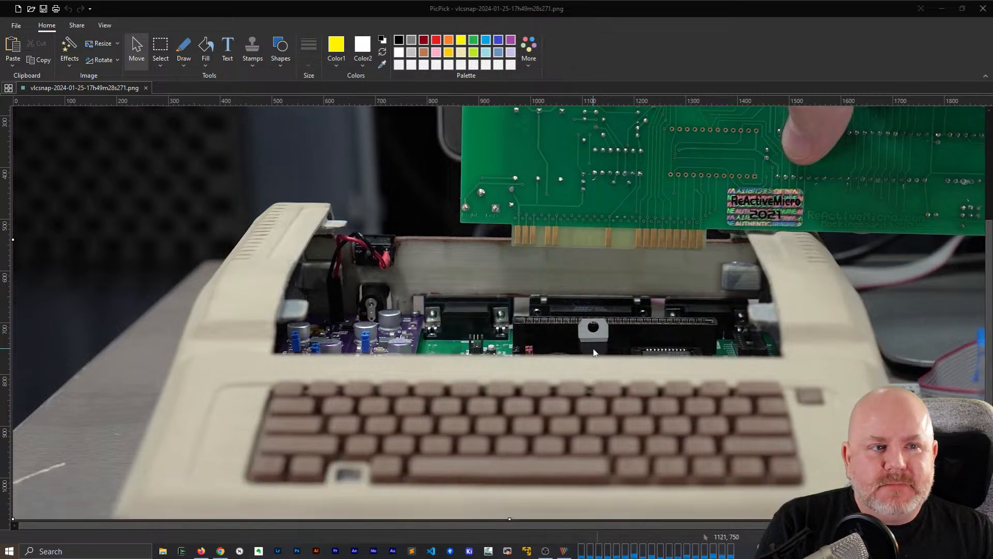
Switch to Sourcetree, show the GD-GitHub repository and maximize the window
scroll(594, 353, up, 1)
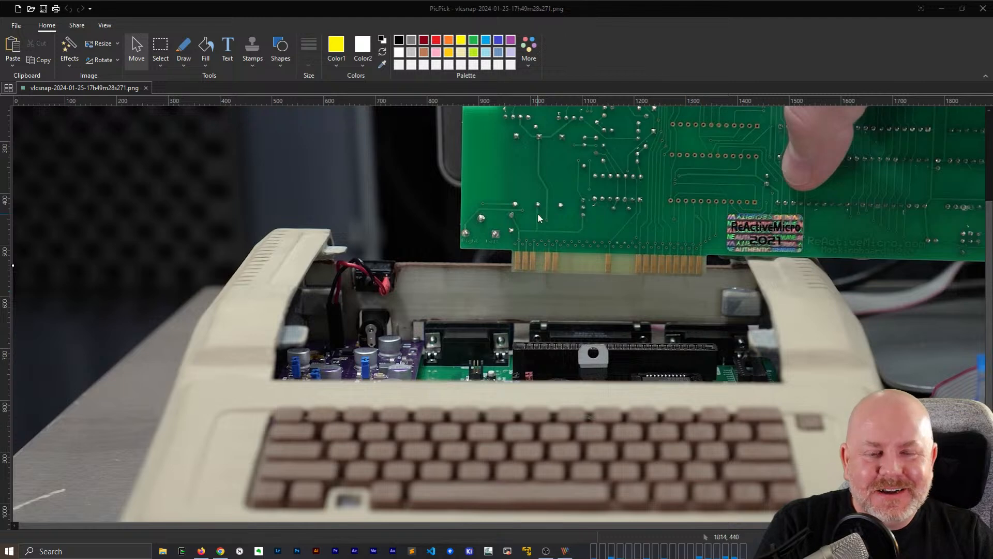
click(941, 8)
click(450, 551)
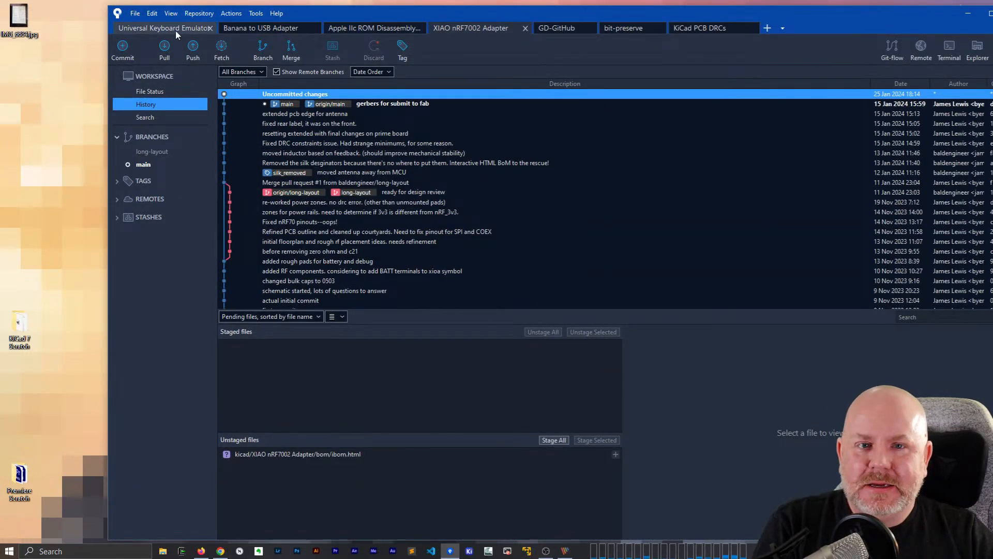
click(570, 32)
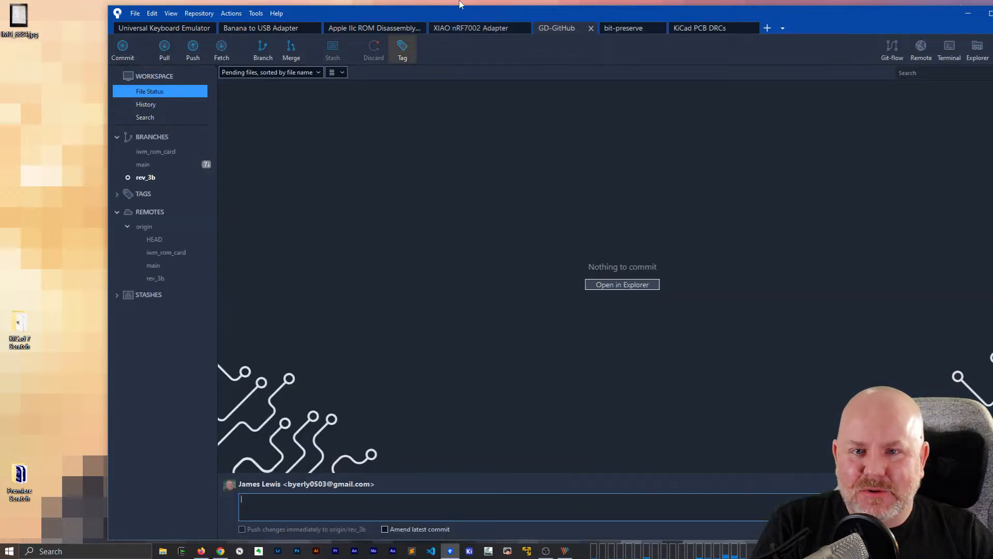
drag(460, 4, 398, 7)
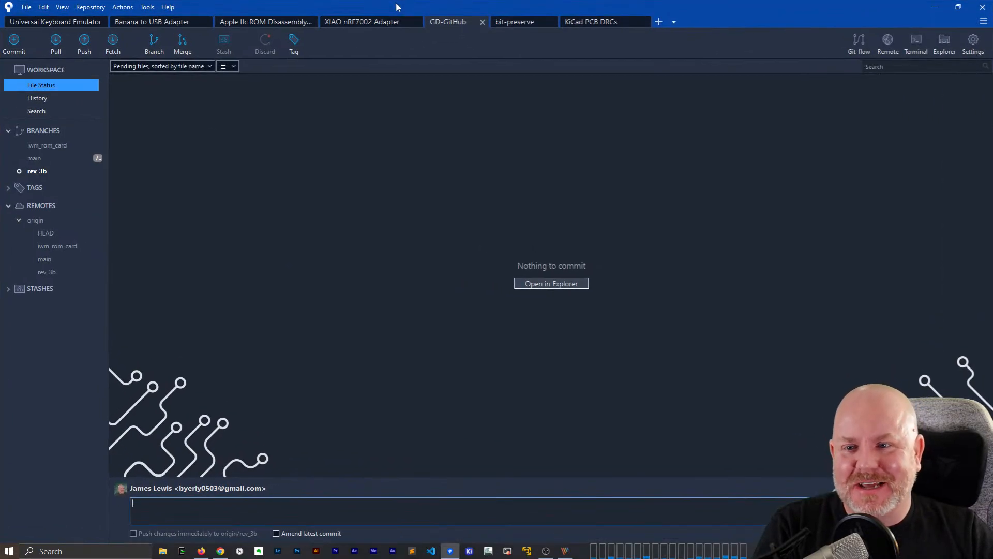
Review the commit history at the local main and rev_3b branches, and check the working copy's file status
click(34, 157)
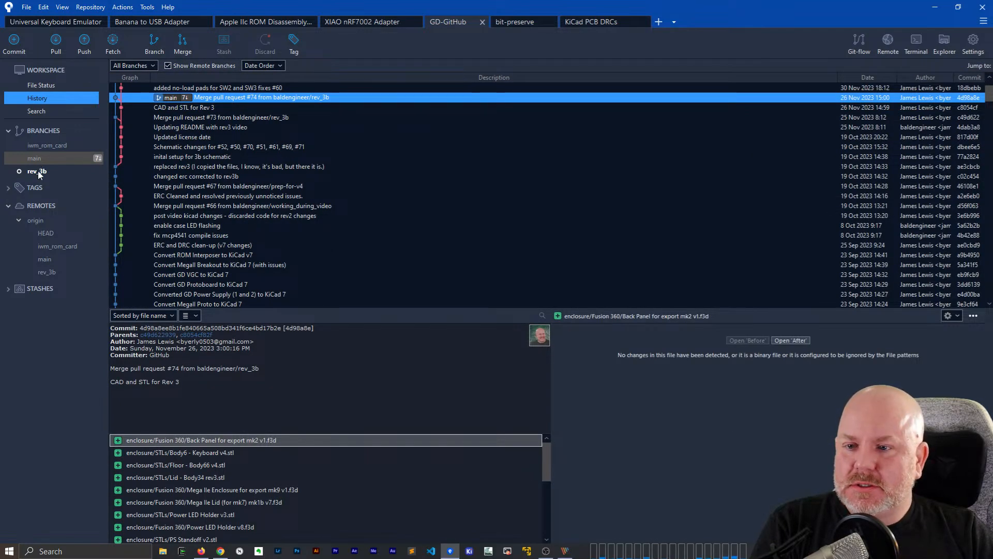
click(45, 84)
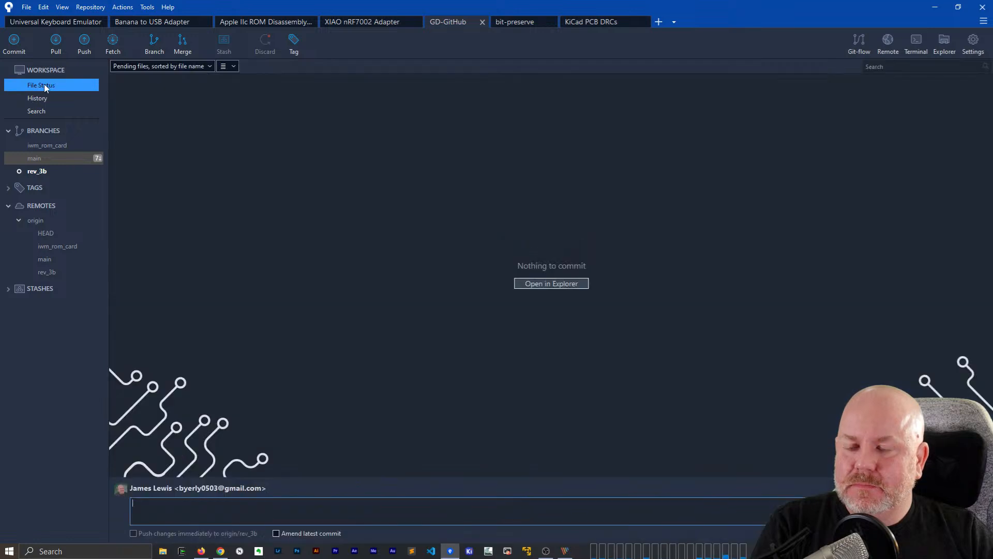
click(33, 176)
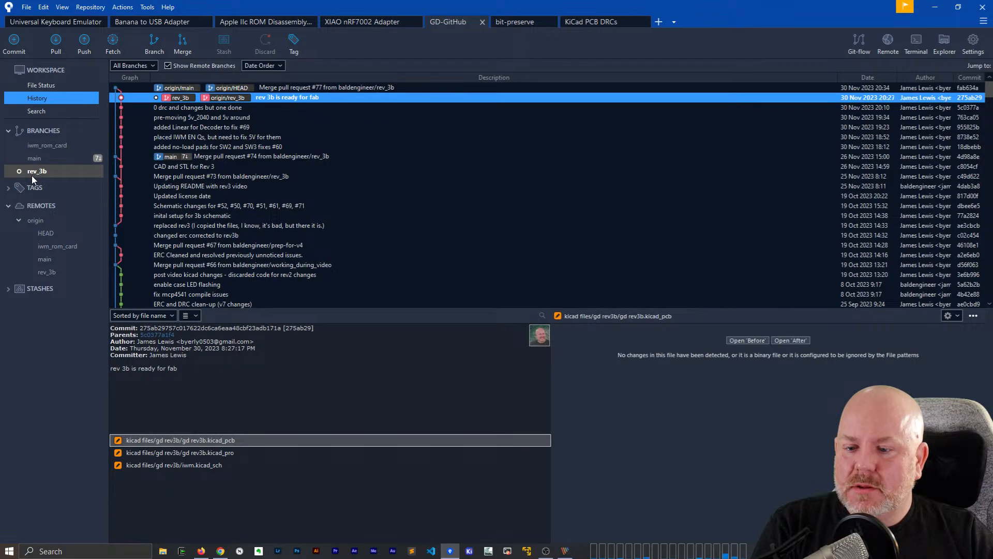
click(61, 85)
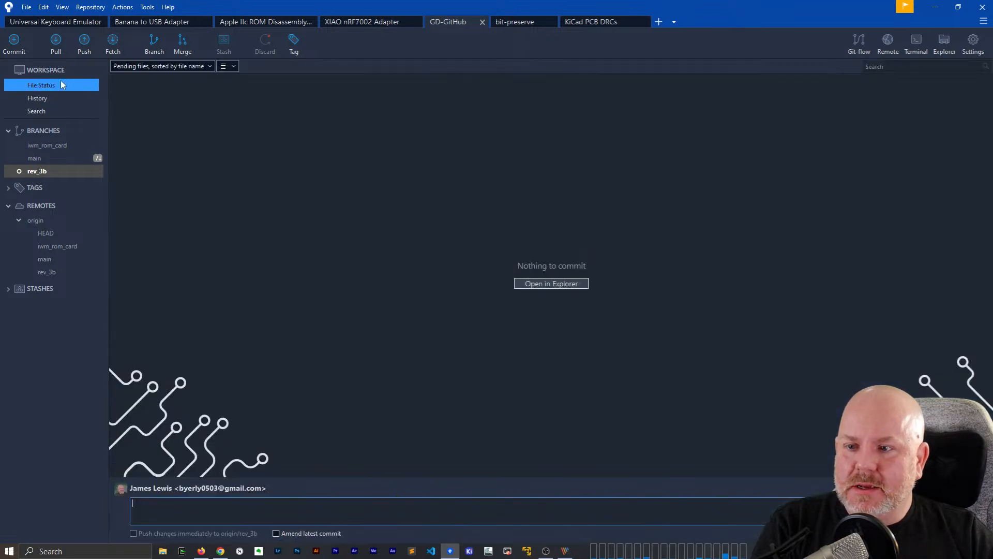
Check out the local main branch and pull main from origin, committing merged changes immediately
double_click(55, 158)
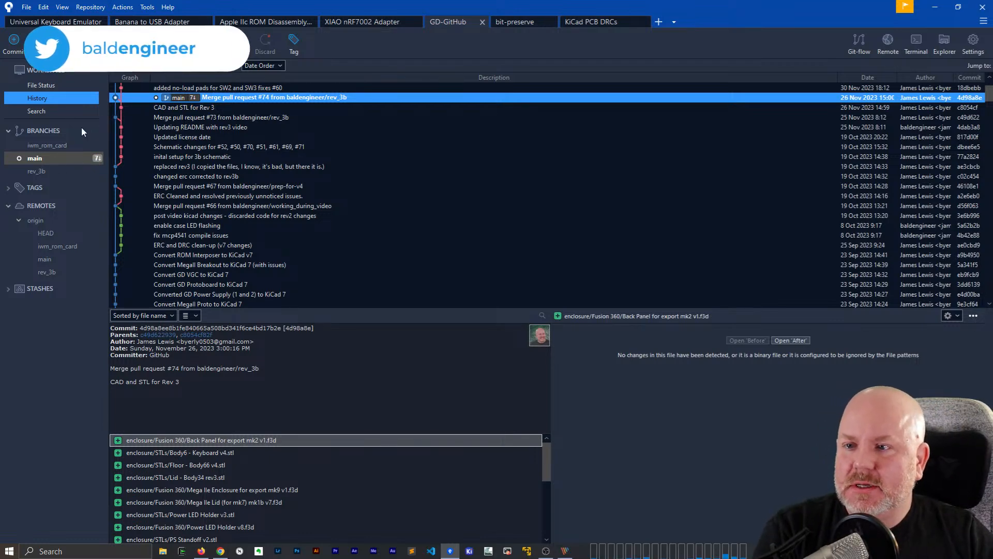
key(ctrl+shift+l)
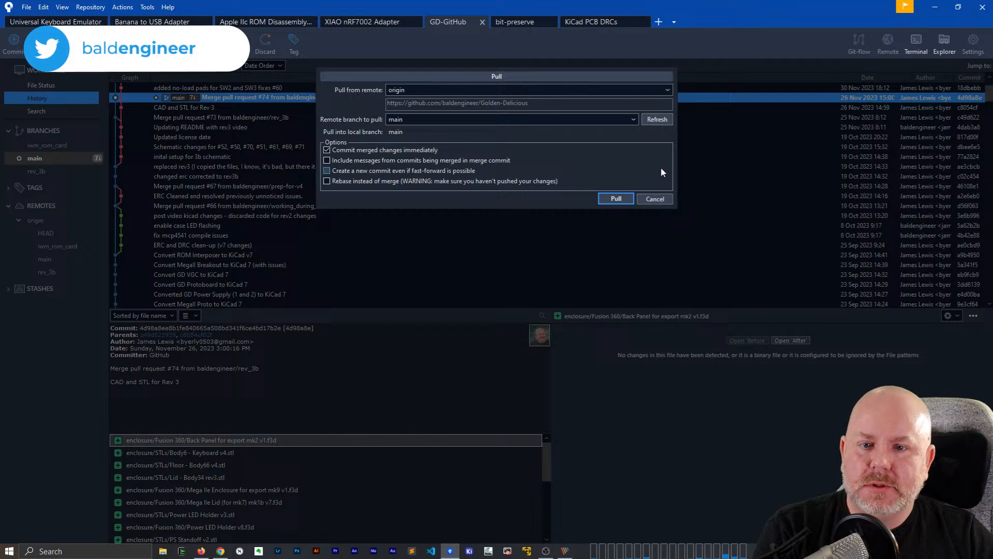
click(614, 197)
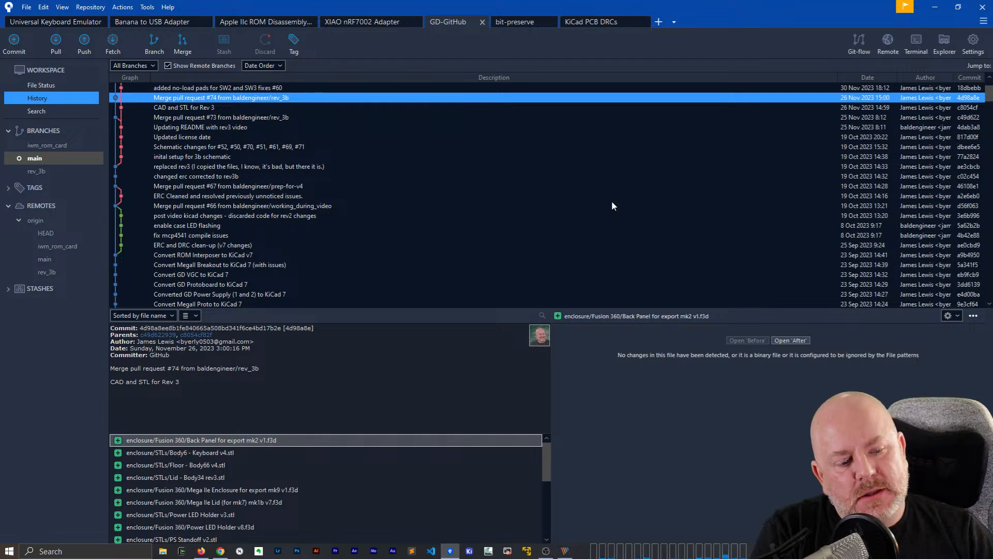
Create and check out a new branch named slot_expansion from the working copy parent of main
click(164, 42)
text(s)
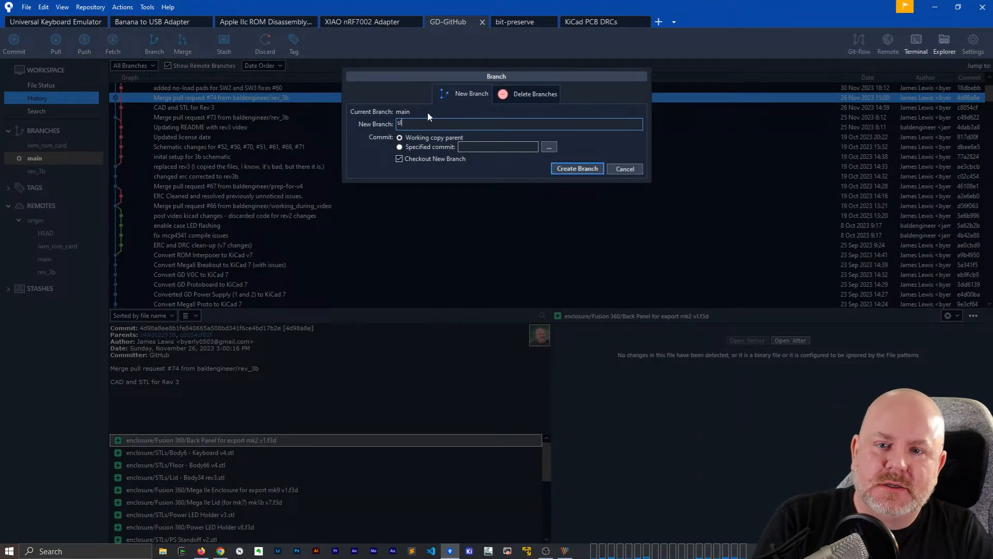
text(lot_expansion)
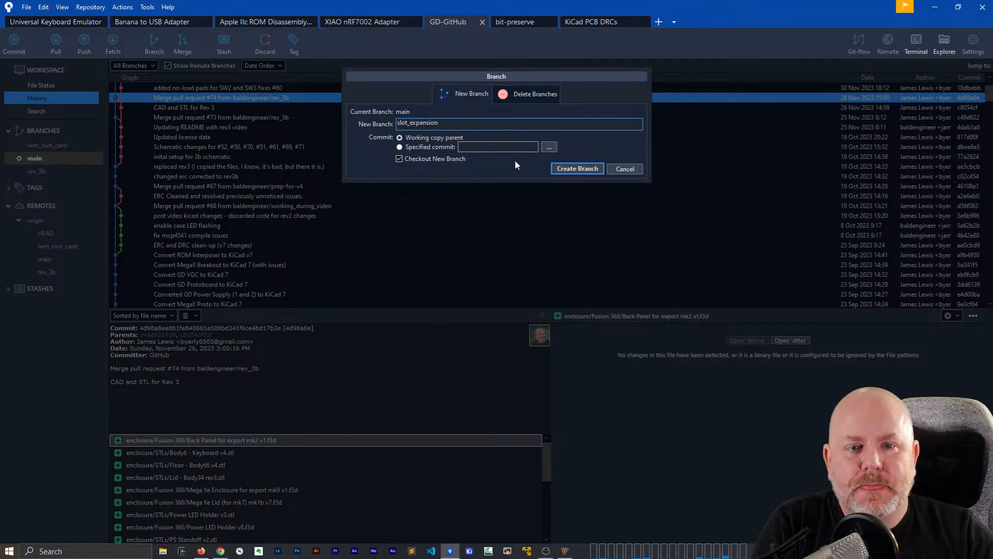
click(573, 171)
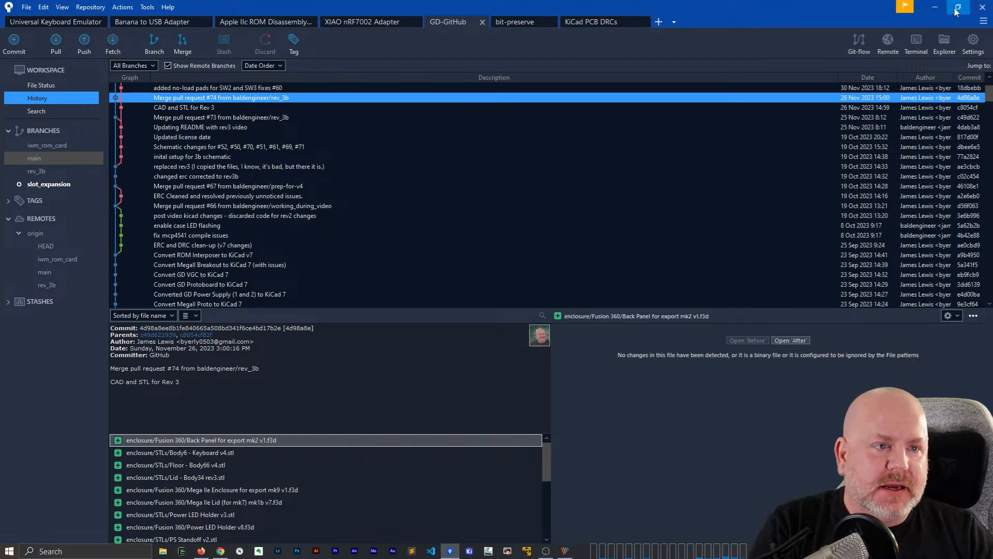
Minimize the repository window and launch KiCad 8.0 from the desktop
click(935, 6)
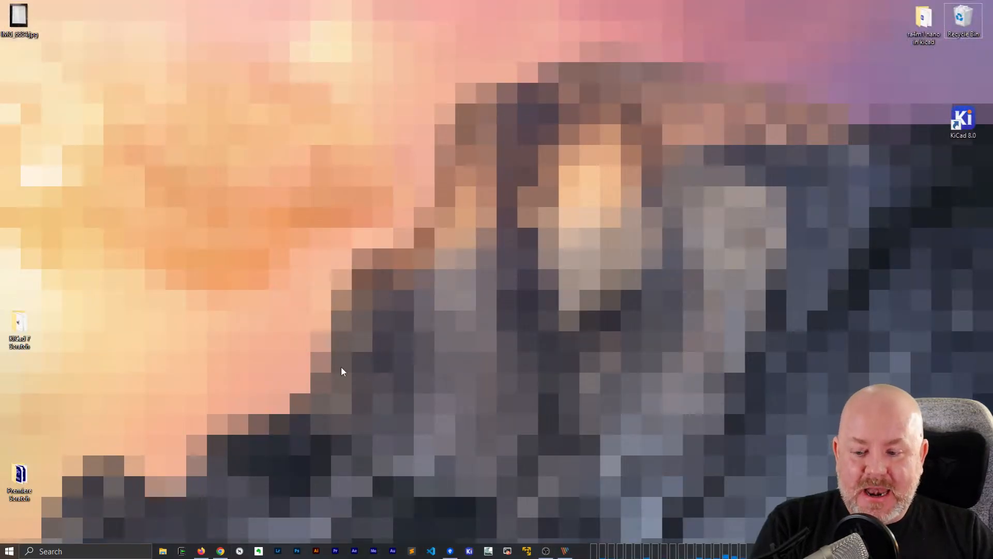
drag(970, 139, 496, 243)
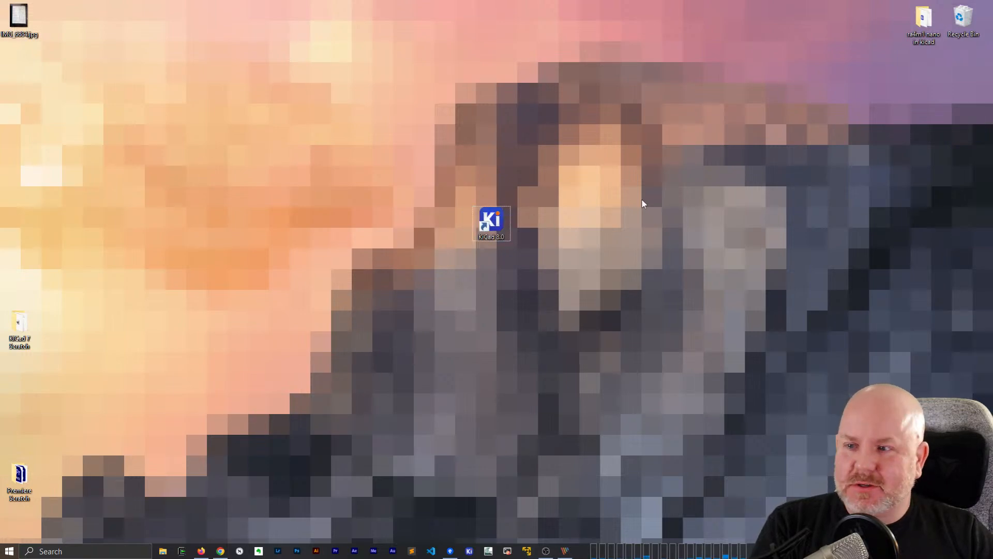
double_click(492, 223)
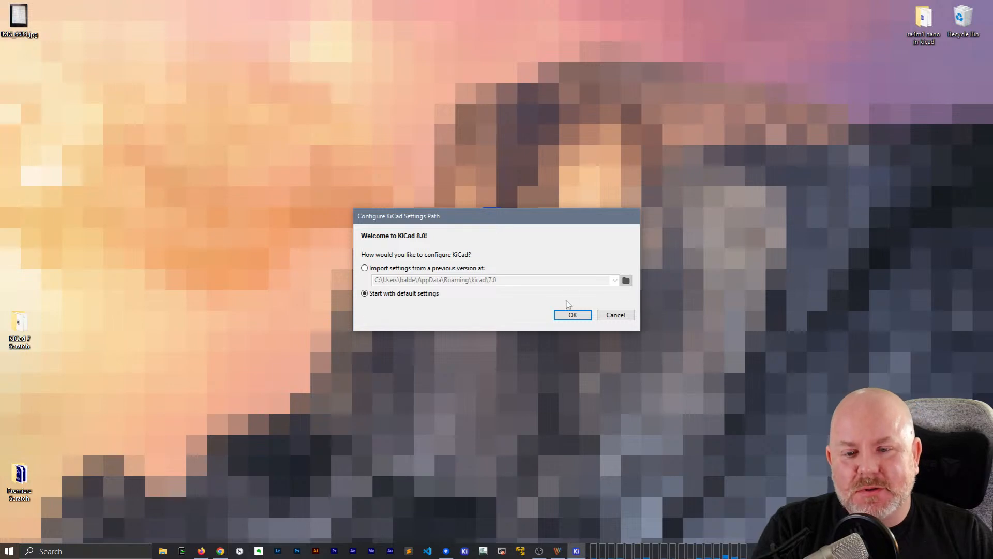
Complete the first-run setup with default settings, anonymous crash reporting, and startup update checks for KiCad and the Plugin and Content Manager
click(579, 315)
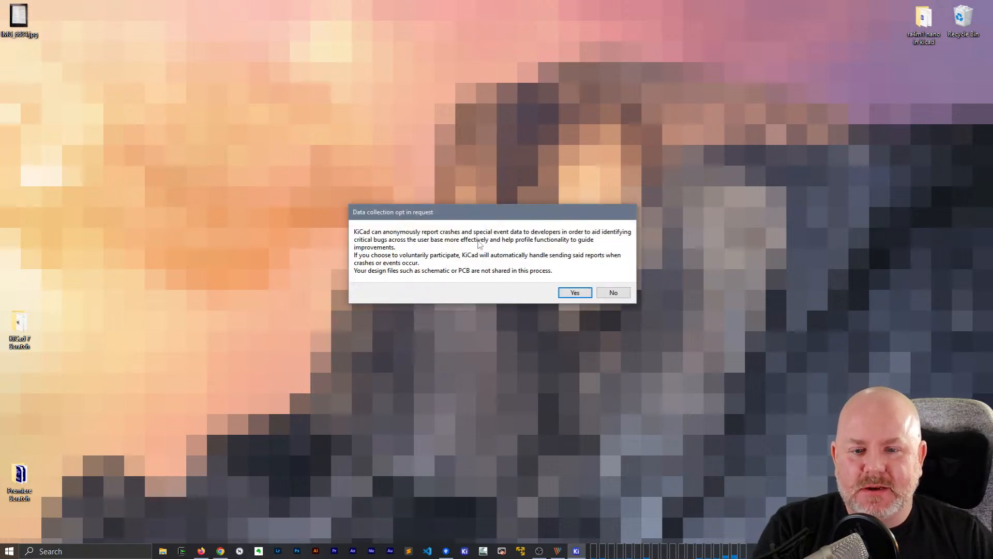
click(589, 294)
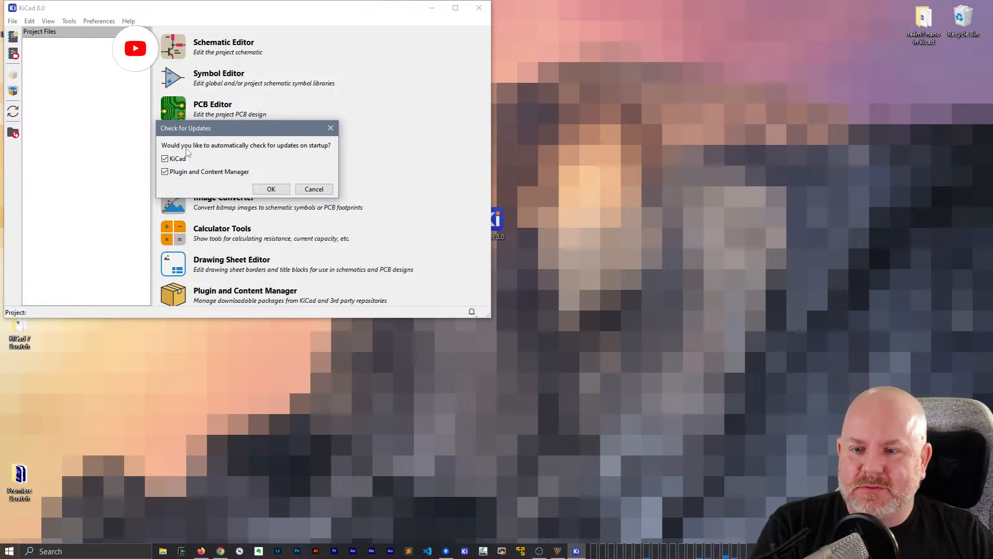
click(280, 191)
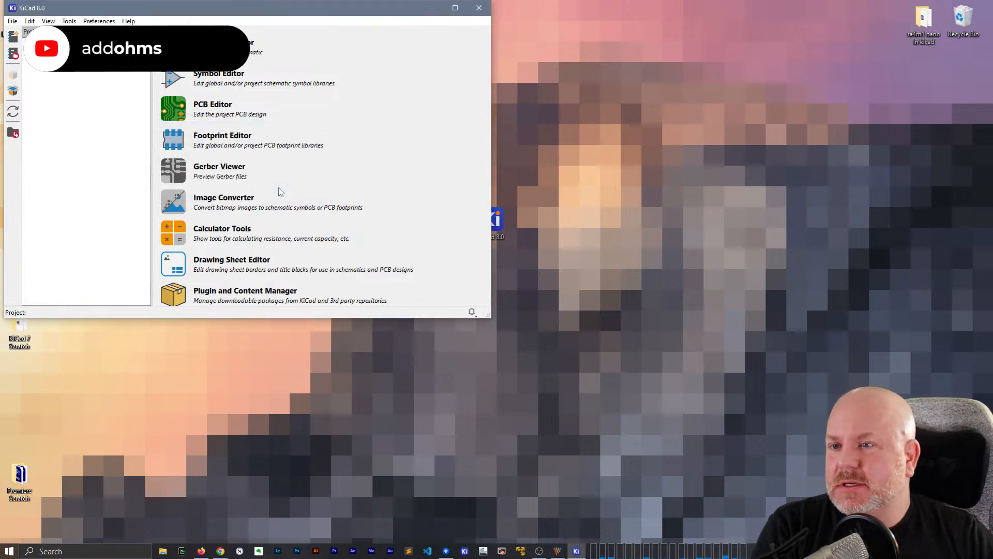
Reposition and enlarge the project window, and queue Interactive Html Bom for installation in the Plugin and Content Manager
drag(275, 14, 422, 30)
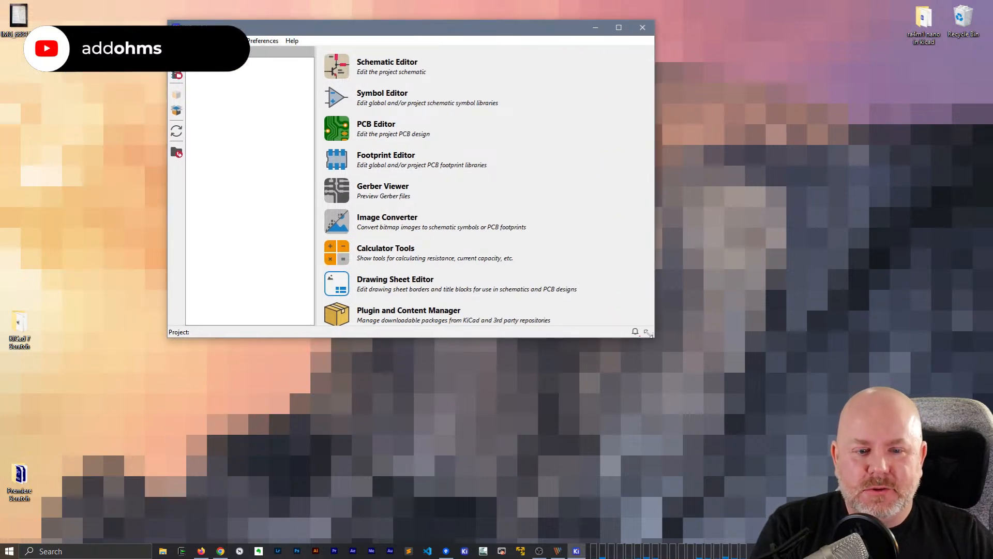
drag(653, 339, 679, 424)
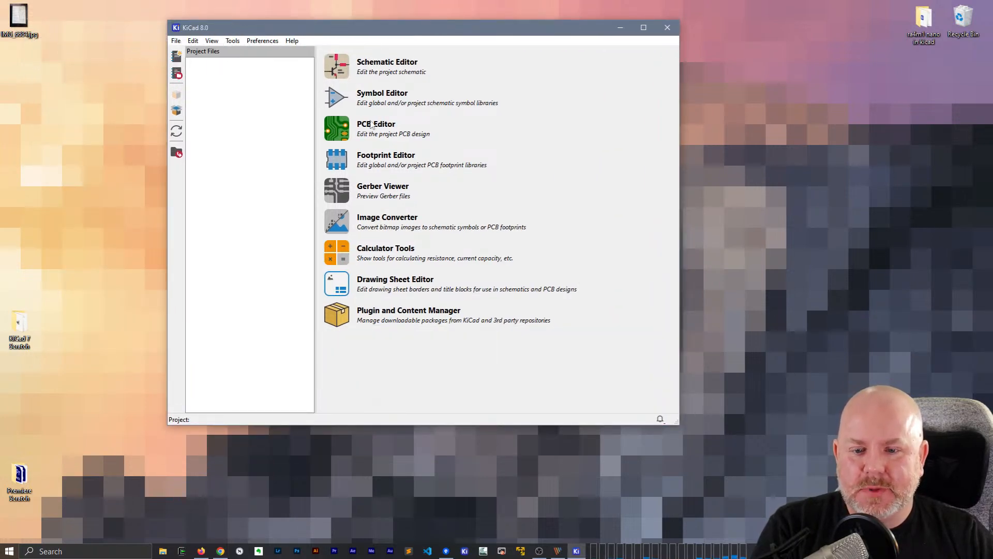
click(337, 314)
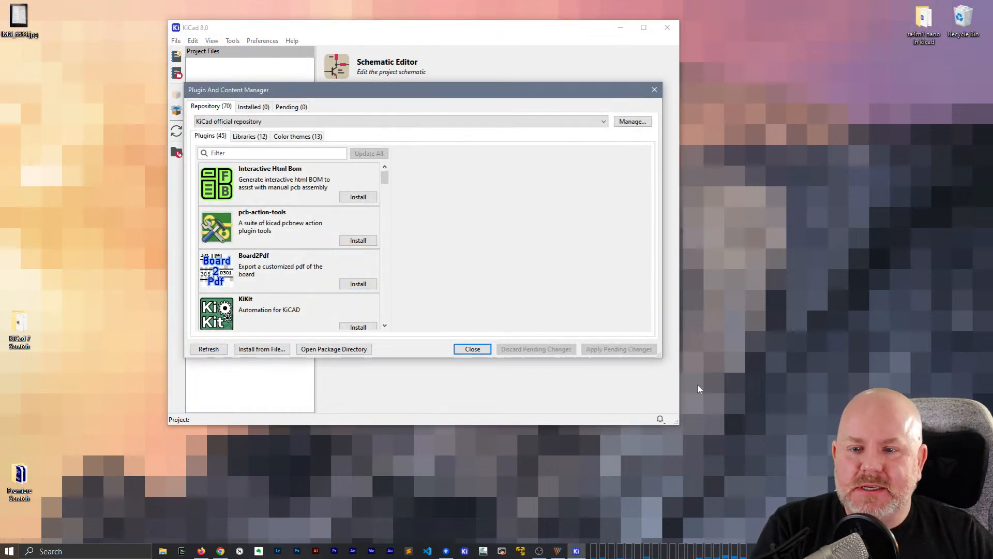
click(371, 199)
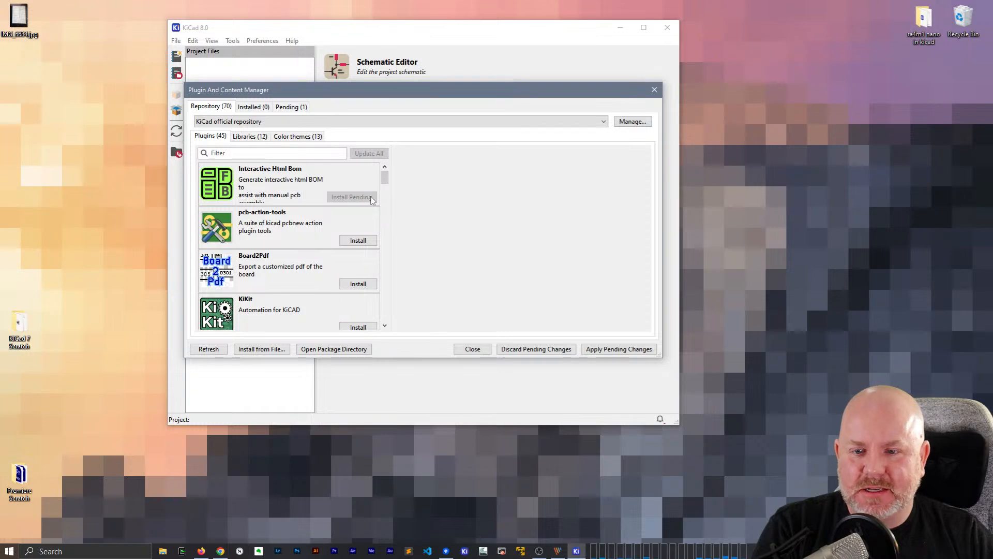
Enlarge the plugin manager dialog and queue the KiBuzzard and Round Tracks plugins for installation
drag(660, 362, 776, 457)
scroll(320, 289, down, 1)
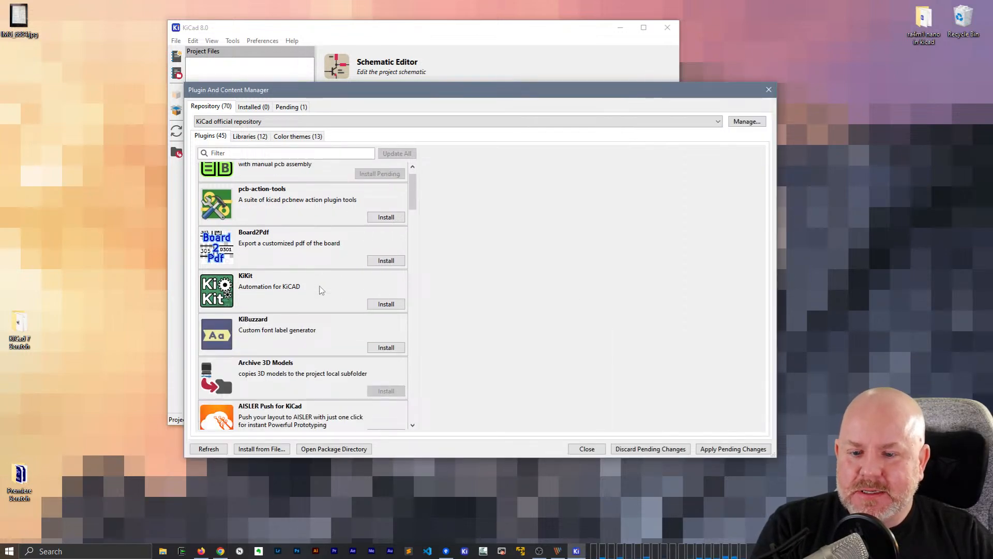
click(388, 346)
scroll(283, 321, down, 9)
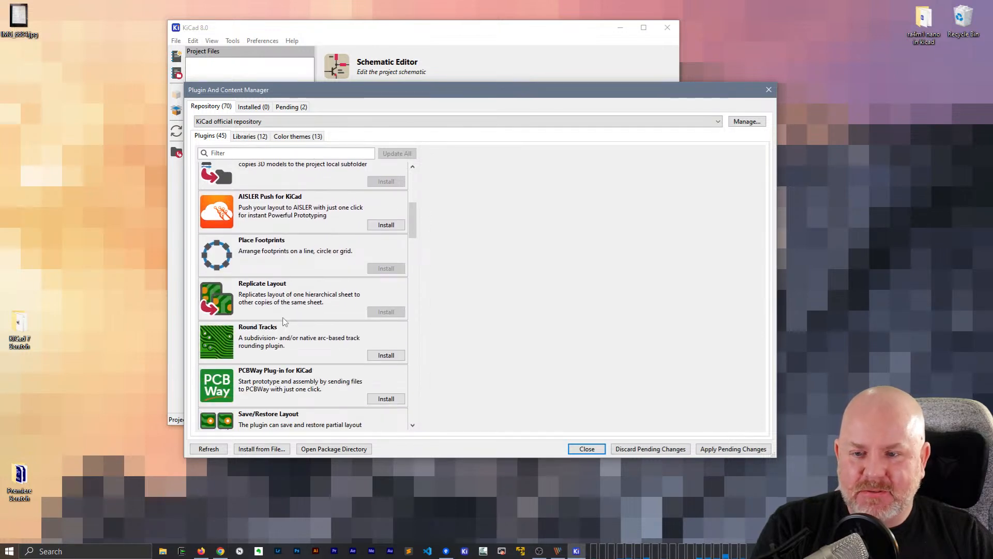
scroll(283, 321, down, 3)
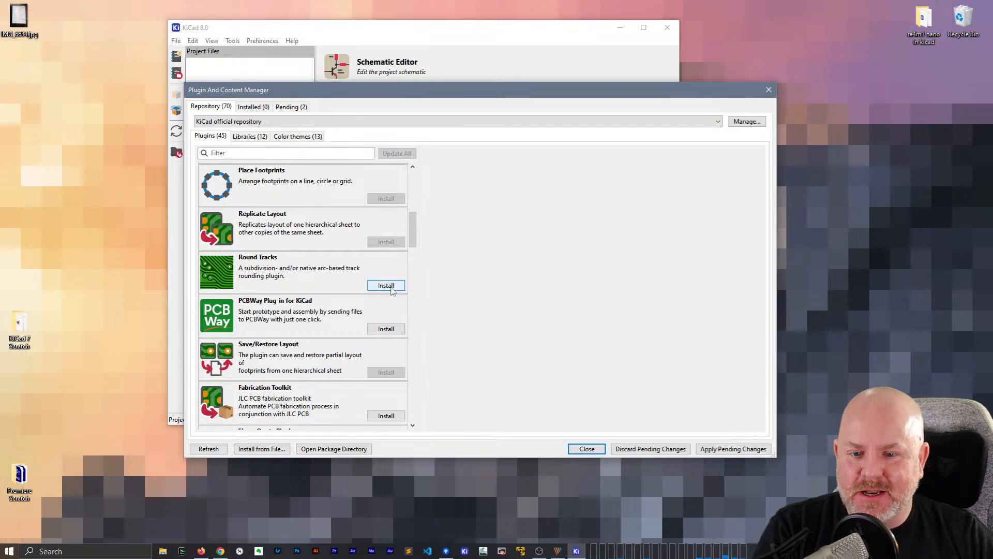
click(391, 288)
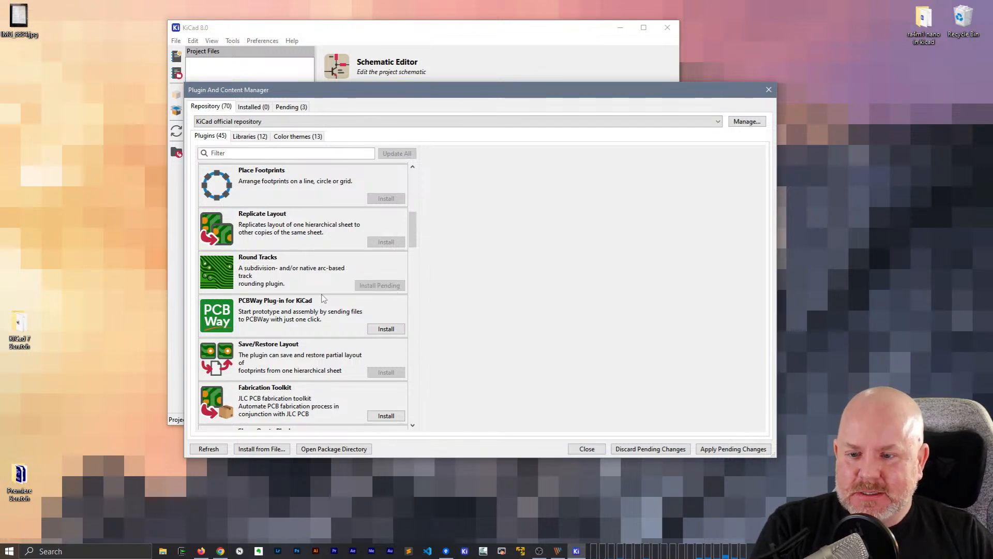
Browse the remaining plugins in the official repository to the end of the list and view the Git plugin's details
scroll(321, 296, down, 3)
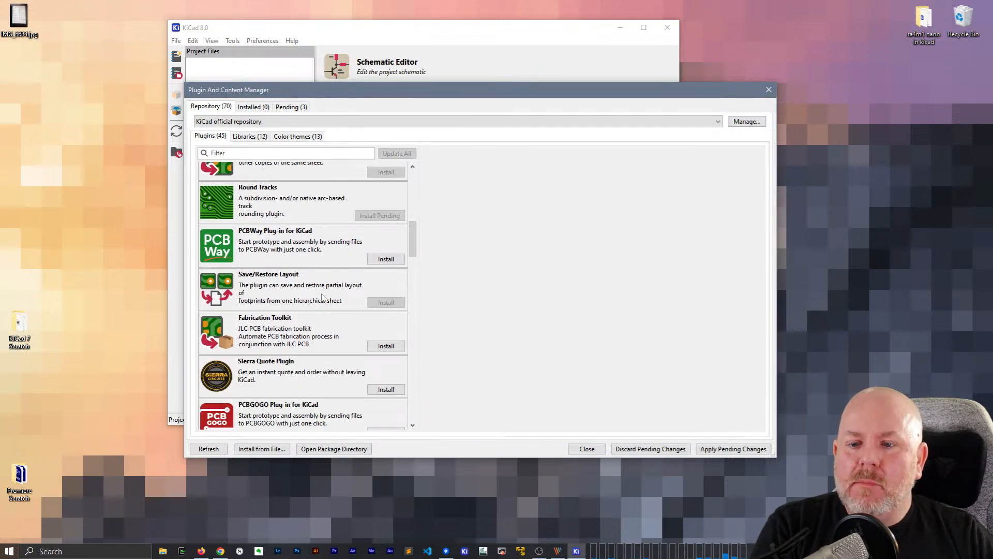
scroll(322, 296, down, 4)
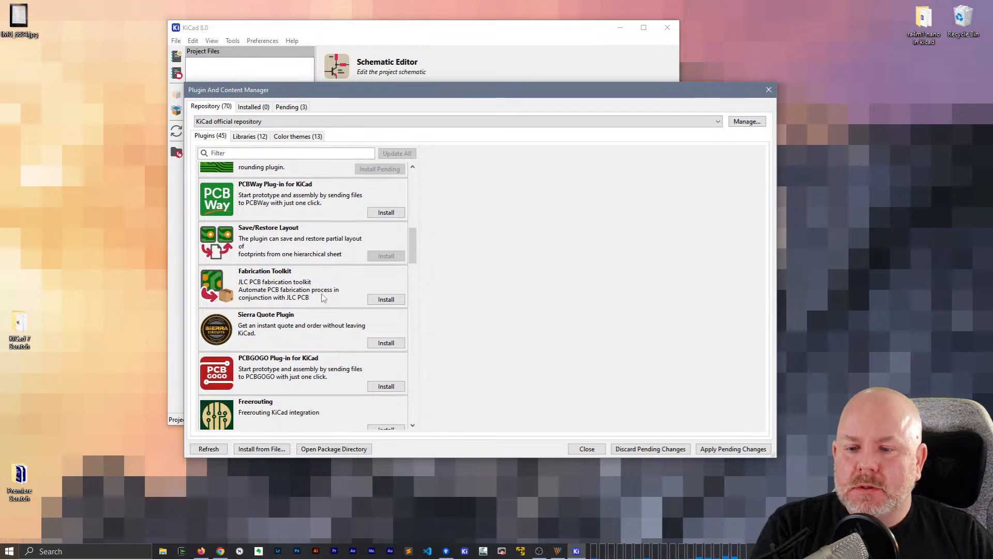
scroll(322, 297, down, 4)
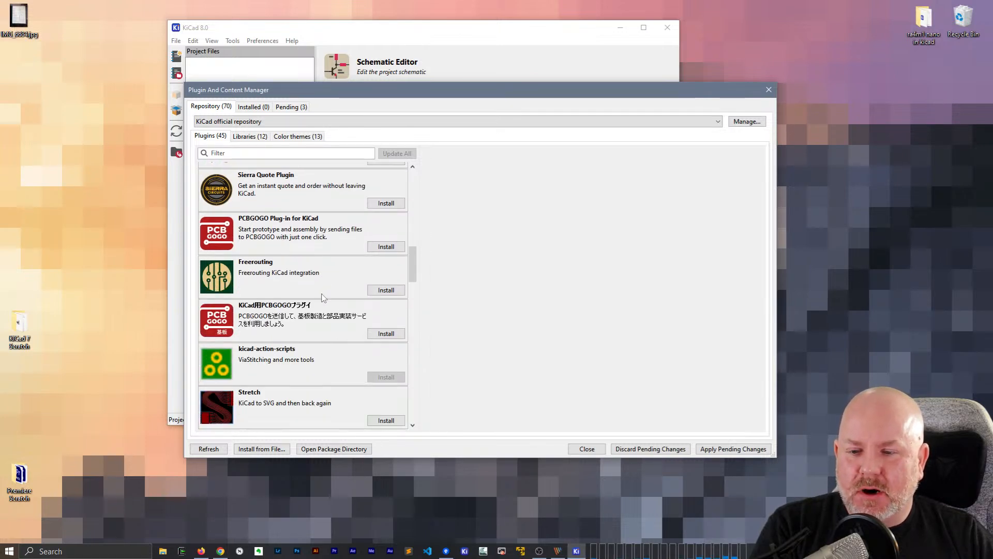
scroll(322, 296, up, 10)
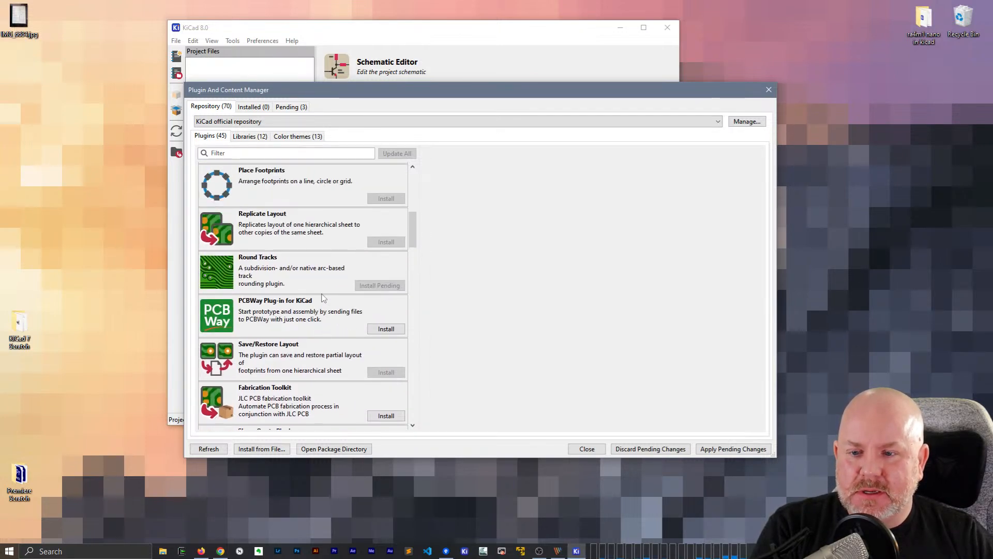
scroll(322, 297, down, 9)
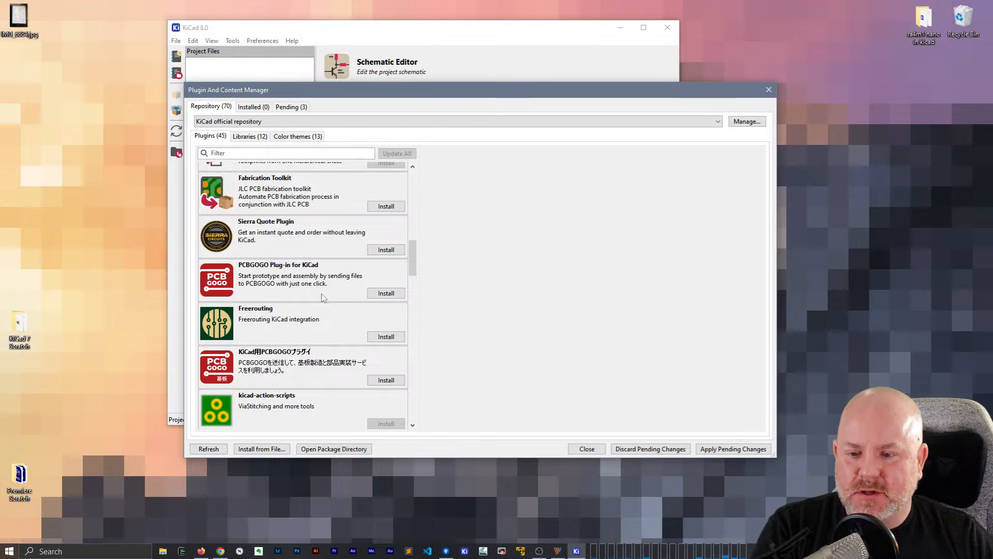
scroll(323, 297, down, 2)
scroll(323, 297, down, 2)
scroll(323, 297, down, 7)
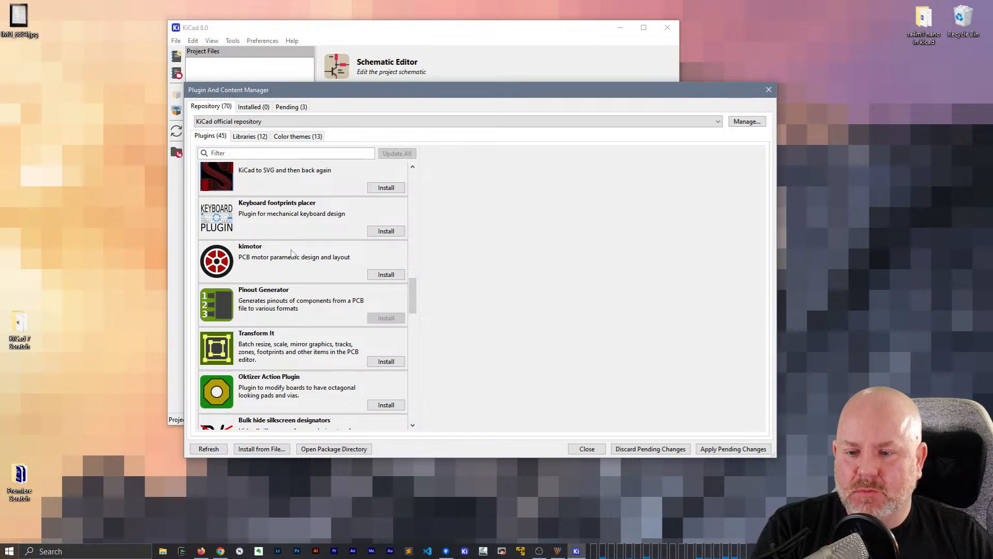
scroll(292, 253, down, 2)
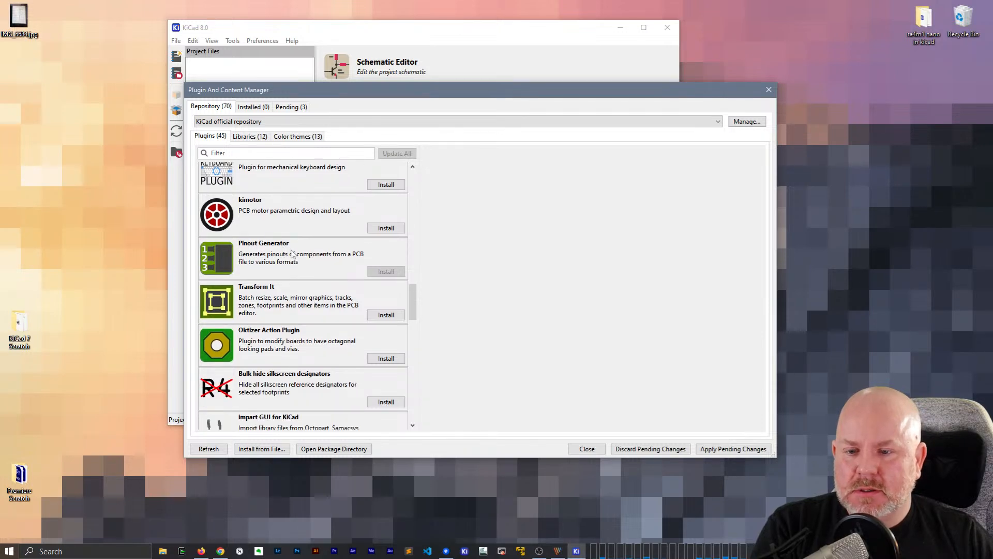
scroll(300, 263, down, 3)
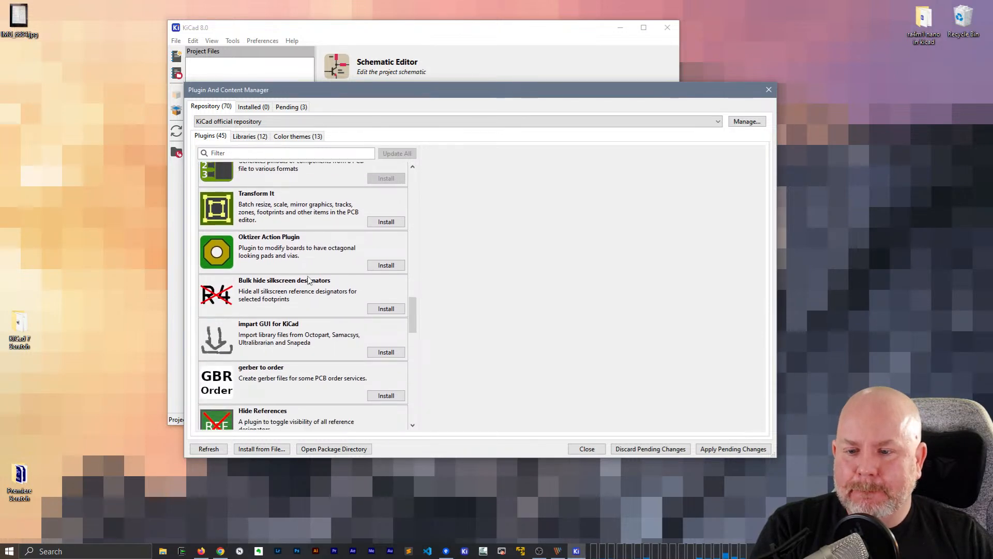
scroll(309, 279, down, 2)
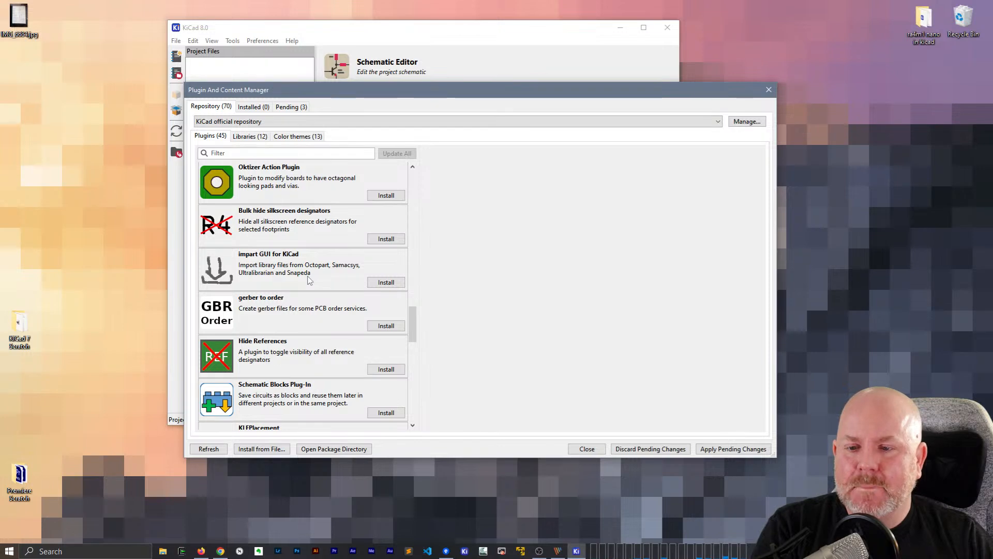
scroll(308, 280, down, 6)
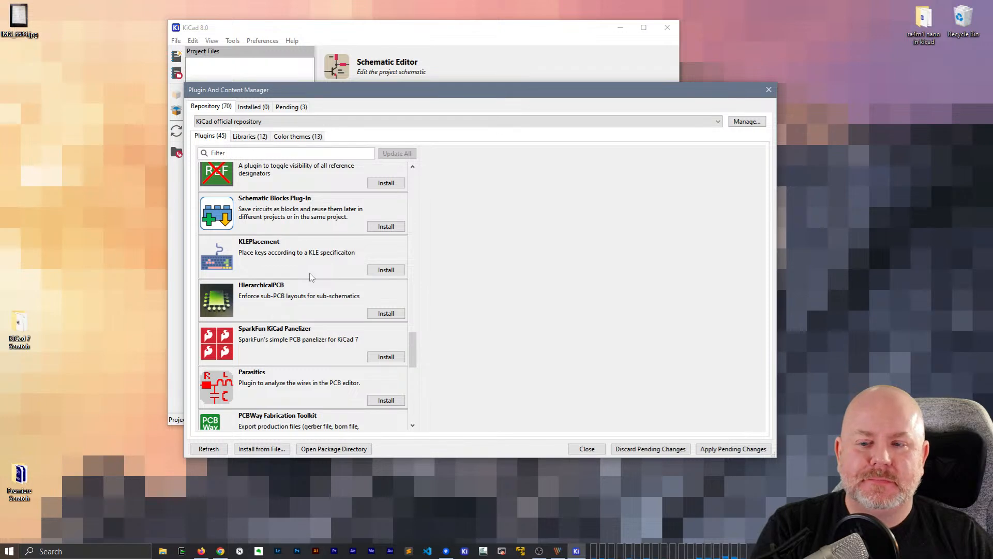
scroll(311, 277, down, 1)
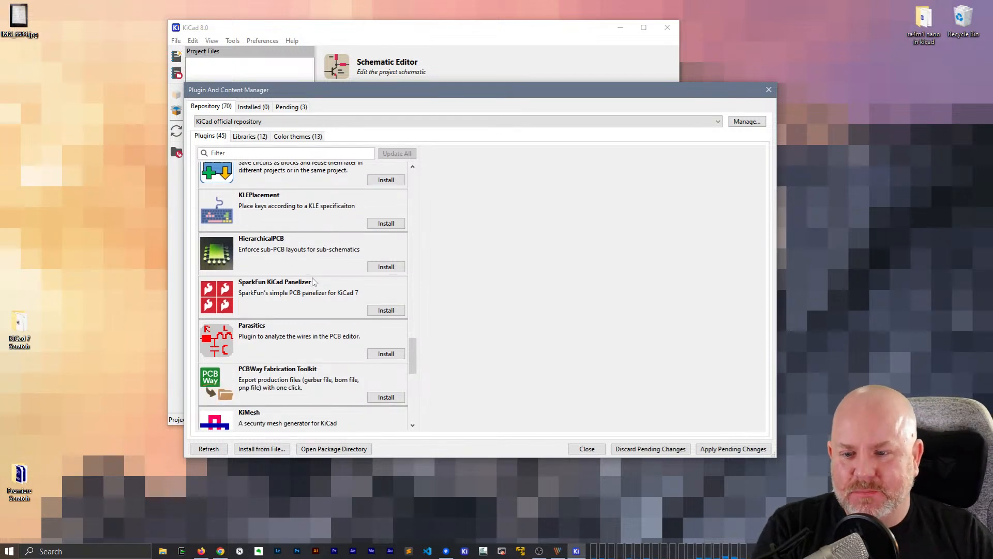
scroll(314, 279, down, 2)
scroll(314, 281, down, 1)
scroll(314, 281, down, 2)
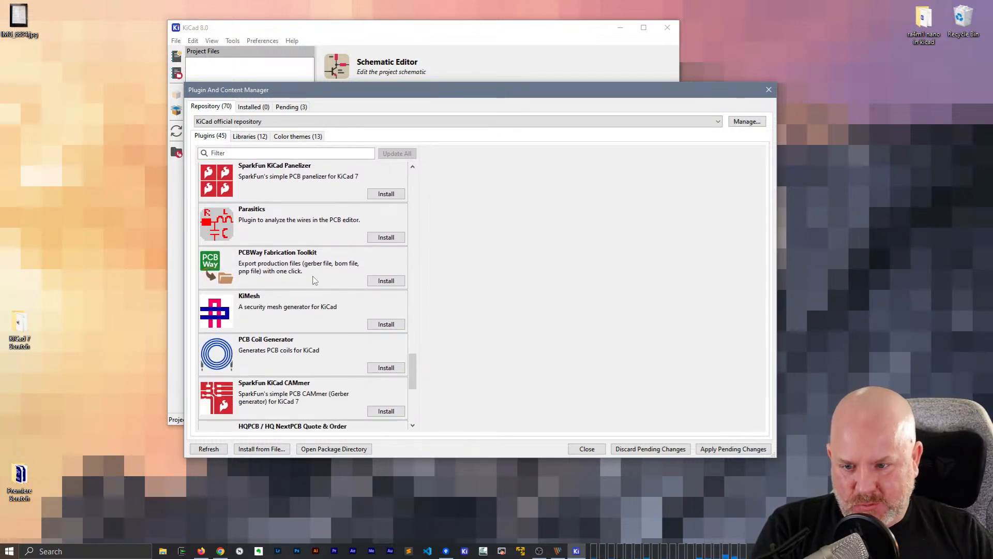
scroll(314, 279, down, 1)
scroll(314, 280, down, 2)
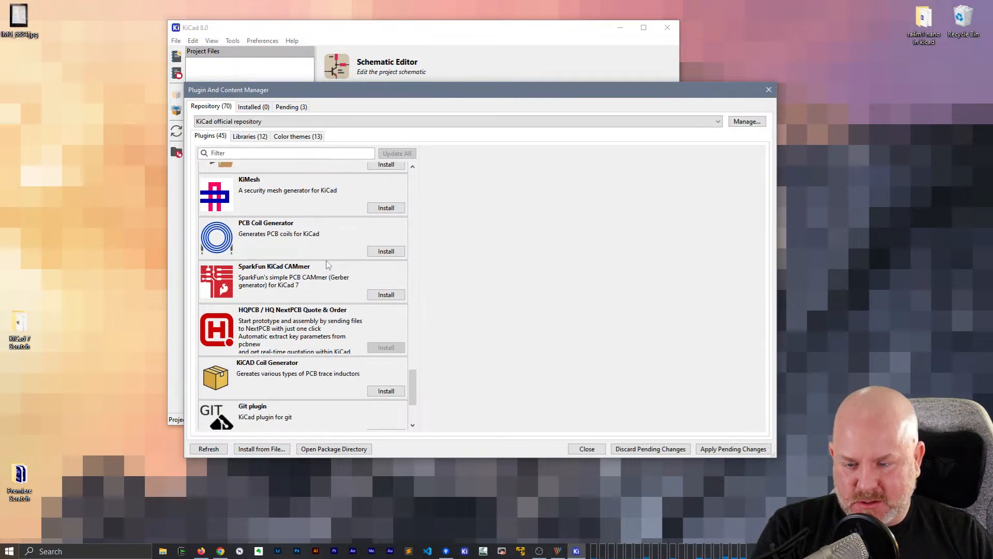
scroll(305, 259, down, 1)
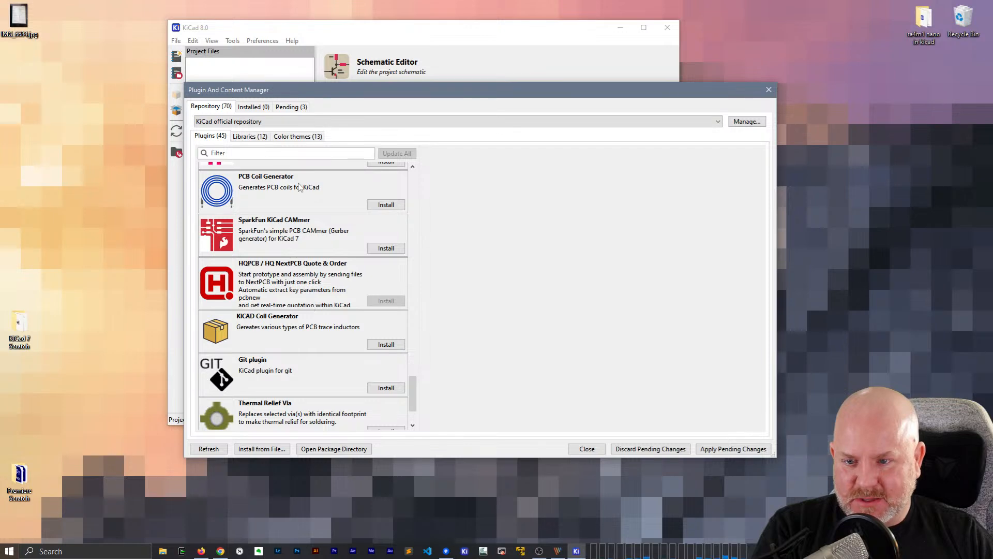
scroll(314, 362, down, 1)
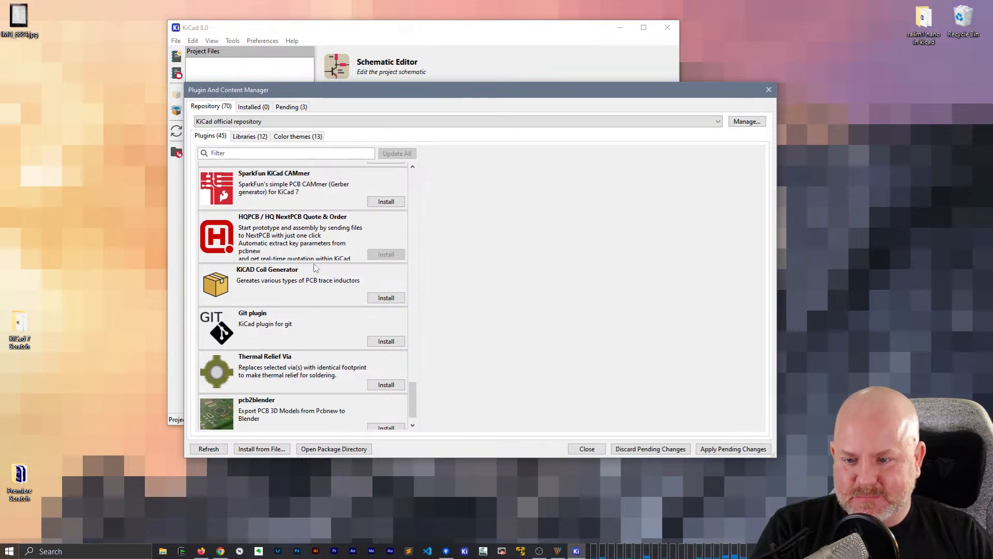
scroll(318, 265, down, 1)
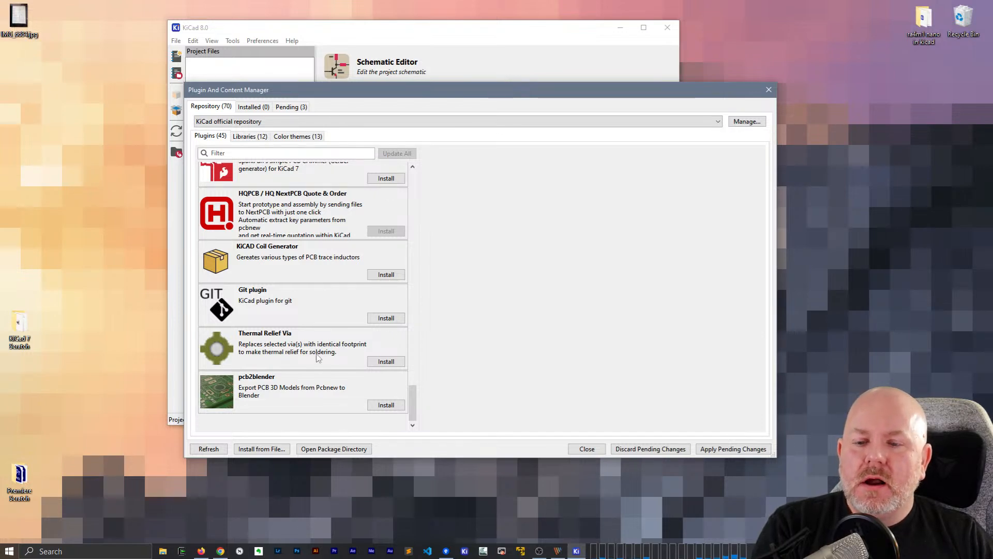
click(364, 300)
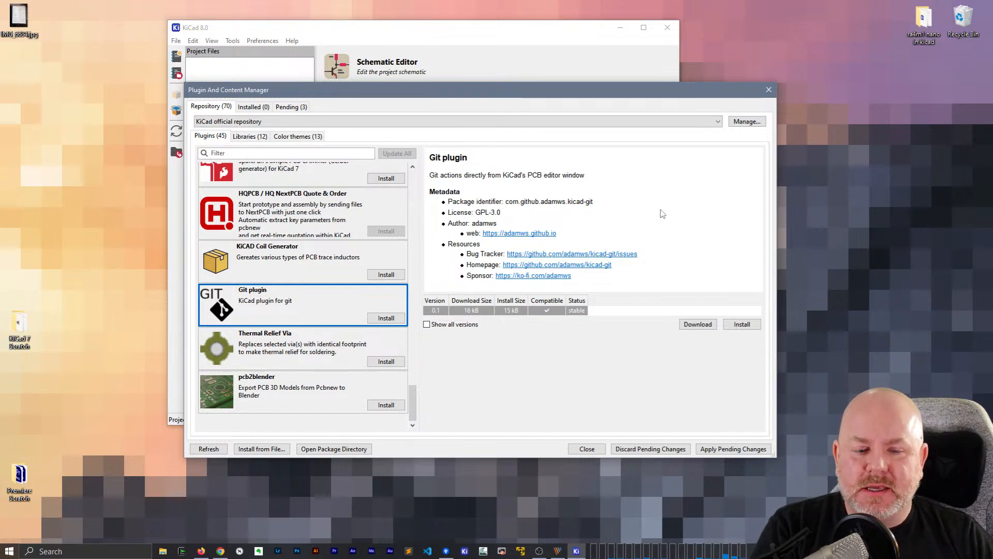
Install the queued plugins, close the Plugin and Content Manager, and reposition the project window
click(699, 449)
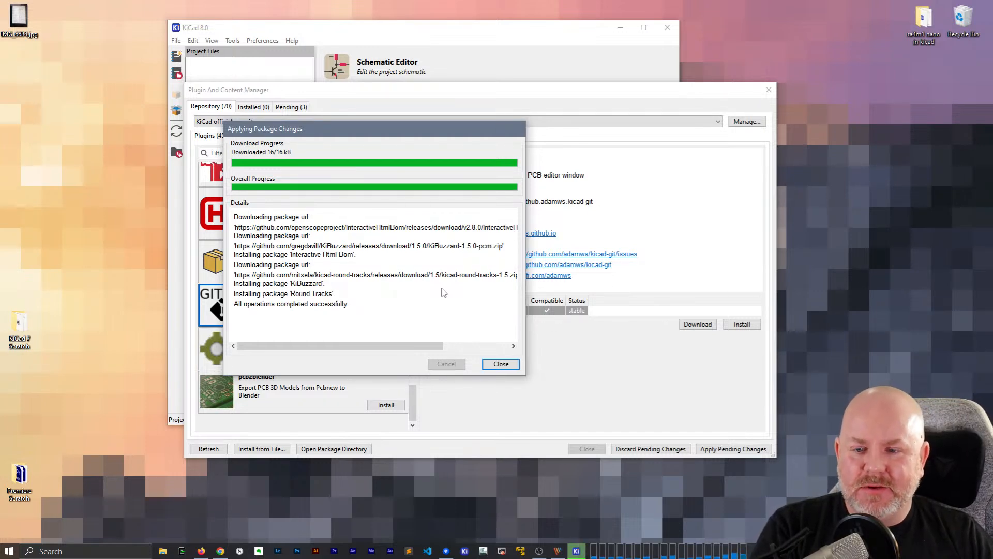
click(501, 364)
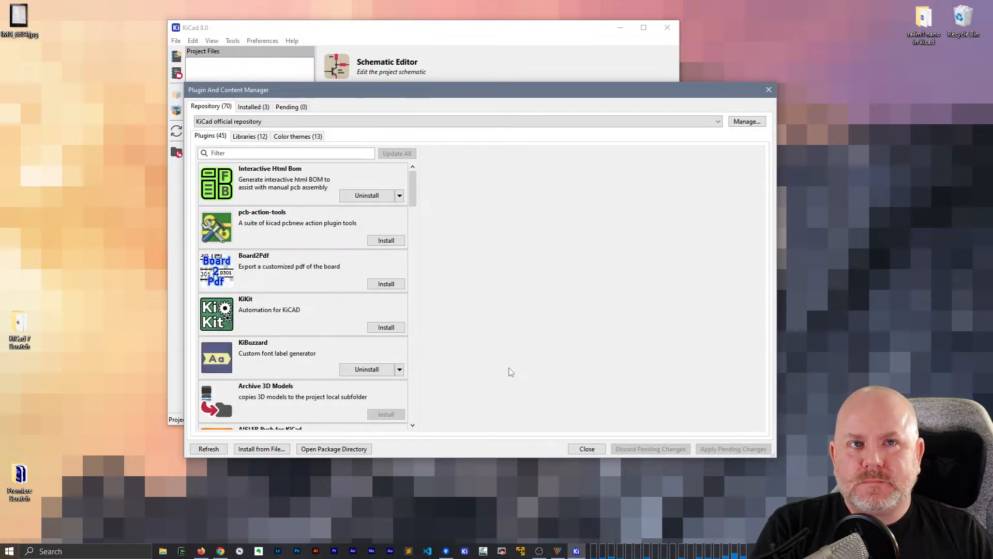
click(587, 448)
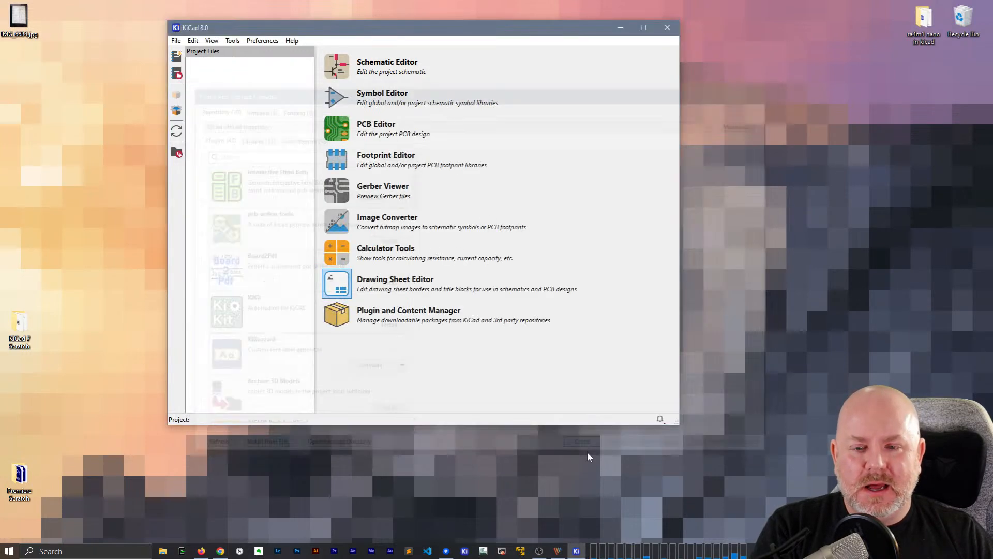
drag(492, 33, 518, 36)
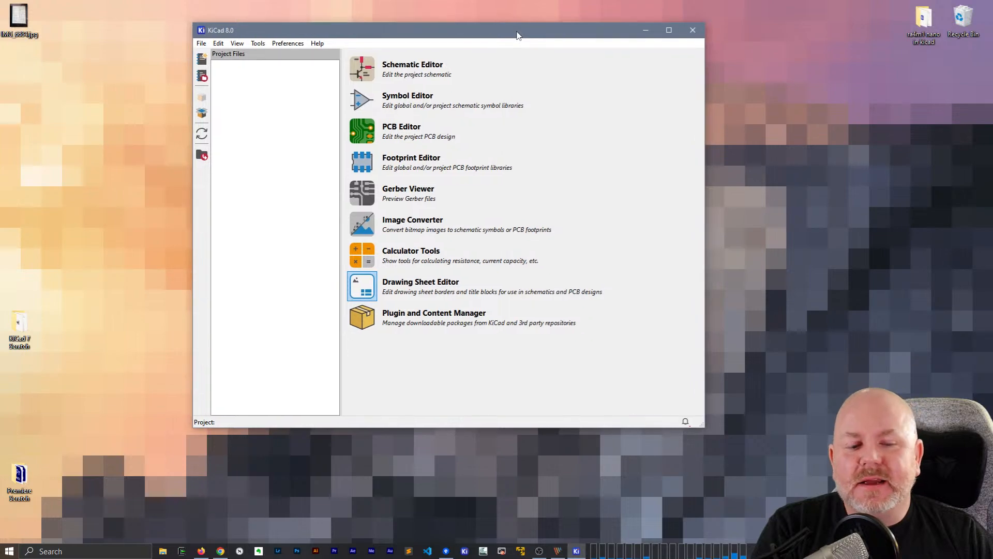
Create a KiCad 8 Scratch folder on the Desktop while browsing for an existing project, and cancel opening a project
click(205, 45)
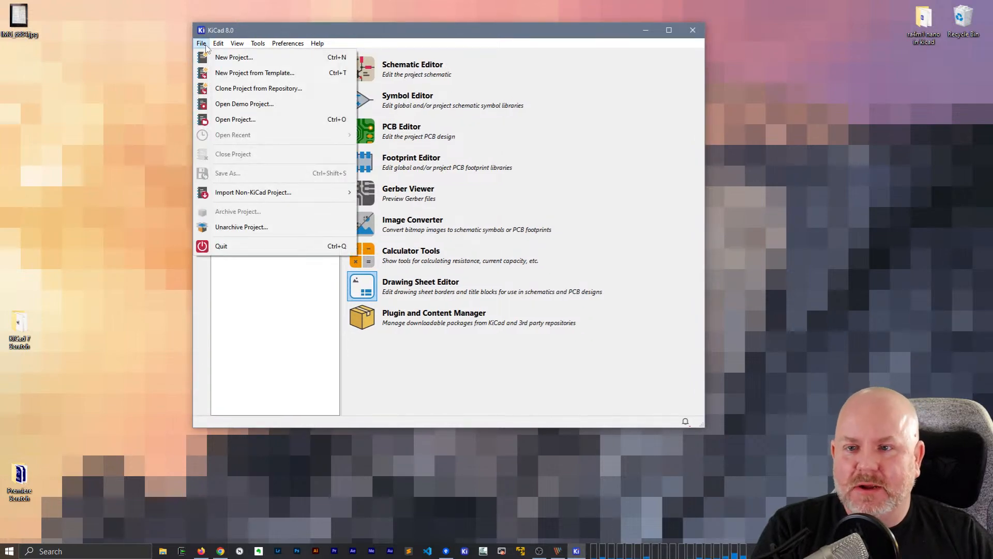
click(235, 119)
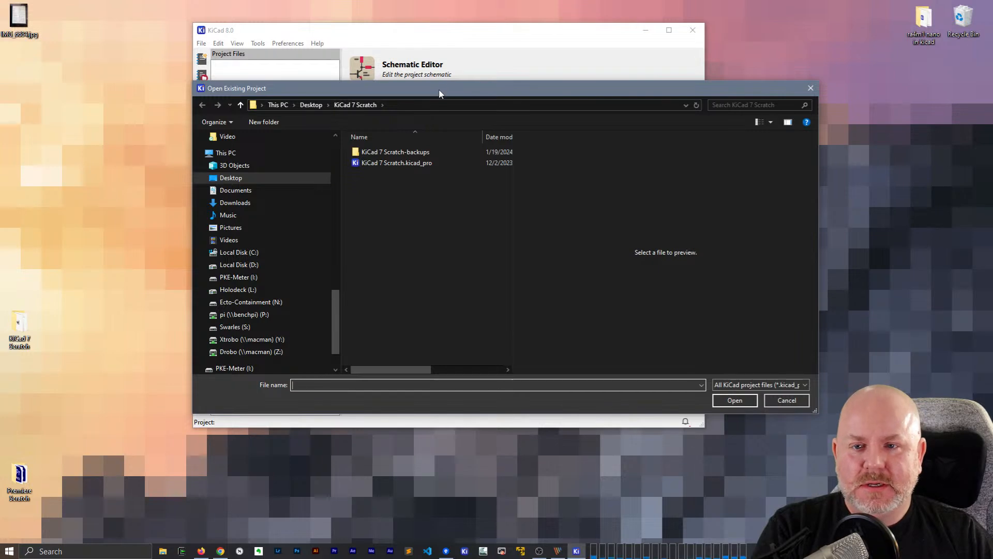
click(311, 105)
click(264, 122)
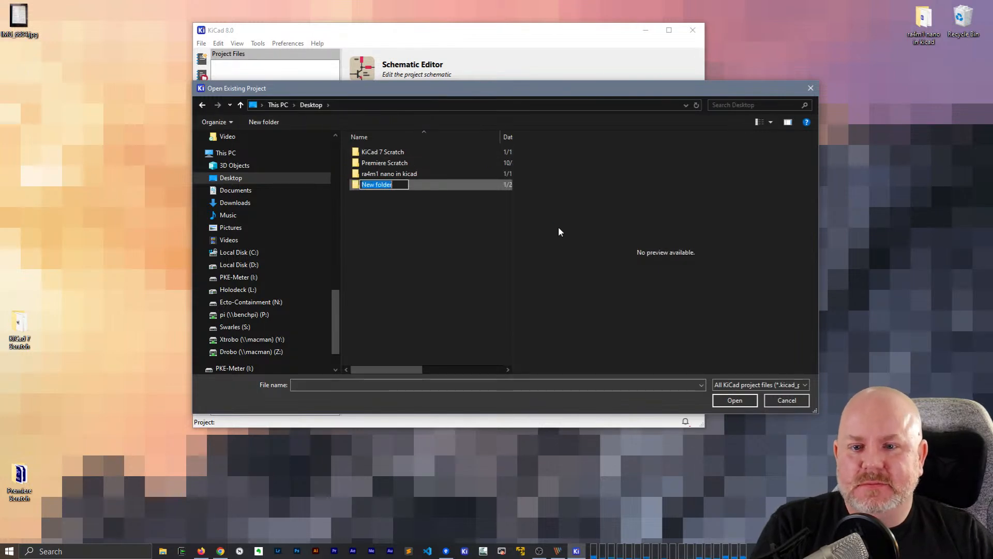
text(KiCad 8 )
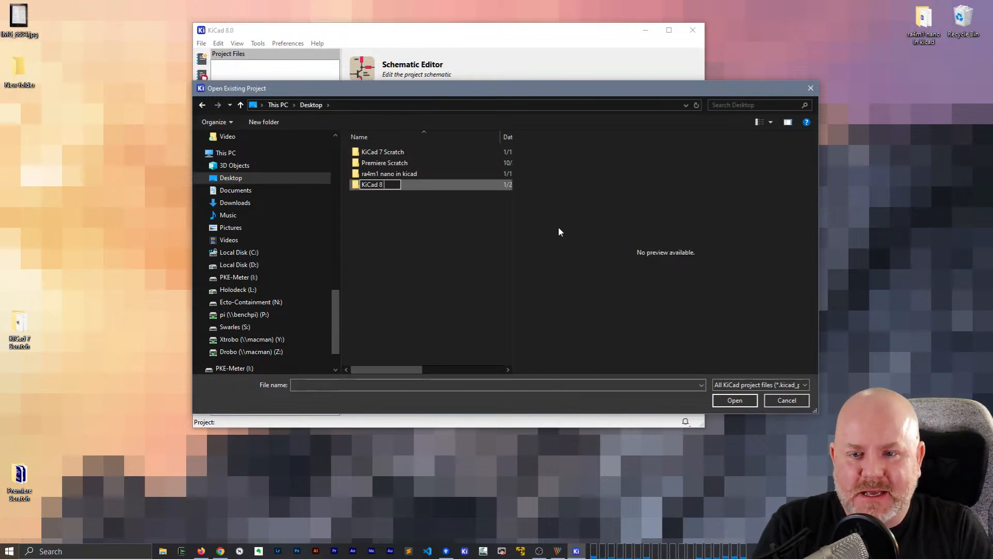
text(Scratch)
key(Return)
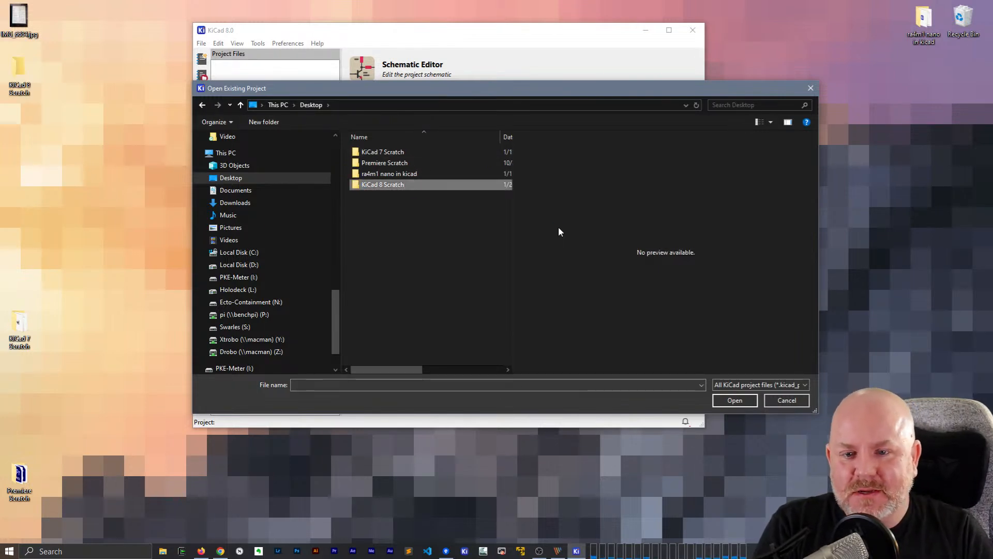
double_click(408, 185)
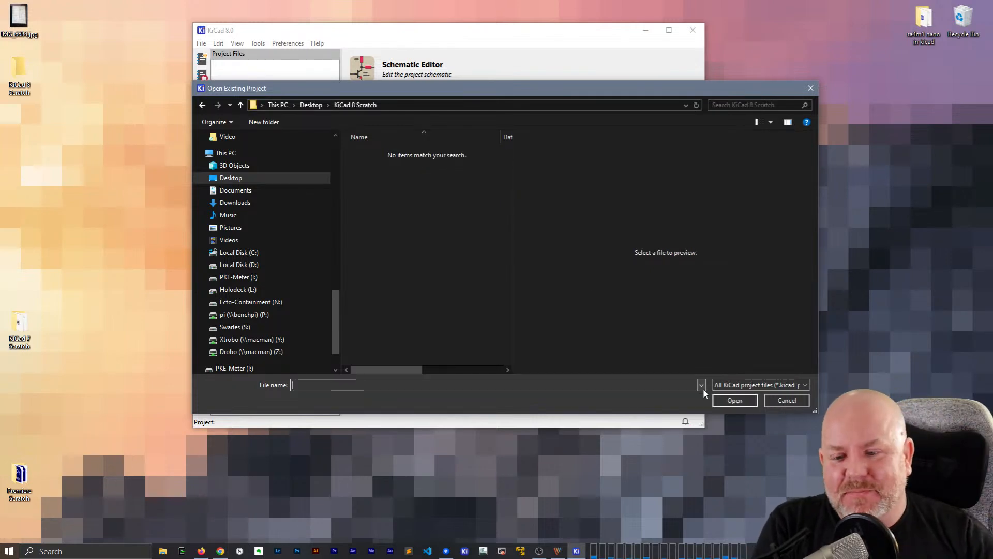
key(Escape)
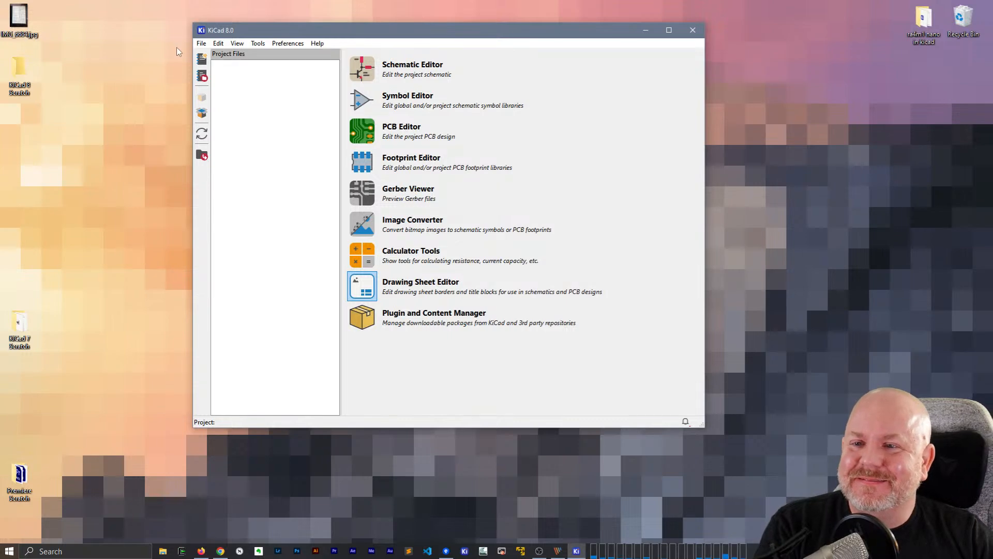
Create a new project named KiCad 8 Scratch in the Desktop's KiCad 8 Scratch folder, without creating a separate project folder
click(201, 43)
click(218, 62)
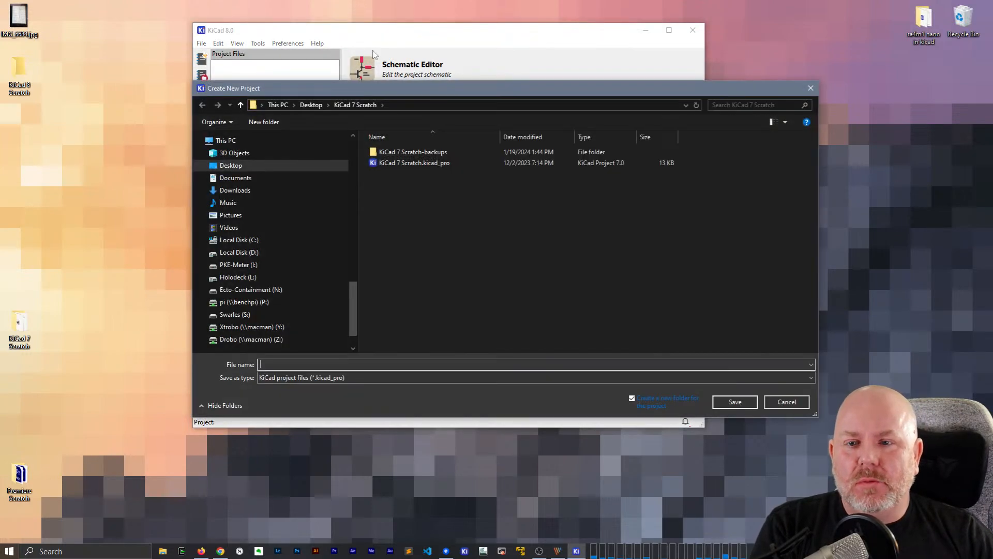
click(311, 105)
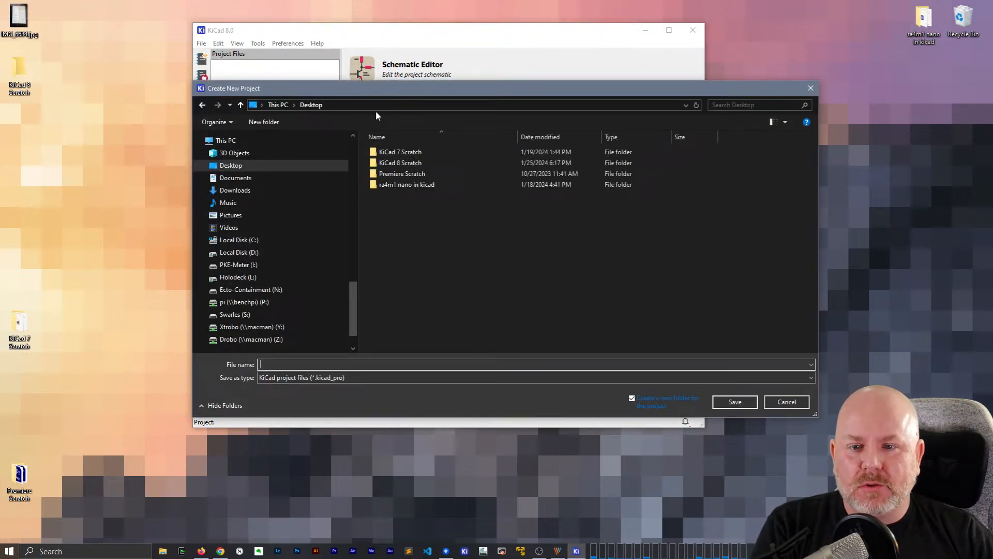
double_click(399, 163)
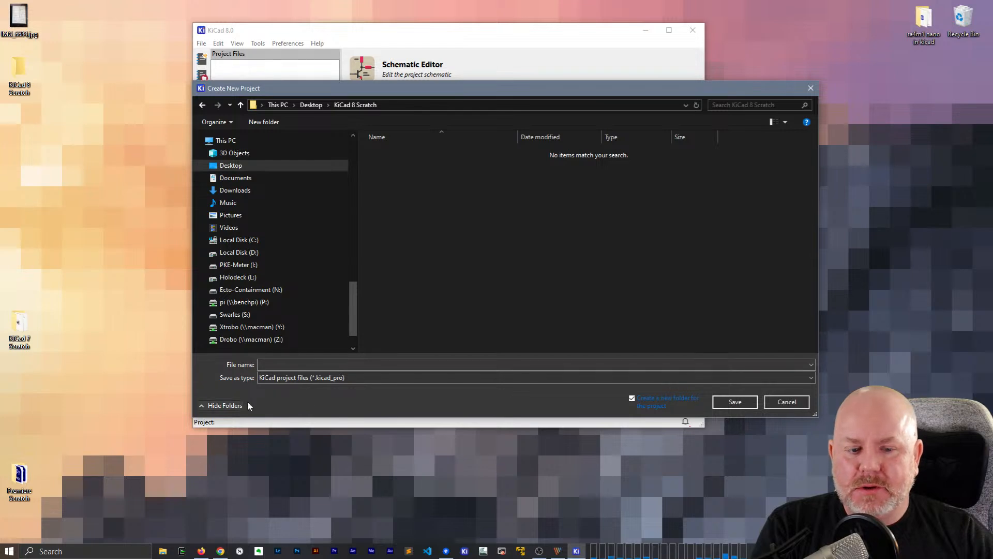
click(632, 397)
click(439, 360)
text(K)
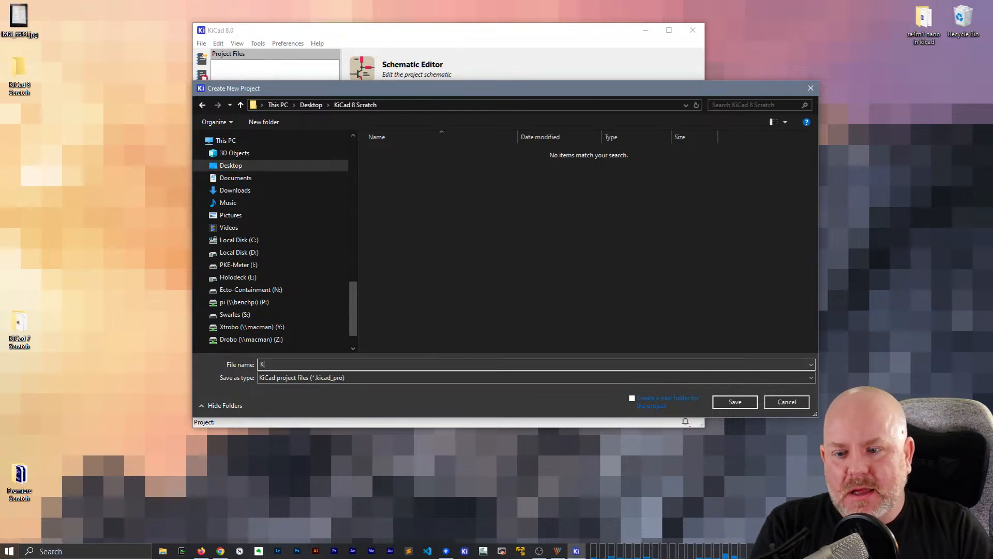
text(iCad 8 Scratch)
key(Return)
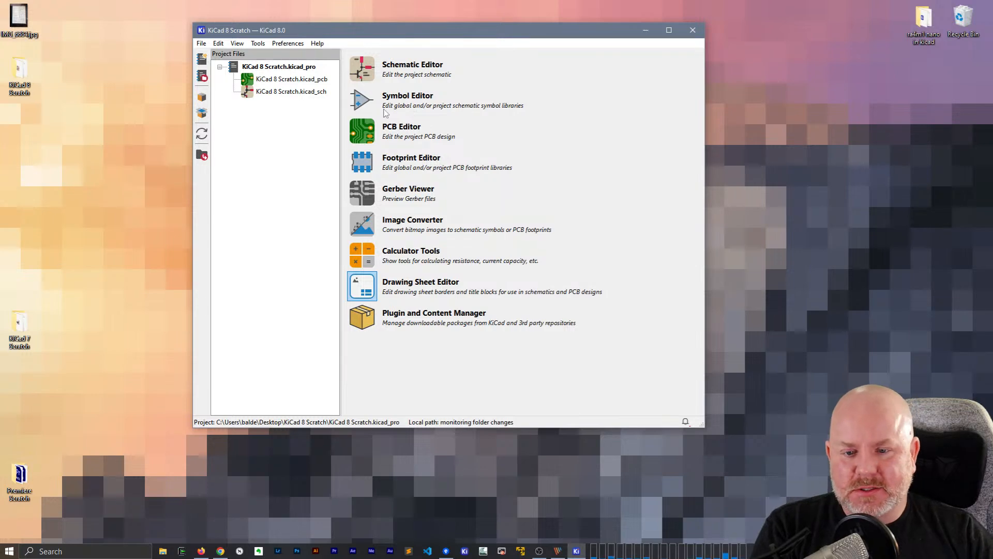
Open the project's schematic file and accept the default global symbol library table
double_click(295, 95)
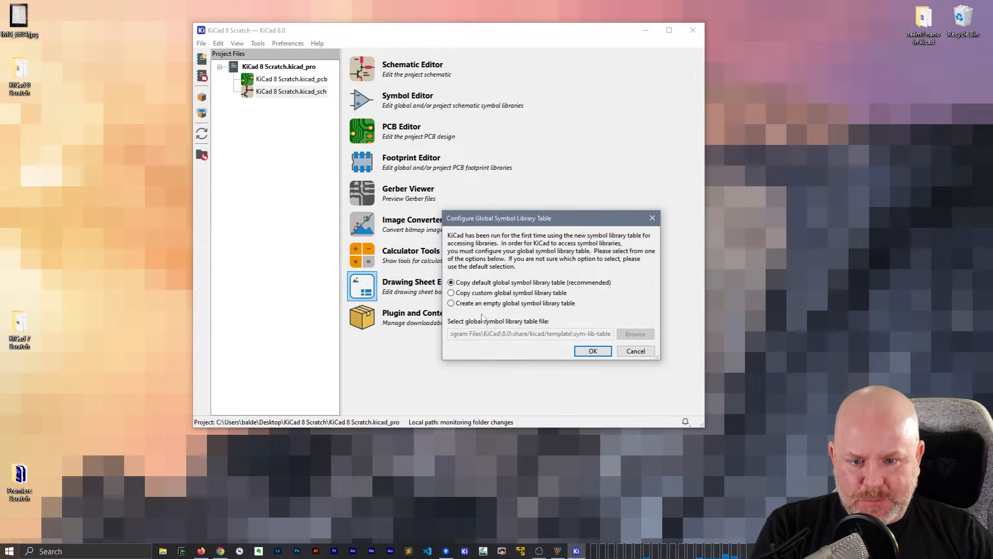
click(595, 351)
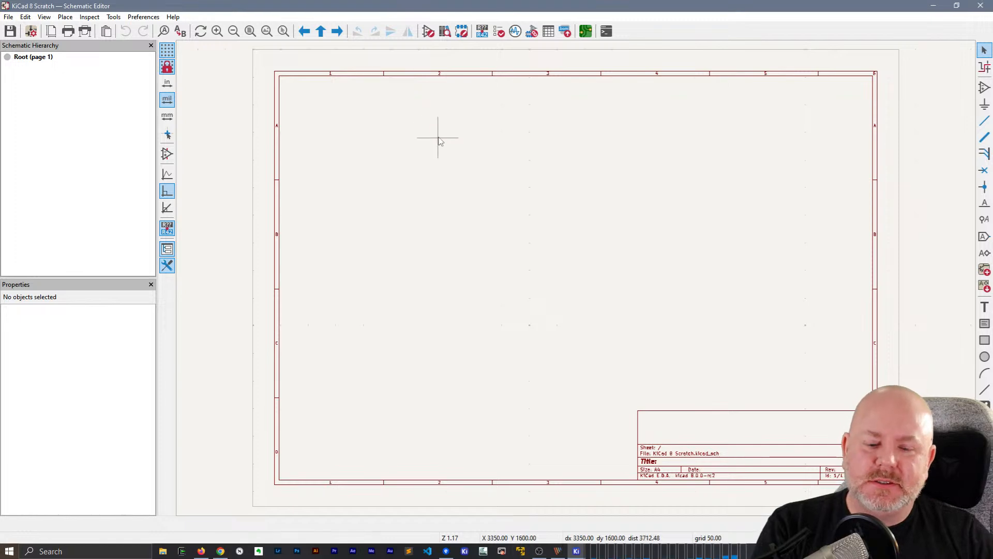
Switch to the KiCad project window, cancel the settings path configuration, and reposition the window
click(577, 552)
click(541, 529)
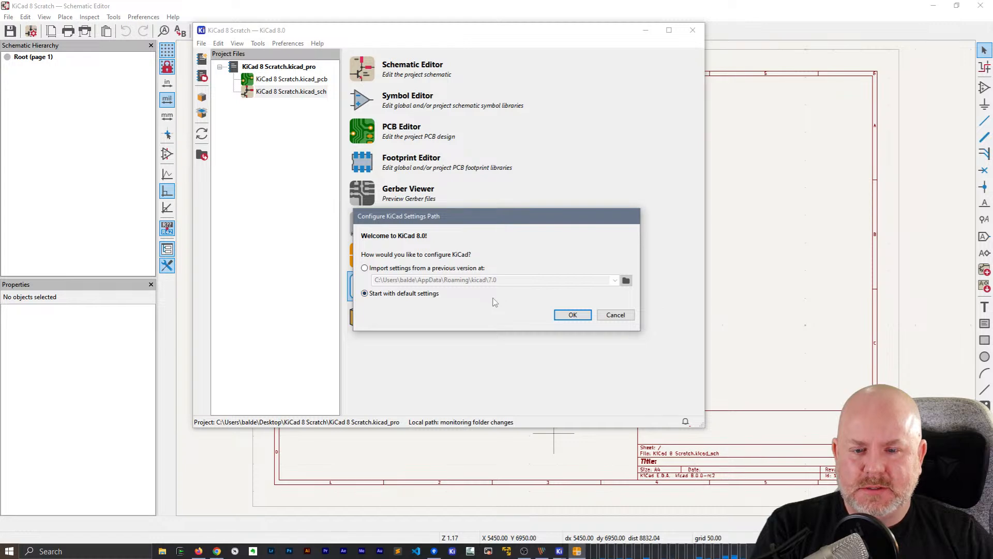
click(616, 317)
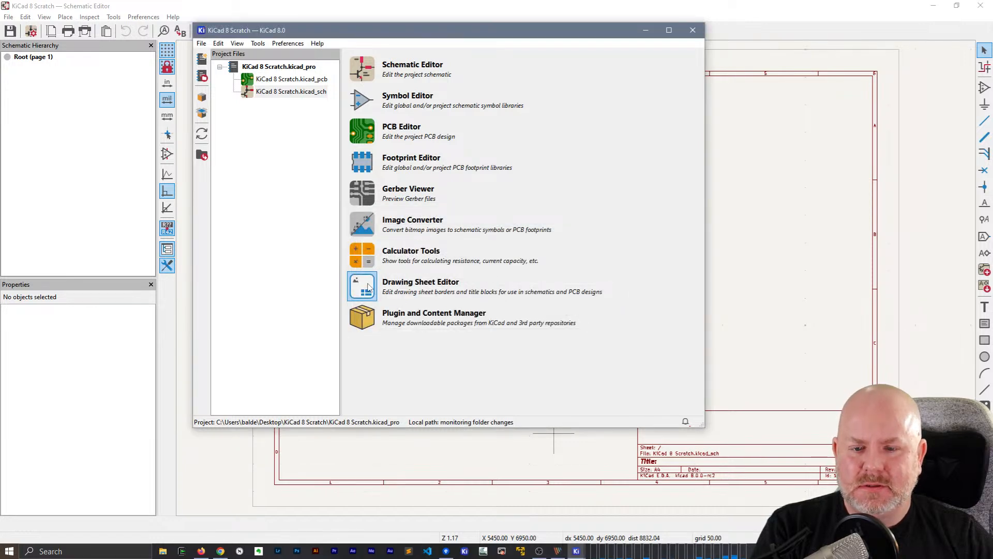
drag(426, 36, 442, 53)
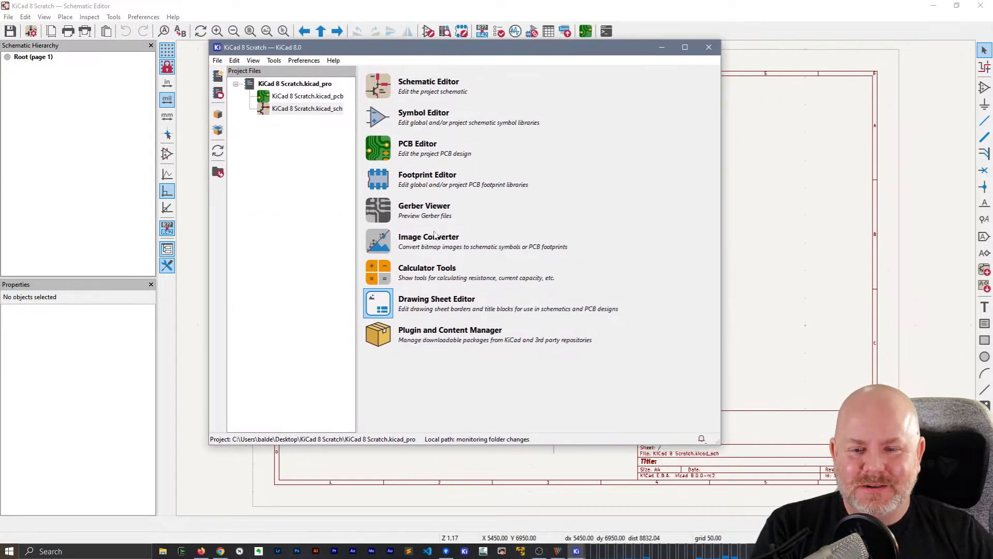
Open Calculator Tools with default settings, opting in to anonymous crash and event reporting
click(374, 277)
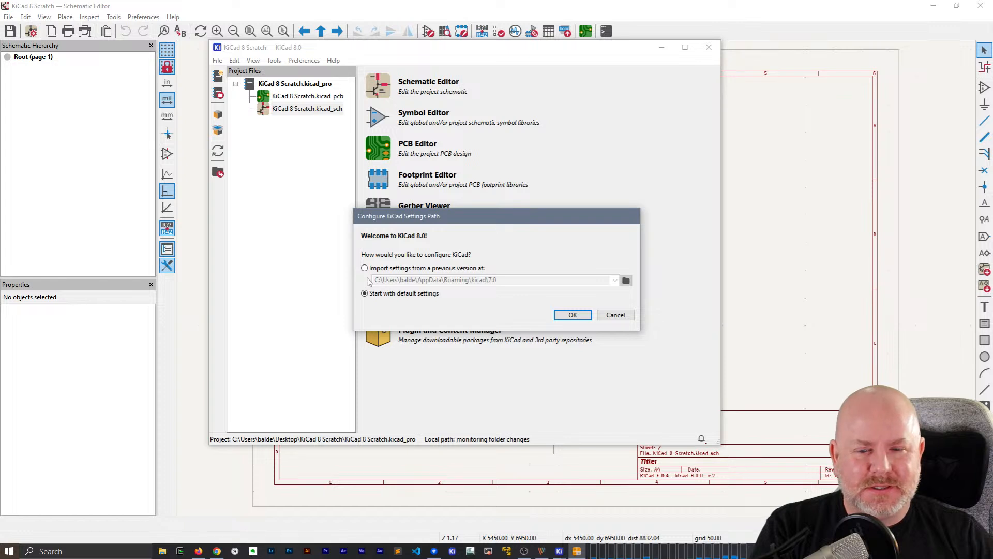
click(561, 315)
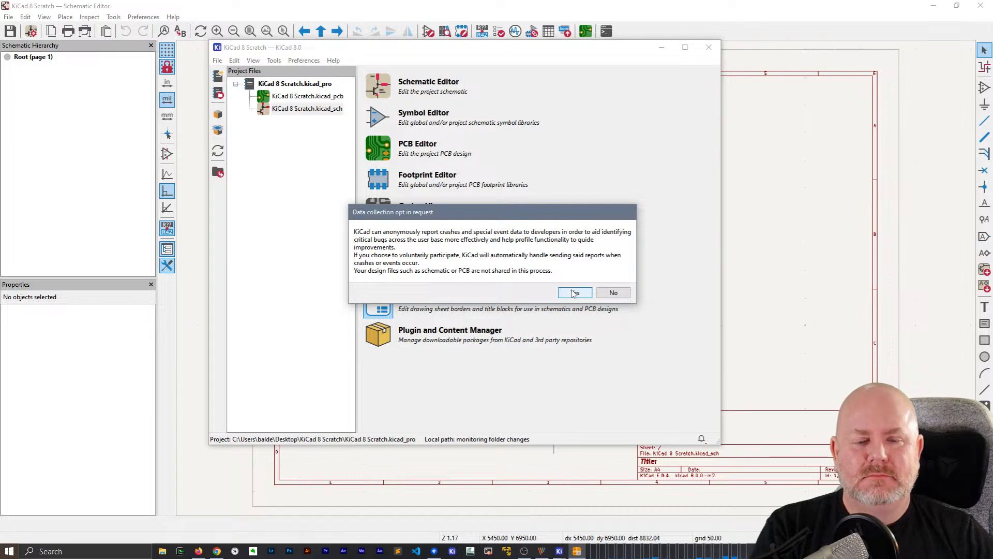
click(574, 293)
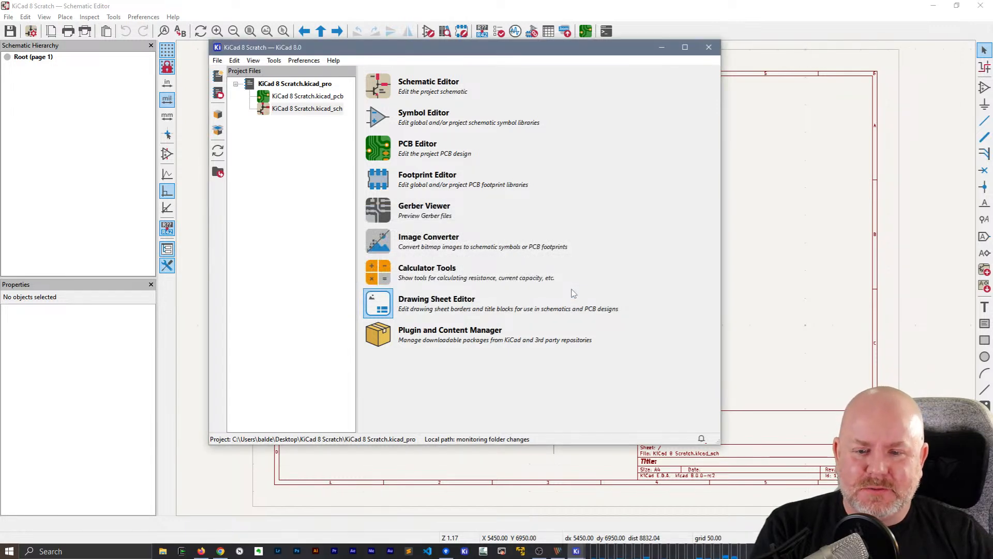
drag(253, 11, 463, 66)
Review the regulator calculator and the electrical spacing, via size, track width, fusing current and cable size calculators
click(244, 92)
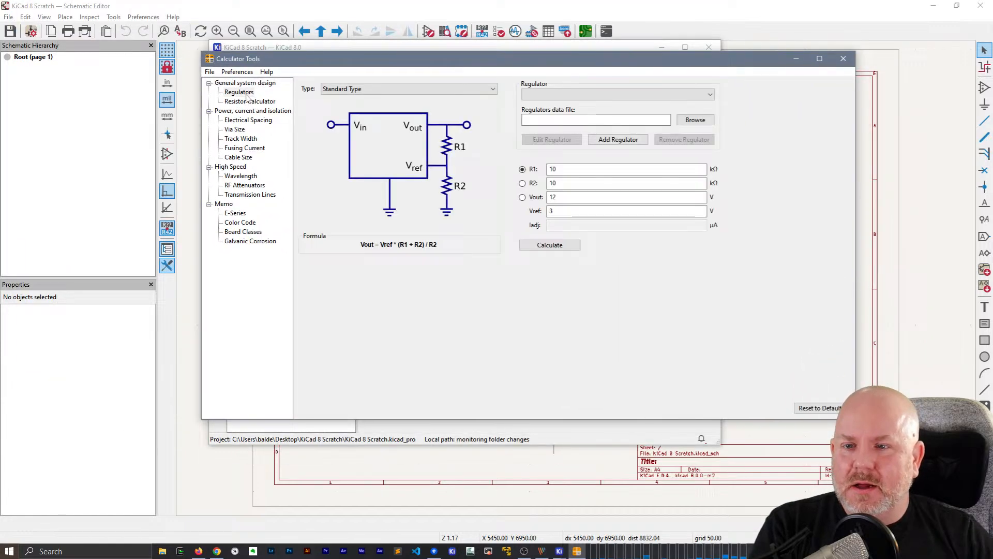
click(239, 120)
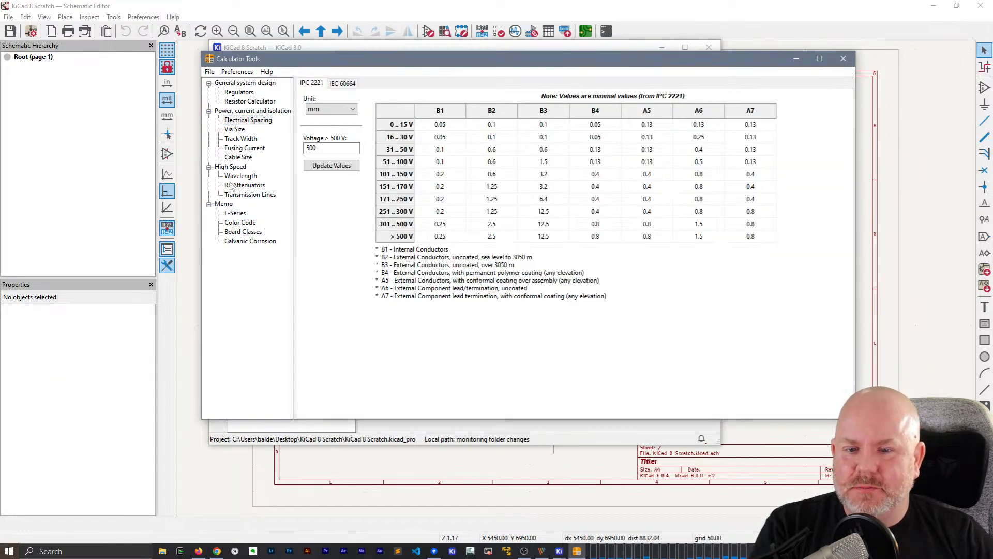
click(235, 130)
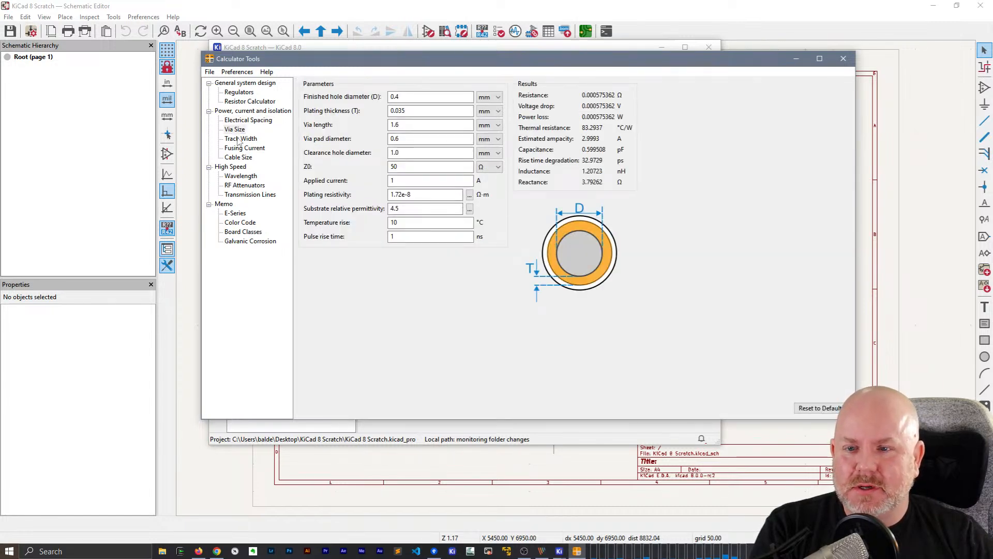
click(239, 139)
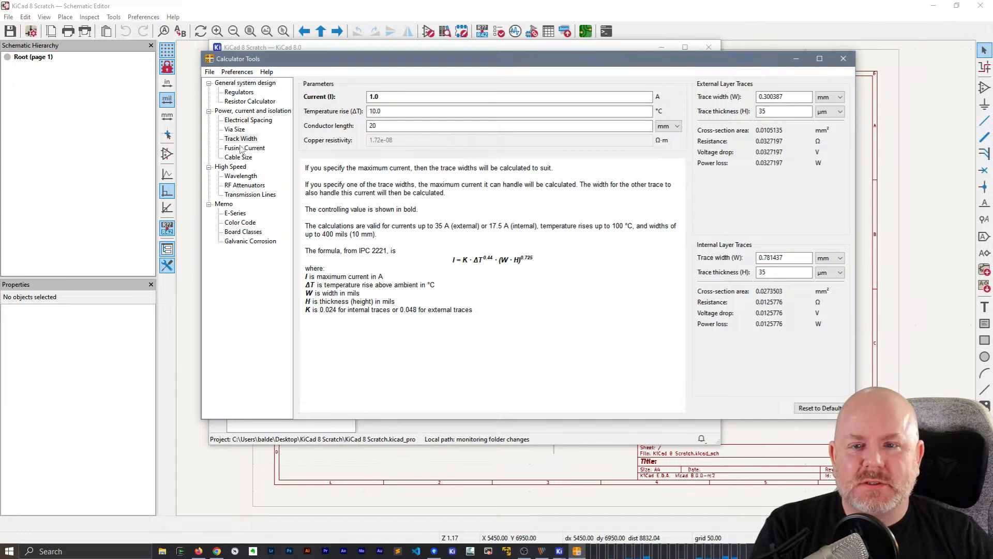
click(241, 149)
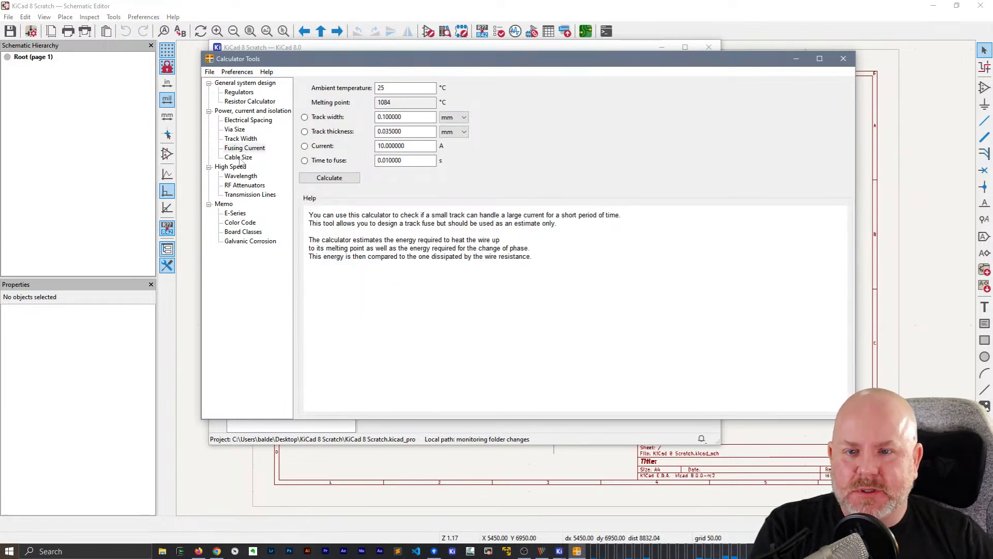
click(239, 159)
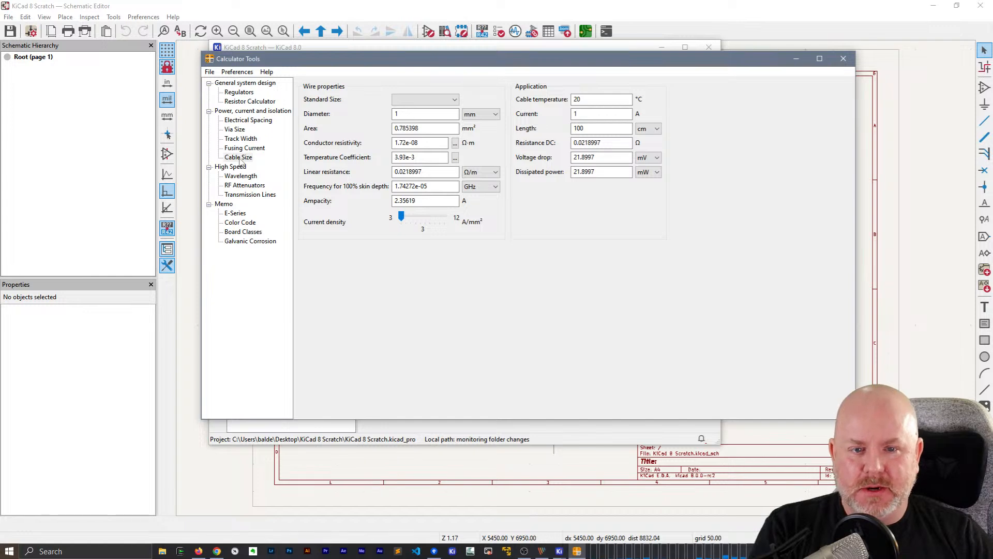
click(238, 120)
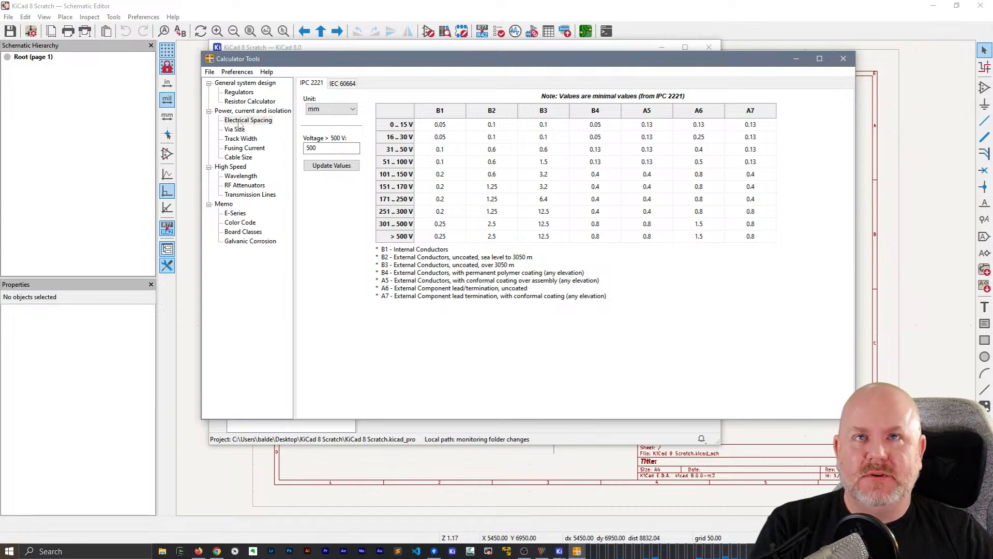
Review the wavelength, RF attenuator and transmission line calculators, return to Regulators, and close Calculator Tools
click(240, 177)
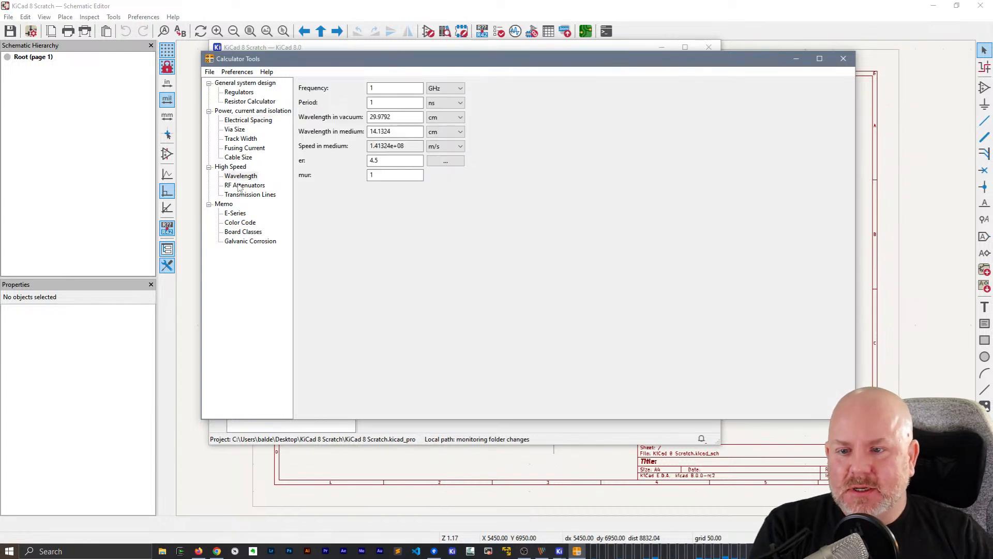
click(240, 186)
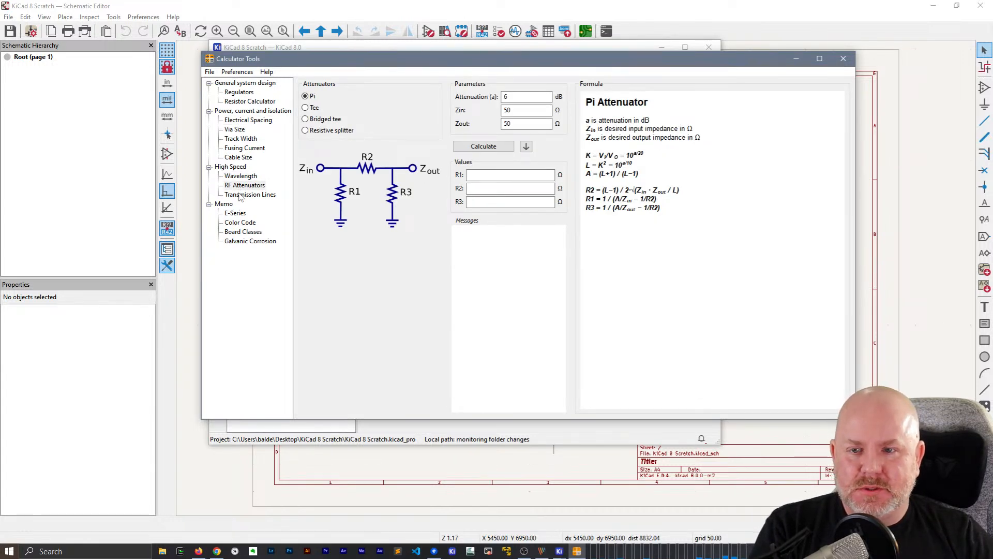
click(240, 195)
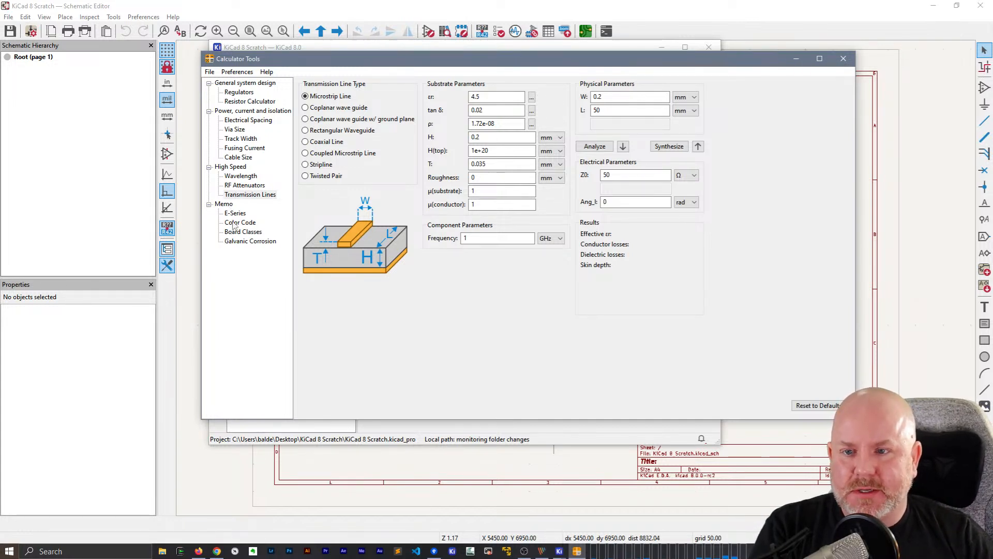
click(242, 92)
click(243, 84)
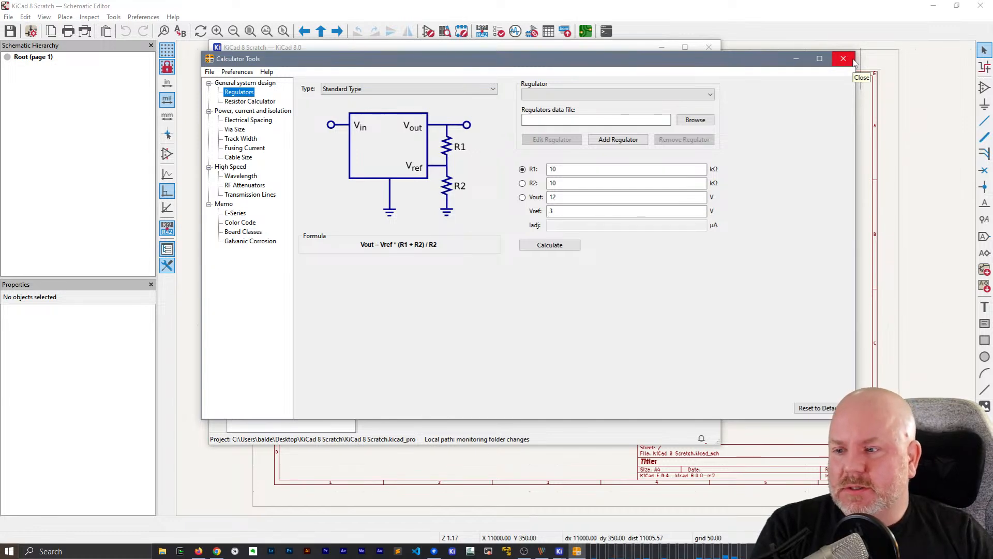
click(843, 58)
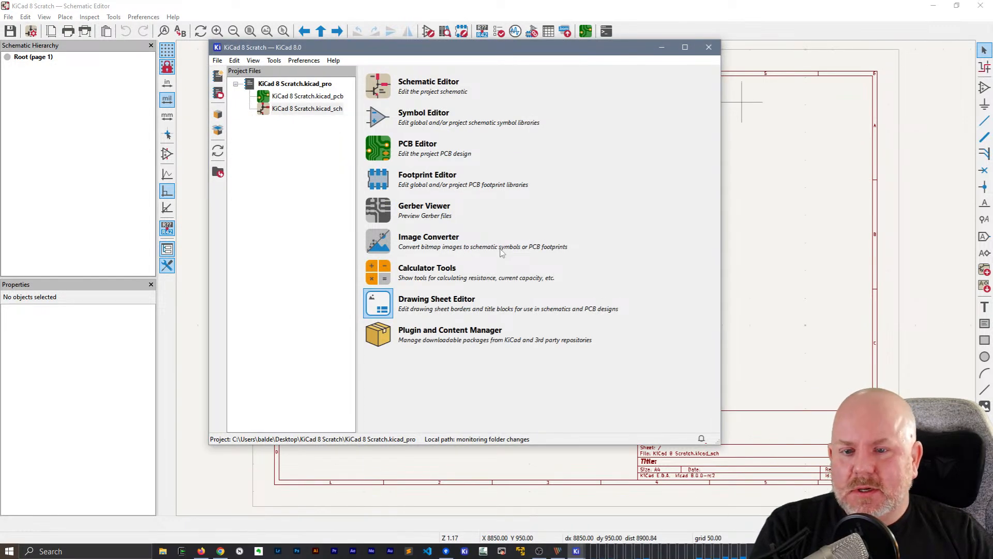
Return to the Schematic Editor and open Schematic Setup, moving and enlarging the dialog to view its formatting settings
click(441, 4)
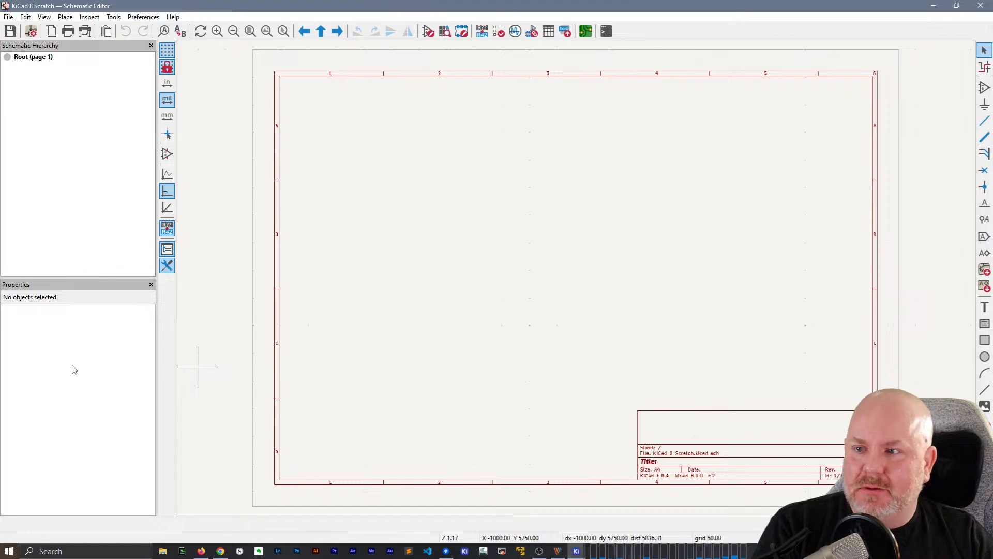
click(31, 31)
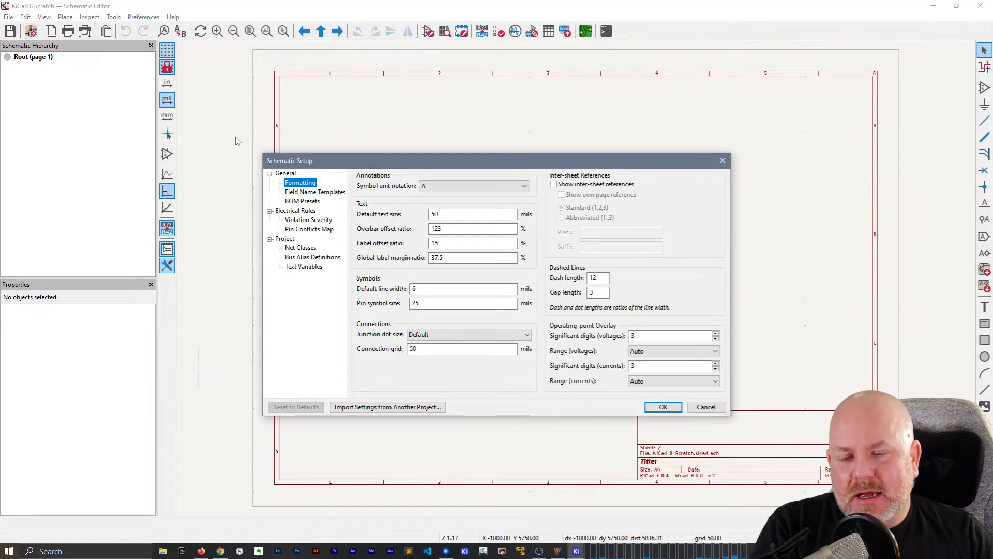
drag(433, 170, 419, 88)
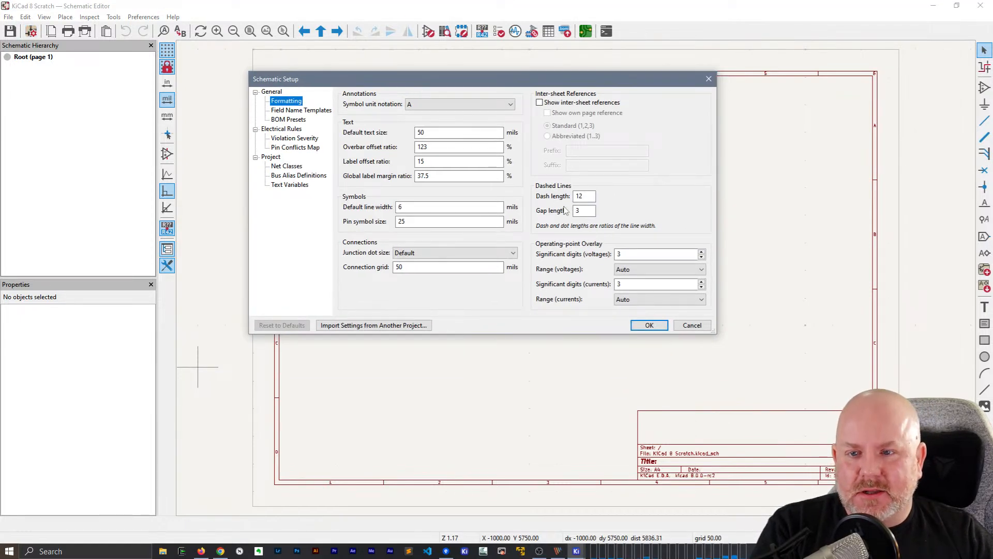
drag(716, 333, 794, 414)
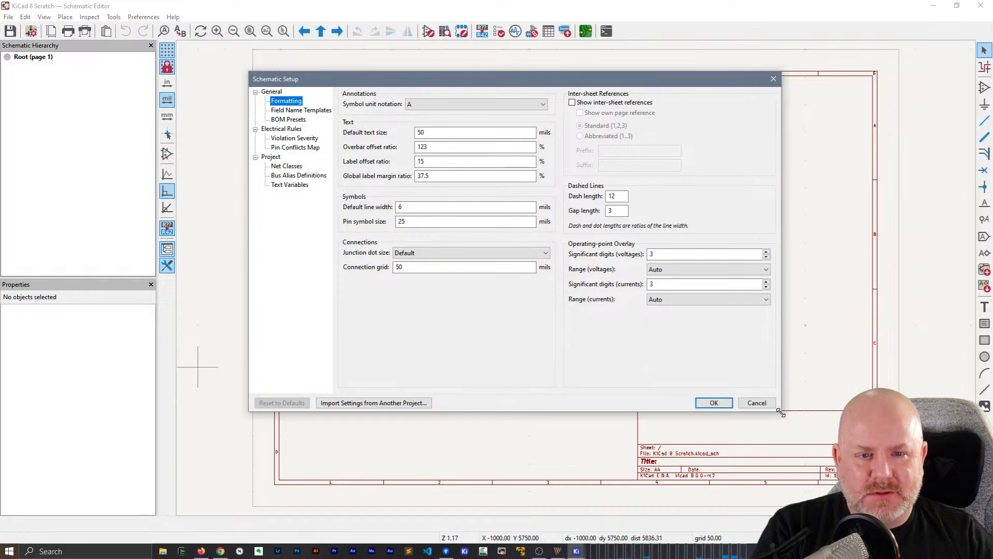
Examine the field name templates and BOM presets in Schematic Setup
click(292, 110)
click(292, 121)
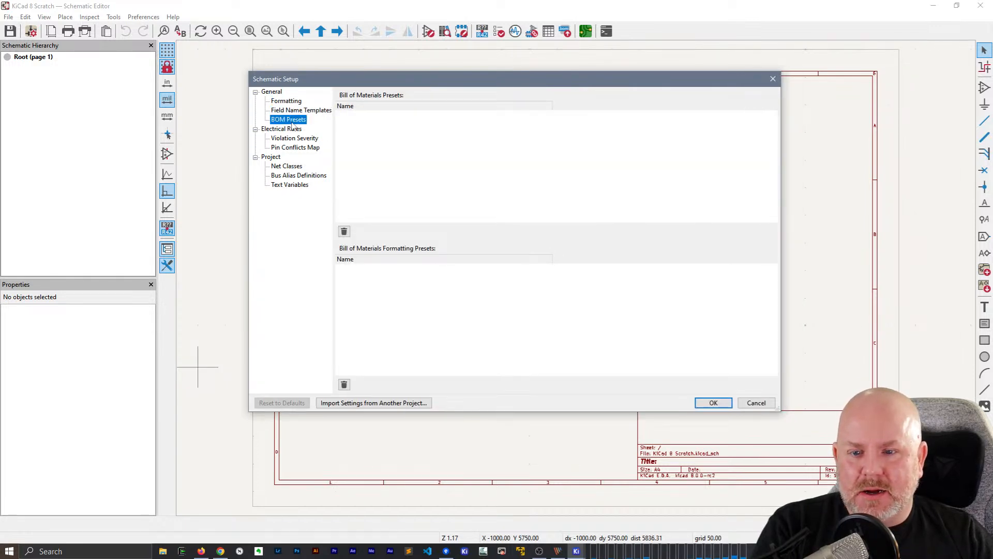
click(427, 150)
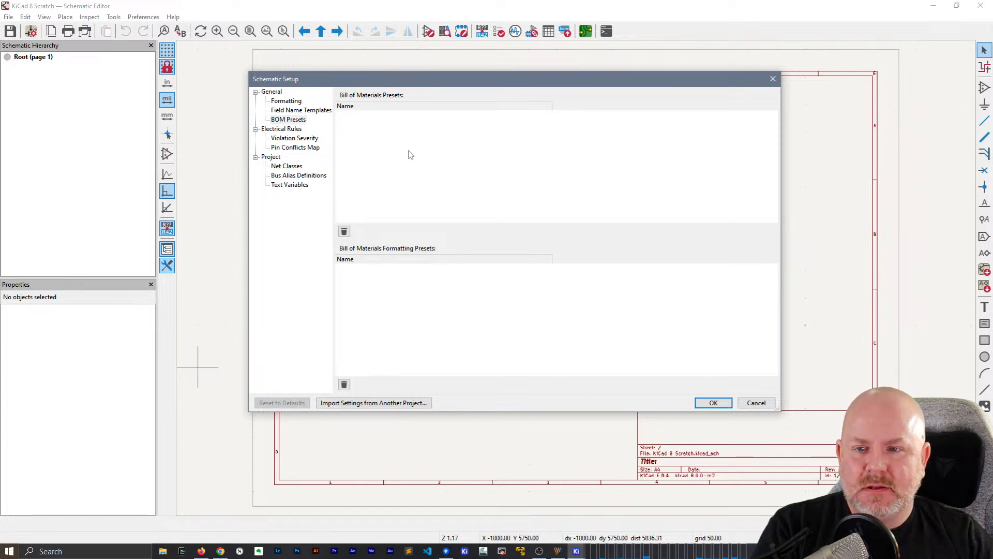
click(281, 117)
click(425, 159)
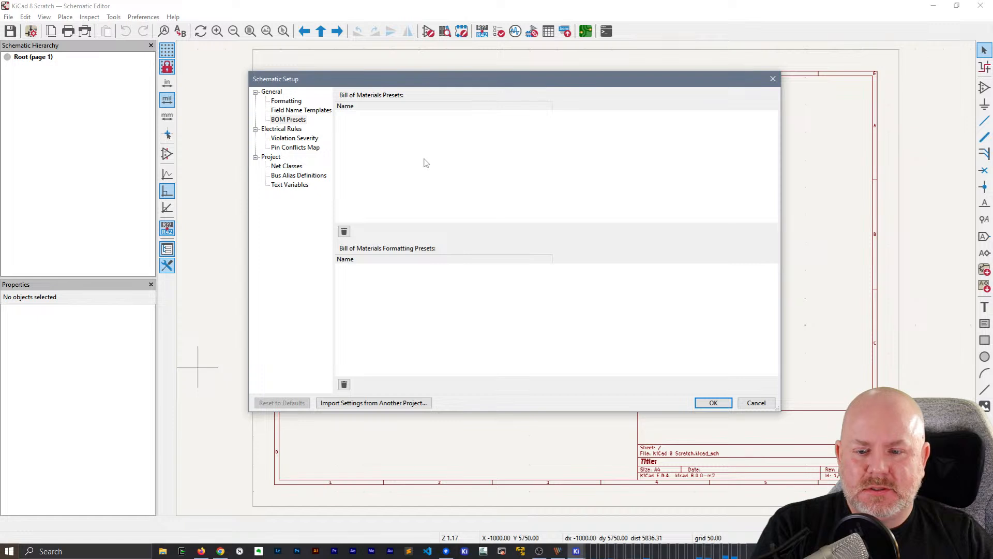
click(287, 120)
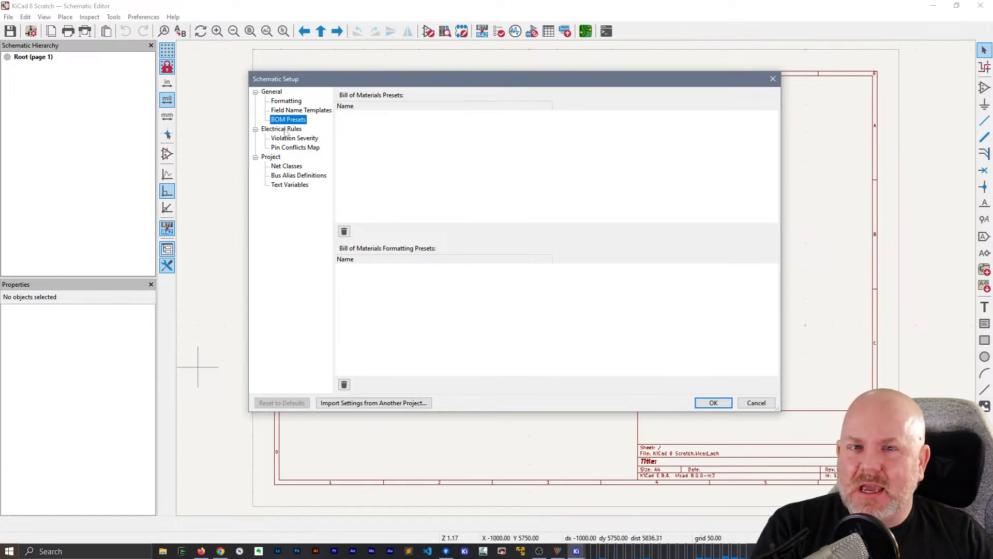
Examine the violation severity and pin conflicts map settings, reloading the externally changed violation severities
click(296, 139)
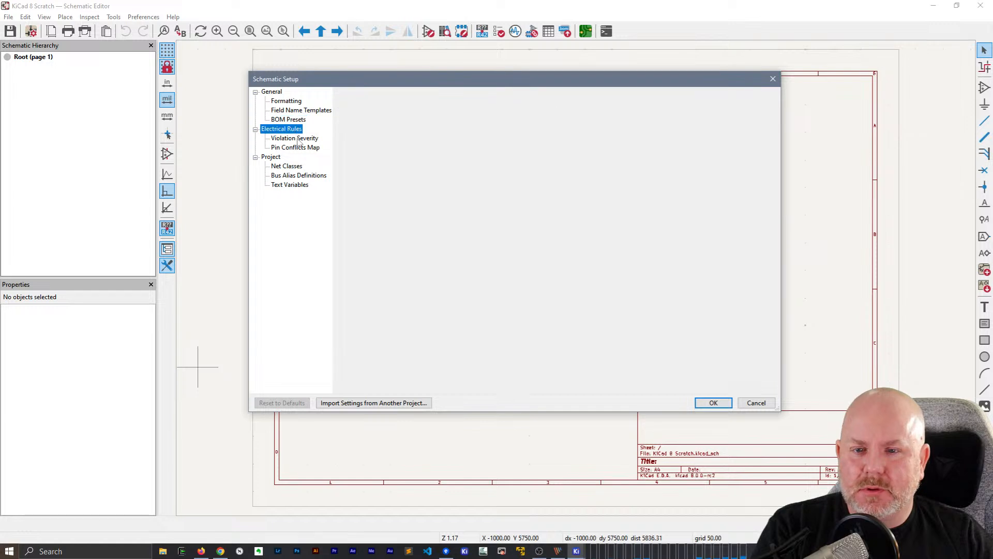
click(299, 148)
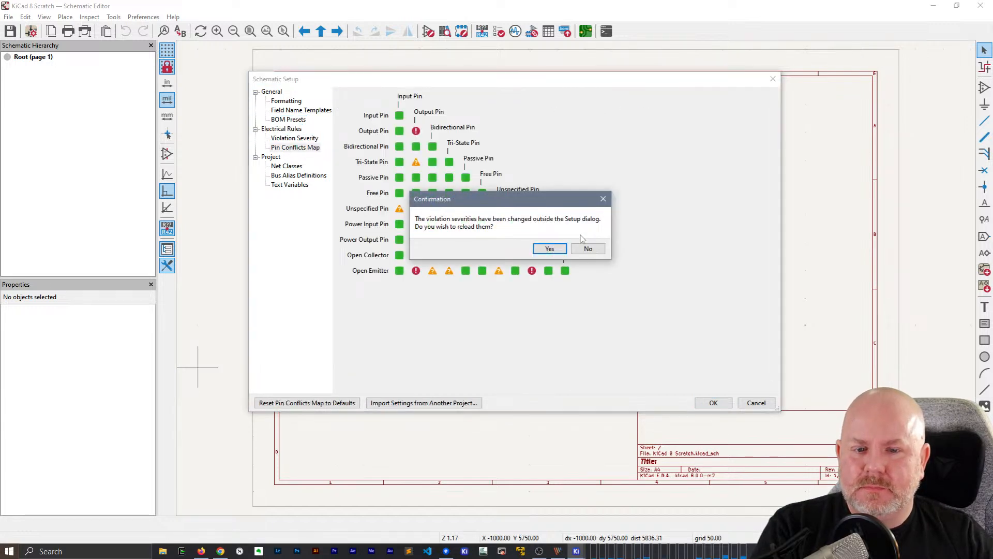
click(546, 250)
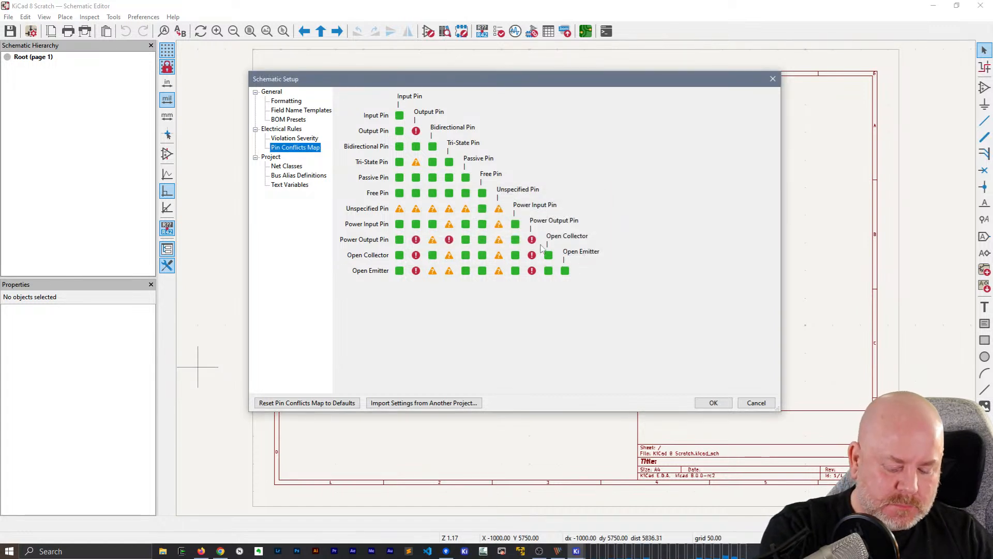
Inspect the project's net classes, adding a blank netclass assignment and deleting it
click(284, 166)
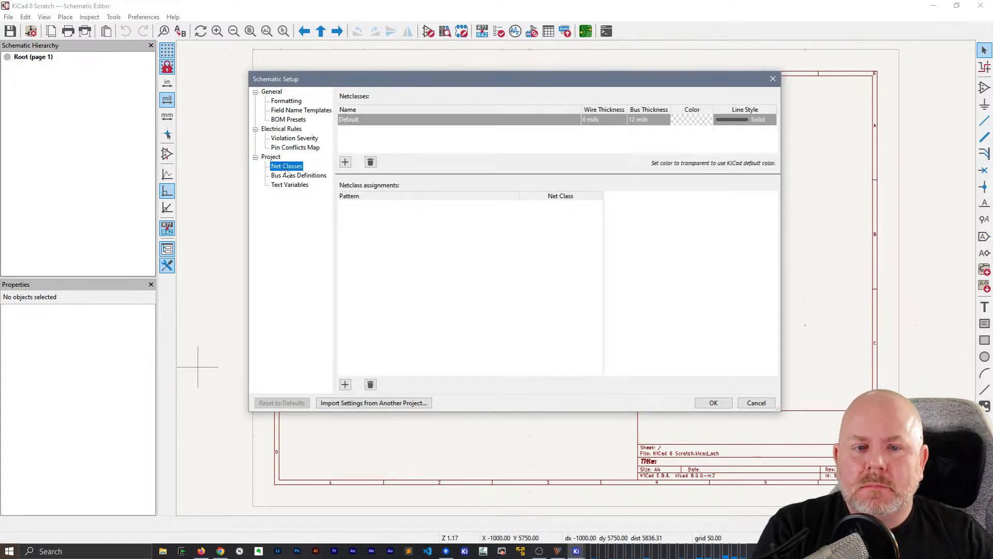
drag(489, 172, 488, 198)
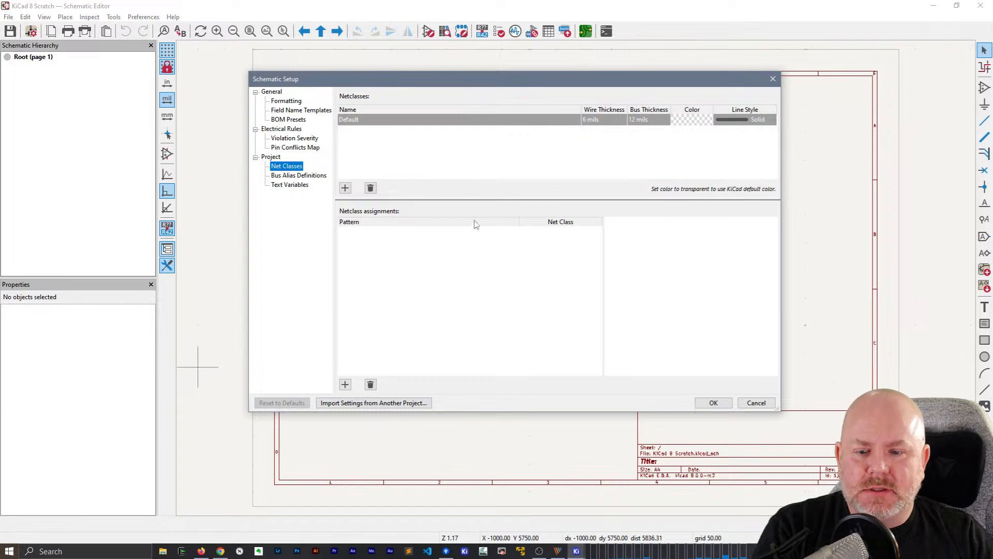
click(345, 385)
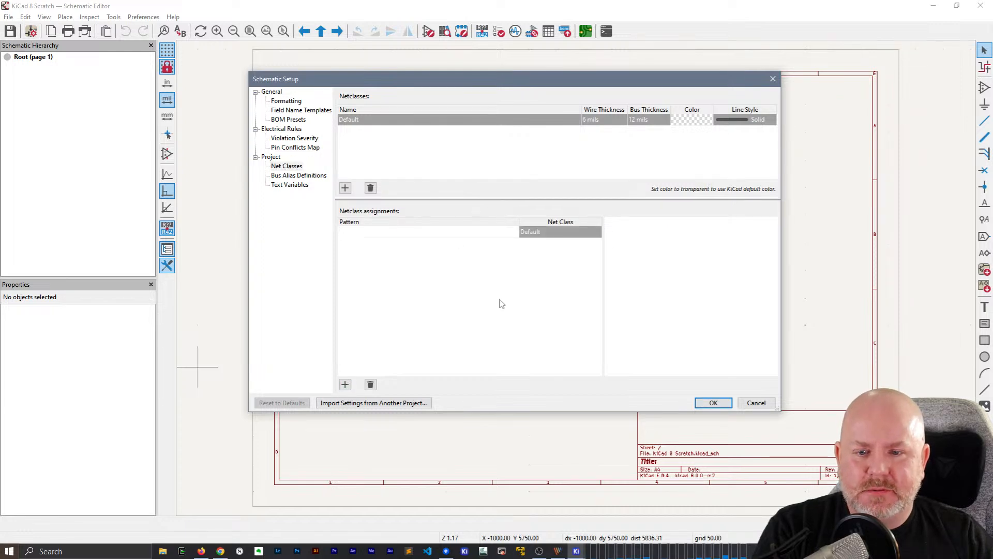
click(374, 386)
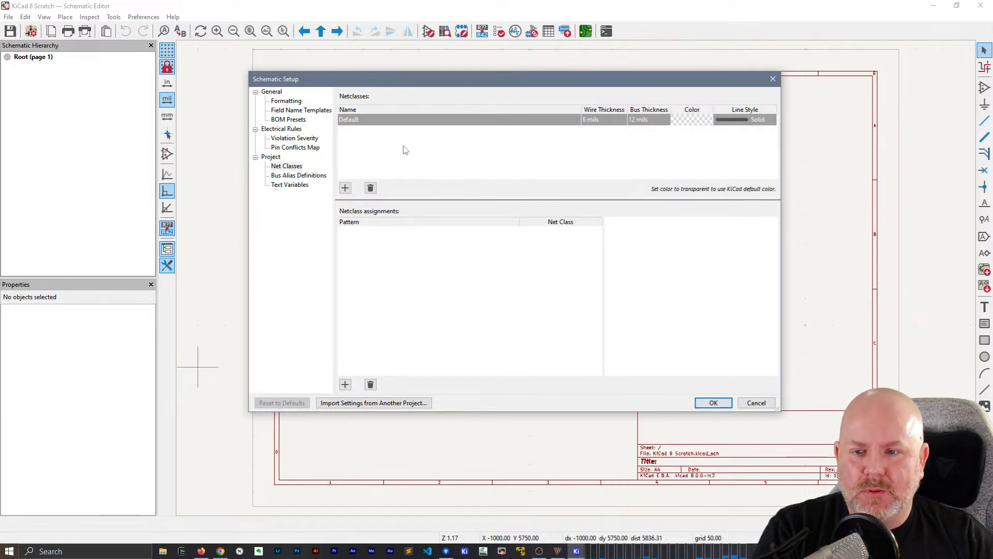
Look over the bus alias definitions and text variables, and return to the pin conflicts map
click(293, 175)
click(291, 187)
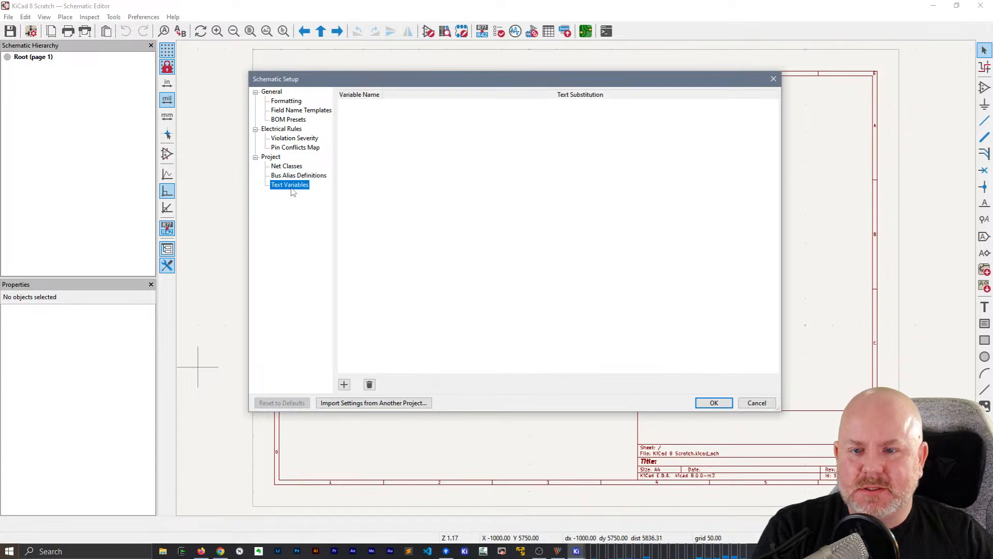
click(305, 147)
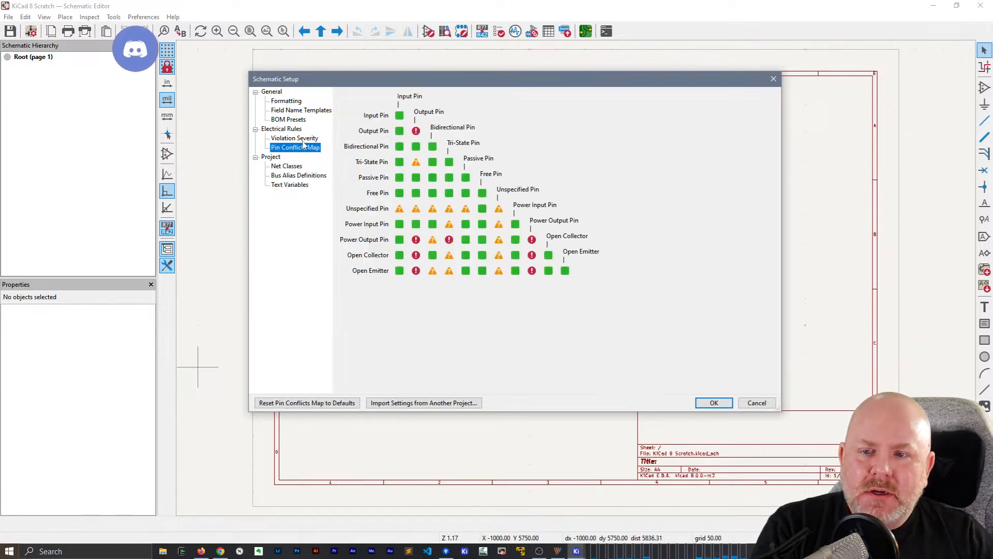
Review the violation severities and BOM presets again, and accept the Schematic Setup
click(294, 138)
scroll(401, 210, down, 5)
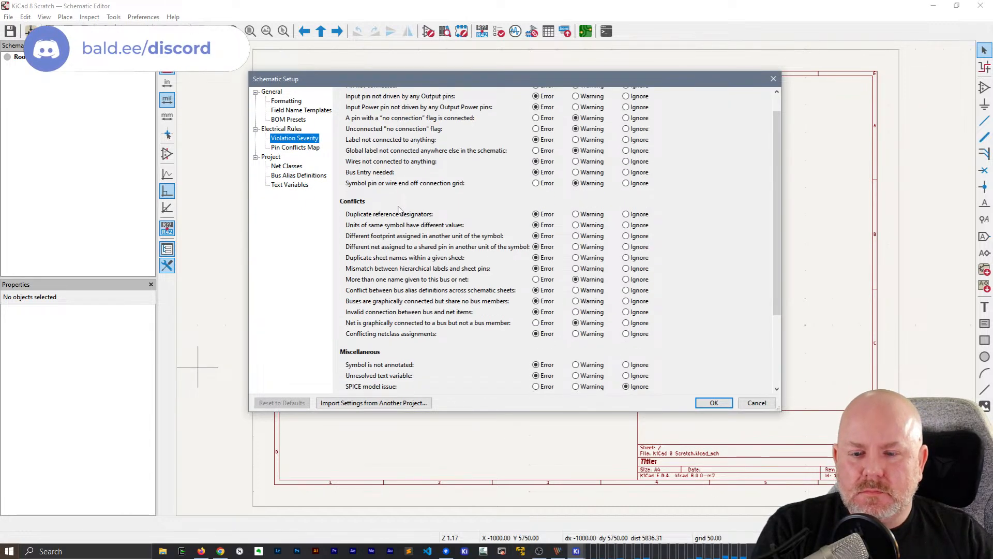
scroll(399, 214, up, 2)
scroll(399, 214, up, 2)
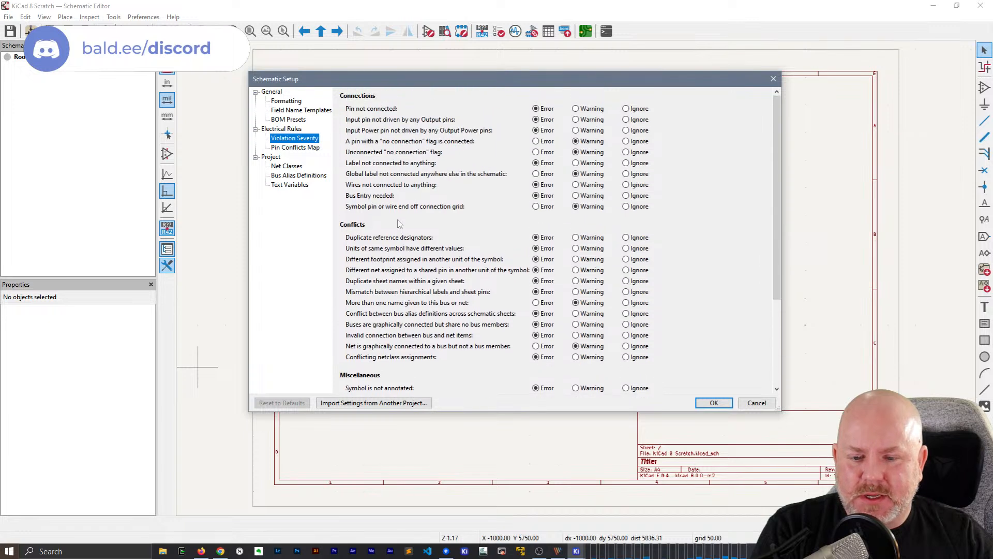
click(289, 120)
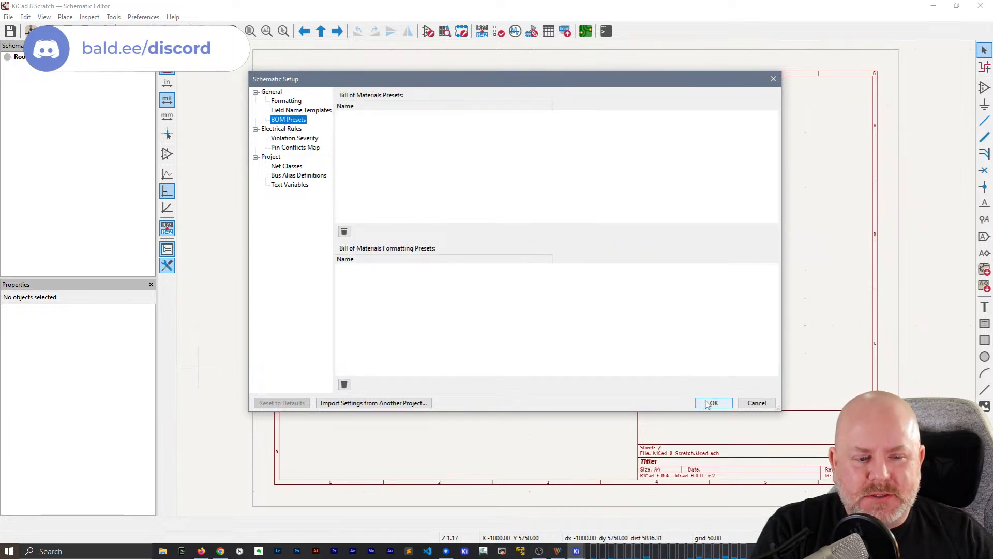
click(454, 158)
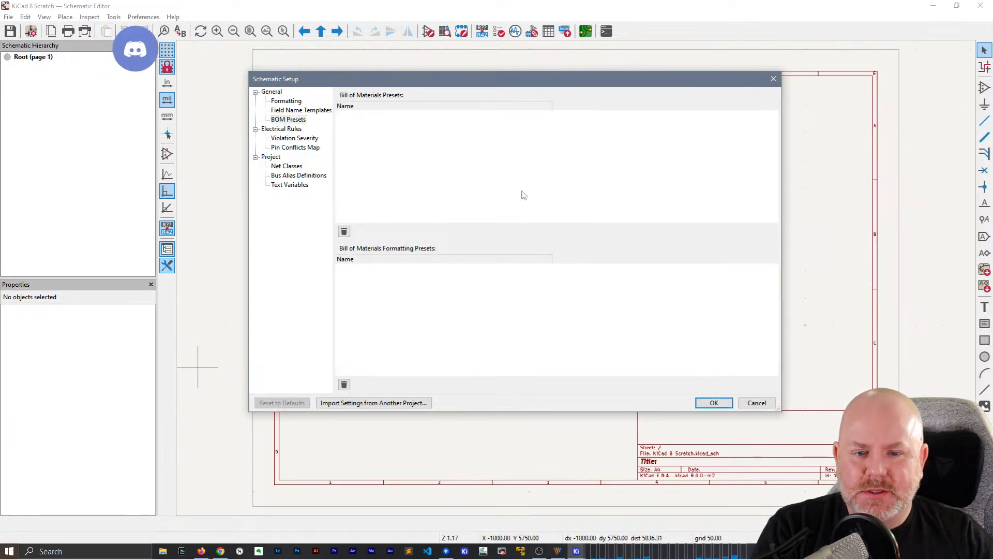
click(711, 402)
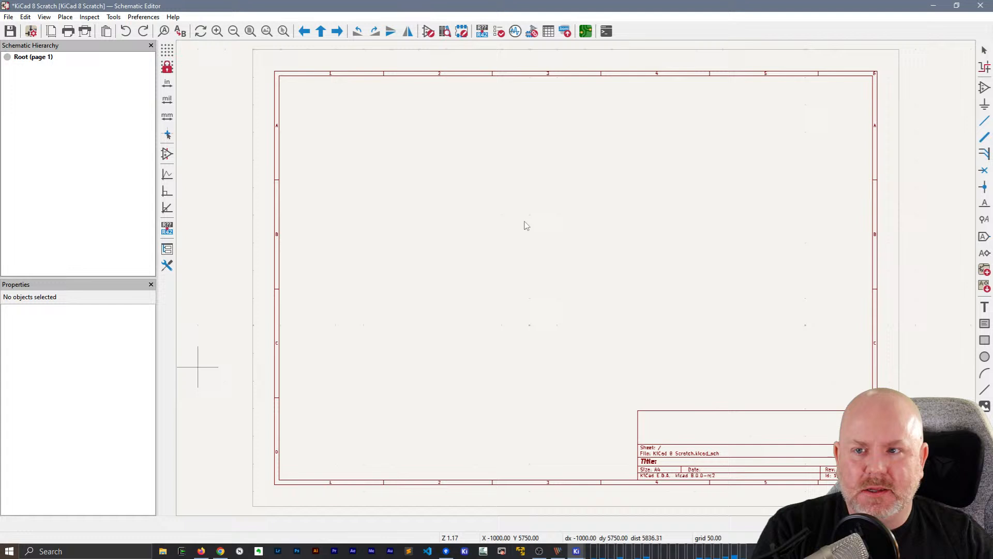
Examine the bill of materials generator's export and field editing options, and close it without applying changes
click(114, 17)
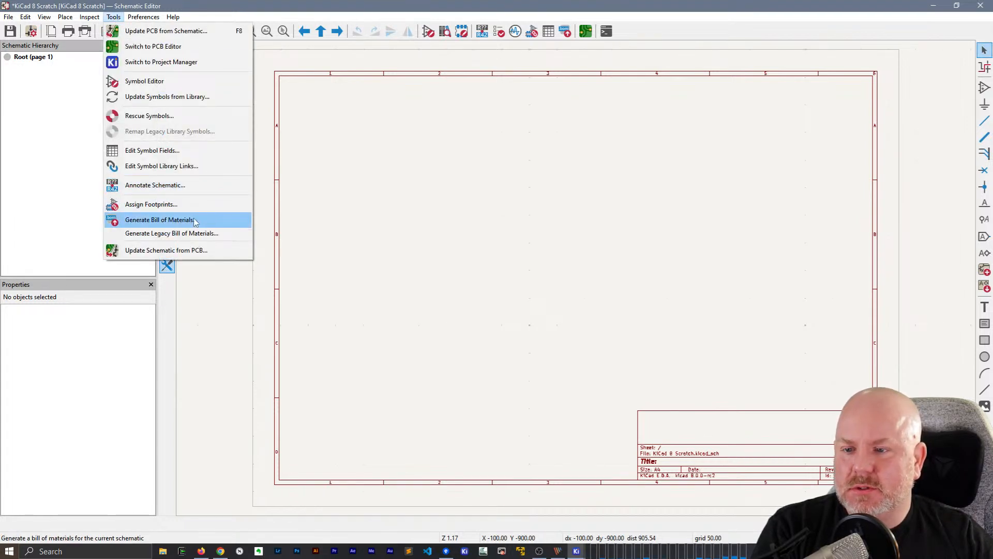
click(171, 220)
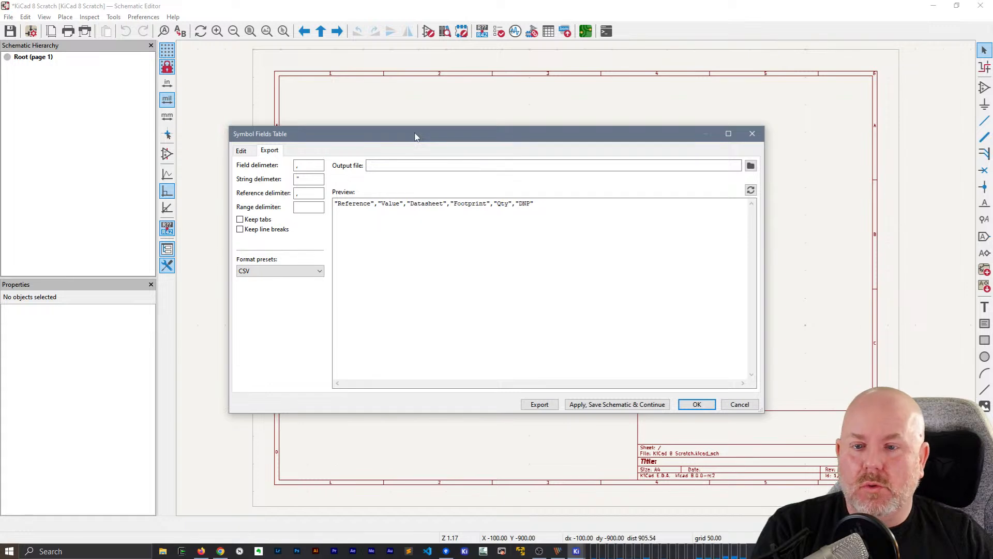
drag(415, 137, 448, 109)
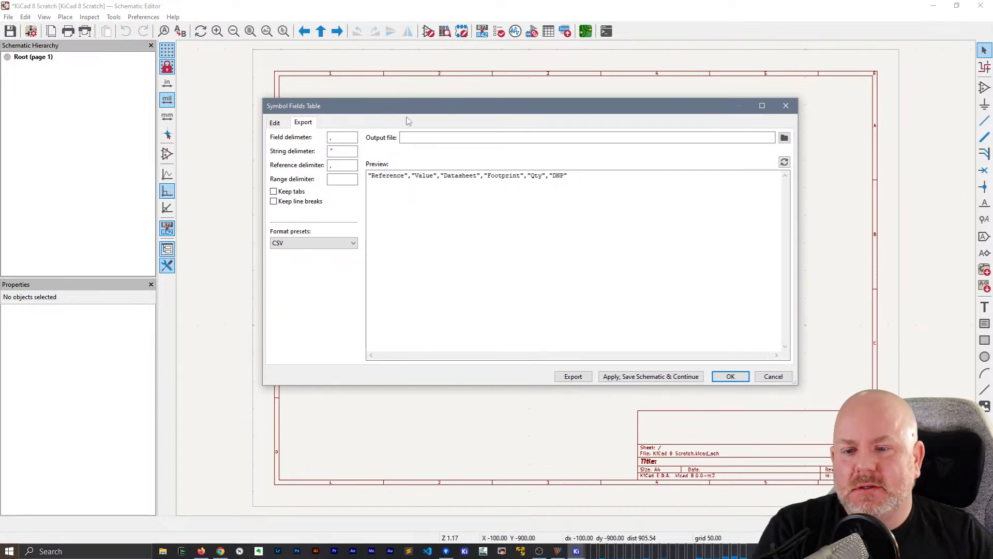
click(277, 124)
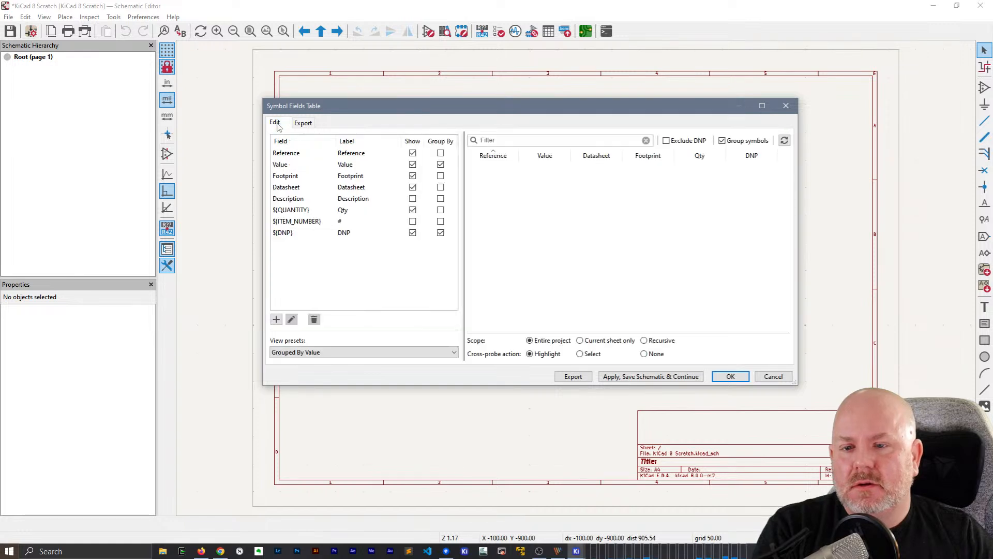
click(301, 127)
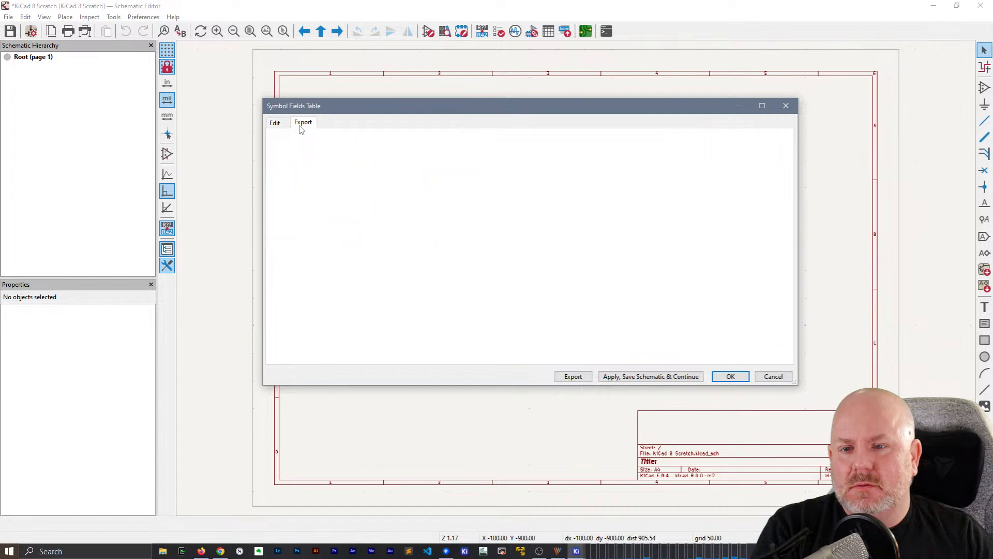
click(274, 125)
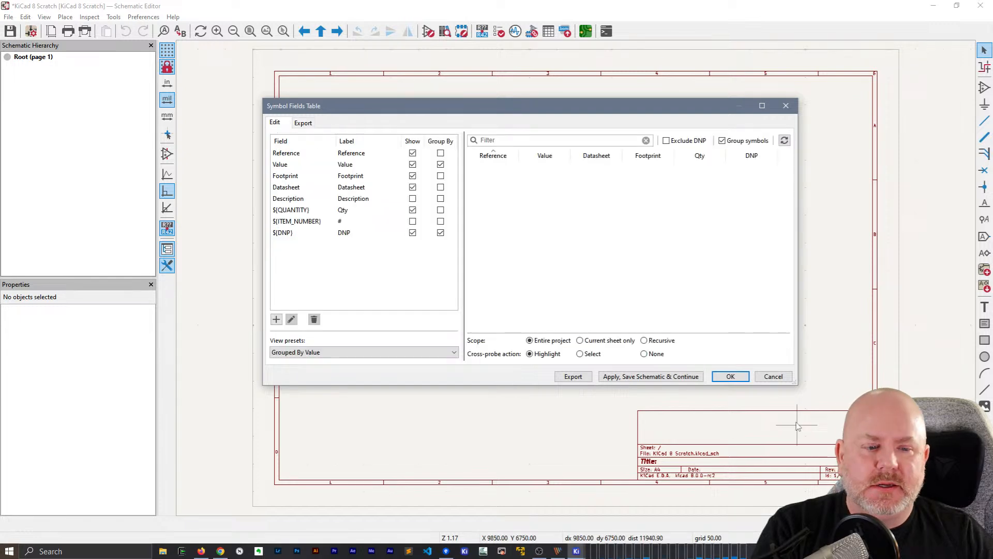
click(774, 376)
Open the symbol fields editor and compare its field list with the column headers in the export preview
click(114, 17)
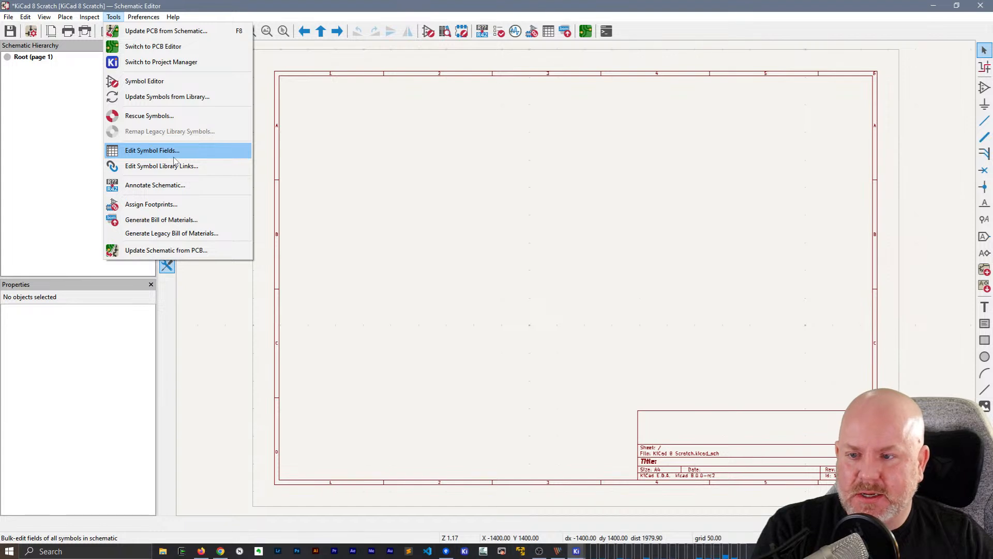
click(152, 150)
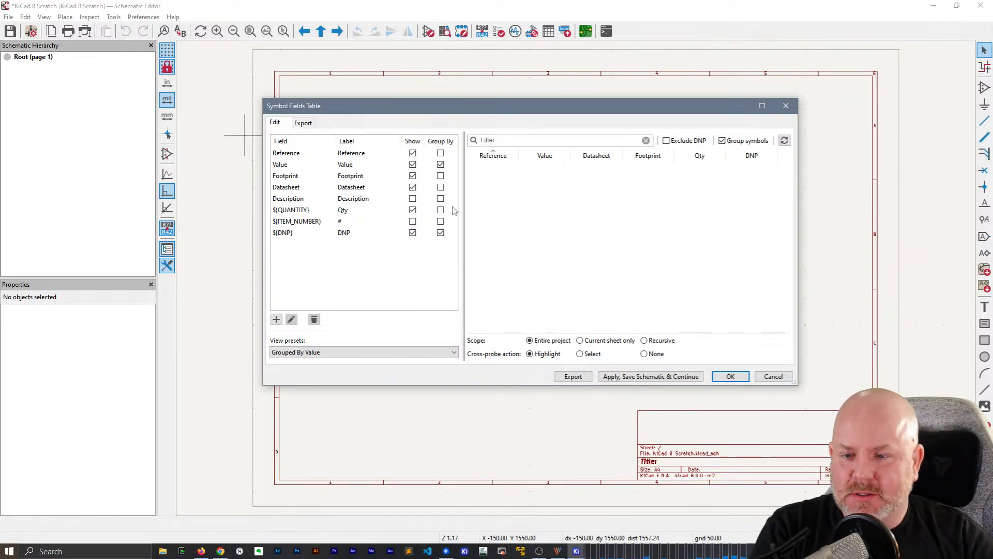
click(302, 124)
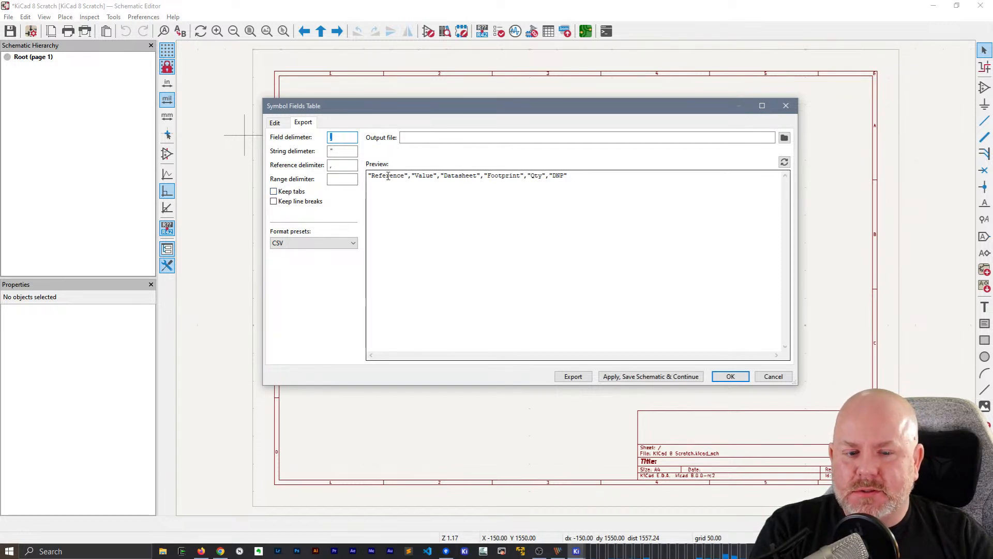
drag(388, 176, 637, 177)
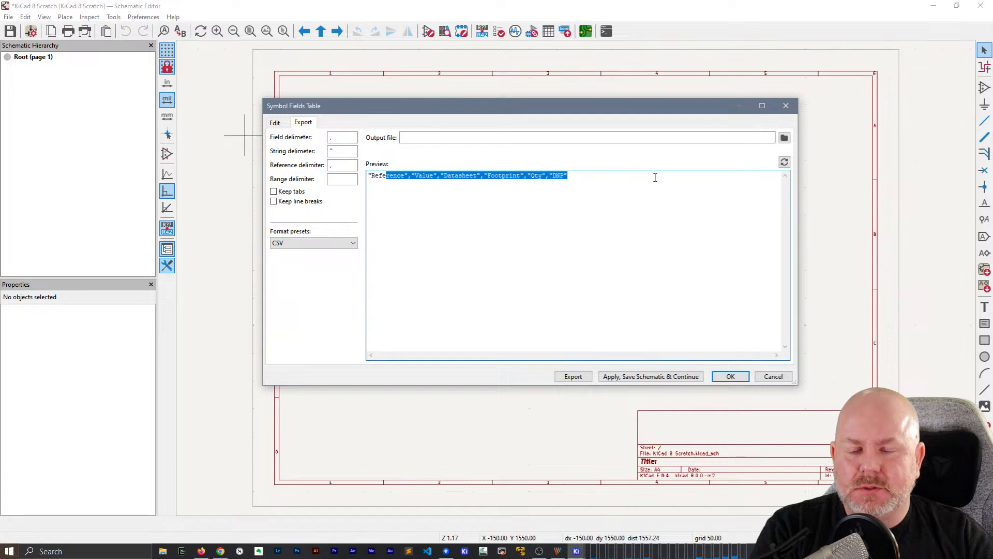
click(277, 124)
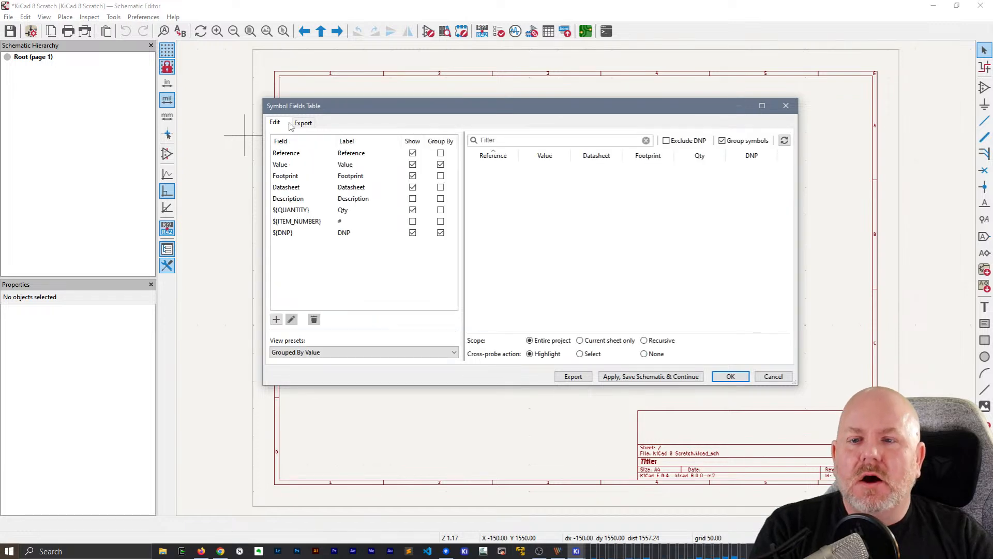
click(307, 124)
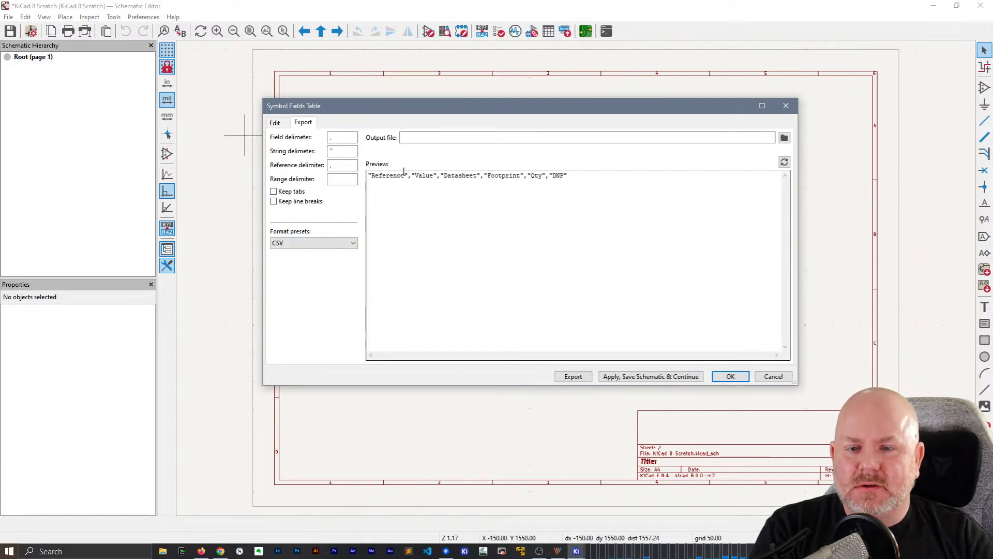
double_click(385, 172)
click(425, 175)
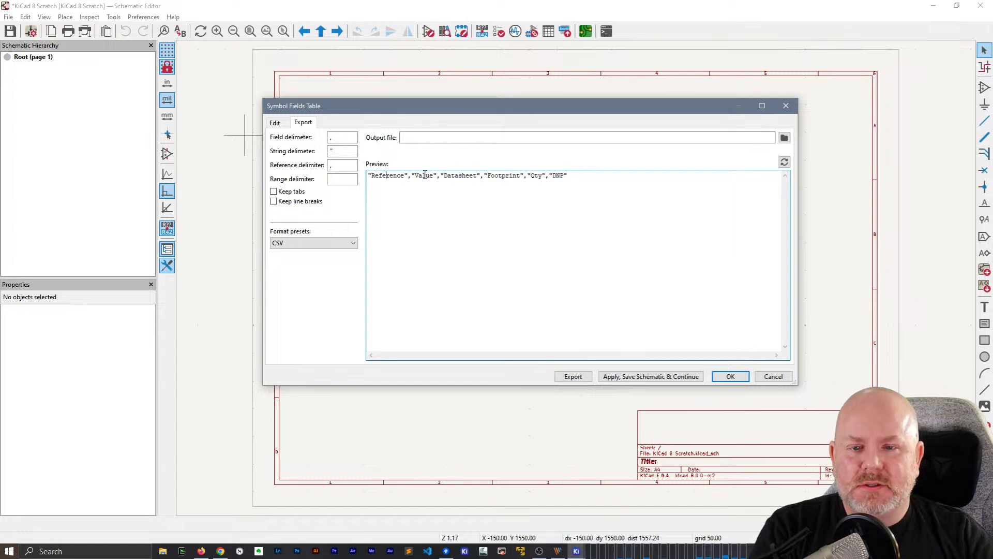
click(514, 181)
double_click(397, 174)
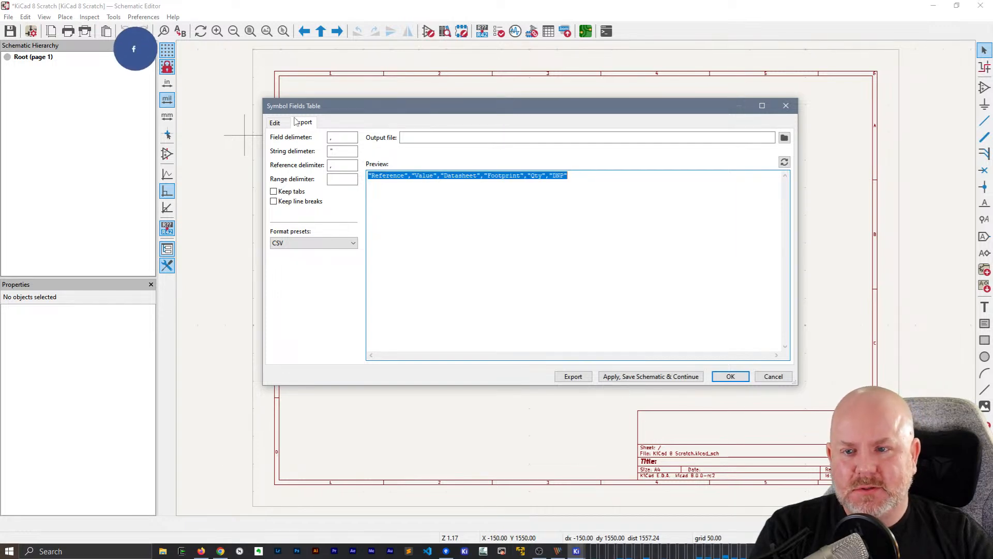
click(275, 124)
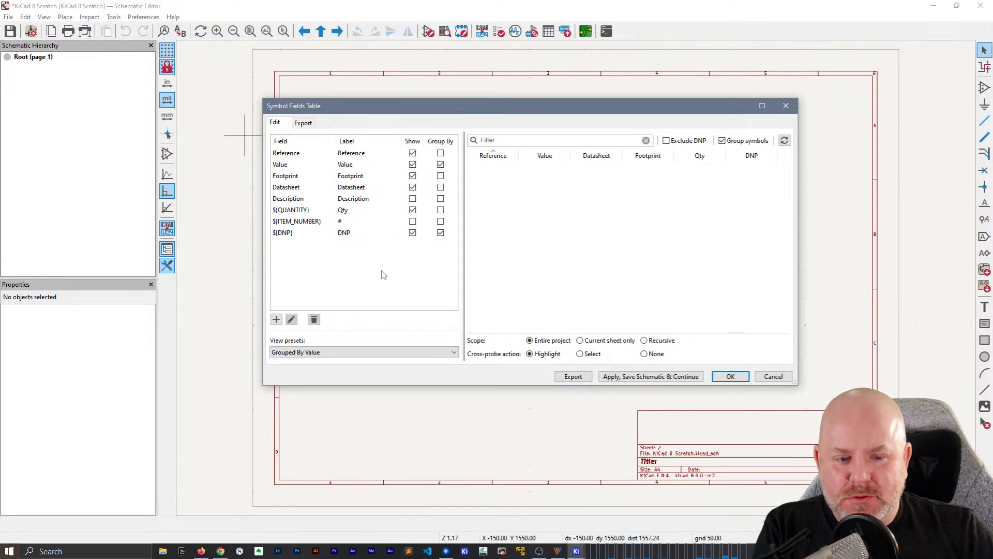
Try the TSV export format preset, return to CSV, and cancel the symbol fields table
click(303, 122)
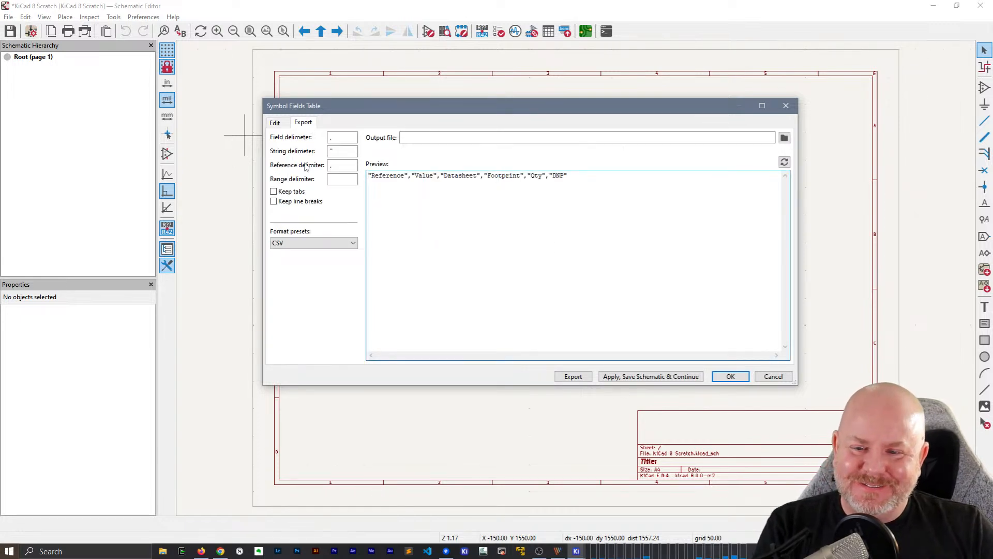
click(307, 243)
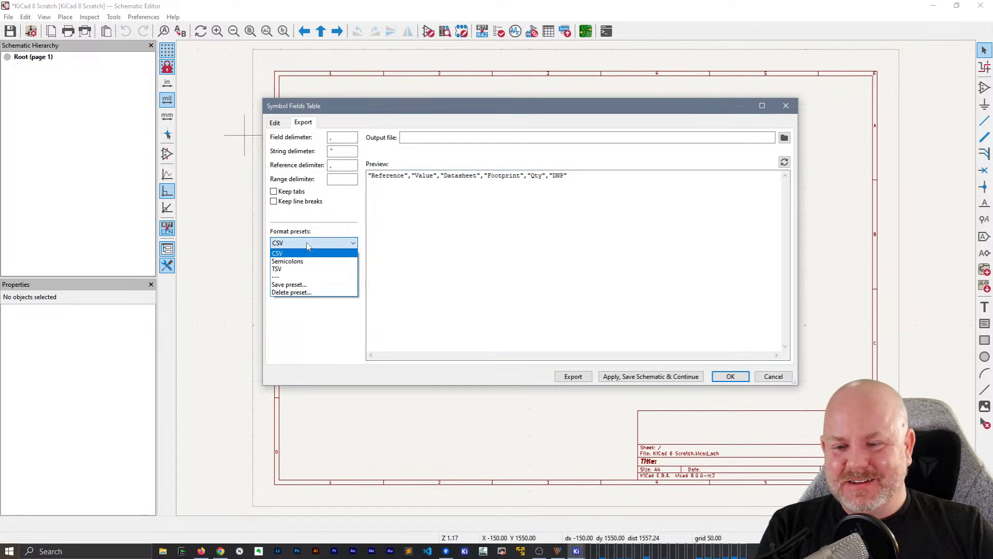
click(328, 226)
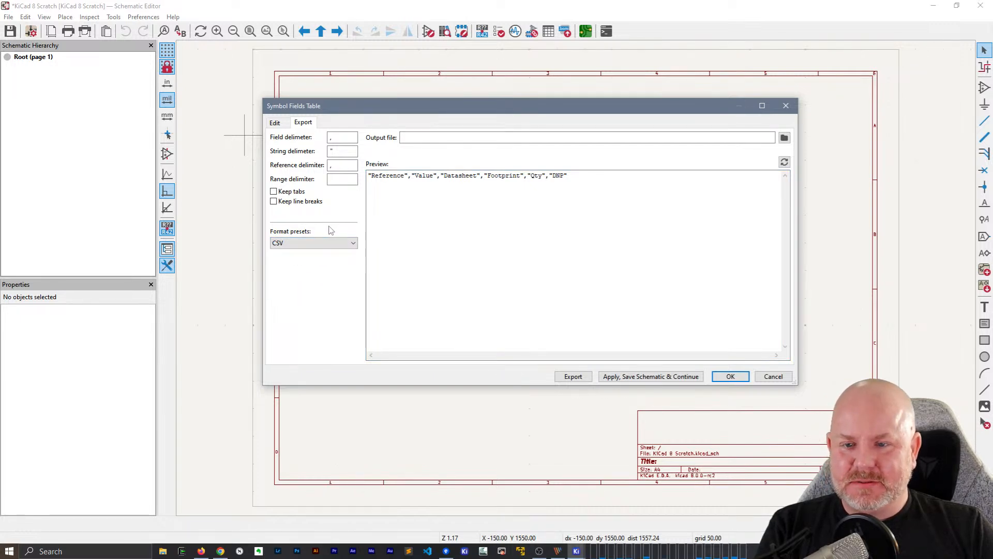
click(299, 243)
click(300, 269)
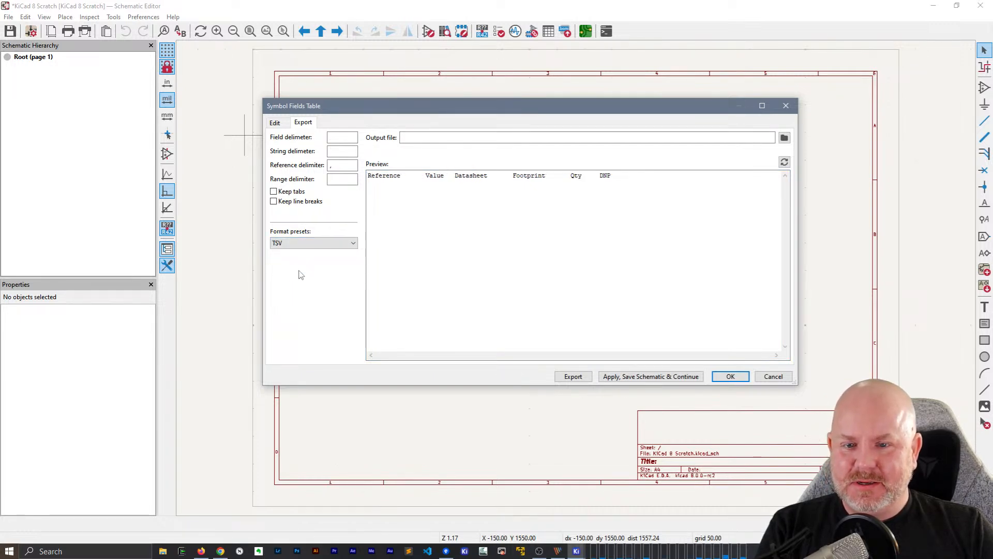
click(310, 243)
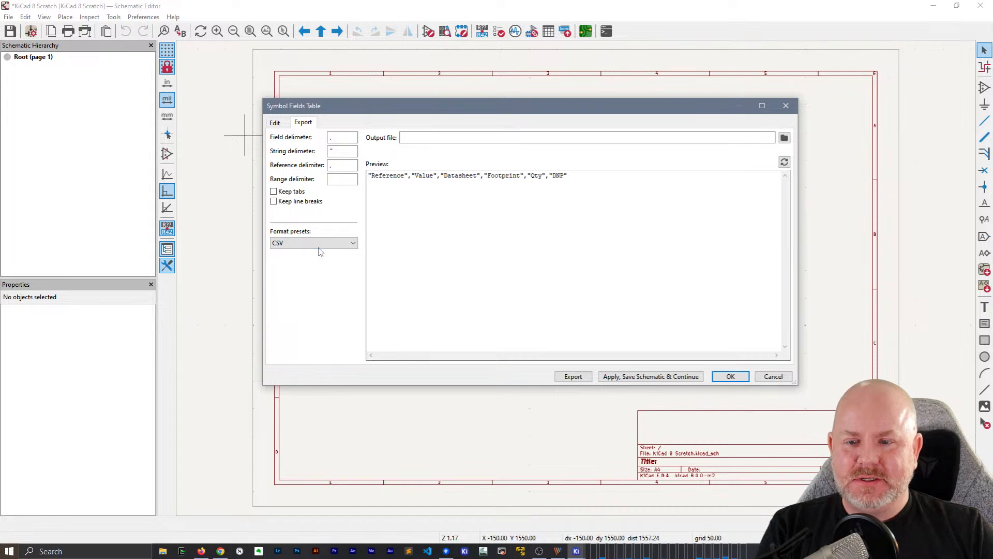
click(319, 251)
click(317, 250)
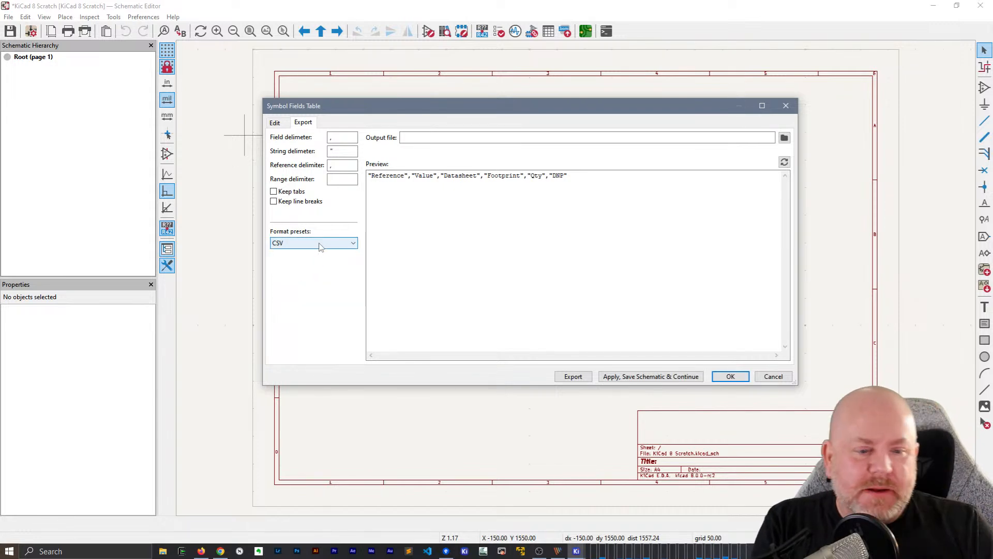
click(773, 377)
Look at the legacy bill of materials generator scripts and close the dialog without generating anything
click(113, 17)
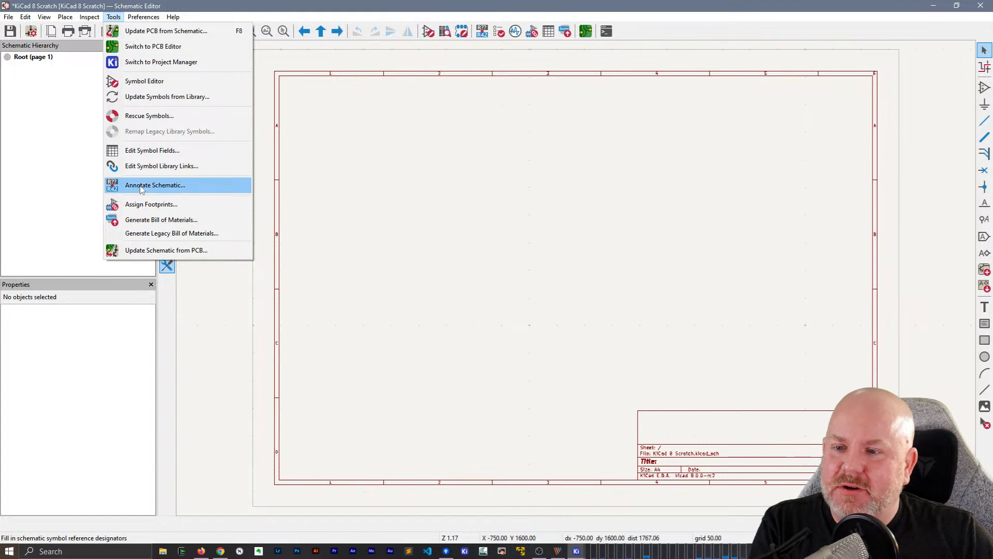
click(155, 233)
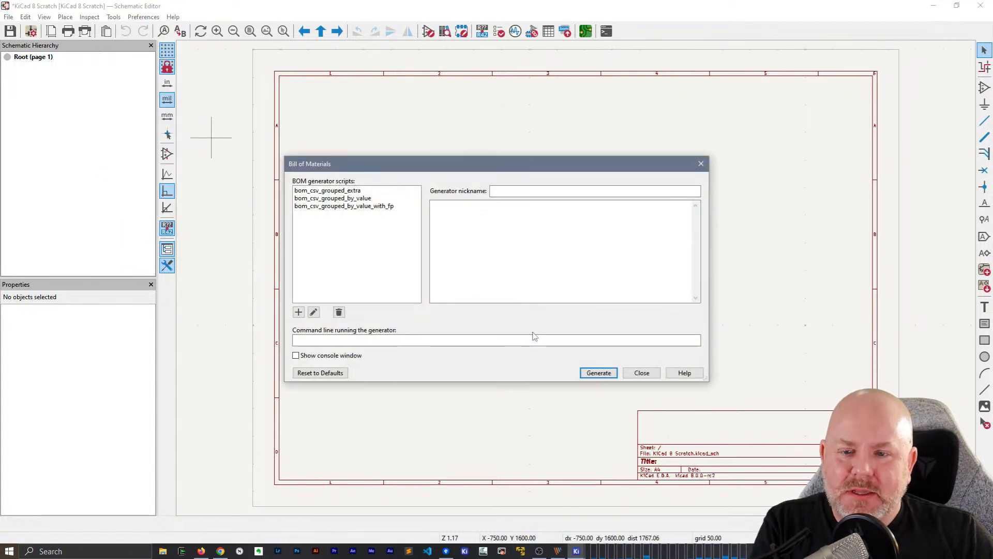
click(642, 373)
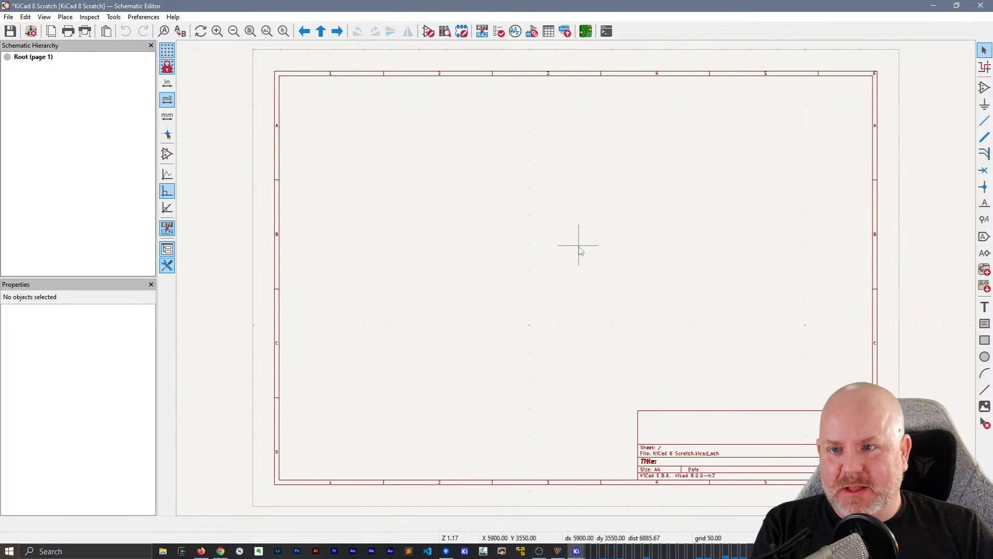
Open the preferences, copying the default global footprint library table, and browse for a preferred text editor without choosing one
click(144, 17)
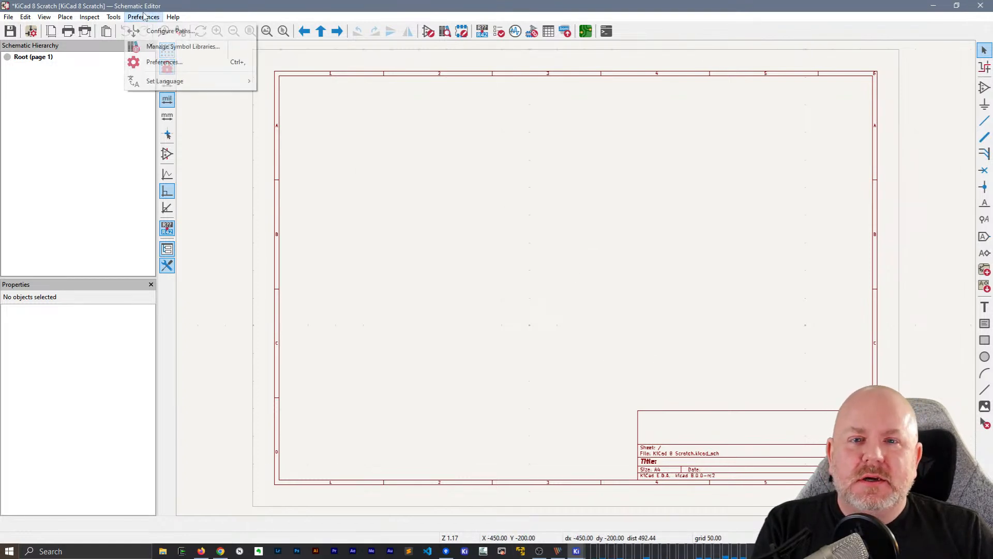
click(157, 63)
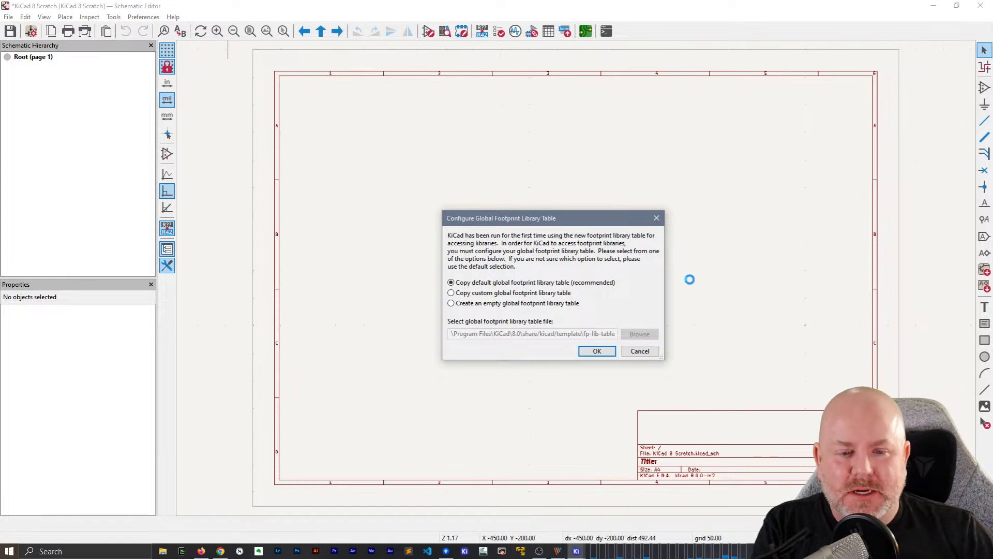
click(598, 350)
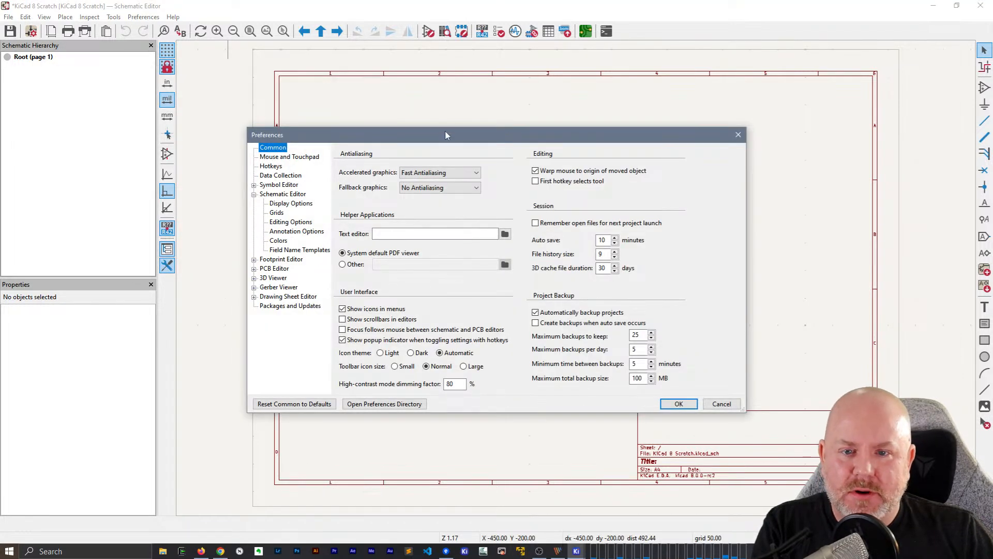
drag(446, 136, 447, 94)
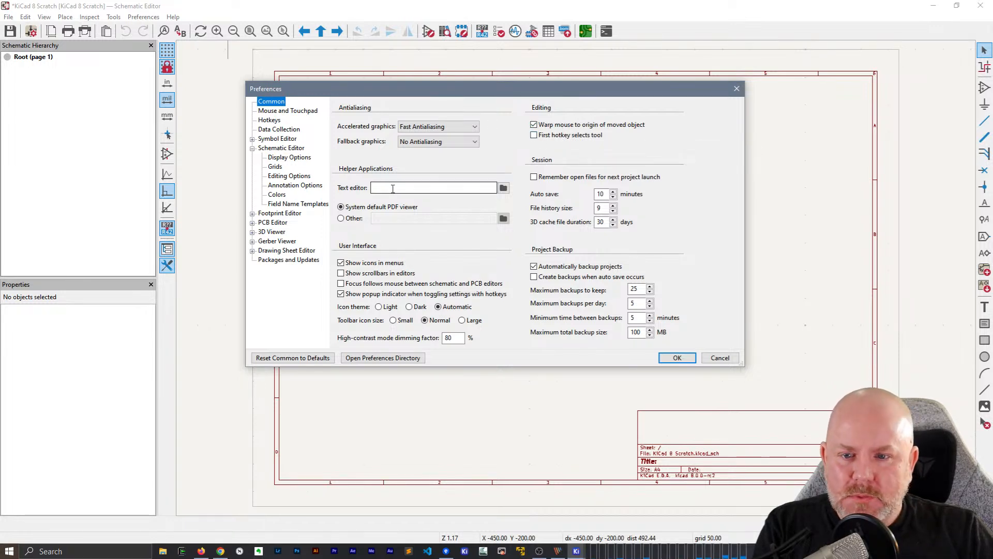
click(501, 188)
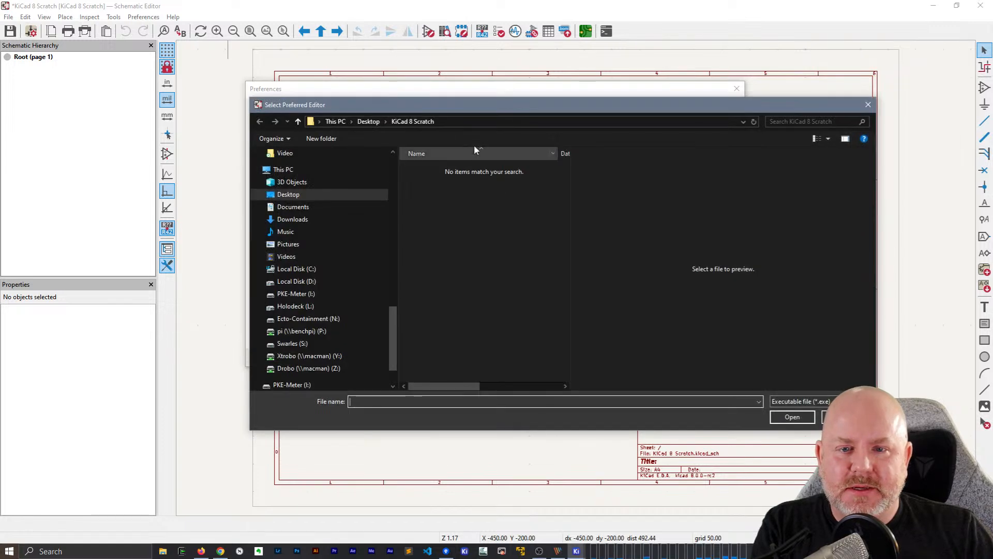
click(868, 104)
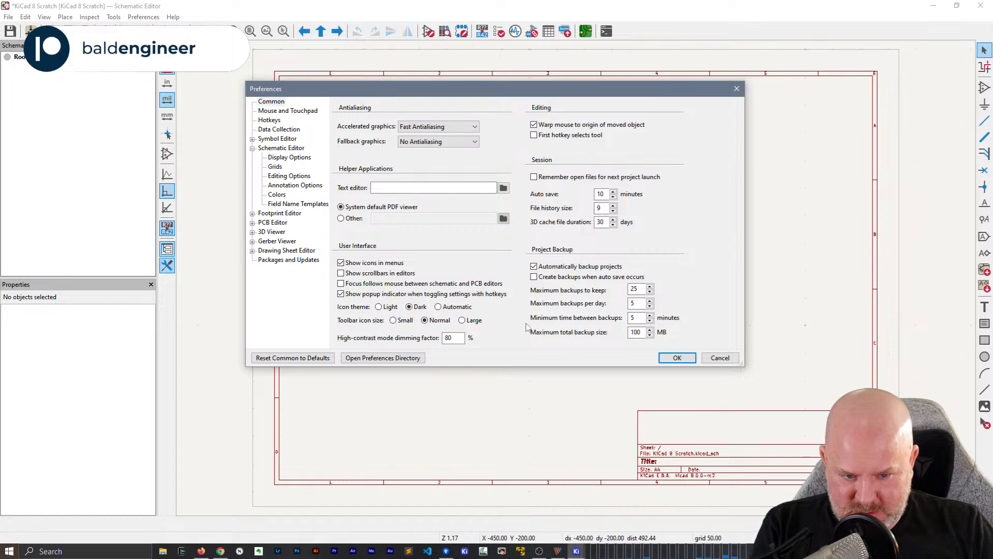
Apply the Dark icon theme, try Large toolbar icons, and settle on the Automatic theme with Normal toolbar icons
click(677, 357)
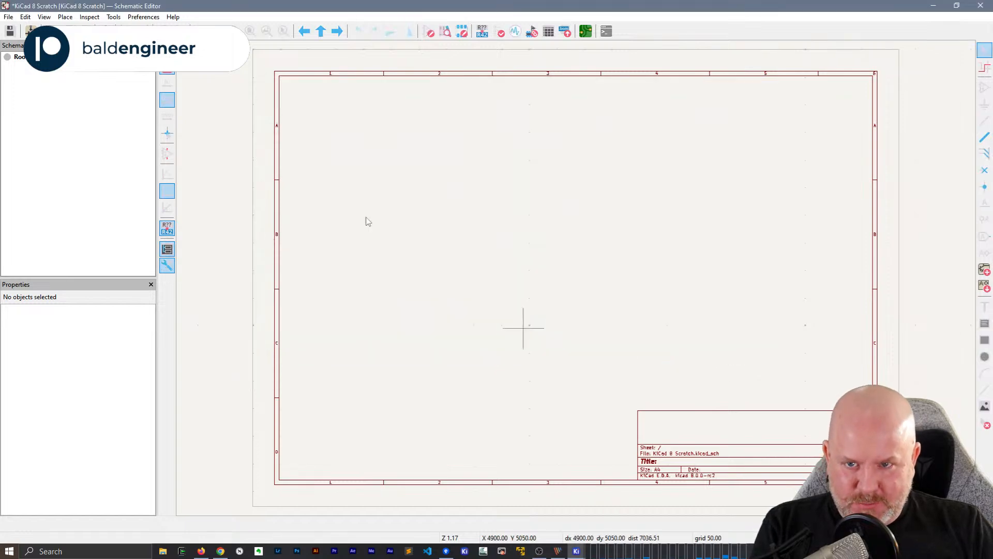
click(144, 16)
click(160, 63)
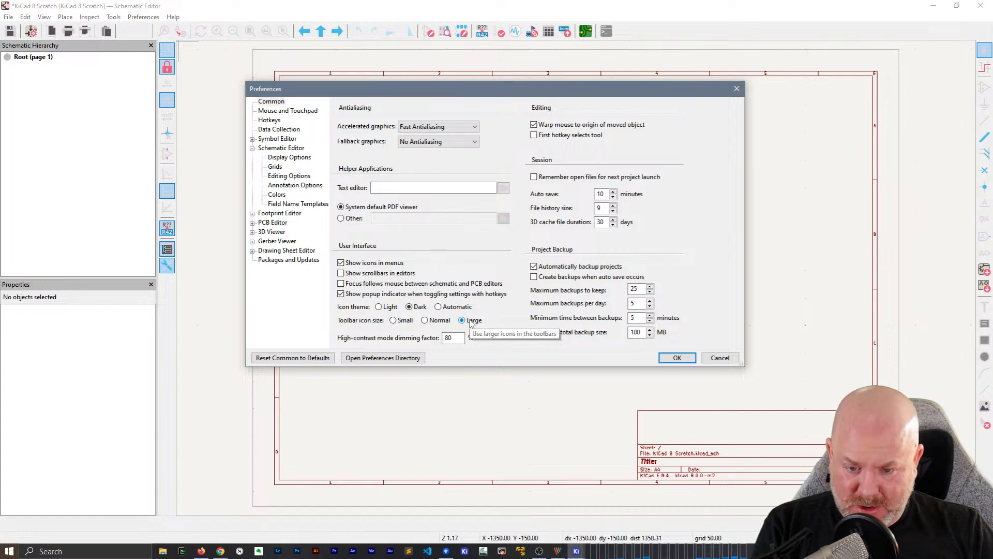
click(471, 321)
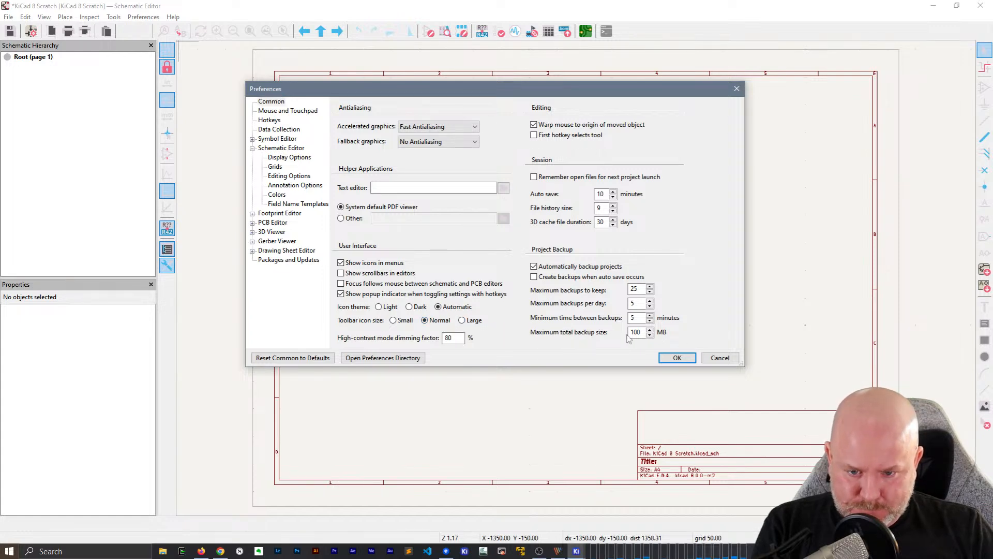
click(676, 357)
Reopen the preferences, review the mouse and touchpad settings, and filter the hotkeys for "snap"
click(130, 17)
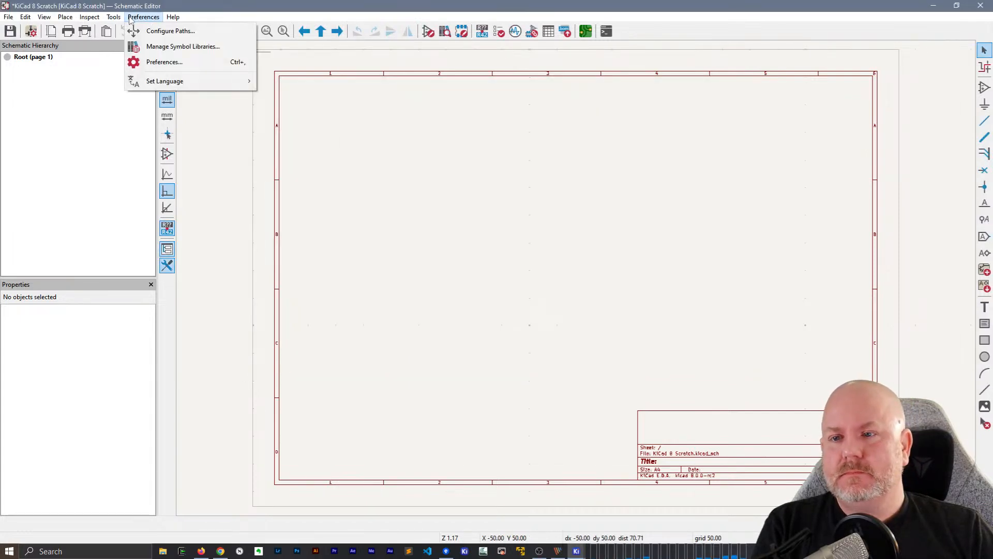
click(150, 62)
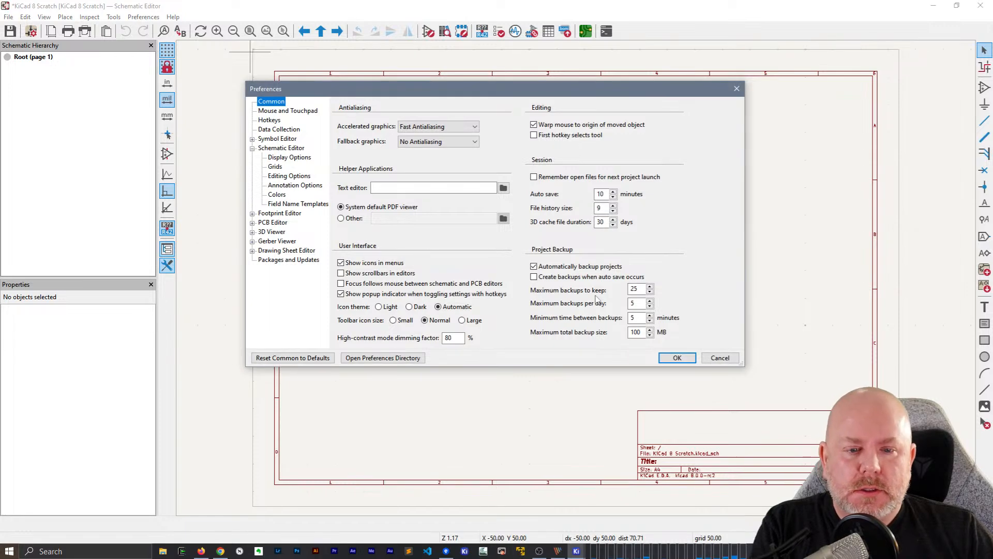
click(284, 111)
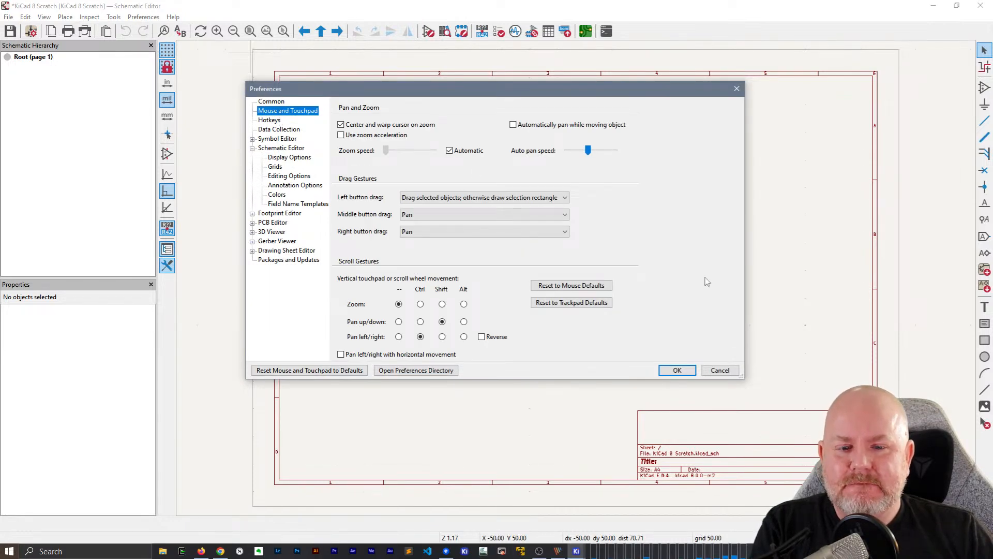
click(270, 120)
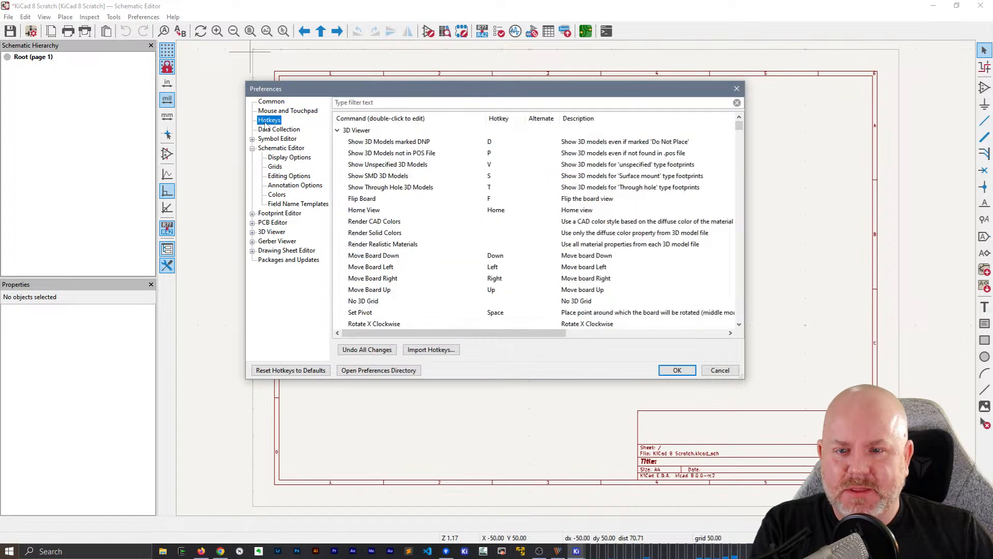
click(416, 103)
text(snap)
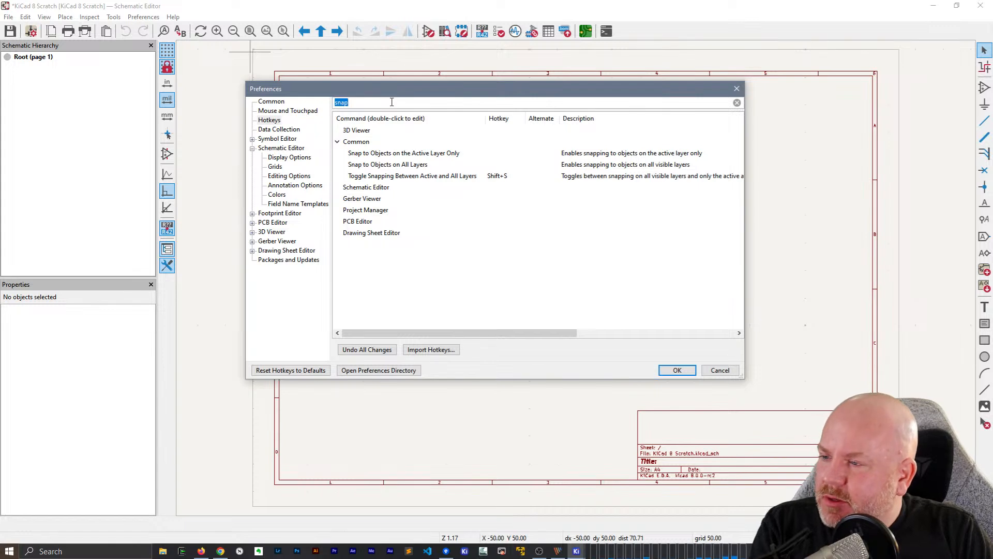
text(grid)
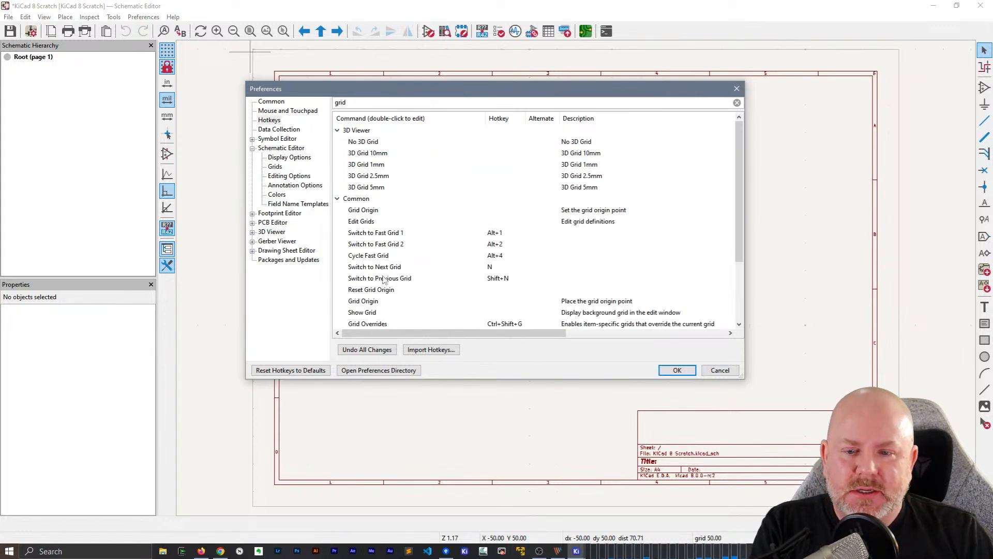
Filter the hotkeys for "grid" and clear the hotkey assigned to Switch to Next Grid
click(492, 267)
double_click(492, 267)
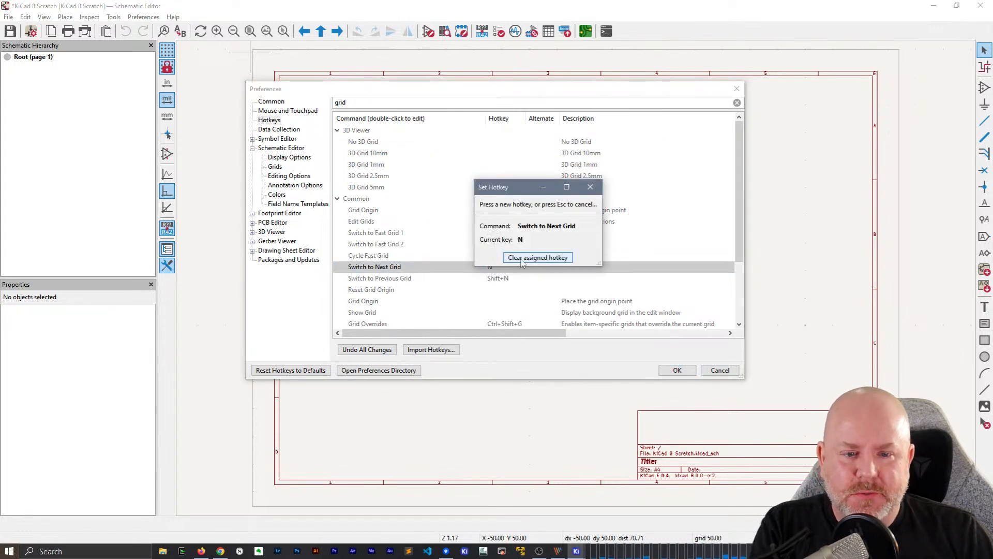
click(512, 264)
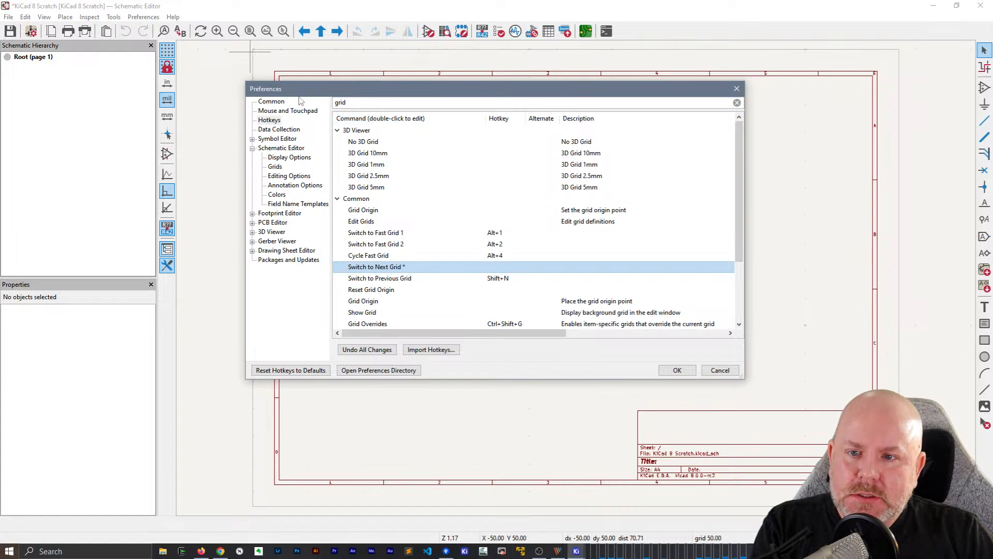
Review the data collection settings and the Symbol Editor's display, grid, editing and color preferences
click(284, 130)
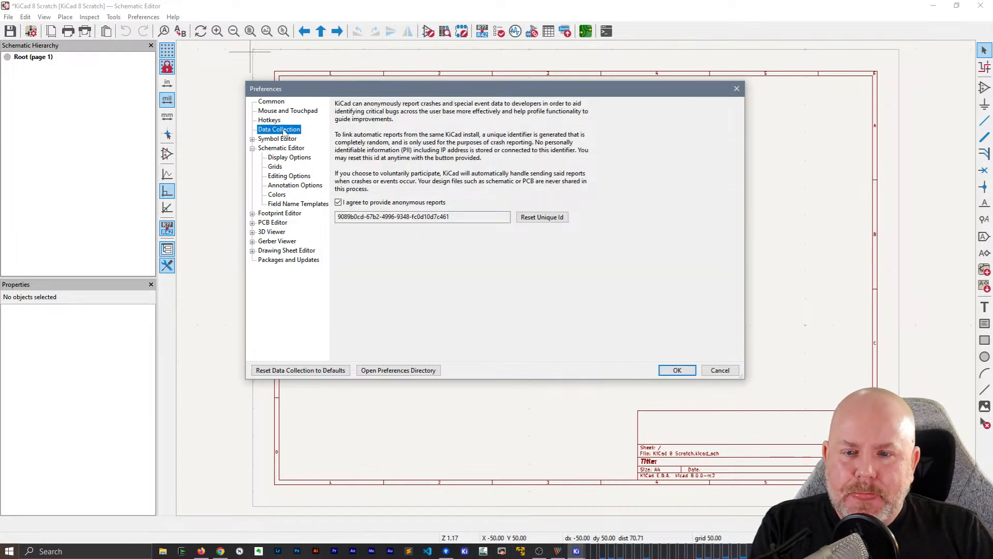
click(285, 140)
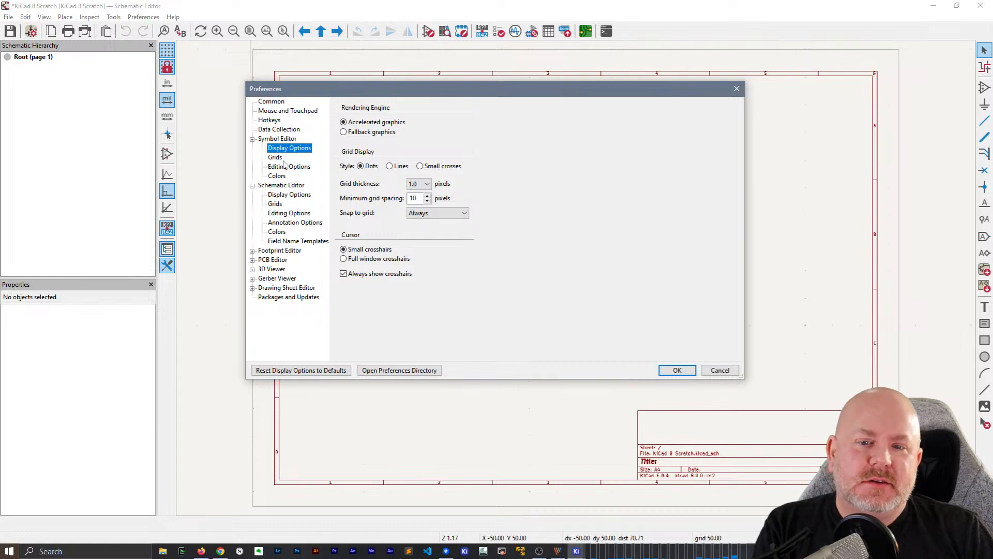
click(279, 158)
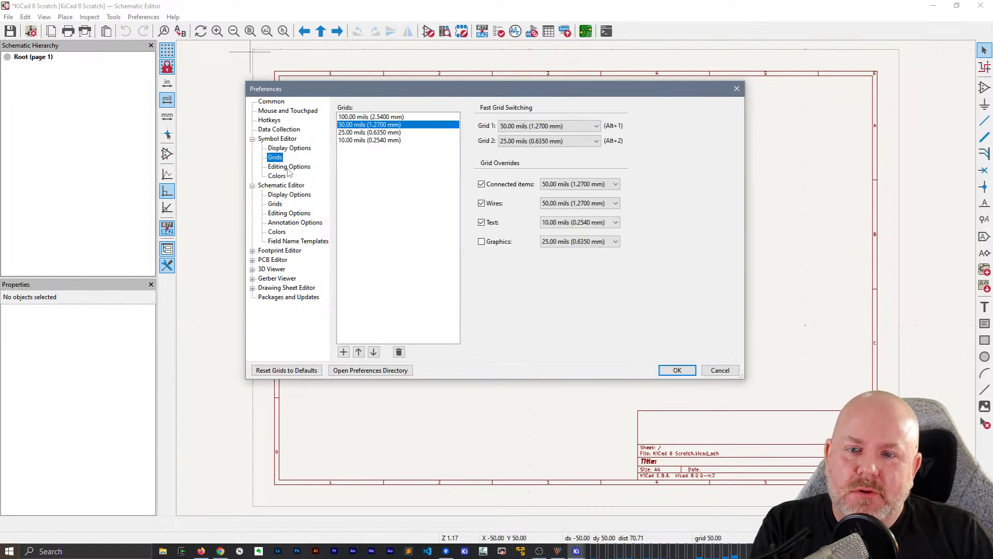
click(288, 168)
click(278, 176)
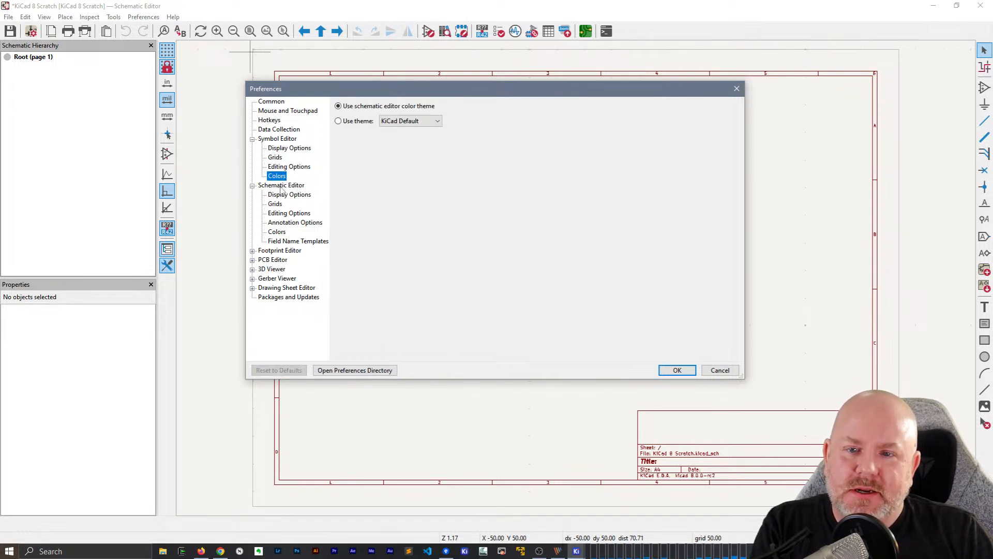
Review the Schematic Editor's display, grid, editing, annotation, color and field name template preferences, enlarging the dialog to see the color preview
click(282, 195)
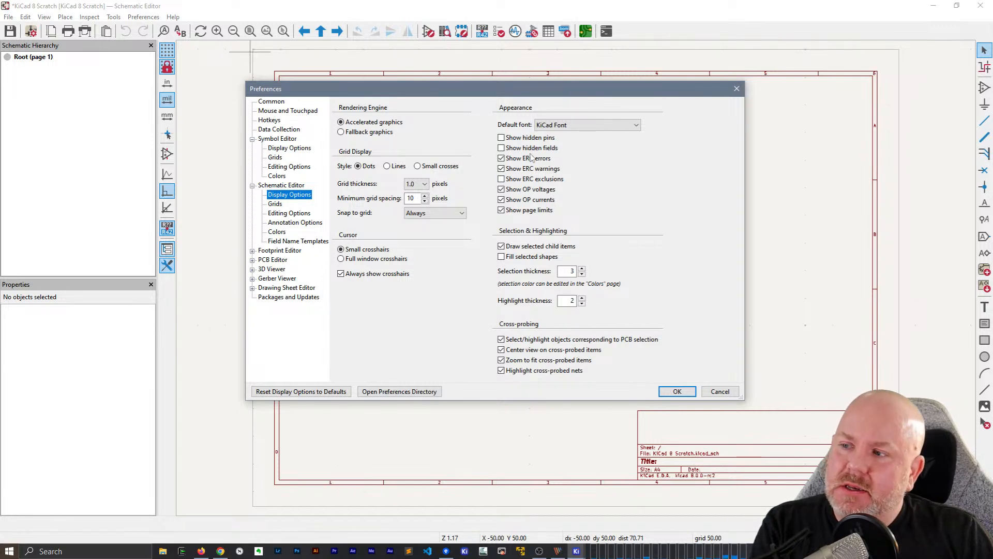
click(275, 205)
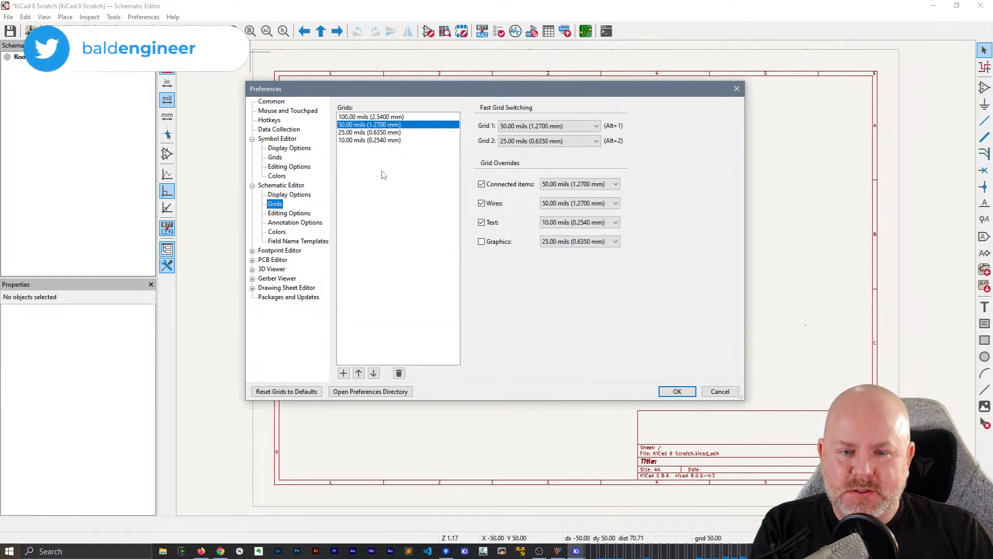
click(279, 215)
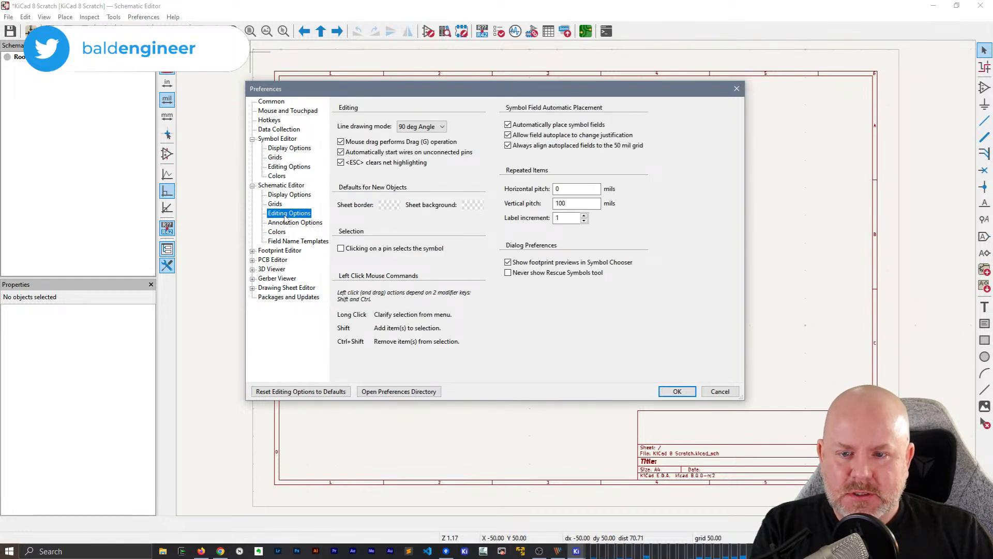
click(286, 222)
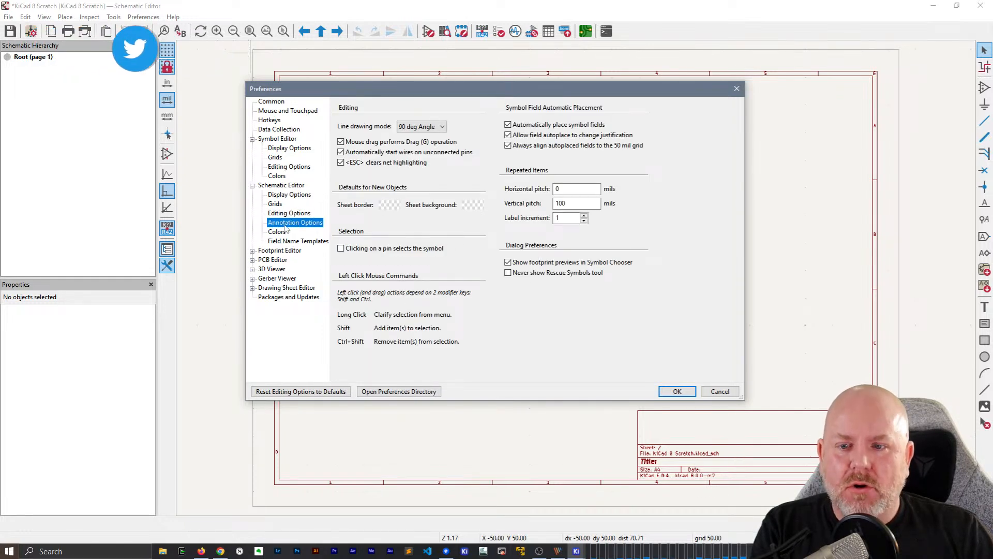
click(276, 231)
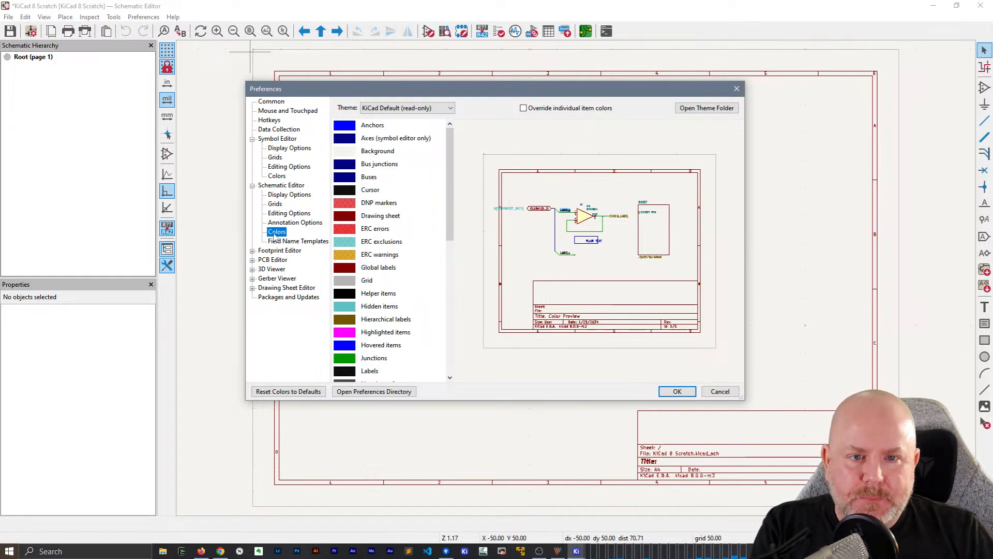
click(279, 242)
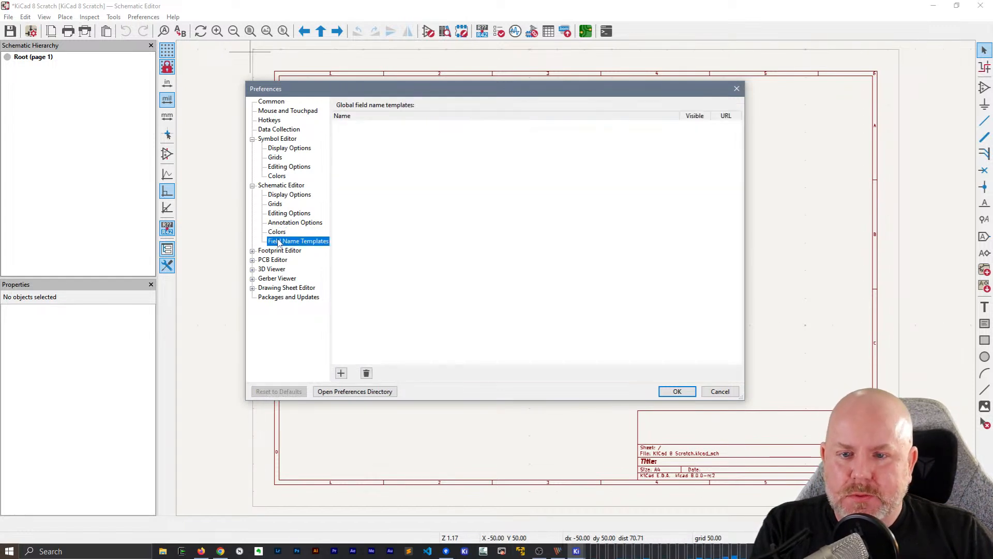
click(278, 232)
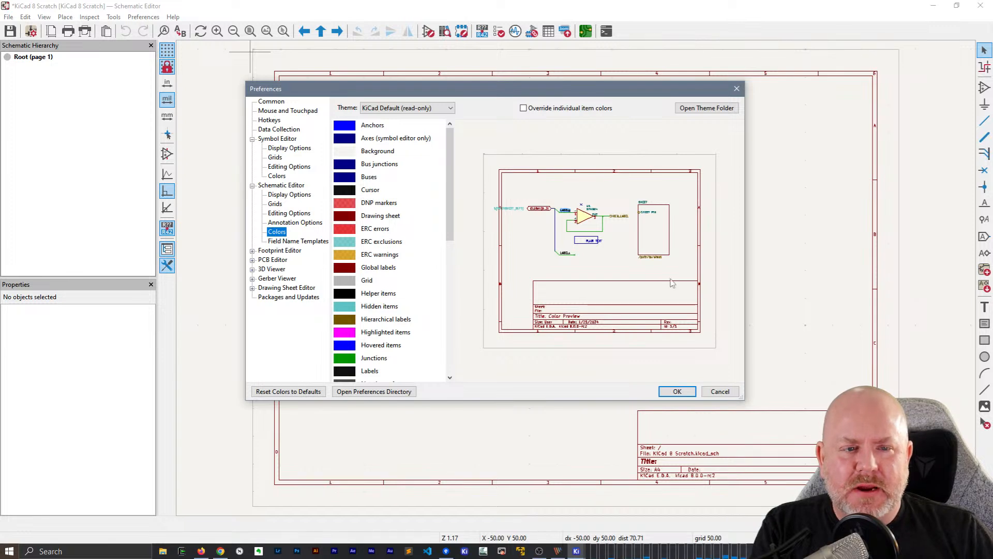
drag(743, 399, 870, 440)
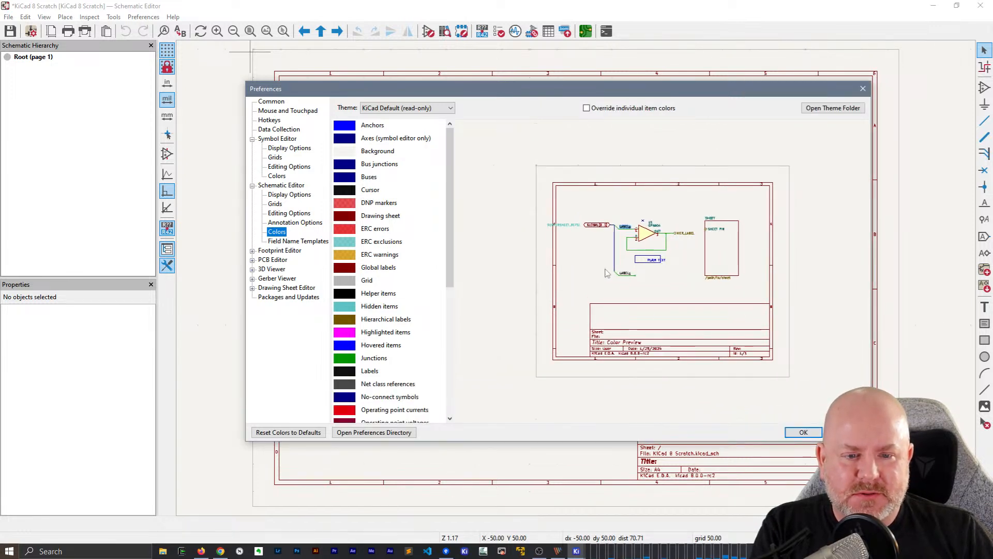
Look through the Footprint Editor and PCB Editor preference pages, including their grids, colors and editing options
click(274, 251)
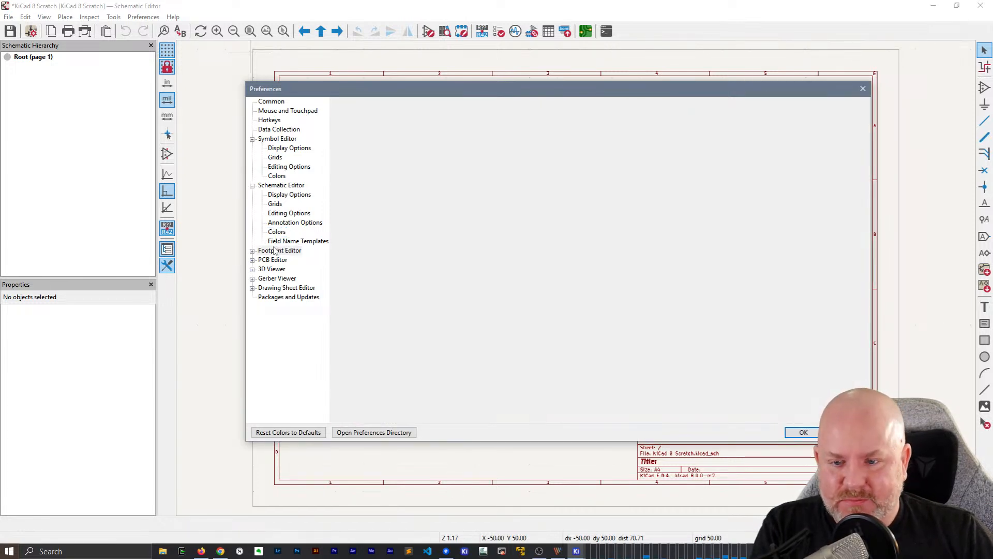
click(275, 272)
click(276, 280)
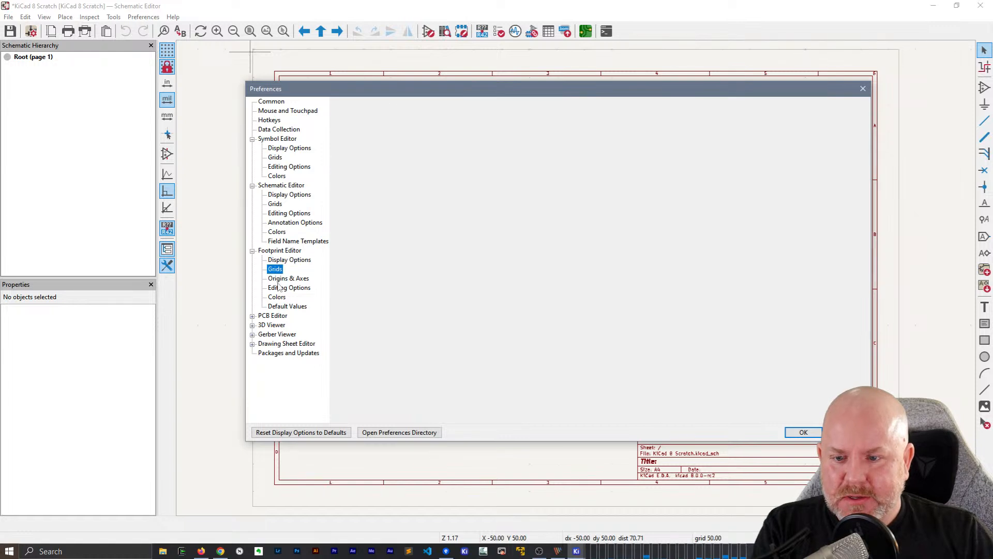
click(277, 299)
click(277, 315)
click(275, 333)
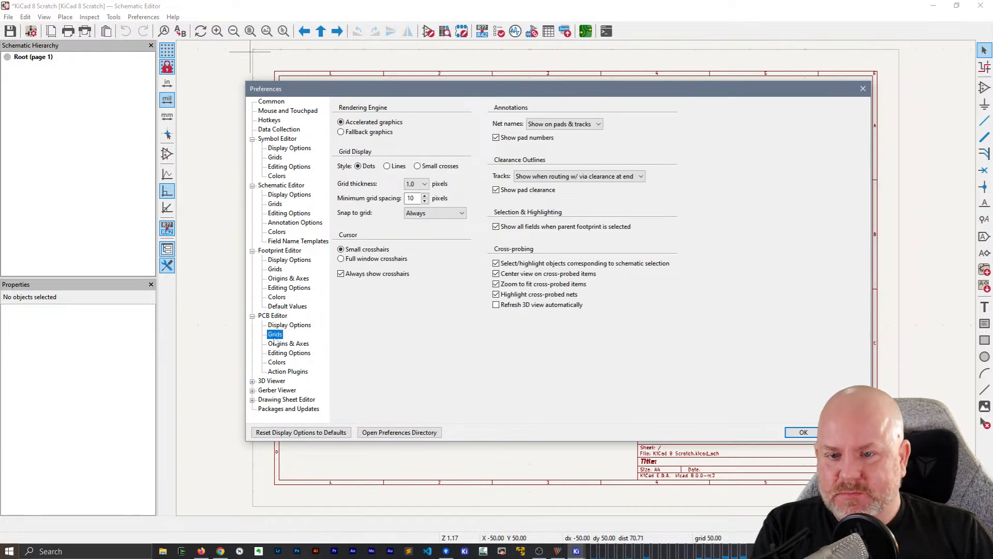
click(284, 354)
Choose 8x anti-aliasing for the 3D Viewer's realtime renderer, review the raytracing and package update settings, and accept the preferences
click(272, 381)
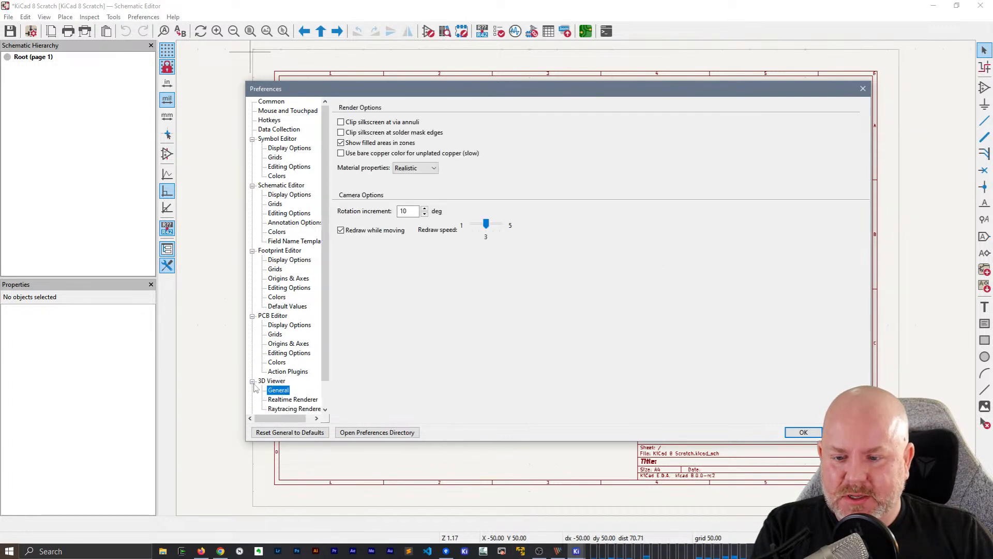
scroll(294, 372, down, 1)
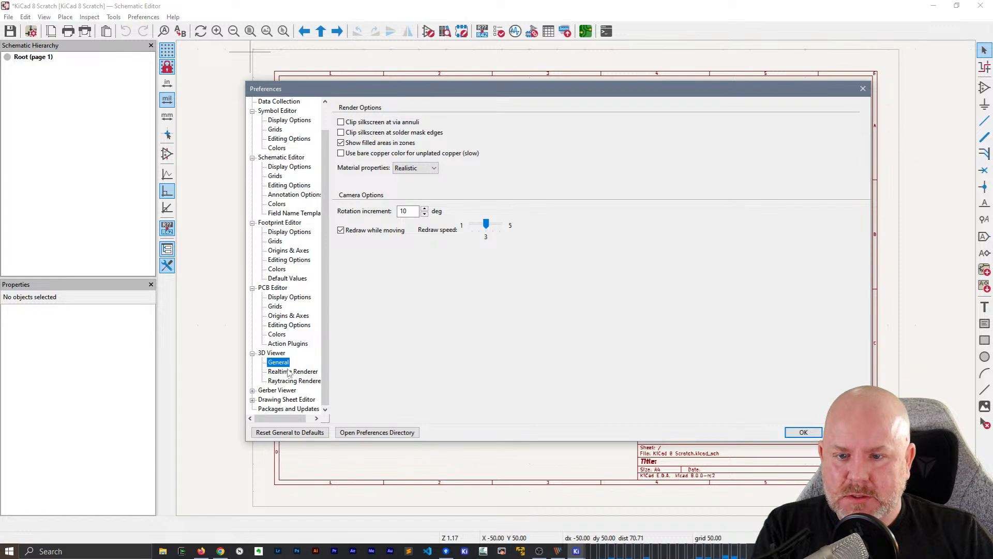
click(290, 372)
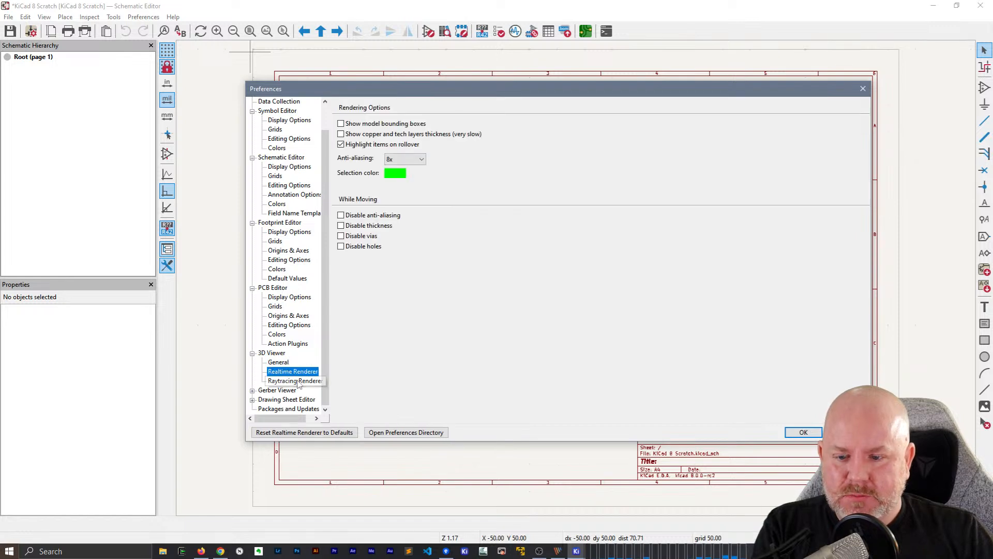
click(405, 159)
click(414, 197)
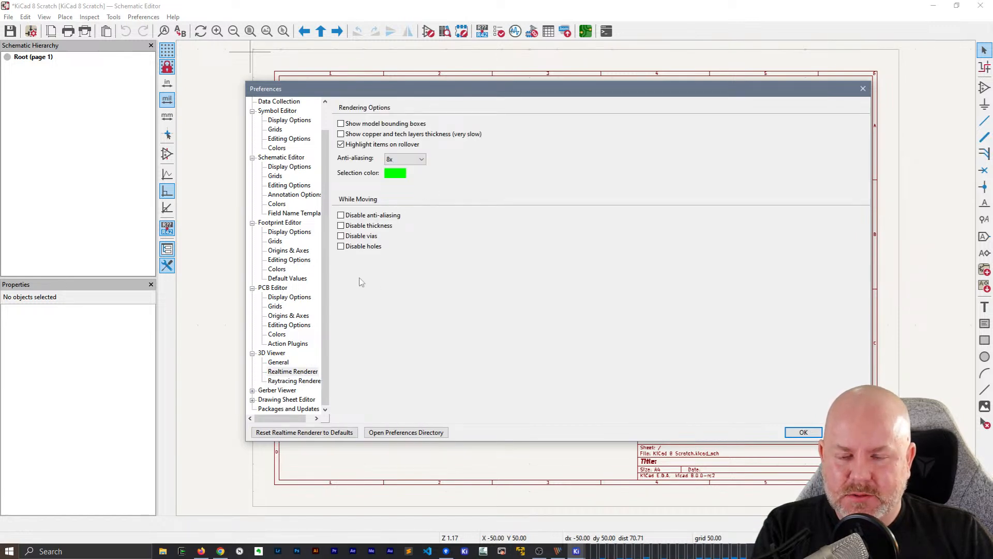
click(293, 381)
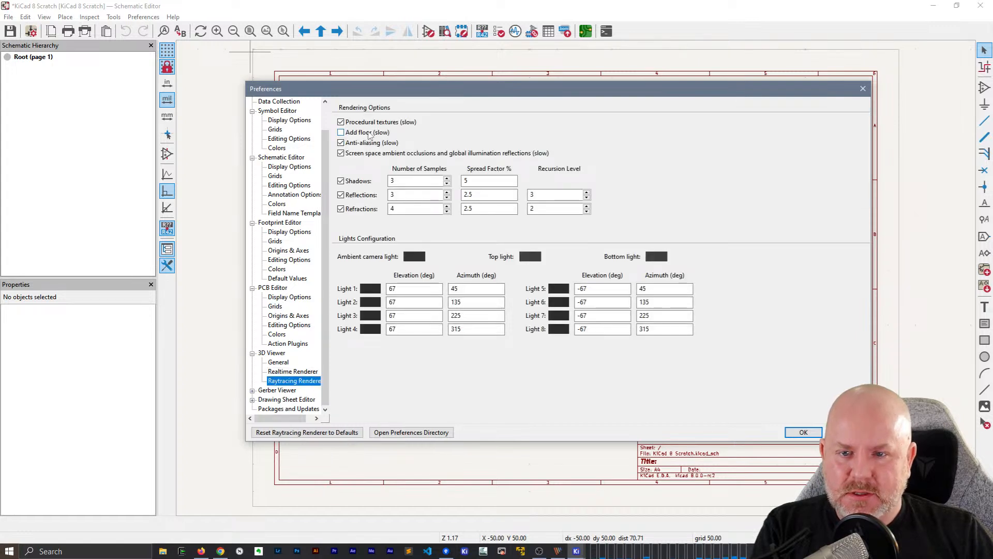
click(285, 409)
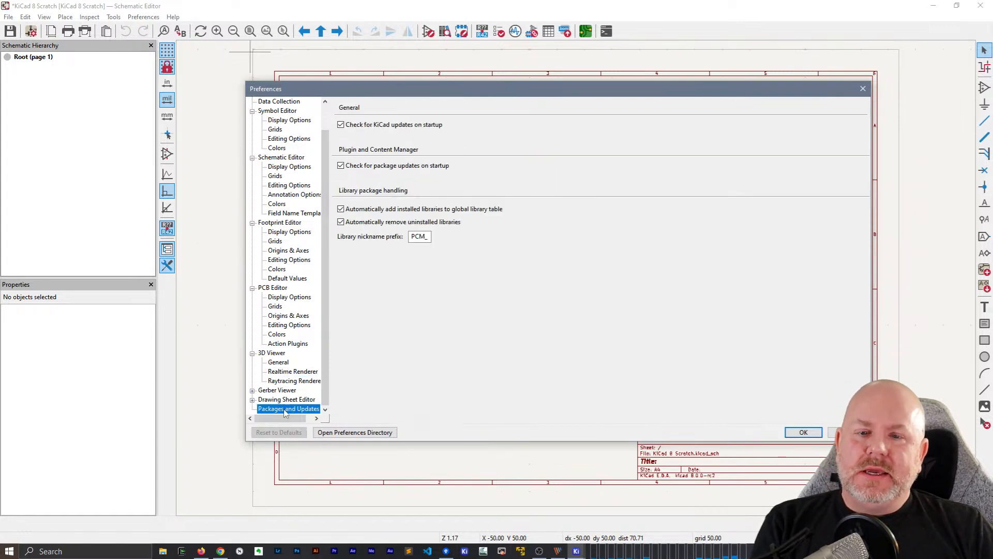
click(802, 433)
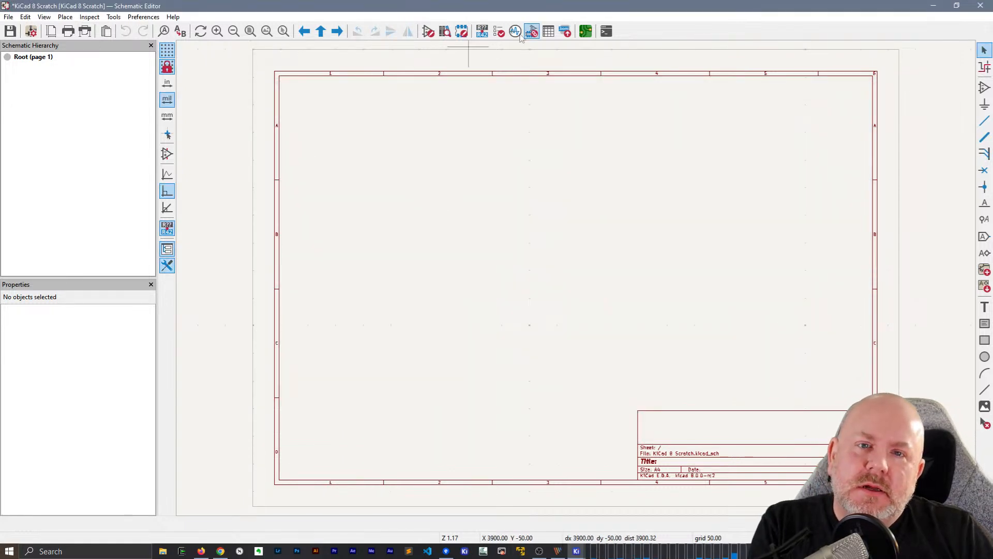
Close the scratch schematic and start creating a new project in the GD-GitHub repository's kicad files folder
click(980, 5)
click(459, 286)
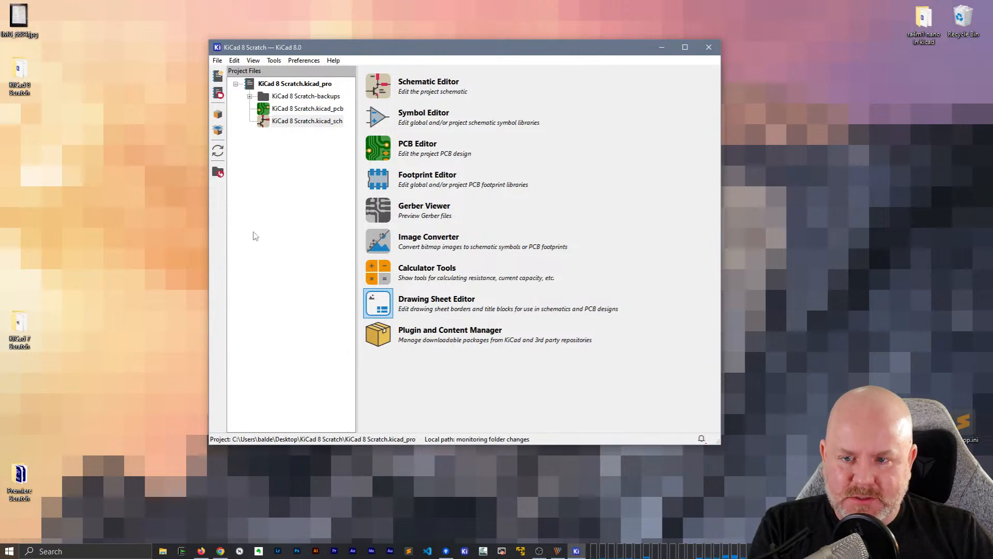
click(218, 60)
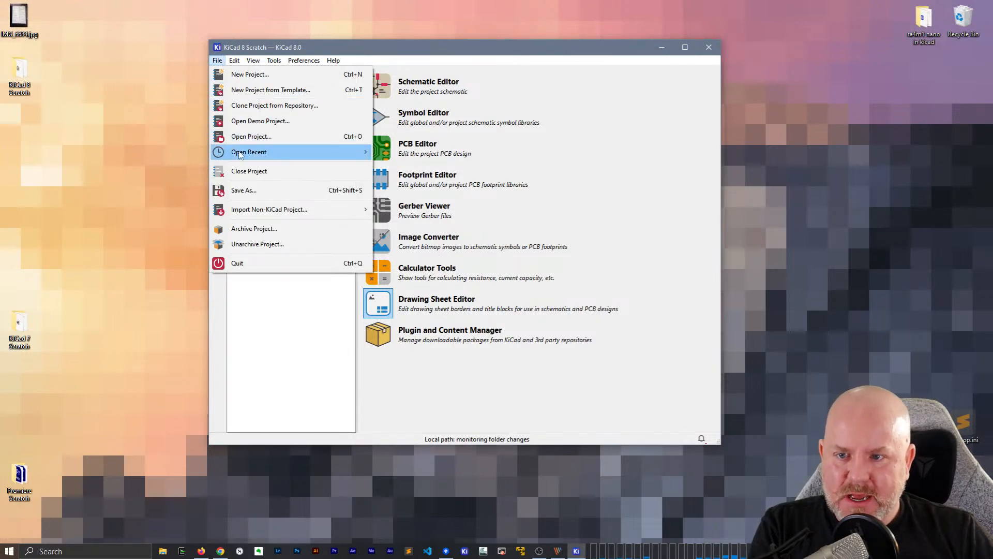
mouse_move(243, 150)
click(250, 74)
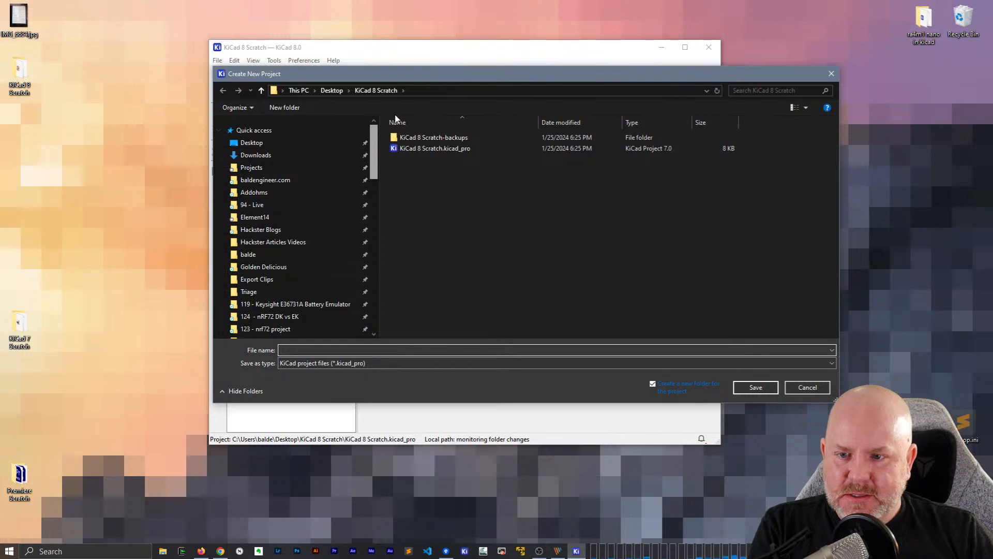
click(271, 267)
double_click(426, 169)
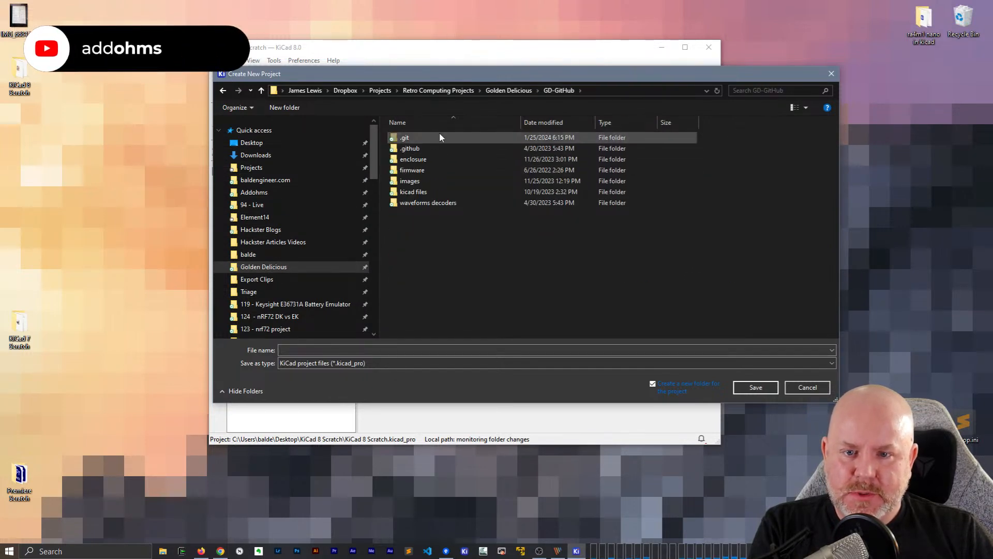
click(421, 195)
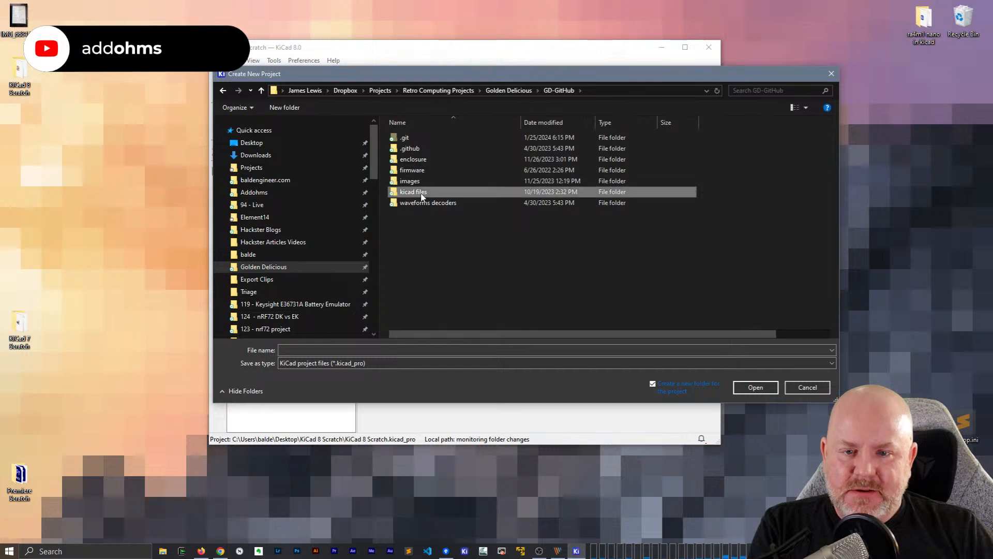
double_click(421, 194)
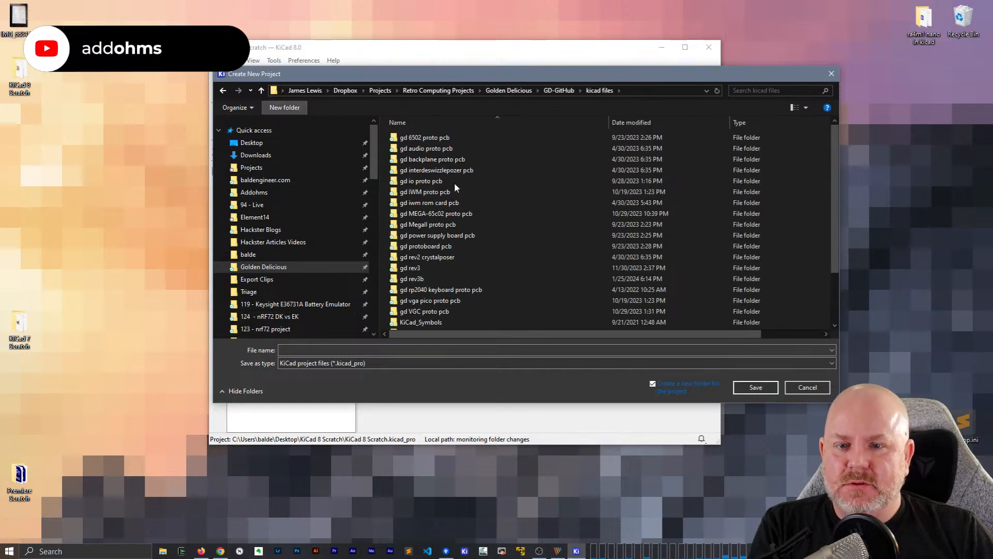
Create a new folder named "gd io extender" inside the kicad files folder
text(gd io)
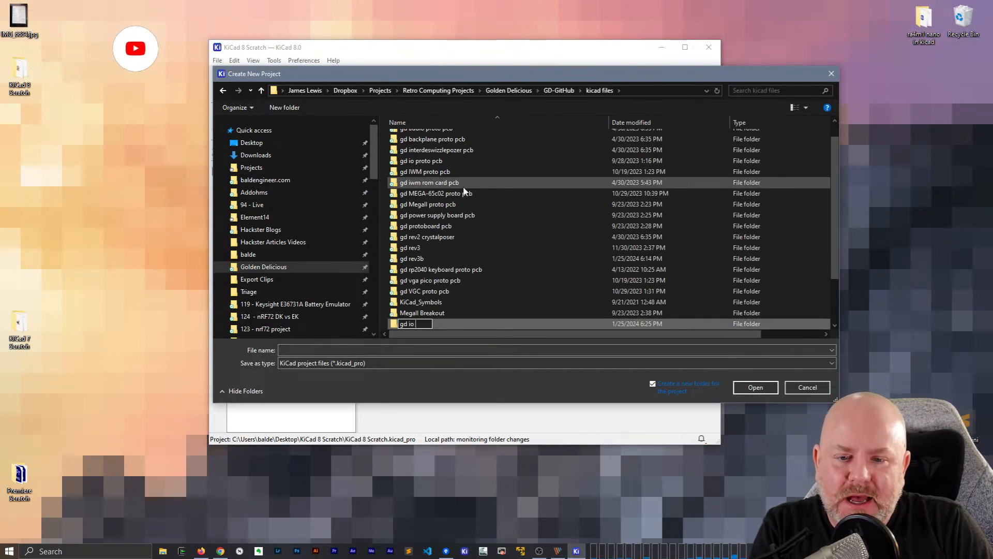
text( extender)
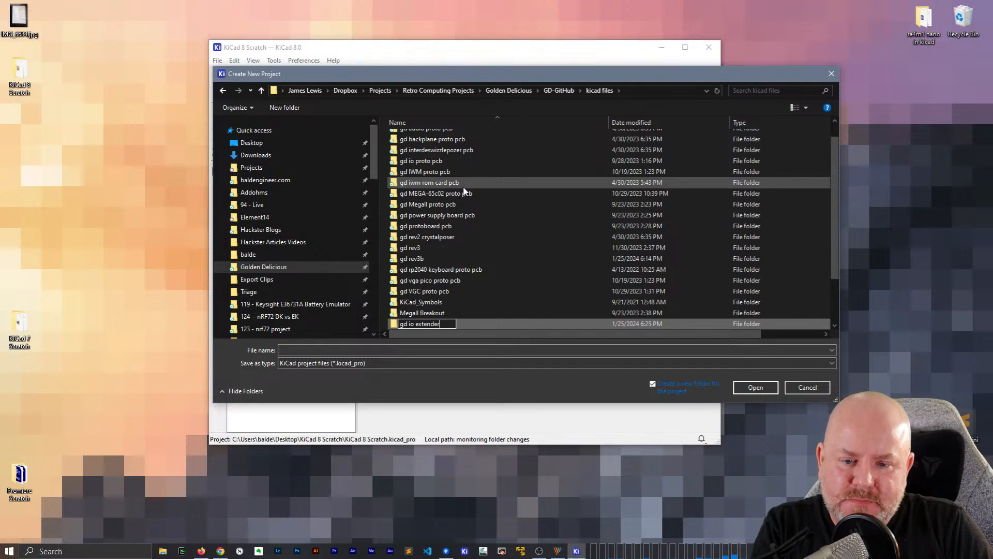
key(Return)
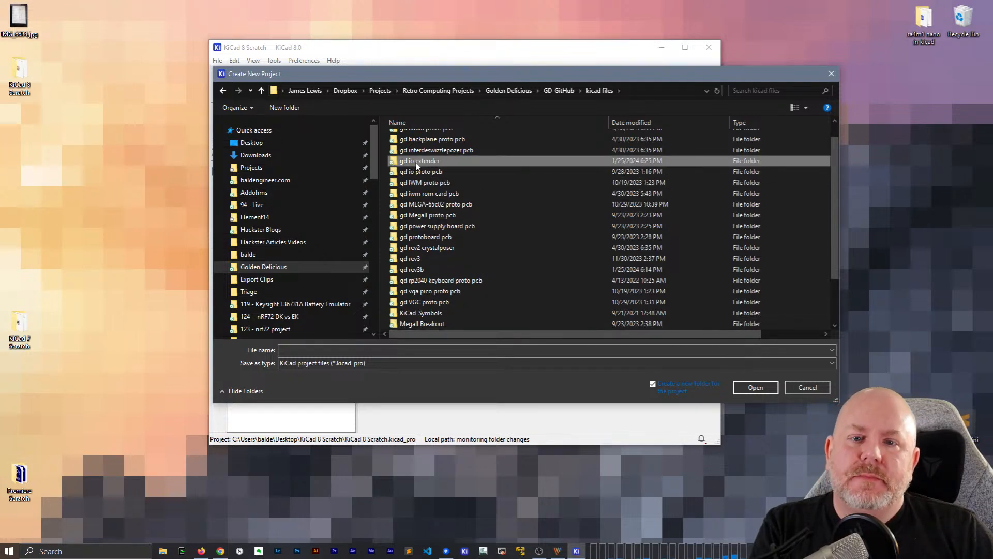
Rename the new folder to "gd slow extender", closing the browser help window opened by mistake
key(F1)
key(F2)
key(F2)
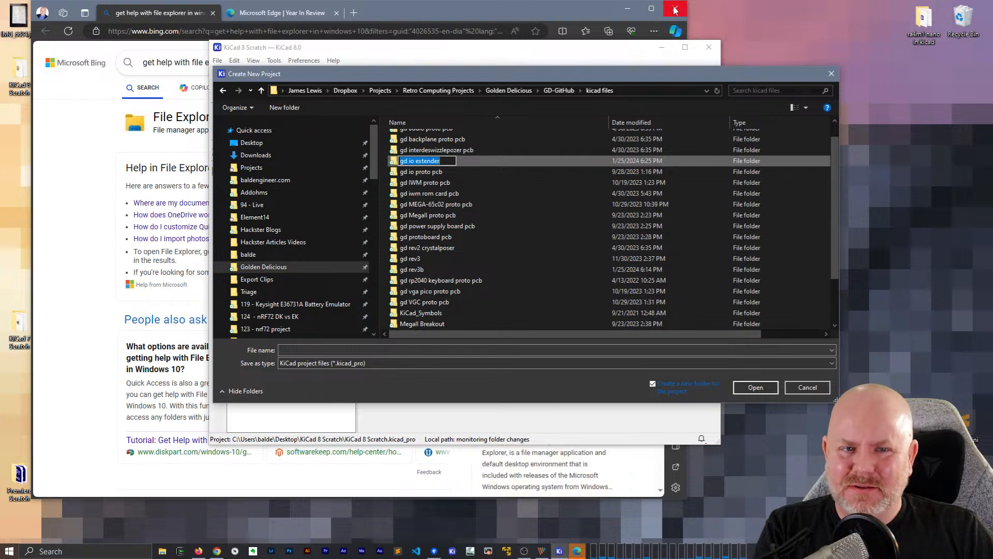
click(675, 10)
click(409, 161)
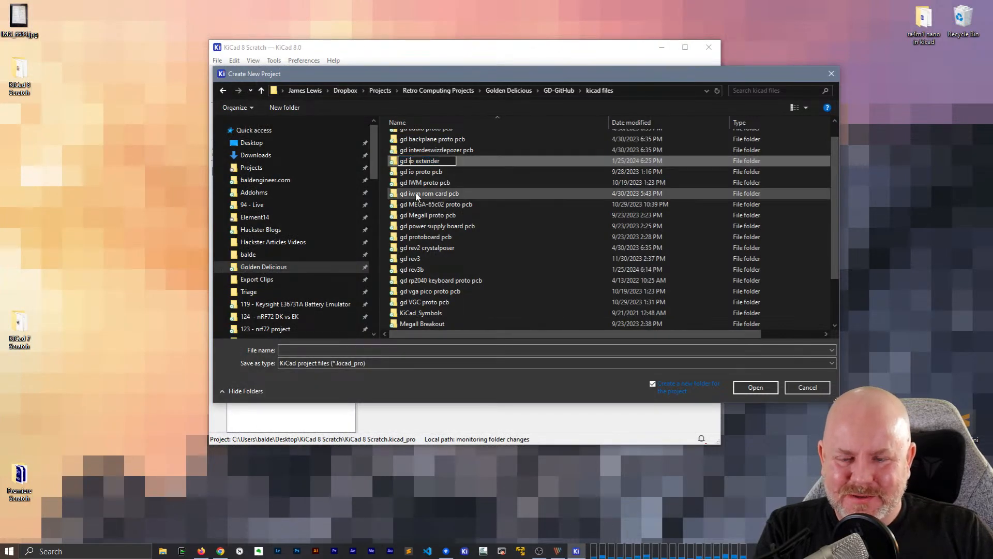
key(BackSpace)
key(Delete)
text(slow)
key(Return)
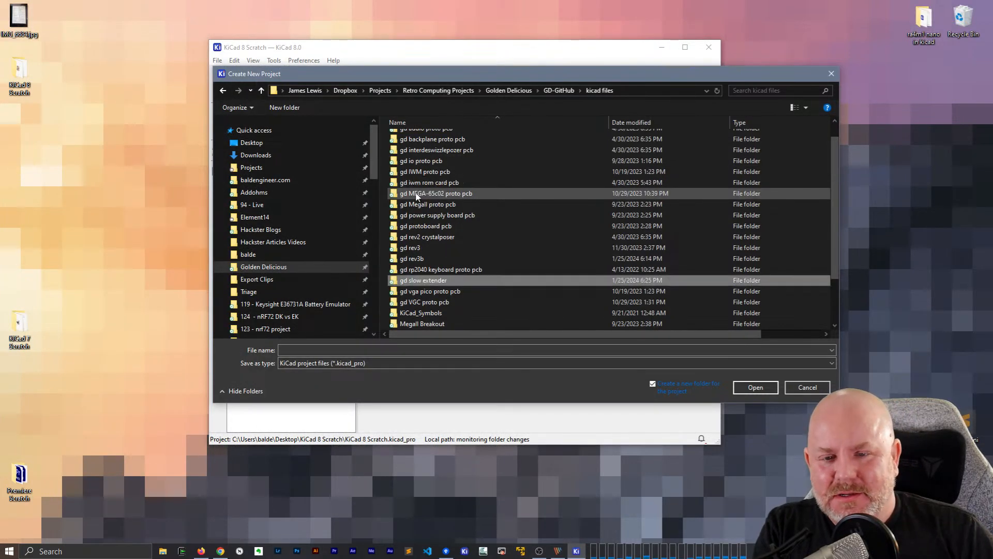
Correct the new folder's name to "gd slot extender"
click(419, 280)
click(419, 280)
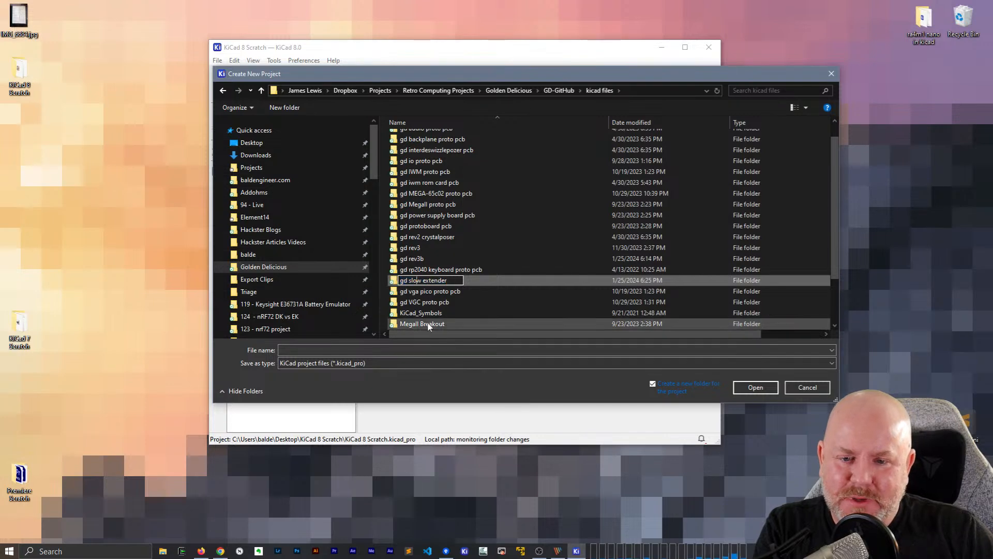
key(Delete)
text(t)
key(Return)
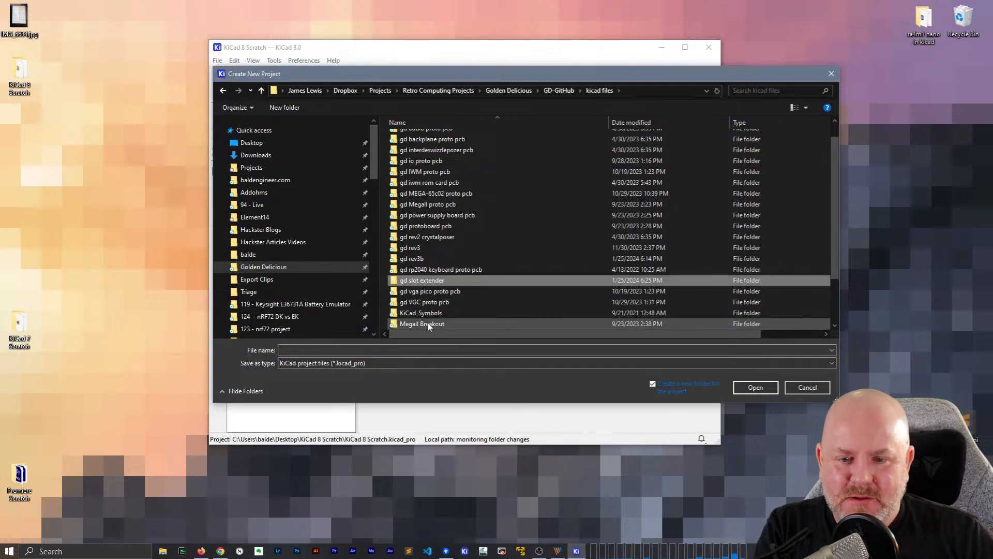
Create the project "gd slot extender" directly in that folder without an extra project subfolder, and open its schematic
double_click(434, 282)
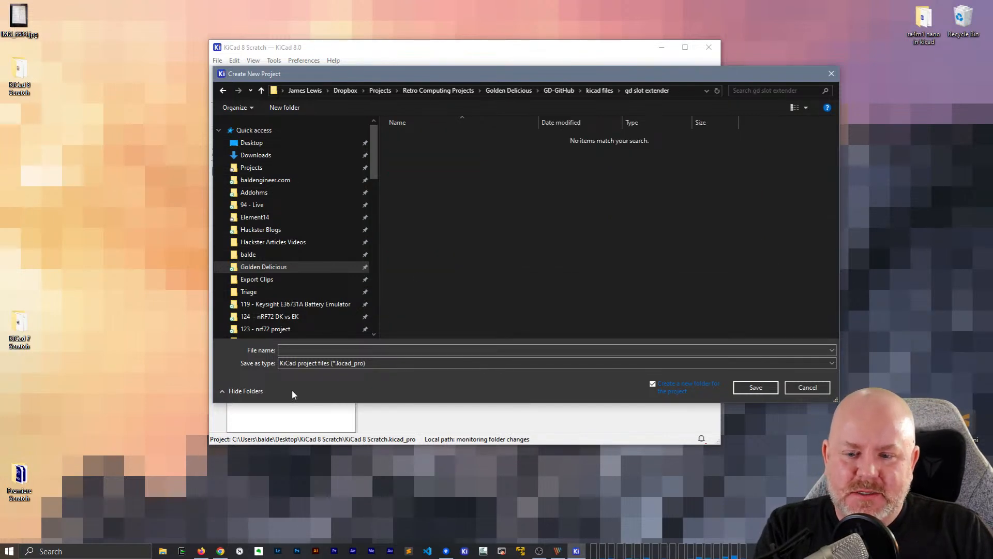
click(675, 383)
click(436, 350)
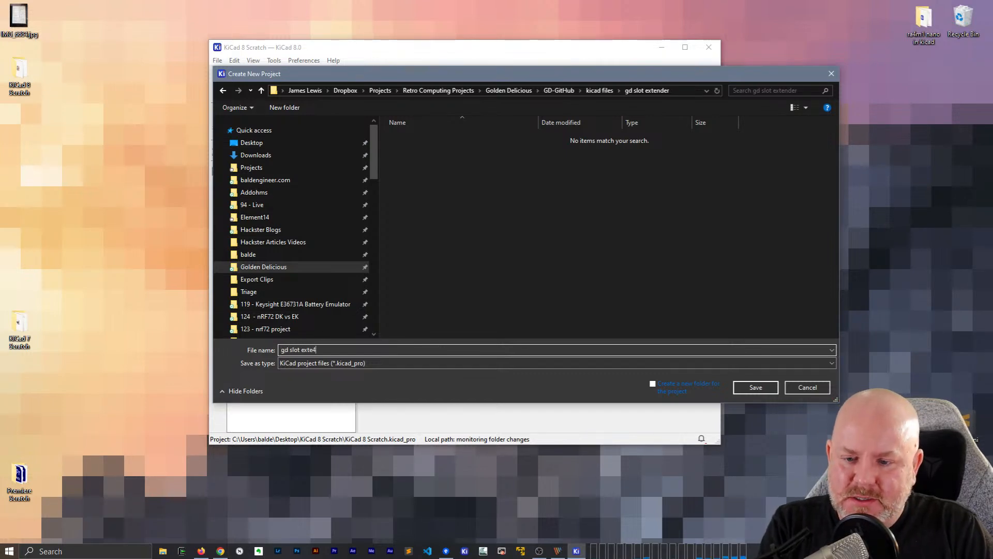
key(Return)
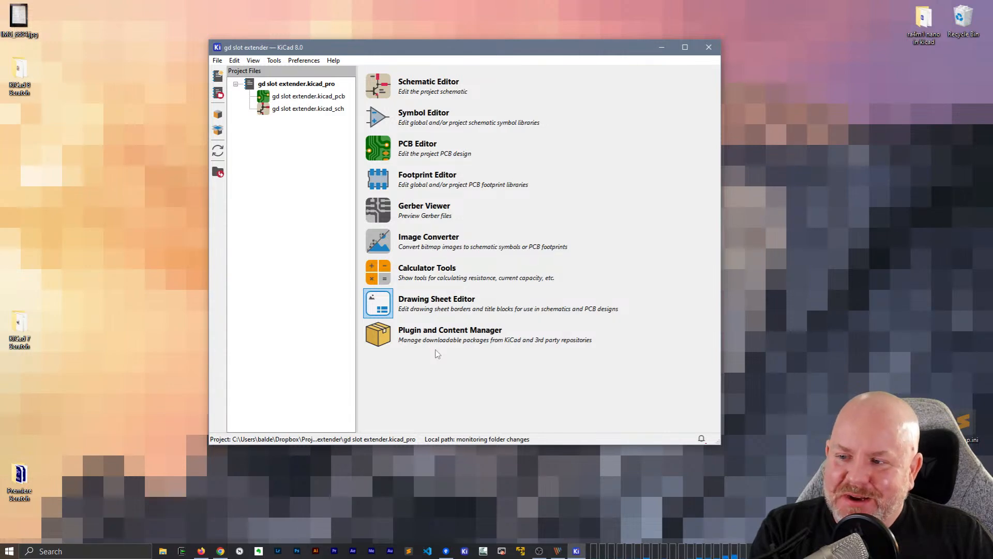
double_click(296, 109)
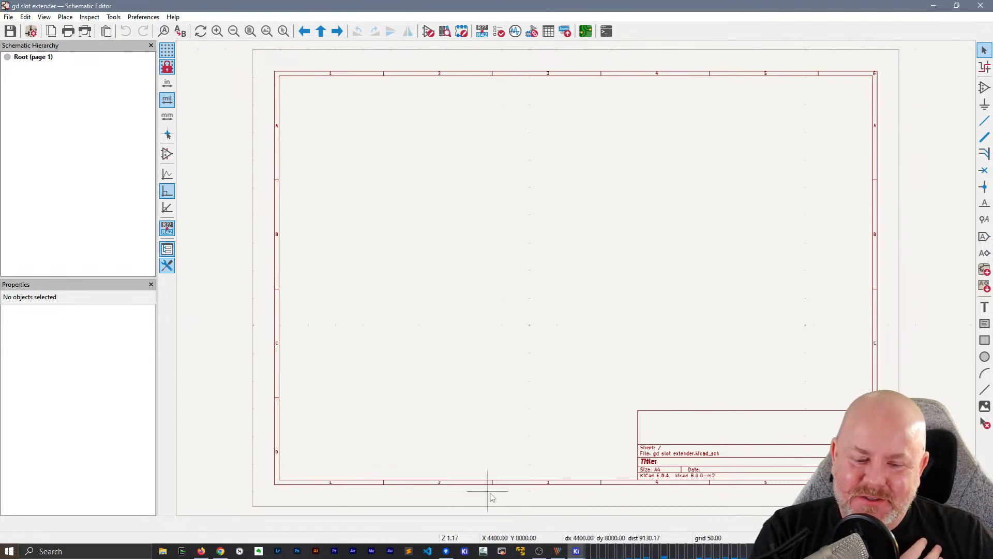
Switch to Firefox, examine the enlarged Arduino IDE screenshot in the Twitter post, and close its tab
click(201, 552)
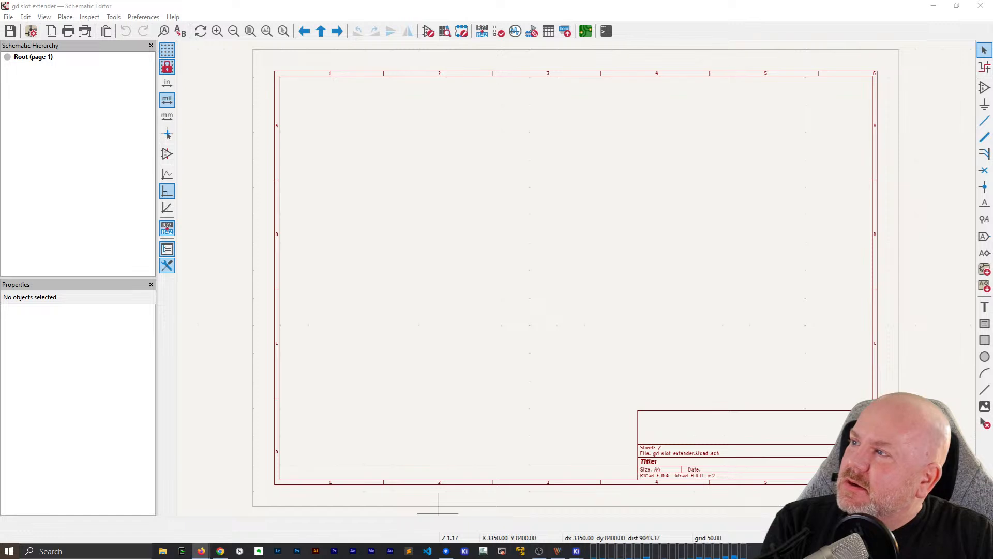
drag(0, 242, 411, 102)
double_click(411, 102)
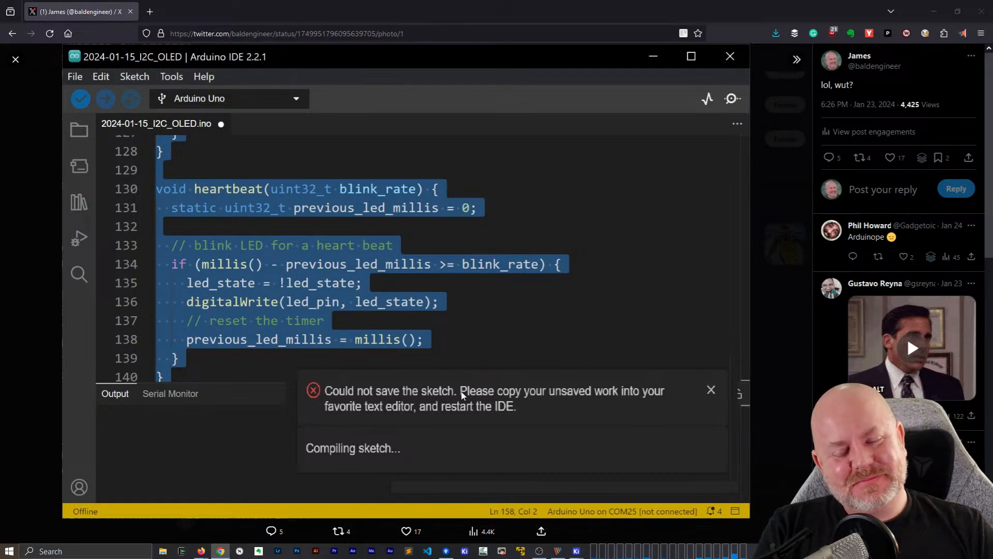
click(131, 12)
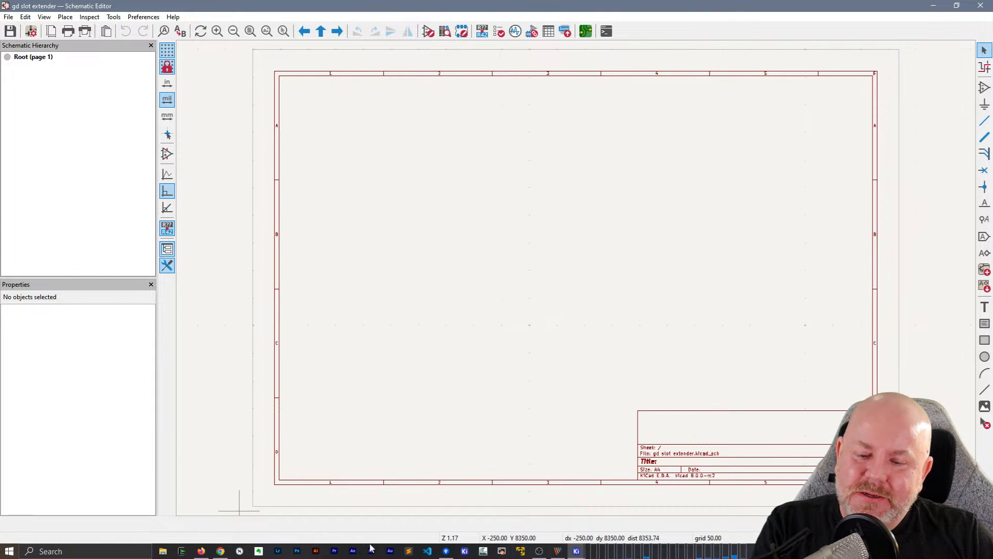
Search the installed applications for kicad and launch another instance of KiCad 8.0
key(super)
key(super)
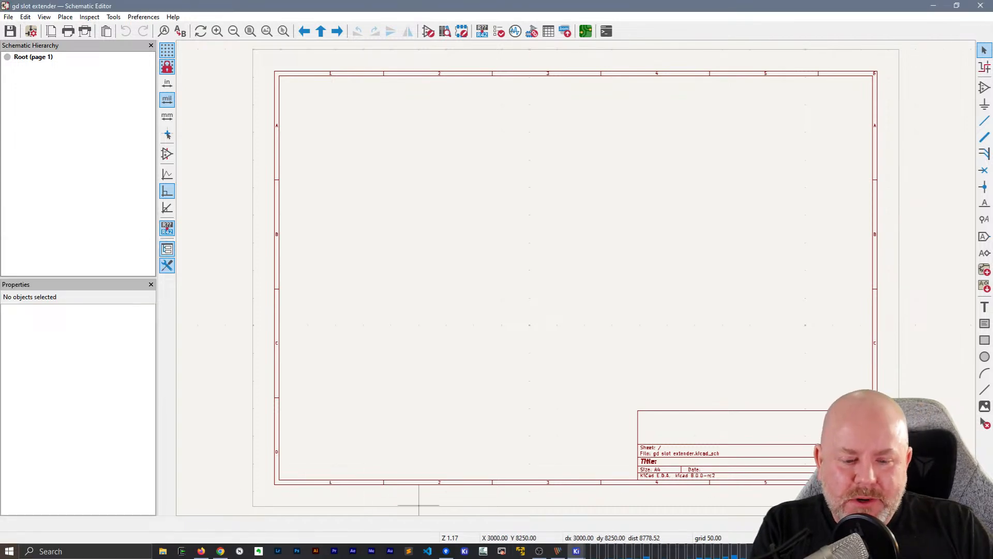
key(super)
key(super)
key(super)
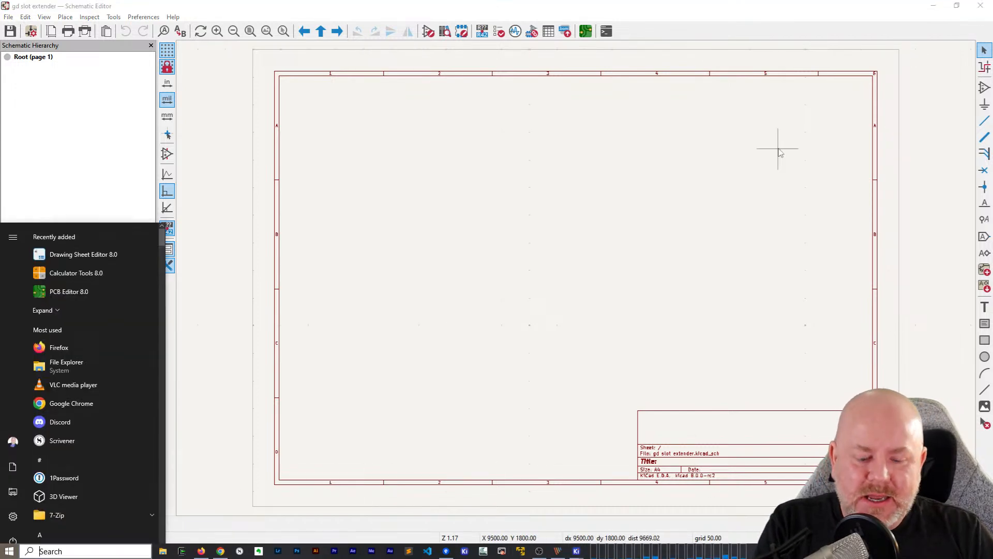
text(kicad)
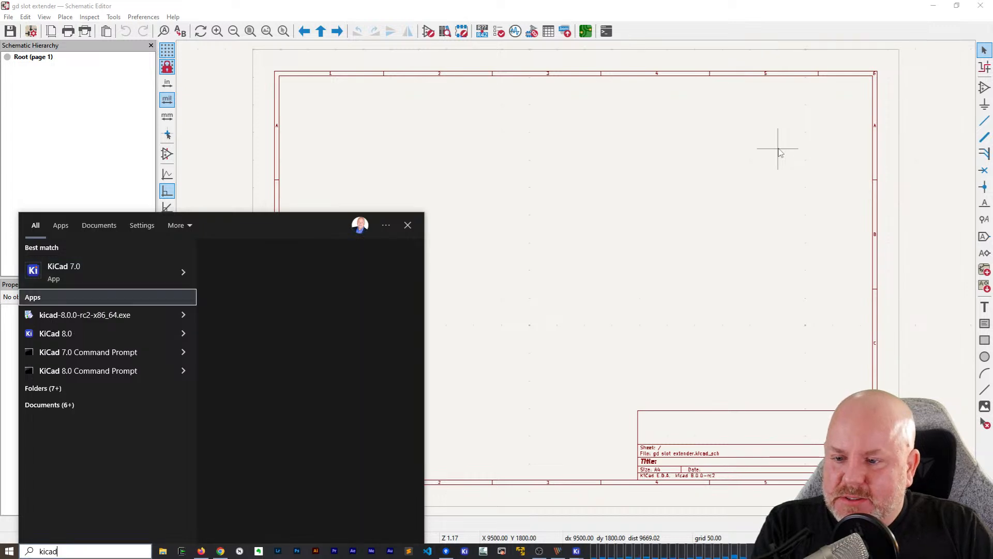
key(Down)
key(Down)
key(Down)
key(Up)
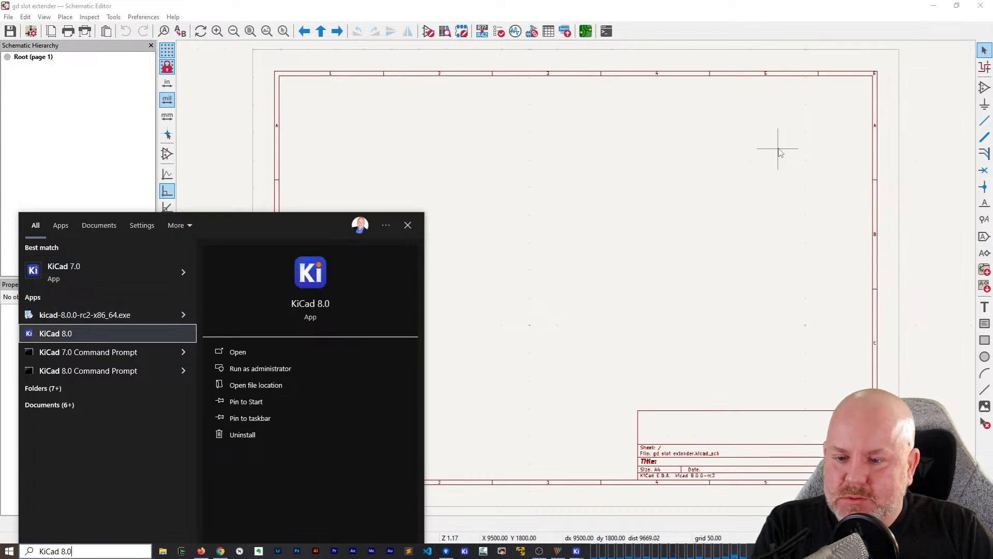
key(Return)
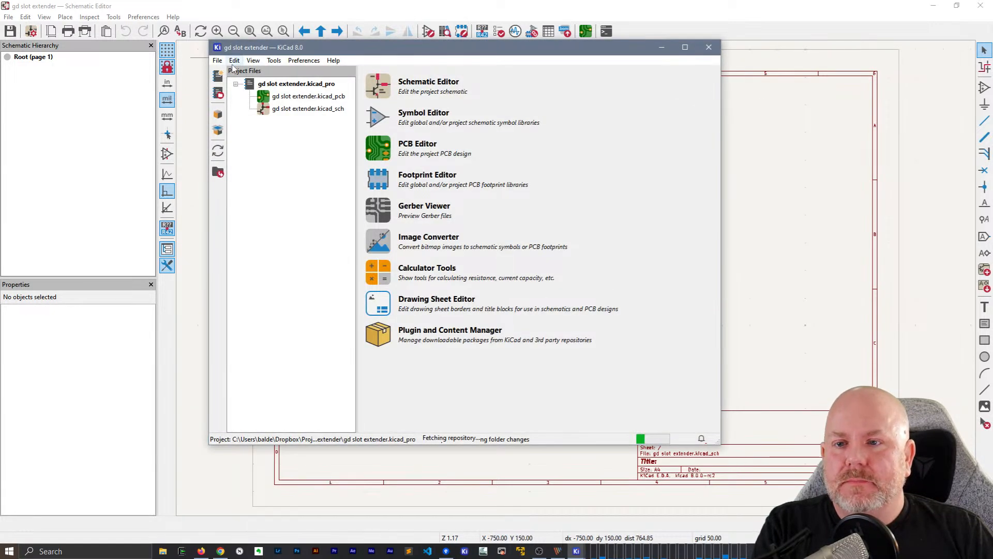
Open the existing gd rev3b.kicad_pro project from the gd rev3b folder and open its root schematic
click(217, 60)
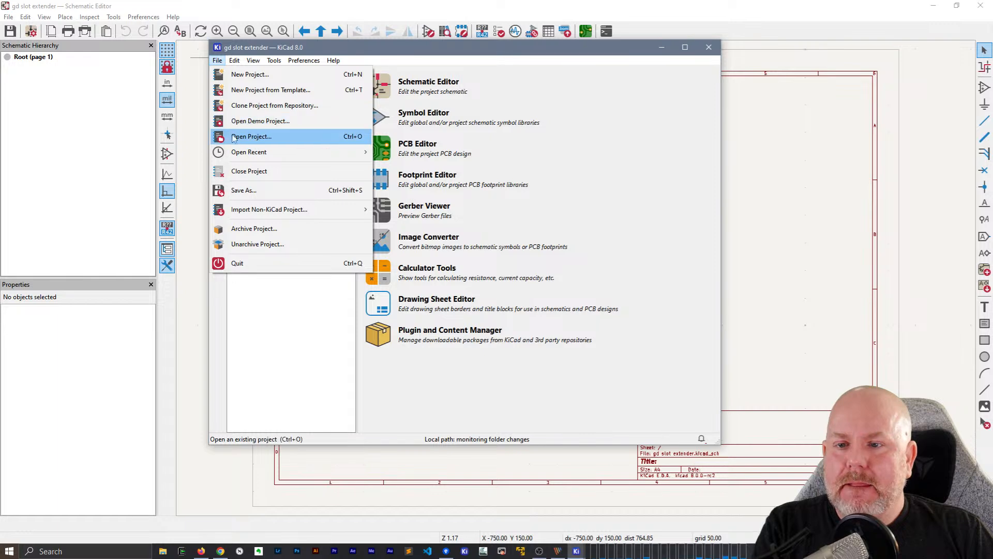
click(243, 136)
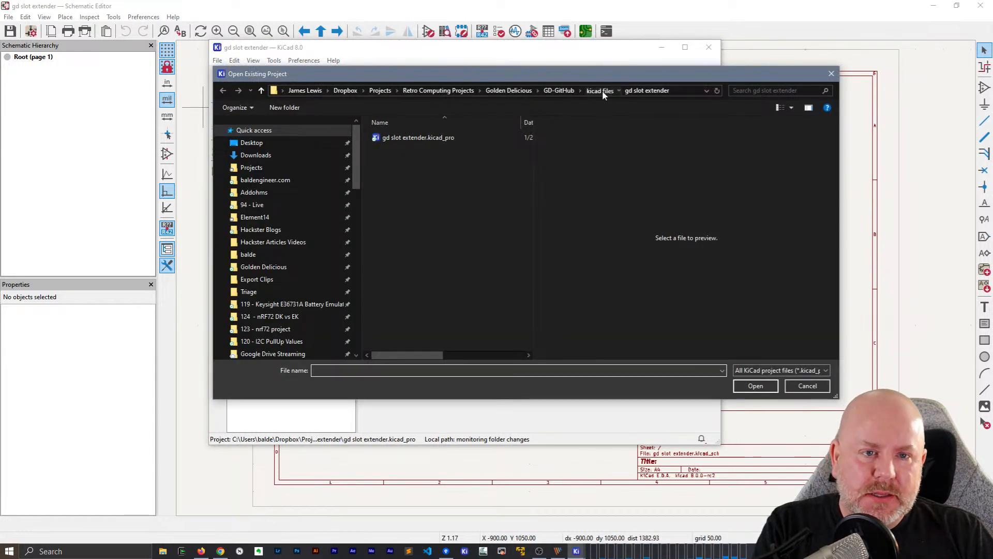
click(601, 91)
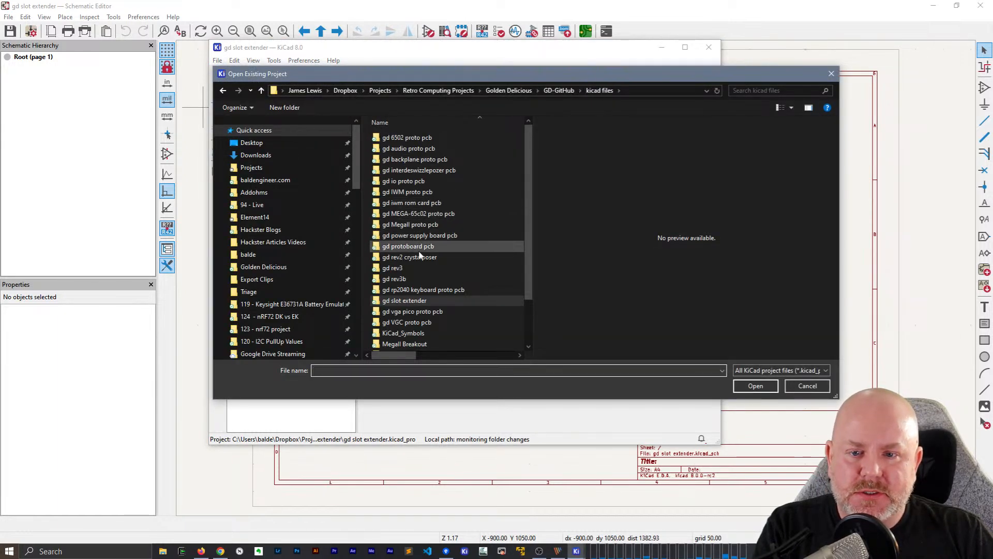
double_click(401, 279)
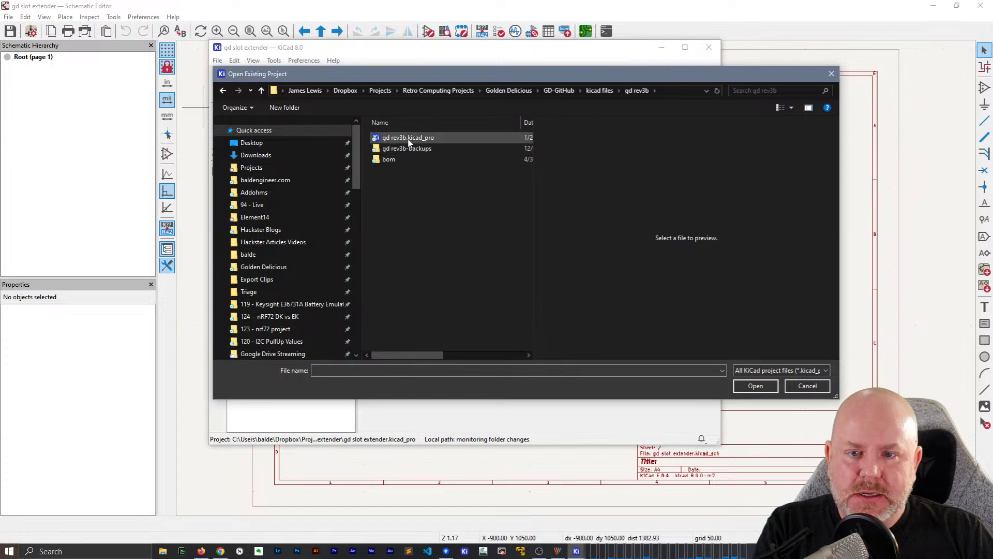
double_click(408, 139)
double_click(306, 135)
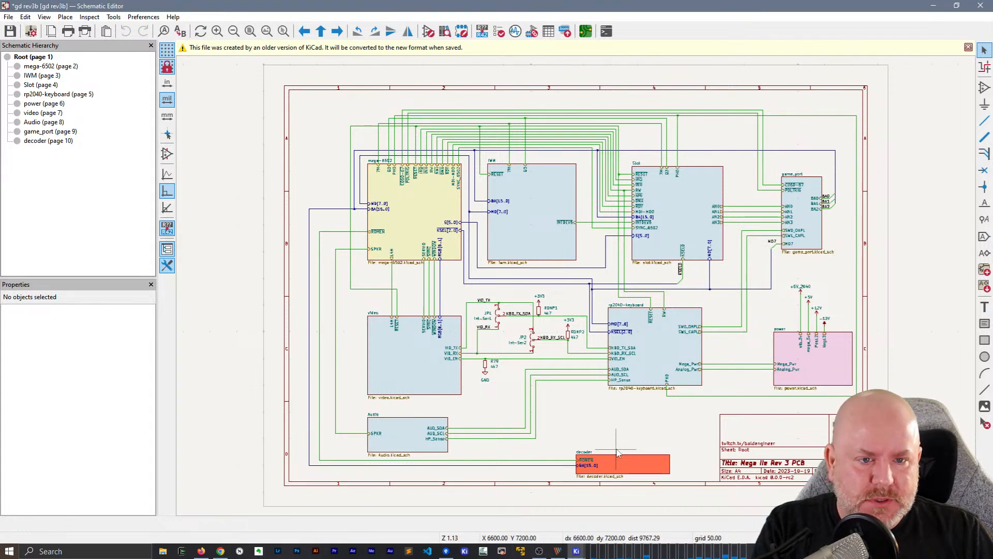
Open the Slot sheet and copy the Apple_II_Slot connector J10 together with all its wires, net labels and power symbols
double_click(672, 217)
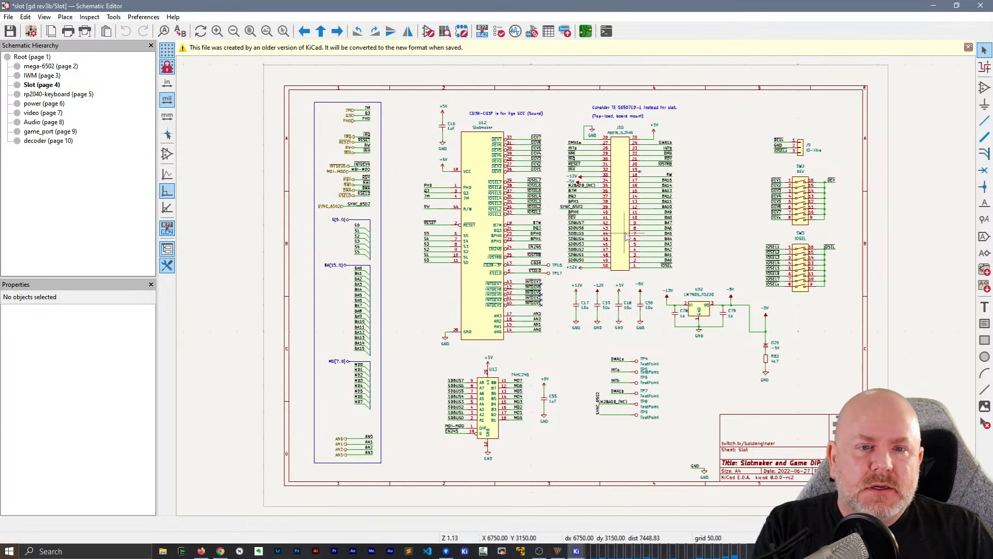
scroll(646, 188, up, 3)
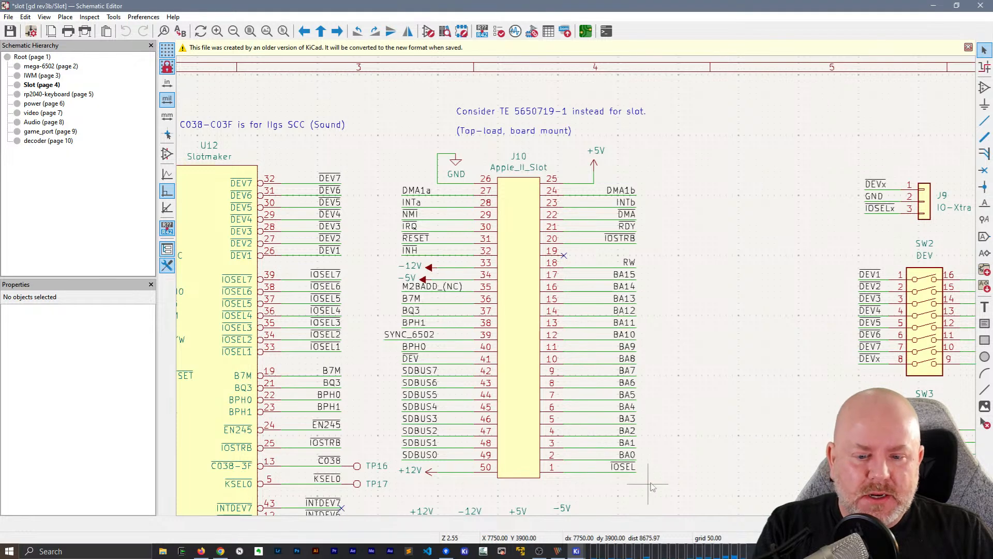
drag(659, 487, 393, 144)
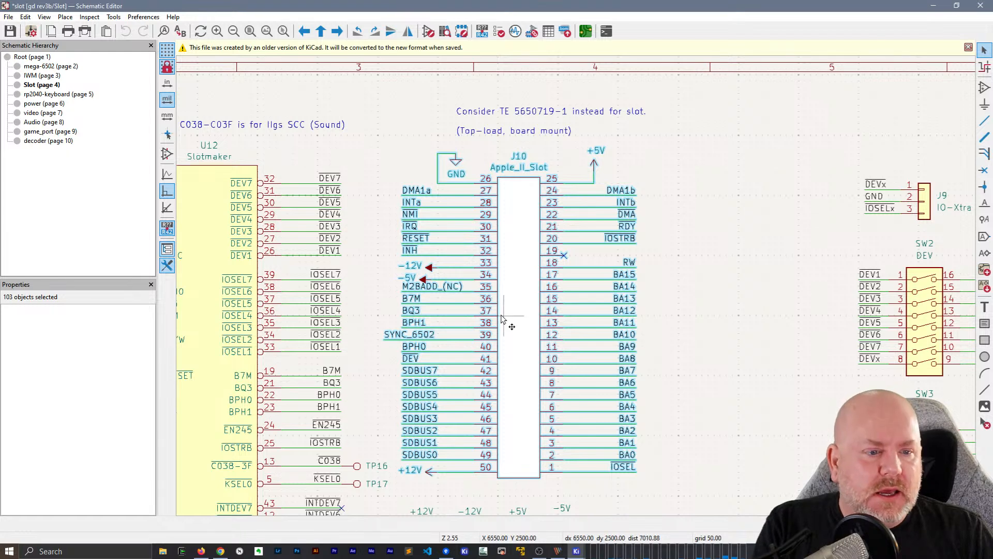
scroll(578, 289, down, 3)
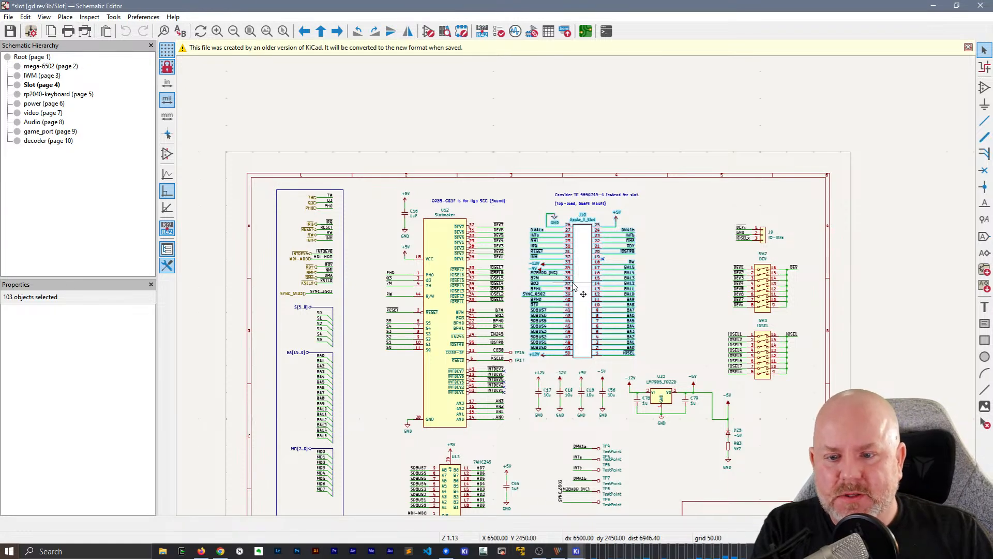
Switch to the gd slot extender schematic and paste the copied slot connector circuit into the upper-left area of the drawing sheet
key(alt+Tab)
key(alt+Tab)
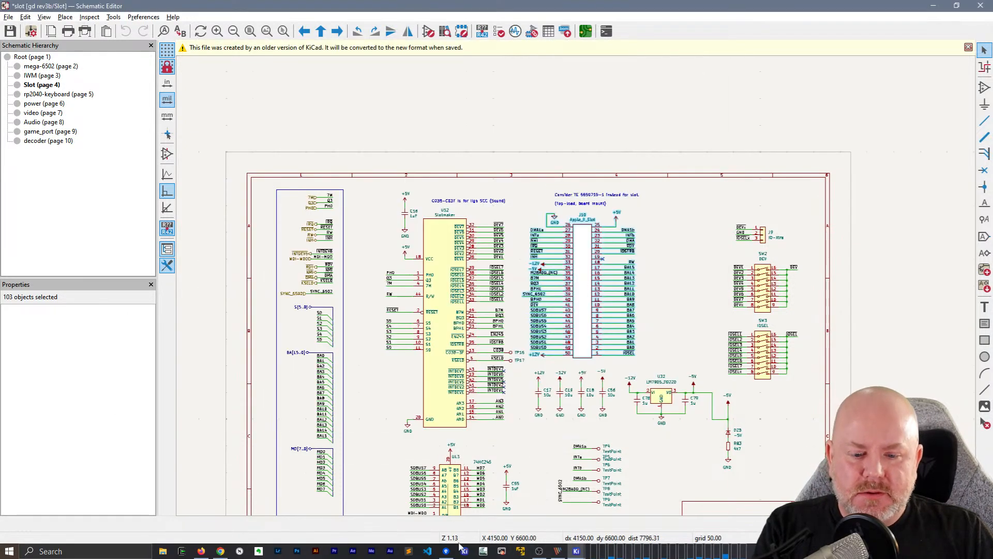
mouse_move(578, 551)
click(615, 512)
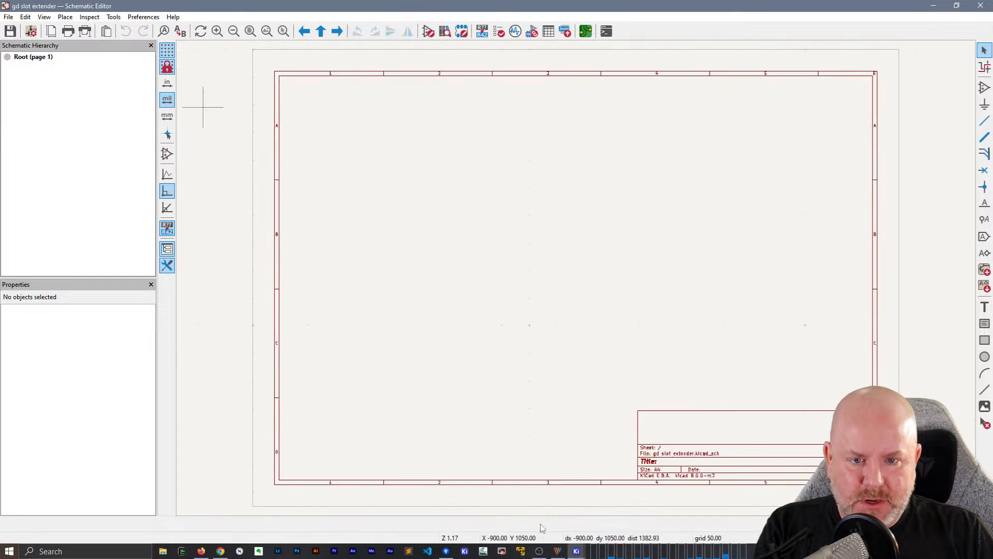
key(ctrl+v)
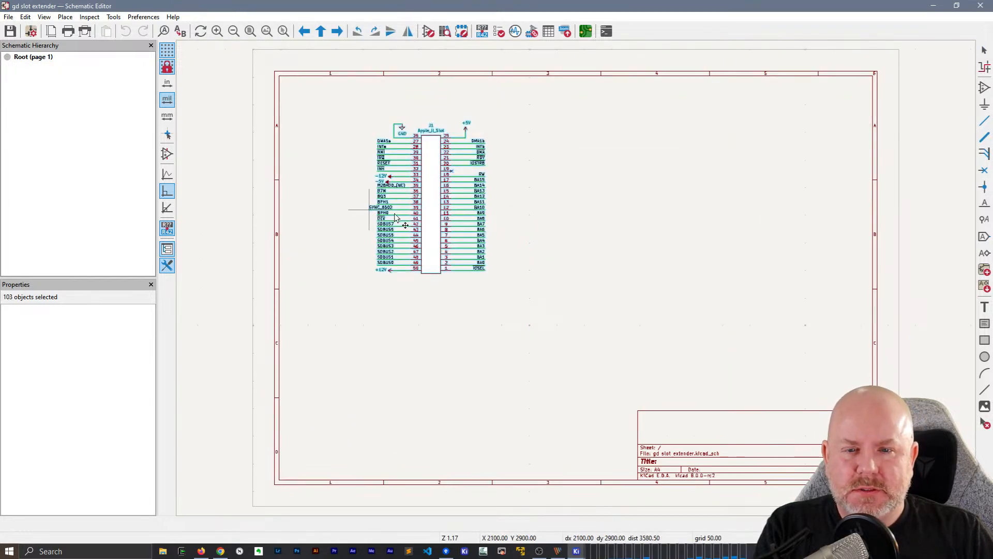
click(370, 207)
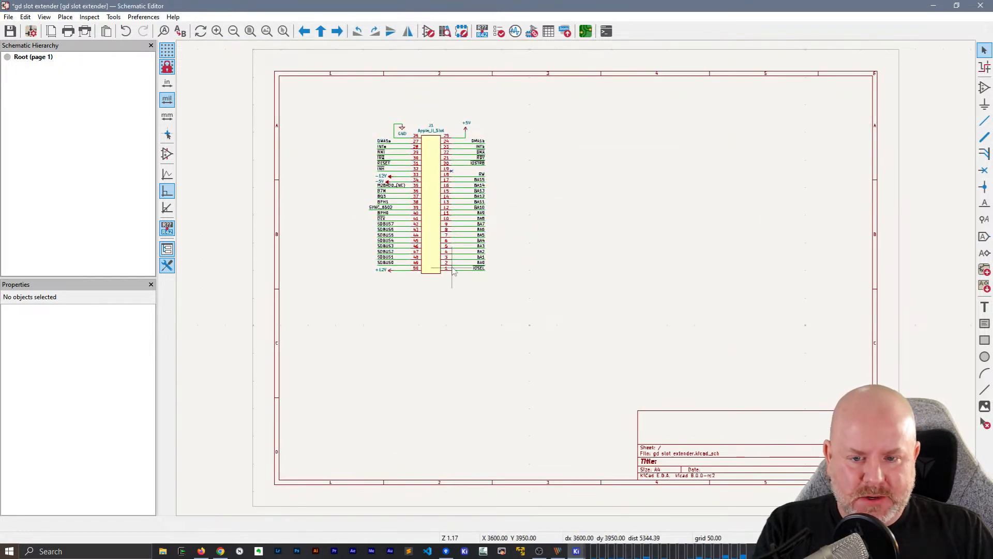
Minimize the gd slot extender schematic and close the gd rev3b schematic, discarding its changes
click(932, 6)
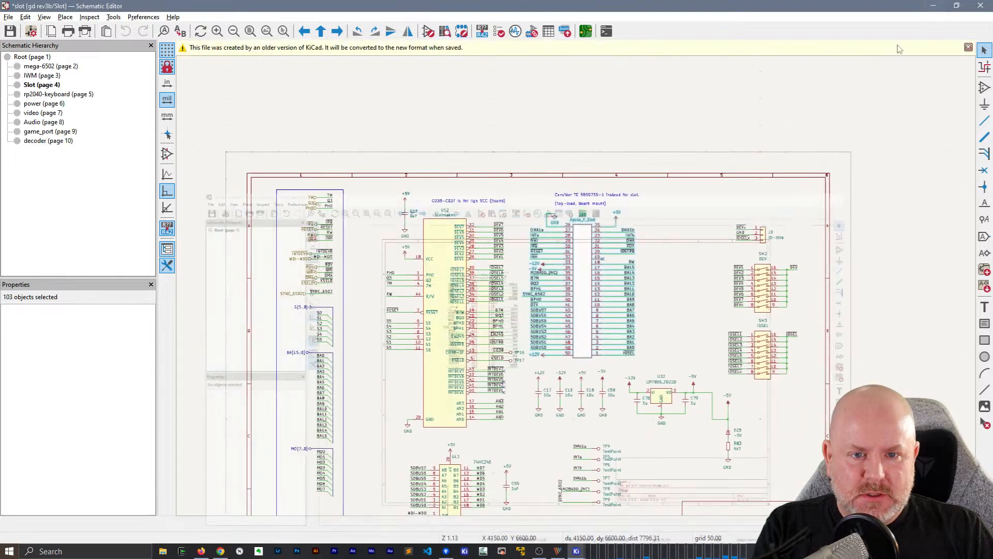
click(980, 7)
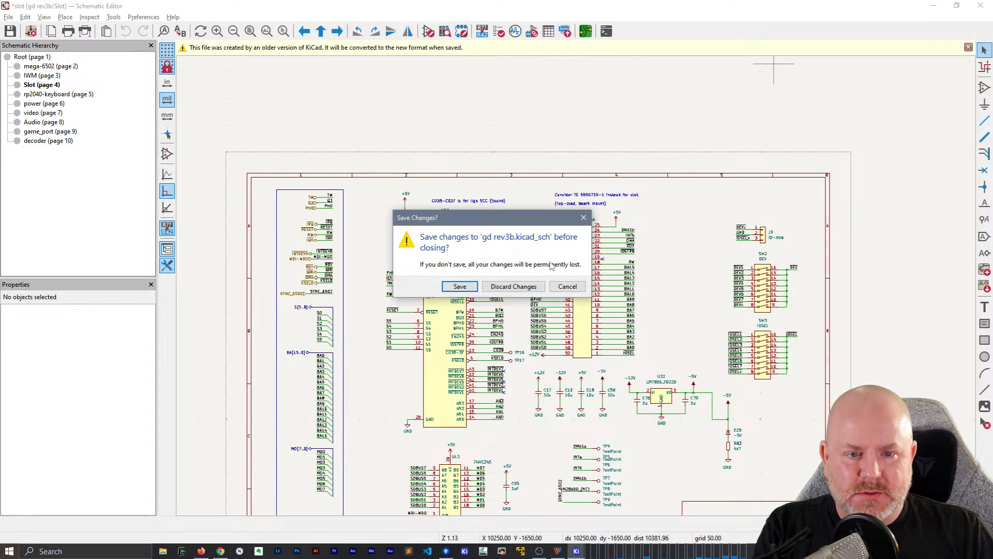
click(566, 286)
scroll(578, 290, up, 5)
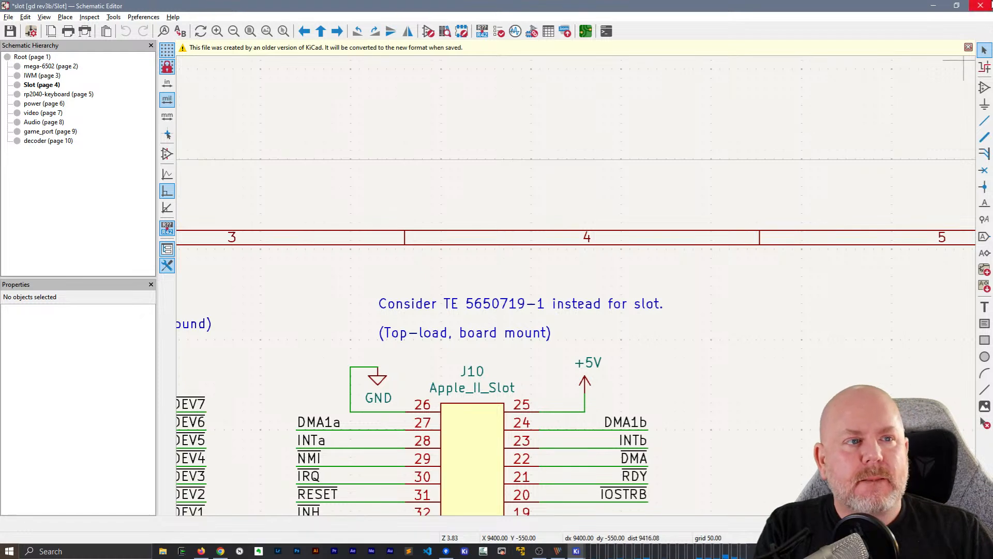
click(981, 6)
click(498, 288)
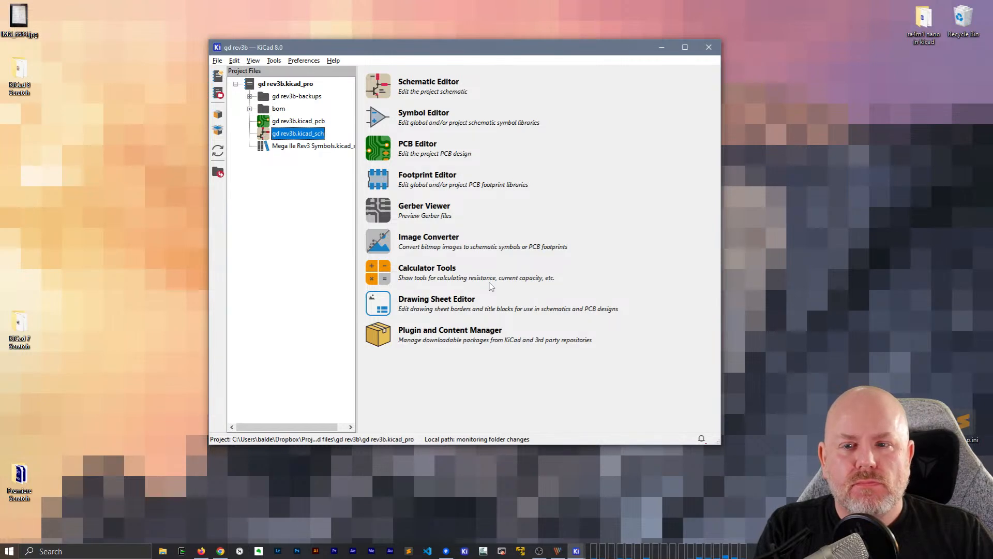
double_click(297, 136)
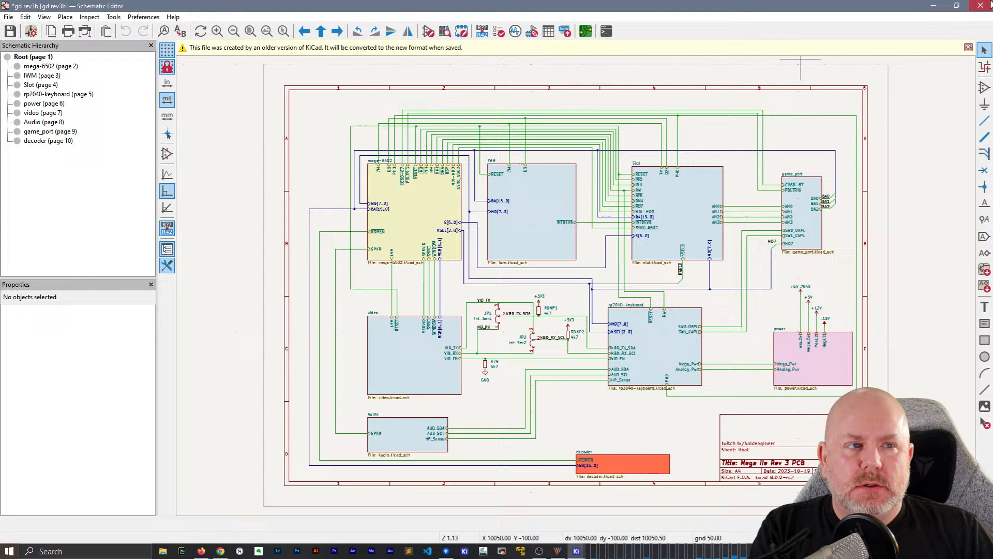
click(980, 5)
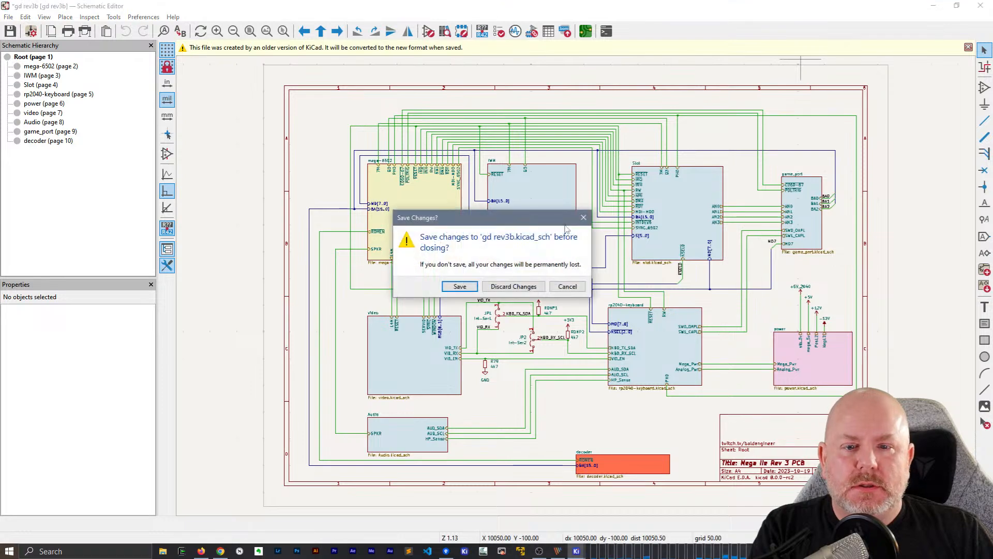
click(513, 288)
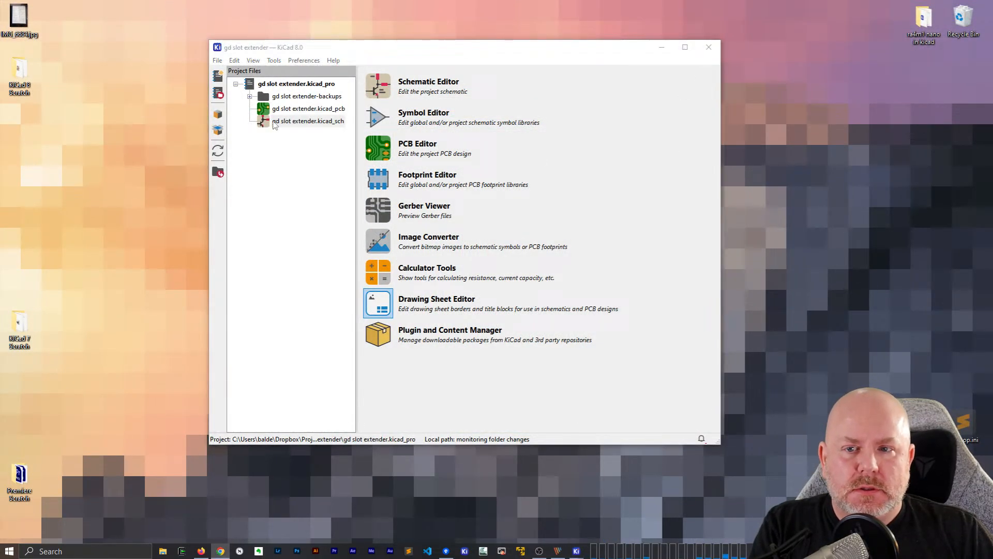
Return to the gd slot extender schematic and move the whole J1 Apple_II_Slot circuit beneath column 4 of the drawing sheet
double_click(289, 122)
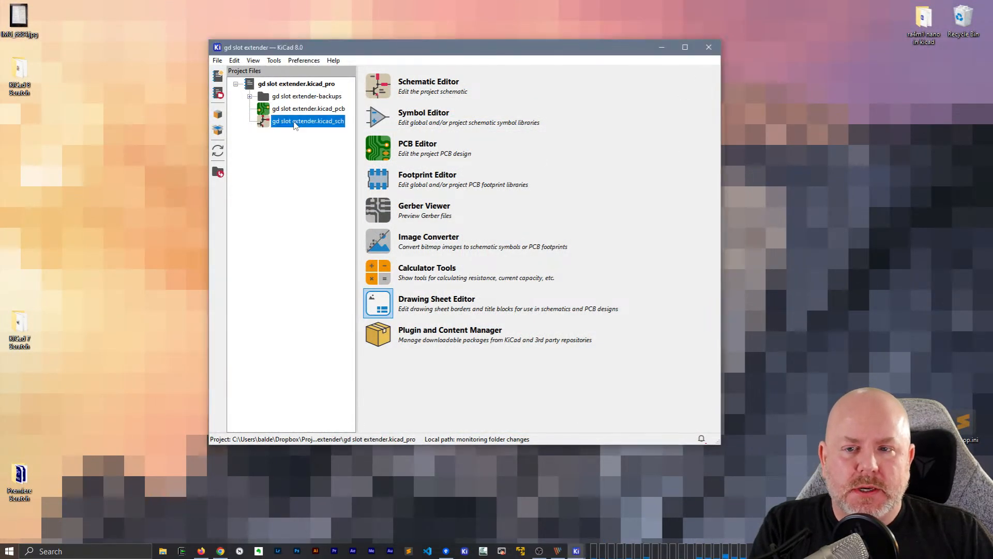
scroll(576, 279, down, 2)
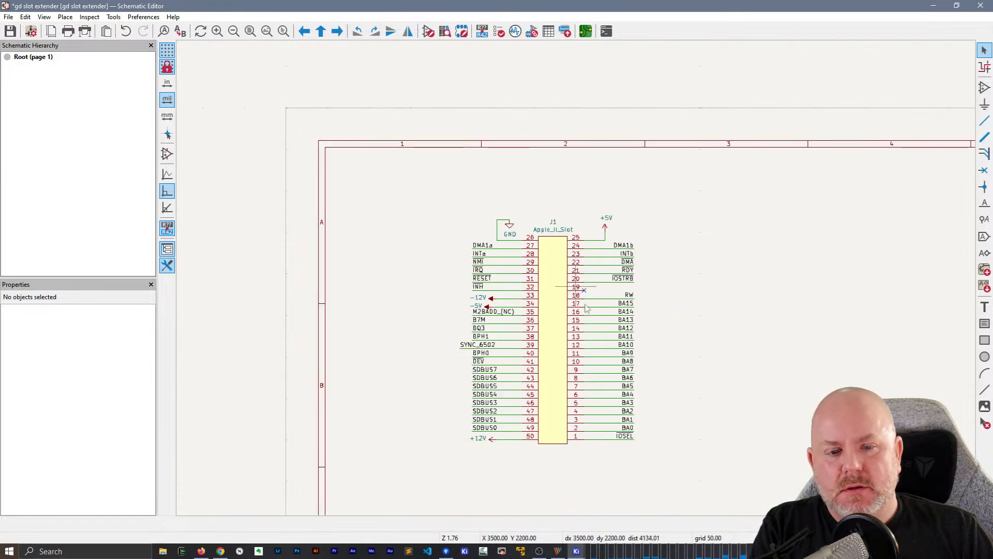
middle_drag(546, 165, 327, 120)
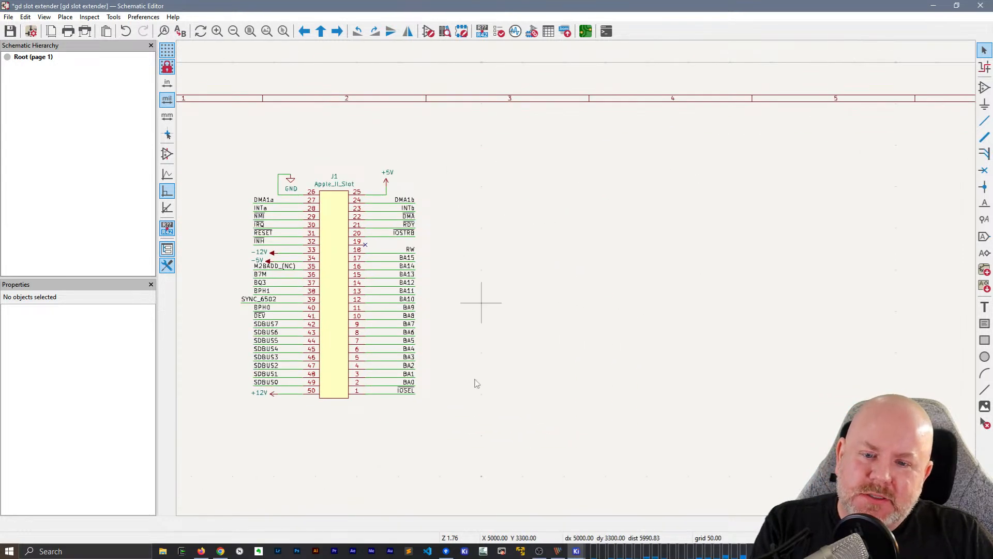
drag(472, 435, 205, 118)
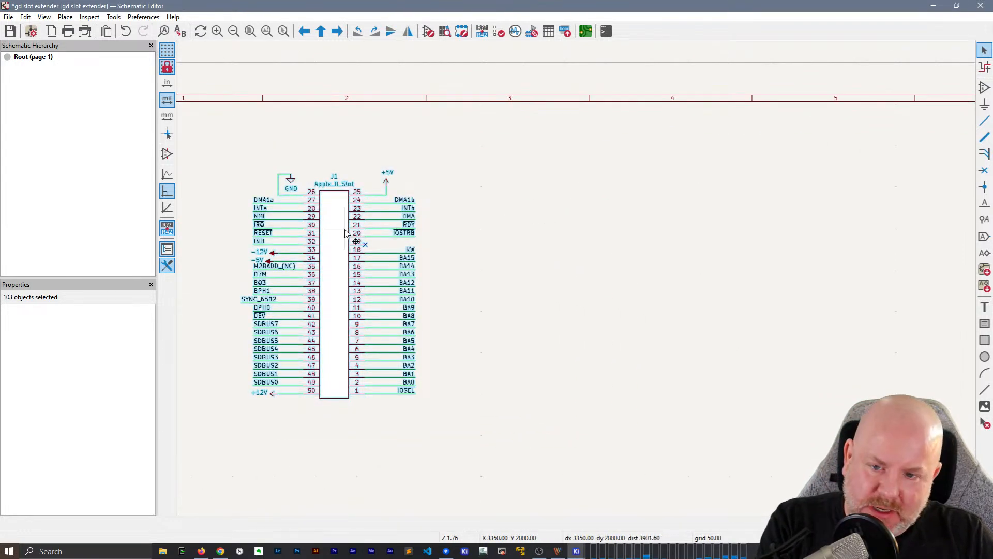
drag(356, 234, 445, 233)
click(650, 252)
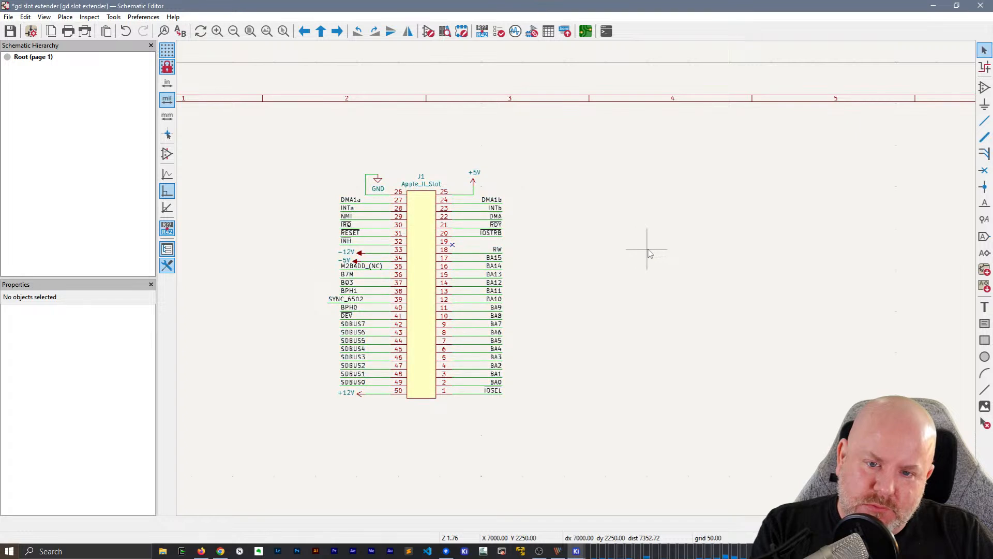
drag(611, 465, 236, 127)
scroll(512, 187, down, 2)
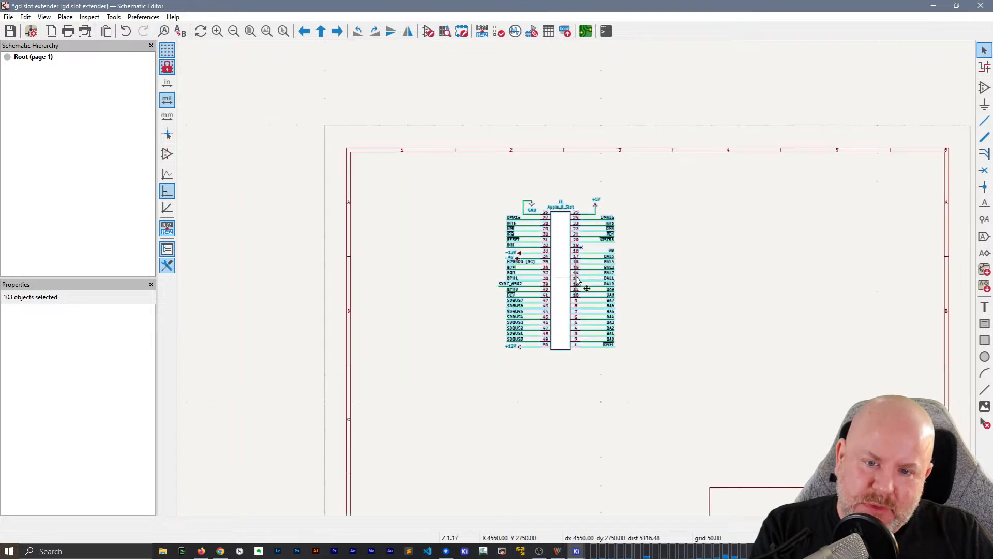
key(m)
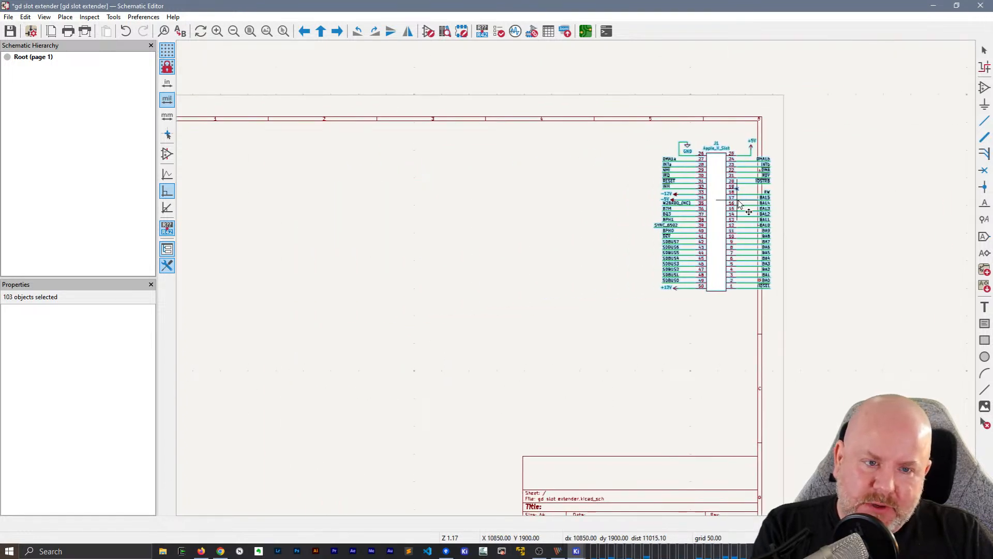
click(563, 237)
Open the symbol library manager, check the project-specific libraries, then add an empty row to the global libraries and remove it
click(143, 17)
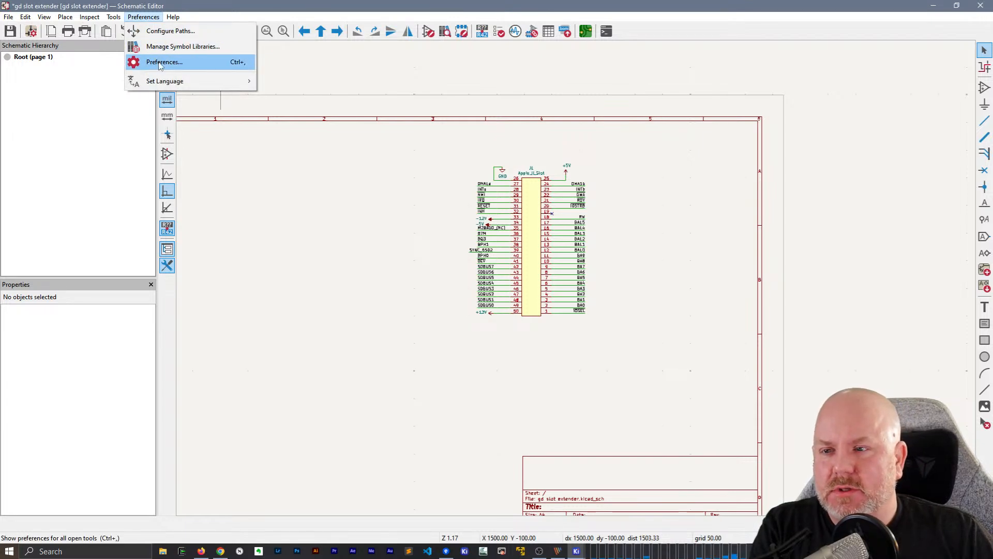
click(171, 46)
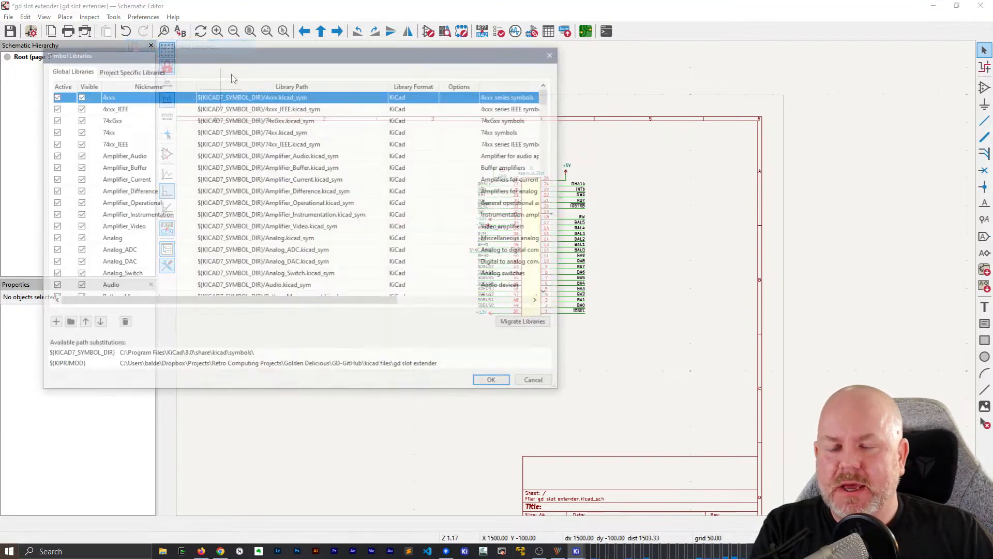
drag(275, 61, 421, 72)
click(269, 84)
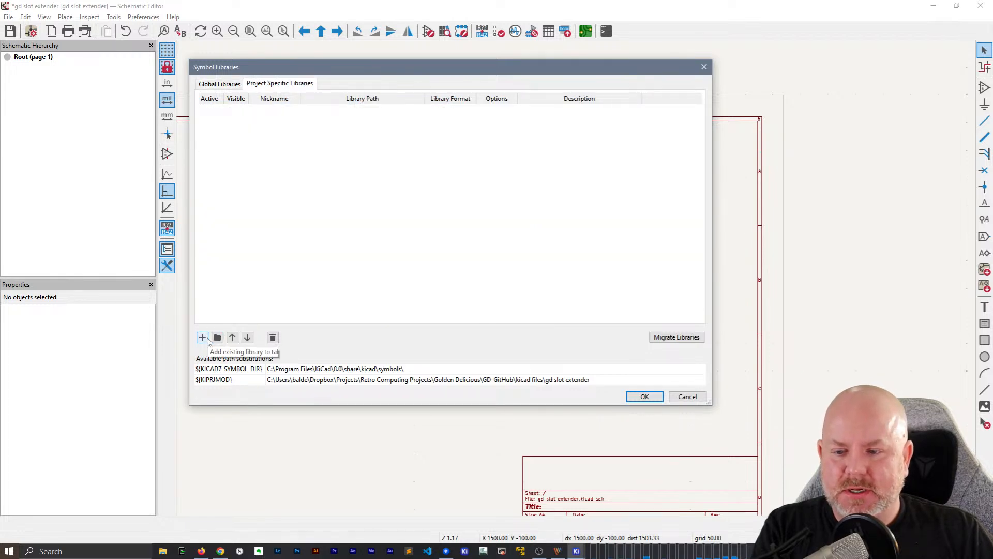
click(219, 84)
click(202, 337)
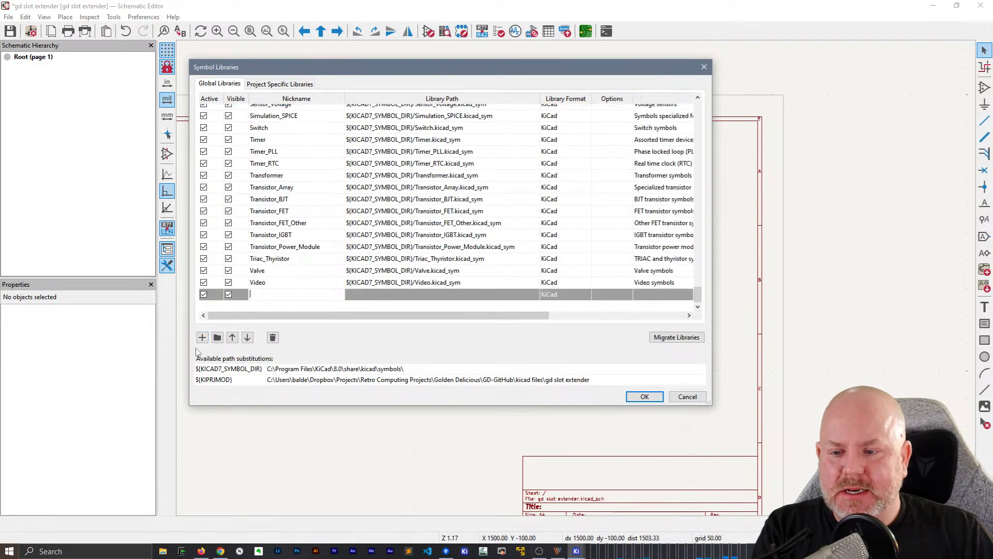
click(272, 337)
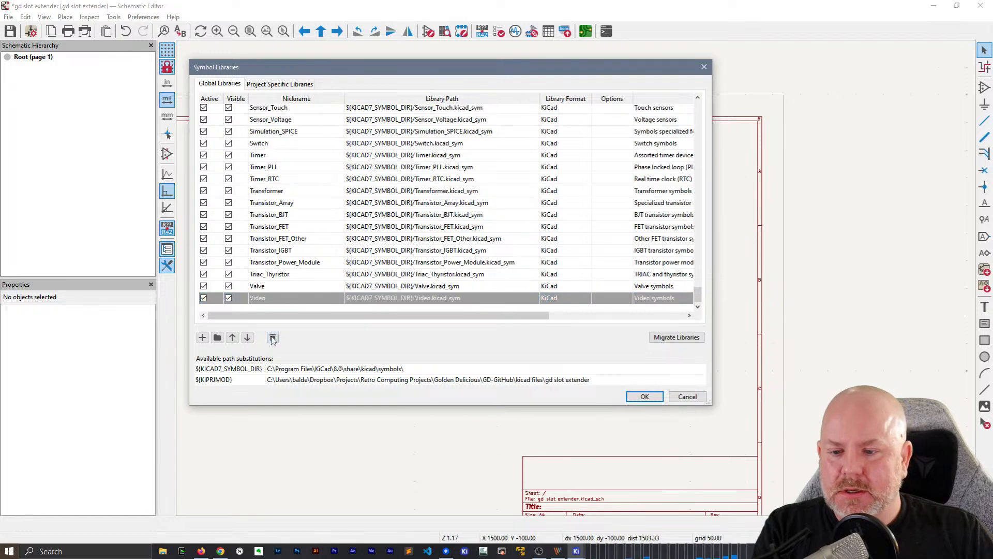
Start adding an existing library file to the global symbol libraries and browse to the Dropbox > KiCad > My Libraries folder
click(217, 338)
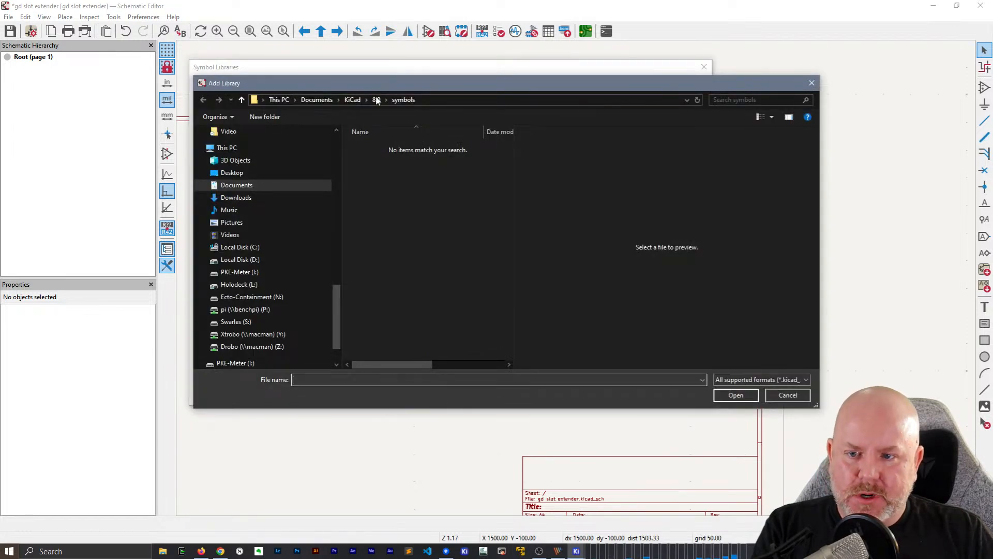
drag(336, 293, 355, 137)
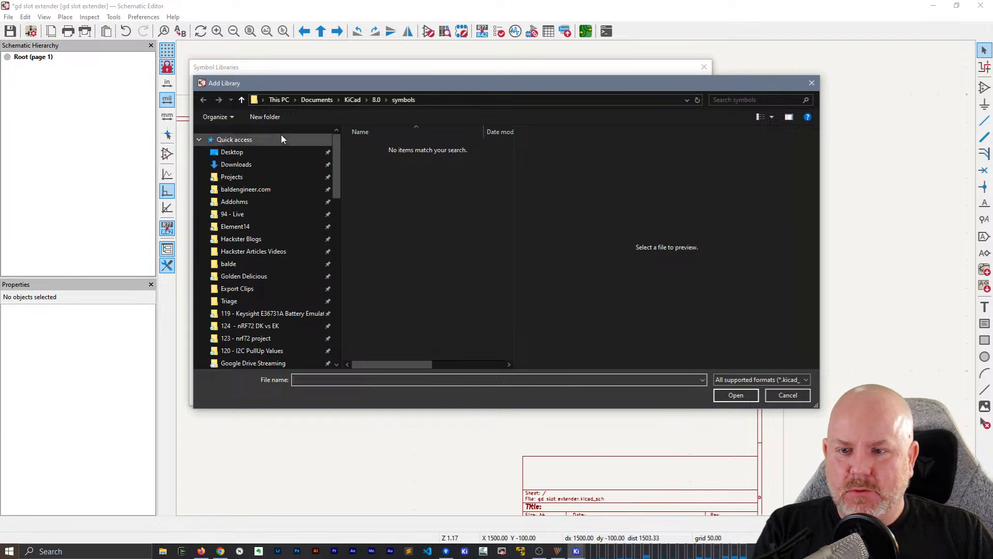
scroll(287, 261, down, 6)
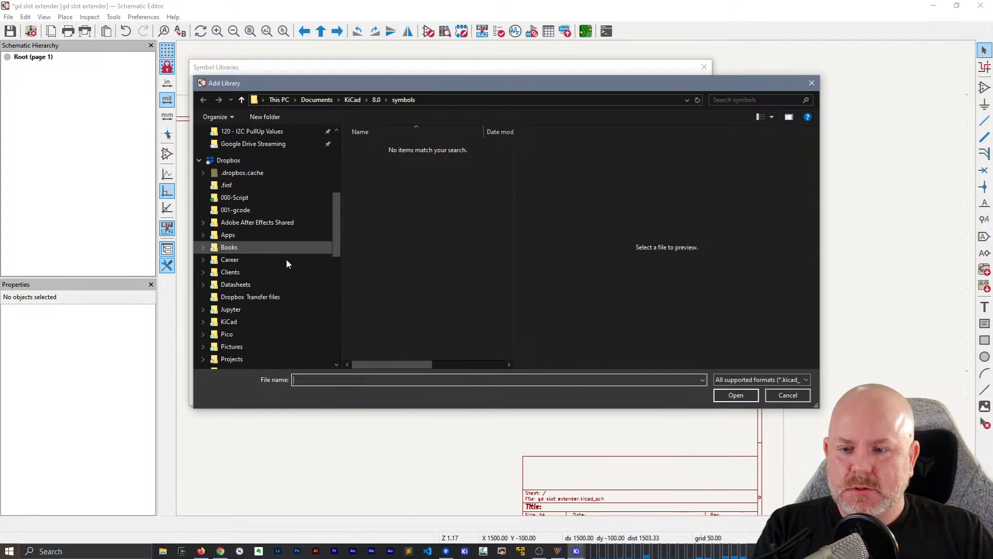
scroll(286, 261, up, 2)
scroll(254, 243, down, 3)
click(229, 280)
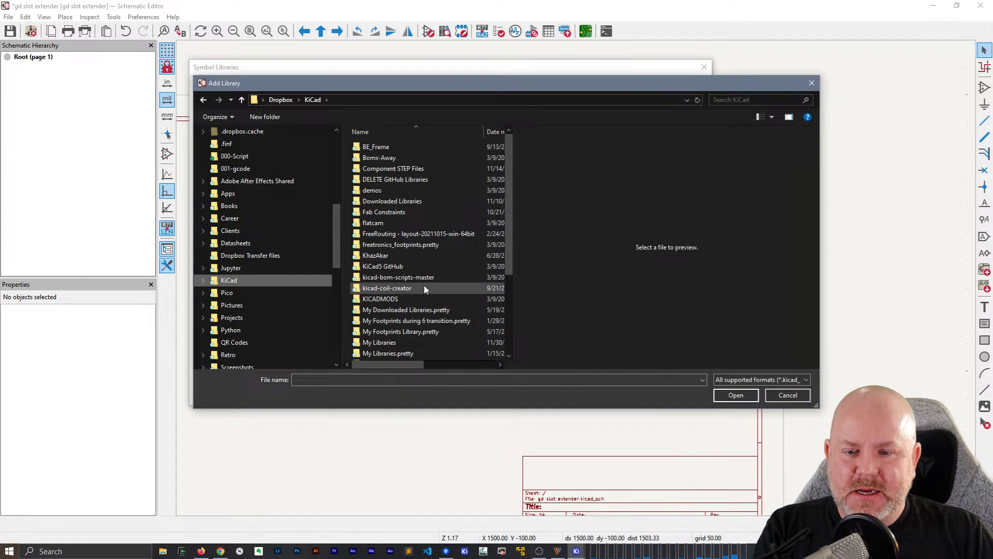
scroll(424, 289, down, 4)
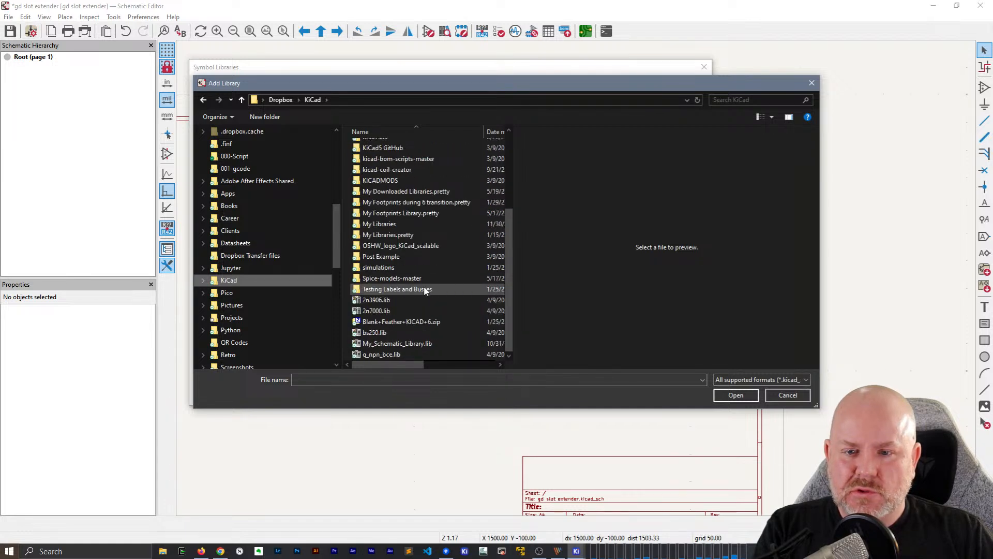
double_click(385, 224)
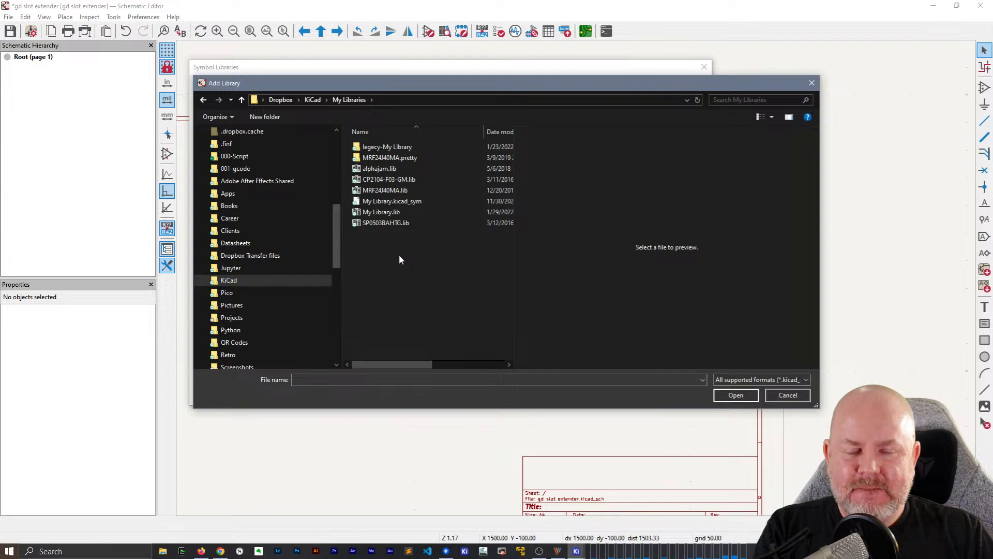
Enlarge the Add Library file dialog to show the date and type of the files in My Libraries
drag(407, 370, 434, 371)
drag(430, 370, 399, 370)
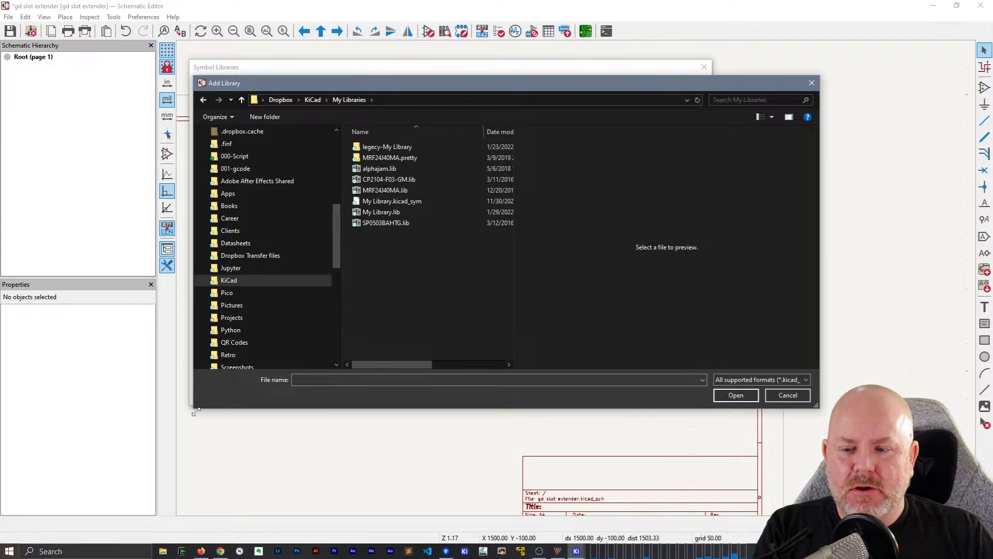
drag(194, 408, 84, 476)
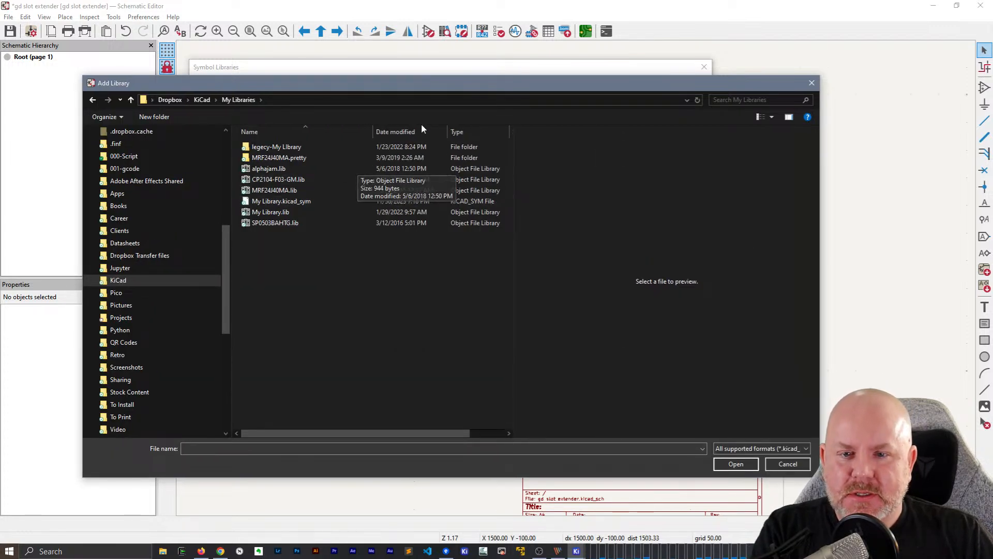
Sort the files by date modified and add My Library.kicad_sym to the global symbol libraries, accepting the symbol library list
click(409, 132)
click(292, 148)
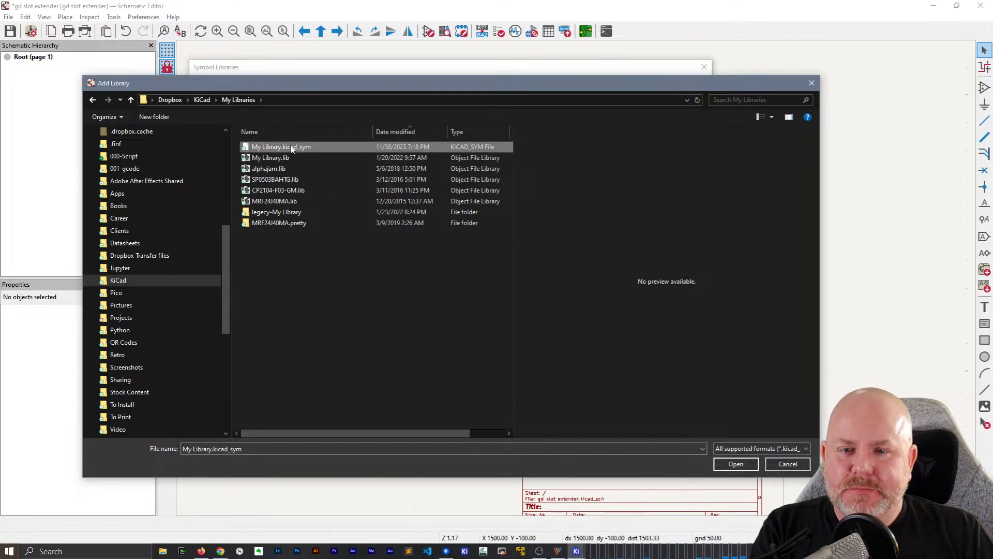
double_click(291, 148)
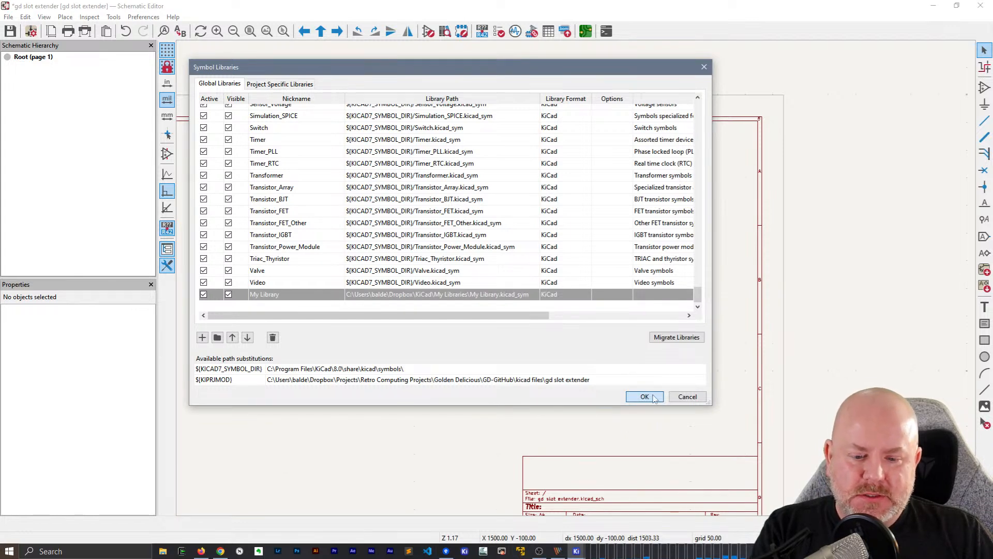
mouse_move(576, 551)
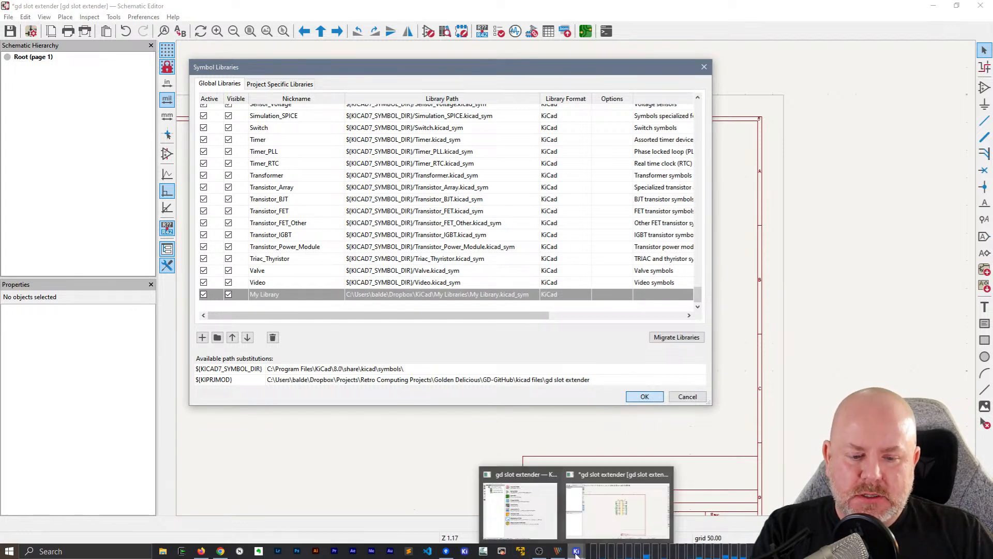
click(509, 518)
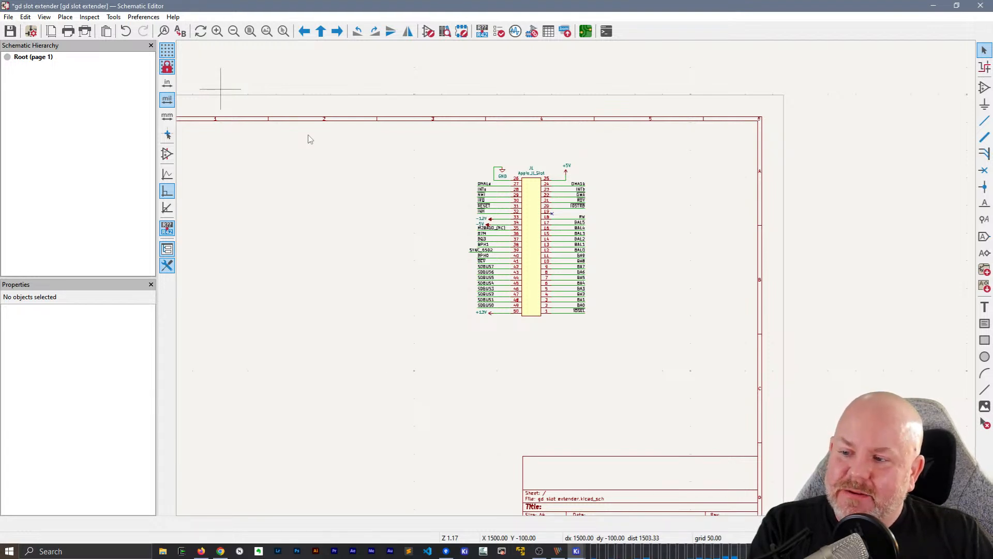
Switch to the gd slot extender project manager and open the footprint library manager
click(66, 16)
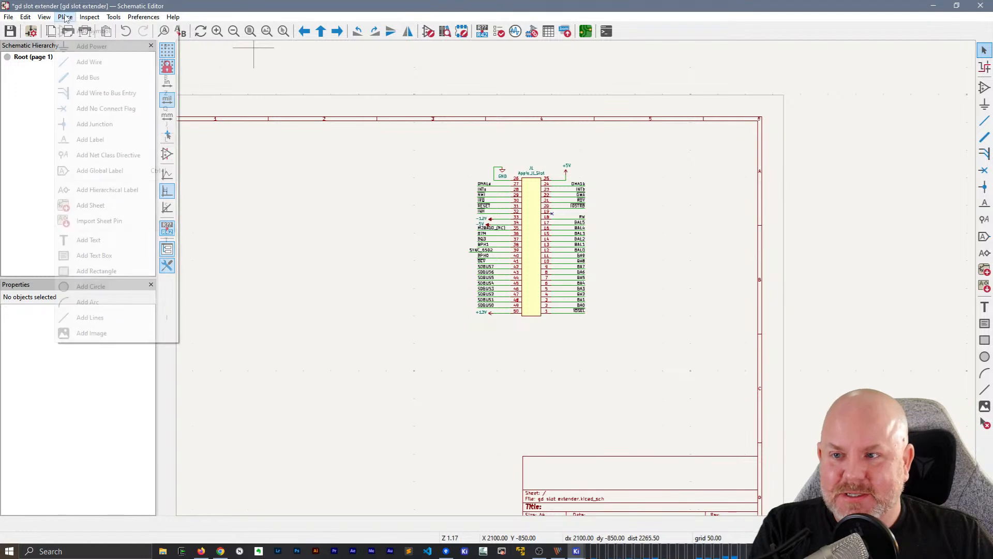
click(133, 5)
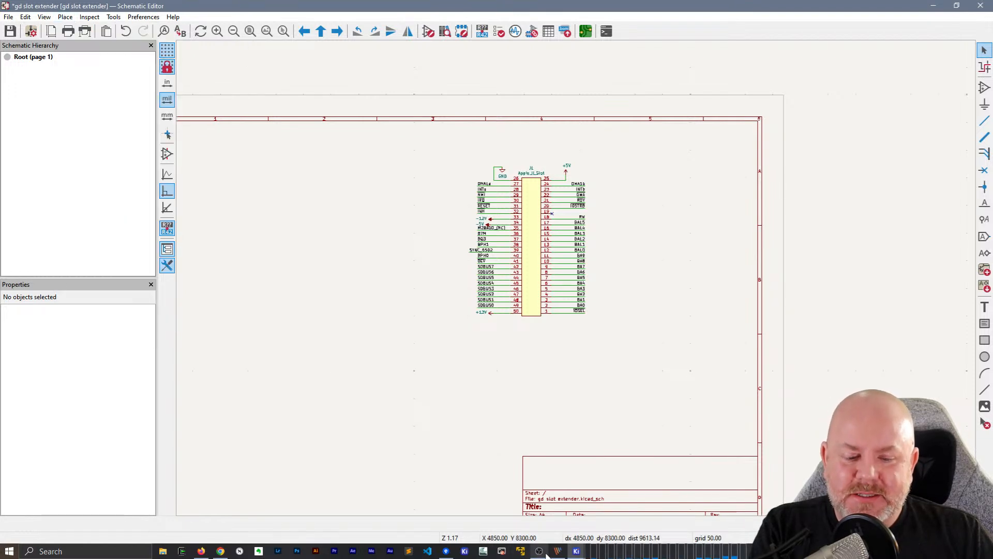
mouse_move(556, 547)
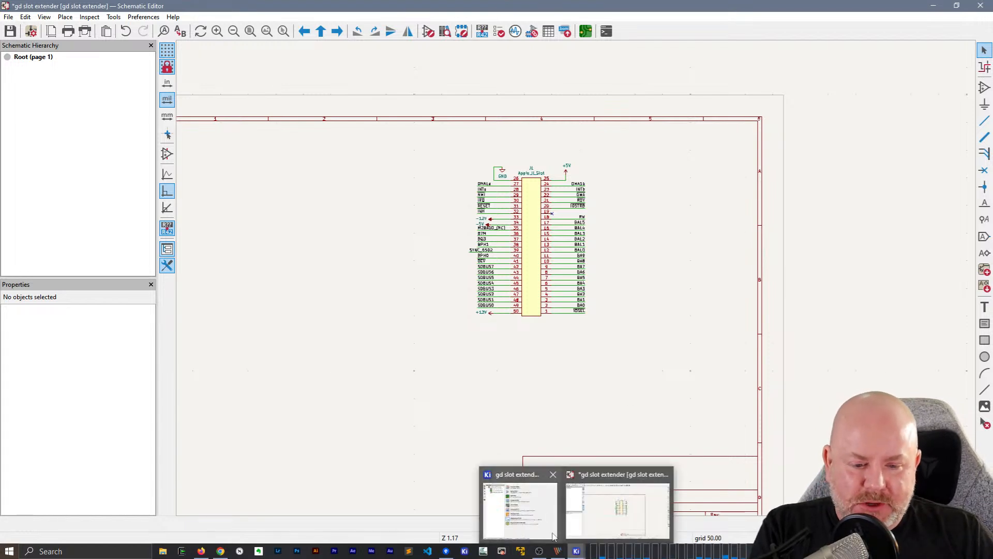
click(519, 510)
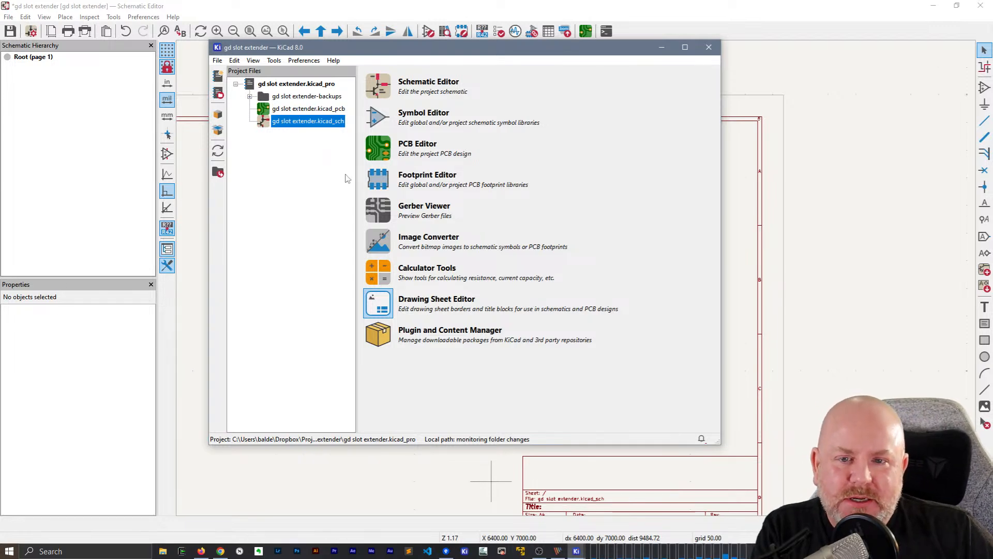
click(303, 60)
click(317, 105)
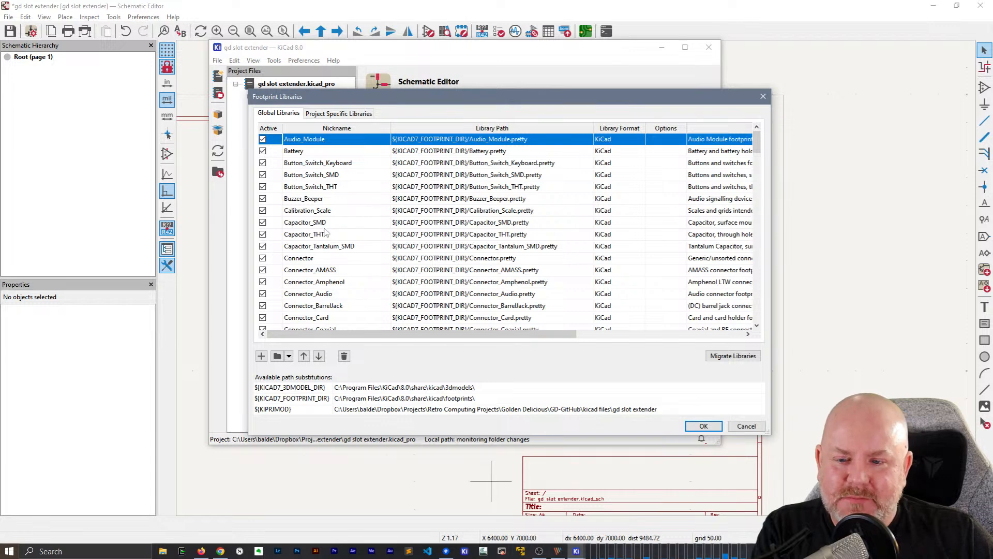
Start adding an existing folder to the global footprint libraries and browse to the Dropbox > KiCad folder
scroll(325, 227, down, 4)
click(277, 356)
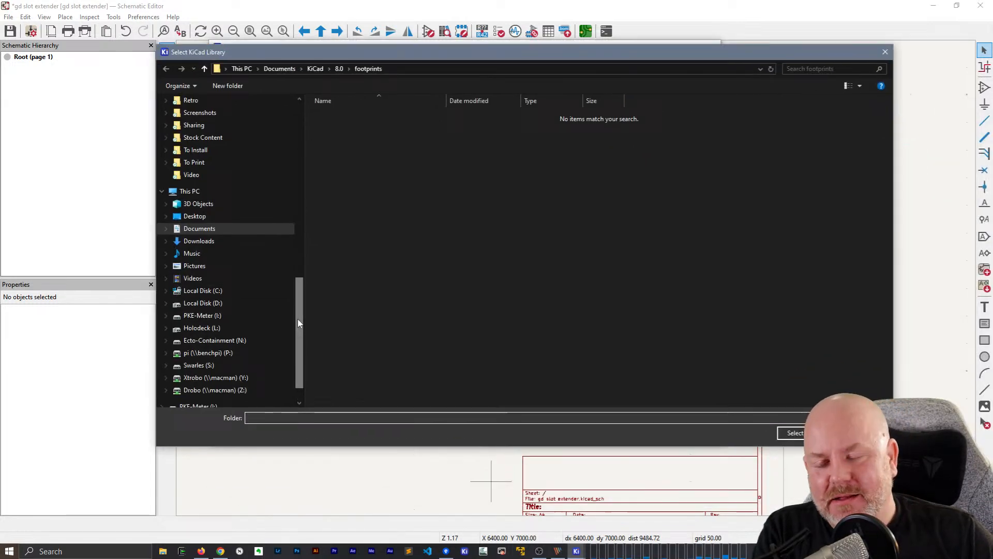
drag(298, 323, 317, 204)
click(192, 328)
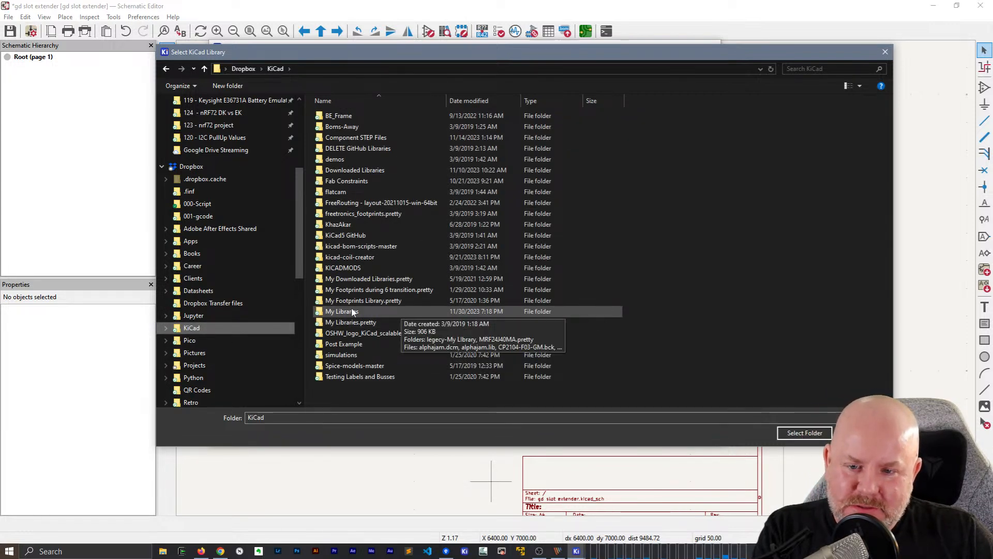
Check the contents of My Libraries, My Libraries.pretty, My Footprints Library.pretty and My Footprints during 6 transition.pretty, returning to the KiCad folder
double_click(401, 310)
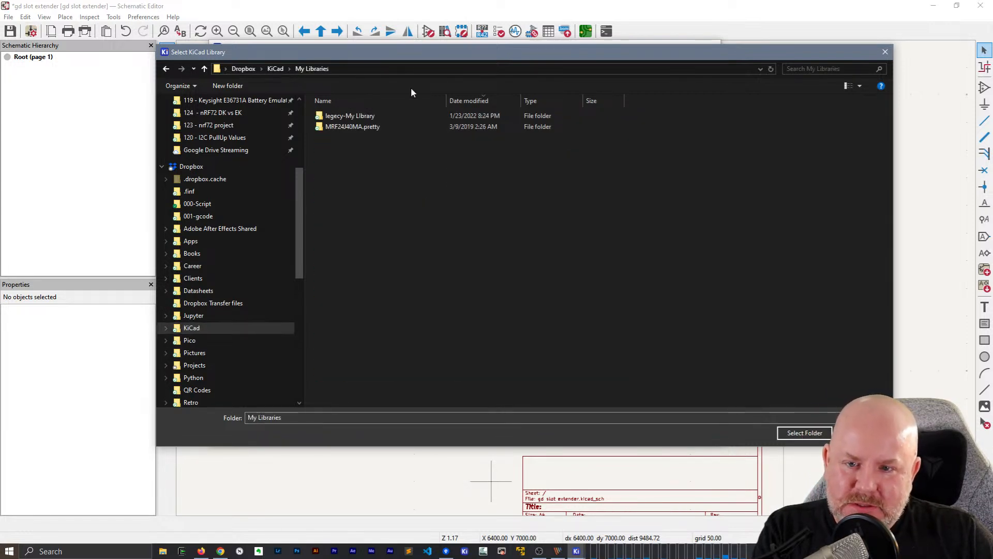
click(276, 68)
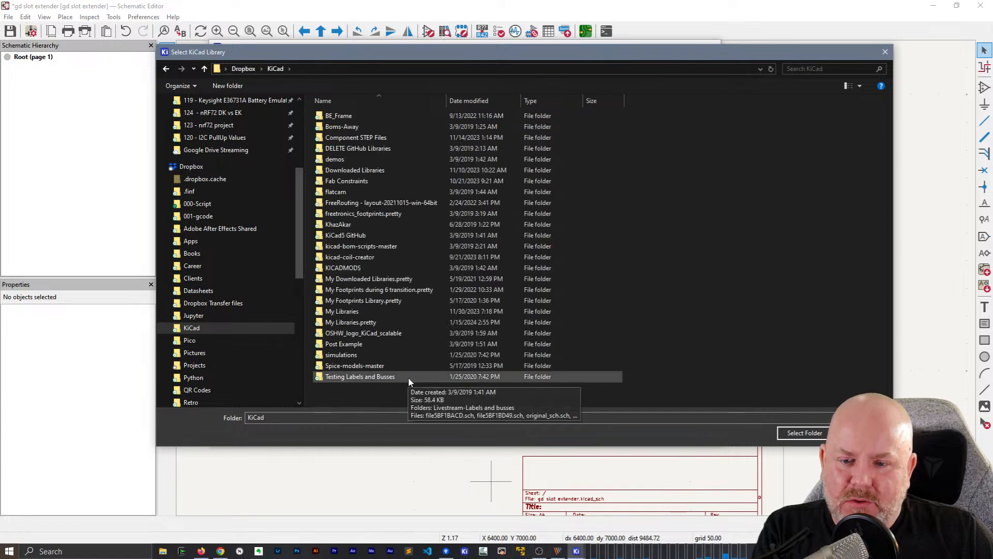
double_click(373, 323)
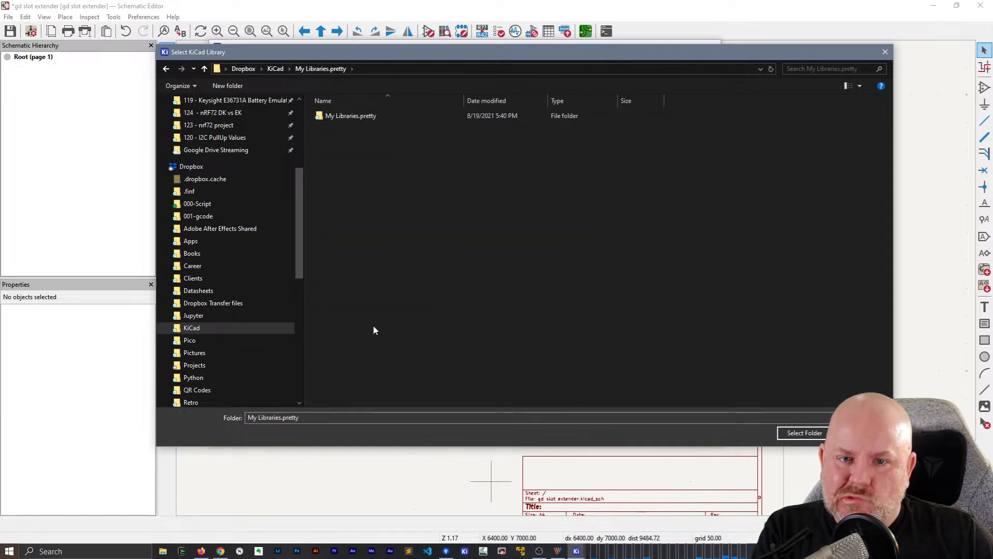
click(275, 69)
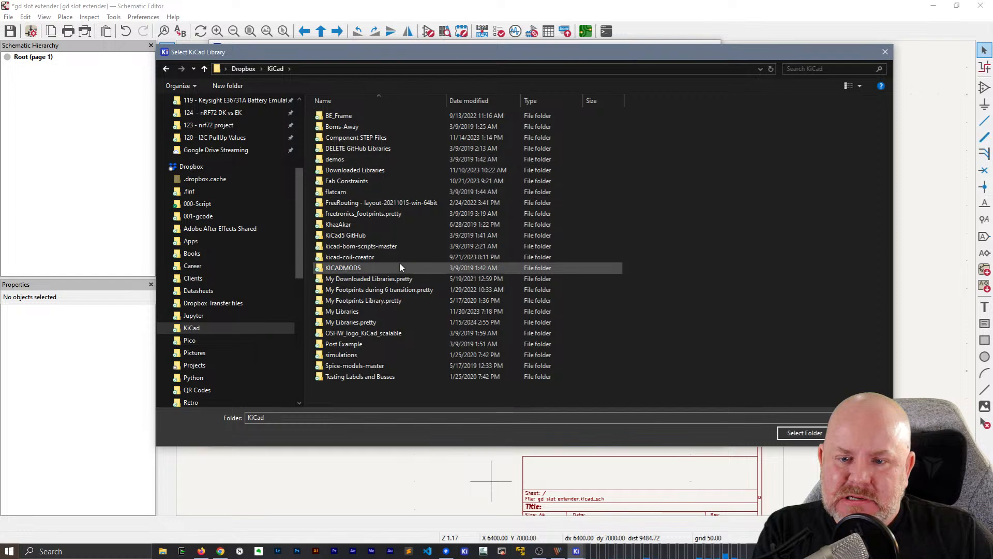
double_click(394, 304)
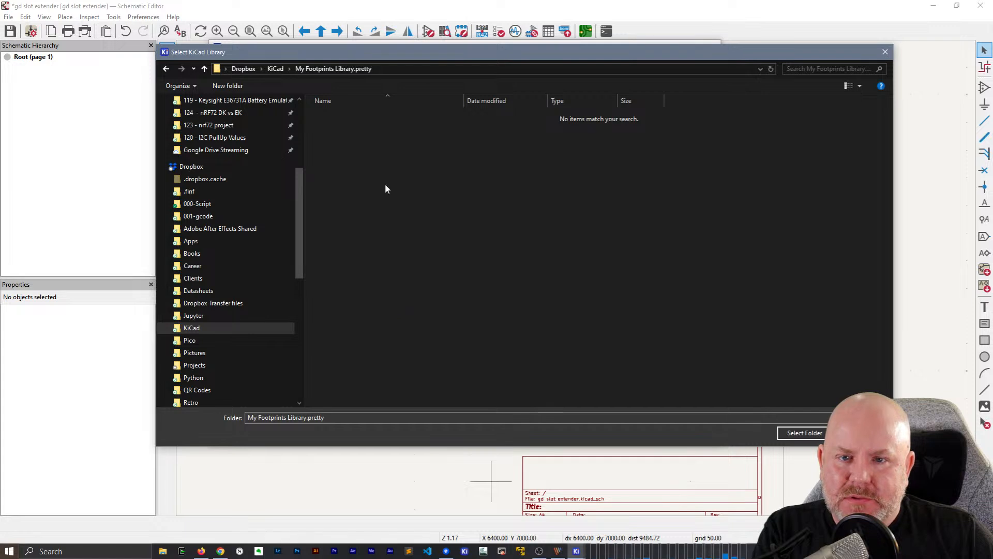
click(275, 69)
double_click(395, 290)
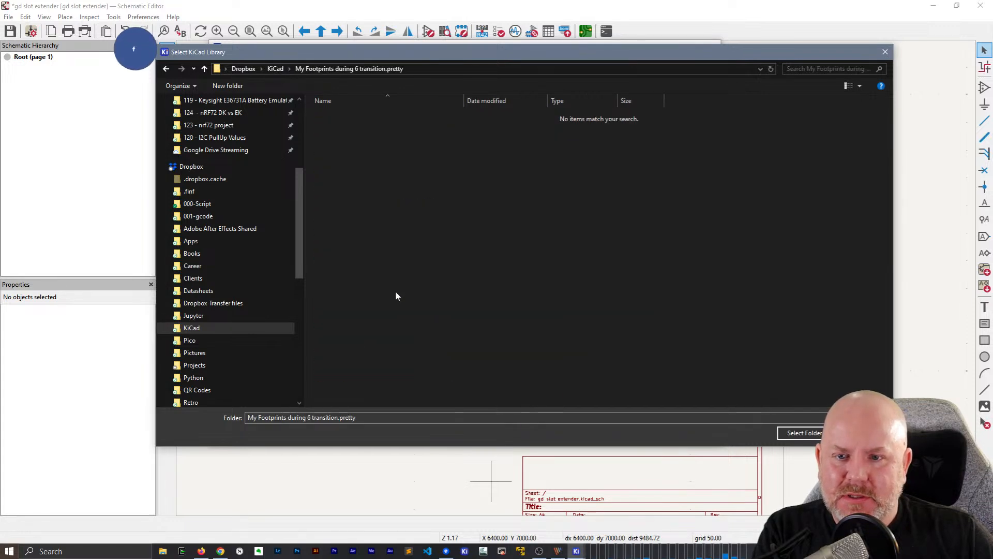
click(271, 70)
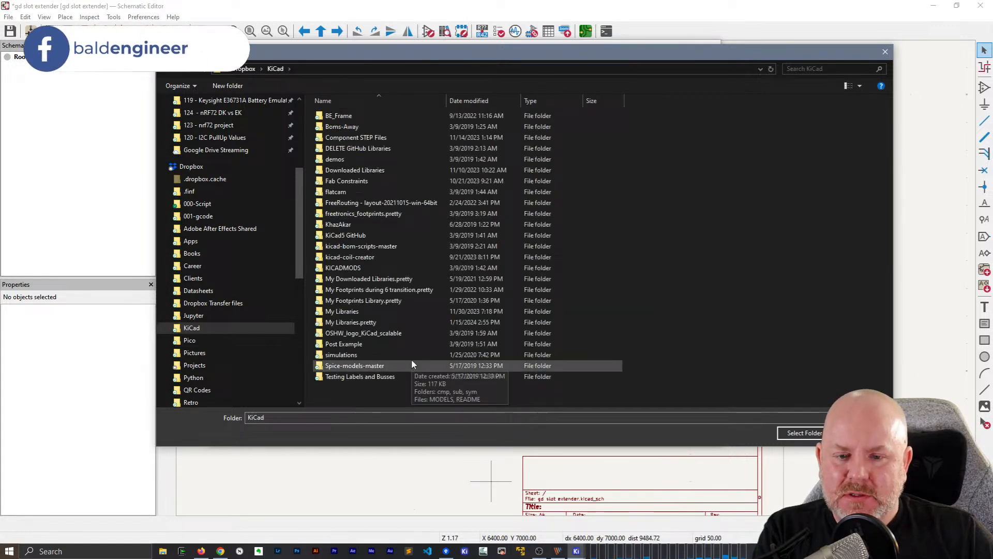
Add the My Libraries.pretty folder to the global footprint libraries, accept the list and return to the schematic
click(393, 323)
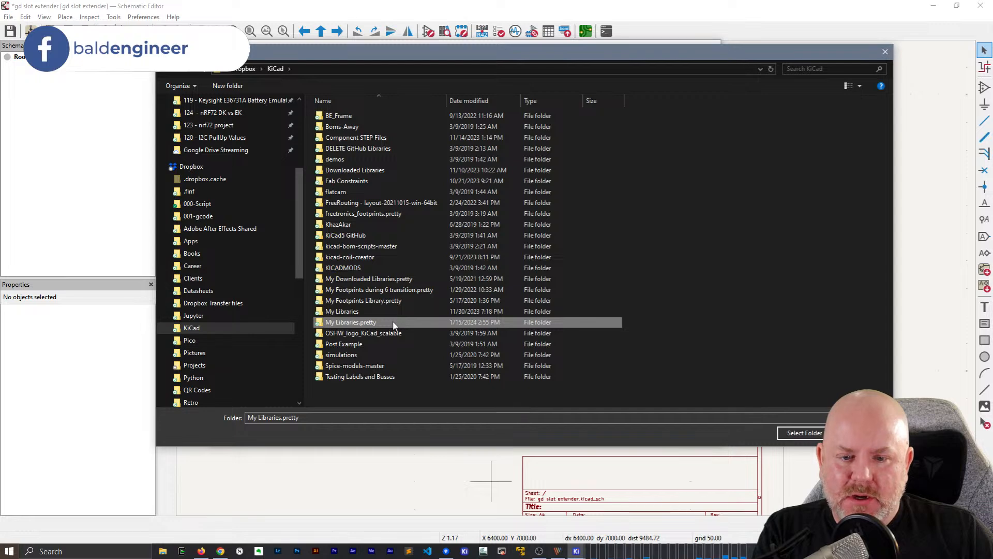
click(805, 435)
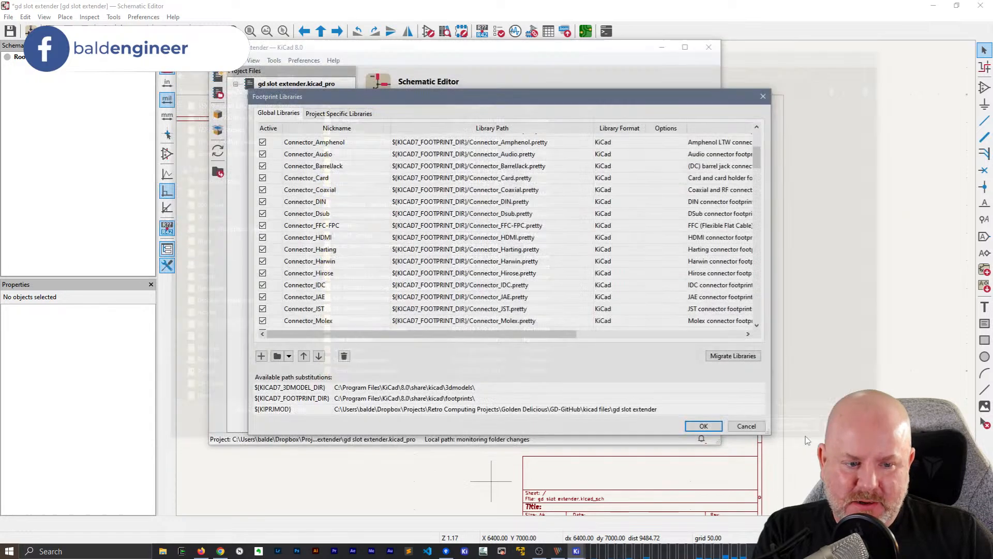
click(704, 426)
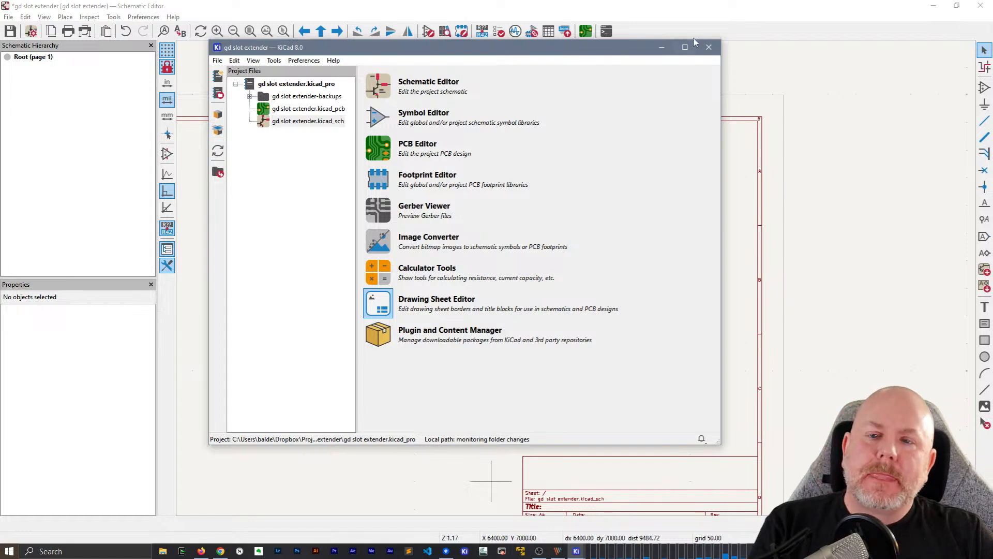
click(746, 56)
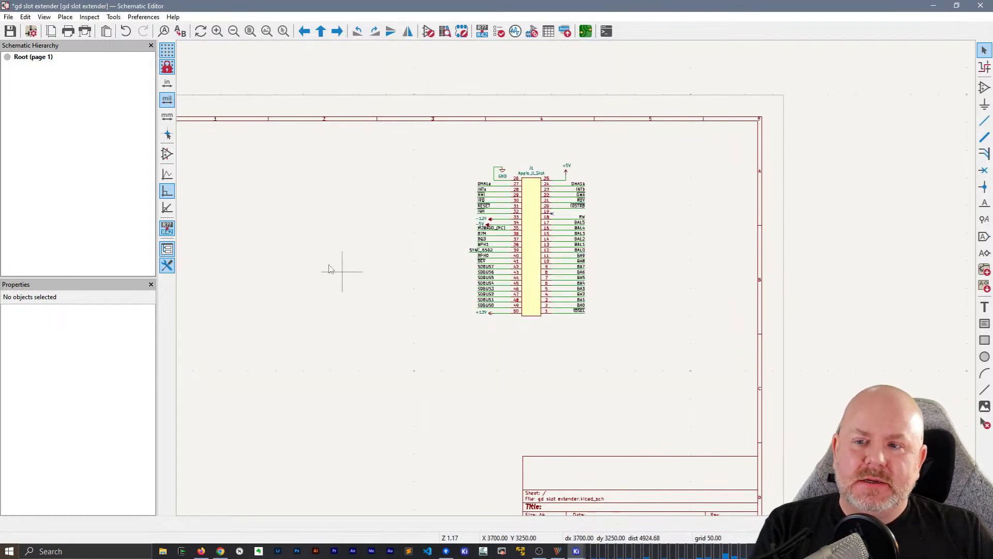
Start adding a symbol to the schematic, enlarge the Choose Symbol dialog and filter the symbols by lm7805
middle_drag(343, 228, 480, 220)
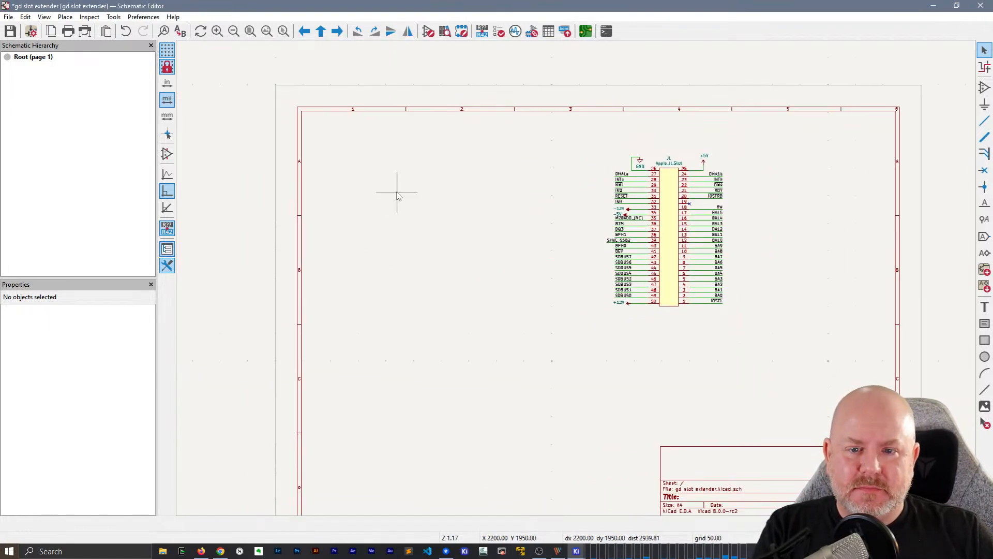
middle_drag(365, 197, 359, 187)
key(a)
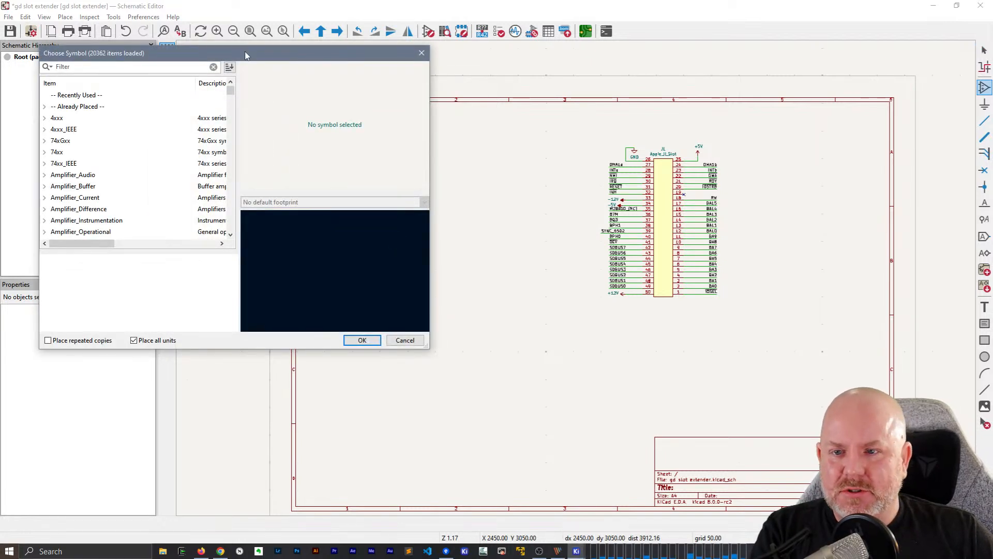
drag(723, 335, 949, 474)
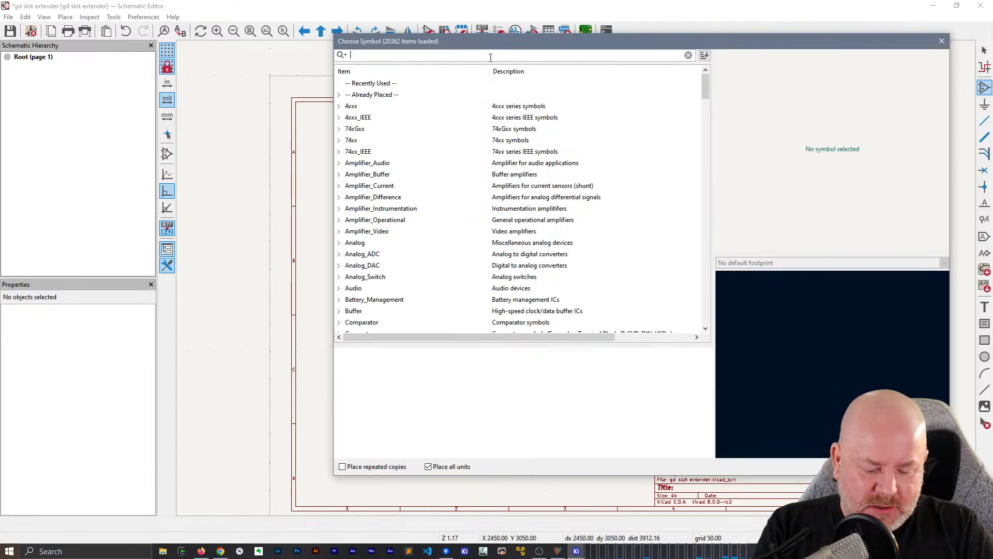
text(7805)
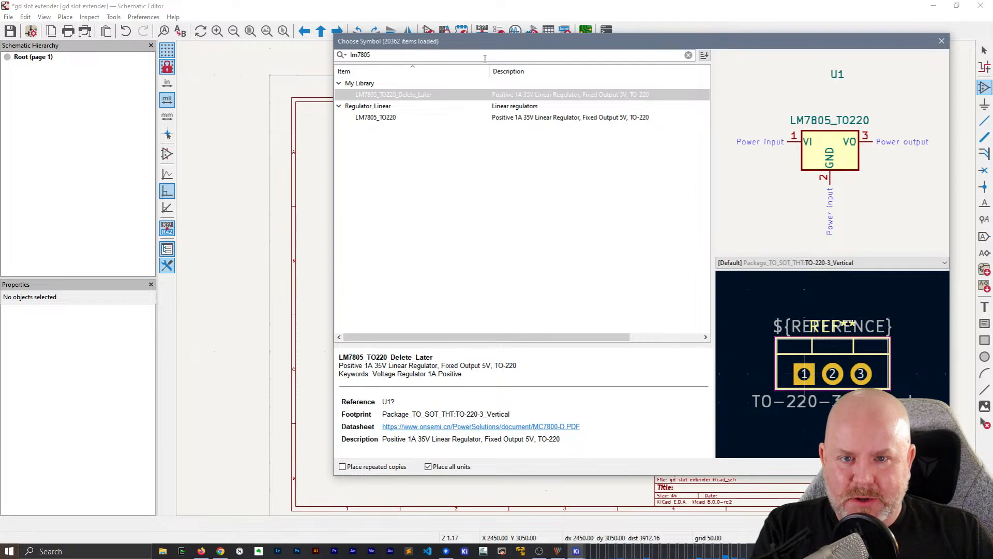
Replace the symbol filter with 42069, then clear it to list all libraries again
key(BackSpace)
key(BackSpace)
key(BackSpace)
key(BackSpace)
key(BackSpace)
key(BackSpace)
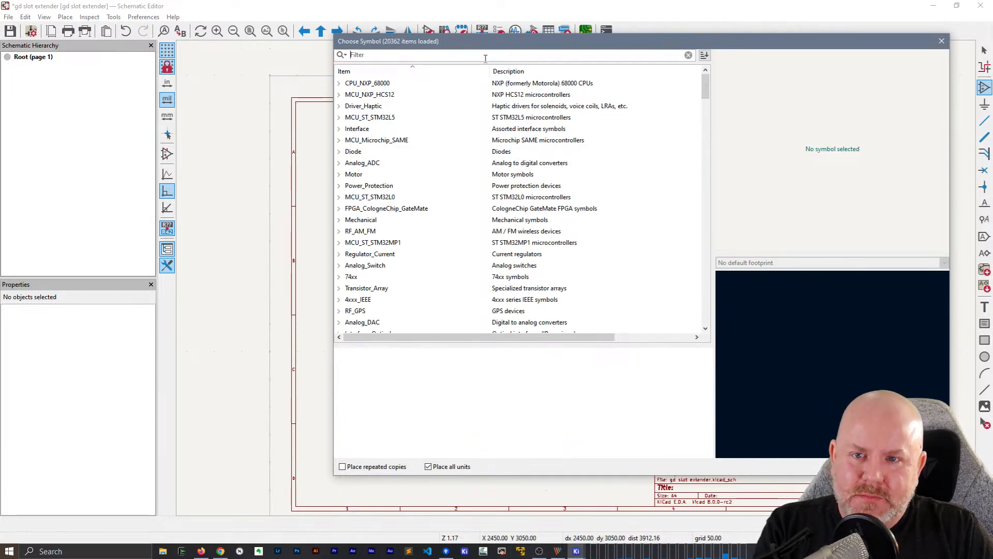
text(42069)
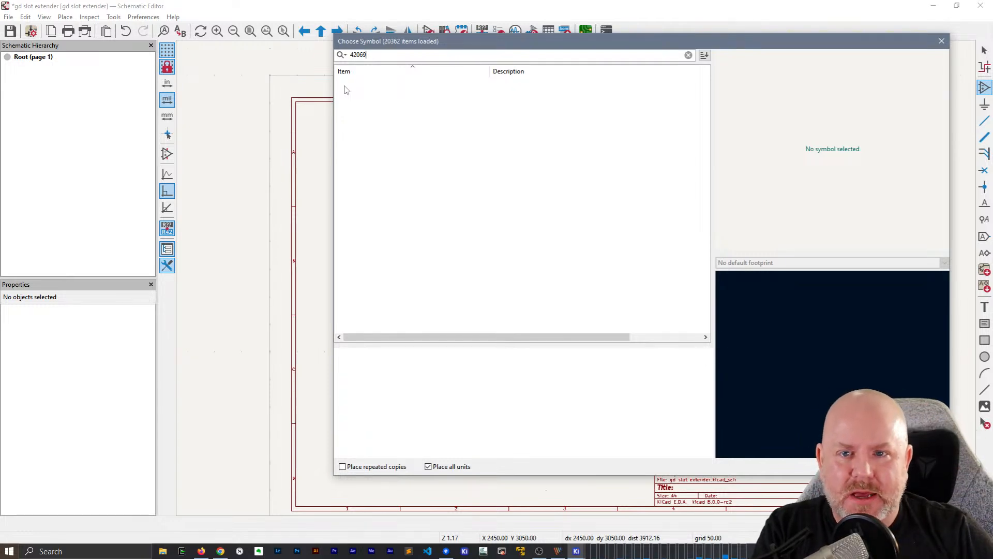
key(BackSpace)
key(BackSpace)
key(BackSpace)
key(BackSpace)
key(BackSpace)
Sort the symbol libraries alphabetically by item name and expand My Library
scroll(478, 279, down, 8)
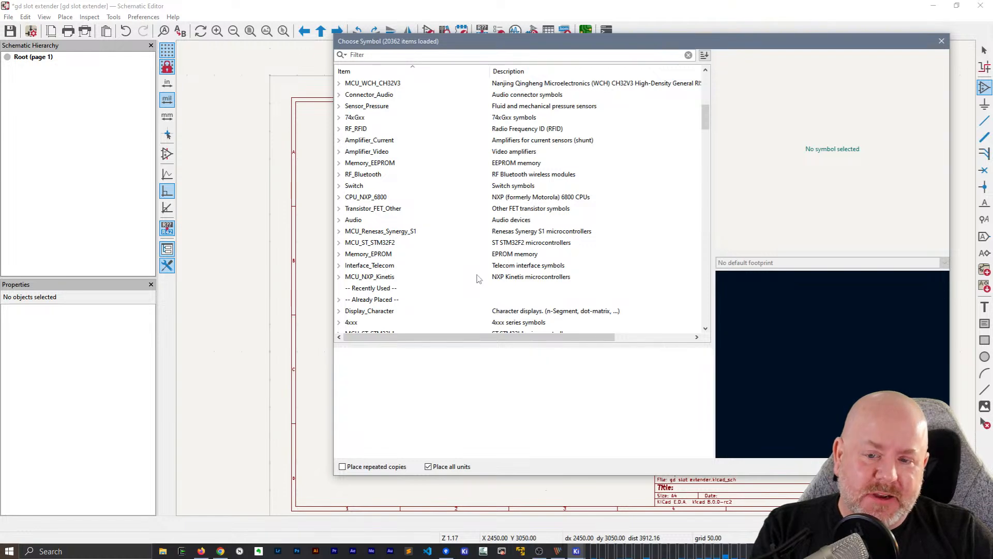
scroll(394, 78, up, 8)
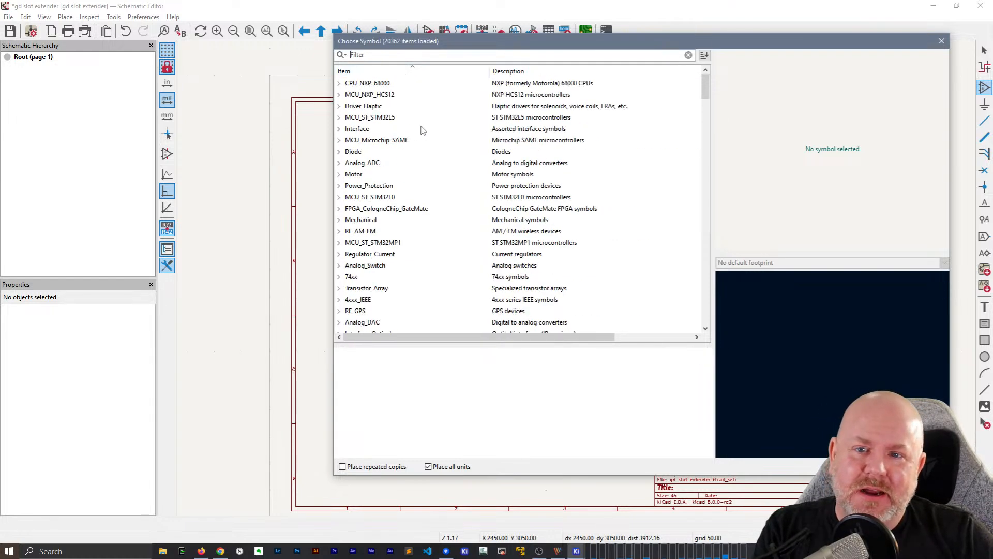
click(392, 72)
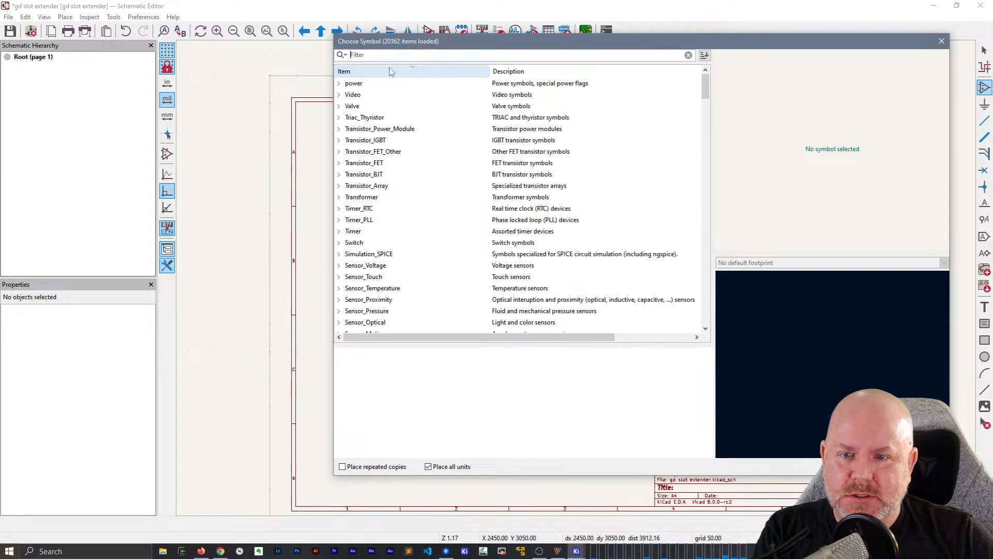
click(391, 72)
scroll(405, 275, down, 20)
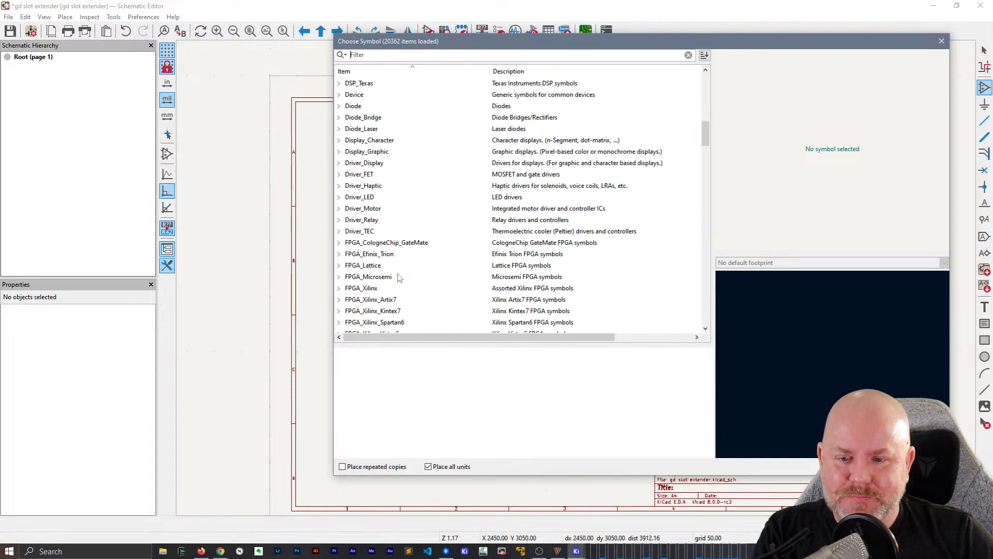
scroll(405, 276, down, 10)
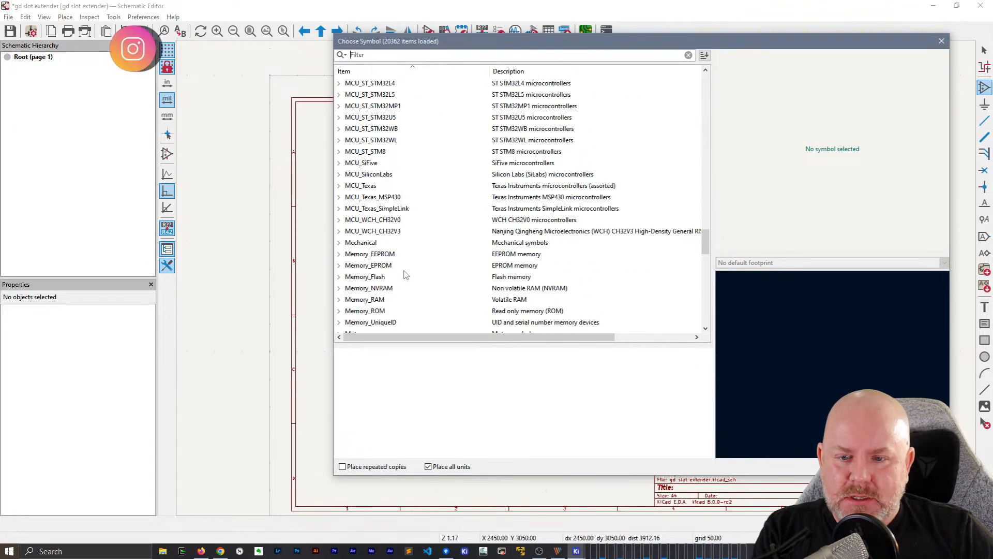
scroll(408, 273, up, 7)
scroll(408, 273, down, 15)
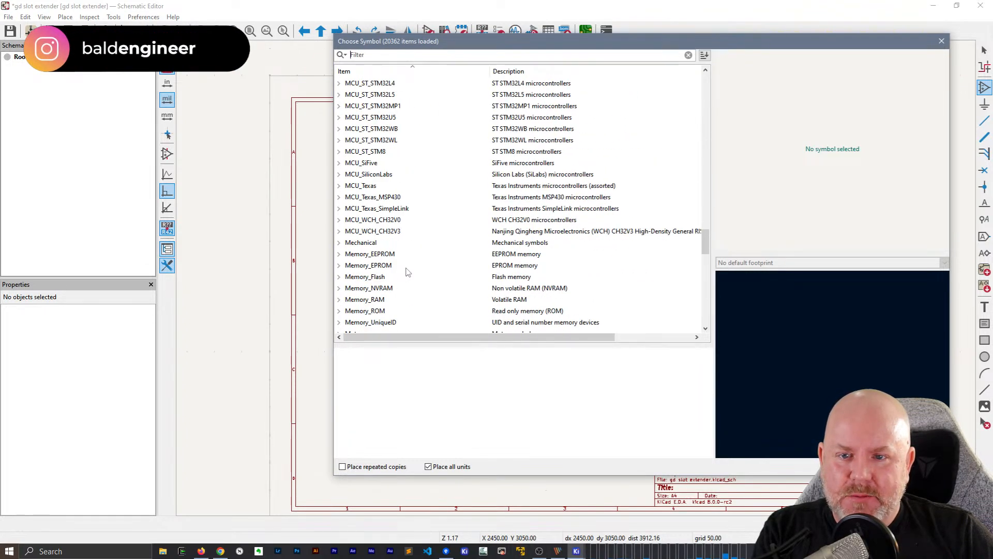
click(340, 140)
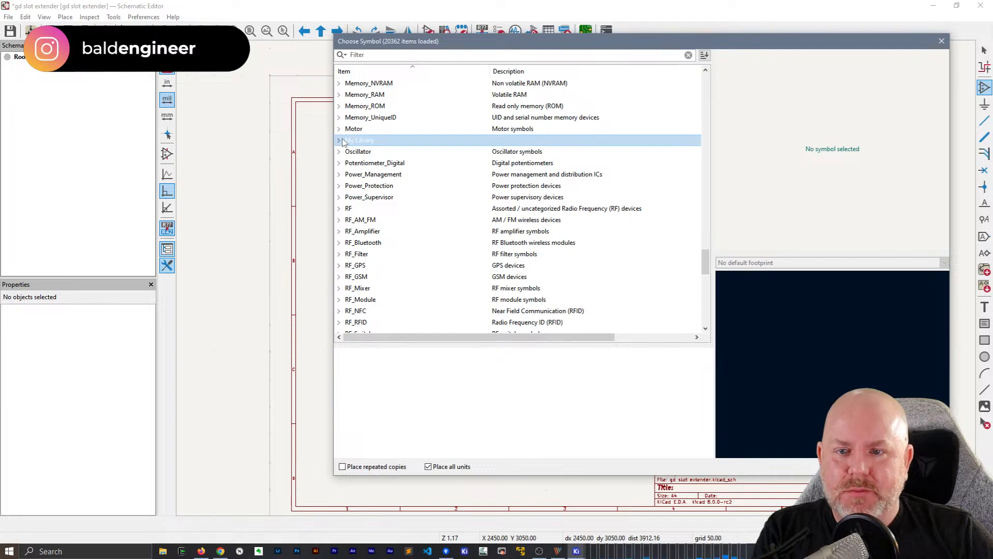
Place the Apple_II_Slot symbol from My Library in the empty sheet area to the lower left of J1
scroll(395, 242, down, 4)
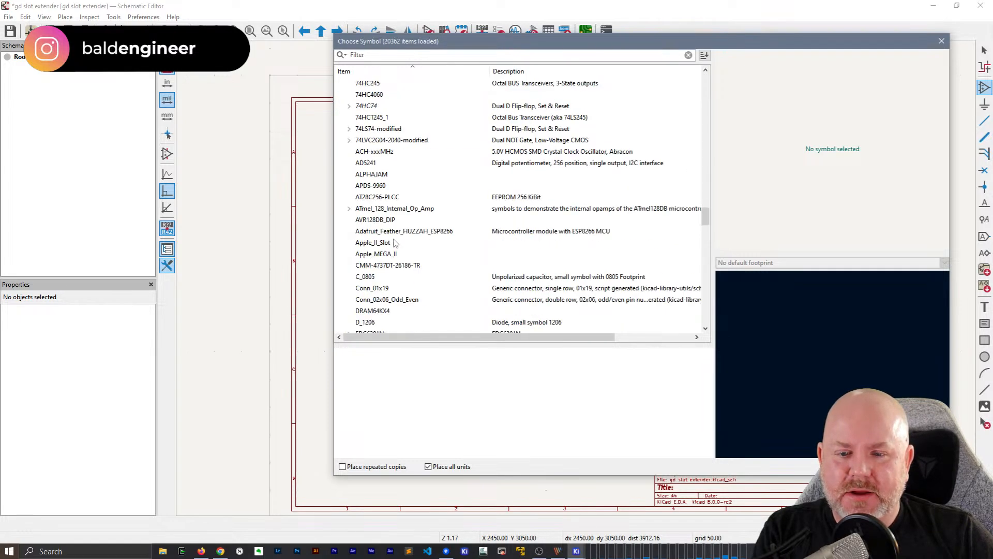
click(380, 242)
drag(573, 45, 461, 37)
click(270, 248)
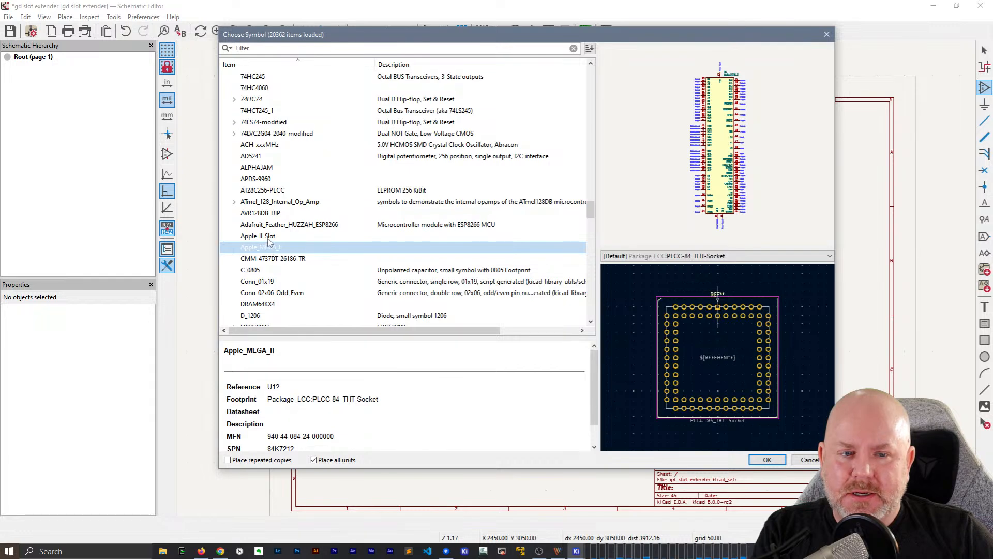
click(268, 237)
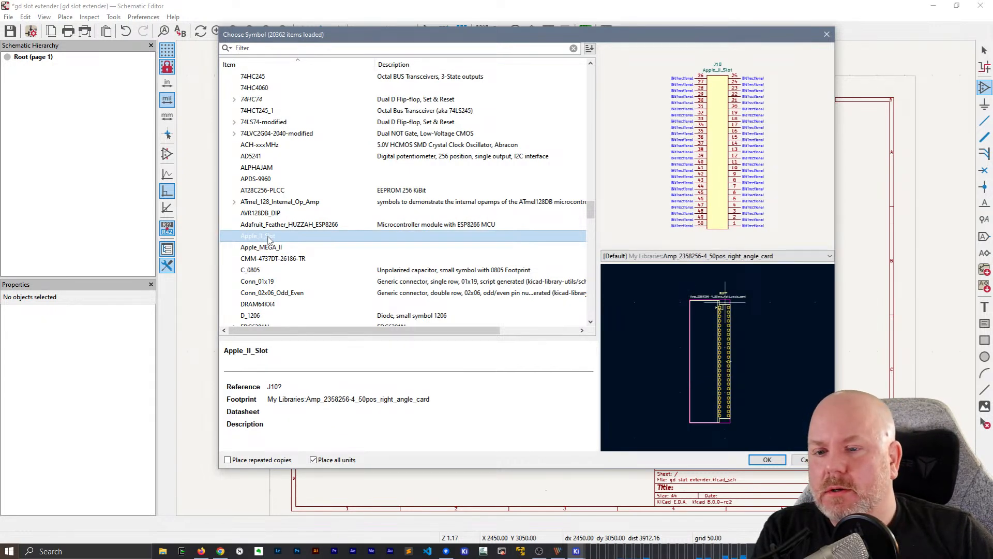
double_click(269, 238)
click(512, 347)
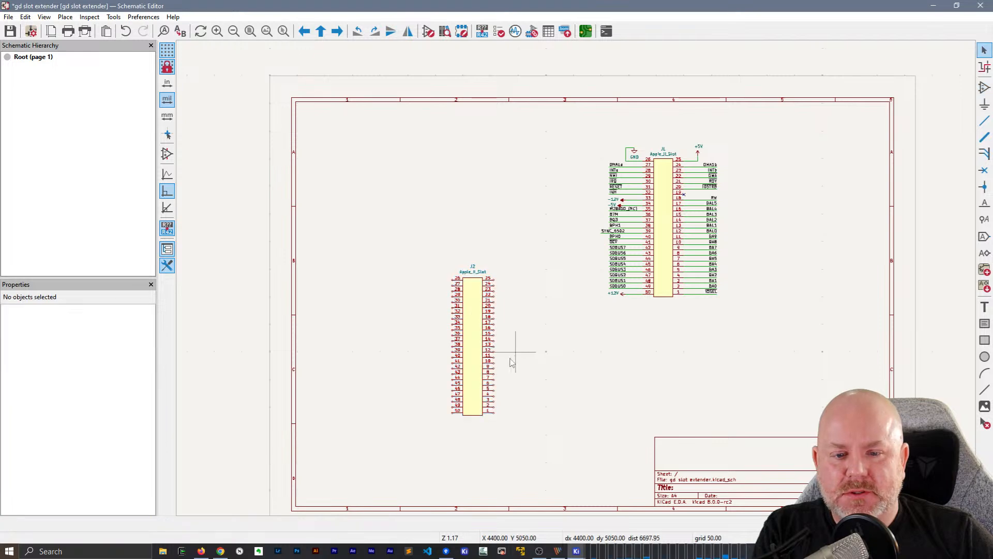
Check J2's symbol properties without changing them, and close the Schematic Hierarchy pane to make room for the Properties pane
double_click(472, 361)
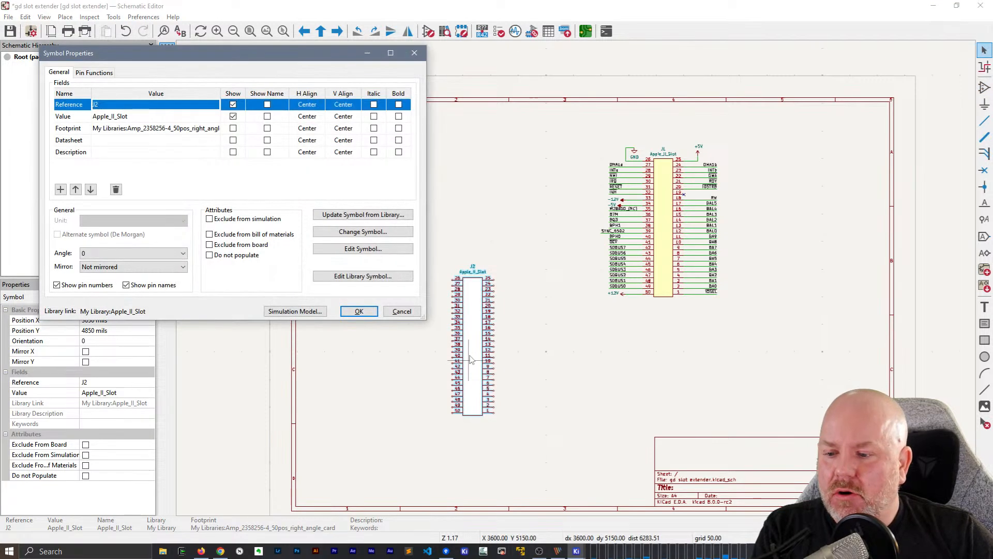
click(402, 311)
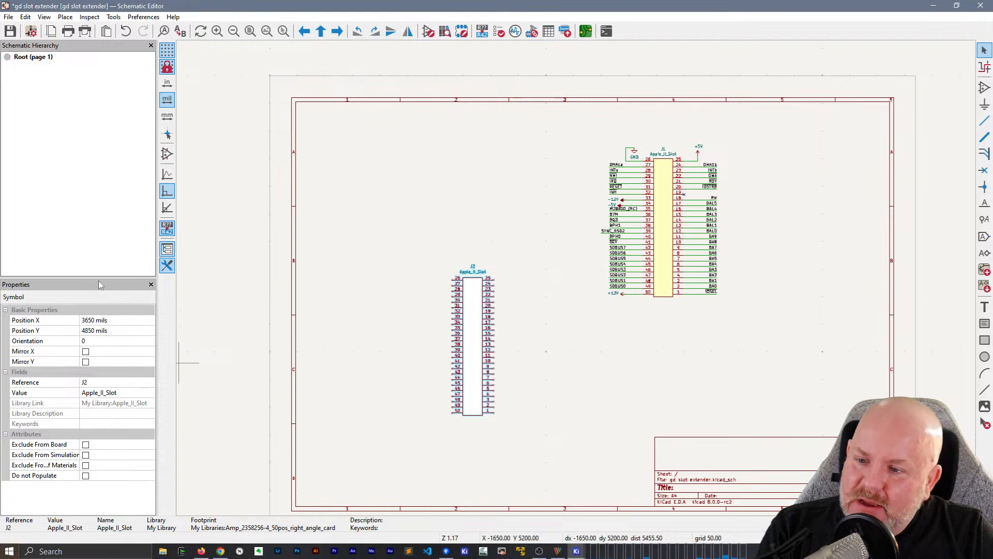
drag(100, 279, 114, 86)
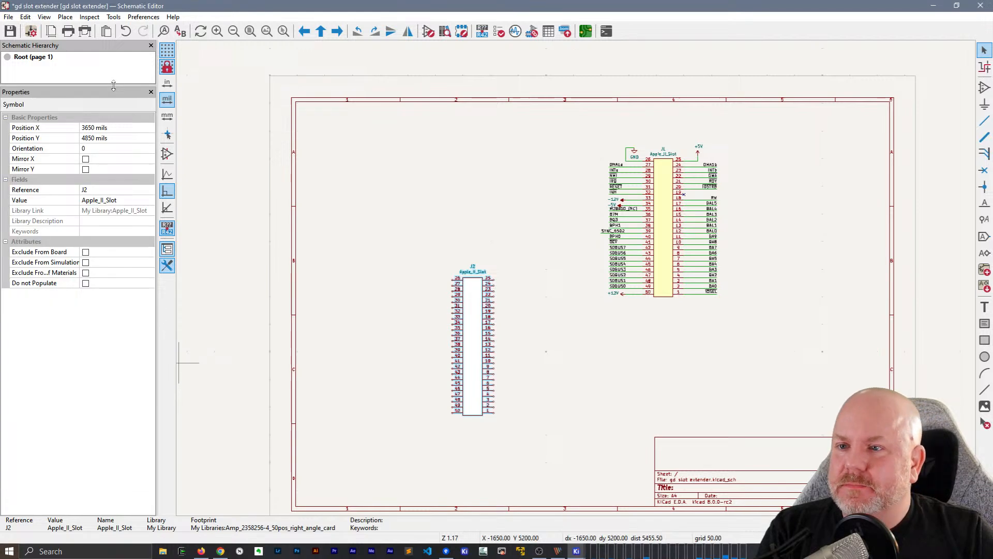
click(151, 45)
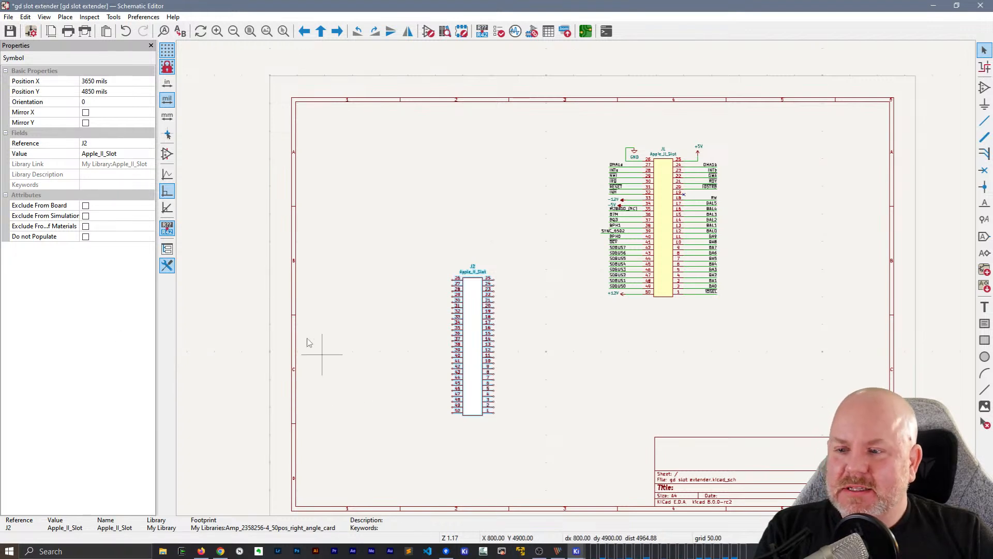
Open J2's symbol properties and browse for its footprint, enlarging the Footprint Chooser
click(313, 323)
click(477, 332)
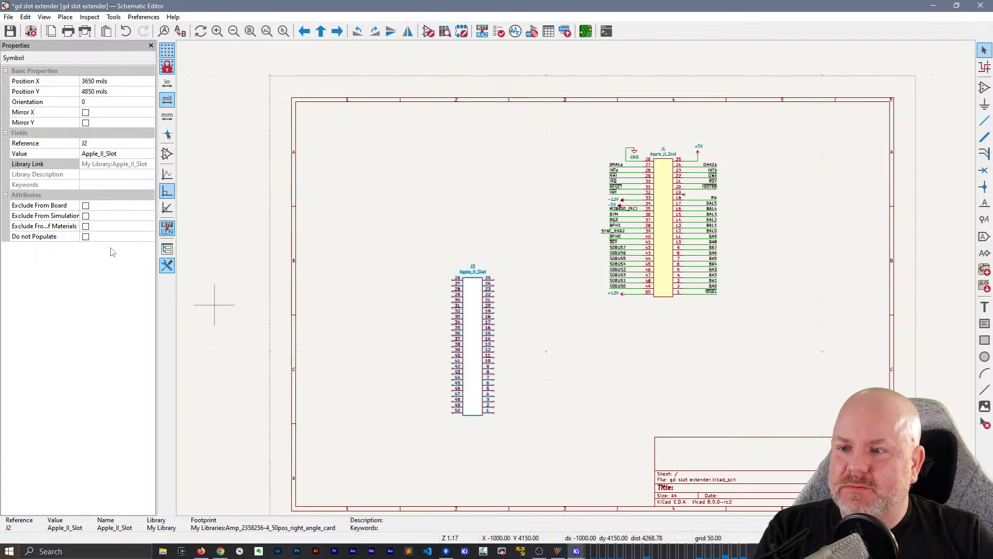
click(216, 287)
double_click(478, 310)
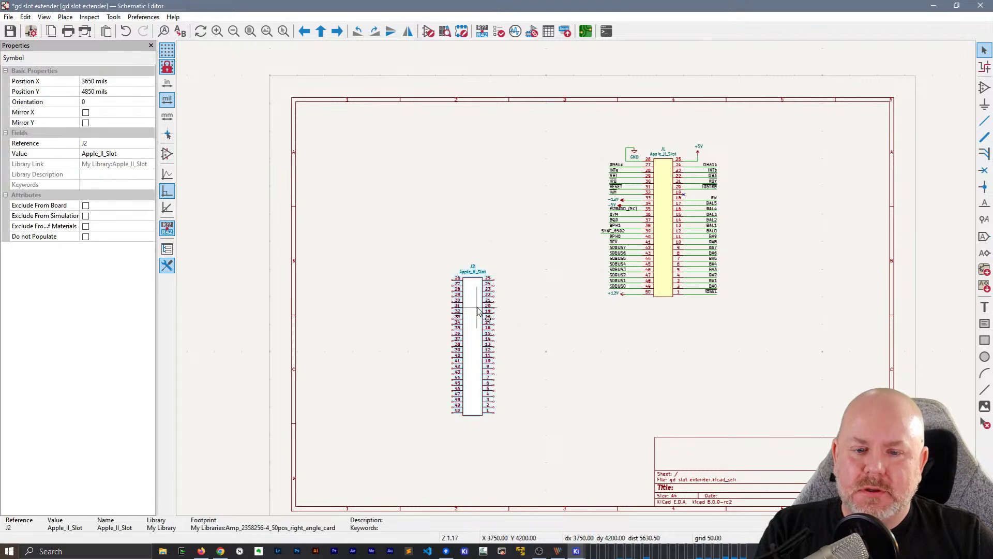
drag(288, 54, 410, 50)
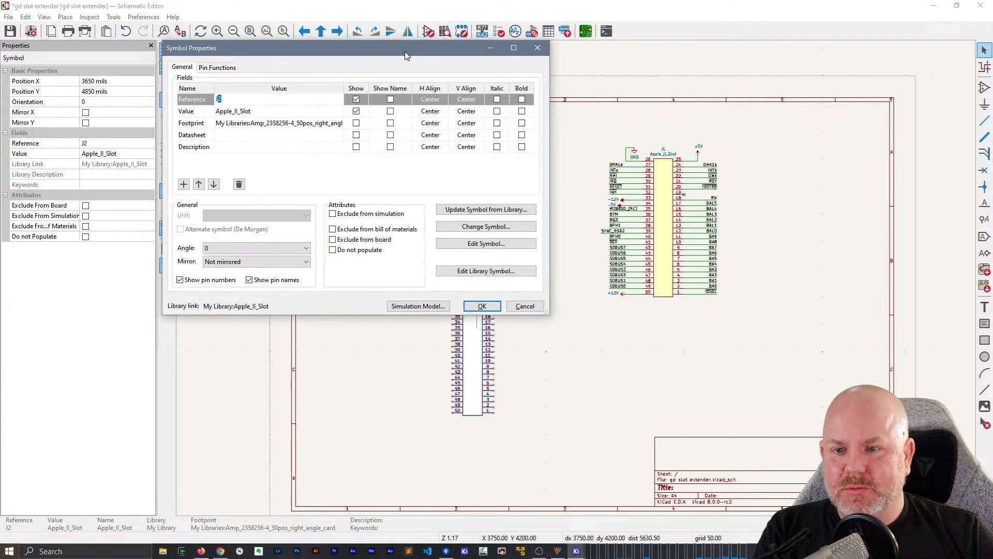
click(316, 129)
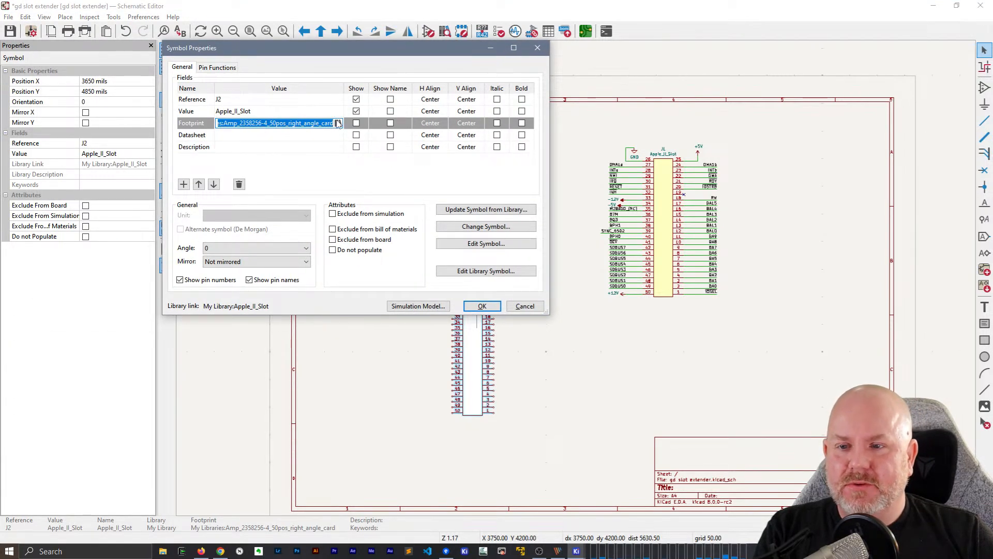
click(338, 123)
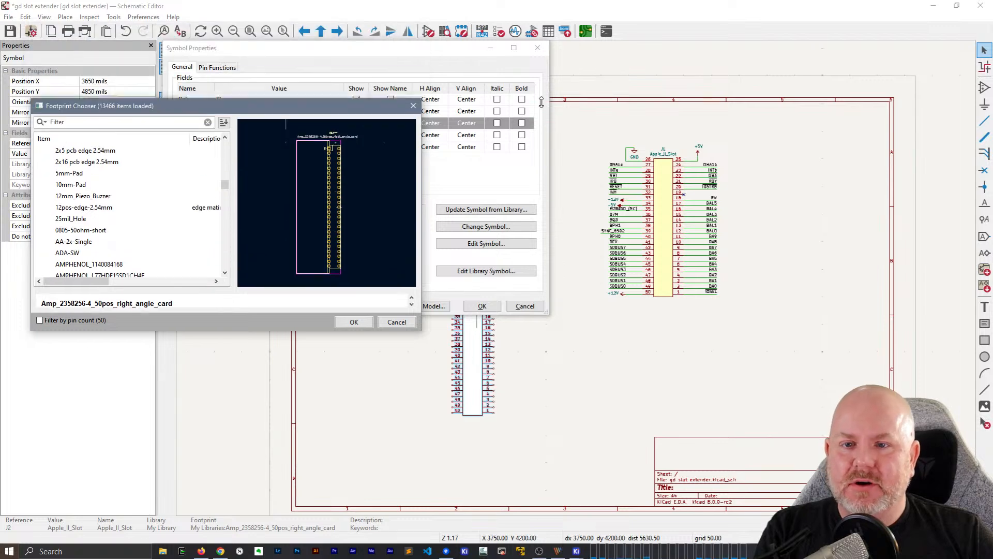
drag(314, 112, 773, 78)
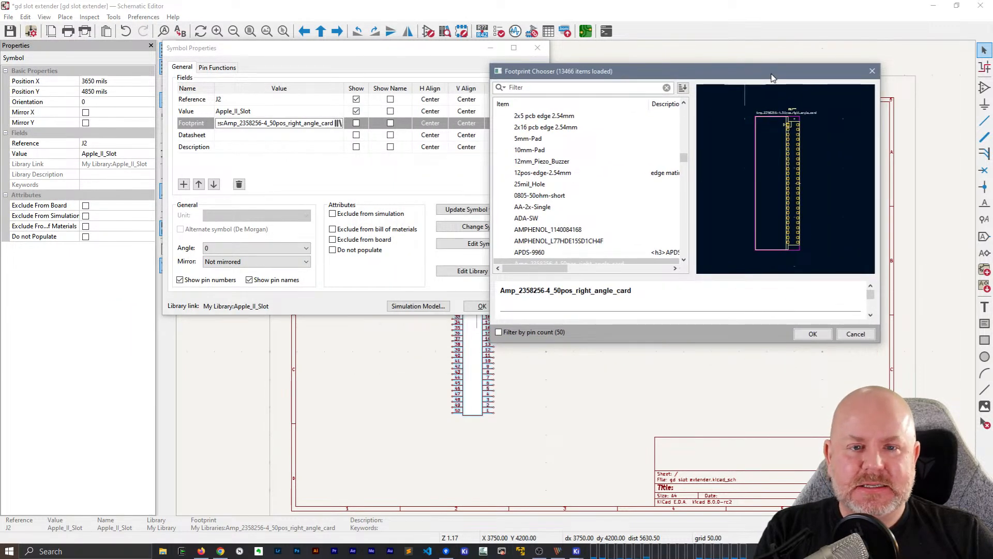
drag(669, 343, 692, 475)
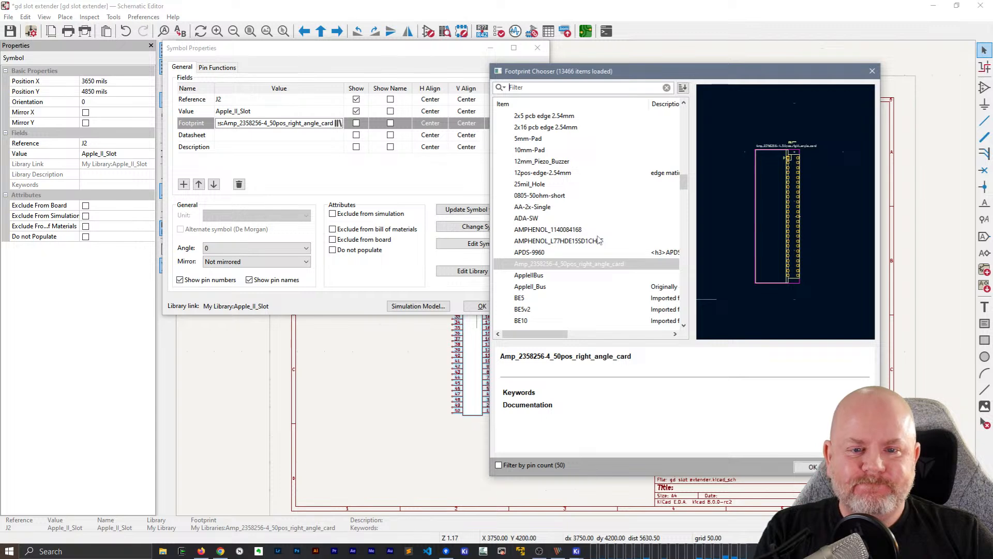
Filter the footprints by apple, assign AppleIIBus from My Libraries to J2 and accept the symbol properties
text(ap)
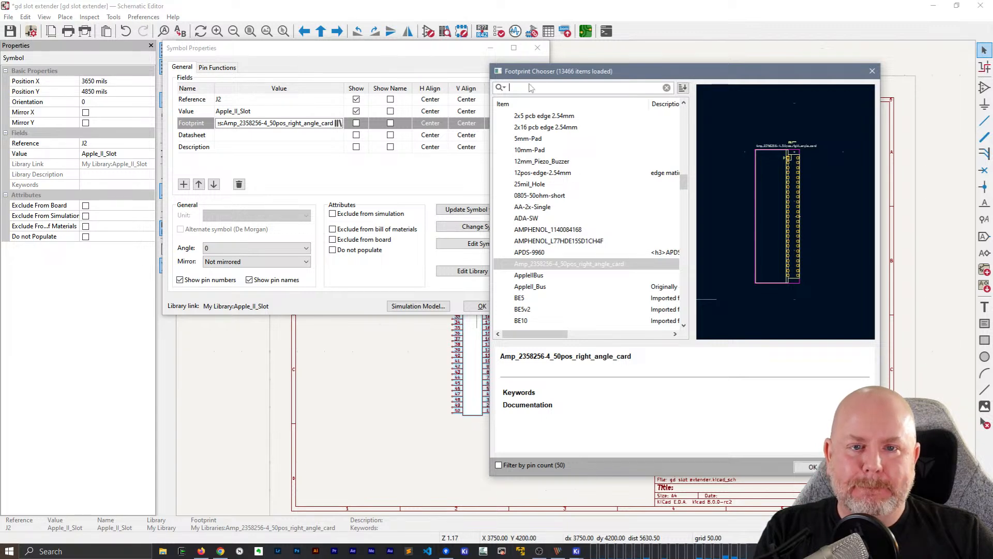
text(ple)
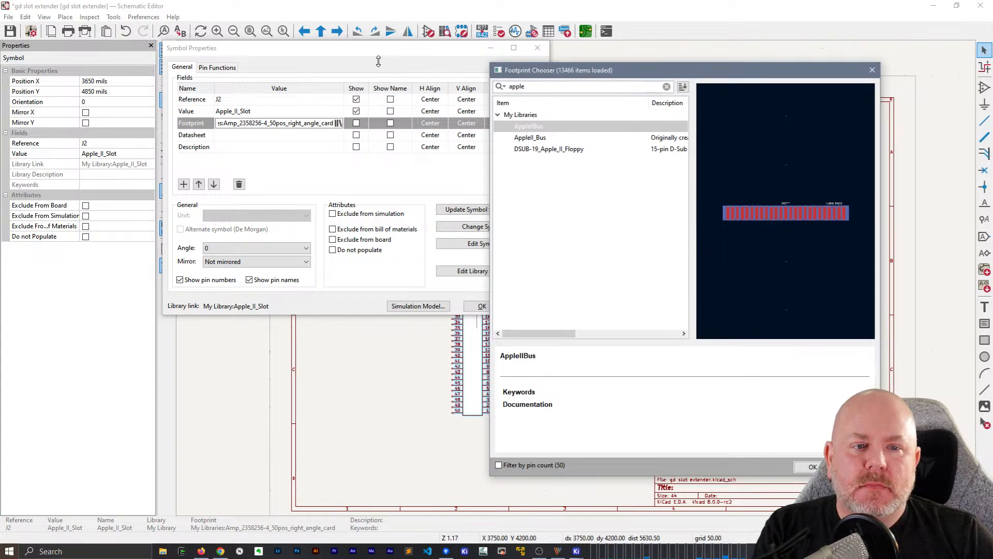
drag(659, 74, 452, 73)
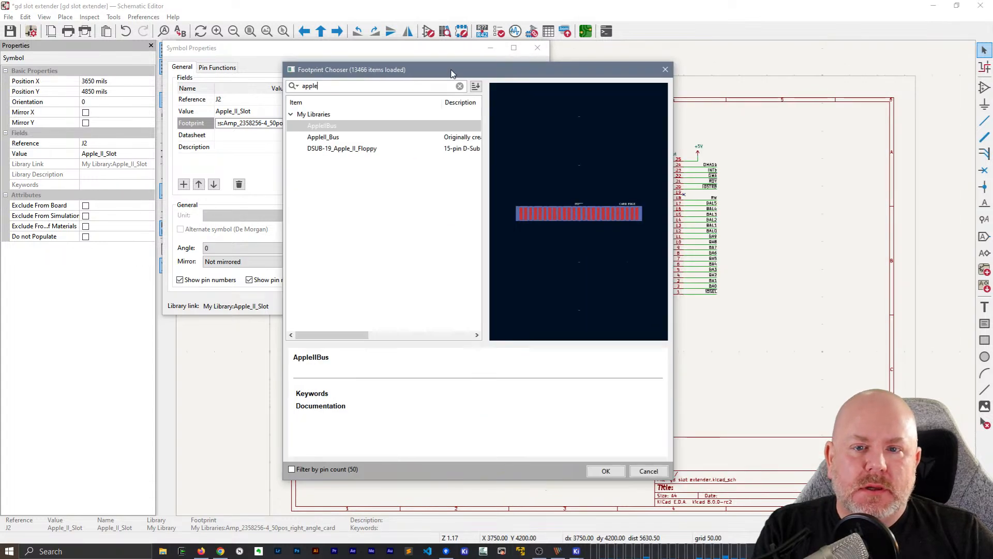
double_click(322, 127)
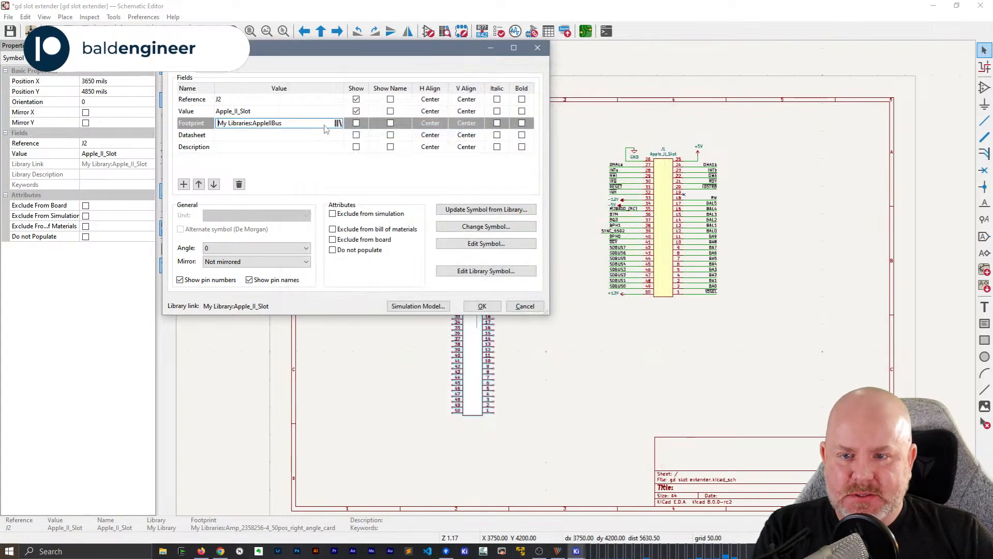
click(480, 306)
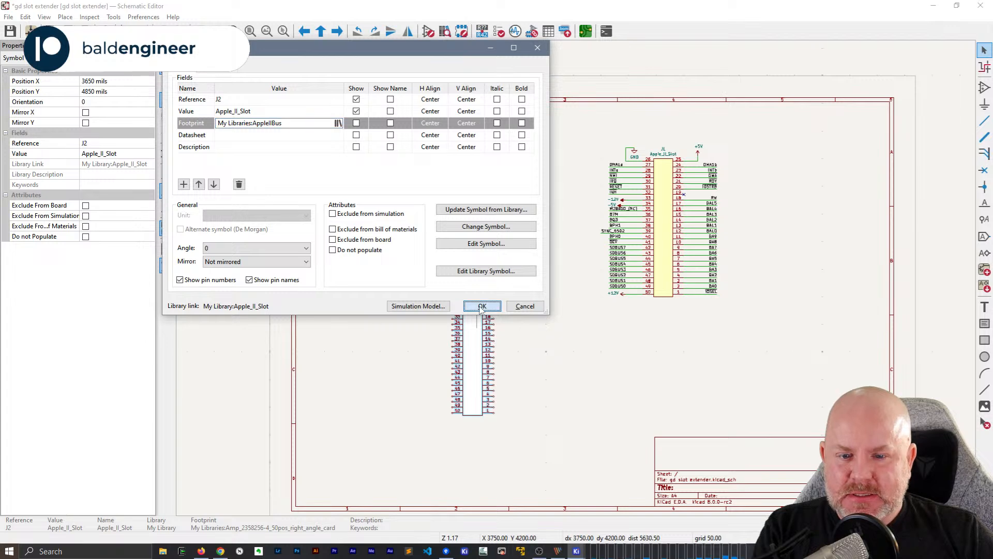
Try to replace the Apple_II_Slot value text of J2 through its field properties
scroll(480, 309, up, 3)
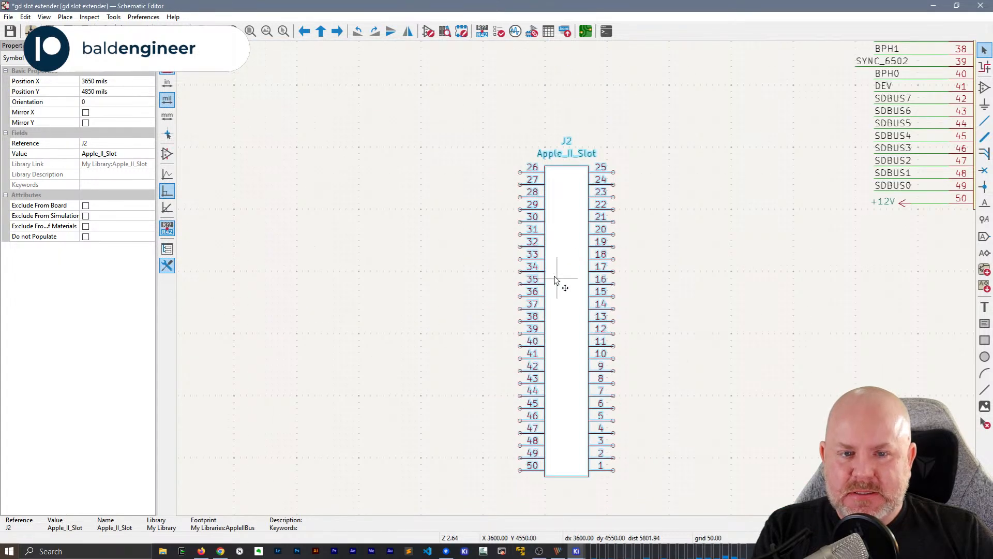
key(Escape)
click(578, 155)
scroll(578, 158, down, 1)
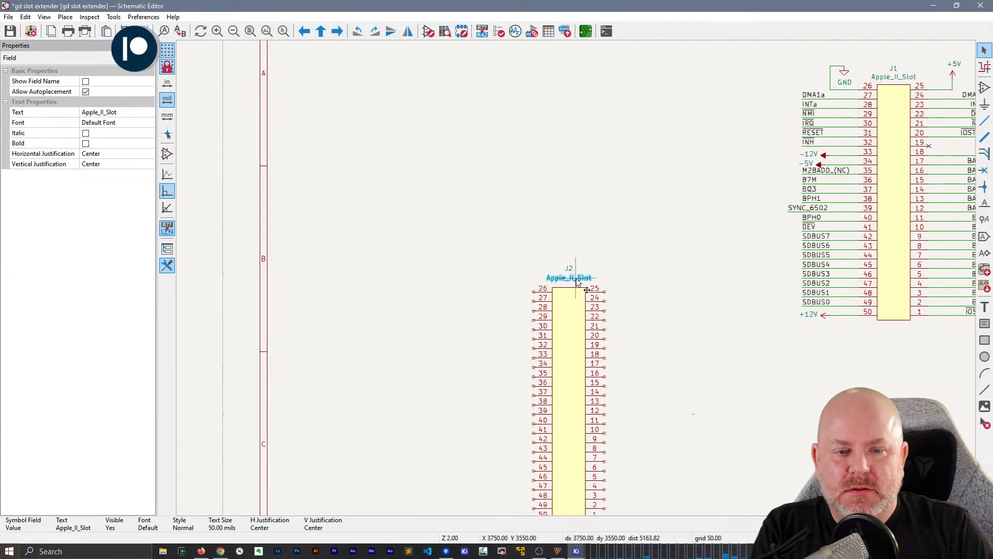
click(128, 112)
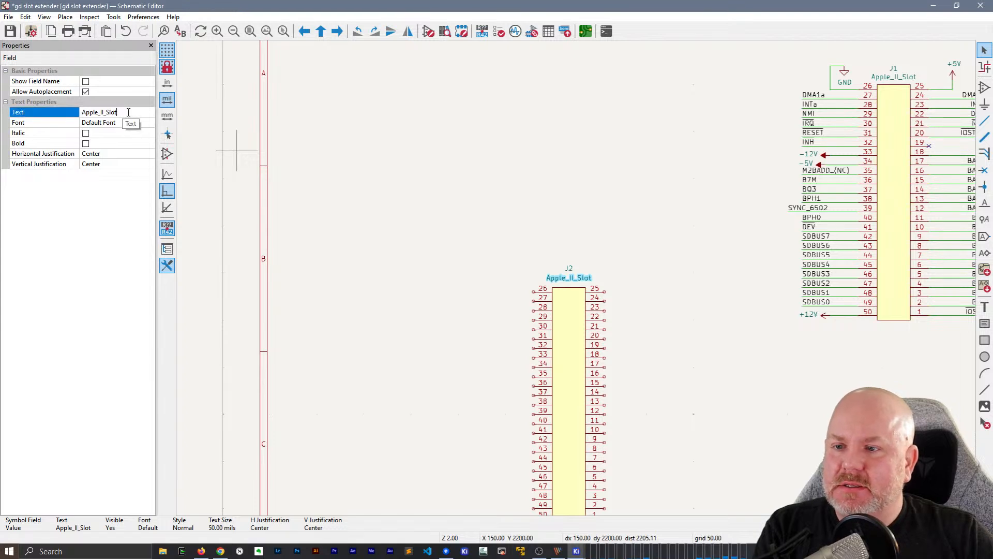
double_click(100, 112)
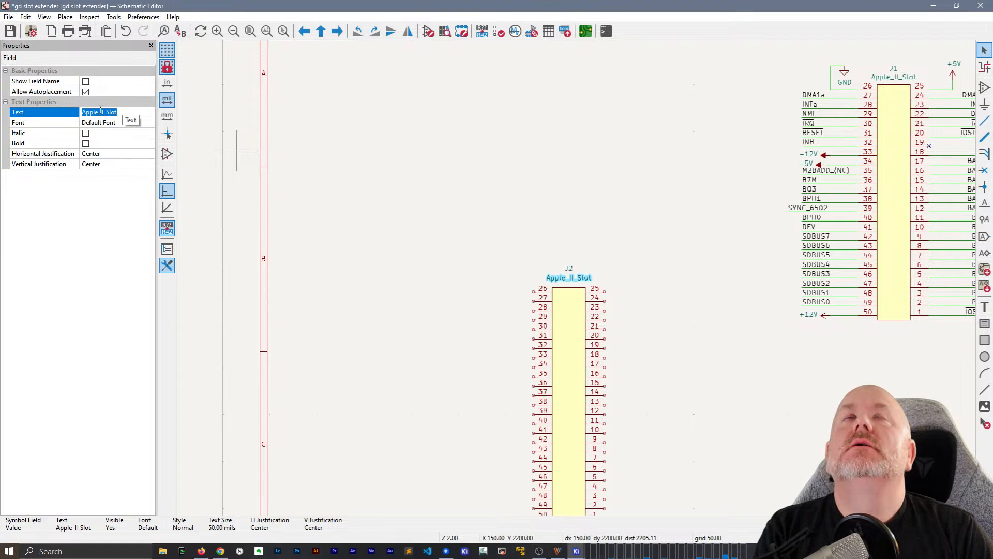
text(C)
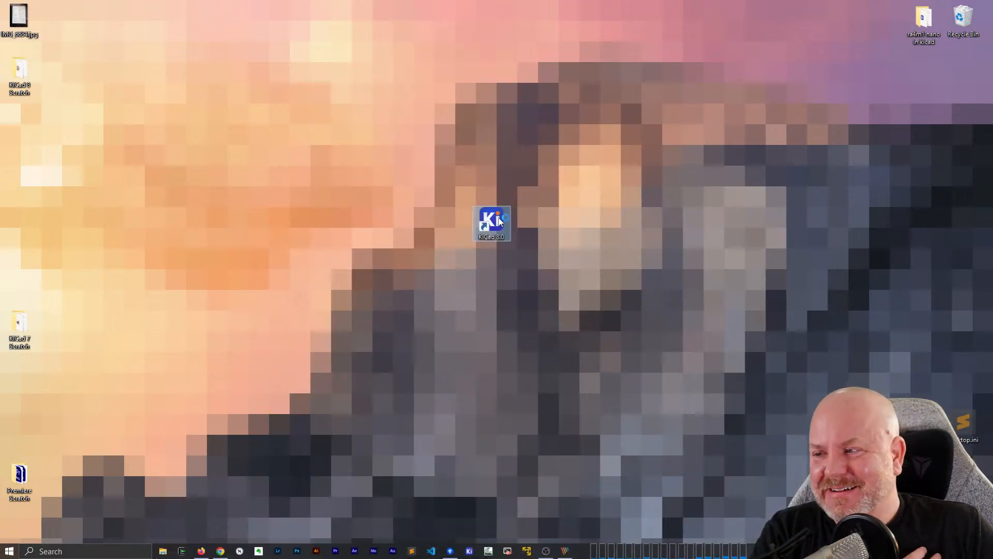
Launch KiCad 8.0 again and start opening an existing project, browsing to the kicad files folder
double_click(499, 220)
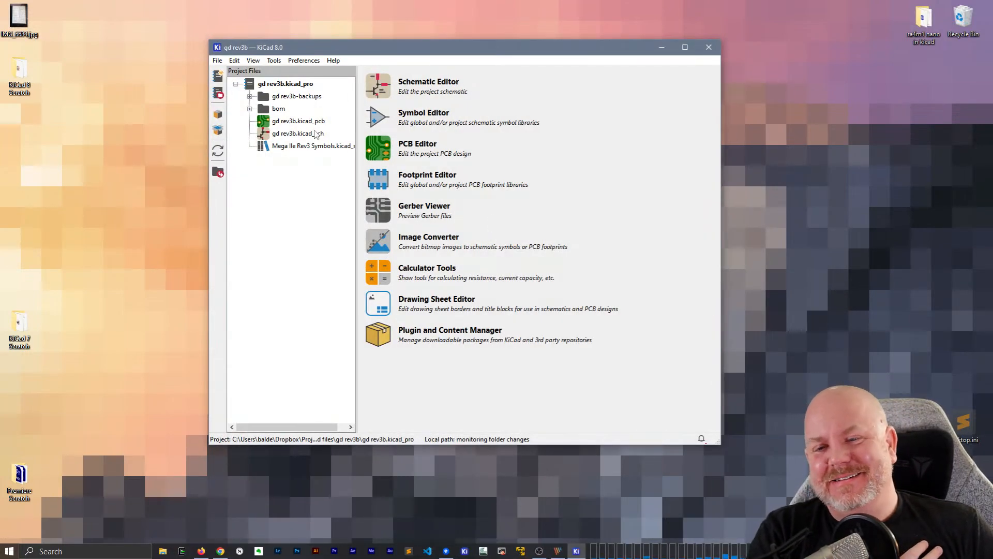
click(217, 60)
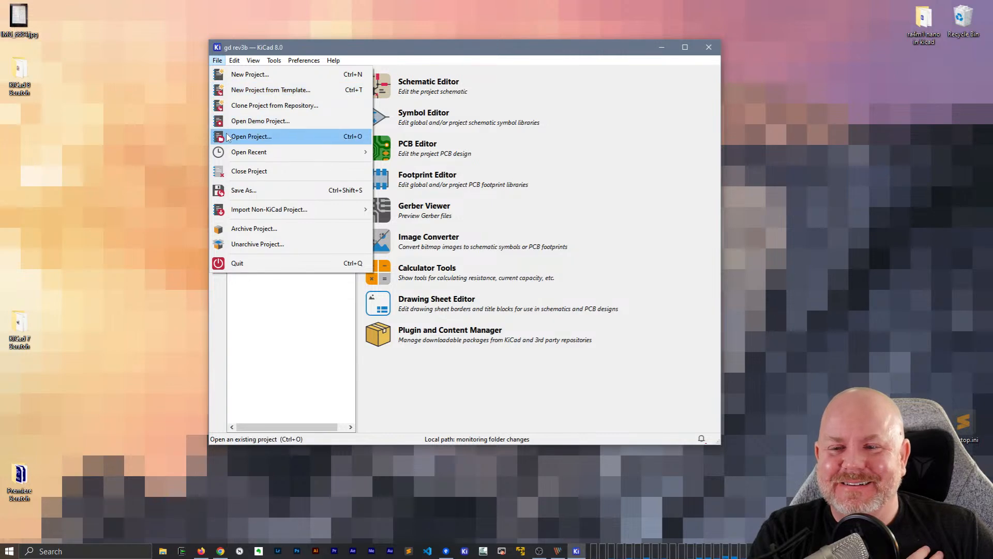
click(251, 136)
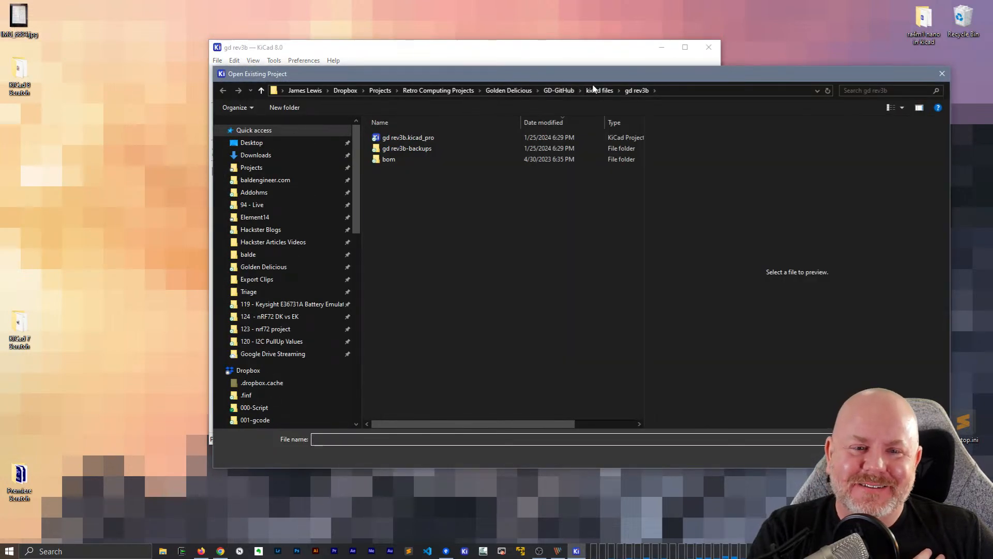
click(595, 90)
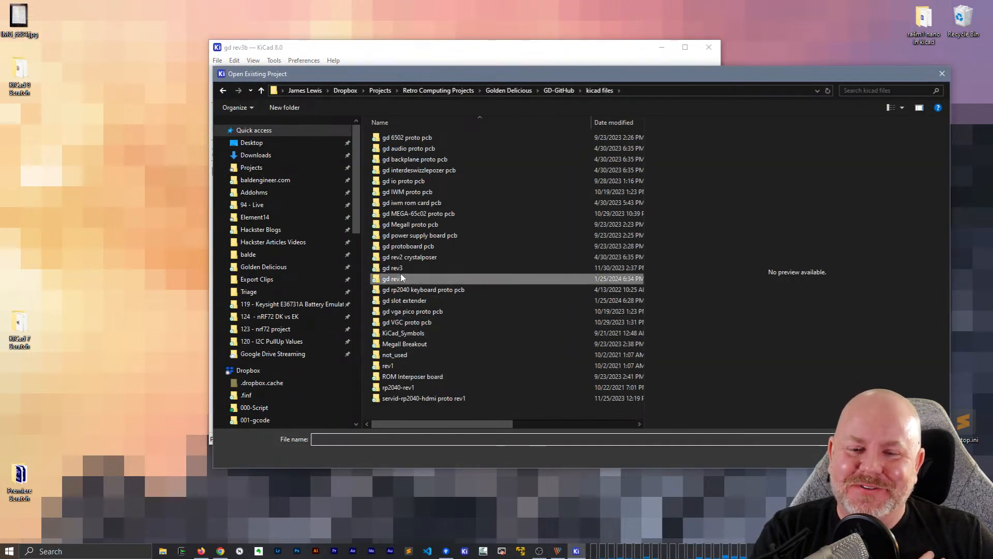
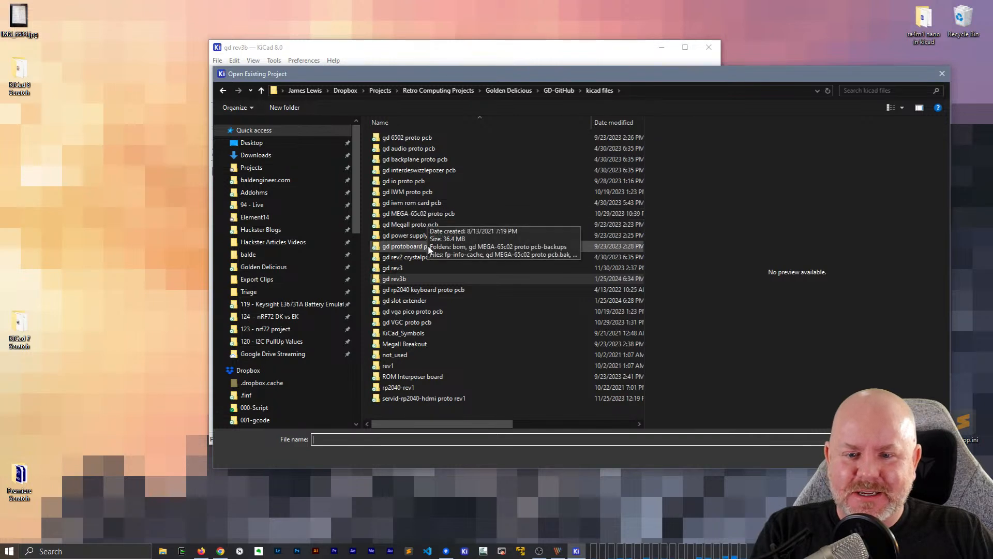
Open the gd slot extender.kicad_pro project from the gd slot extender folder and open its schematic
double_click(407, 300)
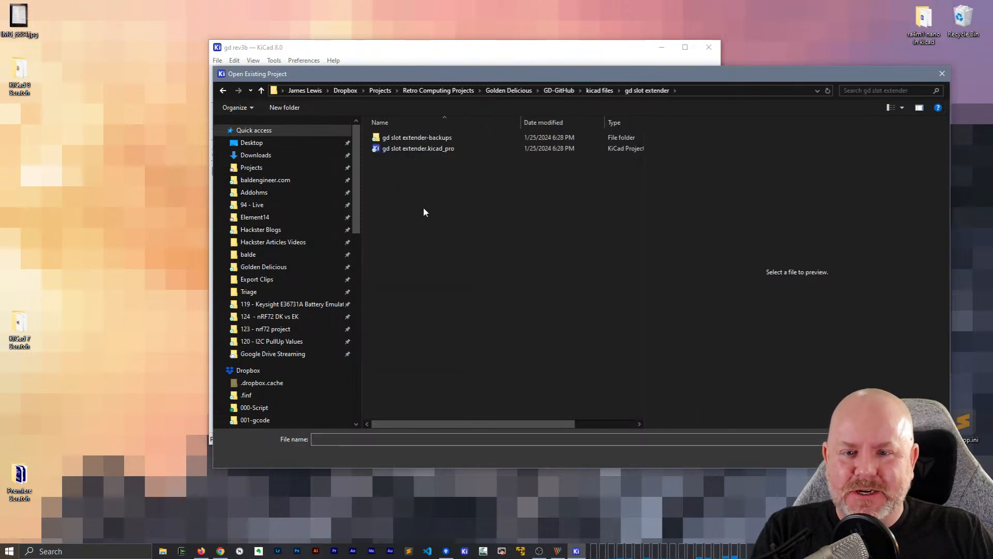
double_click(417, 149)
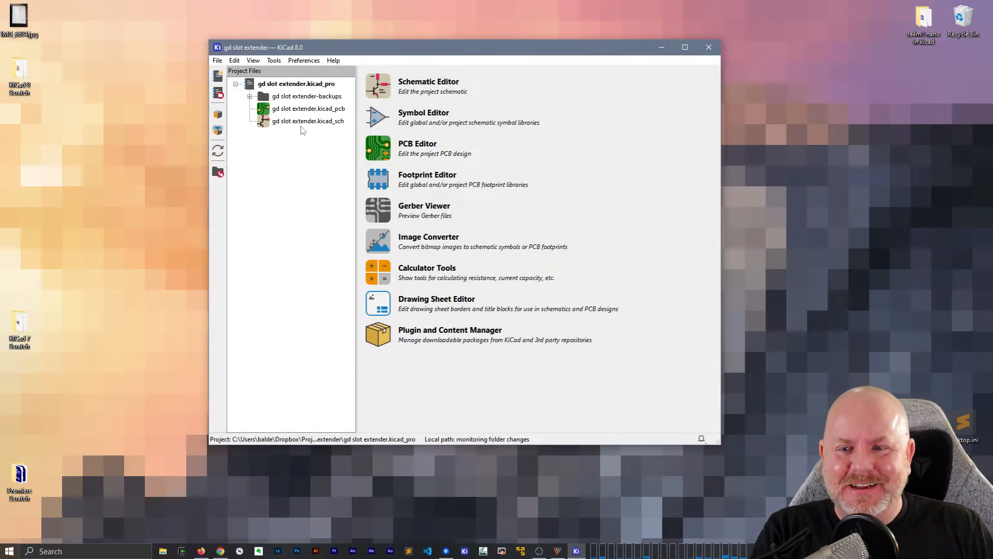
double_click(303, 124)
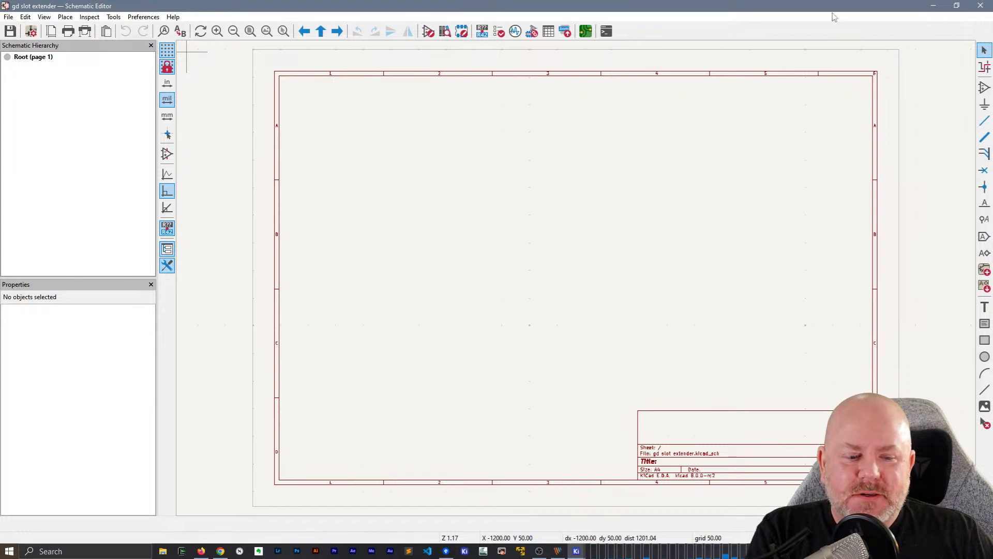
Close the schematic and check the library path of My Library in the global symbol libraries without changing it
click(980, 6)
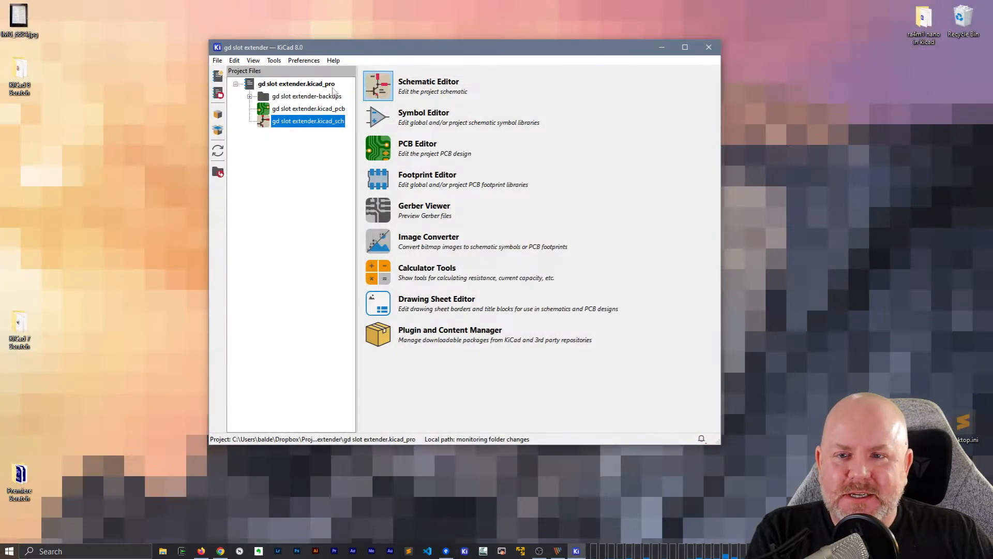
click(304, 60)
click(311, 90)
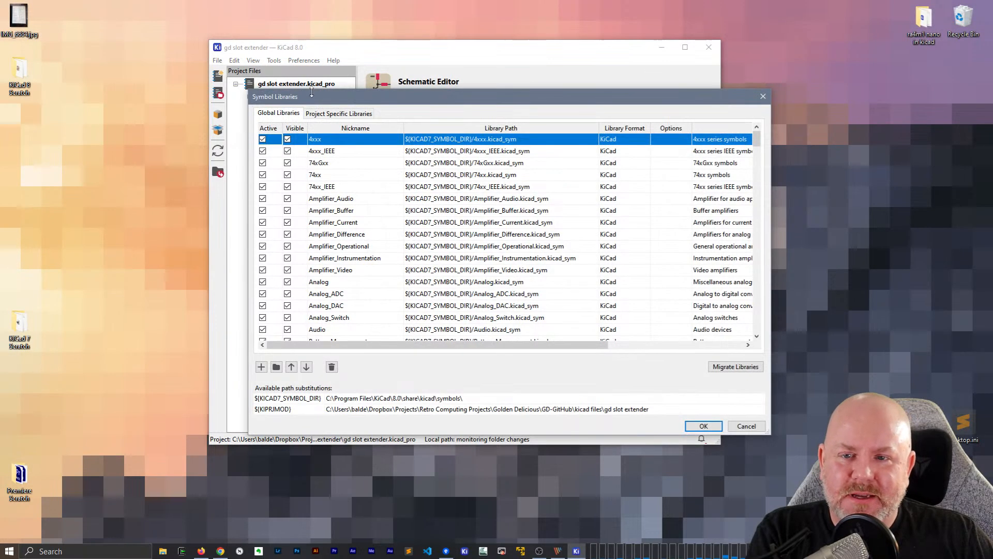
drag(757, 145, 757, 323)
click(558, 324)
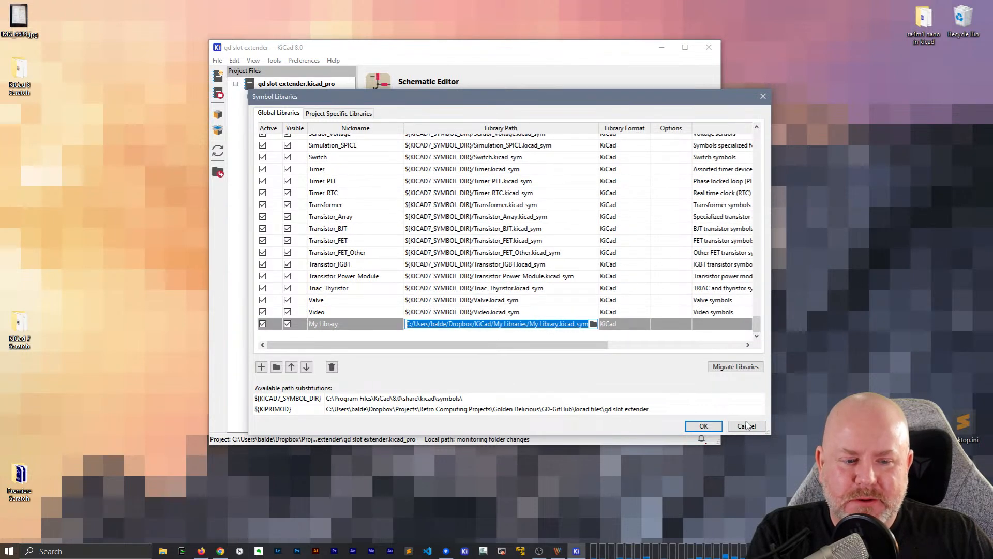
click(755, 422)
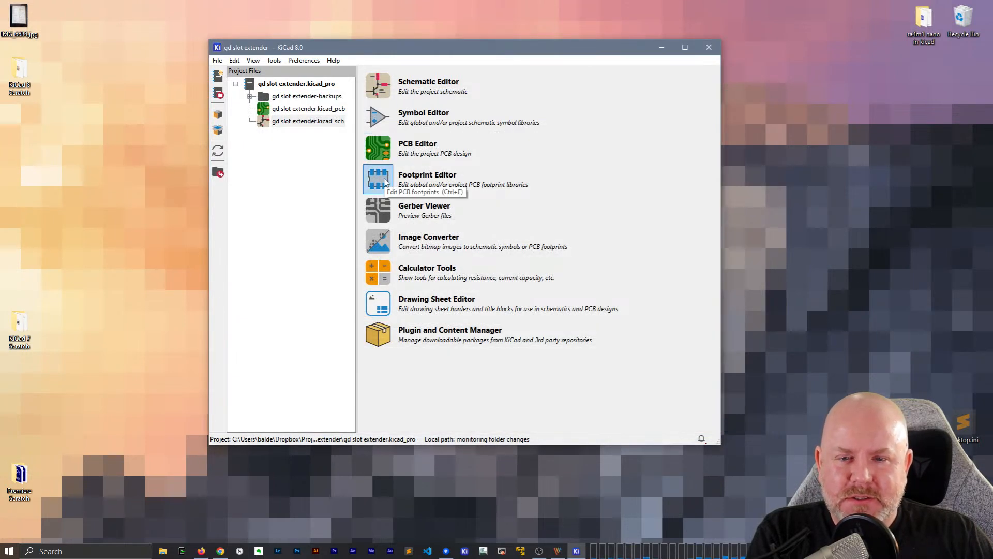
Check the My Libraries entry at the end of the global footprint libraries
click(303, 60)
click(331, 104)
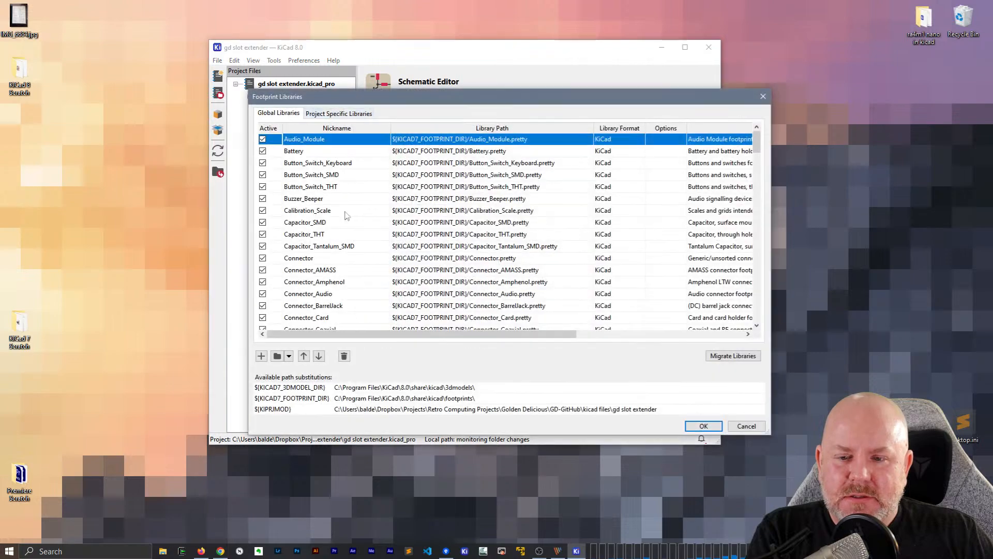
drag(756, 137, 771, 311)
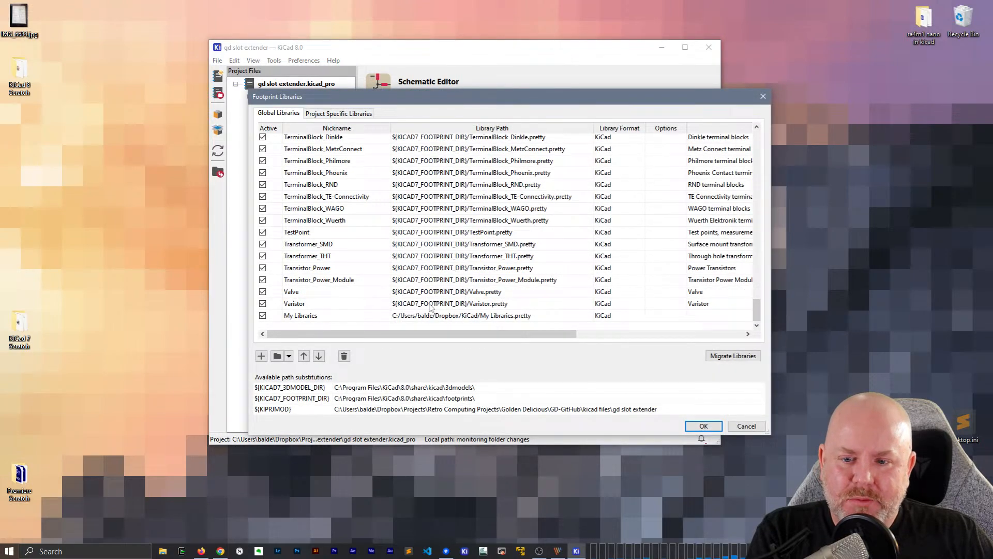
click(305, 318)
click(703, 426)
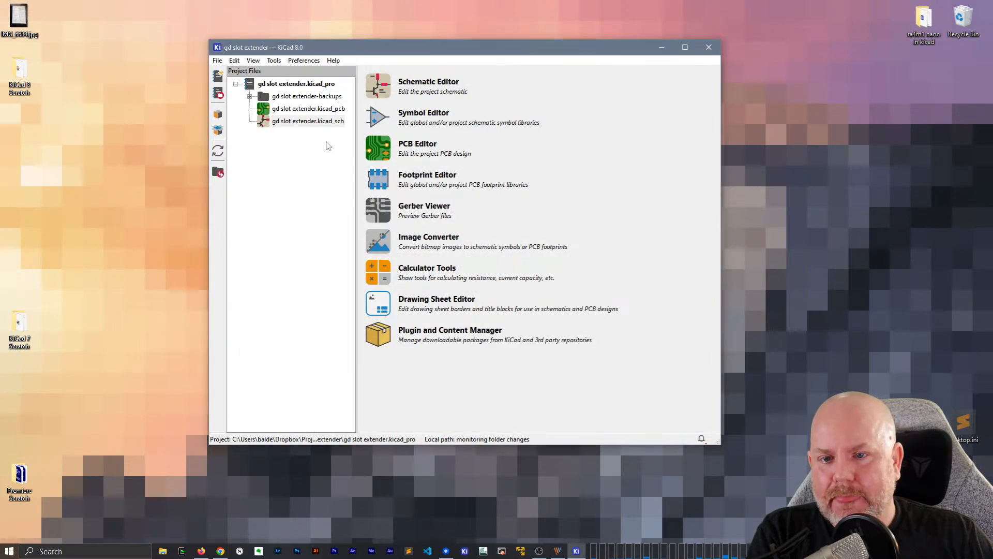
Paste the Apple_II_Slot circuit from the clipboard history into the upper part of the gd slot extender schematic and save it
double_click(313, 122)
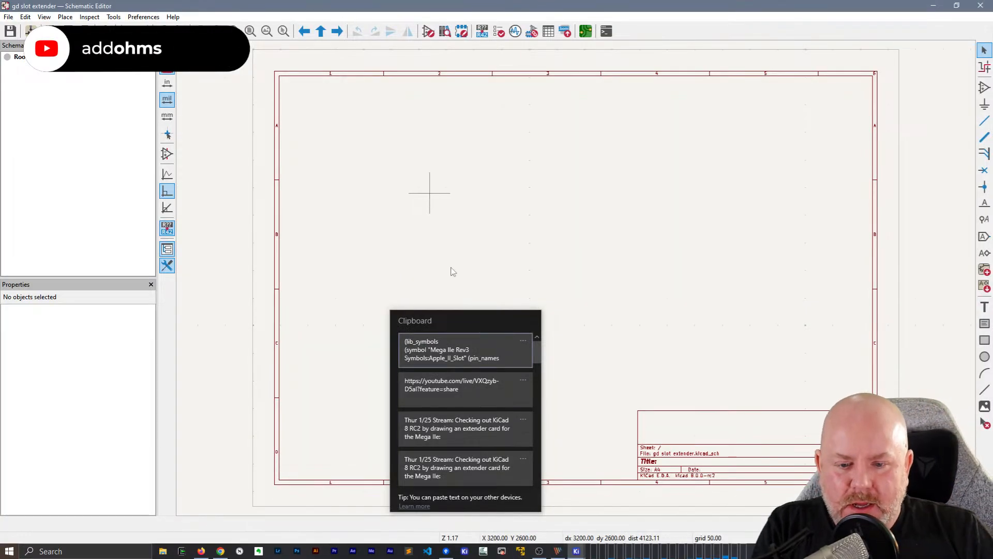
click(454, 354)
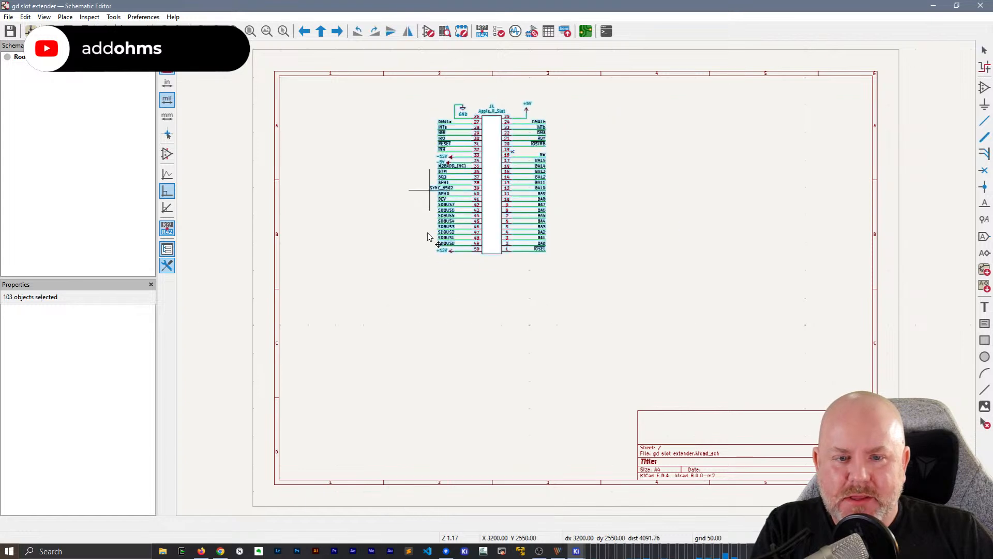
click(574, 220)
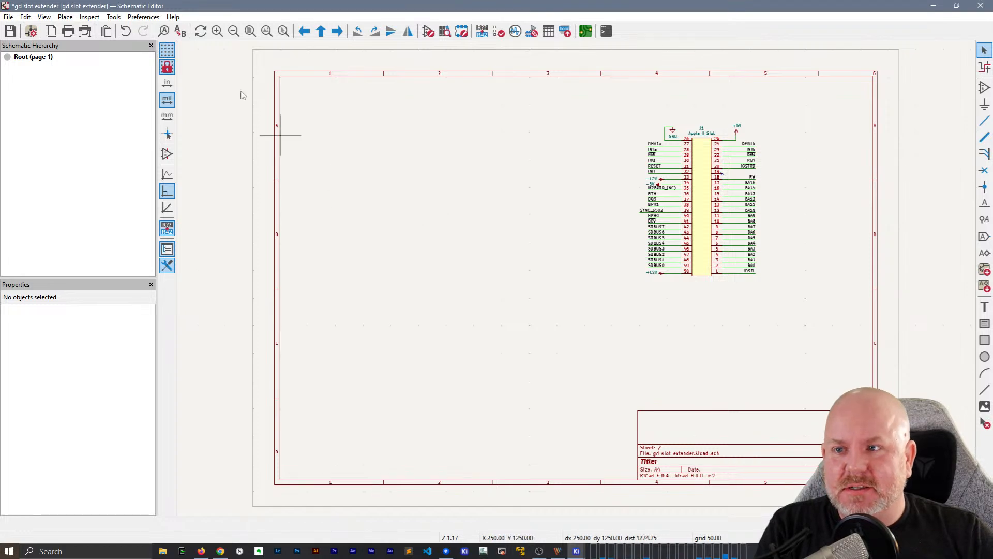
click(8, 17)
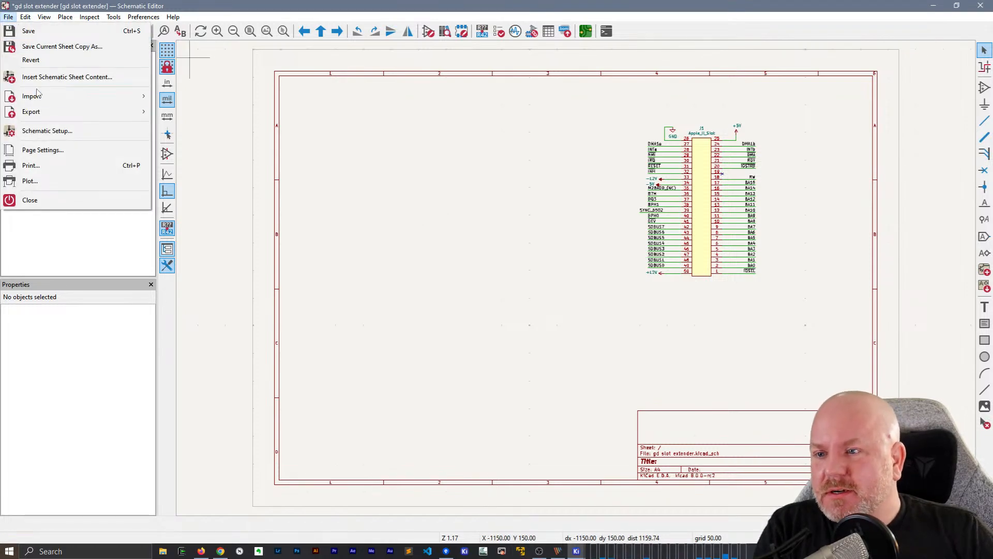
click(31, 30)
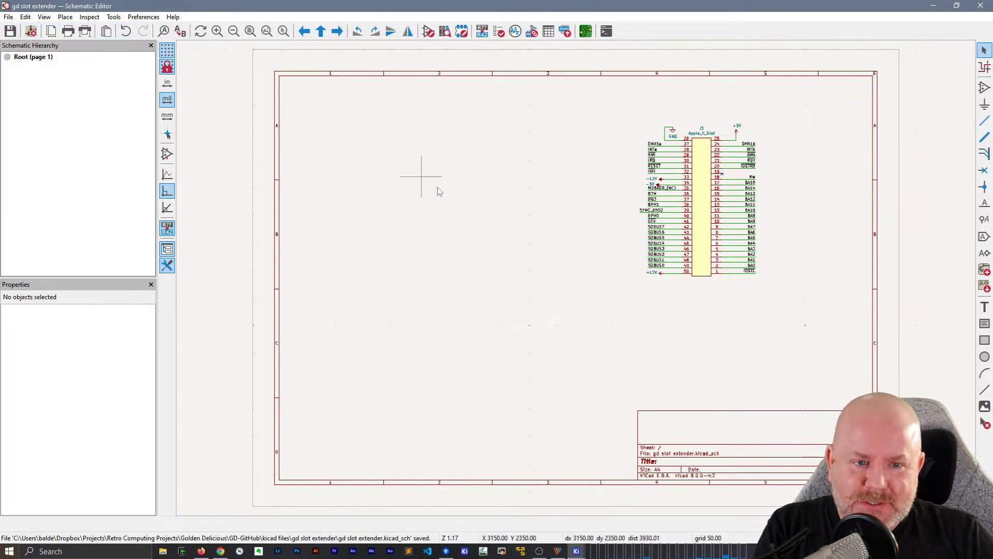
Start adding a symbol, then reposition and enlarge the Choose Symbol dialog
key(a)
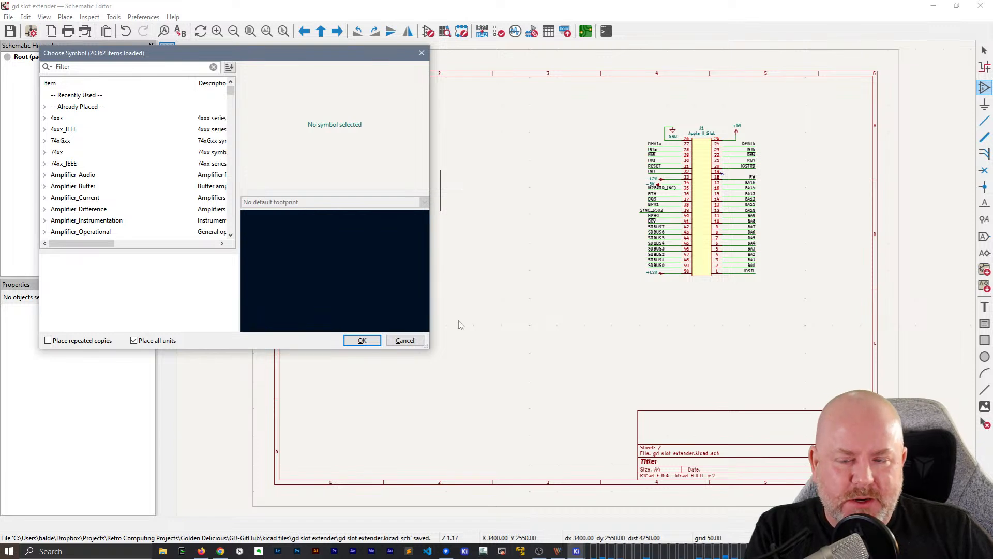
drag(345, 55, 445, 62)
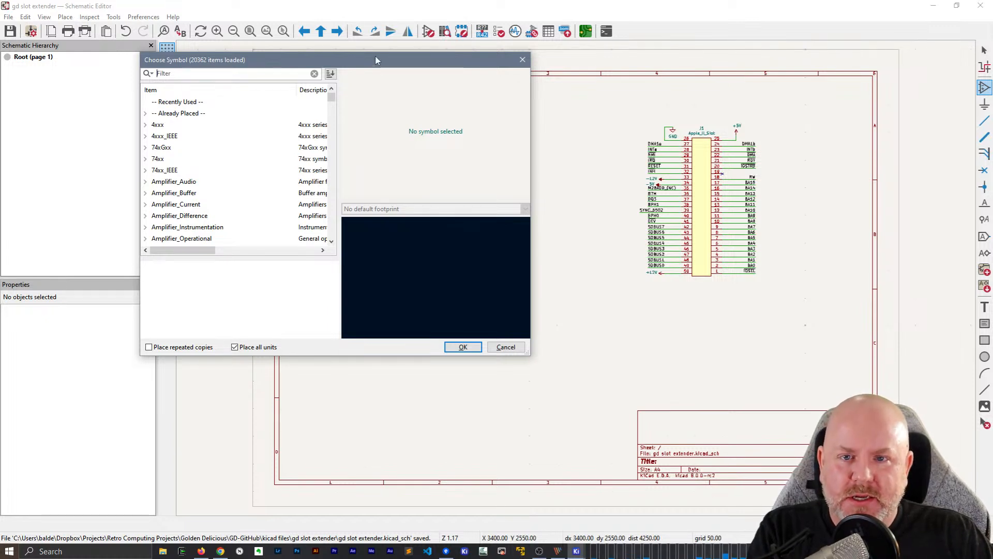
drag(378, 64, 505, 62)
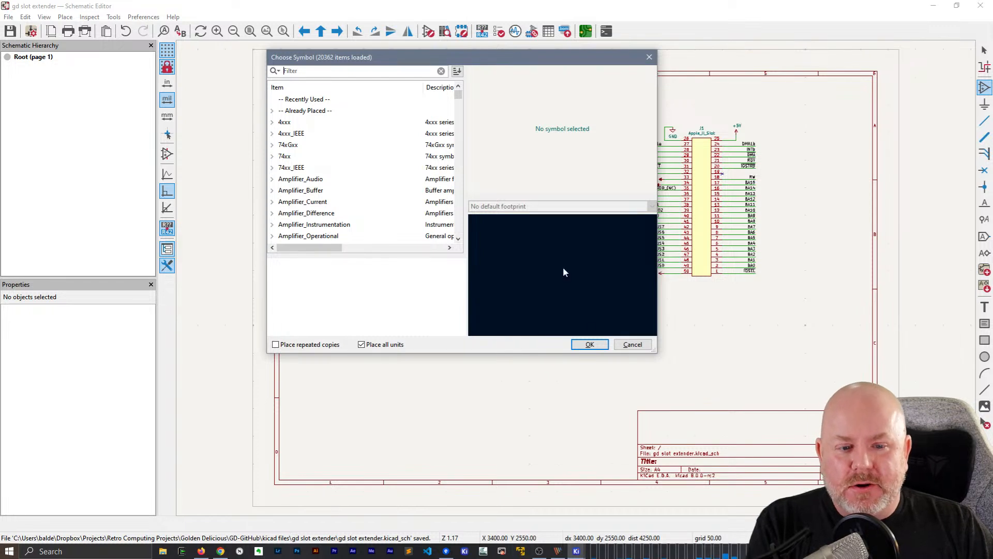
drag(647, 355, 770, 452)
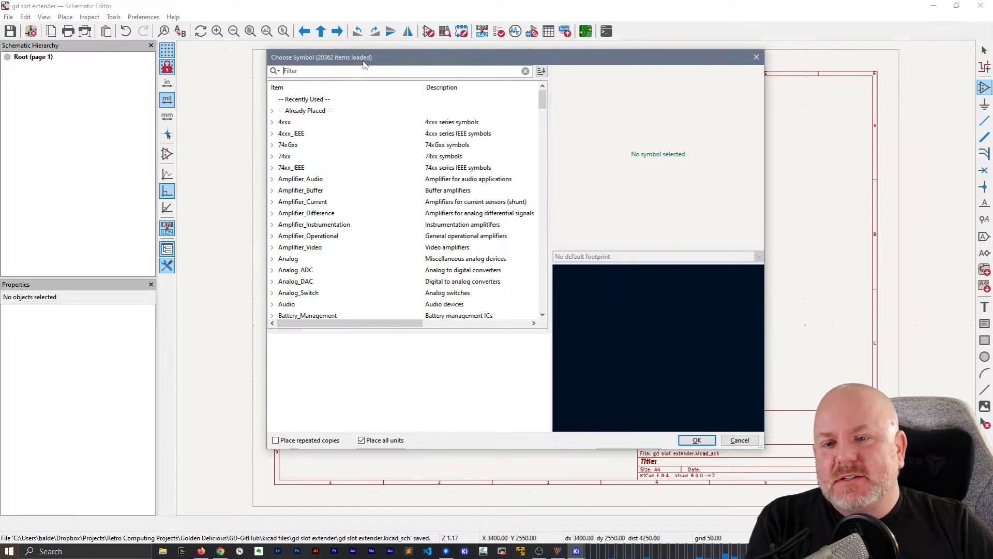
drag(542, 98, 553, 85)
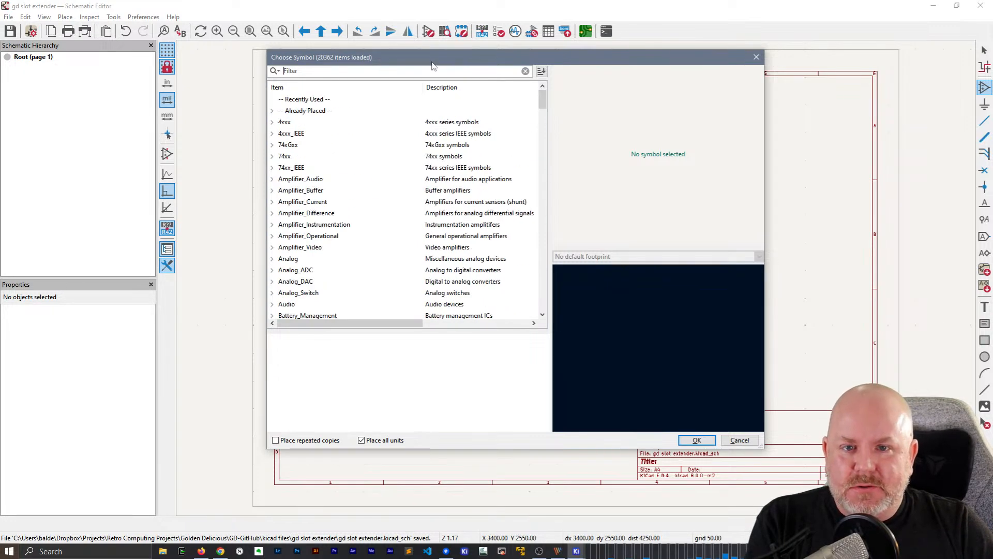
drag(432, 63, 432, 65)
click(432, 69)
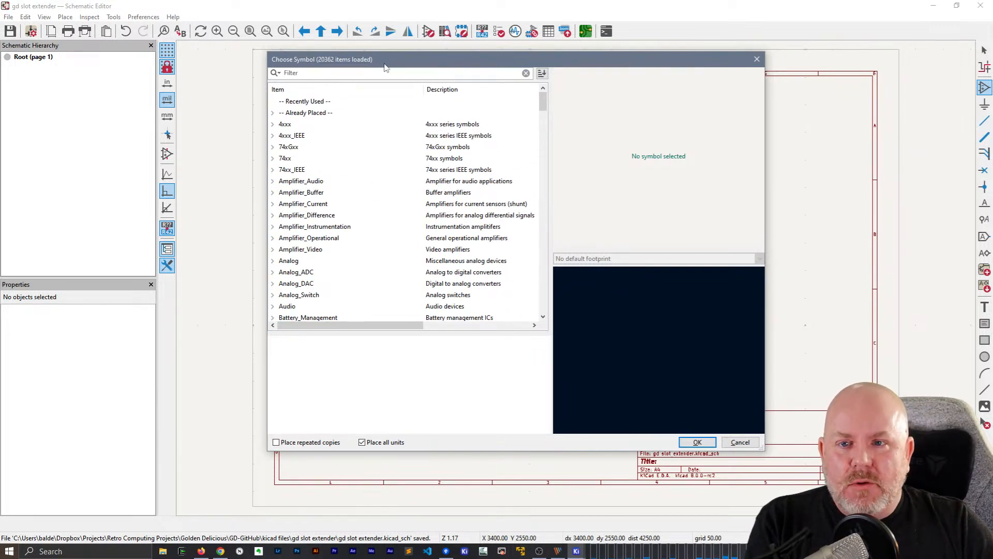
Filter the symbols by Apple and place Apple_II_Slot from My Library at X 3400, Y 2550 mils on the sheet
text(A)
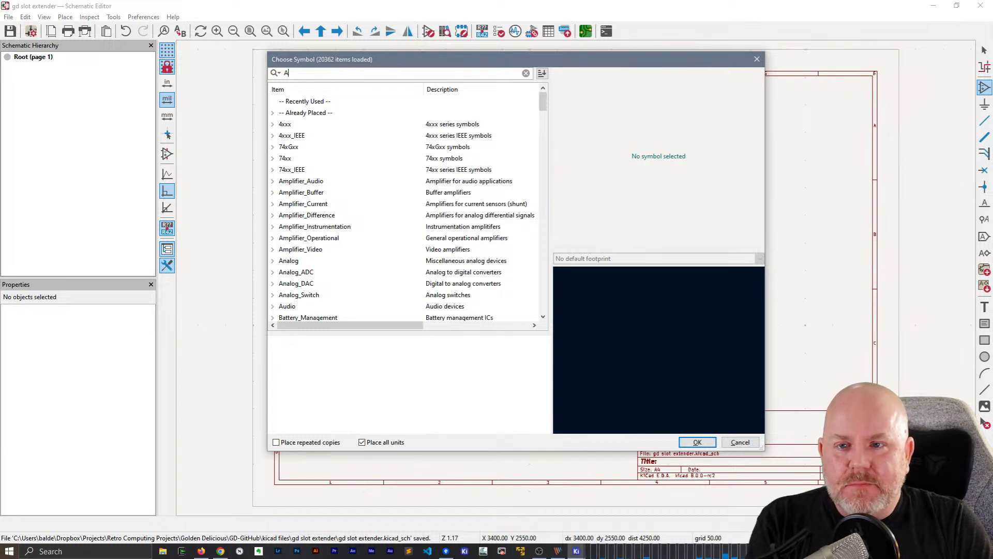
text(pple)
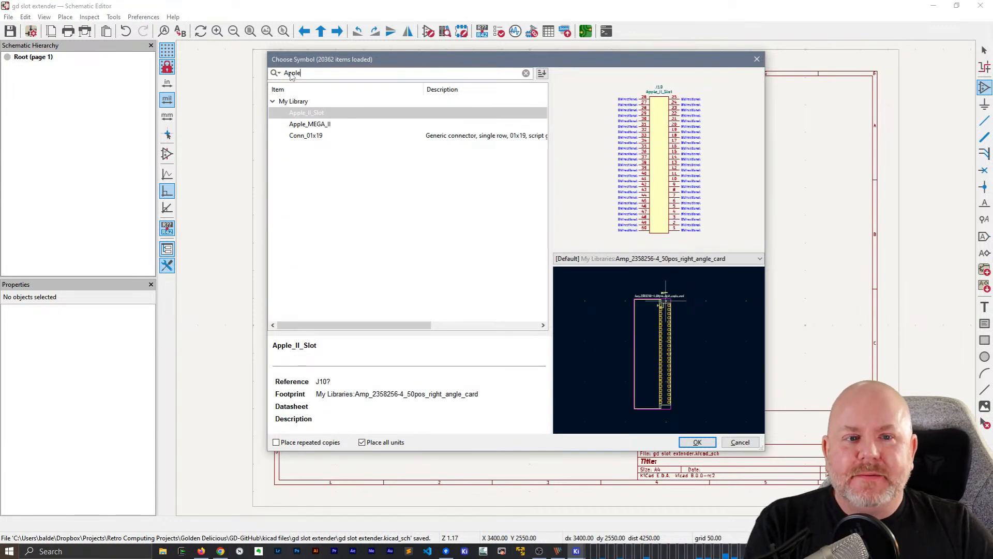
click(310, 125)
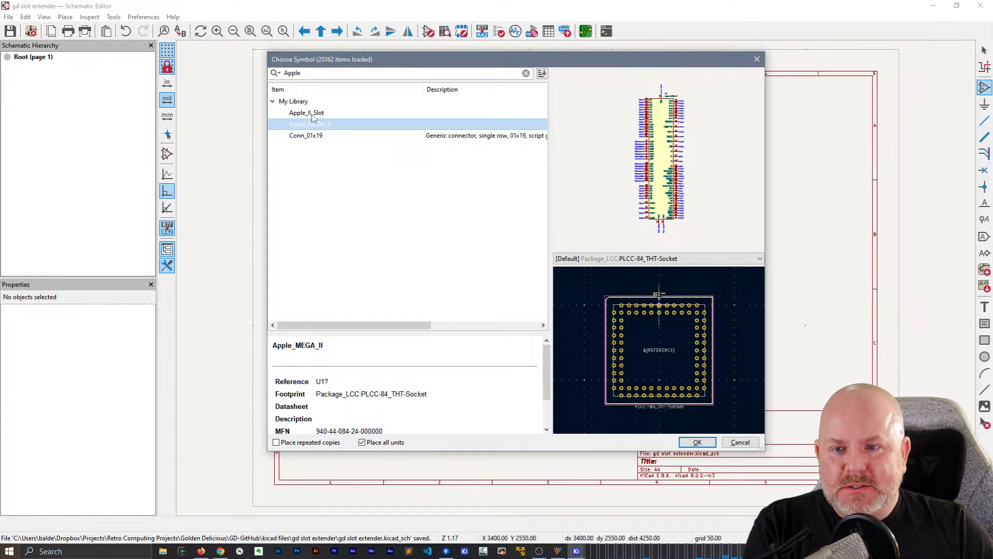
click(311, 112)
double_click(311, 113)
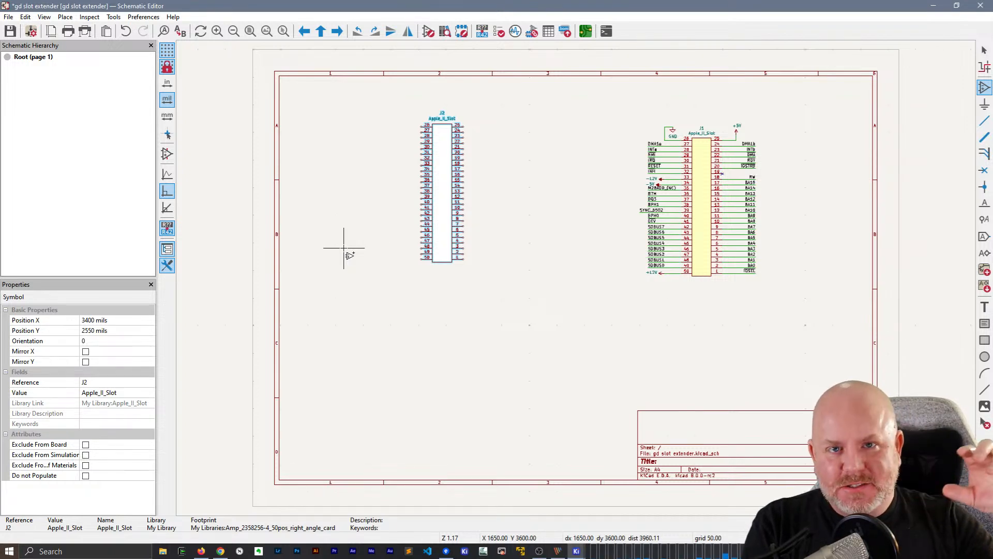
click(532, 213)
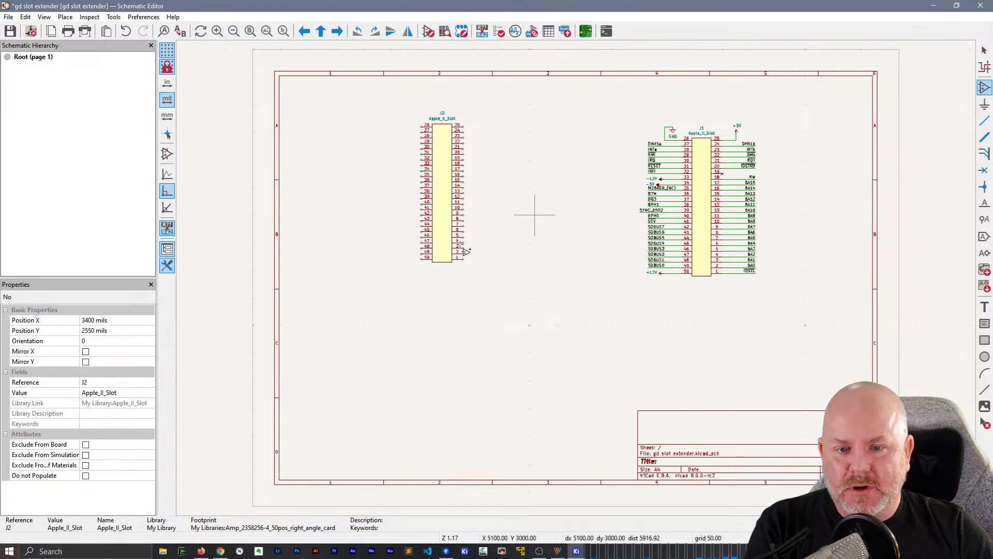
key(BackSpace)
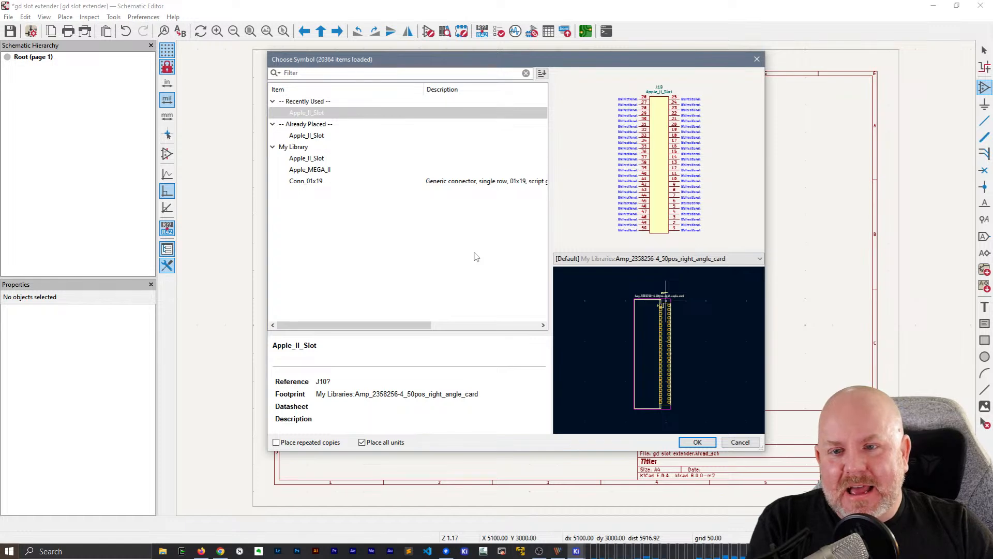
key(Escape)
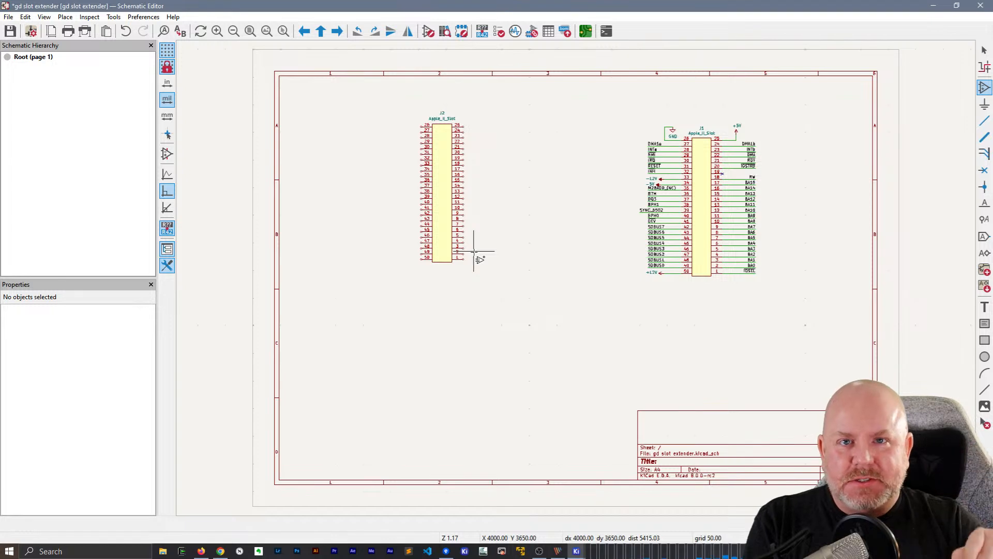
click(399, 205)
key(Escape)
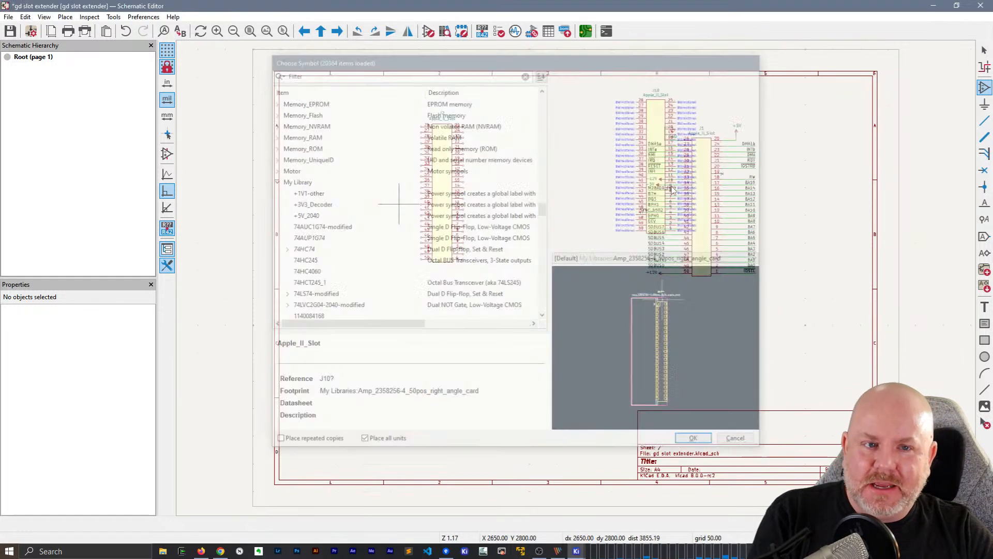
click(527, 257)
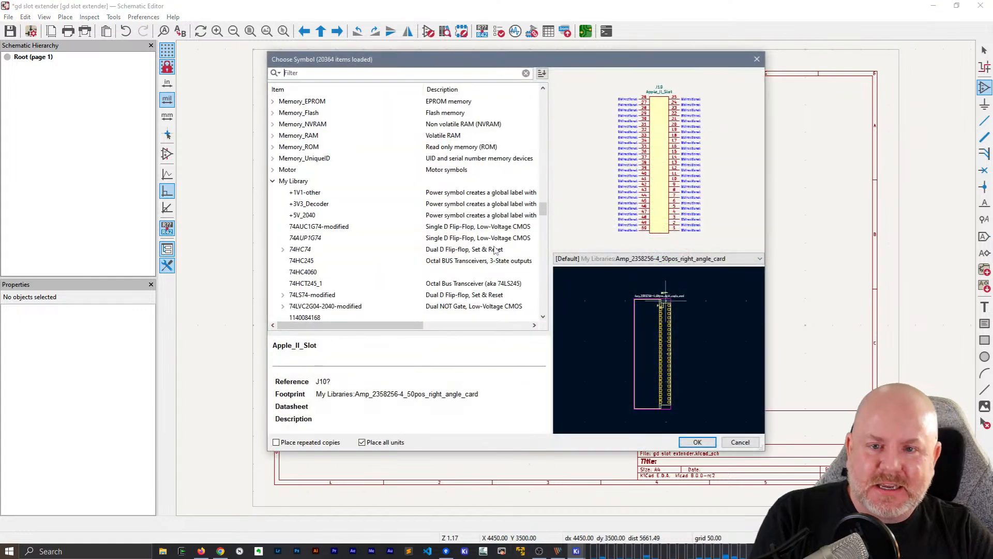
key(Escape)
key(Escape)
Save the schematic and move slot symbol J2 to X 4150, Y 3200 mils
key(ctrl+s)
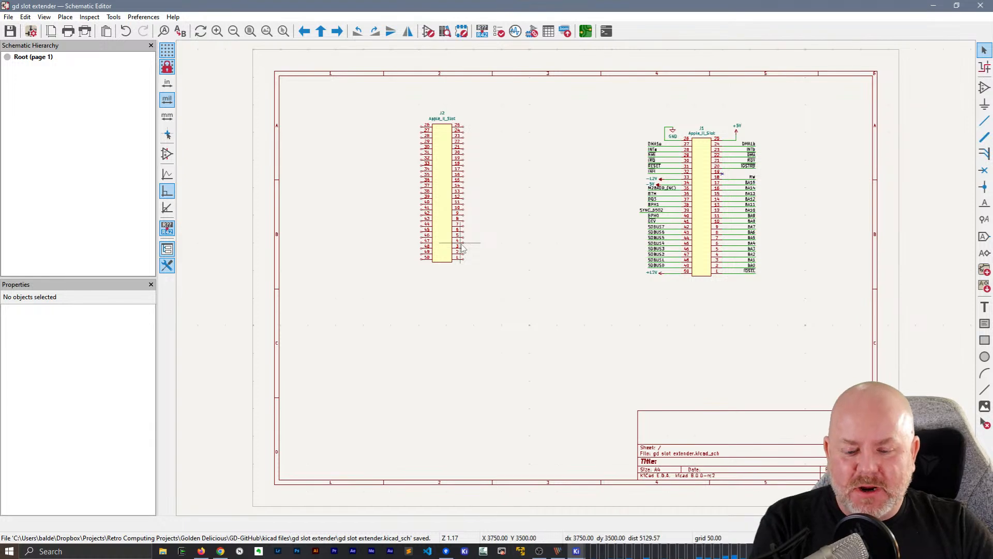
click(459, 197)
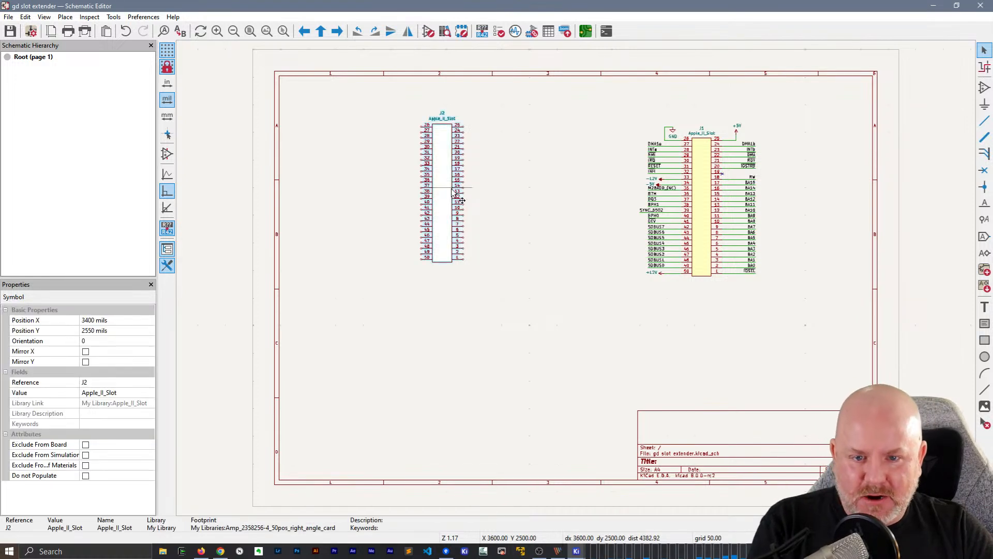
key(m)
click(483, 227)
click(388, 314)
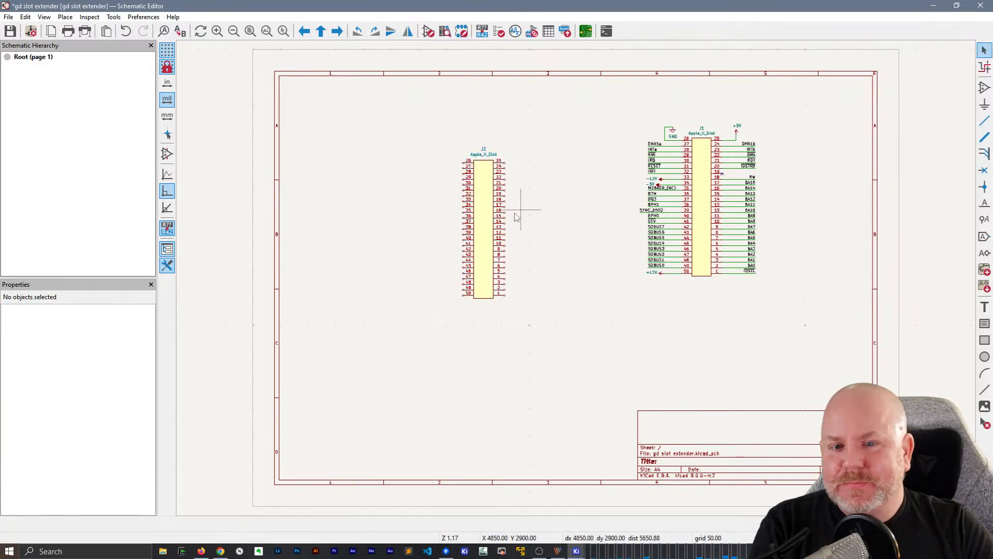
Close the Schematic Hierarchy pane and leave no symbol selected
click(485, 228)
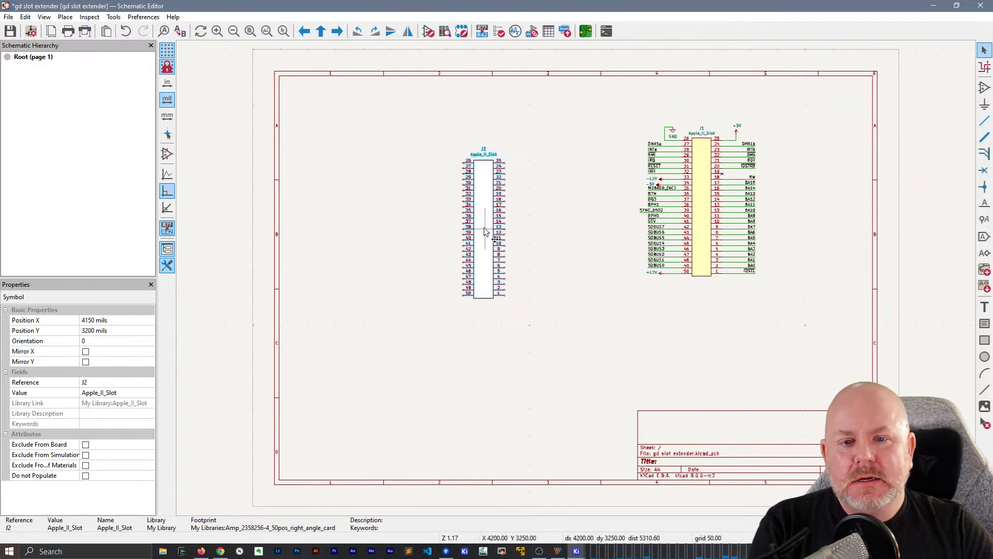
click(151, 45)
click(306, 141)
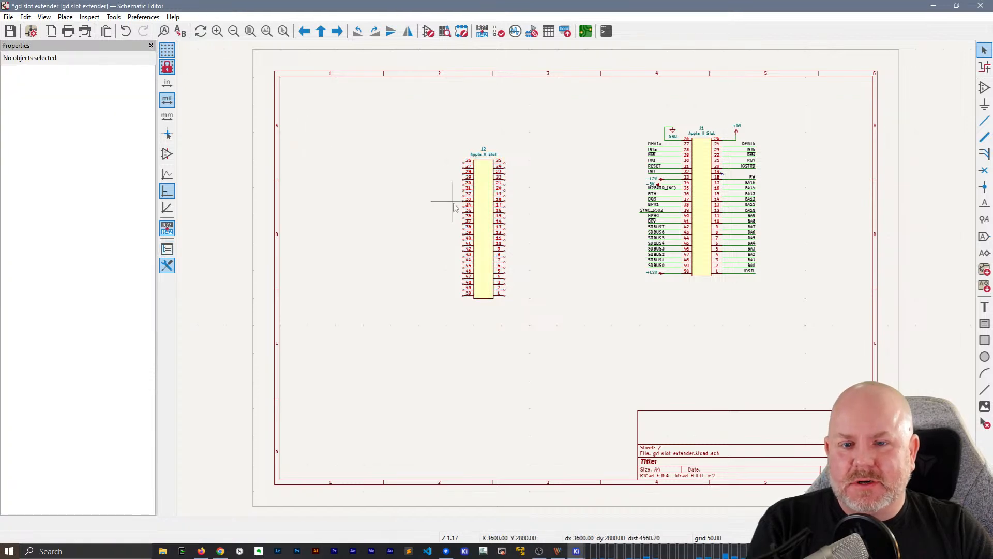
Inspect the properties of slot symbol J2 and of its value text
click(485, 201)
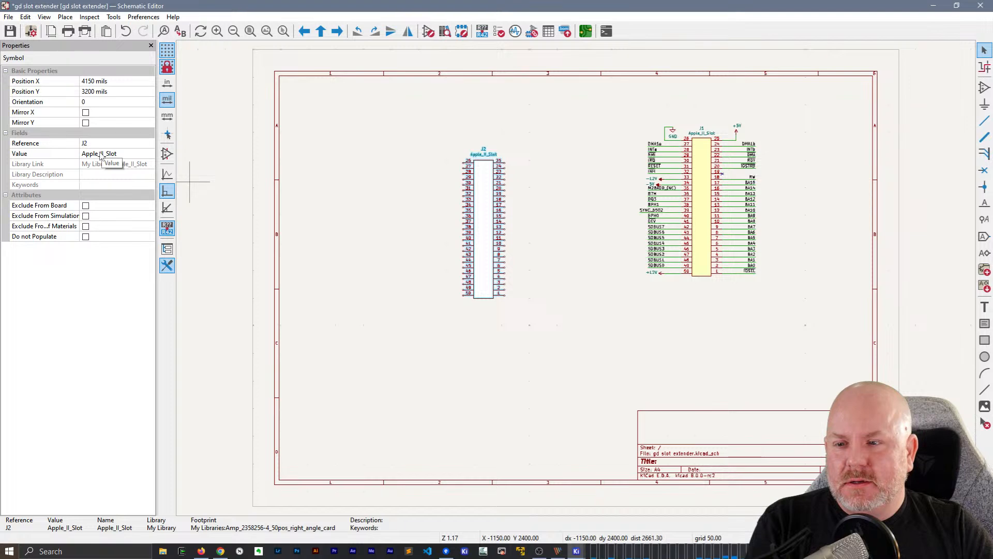
click(524, 162)
click(481, 191)
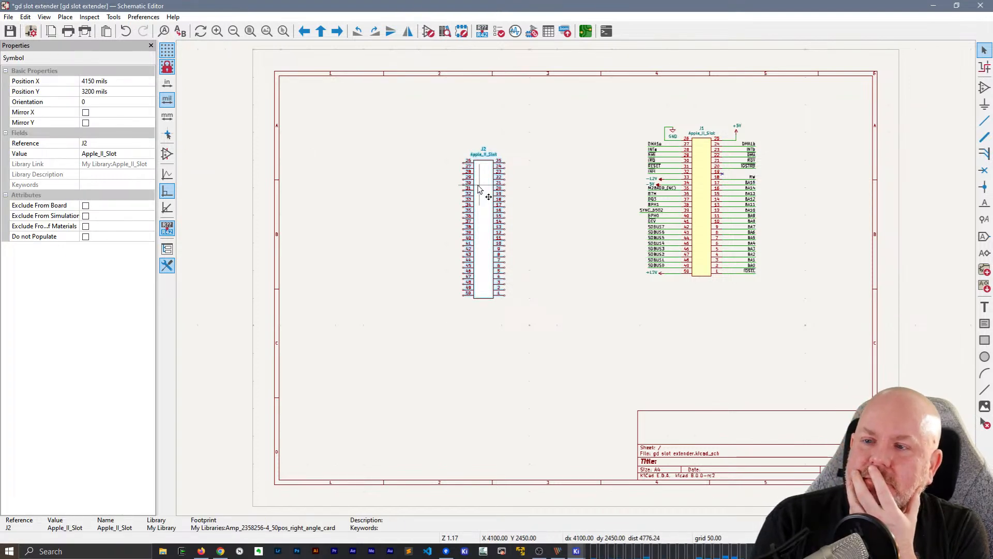
click(609, 144)
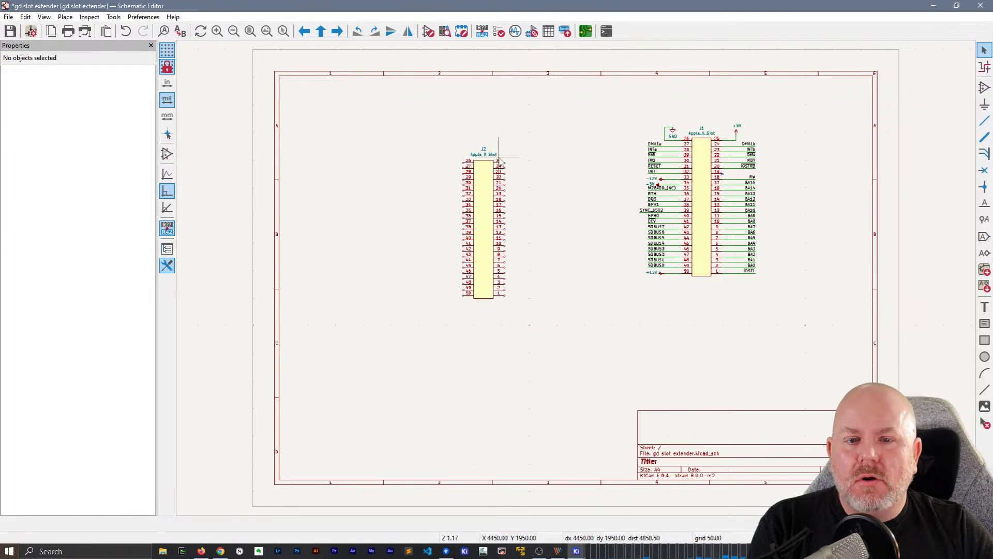
click(494, 155)
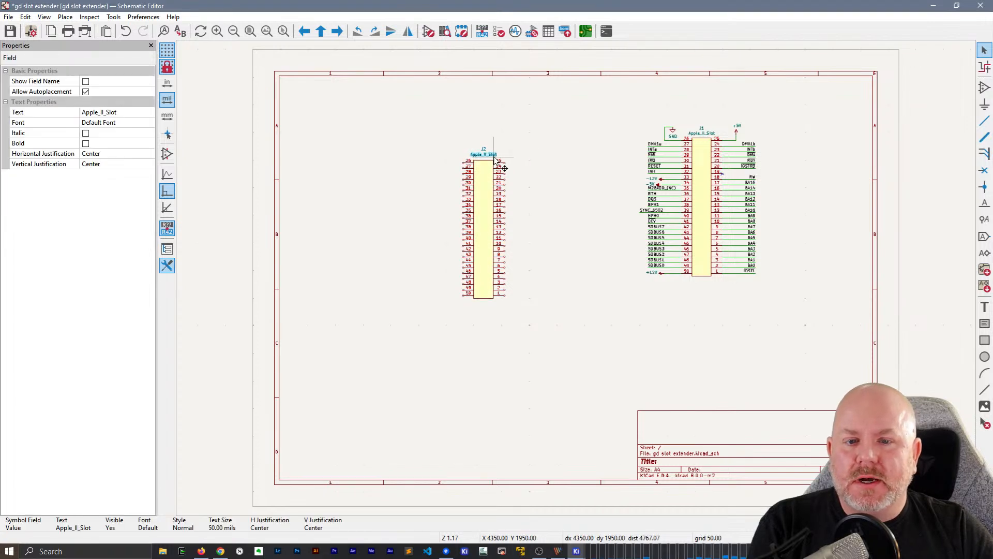
click(406, 162)
Change the value of slot symbol J2 to asdf and open its value text for editing
click(484, 204)
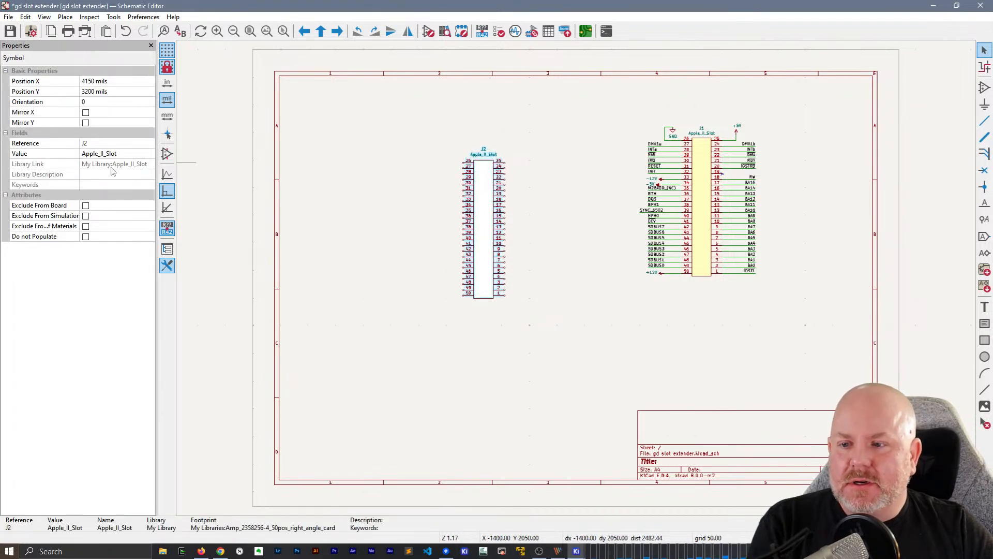
click(119, 154)
text(asdf)
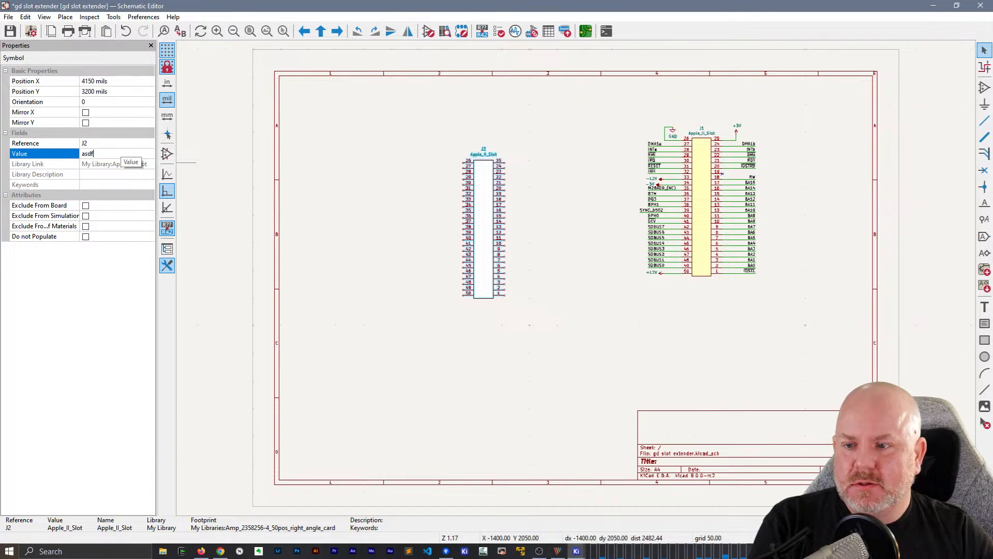
key(Return)
click(292, 178)
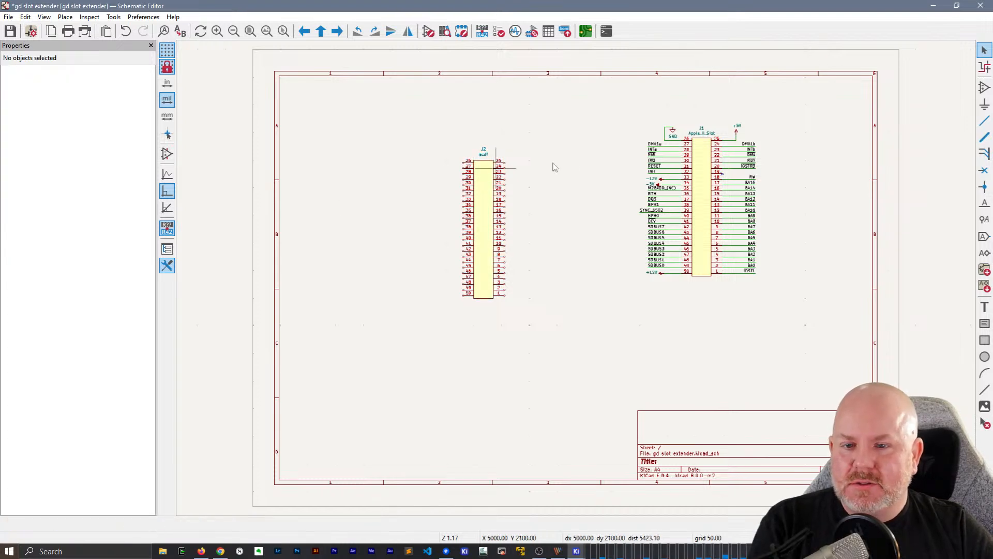
click(483, 154)
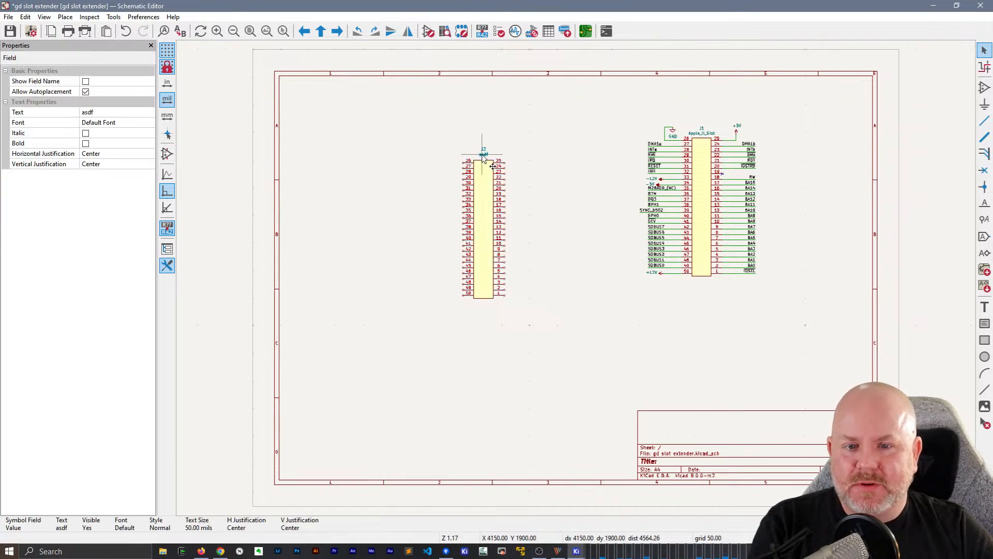
click(104, 113)
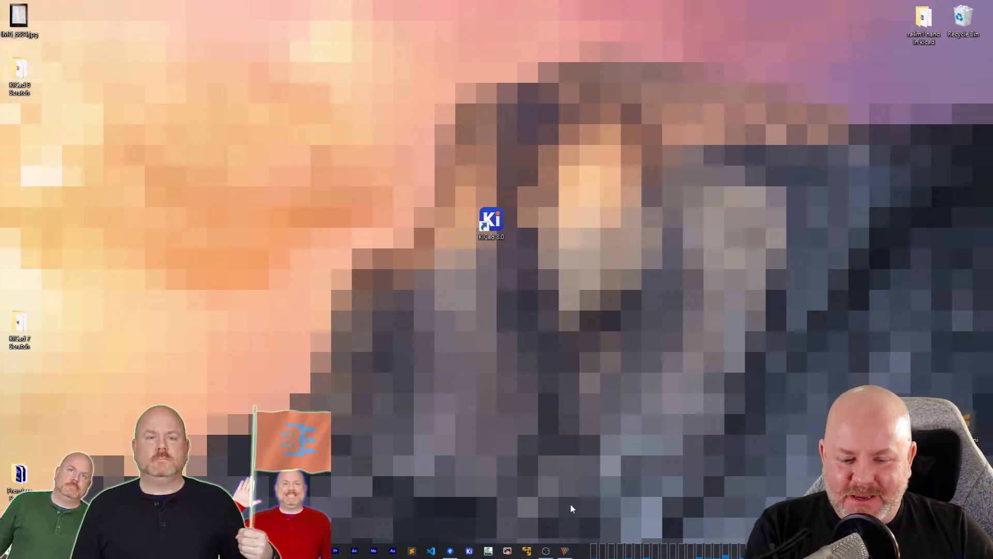
Launch KiCad 8.0 again from the desktop
double_click(492, 222)
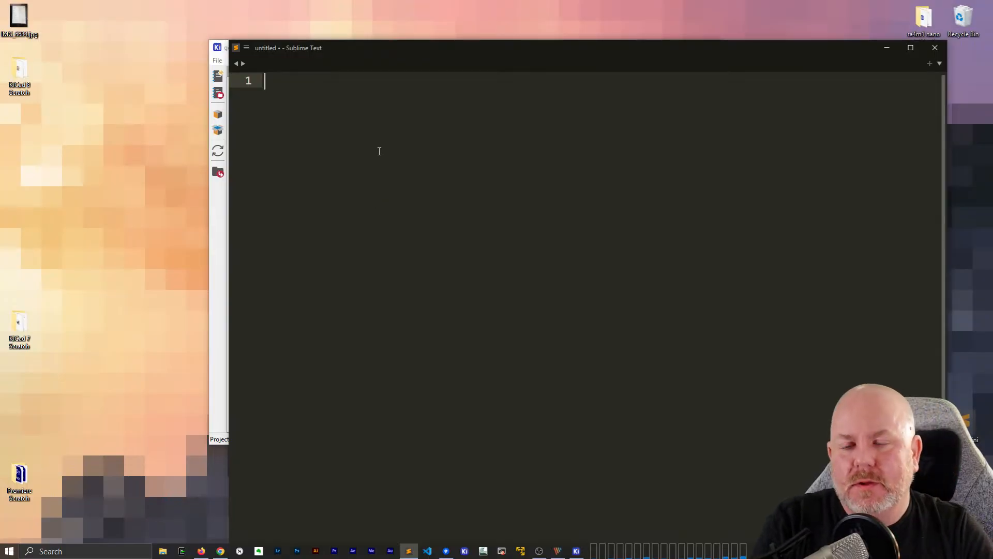
Switch to a new Sublime Text document and enter the heading "Schematic:"
text(Scheamtic)
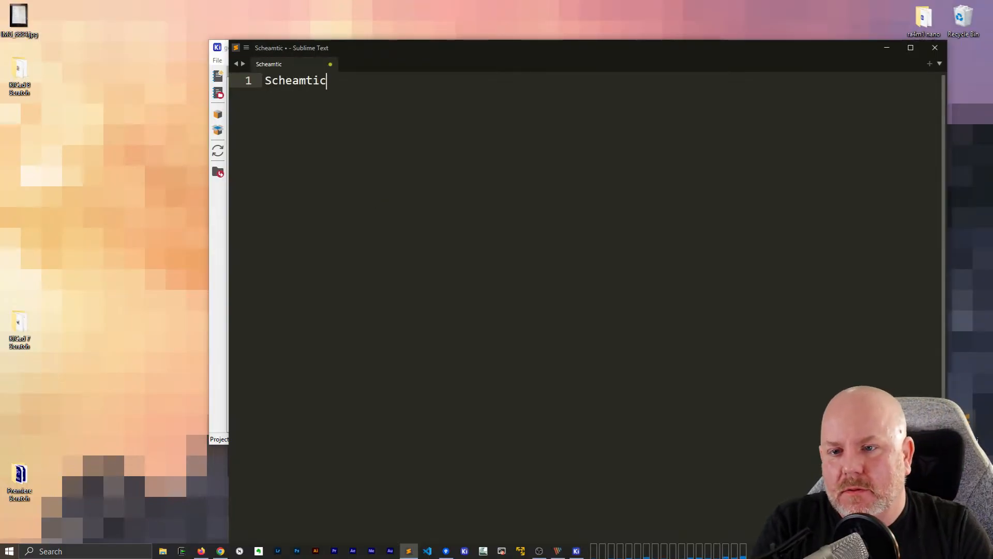
key(BackSpace)
key(BackSpace)
key(BackSpace)
key(BackSpace)
key(BackSpace)
text(matic)
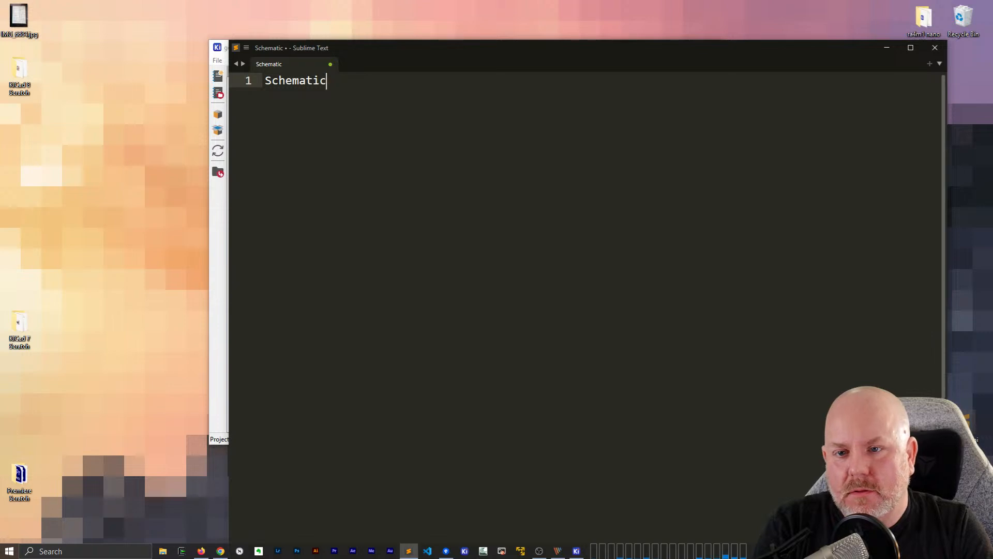
text(::)
key(Return)
Add the indented note line "Click on Value Text" under the heading
text(click o)
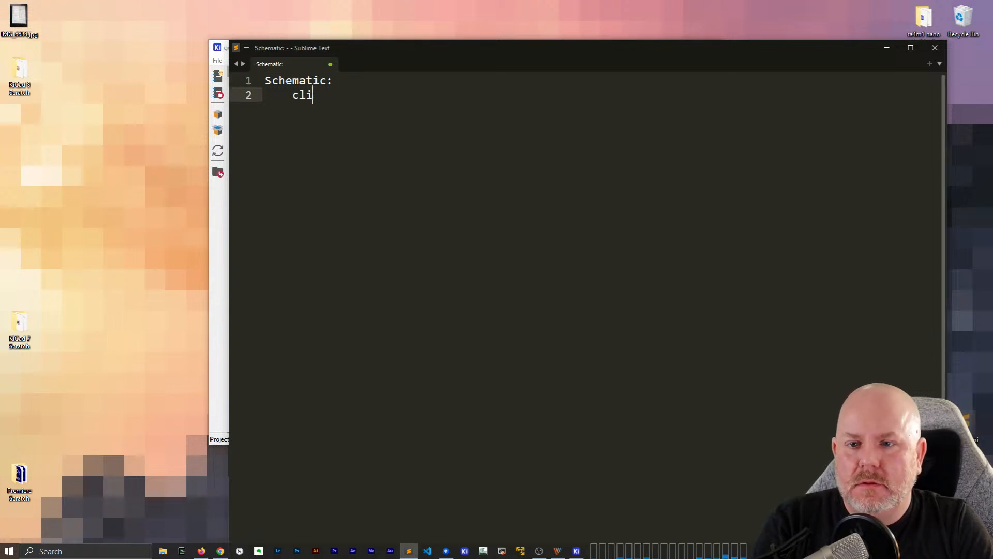
key(BackSpace)
key(BackSpace)
key(BackSpace)
text(Click on Reference)
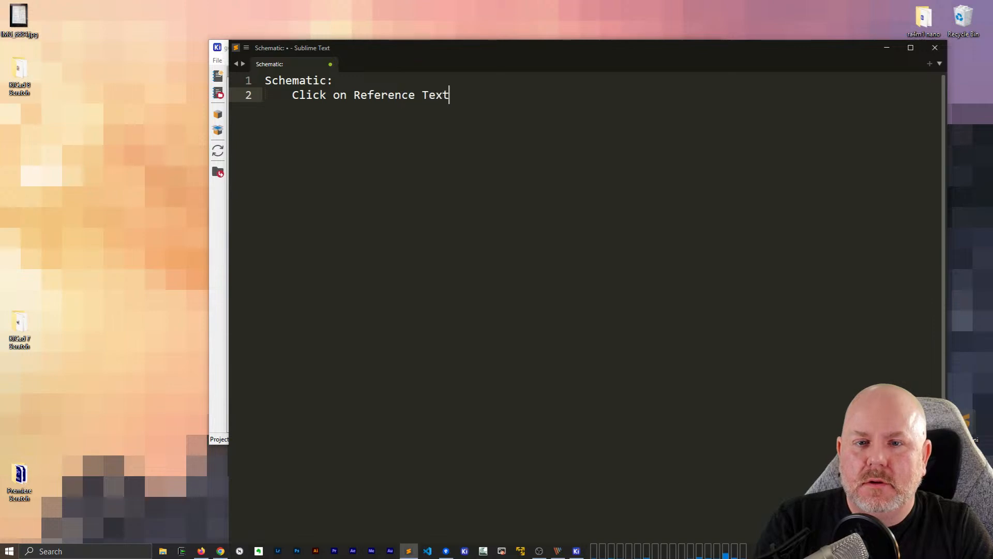
text( Tex)
key(BackSpace)
key(BackSpace)
key(BackSpace)
key(BackSpace)
key(BackSpace)
key(BackSpace)
key(BackSpace)
key(BackSpace)
key(BackSpace)
key(BackSpace)
key(BackSpace)
key(BackSpace)
key(BackSpace)
text(Value Text)
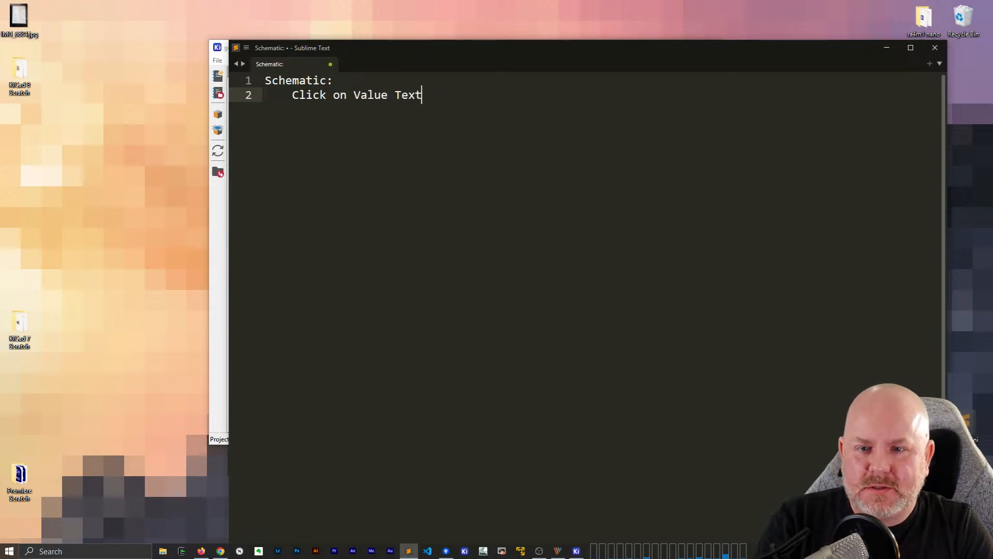
Add the note line "Then edit text in Properties Panel"
key(Return)
text(The)
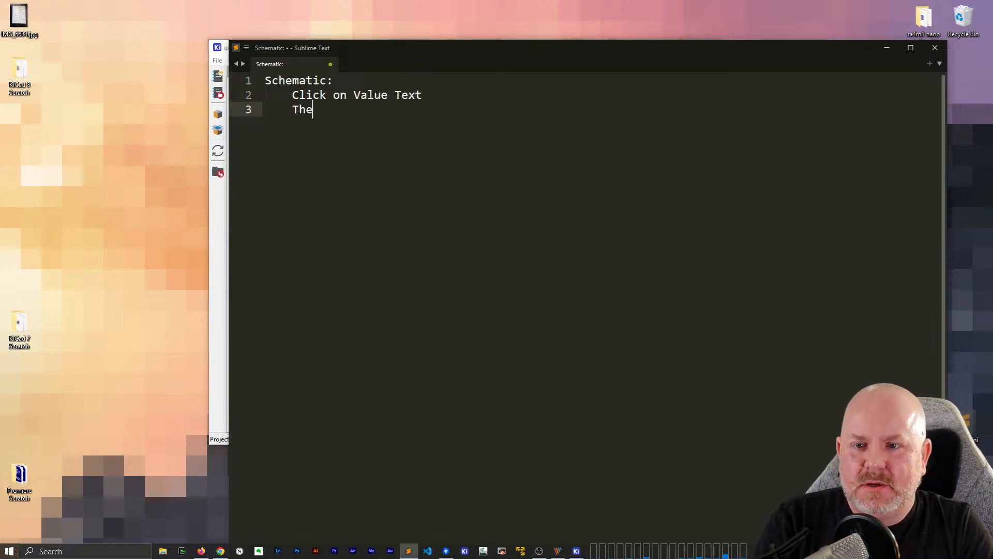
text(n edit text)
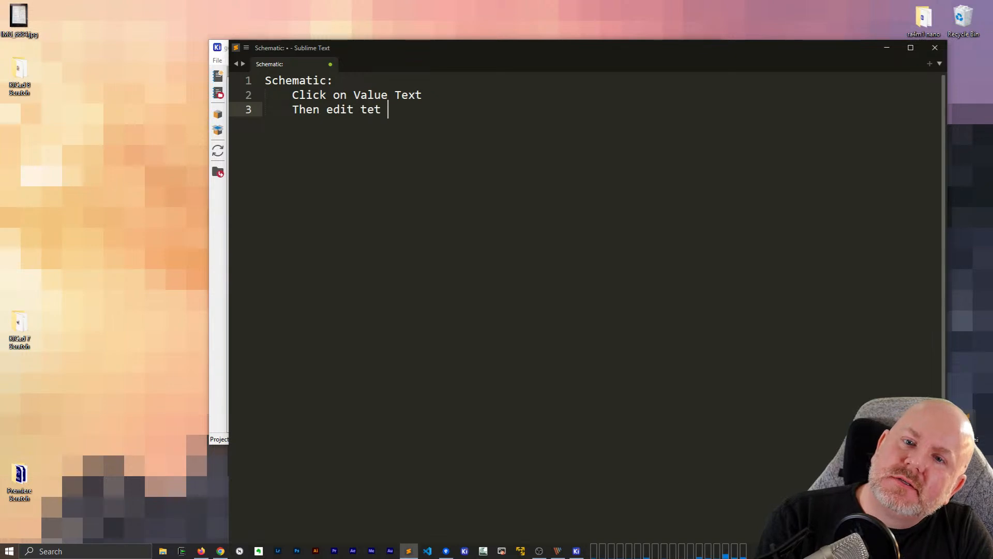
key(BackSpace)
key(BackSpace)
text(xt in Properties Panel)
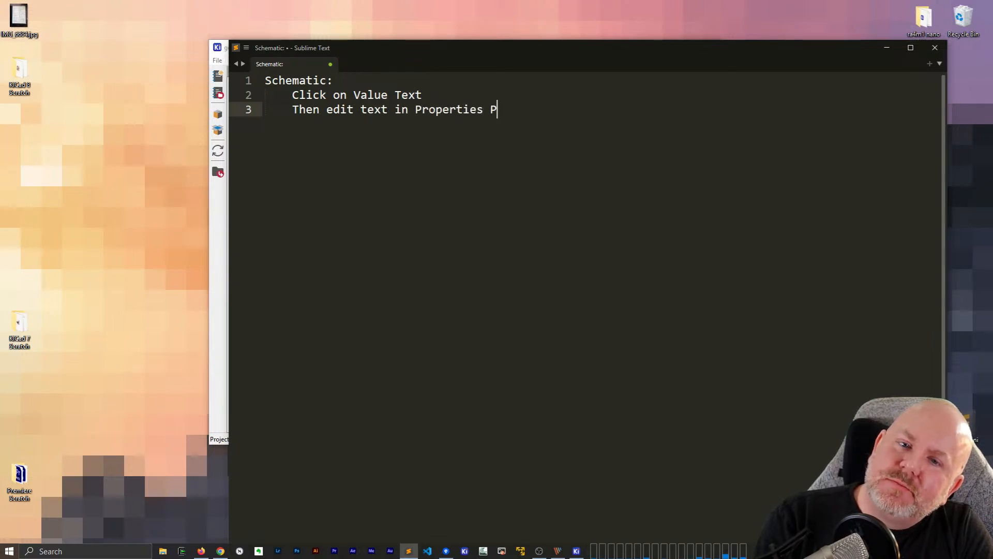
Add the note line "Crashy Crashy" followed by a blank line
key(Return)
text(Crashy)
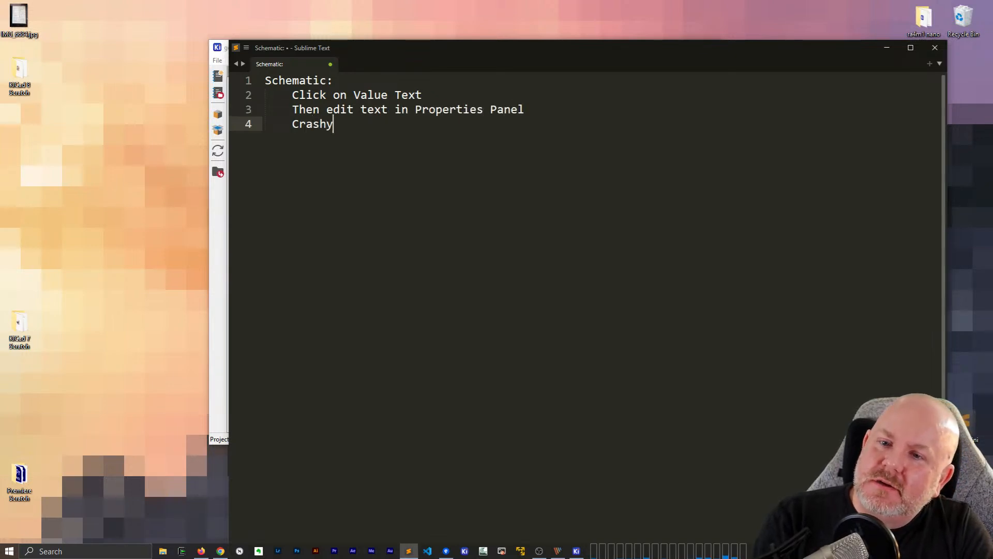
text( Crazhy)
key(BackSpace)
key(BackSpace)
key(BackSpace)
text(shy)
key(Return)
key(Return)
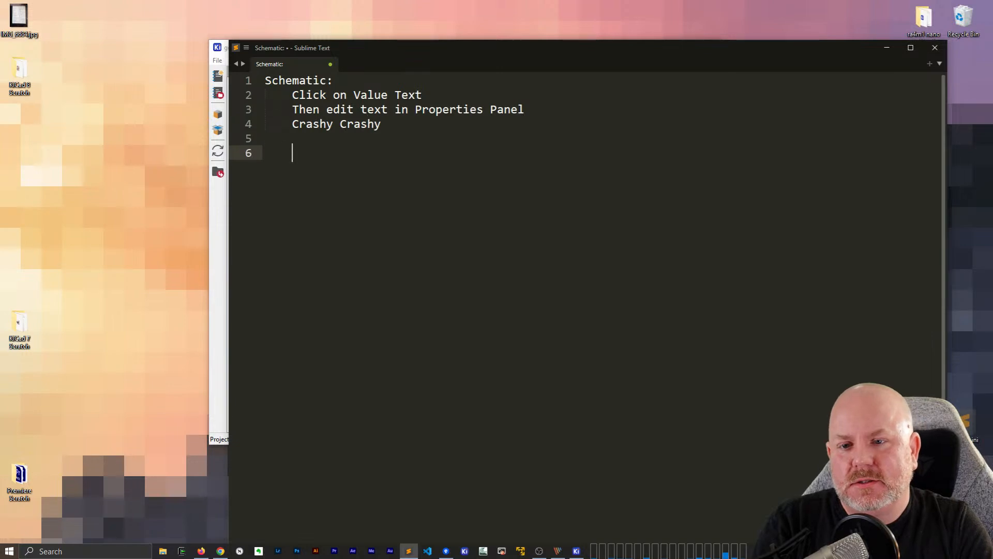
Save the note to the Desktop folder as kicad8.txt
drag(781, 50, 759, 94)
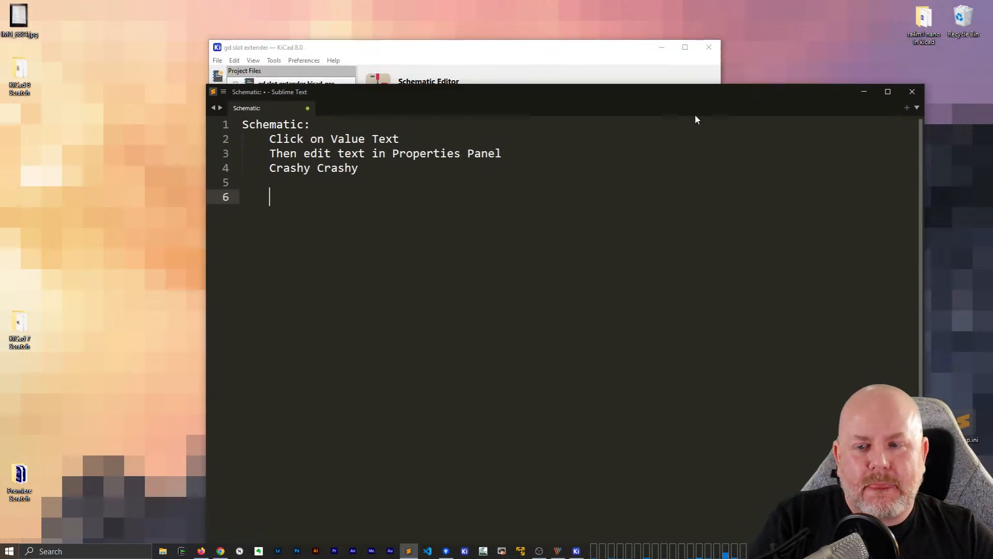
key(ctrl+s)
text(d)
scroll(357, 185, up, 10)
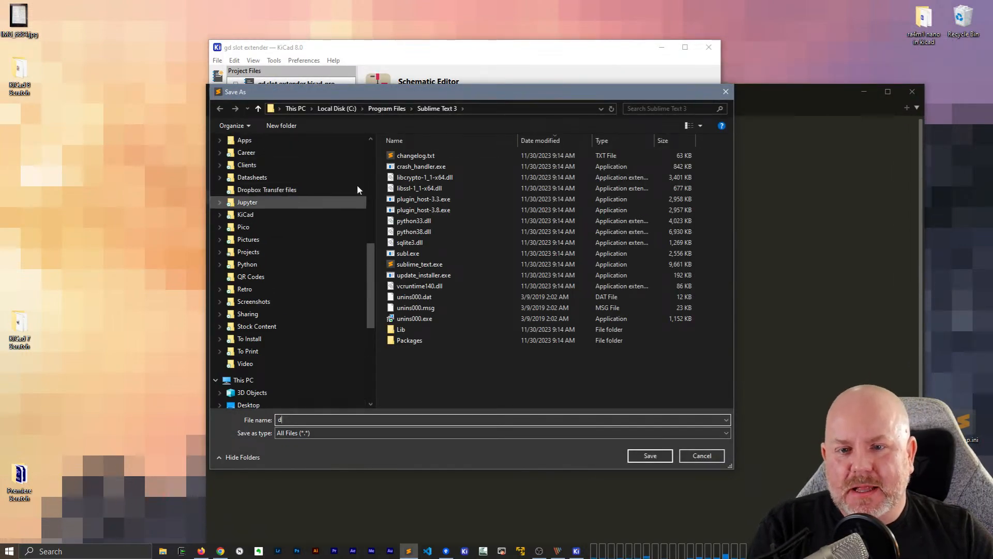
click(292, 161)
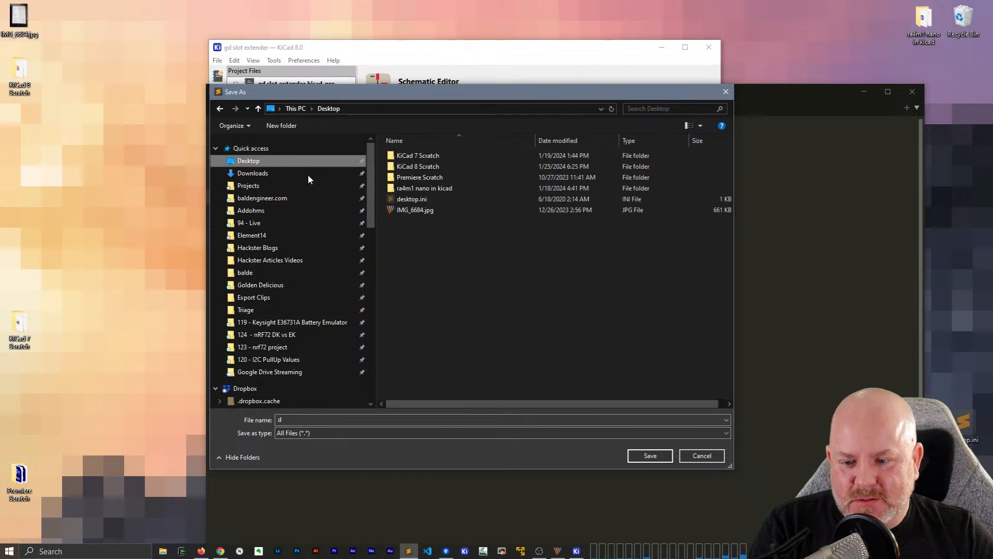
click(313, 419)
text(kicad8.txt)
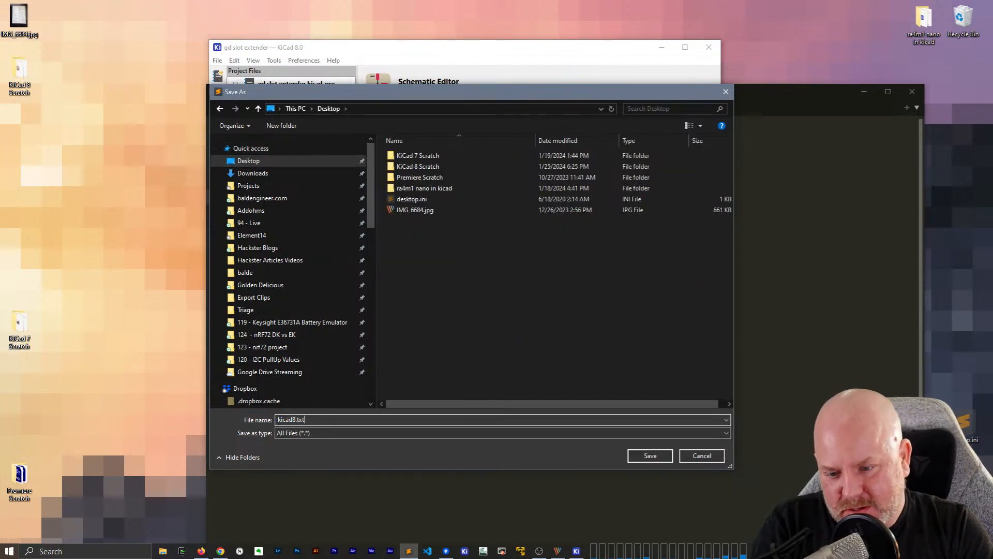
key(Return)
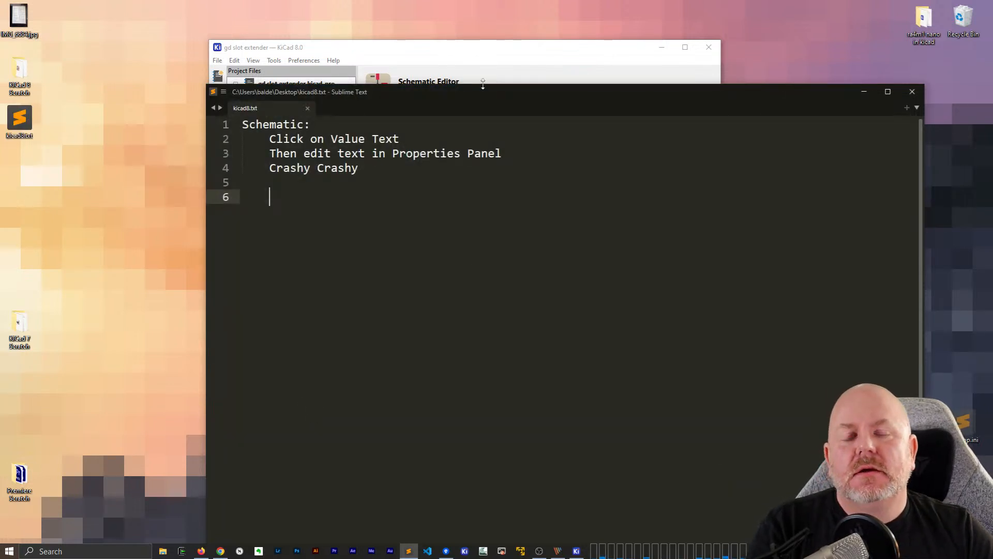
Rename the desktop note file to kicad8.md and reopen it in Sublime Text
click(308, 107)
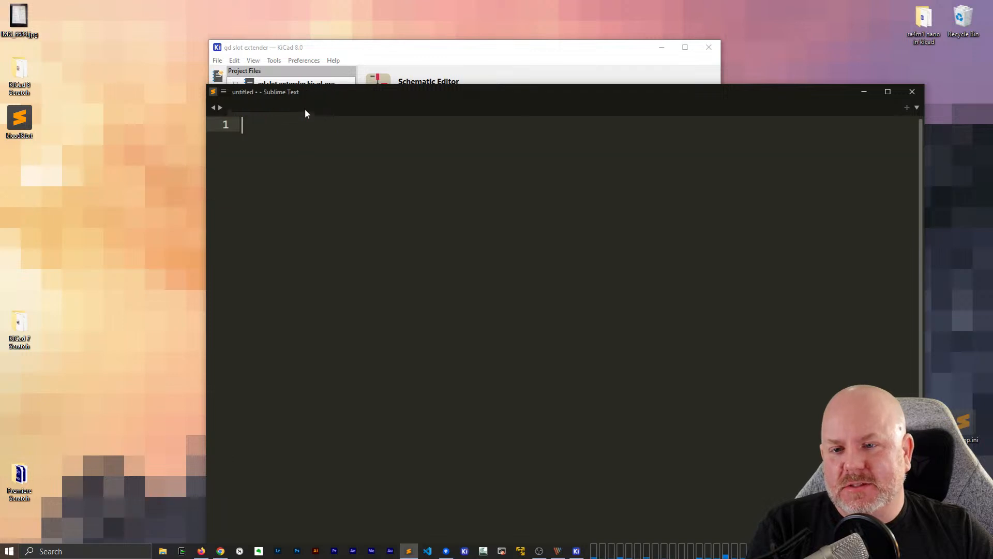
click(20, 136)
click(19, 136)
key(End)
key(BackSpace)
key(BackSpace)
key(BackSpace)
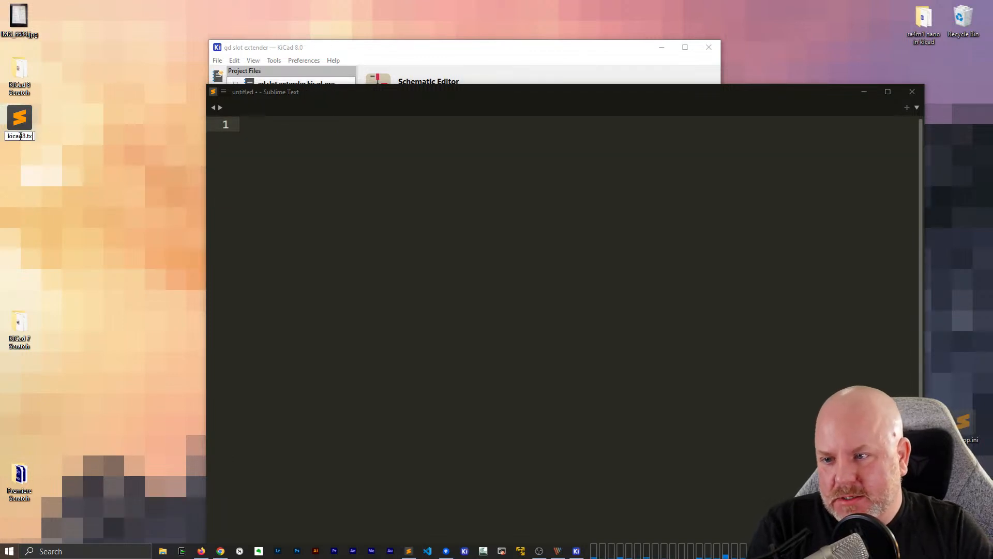
text(md)
key(Return)
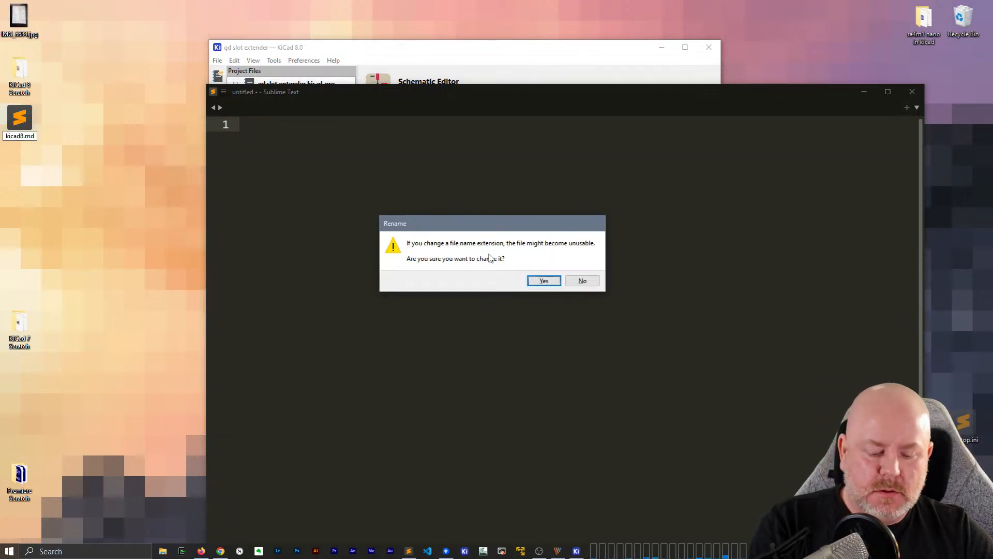
key(Return)
Insert a blank line above the "Schematic:" heading, then save and minimize the note
key(Return)
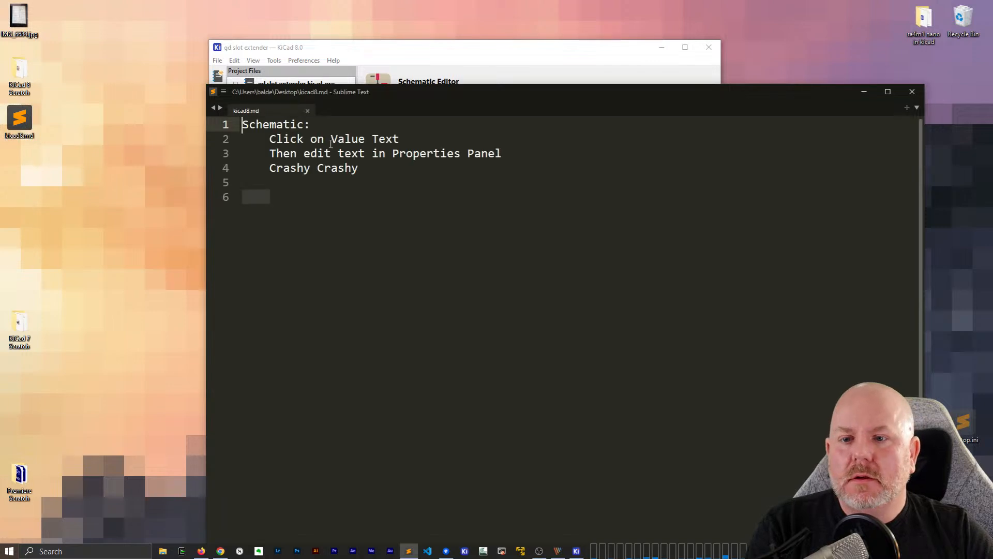
click(286, 126)
key(Return)
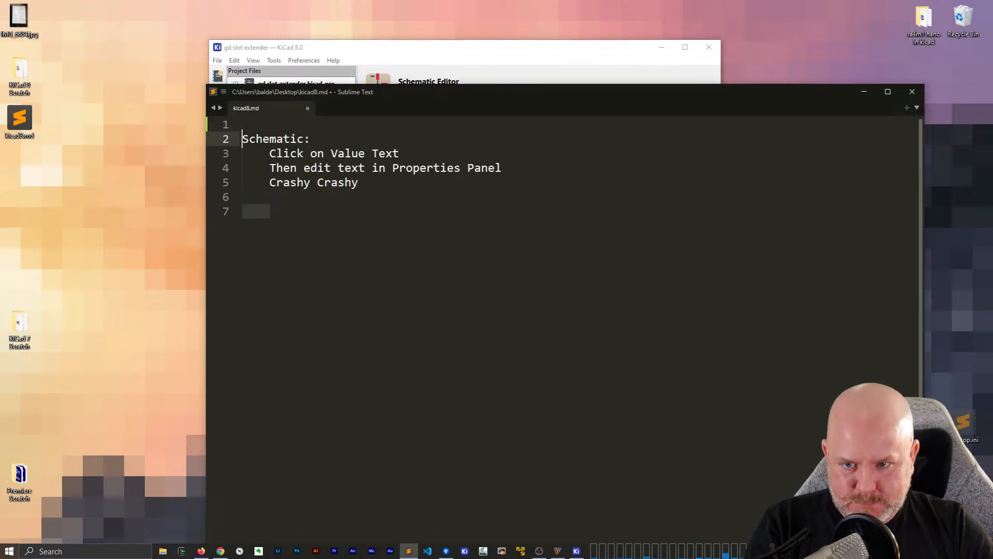
key(Up)
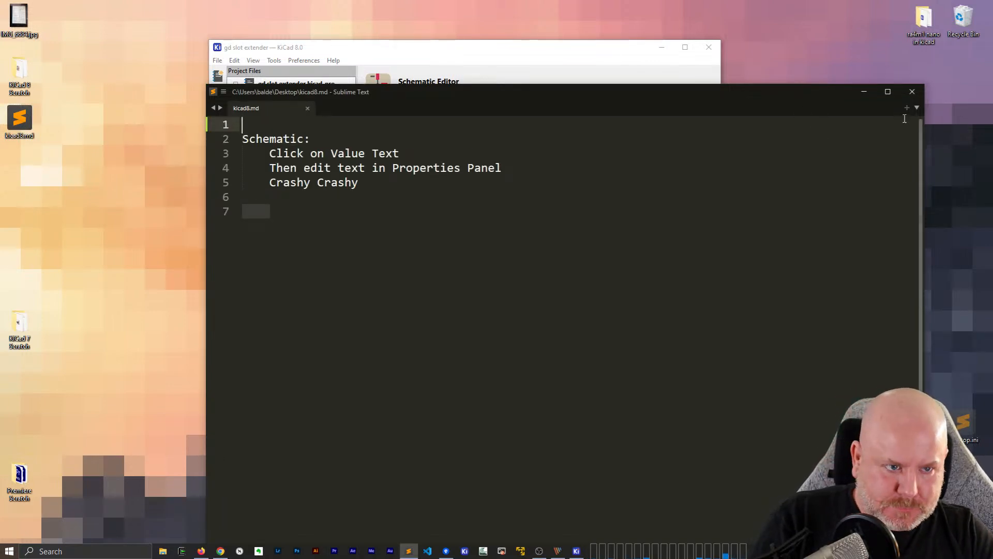
click(863, 92)
Reopen the gd slot extender schematic from the KiCad project window and leave J2 unselected
double_click(295, 121)
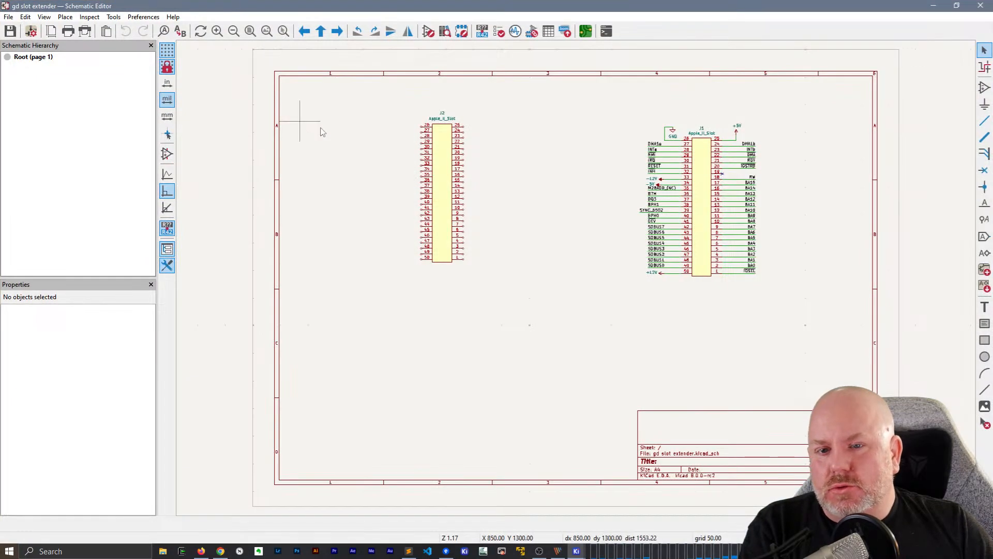
click(451, 169)
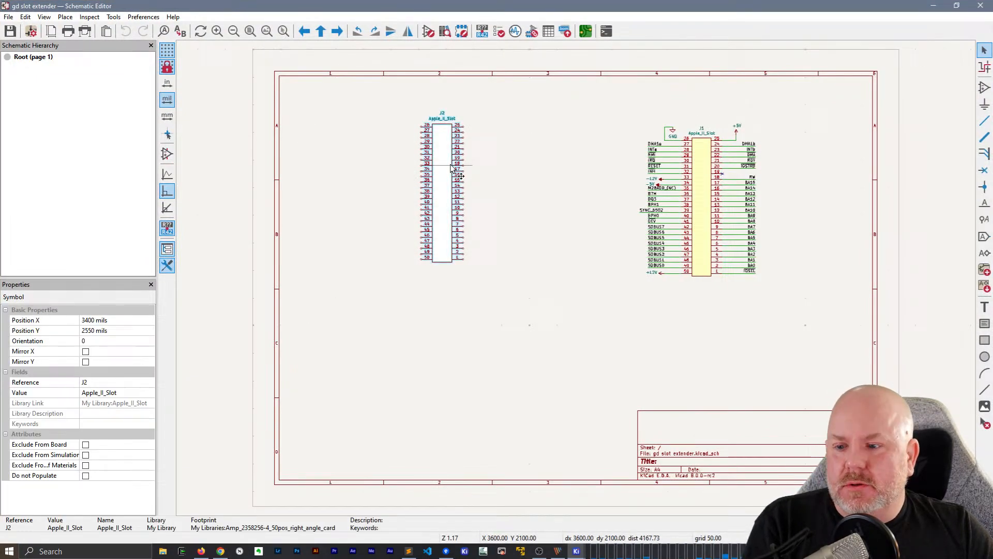
click(490, 166)
Hide the schematic hierarchy and set J2's value to Card Edge
click(445, 156)
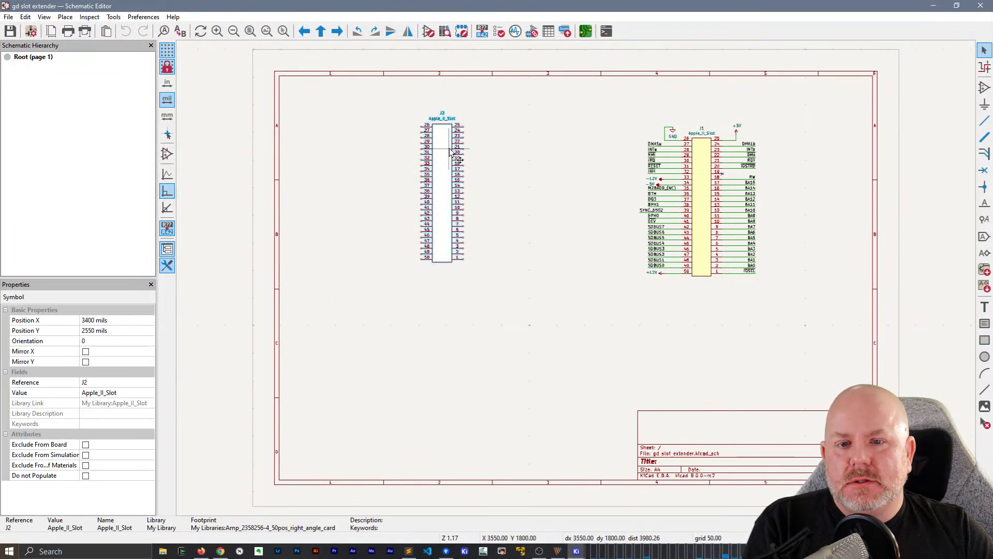
click(151, 45)
click(115, 154)
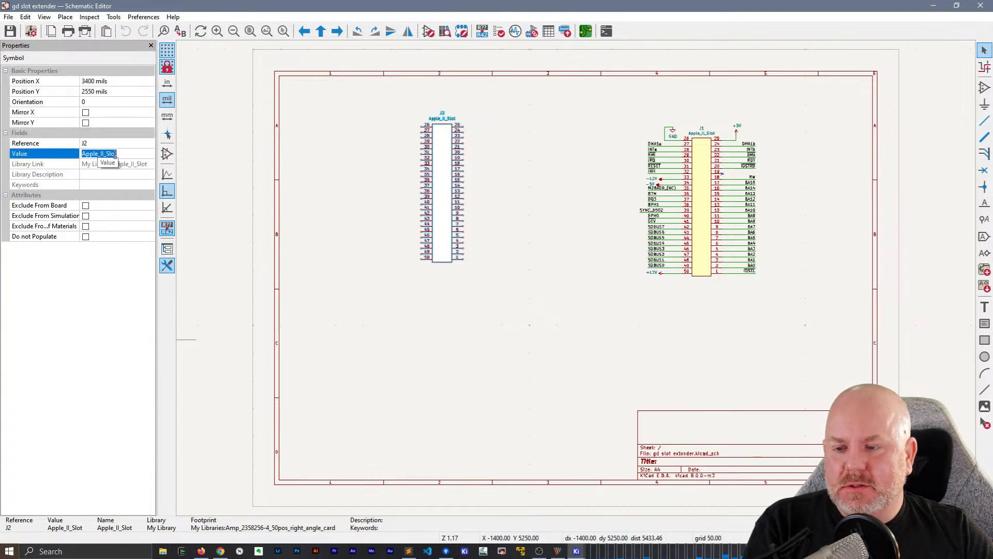
text(Card Edge)
key(Tab)
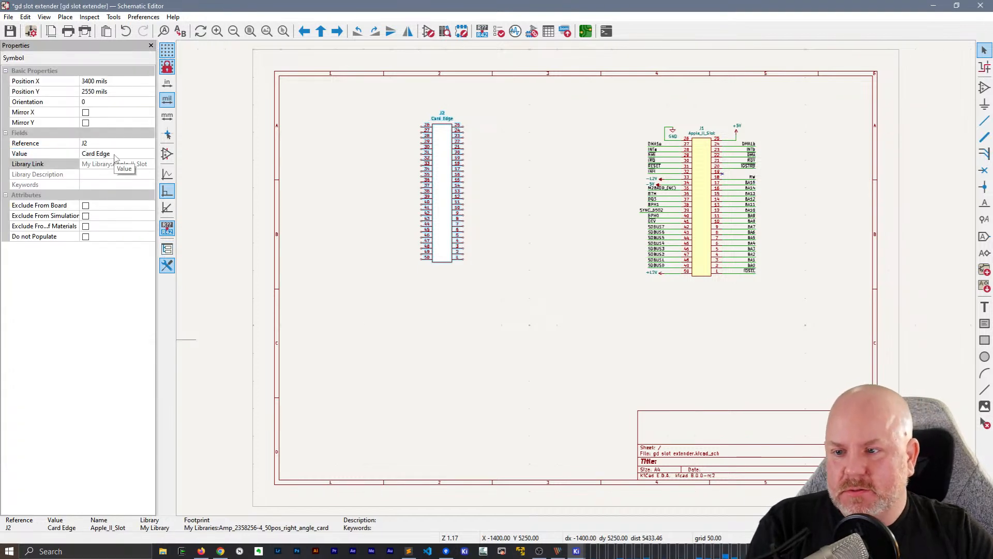
Move J2 down and to the left to X 2600, Y 3450 mils, leaving its other properties unedited
click(351, 184)
click(449, 187)
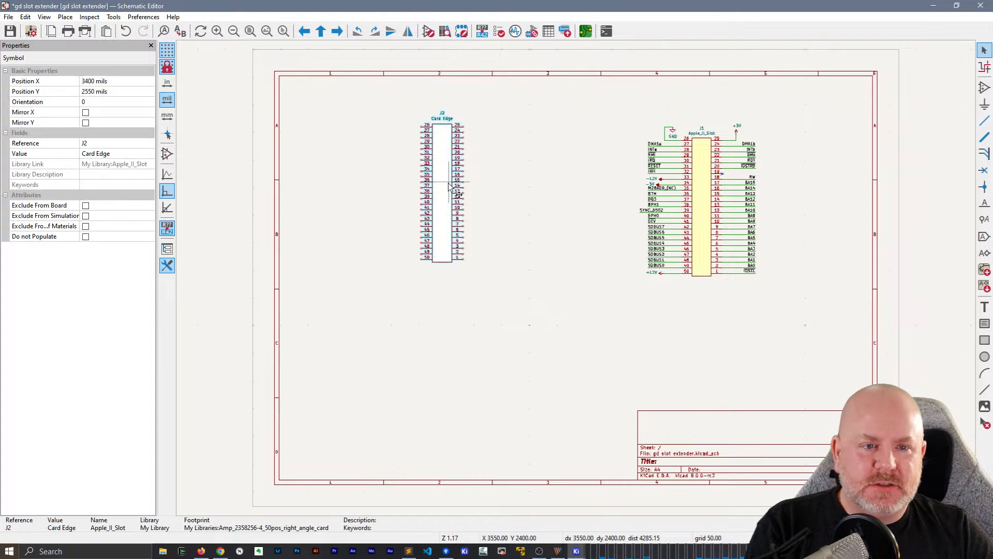
drag(449, 187, 401, 239)
click(399, 239)
double_click(398, 240)
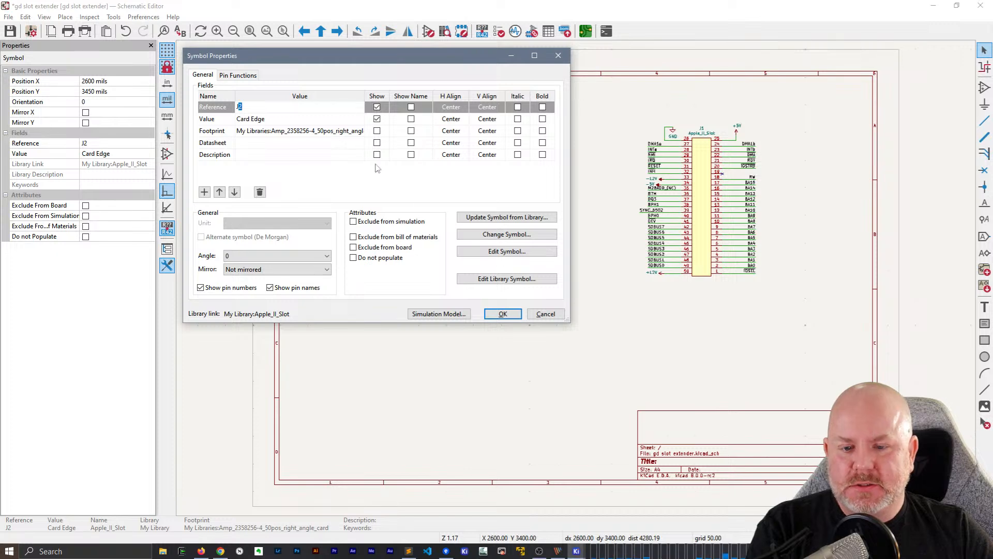
key(Escape)
key(Escape)
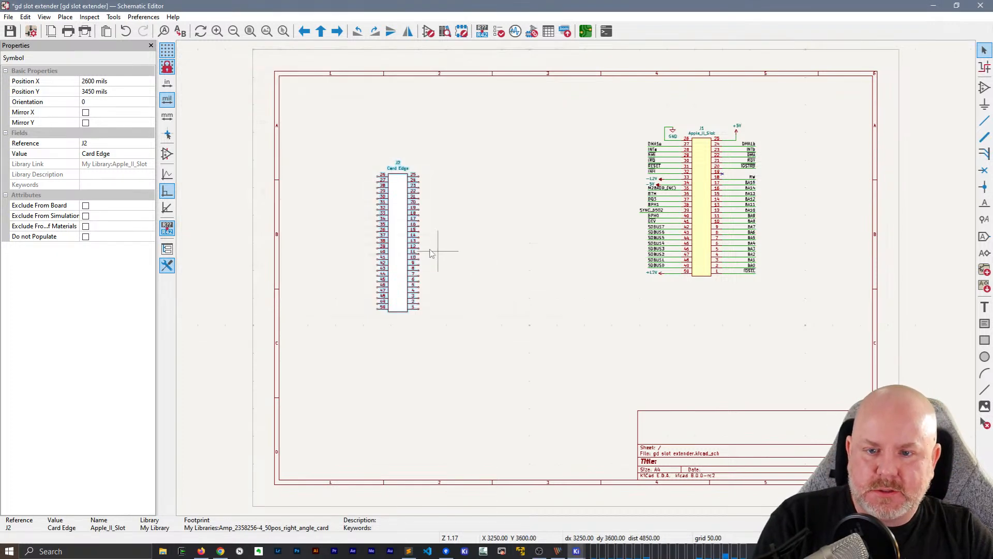
Duplicate J2 and place the copy between J2 and J1, at X 4700, Y 3450 mils
key(ctrl+d)
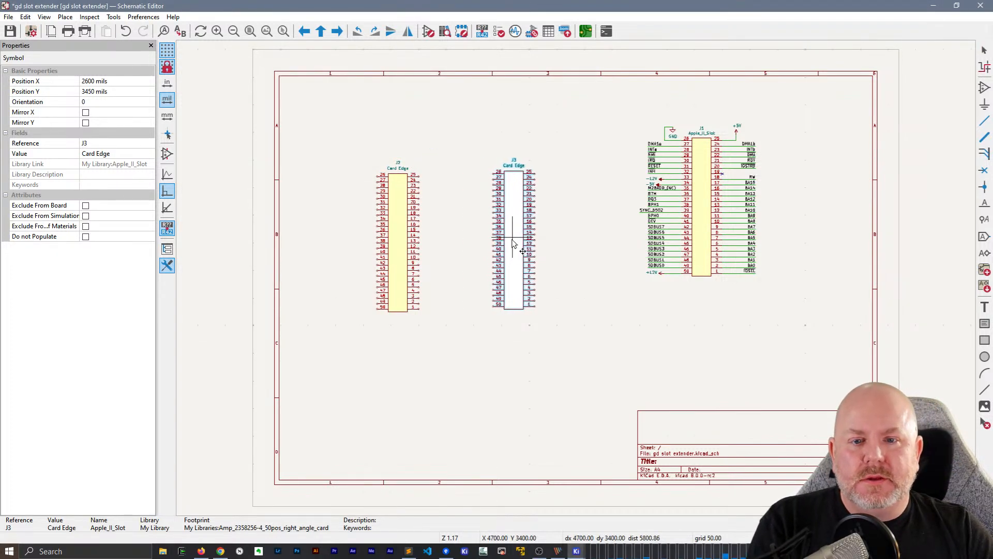
click(532, 247)
click(555, 240)
Set J3's value text to Socket
double_click(521, 168)
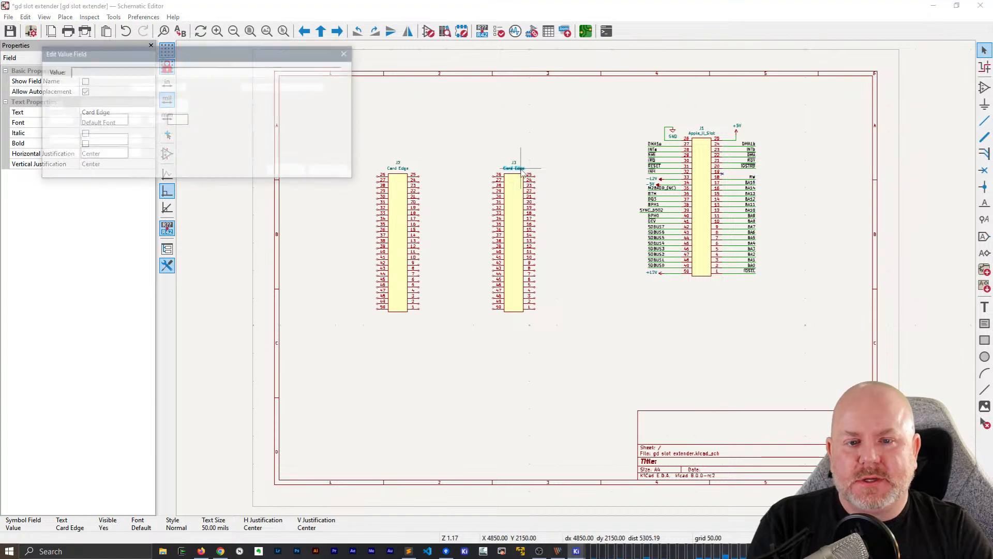
text(Socket)
key(Return)
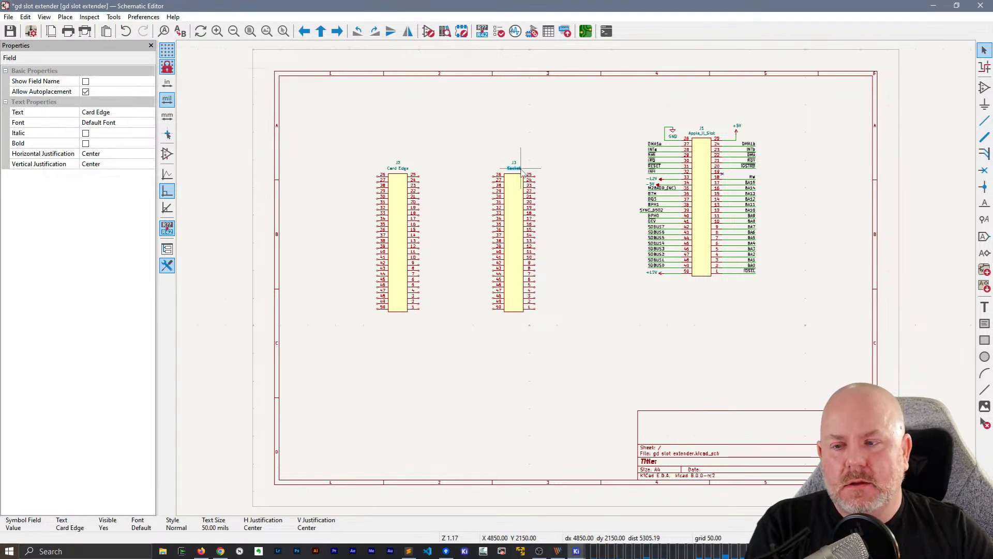
Reselect J3's value text and change it to Sockety Socket Sock
click(553, 132)
click(519, 169)
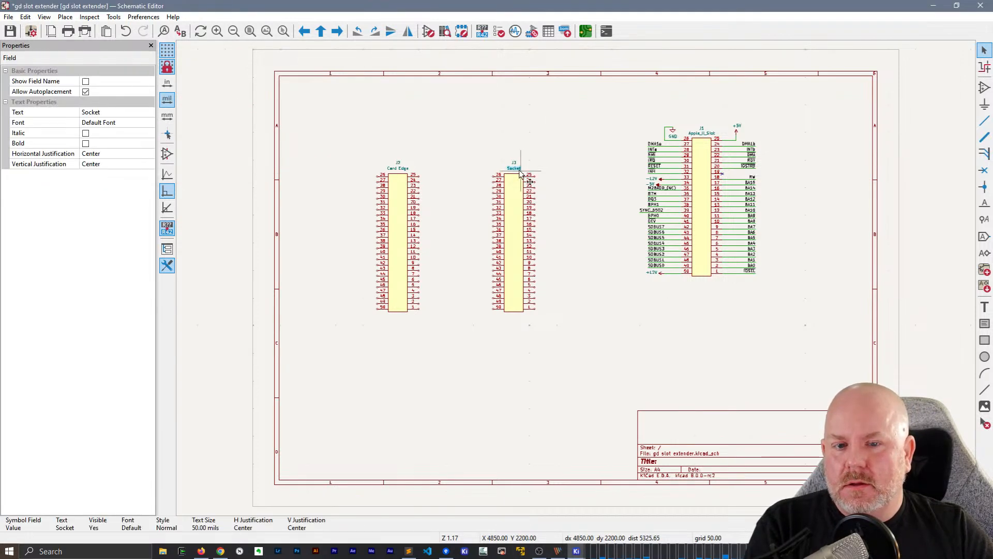
double_click(521, 170)
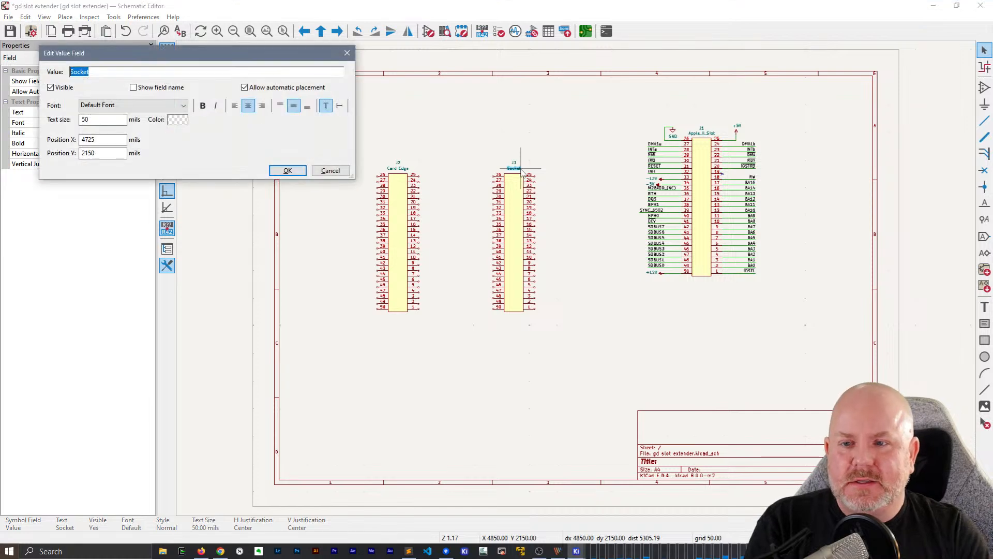
text(Sockety So)
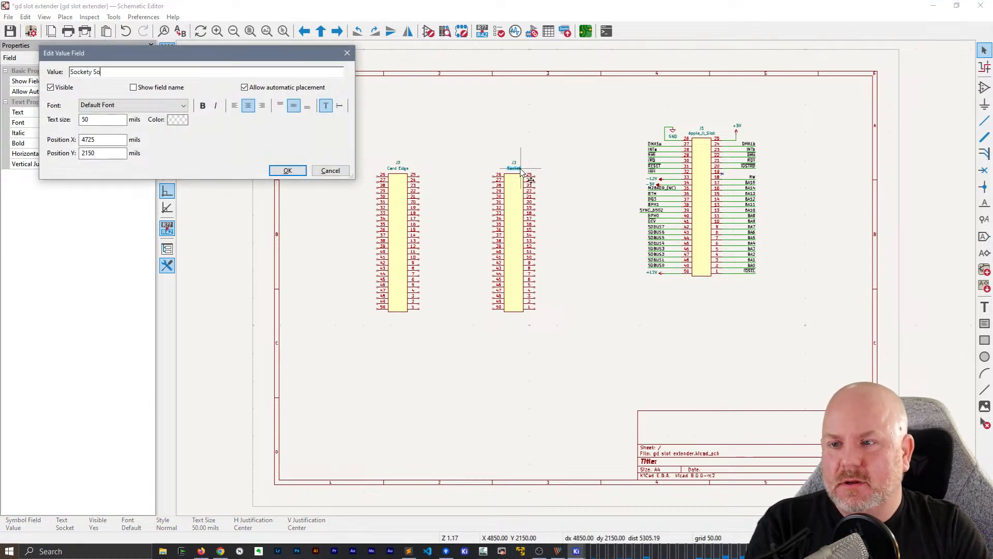
text(cket Sock)
key(Return)
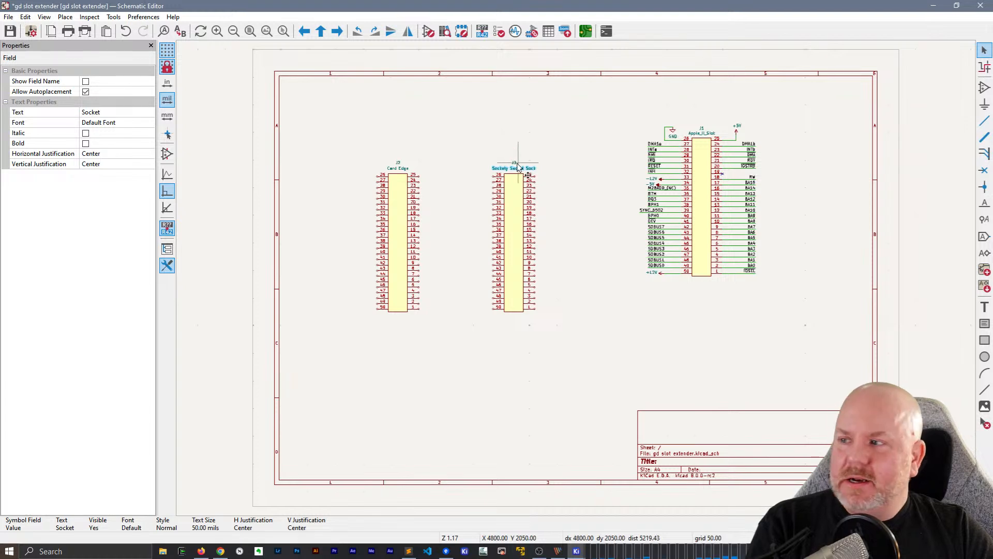
Reselect J3 and its value text to compare the listed property text with the label on the schematic
scroll(515, 164, up, 5)
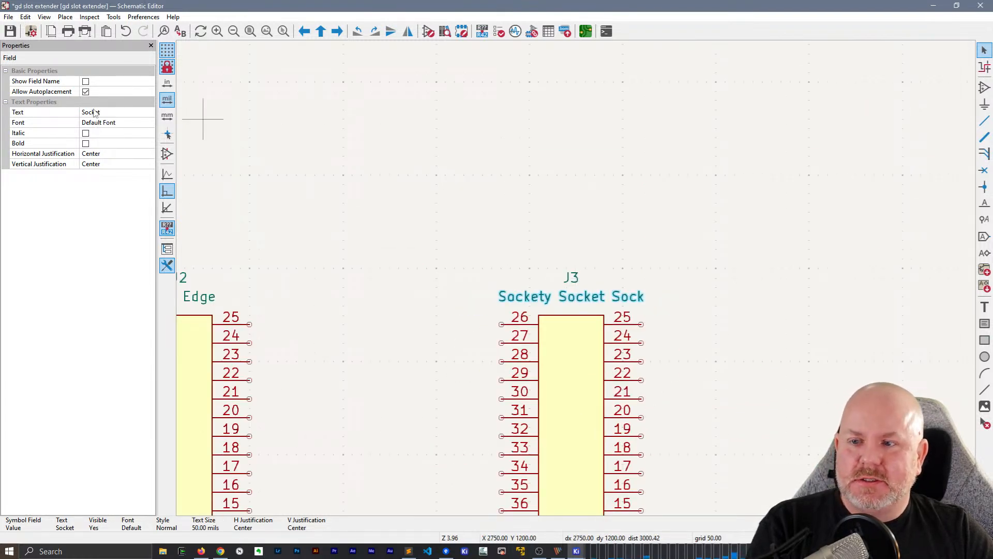
click(513, 214)
click(571, 313)
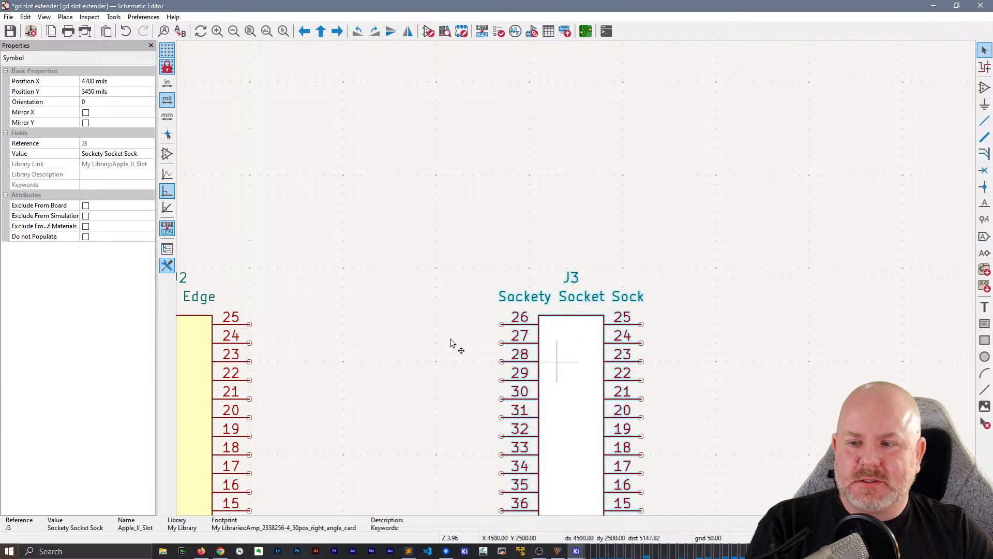
click(547, 298)
scroll(547, 299, down, 3)
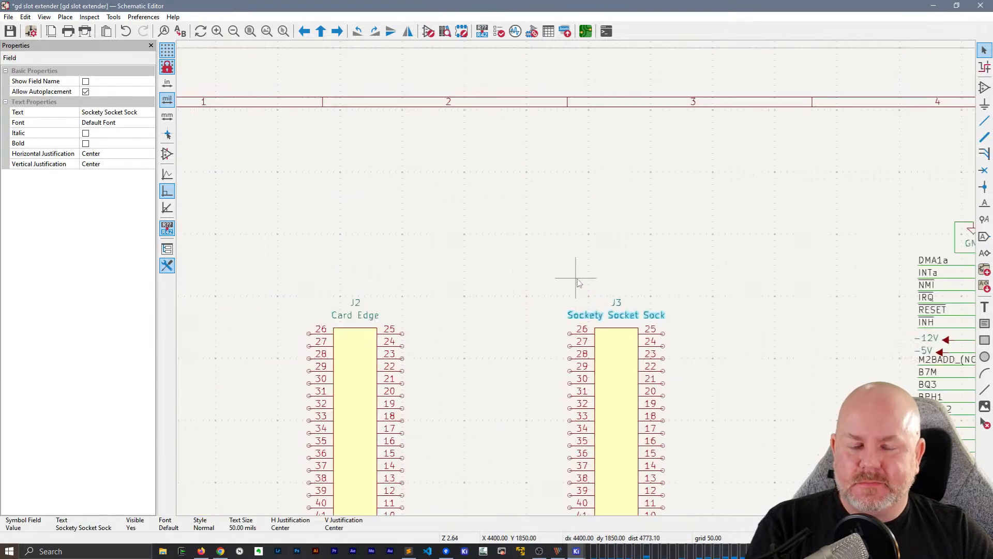
click(603, 210)
middle_drag(603, 210, 611, 166)
click(525, 187)
In kicad8.md in Sublime Text, add the indented line "Click on Text Value, E to Edit, change the text, properties panel doesn't update." below the crash note
key(alt+Tab)
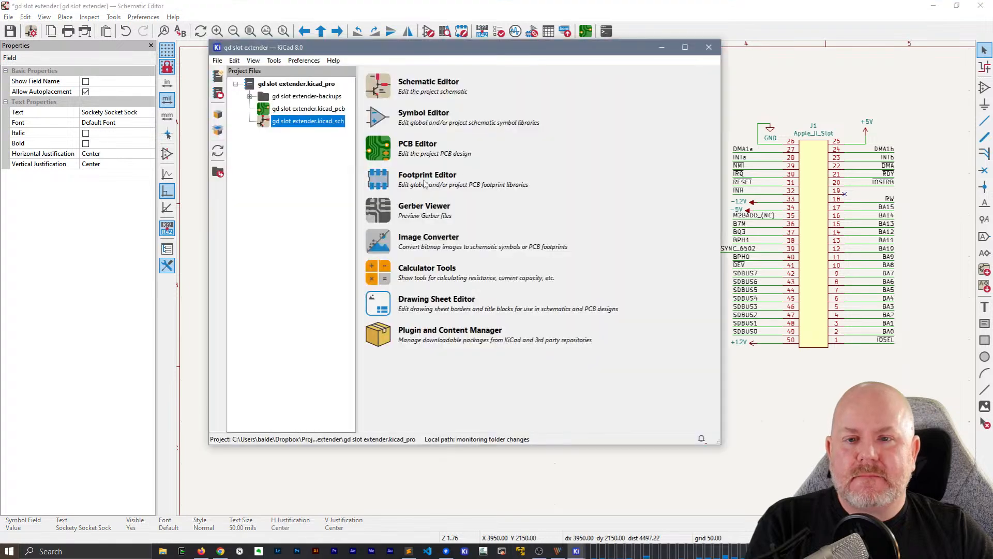
key(alt+Tab)
key(alt+Tab)
key(alt+Tab)
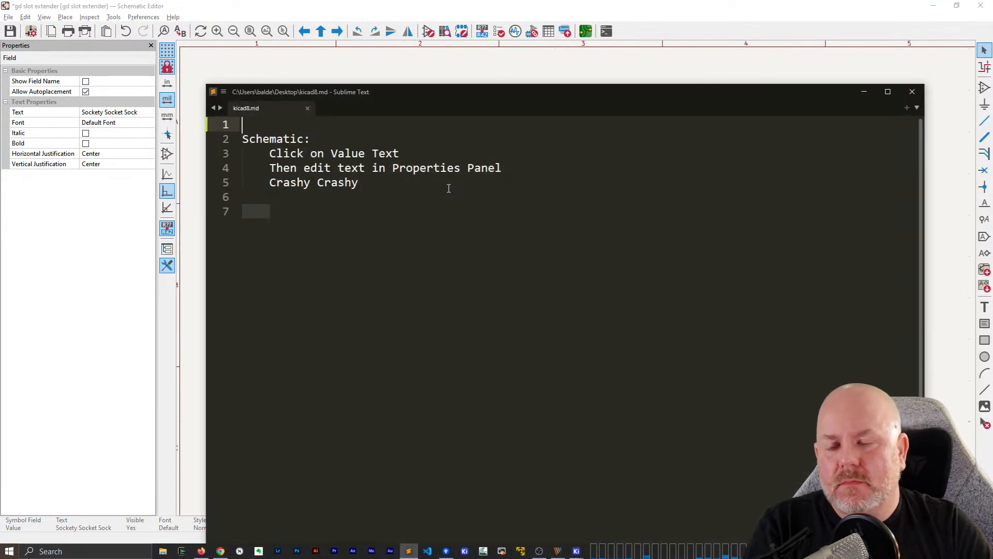
key(Down)
key(Down)
key(Down)
key(Down)
key(Down)
key(Return)
key(Tab)
text(Cl)
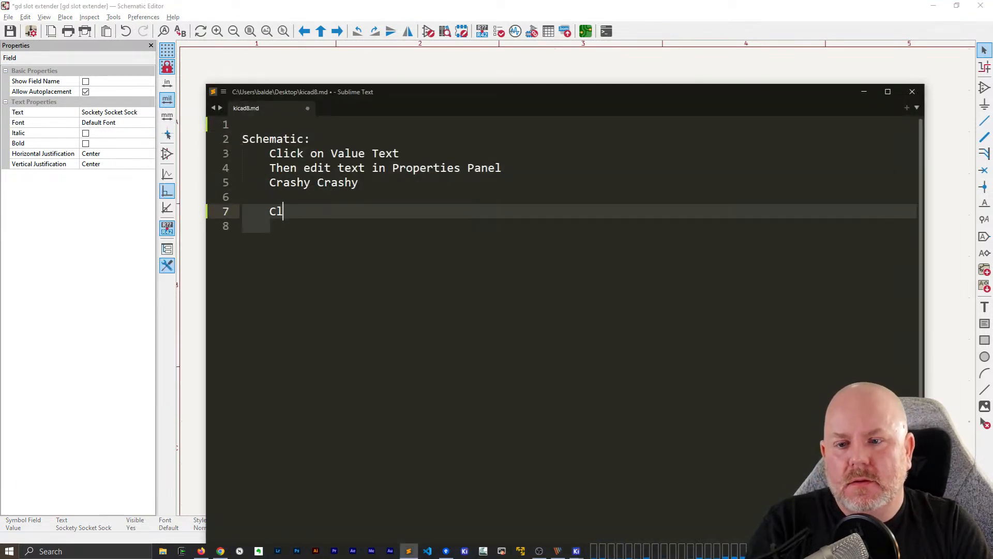
text(ick on Text value,)
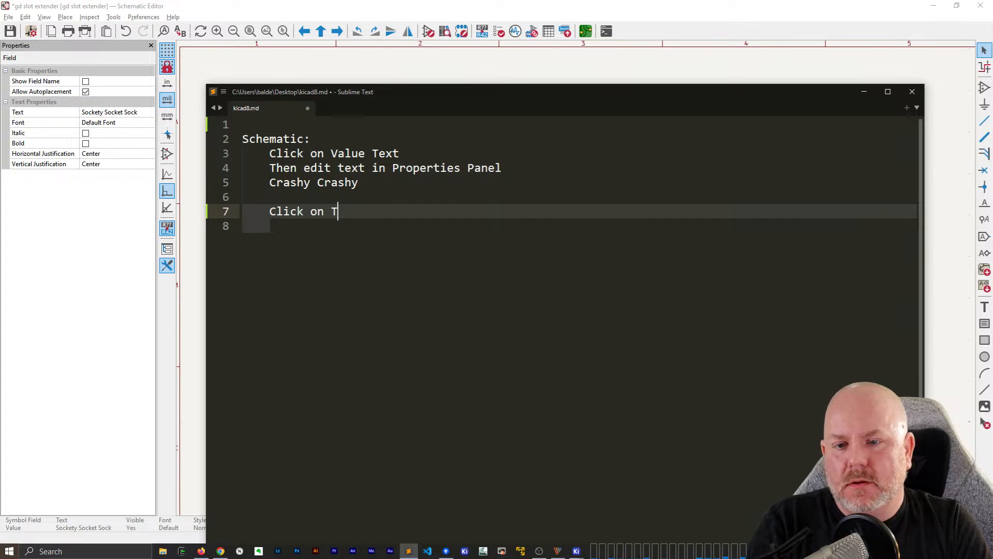
key(BackSpace)
key(BackSpace)
key(BackSpace)
key(BackSpace)
key(BackSpace)
key(BackSpace)
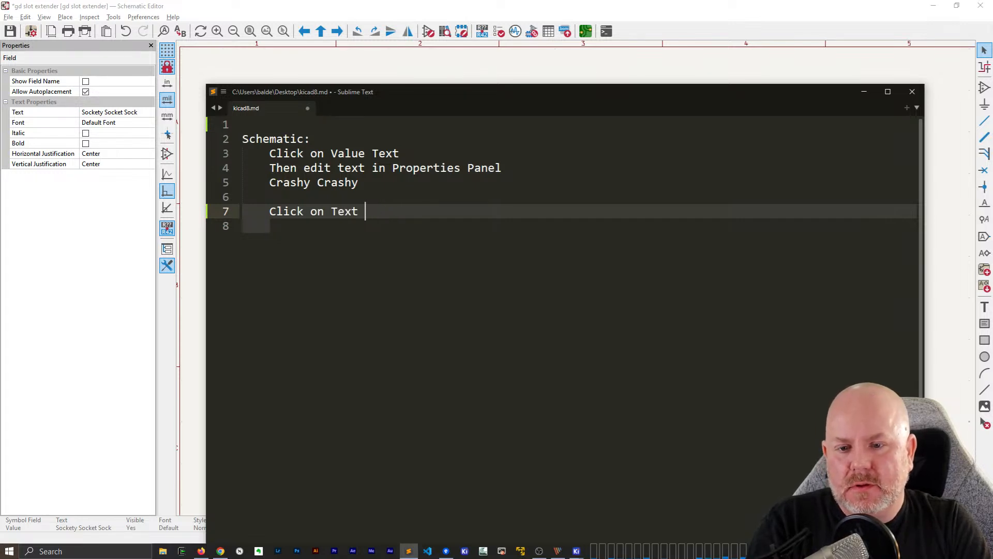
text(Vale)
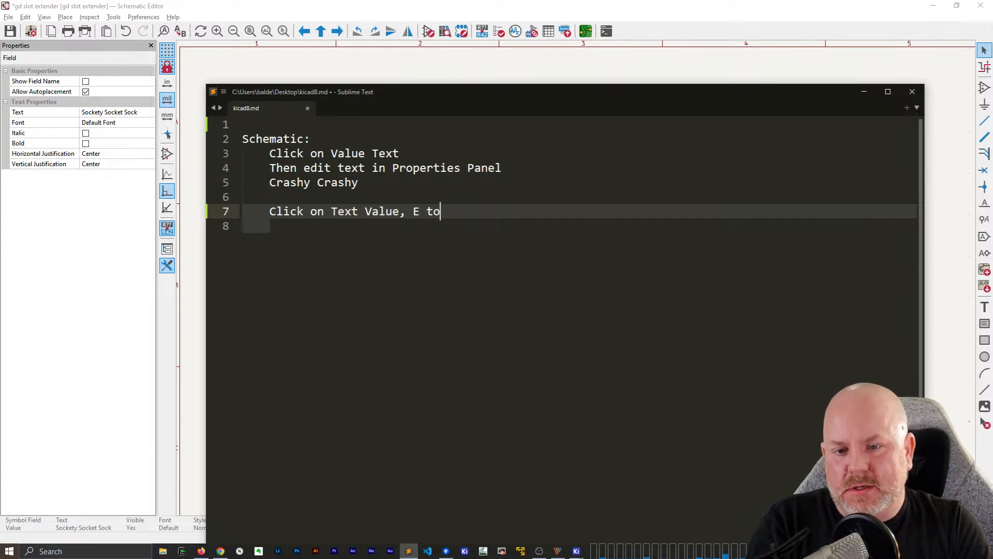
text(change the text, properties panel doesn't update.)
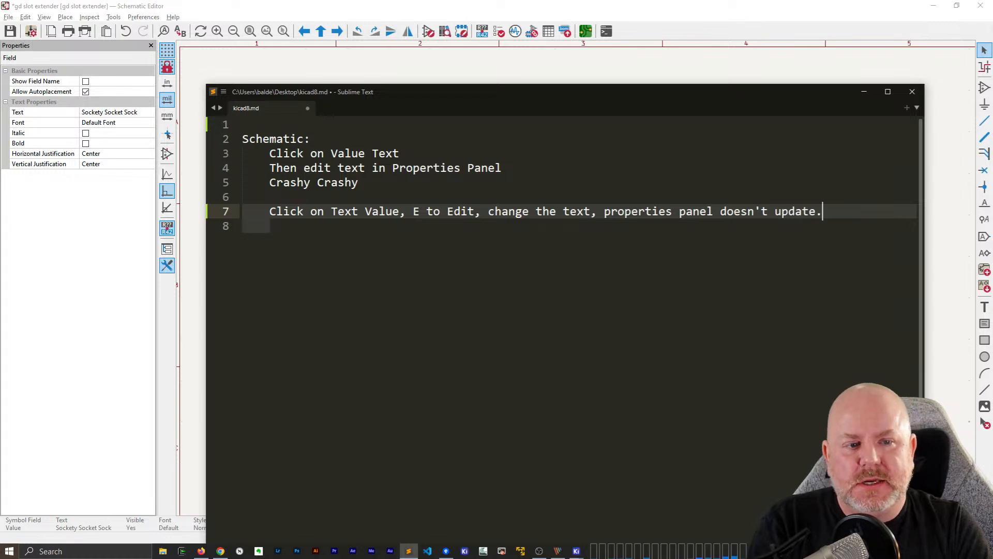
key(Return)
Prefix the new kicad8.md note line with 18:40 and return to the schematic
key(alt+Tab)
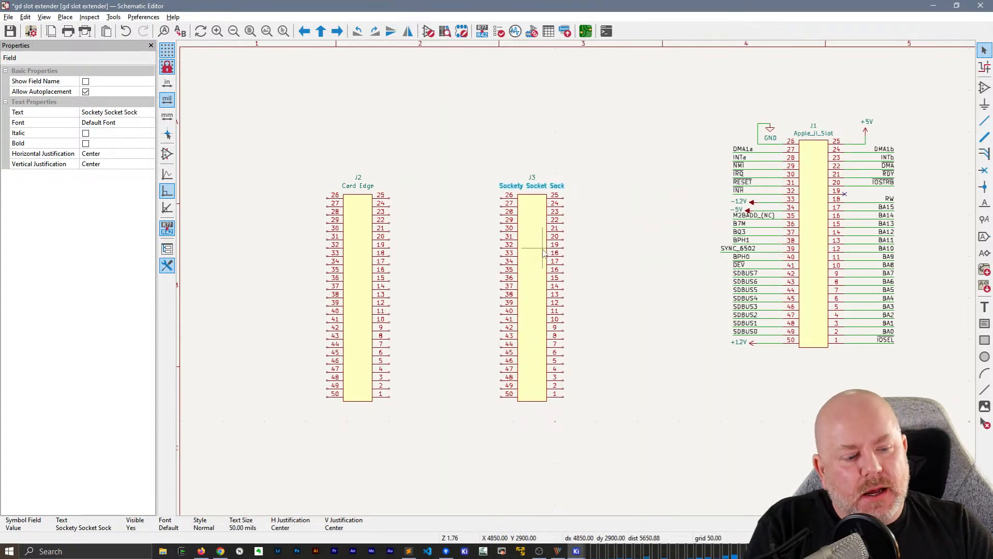
key(alt+Tab)
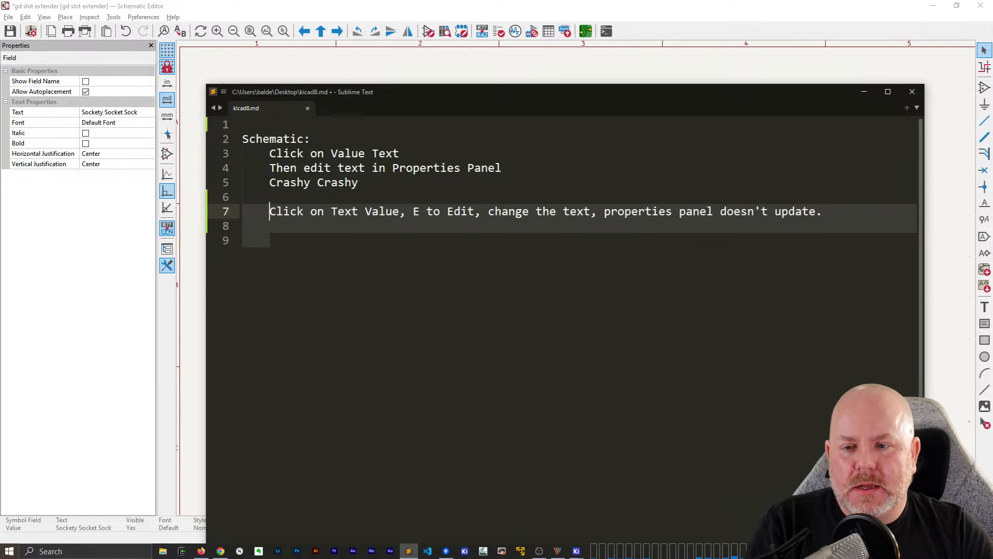
text(6)
text(:400)
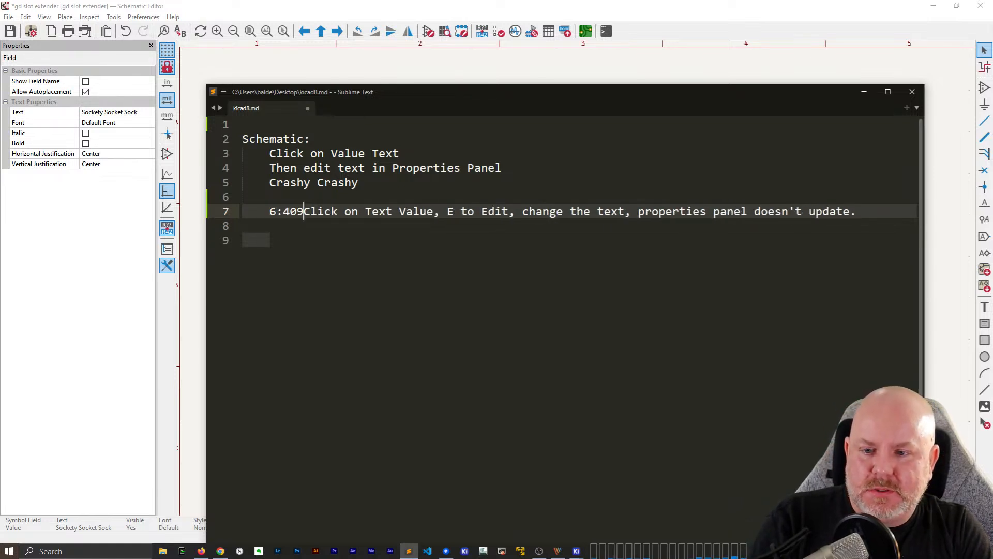
key(BackSpace)
key(BackSpace)
key(BackSpace)
key(BackSpace)
key(BackSpace)
text(18:40)
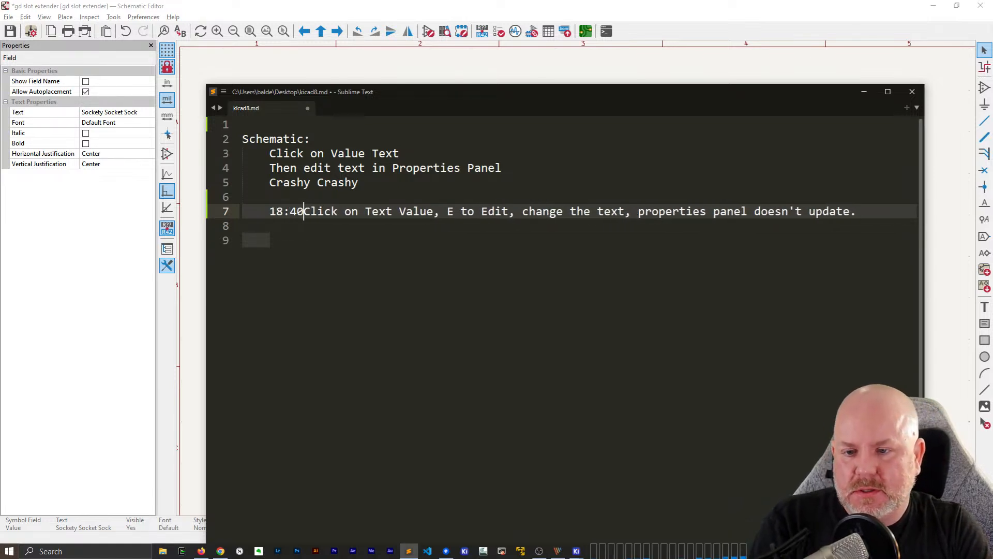
key(Up)
key(Up)
key(Up)
key(Up)
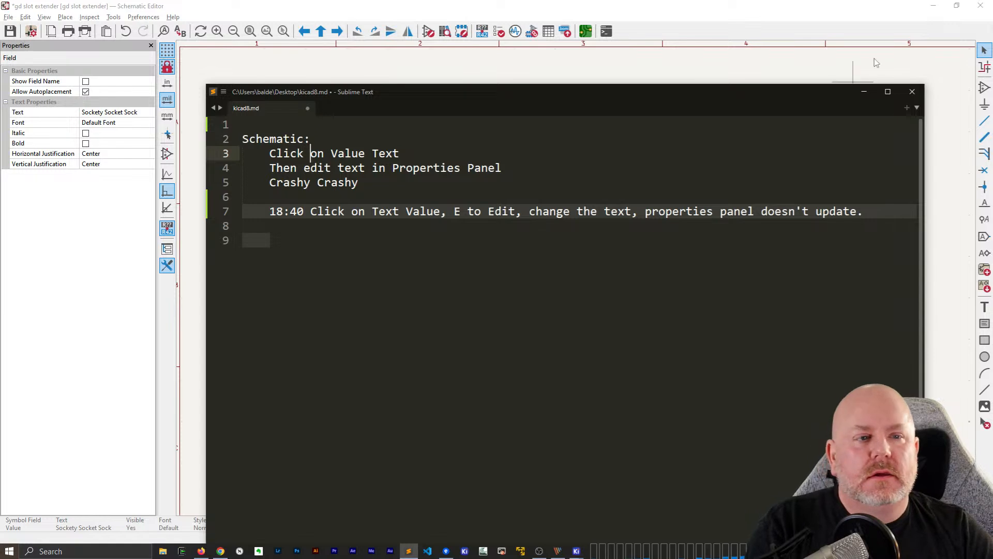
click(869, 66)
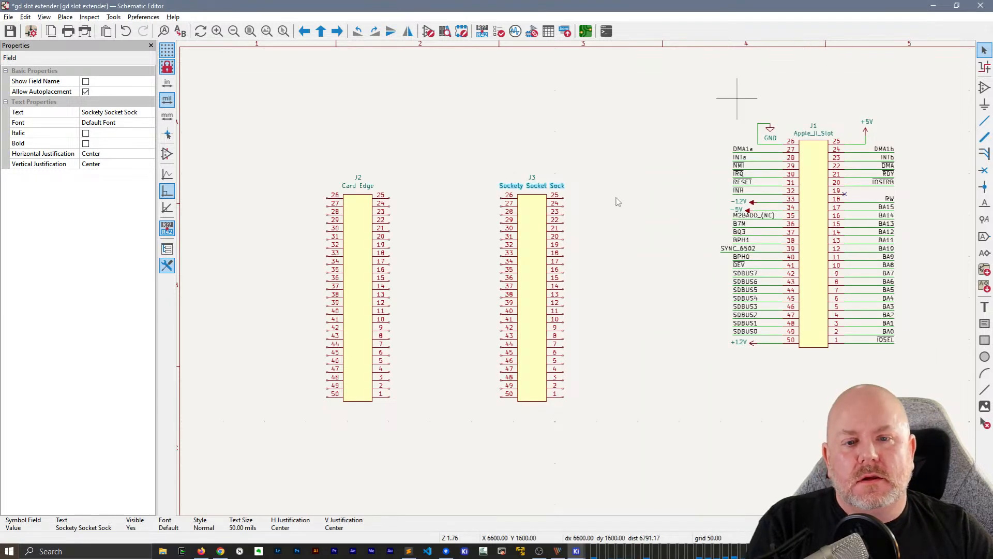
Move J3 farther right, into the space between J2 and J1
click(601, 194)
click(519, 253)
key(Escape)
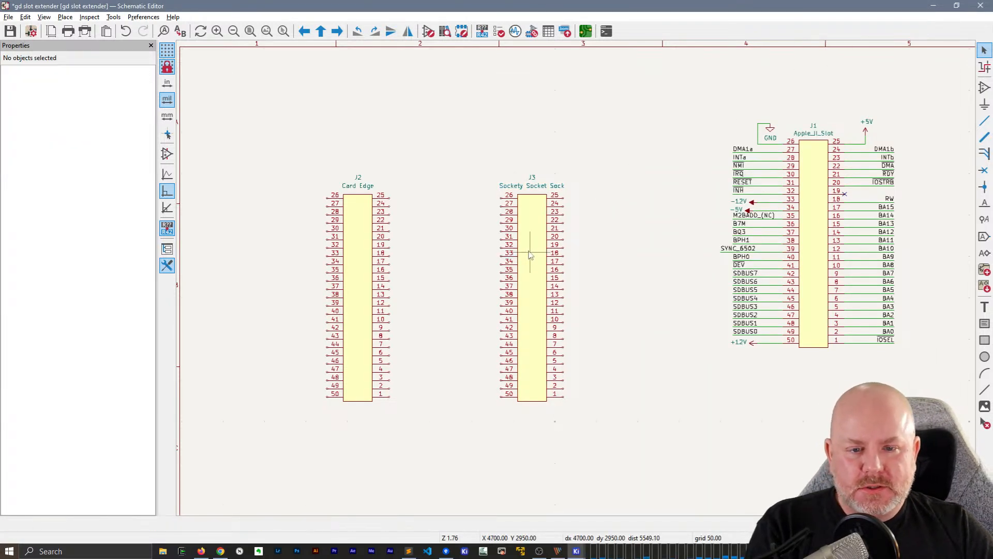
drag(529, 254, 584, 258)
click(486, 249)
Open J2's symbol properties and search the footprint library for Apple to replace its footprint
click(347, 241)
click(351, 241)
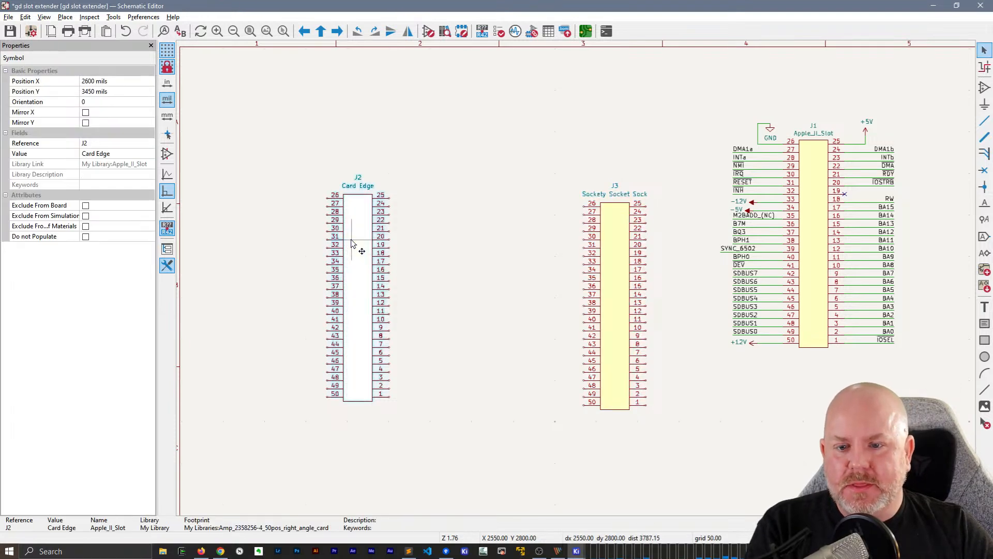
double_click(351, 243)
click(361, 132)
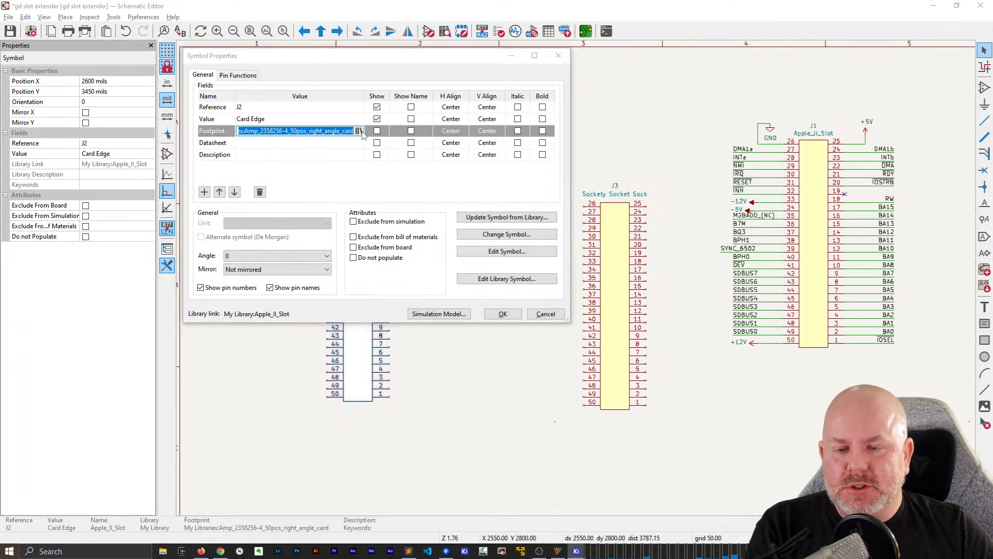
click(360, 132)
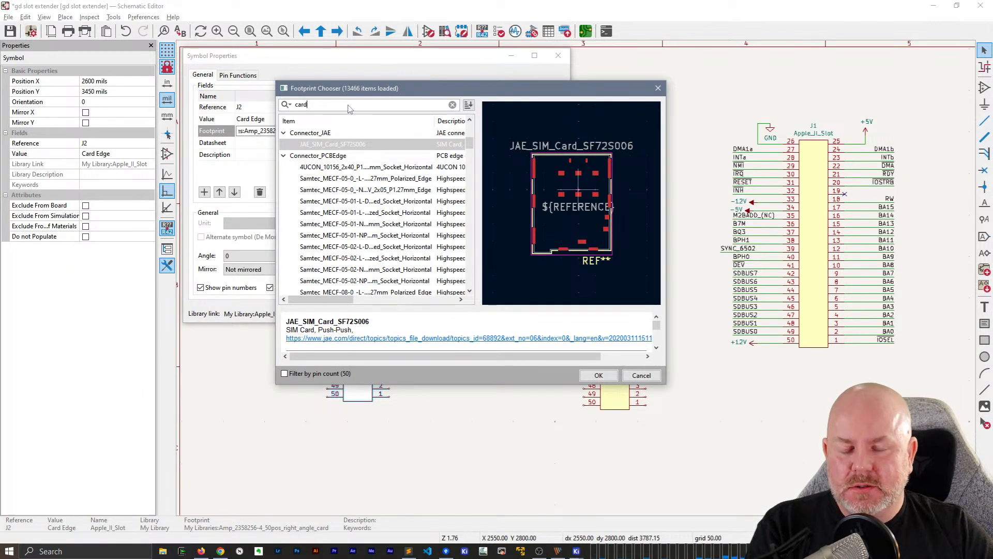
key(BackSpace)
key(BackSpace)
key(BackSpace)
key(BackSpace)
text(Apple)
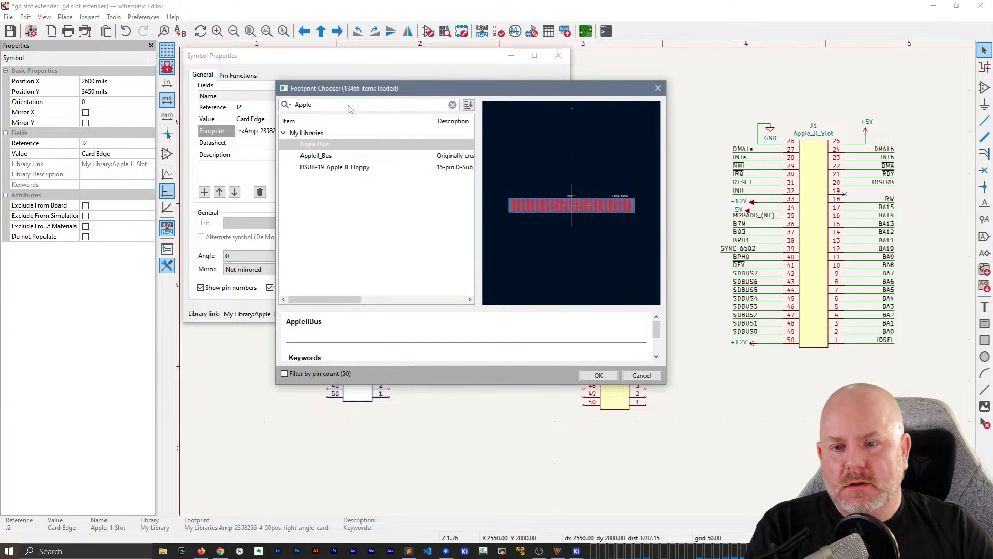
Compare the previews of the AppleIIBus and AppleII_Bus footprints, examining their pads and edge outlines up close
click(319, 157)
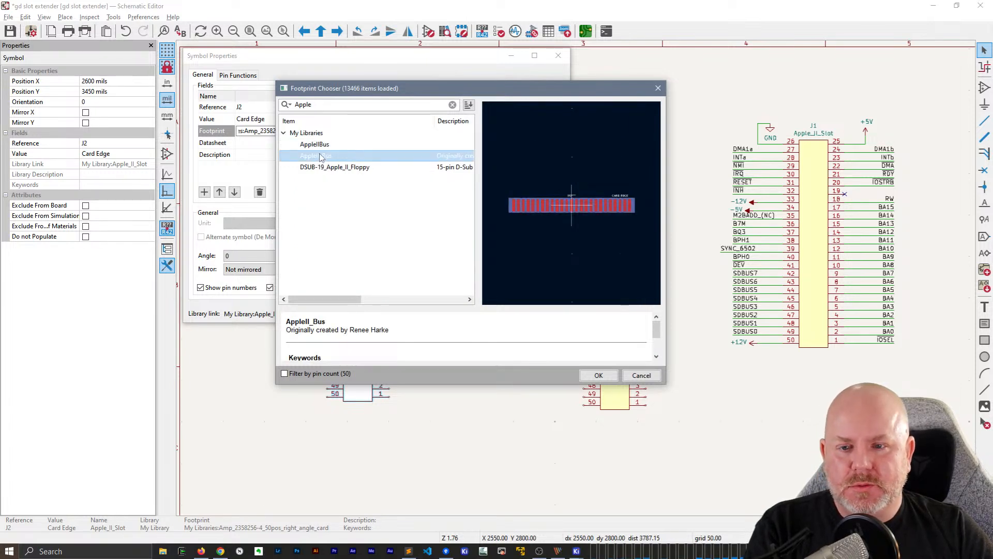
click(320, 145)
click(321, 157)
click(321, 147)
click(323, 158)
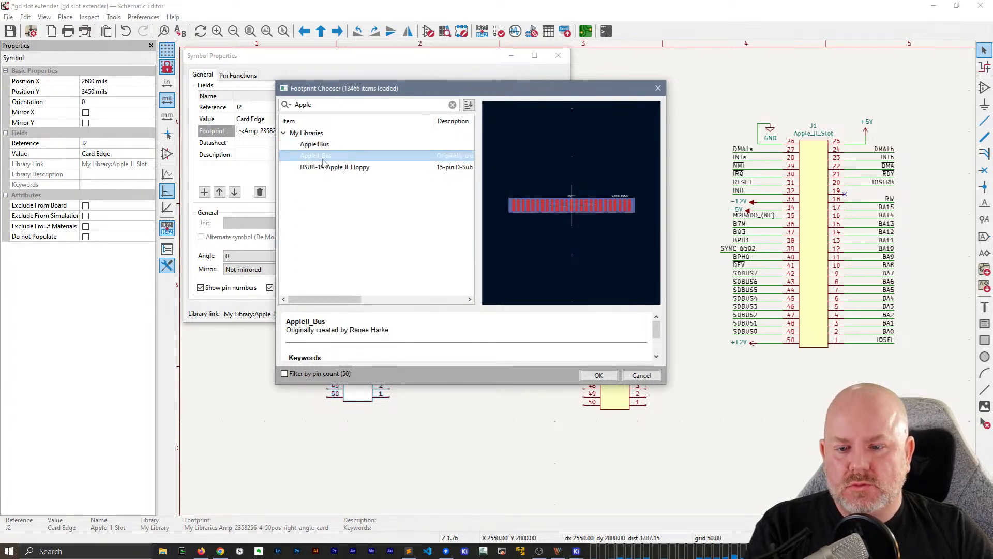
click(323, 146)
click(324, 158)
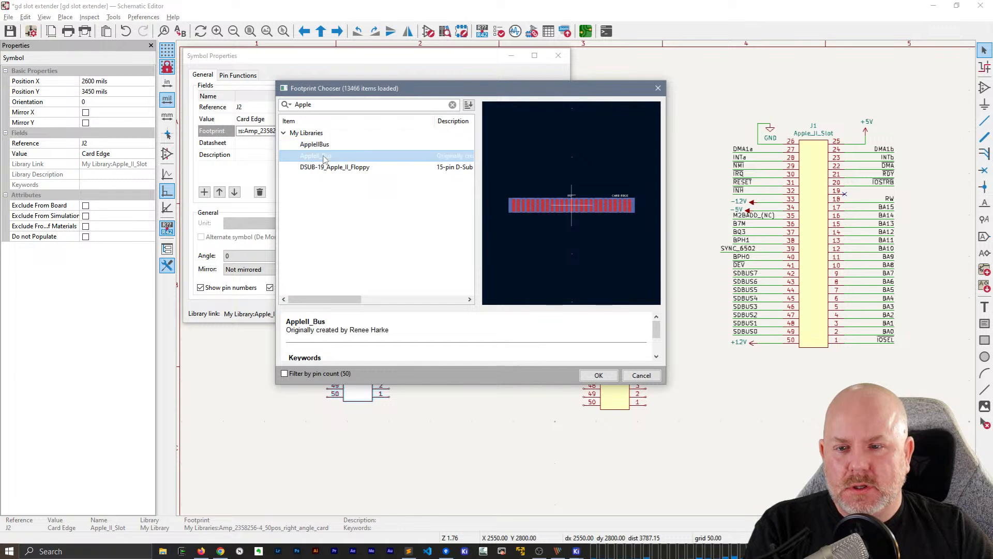
scroll(361, 365, down, 1)
scroll(359, 357, up, 1)
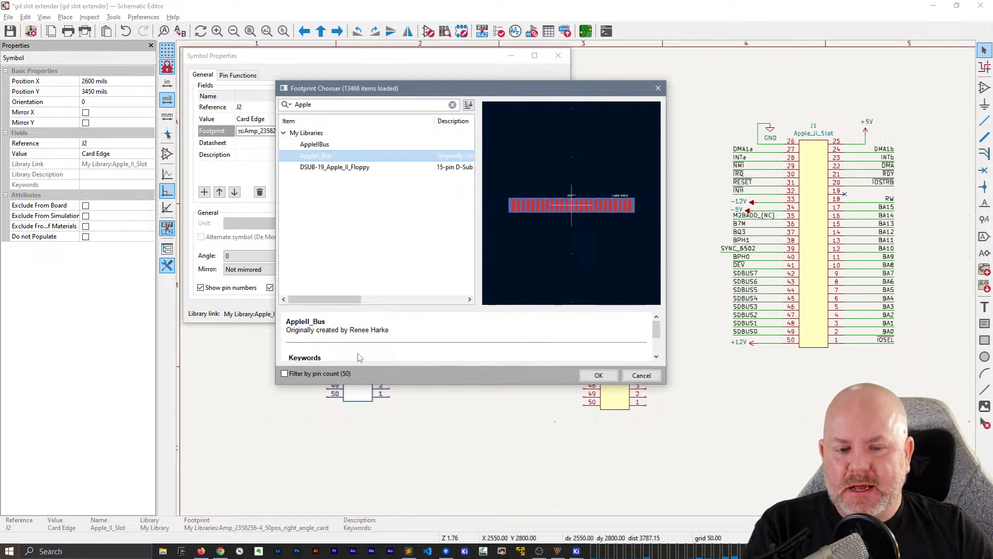
click(326, 146)
scroll(609, 219, up, 2)
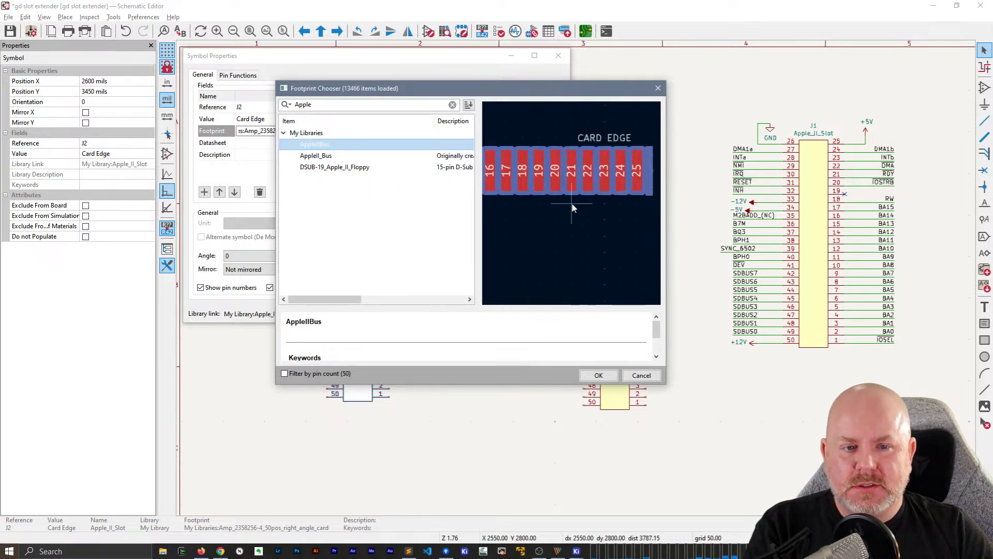
click(316, 158)
scroll(528, 203, up, 4)
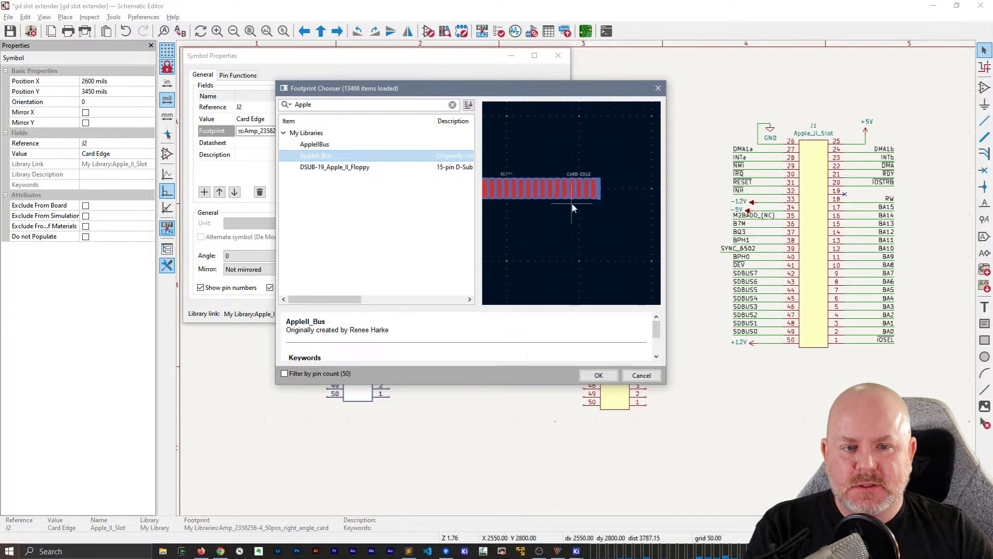
click(324, 141)
scroll(647, 216, up, 4)
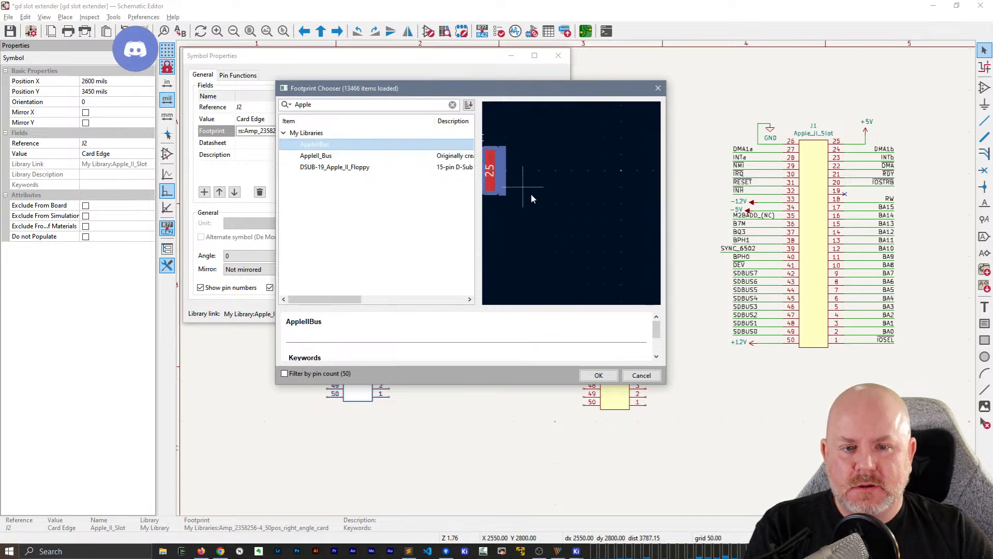
Assign the My Libraries:AppleIIBus footprint to J2 and save the schematic
double_click(307, 148)
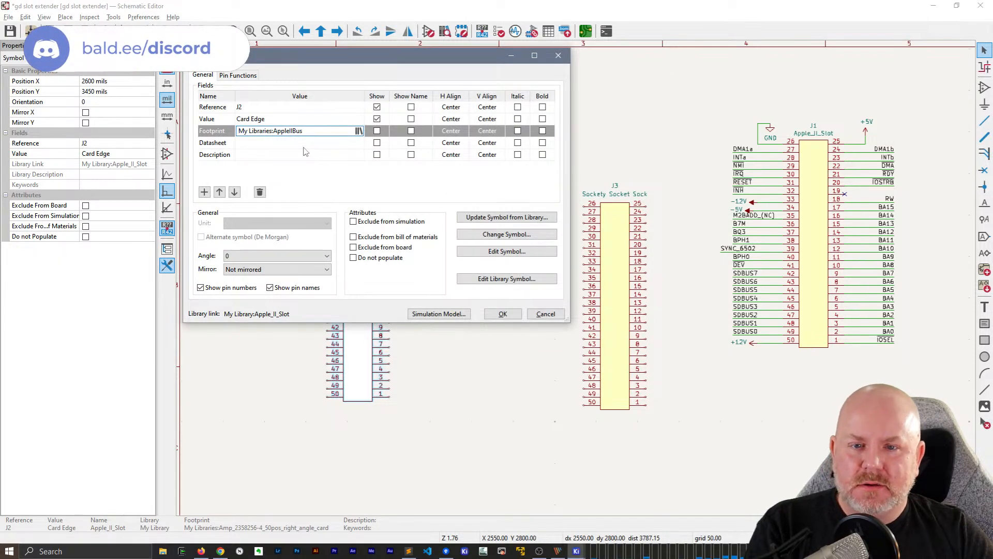
click(496, 315)
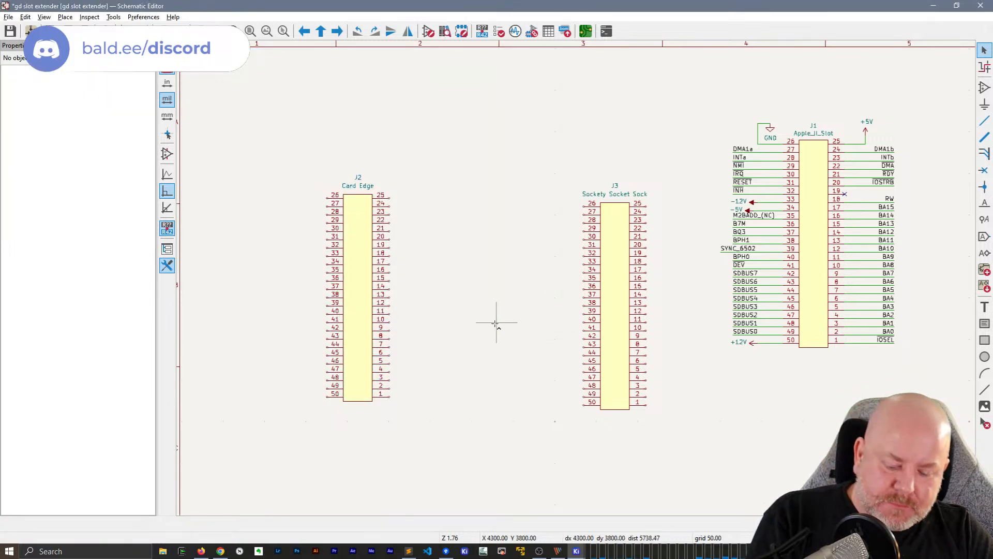
key(ctrl+s)
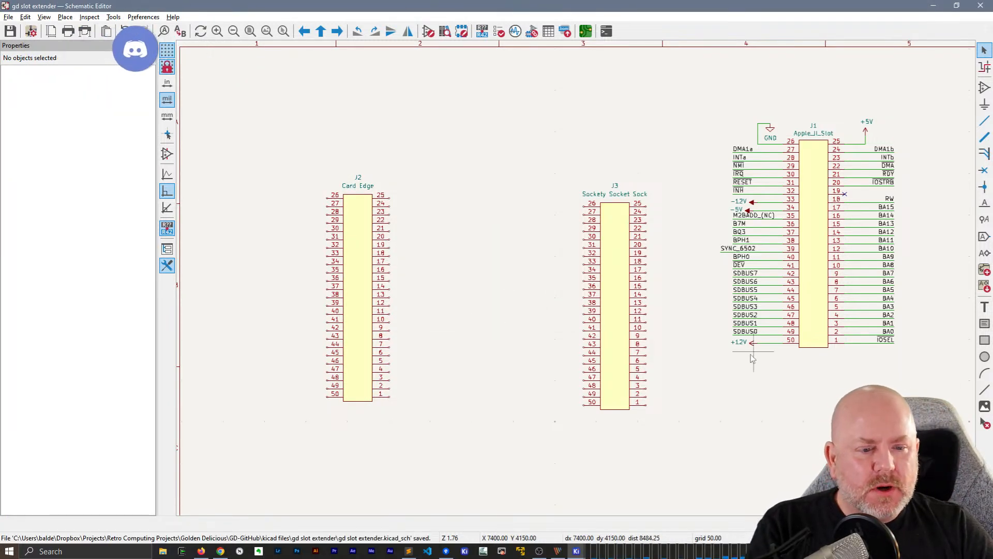
Duplicate the wires, net labels and power symbols from J1's pins 26 to 50 onto the matching pins of J2
drag(769, 364, 724, 100)
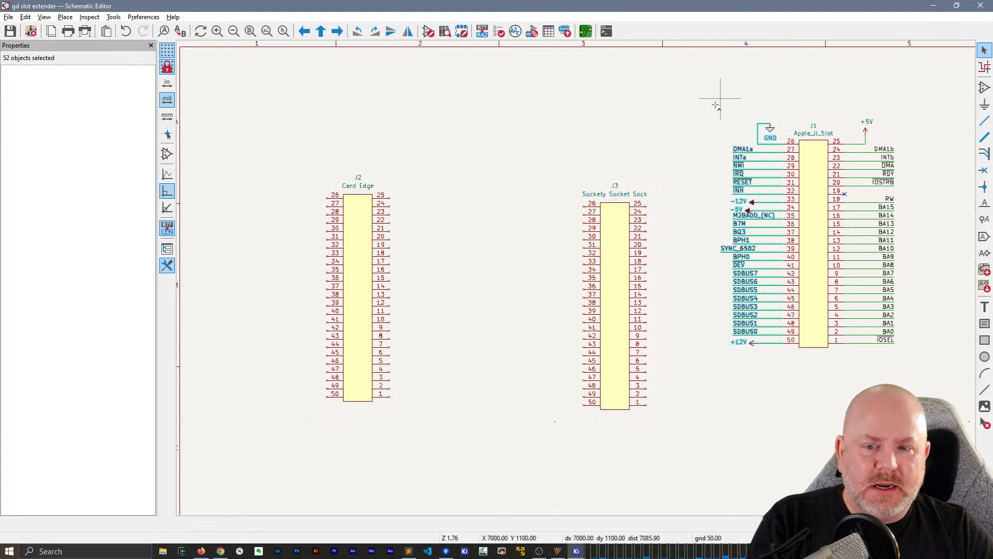
key(ctrl+d)
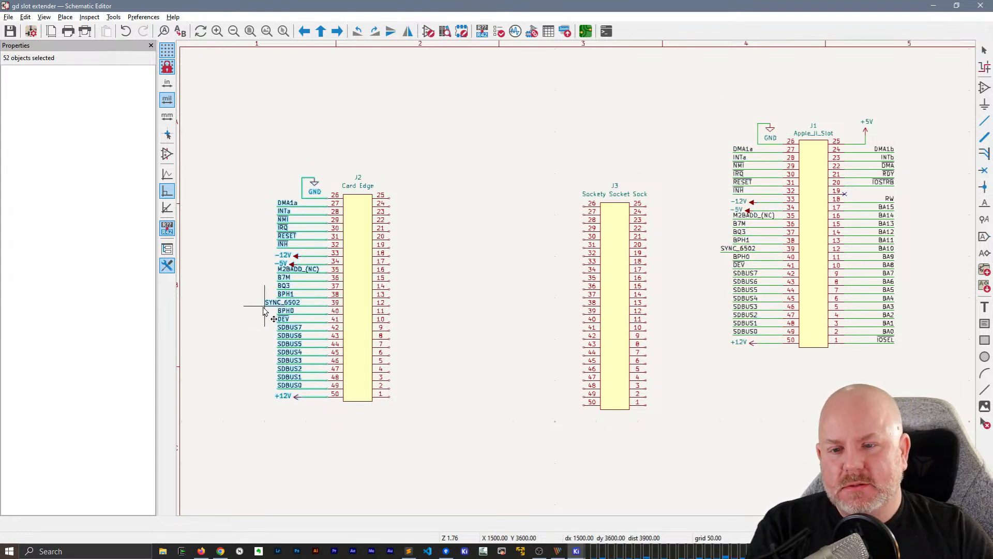
click(263, 311)
Duplicate the wires, net labels and +5V symbol from J1's pins 1 to 25 onto the matching pins of J2
drag(936, 347, 855, 87)
key(ctrl+d)
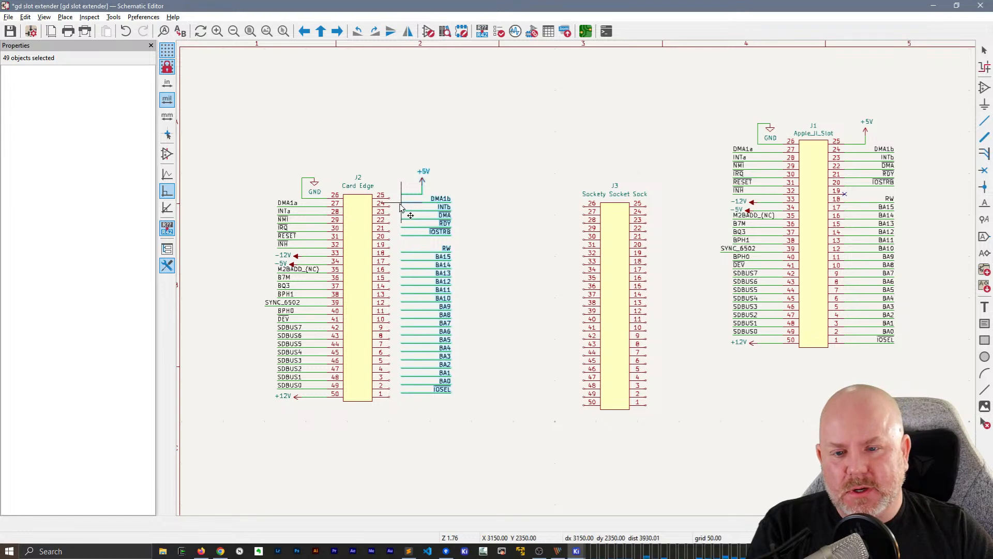
click(390, 212)
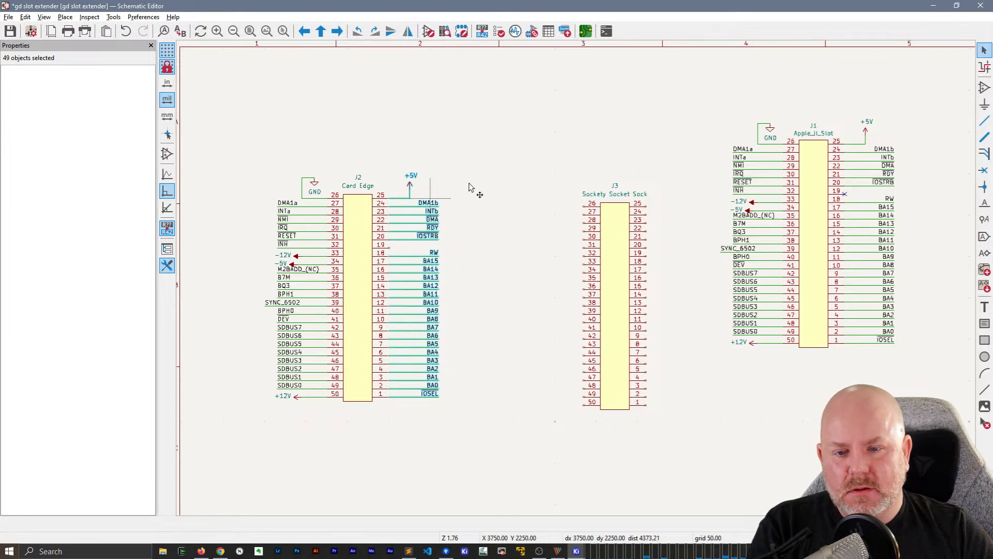
click(488, 160)
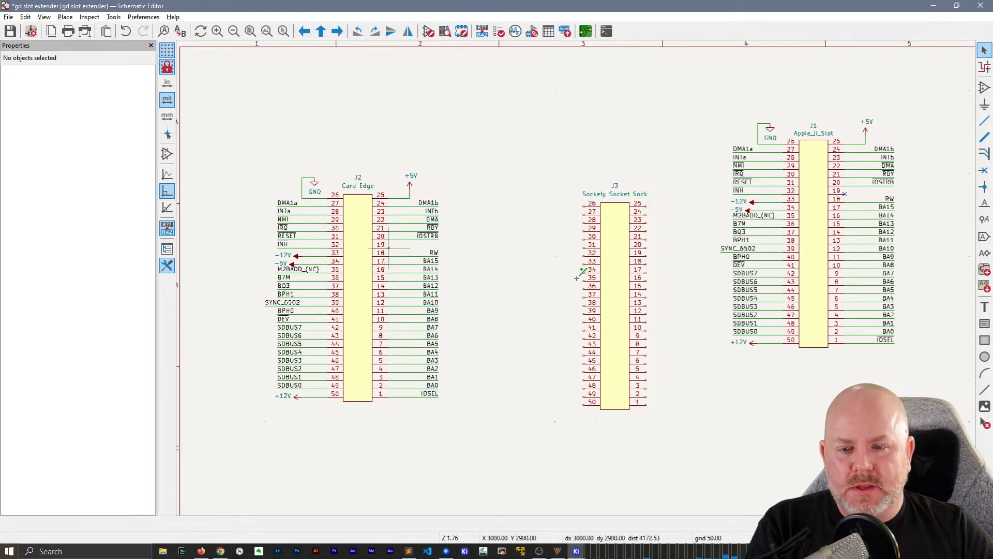
Place a no-connect flag on pin 19 of J2
scroll(388, 245, up, 8)
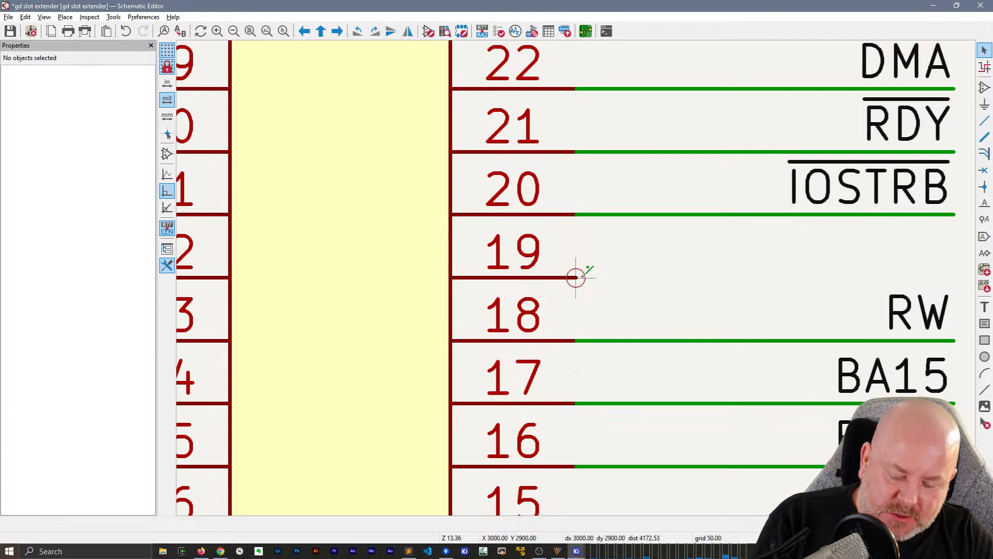
key(q)
scroll(575, 277, down, 5)
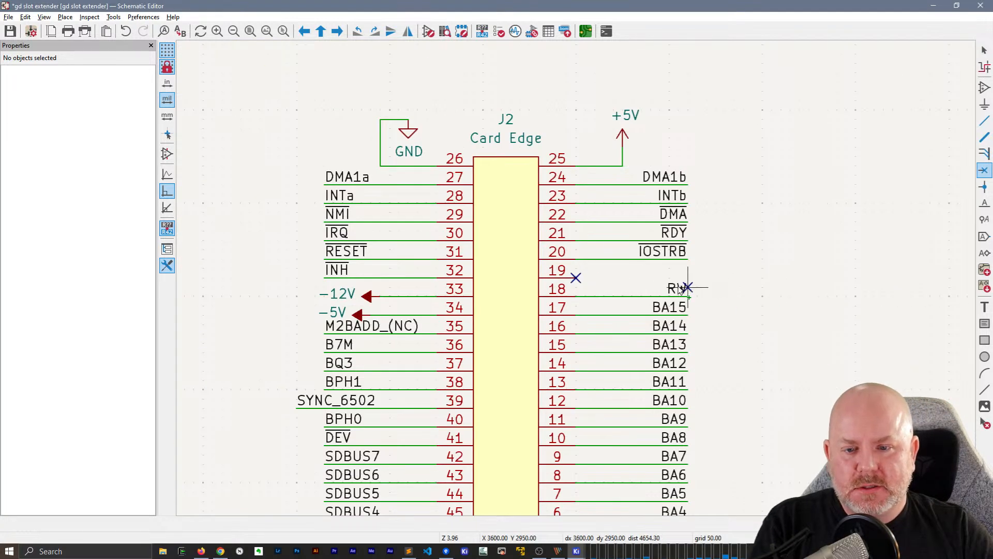
scroll(575, 279, down, 3)
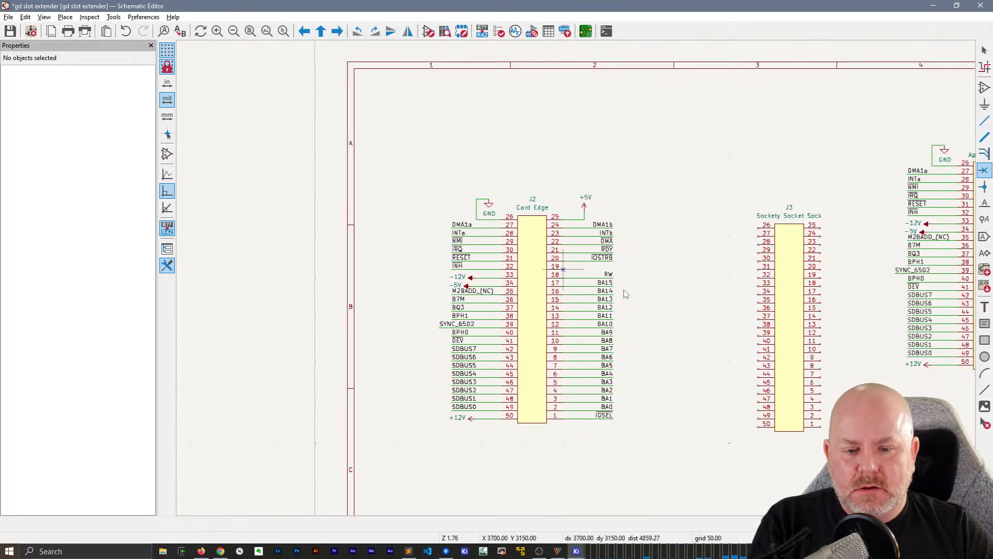
key(Escape)
Copy the wires, net labels, +5V symbol and no-connect flag from J2's pins 1 to 25 onto J3's matching pins
drag(699, 315, 611, 271)
middle_drag(662, 264, 546, 233)
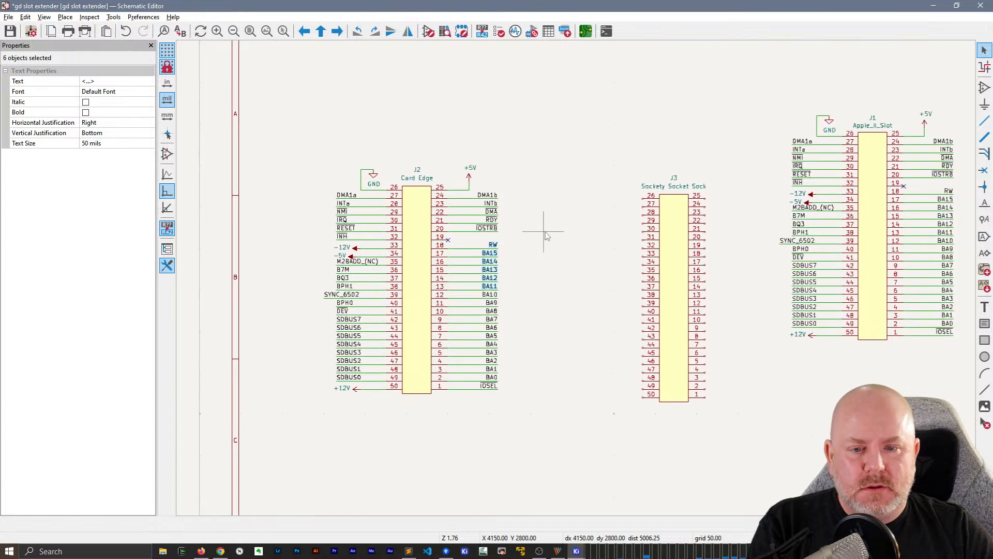
click(546, 233)
drag(559, 394, 589, 117)
drag(424, 146, 558, 414)
key(ctrl+v)
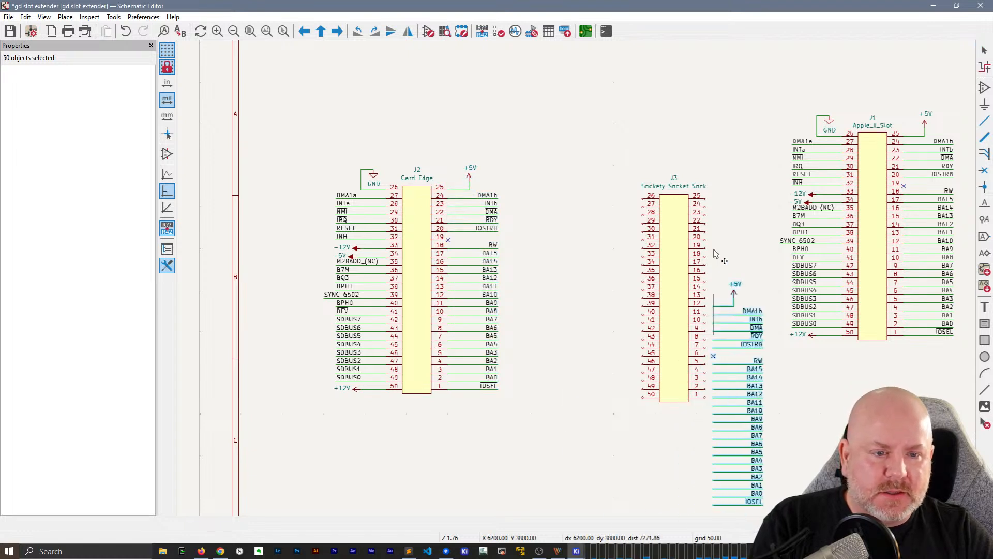
click(705, 209)
Move J3 together with its attached wires and labels closer to J2, level with it
drag(548, 144, 792, 445)
drag(682, 294, 636, 285)
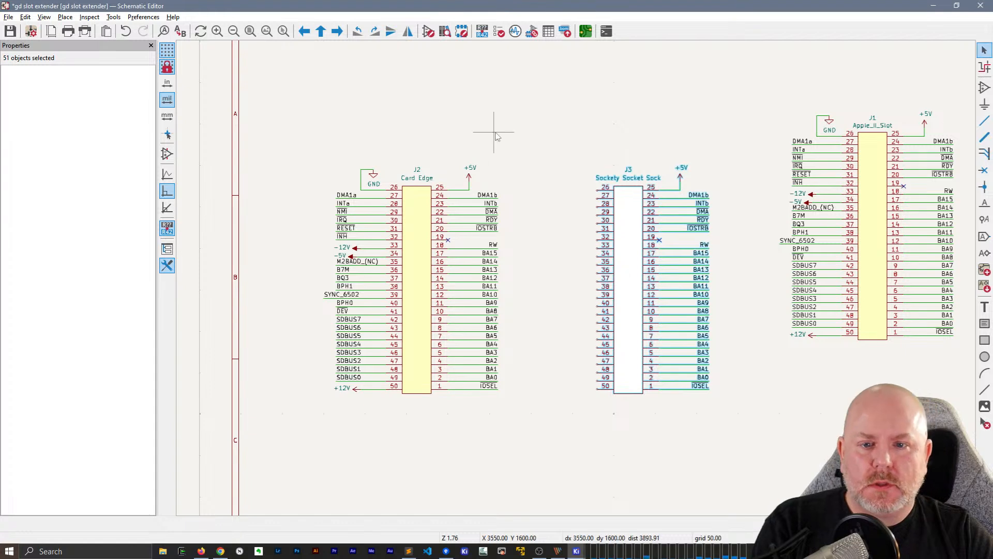
key(Escape)
drag(265, 146, 421, 434)
key(ctrl+c)
key(ctrl+v)
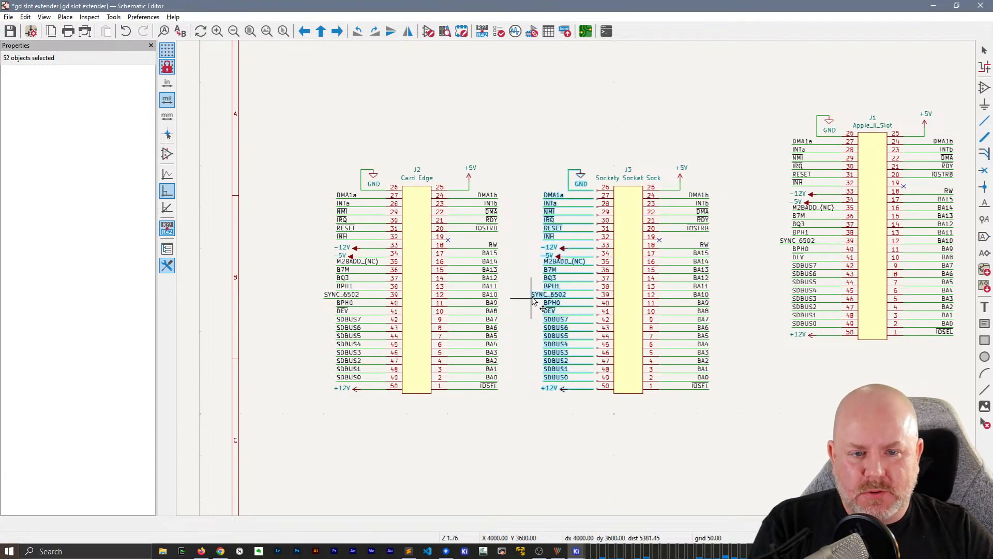
key(Escape)
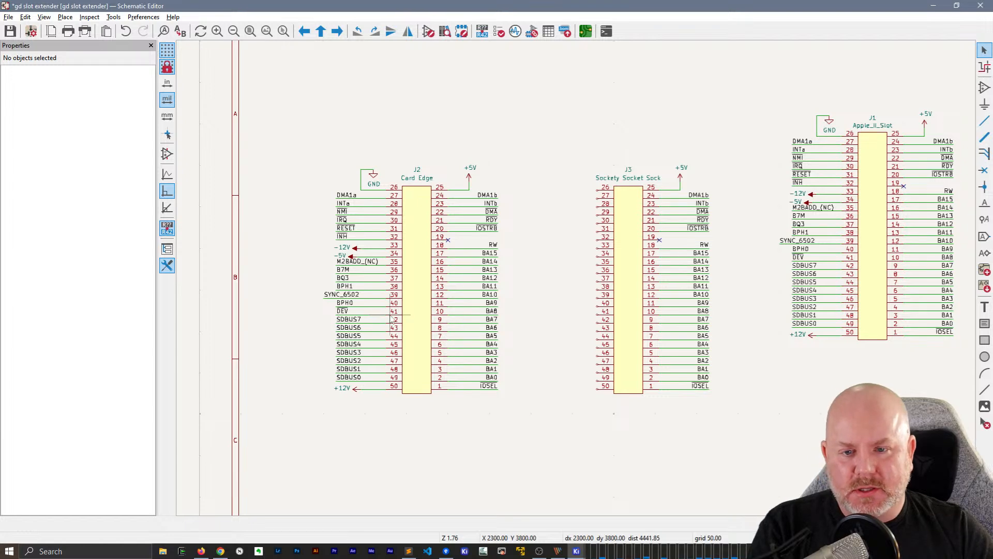
Compare left-to-right and right-to-left box selections over the pin 26 to 50 side of J2, clearing each selection
scroll(406, 301, up, 2)
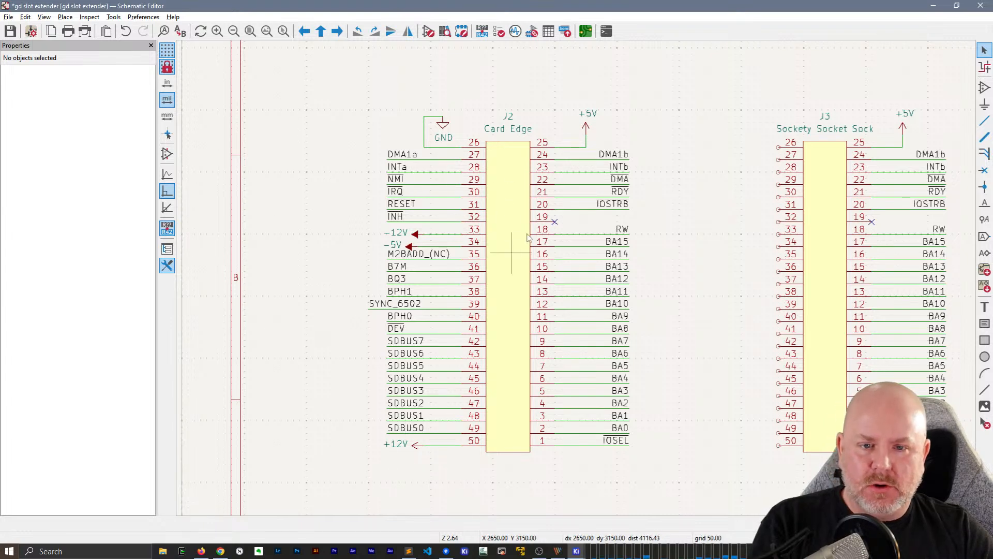
click(518, 217)
click(665, 195)
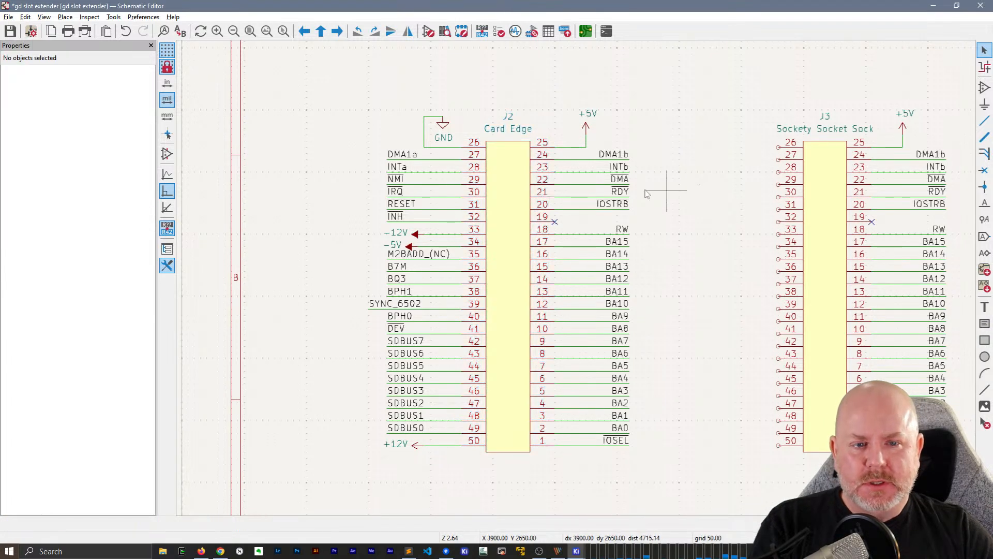
drag(320, 85, 516, 478)
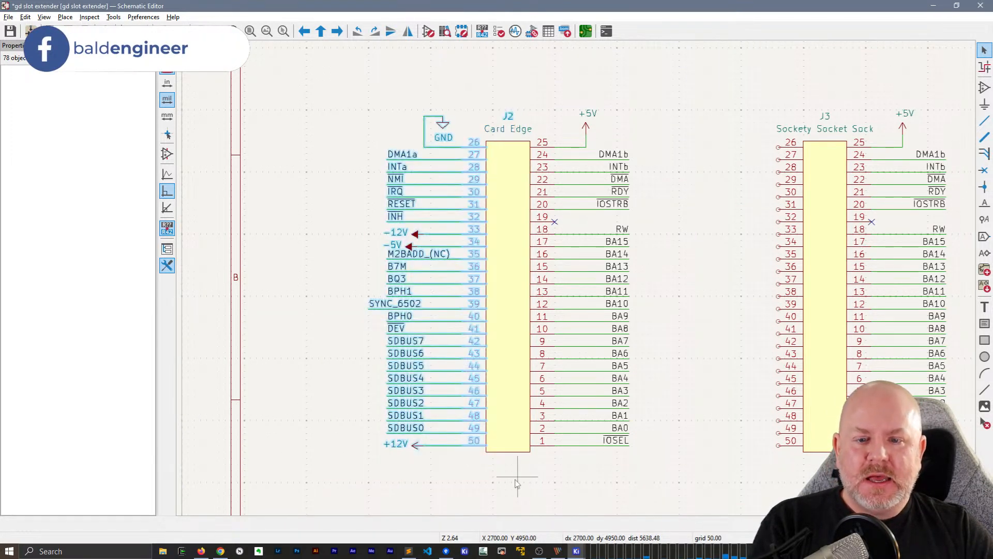
click(361, 123)
drag(335, 78, 511, 475)
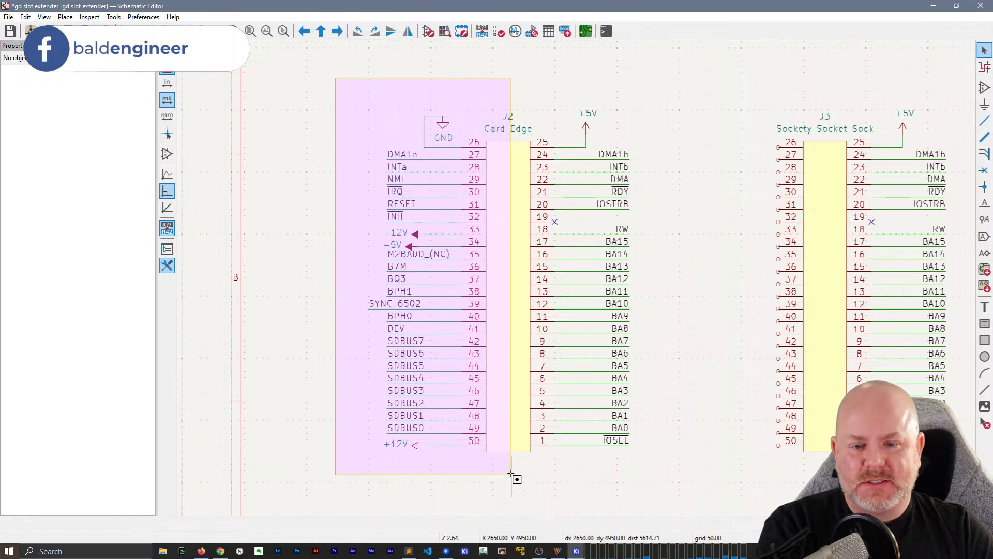
drag(511, 475, 512, 475)
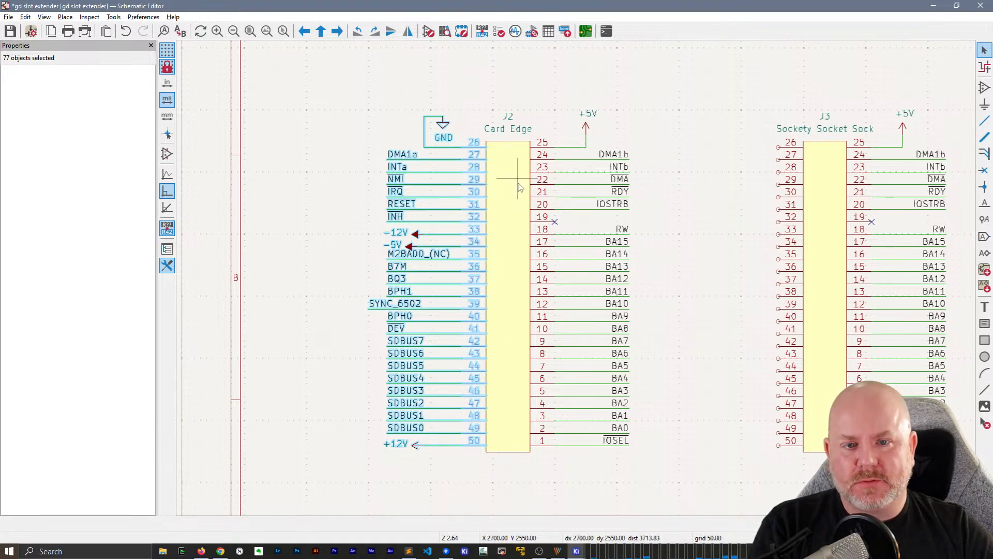
click(320, 134)
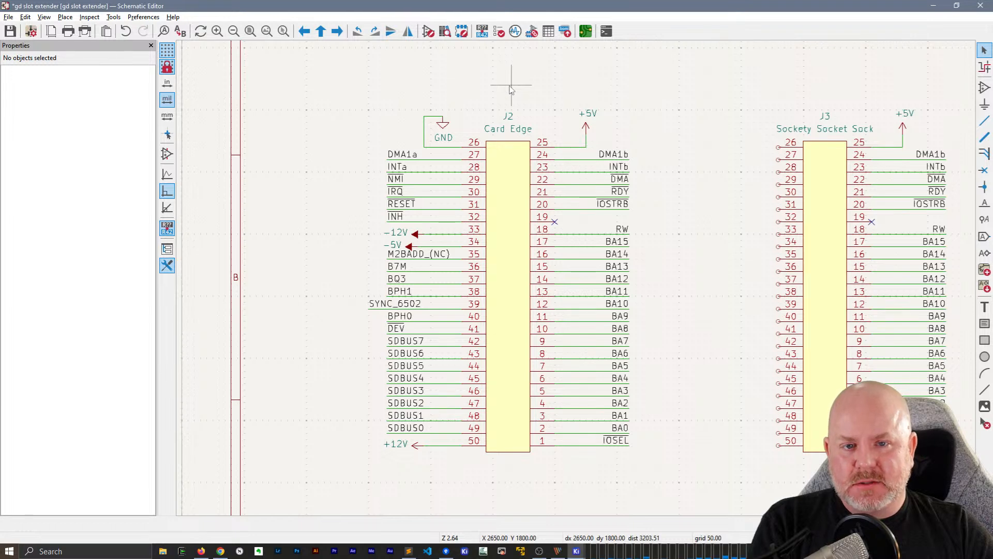
drag(509, 86, 357, 472)
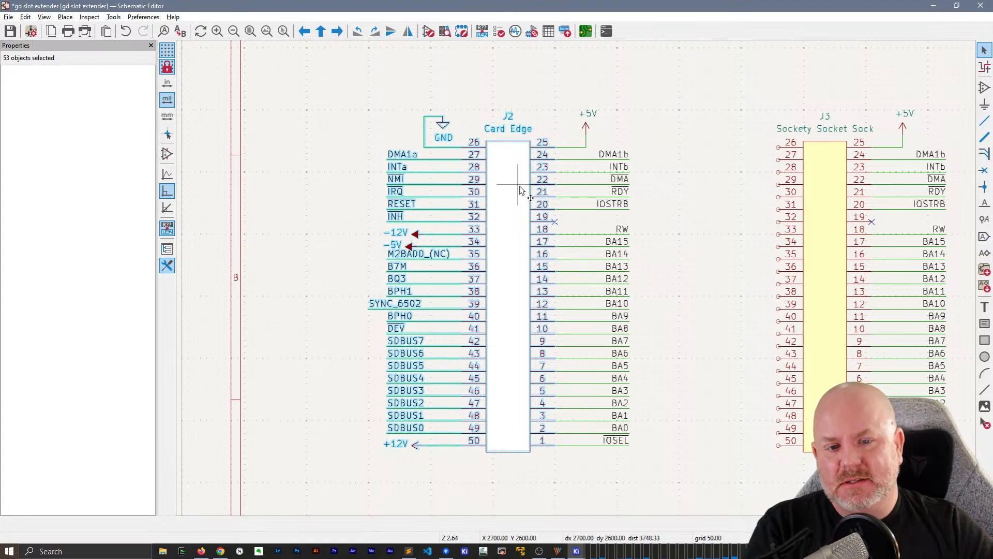
click(305, 173)
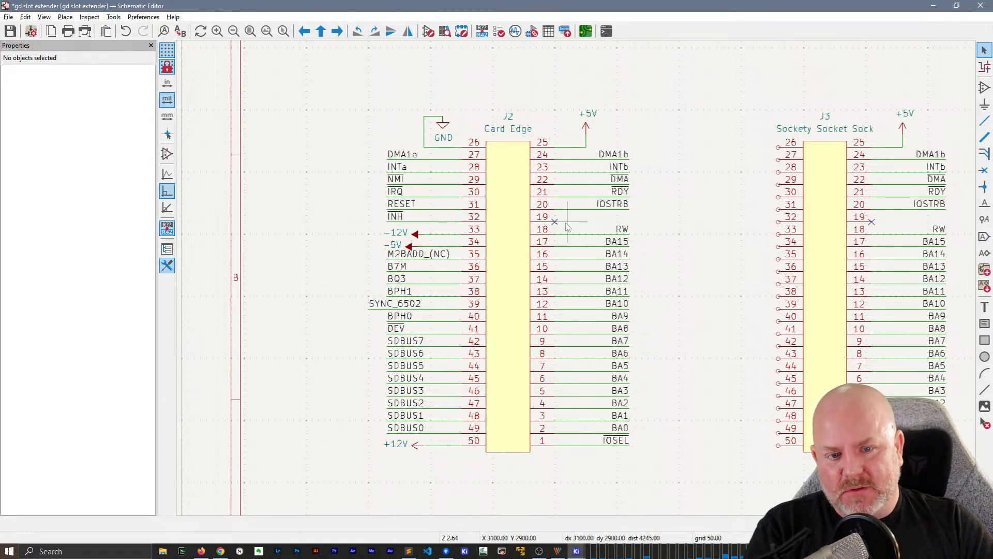
Try box-selecting the pin 1 to 25 side of J2, clearing each selection
drag(574, 136, 669, 481)
scroll(668, 481, up, 2)
scroll(568, 282, down, 2)
middle_drag(597, 151, 623, 269)
click(496, 146)
drag(496, 140, 658, 401)
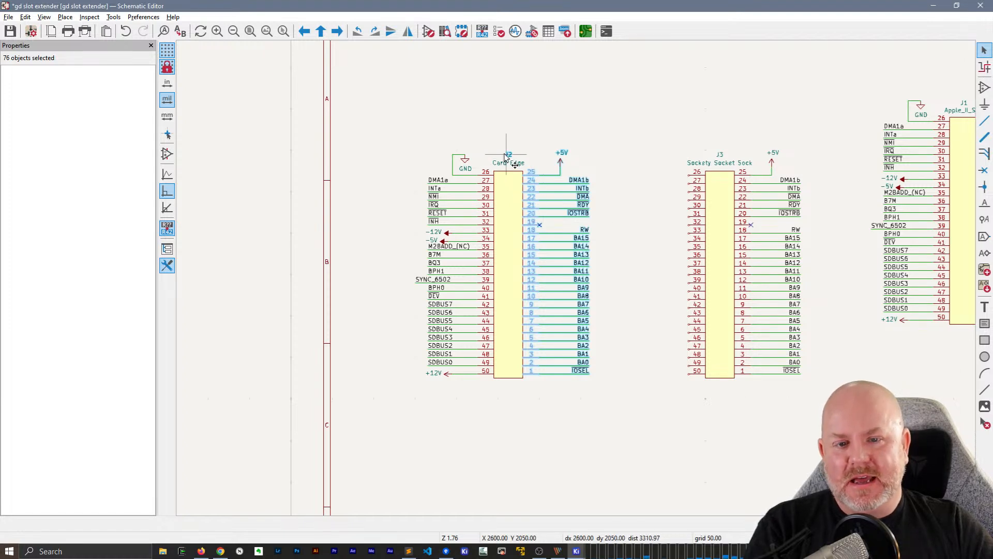
click(505, 113)
Duplicate the wires, net labels and power symbols from J2's pins 26 to 50 onto J3's matching pins
drag(385, 132, 500, 382)
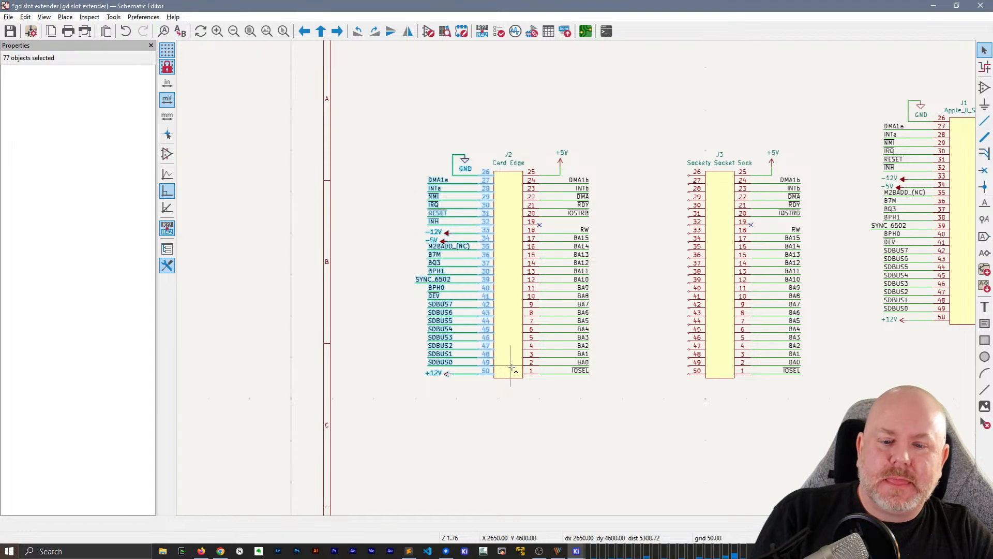
key(ctrl+d)
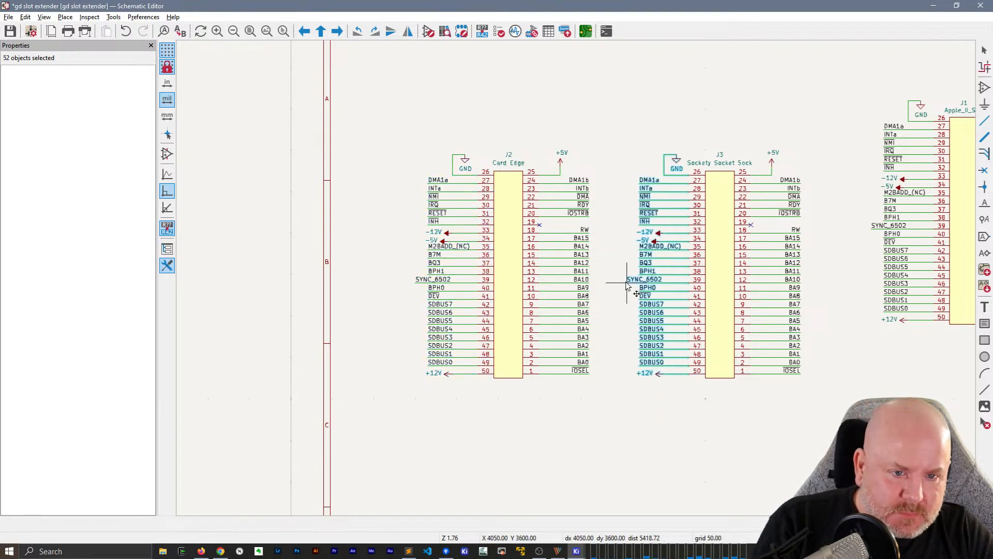
click(624, 289)
Open J1's symbol properties, search the footprints for "Conn_" from its Footprint field, and leave the chooser without picking one
middle_drag(660, 427, 496, 419)
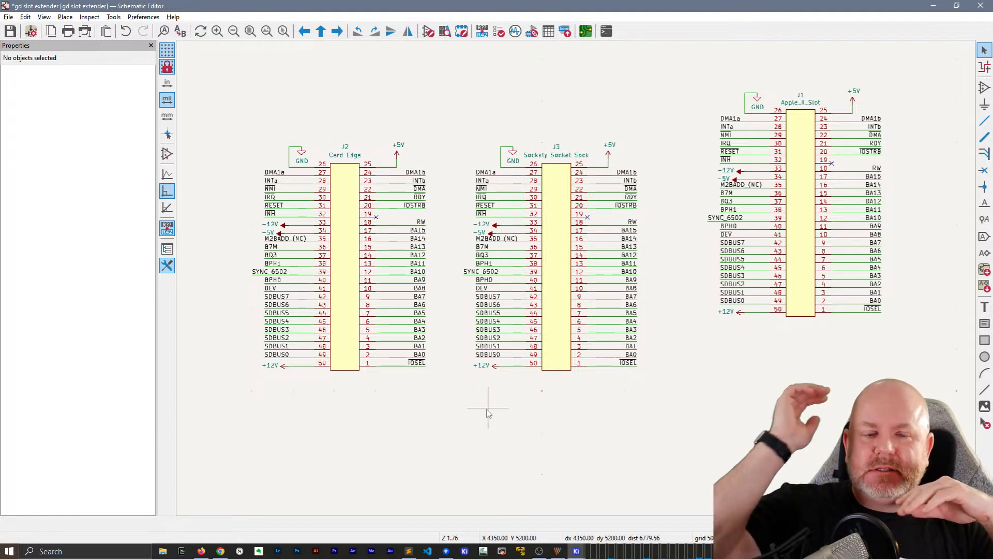
middle_drag(808, 402, 671, 401)
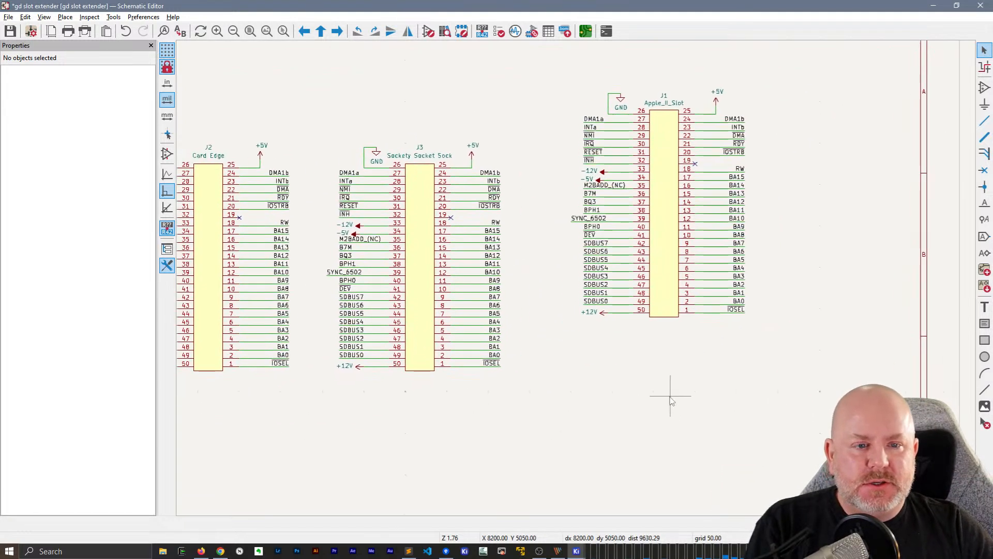
click(655, 233)
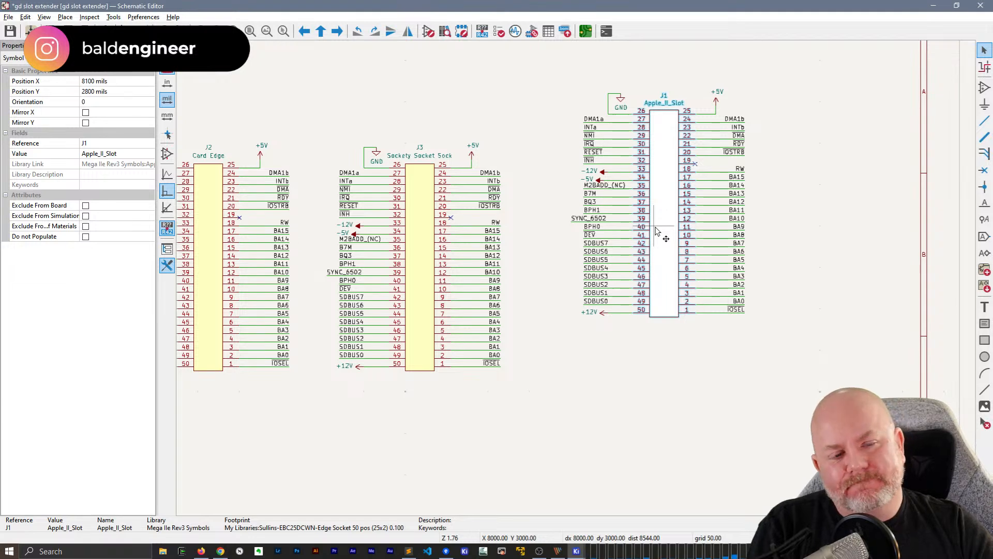
double_click(662, 236)
click(317, 131)
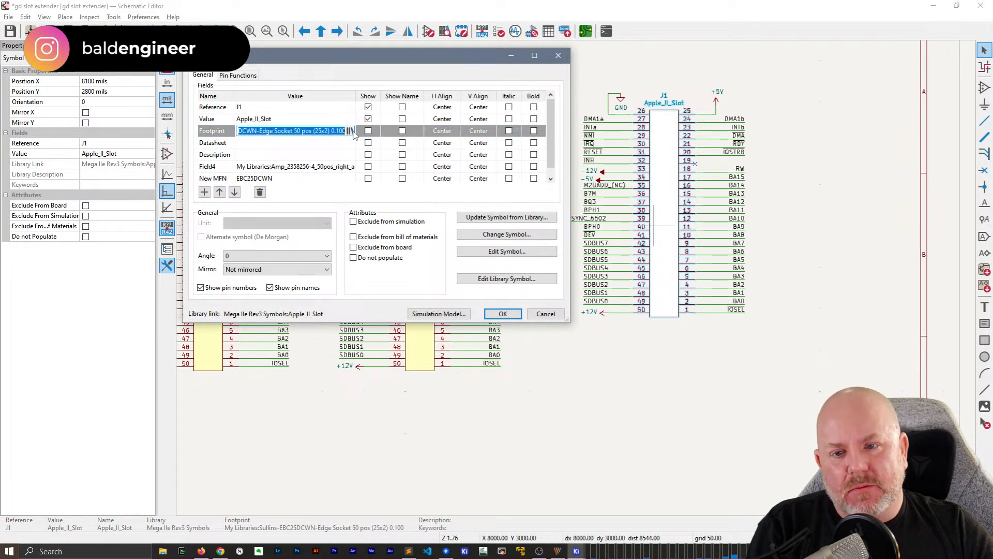
click(352, 131)
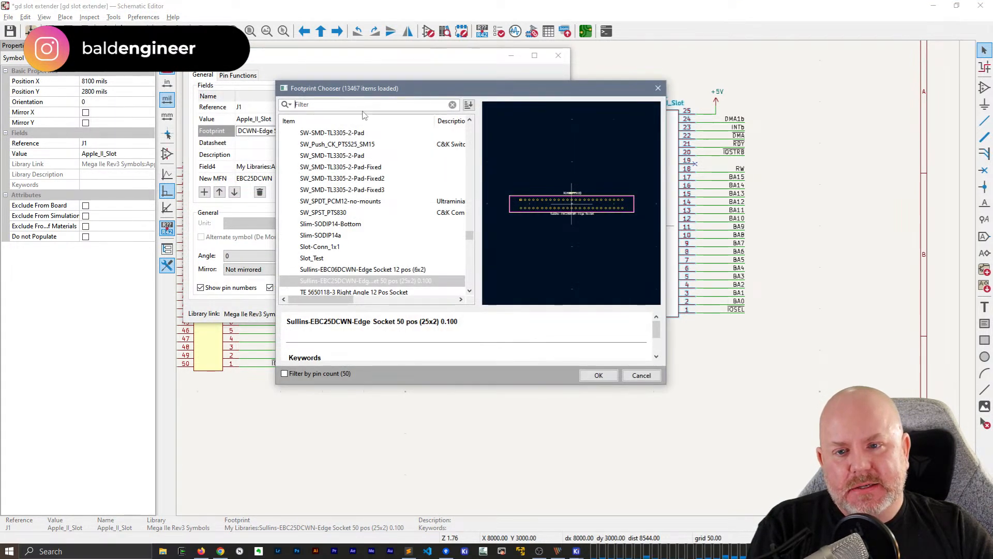
text(Conn)
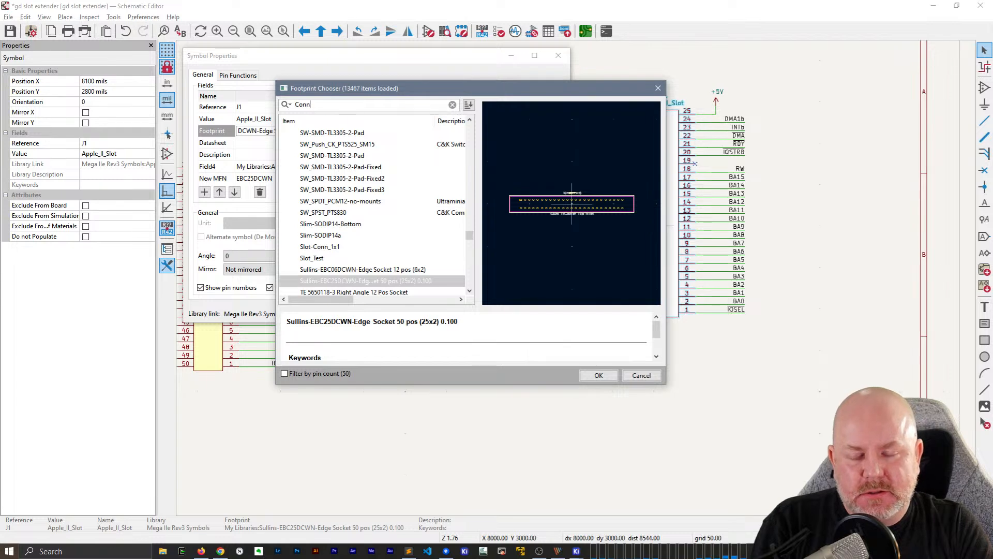
text(_)
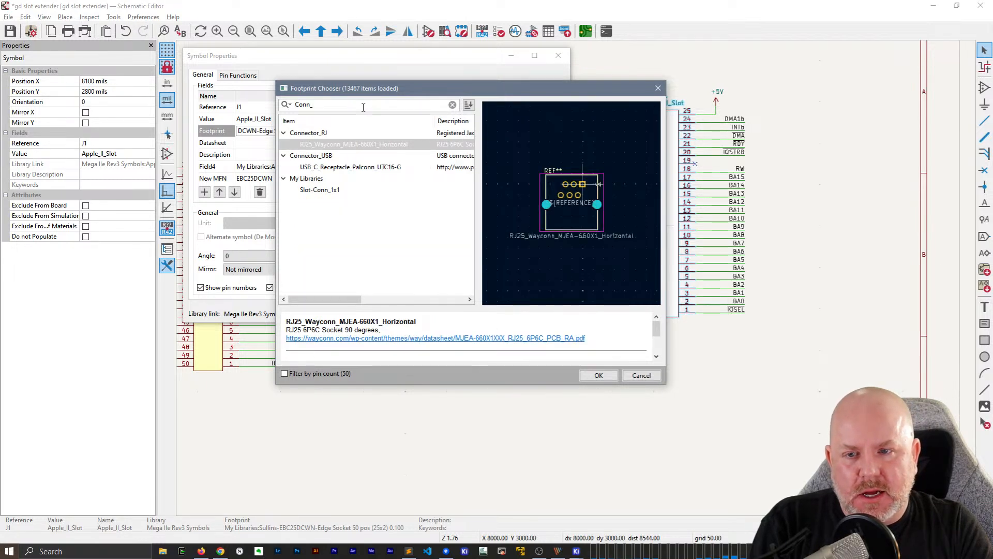
text(02)
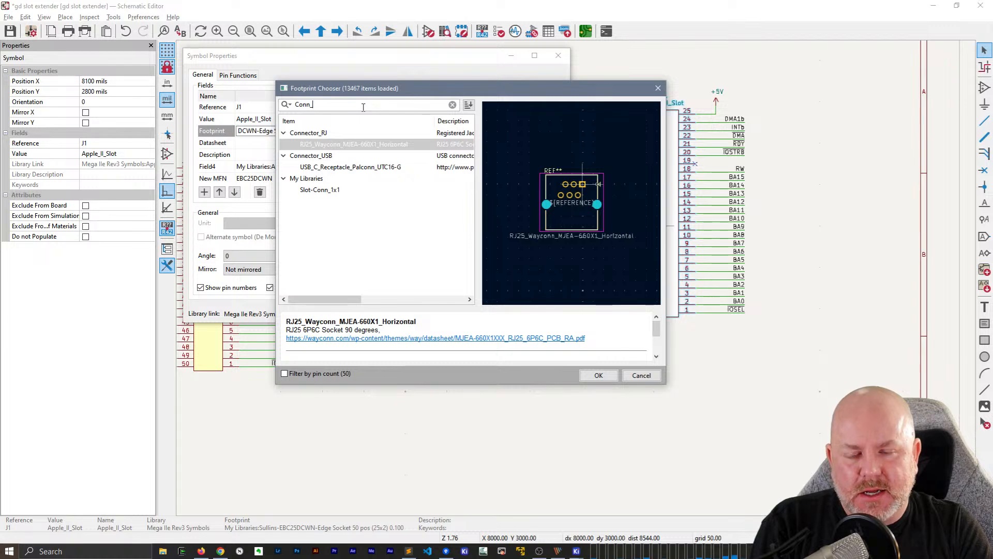
key(Escape)
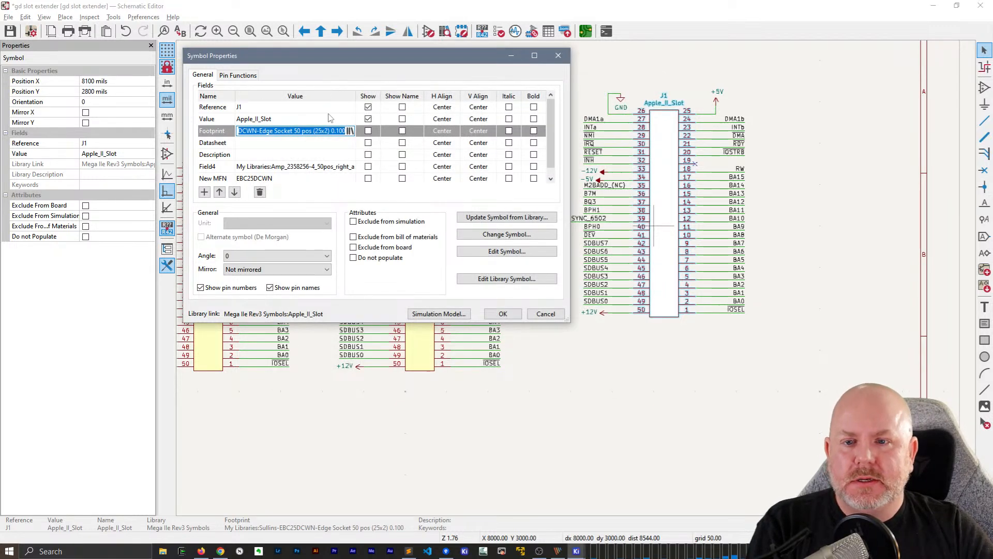
Browse the footprint libraries for J1 again, collapsing My Libraries, Connector_RJ and Connector_USB to shorten the list
click(351, 131)
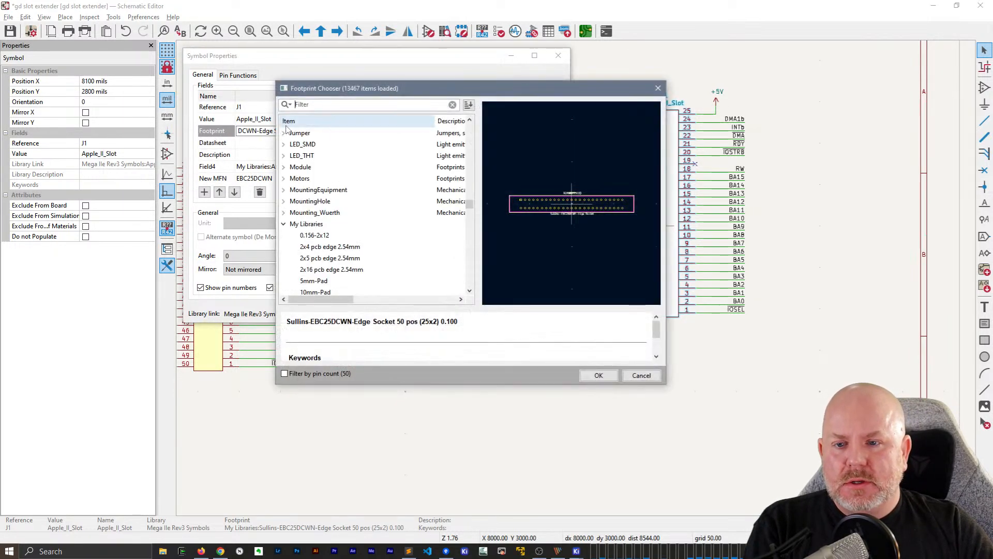
click(283, 224)
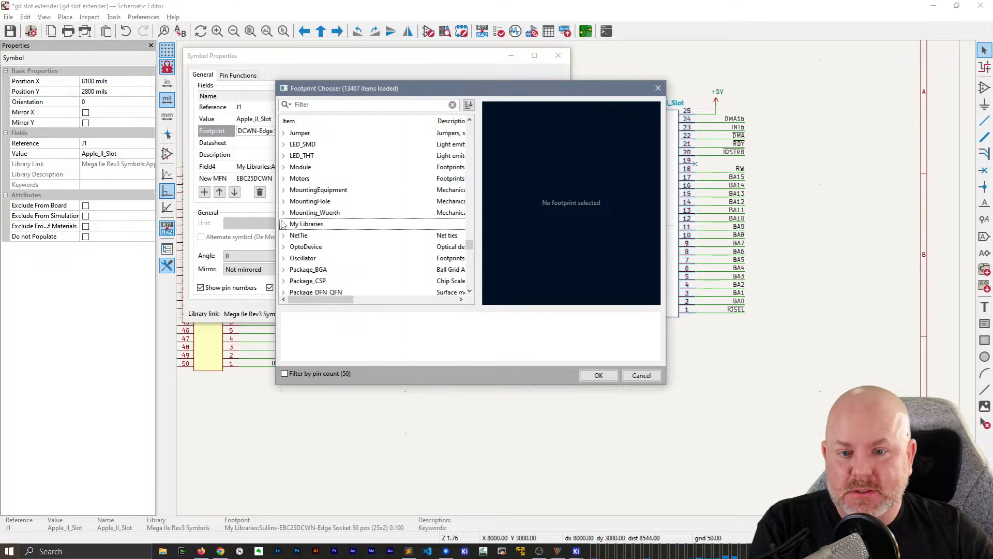
scroll(346, 179, up, 15)
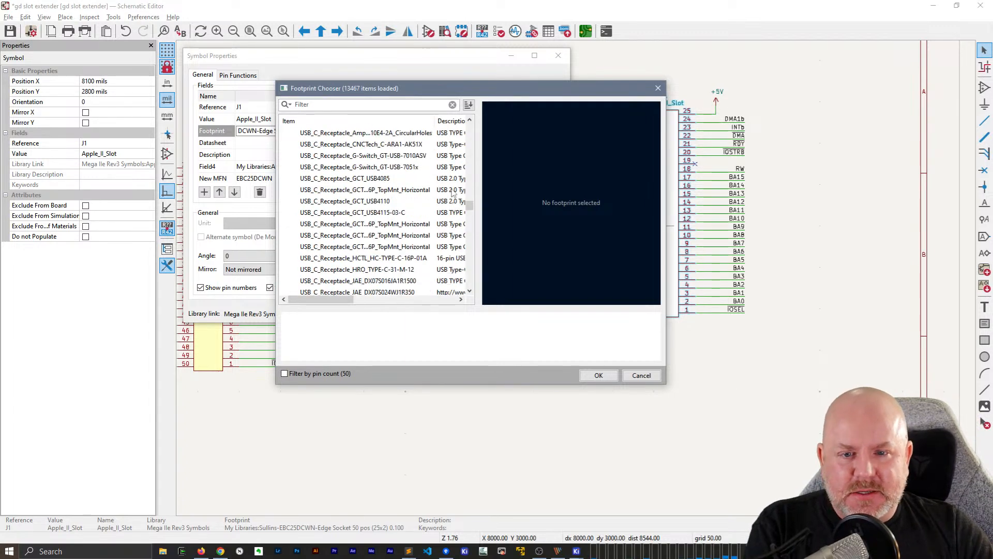
drag(470, 208, 470, 123)
scroll(313, 237, down, 10)
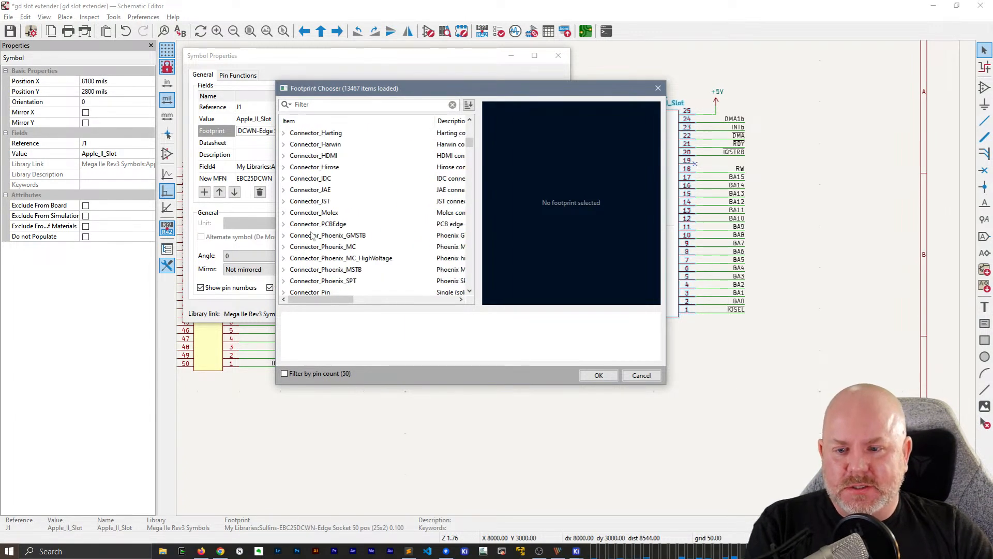
scroll(313, 237, up, 3)
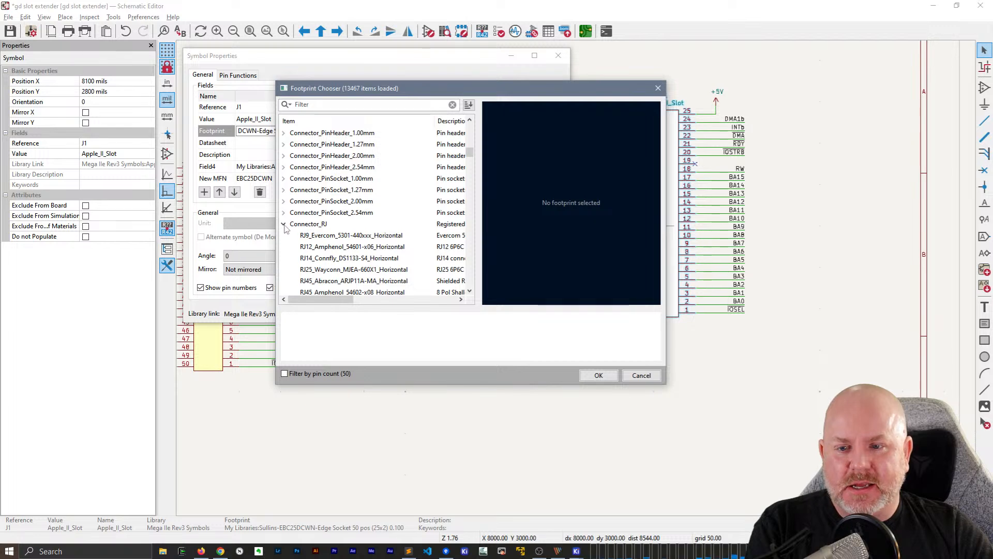
click(283, 223)
scroll(331, 267, down, 6)
scroll(321, 258, up, 5)
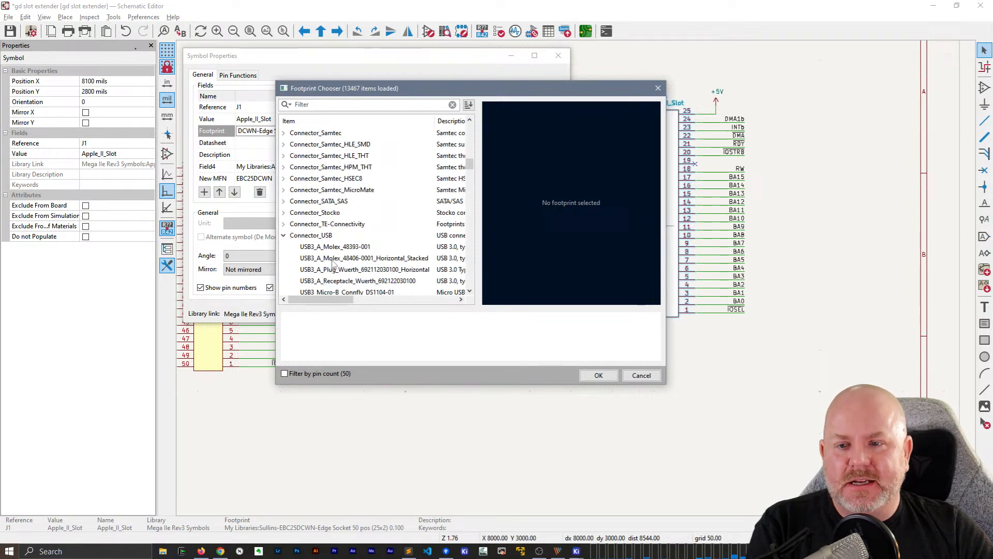
click(283, 235)
Look through the footprint library list for a suitable connector library and expand Connector_PinHeader_2.54mm to read its footprint names
scroll(331, 255, down, 4)
scroll(332, 255, down, 1)
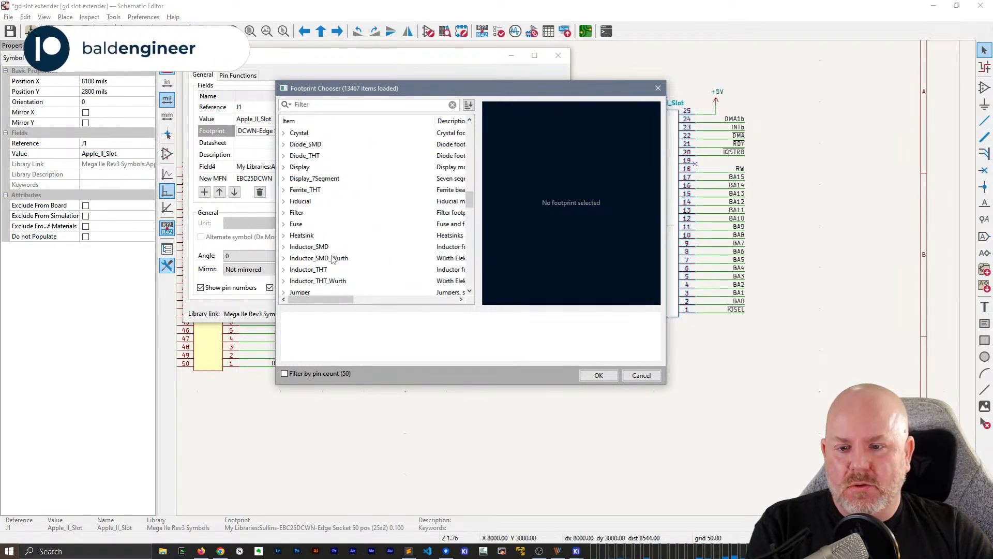
scroll(332, 255, up, 3)
scroll(333, 259, down, 10)
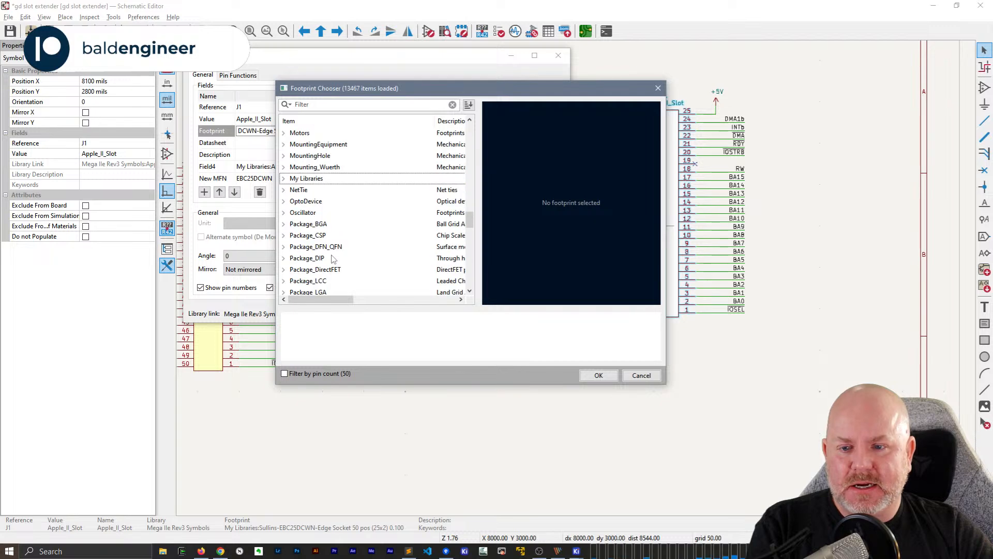
scroll(333, 259, down, 3)
scroll(332, 259, down, 2)
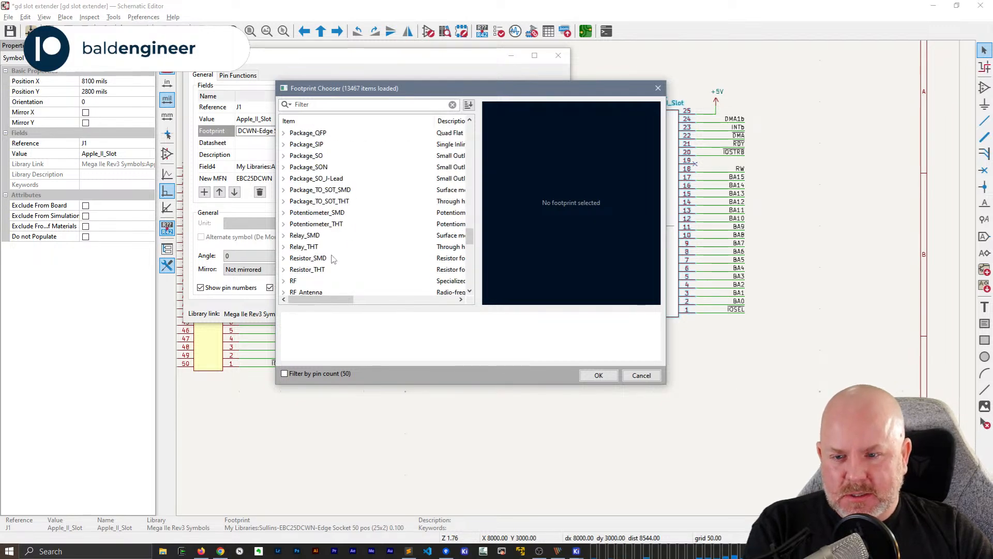
scroll(333, 259, down, 4)
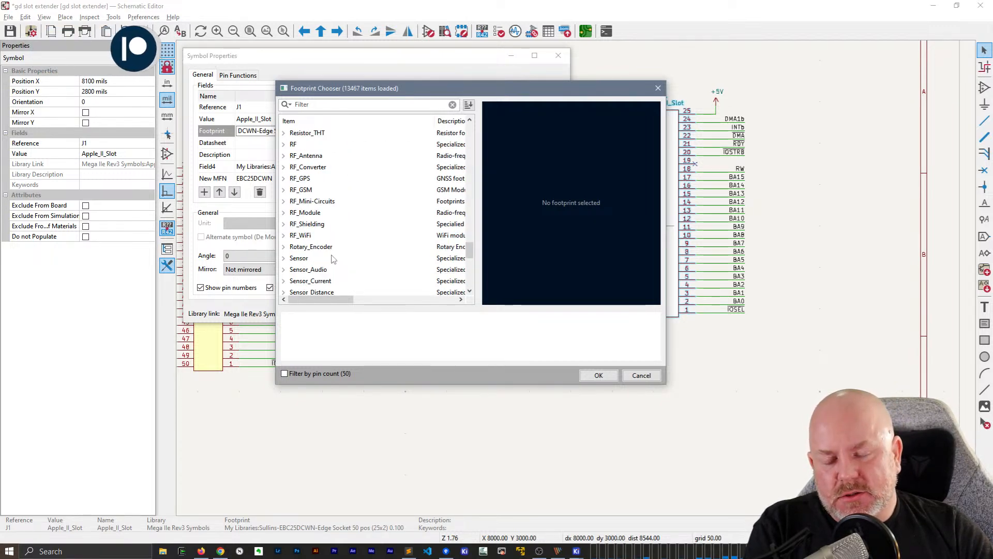
scroll(333, 258, up, 5)
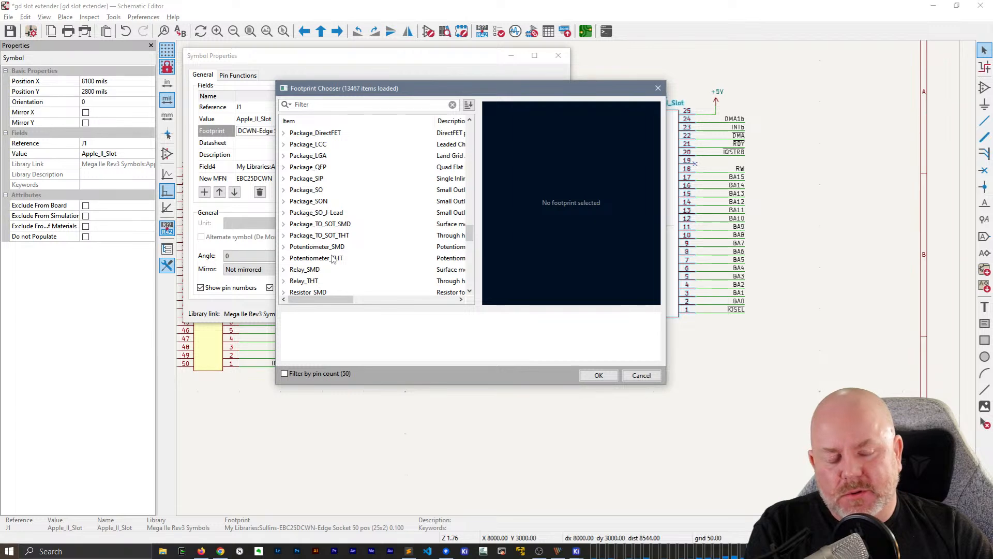
scroll(333, 258, up, 15)
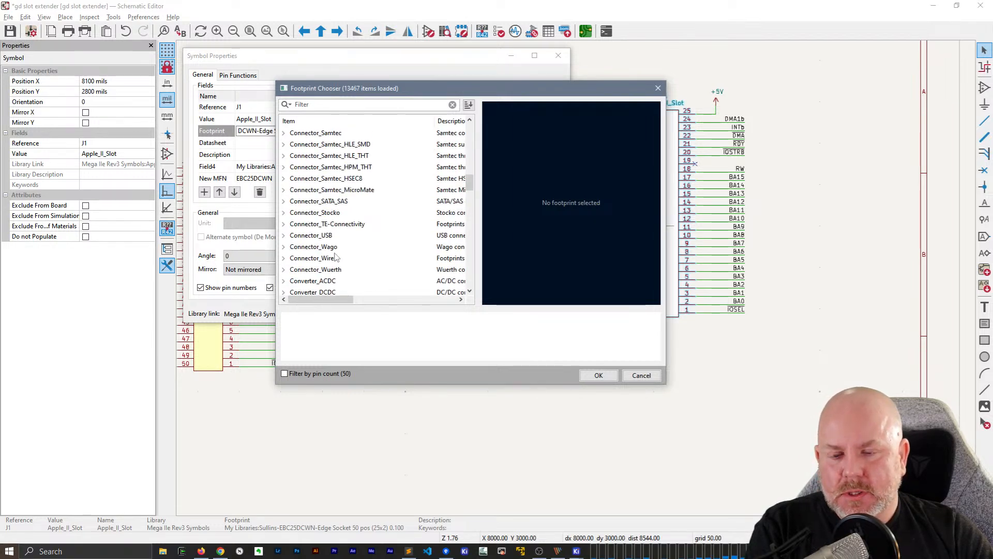
scroll(336, 257, up, 1)
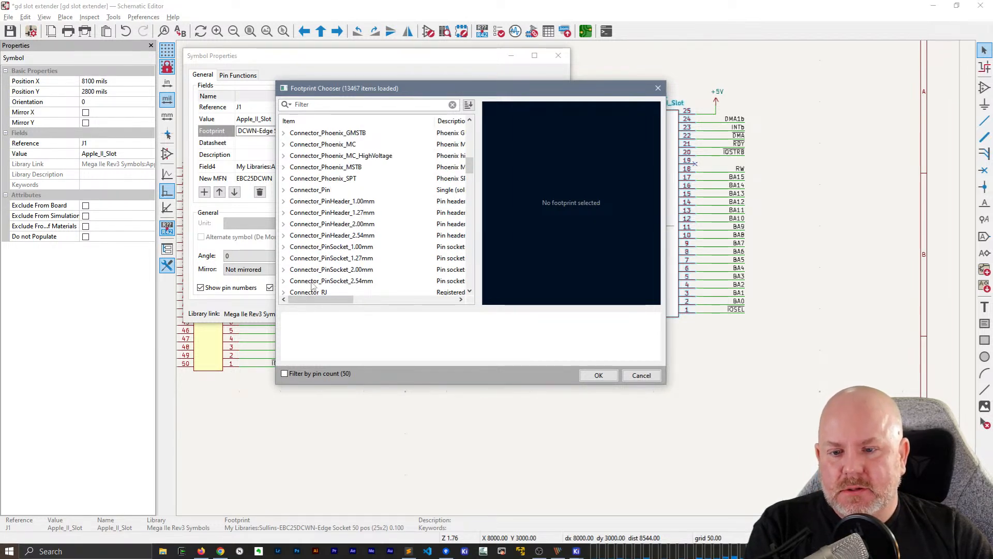
click(283, 235)
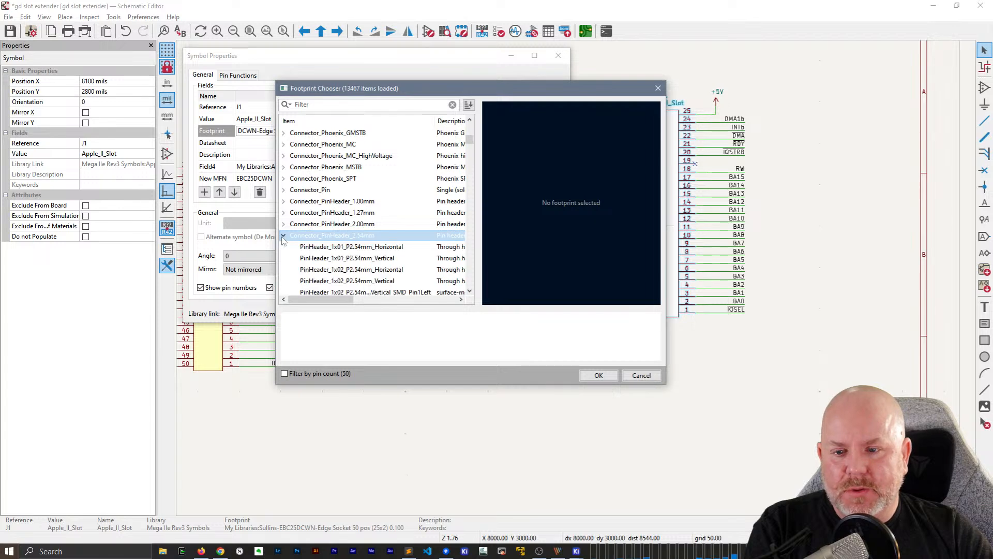
scroll(377, 253, down, 3)
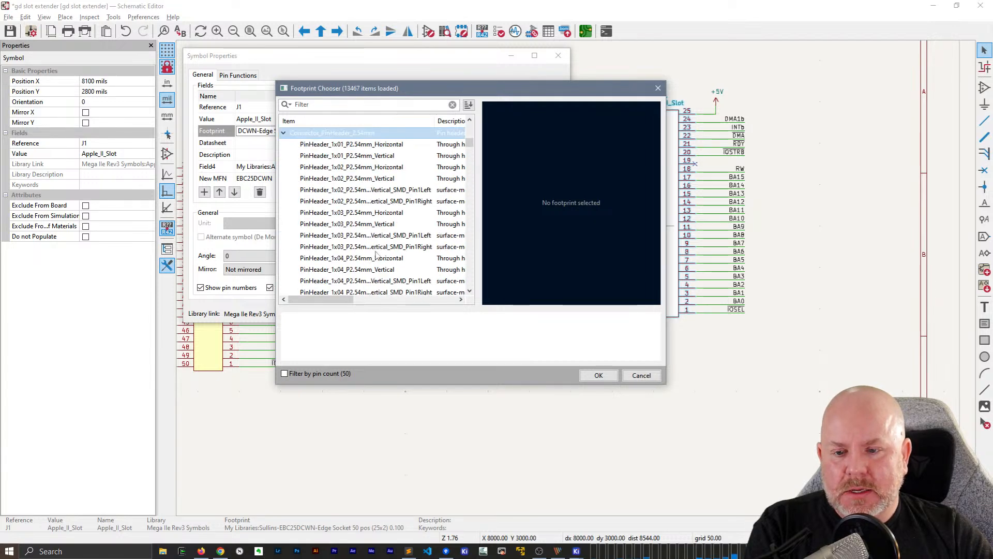
Filter the footprints by Pinheader_2x25 and assign PinHeader_2x25_P1.00mm_Vertical to J1
click(355, 106)
text(Pinheader_)
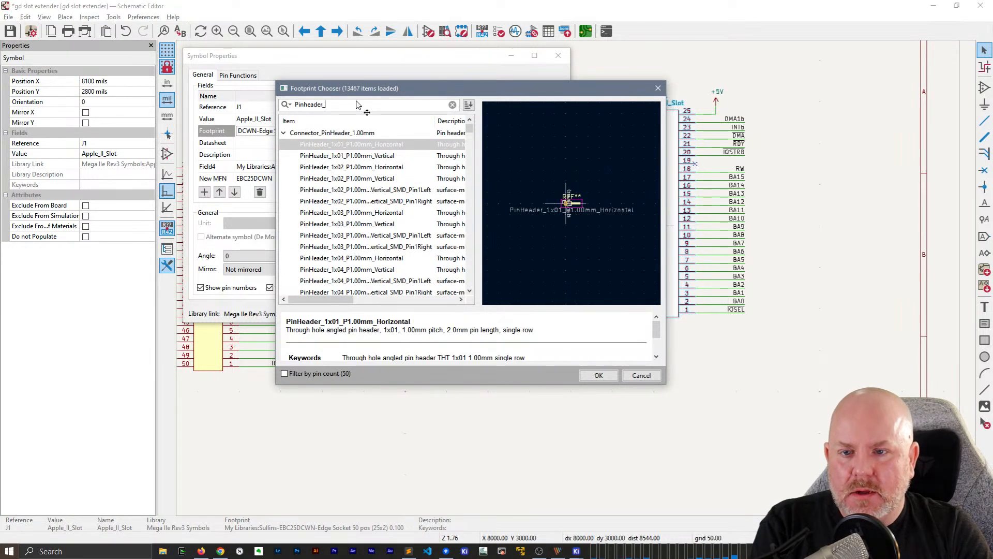
text(2x25)
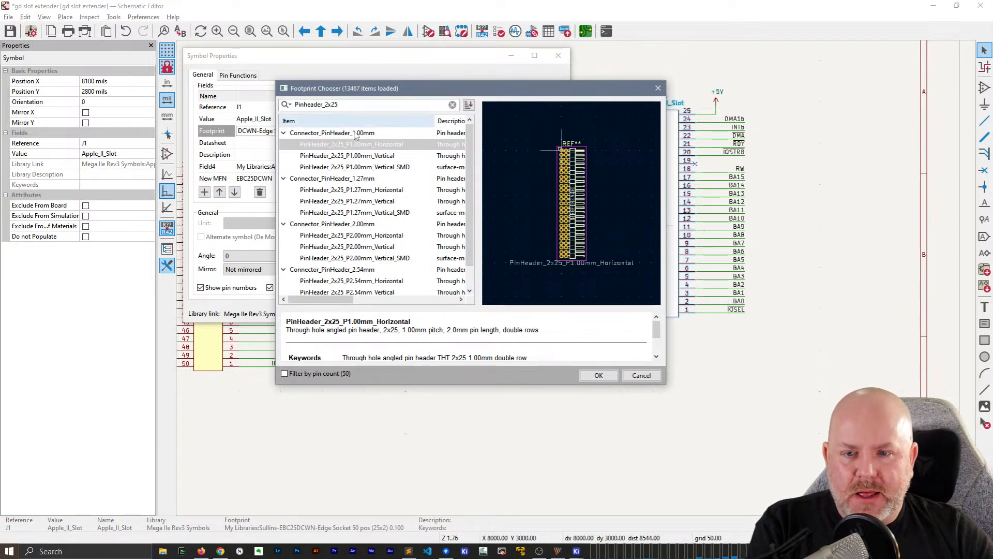
click(356, 156)
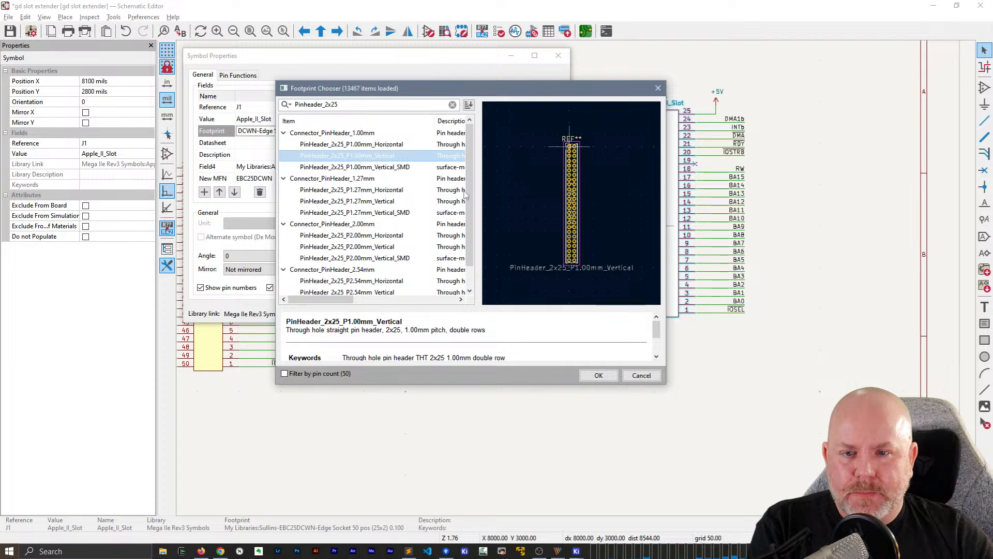
scroll(574, 204, up, 5)
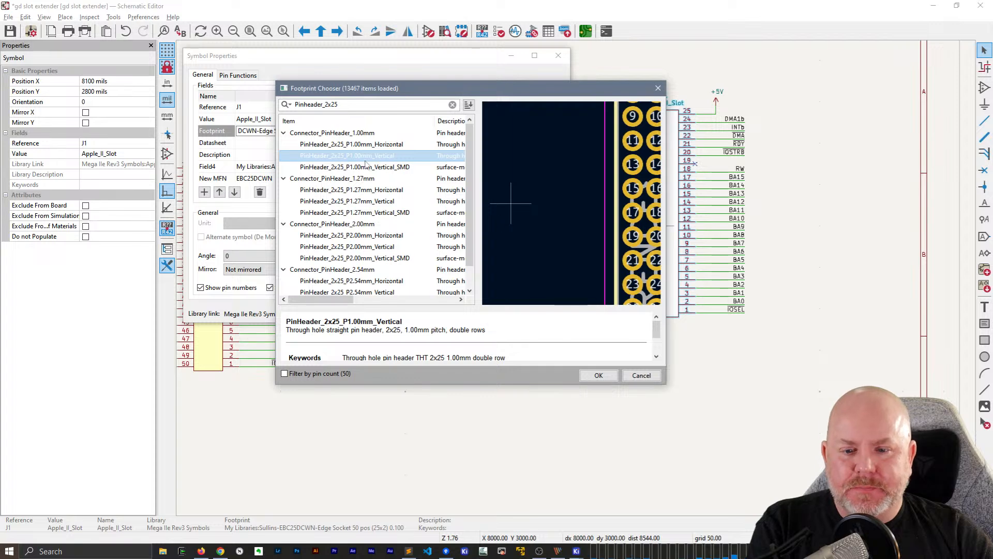
click(598, 377)
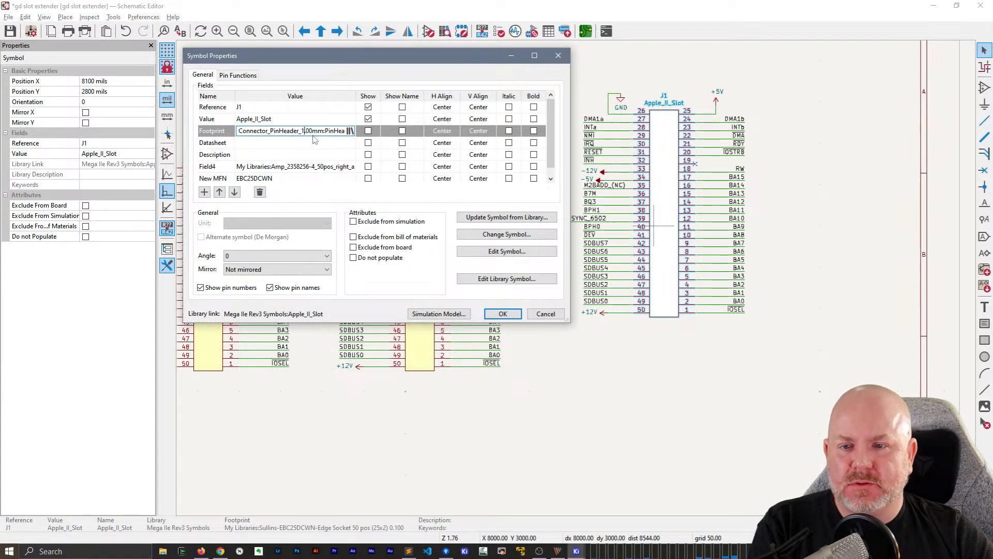
Filter J1's footprint choices by Pinheader_2x25_ and assign PinHeader_2x25_P2.54mm_Vertical from the Connector_PinHeader_2.54mm library
click(350, 130)
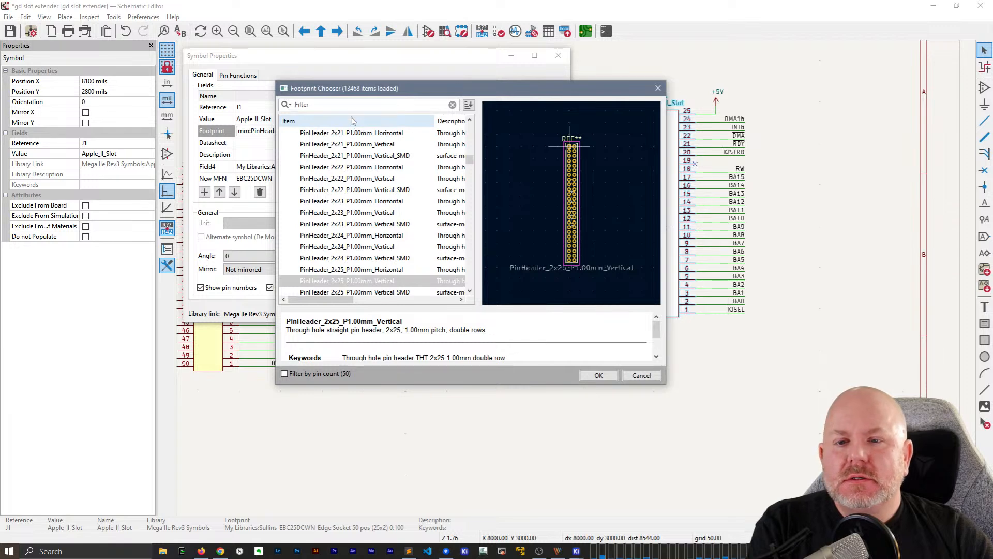
click(352, 105)
text(Pinh)
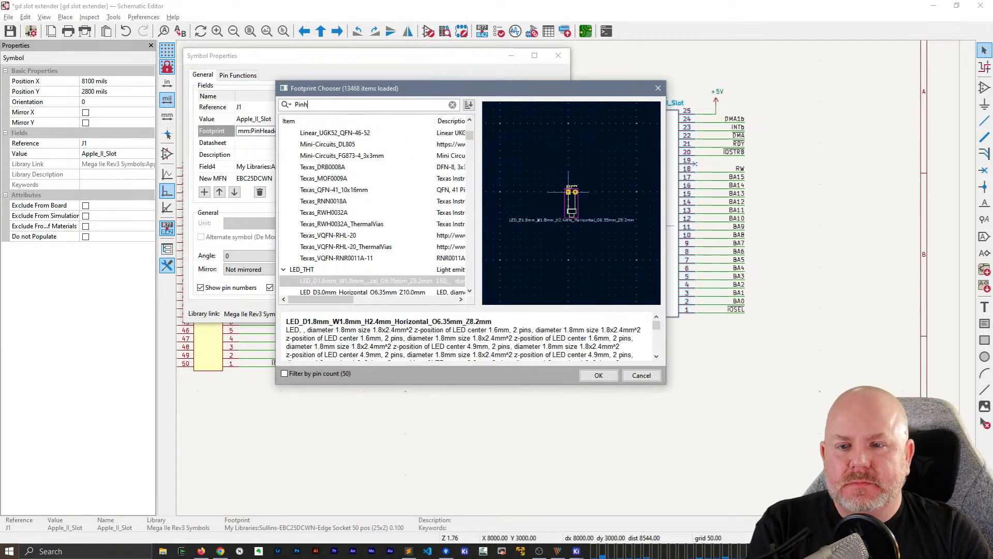
text(eader_2x25_)
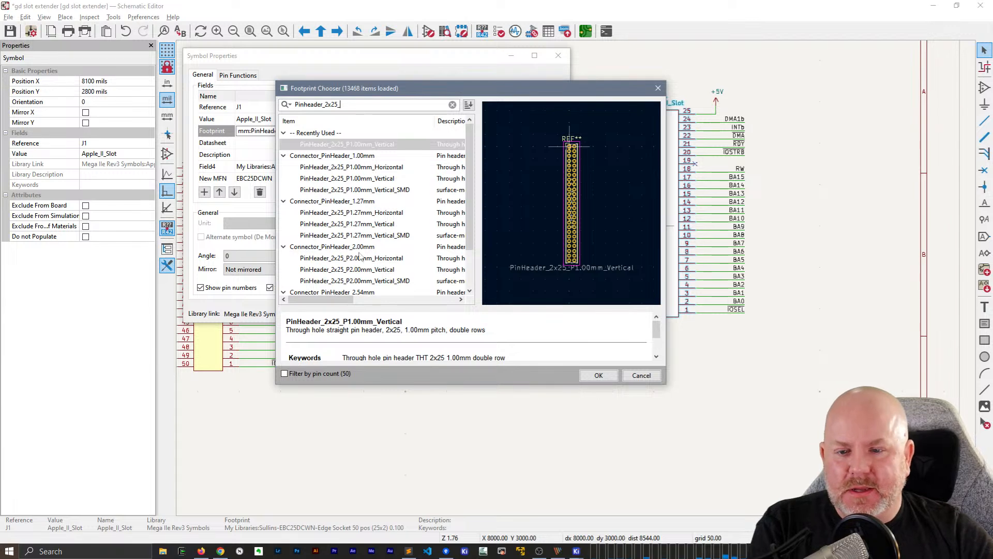
scroll(366, 236, down, 2)
click(369, 269)
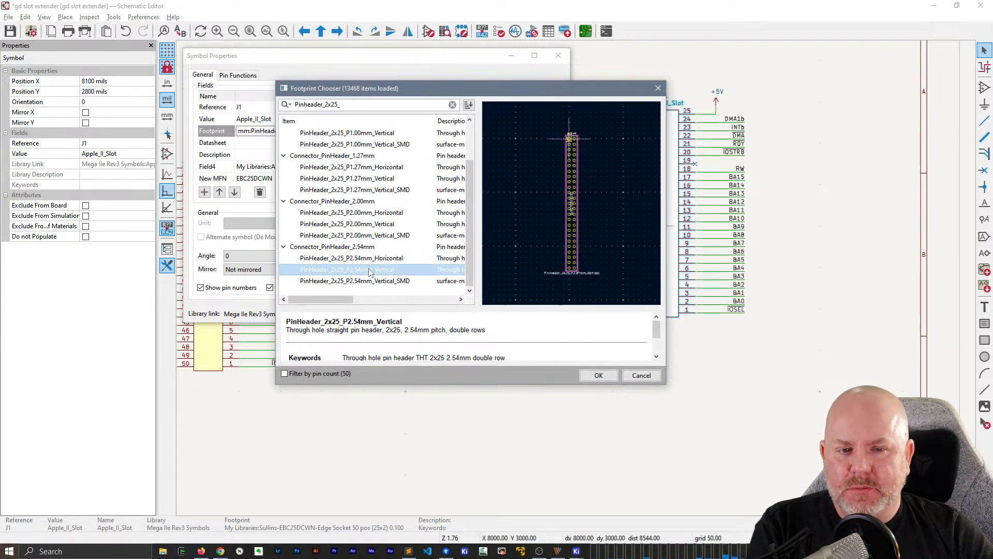
scroll(554, 206, up, 8)
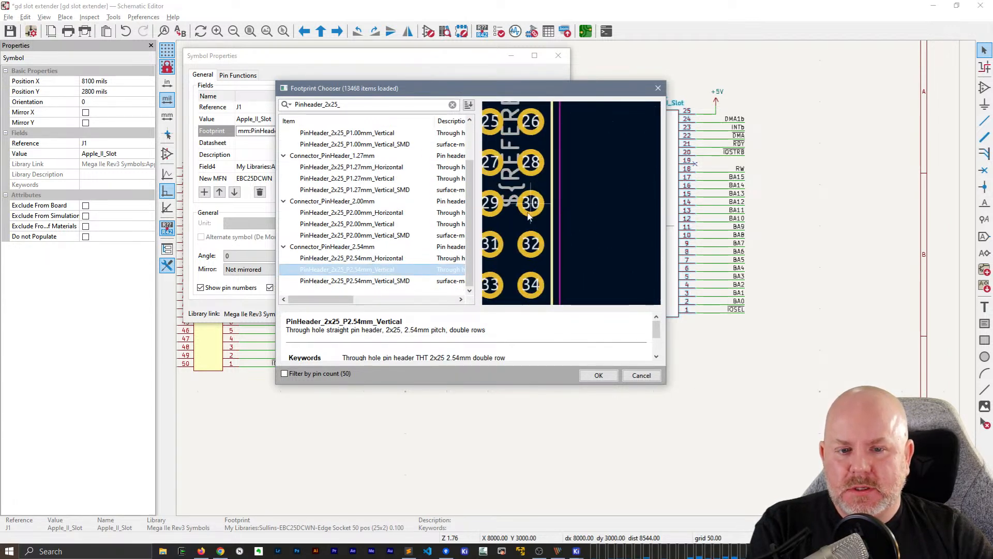
scroll(528, 216, down, 2)
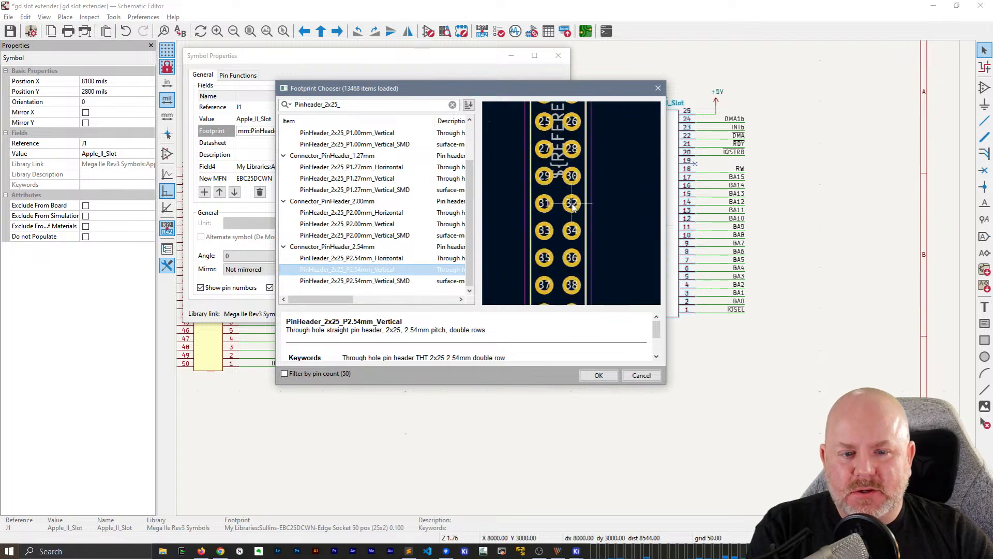
scroll(572, 207, up, 2)
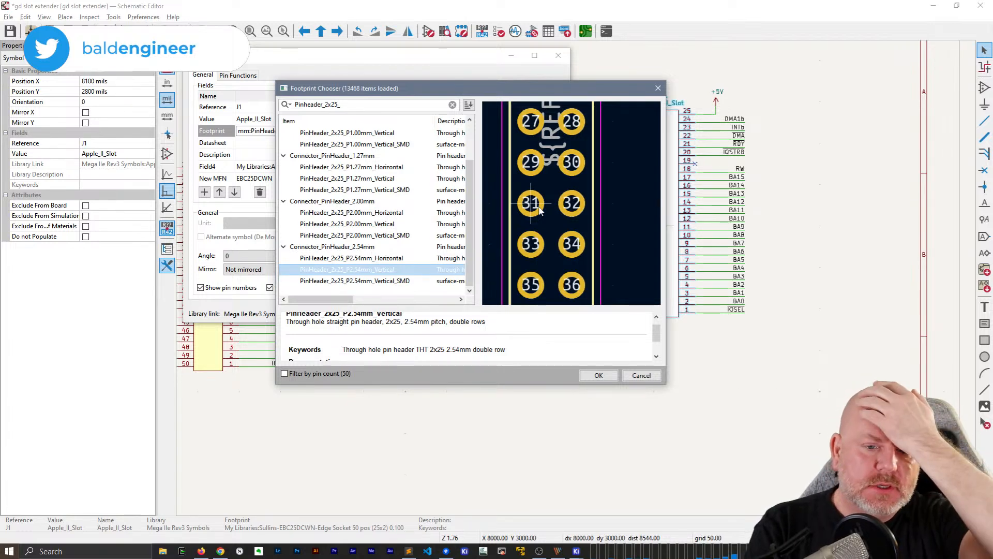
double_click(356, 270)
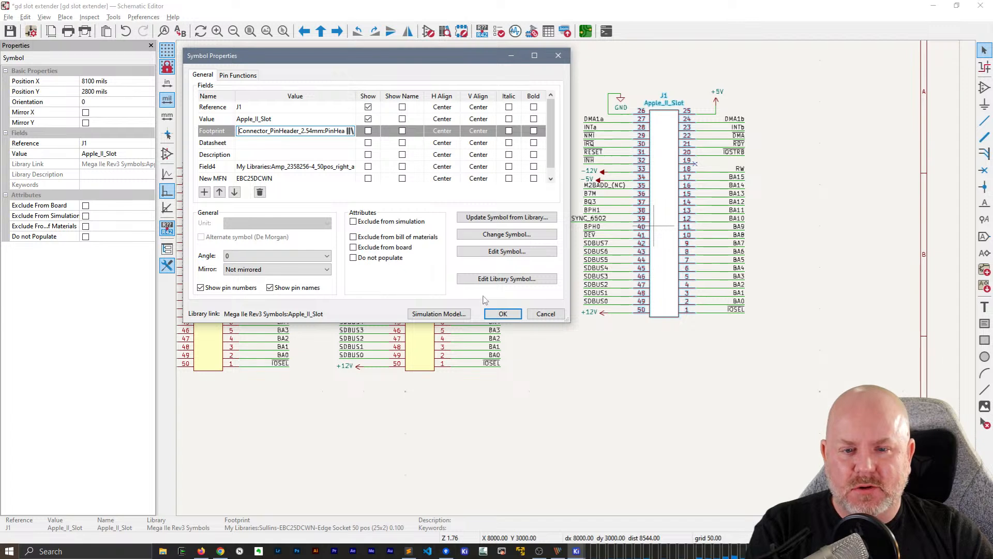
Change J1's Value field to "Debug Header" and accept the symbol properties
click(281, 112)
click(296, 119)
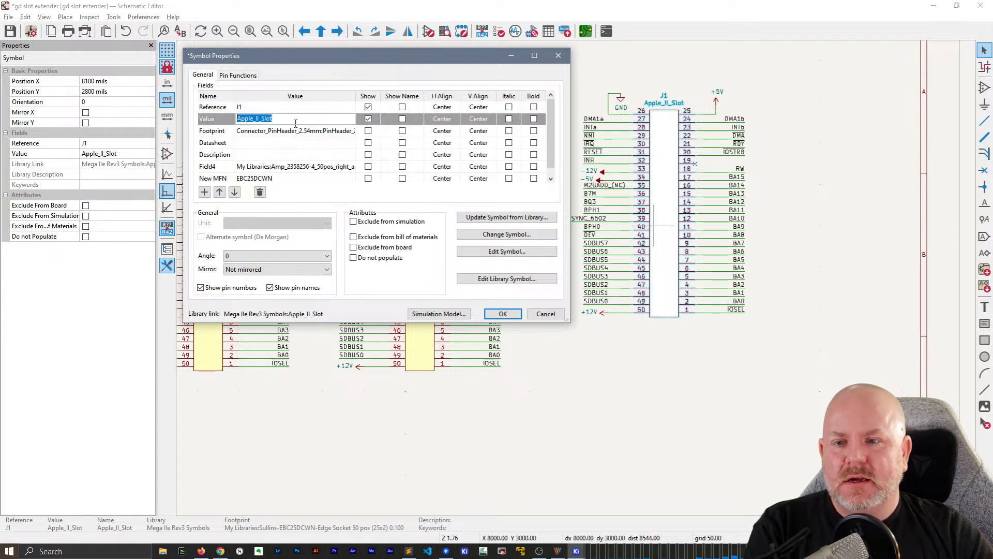
text(Debug)
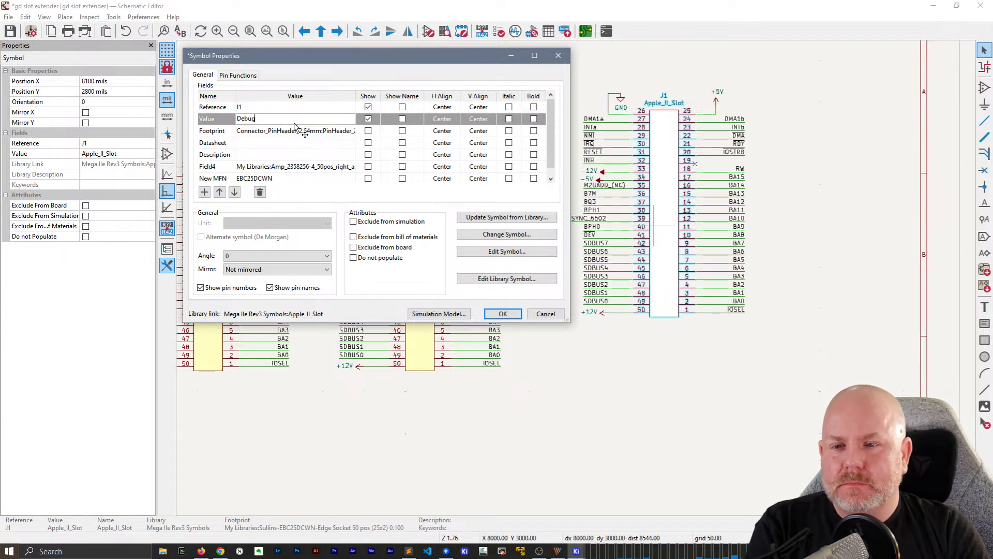
text( Header)
click(503, 313)
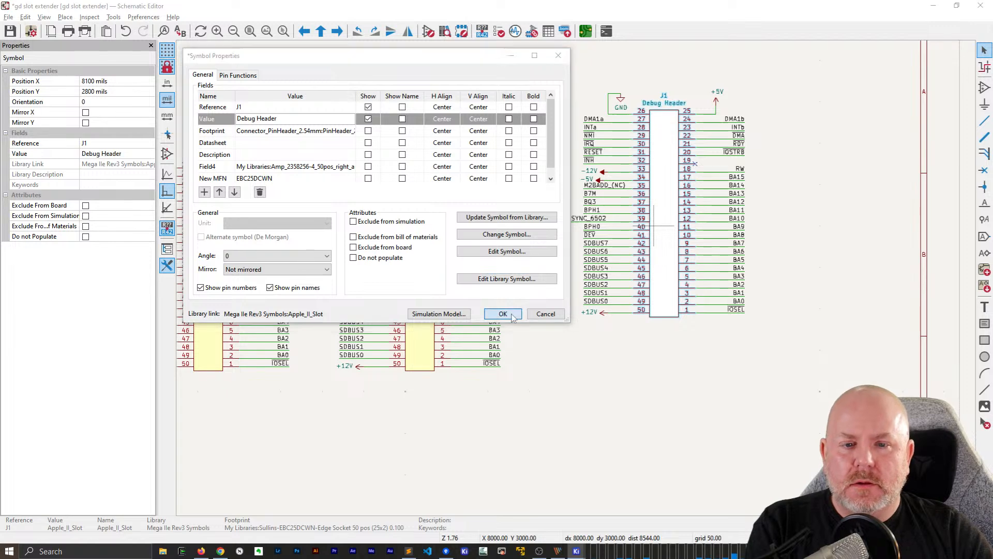
click(646, 409)
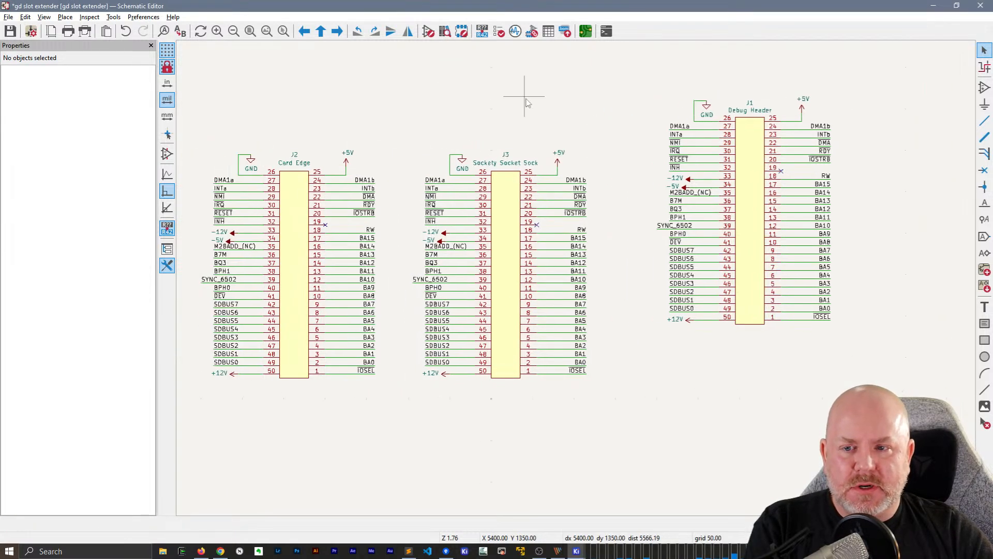
Change the reference designator of the Card Edge connector to J1
click(299, 155)
scroll(299, 155, down, 2)
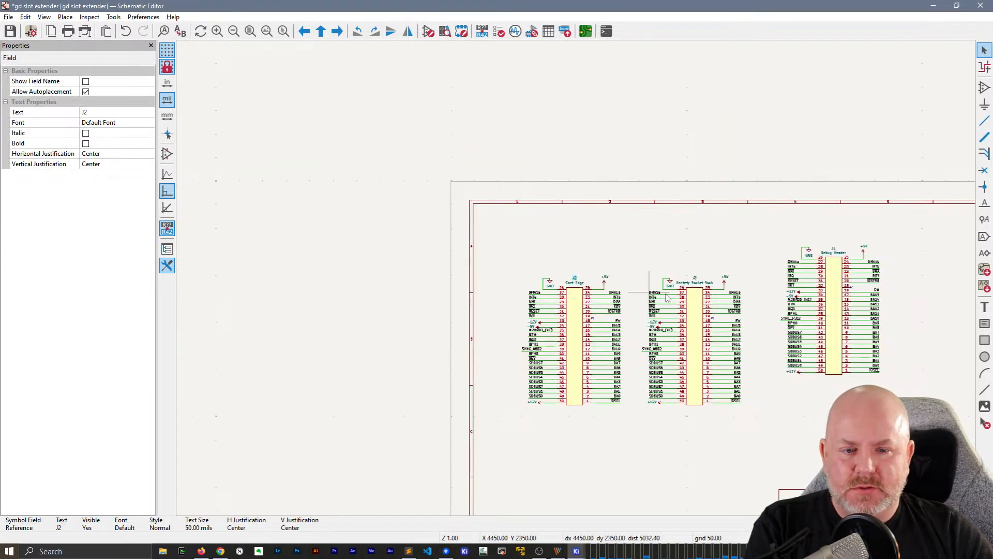
middle_drag(763, 231, 549, 198)
scroll(551, 200, up, 3)
middle_drag(238, 278, 313, 207)
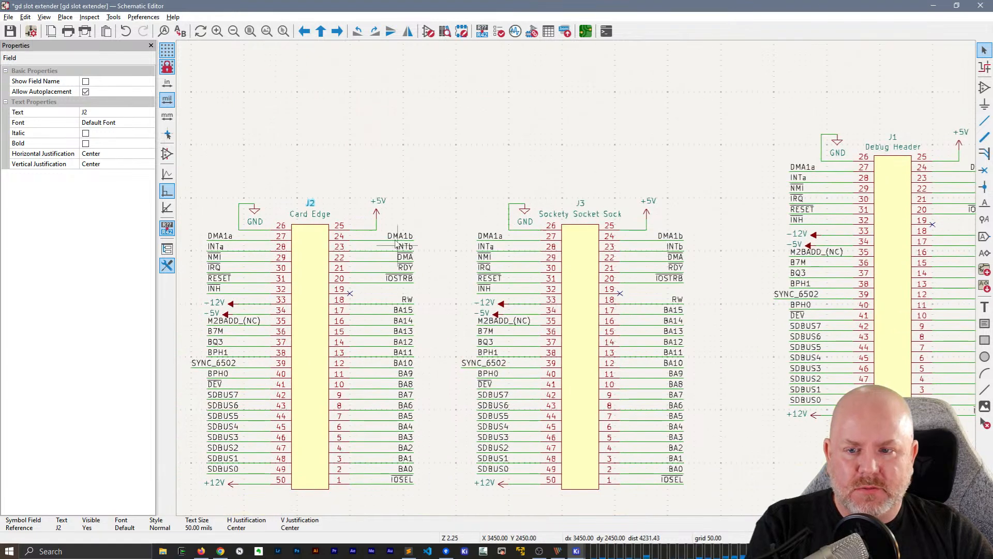
double_click(312, 204)
text(J1)
key(Return)
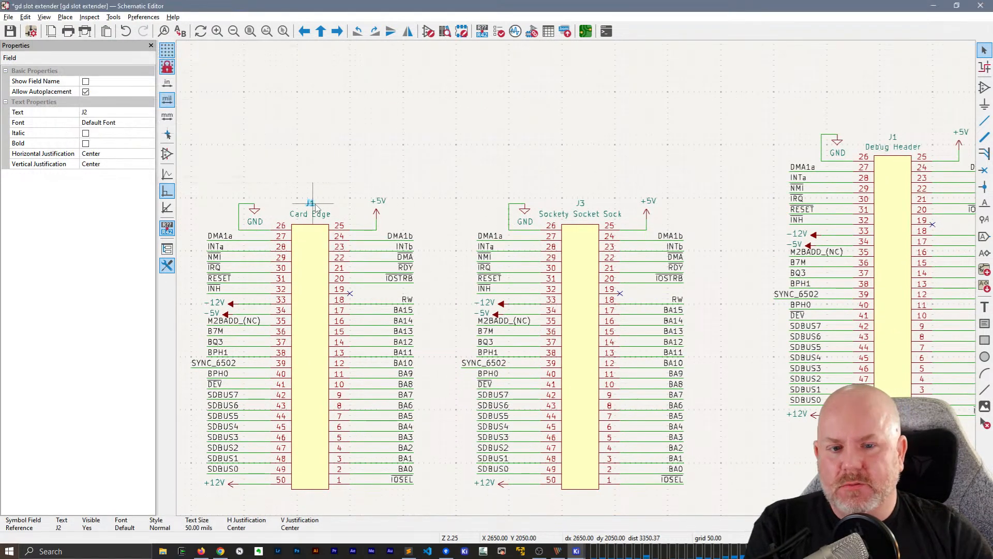
click(580, 203)
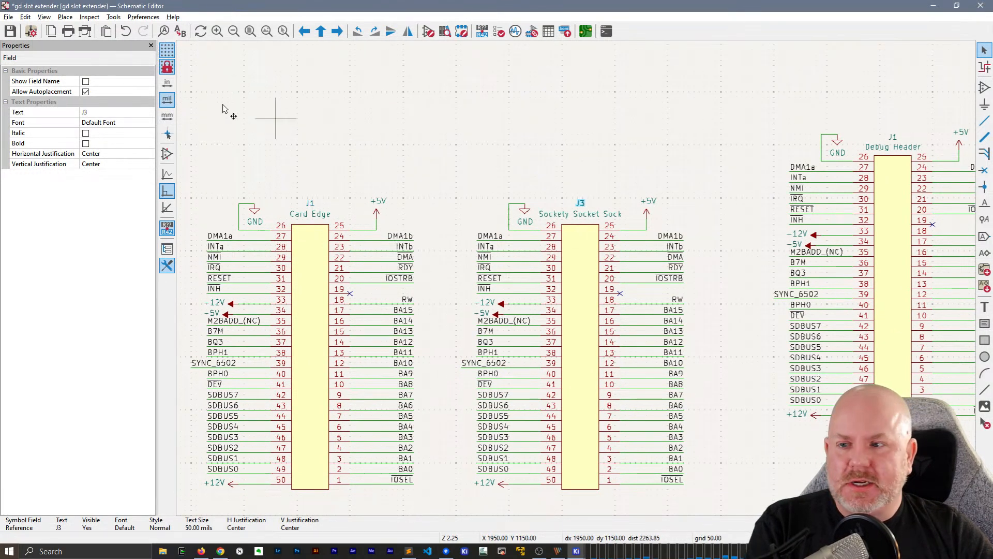
click(90, 113)
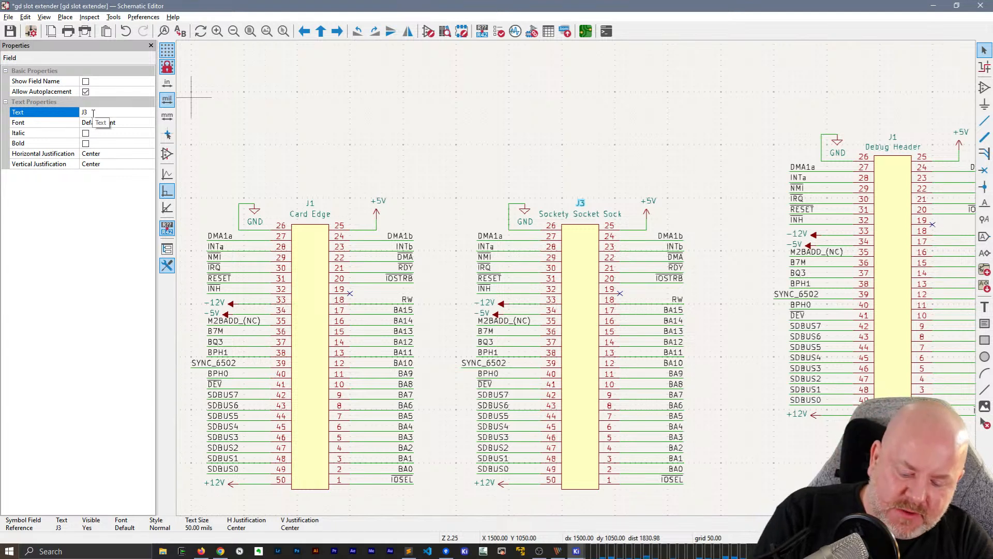
click(362, 125)
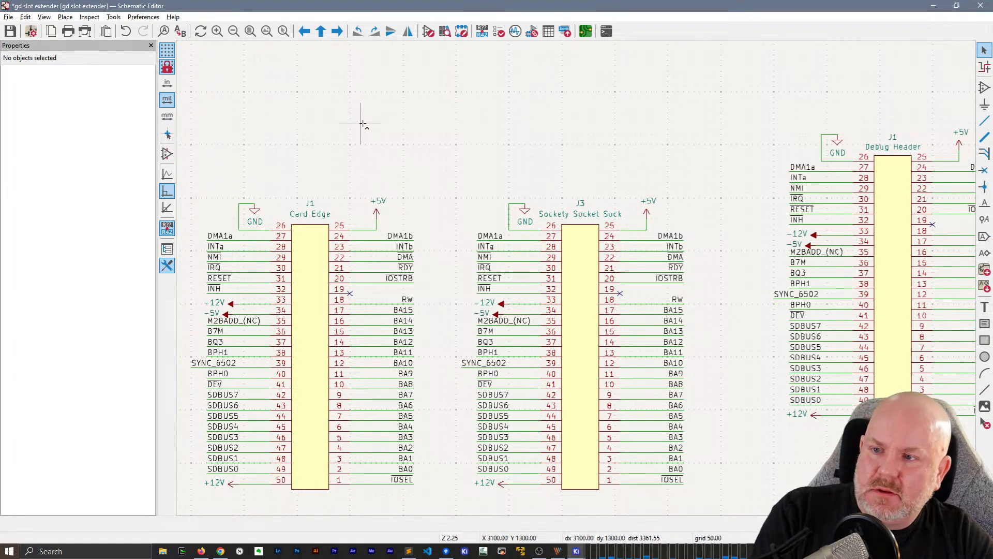
Save the schematic and change the reference designator of the Sockety Socket Sock connector to J2
key(ctrl+s)
click(579, 203)
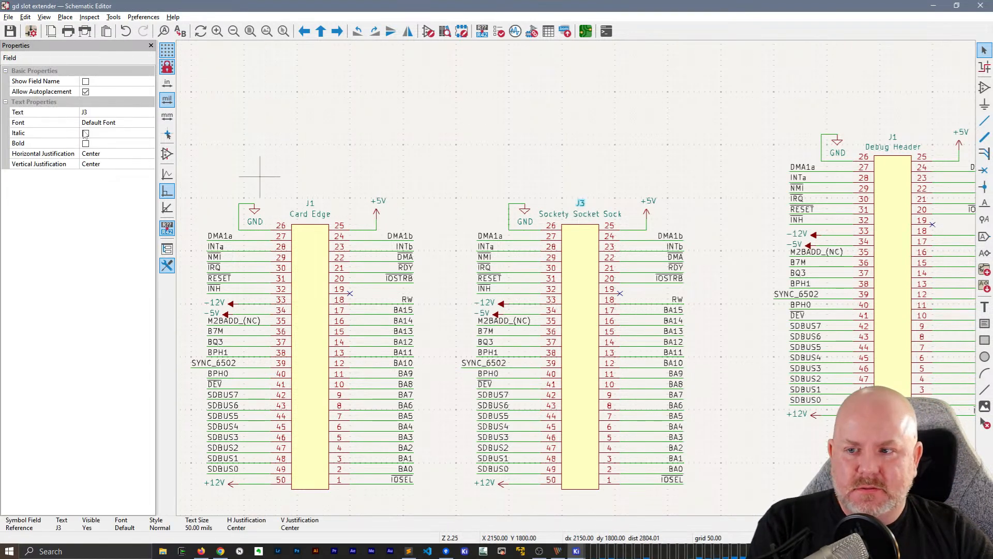
click(102, 112)
key(BackSpace)
text(2)
key(Return)
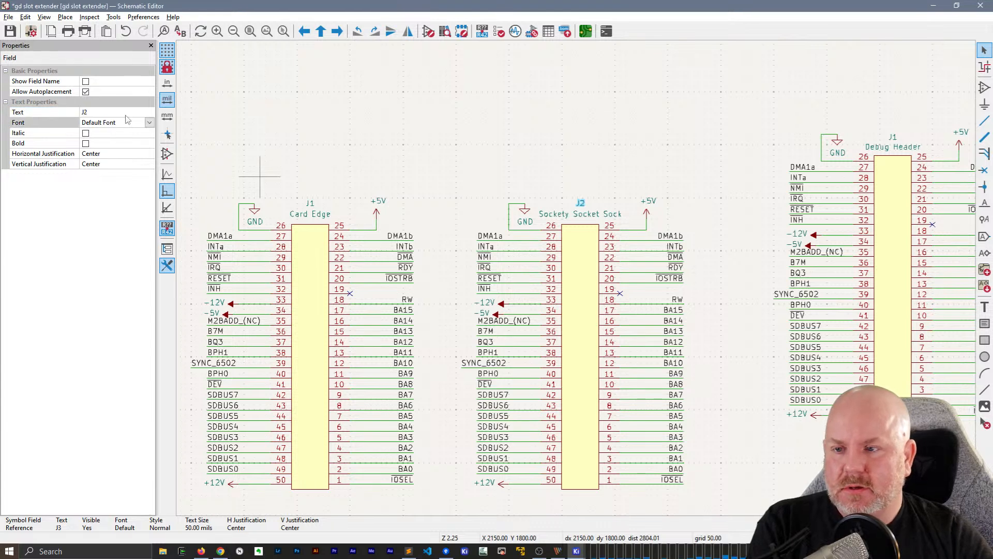
key(Escape)
Change the reference designator of the Debug Header connector to J3
click(893, 138)
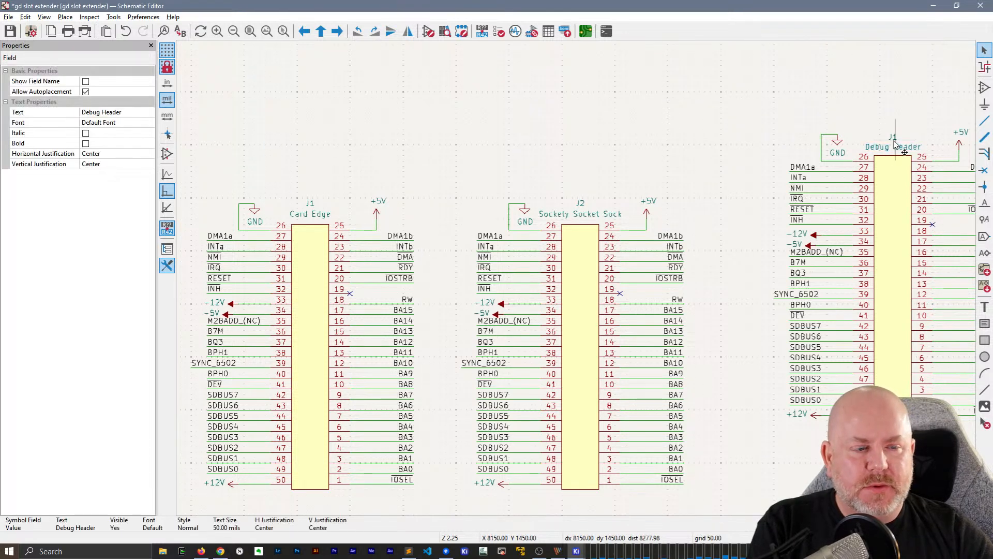
click(97, 113)
key(BackSpace)
text(3)
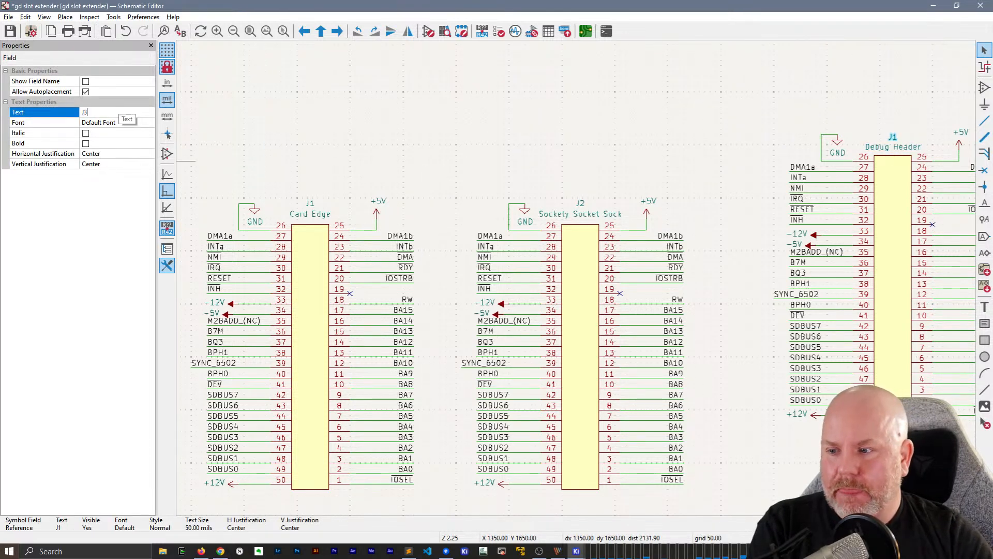
key(Return)
scroll(575, 250, down, 2)
middle_drag(573, 245, 569, 217)
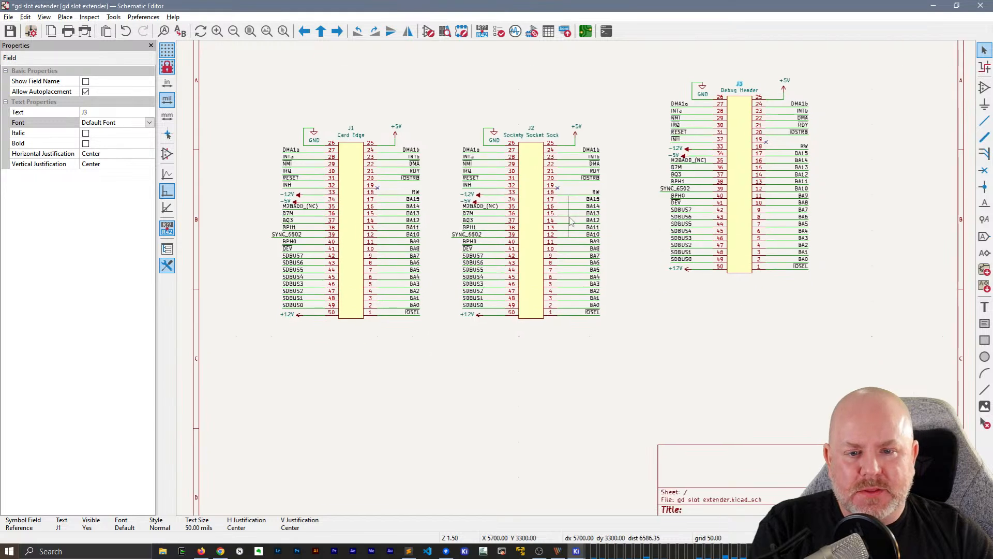
Find the R_0805 resistor symbol in My Library and place it in the empty area below the J1 and J2 connectors
click(397, 382)
key(a)
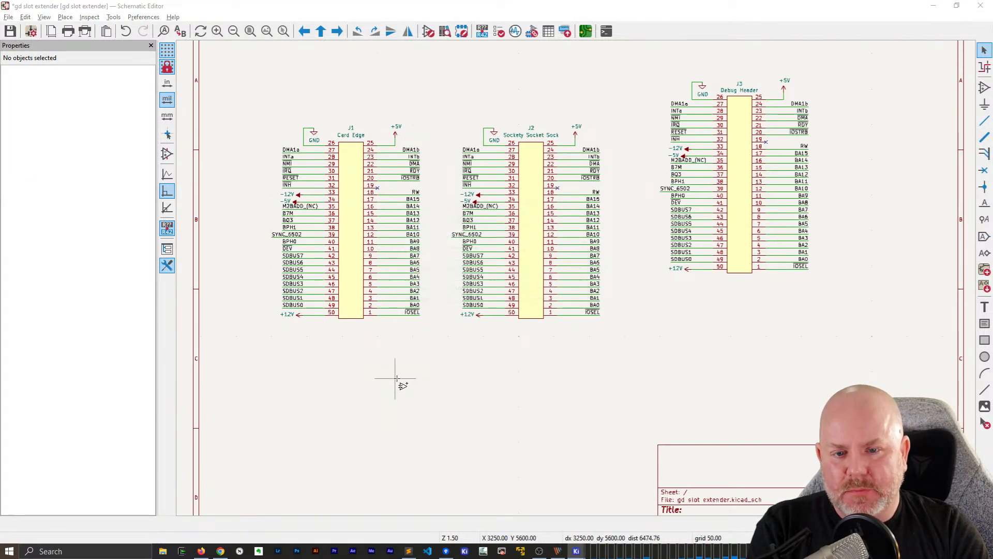
text(R)
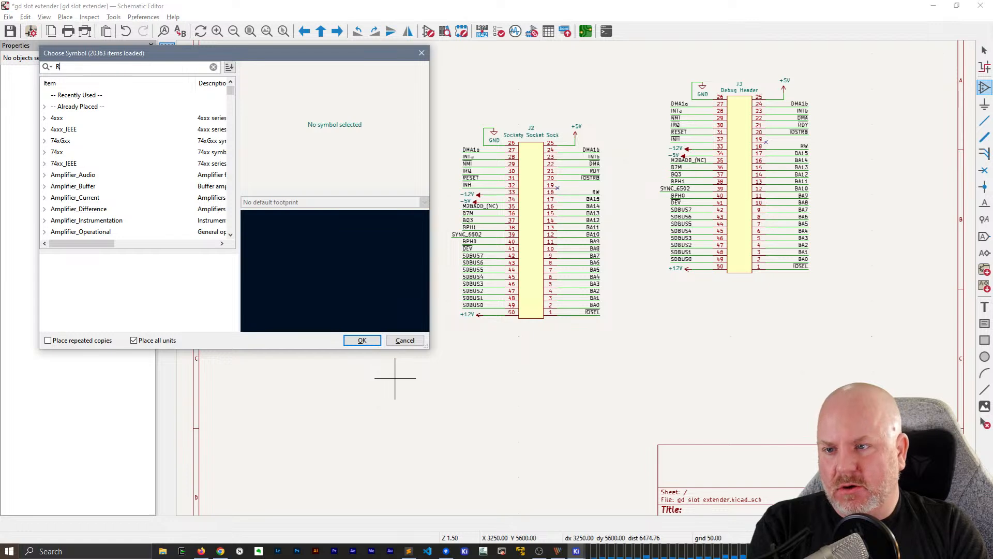
text(0805)
key(BackSpace)
key(BackSpace)
key(BackSpace)
key(BackSpace)
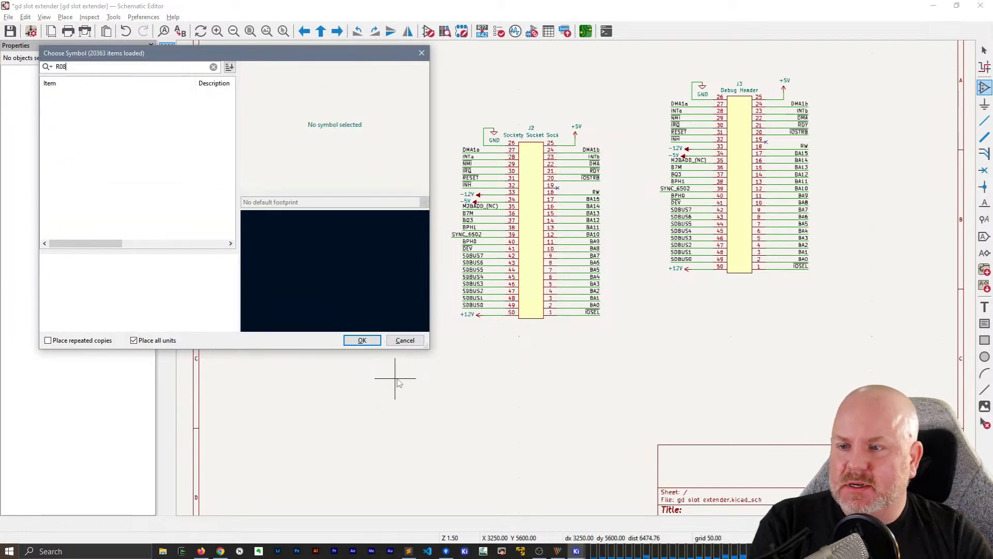
text(_0805)
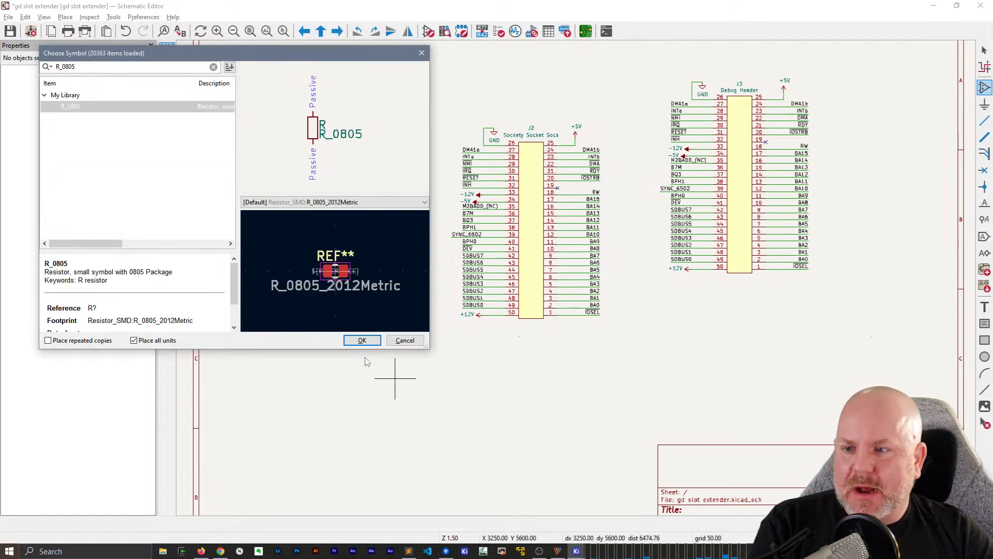
double_click(60, 106)
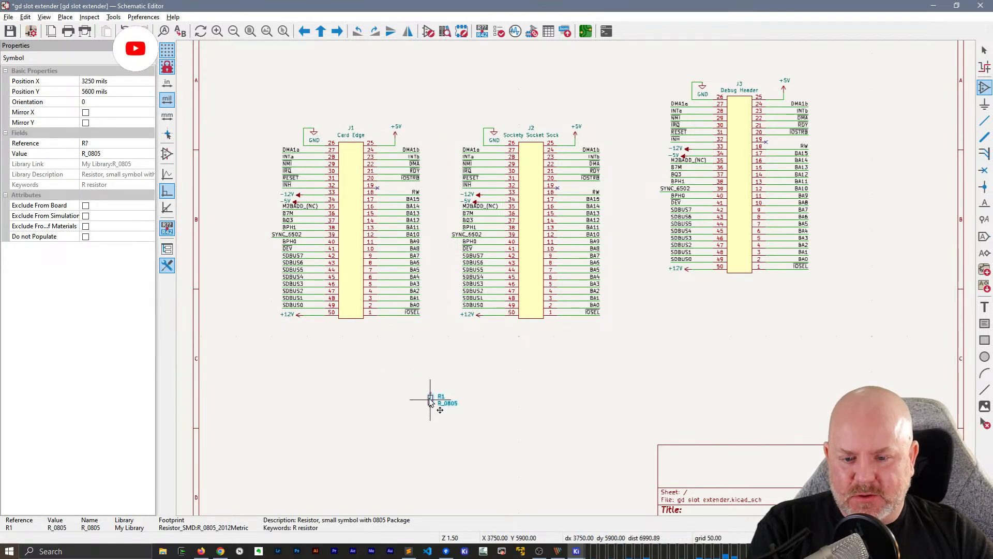
scroll(430, 401, up, 2)
click(550, 267)
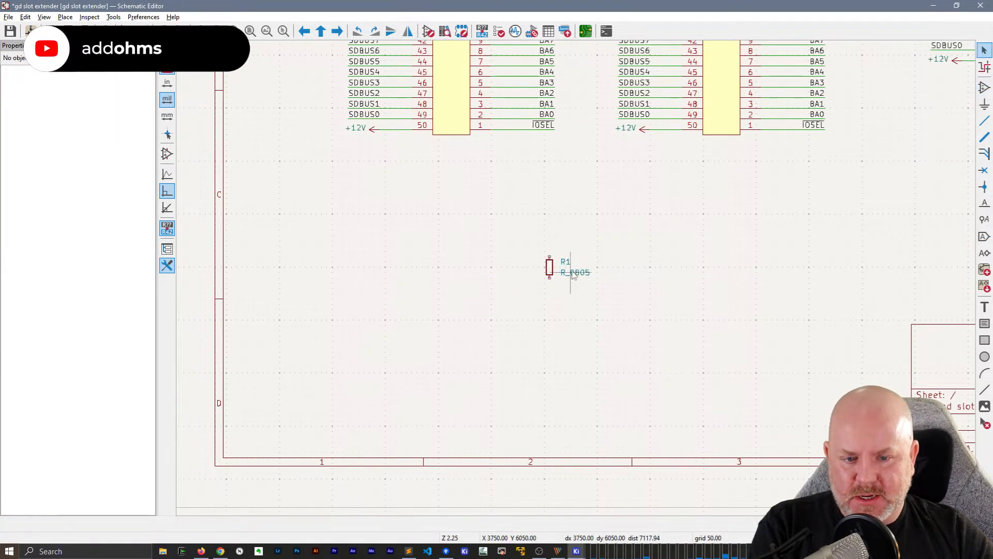
Set the value of the new resistor R1 to 4k7
double_click(573, 274)
text(4k)
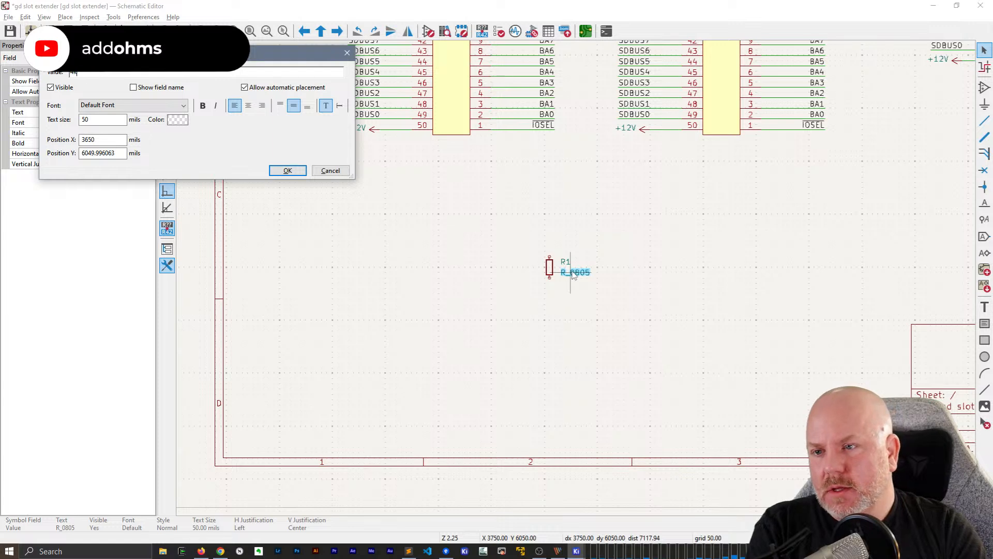
text(7)
key(Return)
Open the symbol properties of resistor R1 and browse the footprint library for its footprint field
click(553, 266)
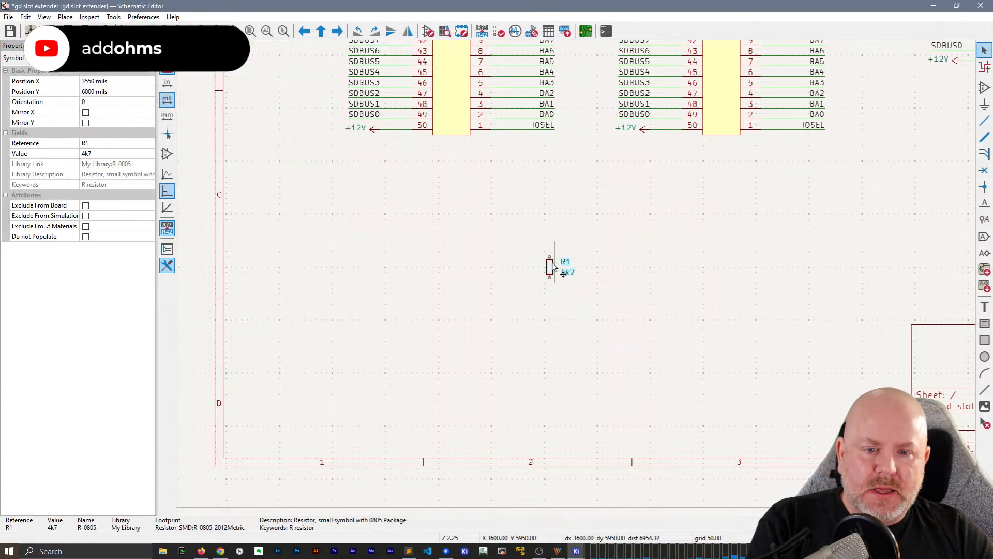
double_click(553, 266)
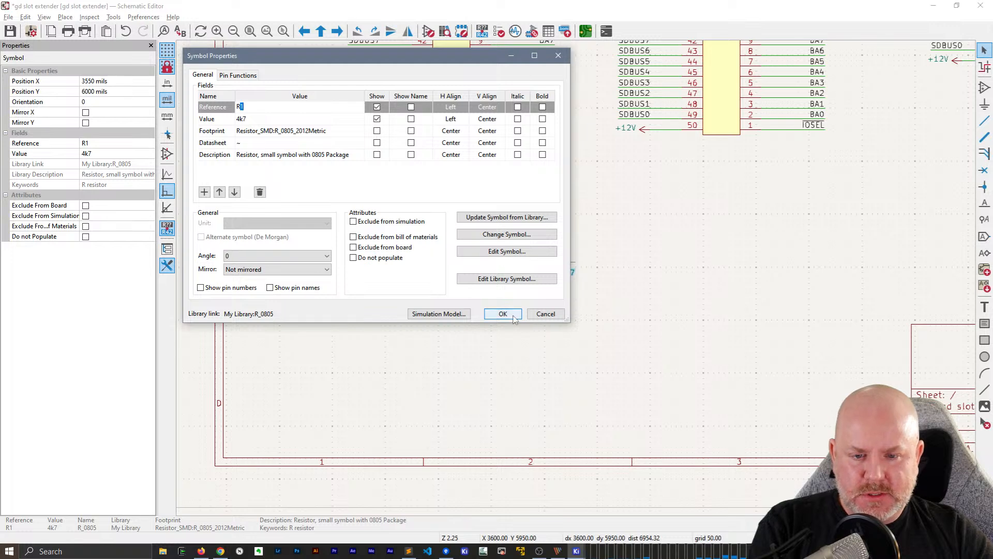
click(342, 134)
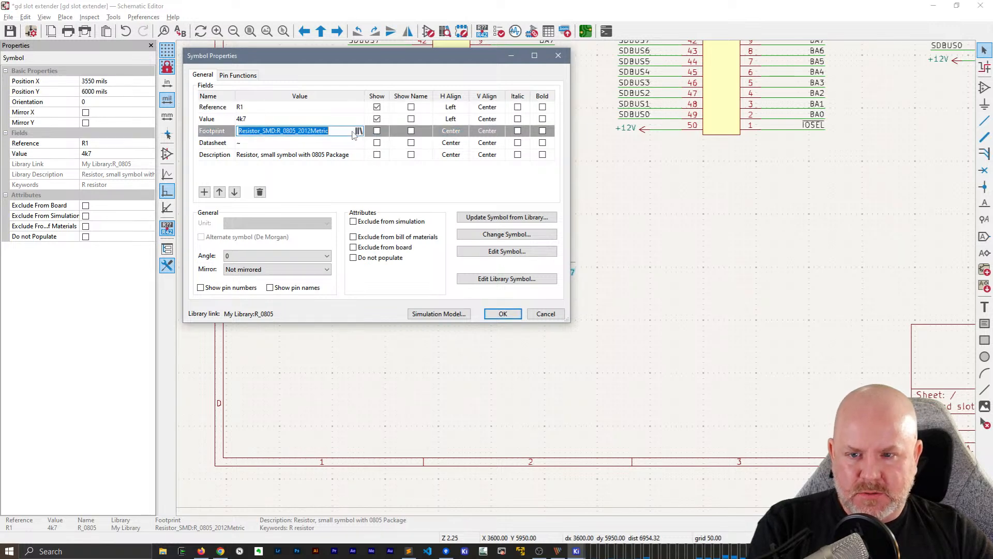
click(359, 131)
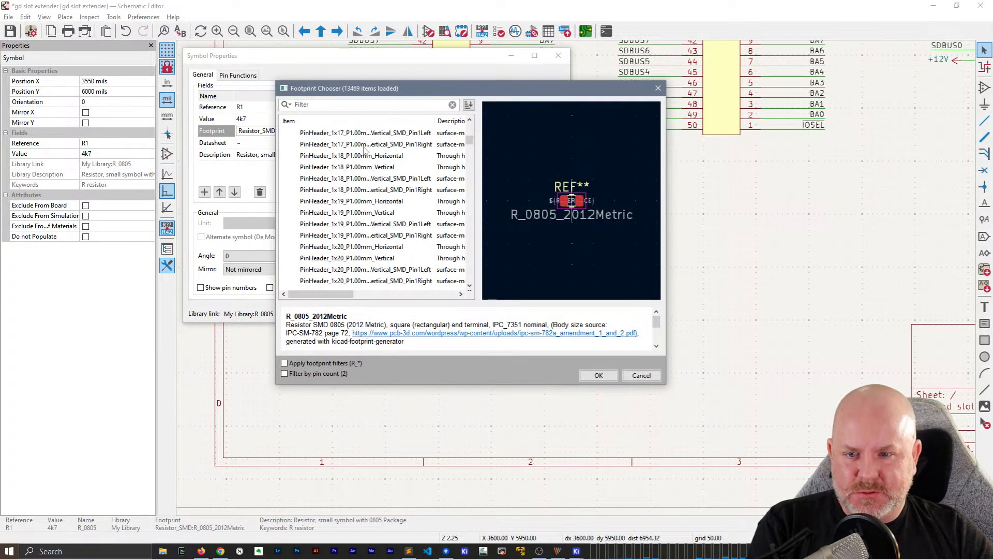
drag(352, 87, 488, 99)
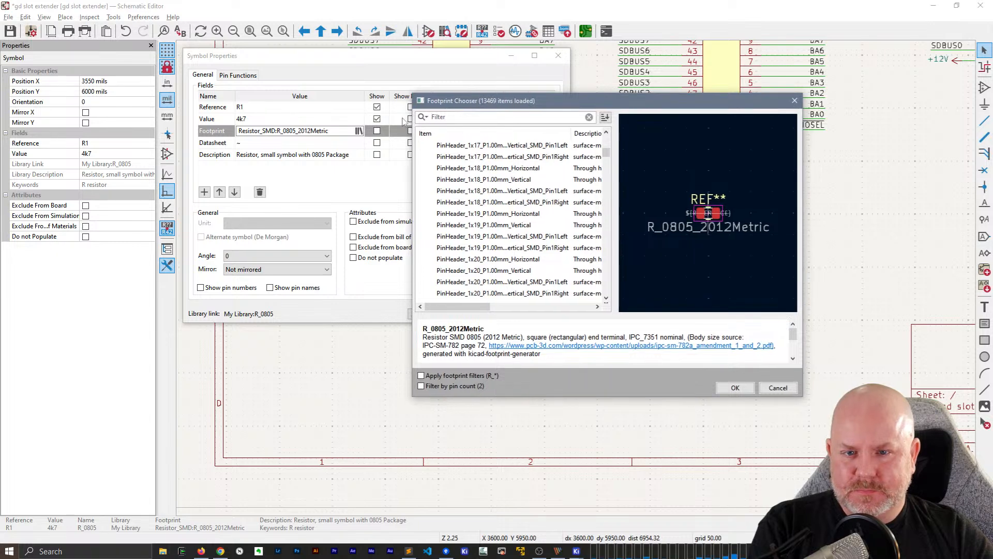
key(Escape)
key(ctrl+c)
click(359, 131)
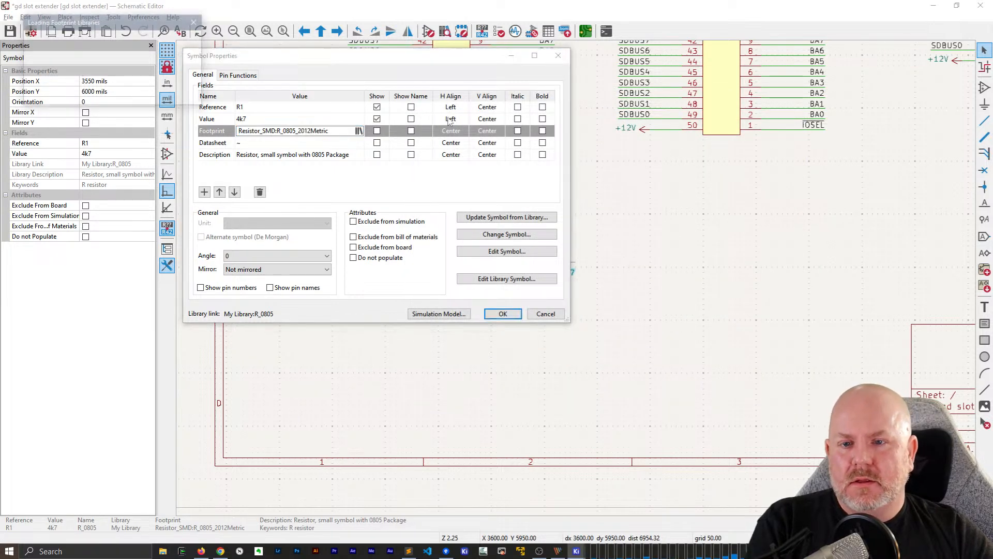
Filter the footprint list by Resistor_SMD:R_0805
key(ctrl+v)
drag(492, 118, 548, 123)
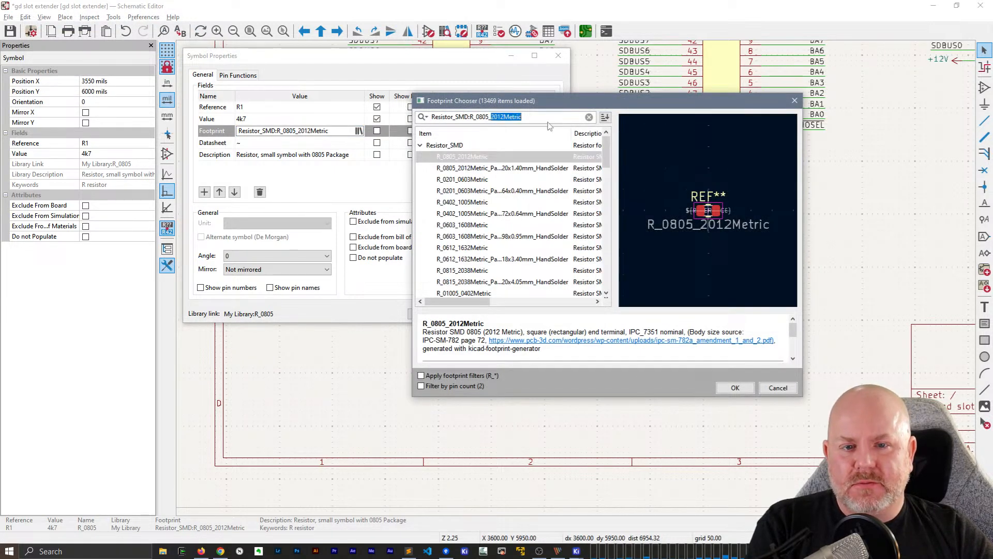
key(BackSpace)
key(BackSpace)
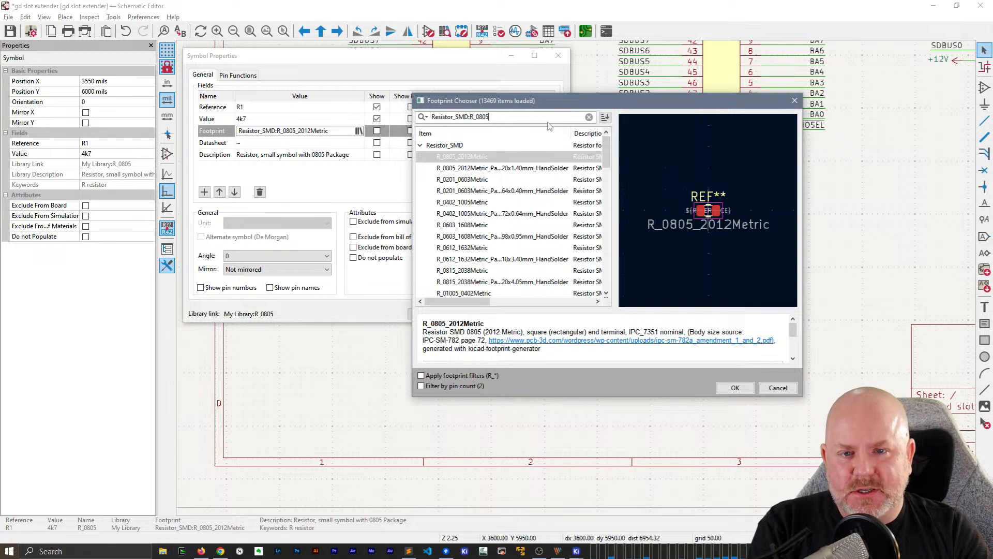
key(BackSpace)
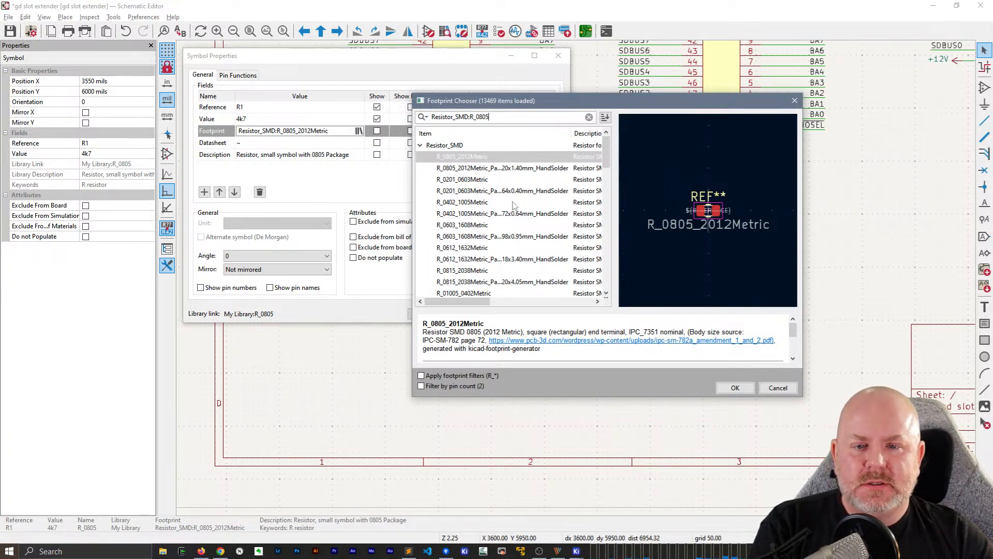
Assign the R_0805_2012Metric_Pad1.20x1.40mm_HandSolder footprint to R1 and apply the symbol properties
scroll(520, 206, down, 1)
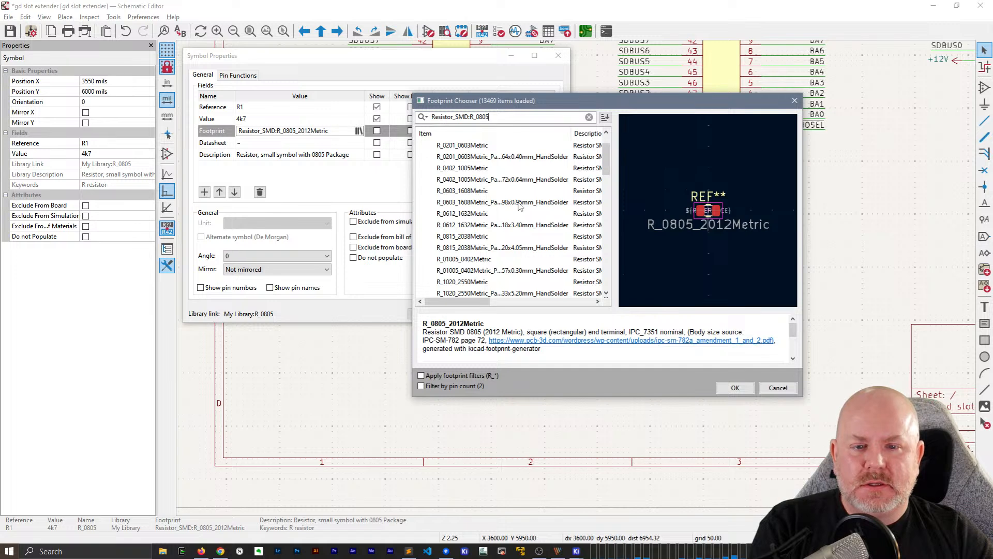
scroll(520, 206, down, 3)
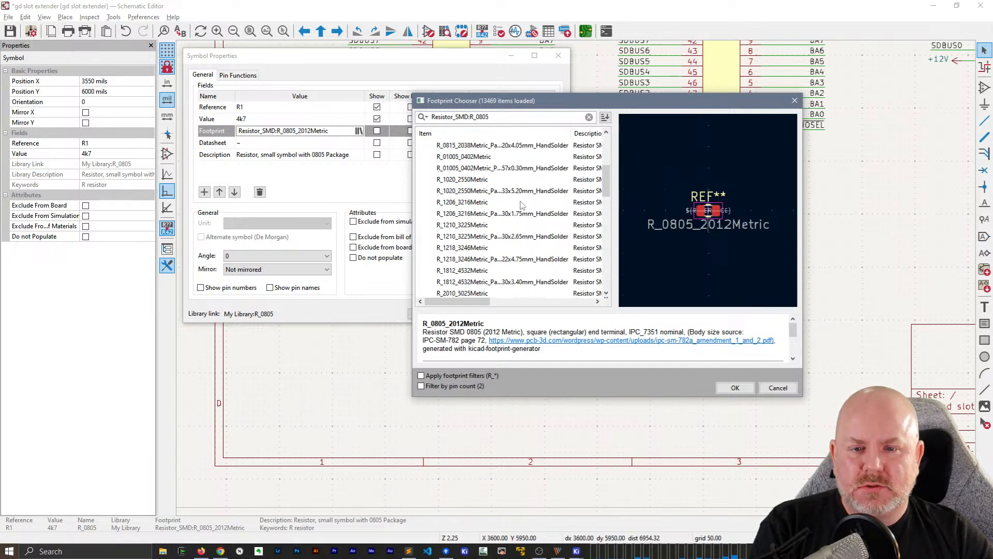
scroll(522, 206, up, 4)
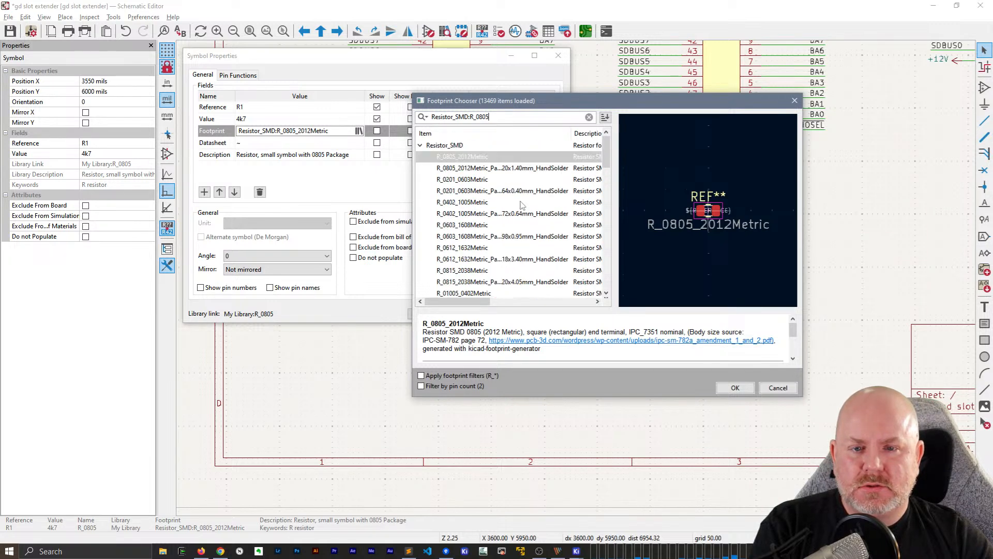
click(543, 171)
double_click(525, 173)
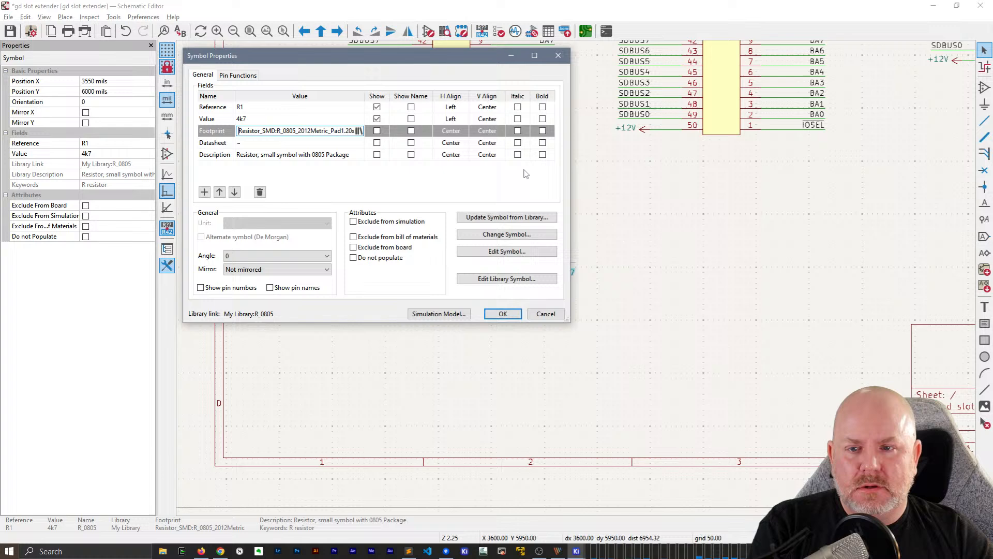
click(504, 314)
click(612, 279)
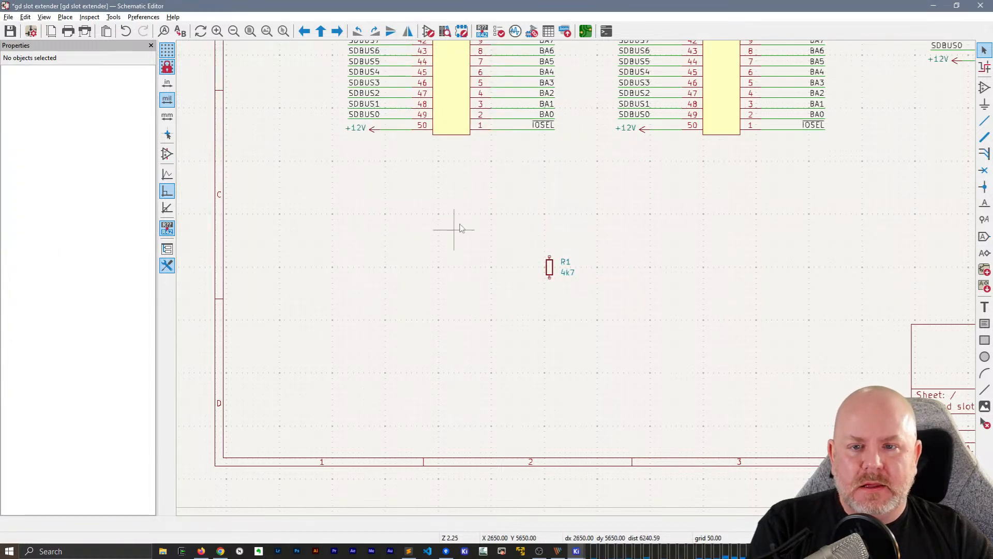
Duplicate the 4k7 resistor R1 three times, placing the copies in a row to its right
middle_drag(525, 197, 325, 235)
click(363, 309)
key(ctrl+d)
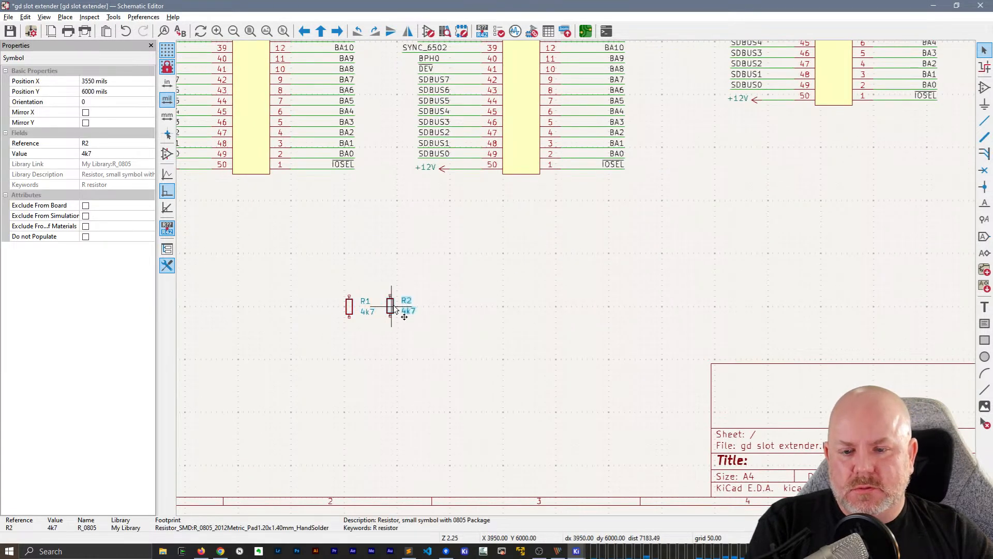
click(396, 306)
key(ctrl+d)
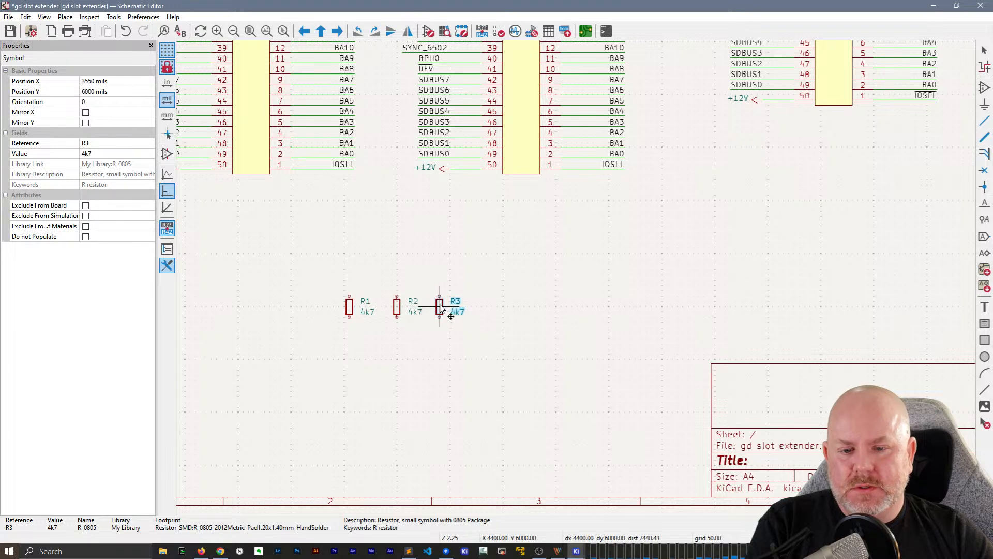
click(439, 306)
key(ctrl+d)
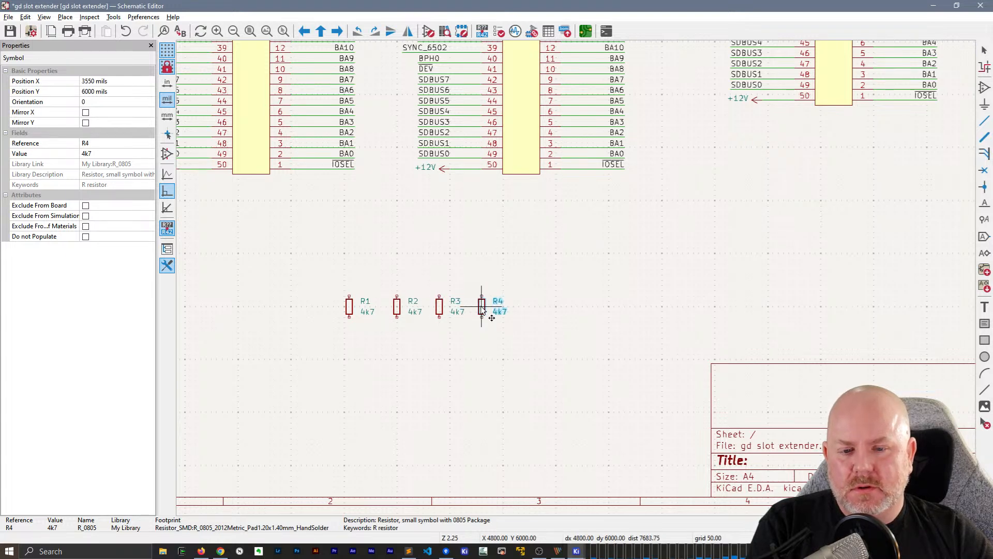
click(476, 306)
Duplicate J2's +12V power symbol, rotate the copy to point upward and place it just above resistor R4
middle_drag(409, 235, 510, 228)
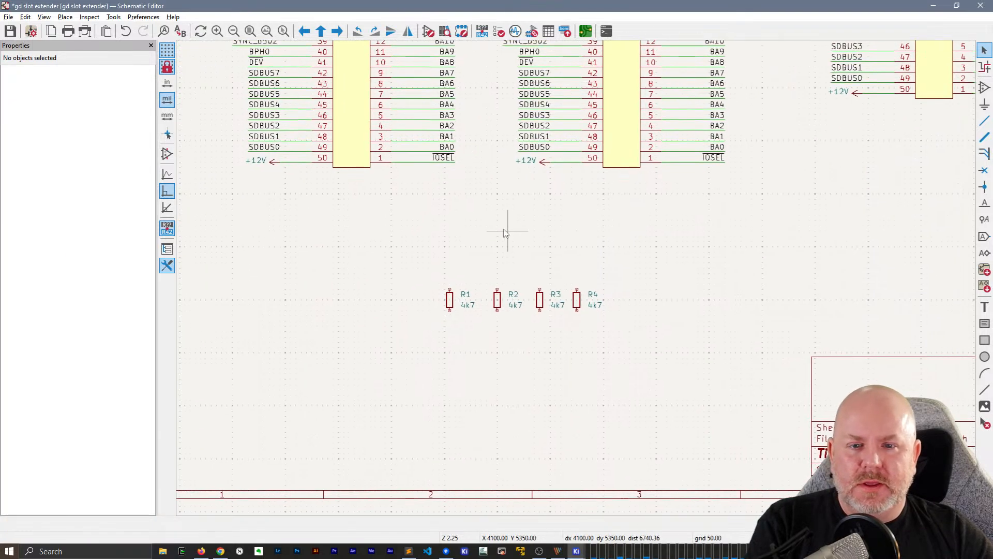
click(544, 159)
key(ctrl+d)
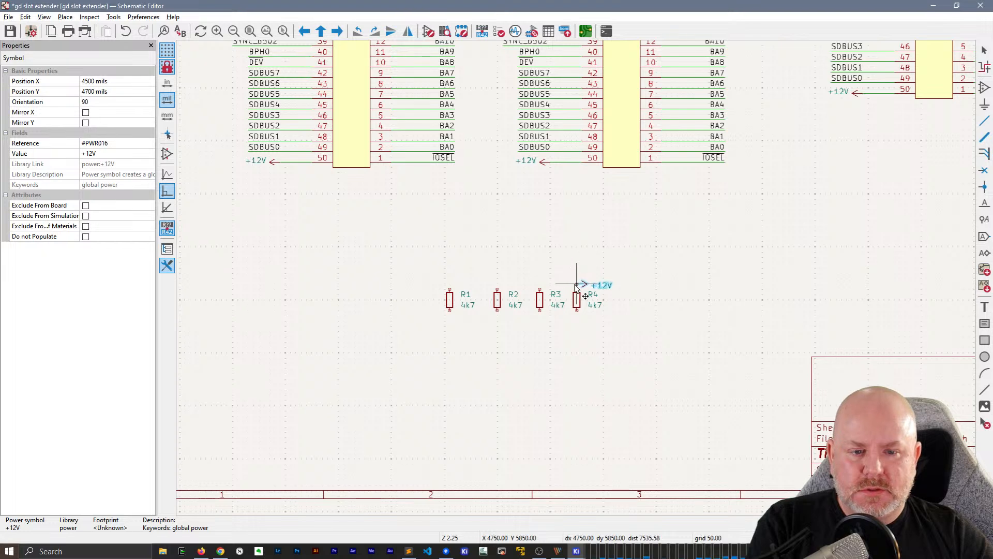
key(r)
click(576, 282)
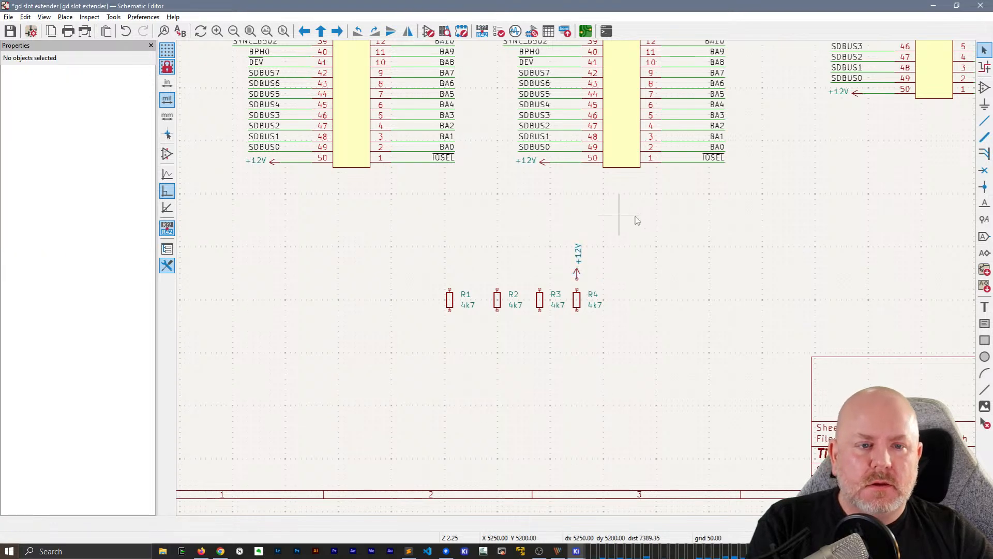
Duplicate J2's -12V and -5V power symbols and place the upward-pointing copies beside the +12V symbol above the resistors
middle_drag(610, 216, 588, 381)
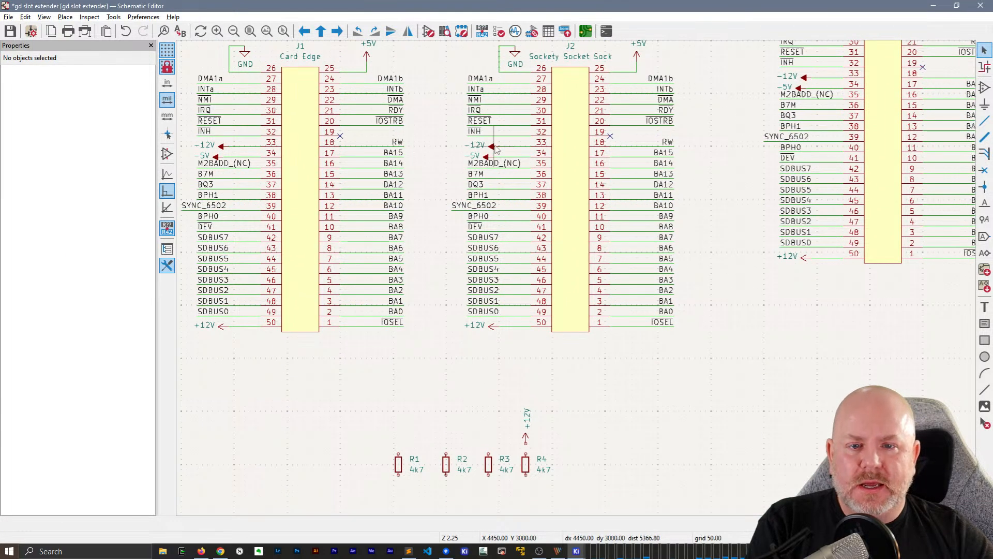
click(492, 147)
key(ctrl+d)
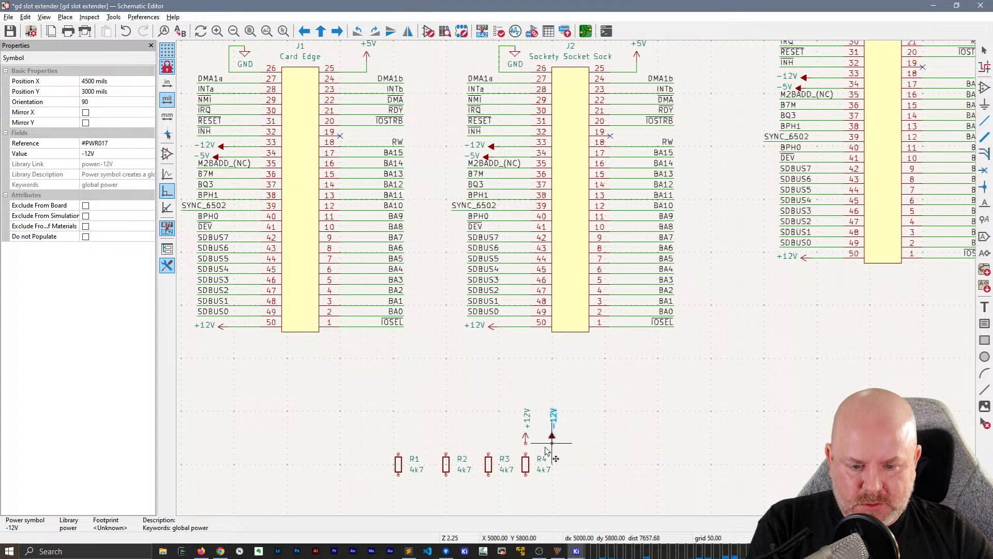
click(541, 450)
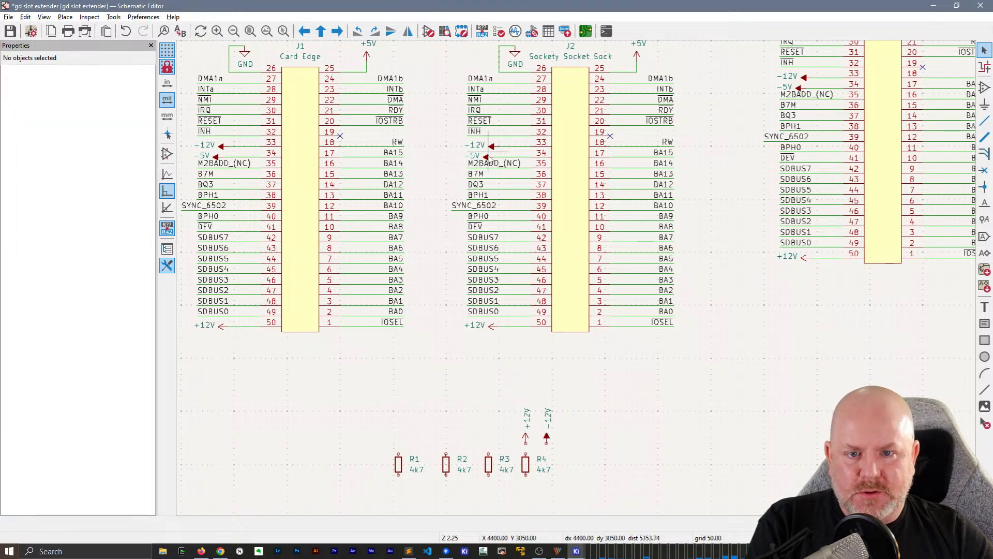
click(488, 162)
click(485, 156)
key(ctrl+d)
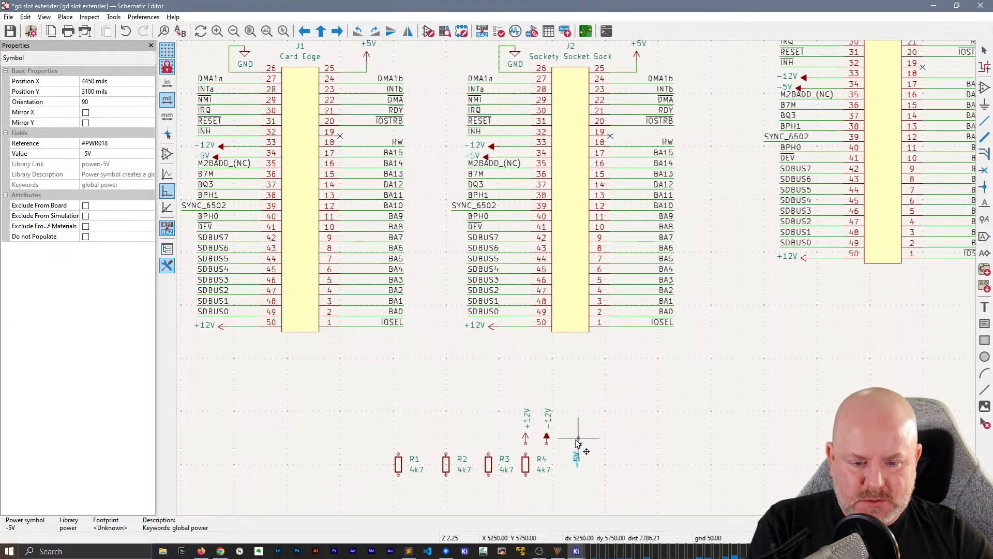
click(569, 445)
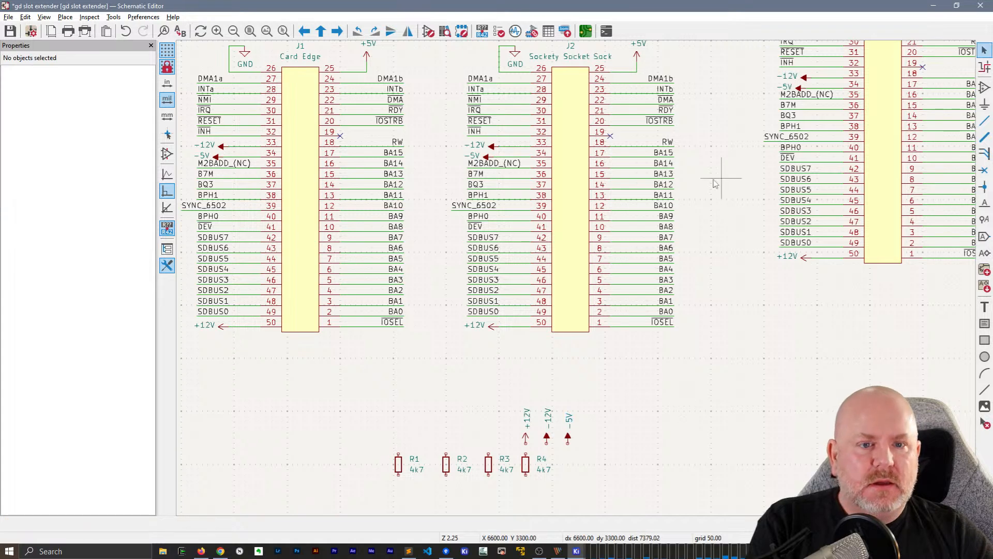
Duplicate J1's +5V power symbol and place the copy just above resistor R1
click(365, 57)
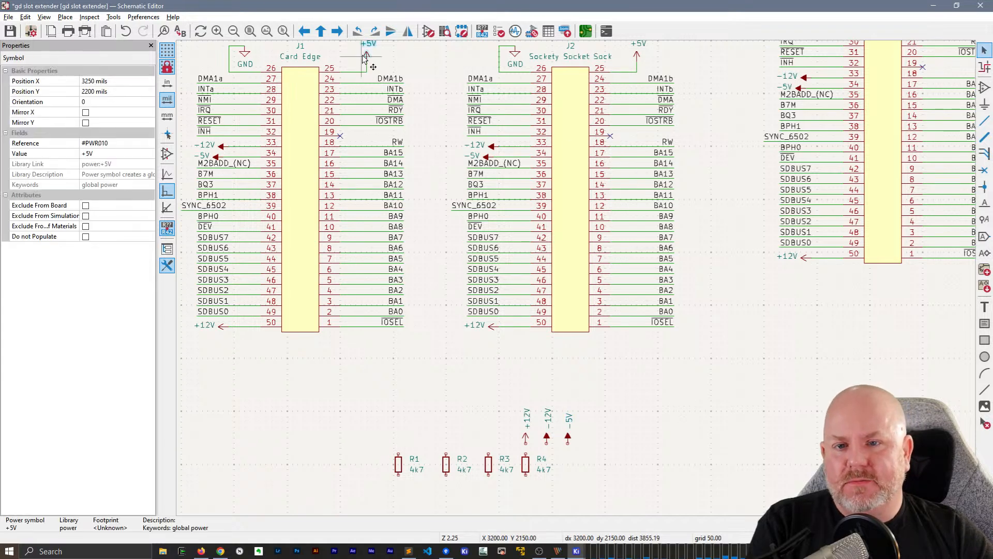
key(ctrl+d)
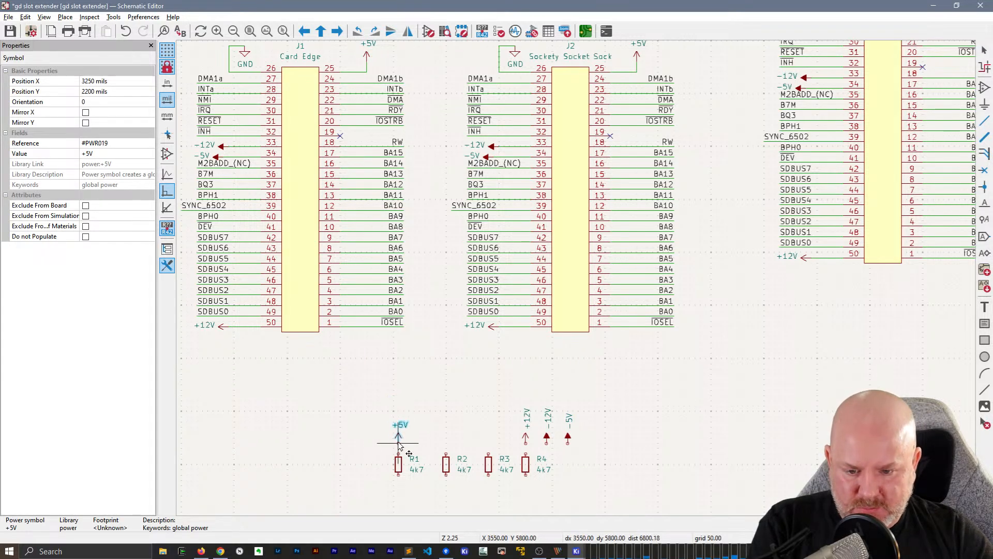
click(399, 443)
Rotate the value label of the copied +12V symbol to horizontal and center it above the arrow
scroll(531, 438, up, 3)
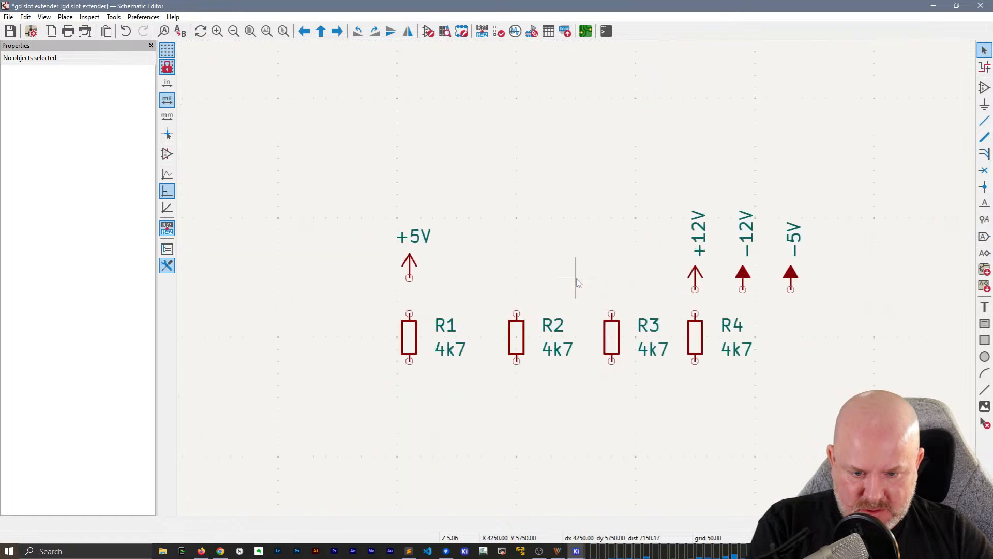
click(566, 234)
key(r)
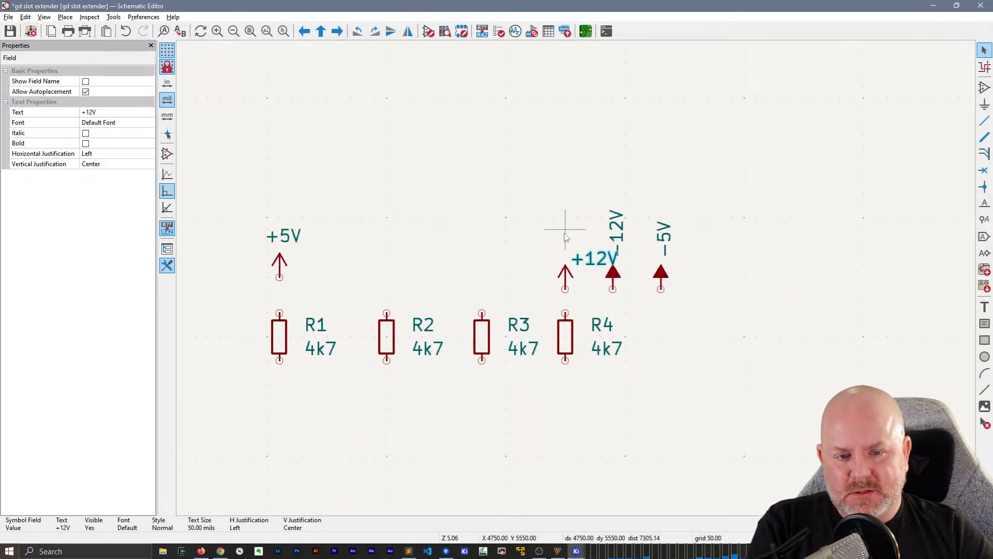
drag(593, 265, 541, 253)
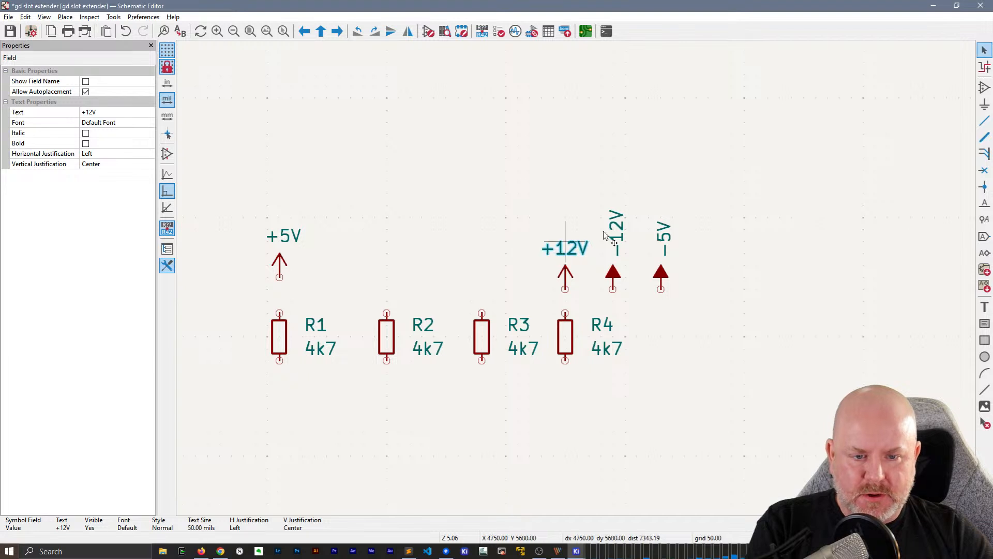
Rotate the value labels of the copied -12V and -5V symbols to horizontal and center each above its arrow
click(616, 225)
key(r)
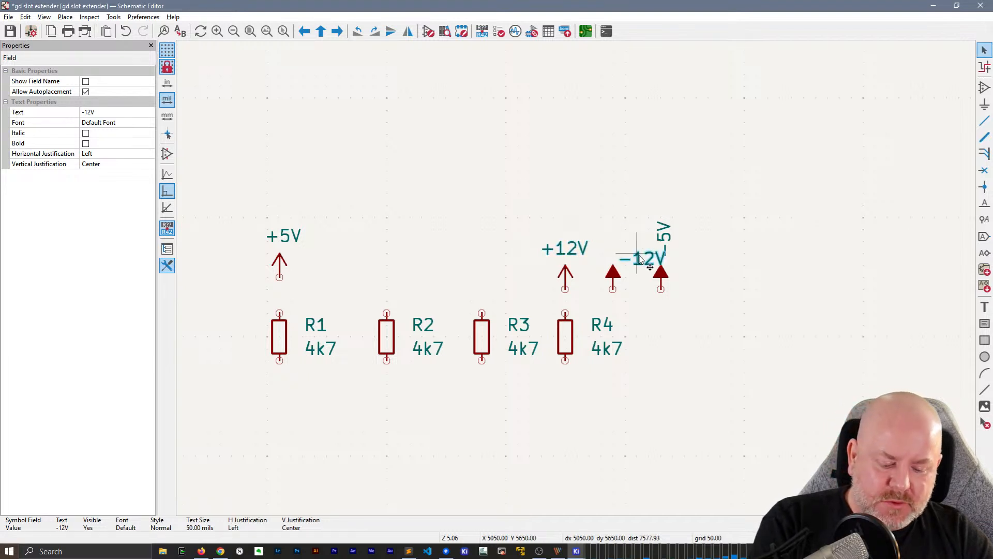
drag(640, 258, 588, 246)
click(600, 220)
click(663, 244)
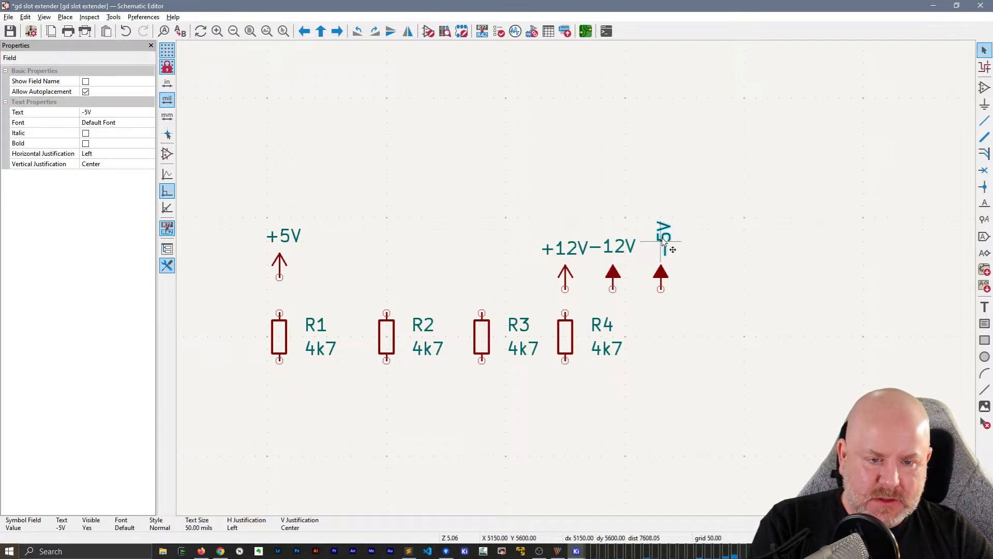
key(r)
drag(679, 255, 638, 248)
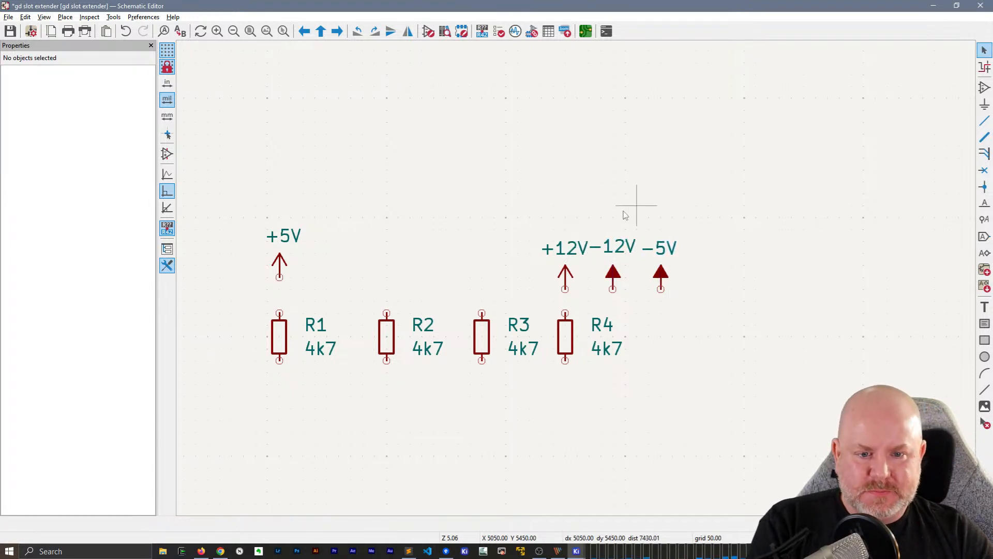
Move the +12V, -12V and -5V power symbols directly above resistors R2, R4 and R3 respectively, in line with the +5V symbol
click(569, 276)
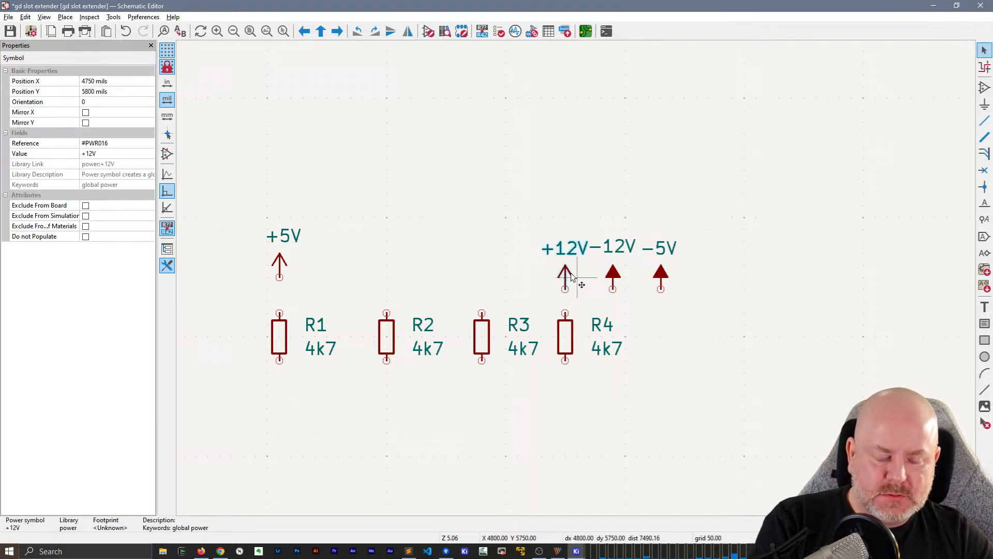
key(m)
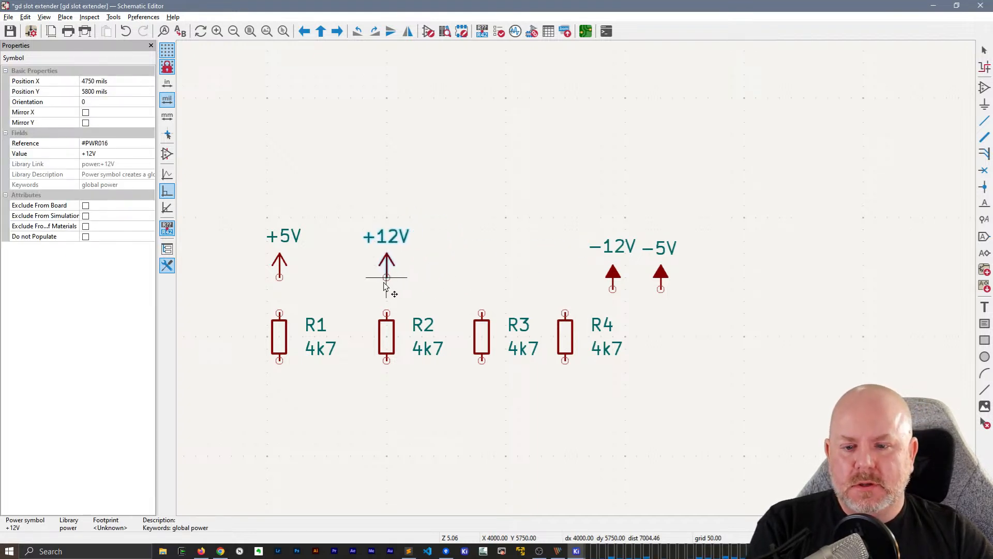
click(385, 284)
click(619, 278)
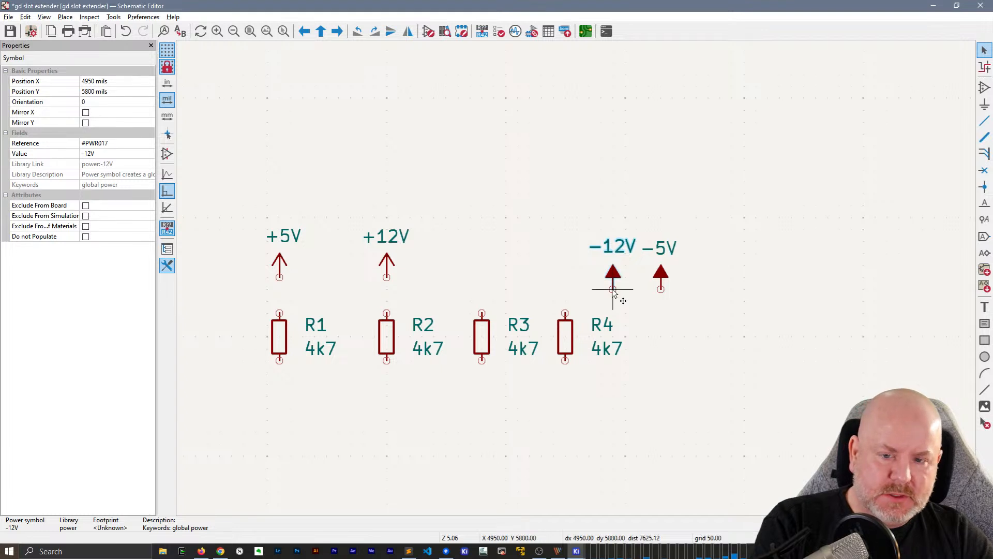
key(m)
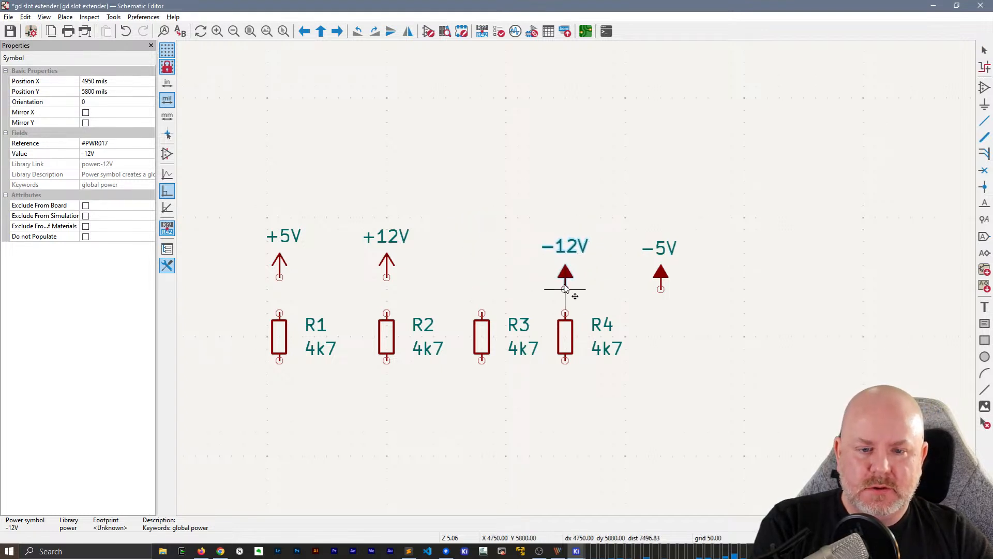
click(565, 278)
click(661, 278)
key(m)
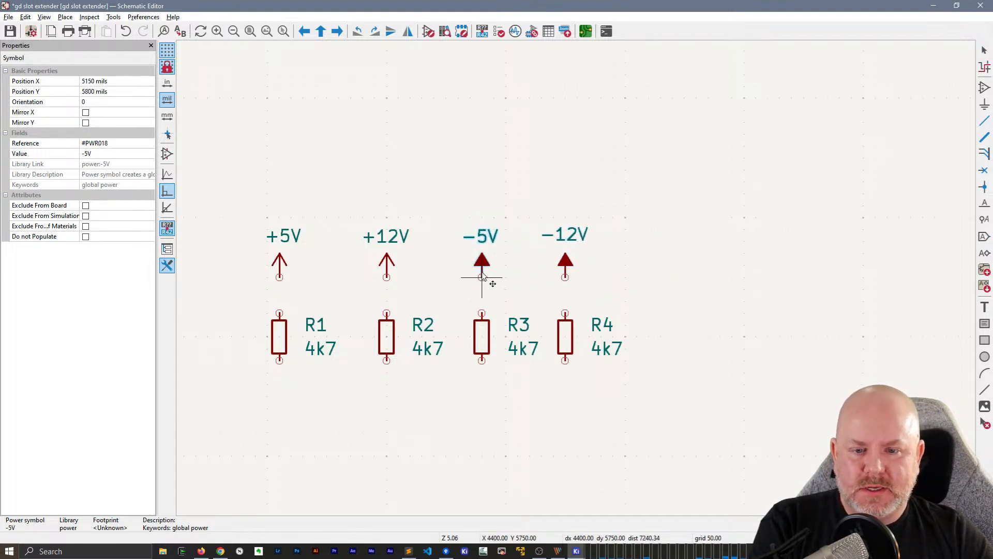
click(482, 278)
Add two downward-pointing D_1206 diode symbols from My Library, one directly below R1 and one directly below R2
scroll(575, 281, down, 2)
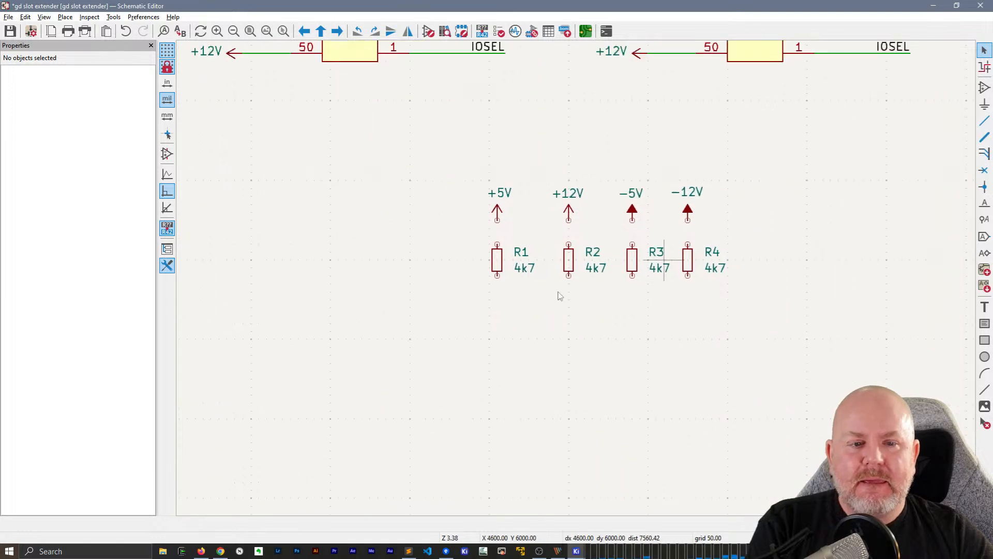
scroll(559, 296, down, 2)
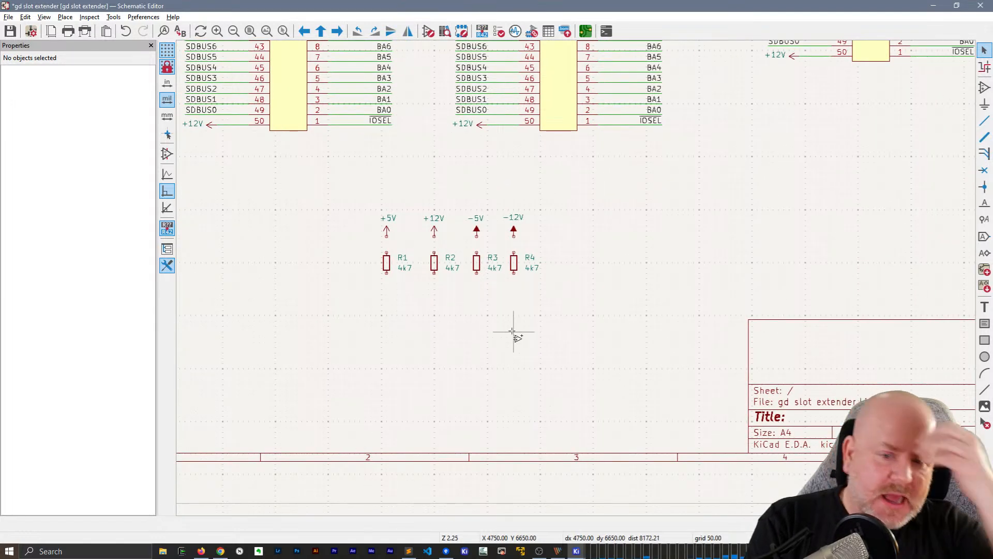
text(a)
text(LED)
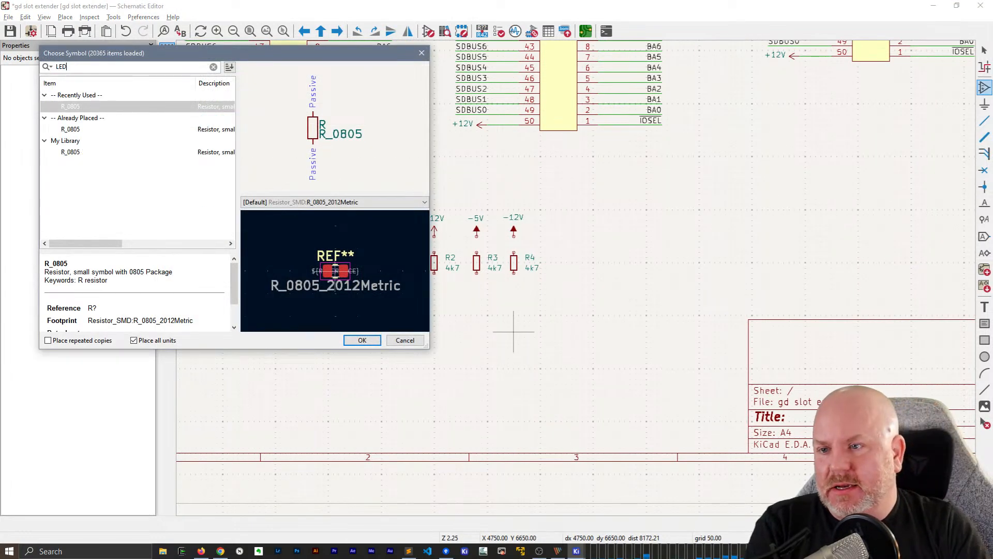
text(_12)
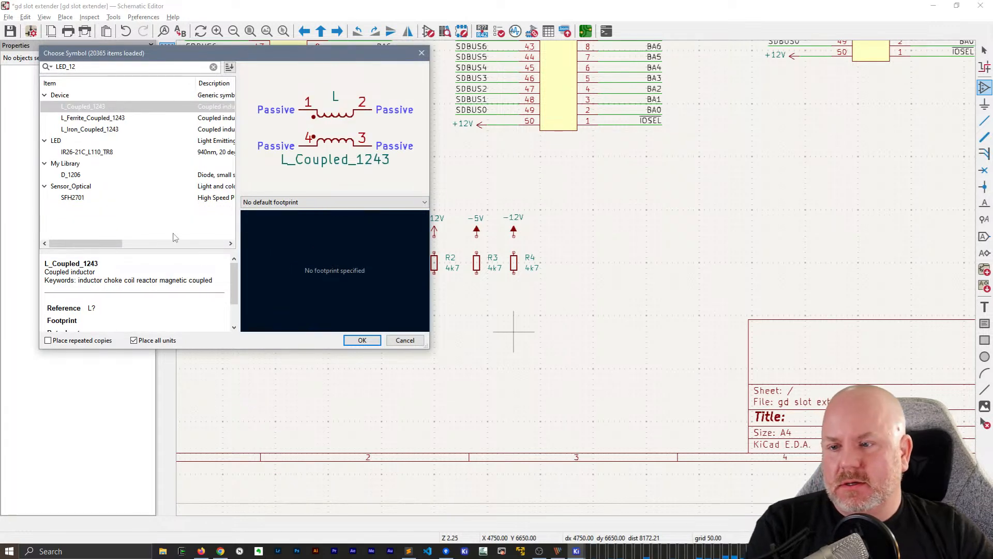
double_click(70, 175)
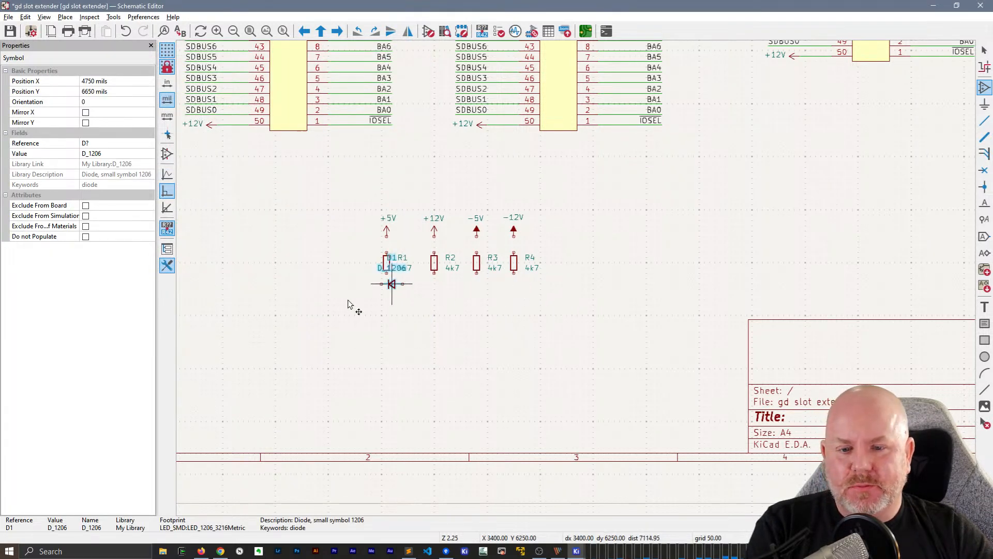
key(r)
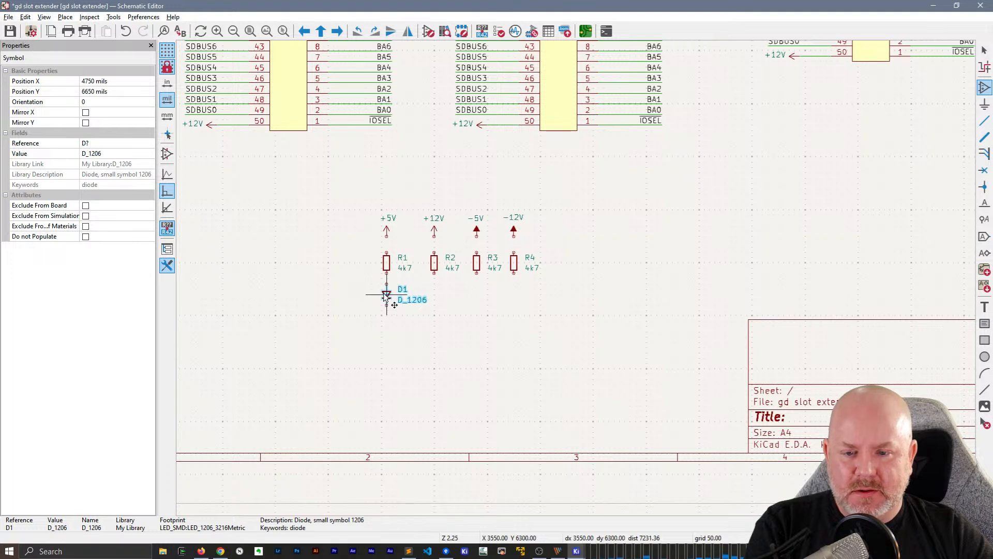
click(386, 296)
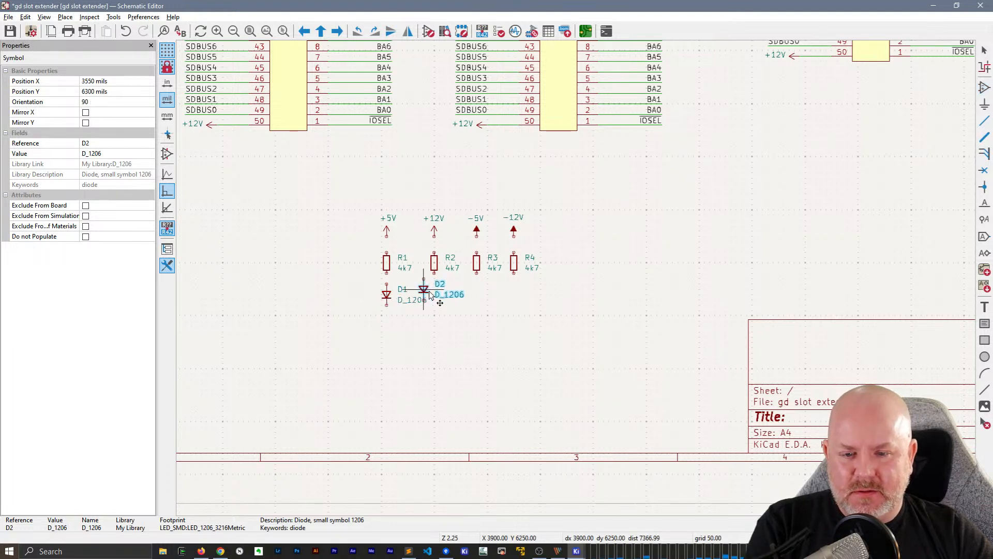
click(435, 294)
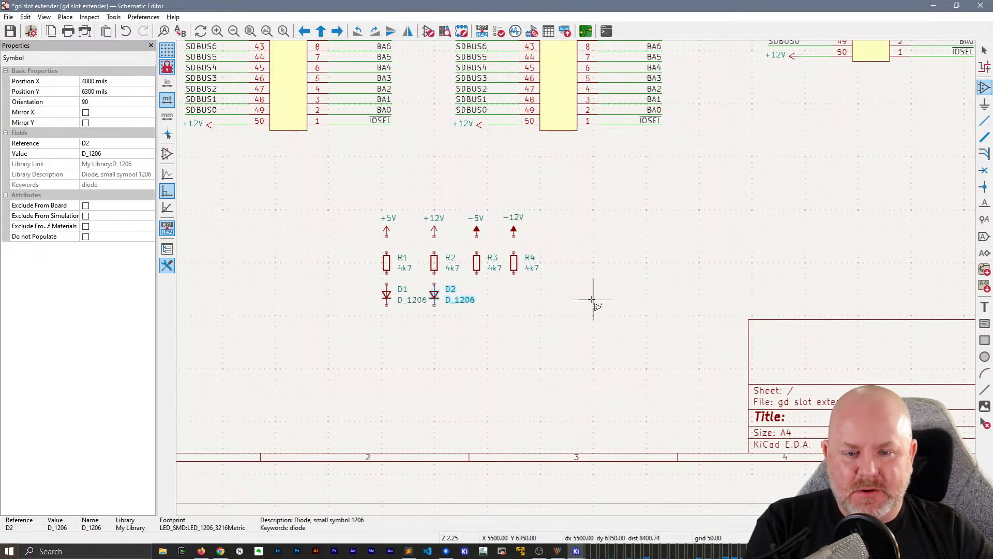
Place two more D_1206 diodes in the free area beside R4, rotated to point upward, and finish placing symbols
click(611, 254)
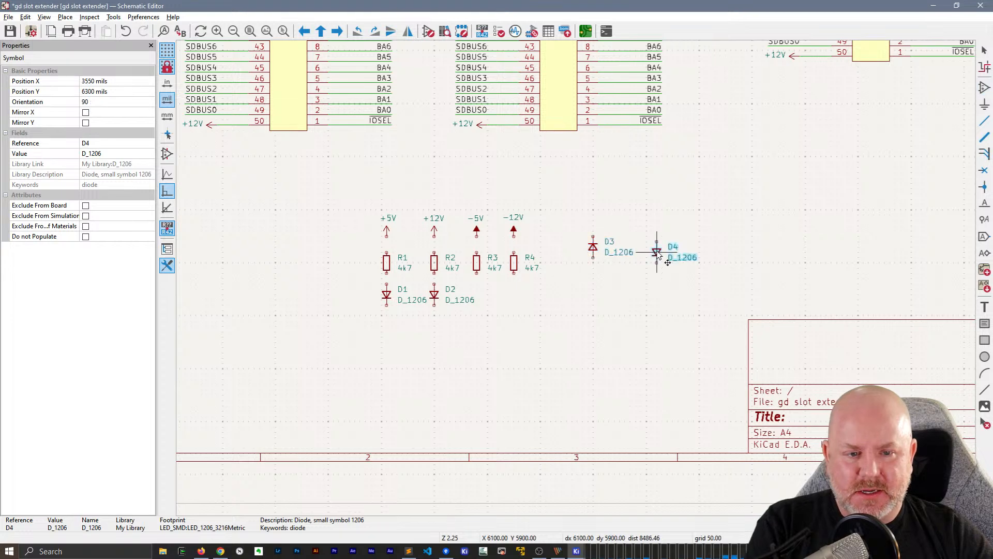
key(r)
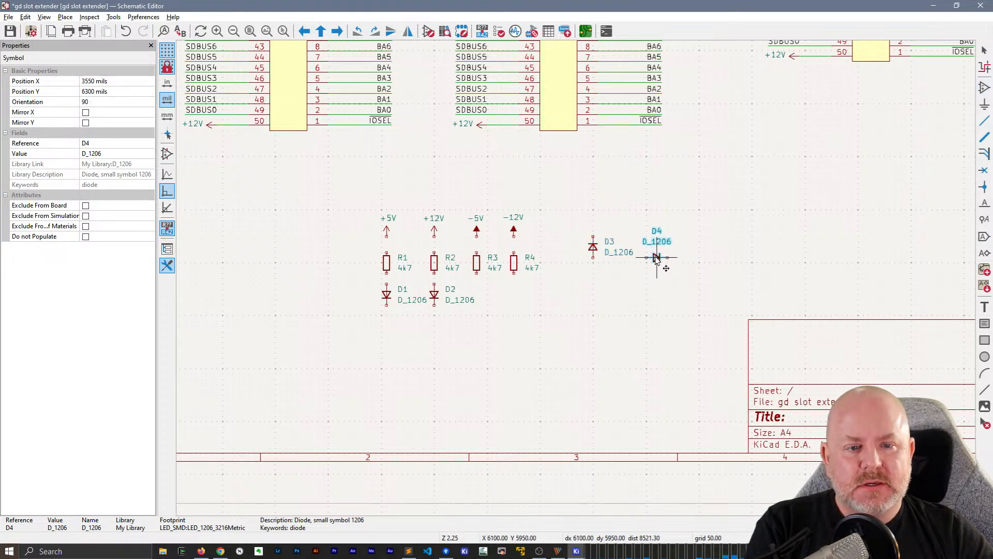
key(r)
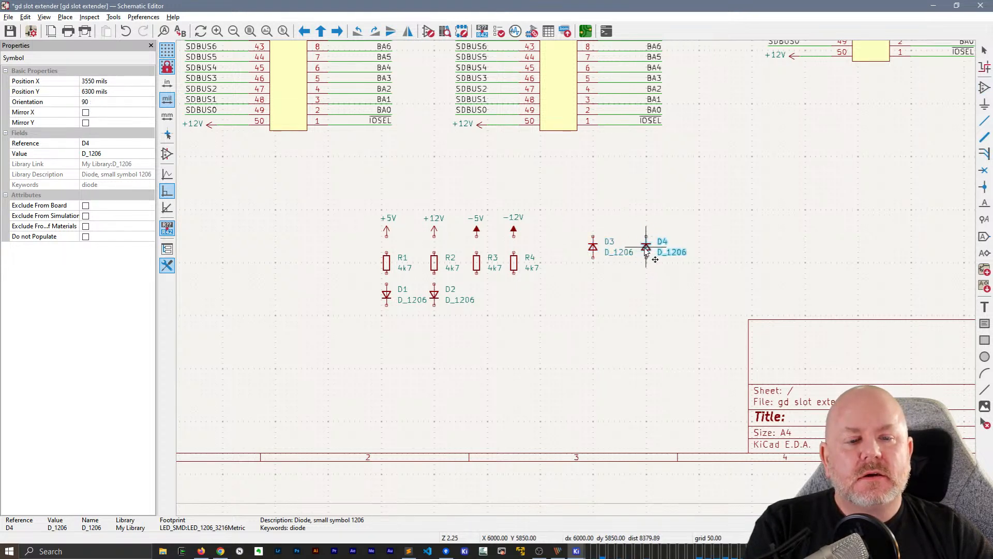
click(646, 249)
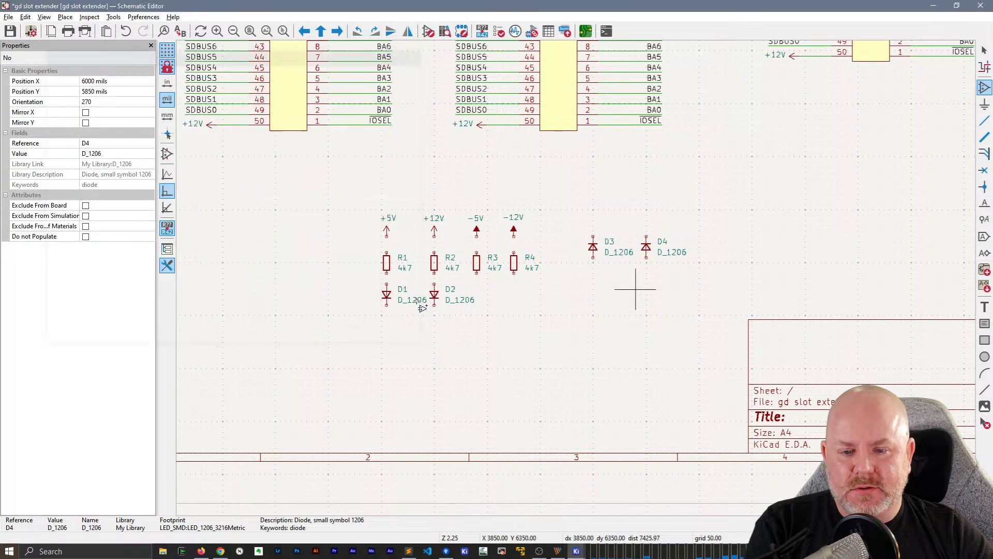
key(Escape)
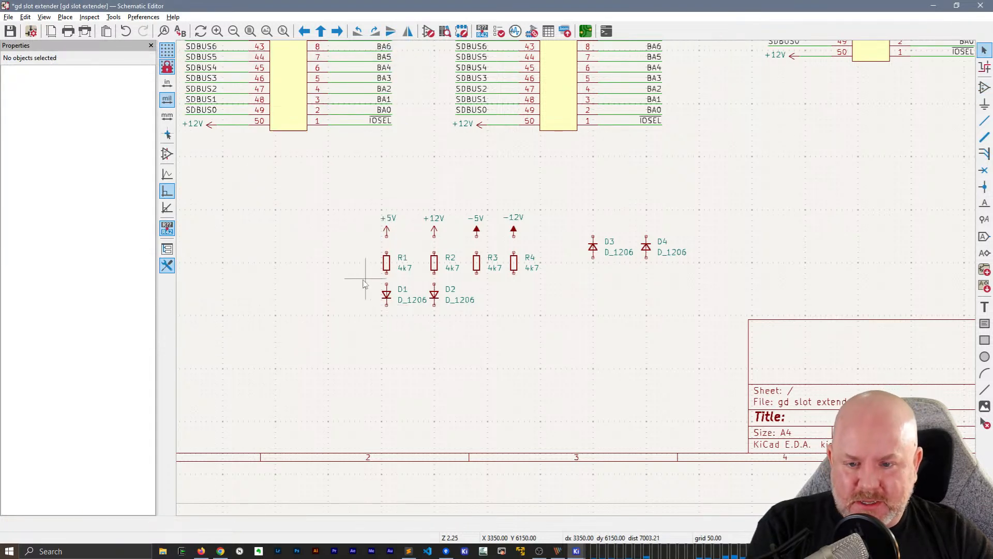
Select the four diodes together and examine their shared properties for a way to hide the value text
drag(362, 279, 468, 311)
shift+drag(579, 224, 741, 279)
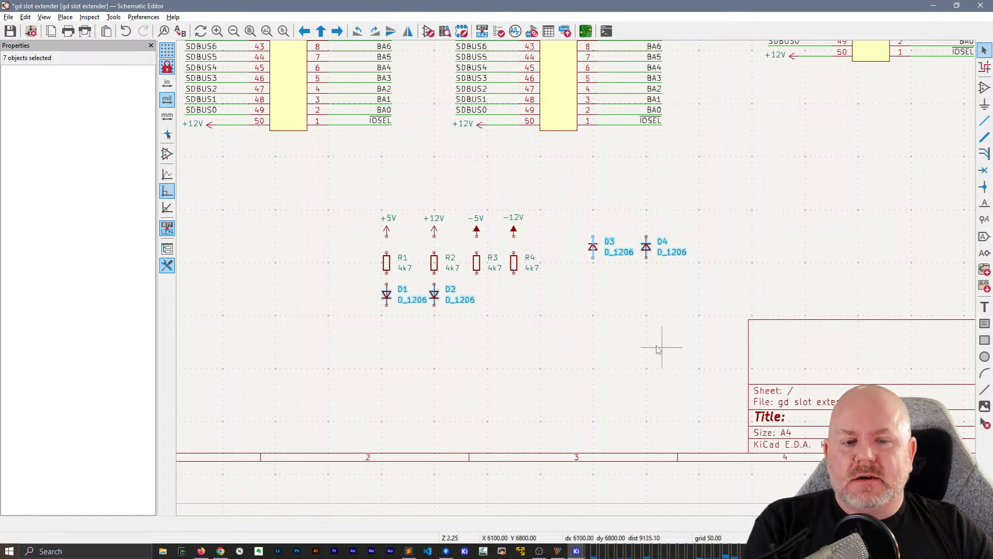
click(661, 343)
drag(703, 280, 573, 226)
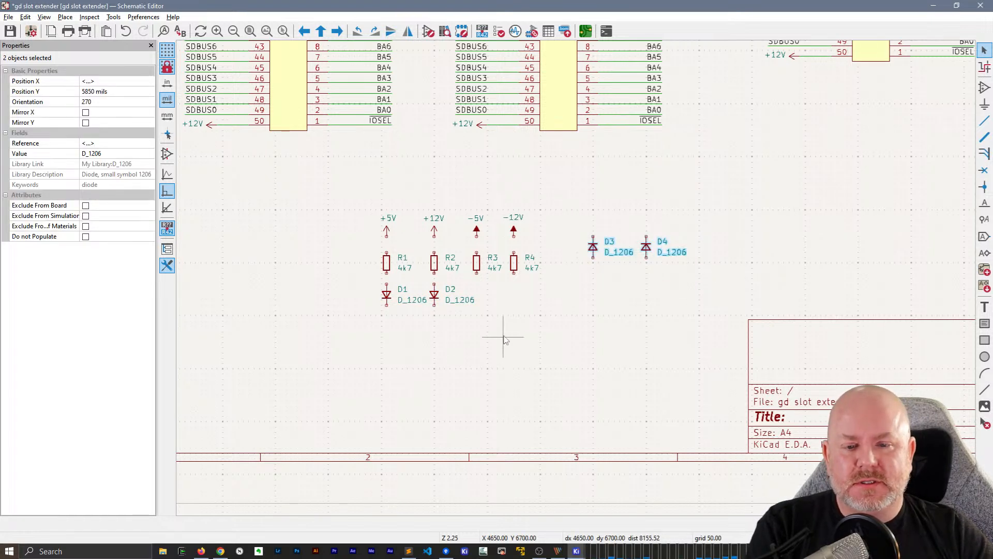
shift+drag(505, 337, 332, 280)
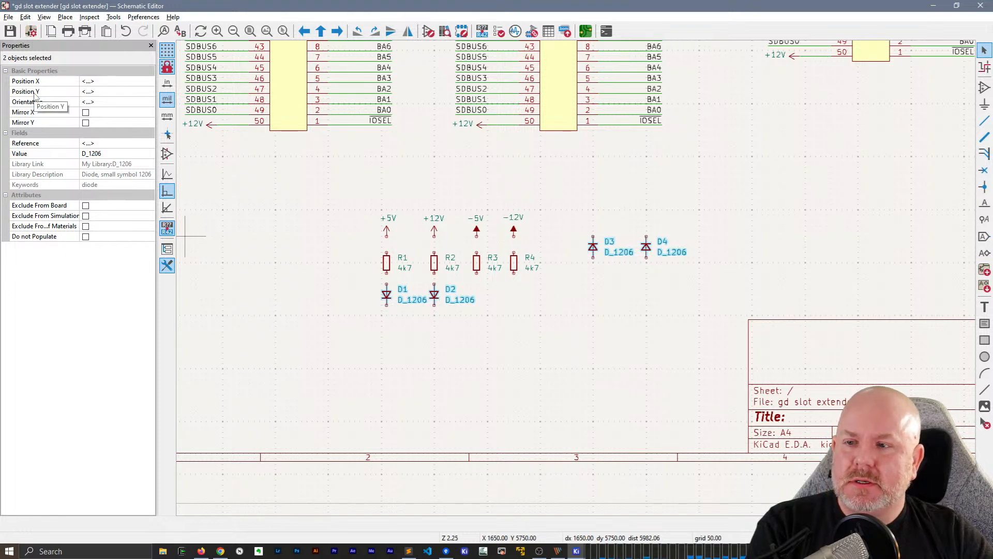
click(414, 310)
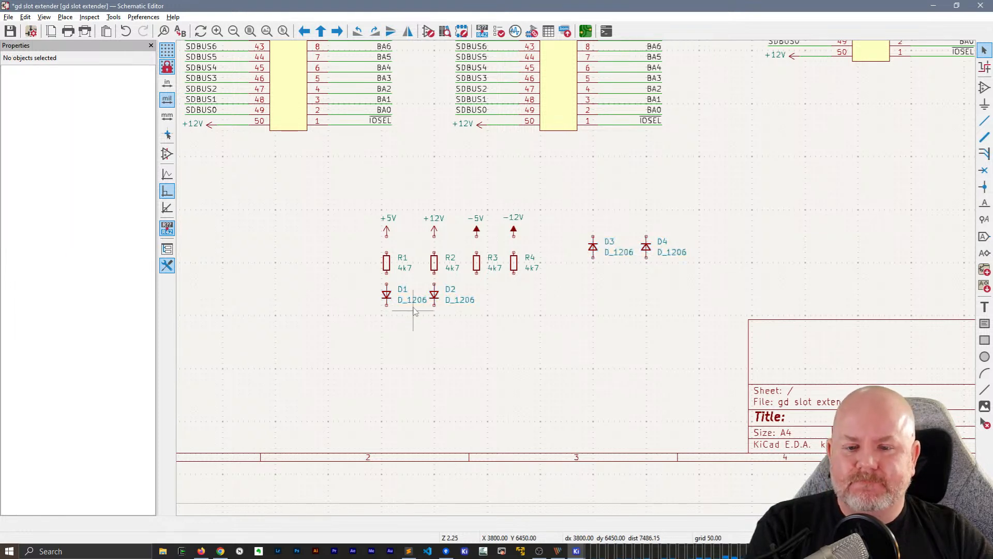
Try toggling Show Field Name on the D_1206 value fields of all four diodes together
click(413, 300)
shift+click(459, 300)
shift+click(619, 253)
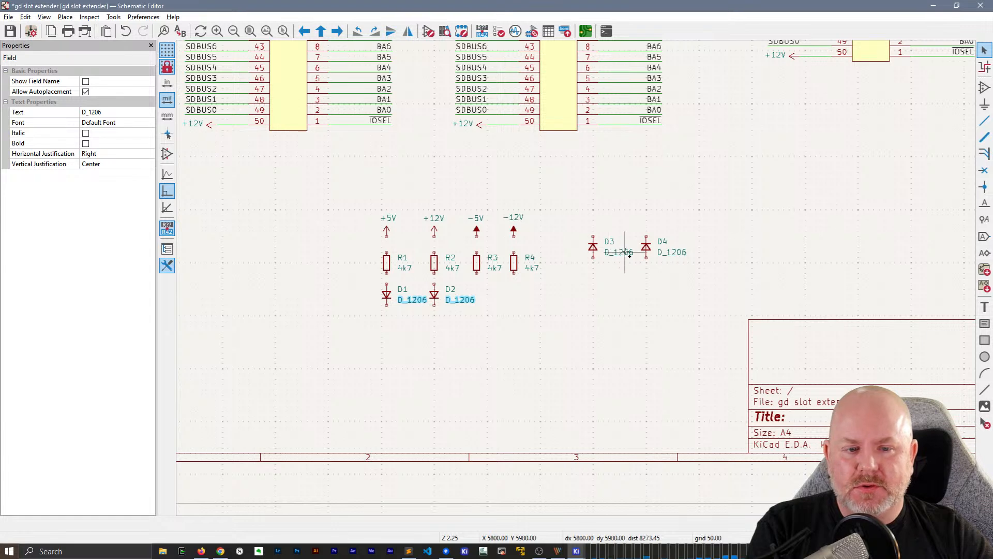
click(85, 82)
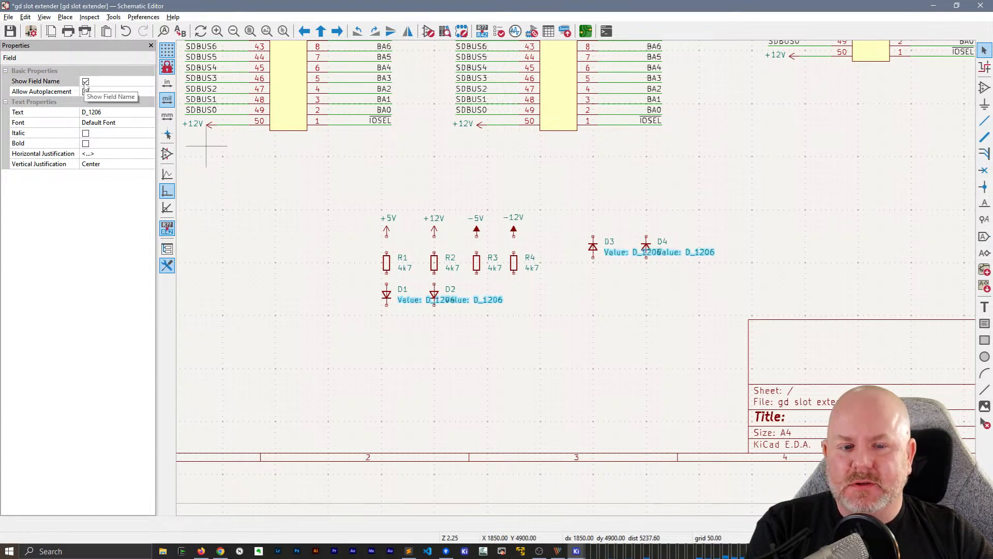
click(85, 82)
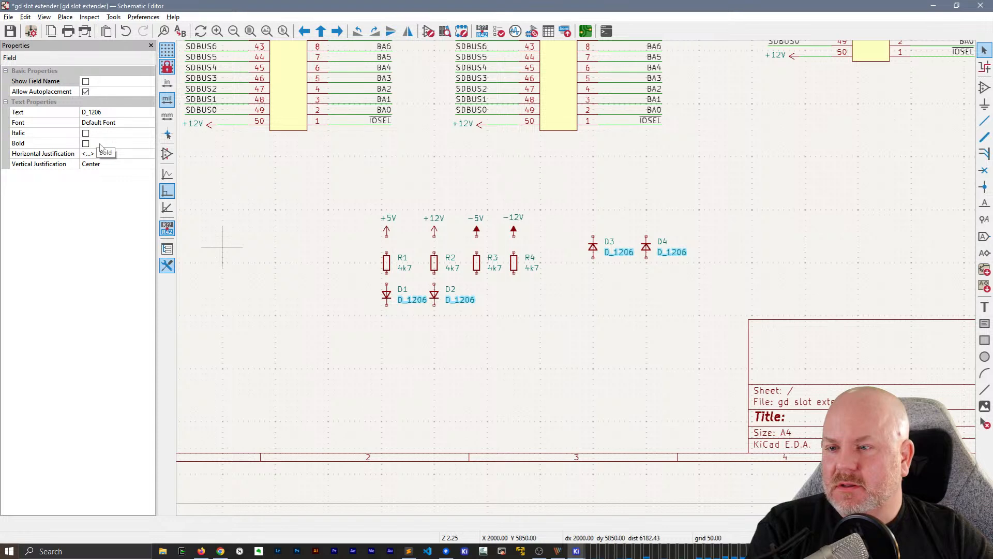
click(375, 352)
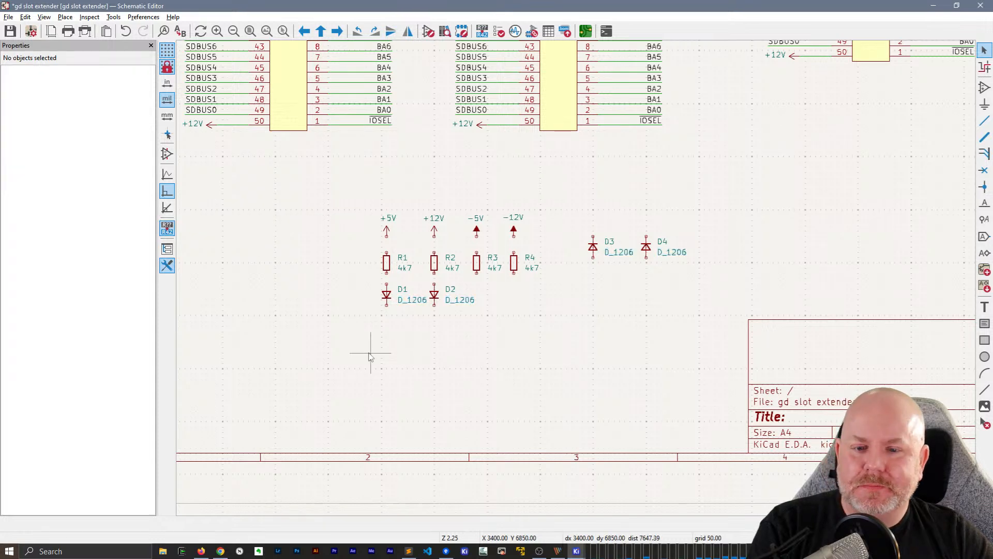
Hide the D_1206 value text of diodes D1 and D2 by making their value fields not visible
click(411, 302)
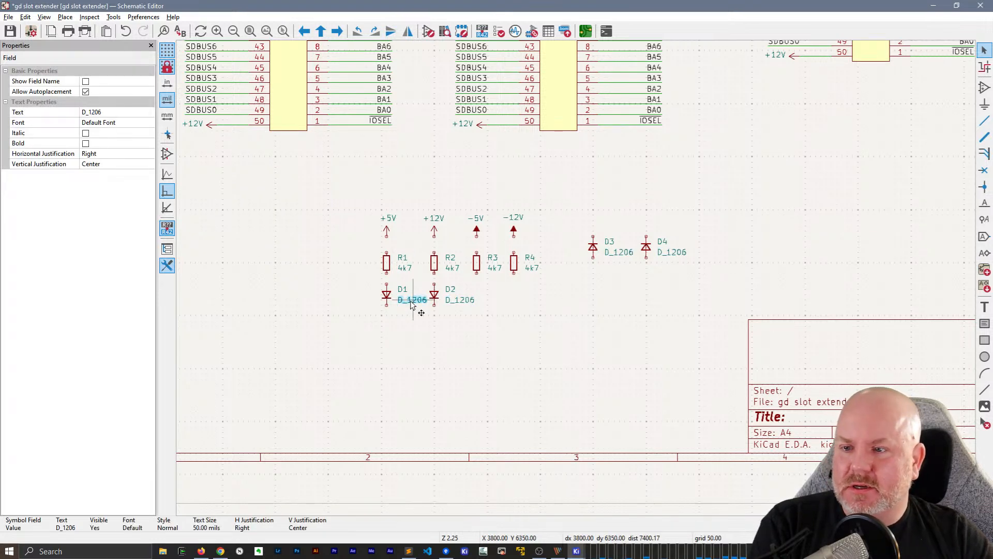
double_click(411, 302)
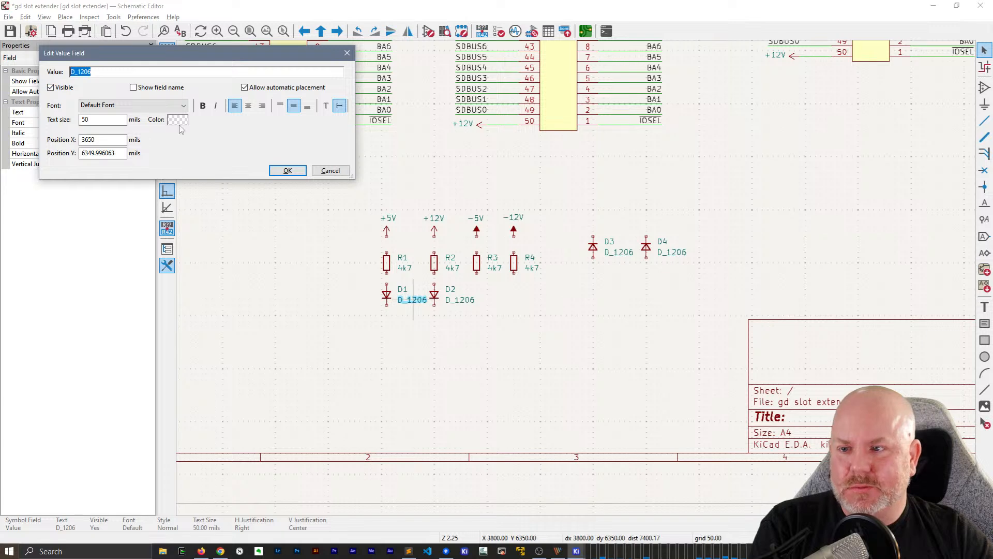
click(287, 171)
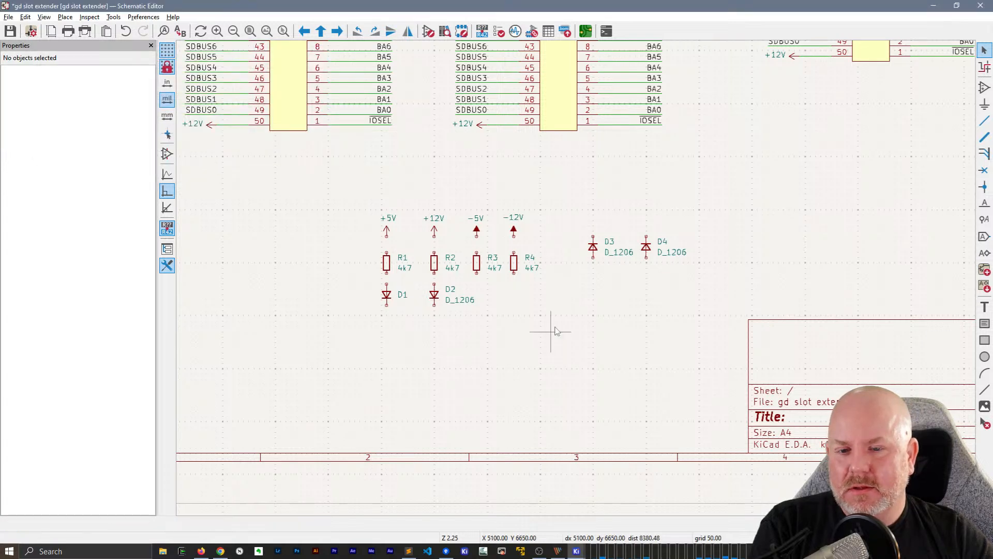
click(460, 300)
key(e)
click(52, 86)
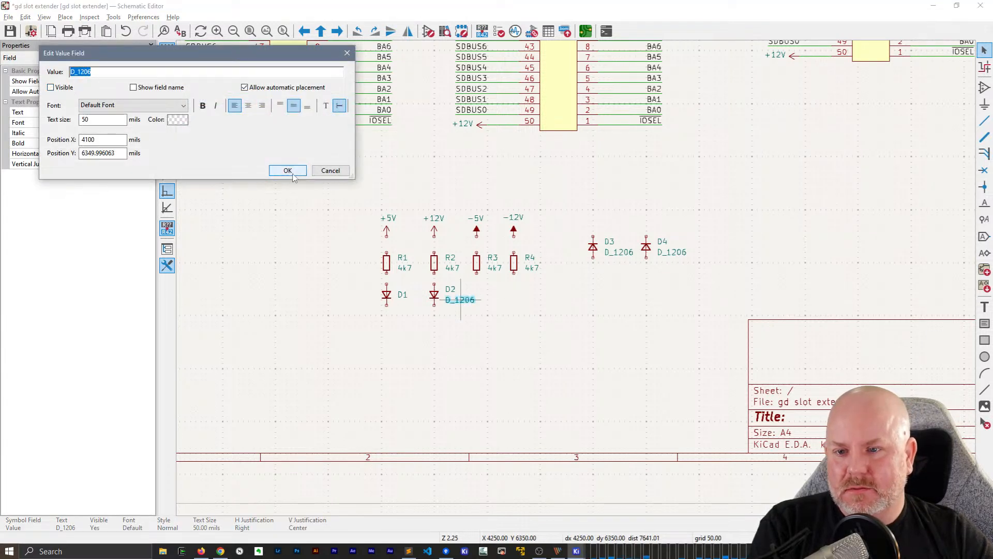
click(288, 170)
Switch to Sublime Text and add the note "18:48 When selecting (multiple) values there is no Visible property in the Properities panel" to kicad8.md, then save
key(alt+Tab)
click(350, 267)
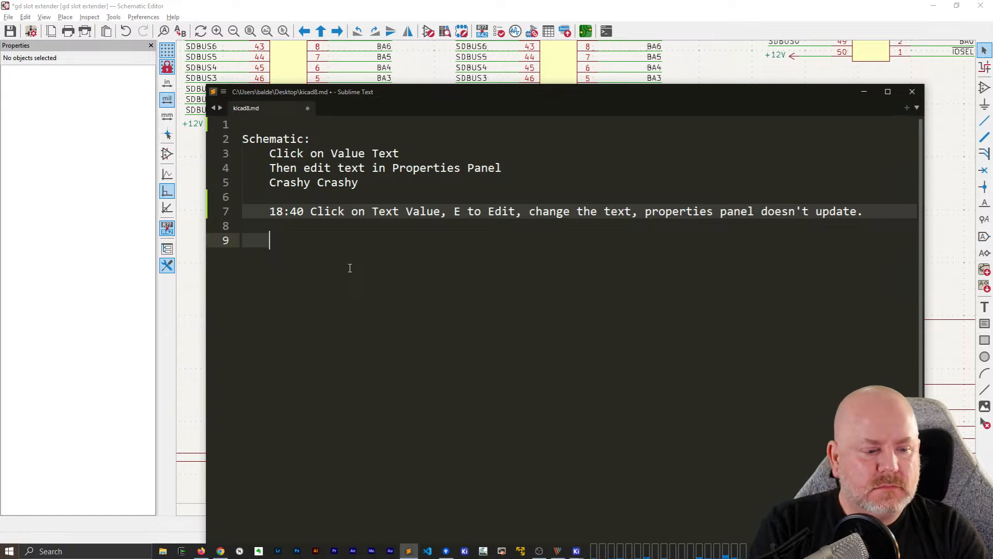
text(18)
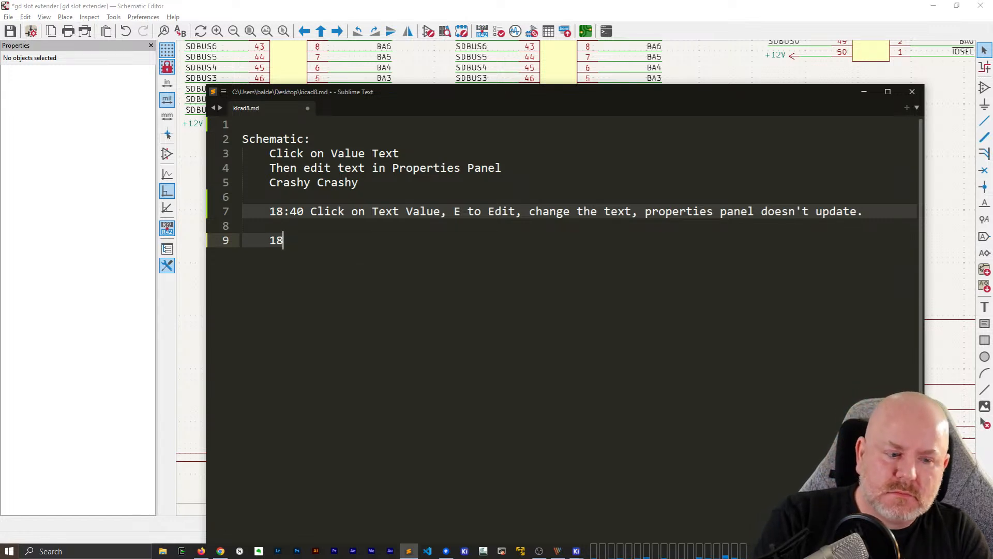
text(:48 When )
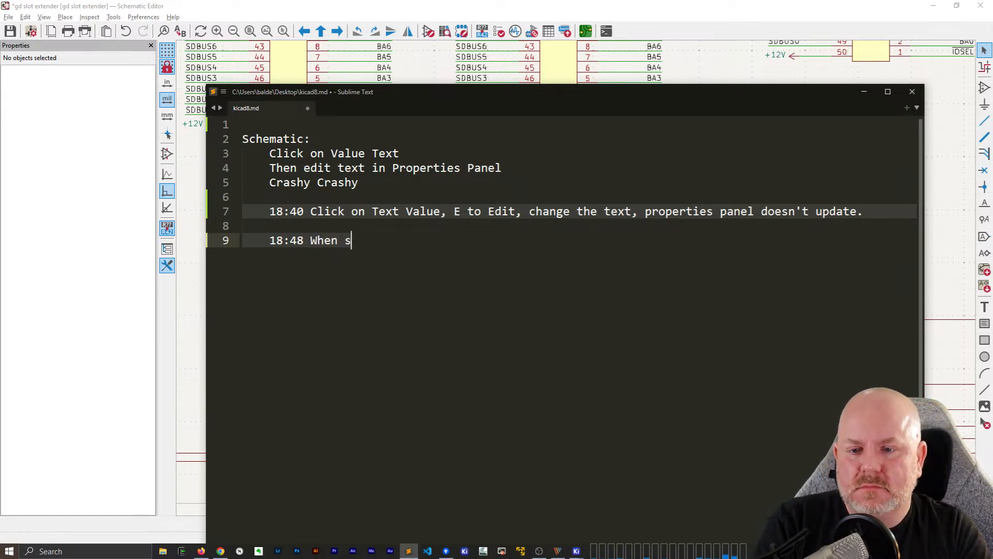
text(selecting multiple v)
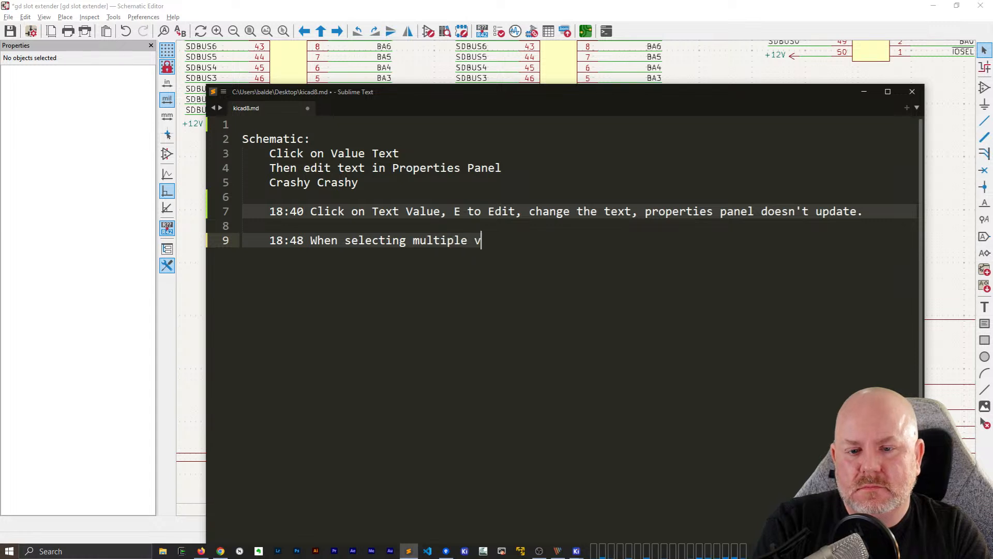
text(al)
key(BackSpace)
text(alues)
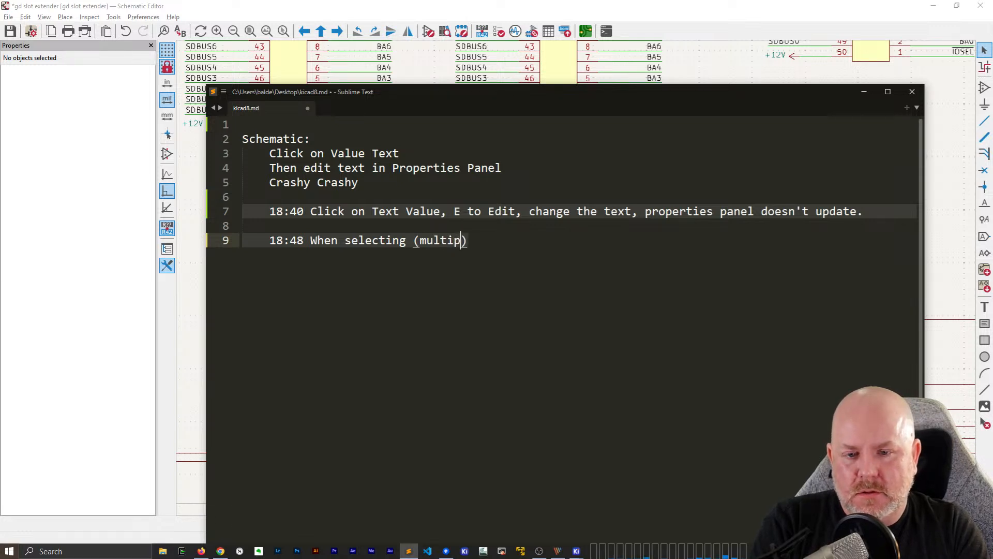
text(values)
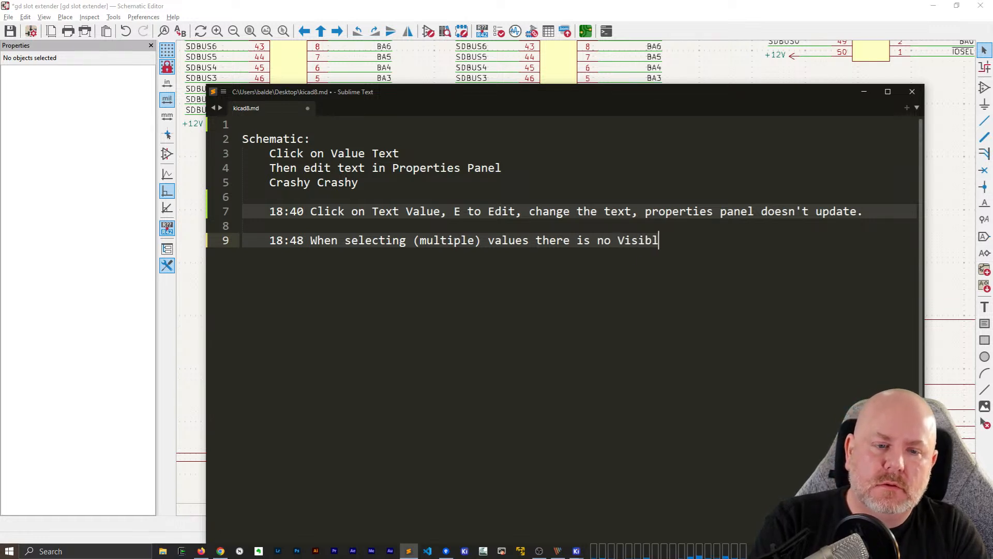
text(there is no Visible proper)
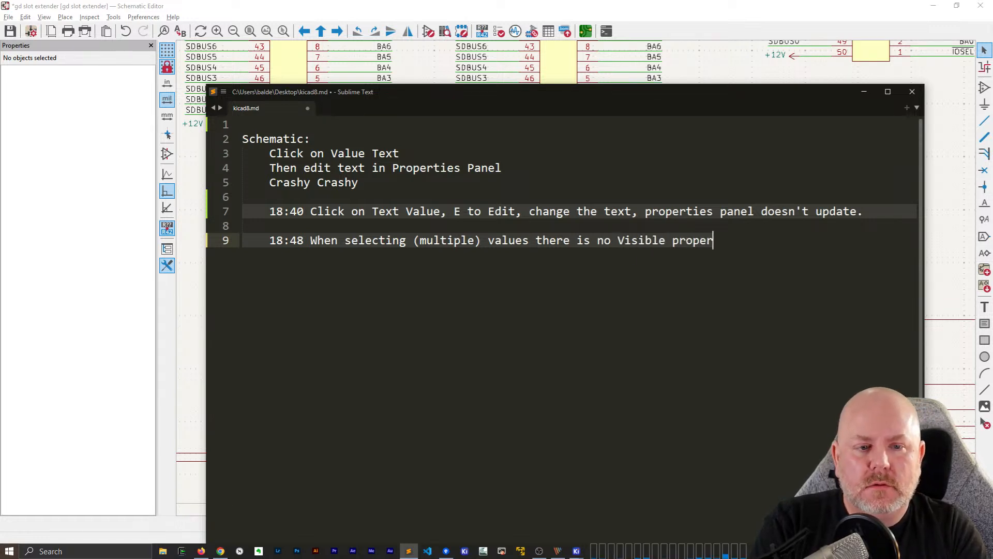
text(ty i)
key(BackSpace)
text(y in the )
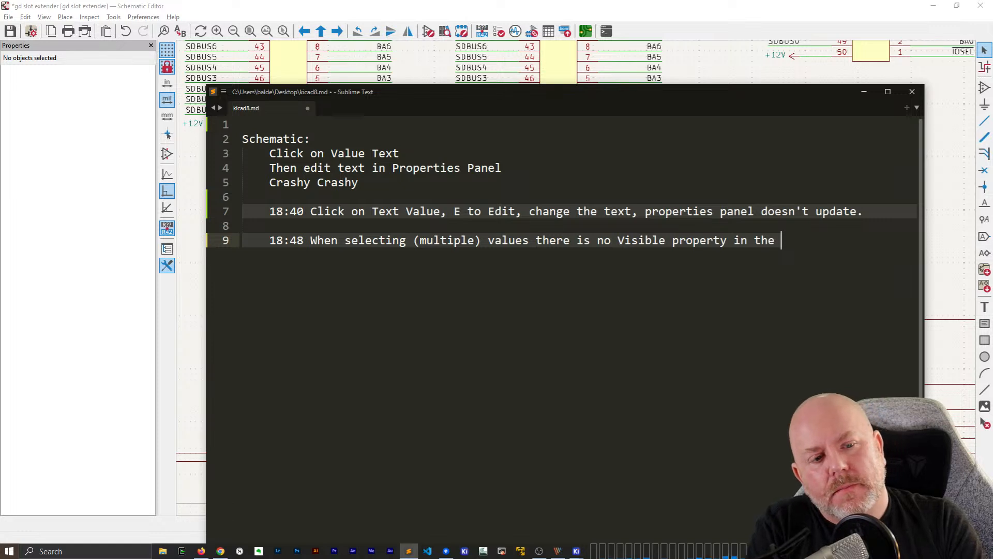
text(Properities p)
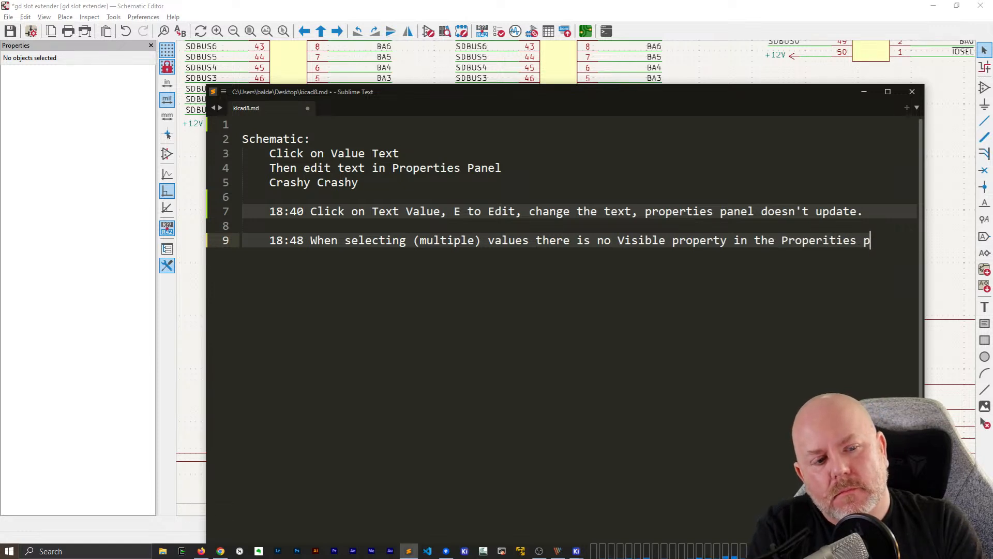
text(anel)
key(ctrl+s)
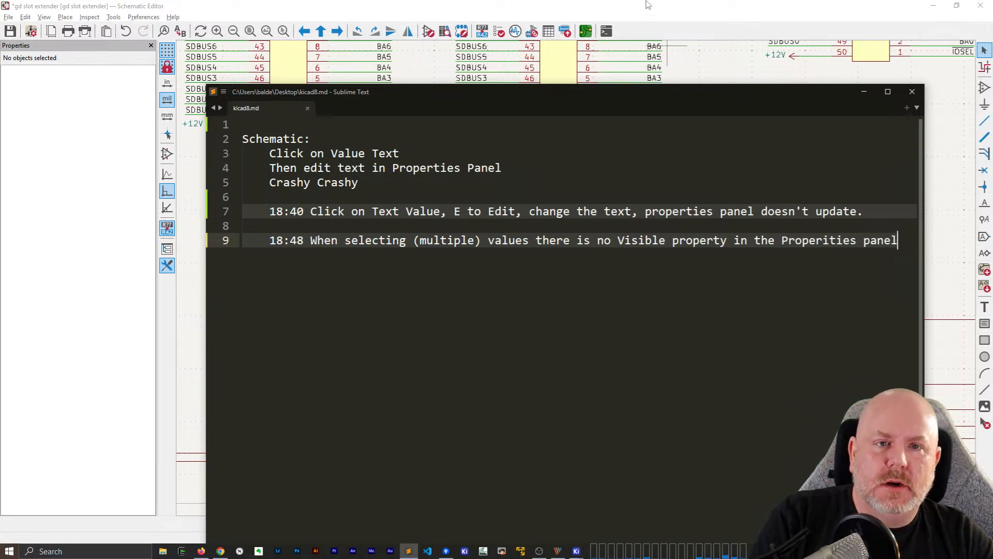
Return to the KiCad schematic and hide the D_1206 value text of diodes D3 and D4
click(648, 5)
click(619, 252)
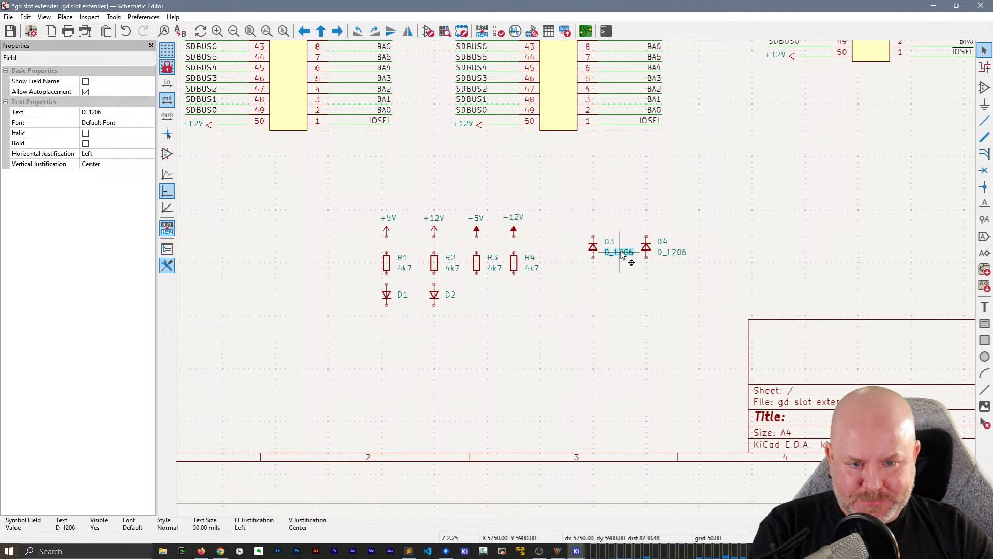
double_click(620, 254)
click(94, 92)
click(285, 173)
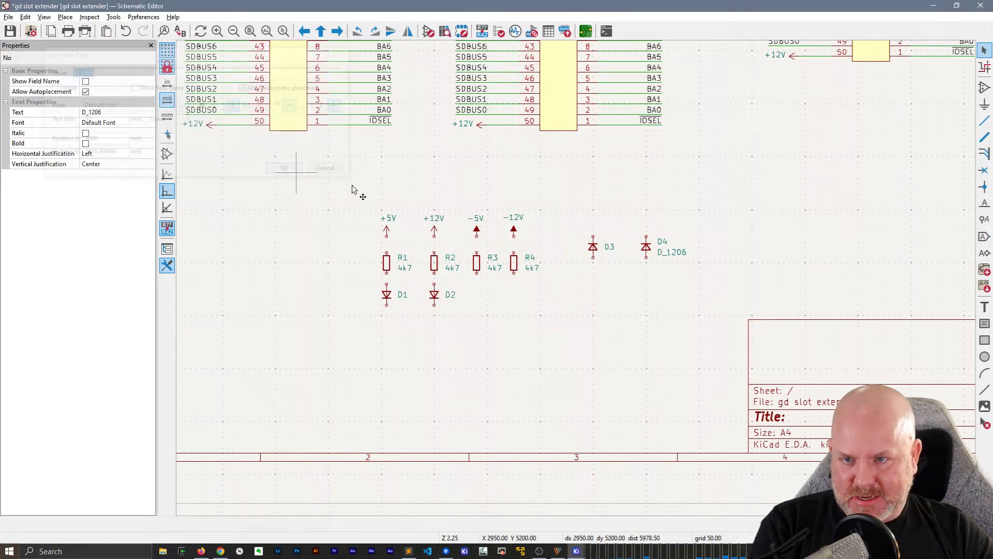
double_click(672, 252)
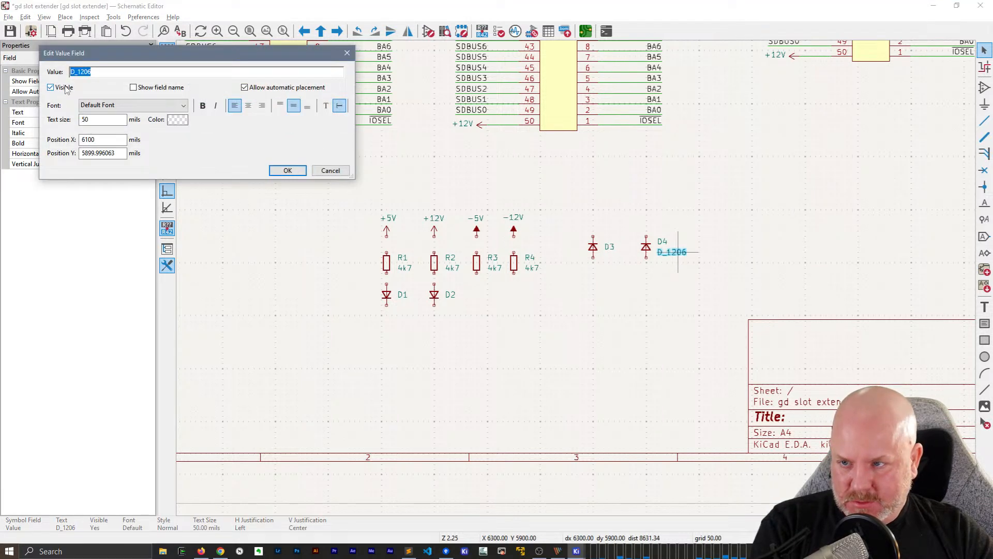
click(285, 170)
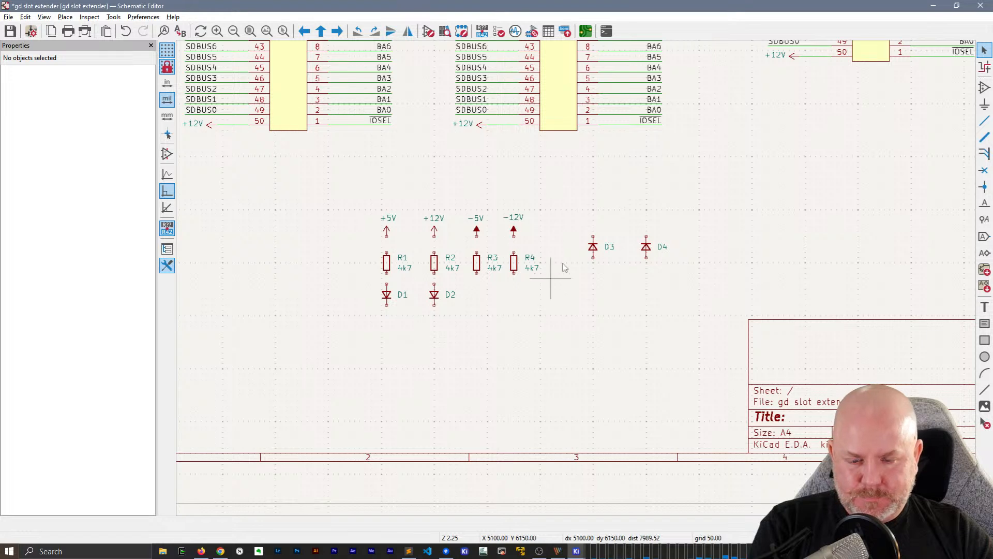
Move resistors R3 and R4 down into the same row as diodes D1 and D2
scroll(530, 249, up, 2)
scroll(578, 282, up, 2)
drag(573, 330, 406, 247)
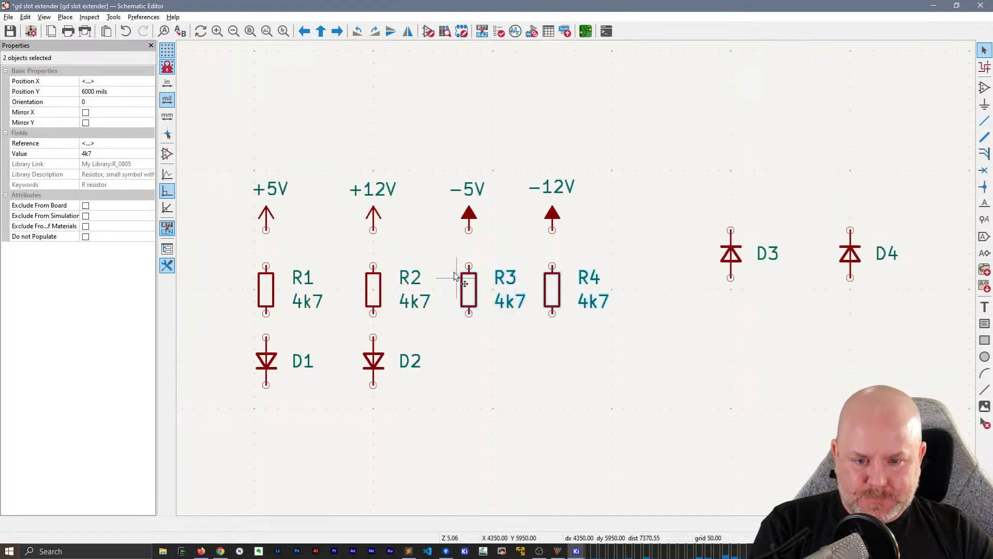
drag(464, 286, 468, 361)
click(497, 305)
Move diode D3 between the -5V symbol and R3, and diode D4 between the -12V symbol and R4
drag(913, 312, 704, 229)
drag(730, 252, 470, 293)
click(717, 207)
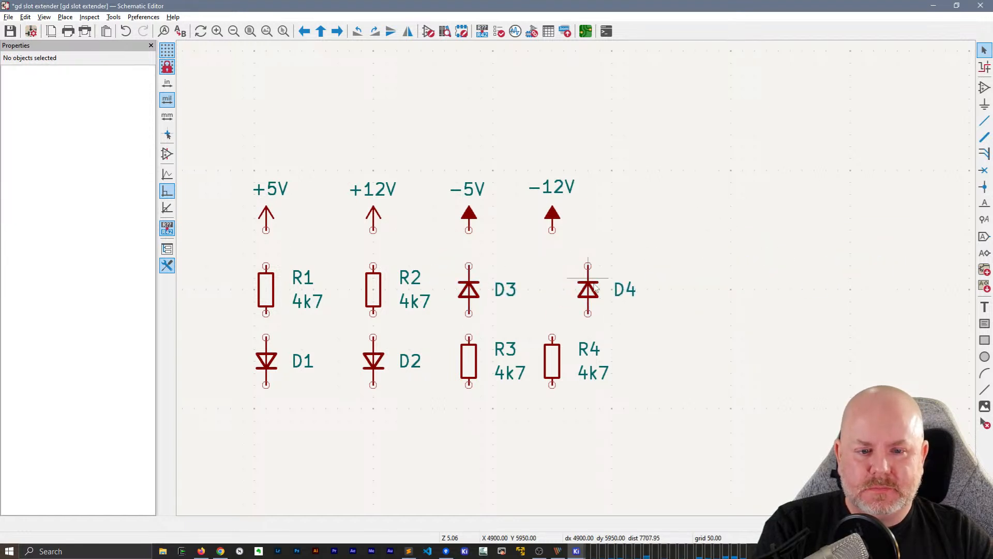
drag(595, 288, 556, 291)
click(644, 266)
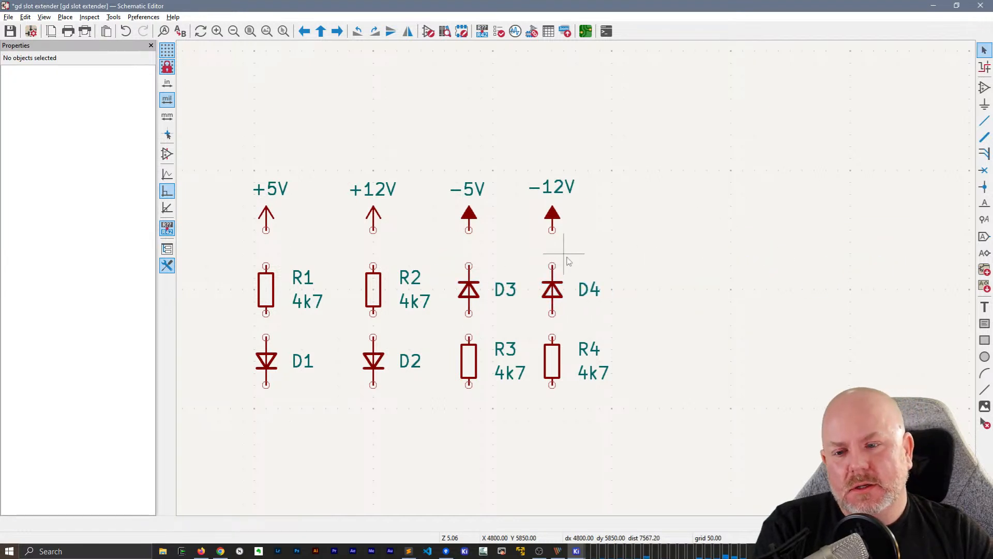
Draw a vertical wire from the +5V power symbol to the upper pin of R1
click(266, 229)
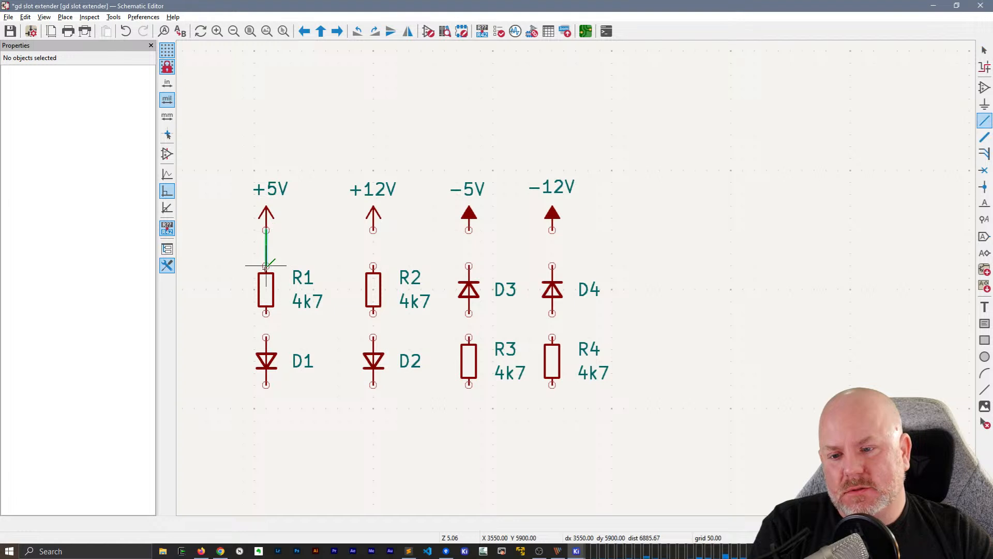
click(266, 266)
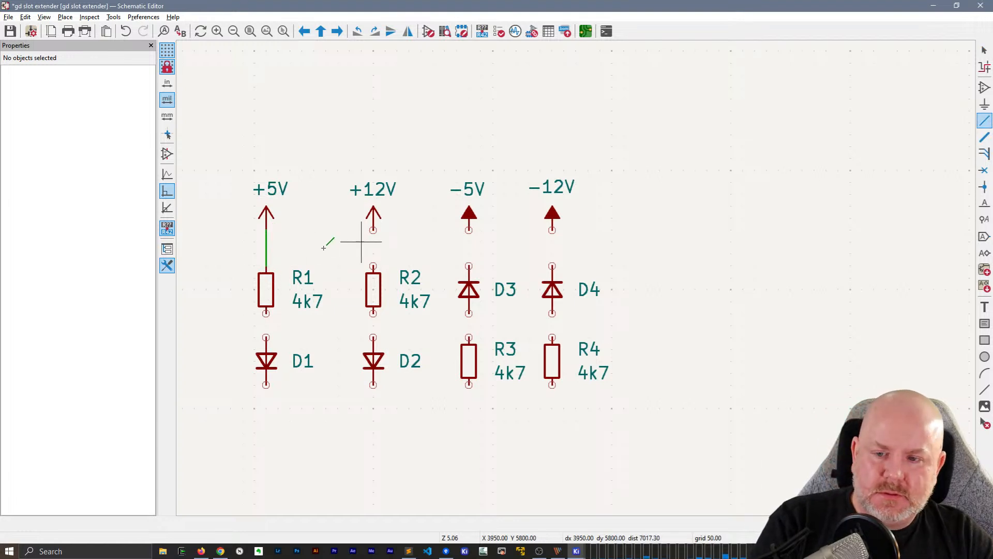
key(Escape)
key(Escape)
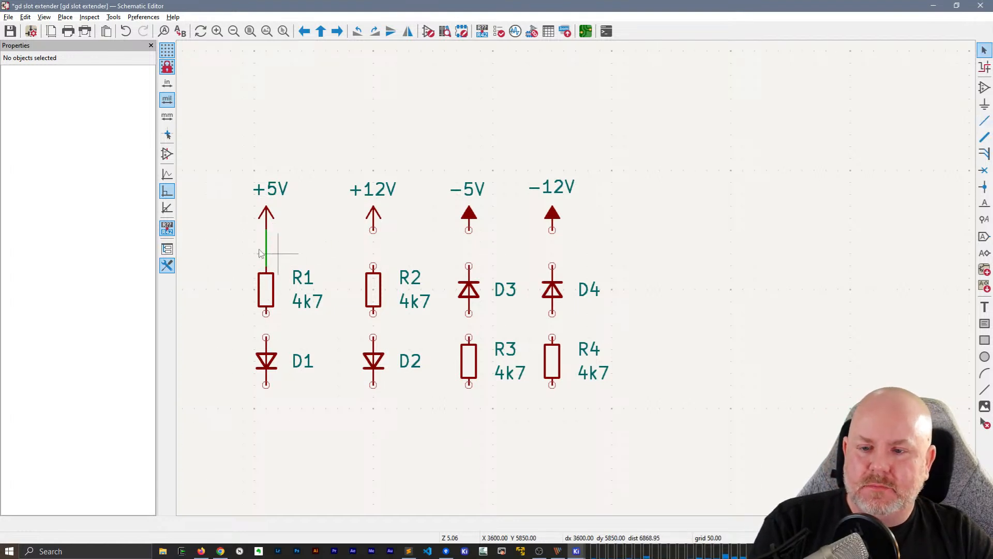
Duplicate the +5V wire to connect +12V to R2, -5V to D3 and -12V to D4
click(261, 252)
key(ctrl+d)
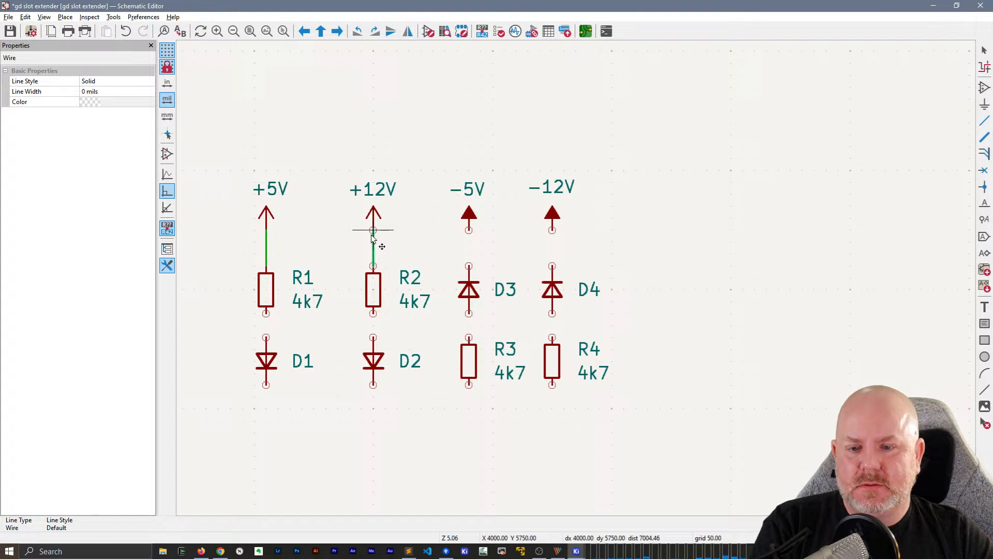
click(371, 238)
key(ctrl+d)
click(469, 237)
key(ctrl+d)
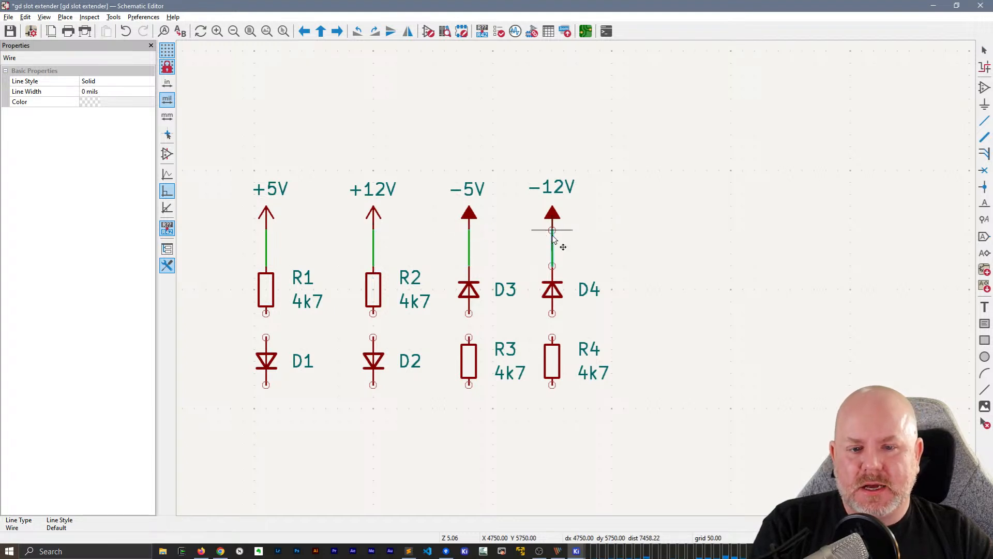
click(553, 238)
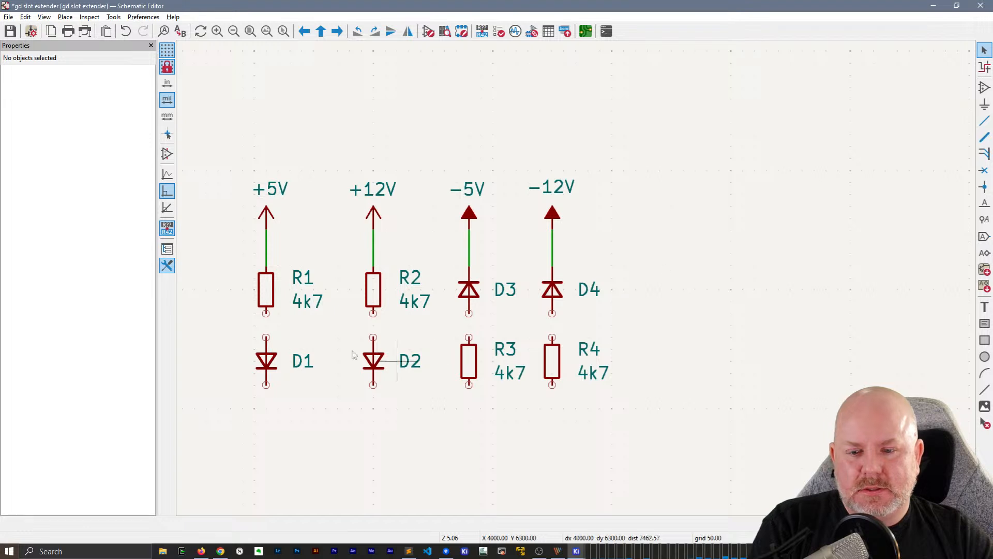
Wire the lower pin of R1 to the upper pin of diode D1
key(w)
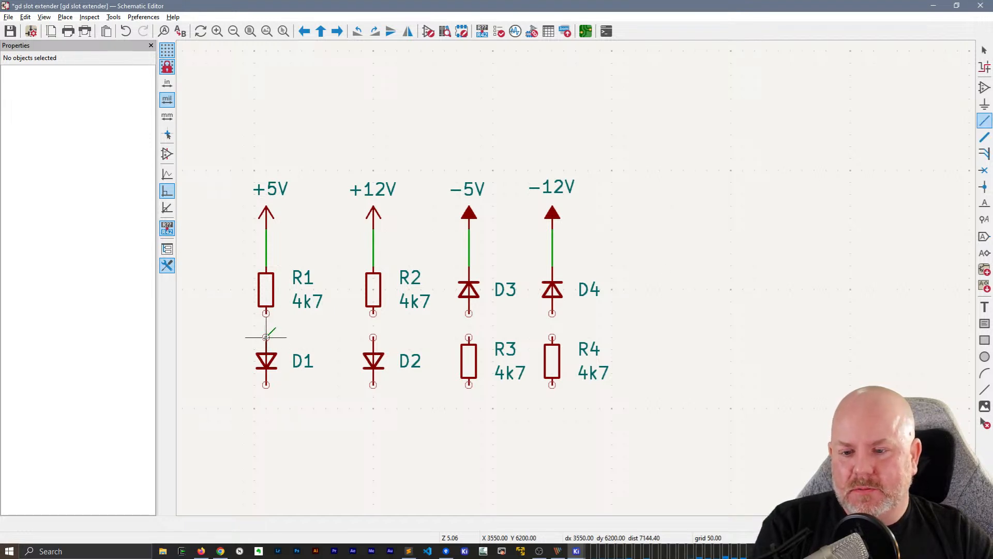
key(Escape)
key(w)
click(266, 337)
key(Escape)
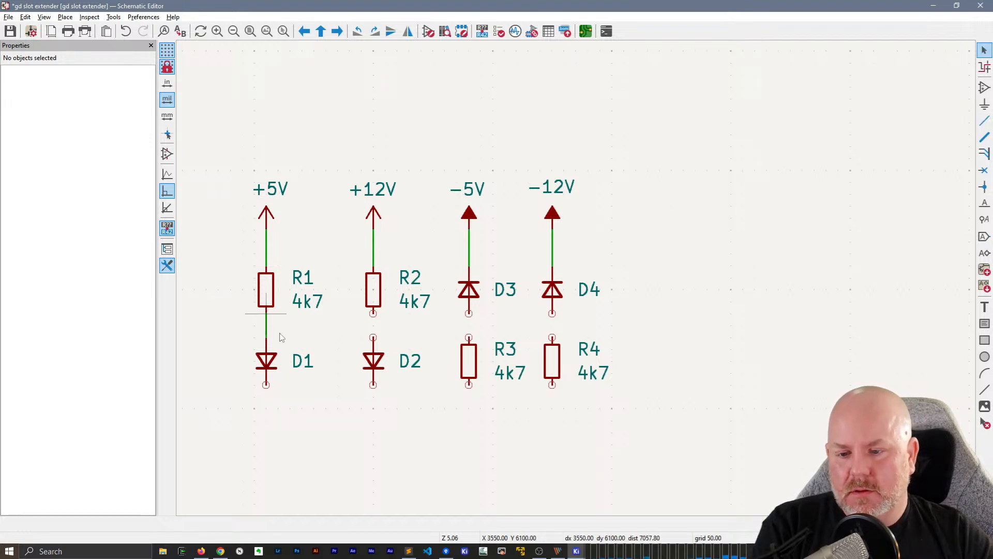
Duplicate the R1–D1 wire to connect R2 to D2, D3 to R3 and D4 to R4
drag(281, 327, 252, 332)
key(ctrl+d)
click(369, 326)
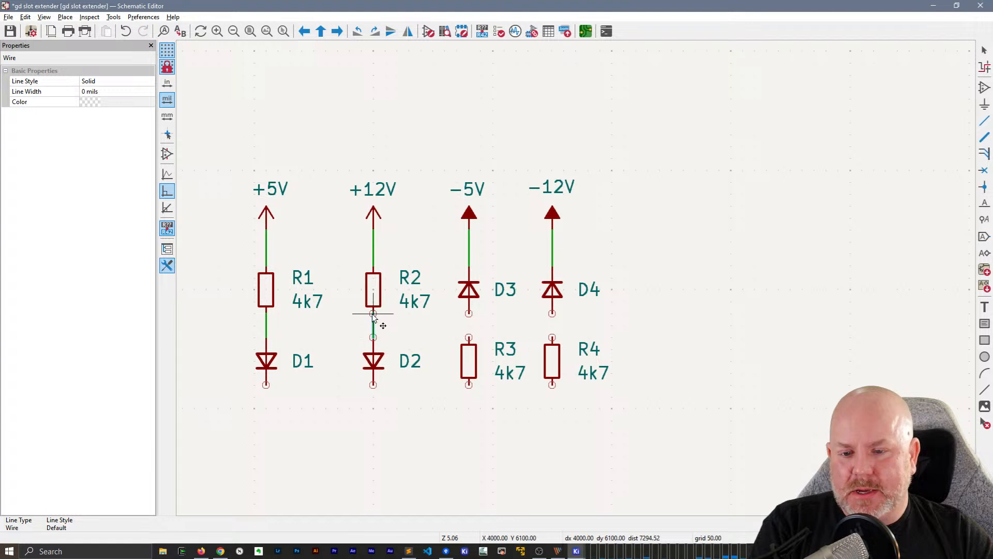
key(ctrl+d)
click(470, 318)
key(ctrl+d)
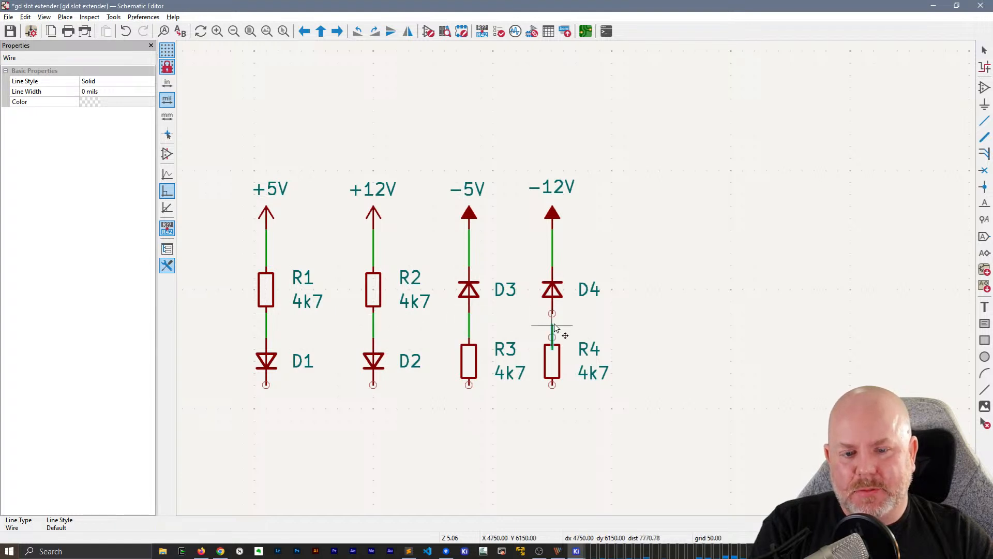
click(553, 321)
Place duplicates of the short wire on the lower pins of D1, D2, R3 and R4
key(ctrl+d)
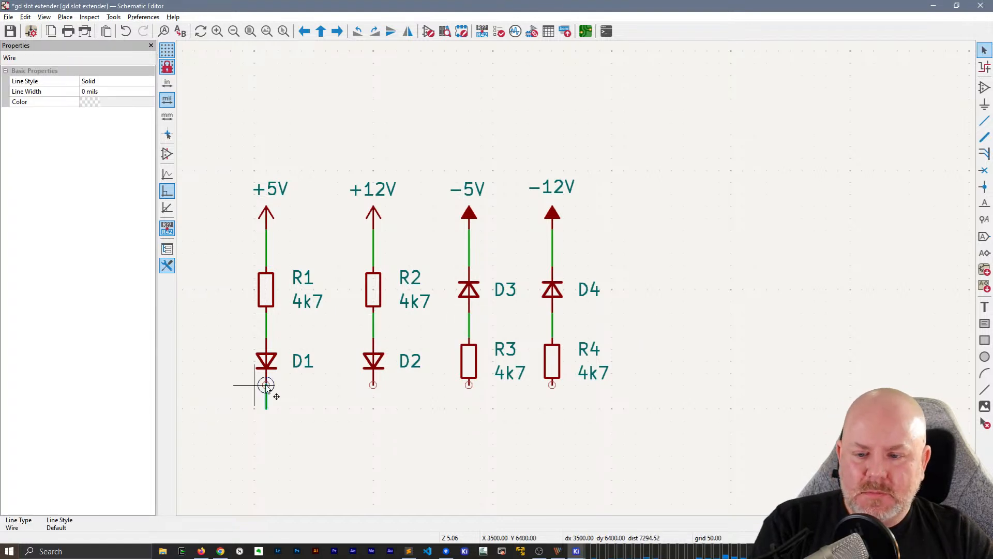
click(265, 387)
key(ctrl+d)
click(374, 387)
key(ctrl+d)
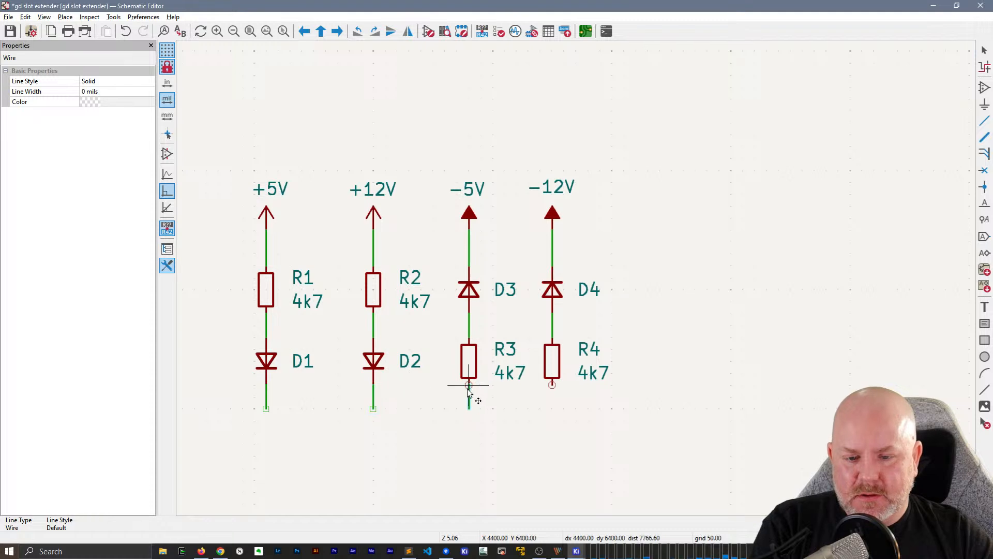
click(469, 388)
key(ctrl+d)
click(554, 387)
scroll(529, 385, down, 1)
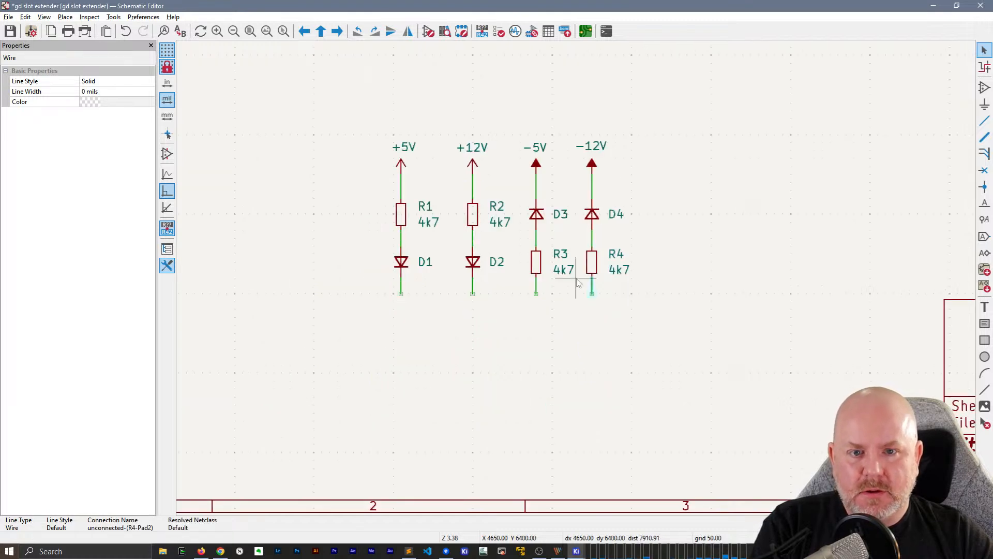
key(Escape)
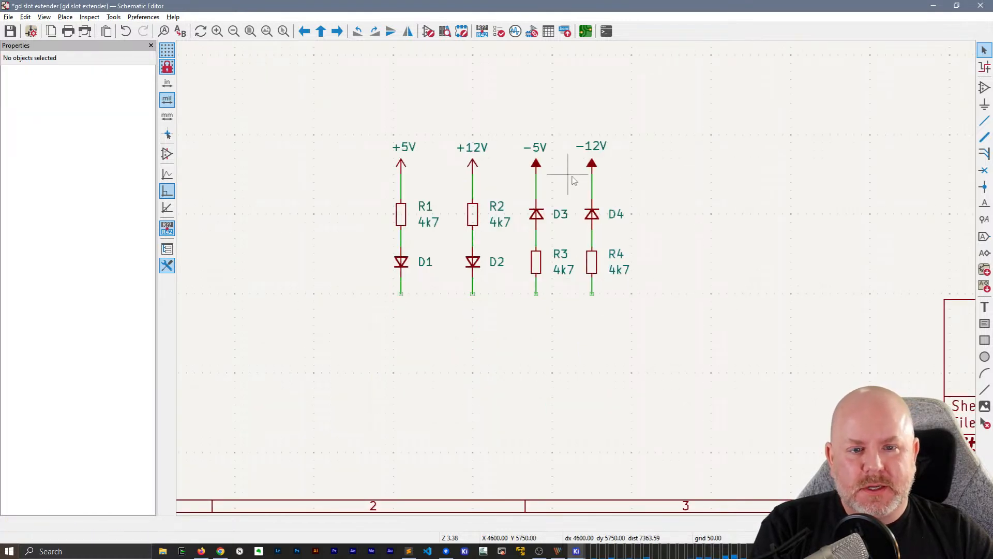
Copy the GND symbol beside connector J2 and place it at the end of the wire below D1
scroll(570, 176, down, 1)
middle_drag(608, 254, 577, 446)
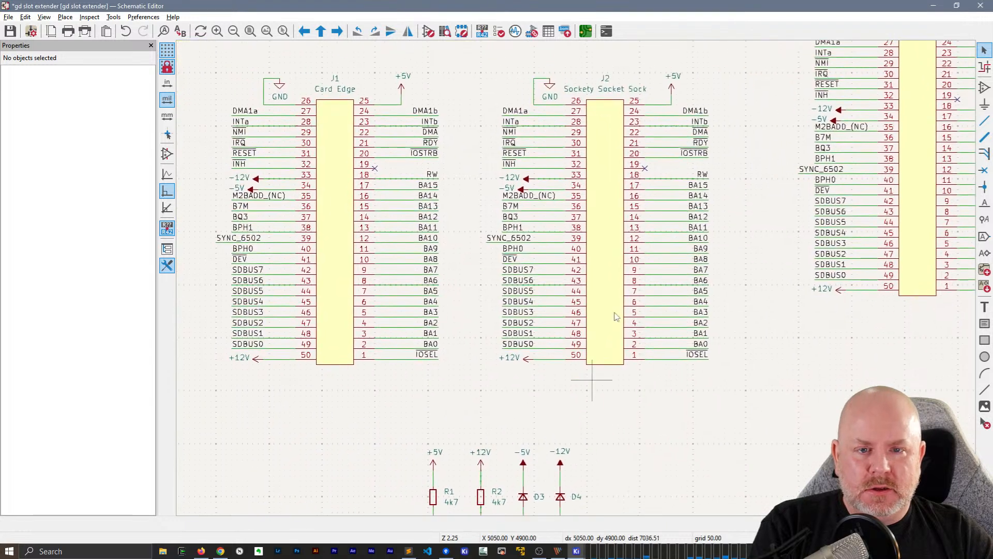
click(549, 86)
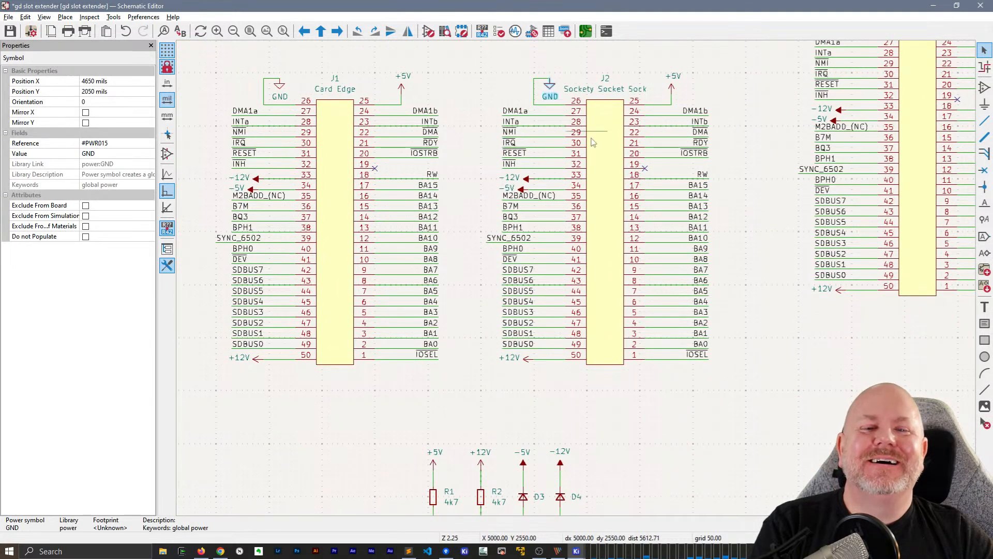
middle_drag(602, 431, 545, 182)
scroll(414, 286, up, 2)
middle_drag(682, 353, 484, 353)
key(ctrl+v)
click(292, 326)
Paste GND symbols at the wire ends below D2, R3 and R4
key(ctrl+v)
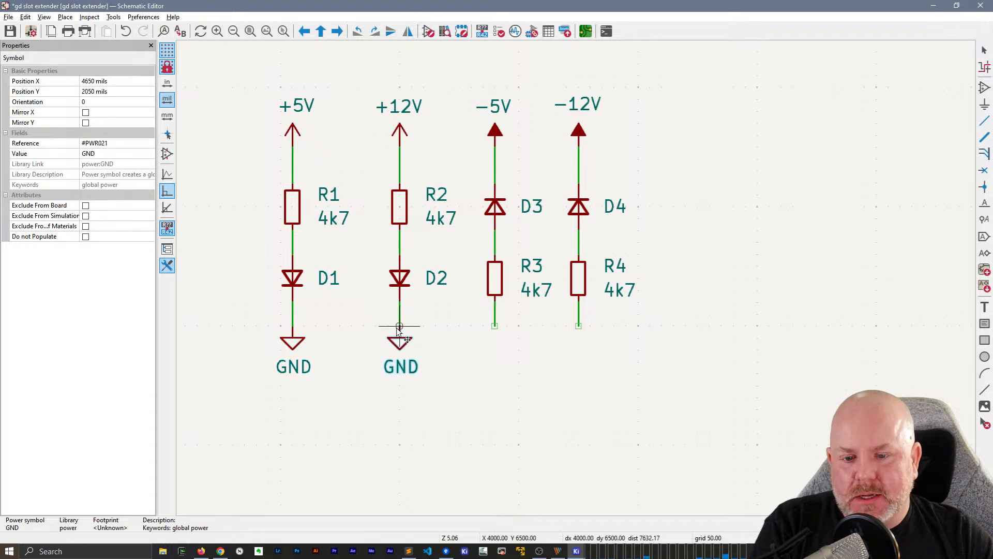
click(399, 326)
key(ctrl+v)
click(494, 326)
key(ctrl+v)
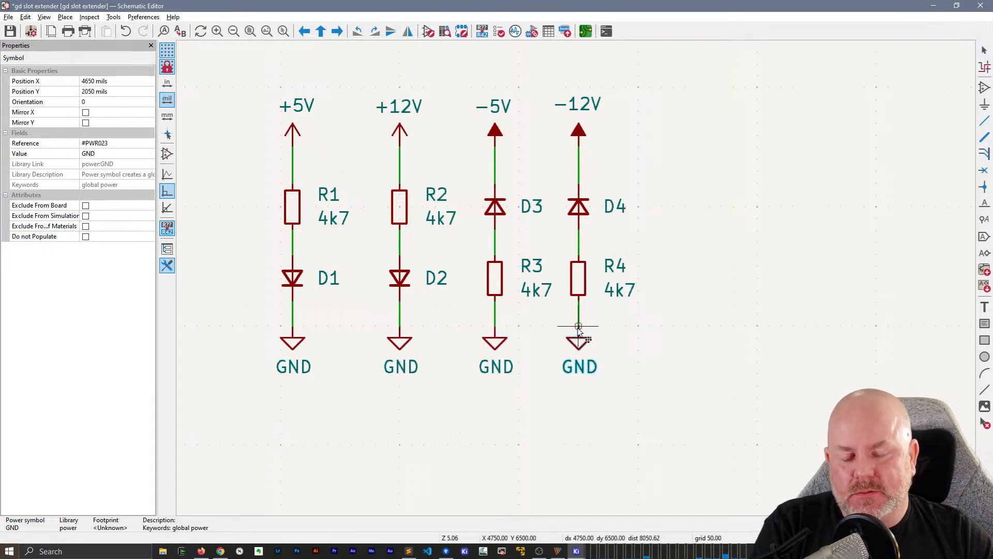
click(578, 326)
Save the gd slot extender schematic with the finished LED indicator circuits
scroll(577, 283, down, 3)
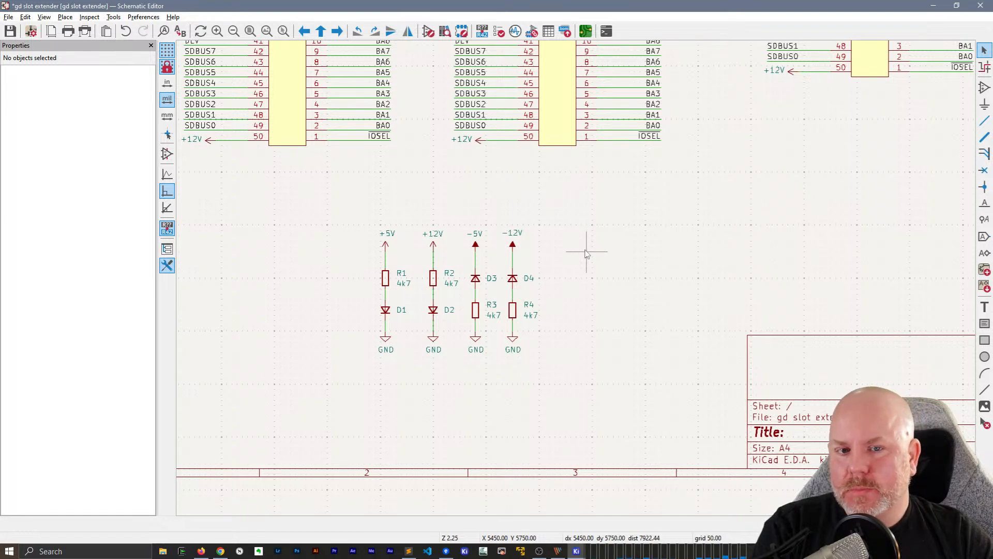
scroll(589, 251, down, 3)
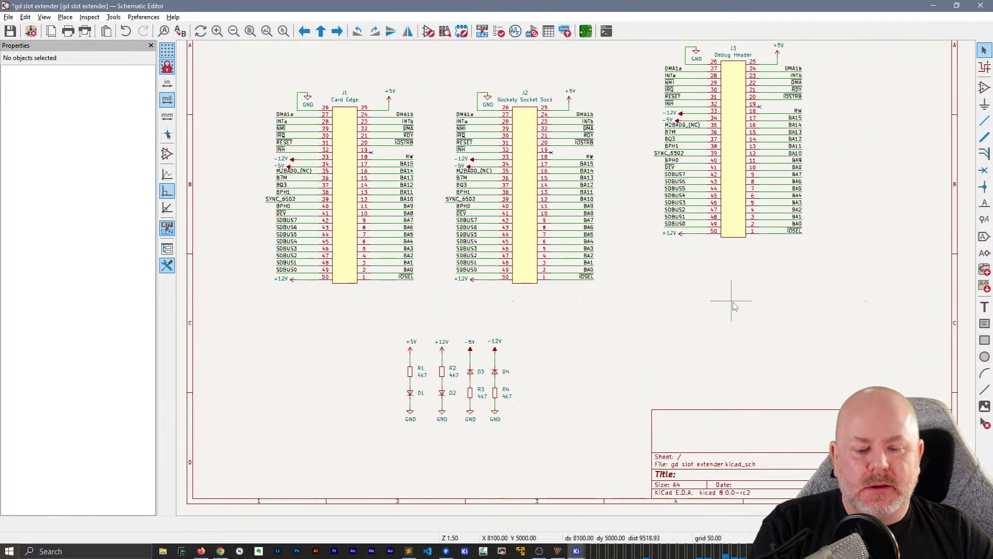
key(ctrl+s)
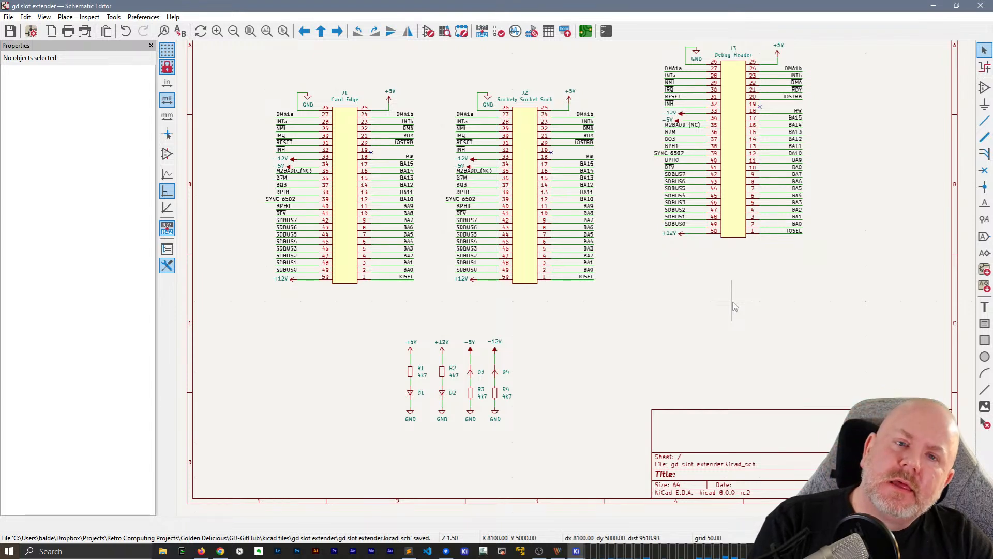
scroll(487, 410, up, 5)
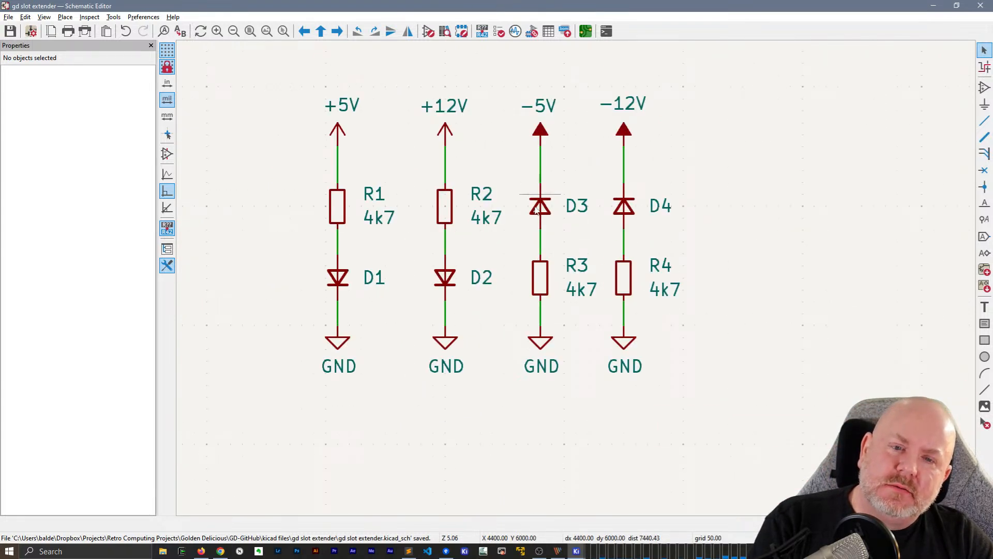
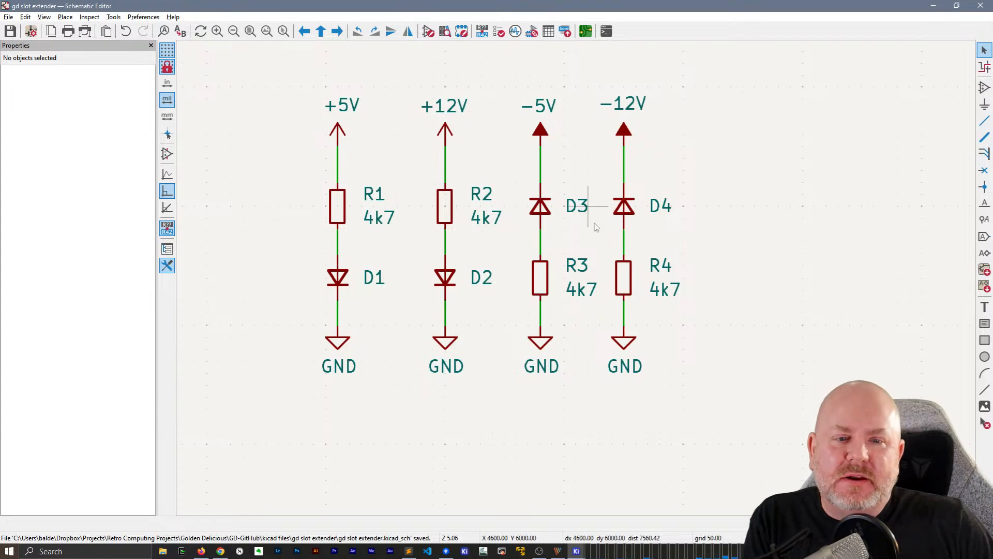
Examine the symbol fields table grouped by value, widening the Footprint column, and leave it without changes
scroll(532, 238, down, 2)
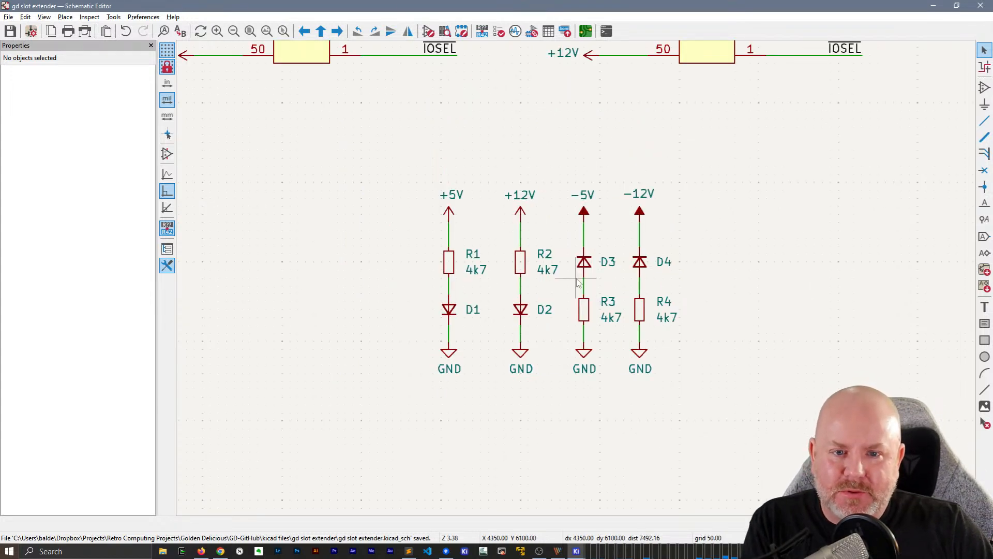
scroll(578, 283, down, 3)
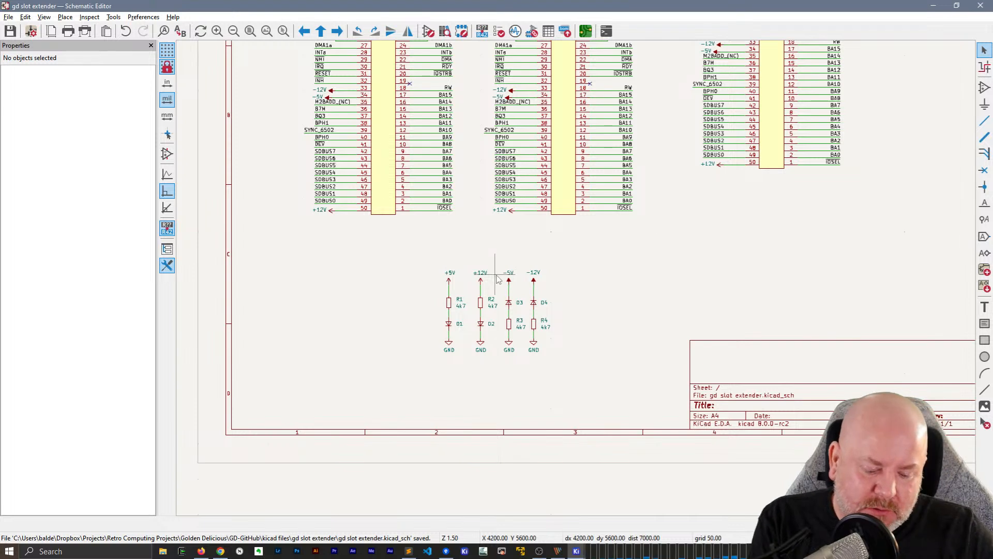
middle_drag(650, 277, 619, 297)
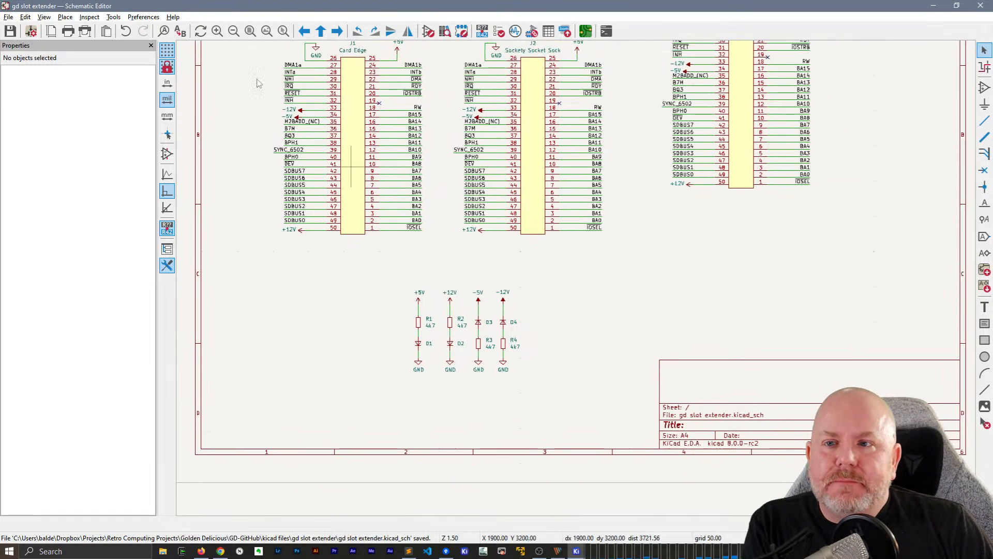
click(113, 17)
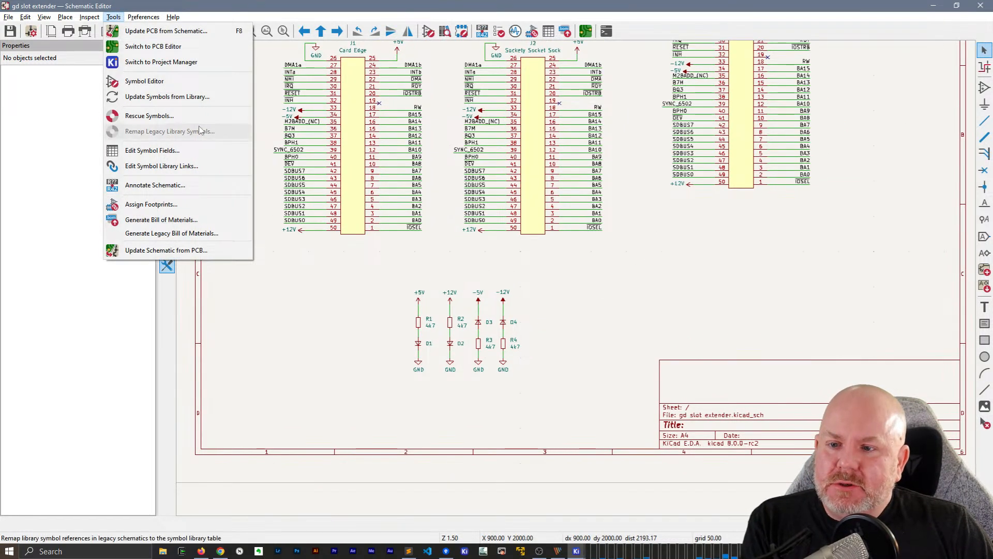
click(181, 150)
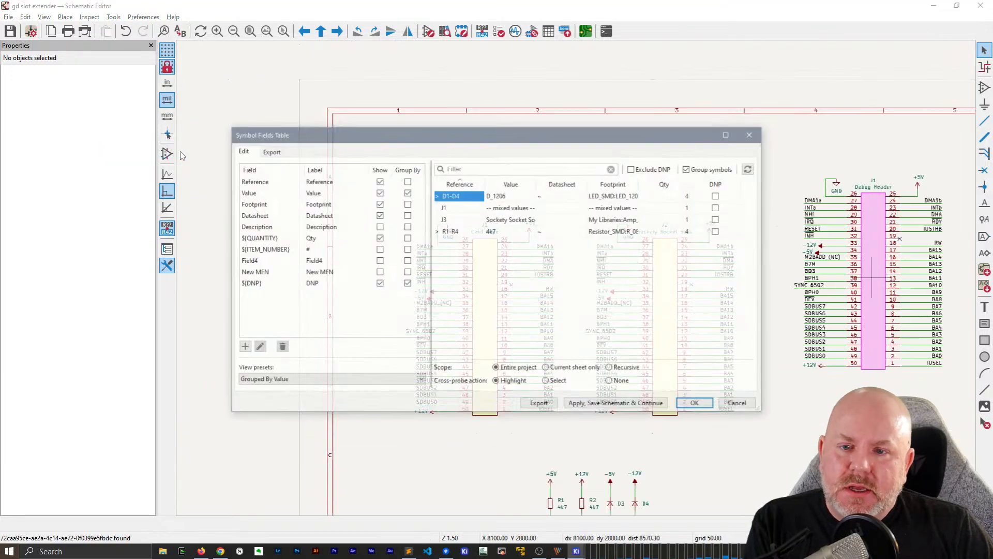
drag(482, 118, 378, 63)
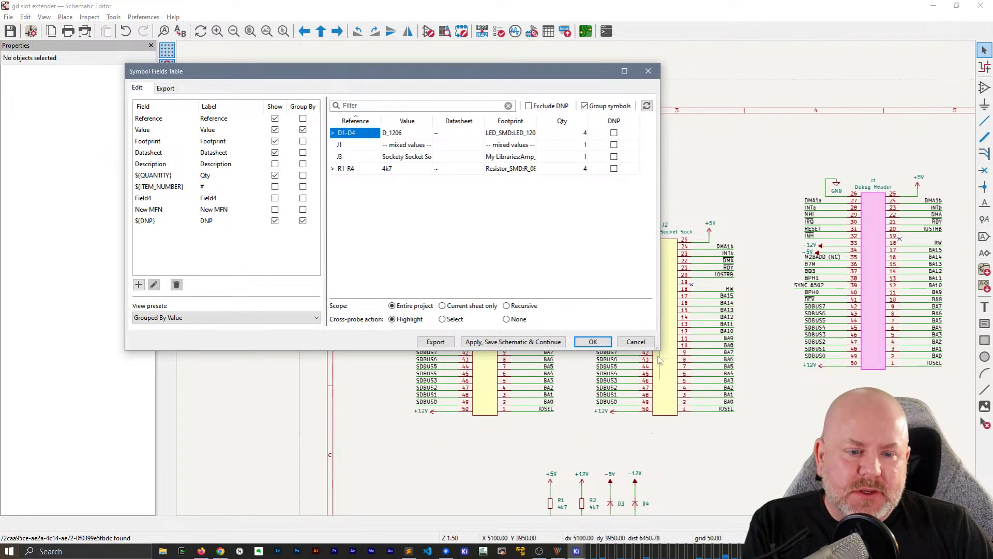
drag(658, 349, 798, 409)
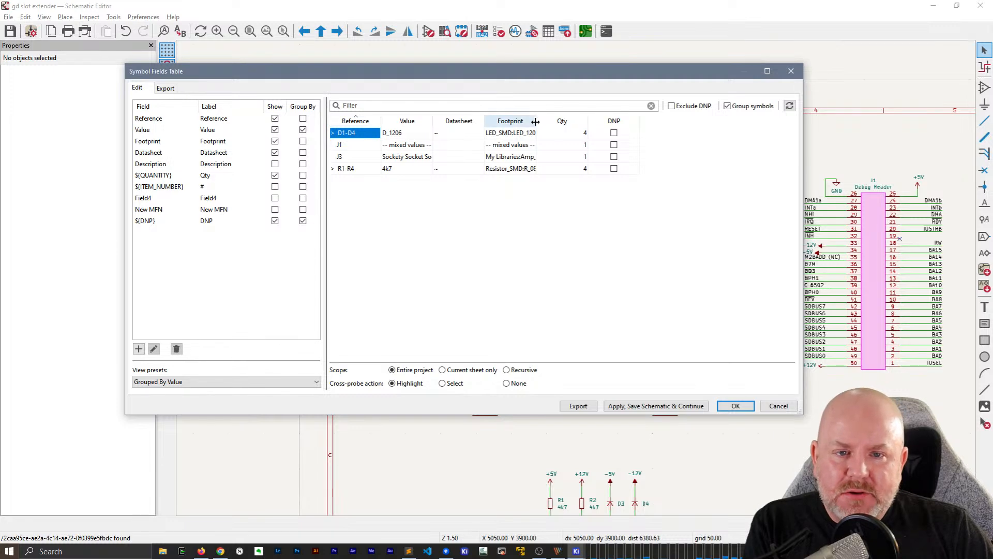
drag(536, 121, 620, 121)
click(781, 405)
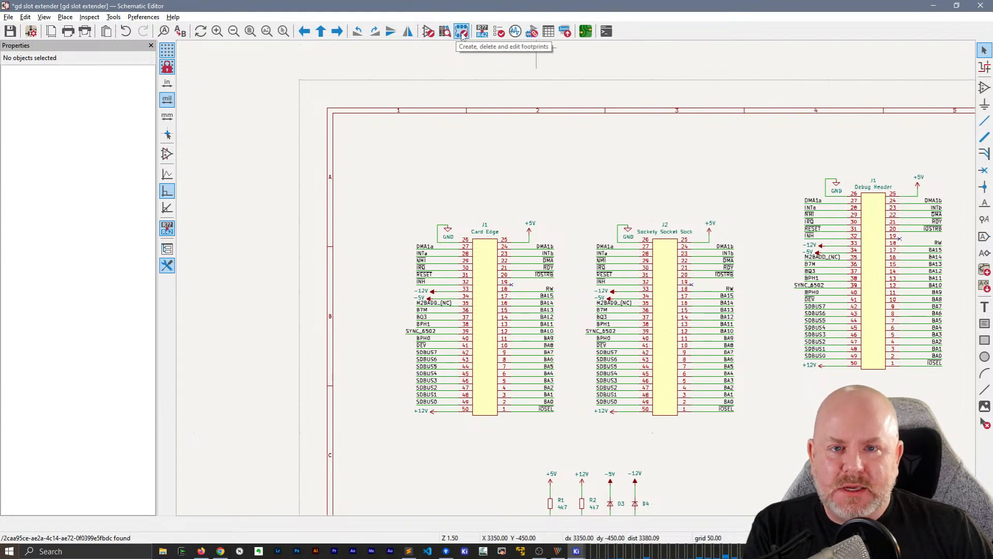
Try to start footprint assignment and dismiss the annotation dialog without annotating
click(533, 32)
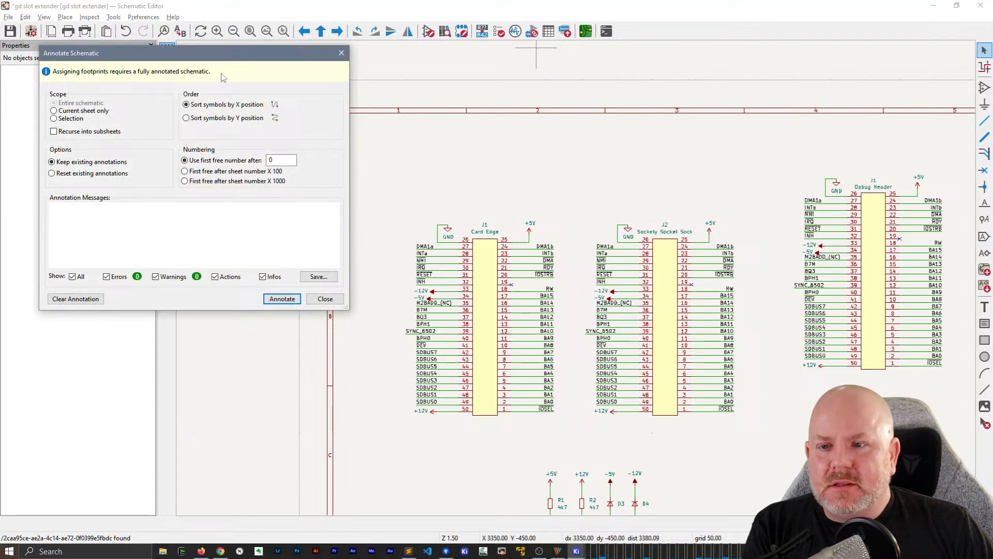
click(324, 298)
middle_drag(423, 273, 409, 337)
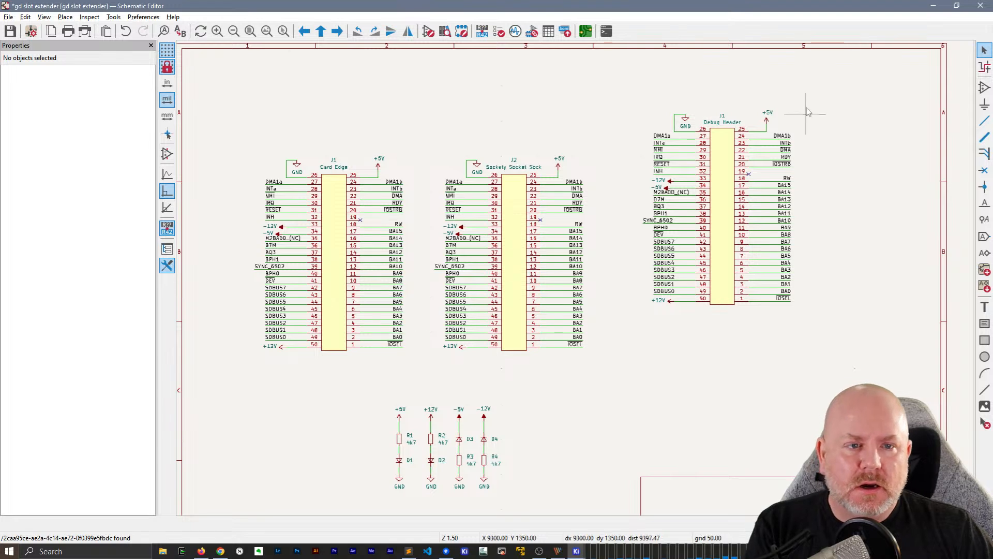
Set the Debug Header's reference text to J3 and save the schematic
click(716, 116)
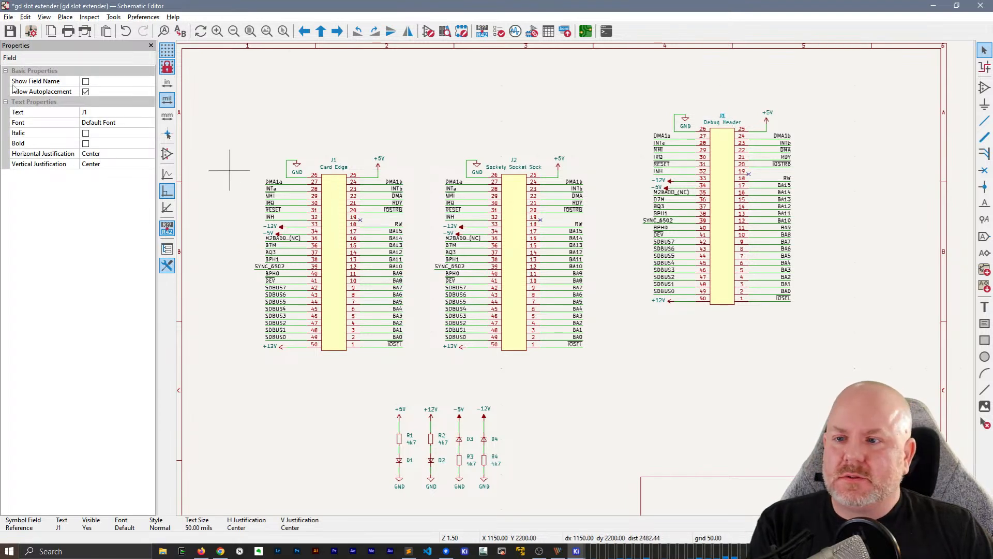
click(95, 111)
text(J3)
key(Return)
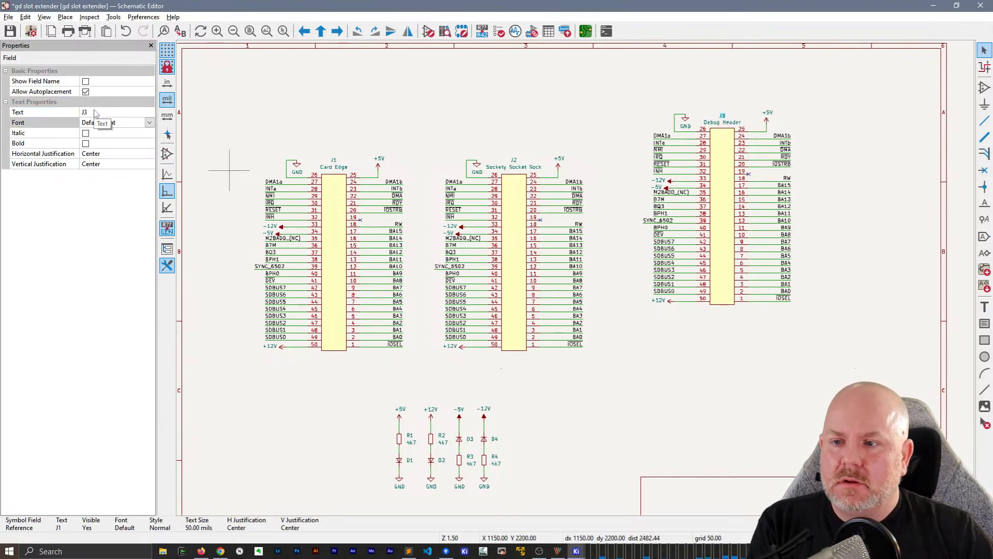
click(646, 157)
key(ctrl+s)
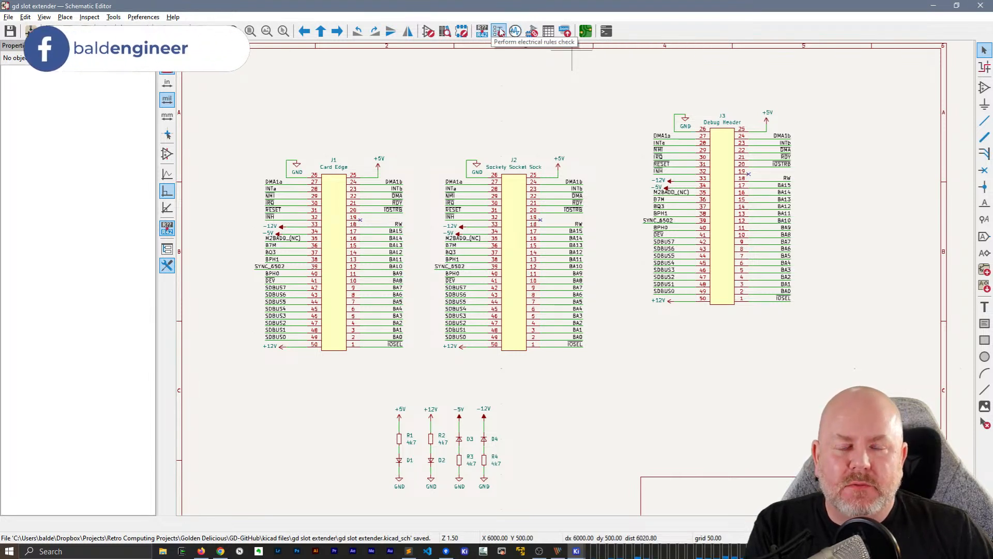
Start footprint assignment and annotate the schematic, keeping existing annotations and sorting symbols by X position, and close the annotation dialog
click(533, 32)
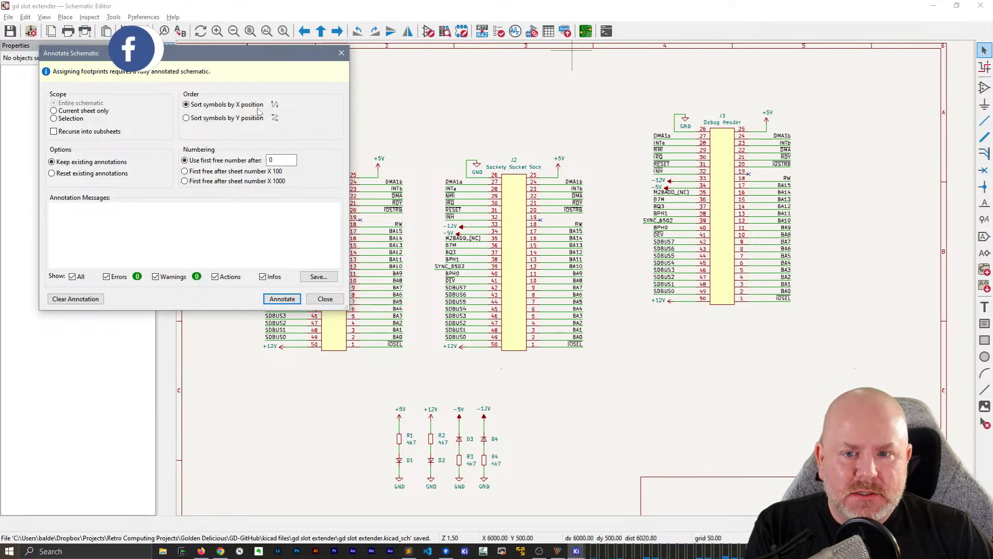
click(282, 300)
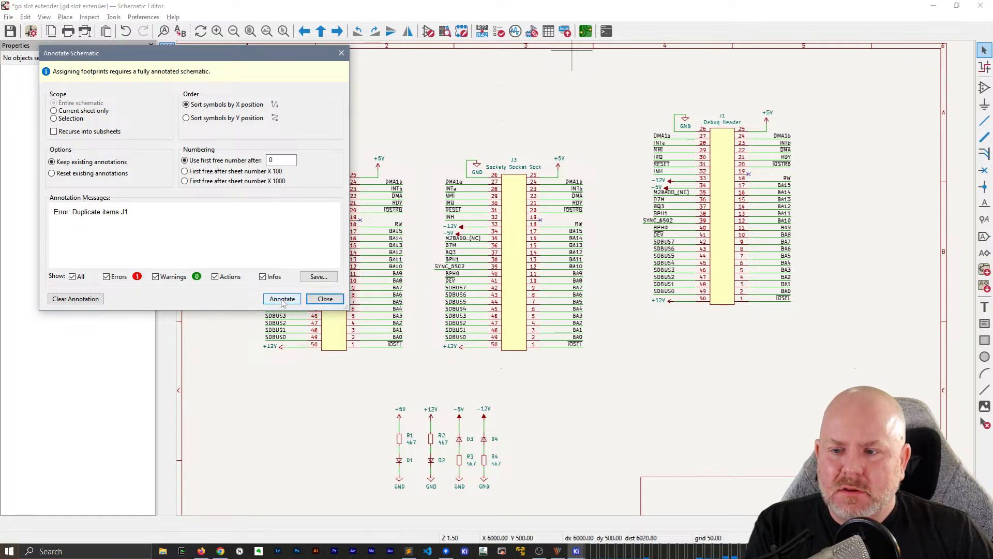
mouse_move(265, 52)
mouse_down()
mouse_move(387, 167)
mouse_move(390, 317)
mouse_move(464, 104)
mouse_up()
click(527, 350)
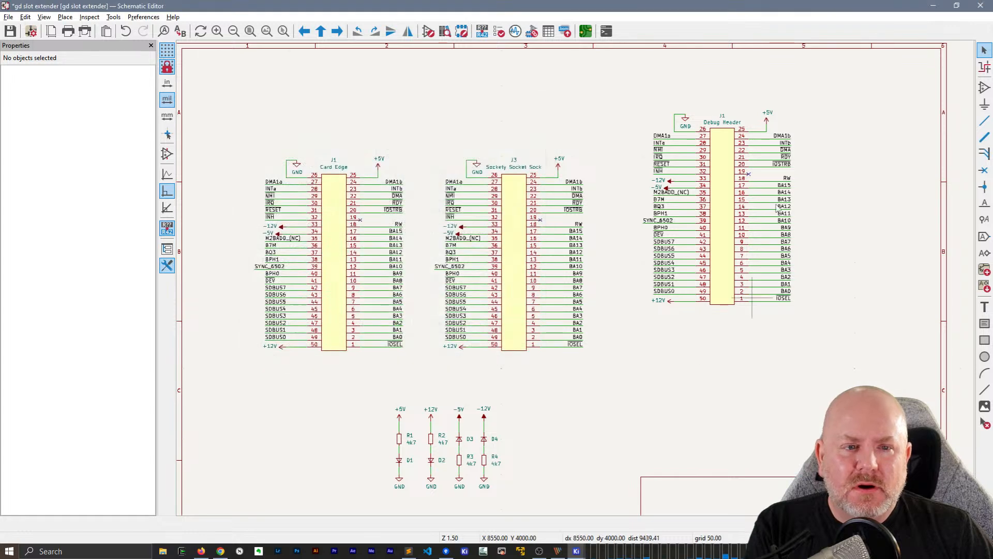
Change the Debug Header's reference text from J1 to J3
click(721, 116)
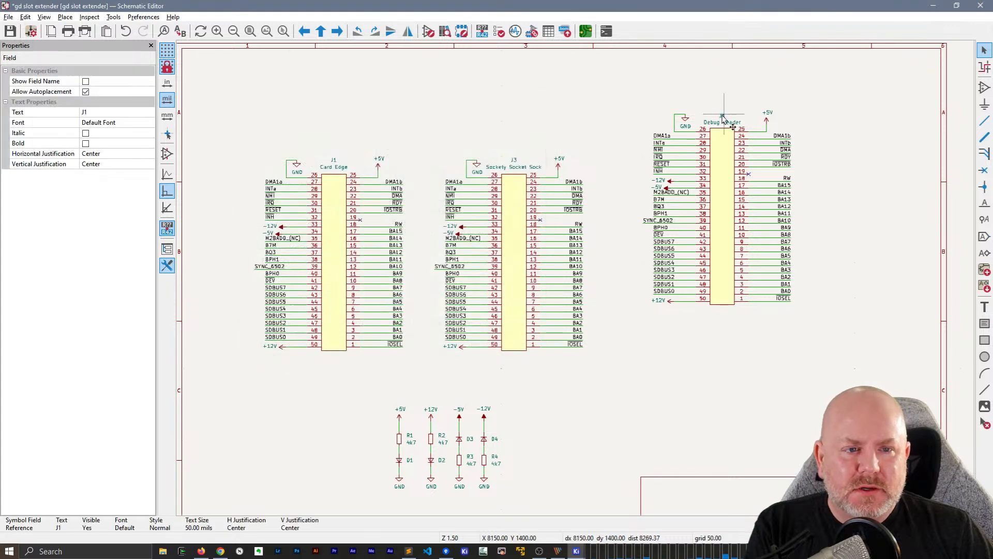
click(116, 112)
text(J3)
key(Return)
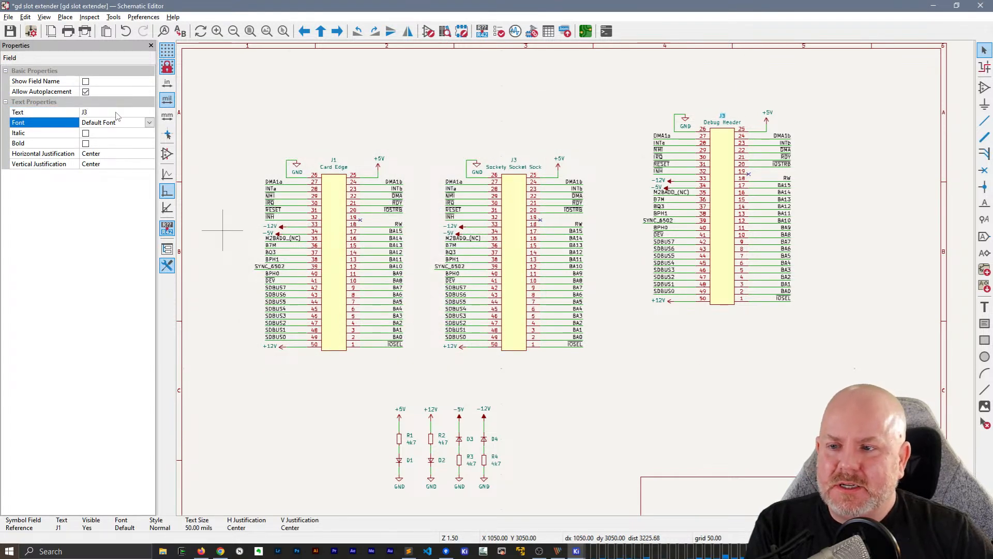
click(779, 340)
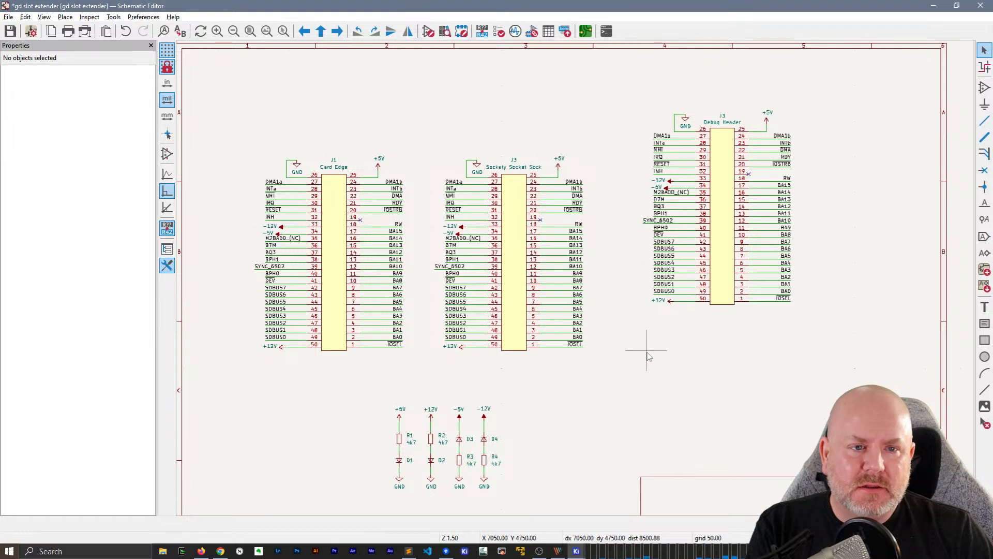
Set the Debug Header's reference text to J2 and check the connector symbols
click(519, 272)
click(724, 116)
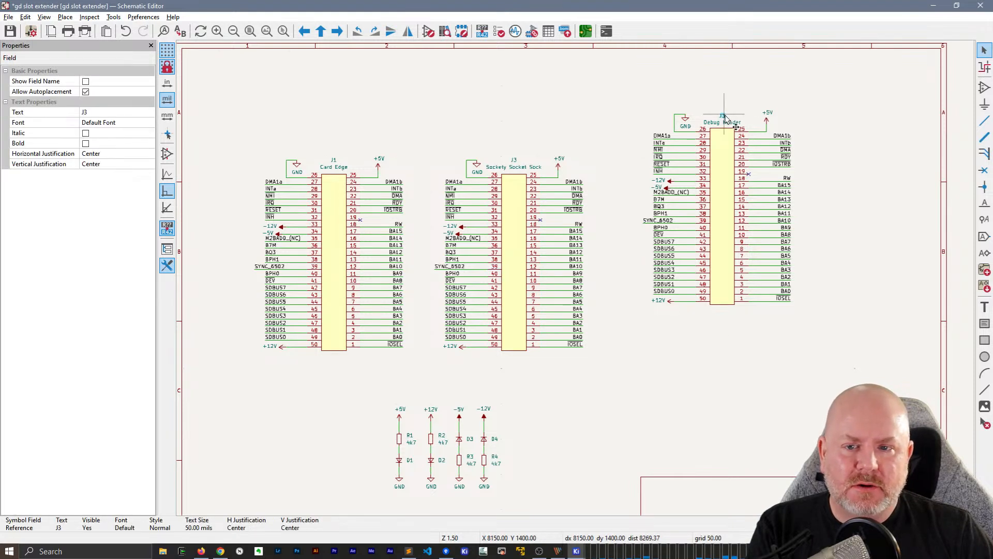
double_click(727, 117)
key(Escape)
click(98, 111)
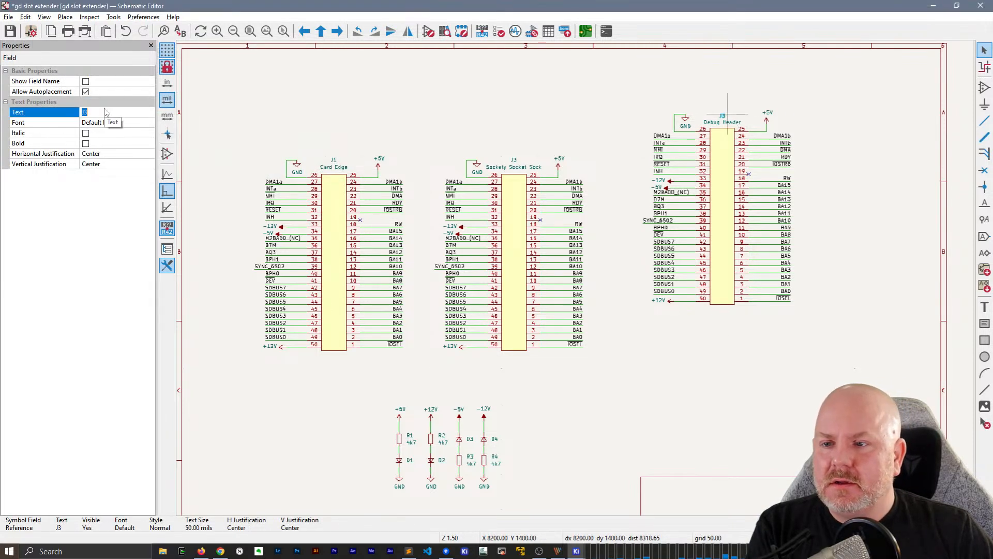
text(J2)
key(Tab)
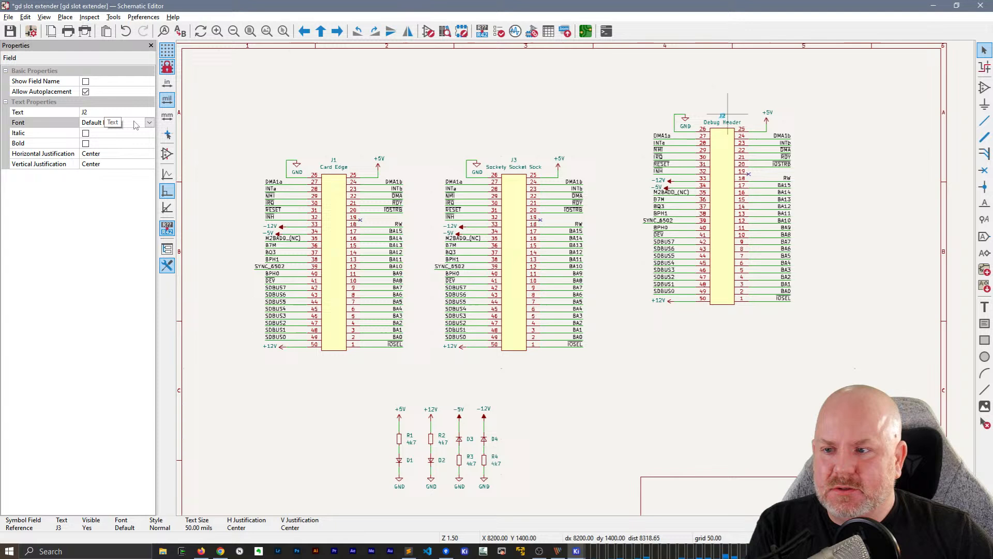
click(696, 445)
click(741, 238)
click(696, 368)
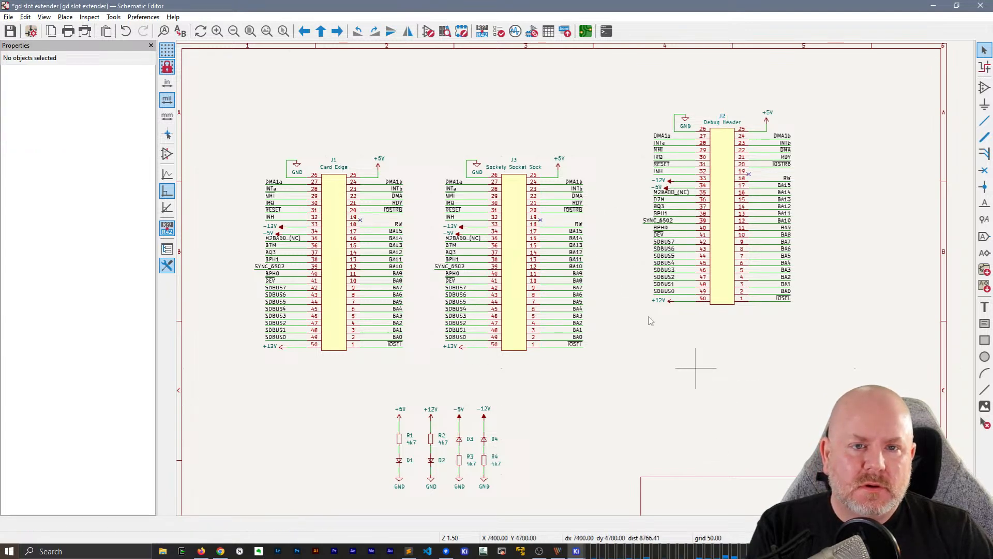
Run the annotation required for footprint assignment again with existing annotations kept, and close the dialog
click(531, 32)
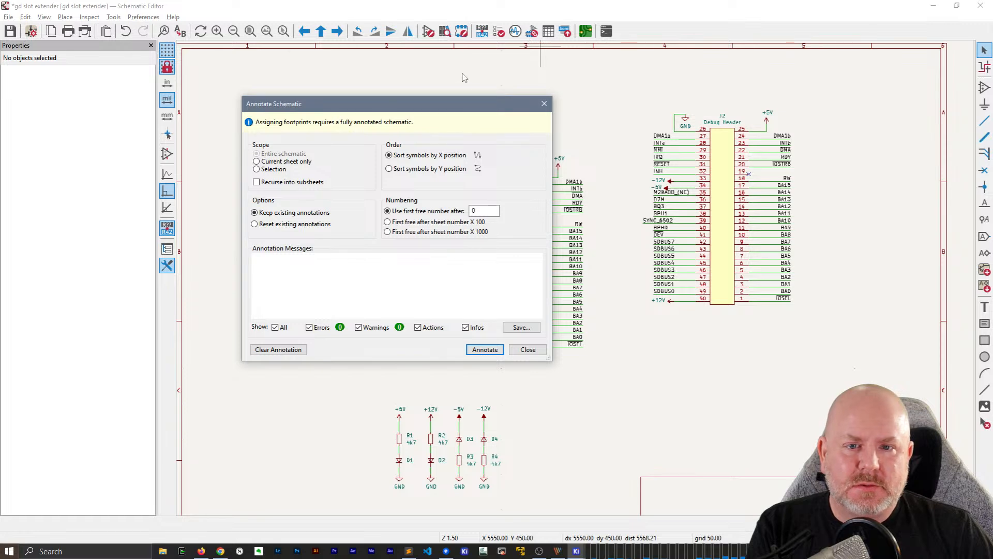
mouse_move(446, 103)
mouse_down()
mouse_move(536, 328)
mouse_move(452, 42)
mouse_move(444, 82)
mouse_move(341, 90)
mouse_up()
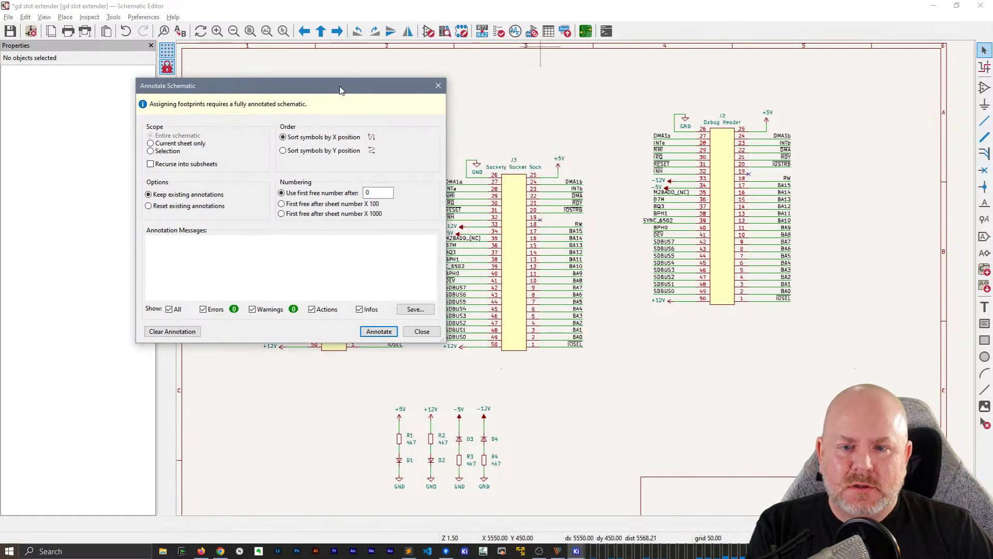
click(379, 331)
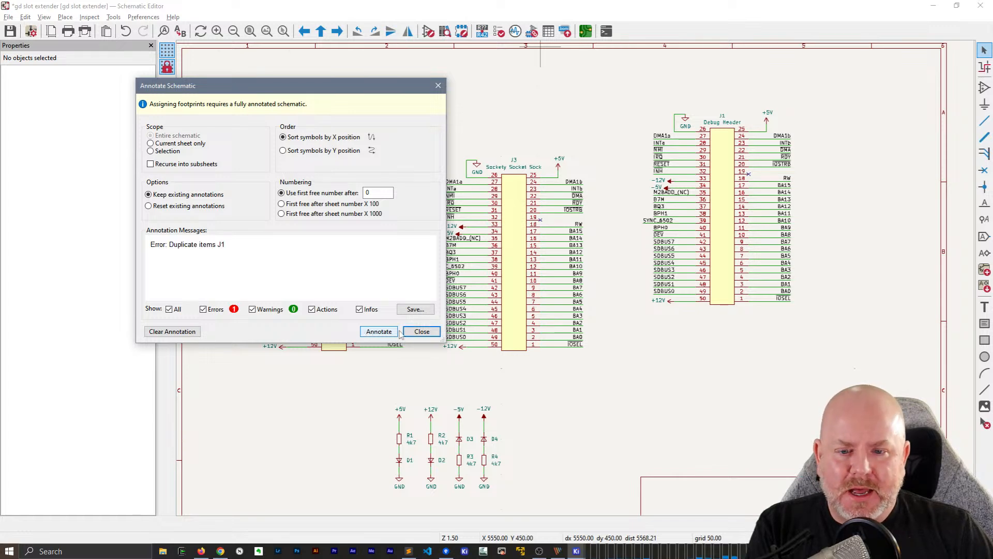
click(422, 331)
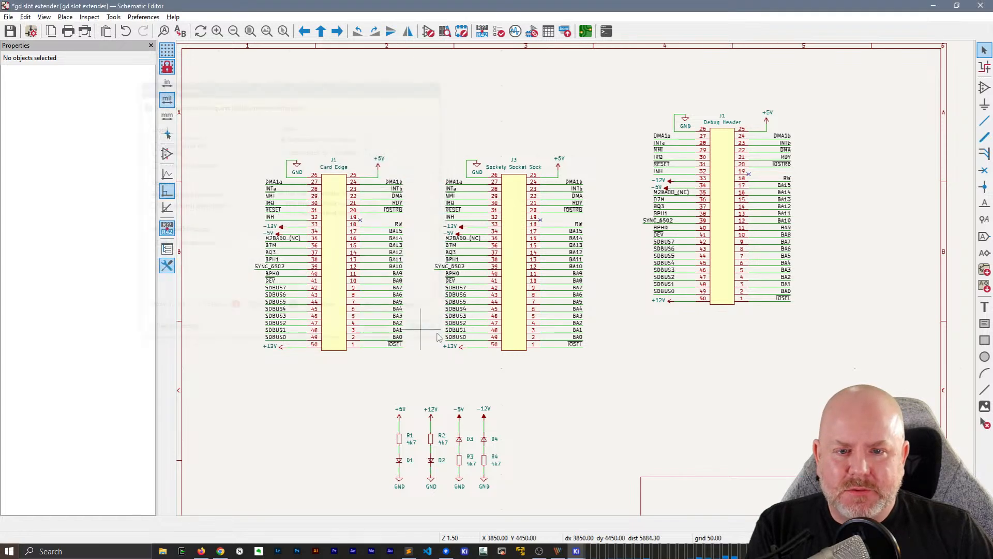
Set the reference text above the Debug Header to J3
click(724, 114)
click(113, 112)
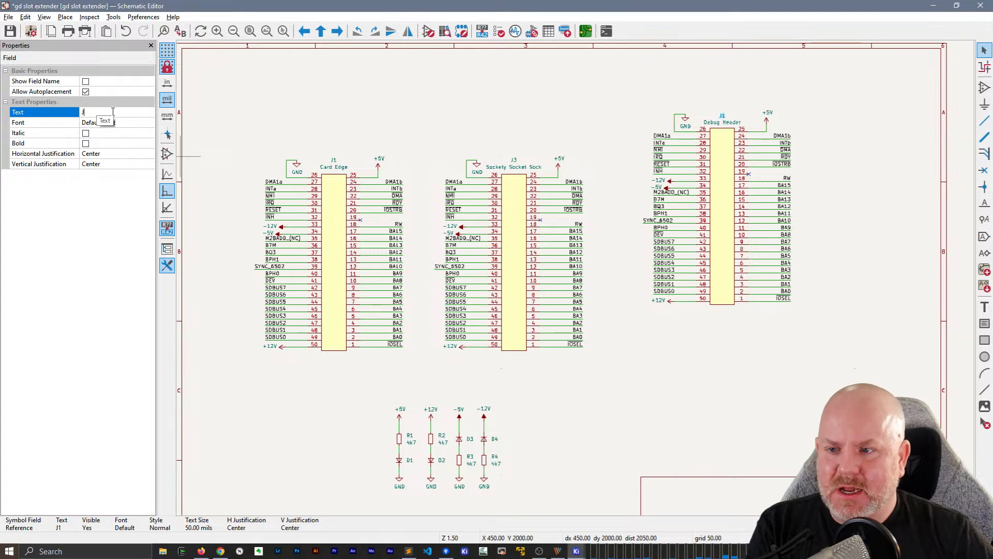
text(3)
key(Return)
click(740, 384)
Open the Debug Header's symbol properties and compare its reference there with the one listed for the selected symbol
click(732, 227)
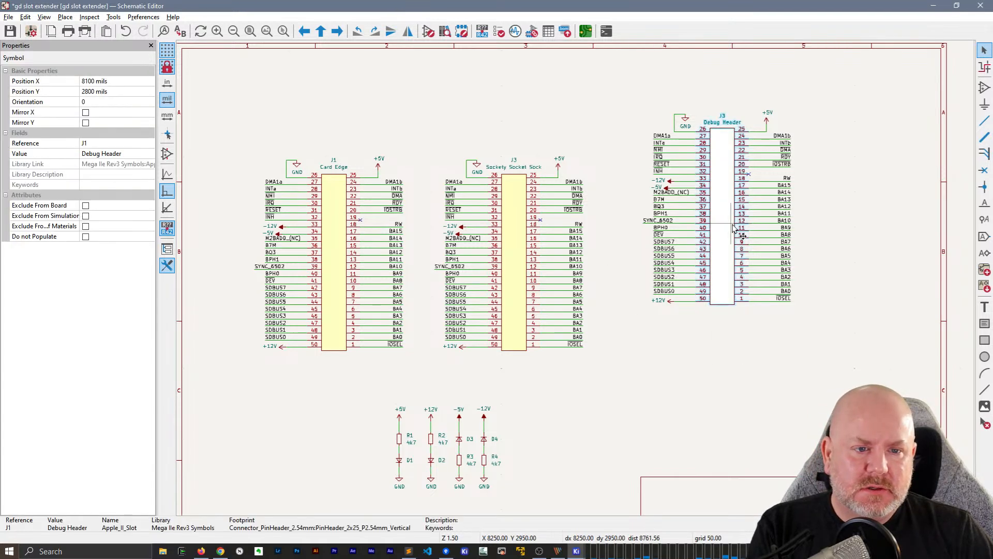
double_click(733, 228)
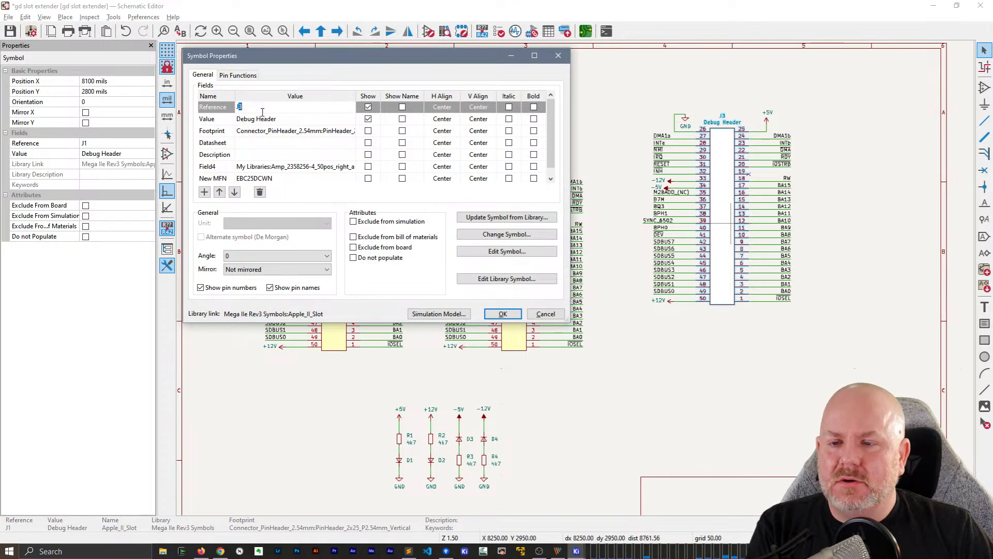
drag(257, 57, 242, 88)
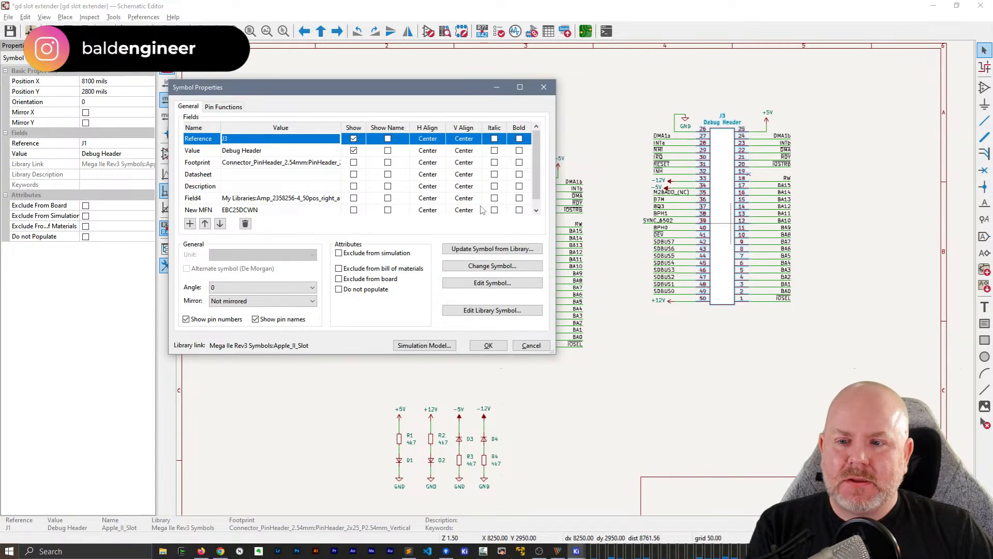
Switch to kicad8.md in Sublime Text and start a new note at the end with the timestamp 18:52
key(alt+Tab)
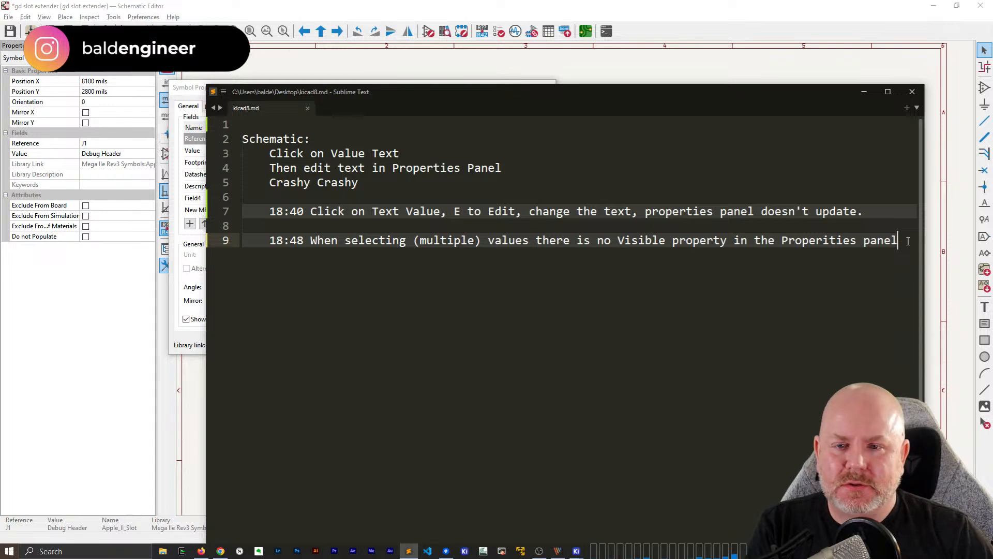
key(Up)
key(ctrl+End)
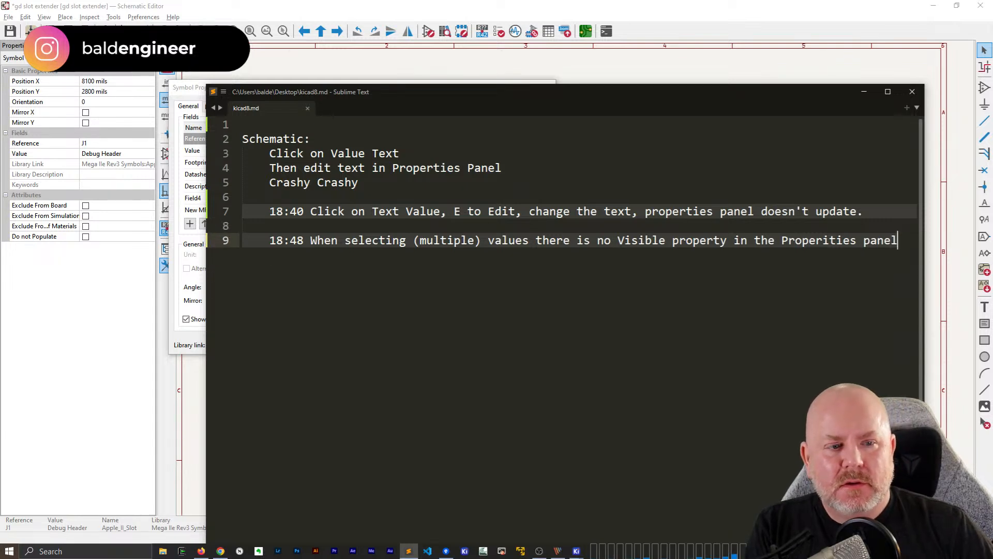
key(Return)
key(Return)
text(18)
key(BackSpace)
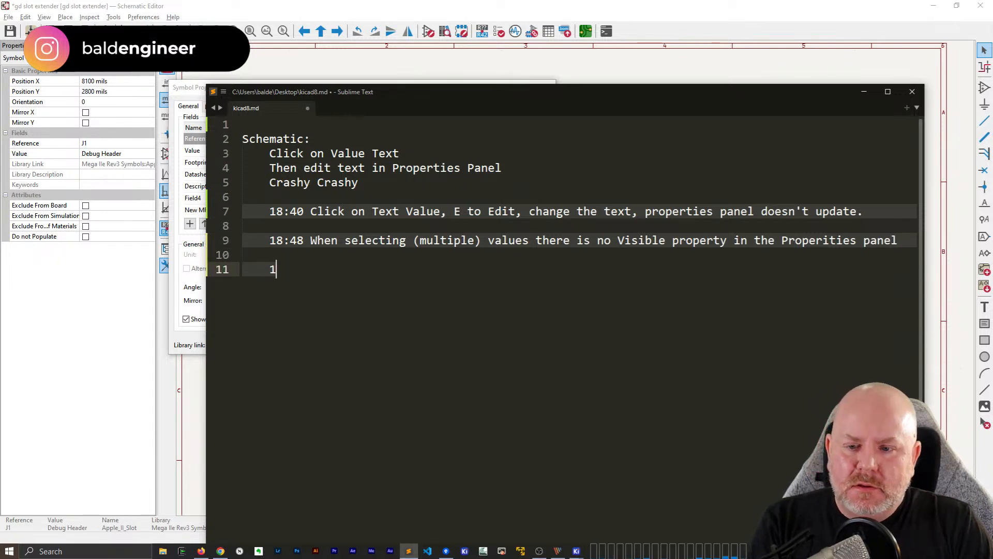
text(8;52)
key(BackSpace)
key(BackSpace)
key(BackSpace)
text(;52)
key(BackSpace)
key(BackSpace)
key(BackSpace)
key(BackSpace)
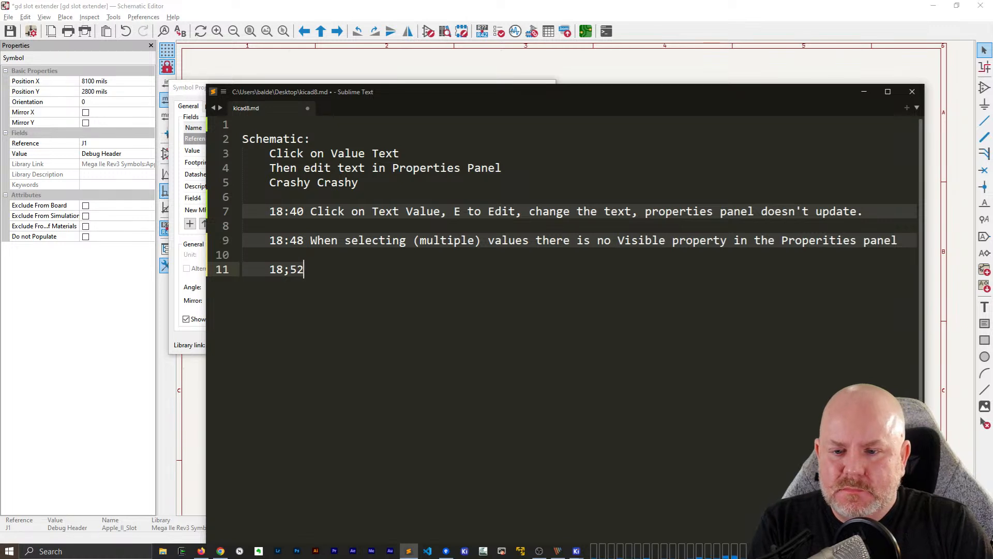
text(:52 Eidti)
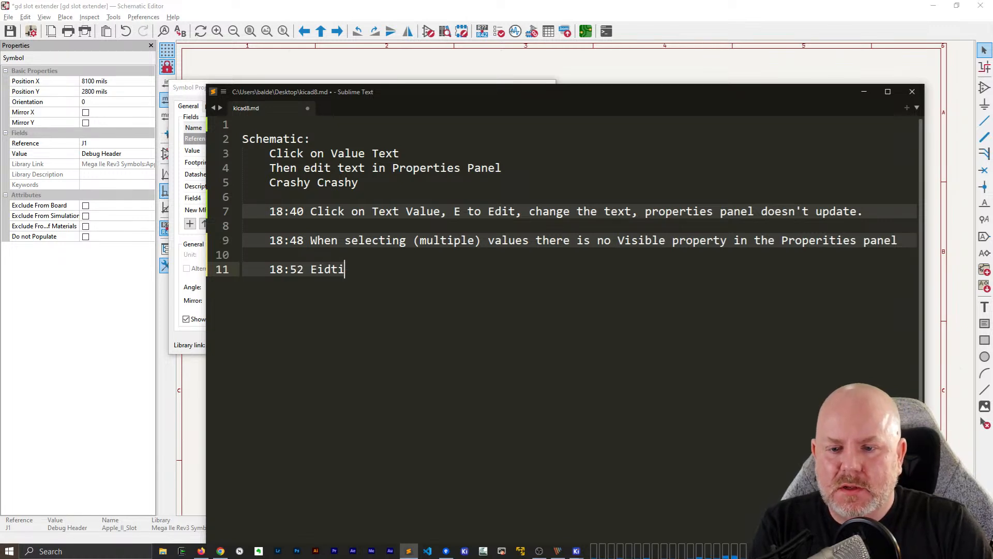
key(BackSpace)
key(BackSpace)
key(BackSpace)
key(BackSpace)
text(diting Refere)
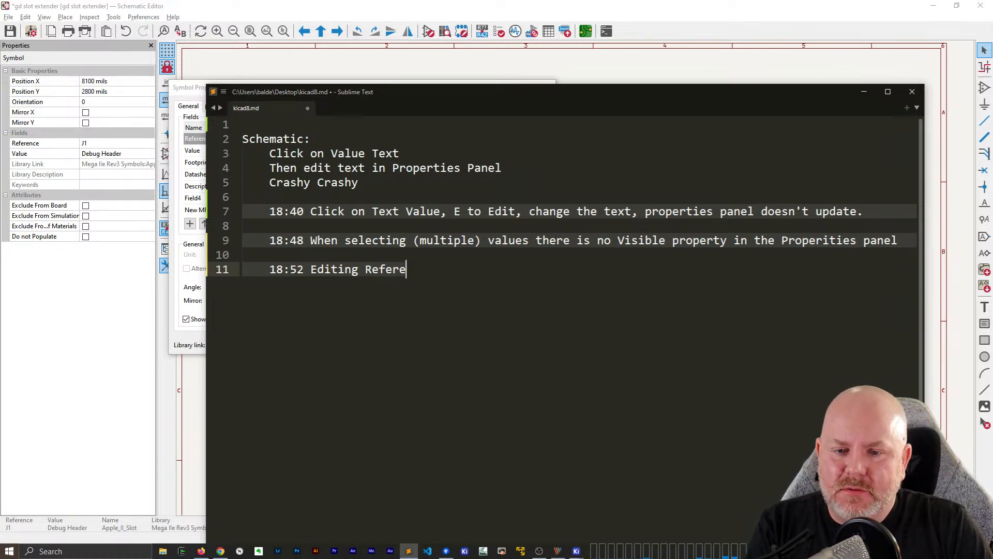
text(nce designator in )
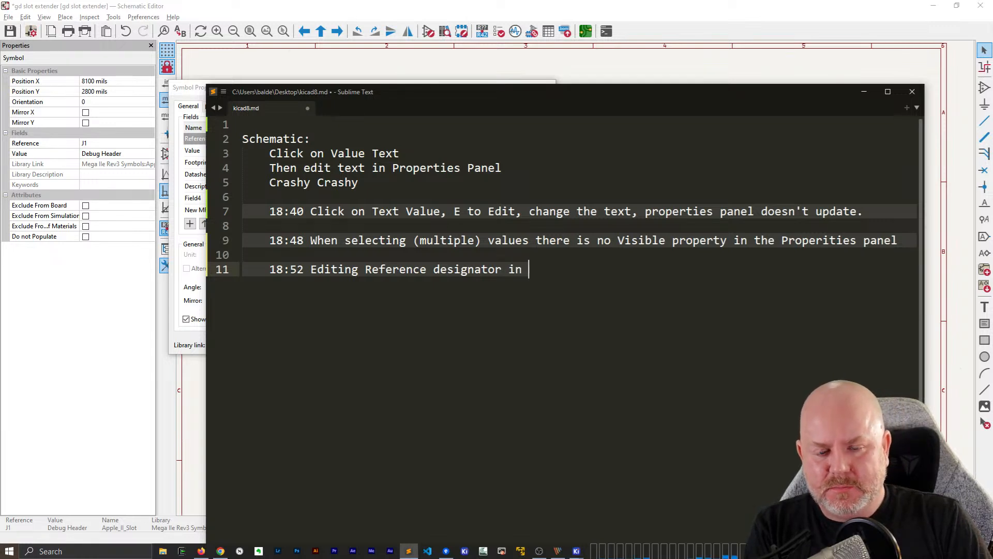
text(Properties pannel)
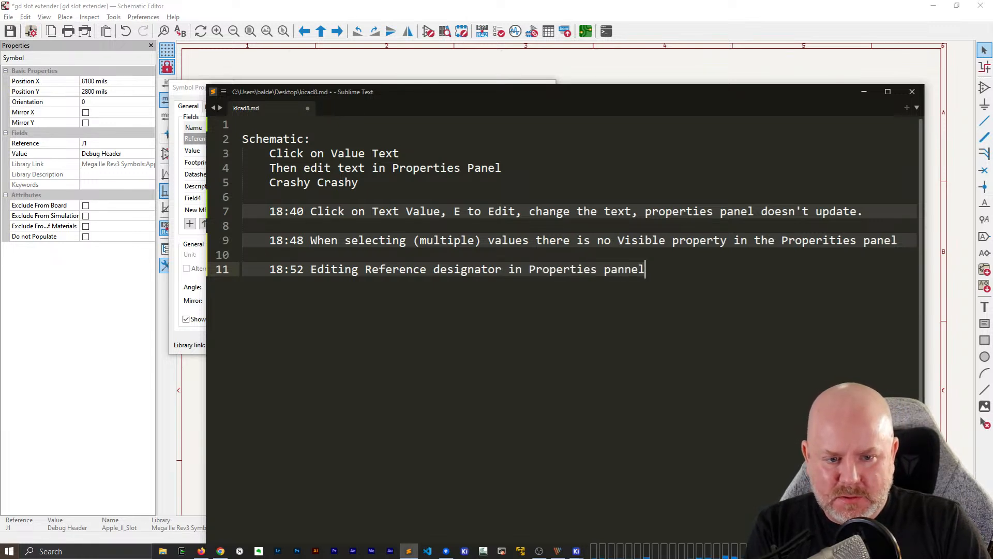
Write "Editing Reference designator in Properties panel shows a change in schematic." in the 18:52 note
key(BackSpace)
key(BackSpace)
key(BackSpace)
text(el shows a change)
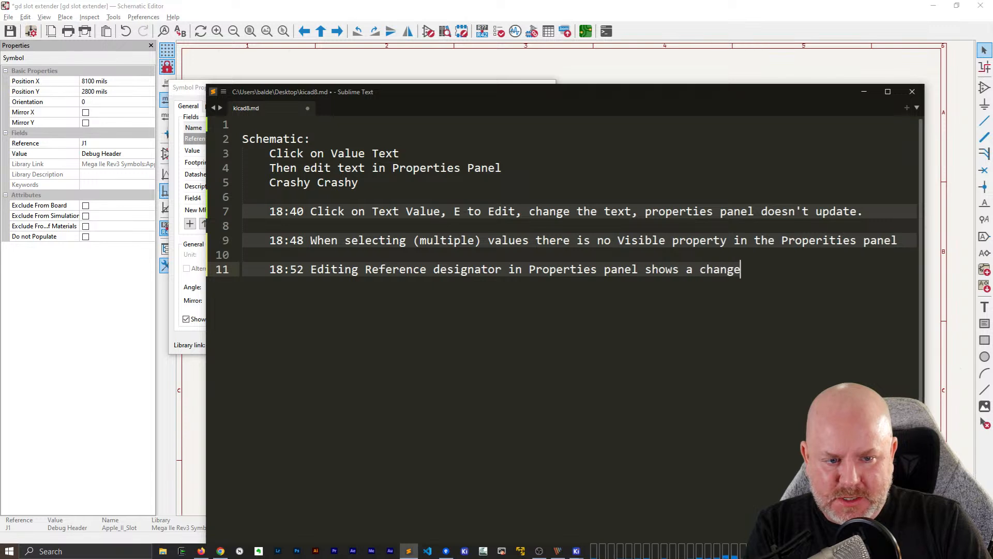
text( in schemati)
key(BackSpace)
key(BackSpace)
key(BackSpace)
key(BackSpace)
key(BackSpace)
key(BackSpace)
text(eh)
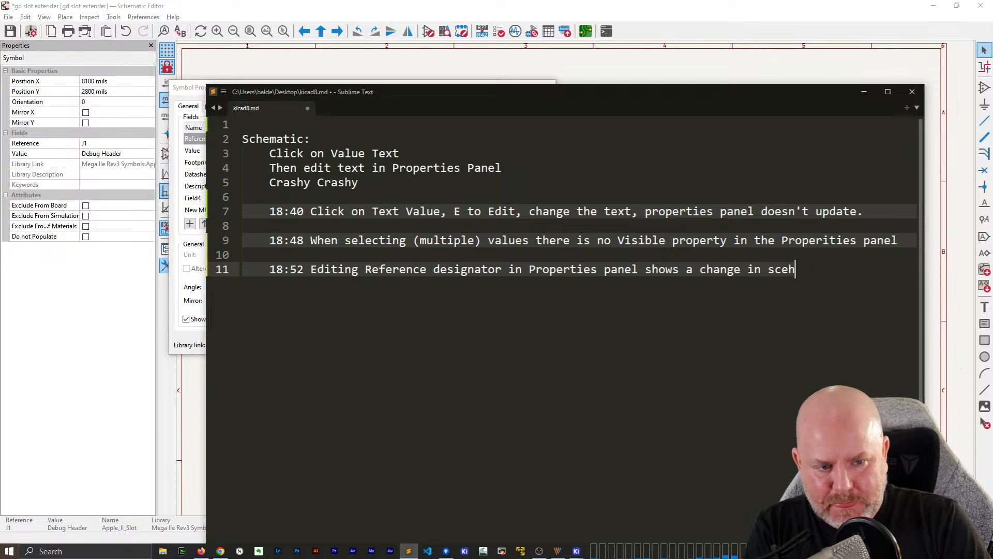
key(BackSpace)
key(BackSpace)
text(hematic. But)
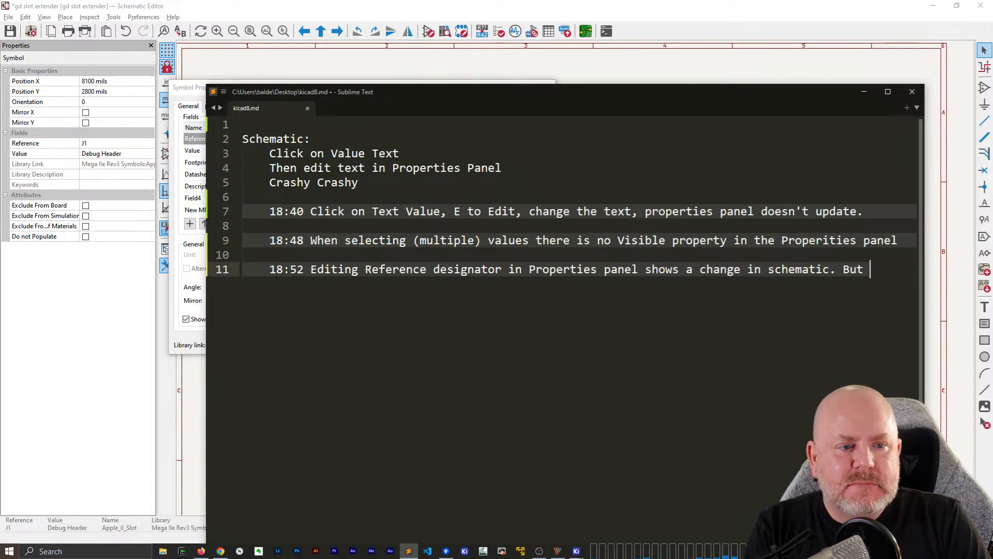
Complete the 18:52 note with "But it doesn't stick. Seems like it stays the same, even if you "edit" the symbol."
text('t stick. Seems l)
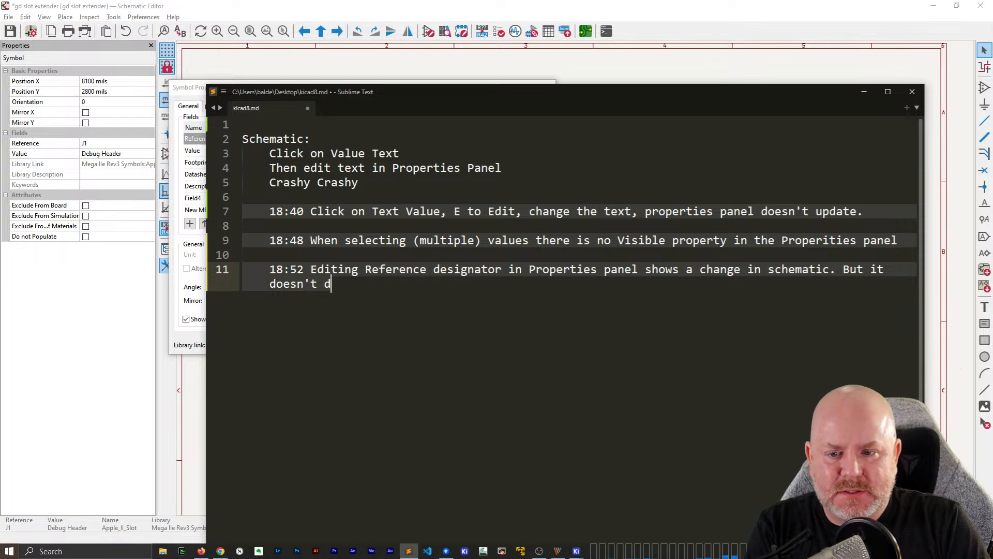
text(ike )
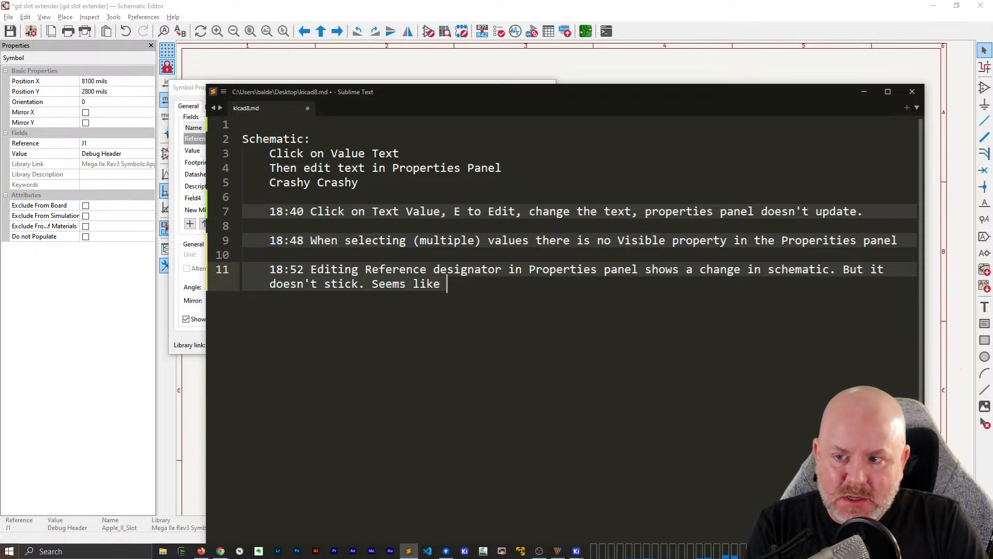
text(it stays the sa)
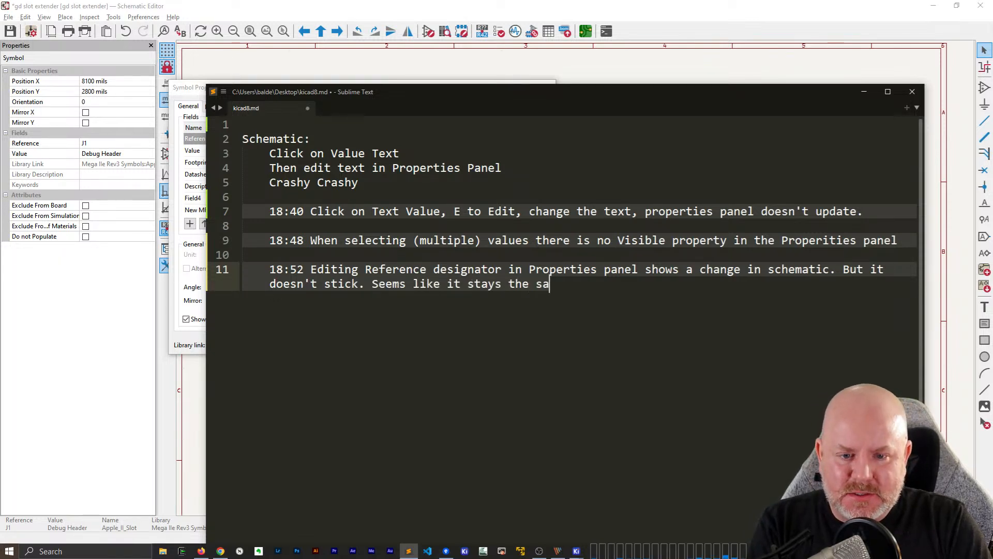
text(me, even if you "edit' th)
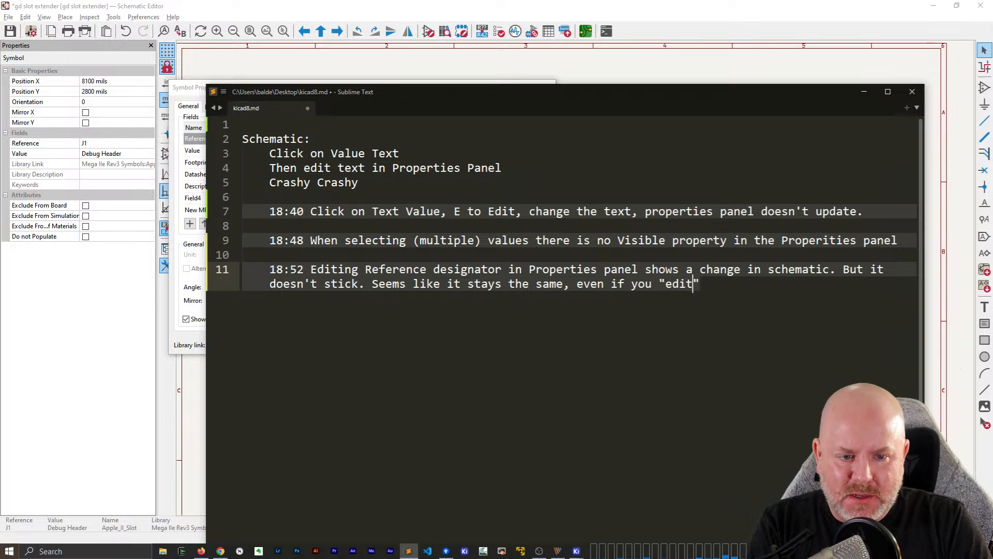
key(BackSpace)
key(BackSpace)
key(BackSpace)
text(" the symbol.)
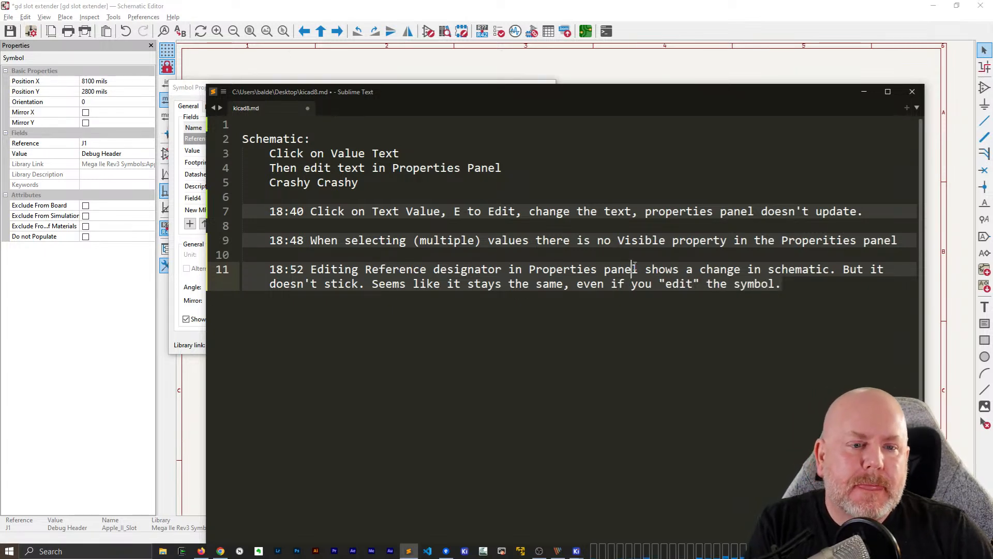
Return to the KiCad Schematic Editor, accept the Debug Header's J3 reference, and recheck it in the reopened symbol properties
key(alt+Tab)
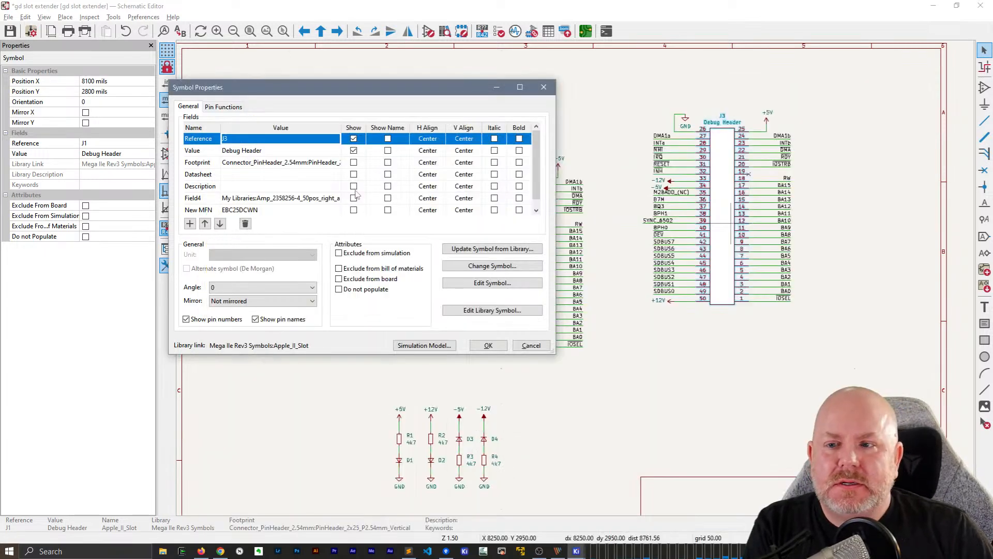
click(480, 343)
click(837, 128)
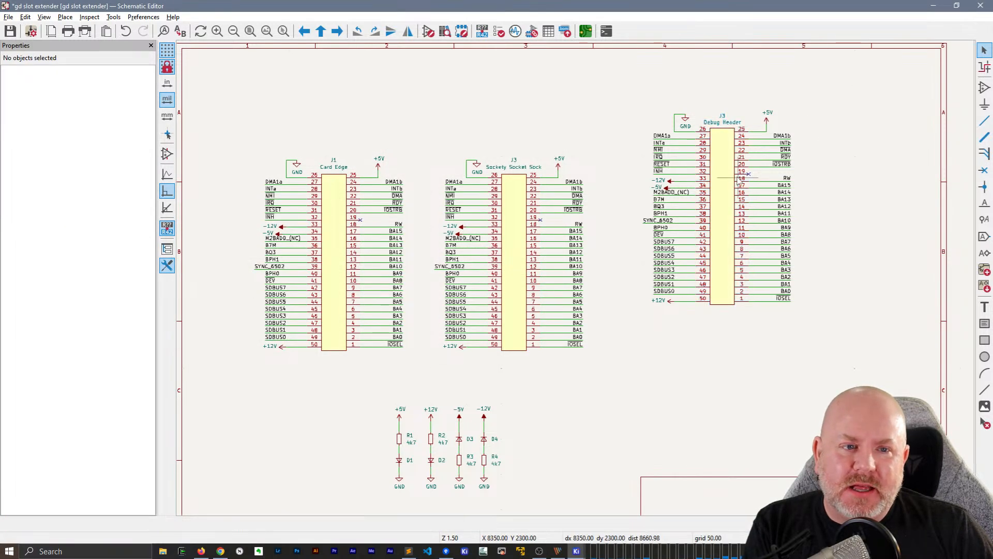
click(734, 183)
double_click(734, 184)
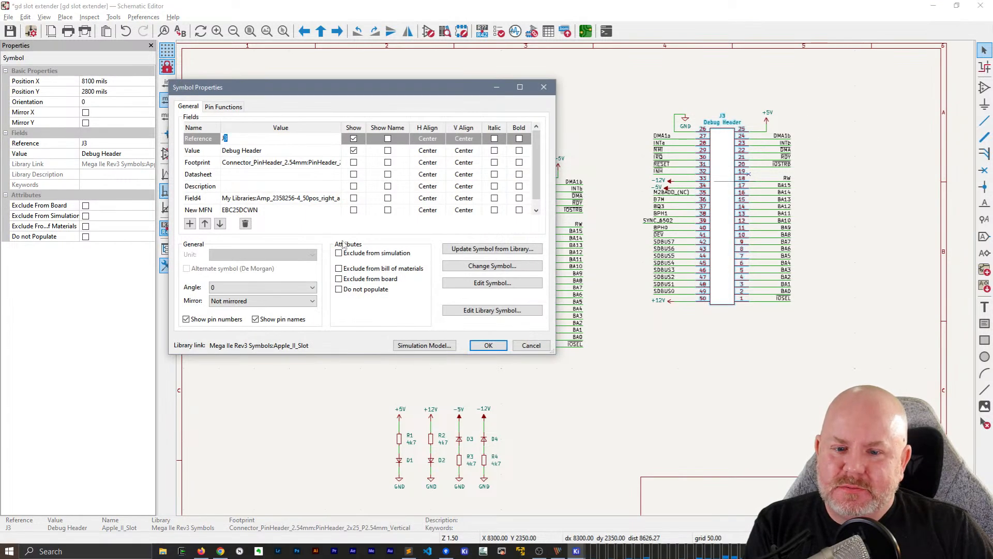
click(480, 345)
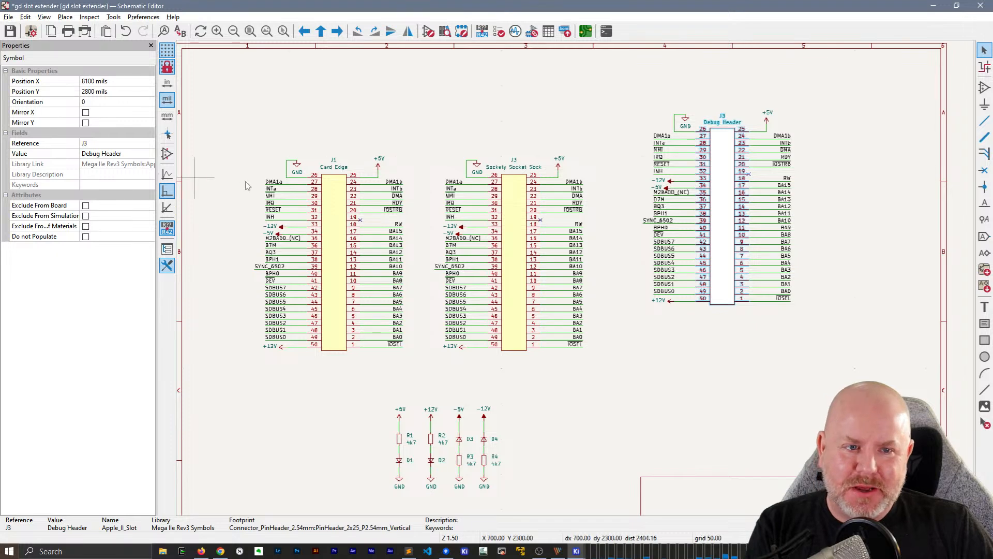
Set the Debug Header's reference to J2 in its symbol properties, save the schematic, and check the symbol's listed reference
double_click(725, 206)
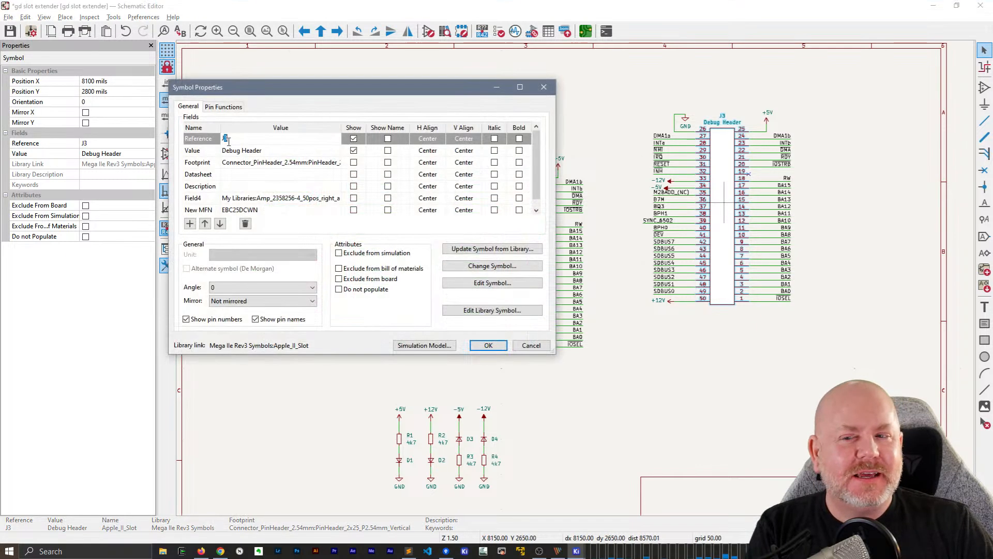
key(BackSpace)
text(2)
key(Return)
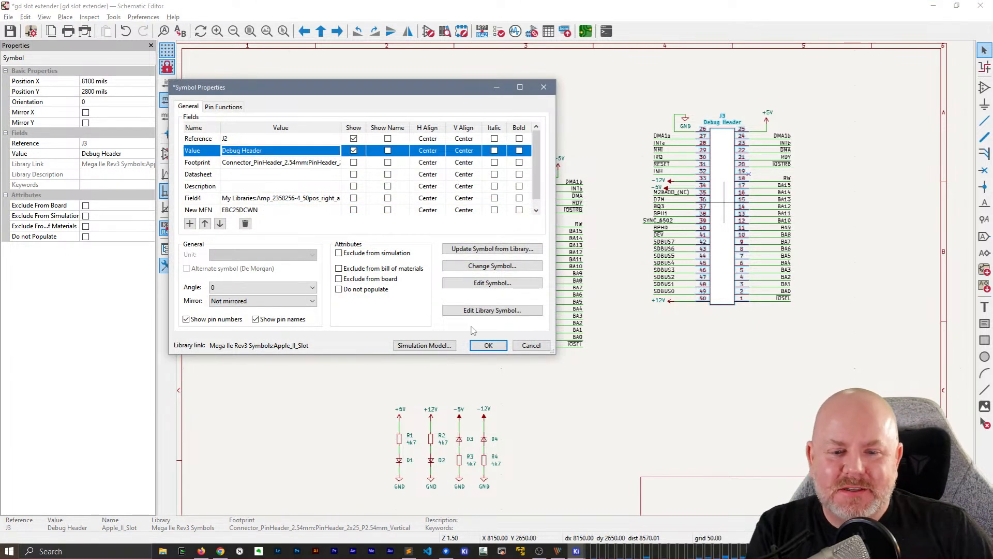
click(488, 345)
click(750, 381)
key(ctrl+s)
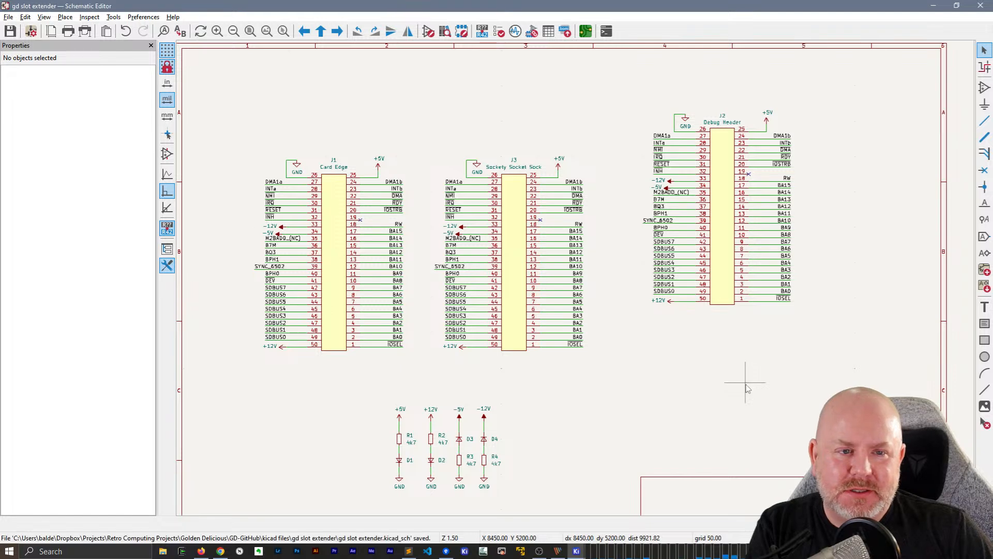
click(722, 241)
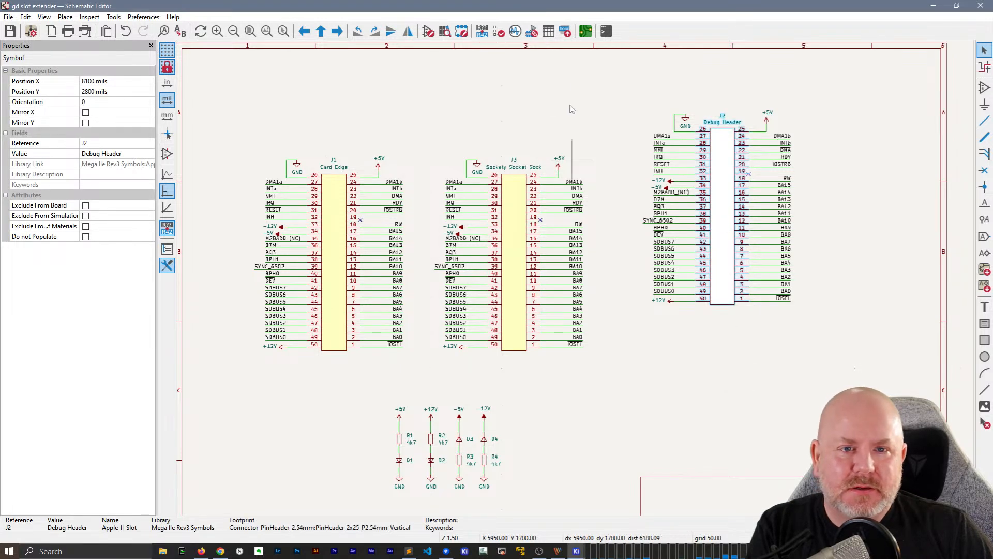
Open the footprint assignment and step through diodes D1, D2 and D3 to locate them in the schematic
click(531, 33)
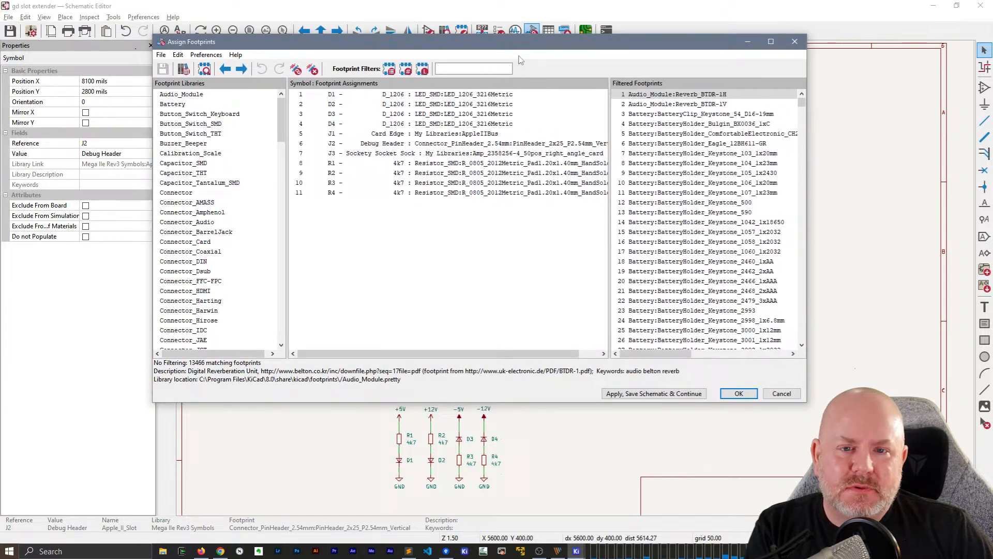
click(488, 95)
click(482, 105)
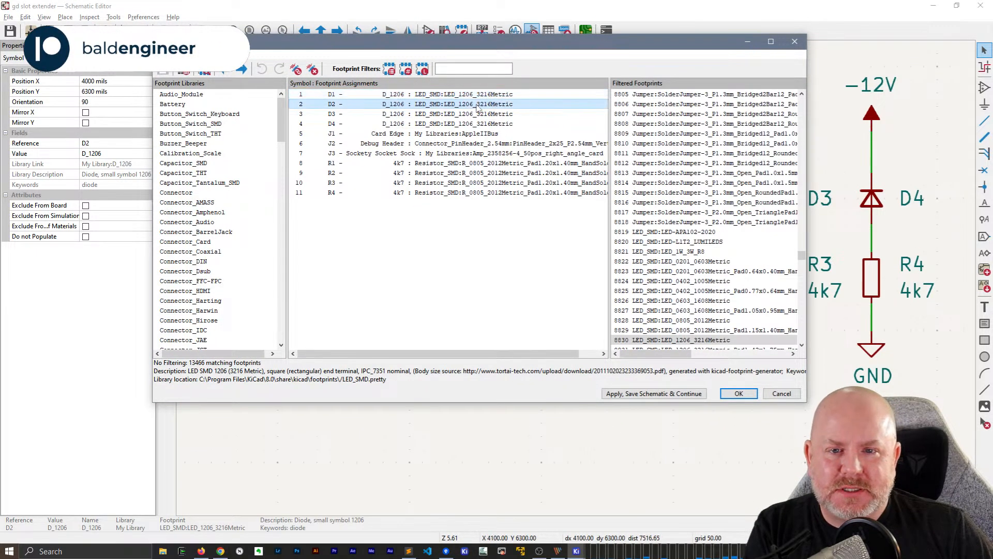
click(479, 114)
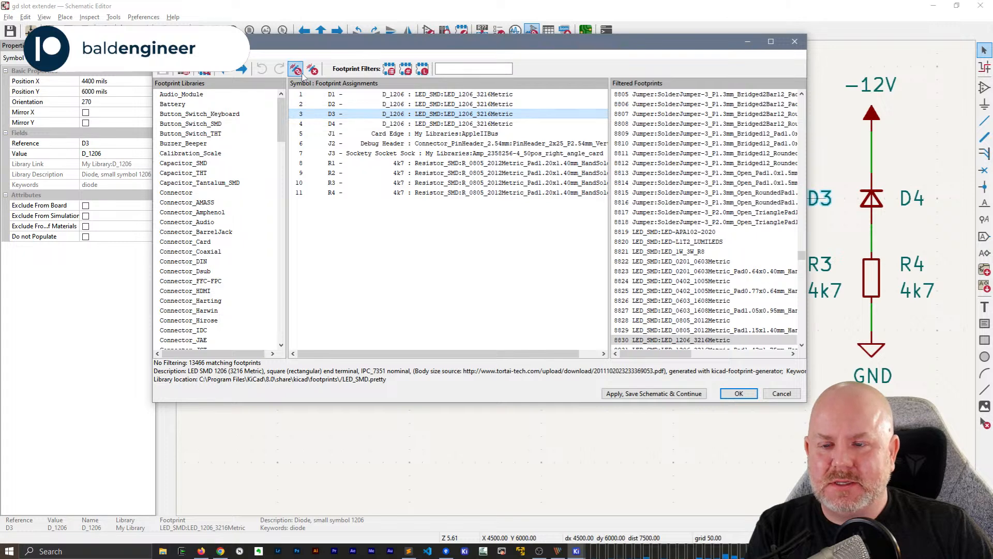
shift+click(483, 105)
click(484, 106)
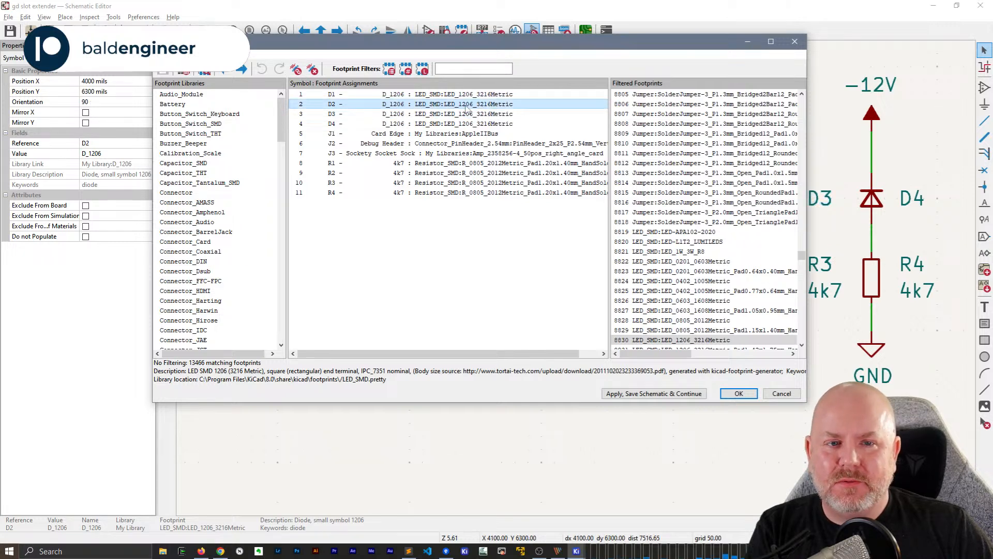
Preview the assigned diode footprint, move the assignment window aside, and view the Sockety Socket Sock connector's footprint
click(204, 69)
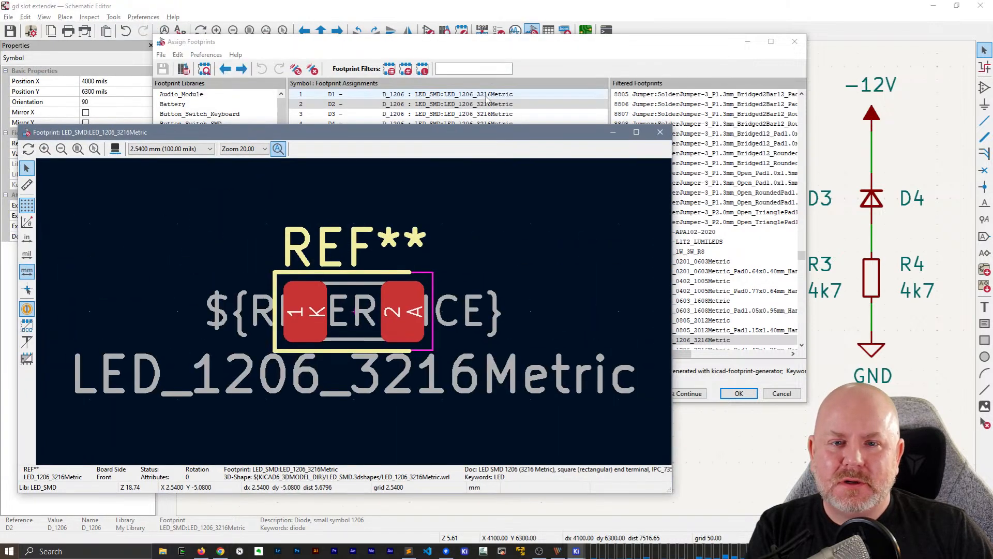
click(487, 113)
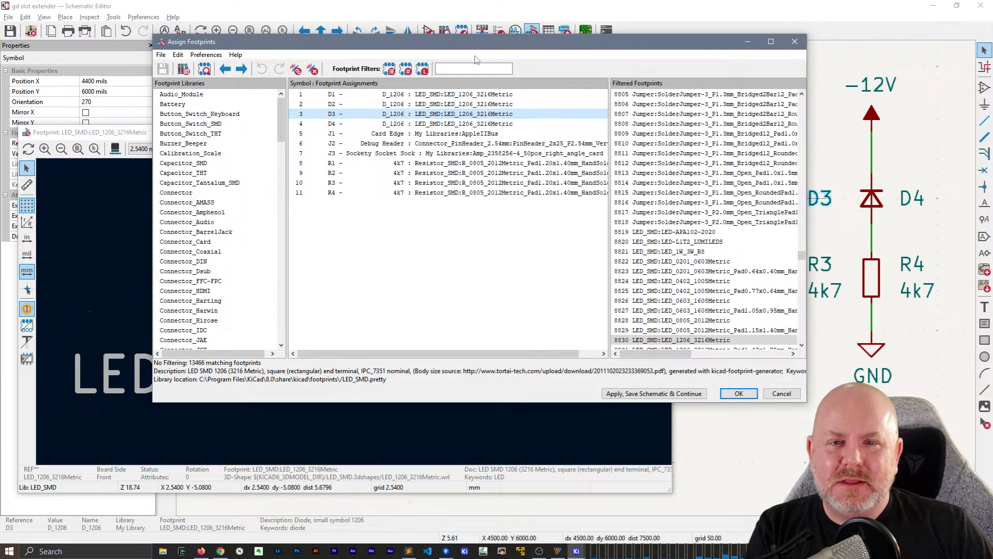
drag(477, 41, 594, 16)
click(496, 127)
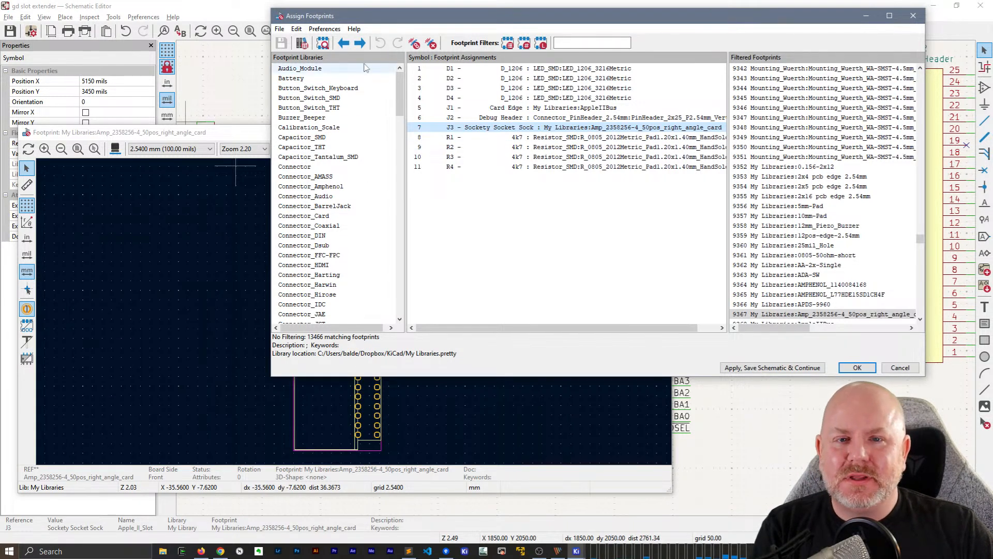
Filter the footprint list by "pinheader", and replace the filter with "0805"
click(605, 41)
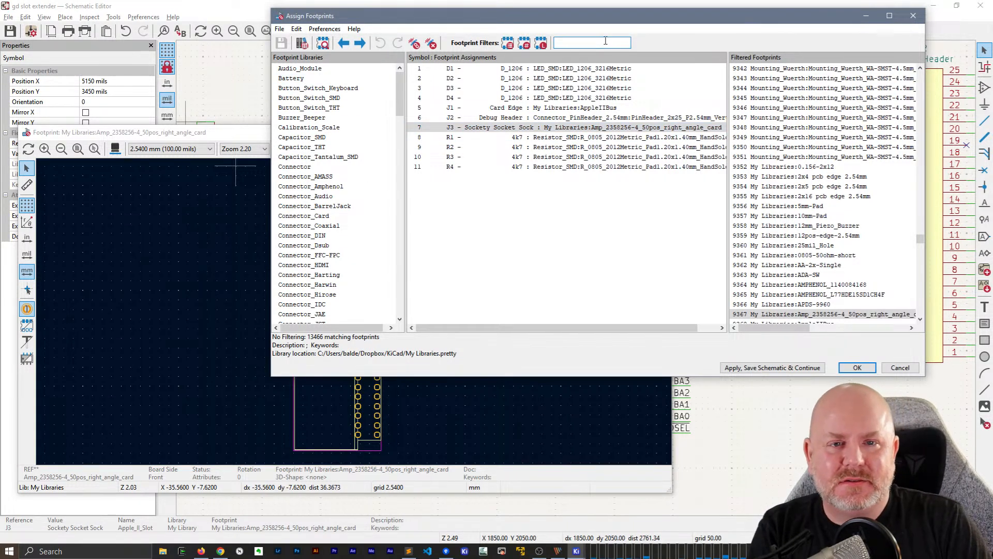
text(pinheader)
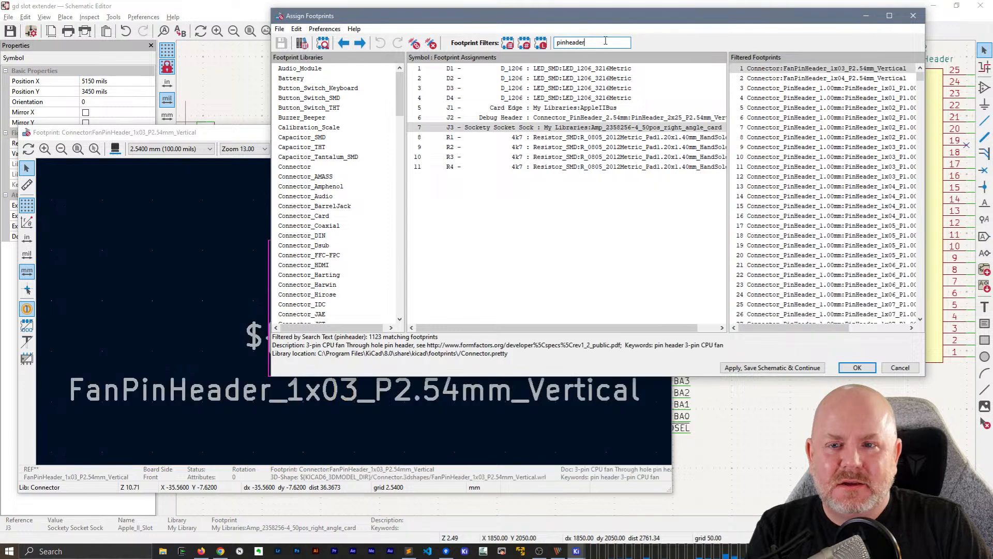
key(ctrl+a)
text(0)
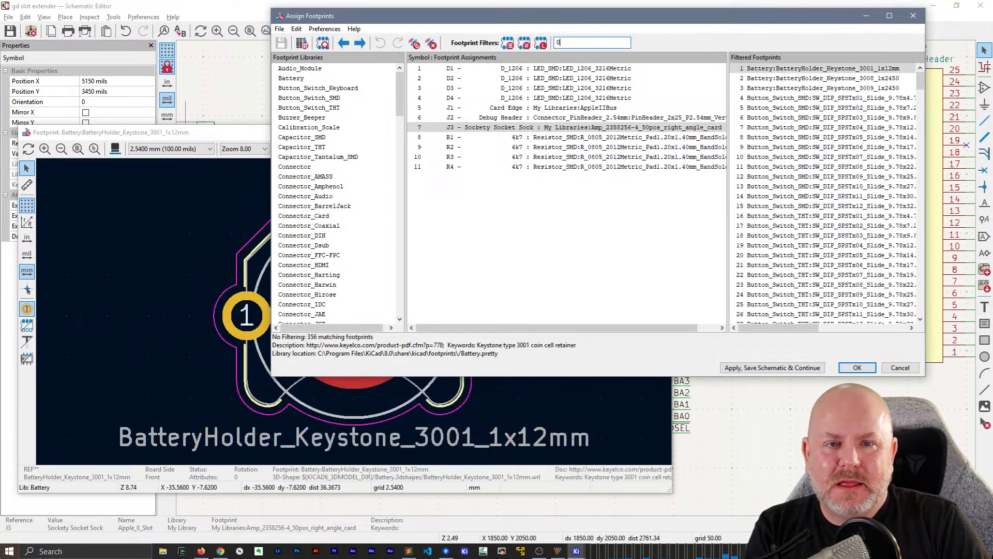
text(805)
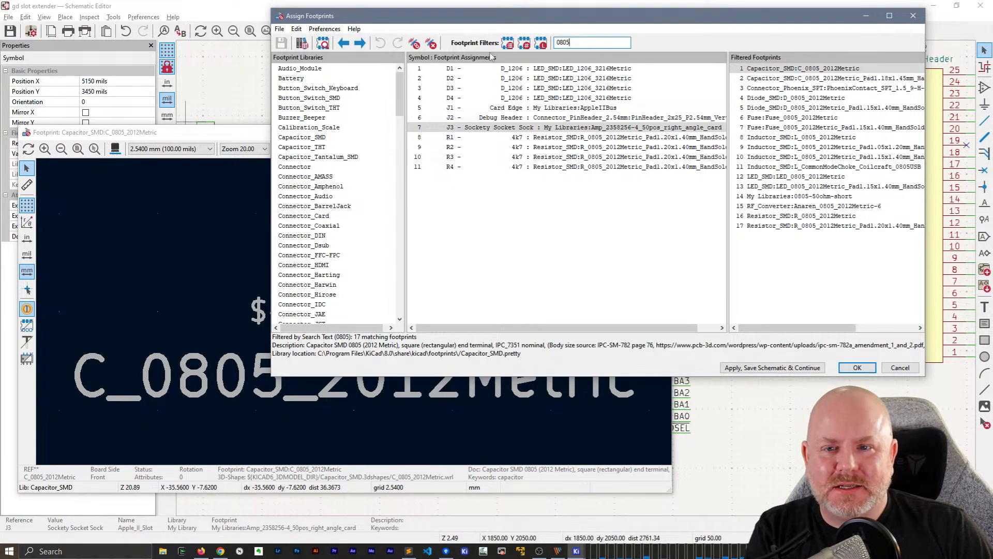
Accept the footprint assignments, deselect the J3 connector, and return to an overview of the schematic's connectors
click(857, 368)
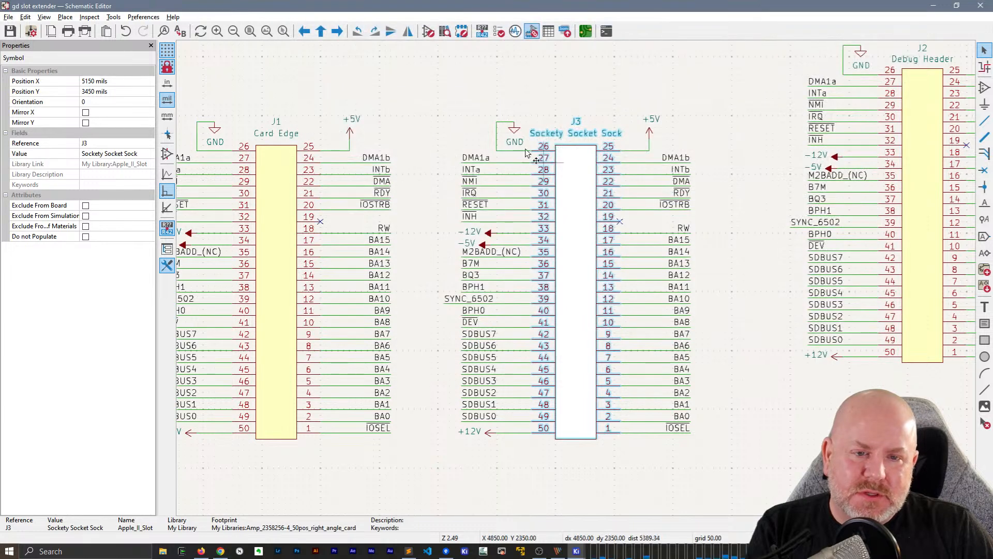
click(409, 123)
scroll(409, 123, down, 2)
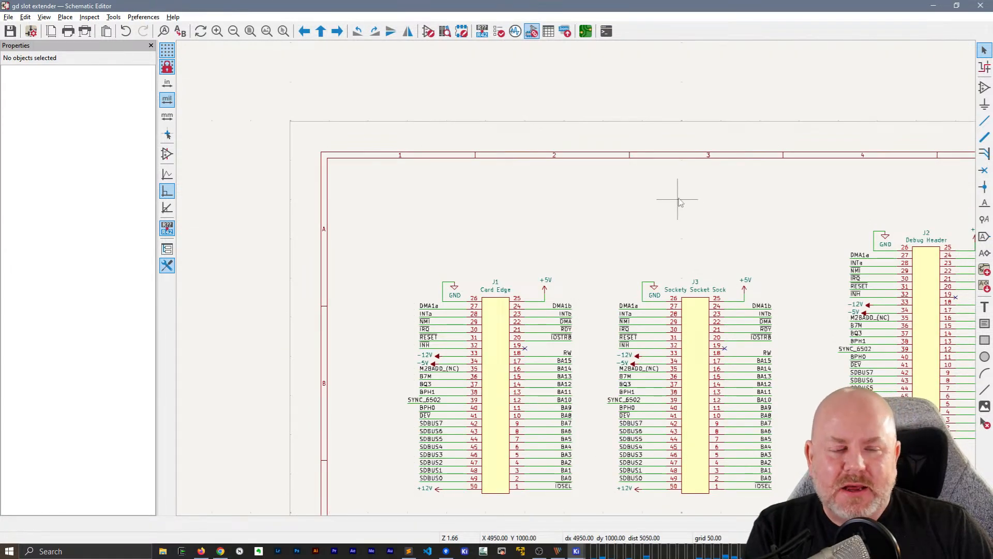
middle_drag(624, 158, 556, 106)
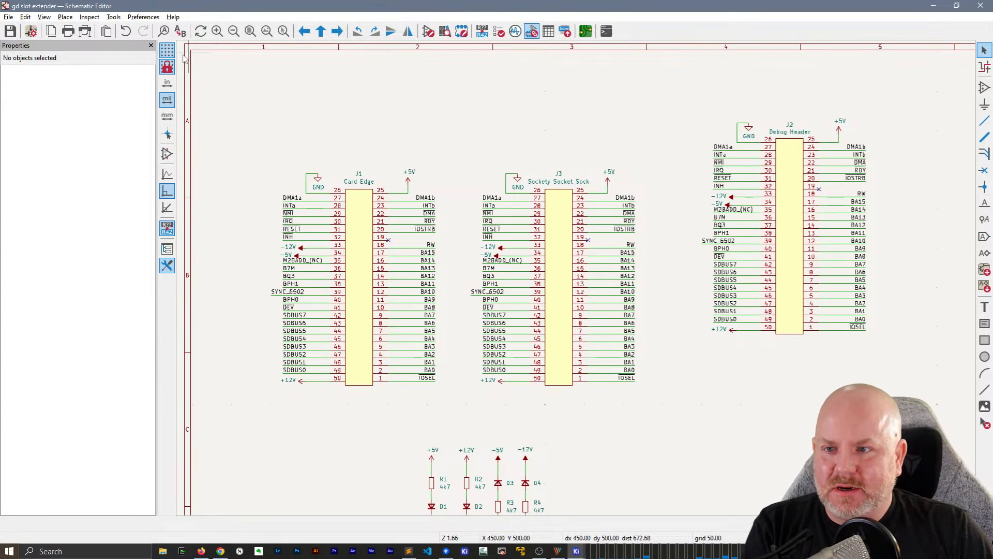
Open the bulk symbol fields table, enlarge its window, and widen the Footprint and Reference columns to show full names
click(114, 17)
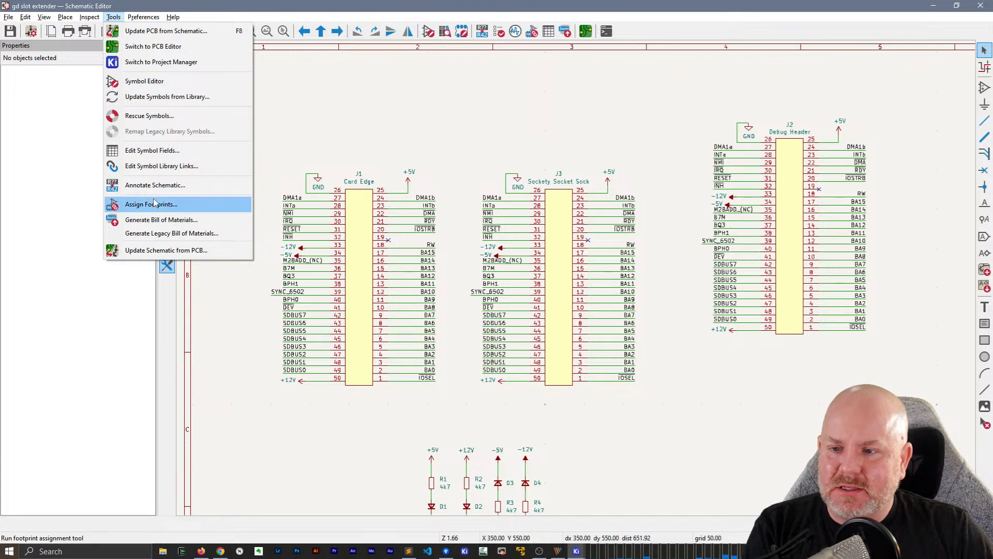
click(164, 151)
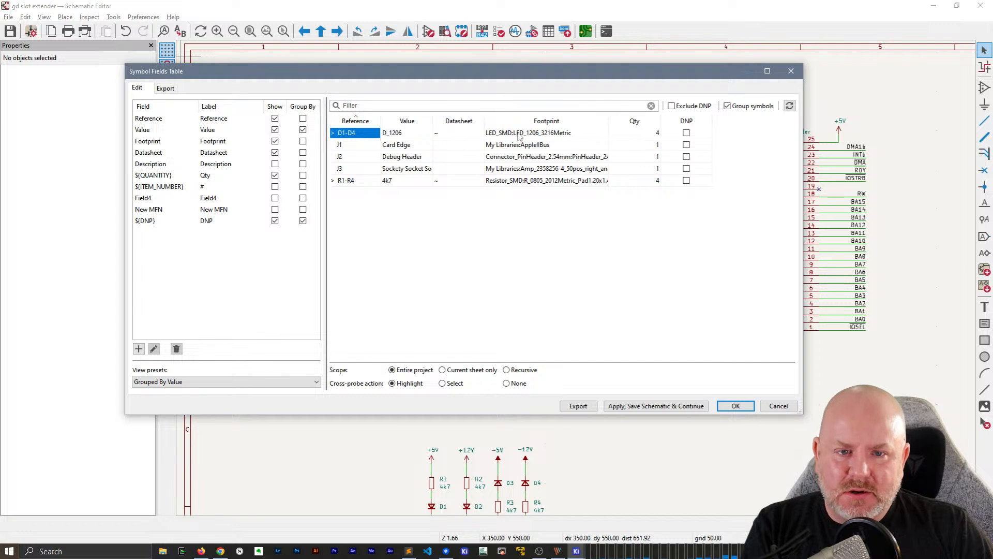
drag(802, 415, 936, 468)
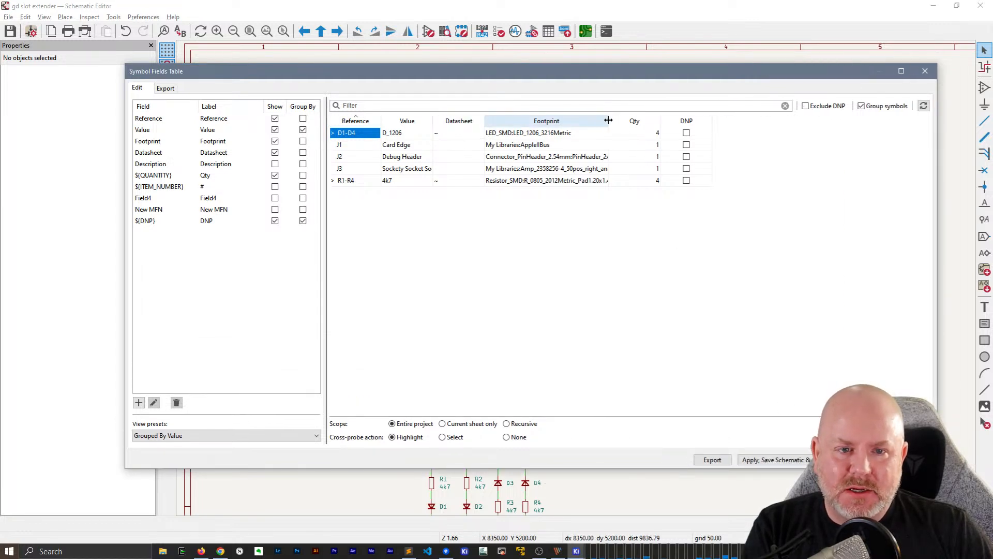
drag(608, 120, 713, 120)
drag(382, 120, 423, 120)
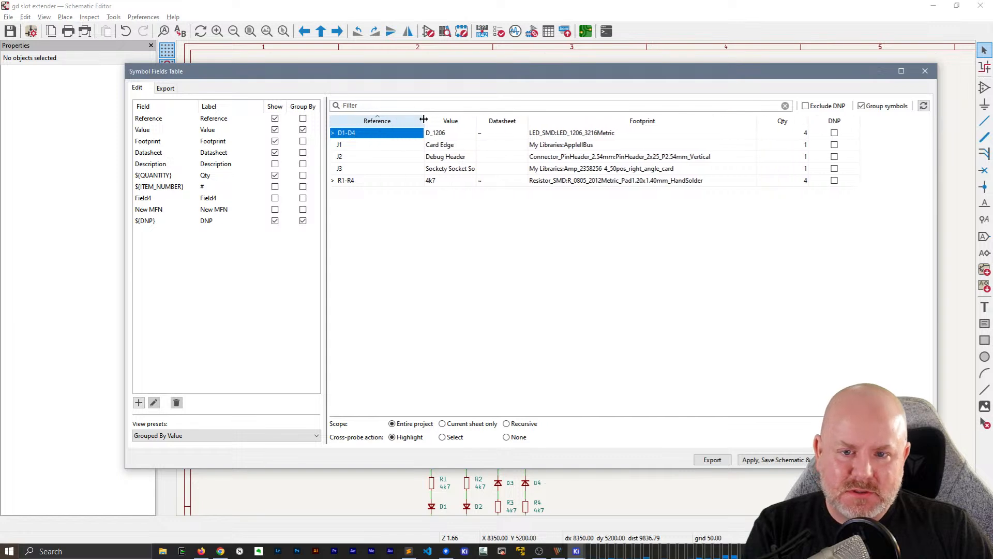
Browse footprints for J1 Card Edge, search for "Pinheader", clear the search, and leave the chooser without picking a footprint
double_click(656, 146)
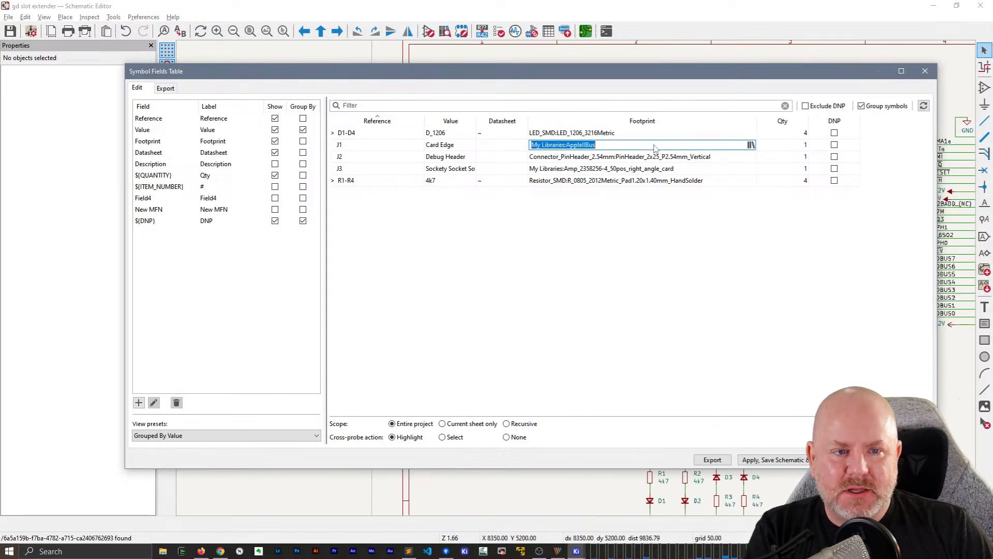
click(753, 146)
drag(531, 103, 229, 63)
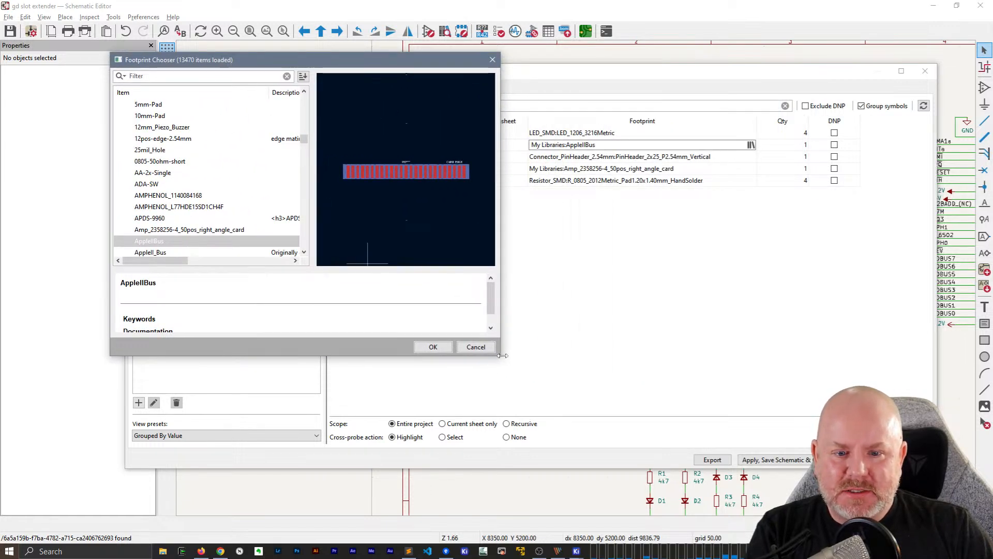
drag(504, 357, 513, 416)
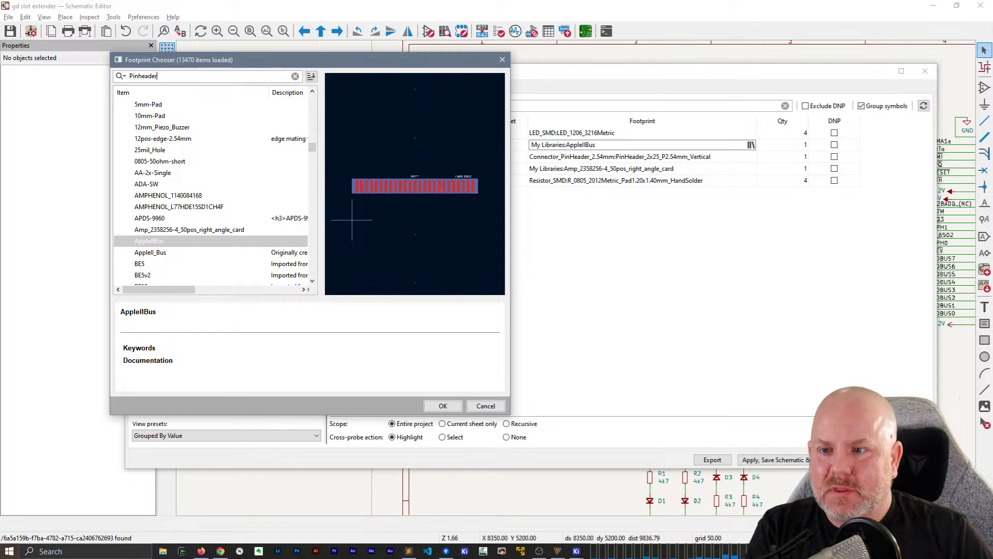
scroll(187, 199, down, 5)
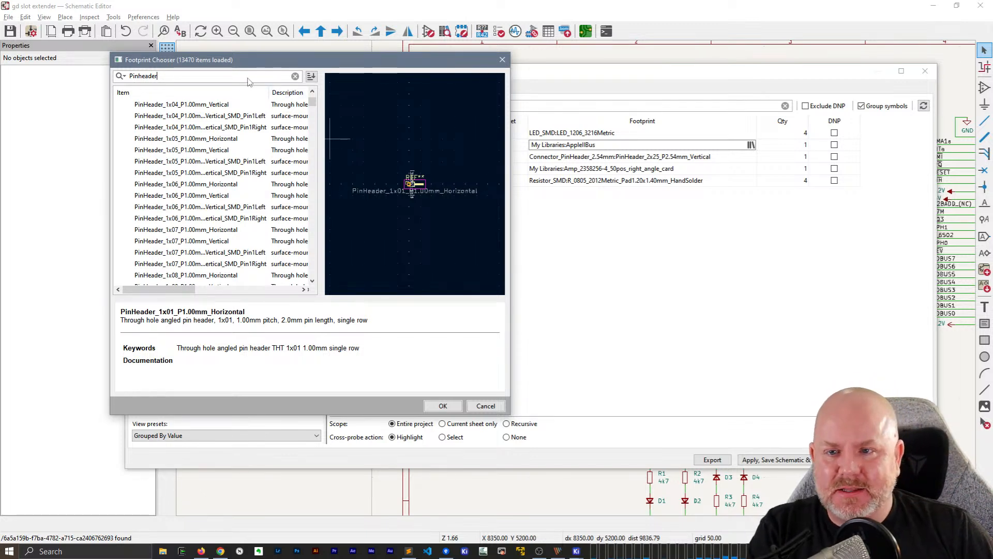
click(295, 76)
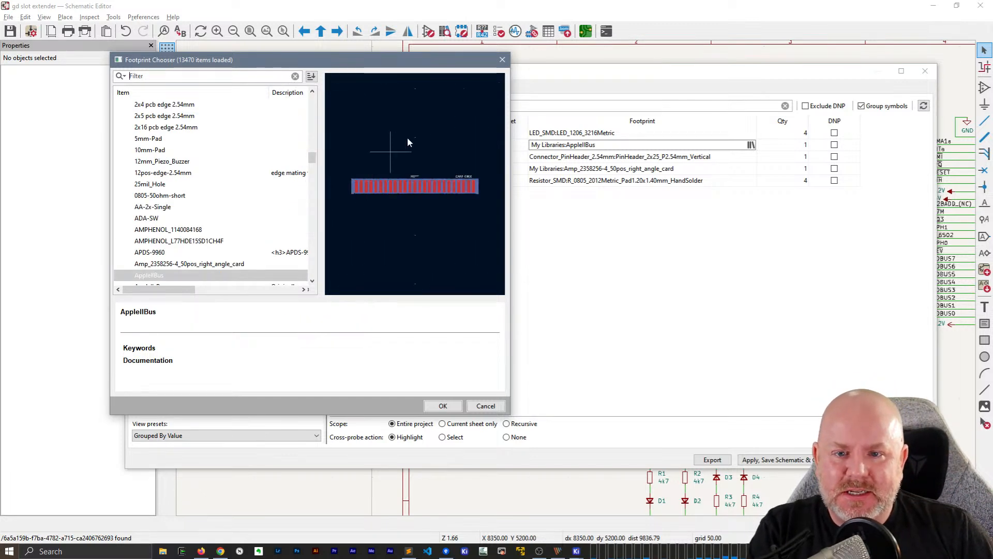
click(486, 406)
click(503, 255)
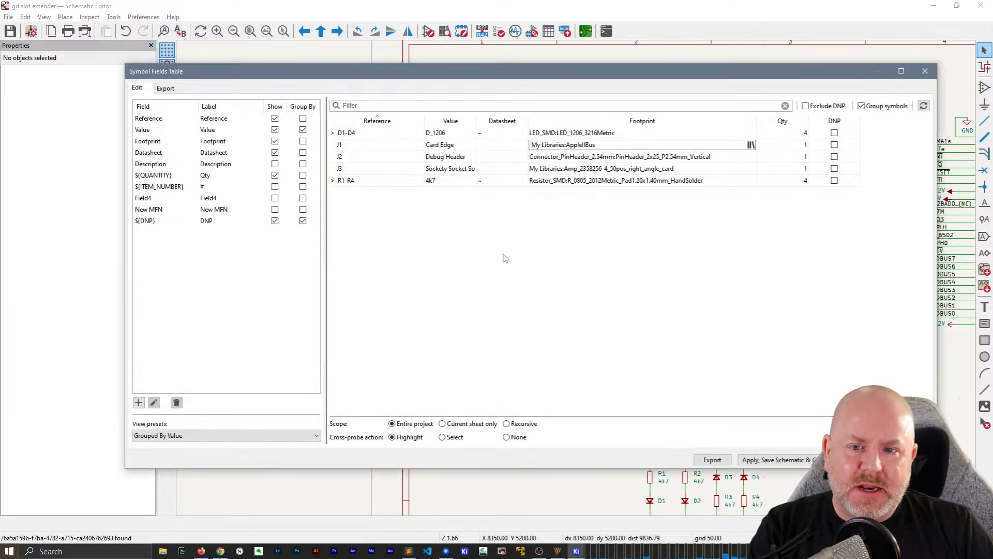
Expand the D1-D4 group in the symbol fields table and inspect the footprint entries of the group and its individual diodes
click(333, 134)
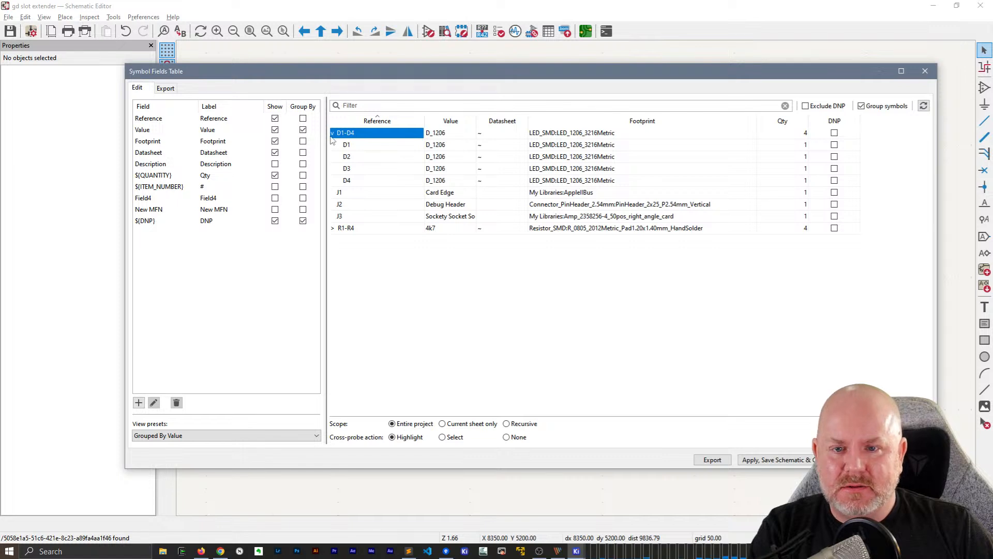
click(332, 136)
click(332, 134)
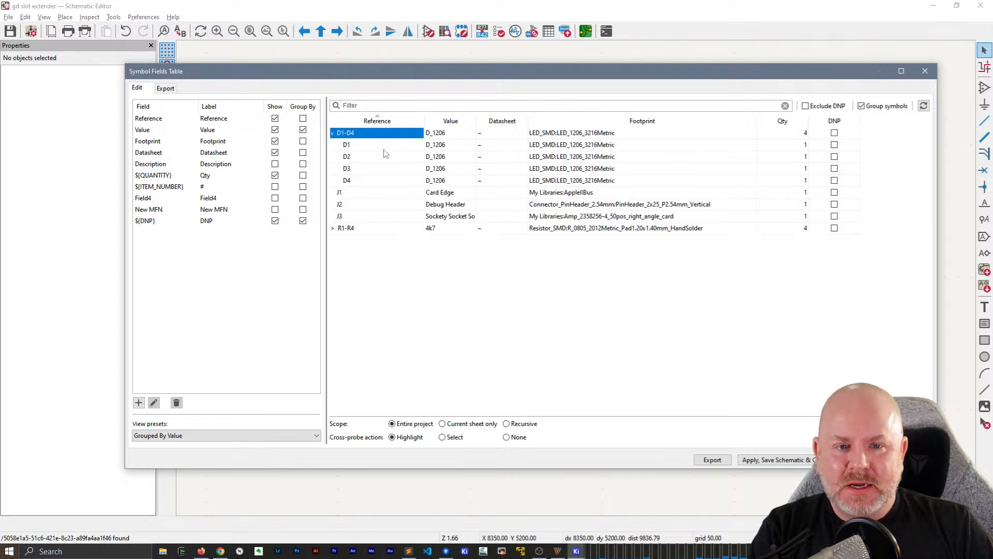
click(618, 135)
click(631, 153)
click(632, 136)
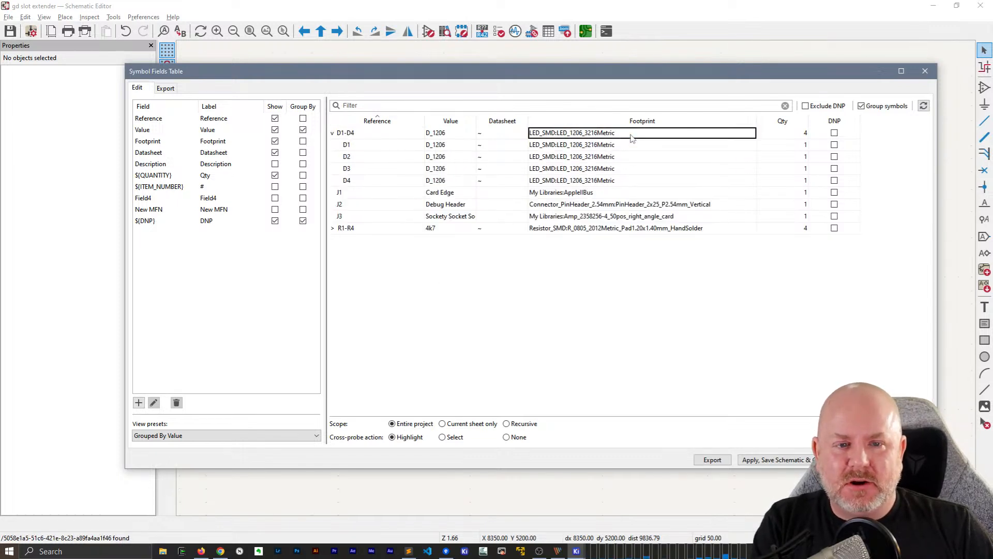
click(633, 137)
click(659, 147)
click(628, 156)
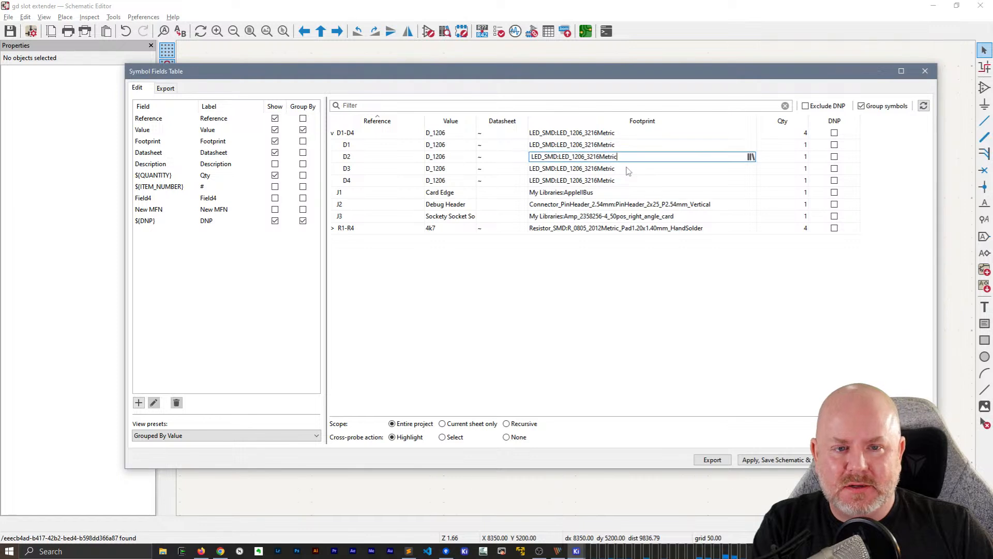
click(628, 168)
click(626, 181)
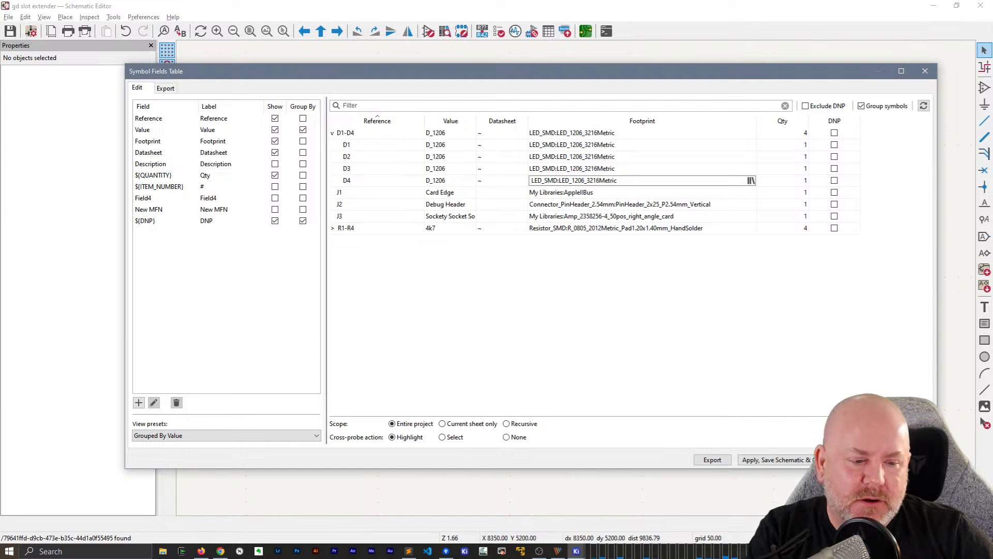
Accept the symbol fields table, check the LED circuits and connectors in the schematic, and save the schematic
click(869, 460)
scroll(606, 249, down, 4)
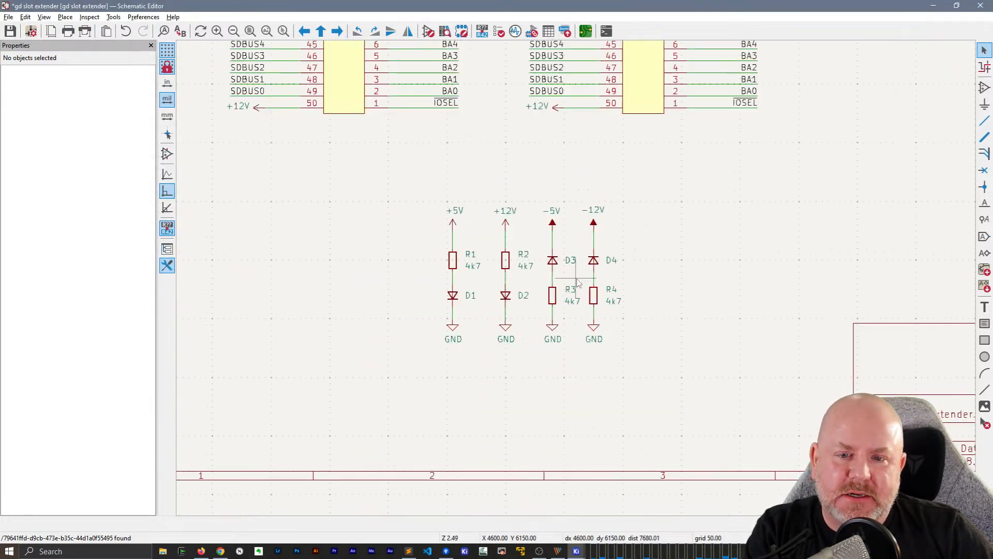
scroll(620, 259, down, 3)
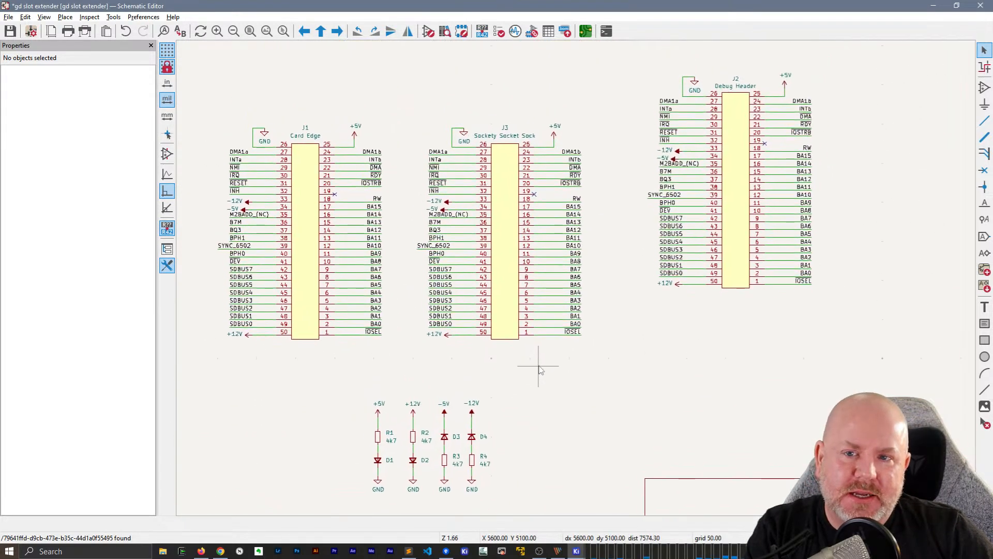
key(ctrl+s)
Switch to the Git client's GD-GitHub repository and stage all pending files except gd rev3b.kicad_pro
click(445, 551)
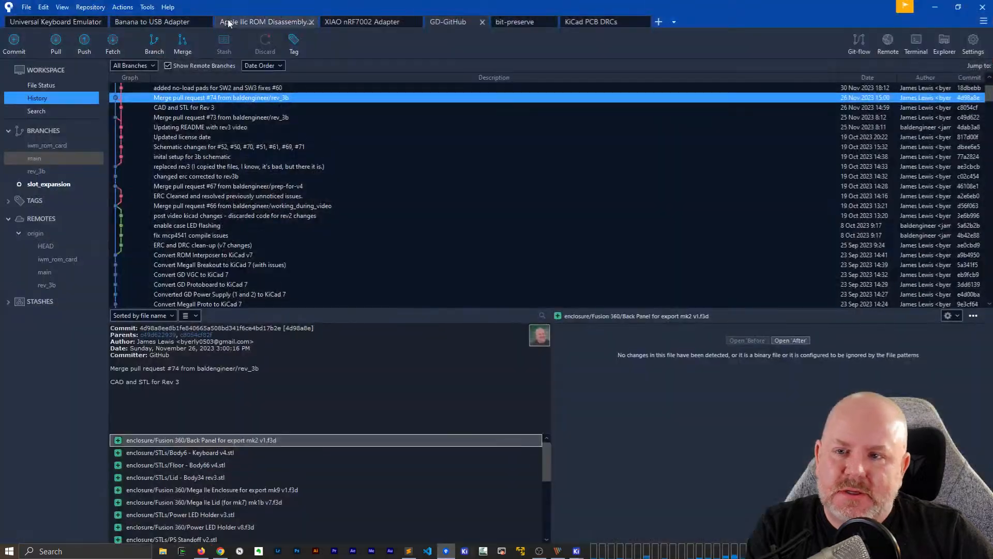
click(42, 86)
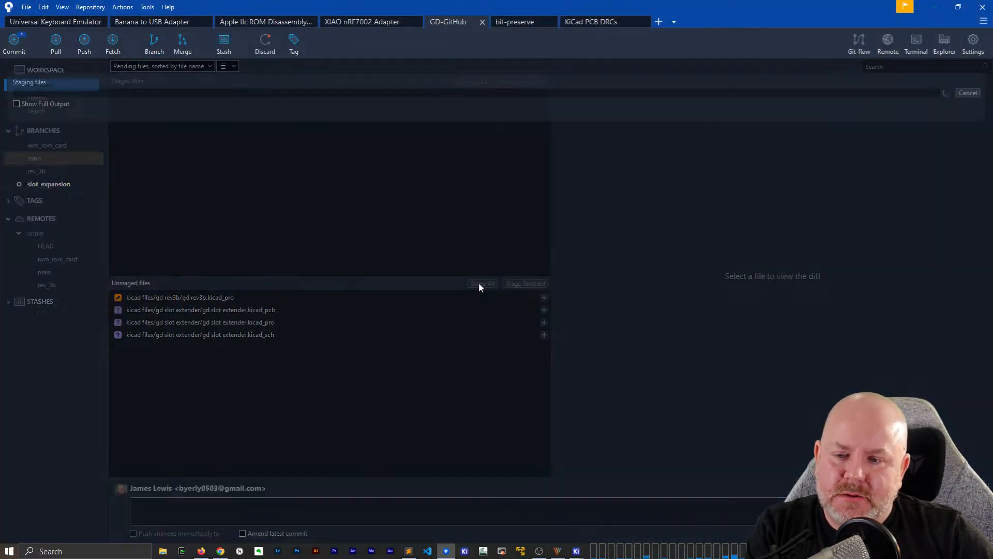
click(481, 283)
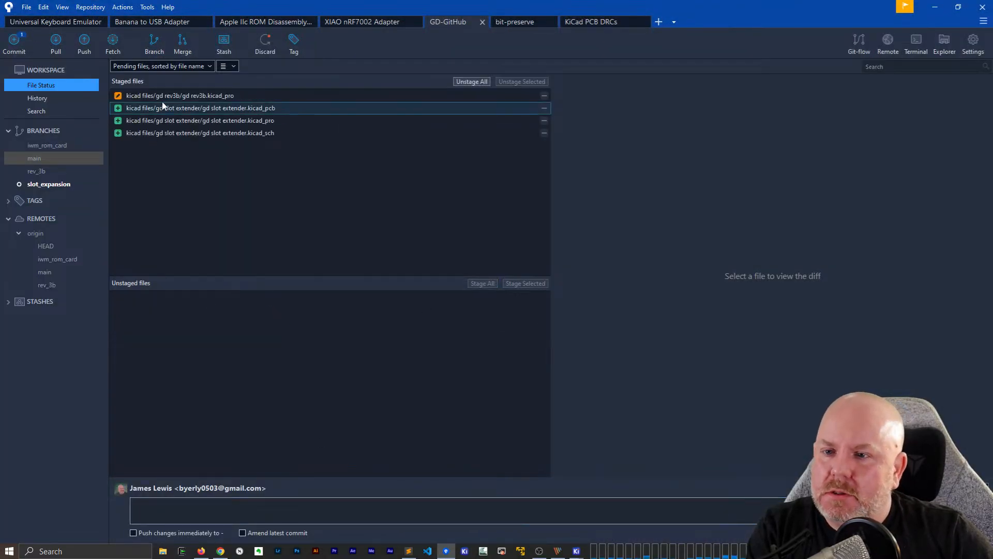
click(182, 96)
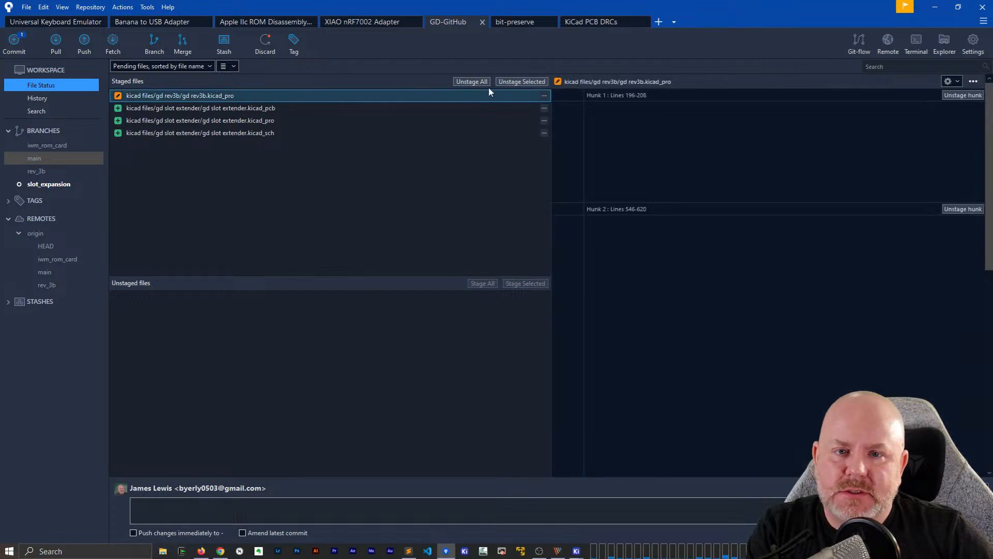
click(520, 81)
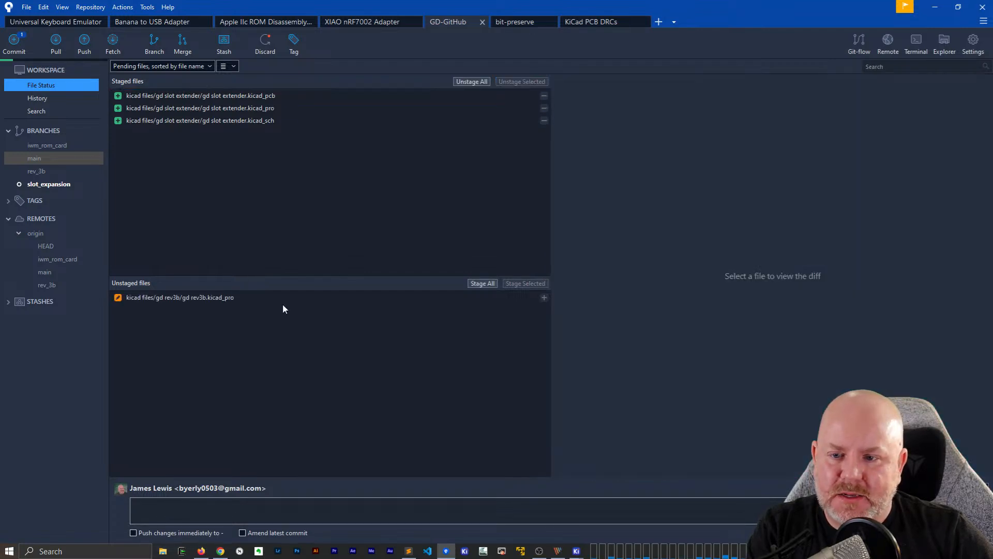
Discard the local changes to the unstaged file gd rev3b.kicad_pro
right_click(186, 302)
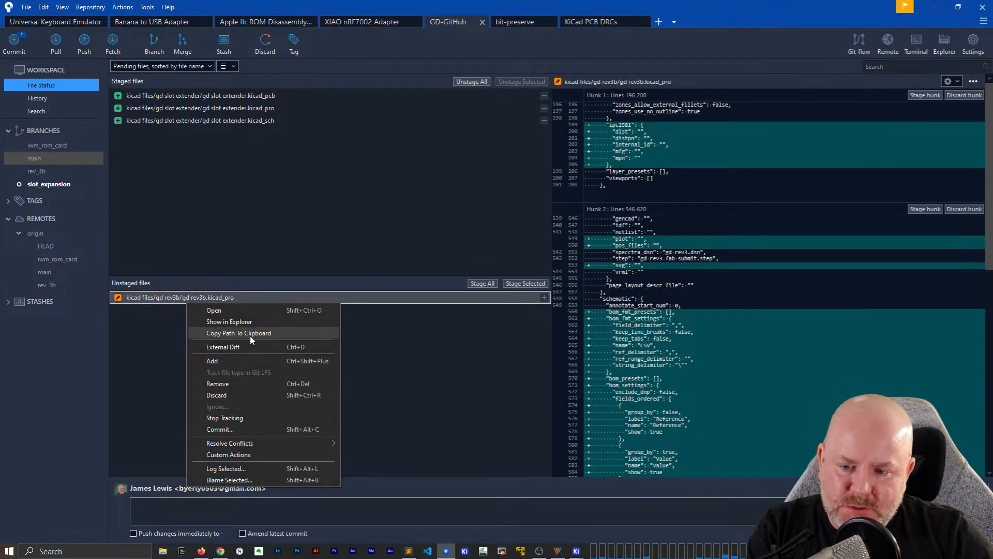
click(250, 395)
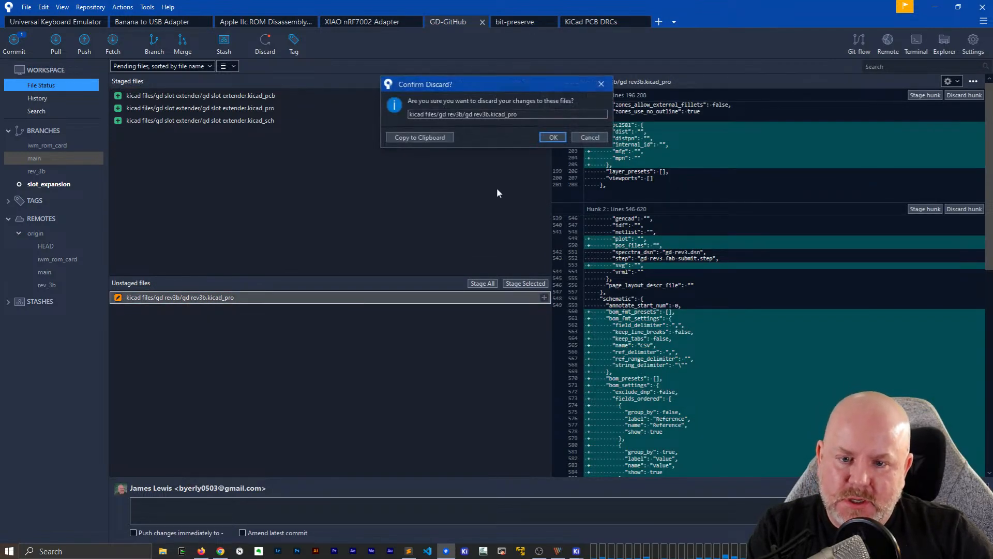
click(551, 137)
Commit the staged slot extender files with the message "ready for pcb", pushing immediately, and return to the KiCad schematic
click(194, 533)
click(215, 509)
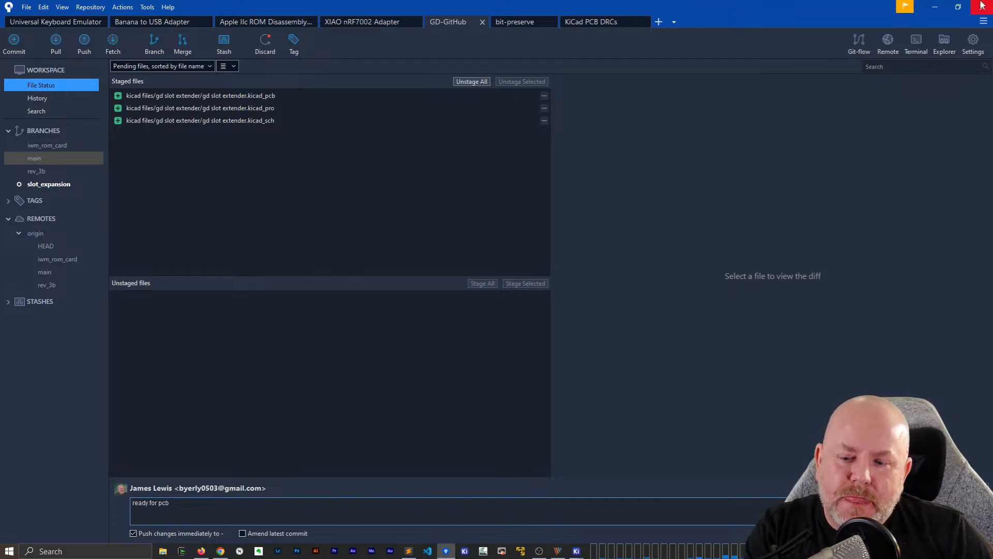
click(971, 534)
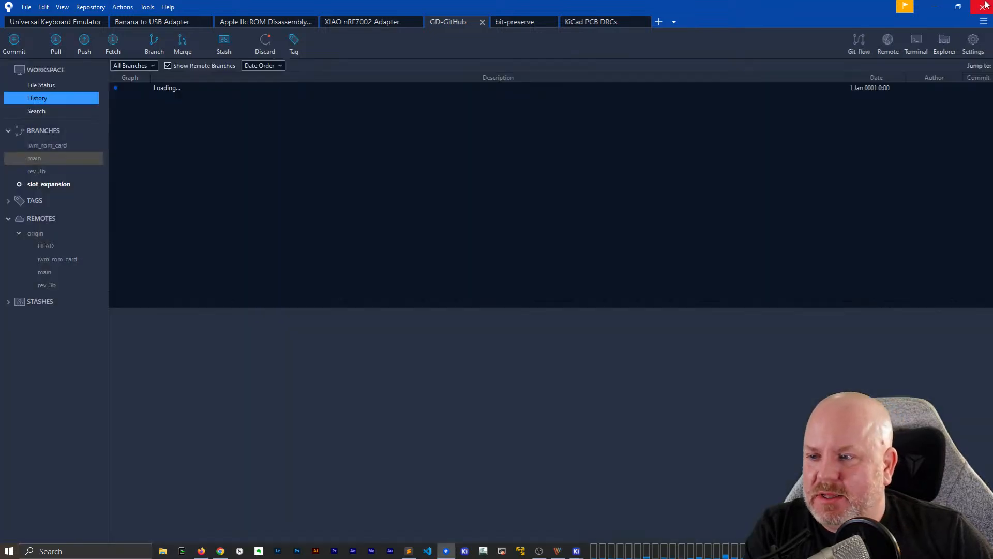
click(935, 7)
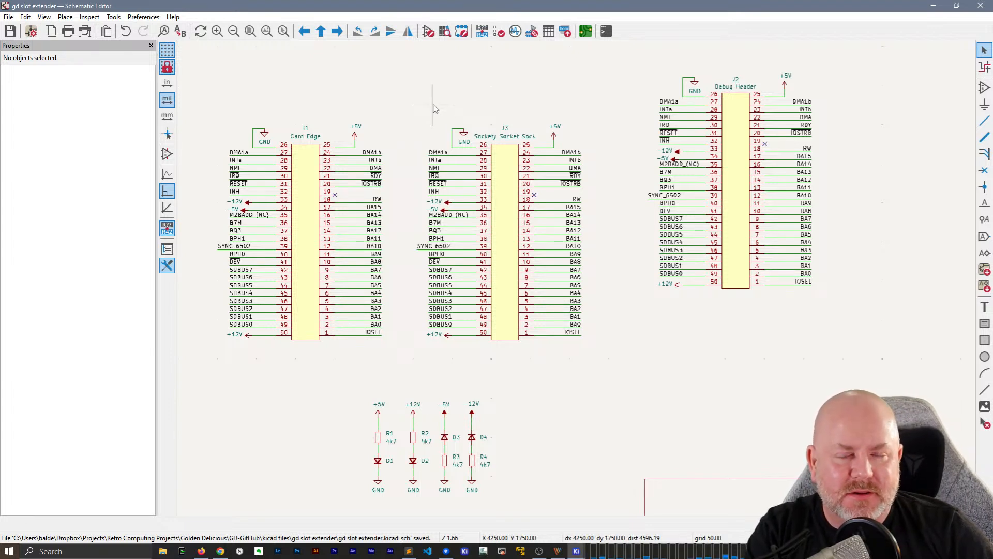
Update the PCB from the schematic with deletion of footprints without symbols enabled, keeping footprint replacement on
key(F8)
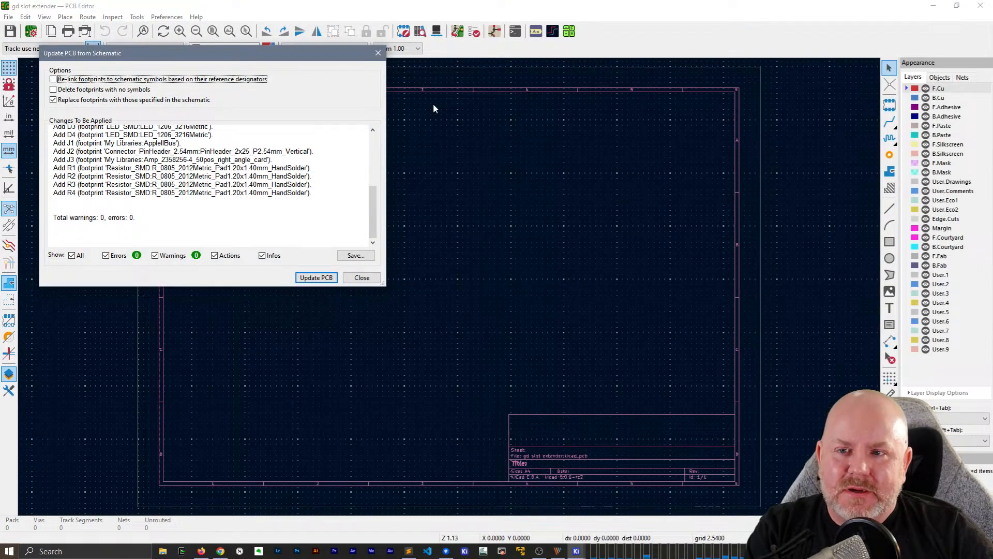
drag(100, 57, 226, 101)
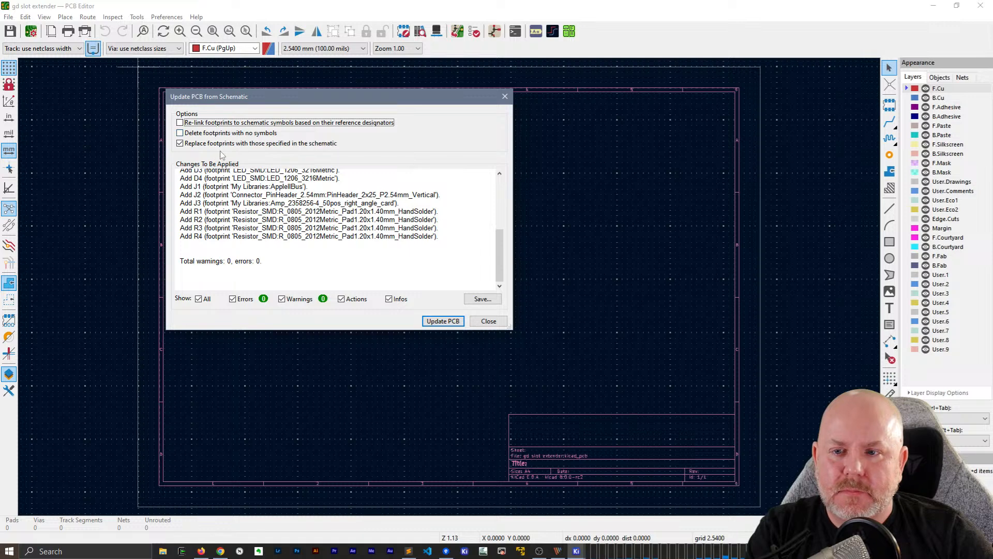
click(223, 133)
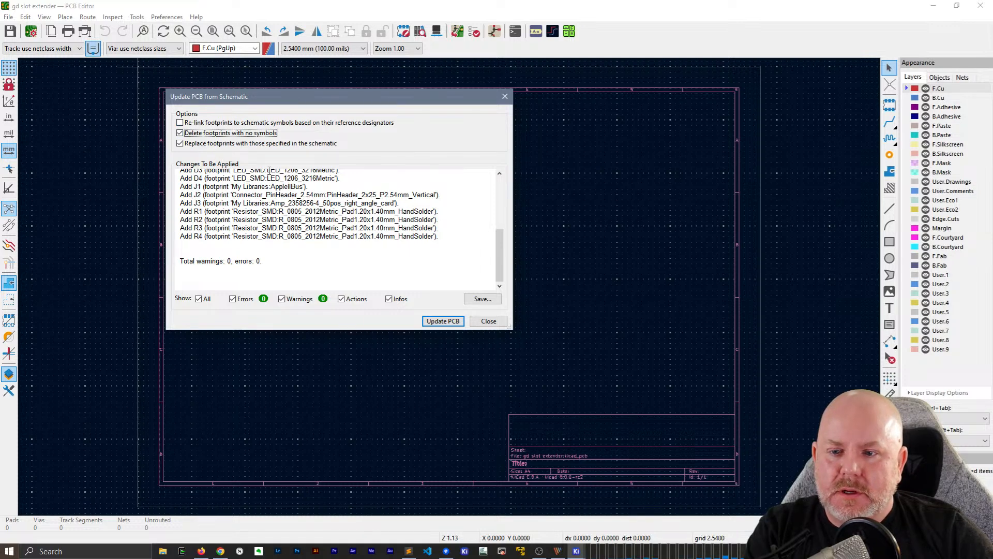
click(180, 132)
click(181, 132)
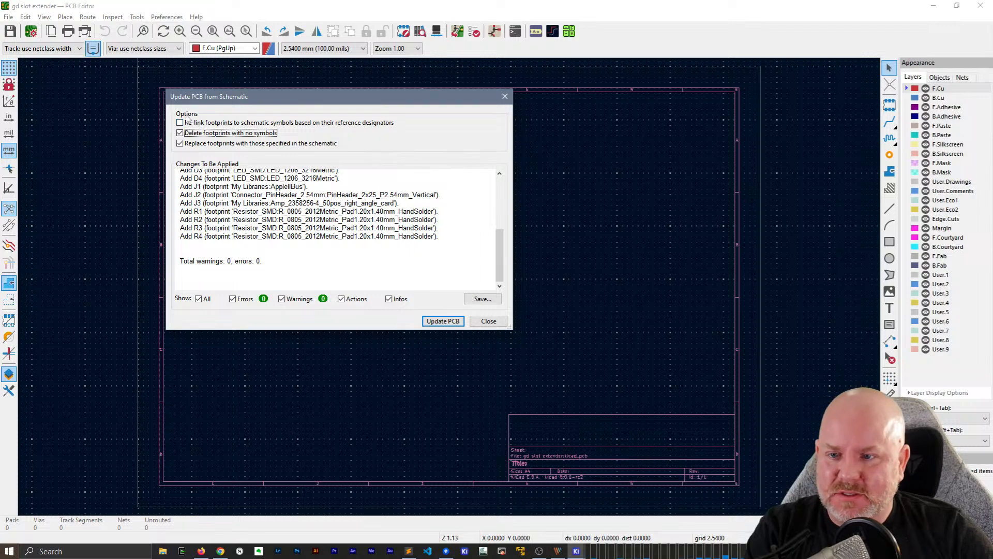
click(443, 321)
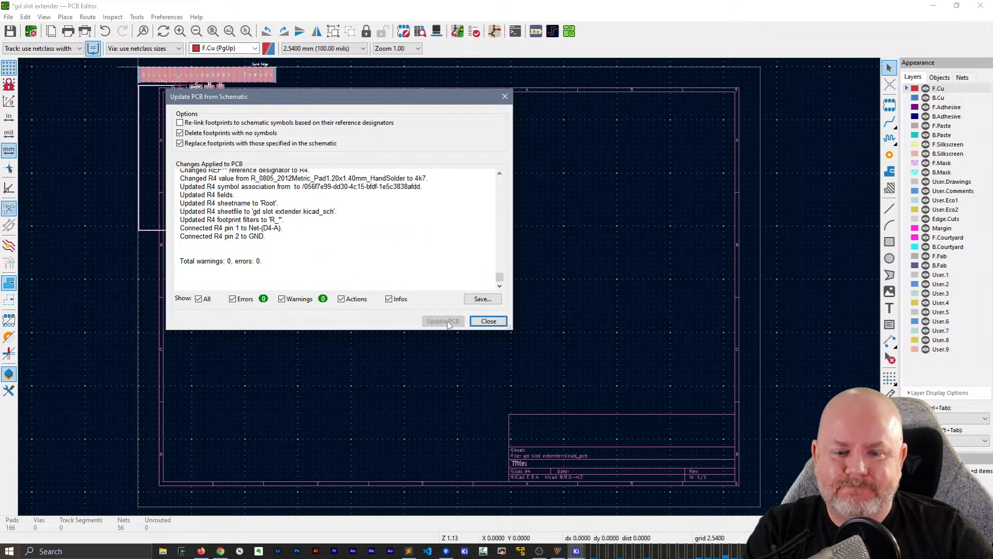
Close the update report and place the imported footprints in the upper middle of the drawing sheet
click(487, 321)
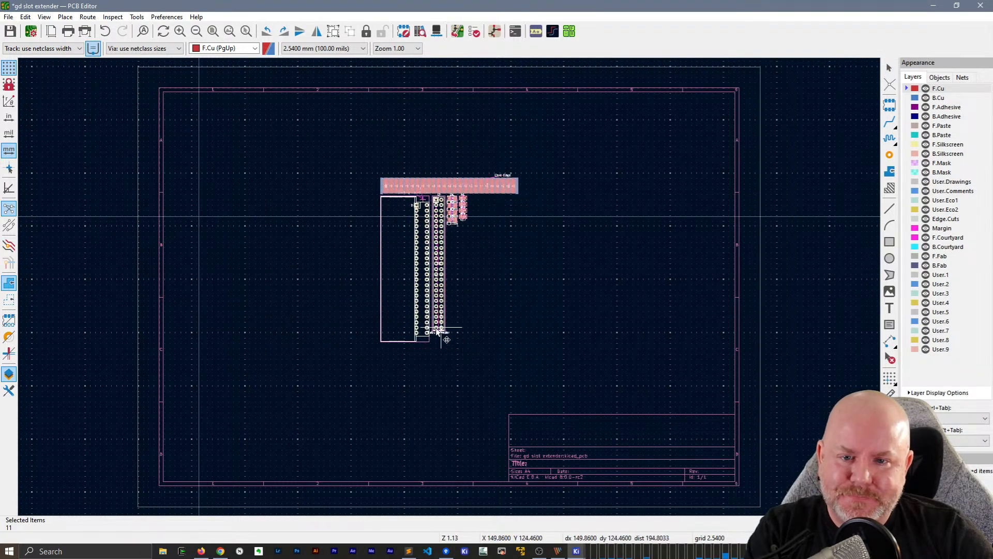
scroll(461, 320, up, 3)
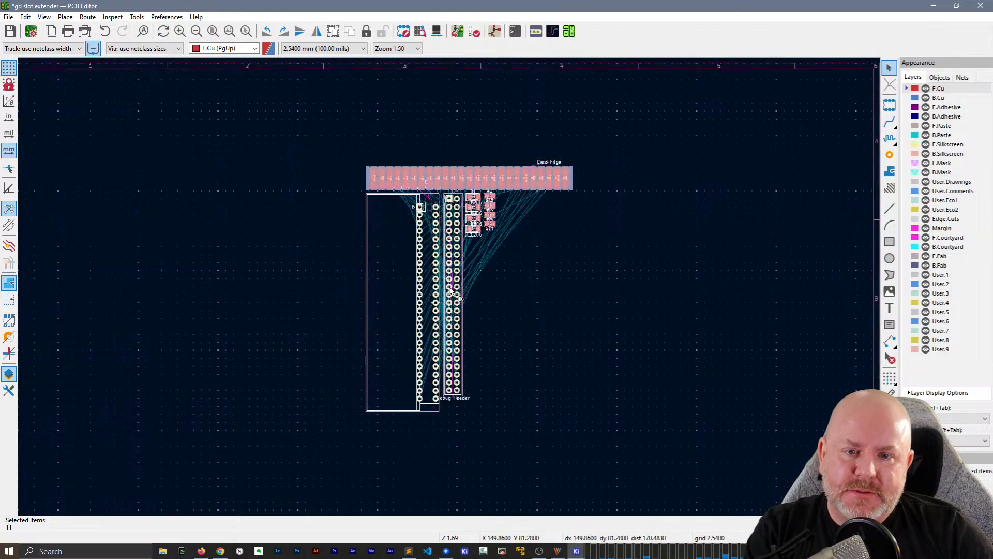
scroll(449, 285, down, 2)
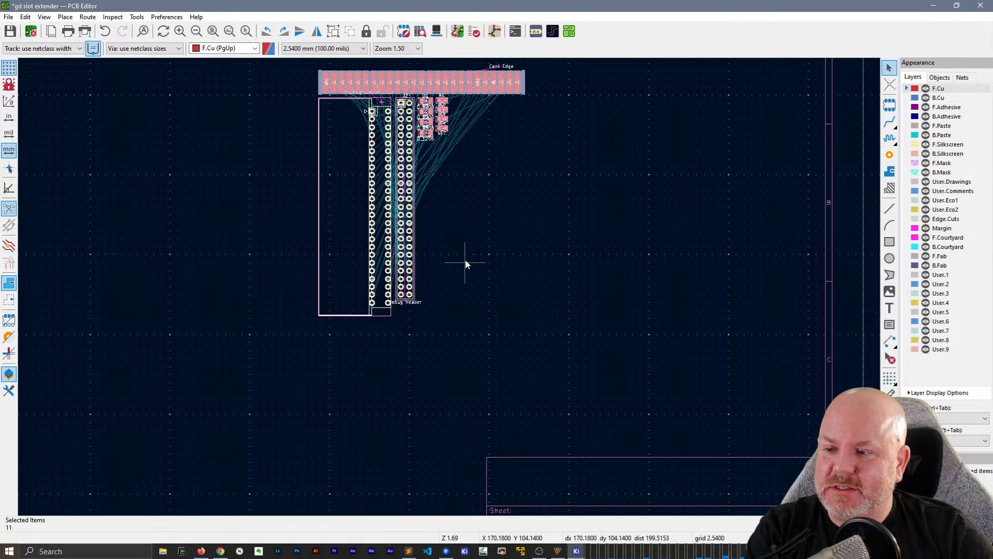
click(465, 263)
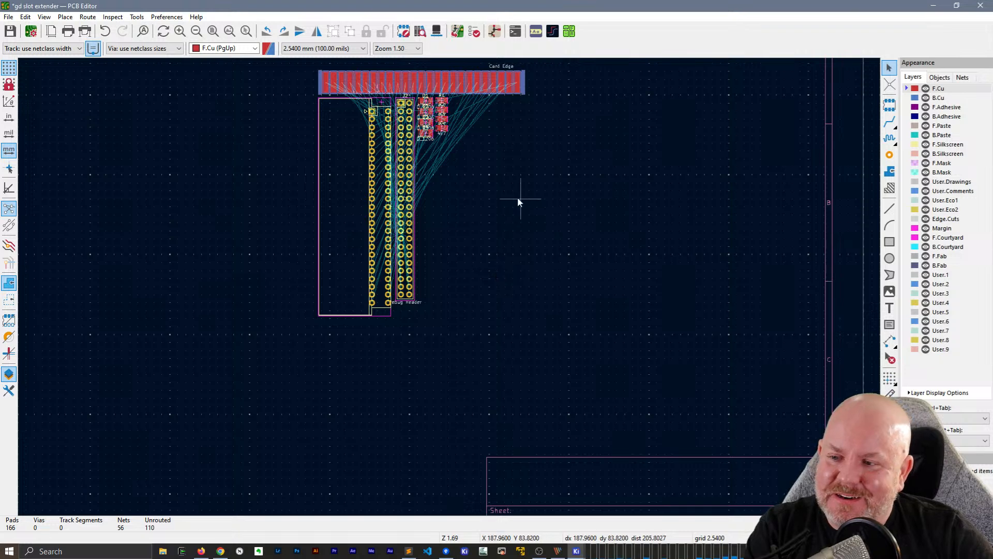
click(509, 81)
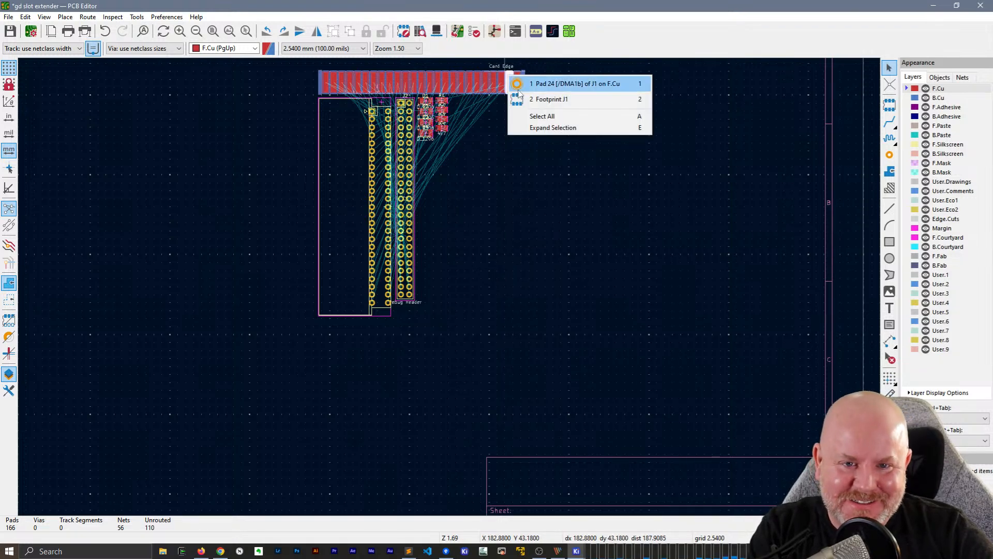
click(552, 99)
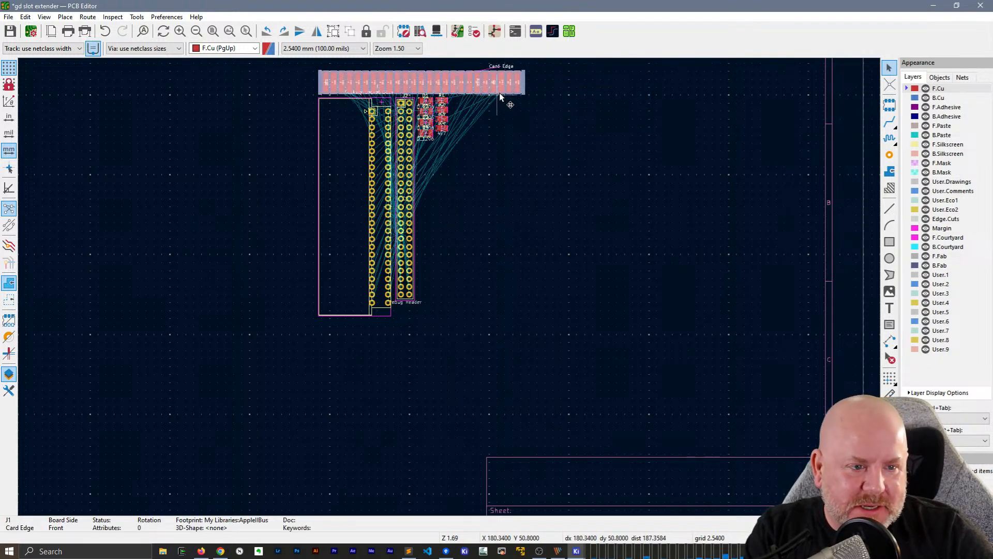
click(553, 184)
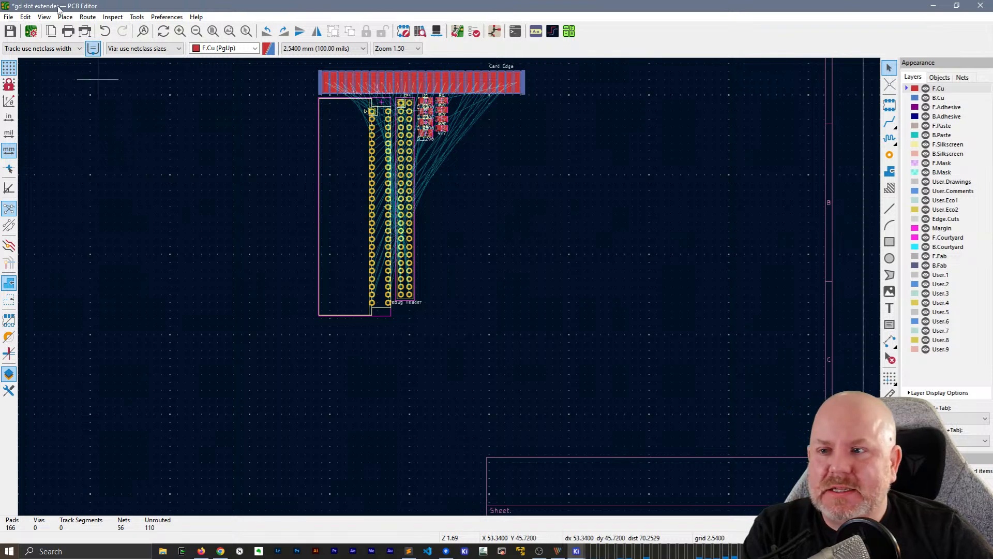
Open the board setup, review the editor layers and physical stackup, and set the copper finish to ENIG
click(31, 32)
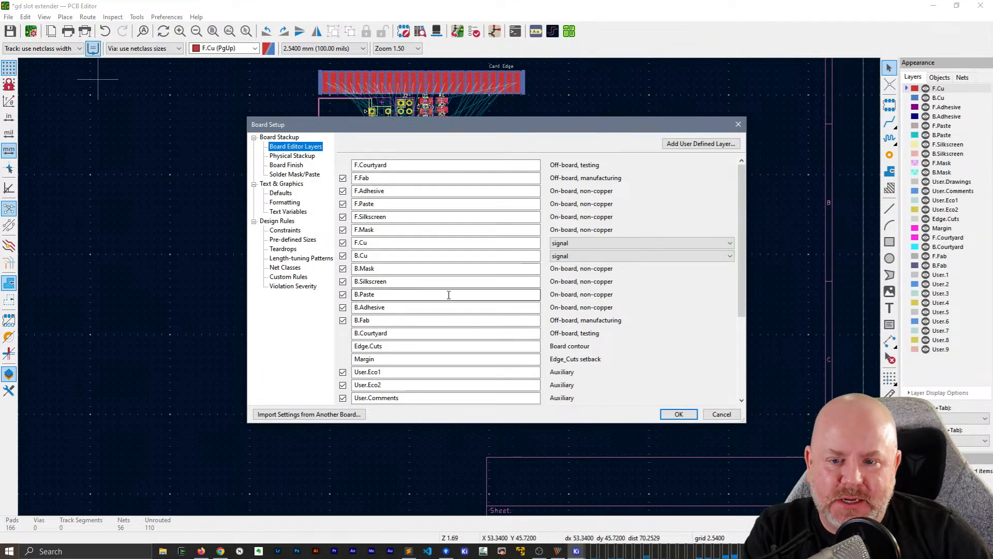
scroll(453, 294, down, 2)
scroll(456, 294, down, 3)
scroll(455, 289, up, 5)
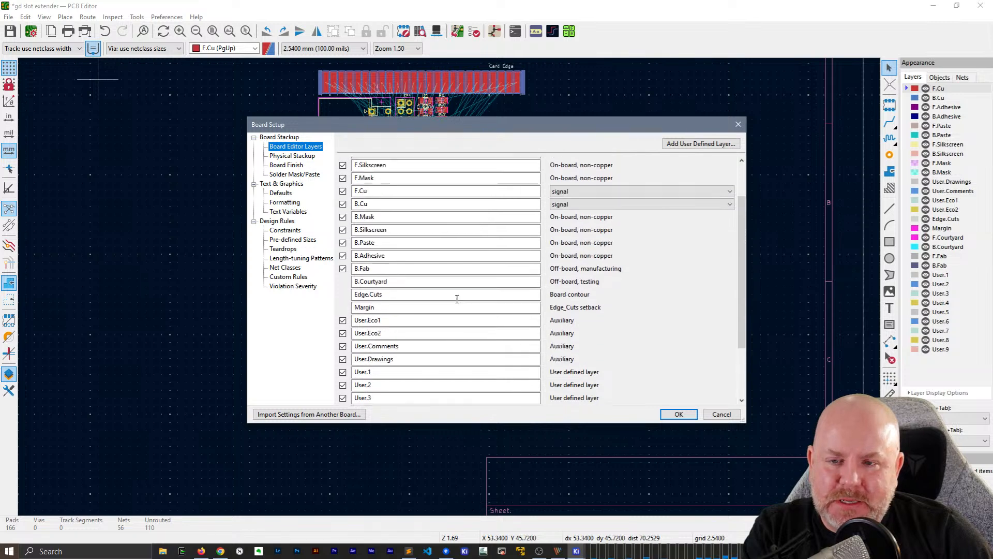
click(272, 155)
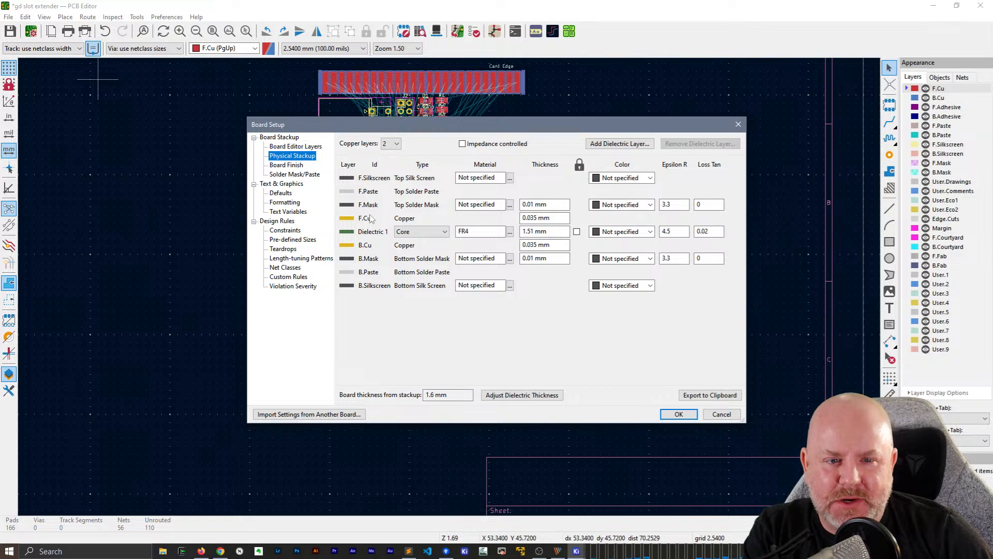
click(302, 166)
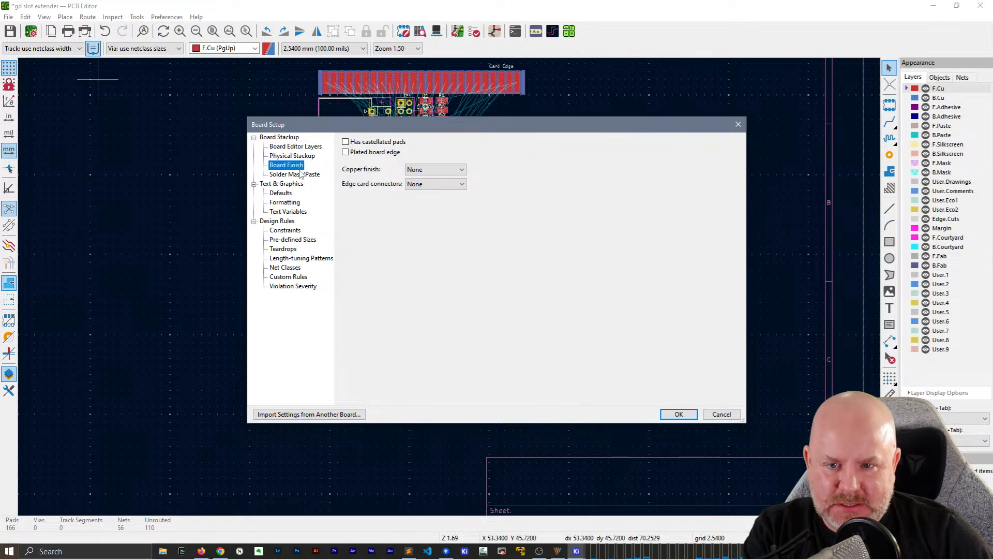
click(434, 169)
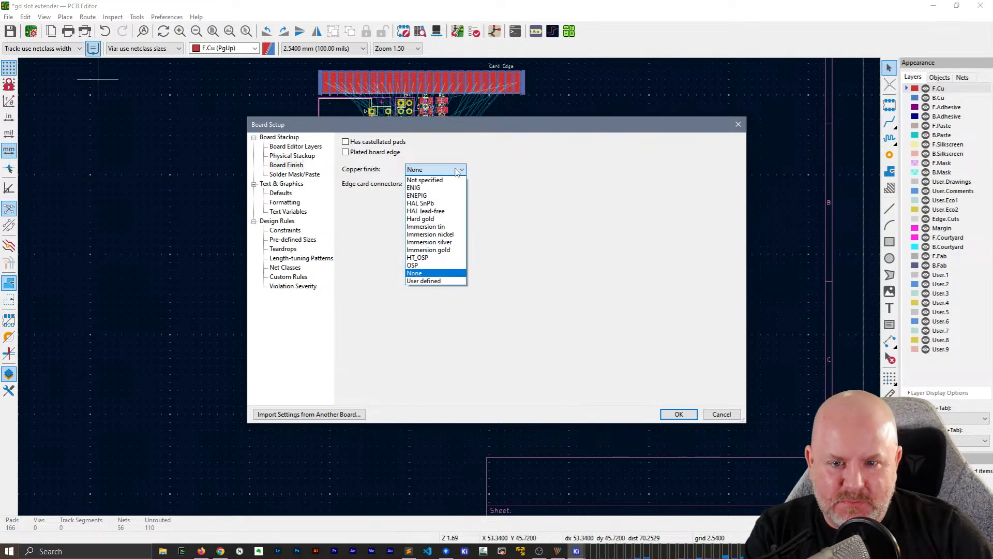
click(427, 189)
Set the colour of both the top and bottom solder mask to Purple in the physical stackup
click(292, 155)
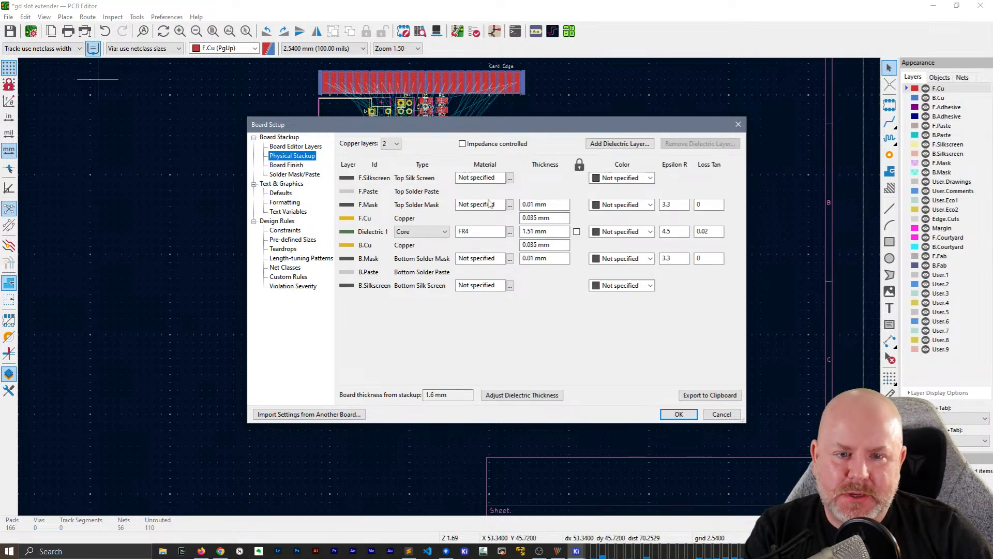
click(640, 206)
click(610, 248)
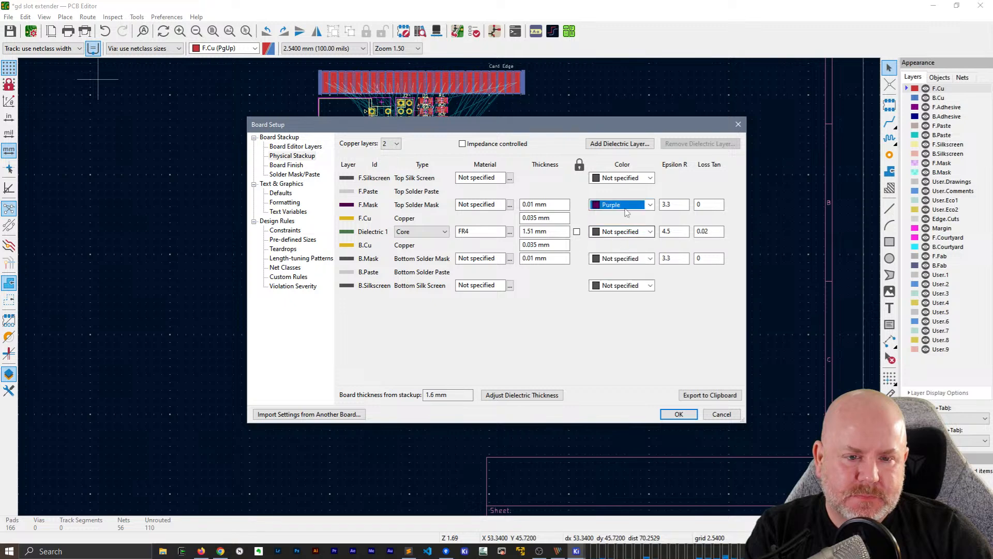
click(624, 205)
click(625, 204)
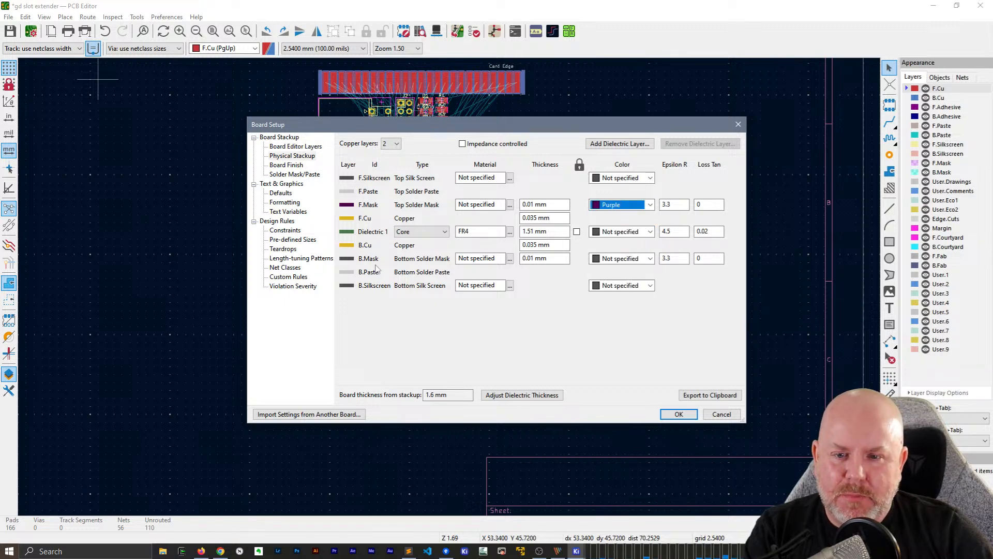
click(600, 259)
click(616, 307)
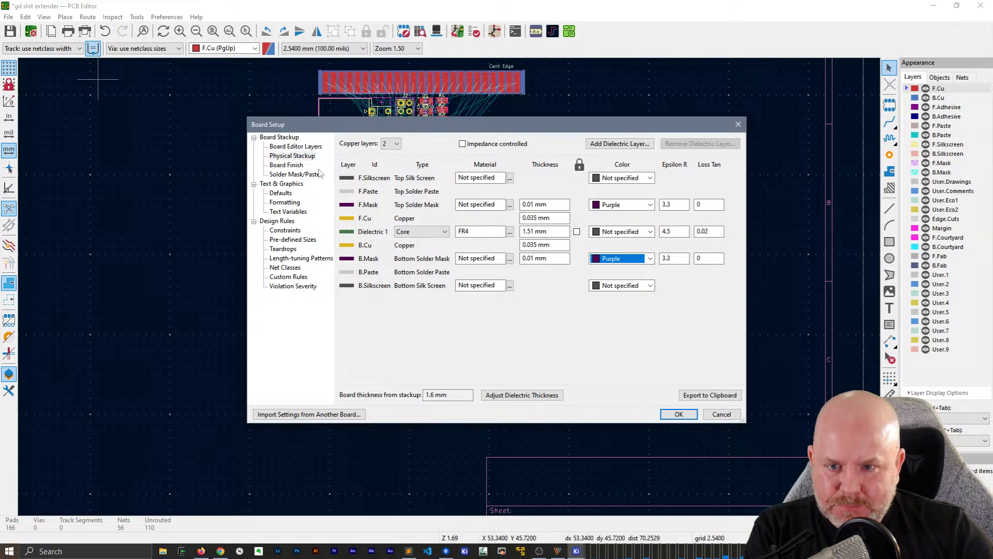
Set the edge card connectors option of the board finish to Yes
click(291, 168)
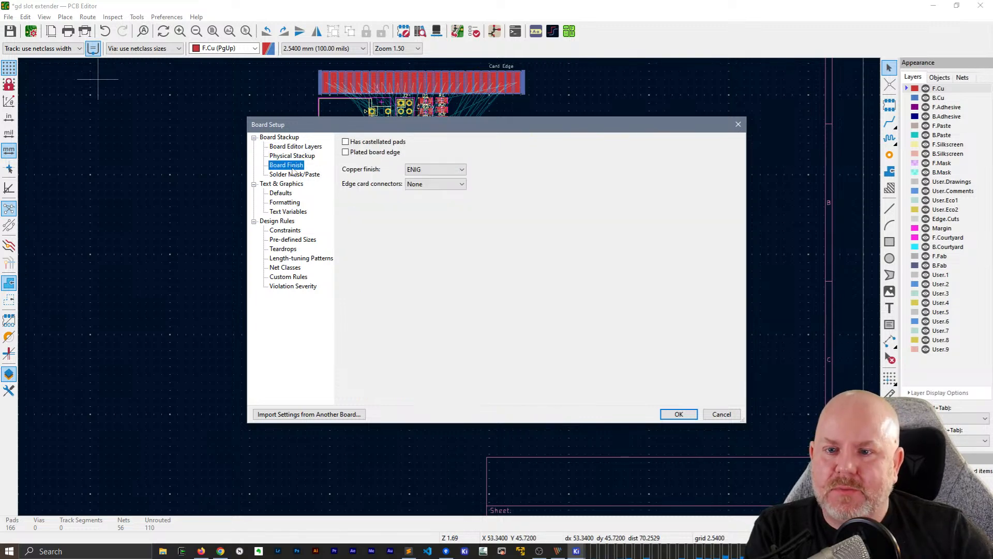
click(295, 175)
click(286, 165)
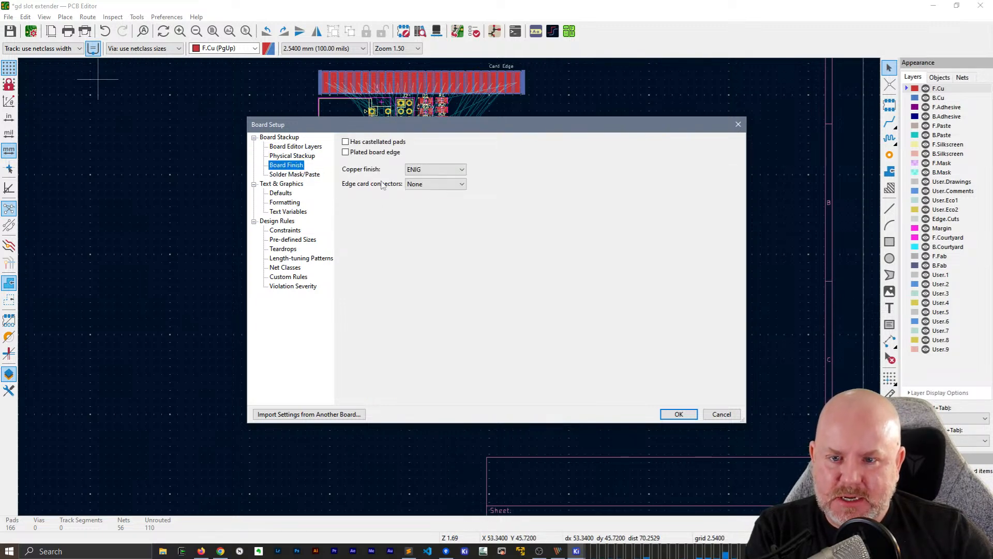
click(435, 184)
click(428, 202)
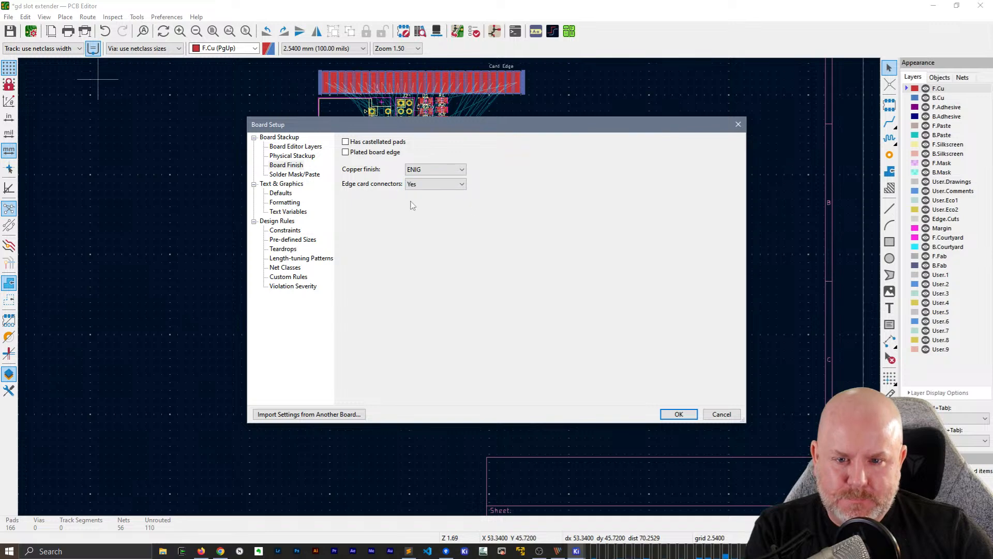
Review the solder mask/paste values, the options for importing another board's settings, and the text and graphics defaults, formatting and text variables
click(286, 174)
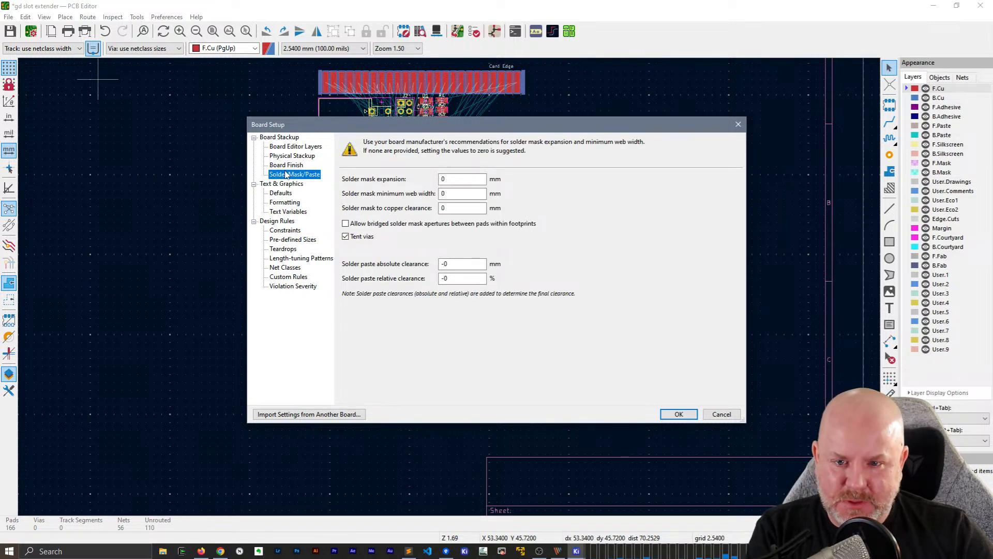
click(316, 418)
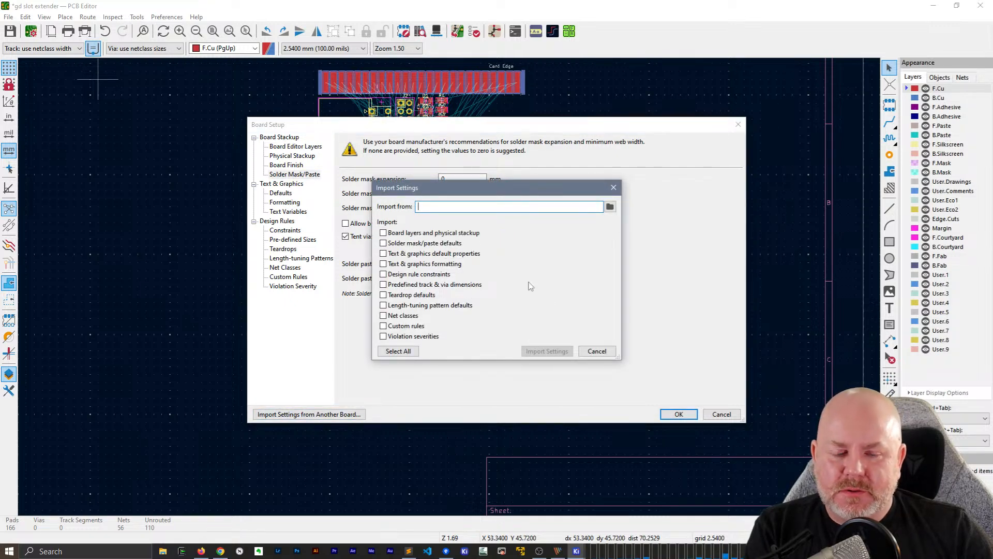
click(602, 351)
click(289, 193)
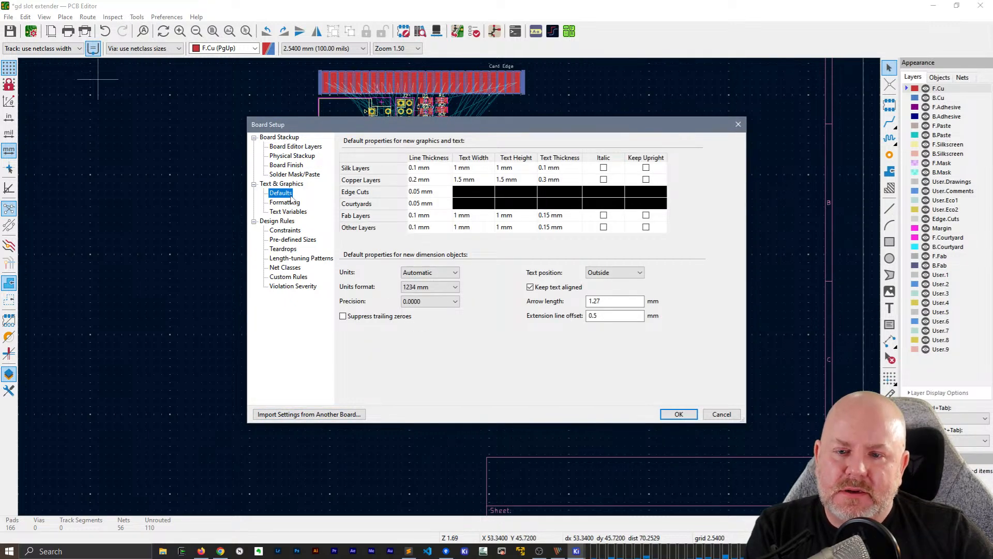
click(290, 204)
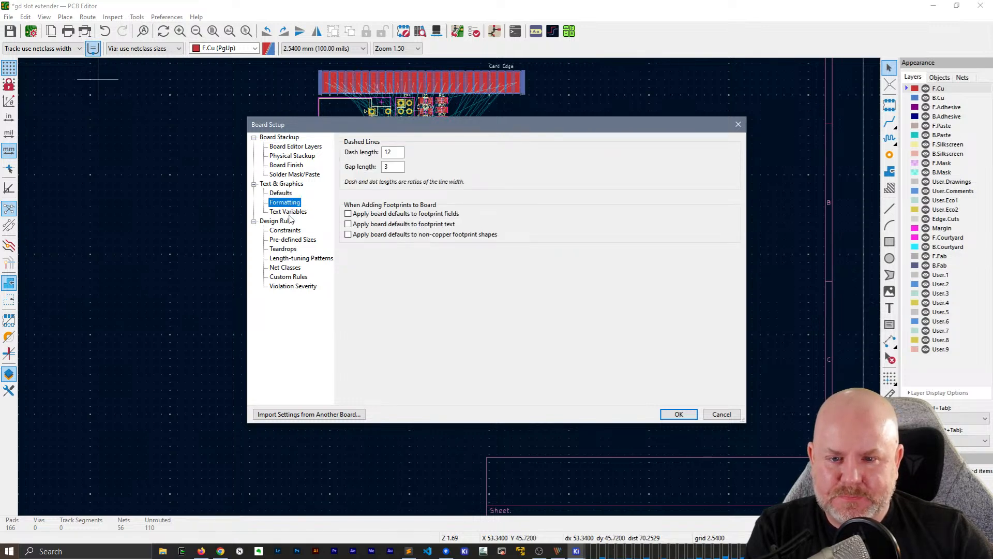
click(289, 214)
click(286, 230)
click(291, 214)
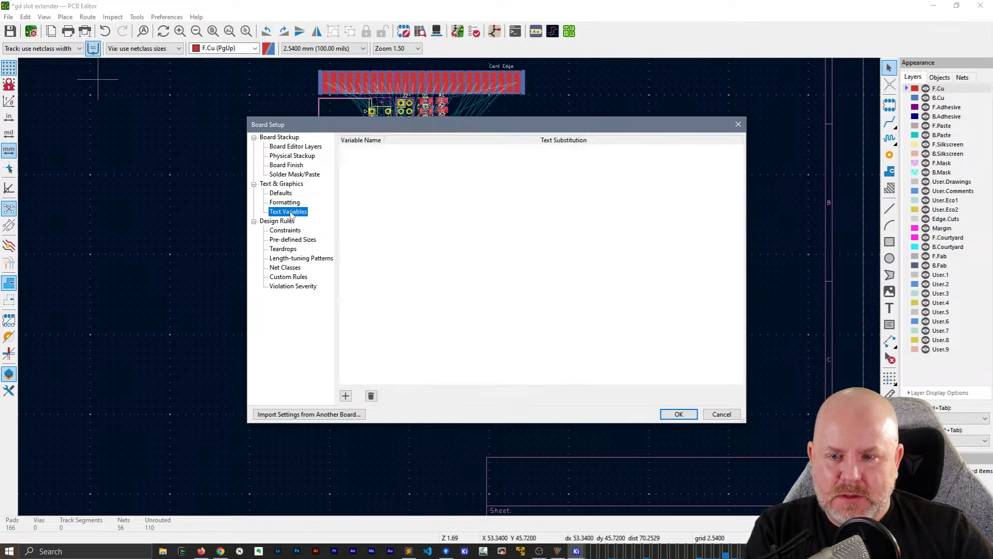
Review the design rule constraints, pre-defined sizes and teardrop settings of the board
click(293, 231)
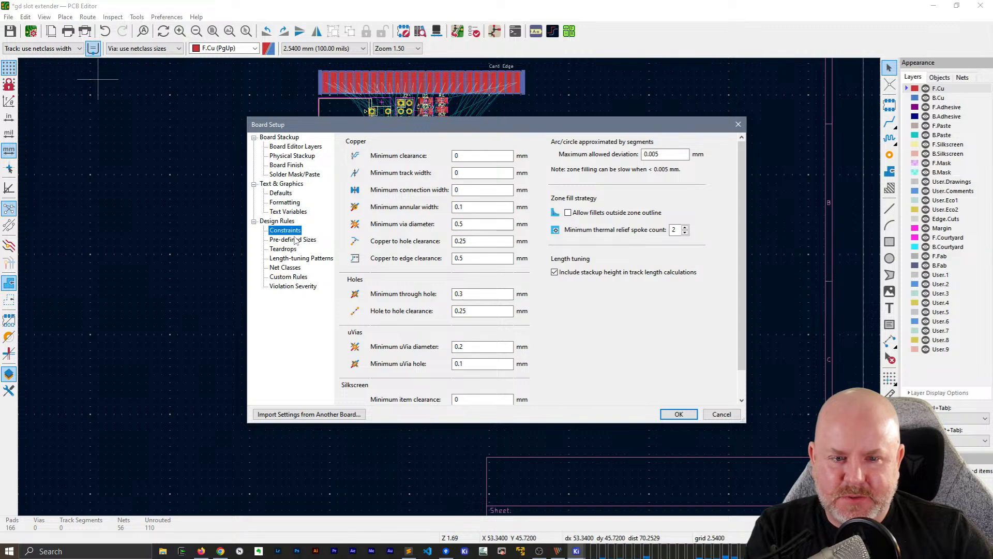
scroll(615, 343, down, 1)
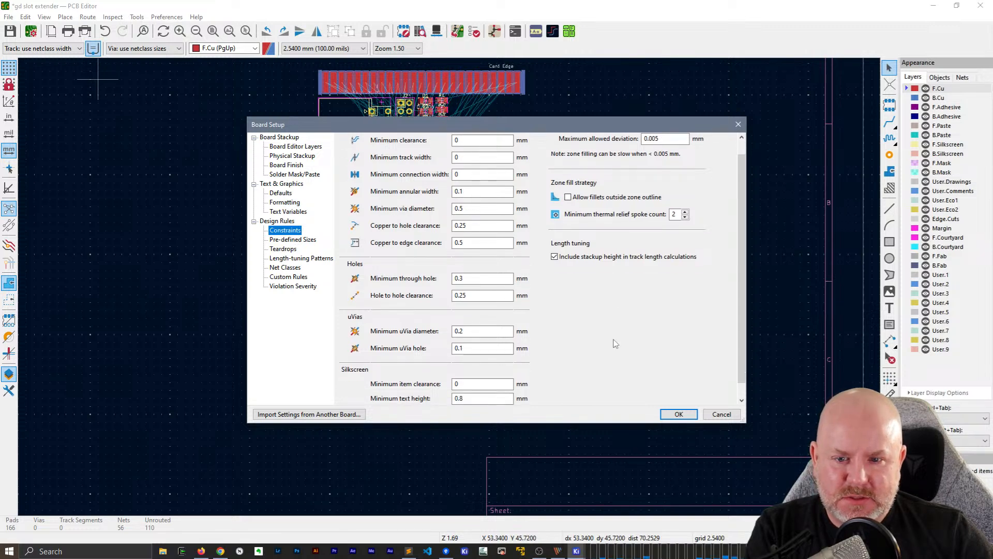
scroll(614, 341, up, 1)
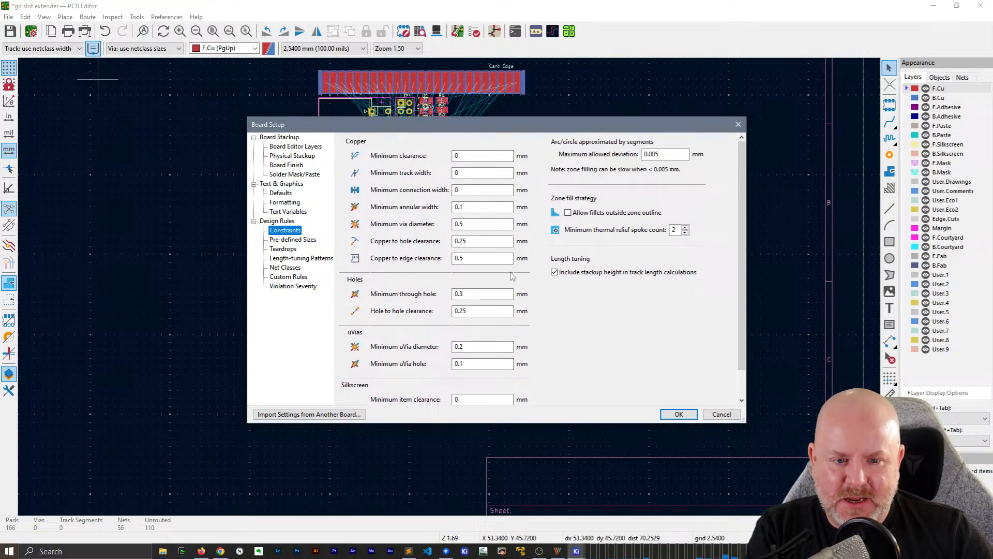
click(303, 240)
click(286, 250)
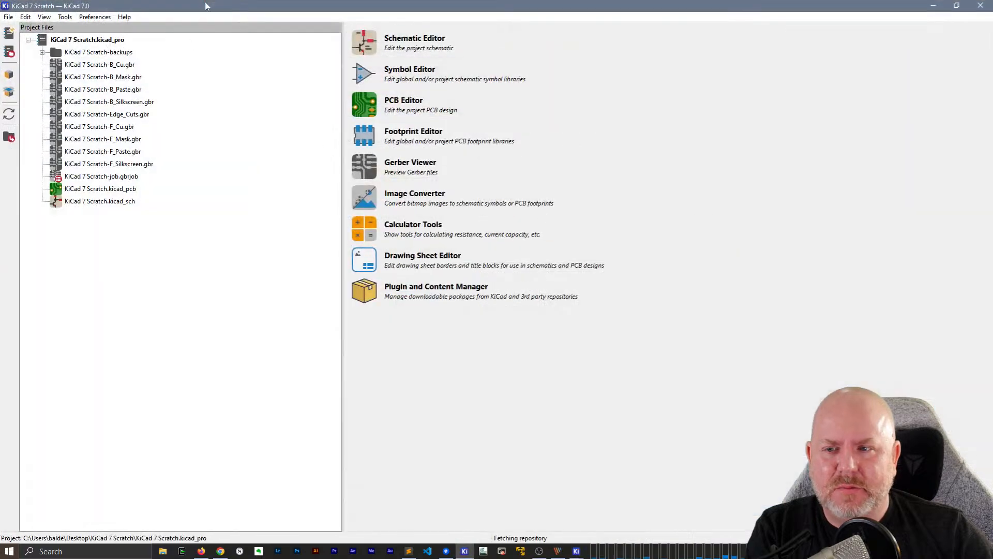
Open KiCad 7 Scratch.kicad_pcb in KiCad 7.0, examine which board setup pages it offers, and close it without changes
click(110, 190)
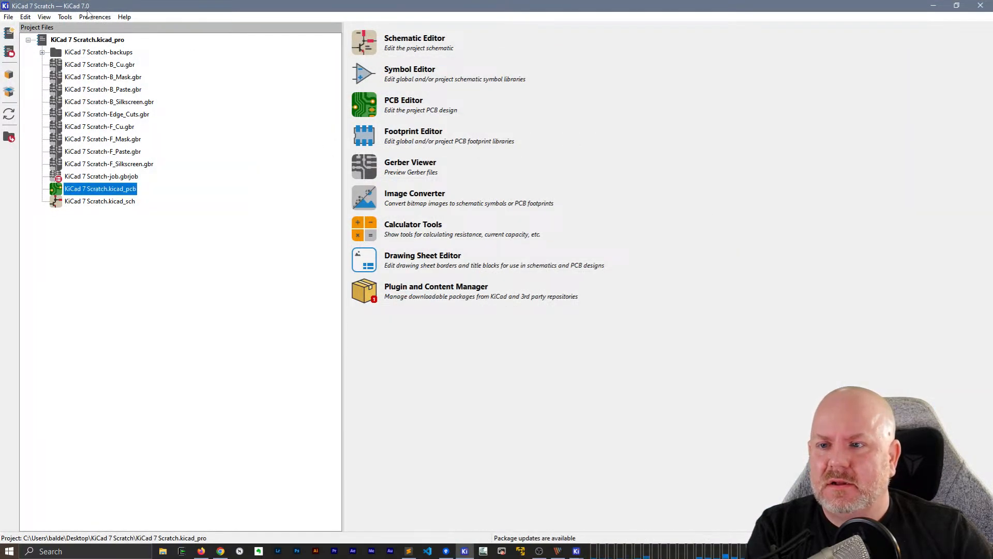
double_click(124, 189)
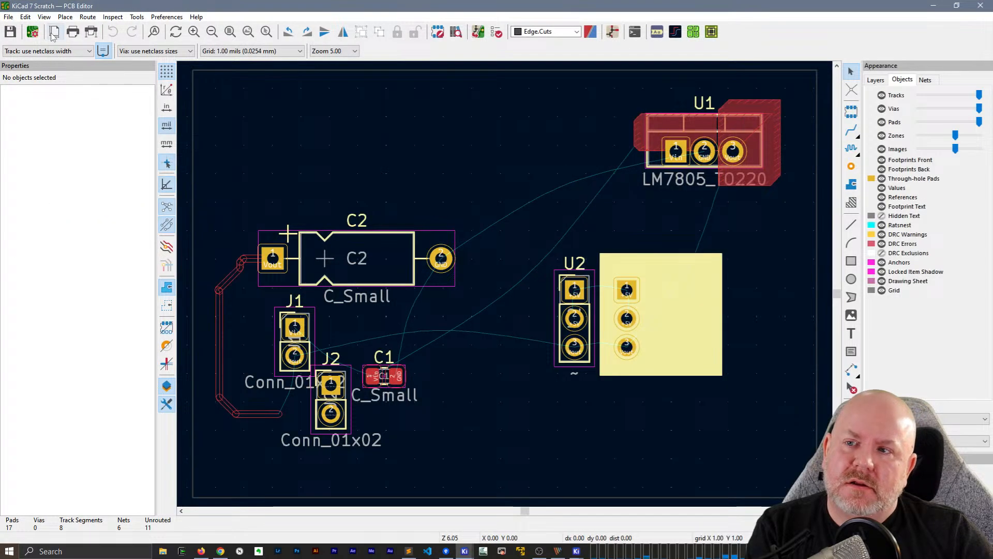
click(33, 32)
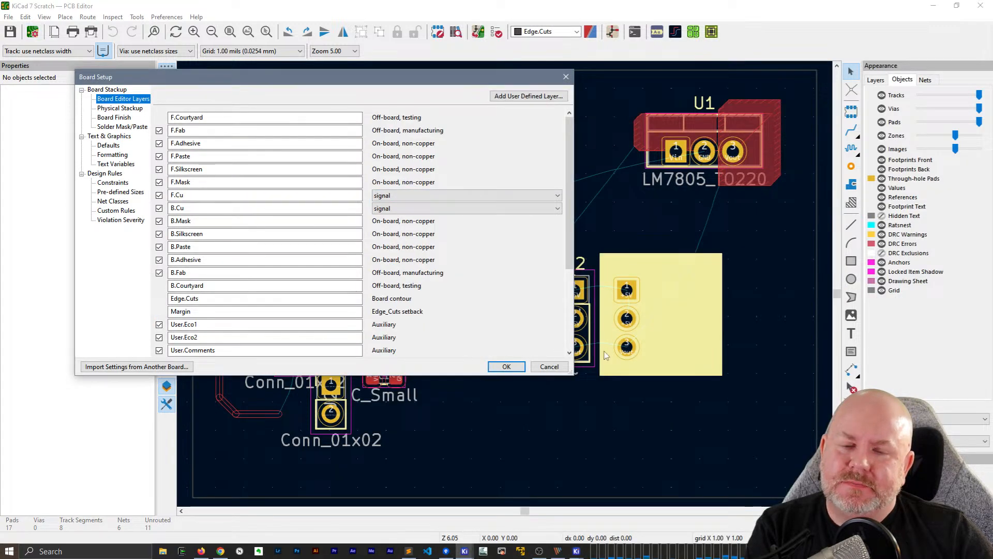
click(550, 367)
click(980, 5)
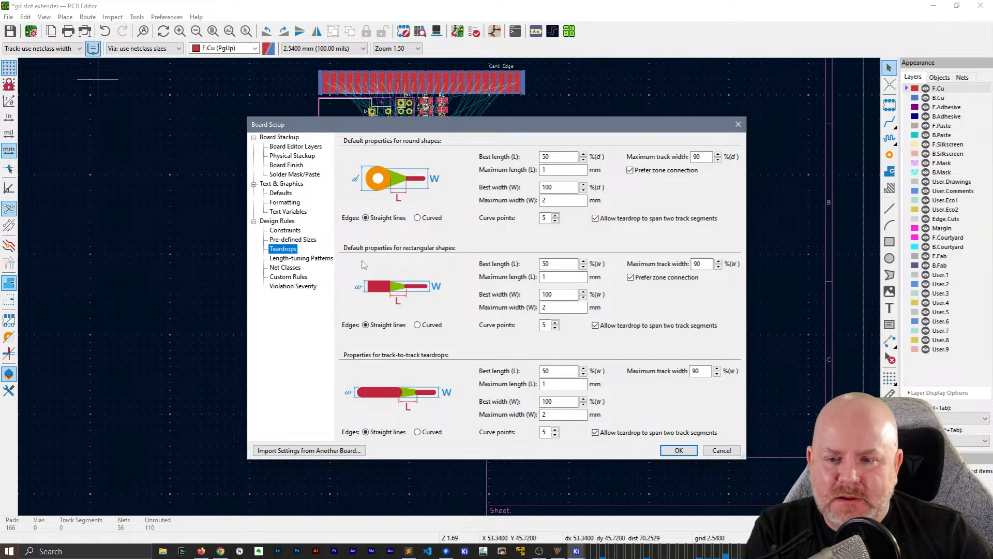
Review the length-tuning patterns, net classes, violation severities and design rule constraints of the board setup
click(283, 259)
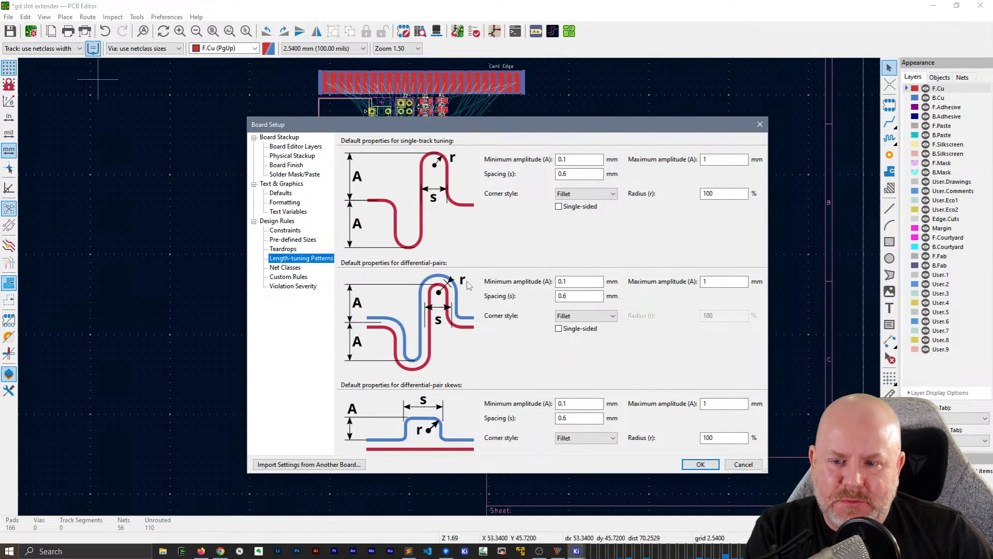
click(289, 268)
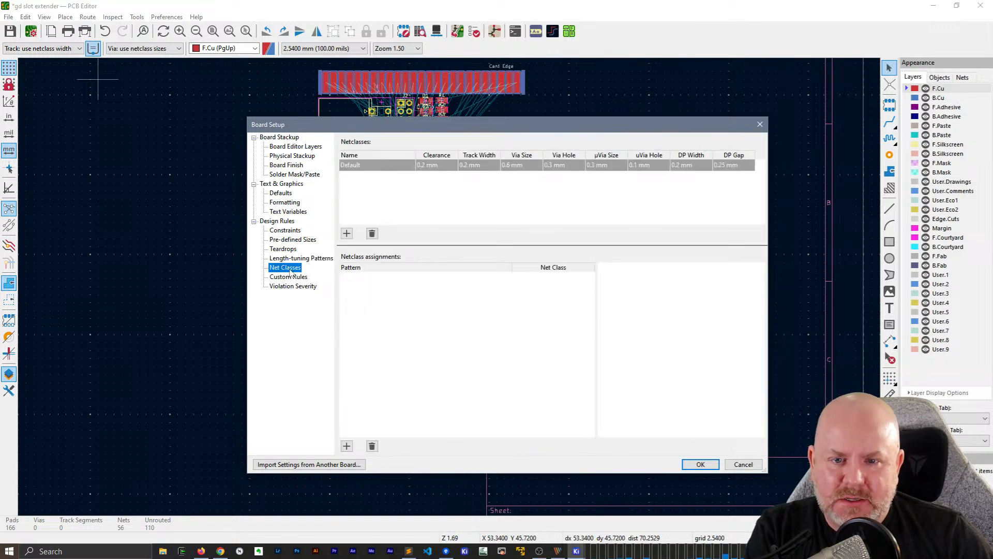
click(298, 287)
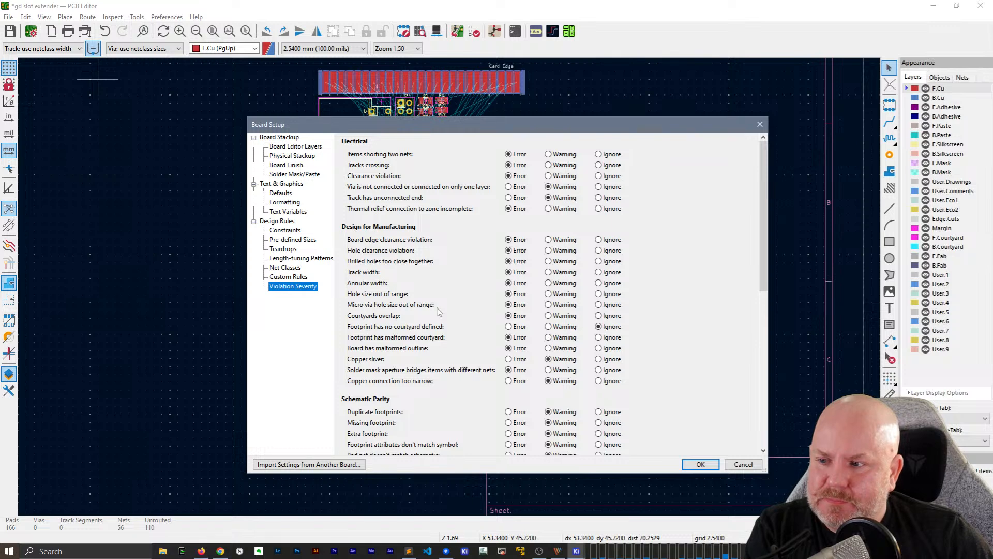
click(290, 230)
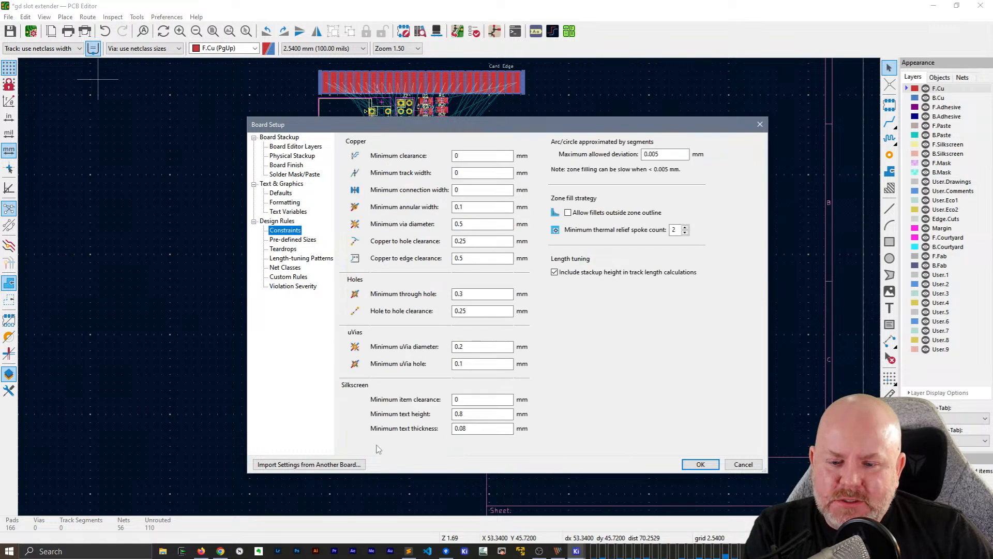
Choose text & graphics default properties and formatting, design rule constraints, predefined track & via dimensions and net classes for import from another board
click(360, 464)
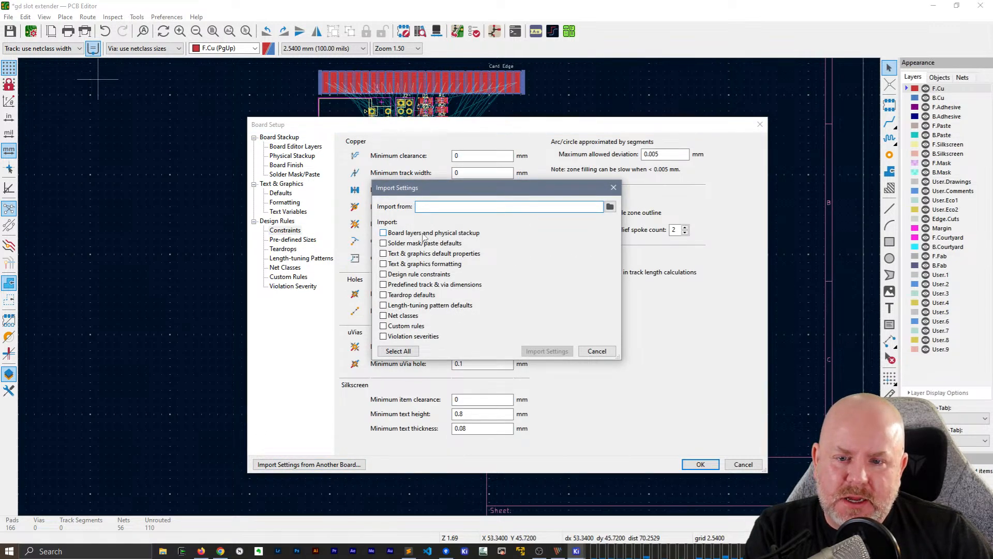
click(421, 254)
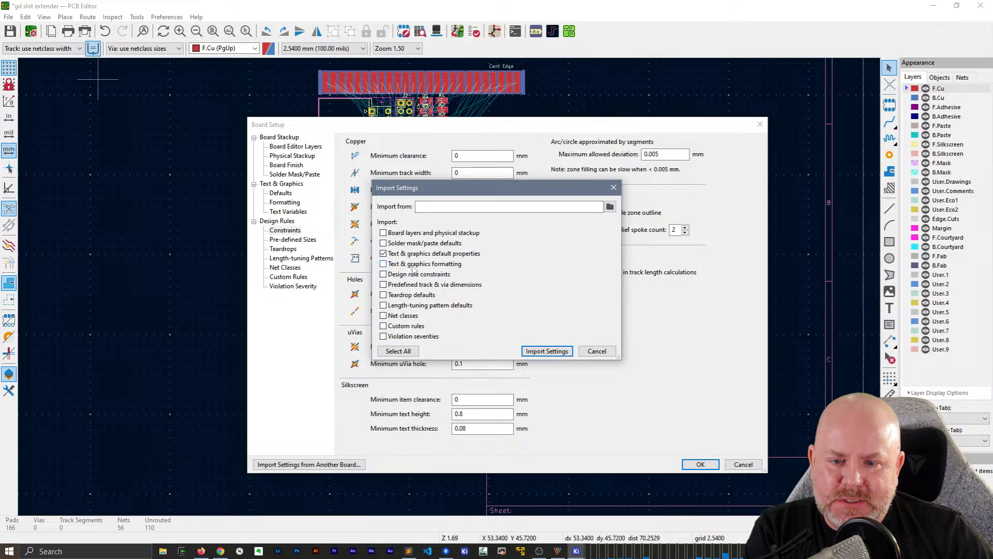
click(421, 264)
click(421, 275)
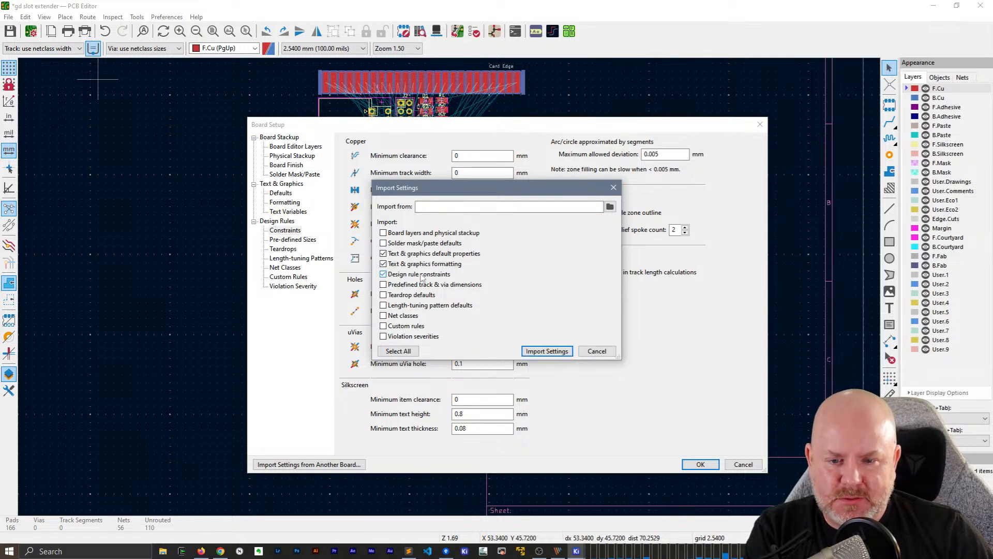
click(423, 286)
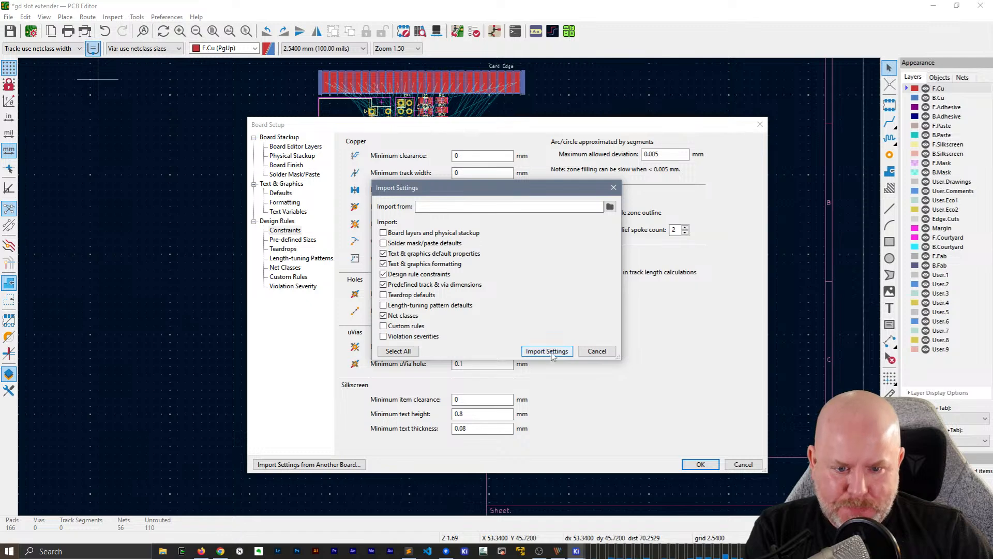
Import the chosen settings from OSH Park 2-Layer.kicad_pcb in the OSH Park folder of the KiCad PCB DRCs project
click(611, 206)
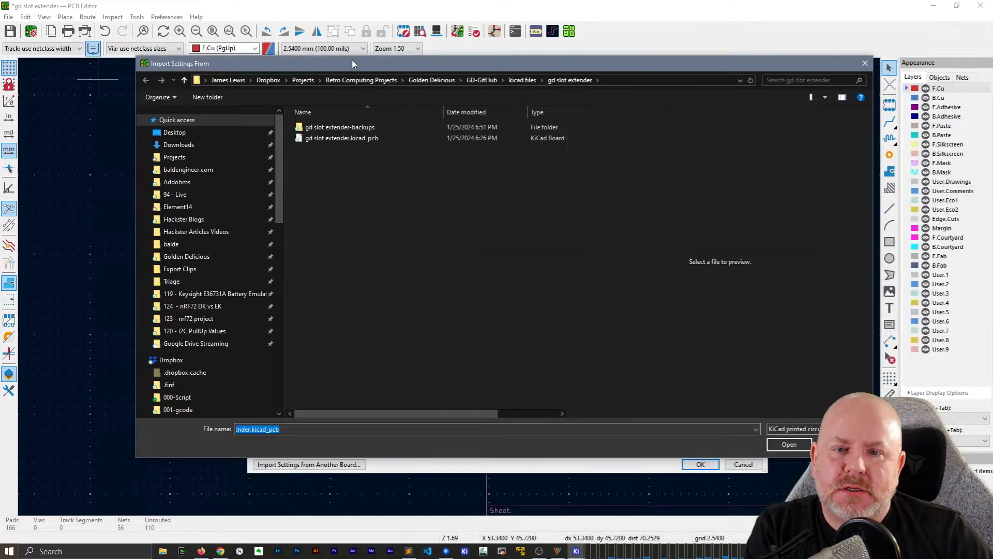
click(303, 80)
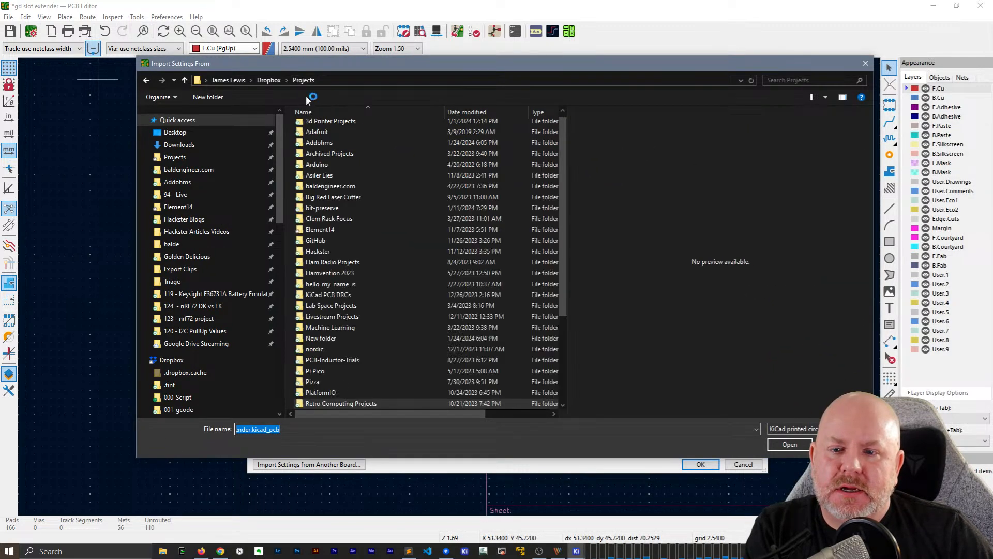
double_click(328, 295)
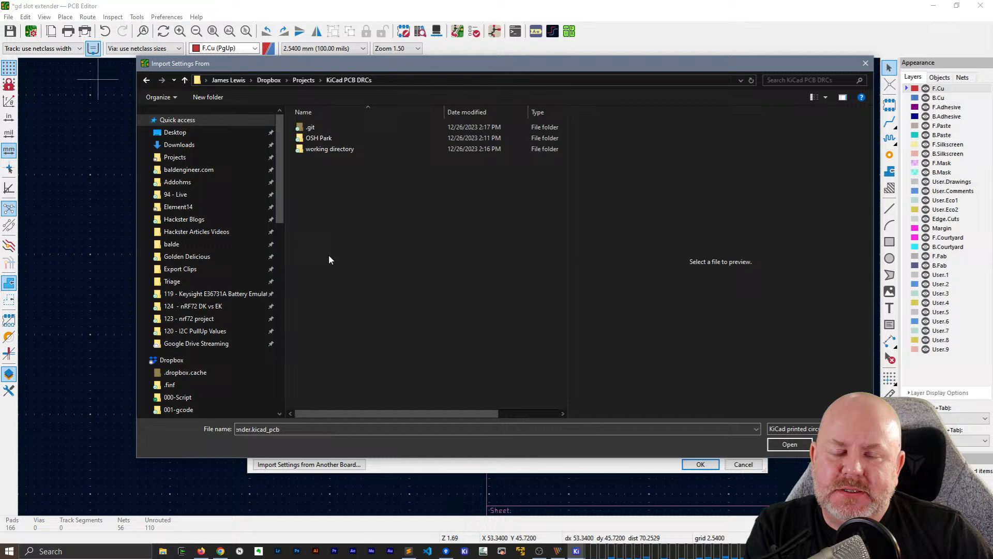
double_click(331, 137)
double_click(331, 128)
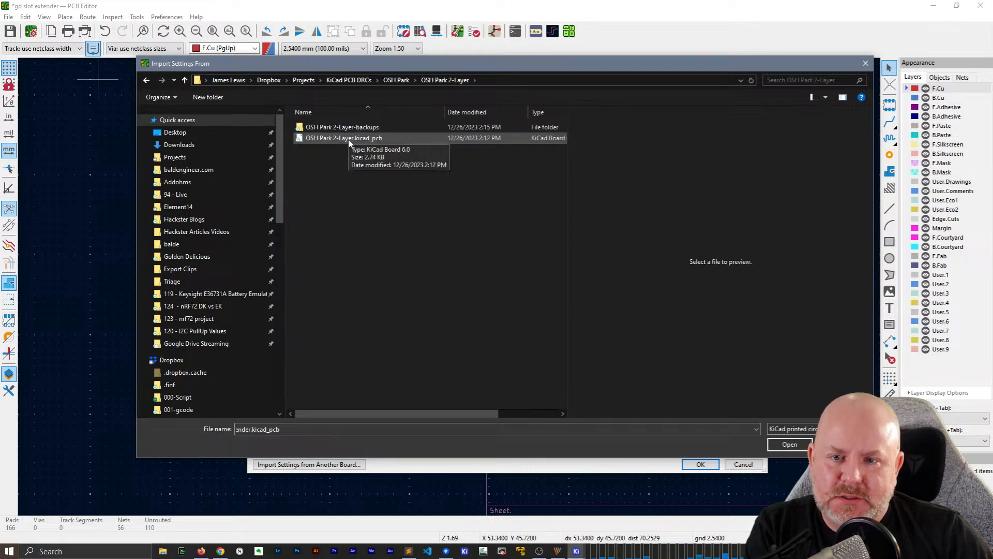
double_click(344, 138)
click(547, 351)
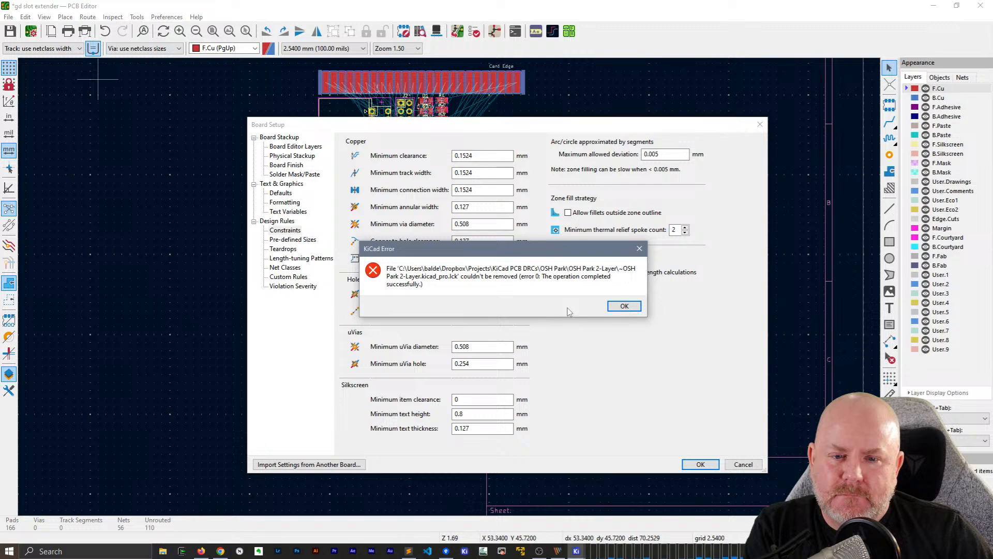
click(625, 306)
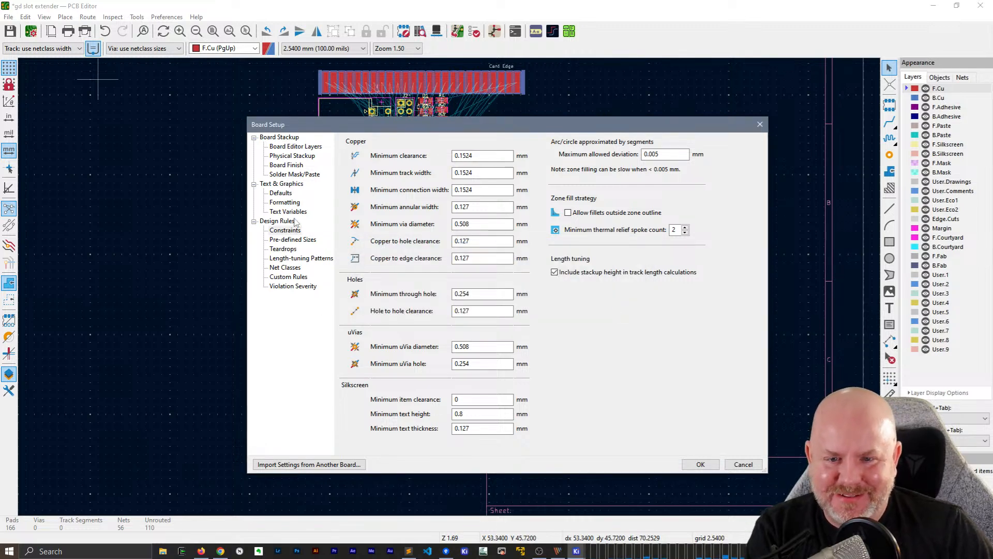
Import the solder mask/paste defaults from OSH Park 2-Layer.kicad_pcb into the board setup
click(291, 174)
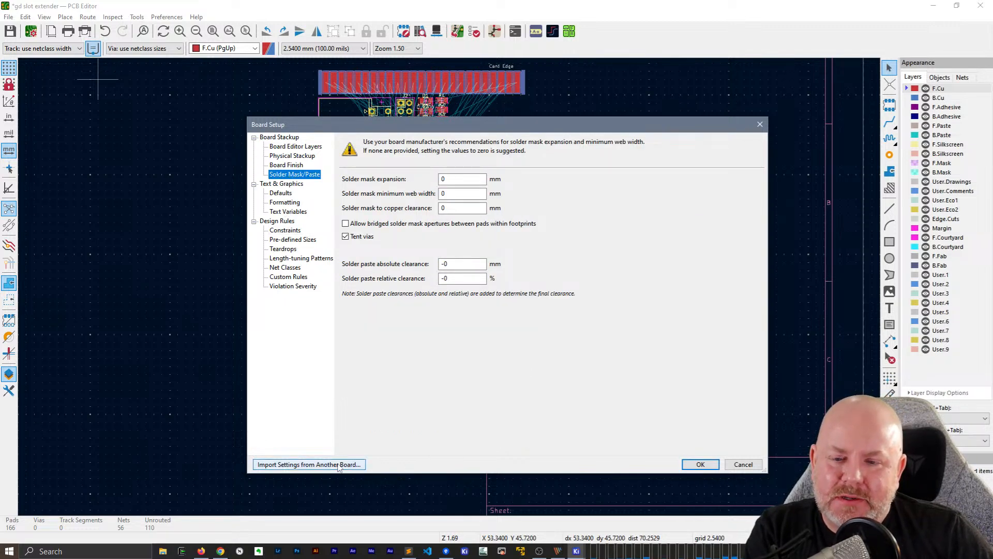
click(309, 464)
click(454, 244)
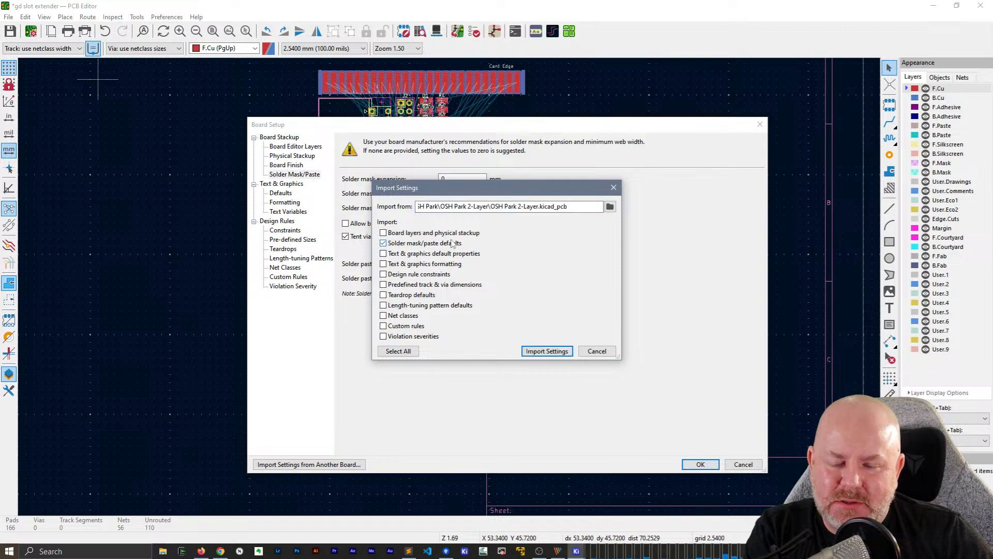
click(560, 353)
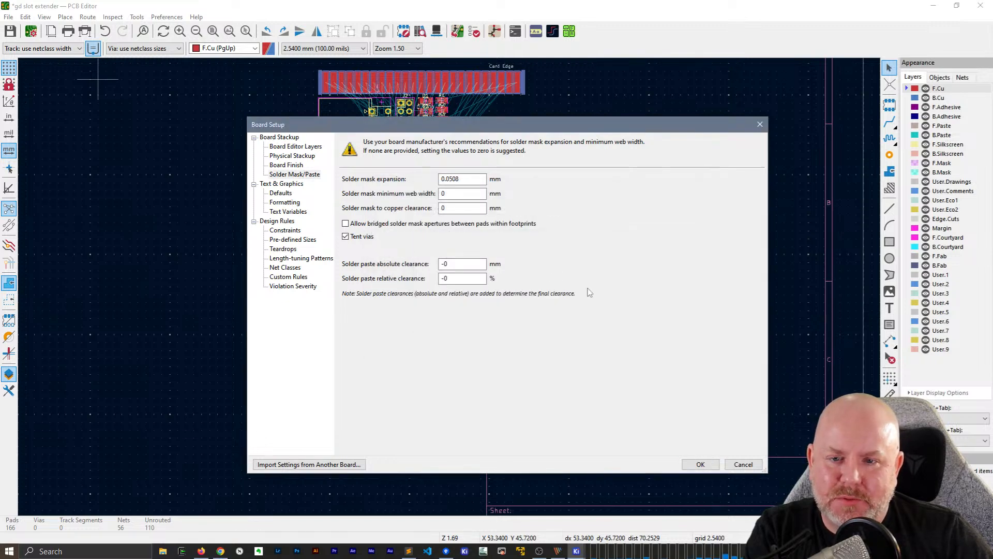
click(433, 425)
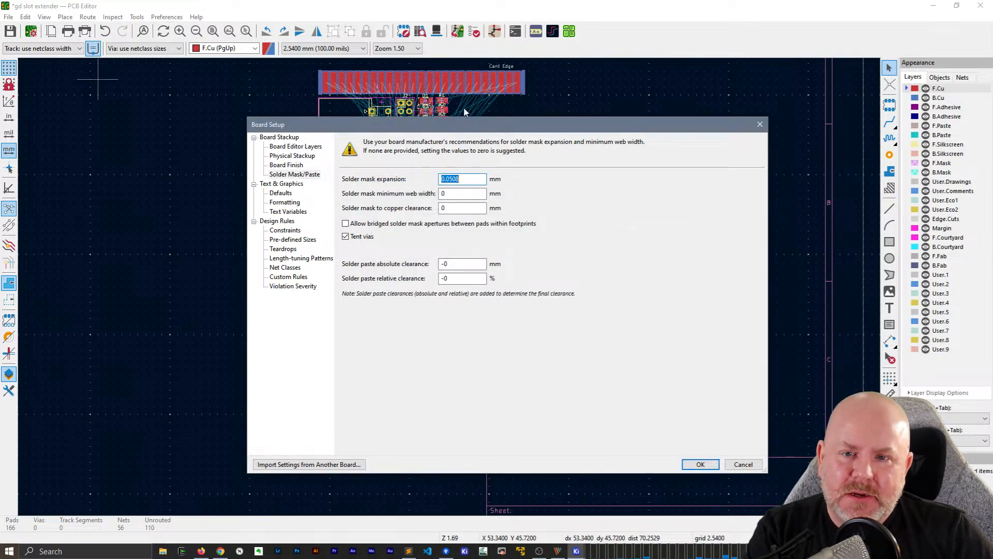
drag(766, 116, 648, 220)
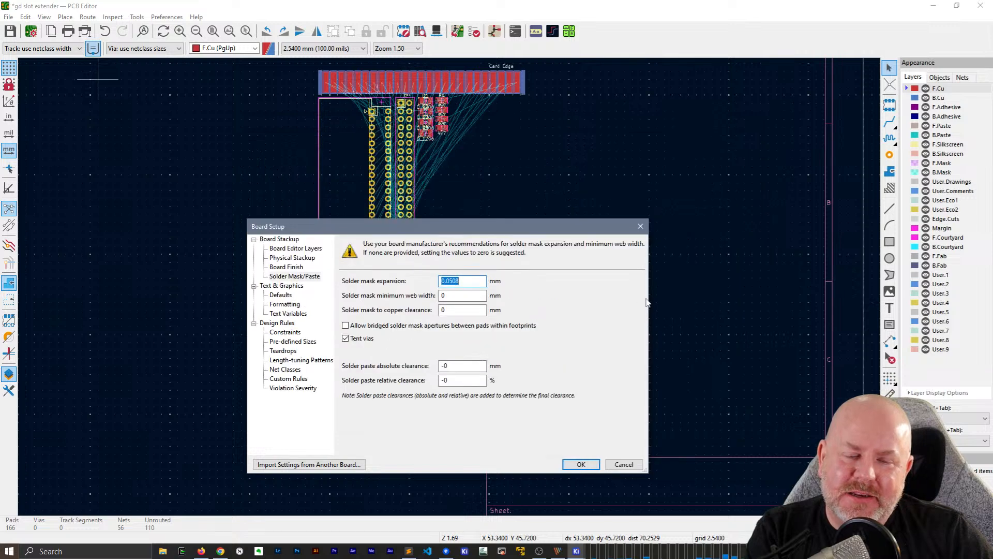
drag(526, 233, 577, 35)
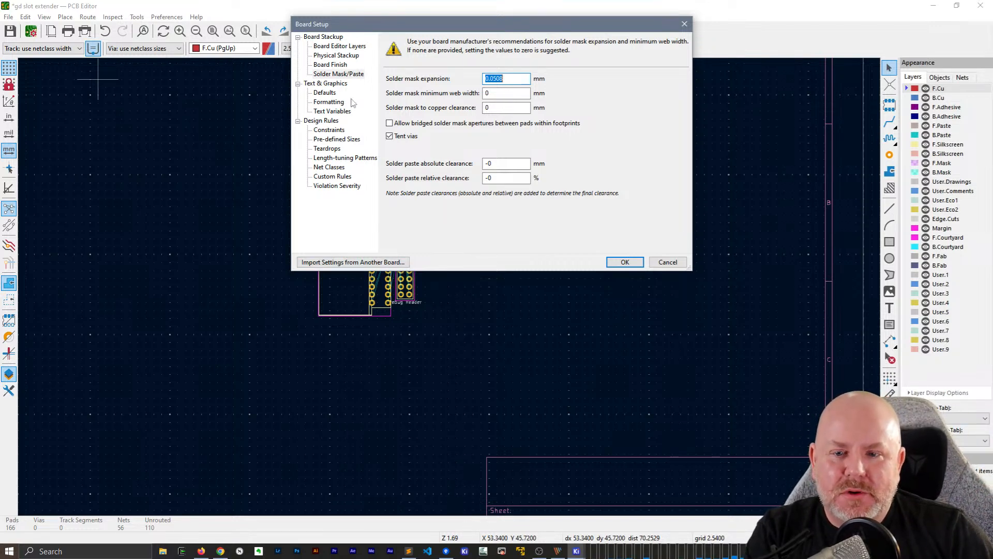
click(386, 262)
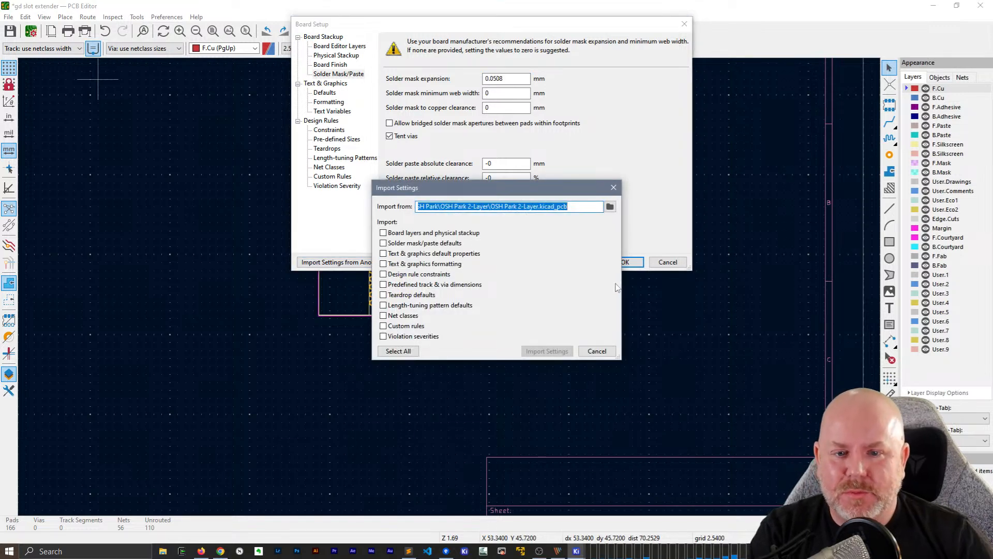
click(610, 206)
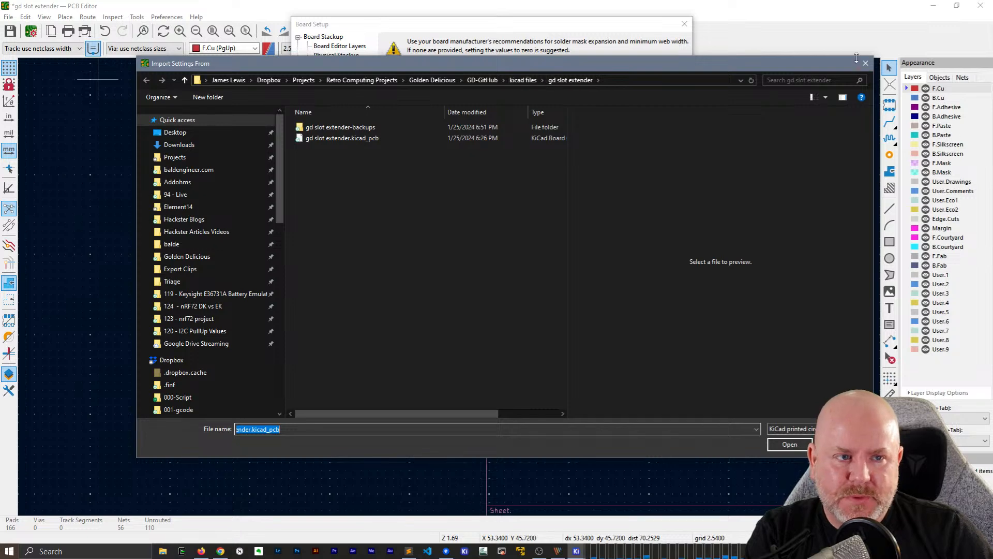
click(865, 63)
click(597, 350)
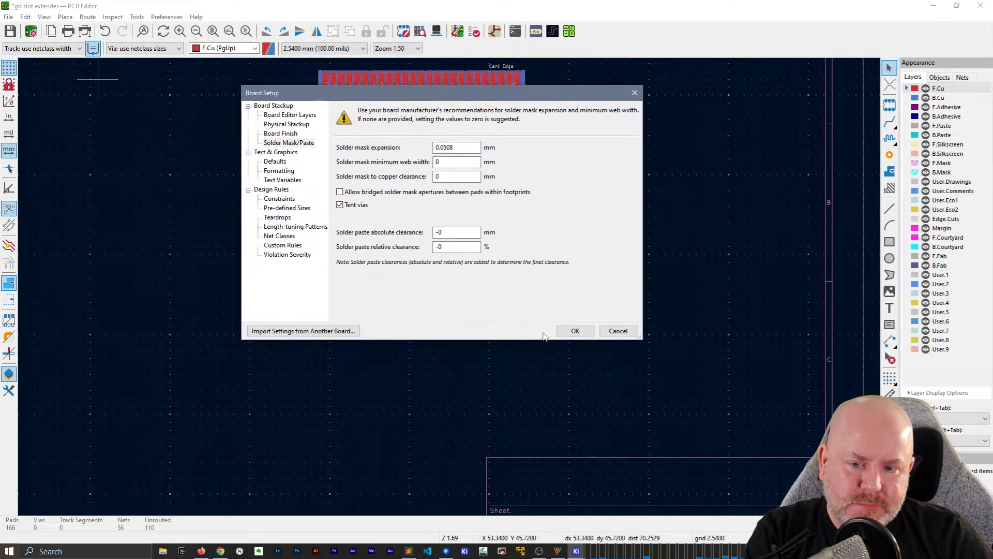
Apply the board setup with the imported settings and reopen it to check the design rule constraints
click(579, 331)
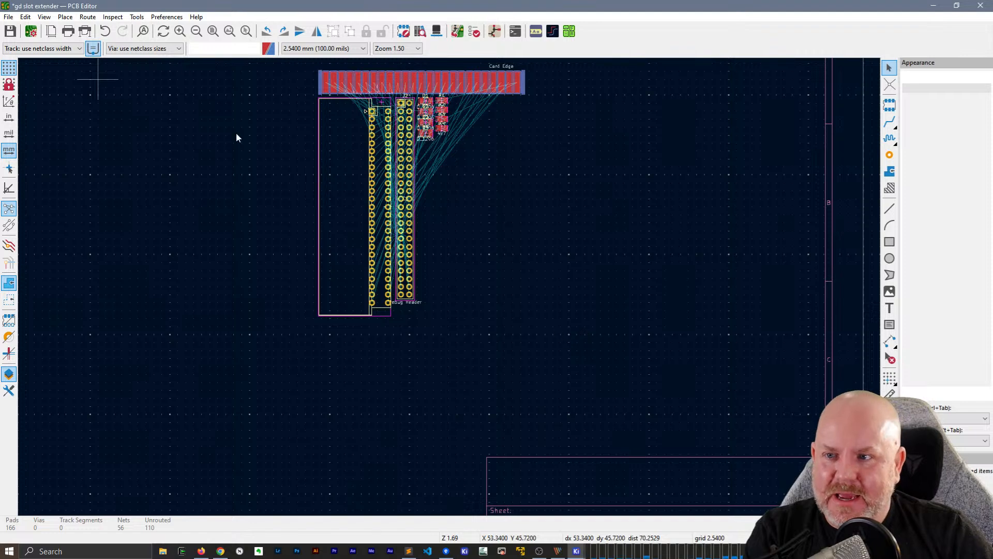
click(32, 31)
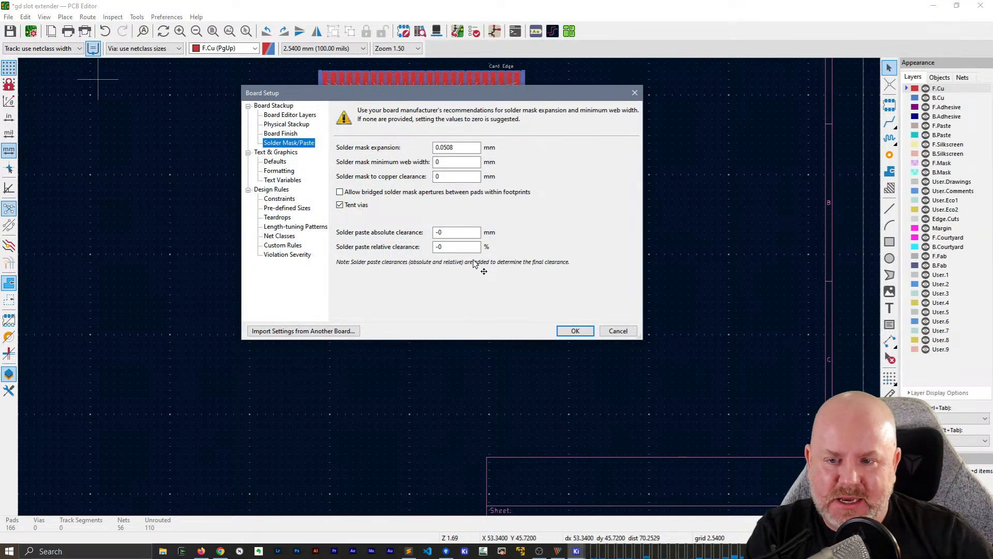
click(277, 198)
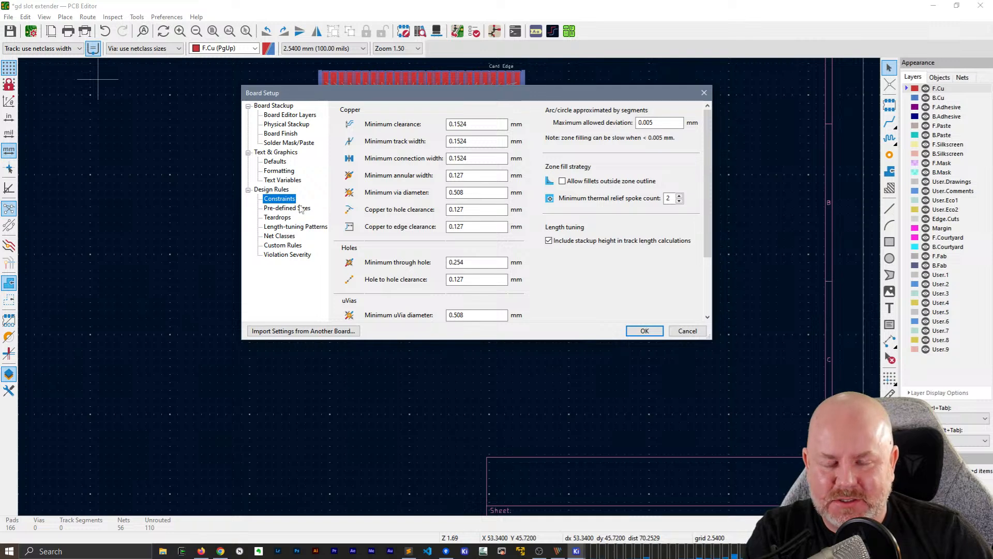
Set the Default net class clearance to 6 mil and track width to 8 mil, apply the board setup and save the board
click(282, 236)
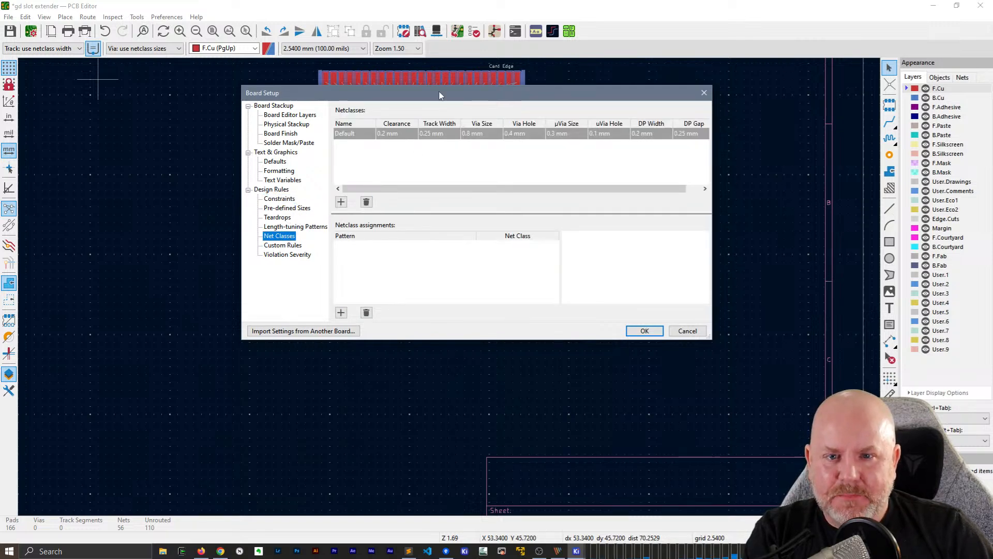
drag(440, 95, 423, 119)
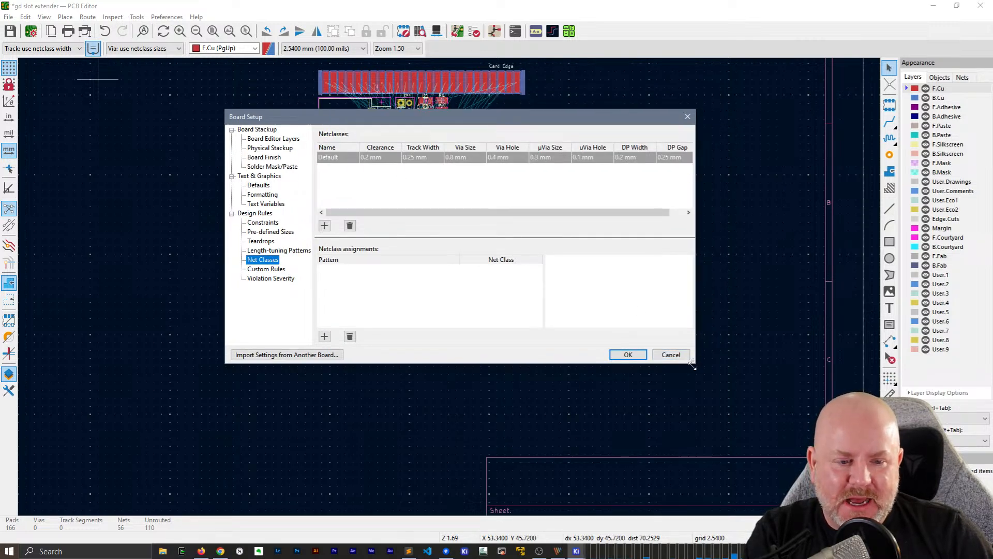
drag(692, 365, 748, 422)
click(421, 157)
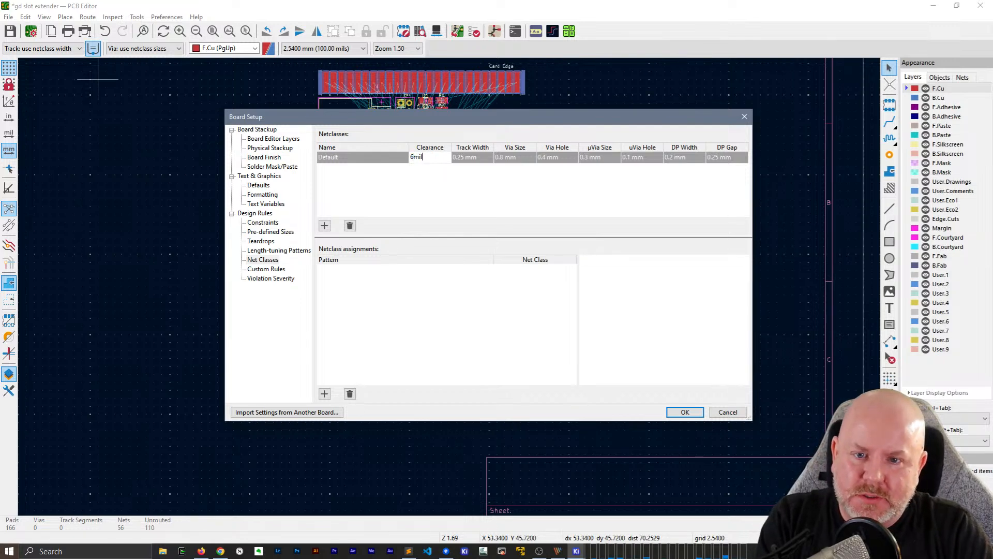
key(Return)
text(8mil)
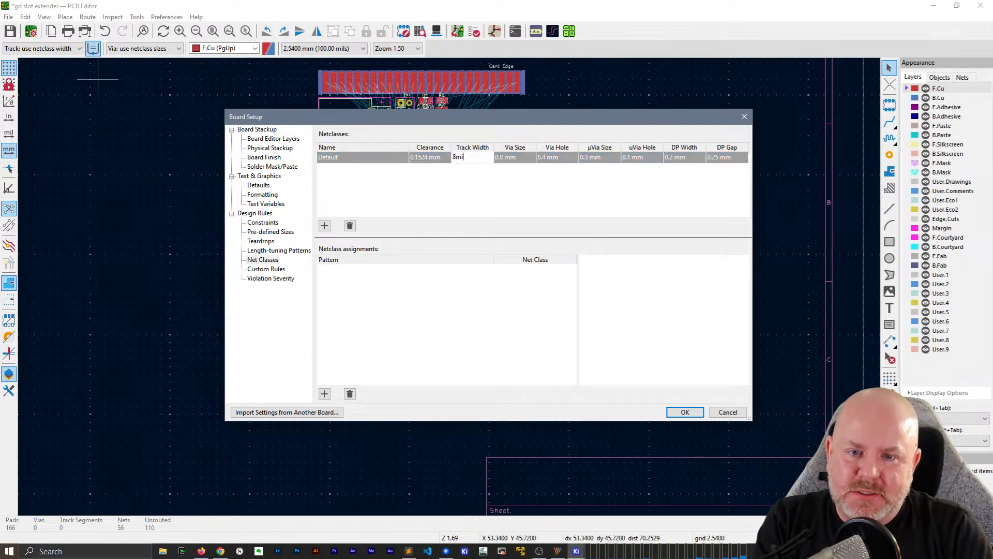
key(Return)
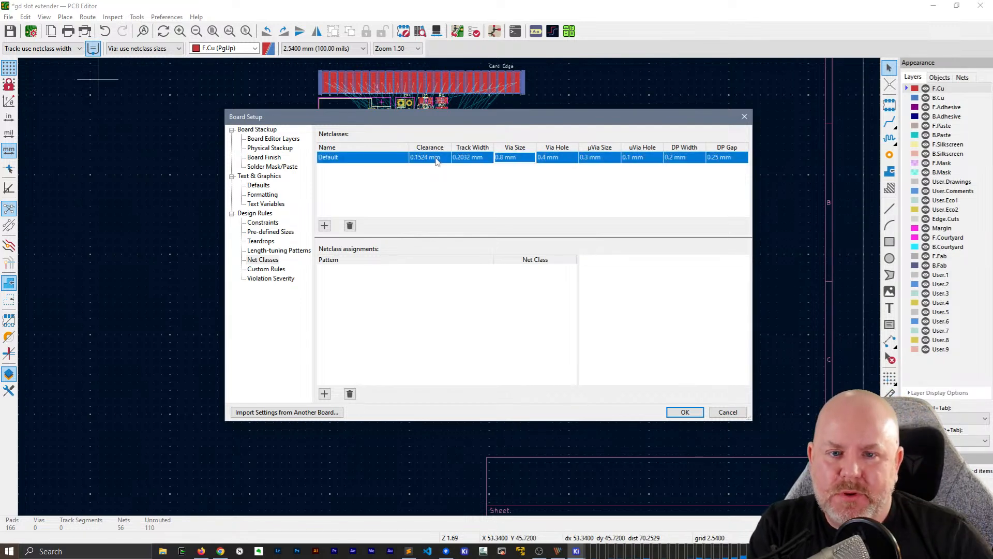
click(683, 411)
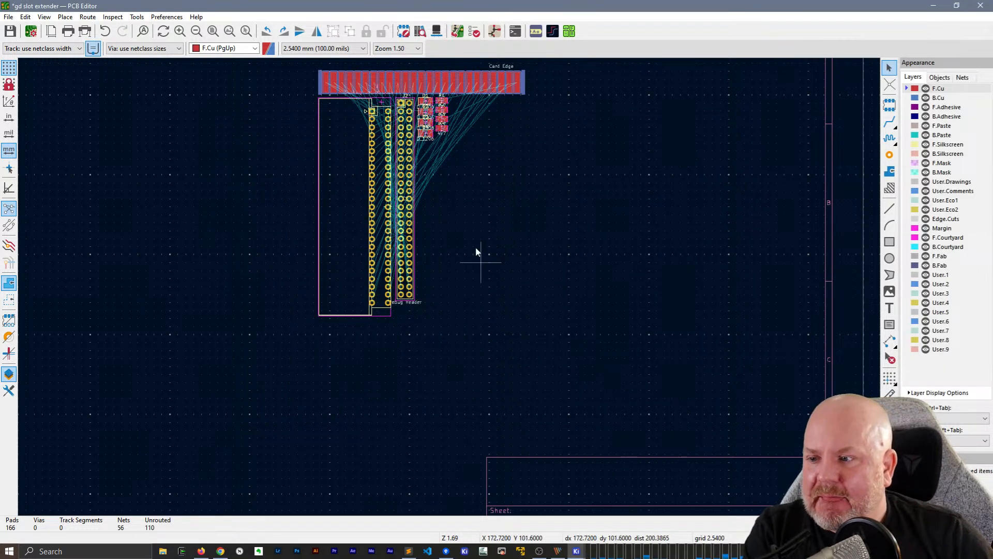
key(ctrl+s)
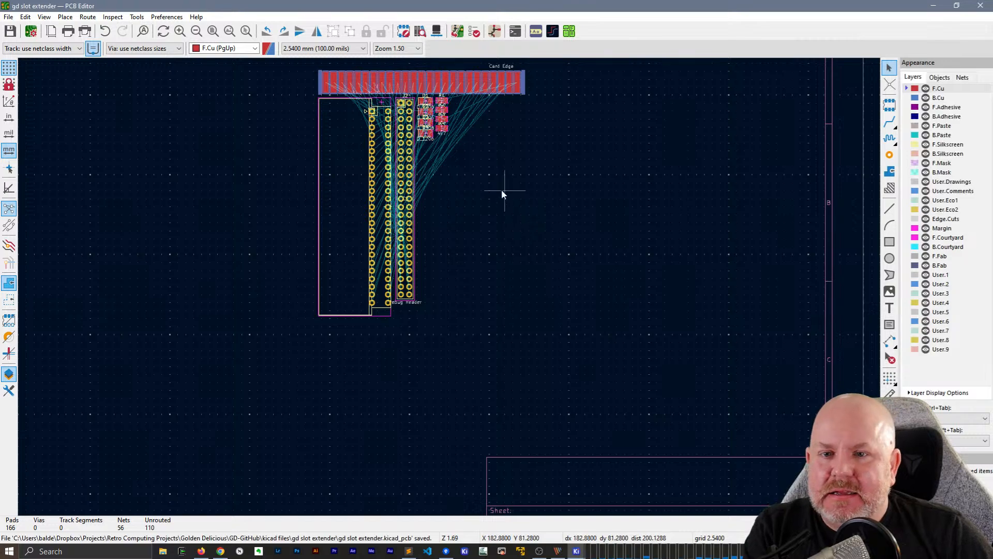
Rotate the card edge footprint J1 to 180° and place it below and to the right of the other footprints
middle_drag(481, 209, 470, 258)
click(502, 129)
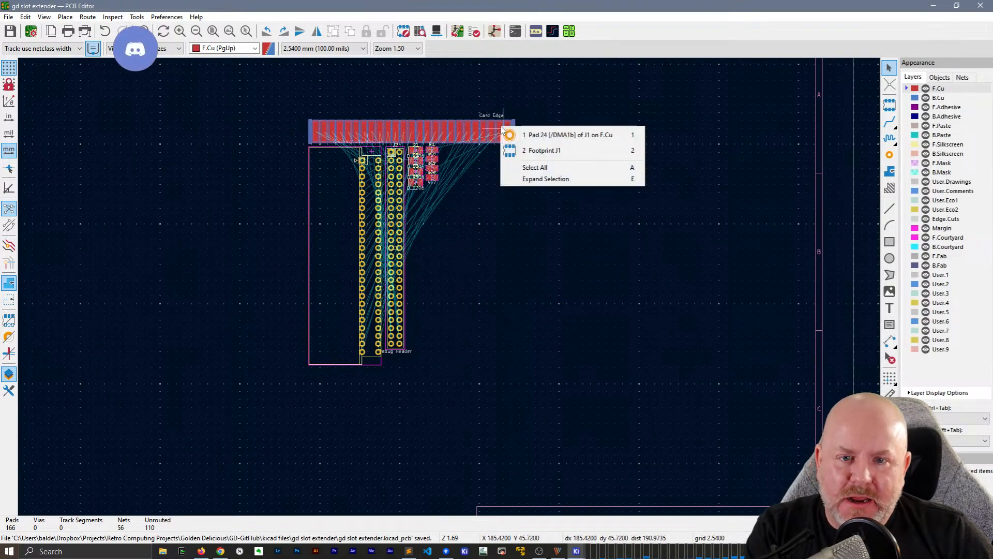
click(505, 150)
key(m)
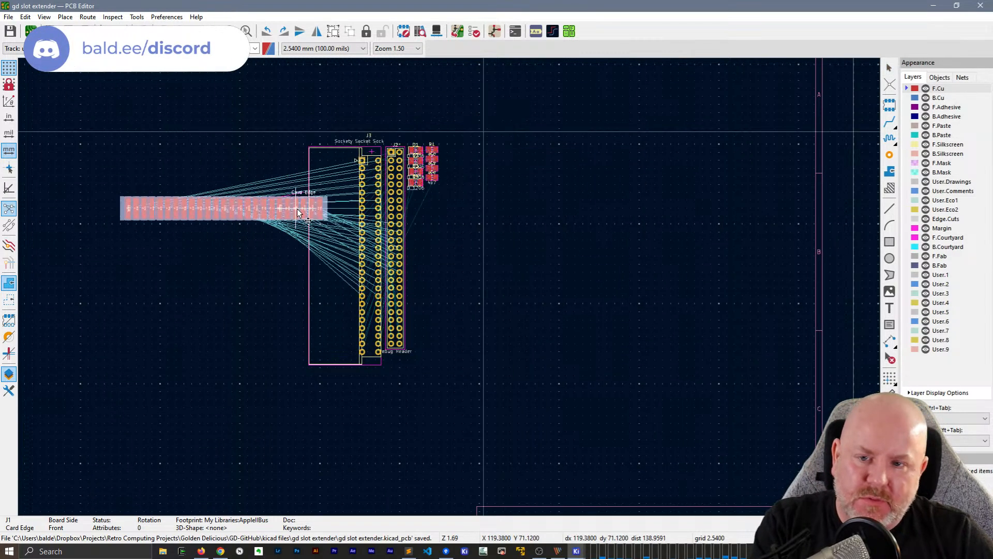
key(r)
key(r)
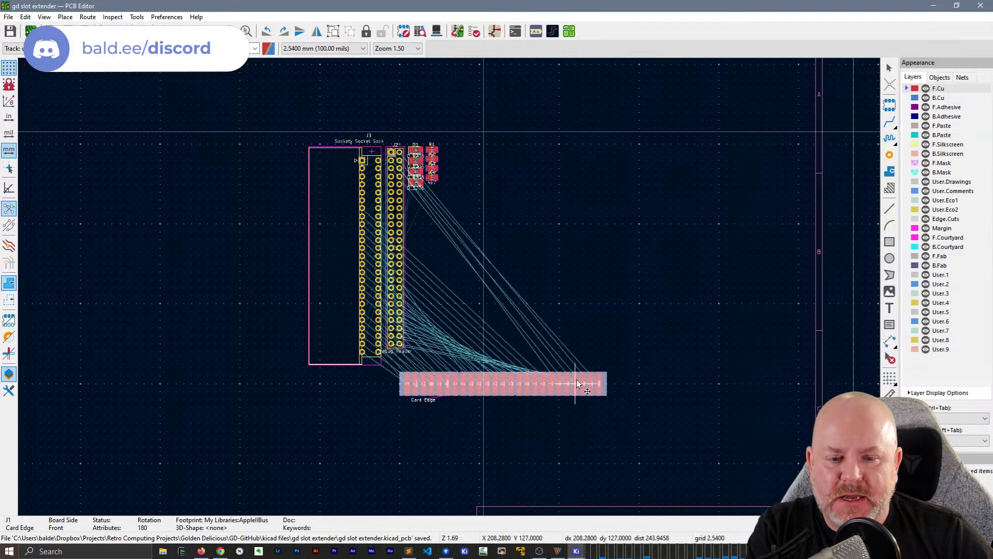
click(576, 380)
Rotate socket footprint J3 to -90° and place it above the card edge, with its pins lined up with the edge contacts
click(341, 234)
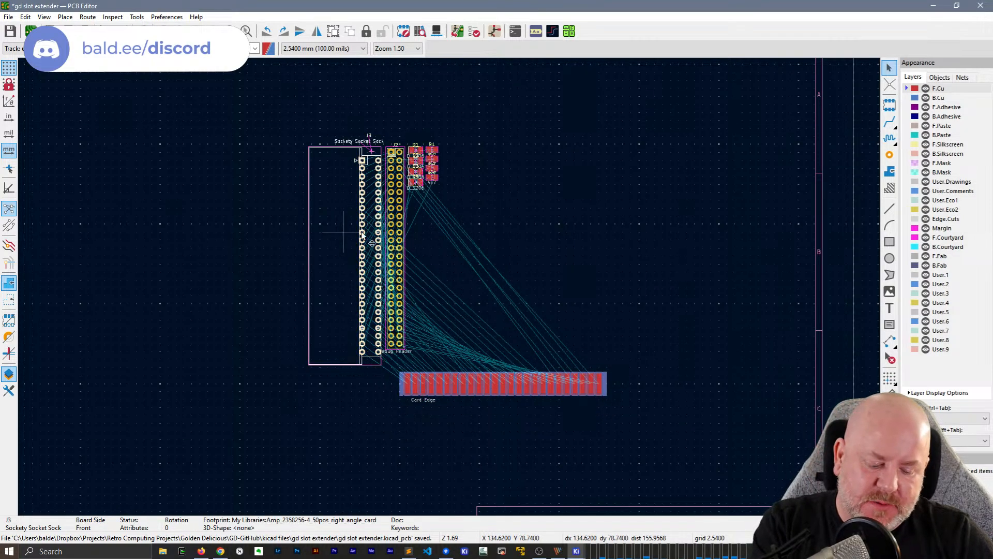
key(m)
key(r)
key(r)
key(r)
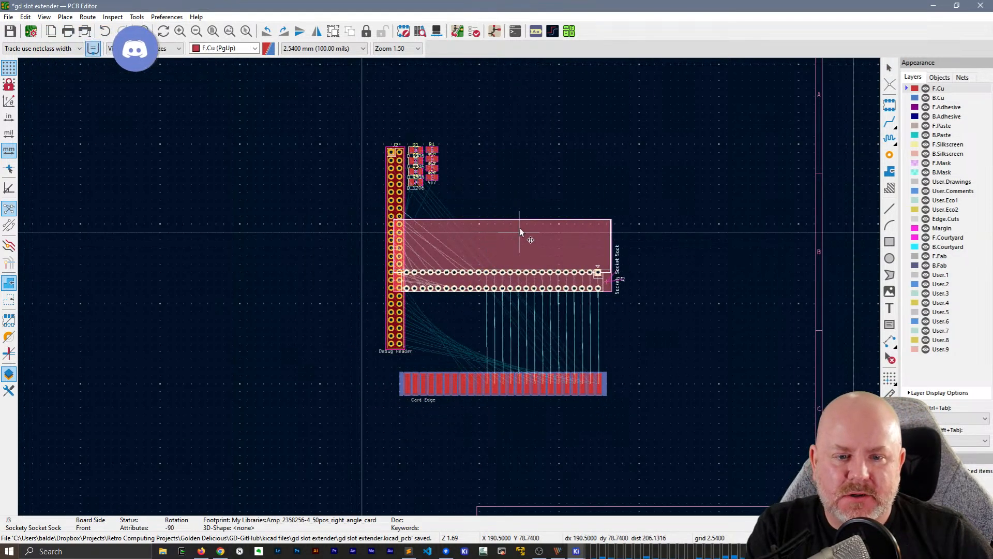
click(517, 225)
Rotate the debug header J2 to 90° and place it between socket J3 and the card edge
click(392, 187)
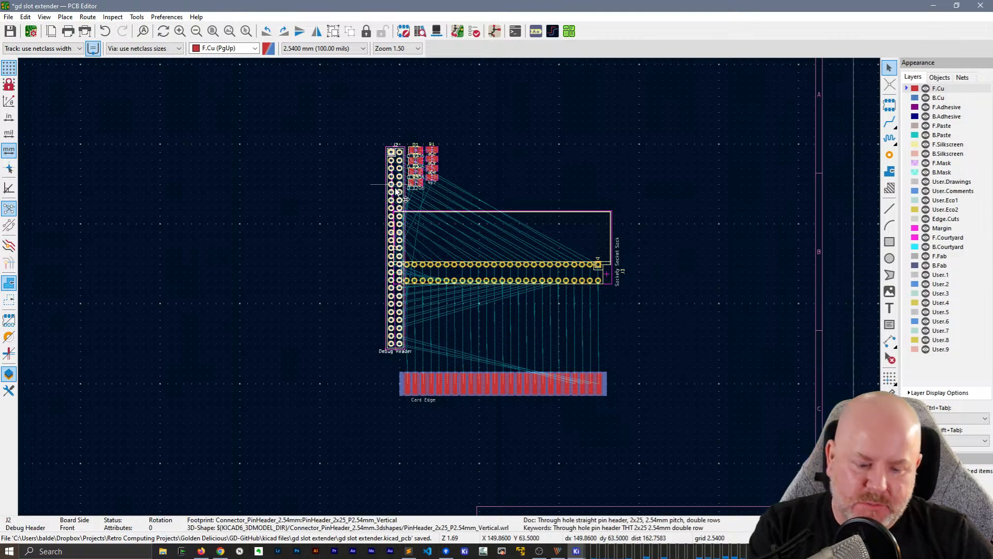
key(m)
key(r)
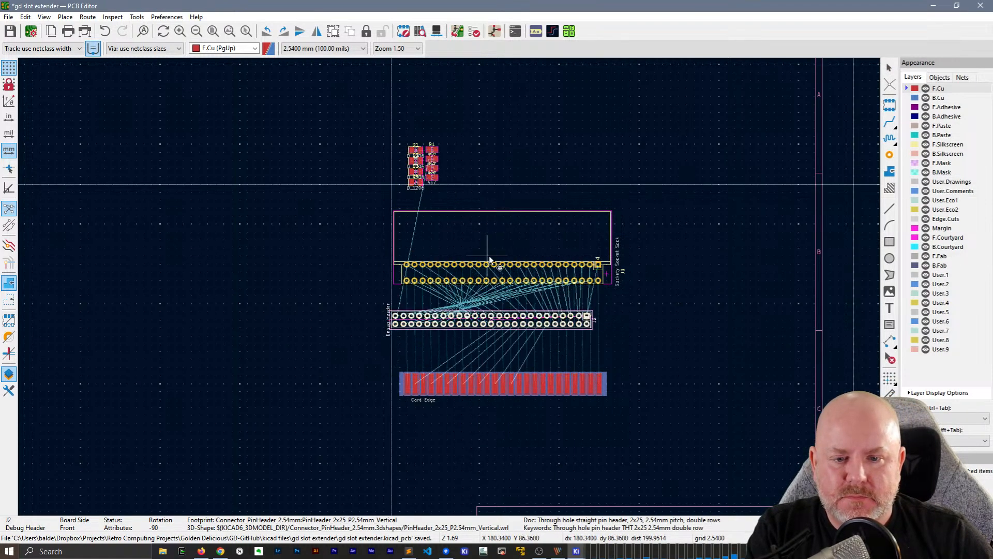
key(r)
key(r)
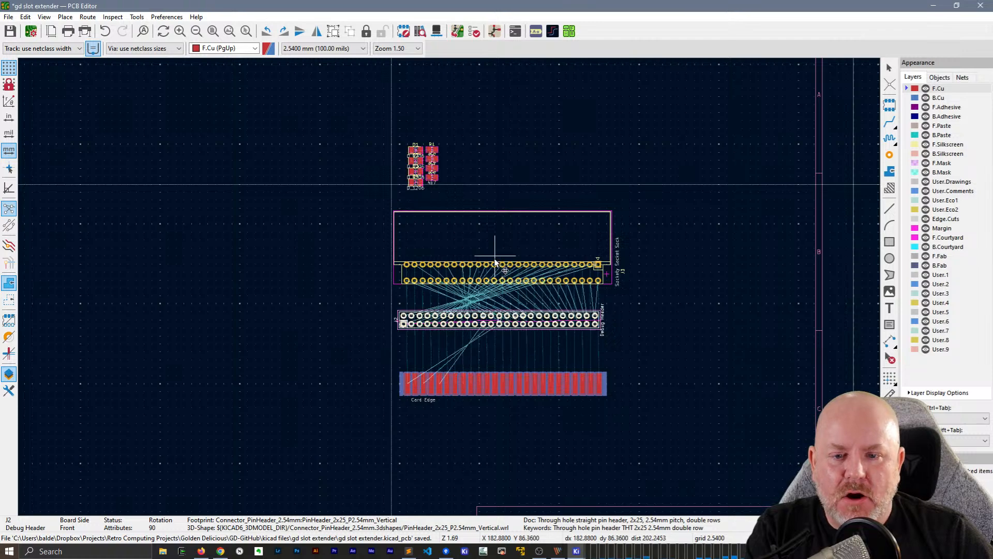
click(495, 259)
Open the debug header J2 from the board for editing in a maximized Footprint Editor
click(628, 325)
scroll(450, 292, up, 3)
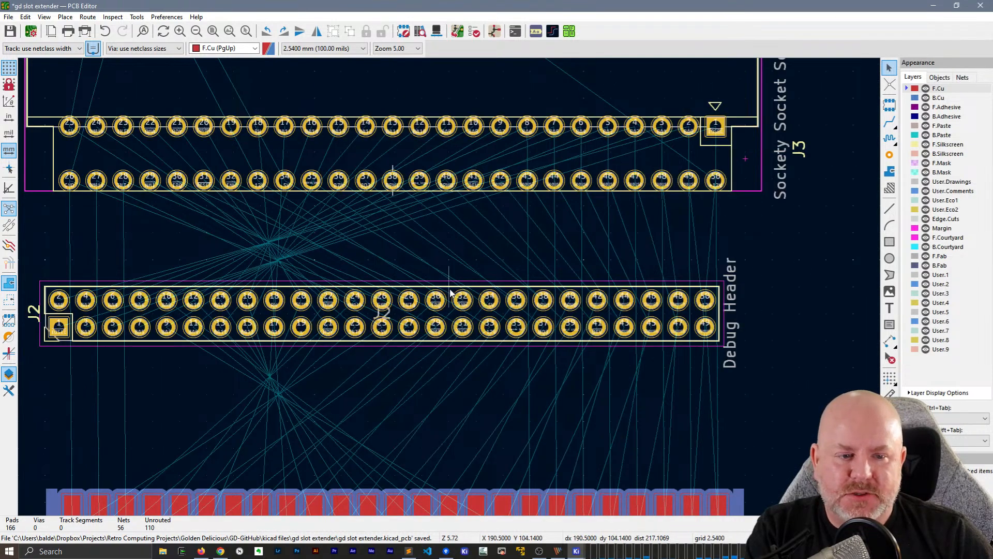
middle_drag(401, 283, 425, 223)
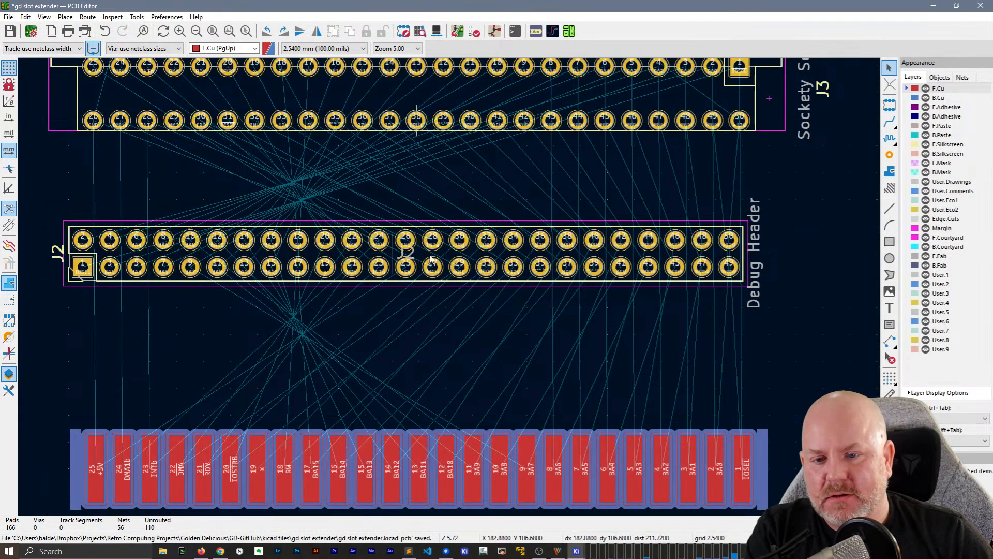
click(446, 262)
double_click(446, 262)
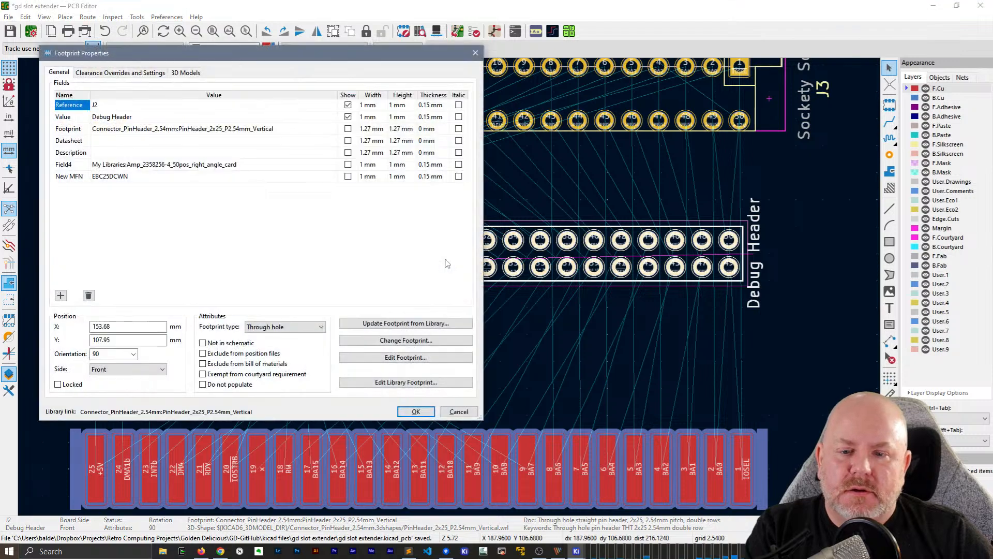
click(421, 358)
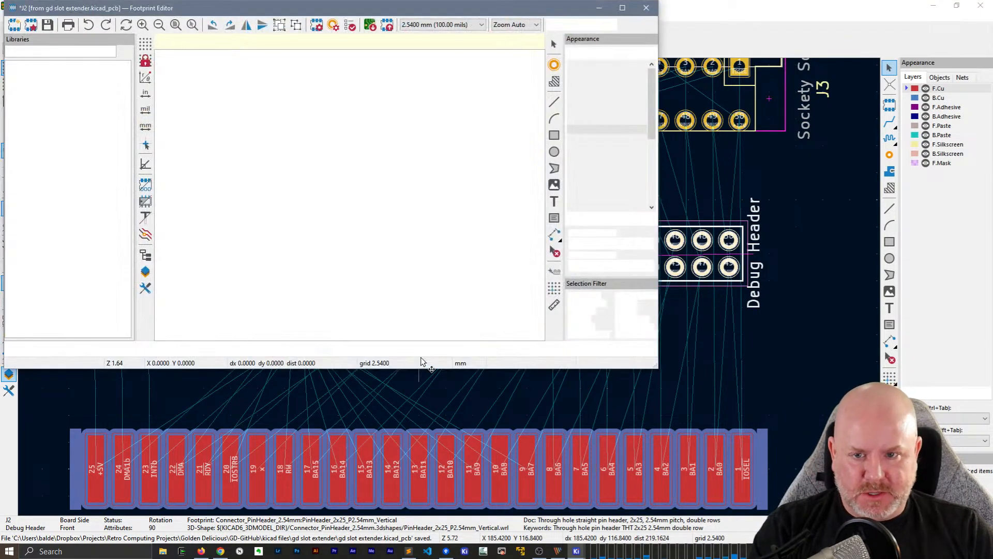
click(622, 9)
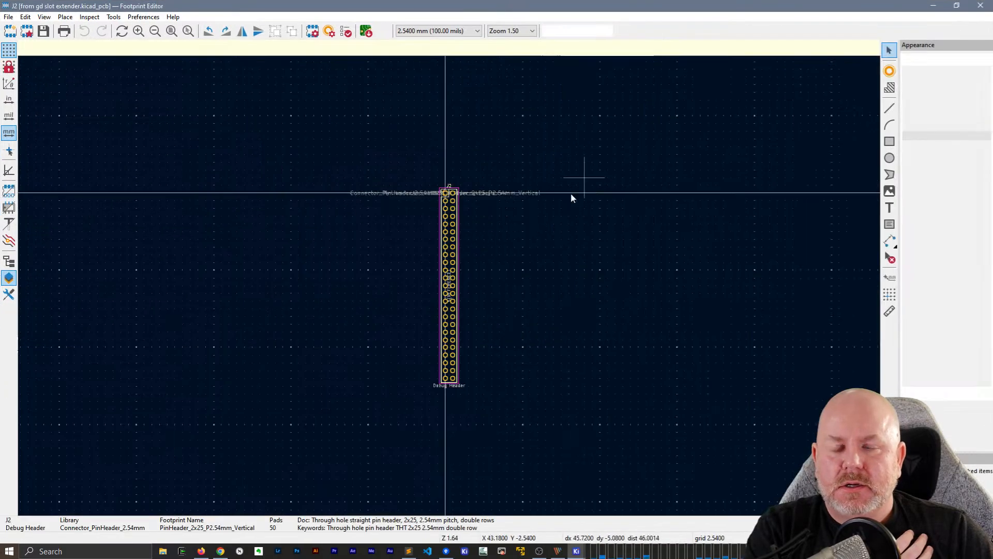
Examine the pad numbering of header footprint J2, starting from pad 1
scroll(449, 286, up, 5)
scroll(449, 286, down, 3)
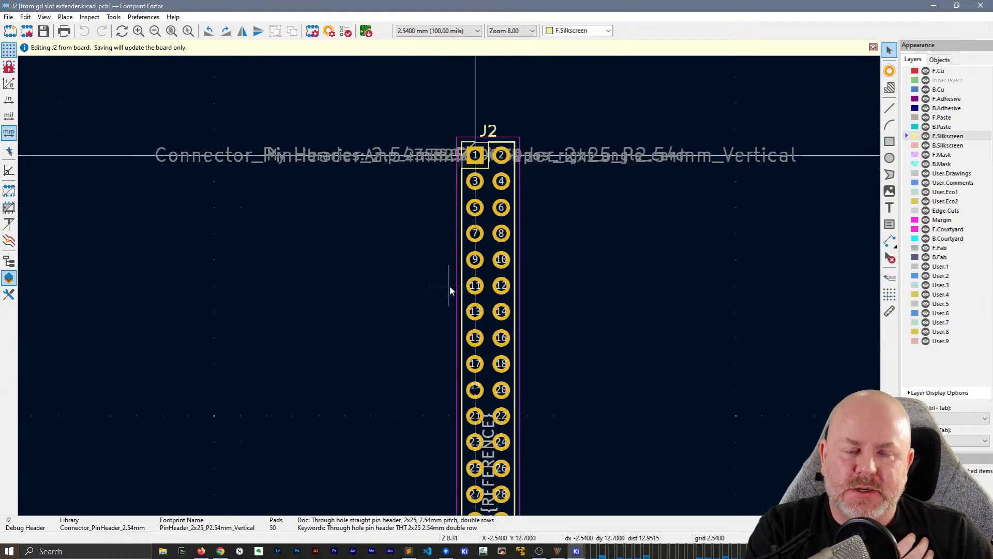
scroll(587, 315, up, 2)
middle_drag(591, 297, 591, 334)
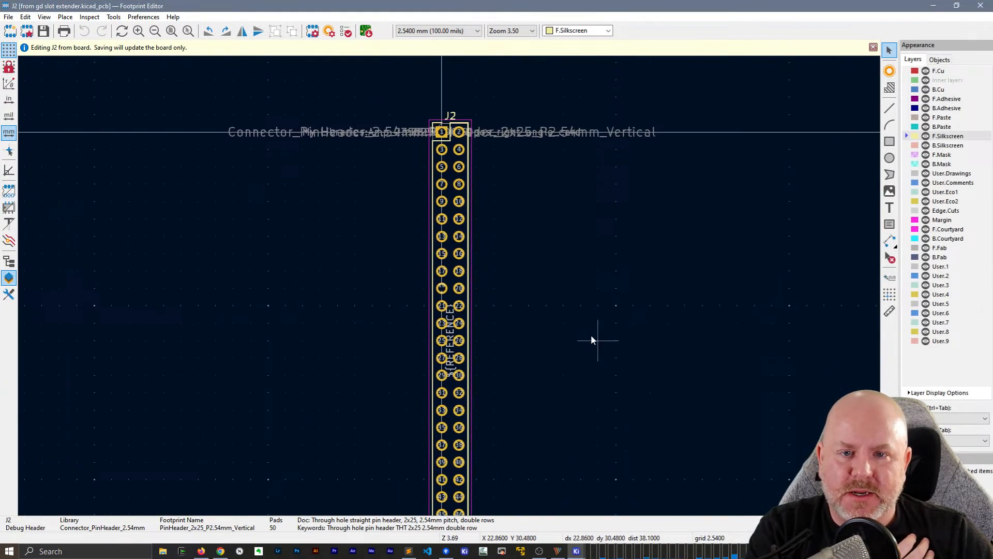
scroll(564, 254, up, 2)
scroll(449, 285, down, 1)
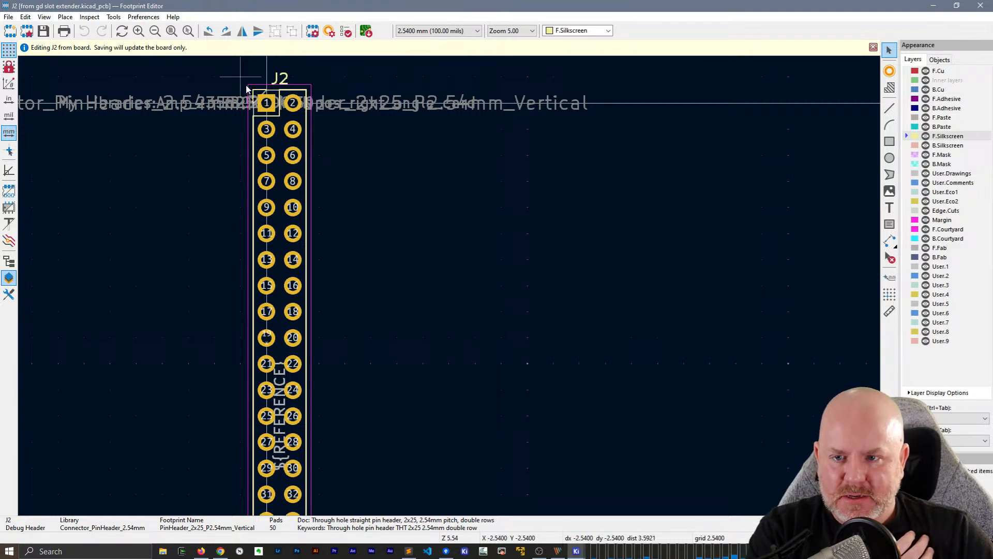
click(267, 109)
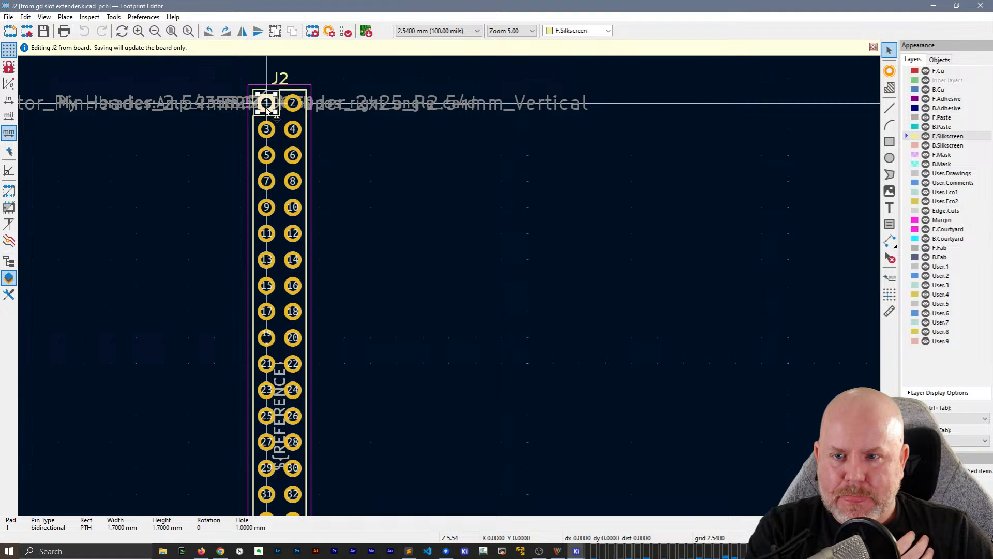
click(173, 86)
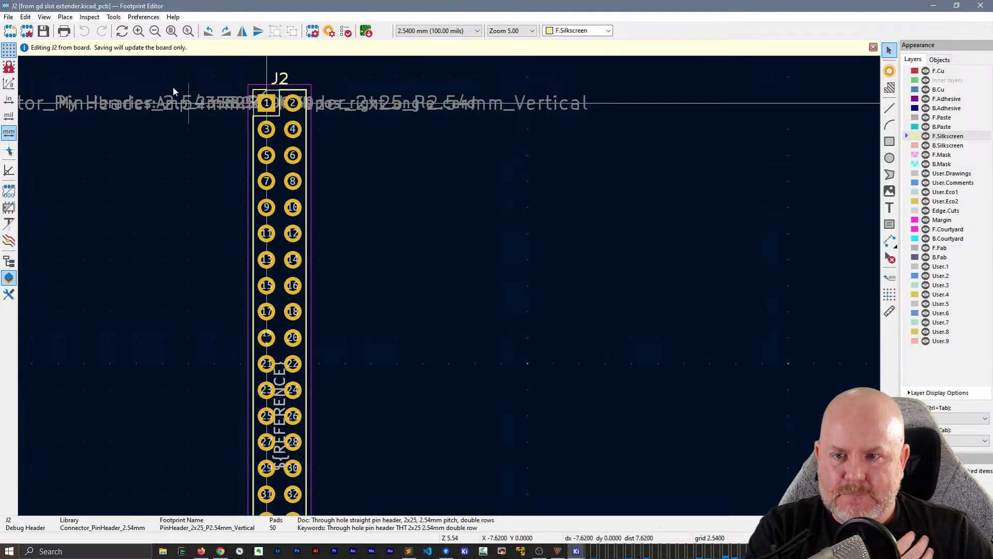
click(113, 17)
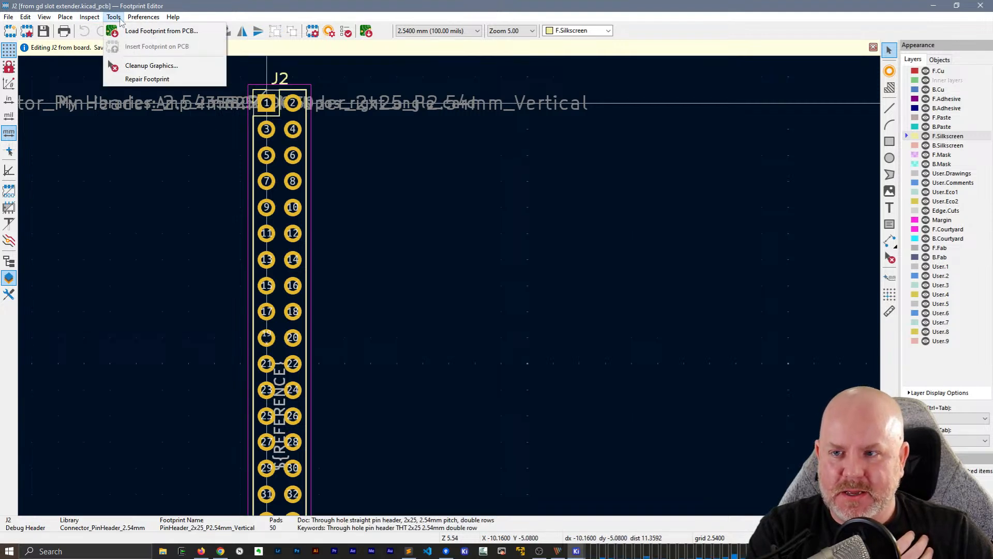
mouse_move(83, 20)
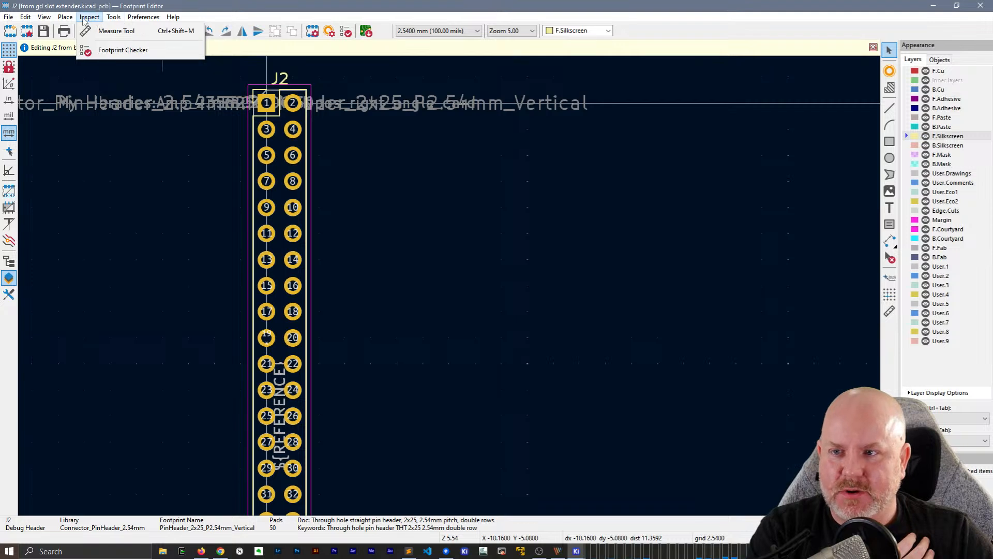
click(215, 4)
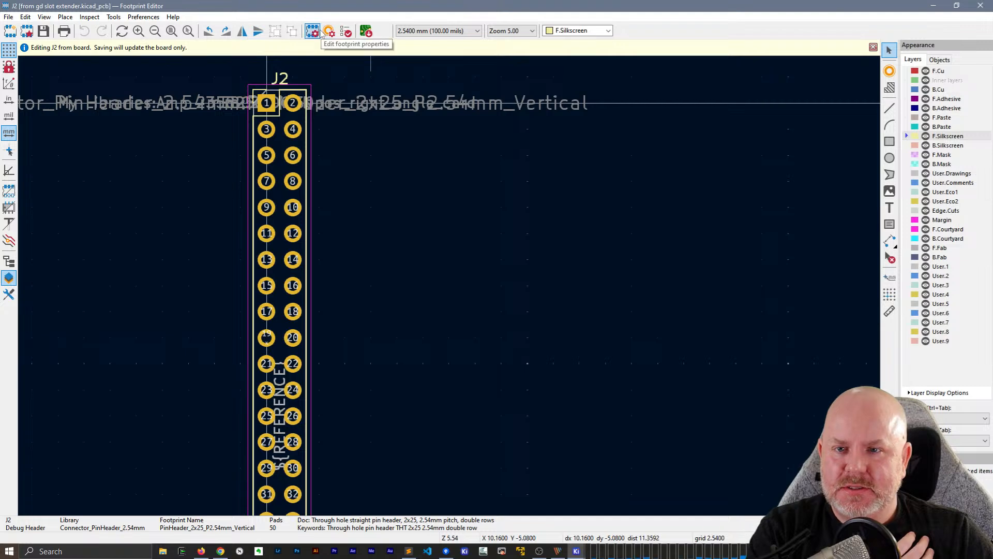
click(114, 17)
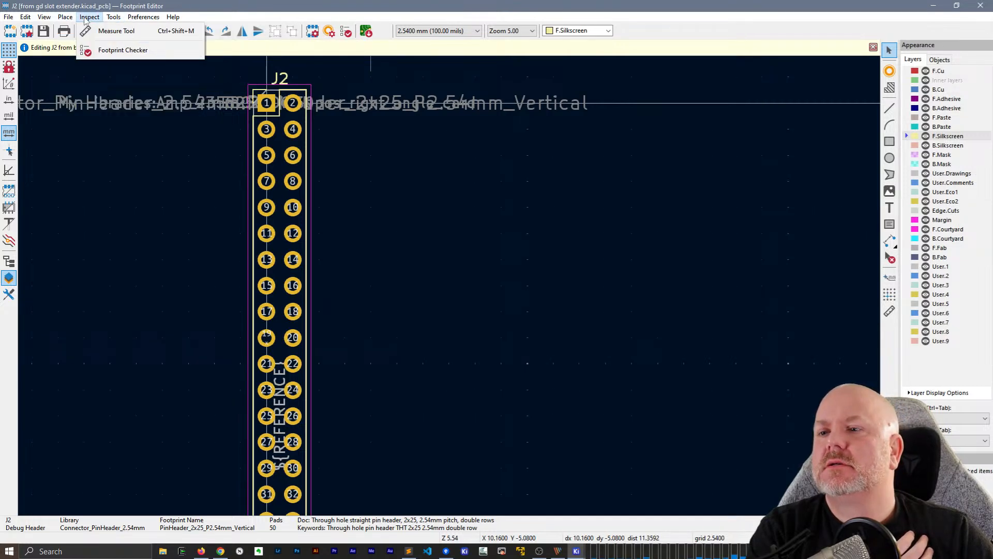
click(56, 18)
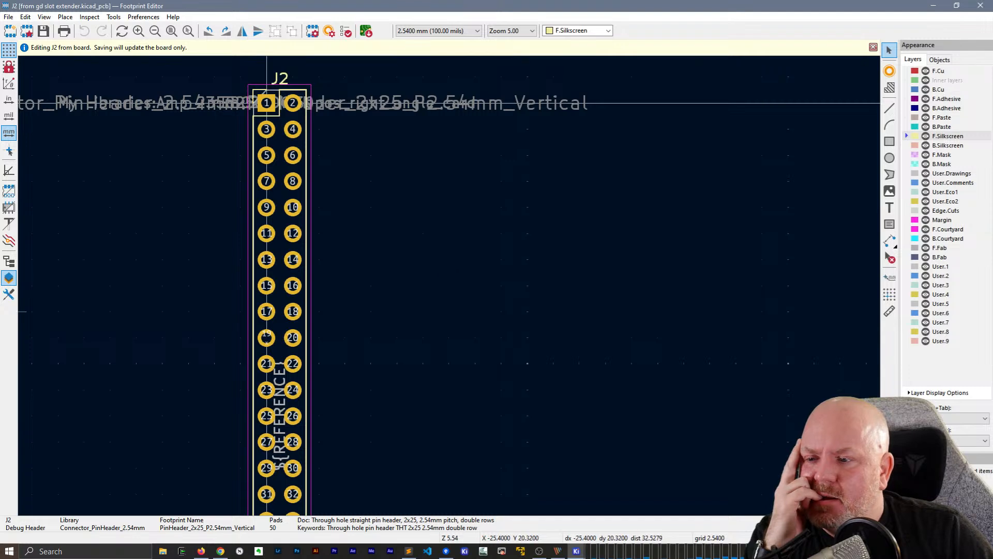
Display the properties of pad 1 of J2 and check them for numbering options
click(8, 294)
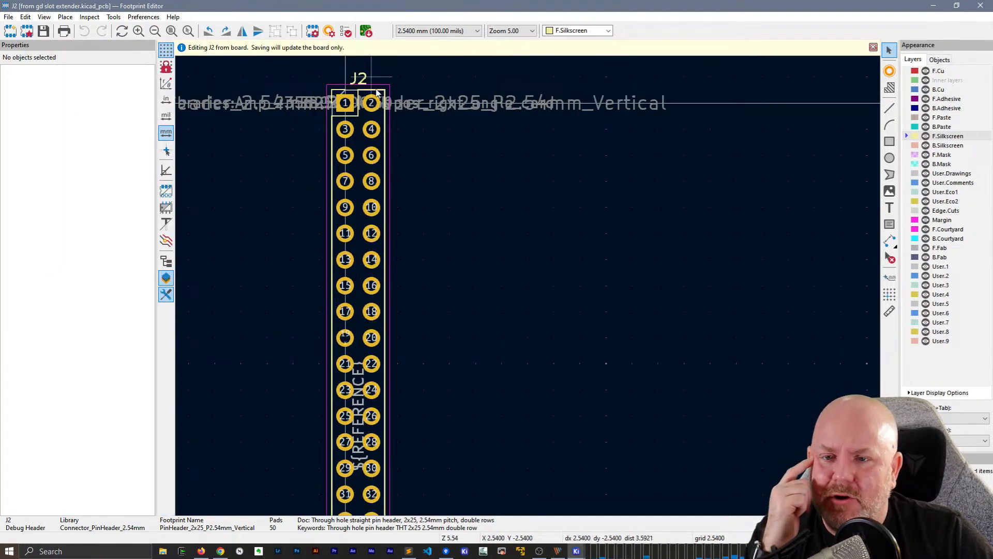
click(344, 108)
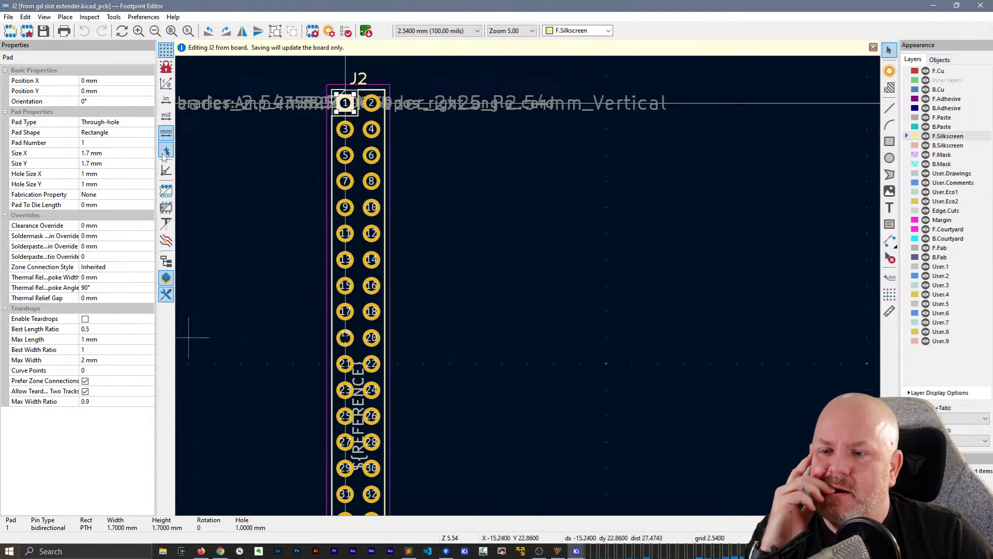
click(113, 17)
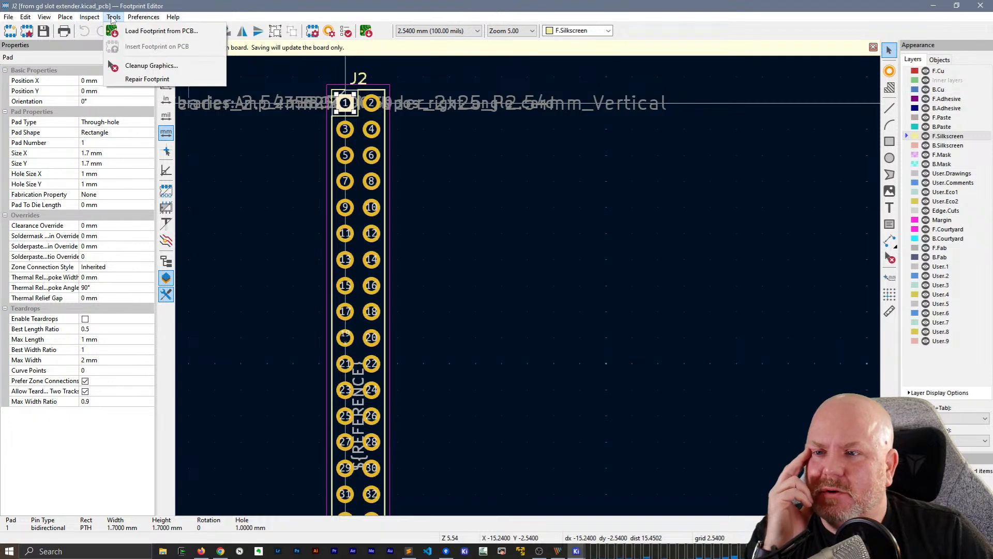
click(112, 18)
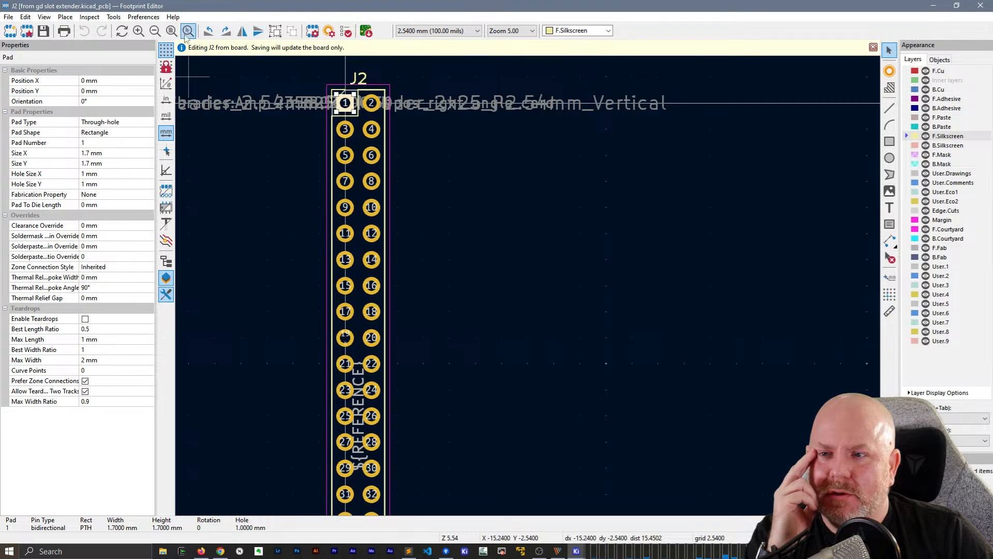
Try to renumber the pads of J2's first column sequentially from 1 to 25, with no prefix, first pad number 1 and step 1
click(110, 18)
mouse_move(66, 18)
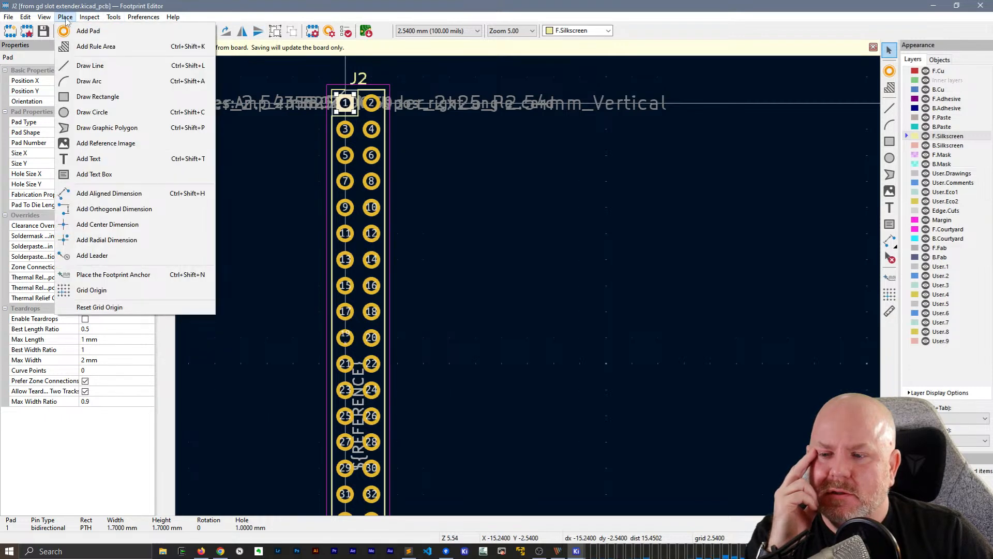
mouse_move(111, 18)
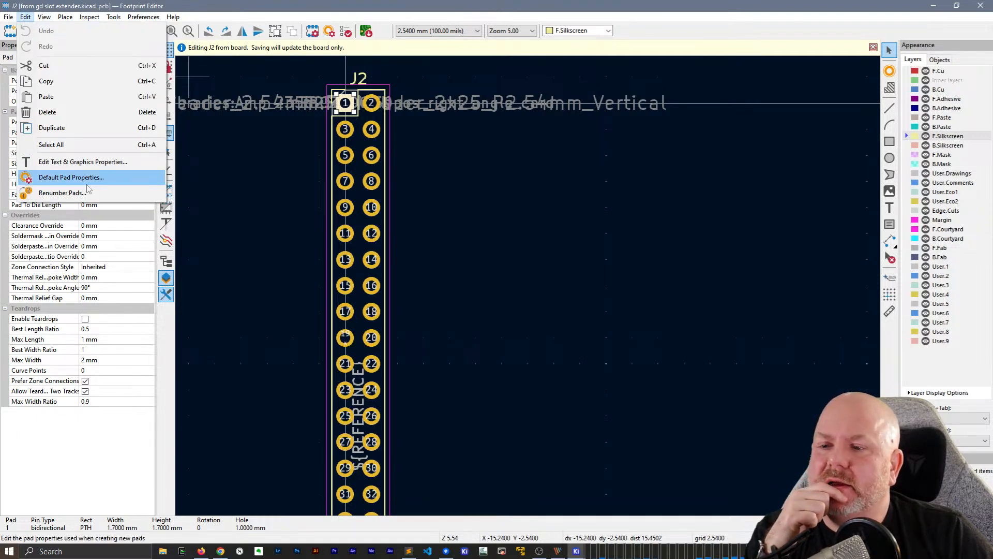
click(63, 192)
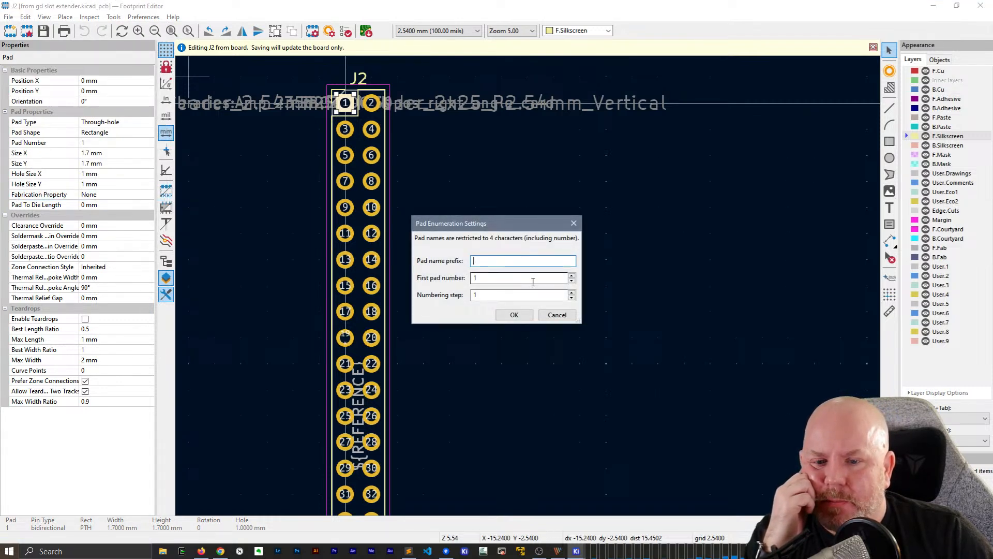
click(511, 315)
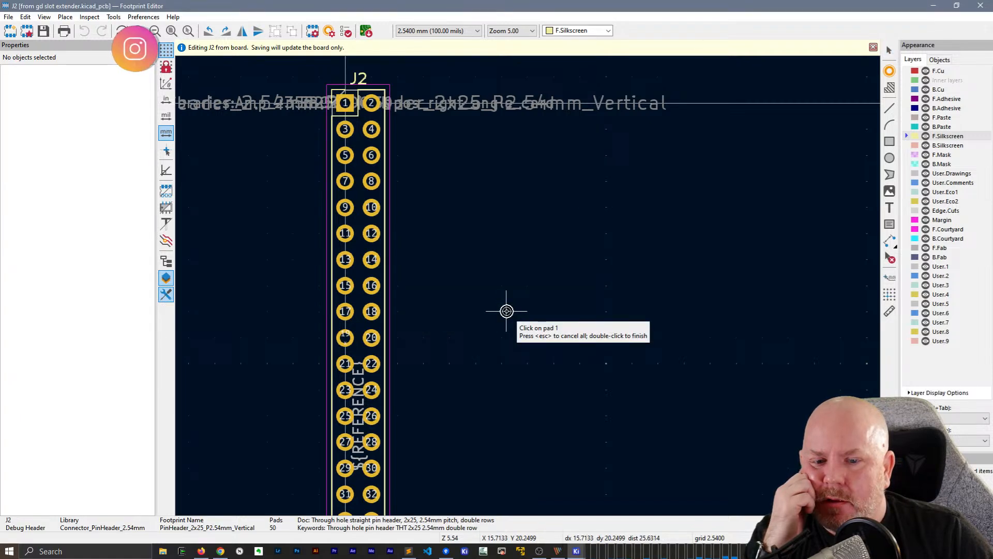
click(346, 106)
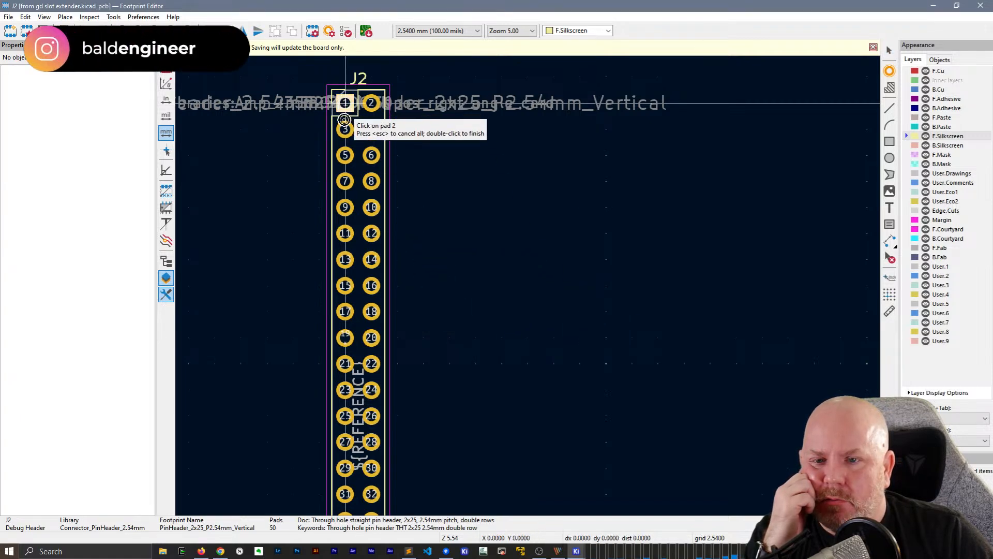
click(345, 129)
click(347, 156)
click(346, 181)
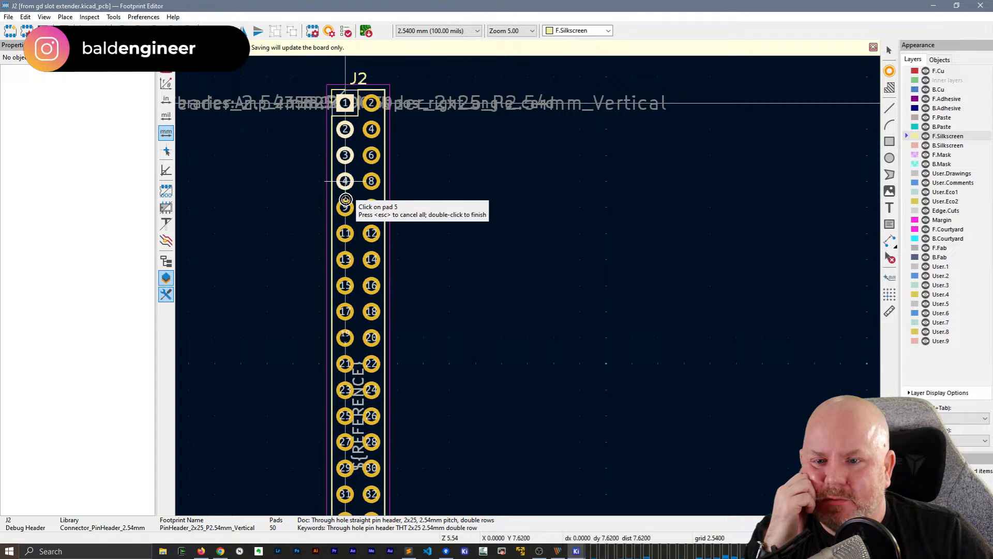
click(346, 207)
click(346, 233)
click(345, 260)
click(345, 285)
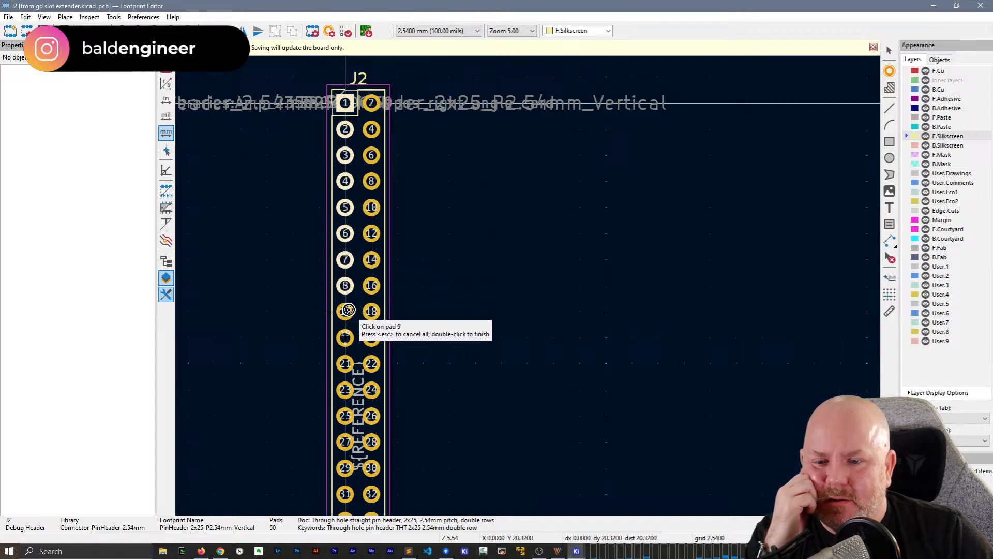
click(346, 311)
click(346, 338)
click(345, 364)
click(346, 390)
click(346, 416)
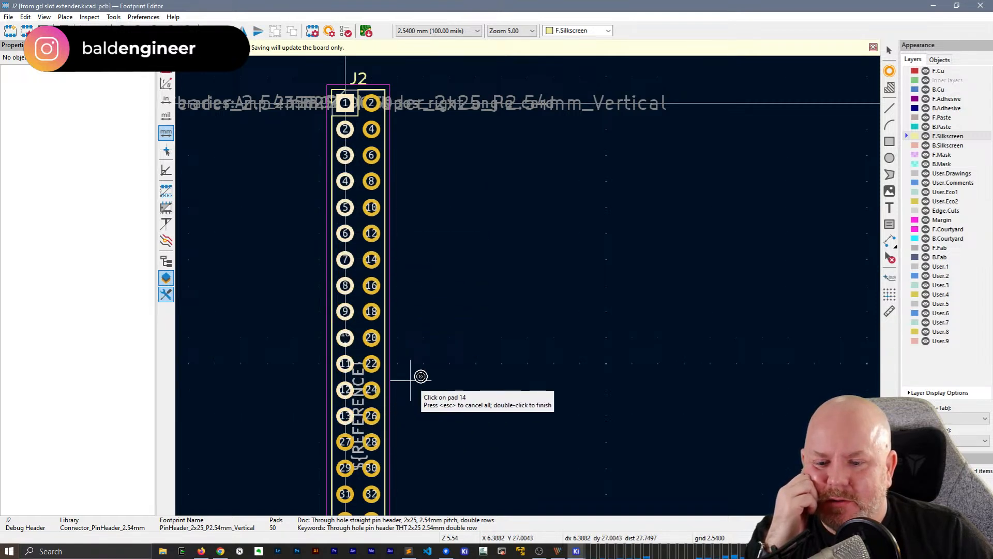
middle_drag(443, 387, 487, 160)
click(391, 213)
click(390, 239)
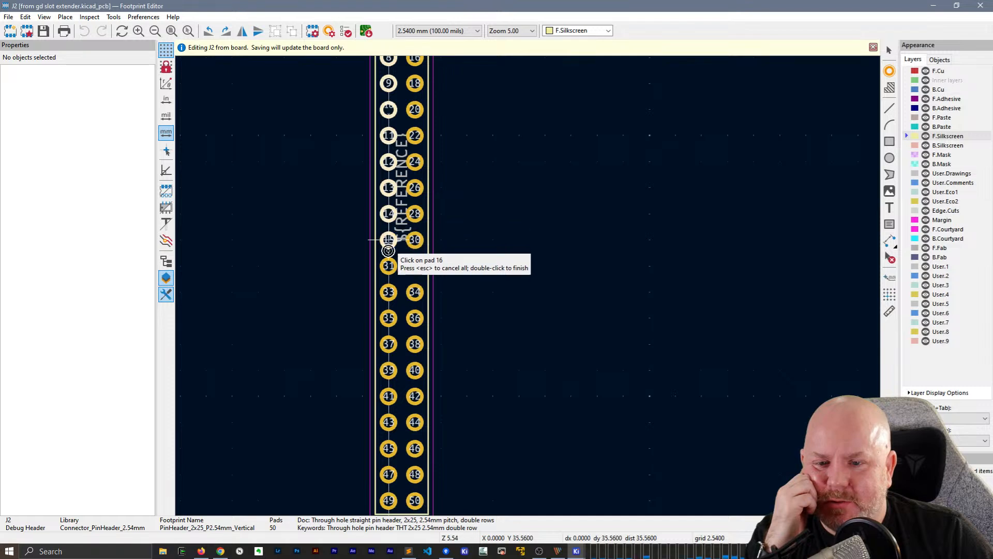
click(390, 265)
click(391, 291)
click(391, 318)
click(390, 344)
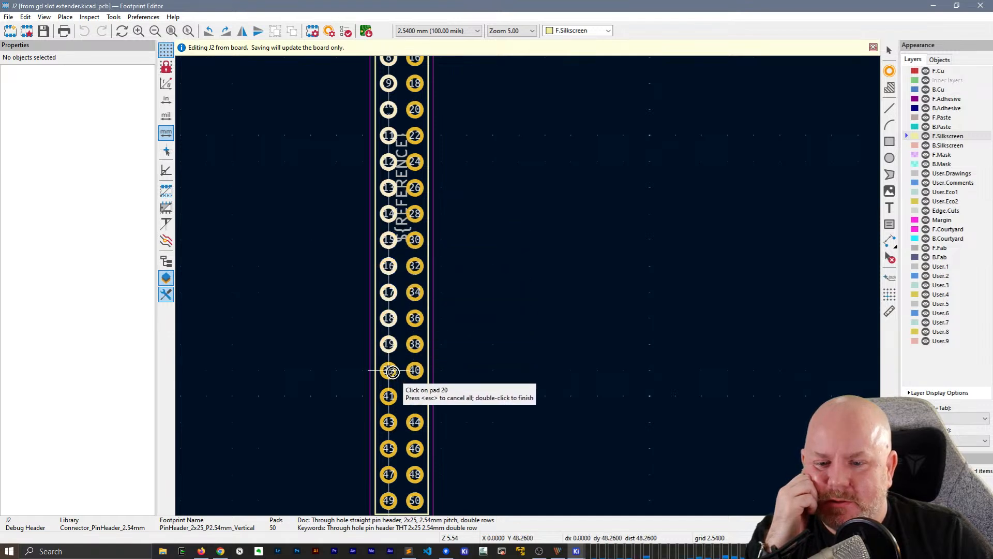
click(391, 370)
click(390, 395)
click(389, 448)
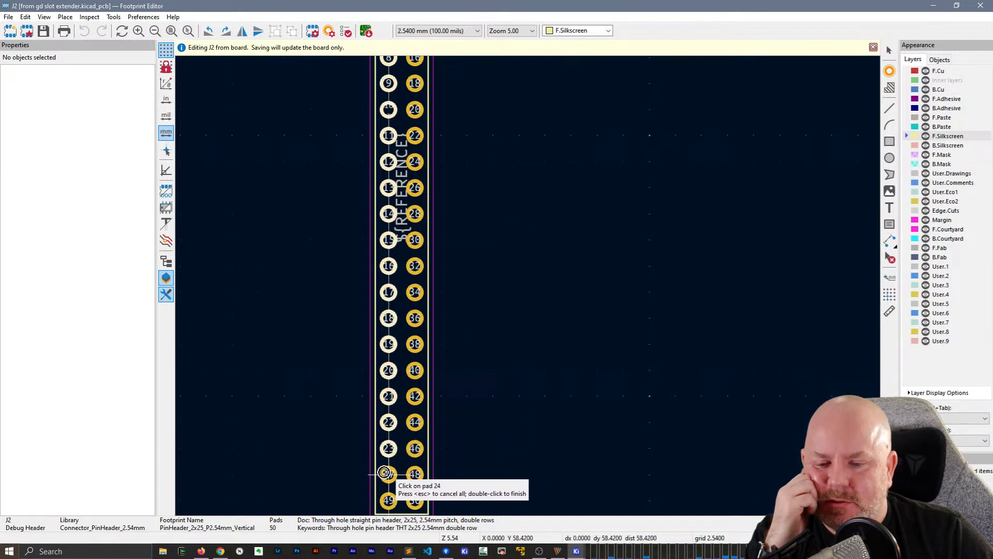
click(388, 474)
click(389, 501)
Try to continue the renumbering up J2's second column from 26 at the far end to 50 beside pad 1, and finish it
click(414, 500)
click(415, 474)
click(415, 448)
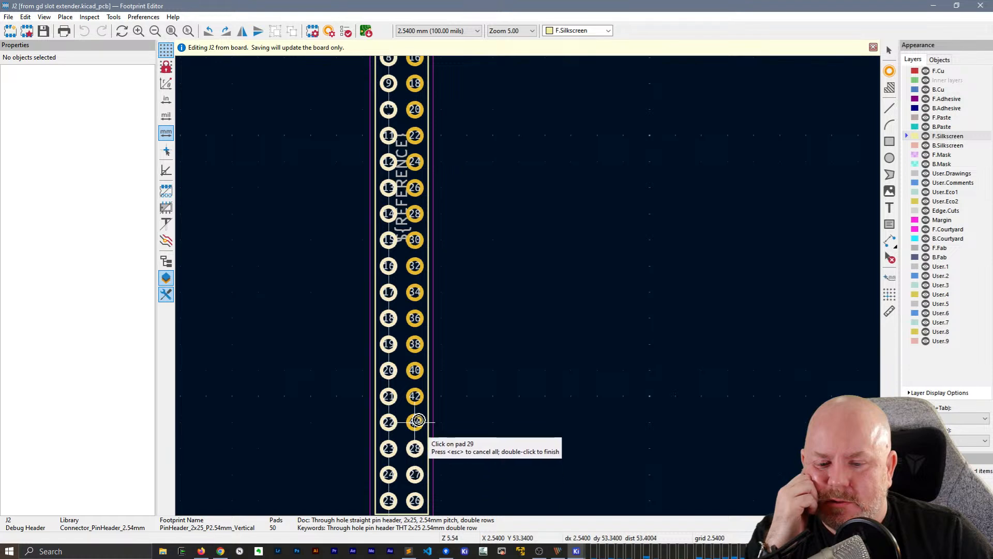
click(415, 422)
click(415, 396)
click(415, 370)
click(415, 344)
click(415, 319)
click(415, 292)
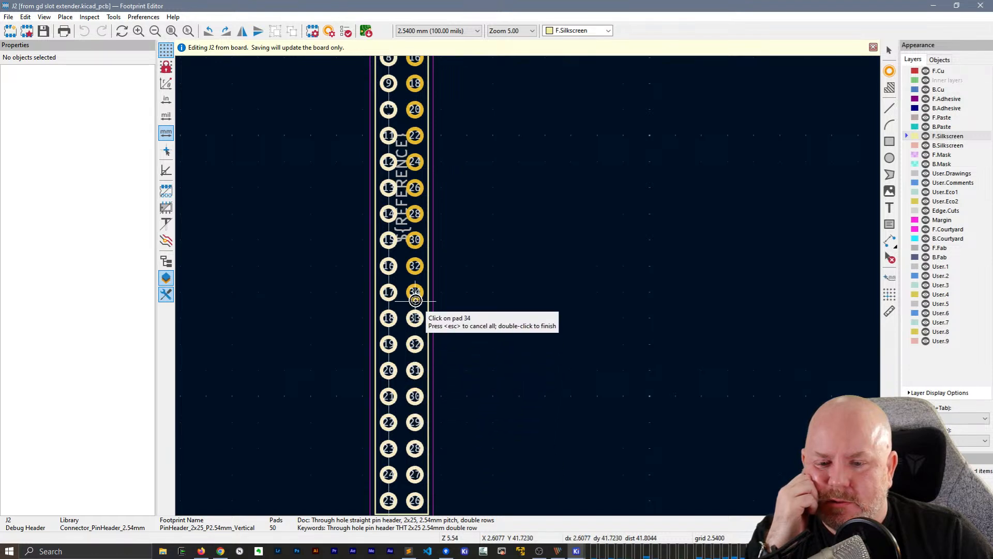
click(415, 266)
click(416, 240)
click(415, 214)
click(414, 188)
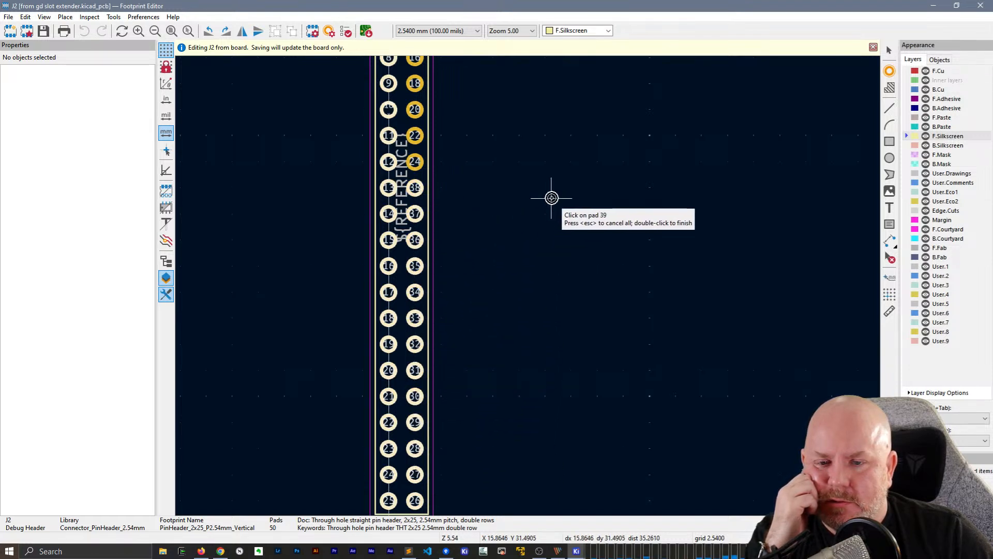
middle_drag(549, 195, 535, 402)
click(395, 364)
click(397, 339)
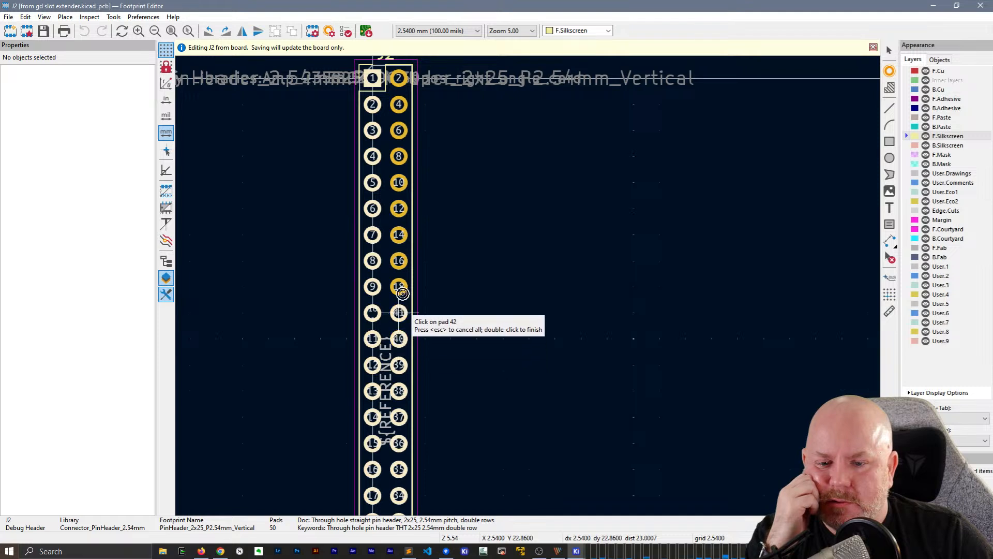
click(397, 313)
click(398, 287)
click(398, 261)
click(399, 235)
click(399, 209)
click(399, 183)
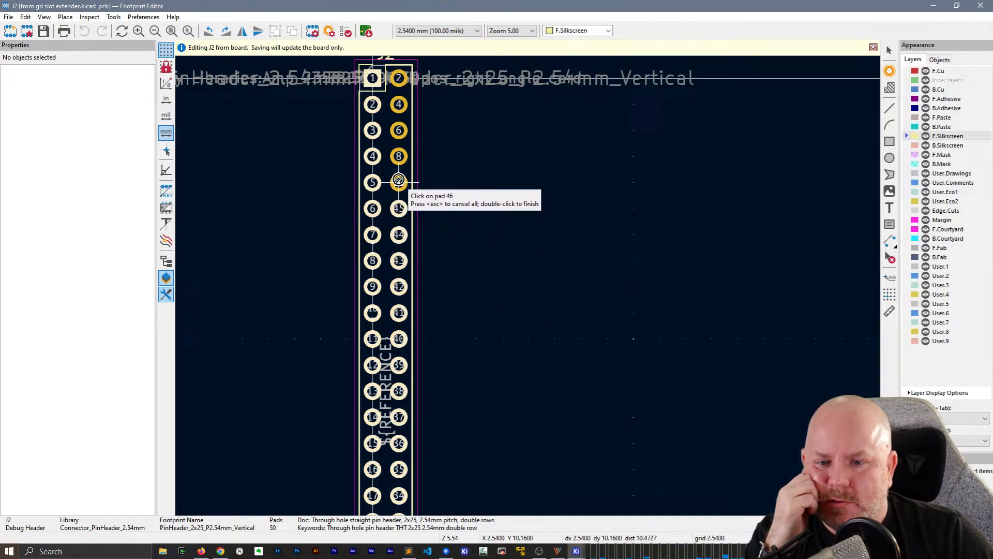
click(399, 156)
click(399, 131)
click(399, 105)
click(399, 78)
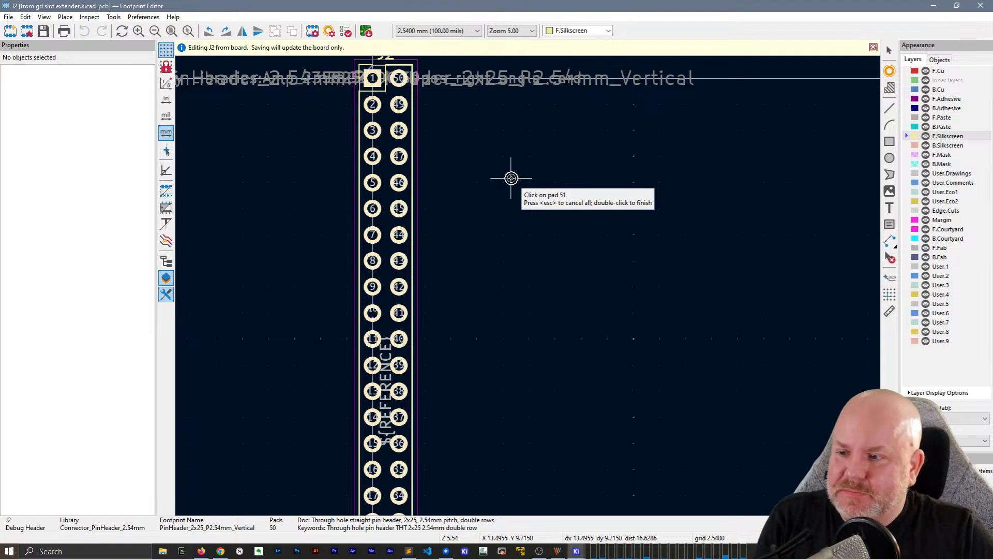
double_click(511, 178)
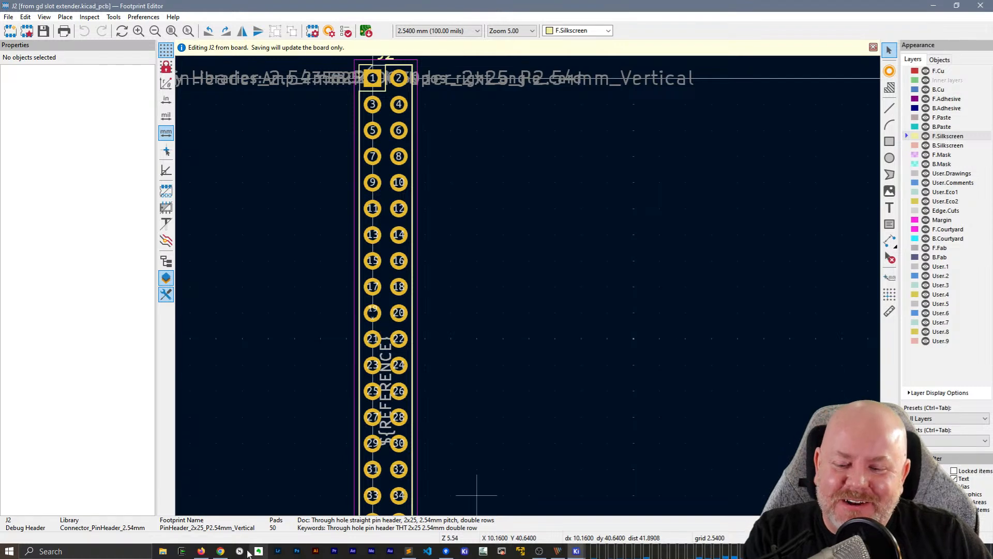
Check the kicad8.md notes in Sublime Text and return to the Footprint Editor
click(409, 551)
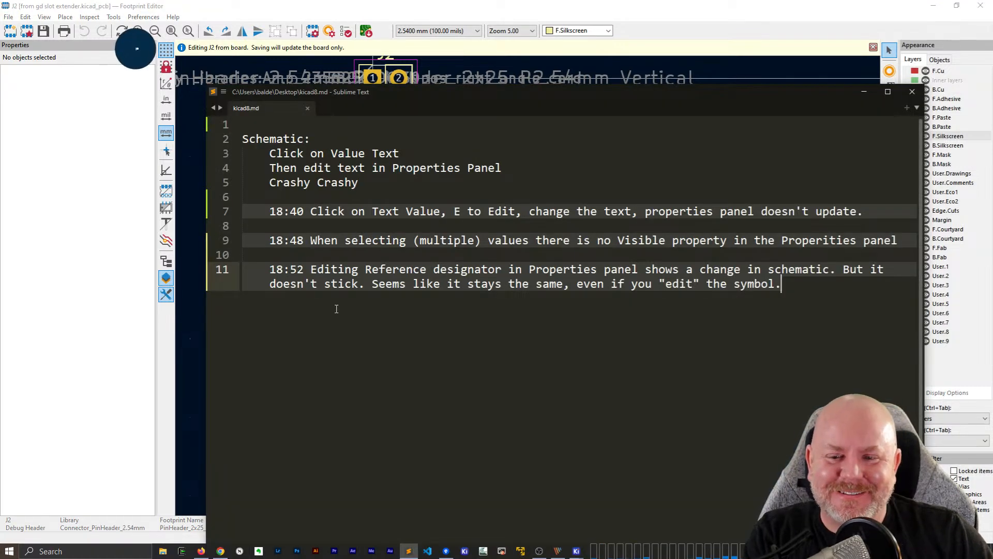
key(alt+Tab)
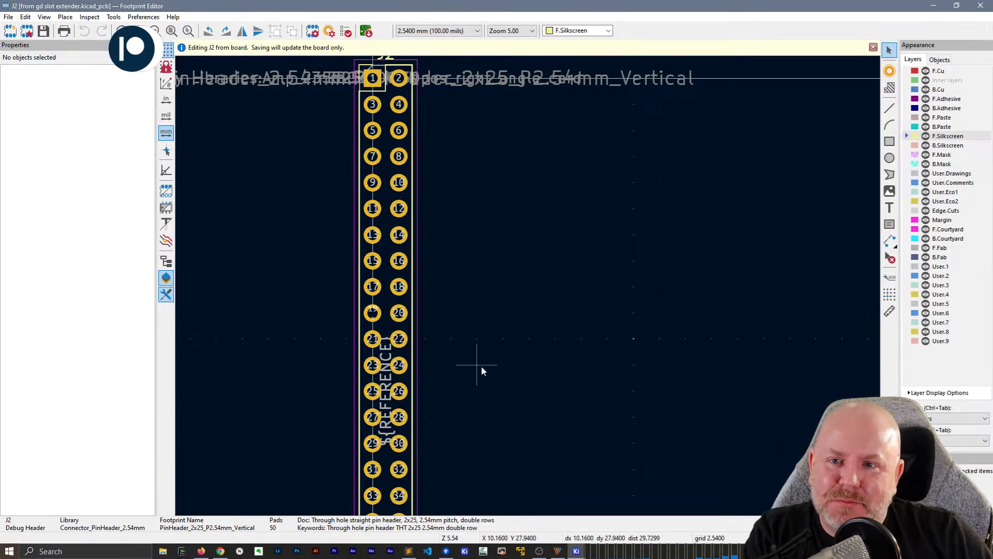
scroll(529, 285, down, 3)
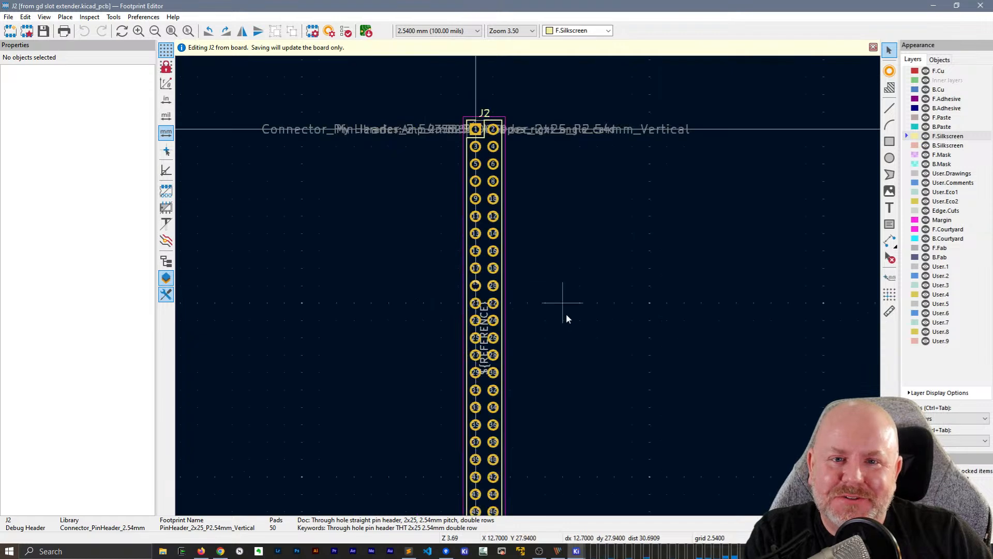
middle_drag(632, 234, 612, 252)
click(65, 17)
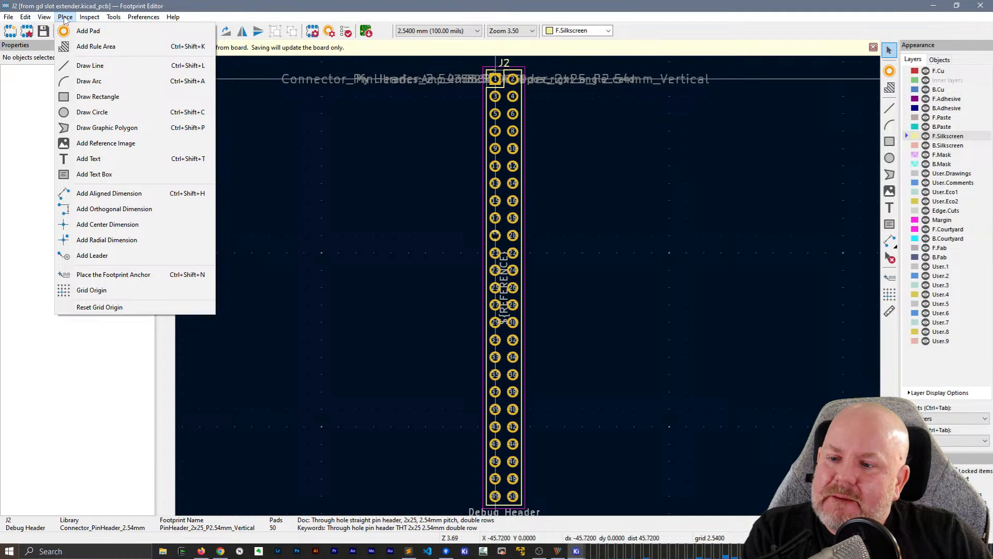
mouse_move(53, 20)
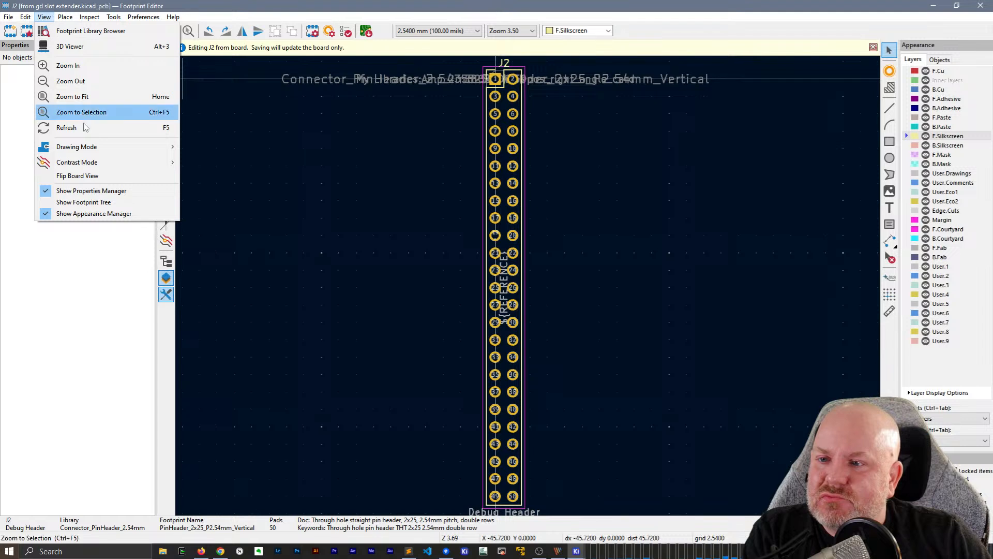
mouse_move(95, 152)
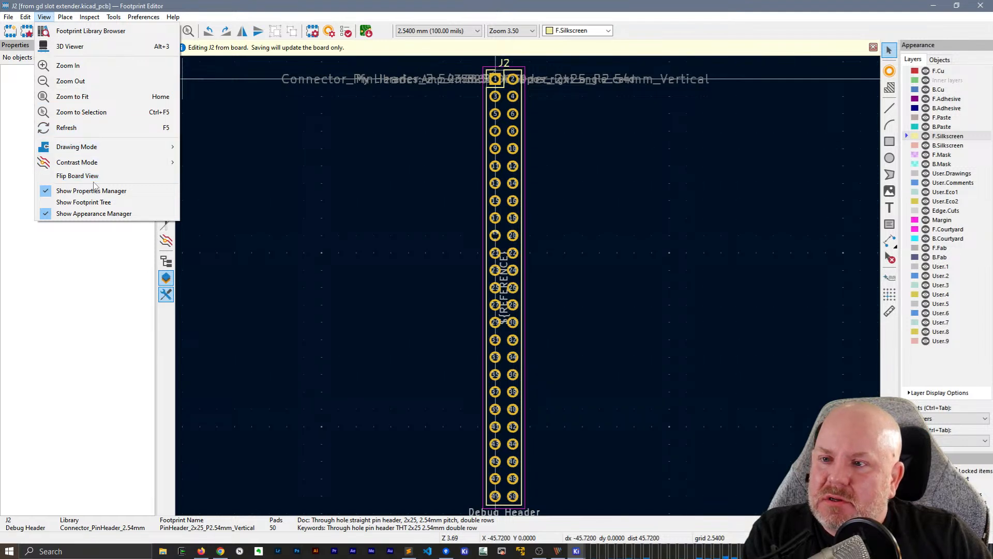
mouse_move(90, 20)
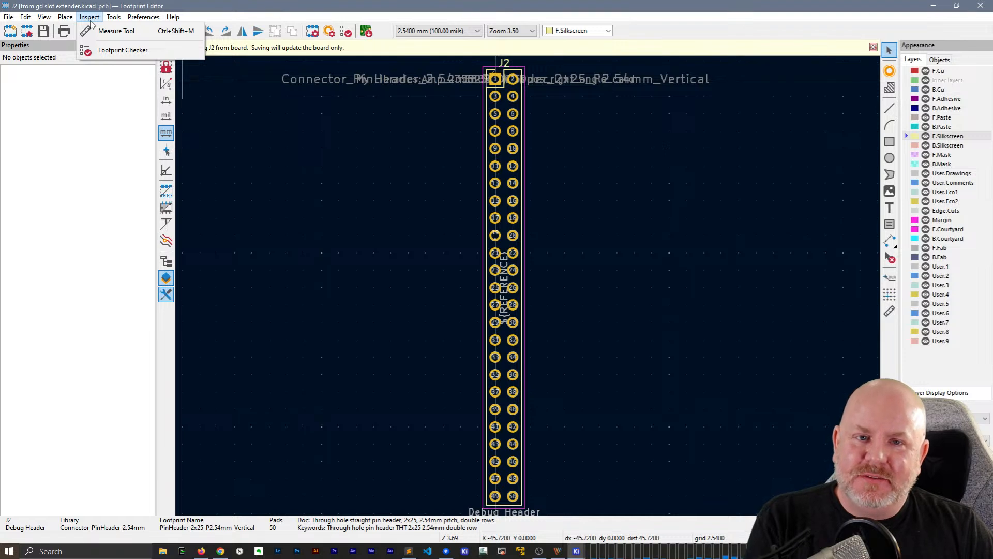
click(654, 5)
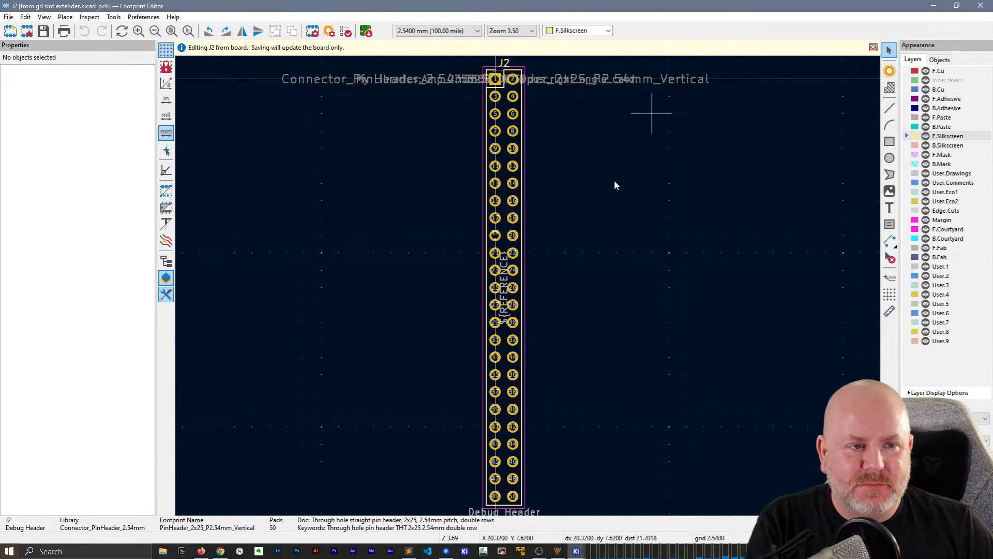
Close the Footprint Editor and return to the debug header J2 in the PCB Editor
click(980, 5)
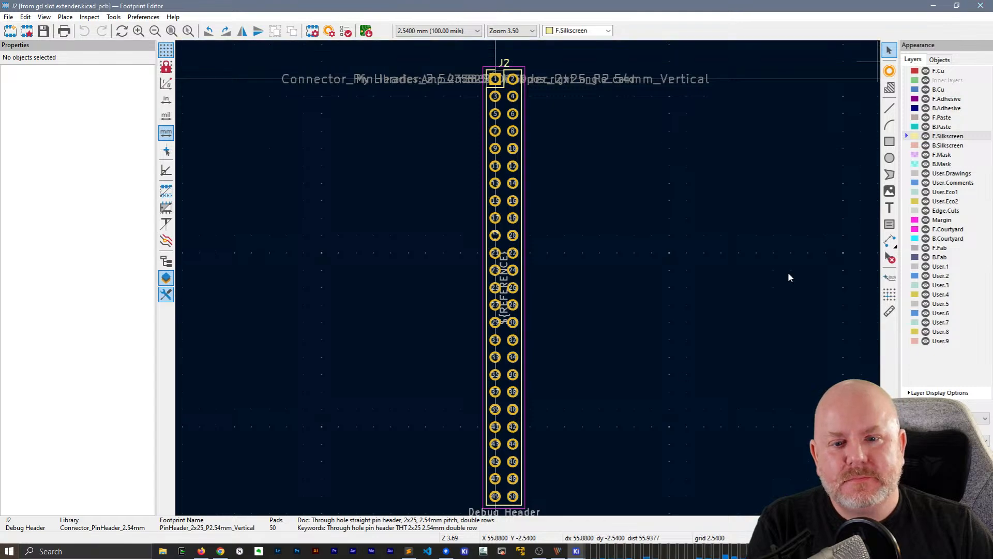
click(470, 4)
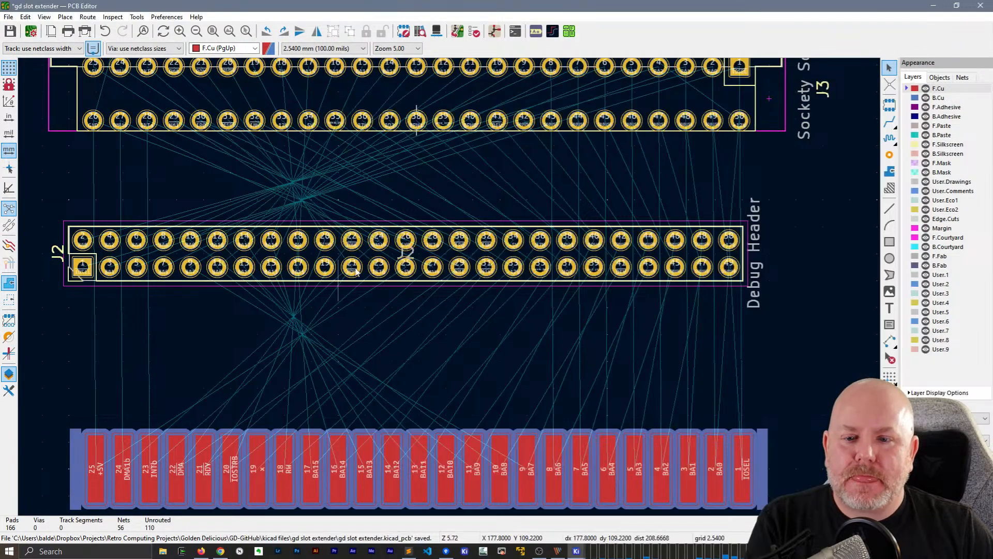
scroll(365, 254, up, 1)
scroll(449, 287, down, 1)
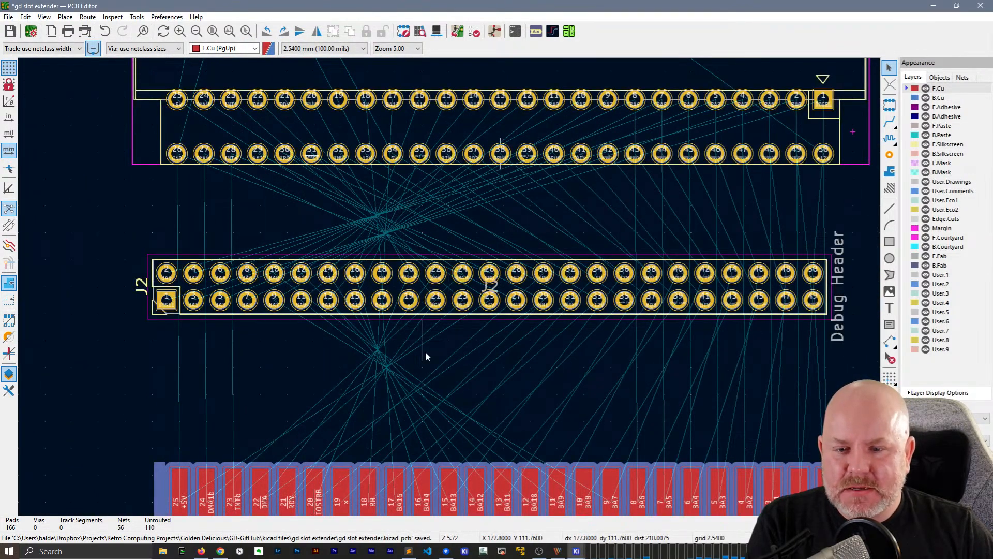
Rotate the debug header J2 through a full turn in 90° increments and deselect it
click(443, 297)
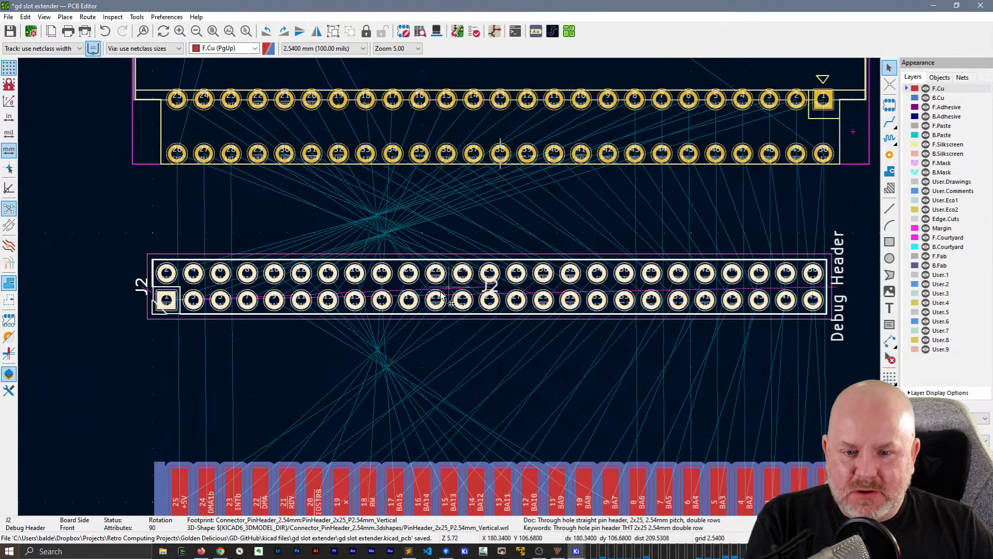
key(r)
key(r)
key(r)
key(r)
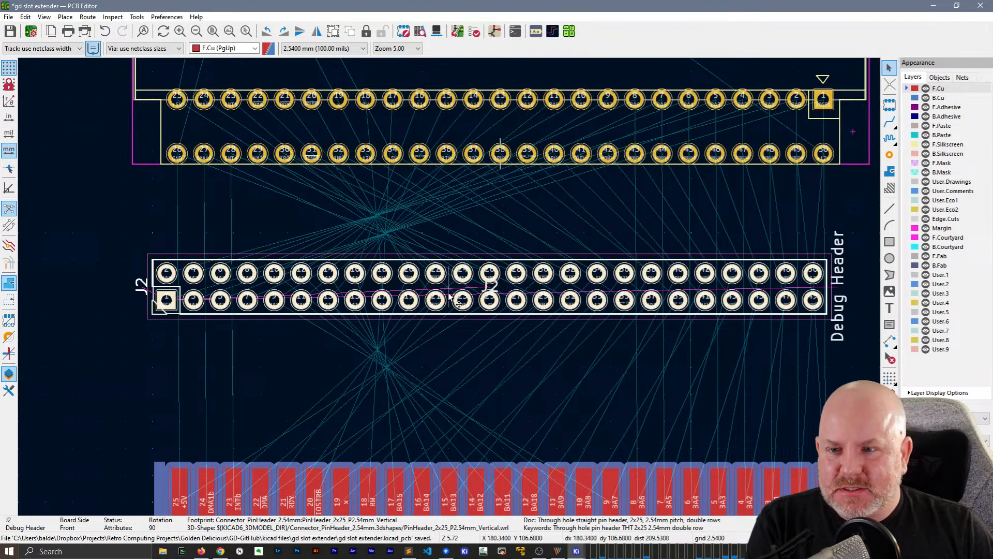
middle_drag(386, 376, 396, 334)
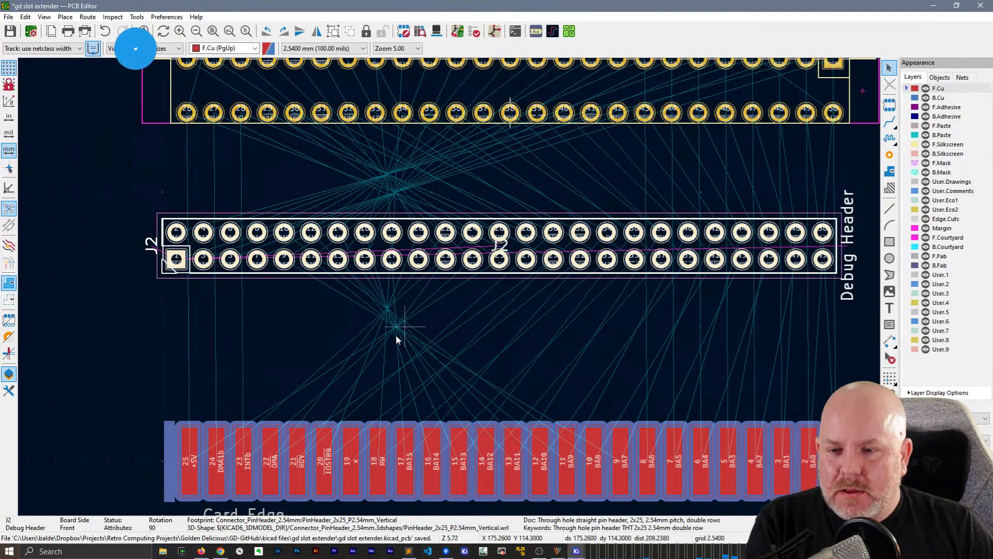
click(185, 338)
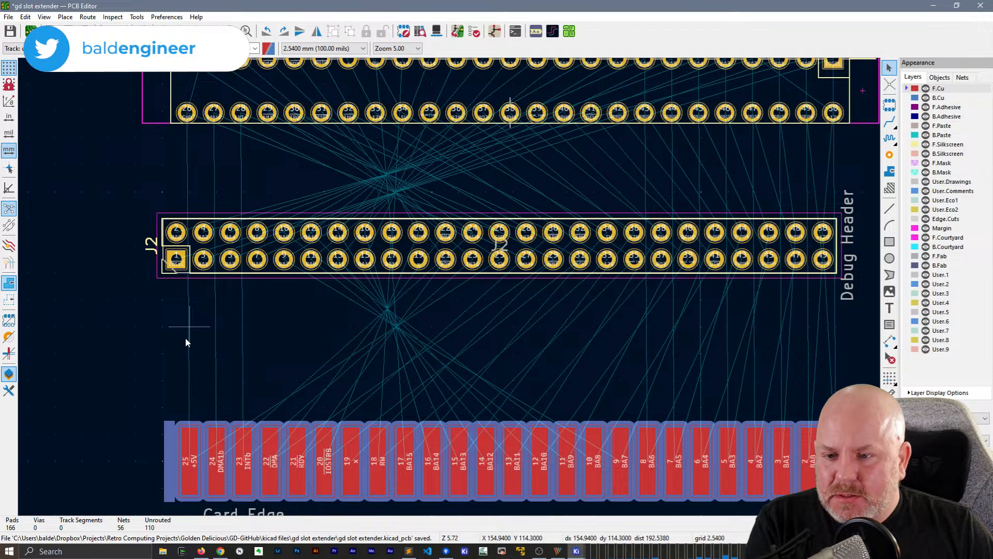
Reopen the debug header J2 from its footprint properties for editing in the Footprint Editor
click(301, 251)
key(e)
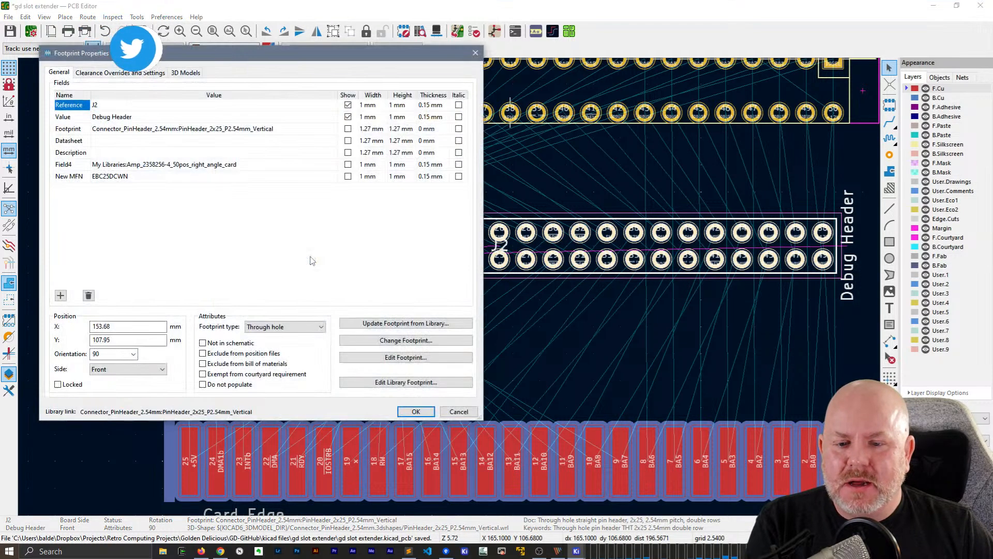
click(370, 357)
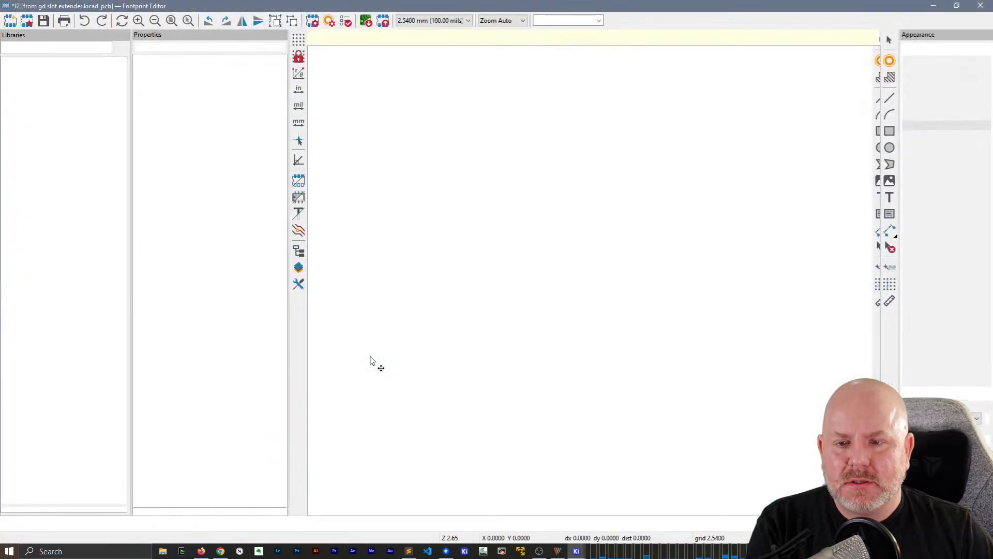
scroll(361, 371, up, 5)
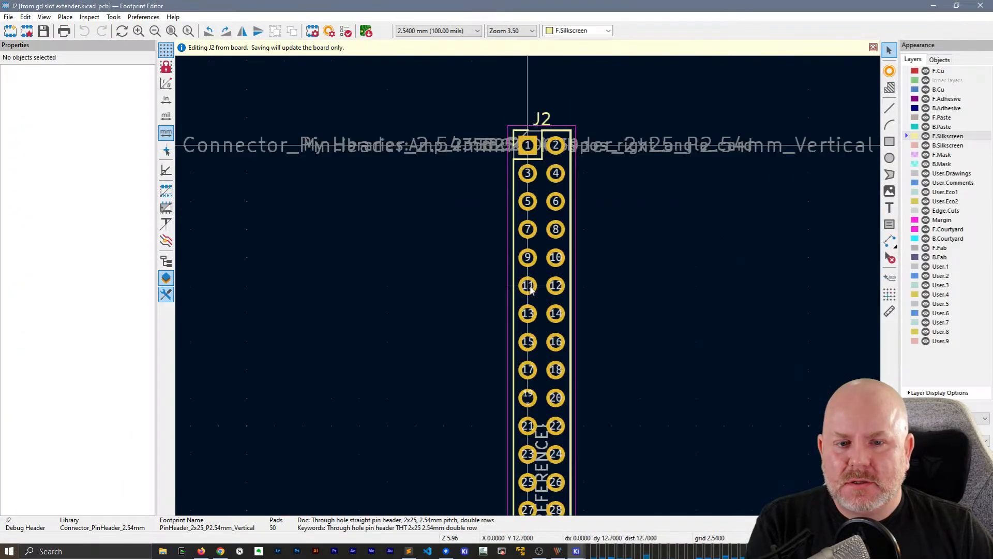
middle_drag(722, 280, 622, 315)
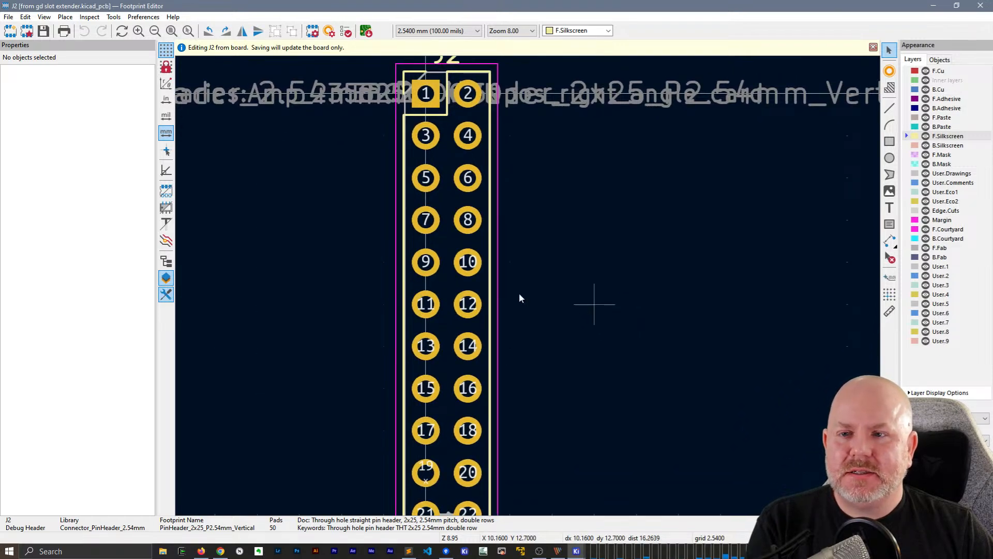
click(9, 17)
mouse_move(24, 18)
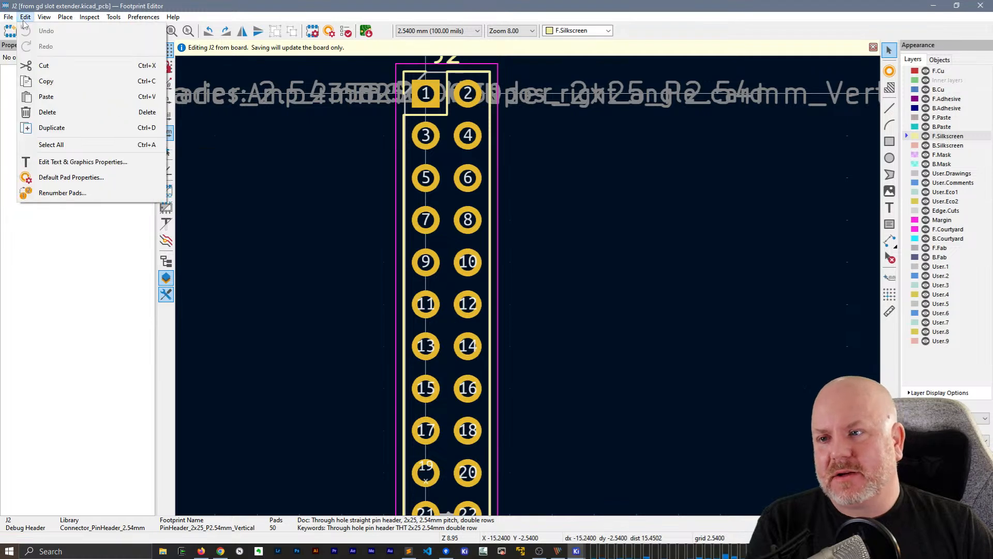
click(62, 193)
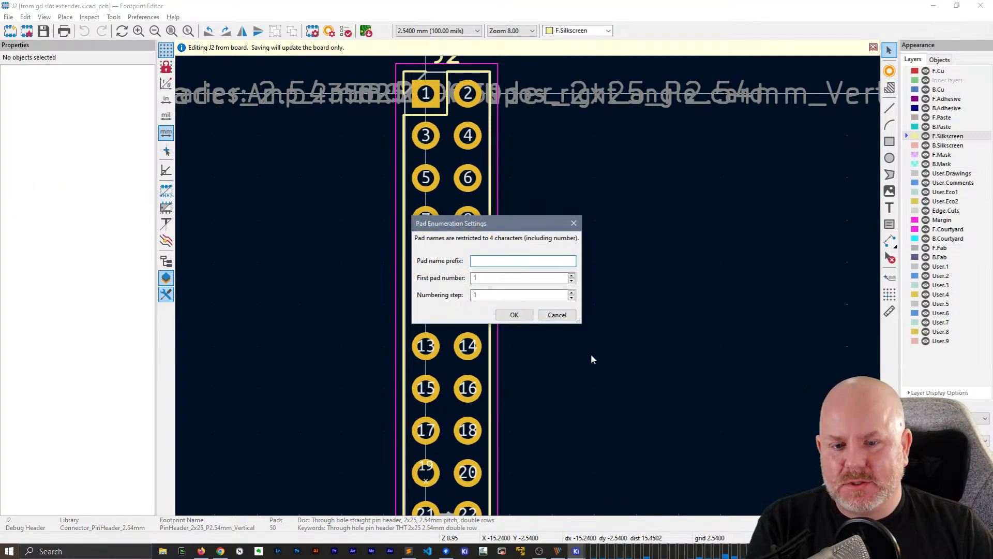
click(528, 314)
click(426, 93)
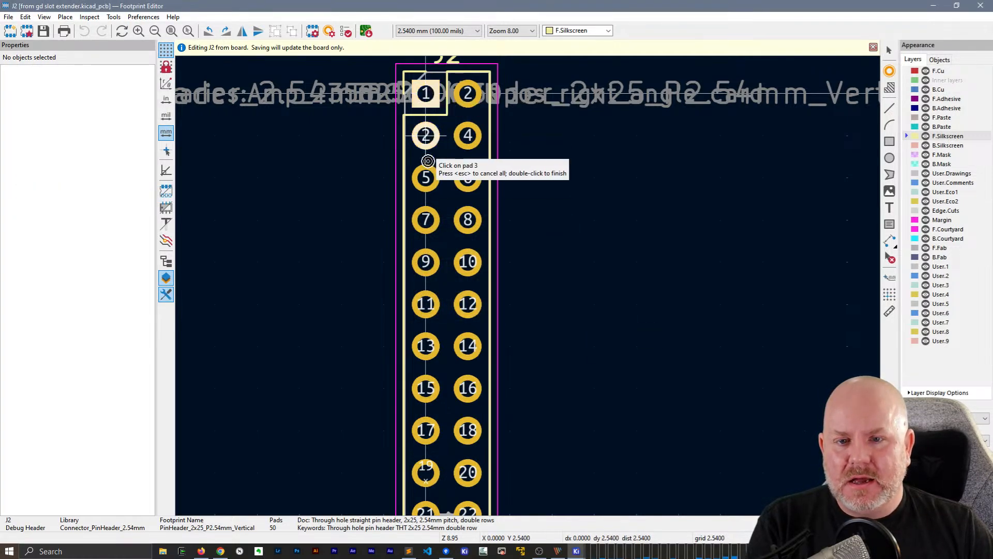
click(426, 135)
click(426, 177)
click(426, 219)
click(426, 262)
click(425, 304)
click(426, 346)
click(426, 388)
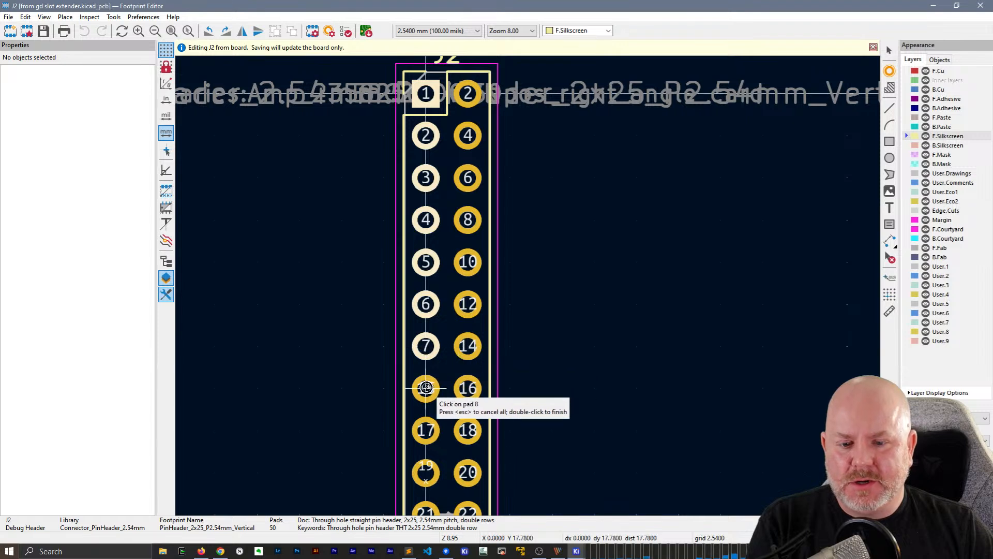
click(426, 430)
click(425, 472)
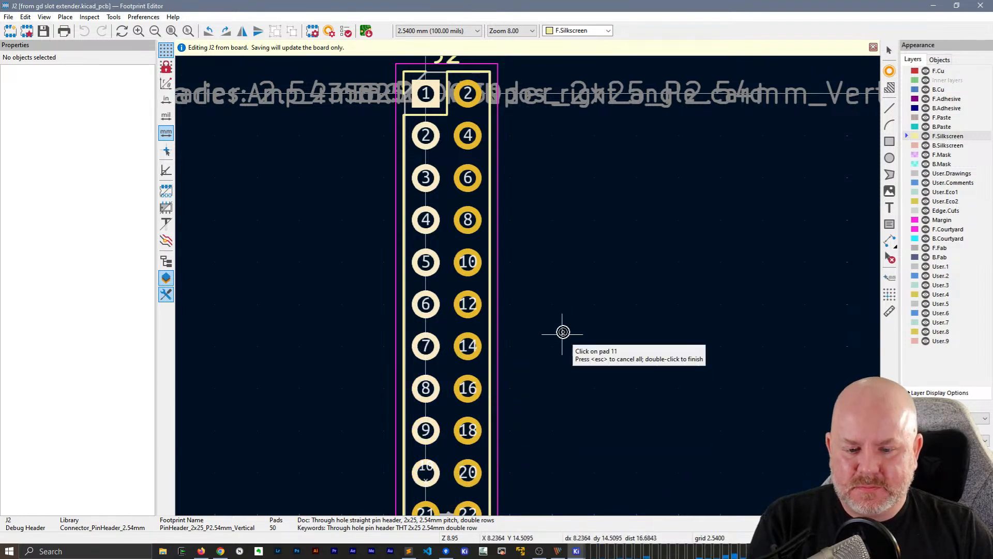
key(Escape)
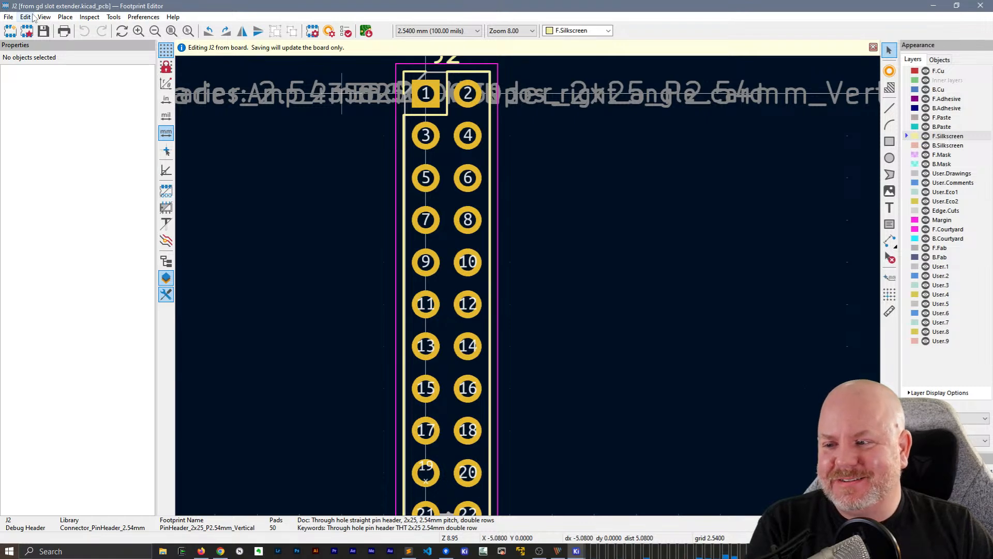
Start renumbering J2's pads from 1 in steps of 1, assigning 1 to 25 down the column that starts at the square pad
click(26, 18)
mouse_move(44, 17)
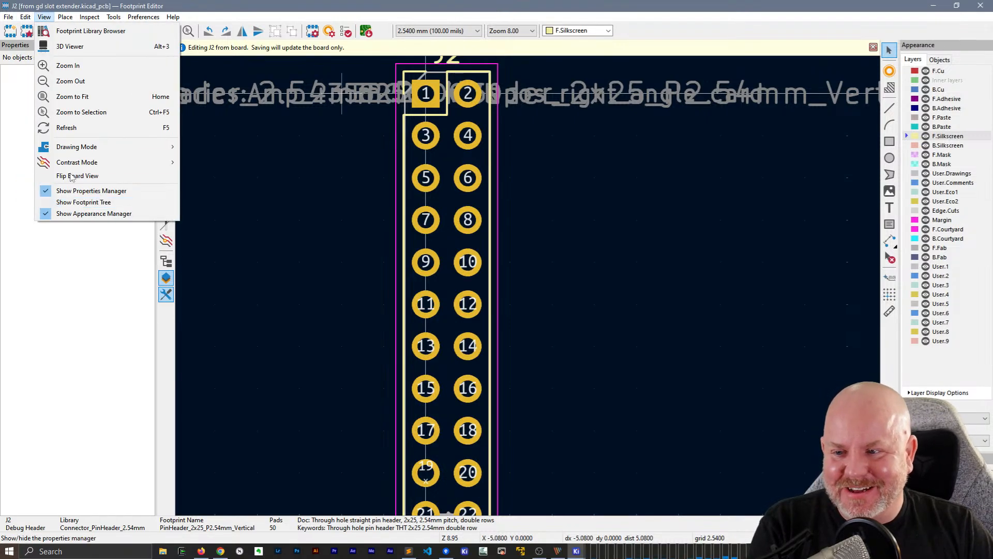
click(72, 193)
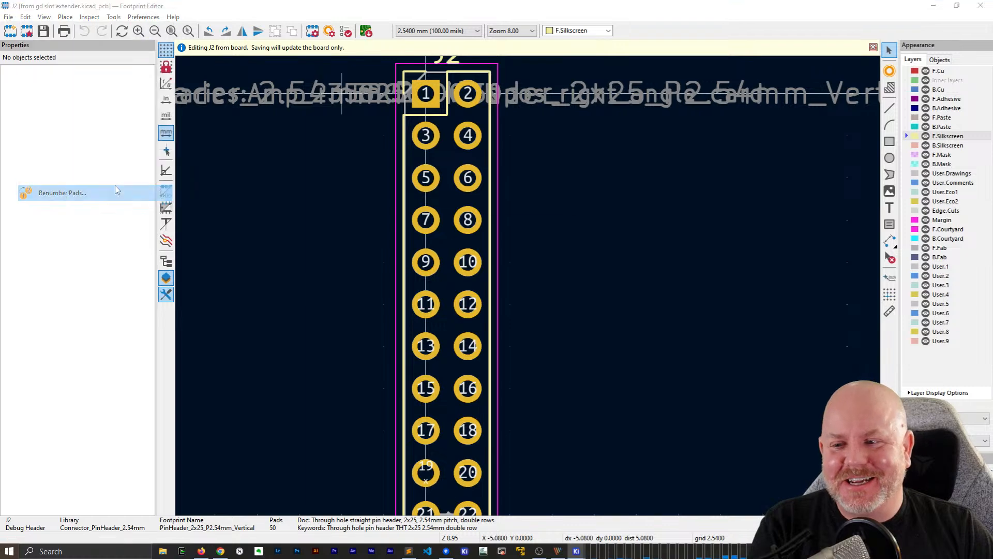
click(529, 316)
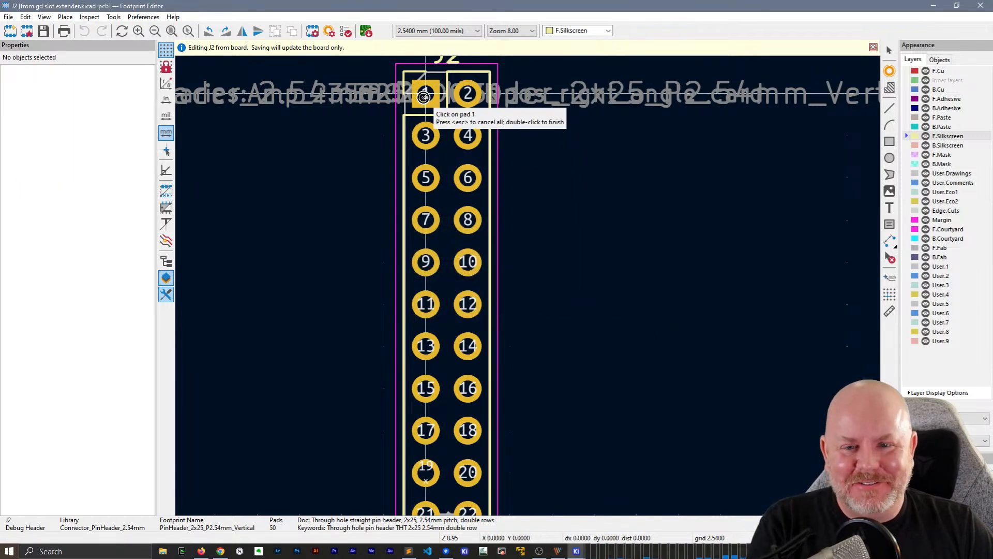
click(426, 93)
click(426, 137)
click(426, 179)
click(426, 220)
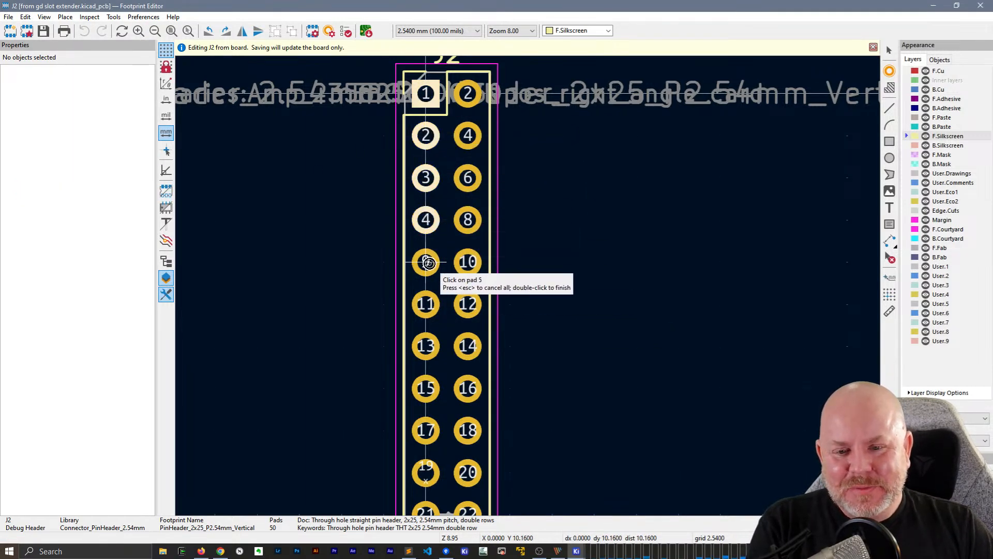
click(426, 262)
click(429, 295)
click(425, 346)
middle_drag(560, 377, 590, 133)
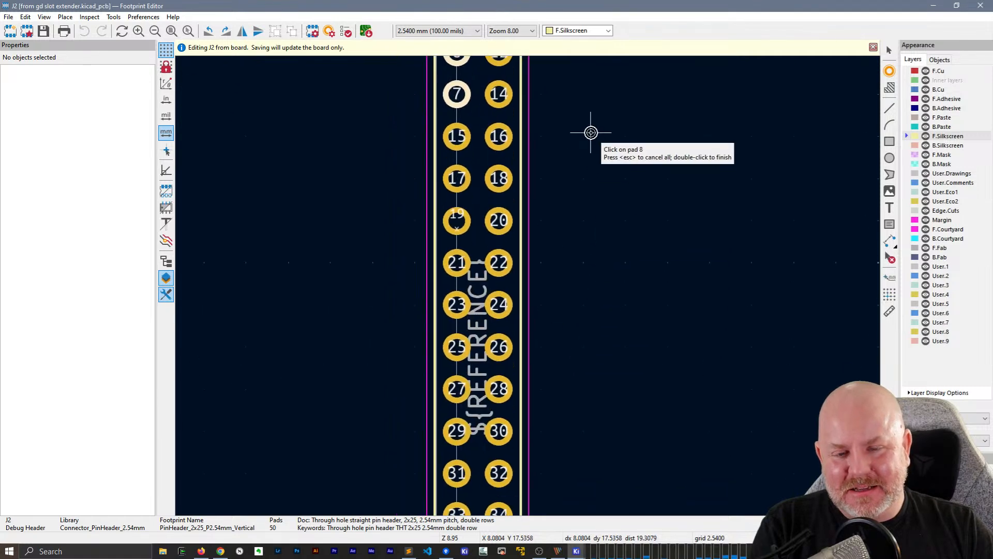
click(458, 135)
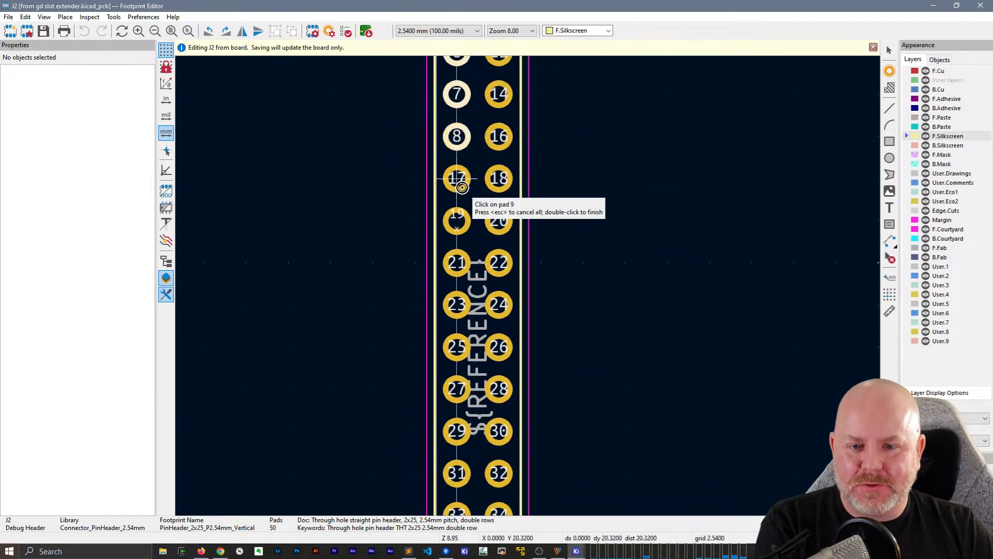
click(461, 181)
click(457, 221)
click(457, 262)
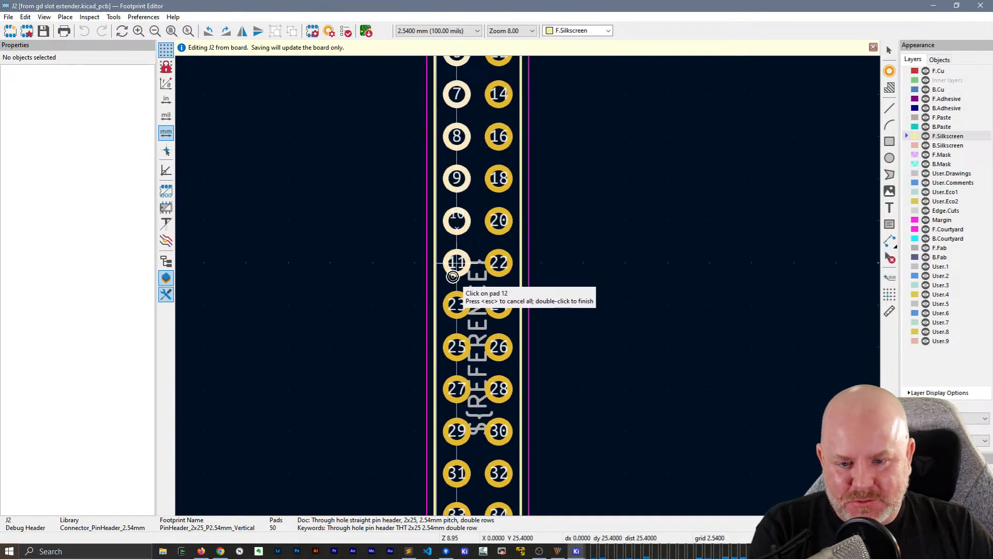
click(457, 305)
click(457, 346)
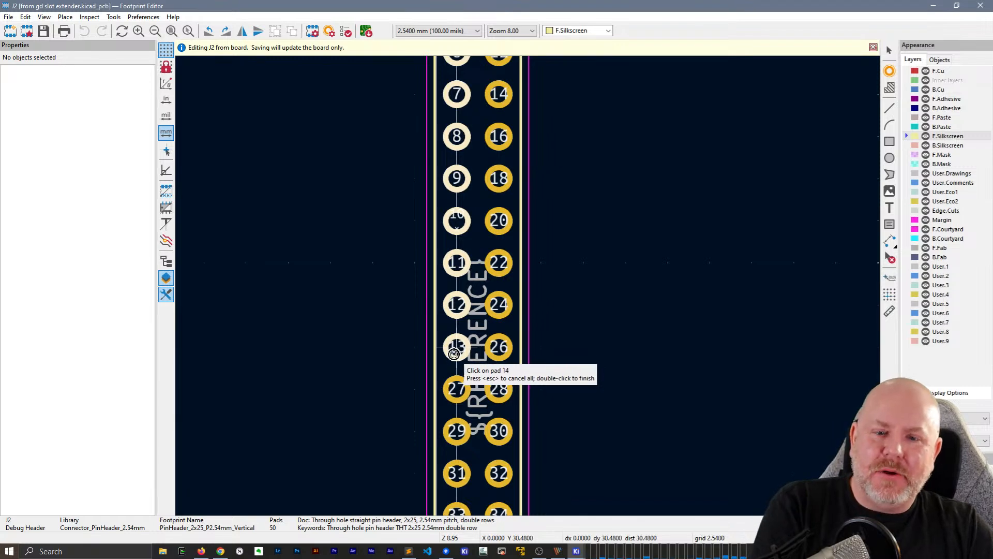
click(466, 383)
scroll(589, 150, down, 7)
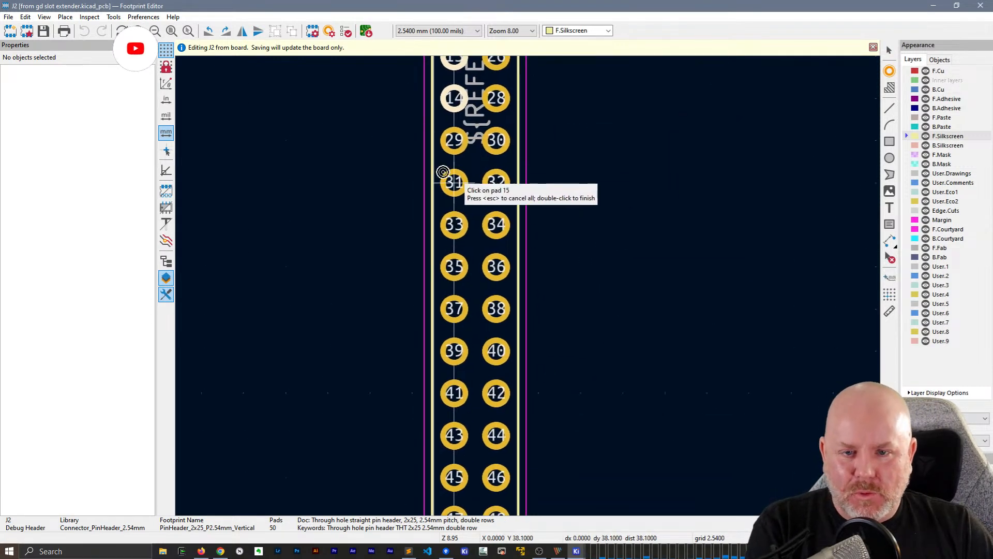
click(451, 138)
click(450, 182)
click(450, 224)
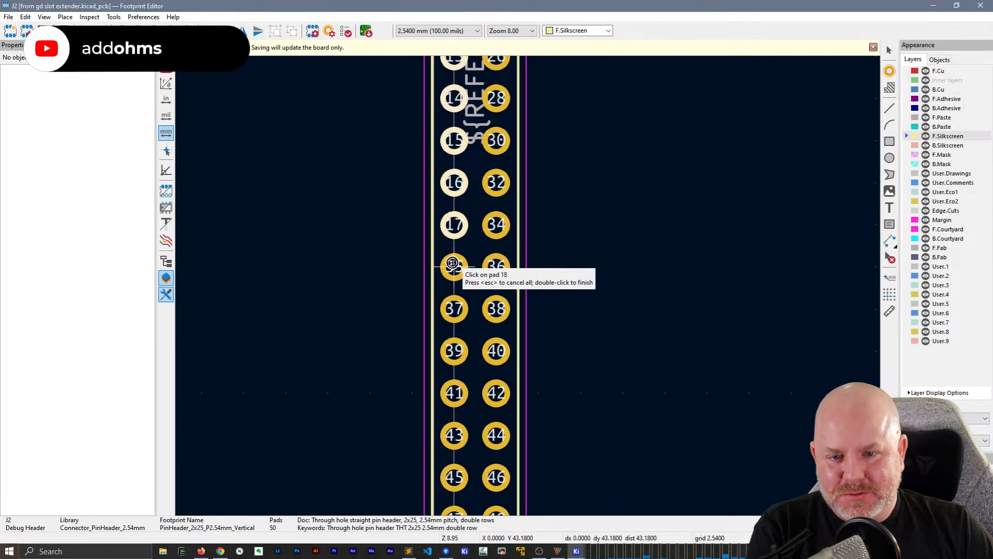
click(450, 267)
click(449, 308)
click(450, 351)
click(450, 392)
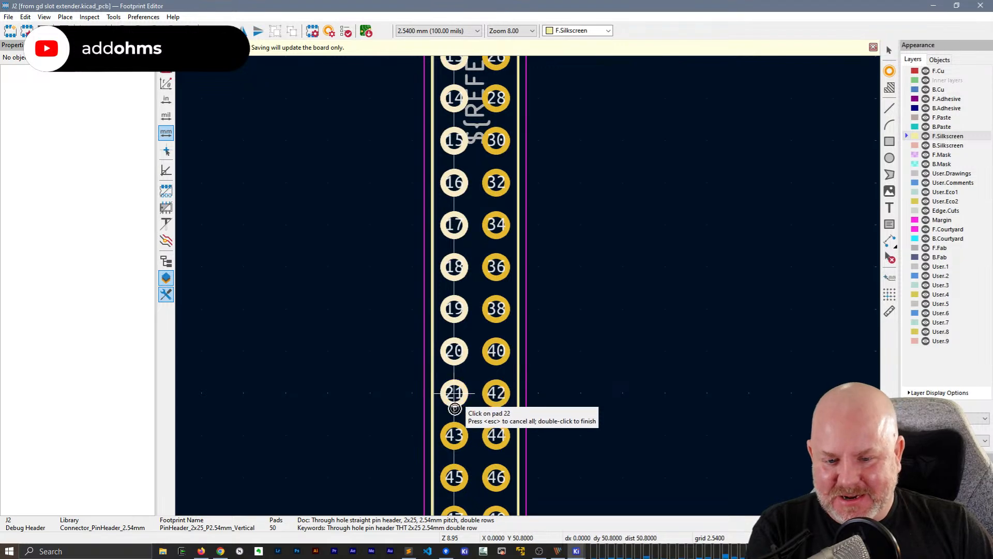
click(450, 434)
click(451, 474)
scroll(628, 440, down, 7)
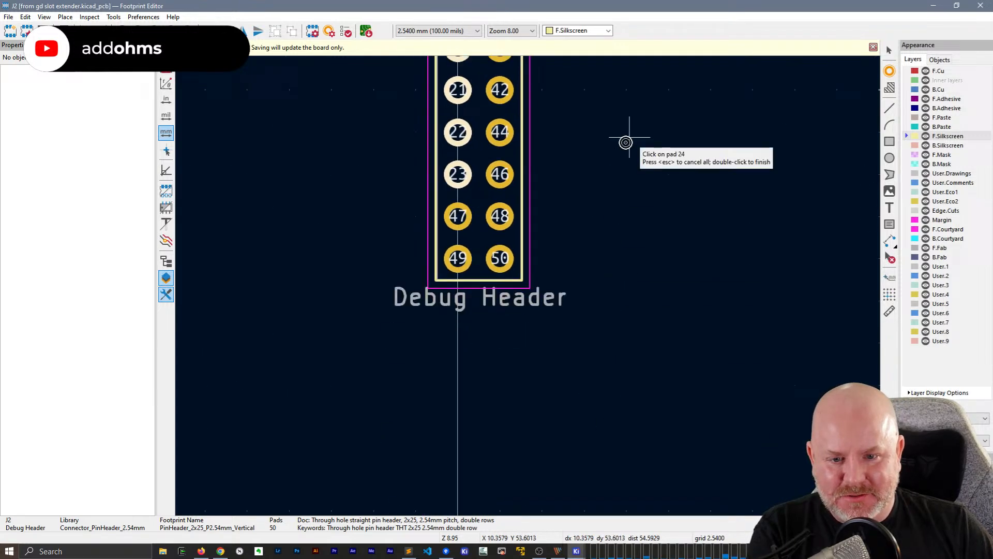
click(455, 216)
click(452, 255)
Continue the numbering up J2's other column, assigning 26 to 50 from the bottom pad to the top, and finish the renumbering
click(499, 258)
click(500, 216)
scroll(534, 361, up, 5)
scroll(534, 361, right, 2)
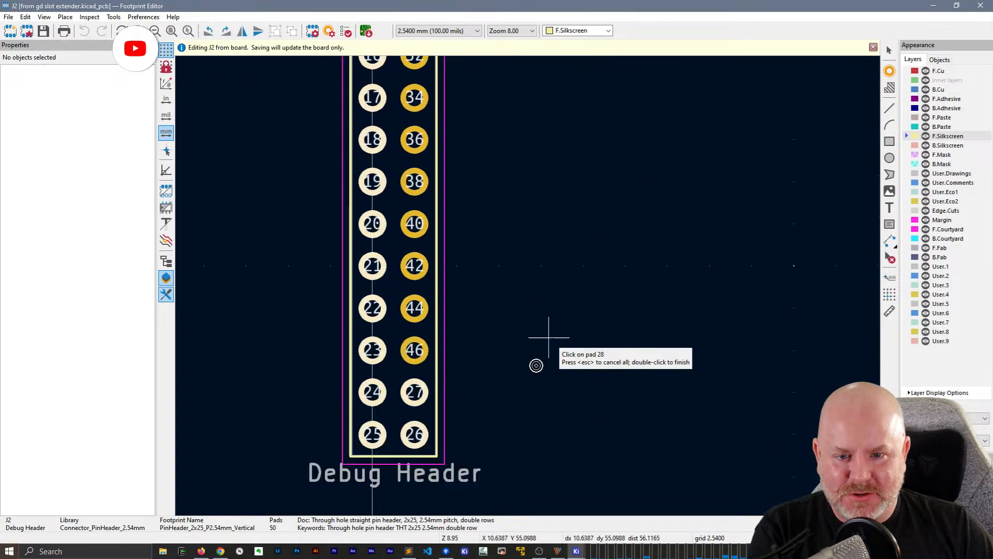
click(436, 393)
click(432, 357)
click(428, 315)
click(425, 273)
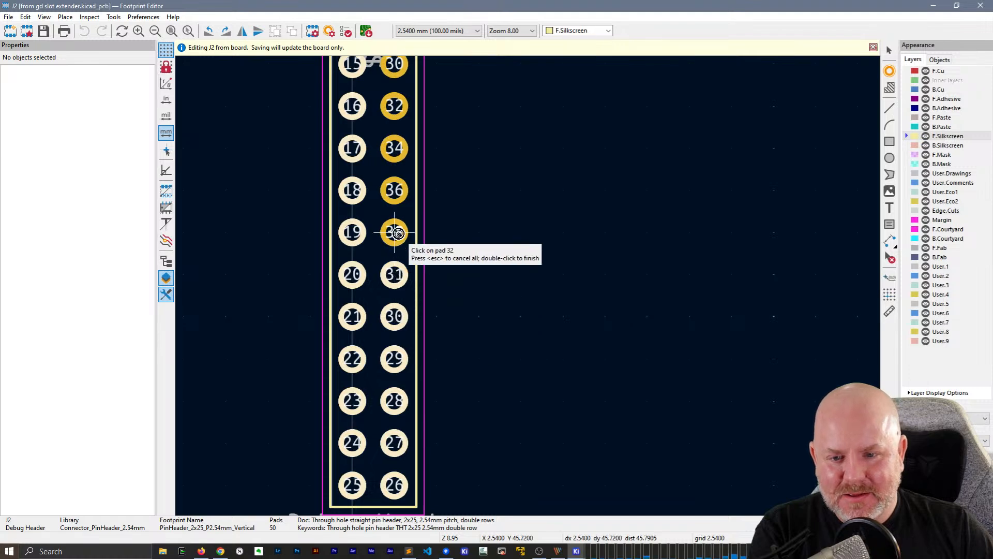
click(424, 232)
click(423, 187)
middle_drag(525, 172, 570, 366)
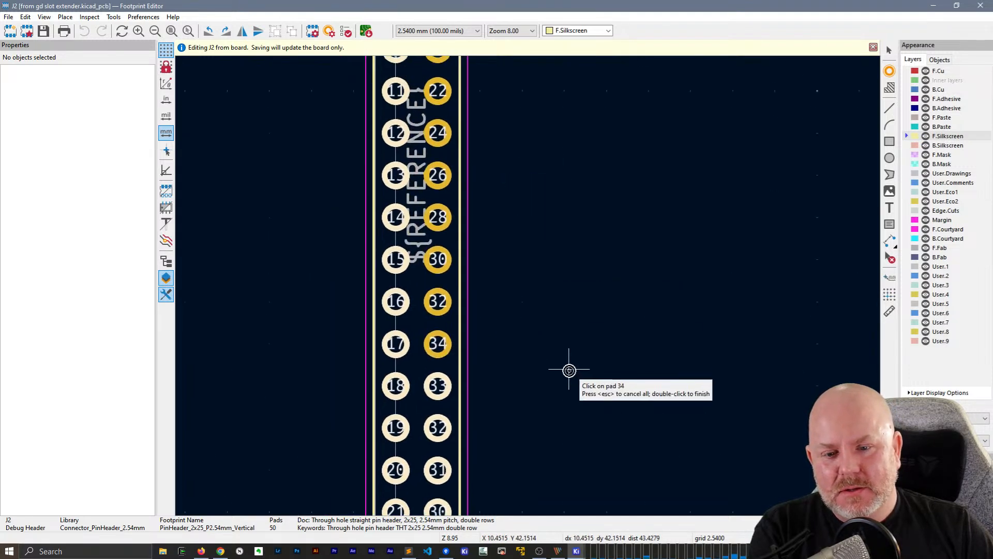
click(439, 345)
click(437, 303)
click(437, 261)
click(437, 218)
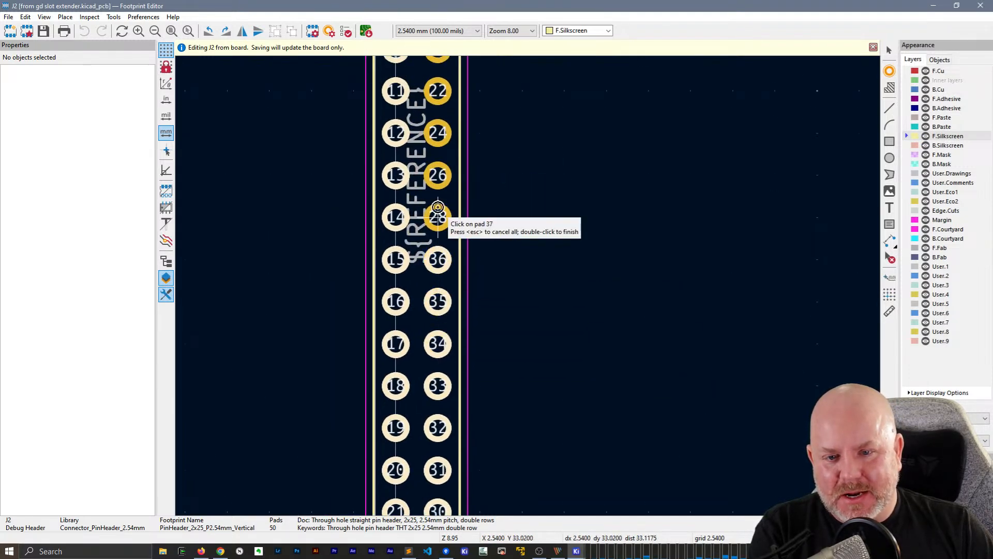
click(437, 176)
click(437, 134)
middle_drag(577, 106, 632, 468)
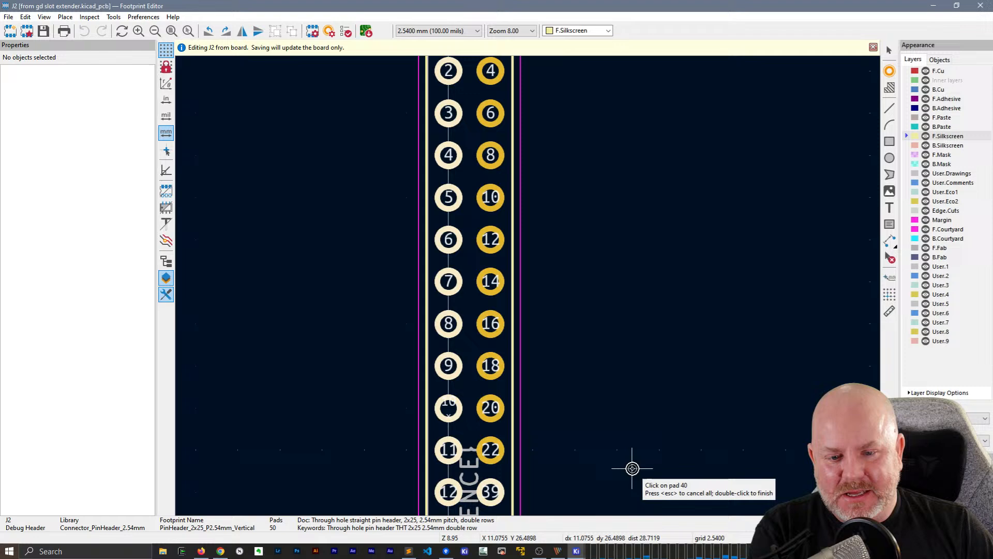
click(489, 449)
click(491, 401)
click(490, 362)
click(490, 321)
click(489, 280)
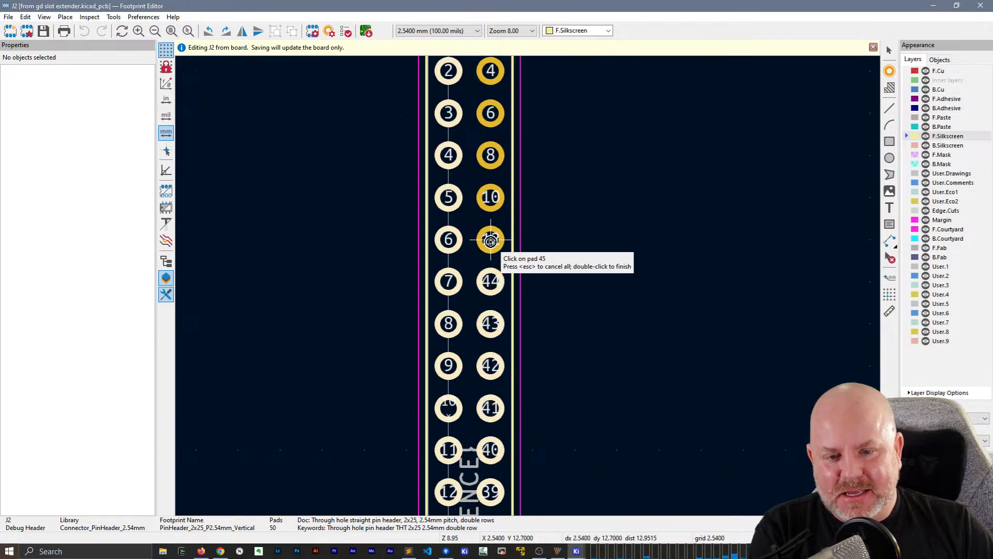
click(489, 238)
click(489, 195)
middle_drag(636, 155, 595, 418)
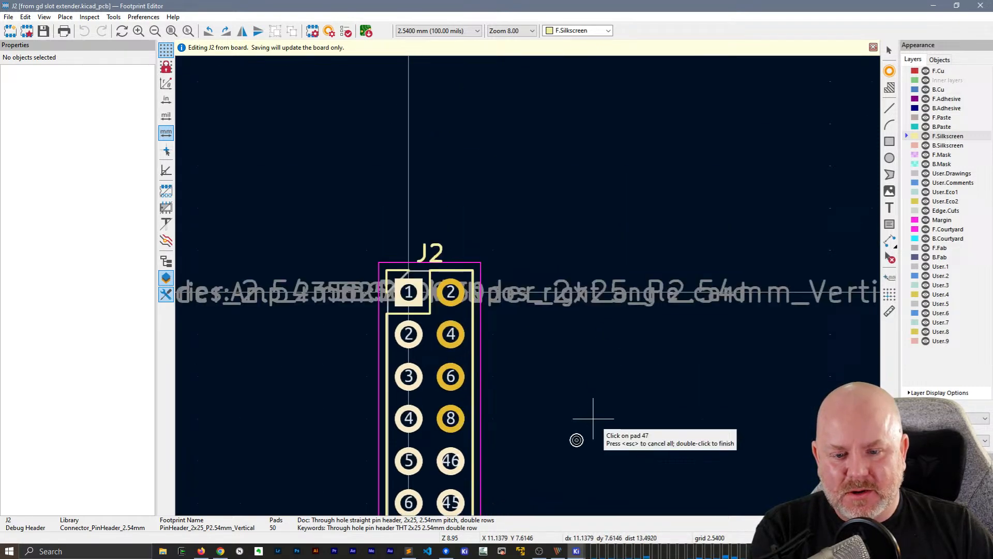
click(451, 417)
click(450, 376)
click(450, 334)
click(450, 291)
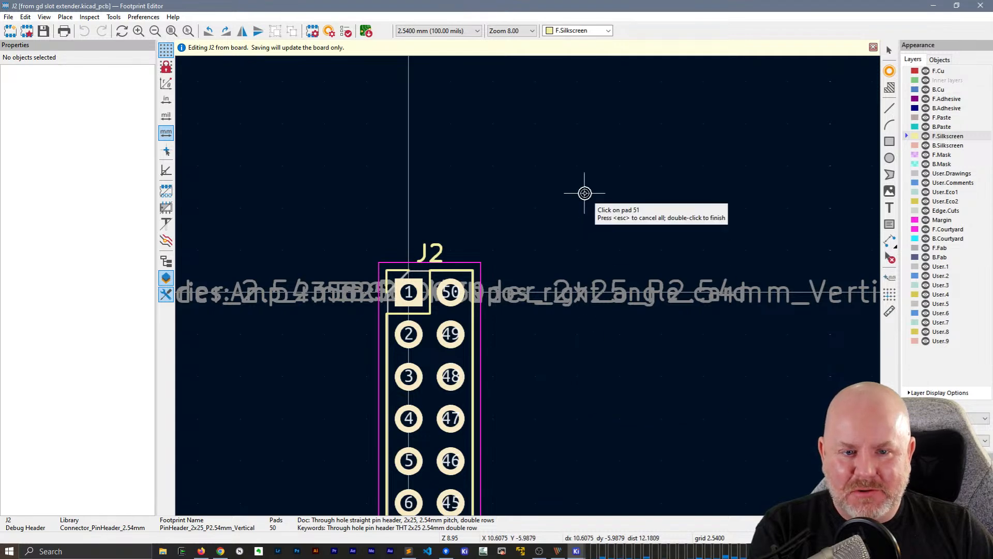
double_click(584, 193)
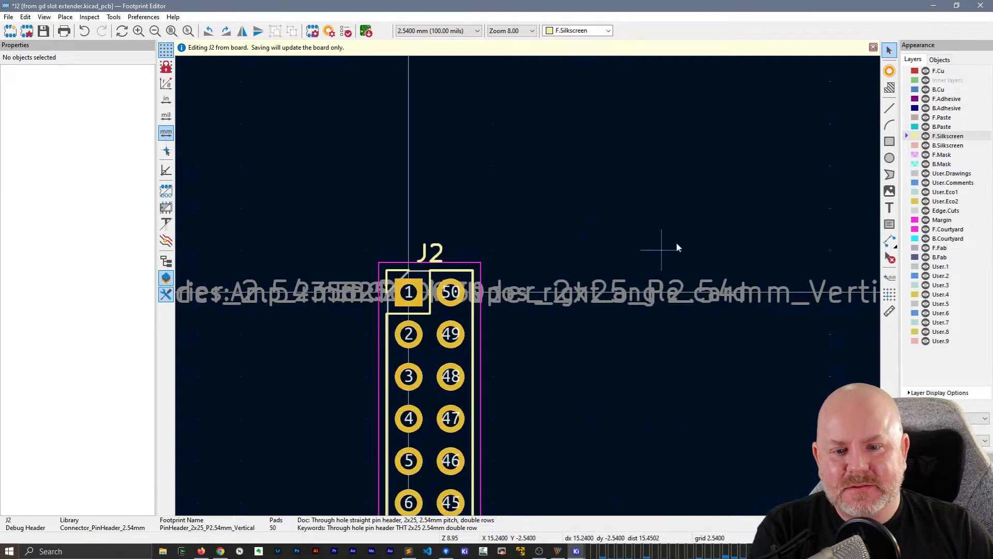
Save the renumbered J2 footprint to the board and close the Footprint Editor
scroll(601, 349, down, 2)
middle_drag(448, 400, 542, 262)
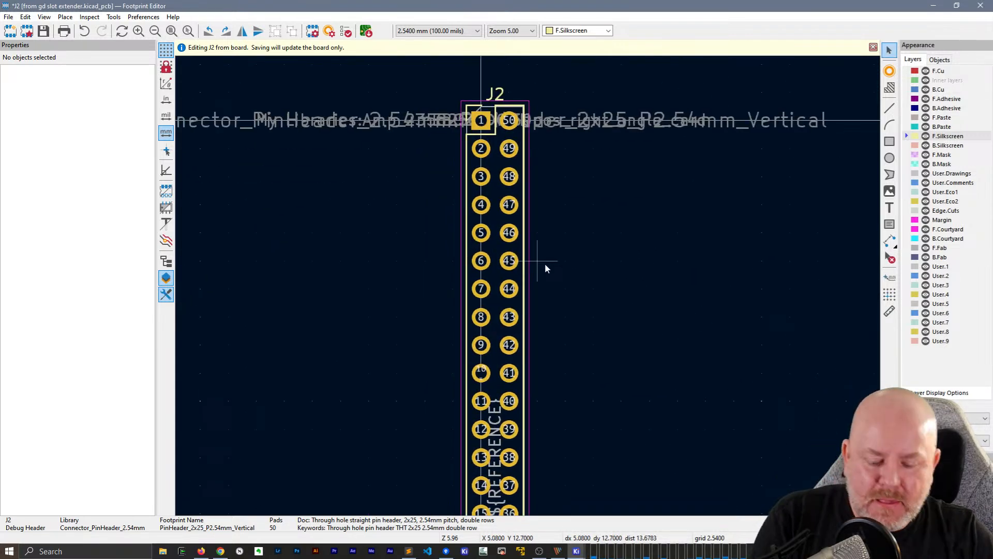
key(ctrl+s)
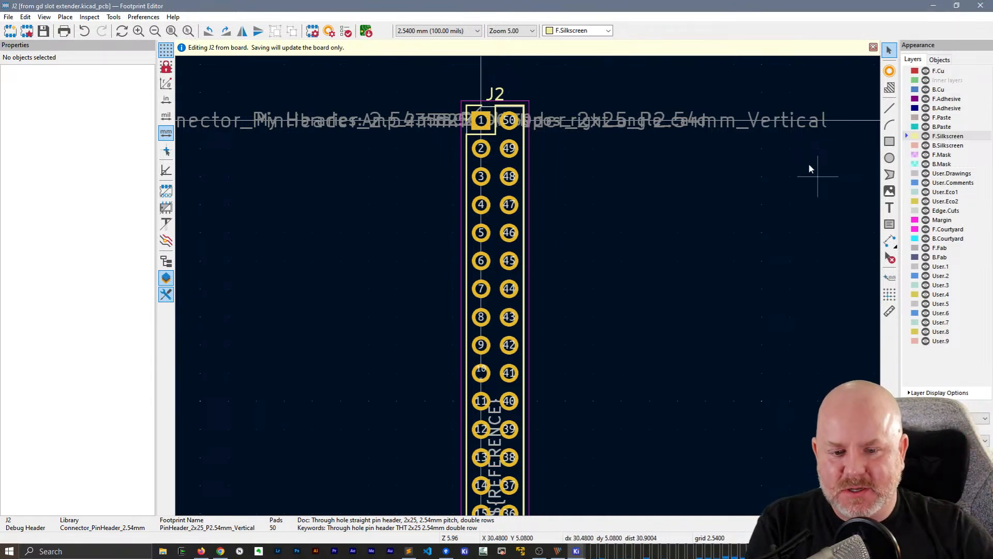
click(980, 6)
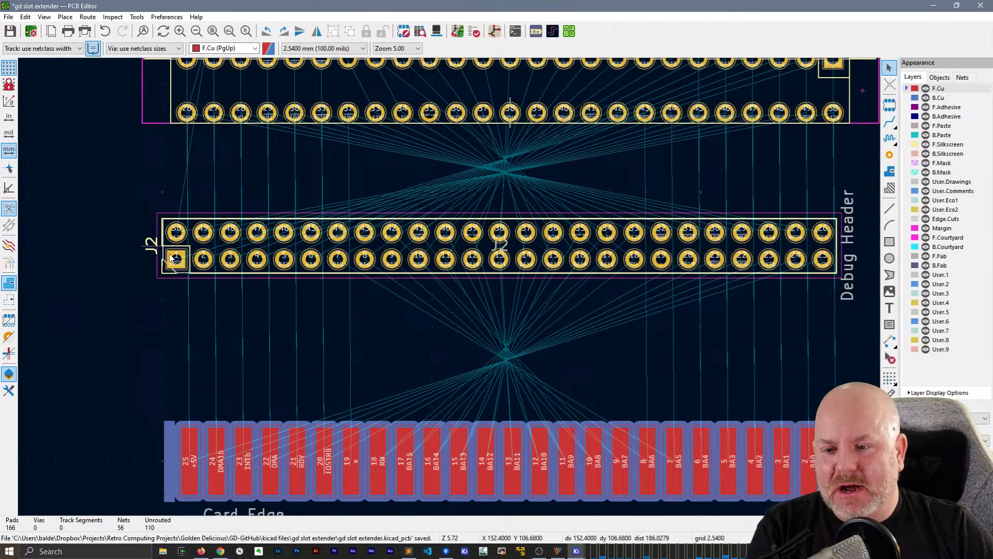
Rotate the debug header J2 by 180° so its pad 1 end matches pin 1 of the card edge connector
scroll(196, 273, up, 4)
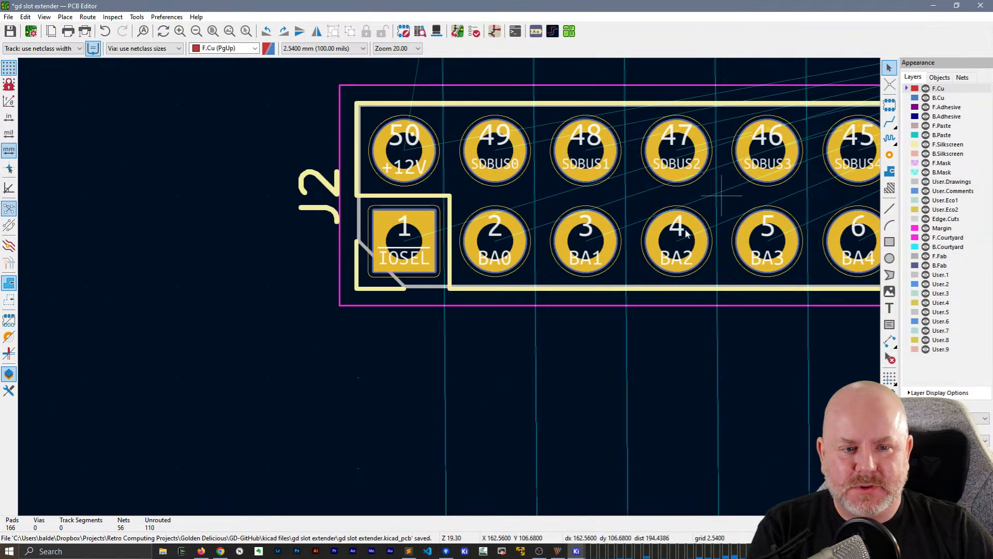
scroll(450, 291, down, 4)
middle_drag(685, 359, 357, 333)
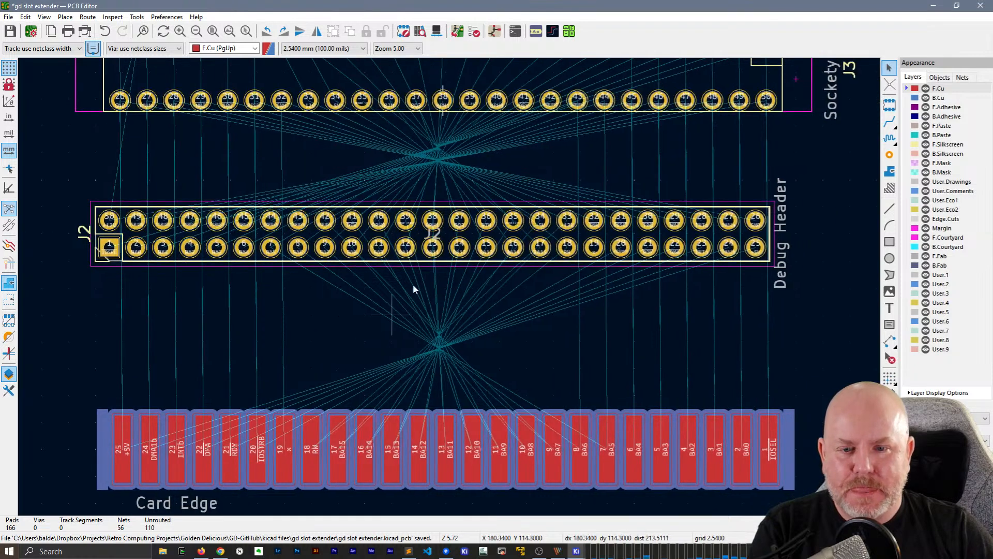
click(451, 228)
key(r)
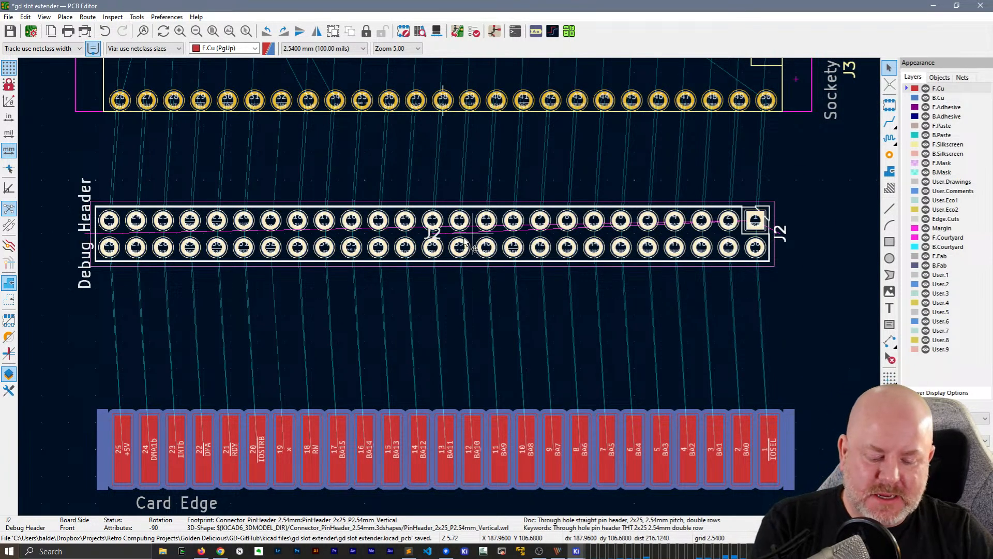
Move the debug header J2 sideways so its pad columns line up with the card edge connector's pads
key(m)
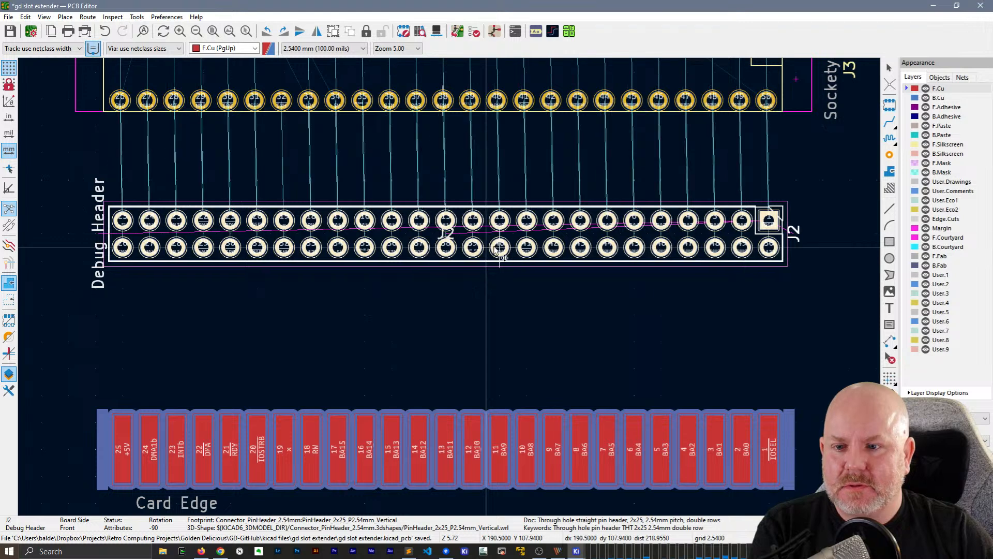
click(501, 249)
key(Escape)
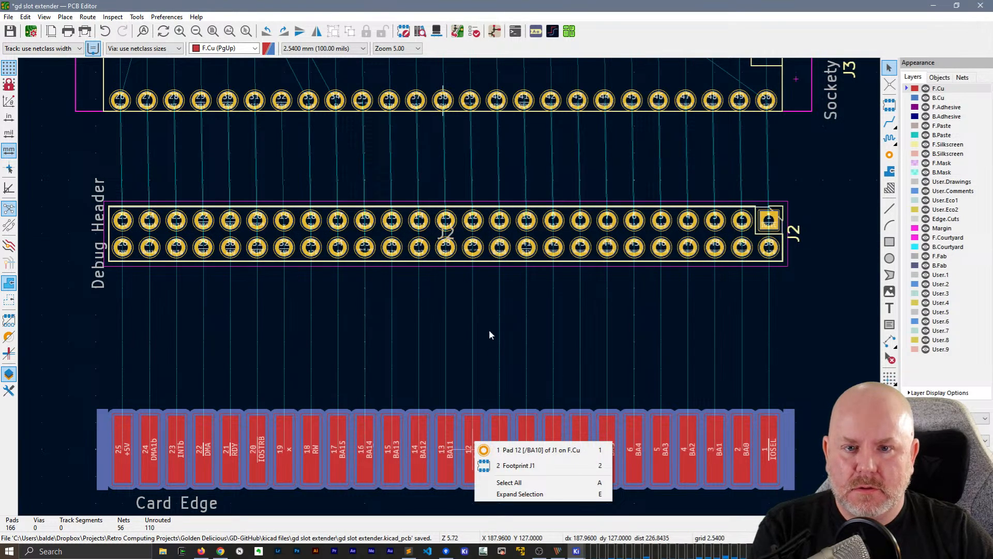
click(489, 330)
Move the socket J3 so its pins line up with the columns of the debug header J2, and save the board
click(481, 81)
key(m)
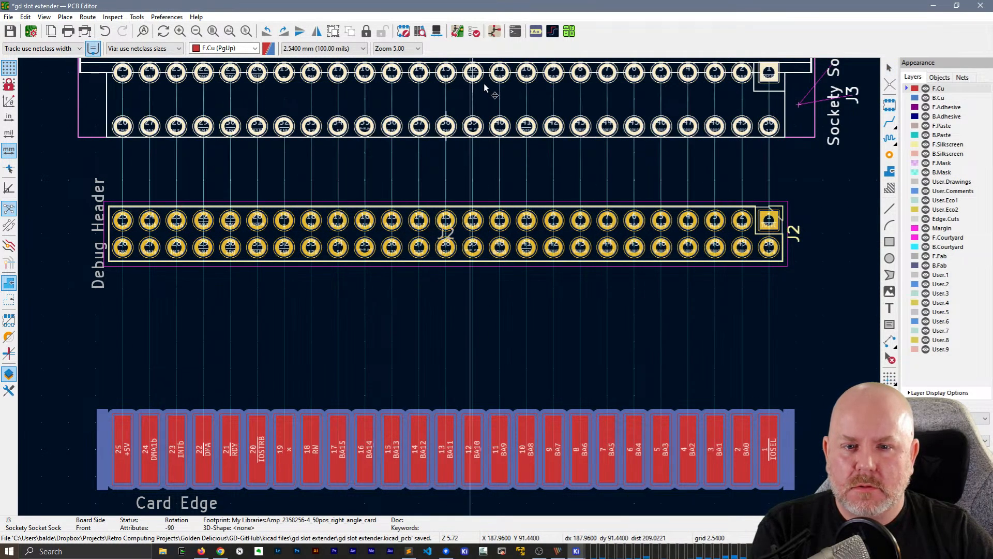
click(483, 83)
scroll(527, 288, down, 1)
scroll(449, 287, down, 1)
scroll(449, 287, up, 1)
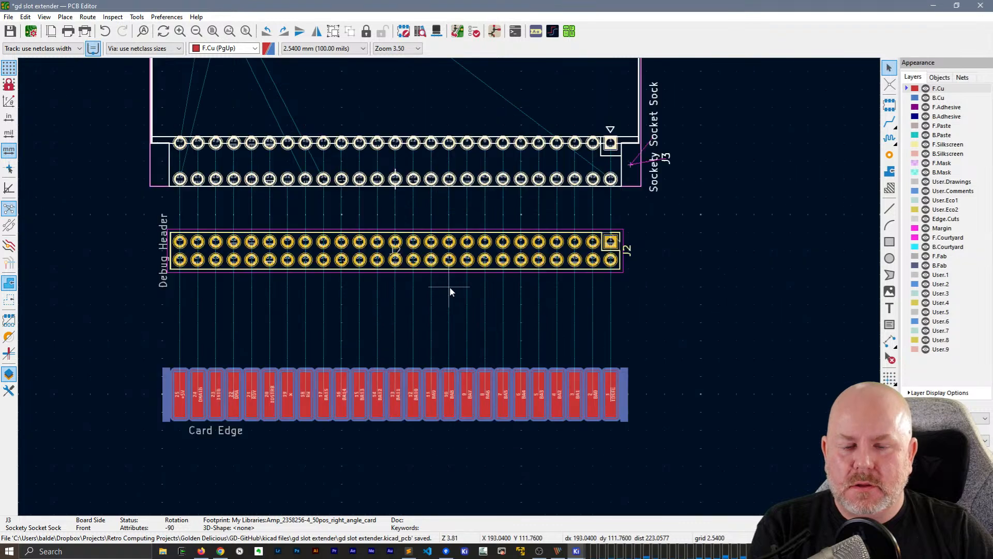
scroll(449, 288, down, 2)
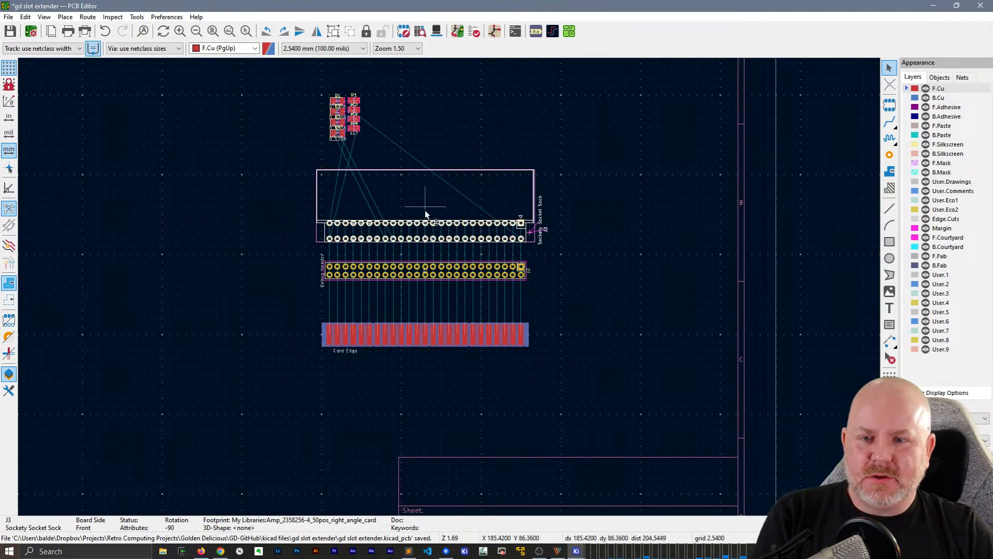
key(ctrl+s)
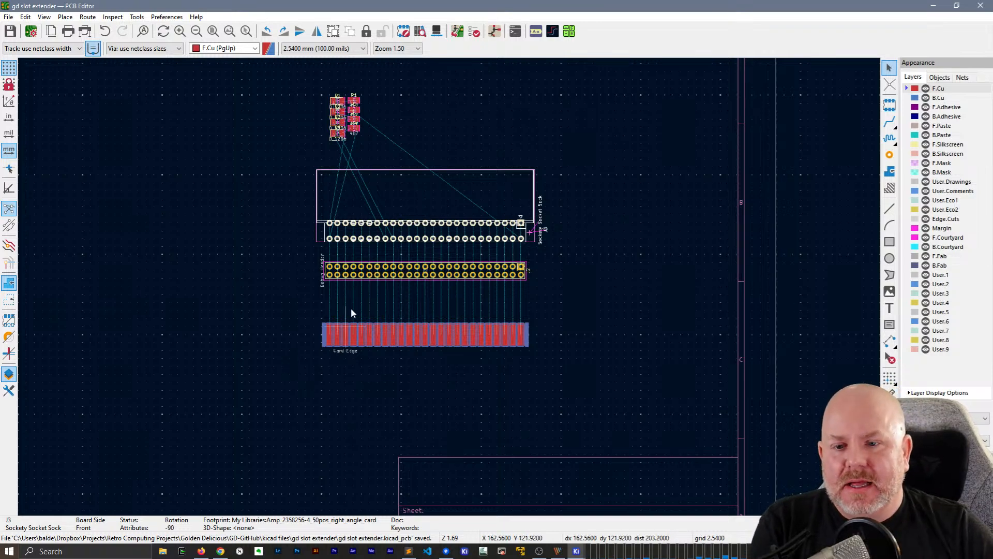
scroll(350, 308, up, 3)
middle_drag(592, 294, 310, 277)
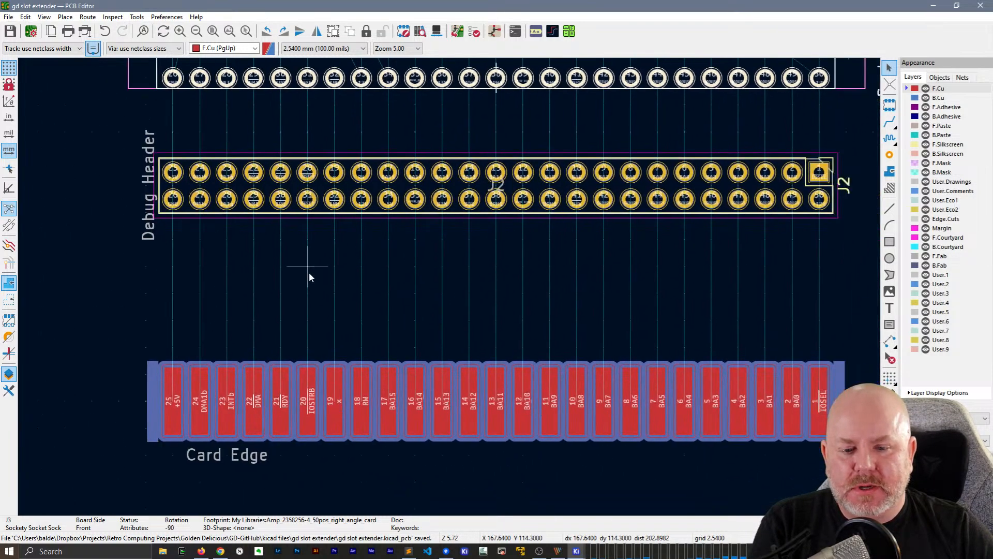
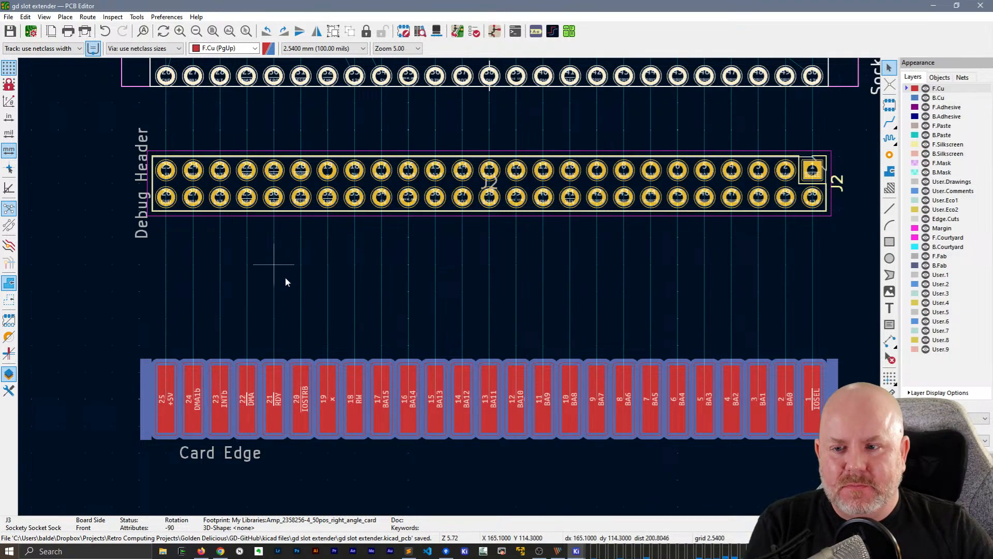
Select the D1 diode footprint in the group of unplaced diodes and resistors above the socket outline
scroll(332, 238, down, 5)
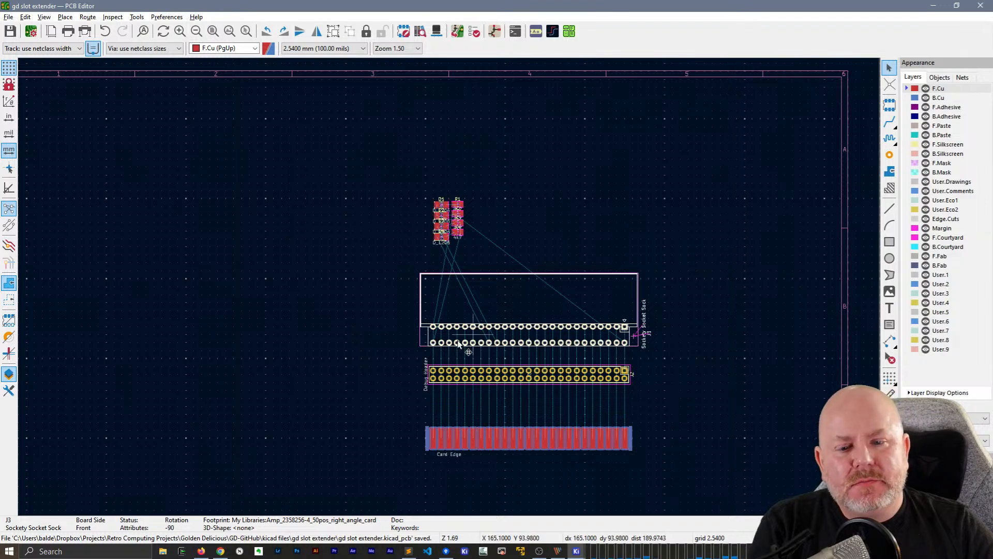
scroll(449, 365, up, 5)
scroll(425, 289, down, 3)
scroll(458, 120, up, 5)
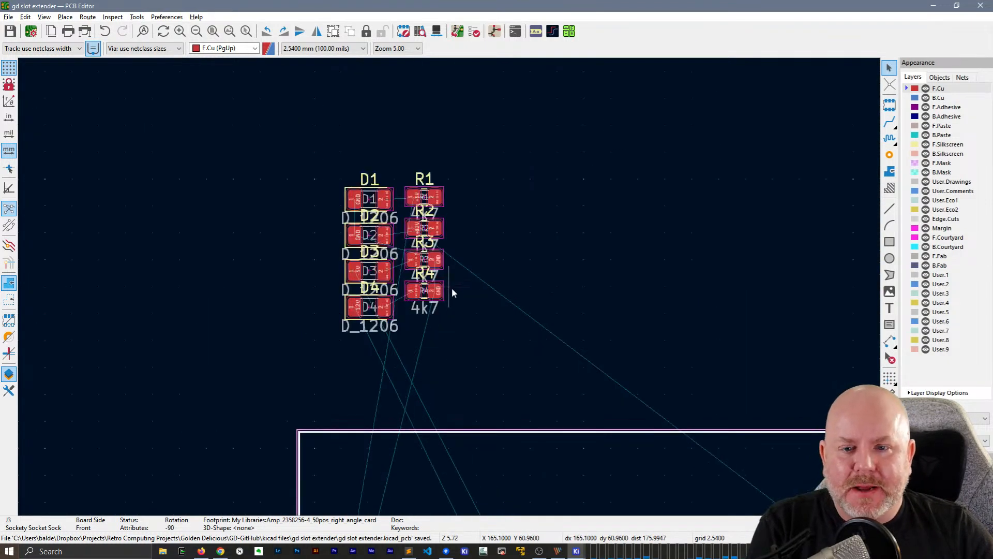
click(335, 154)
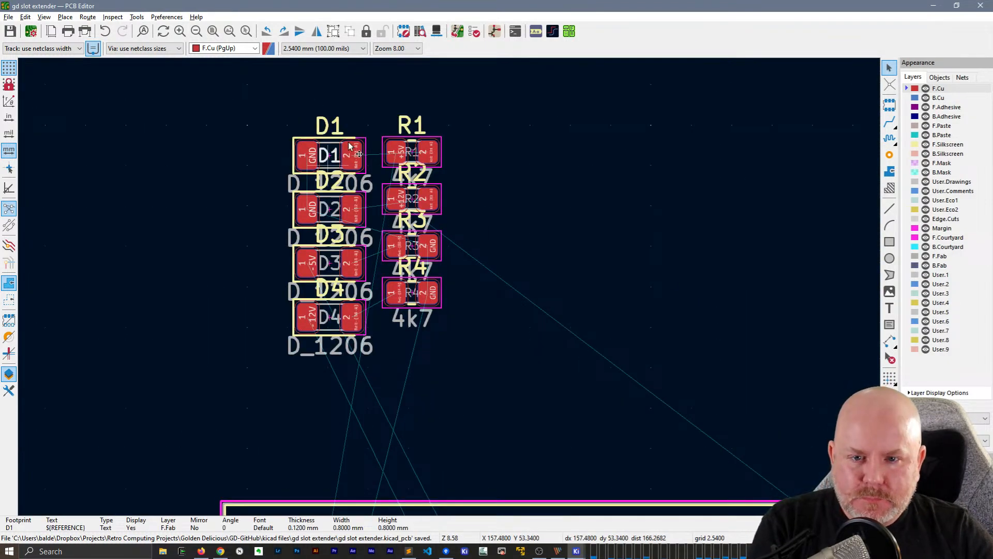
click(336, 154)
Arrange the Schematic Editor and PCB Editor windows side by side at full height and clear the schematic selection
double_click(474, 7)
drag(474, 6, 737, 294)
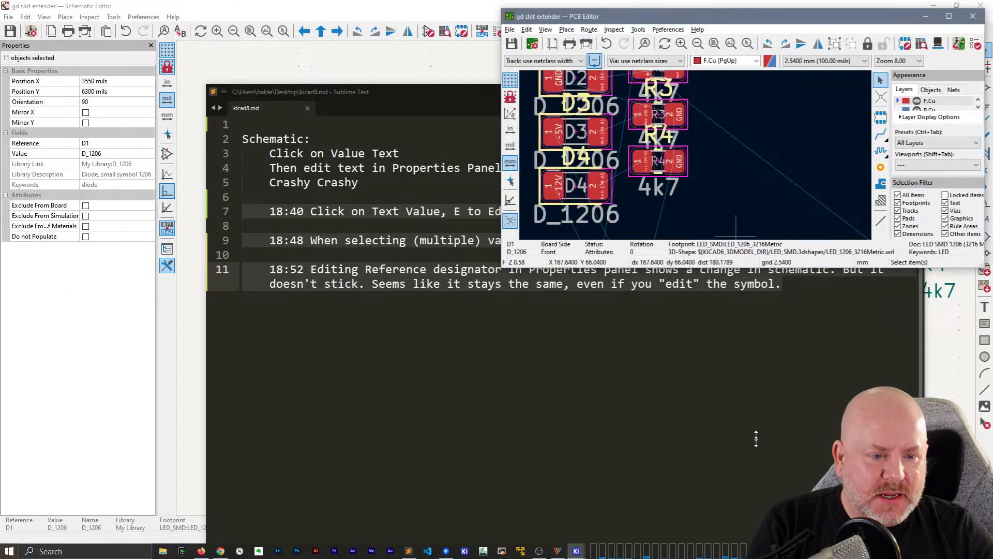
double_click(739, 265)
double_click(258, 5)
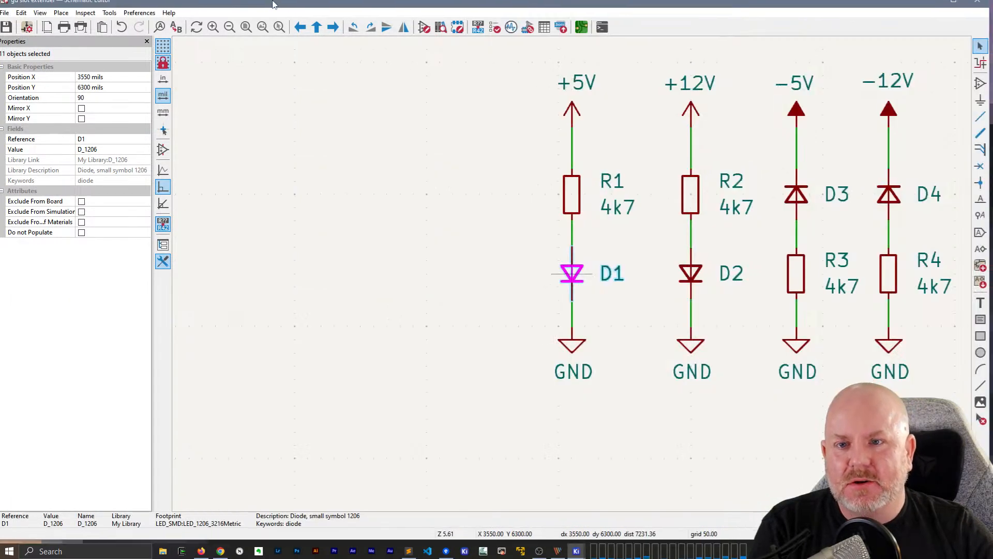
double_click(350, 6)
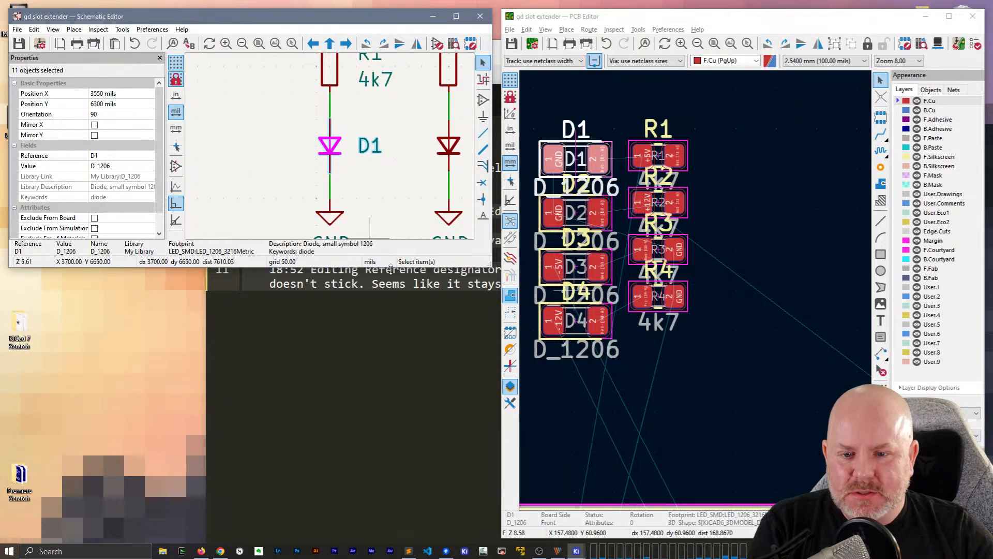
double_click(391, 267)
click(293, 376)
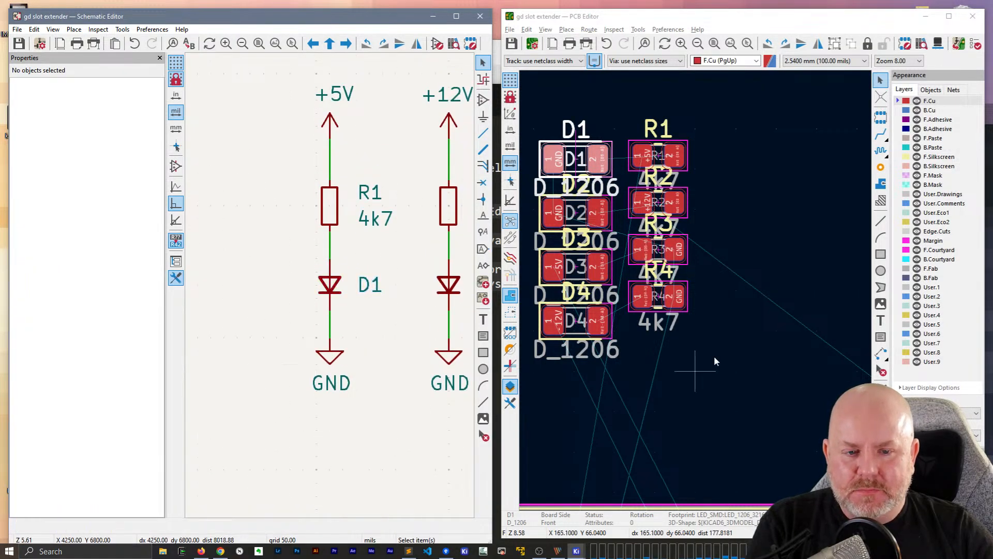
Select R1 and D1 in the schematic and move their footprints between the debug header and card-edge contact 25 (+5V)
scroll(691, 306, down, 4)
scroll(696, 290, up, 4)
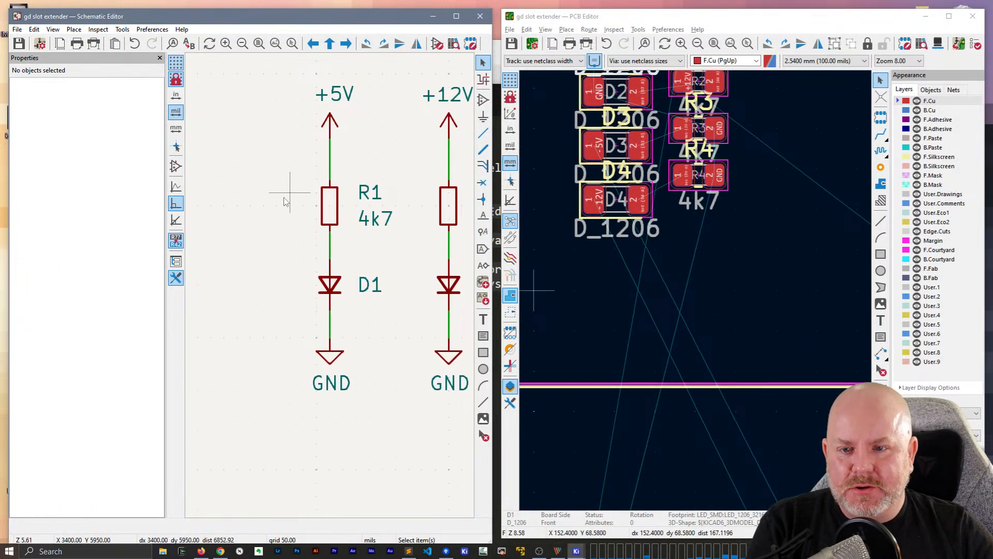
drag(284, 200, 381, 295)
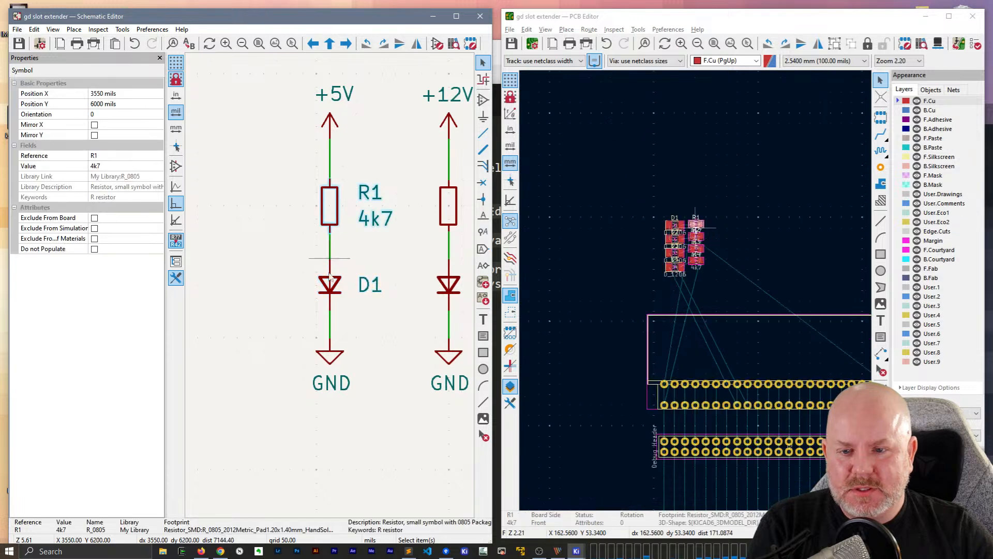
shift+drag(329, 275, 350, 293)
click(720, 20)
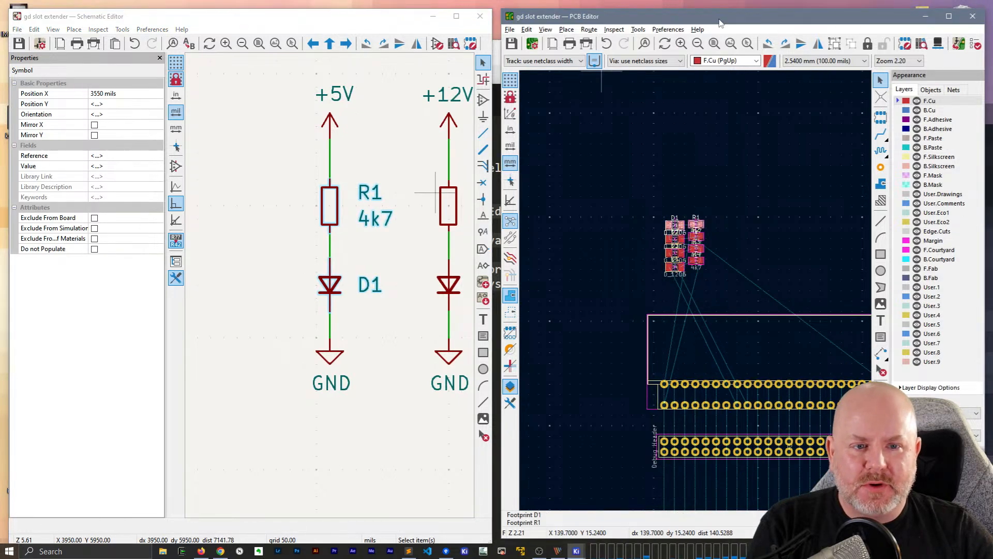
key(m)
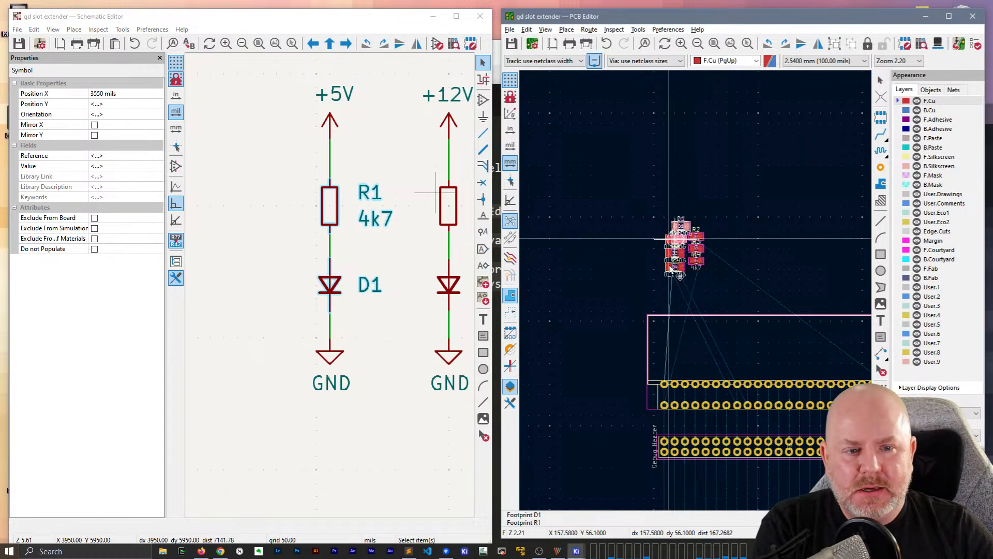
middle_drag(591, 434, 540, 285)
scroll(542, 284, up, 5)
middle_drag(716, 280, 558, 276)
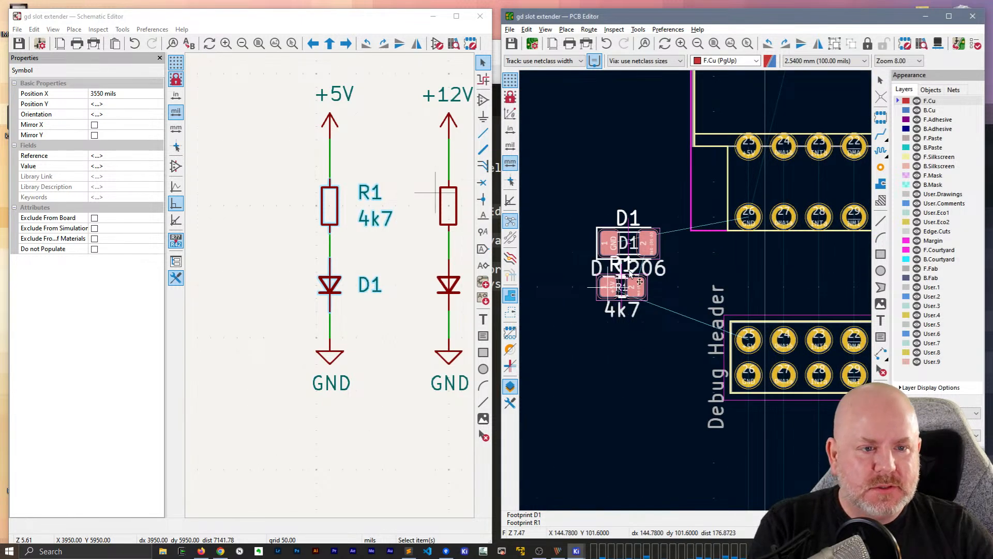
middle_drag(639, 282, 592, 113)
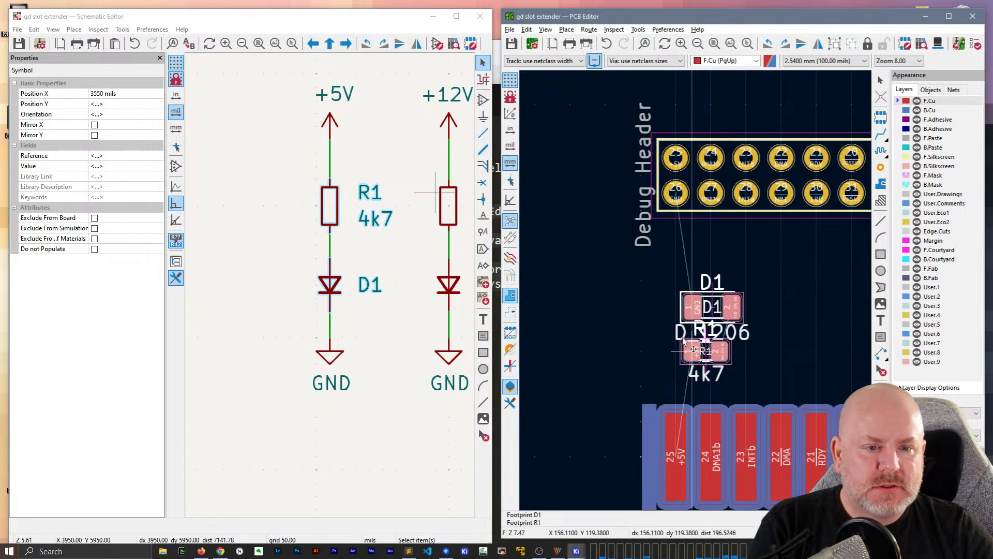
click(678, 350)
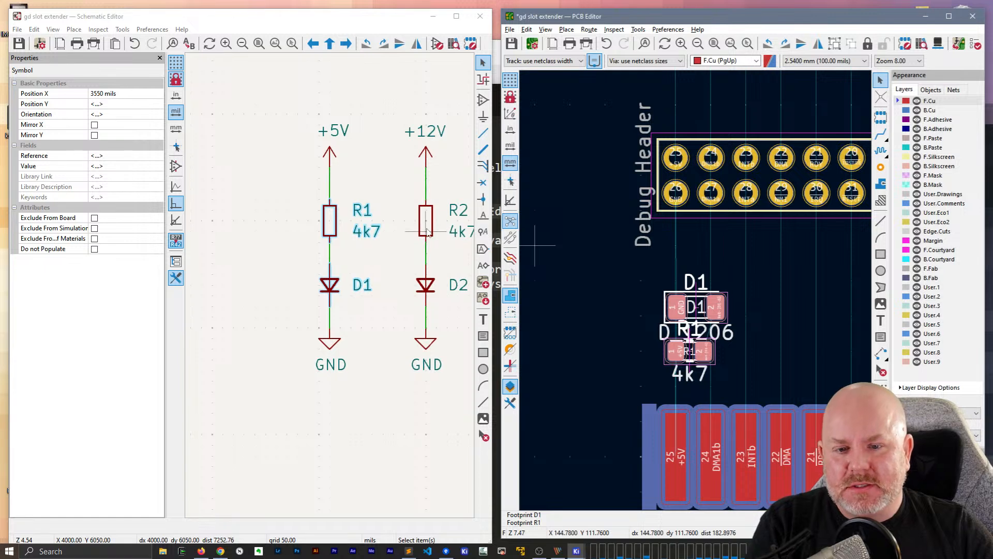
Select R2 and D2 in the schematic, move their footprints between J2 pin 1 and card-edge contact 1, and flip them to the back
click(427, 232)
shift+click(427, 285)
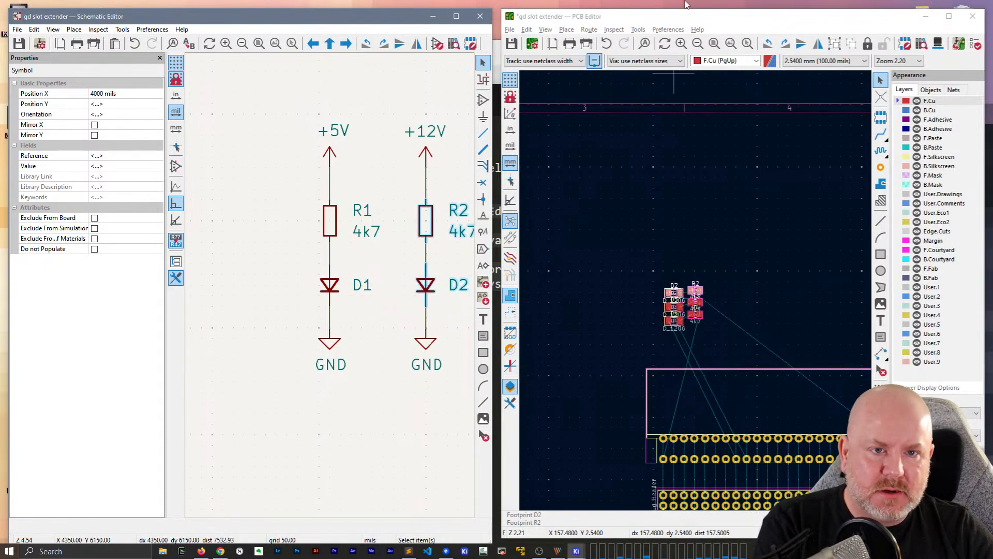
click(679, 16)
key(p)
middle_drag(809, 364, 763, 153)
middle_drag(797, 310, 654, 282)
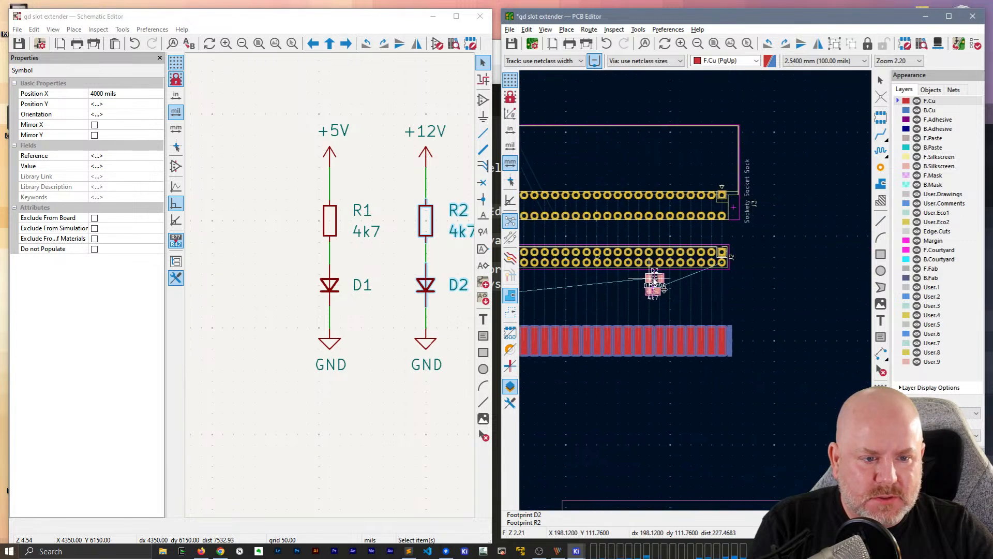
scroll(719, 289, up, 3)
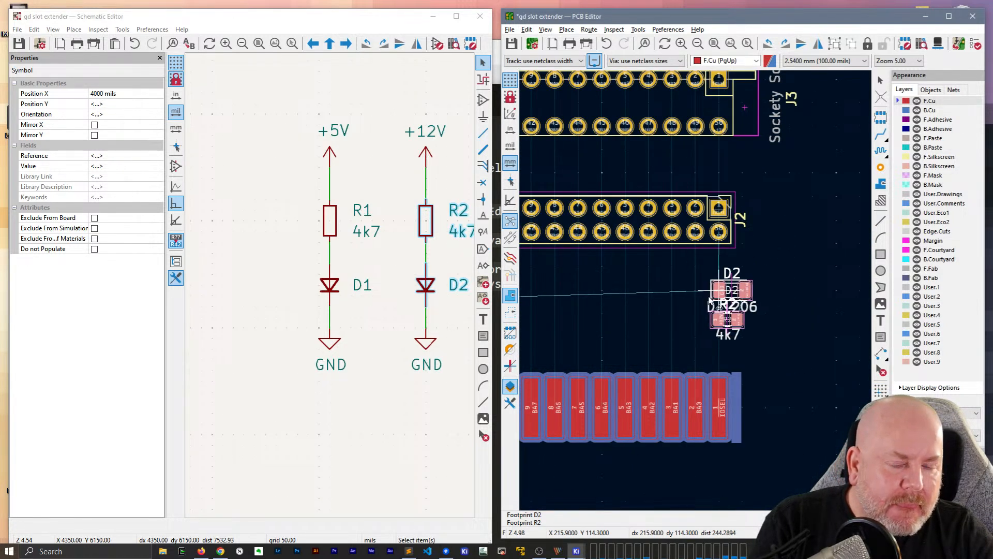
click(718, 294)
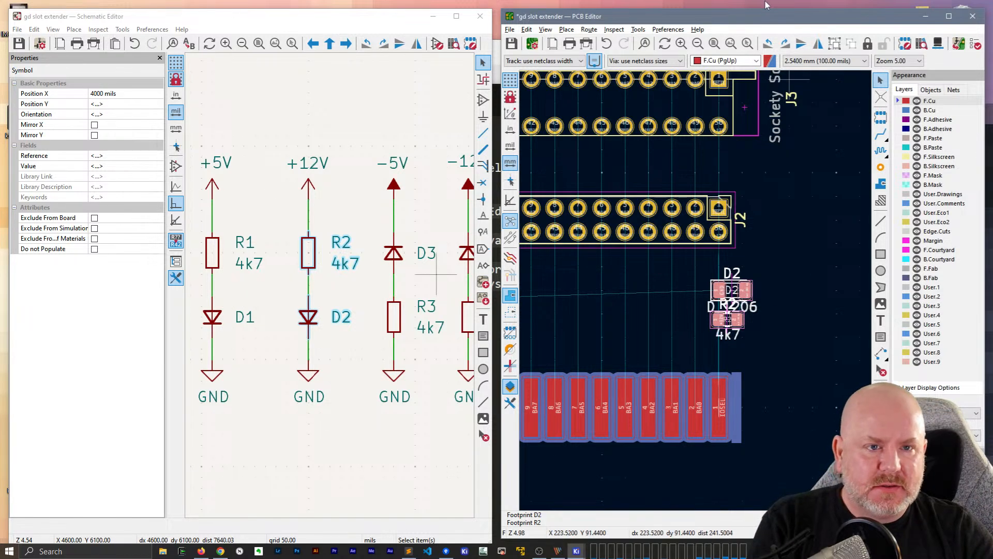
key(f)
click(396, 264)
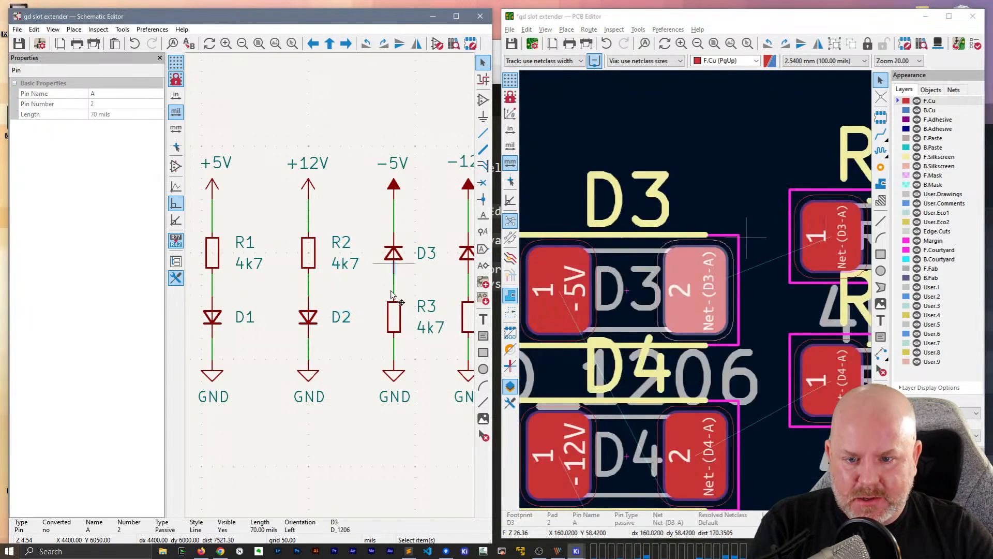
shift+click(396, 327)
click(396, 327)
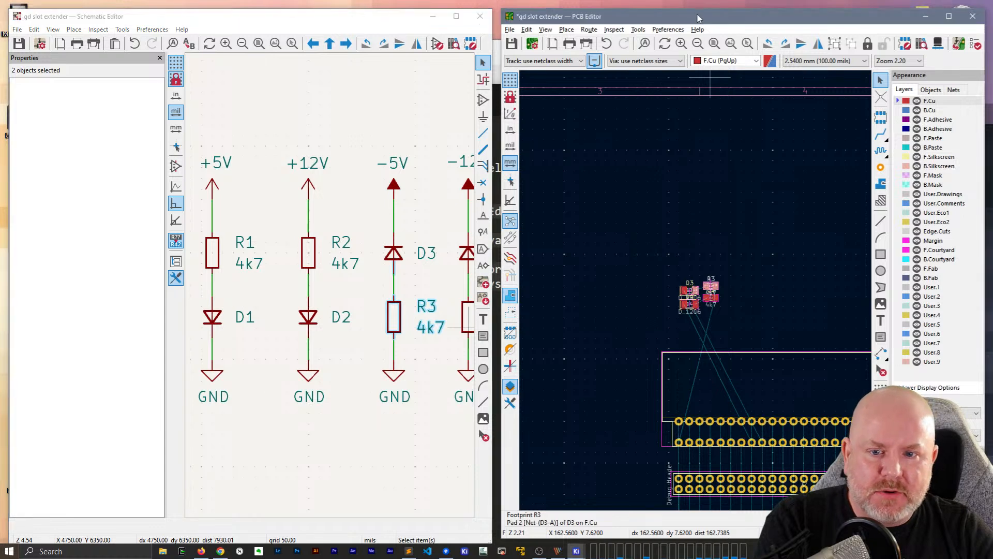
click(384, 43)
click(375, 133)
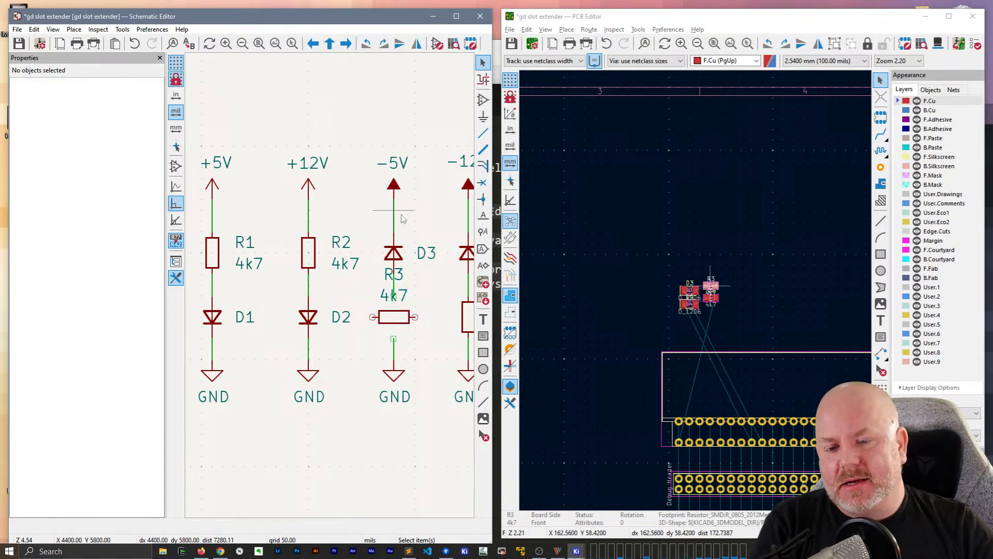
key(ctrl+z)
click(419, 115)
Select D3 and R3 in the schematic and move their footprints below the debug header, above card-edge contacts 16 and 17
click(394, 262)
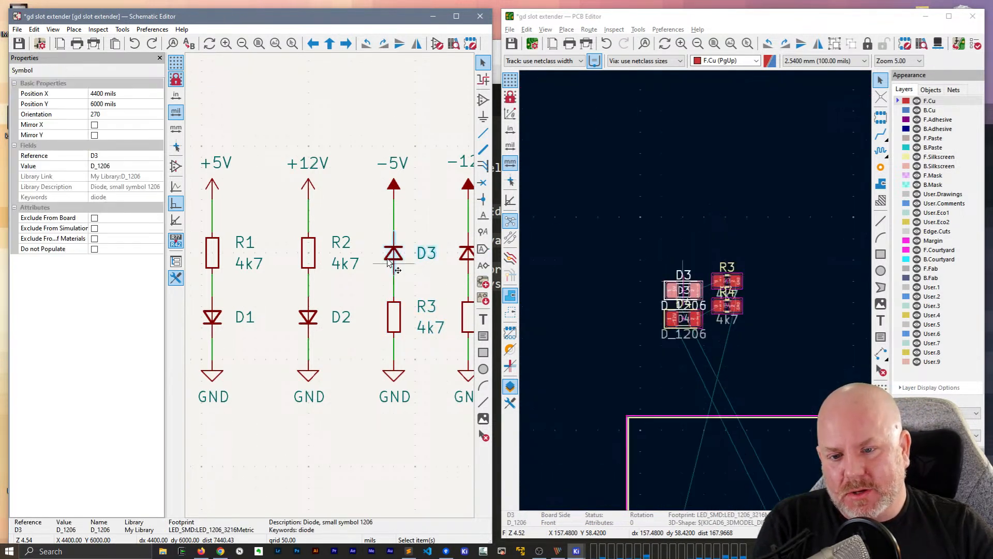
shift+click(396, 320)
click(663, 19)
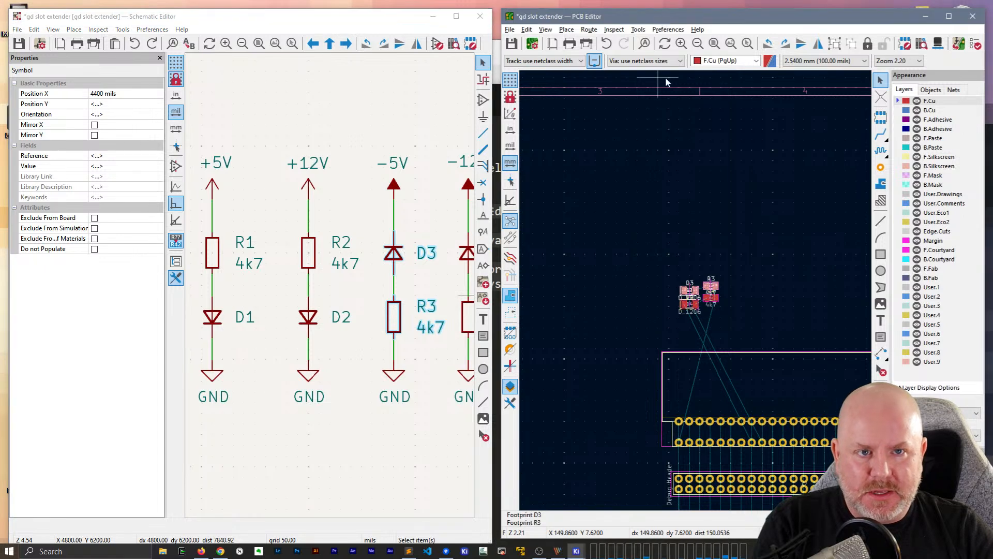
key(p)
middle_drag(713, 314, 660, 182)
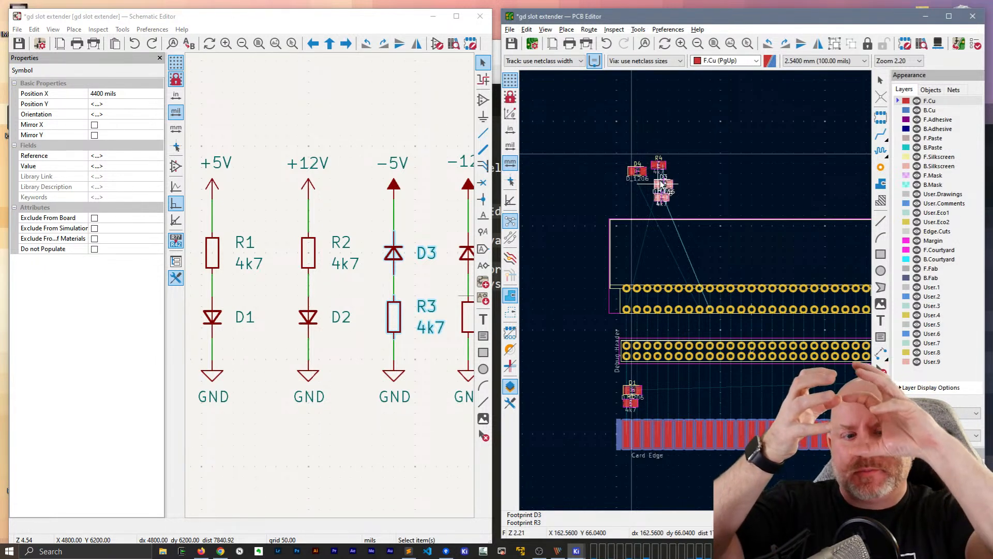
middle_drag(680, 409, 528, 369)
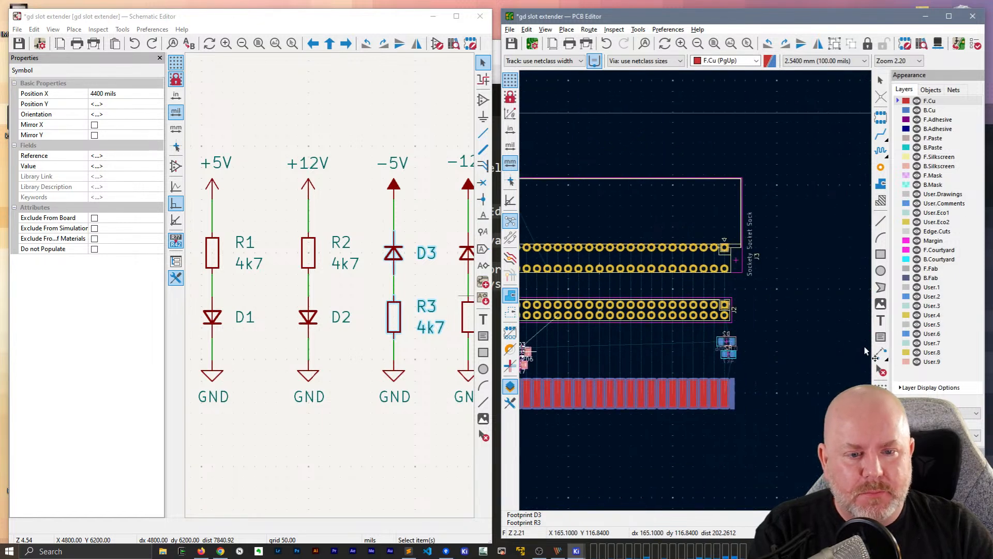
scroll(560, 342, up, 3)
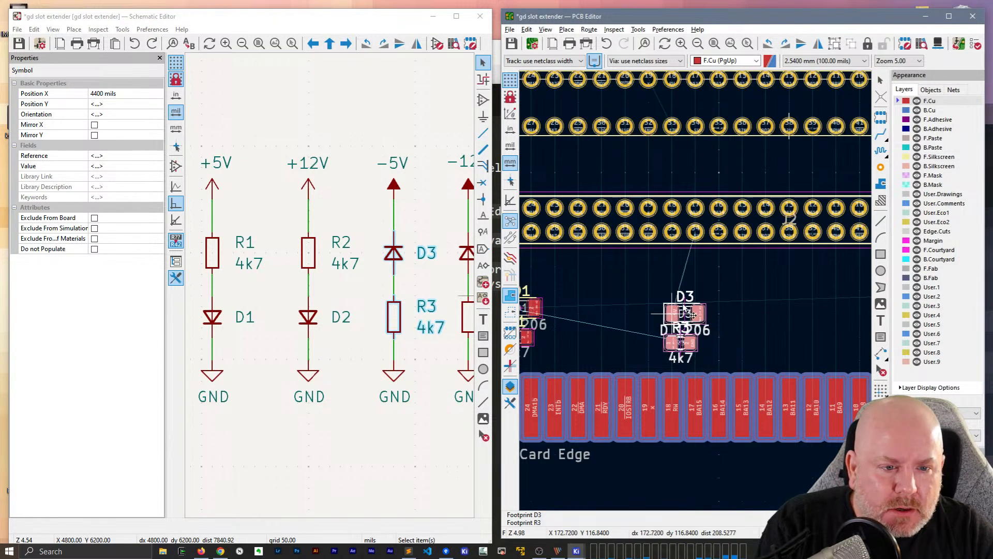
click(693, 297)
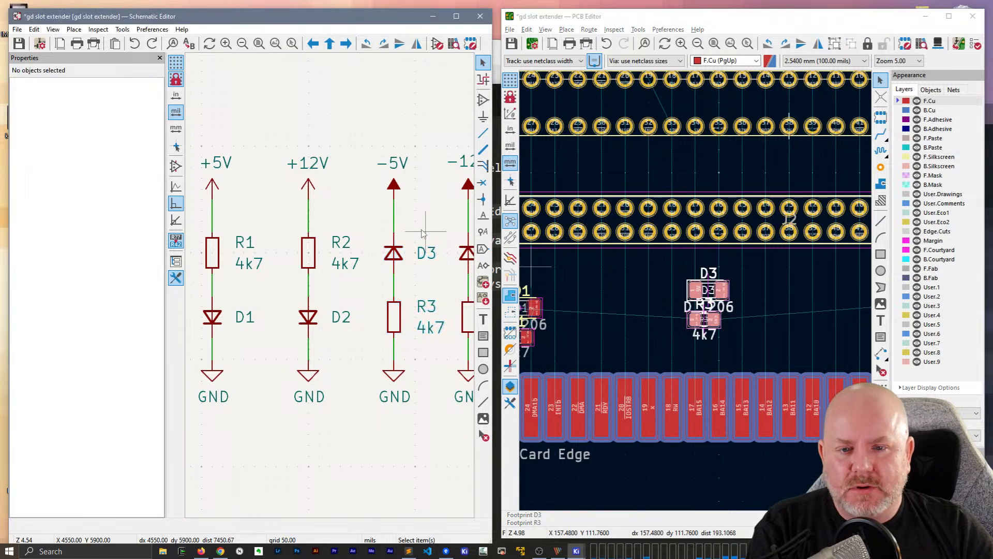
Select D4 and R4 in the schematic and place their footprints directly beside D3 and R3, on the side towards D1
click(422, 244)
middle_drag(425, 201, 283, 193)
click(329, 255)
shift+click(330, 303)
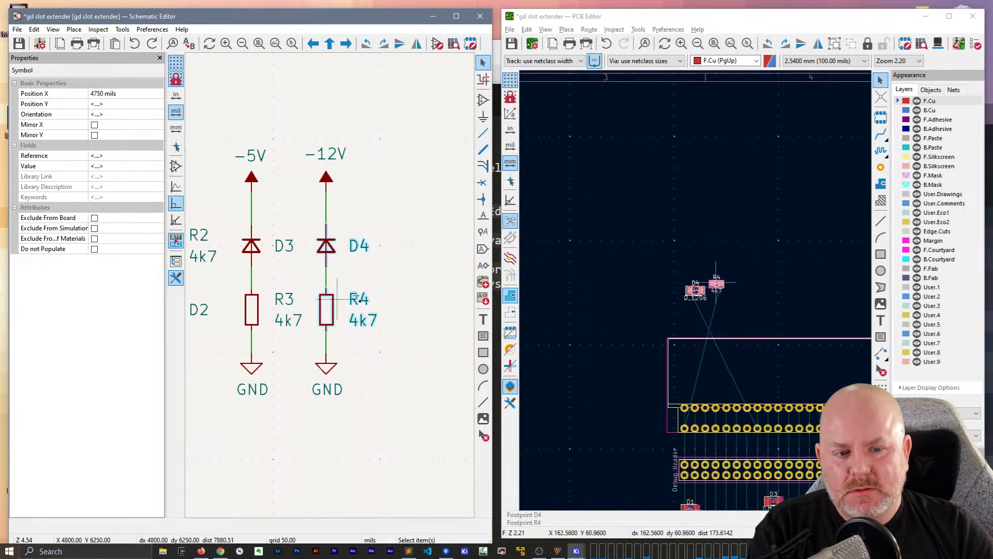
click(755, 19)
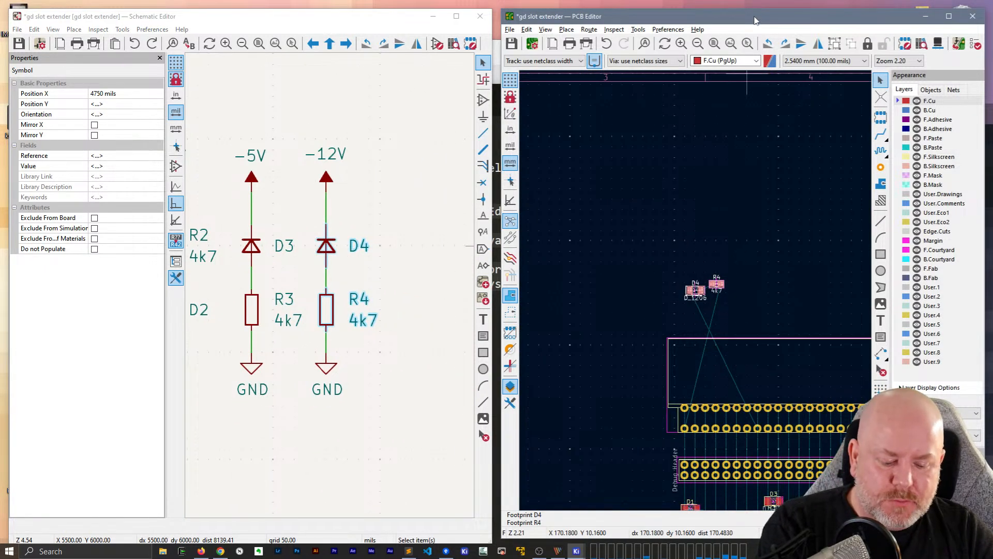
scroll(697, 293, up, 5)
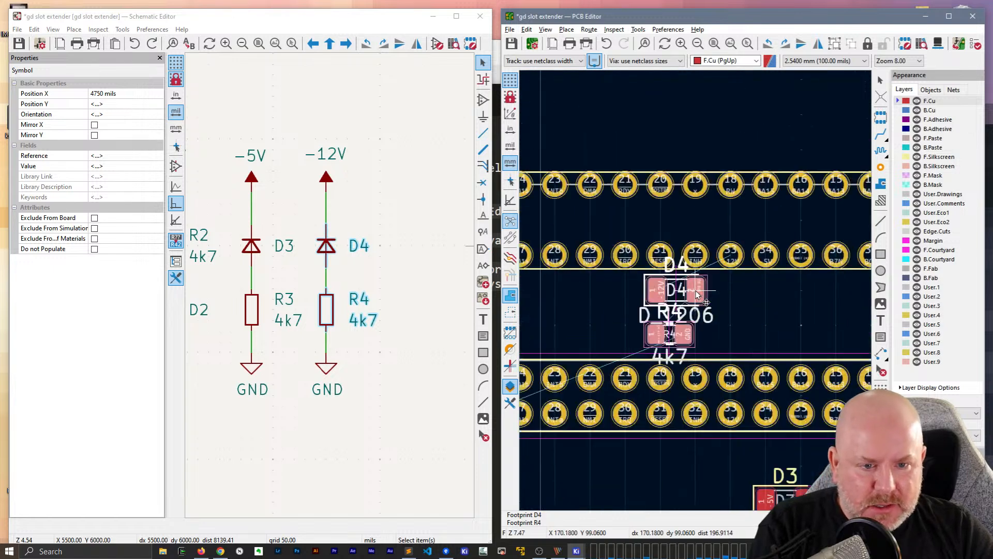
key(m)
middle_drag(764, 362, 704, 245)
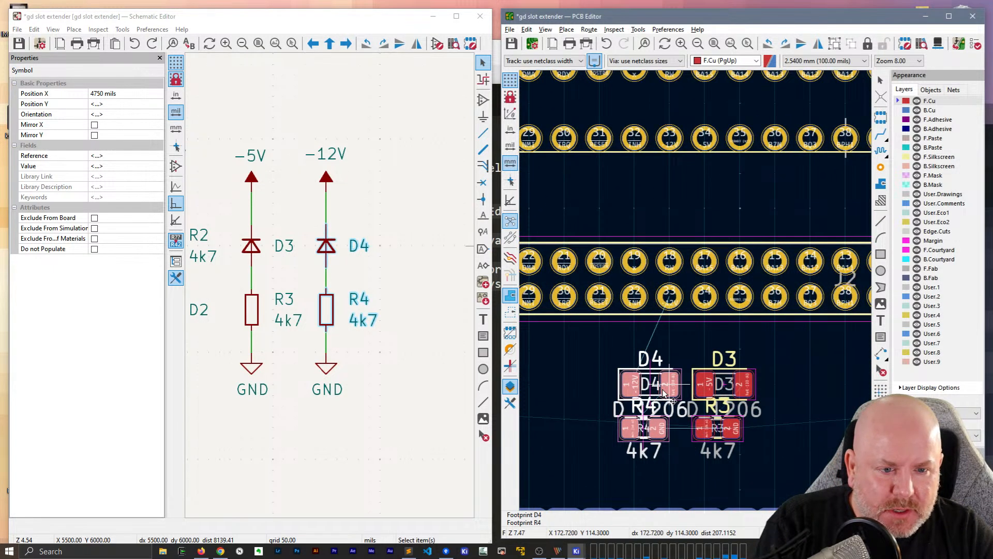
click(665, 392)
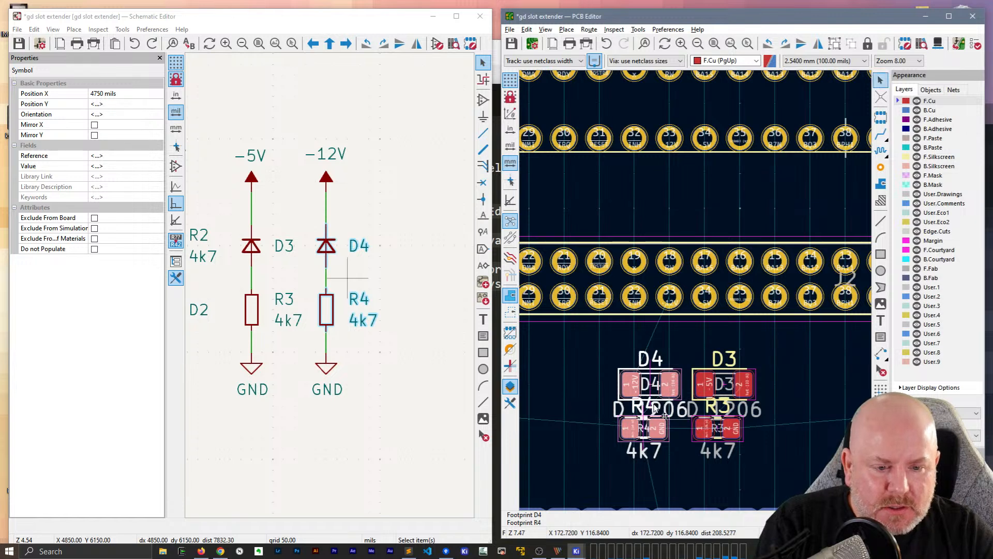
Flip the D3, R3, D4 and R4 footprints together to the back of the board
scroll(669, 420, down, 2)
middle_drag(708, 299, 690, 273)
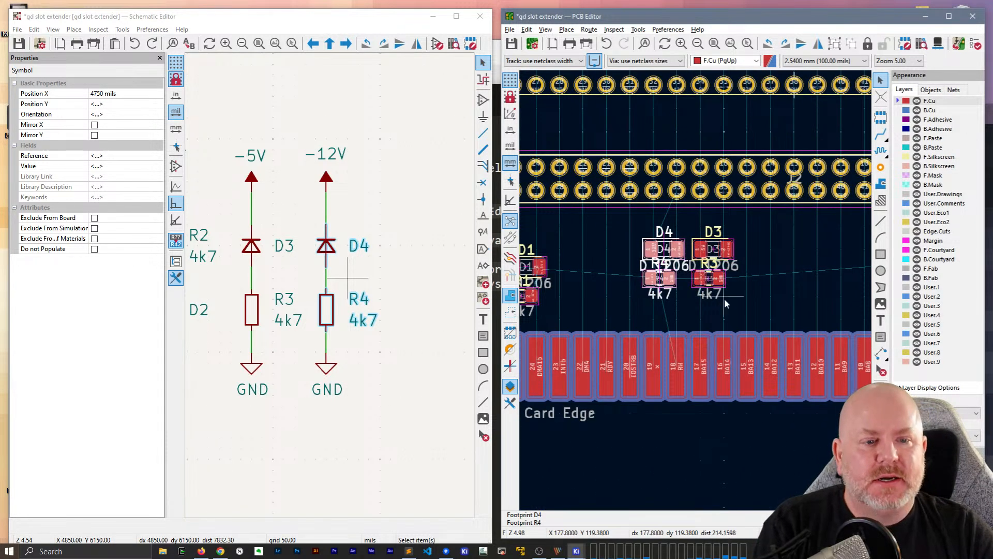
drag(640, 228, 768, 301)
key(f)
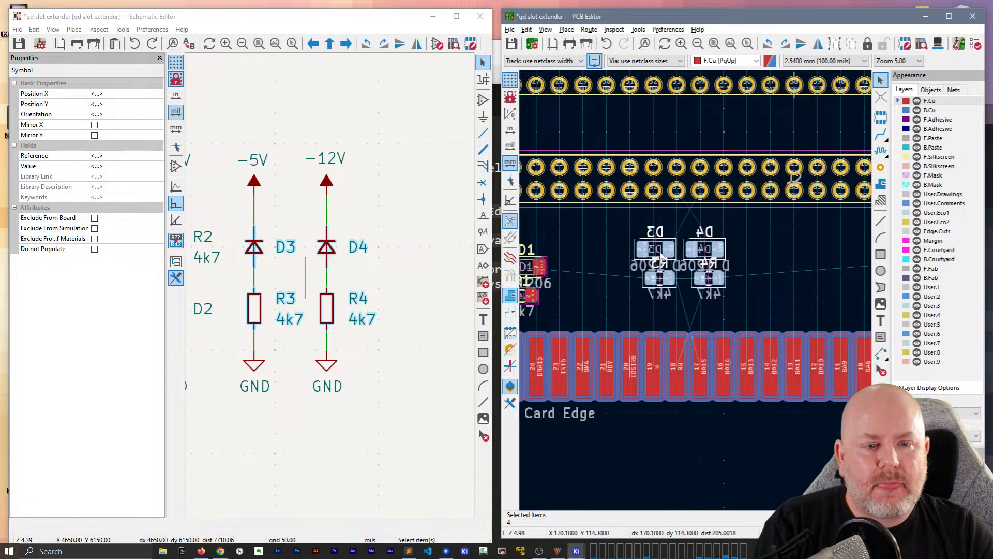
click(750, 257)
scroll(786, 319, down, 2)
scroll(697, 286, up, 2)
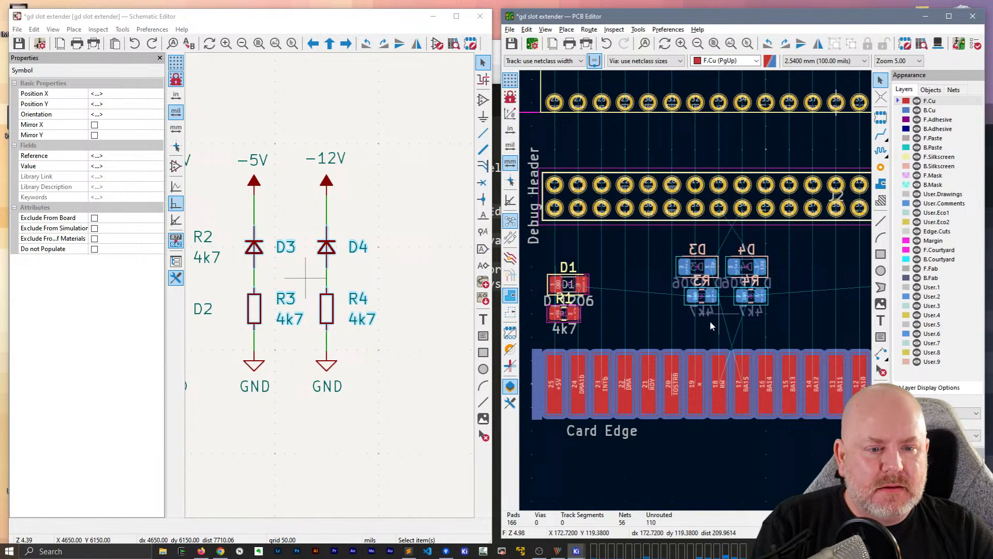
Reposition the flipped footprints so D4 and R4 sit on the D1 side of D3 and R3, and clear the schematic selection
drag(710, 321, 719, 270)
click(614, 275)
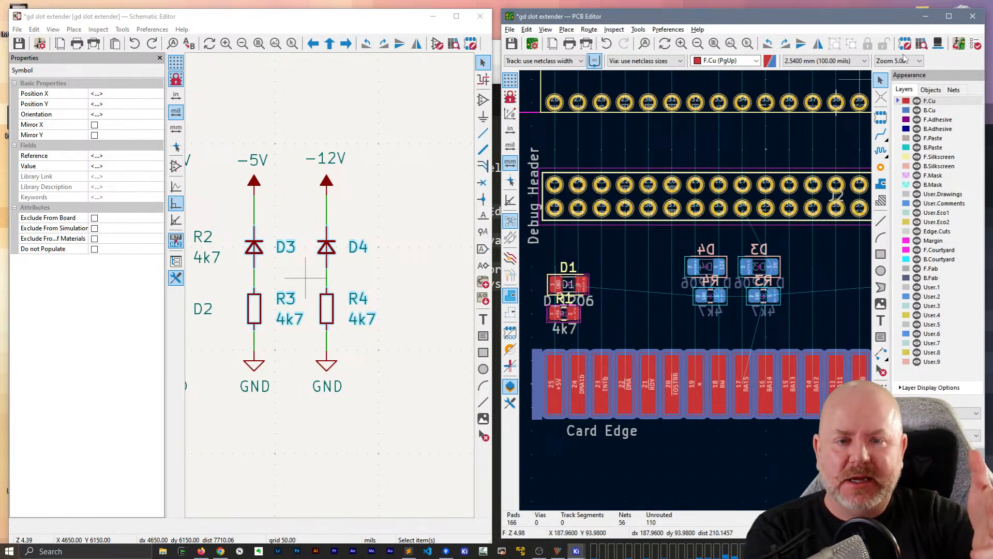
scroll(315, 332, down, 3)
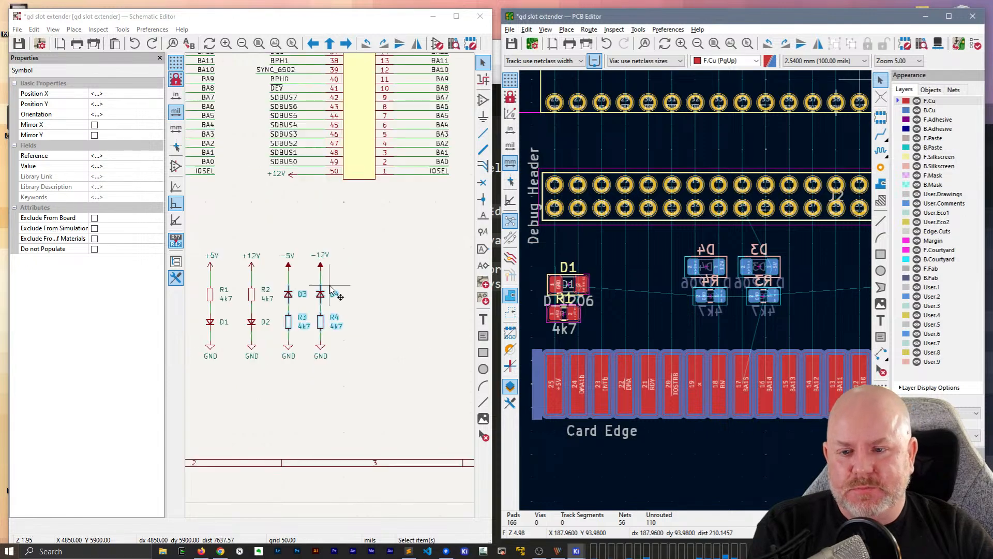
click(275, 414)
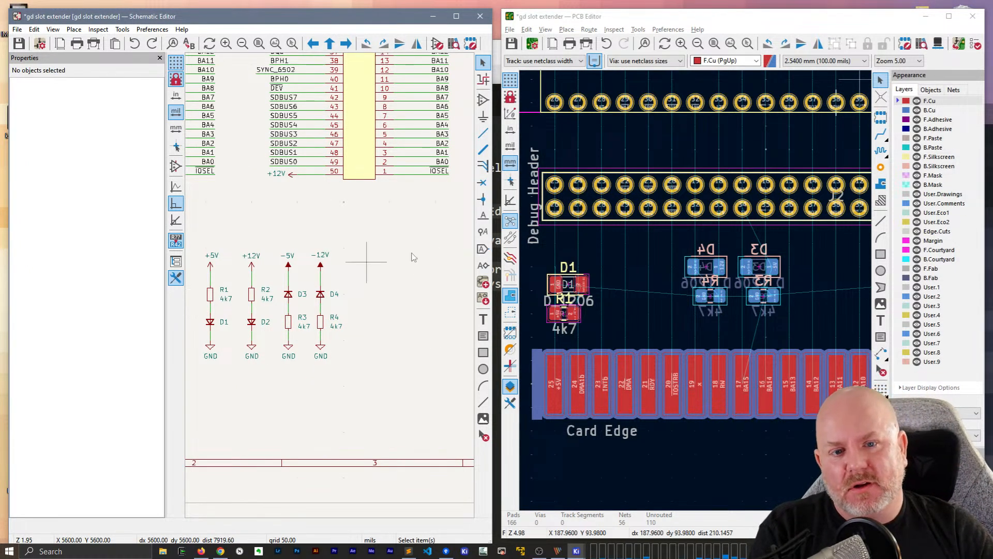
Maximize the PCB Editor window and save the board
click(949, 16)
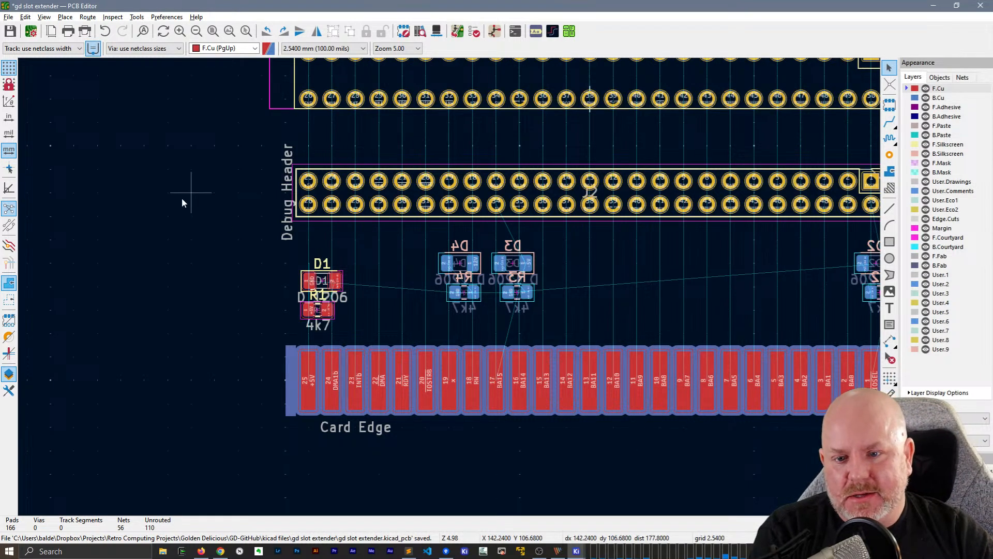
middle_drag(418, 248, 308, 256)
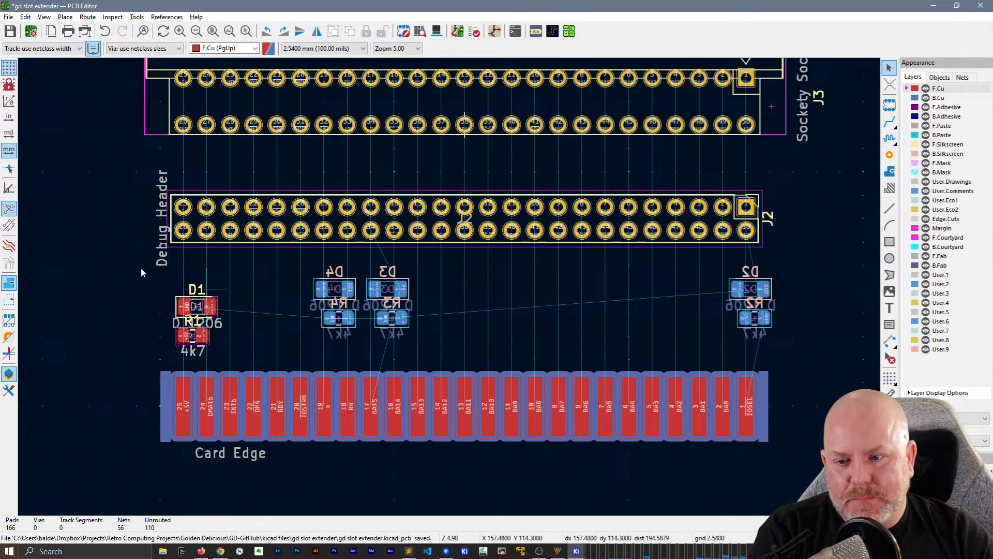
key(ctrl+s)
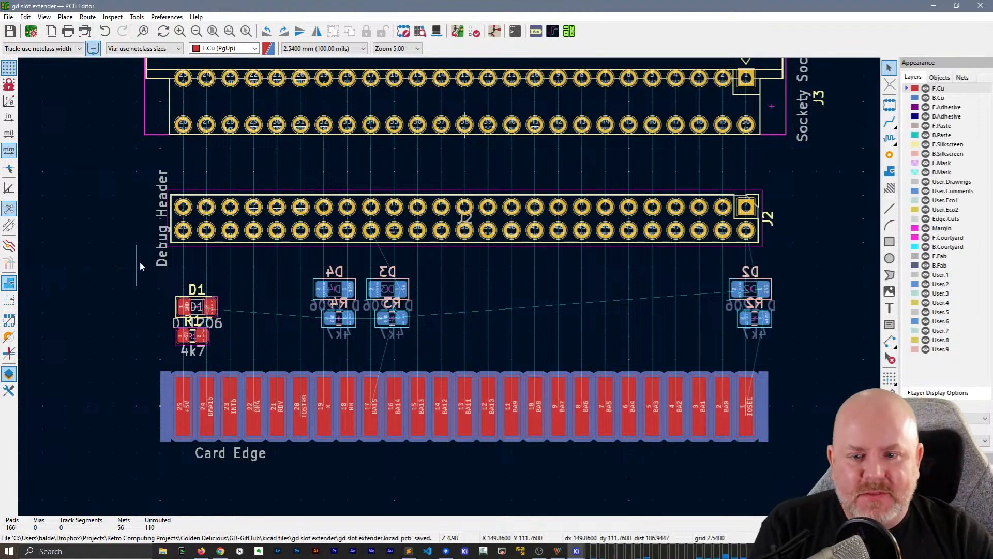
Draw a rectangle about 2.54 mm wide and 45.72 mm tall on User.8, beside the connectors and above the card edge's contact 25 end
scroll(300, 266, down, 1)
middle_drag(647, 193, 506, 214)
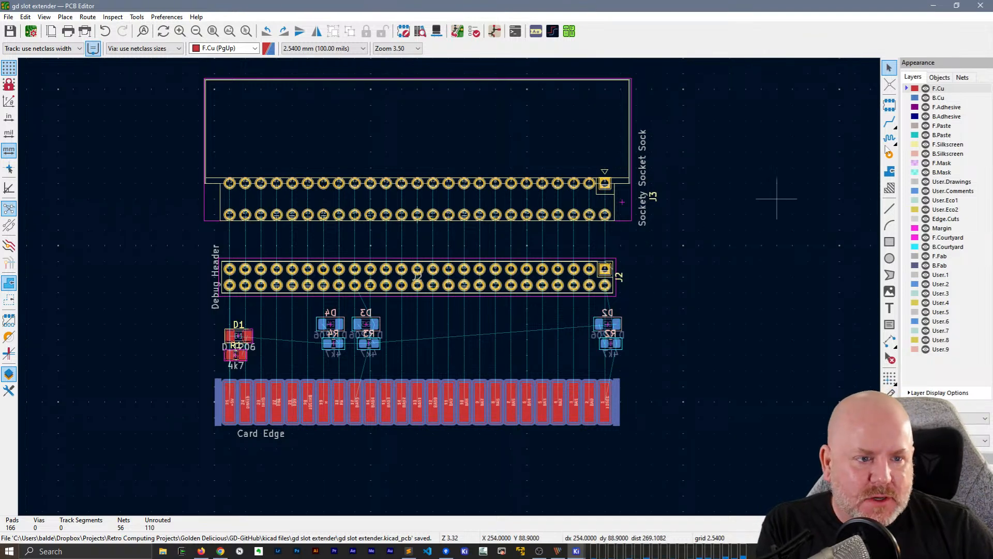
click(889, 242)
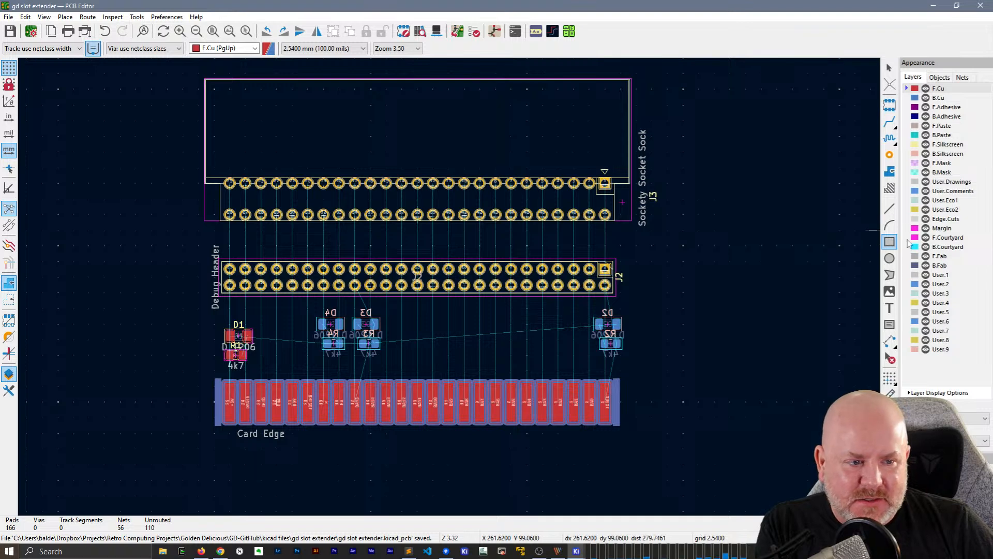
click(939, 340)
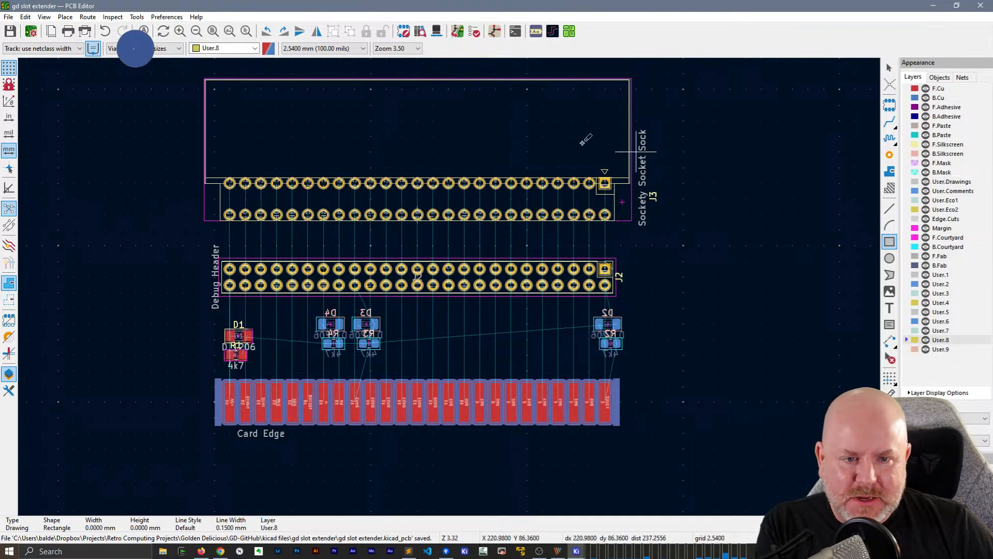
click(198, 88)
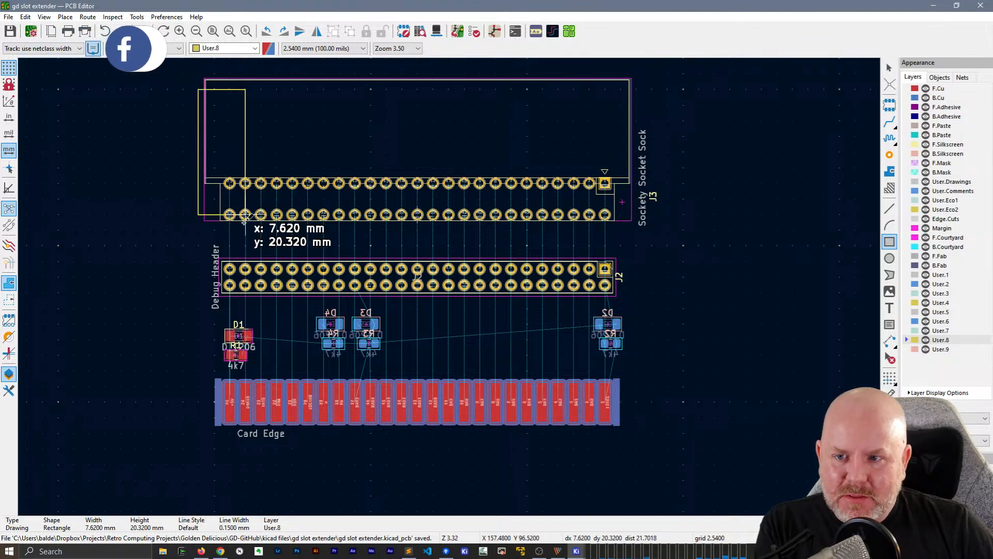
click(210, 372)
key(Escape)
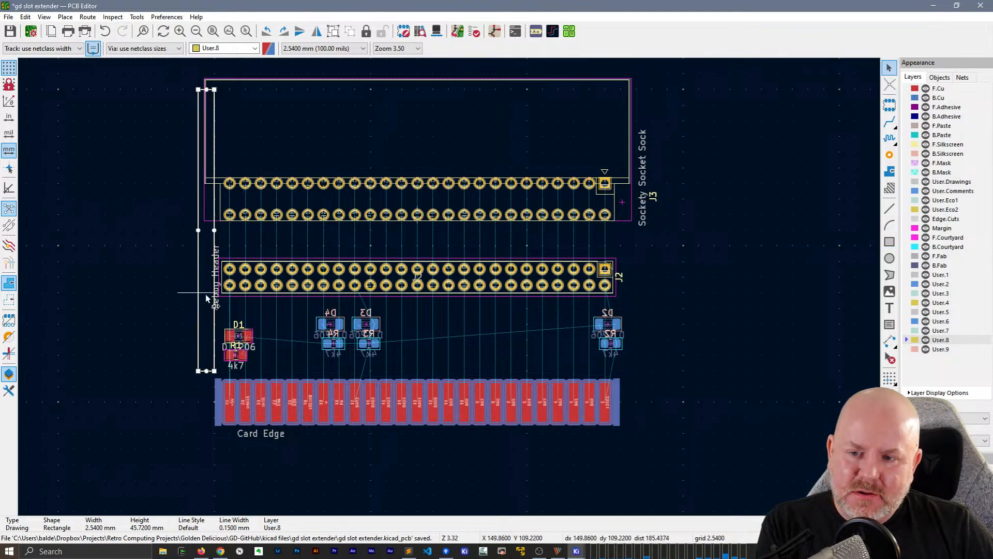
Show the rectangle's properties and set its End Y to 76.2+40mm, making it 40 mm tall
double_click(203, 370)
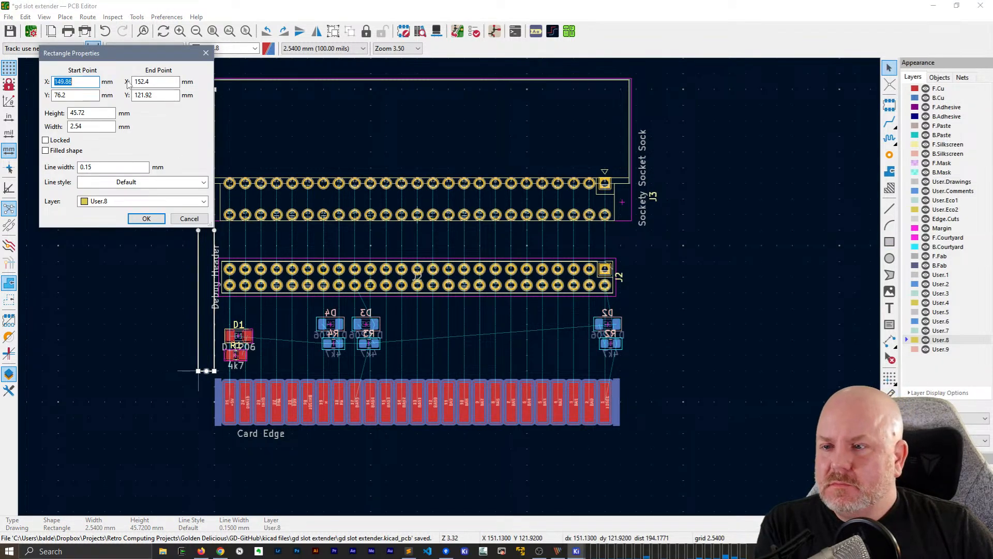
key(Escape)
click(9, 390)
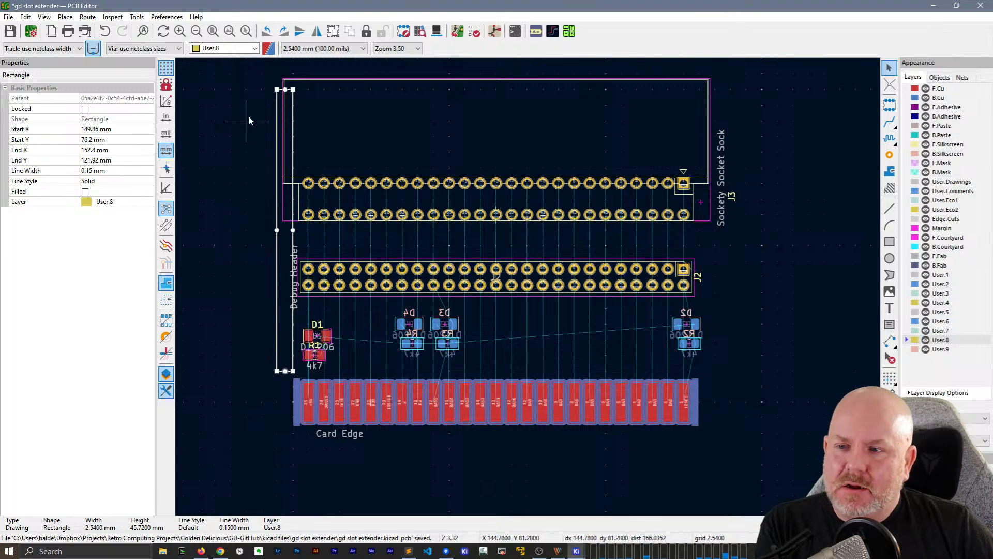
click(101, 140)
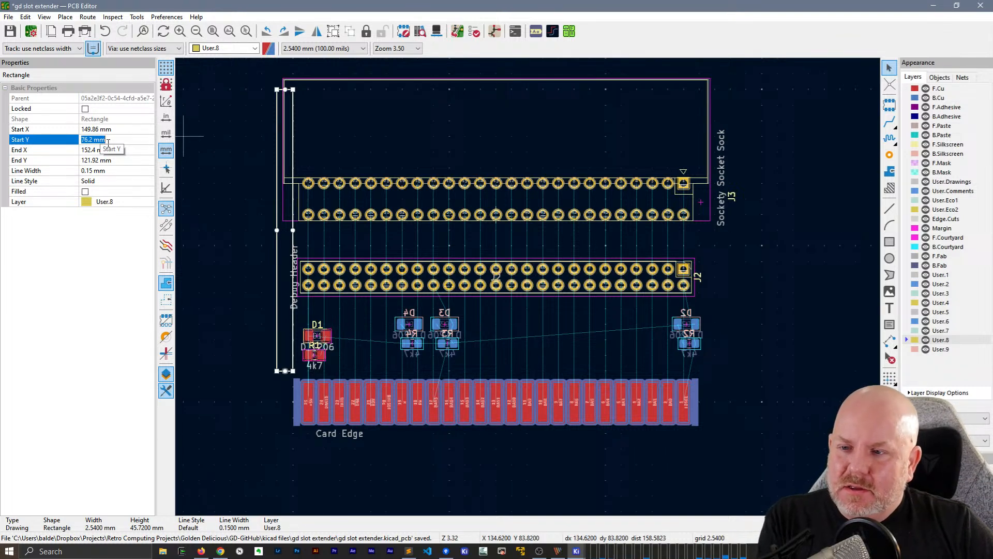
click(128, 160)
text(76.)
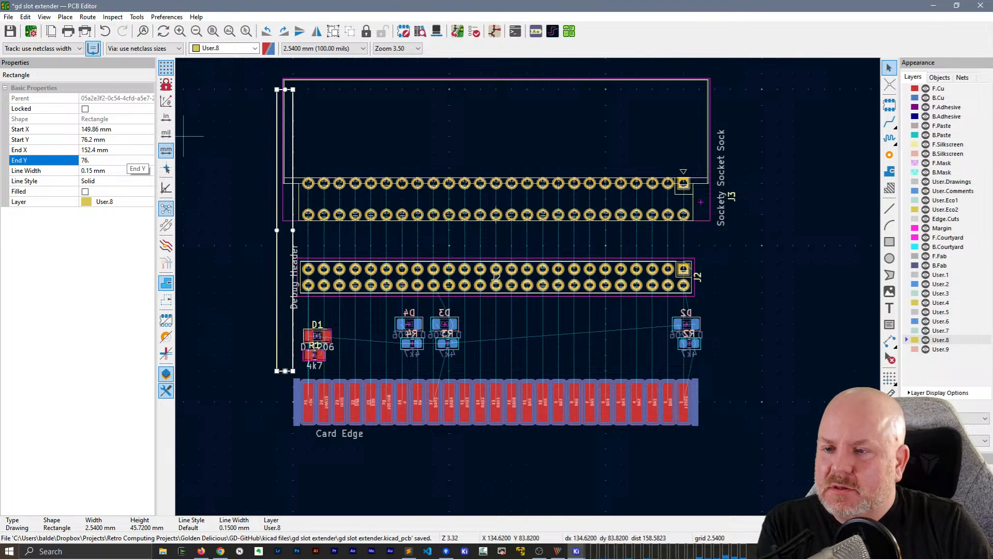
text(2+40mm)
key(Return)
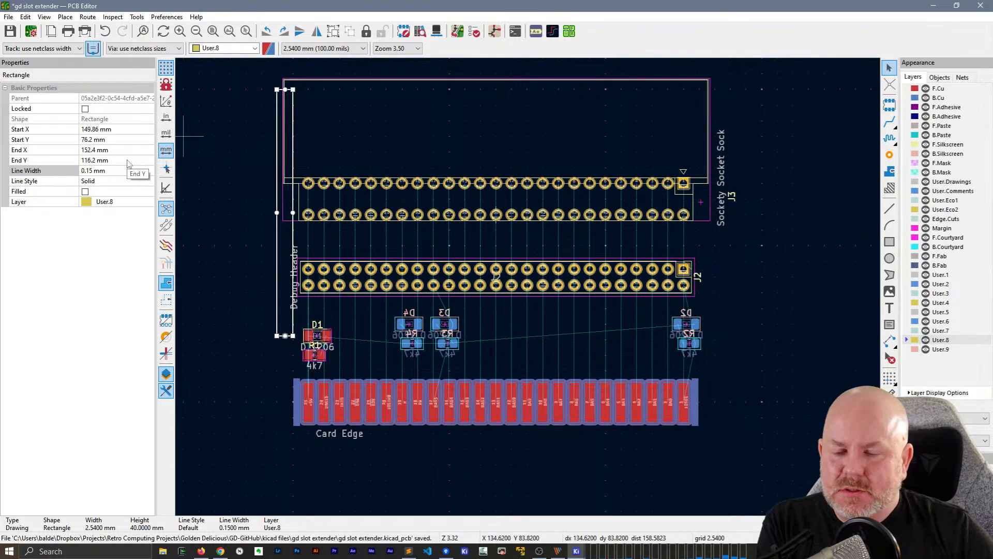
Move the 40 mm rectangle down to the top of the card edge, using a 0.2540 mm (10 mils) grid for the final adjustment
click(221, 225)
click(276, 231)
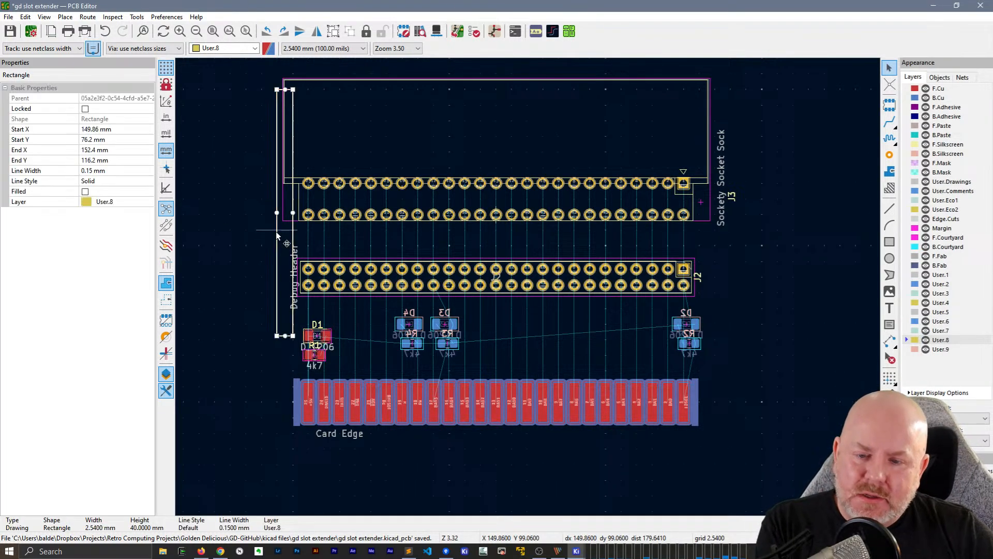
drag(276, 212, 275, 253)
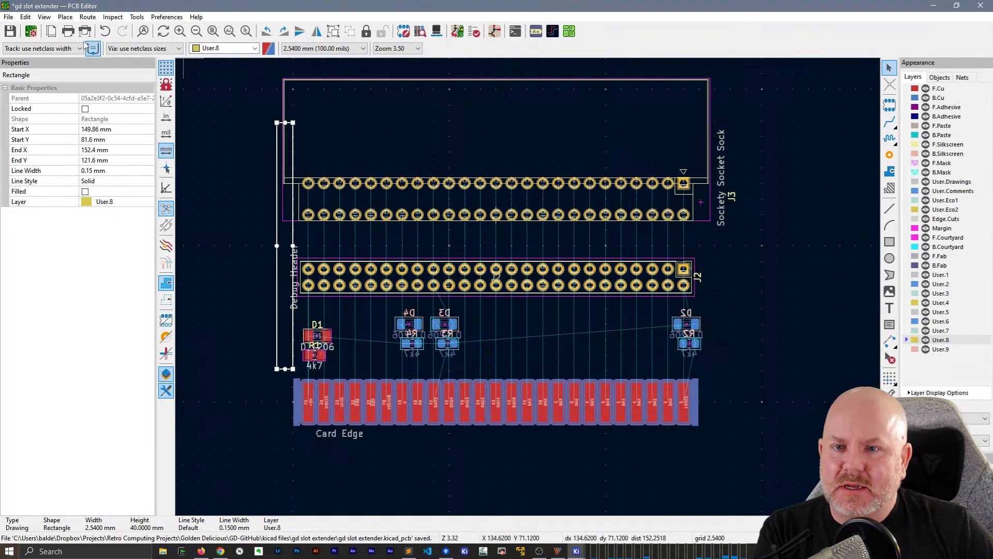
click(317, 49)
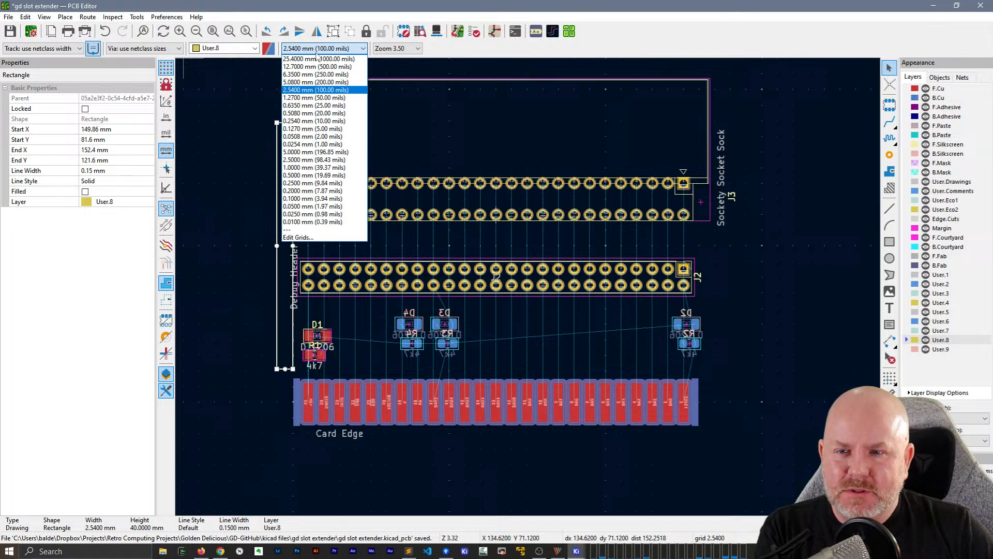
click(298, 121)
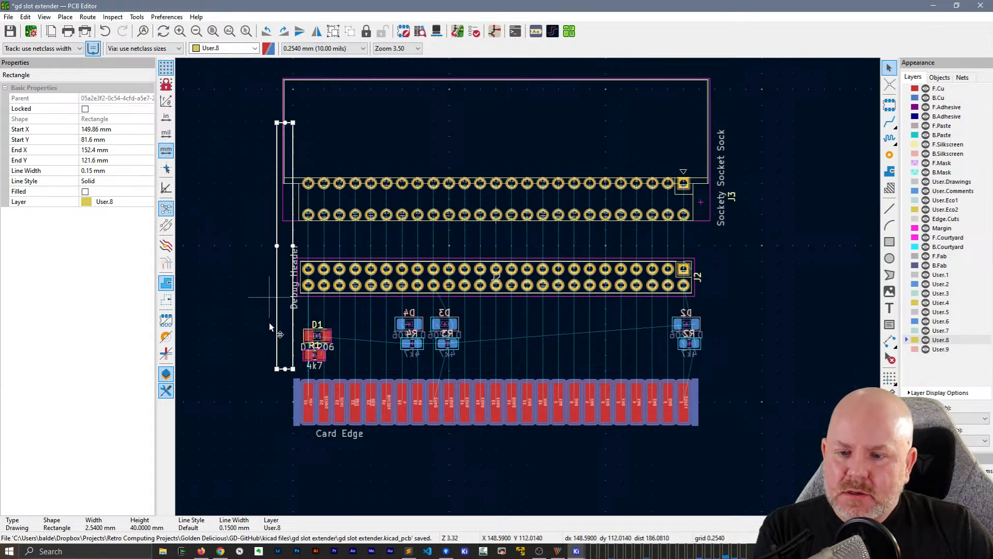
drag(285, 368, 284, 376)
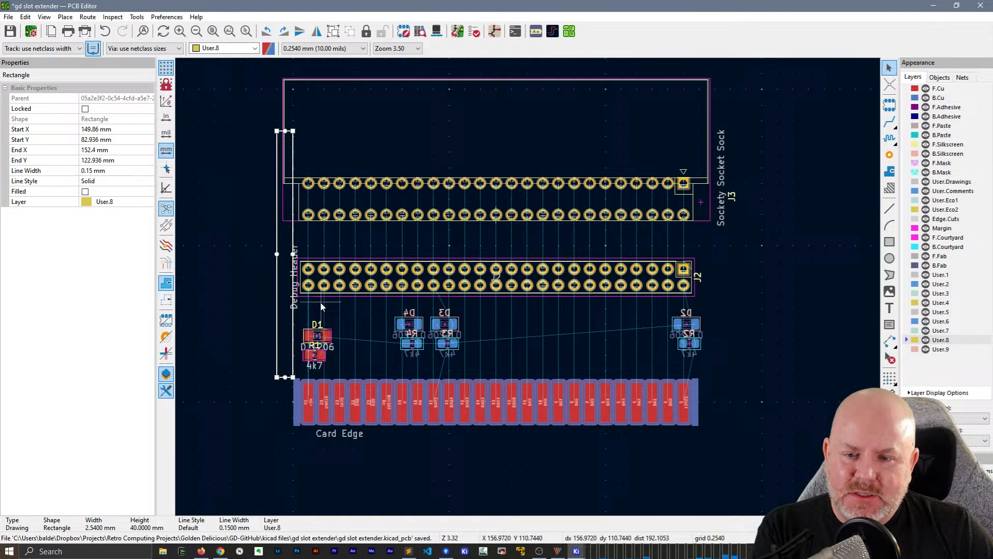
Rotate D1 to -90° and place it directly below the debug header's end pins, in line with card-edge contact 25
click(528, 293)
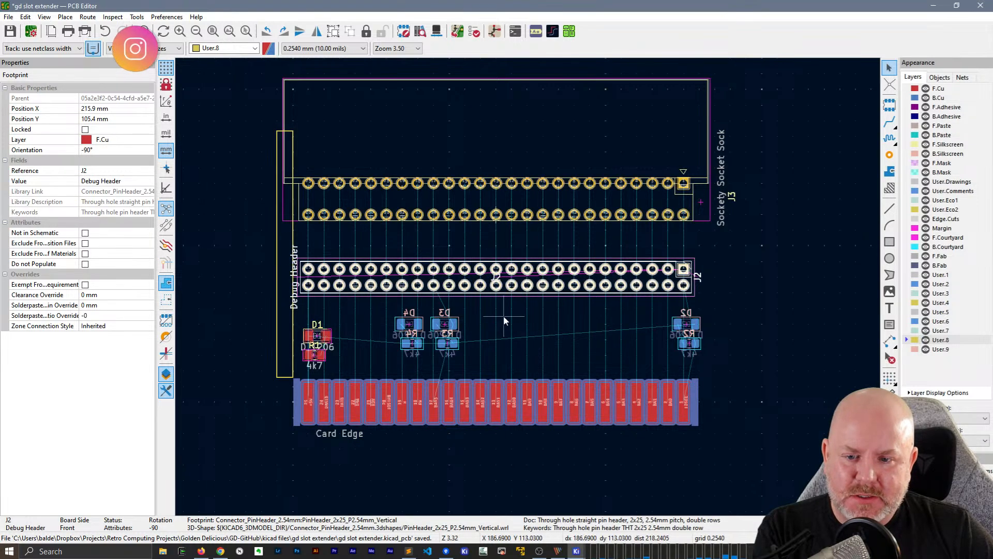
scroll(351, 344, up, 4)
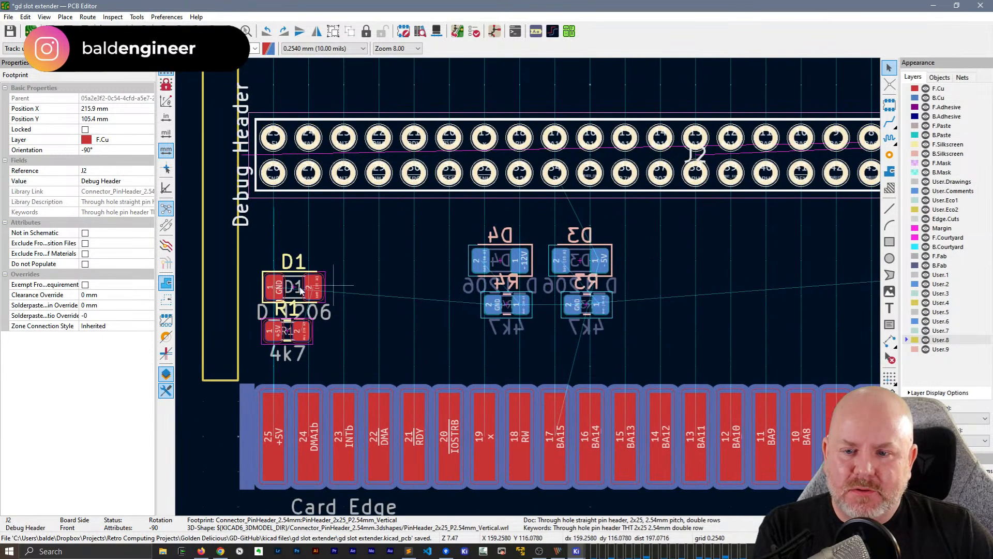
click(293, 288)
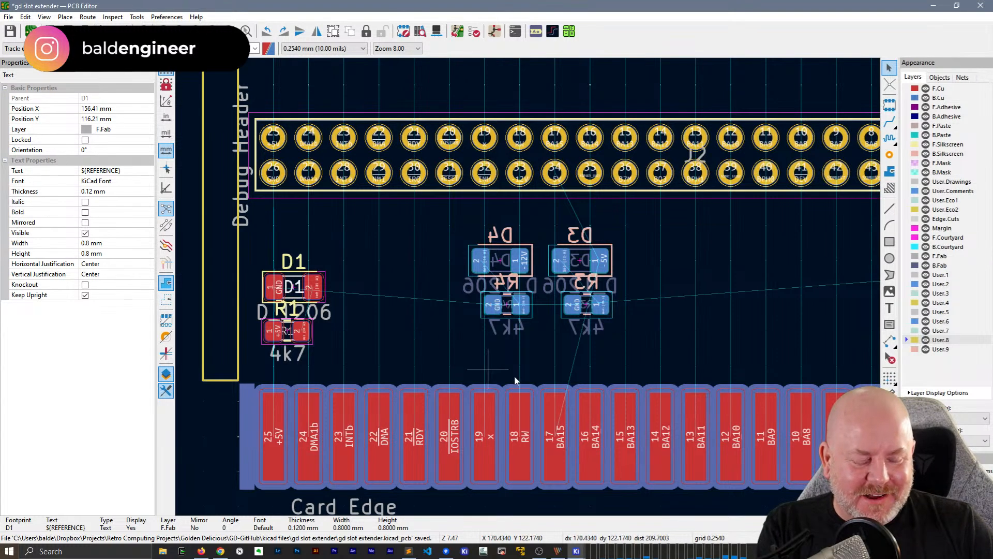
click(303, 287)
key(r)
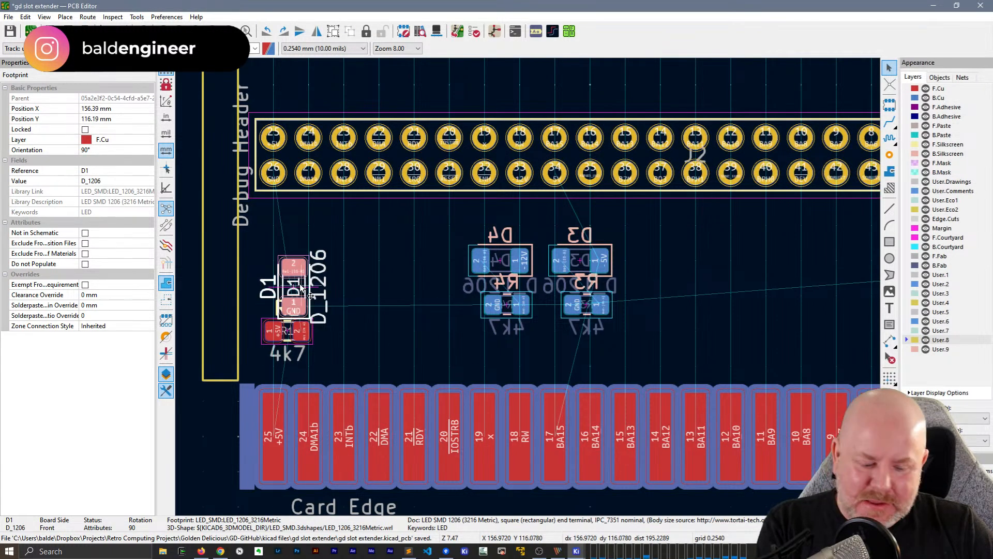
key(m)
key(r)
key(r)
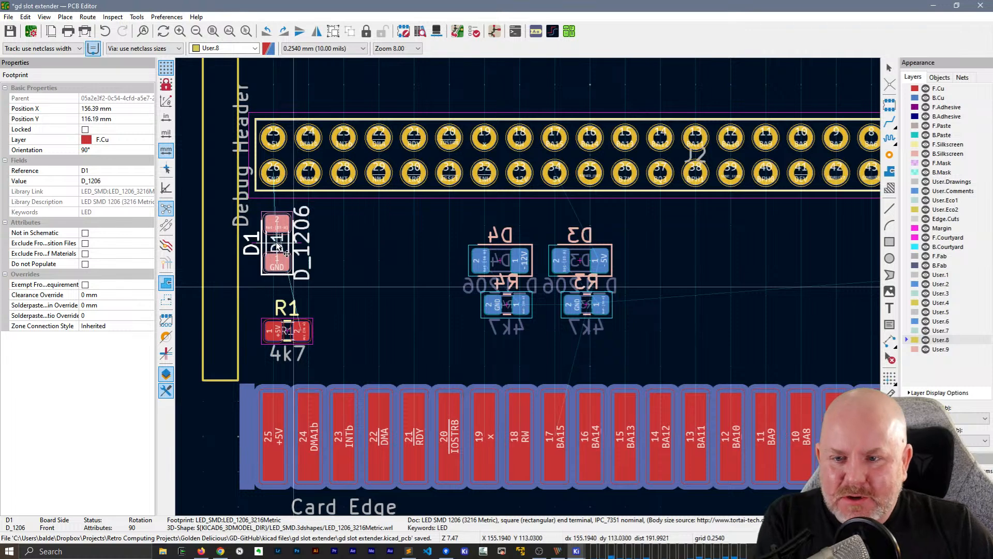
click(275, 245)
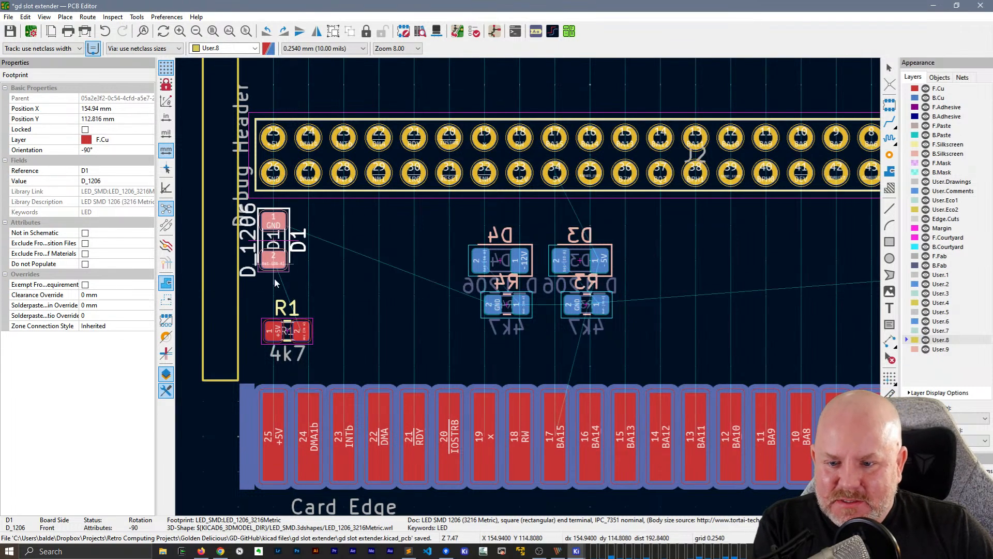
Rotate R1 to 90° and place it below D1, in line with card-edge contact 25 (+5V)
click(289, 331)
key(r)
key(r)
key(r)
key(r)
key(r)
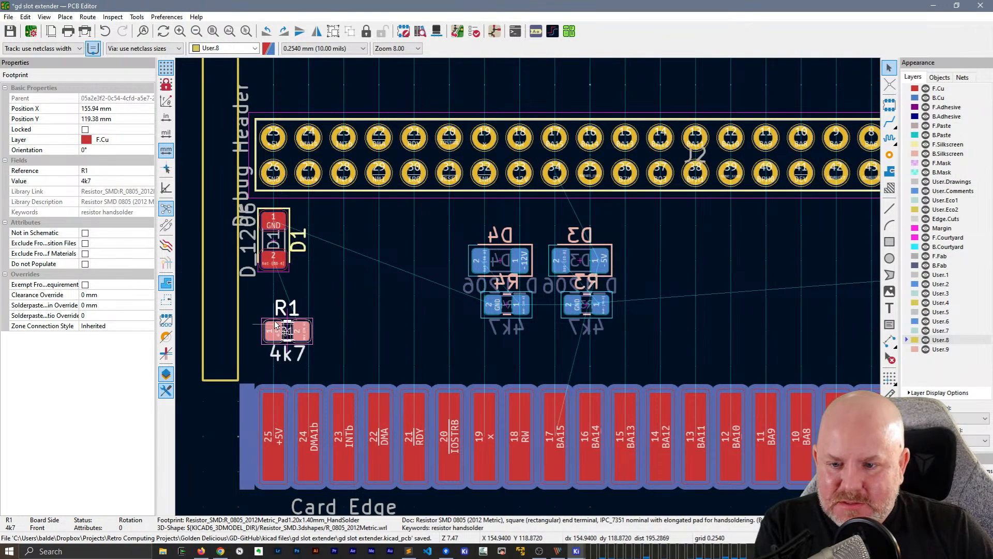
key(m)
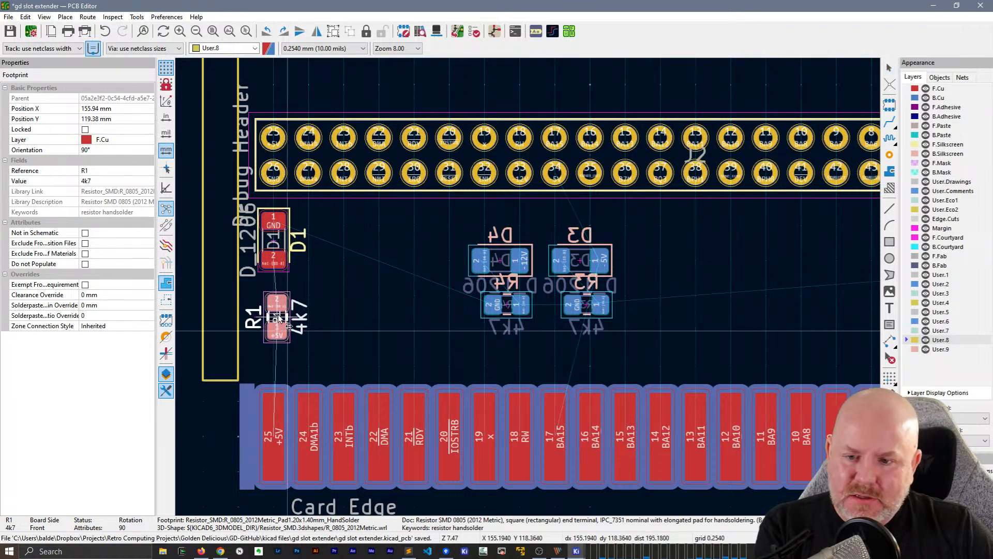
click(282, 325)
scroll(529, 286, down, 2)
ctrl+scroll(496, 207, right, 5)
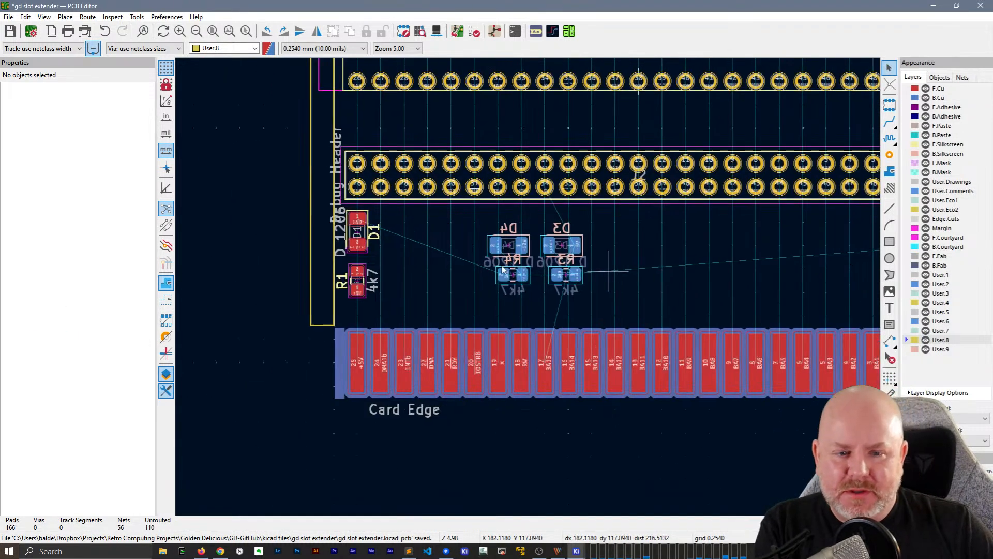
Switch to the Schematic Editor, save the schematic, and return to the PCB Editor
key(alt+Tab)
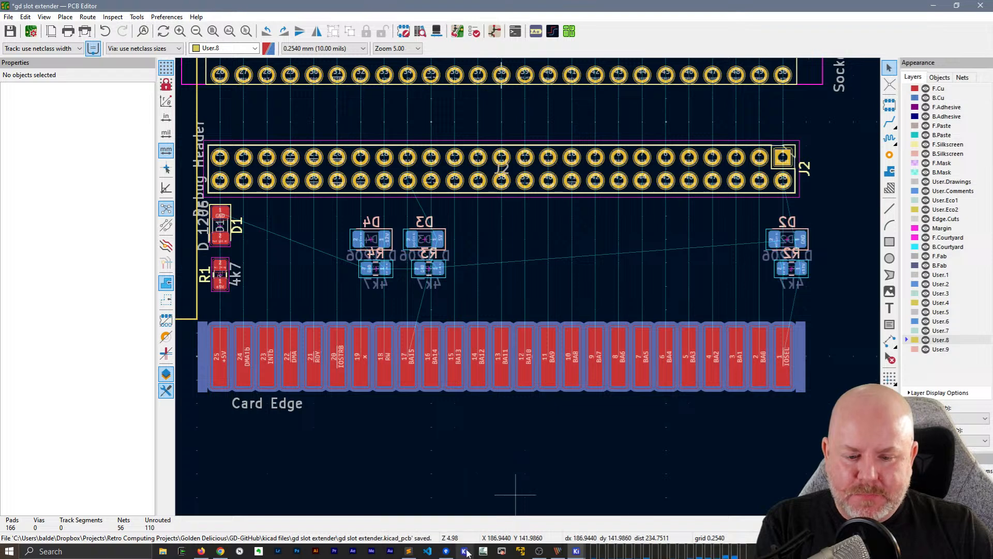
mouse_move(576, 551)
click(562, 504)
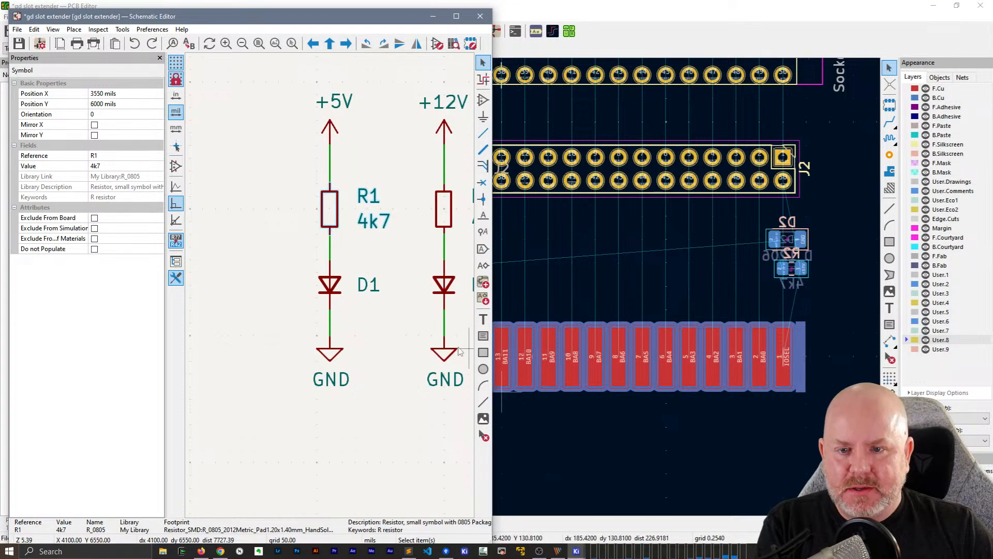
scroll(312, 218, down, 2)
scroll(329, 285, up, 1)
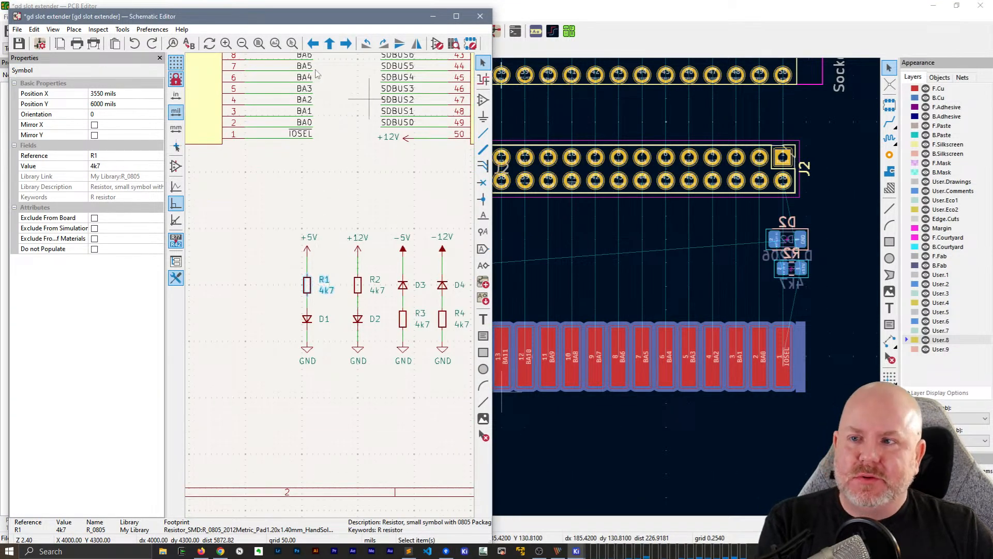
click(17, 29)
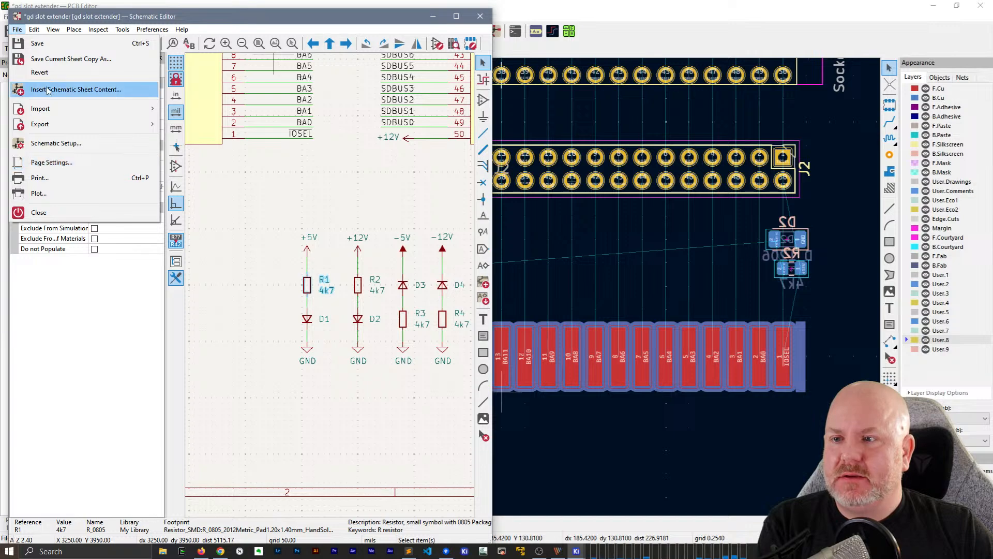
click(37, 43)
click(4, 72)
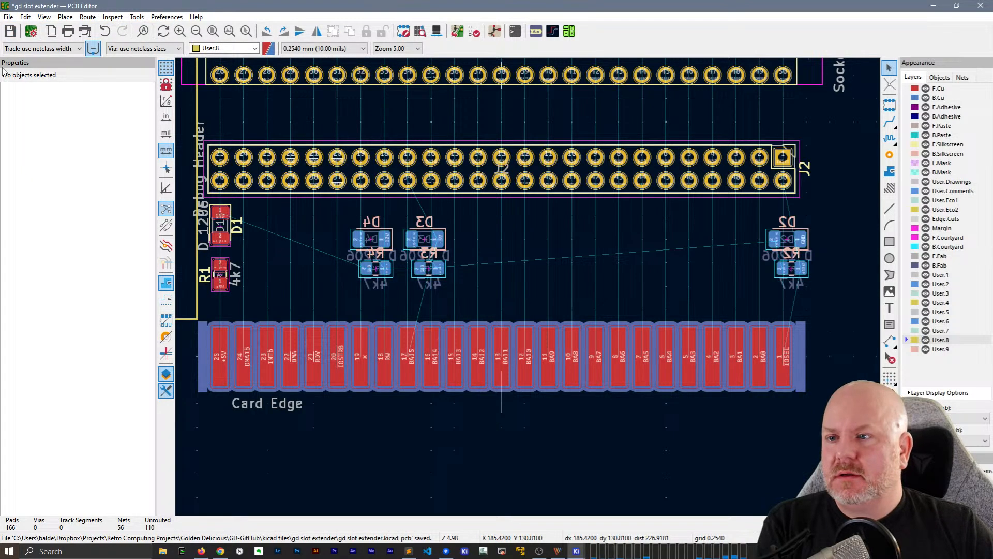
Save the slot extender board and switch to the Git client with the GD-GitHub repository
click(9, 18)
click(36, 50)
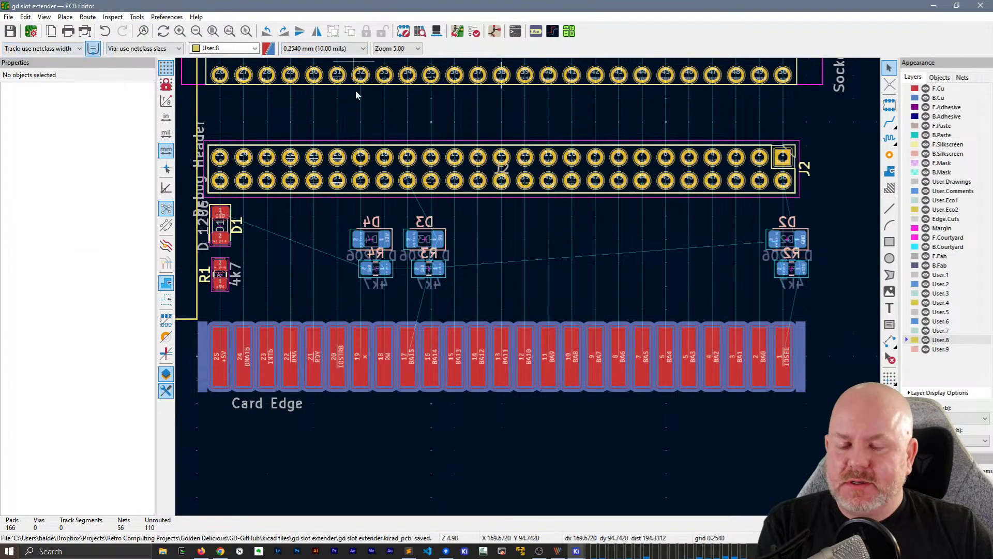
click(446, 551)
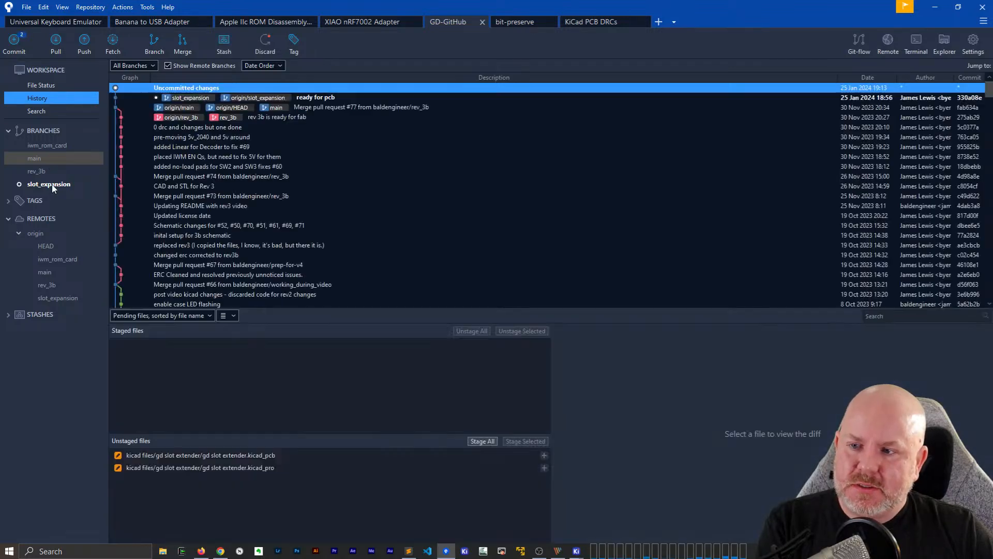
Stage all changed files, commit them to slot_expansion with the message "removing the leds", and return to the PCB Editor
click(48, 86)
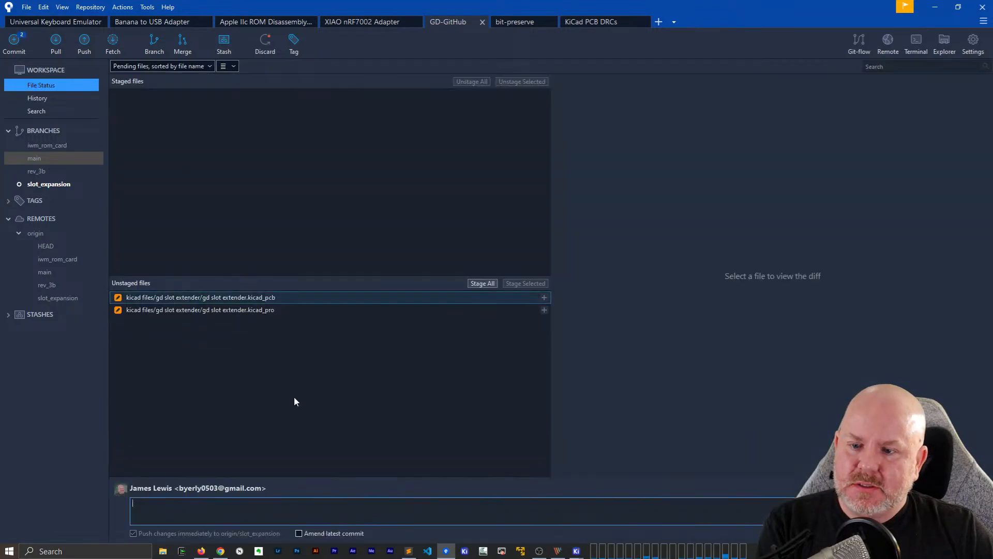
click(480, 285)
click(202, 505)
text(remo)
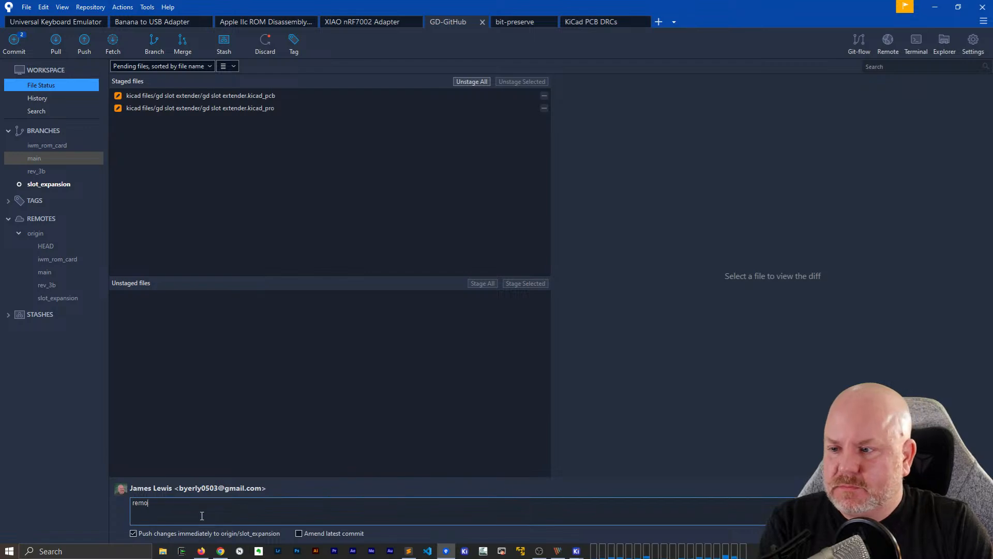
text(ving the leds)
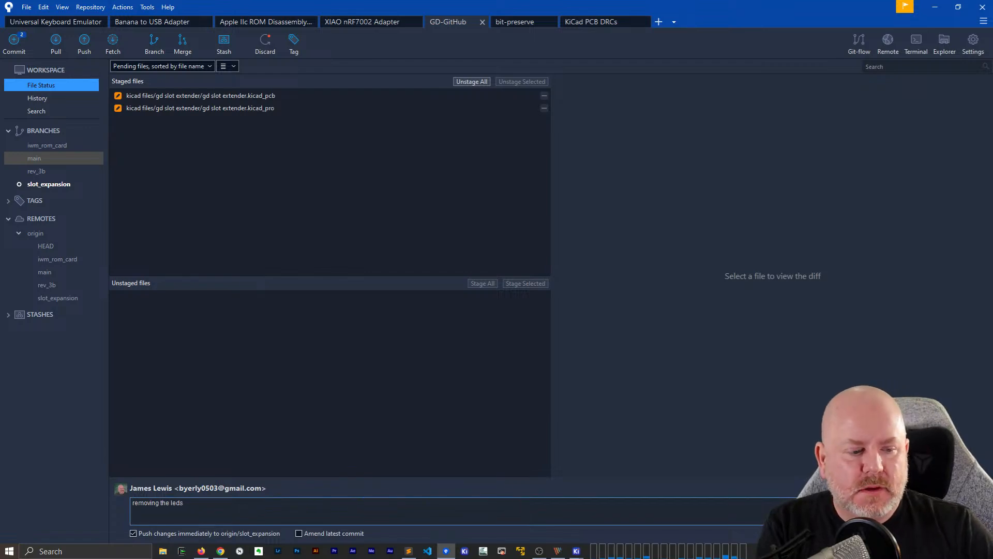
key(ctrl+Return)
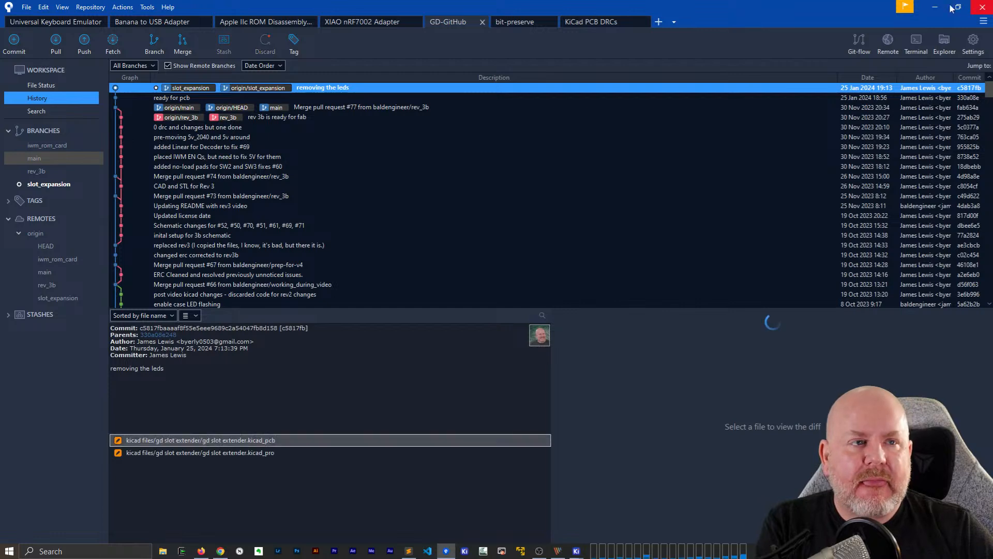
click(982, 7)
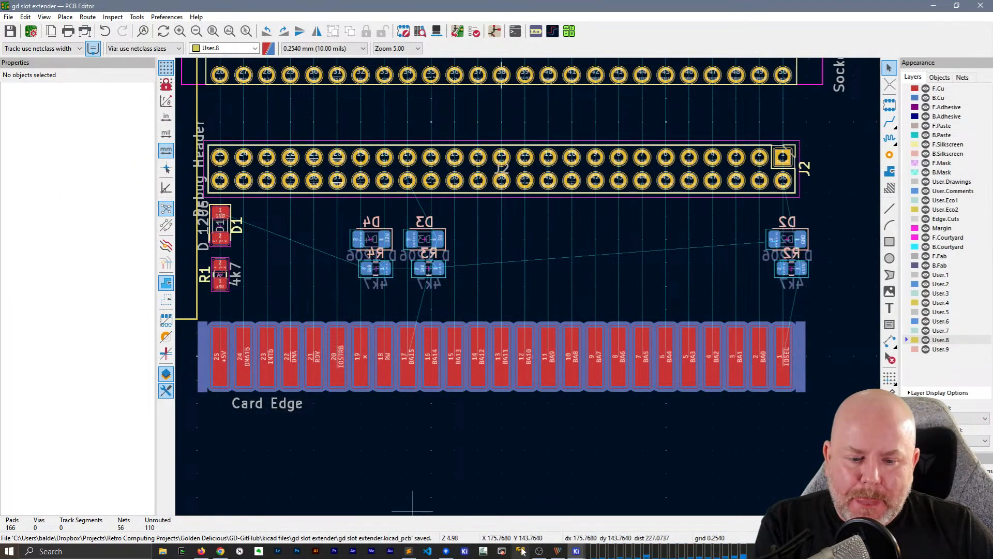
Switch to the Schematic Editor and delete the LED and resistor circuits below the connectors
mouse_move(576, 551)
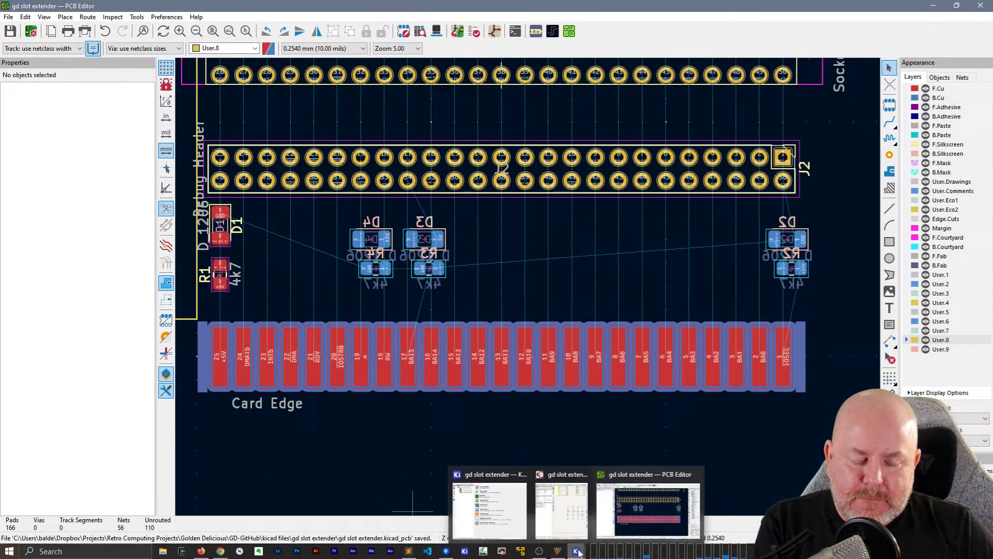
click(567, 526)
drag(266, 210, 472, 380)
key(Delete)
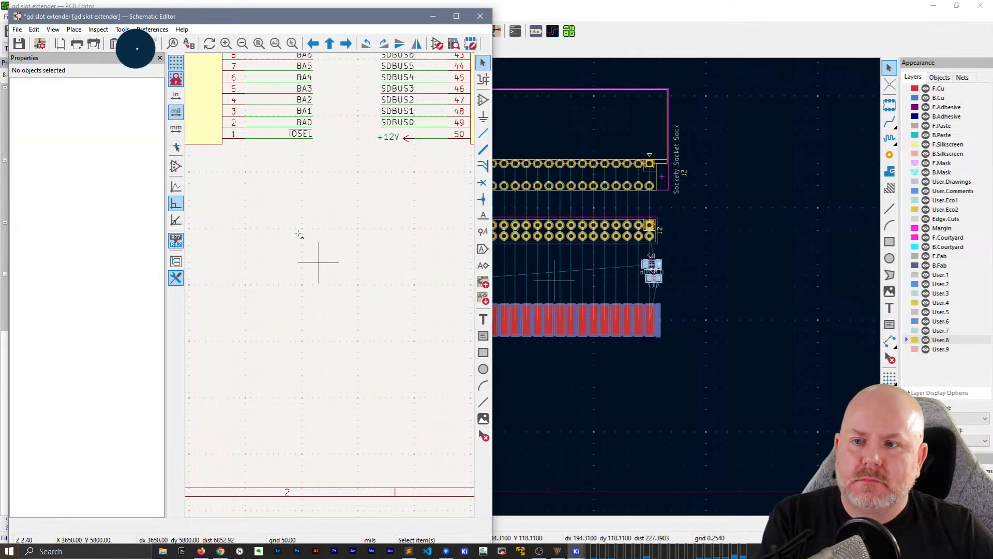
Update the PCB from the schematic, deleting footprints with no symbols so D1–D4 and R1–R4 are removed
key(F8)
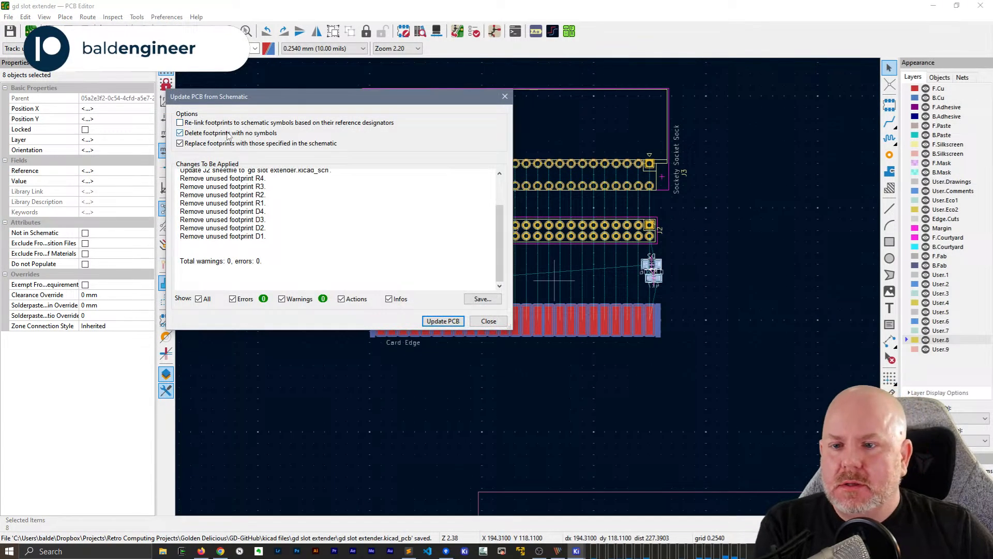
click(443, 321)
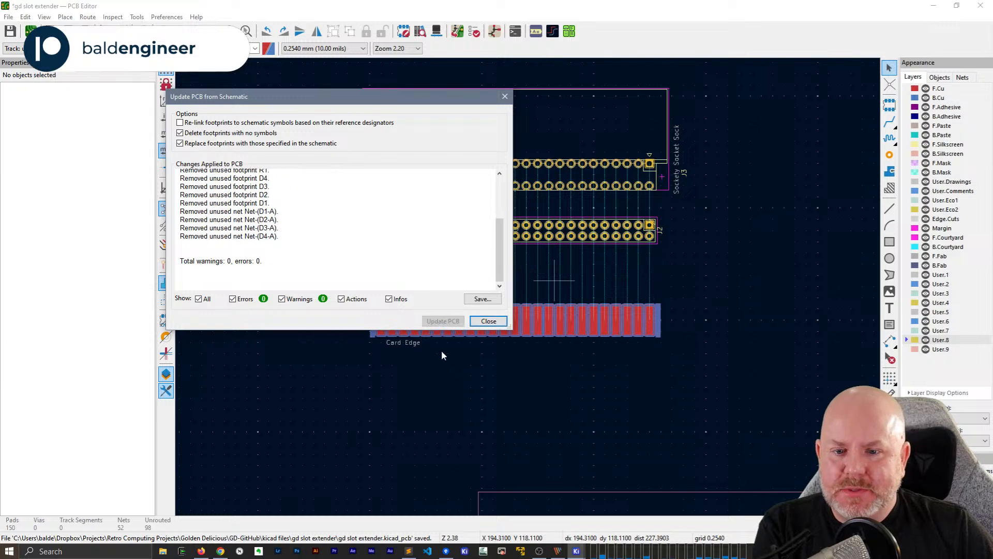
click(488, 320)
Move the debug header J2 straight down to just above the card edge, at about Y 114.549 mm
scroll(511, 232, up, 2)
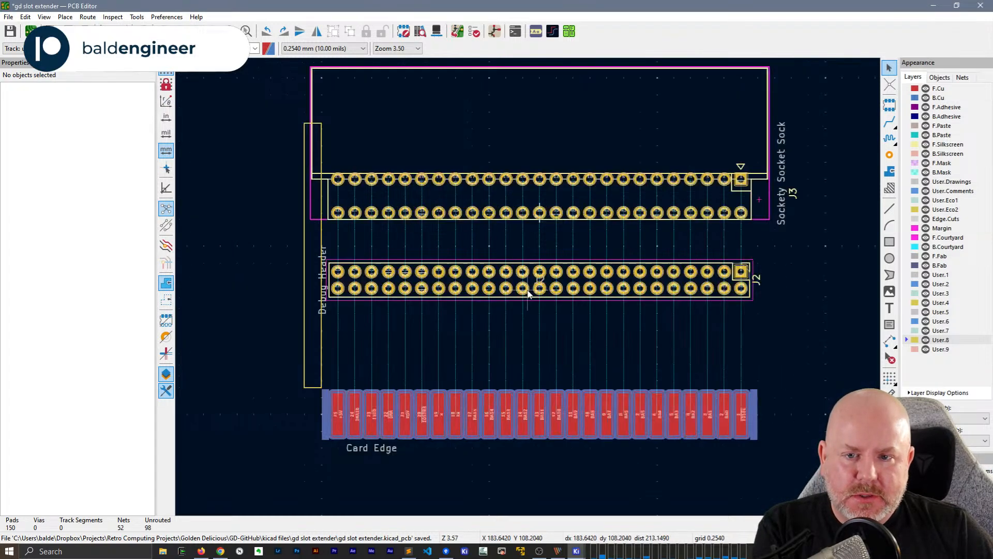
click(493, 300)
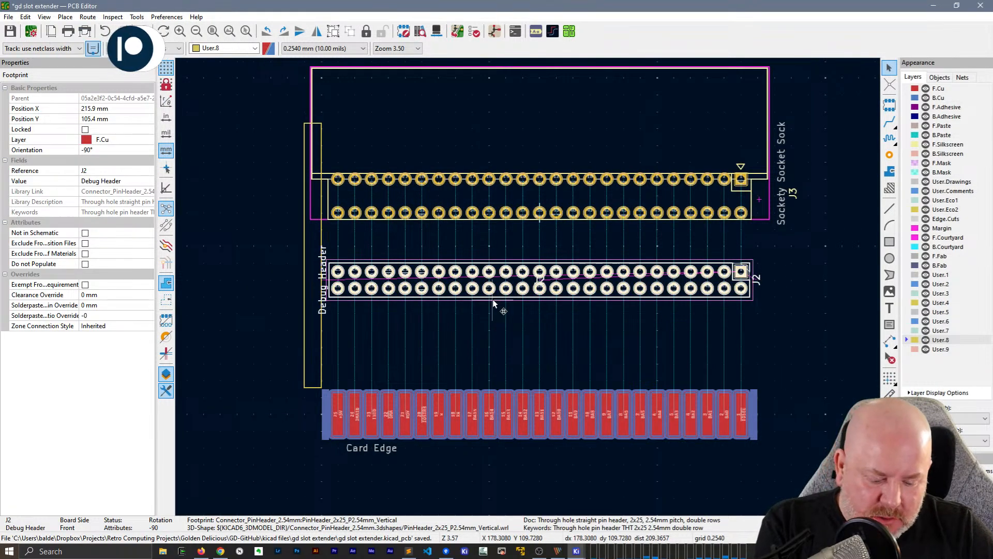
key(m)
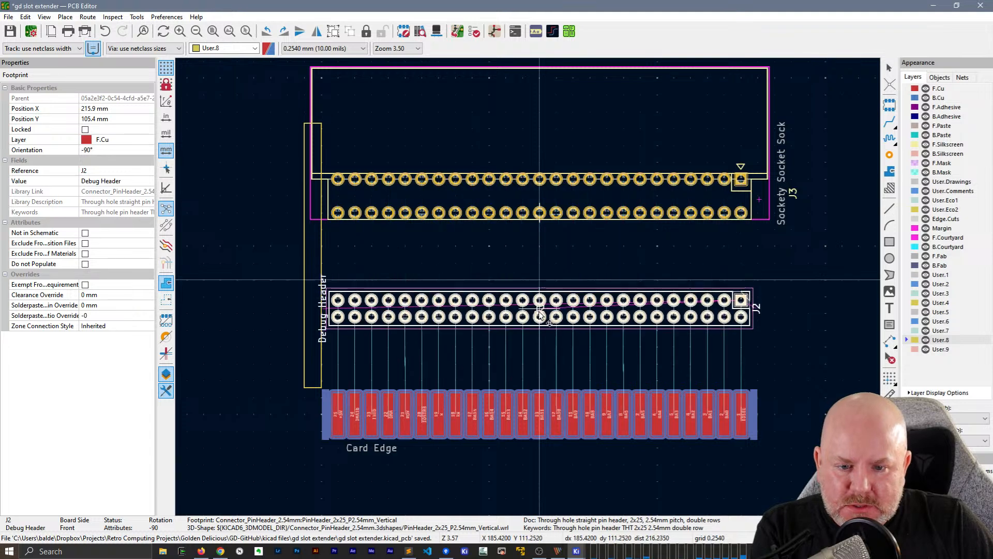
click(539, 342)
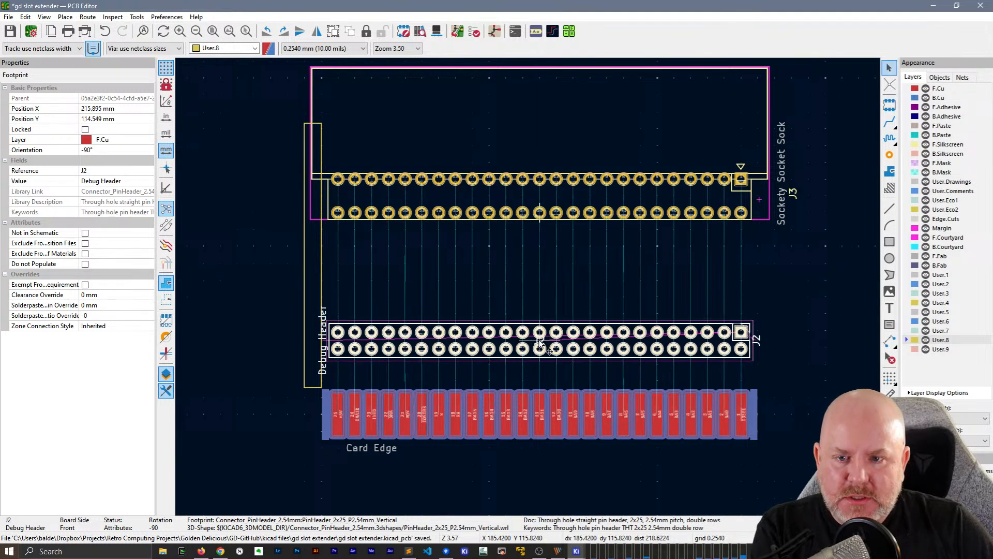
Move the socket footprint J3 down closer to the debug header, at about Y 102.051 mm, and deselect it
click(562, 146)
key(m)
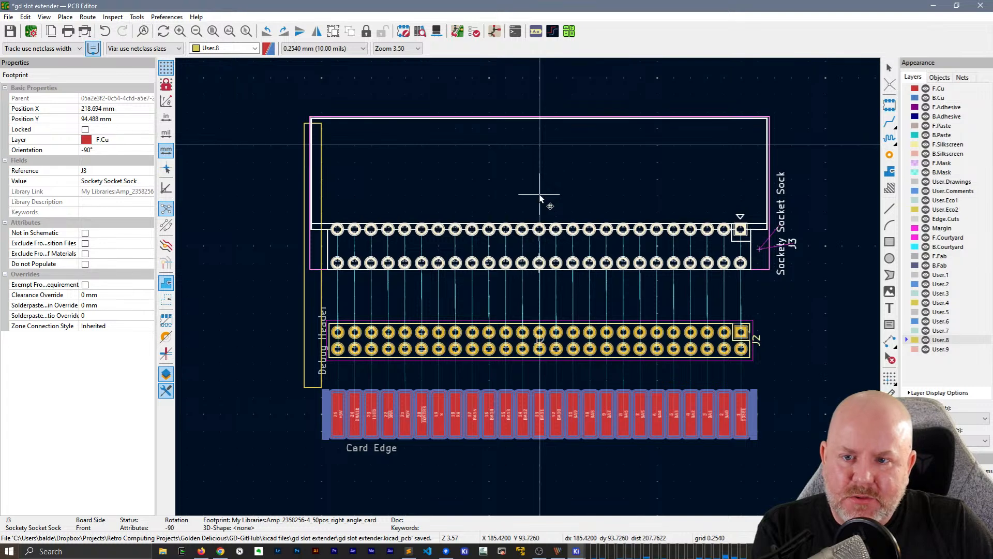
click(539, 194)
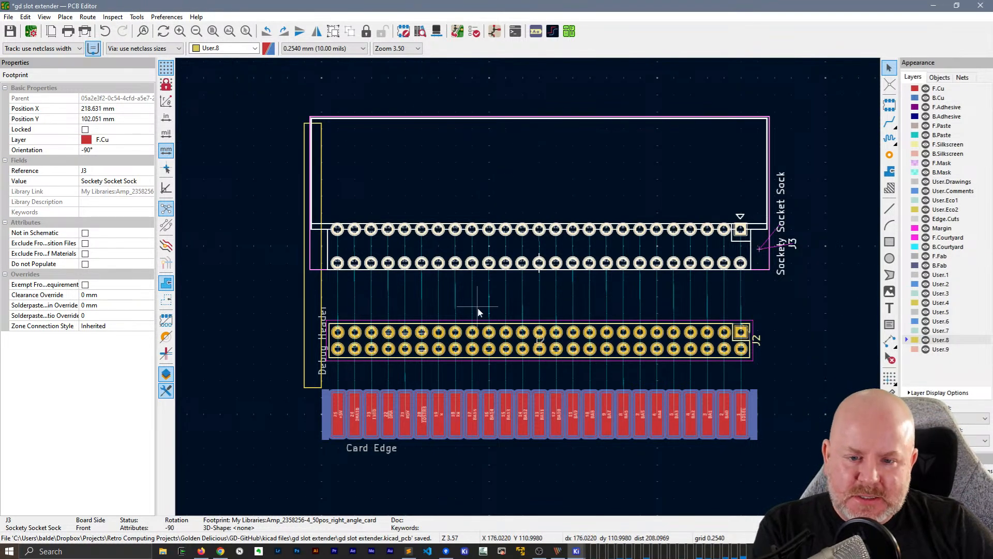
scroll(468, 343, up, 2)
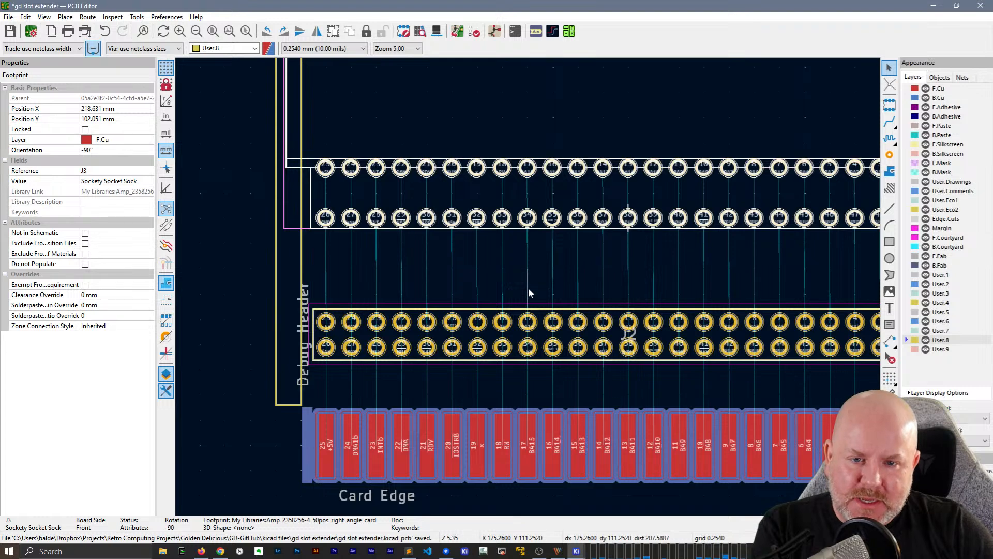
click(597, 272)
middle_drag(629, 262, 611, 261)
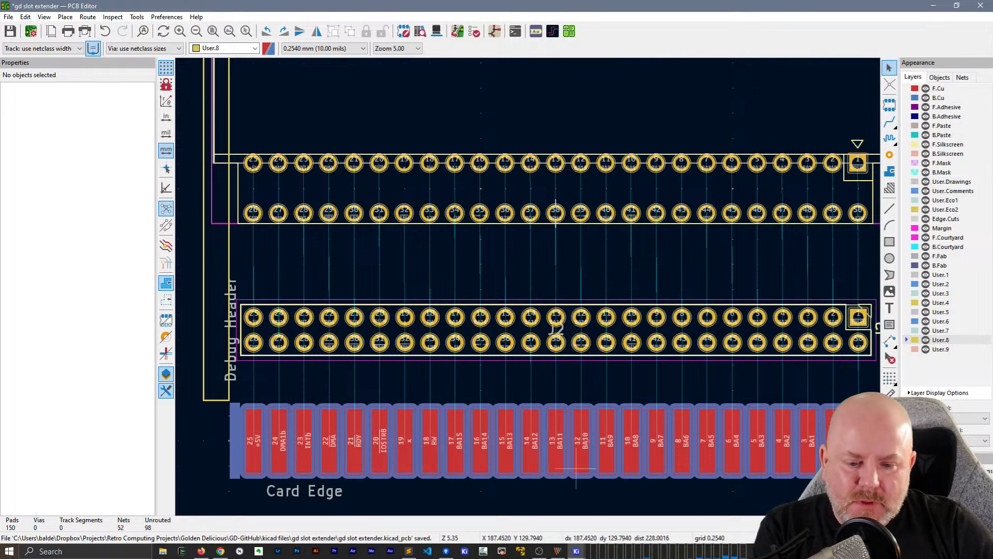
Switch to the KiCad 7 Scratch project window and start opening an existing project
click(468, 551)
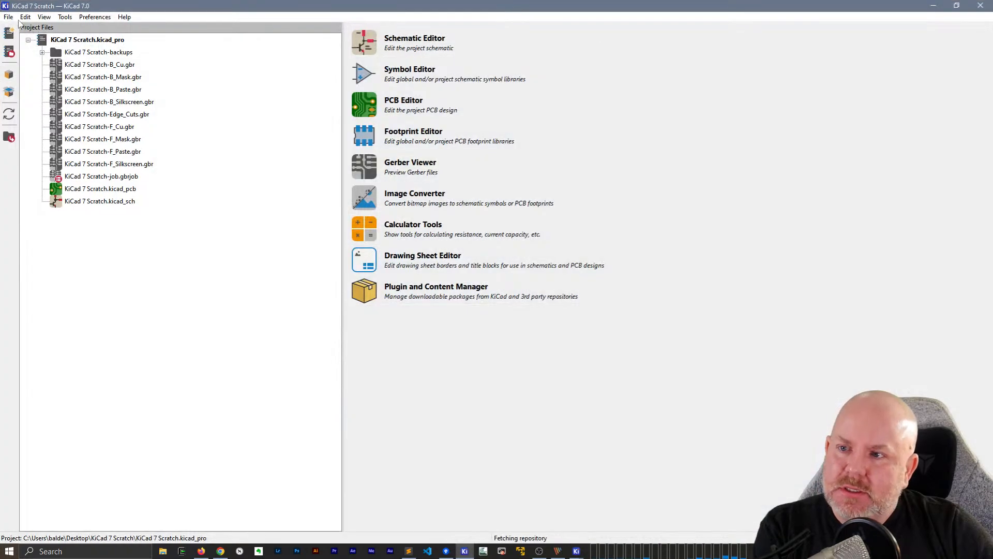
click(8, 16)
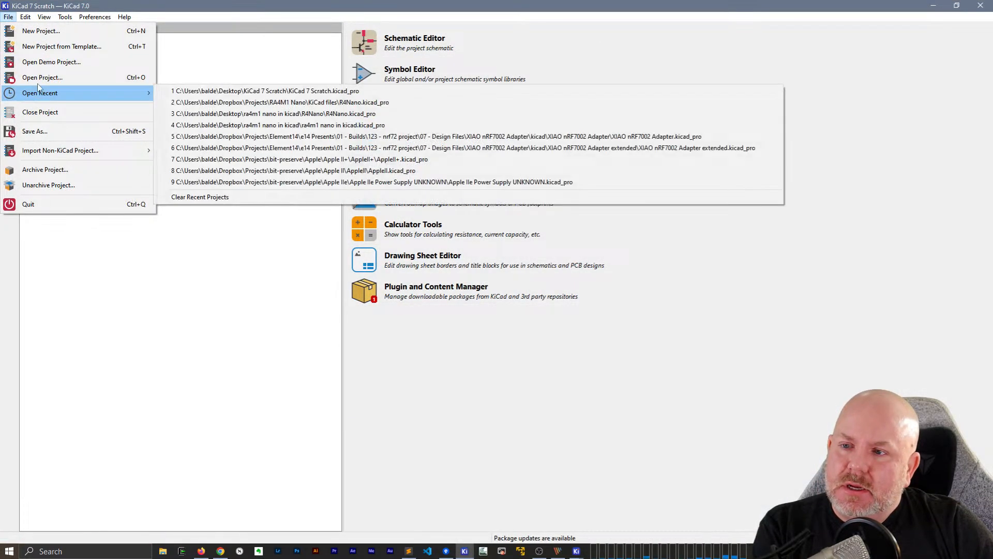
click(40, 77)
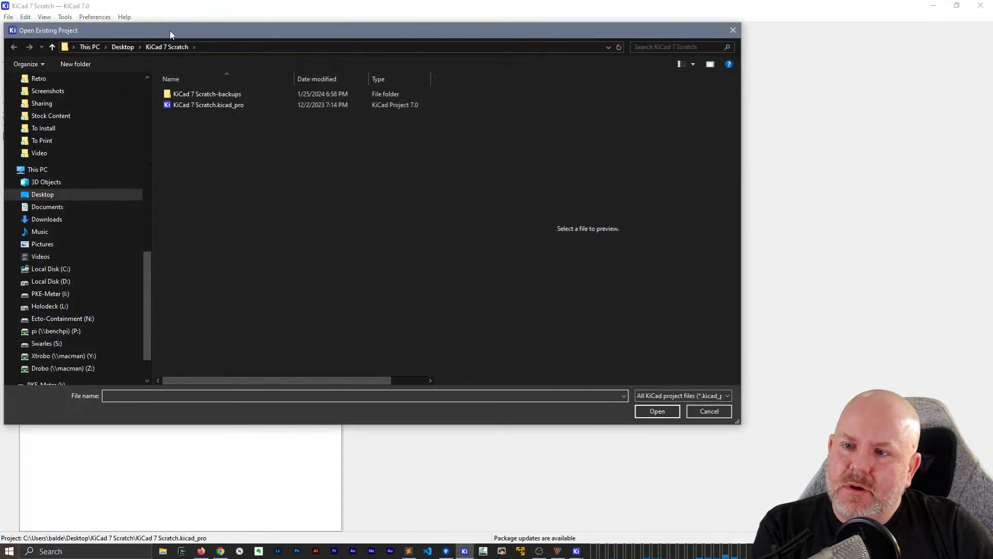
drag(170, 30, 396, 81)
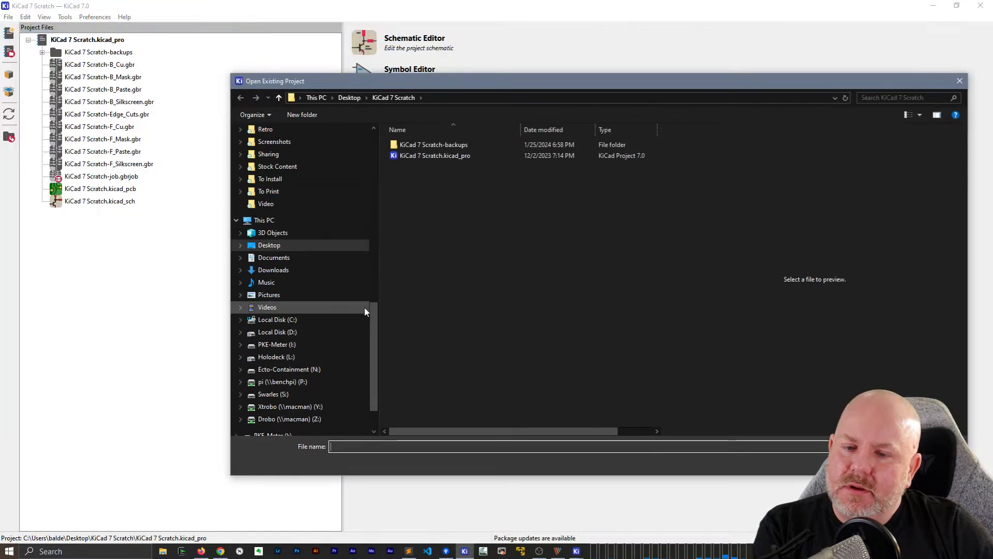
Open gd io proto pcb.kicad_pro from the gd io proto pcb folder in Golden Delicious > GD-GitHub > kicad files
scroll(288, 191, up, 10)
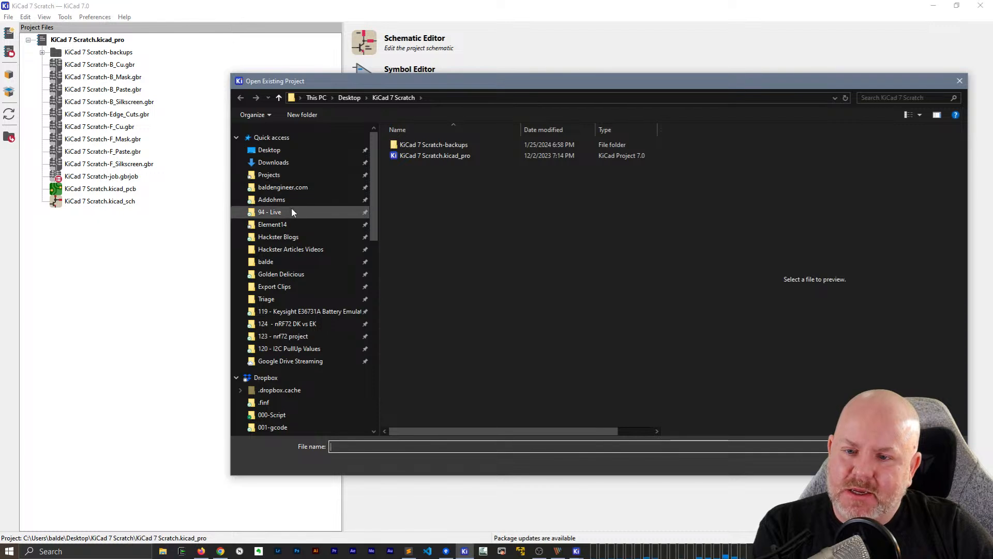
click(269, 274)
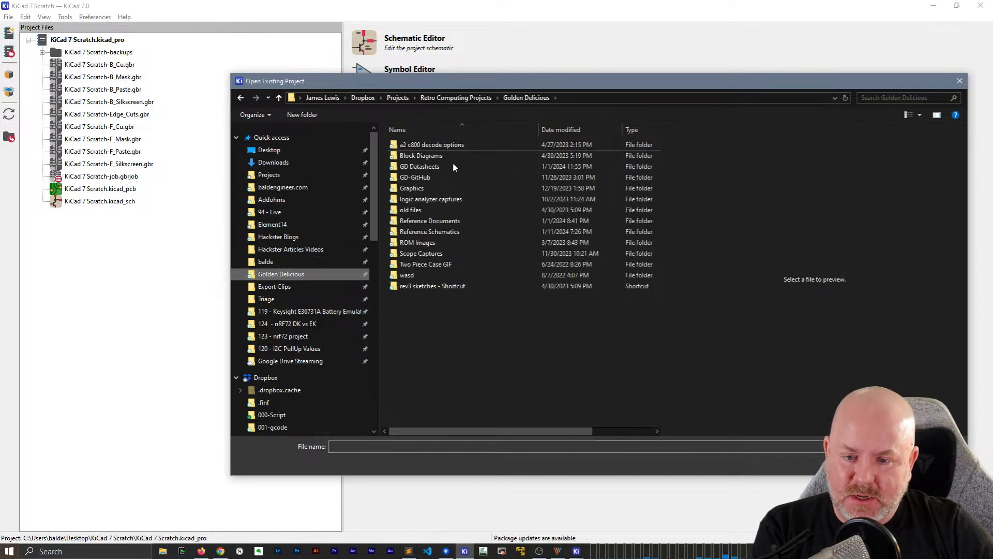
double_click(420, 177)
double_click(419, 199)
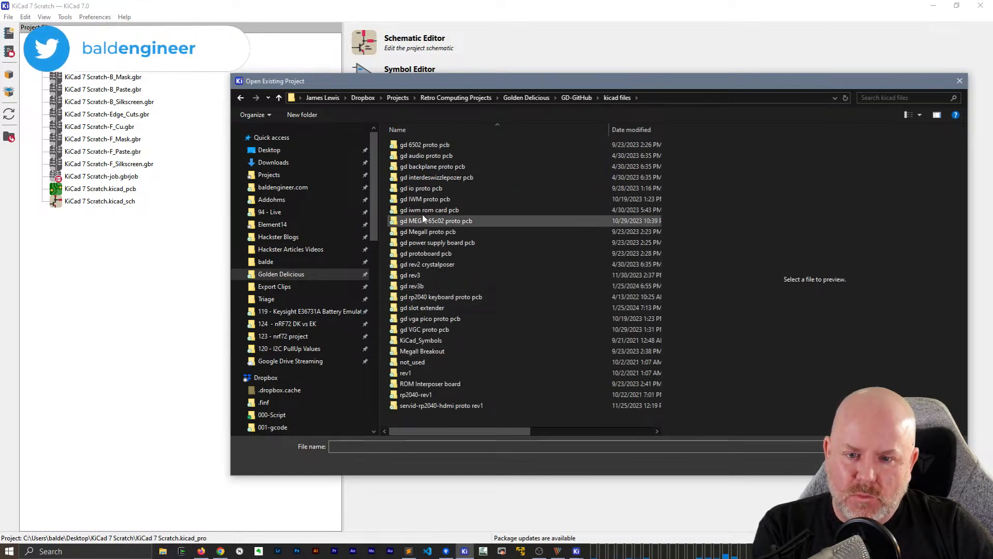
click(421, 190)
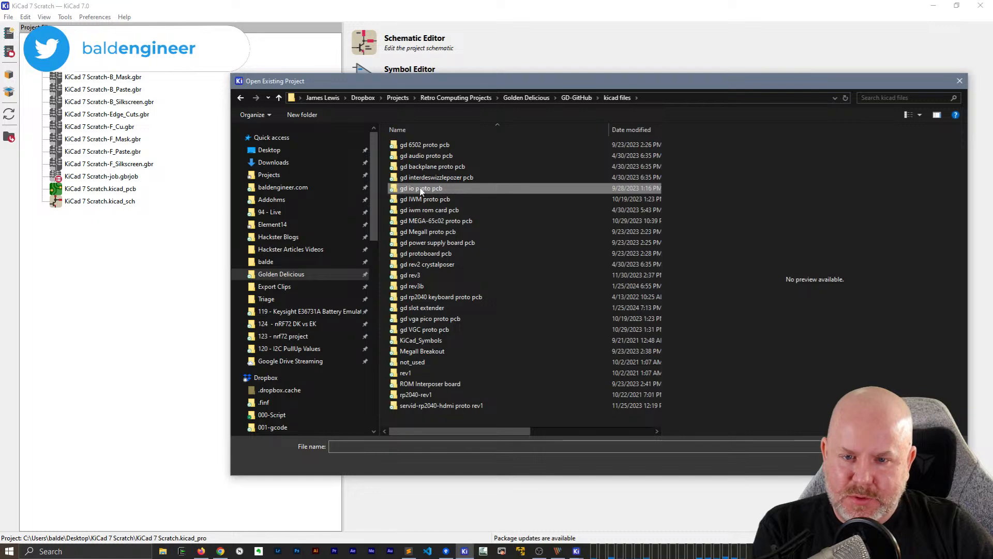
double_click(420, 190)
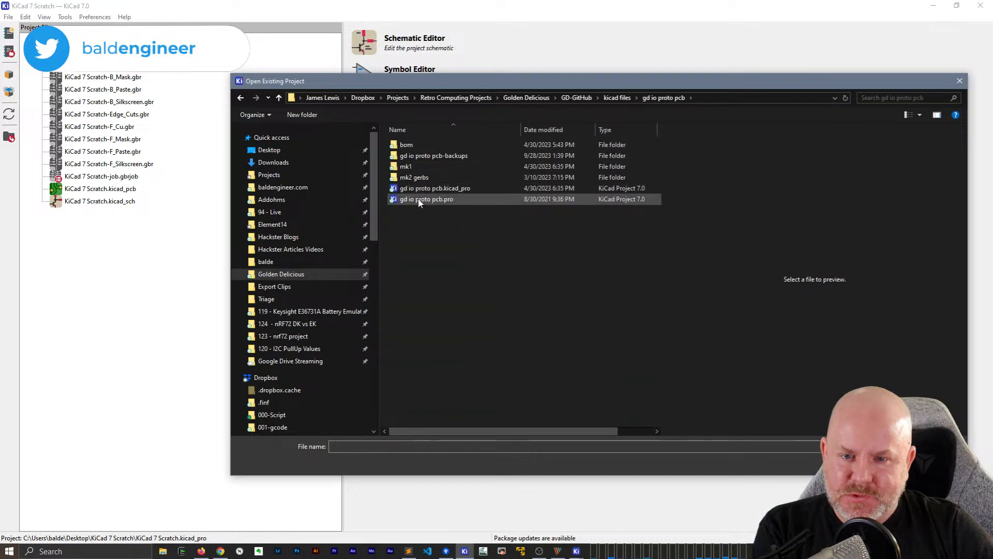
double_click(420, 188)
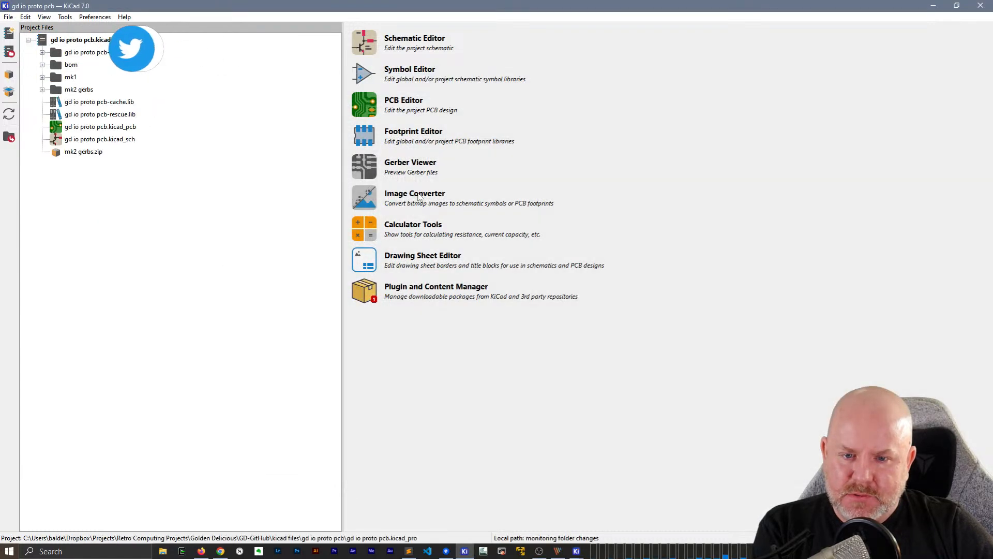
Open the gd io proto pcb schematic for a look and close it again
click(95, 141)
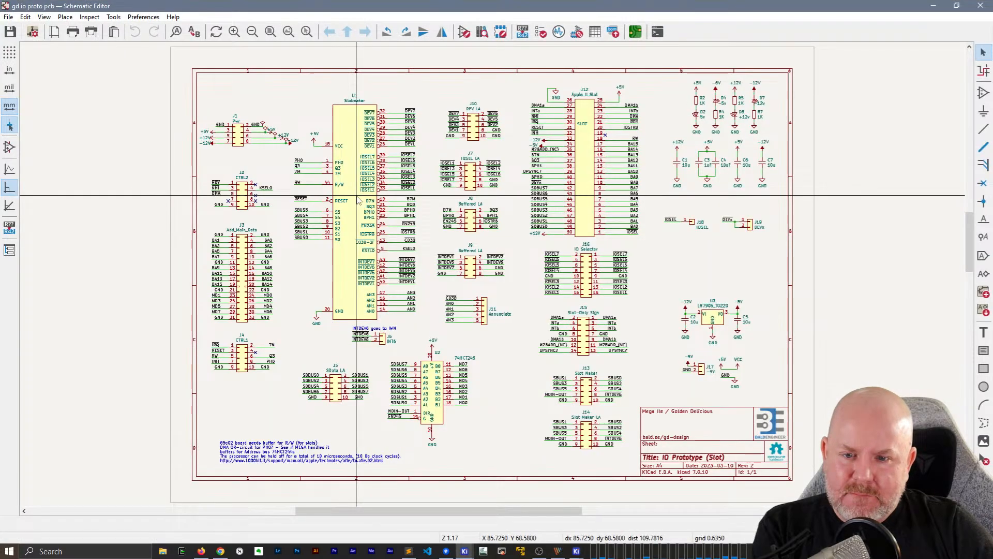
click(985, 4)
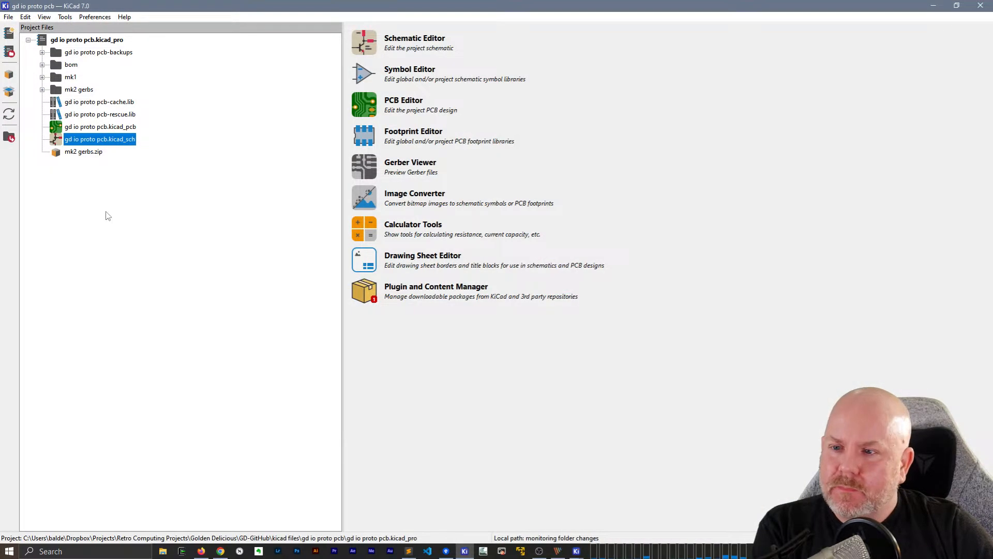
double_click(95, 138)
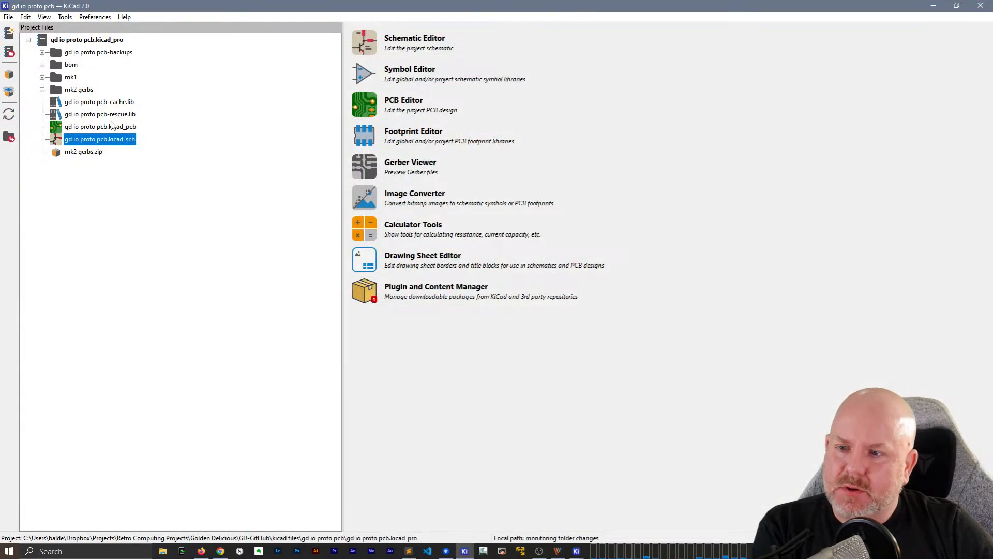
Open gd io proto pcb.kicad_pcb and examine the slot connector's pin labels and routing near the board's upper edge
click(112, 127)
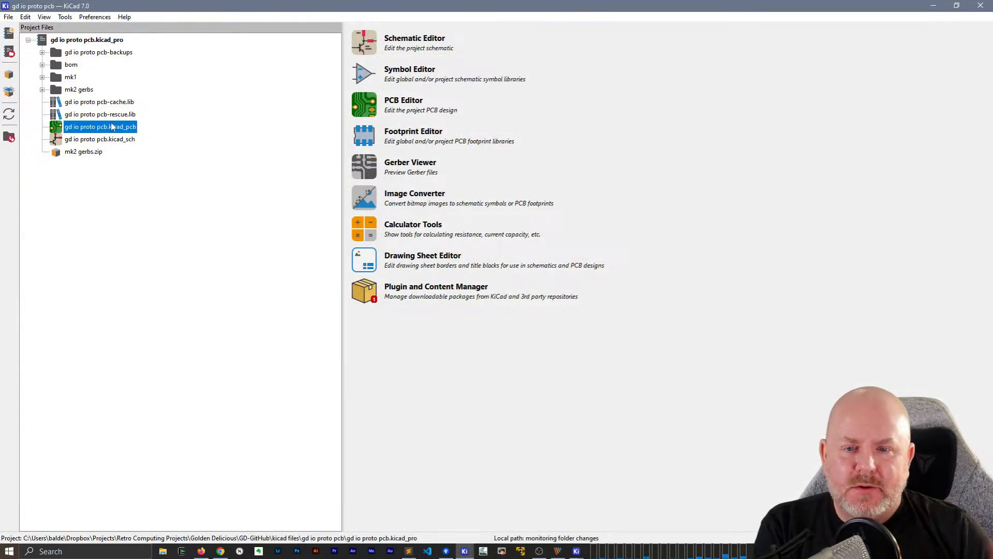
double_click(130, 126)
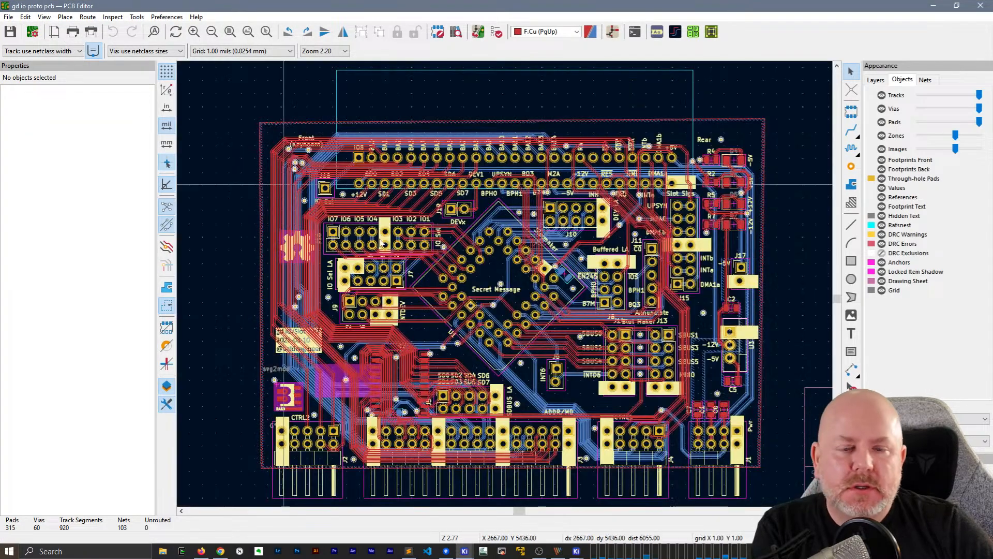
scroll(436, 157, up, 3)
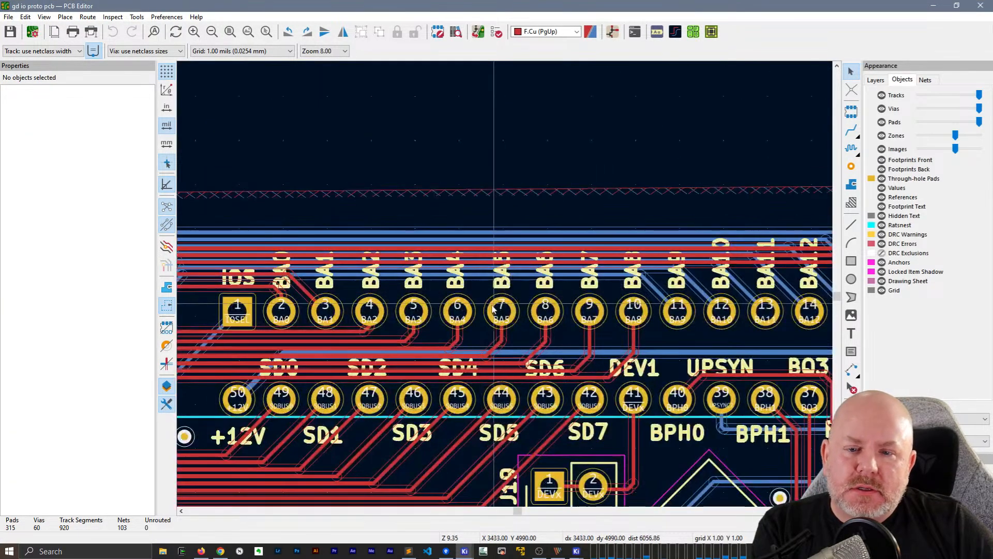
Examine the prototype board's slot connector pin labels, close that board, and compare them with the slot extender's header and card edge pins
scroll(493, 304, up, 1)
scroll(498, 290, down, 1)
middle_drag(384, 294, 424, 302)
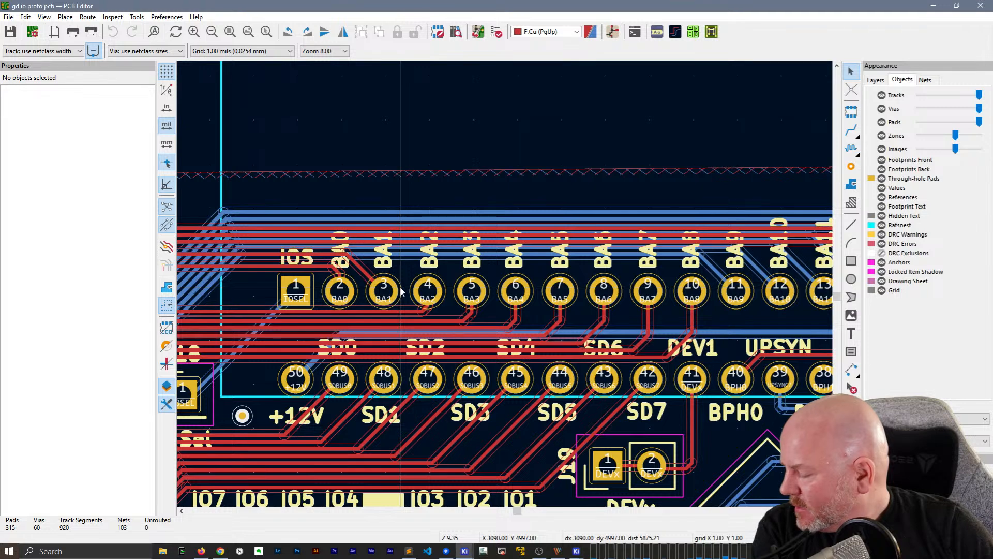
click(980, 6)
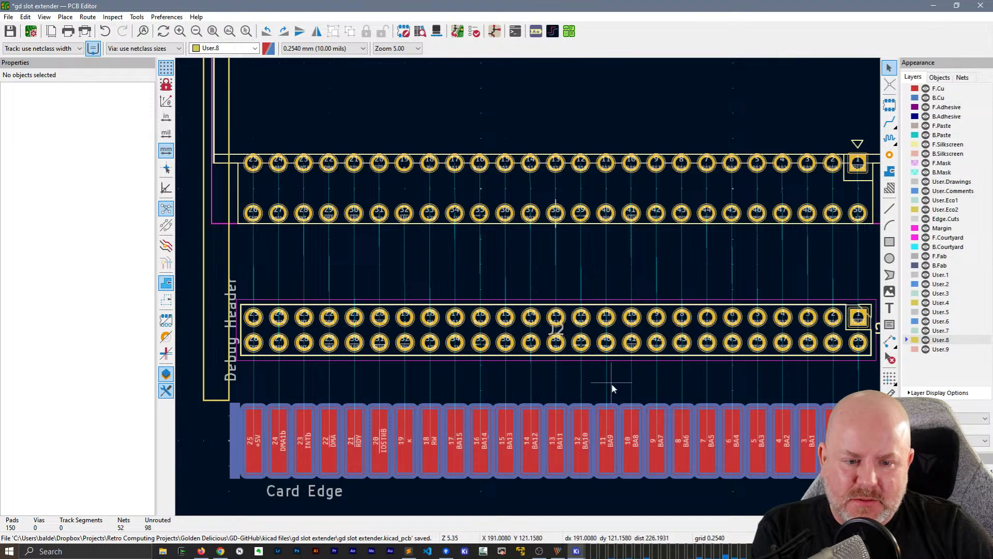
middle_drag(672, 373, 626, 365)
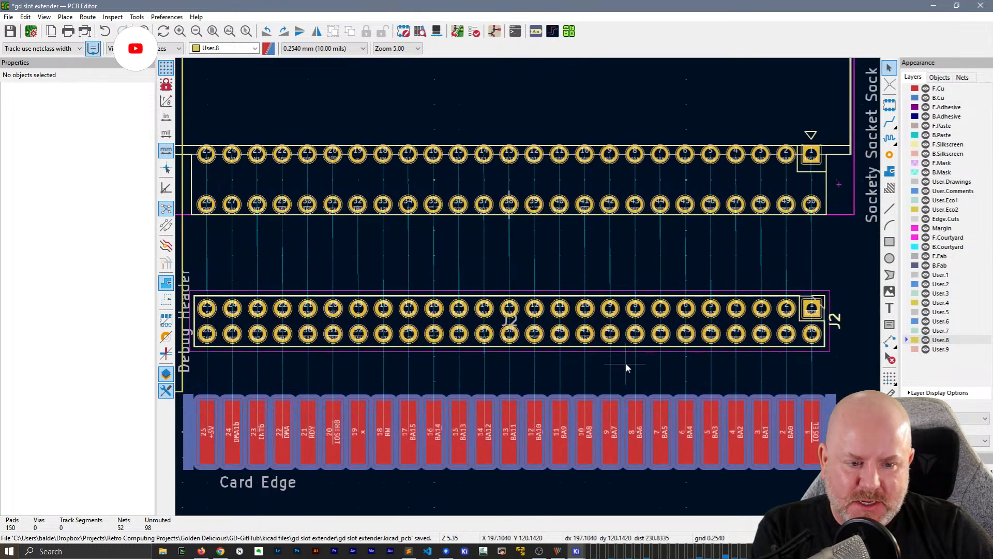
scroll(625, 362, down, 2)
middle_drag(518, 289, 523, 321)
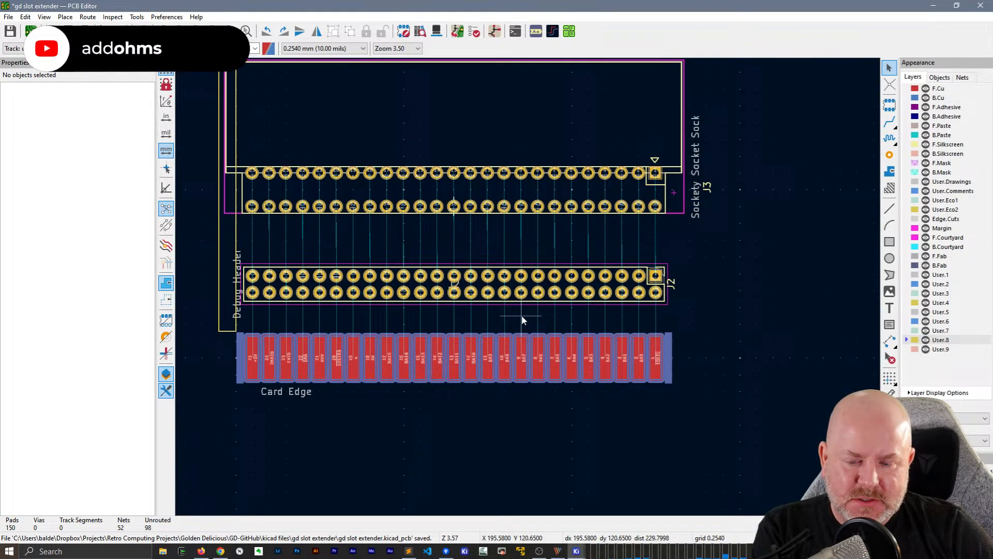
Switch to Firefox, search for "apple 2 card pinout", and open the Peripheral Card connector pinout result from osites.tripod.com
click(202, 551)
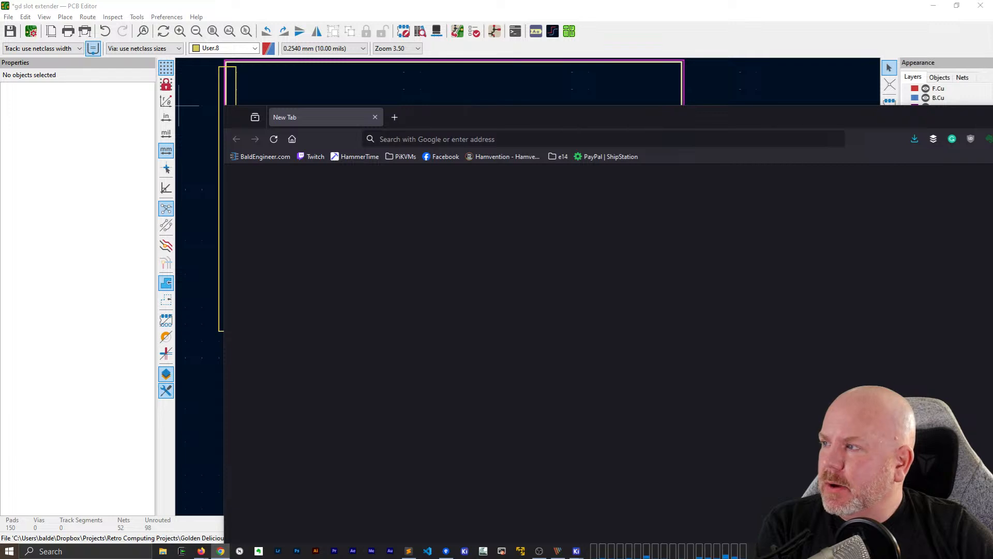
click(426, 144)
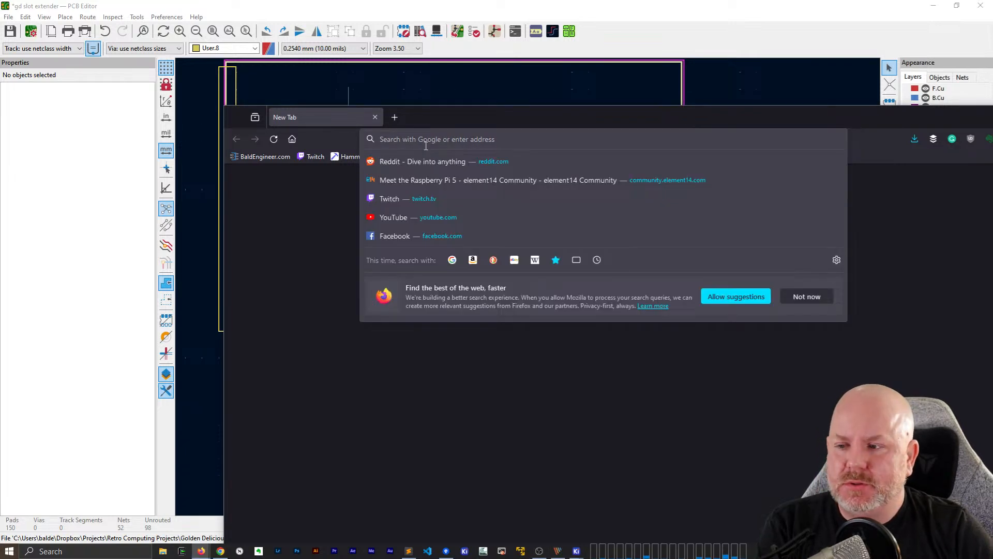
text(apple 2 card pinout)
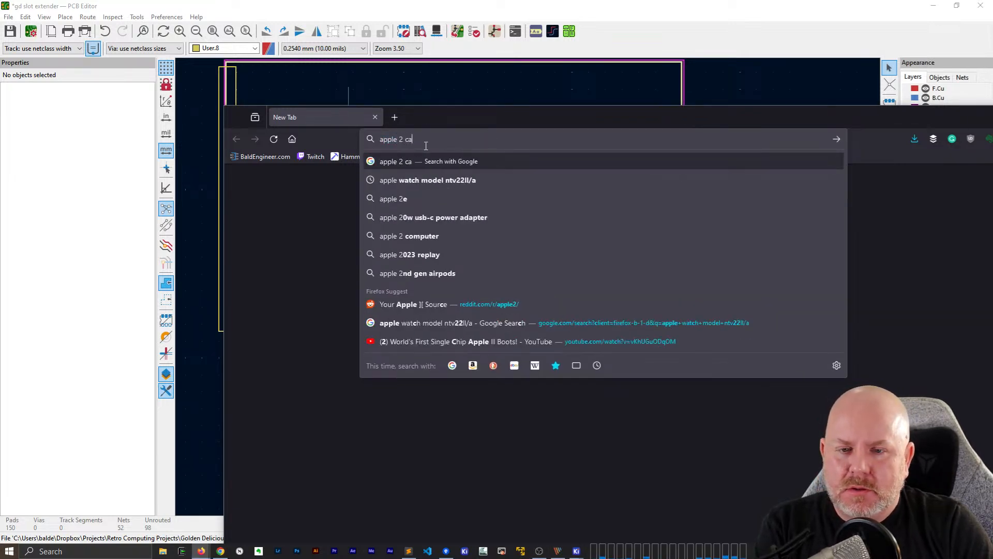
key(Return)
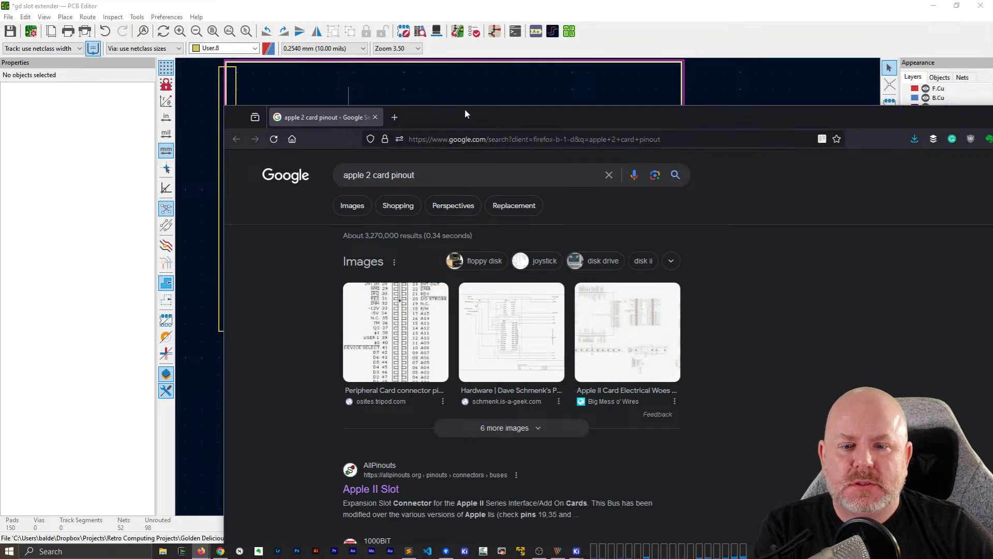
drag(464, 109, 396, 47)
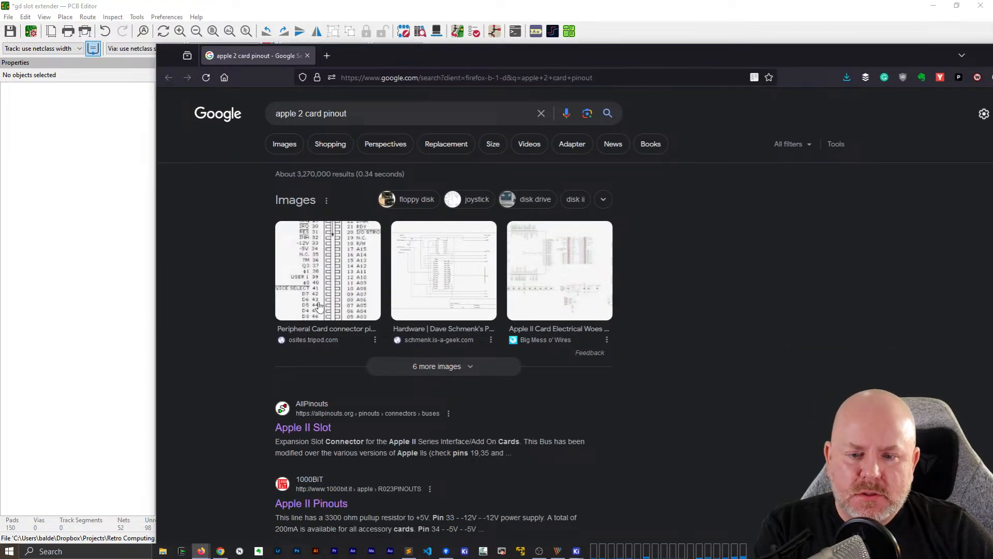
click(323, 337)
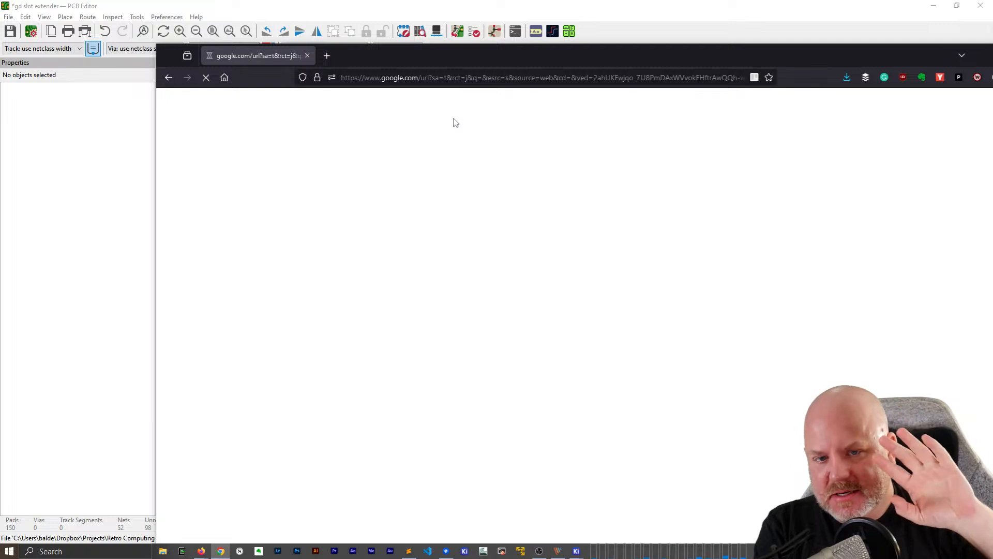
drag(470, 60, 420, 47)
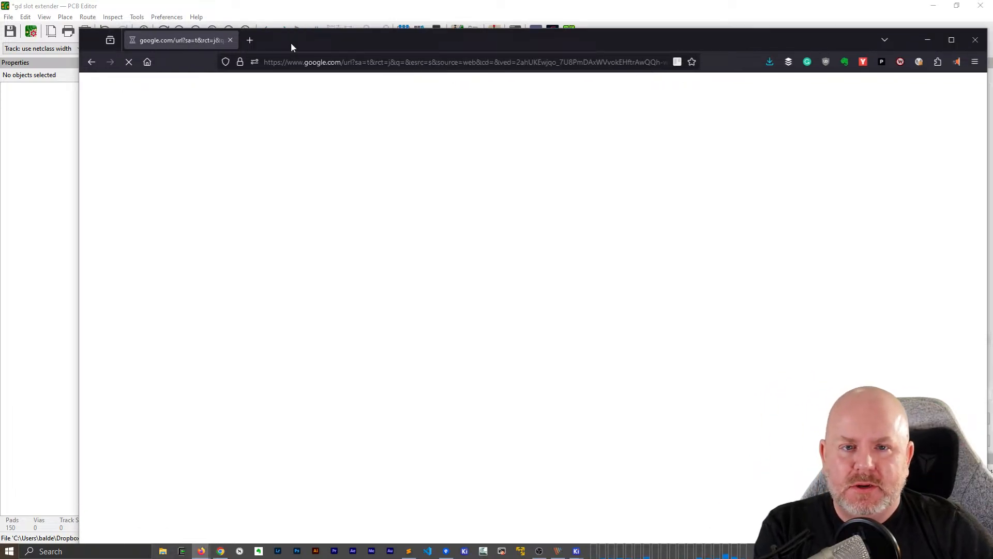
Search for "apple ii card pinout" in another browser tab and open 1000BiT's Apple II Pinouts result in a separate tab
click(245, 43)
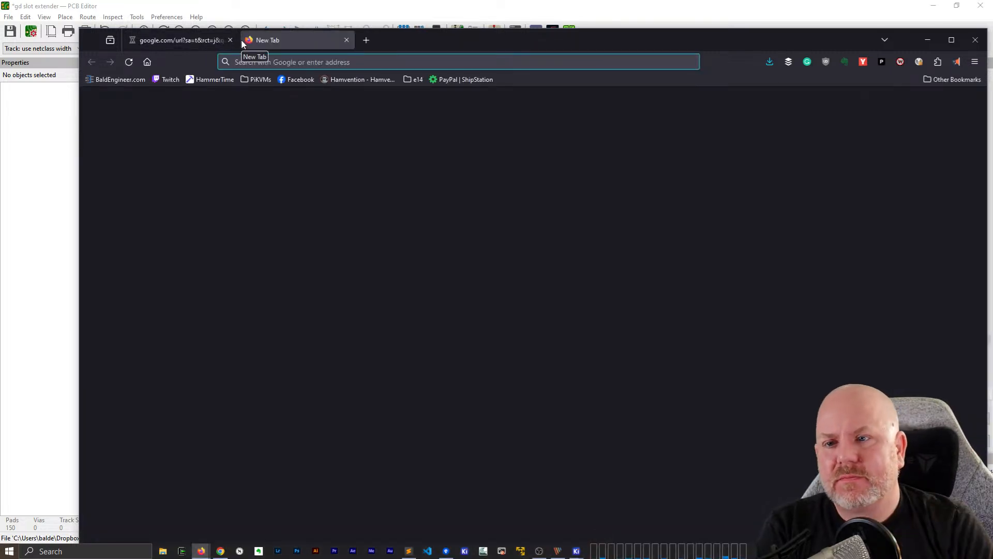
text(apple ii af)
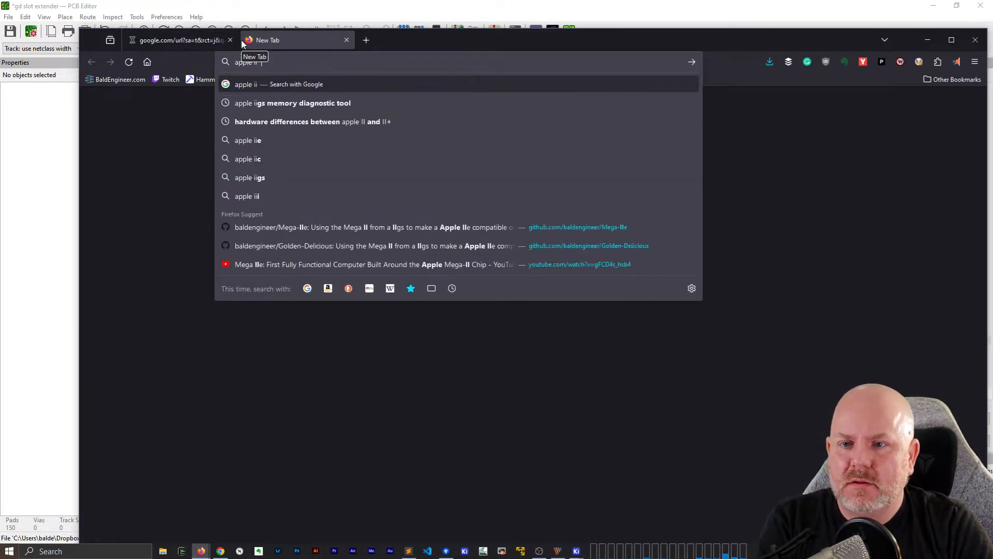
key(BackSpace)
key(BackSpace)
text(card pinout)
key(Return)
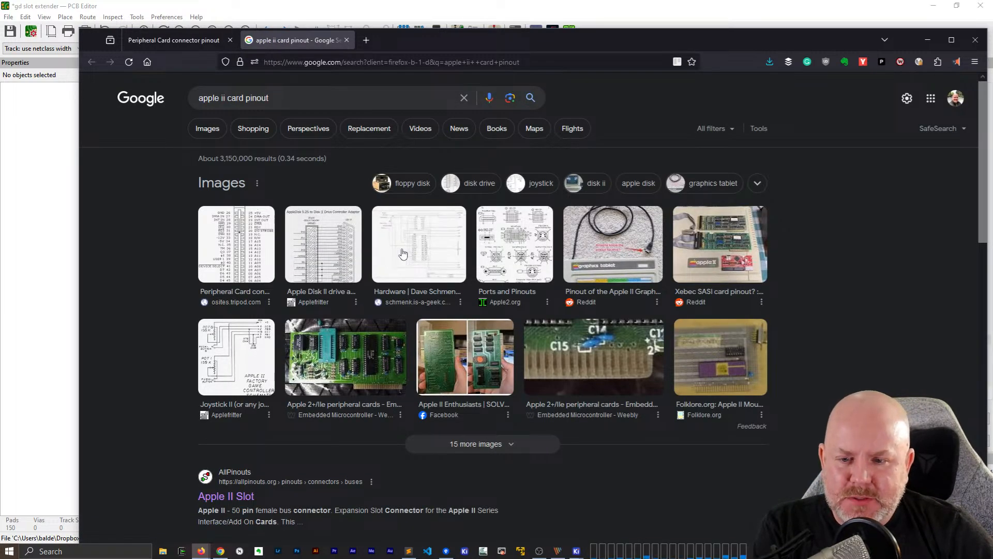
scroll(272, 352, down, 3)
scroll(272, 352, down, 2)
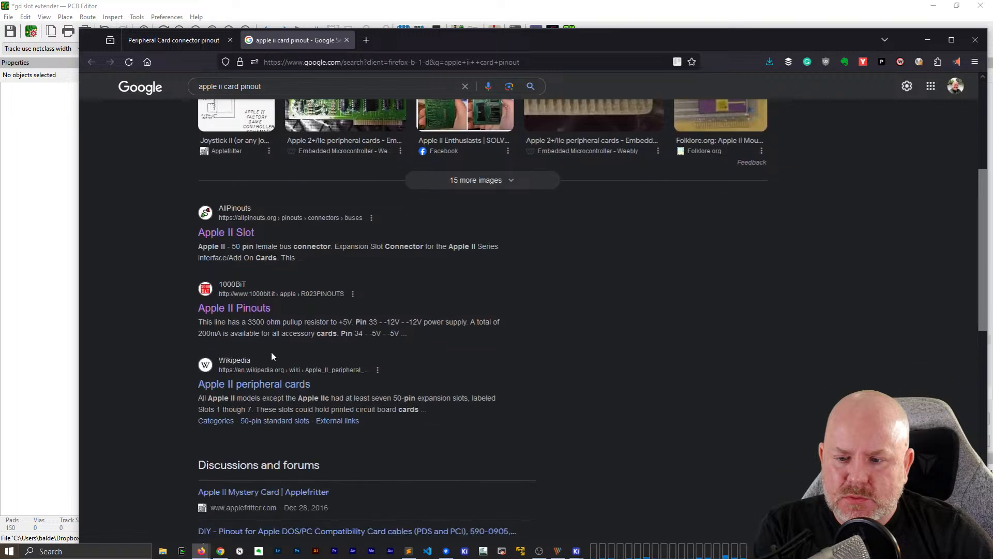
right_click(246, 305)
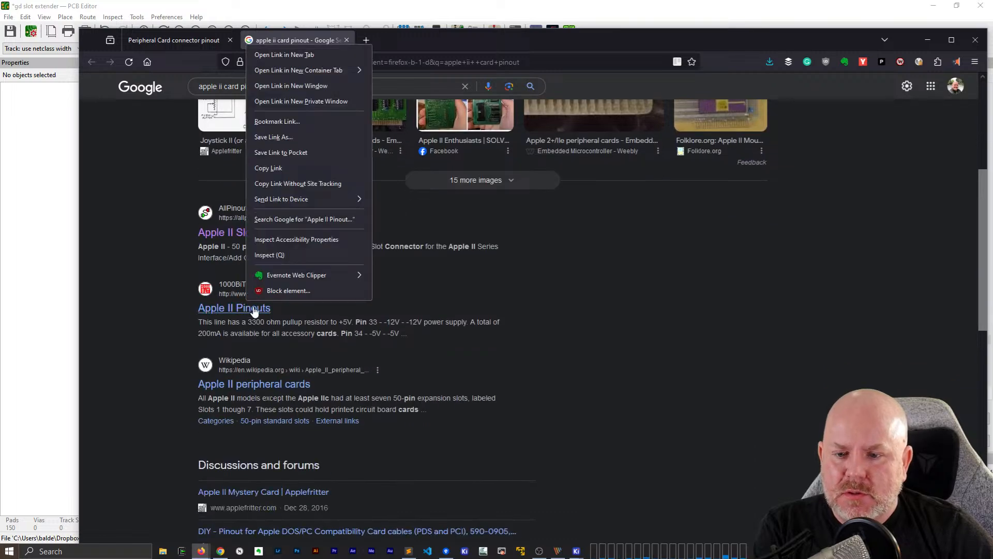
click(313, 57)
On the Peripheral Card connector pinout page, examine the enlarged 50-pin drawing and which way its arrow points
click(182, 45)
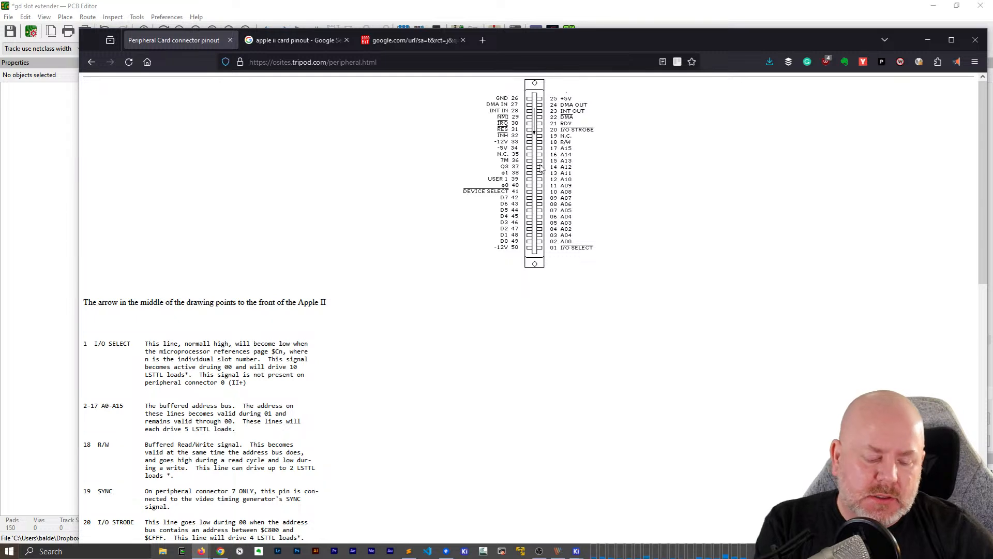
ctrl+scroll(542, 168, up, 6)
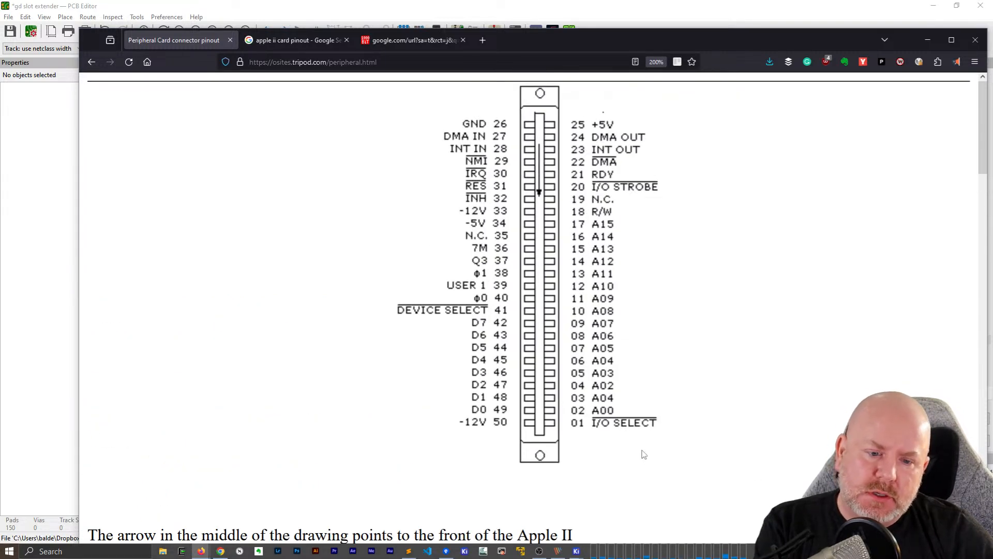
scroll(643, 454, down, 8)
scroll(595, 429, up, 8)
scroll(543, 403, down, 2)
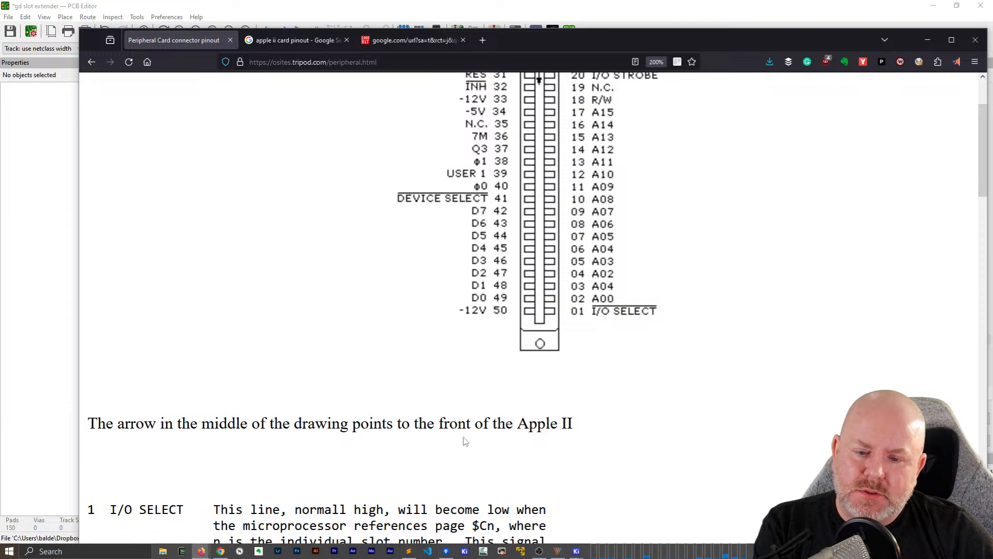
scroll(522, 441, up, 2)
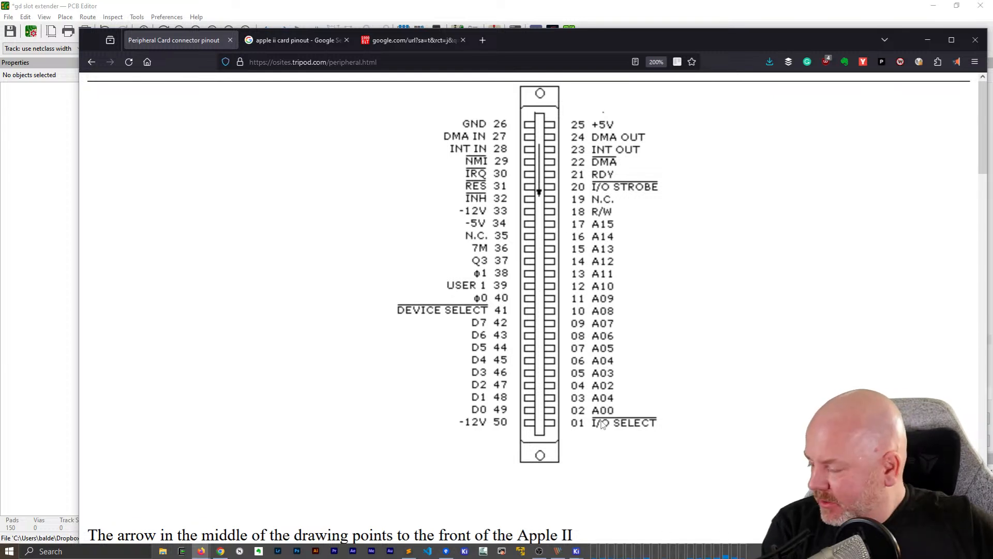
Back in the KiCad PCB Editor, add the text "Front" on F.Silkscreen, rotated 90°, beside the card edge's pin 1 end
click(887, 7)
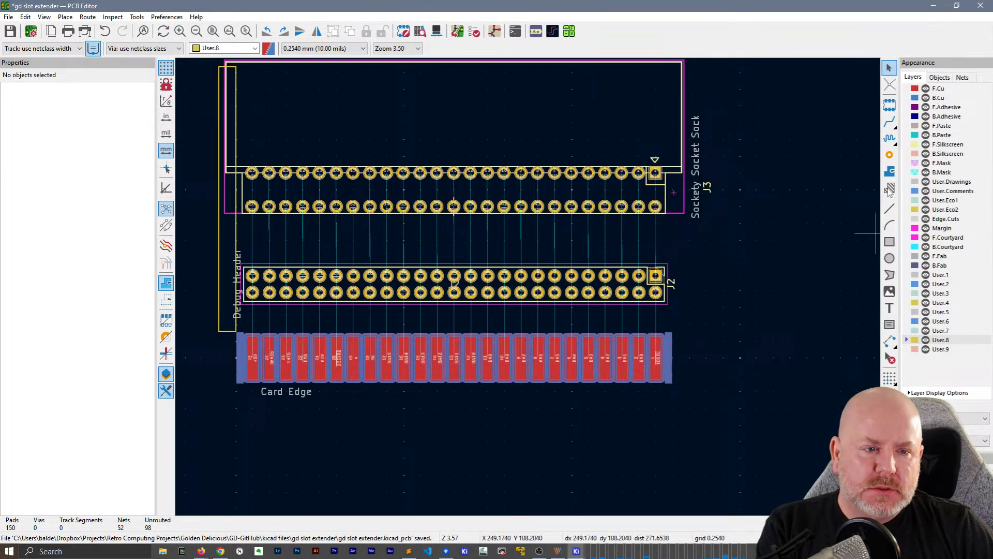
click(889, 308)
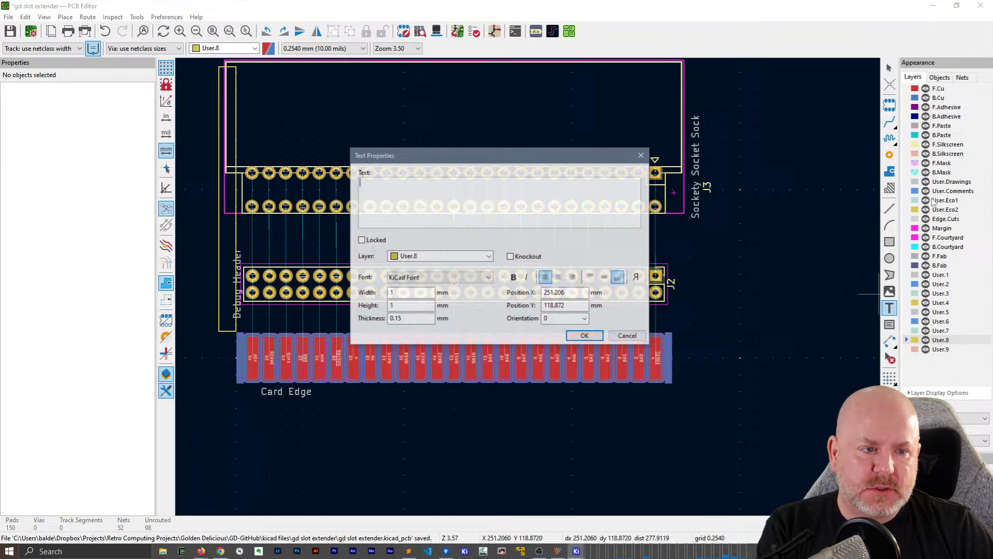
click(488, 256)
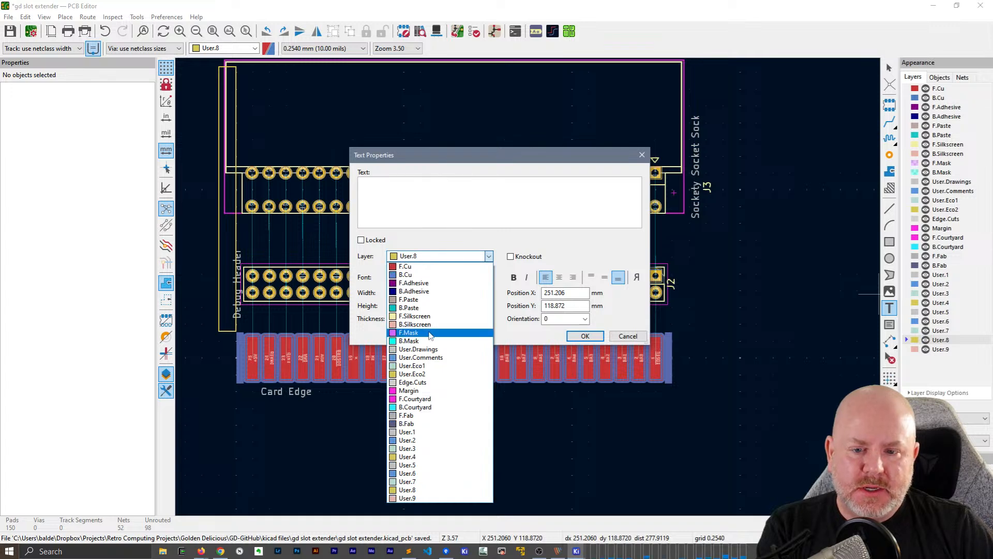
click(428, 318)
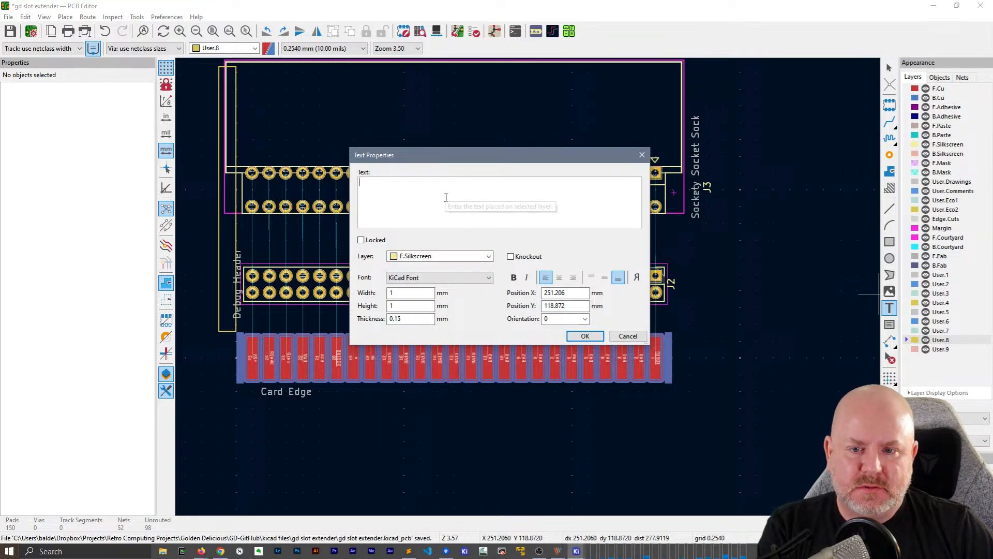
text(Front)
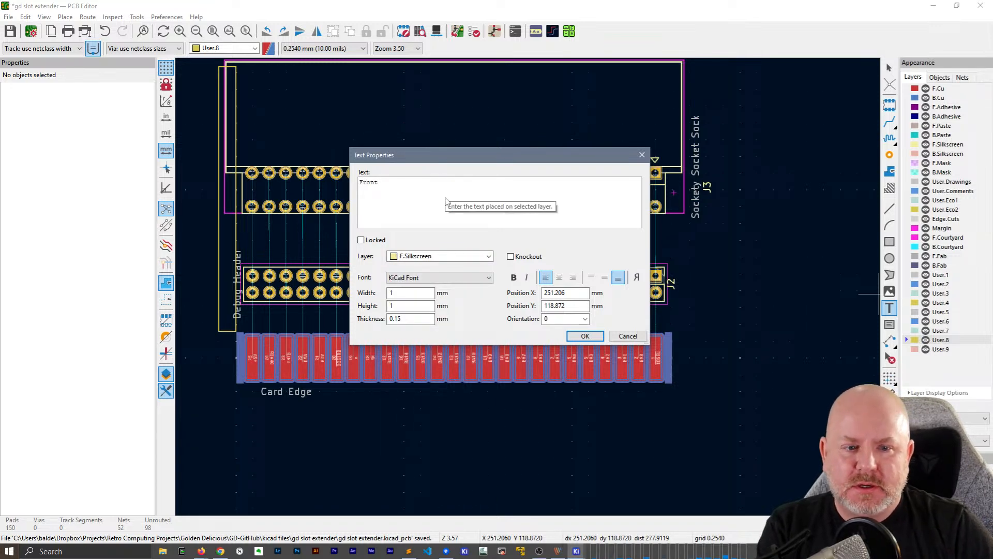
click(584, 336)
key(r)
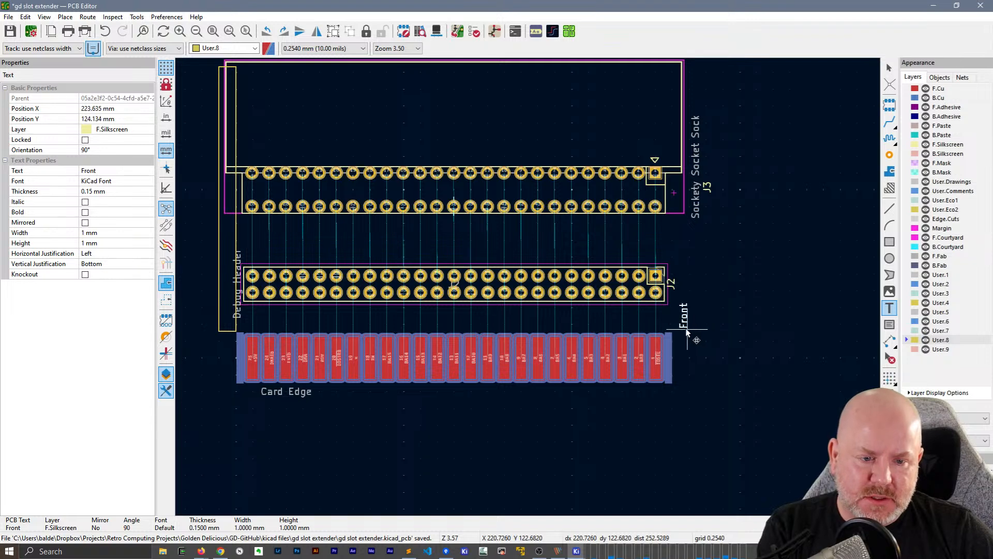
click(694, 366)
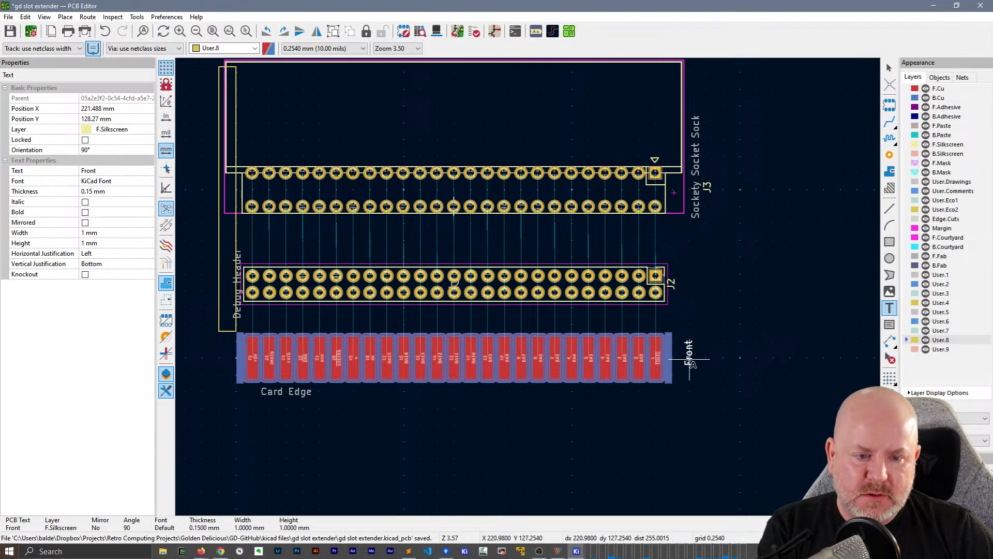
Copy the Front label to the card edge's pin 25 end and change the copy's text to "Rear"
key(ctrl+c)
key(ctrl+v)
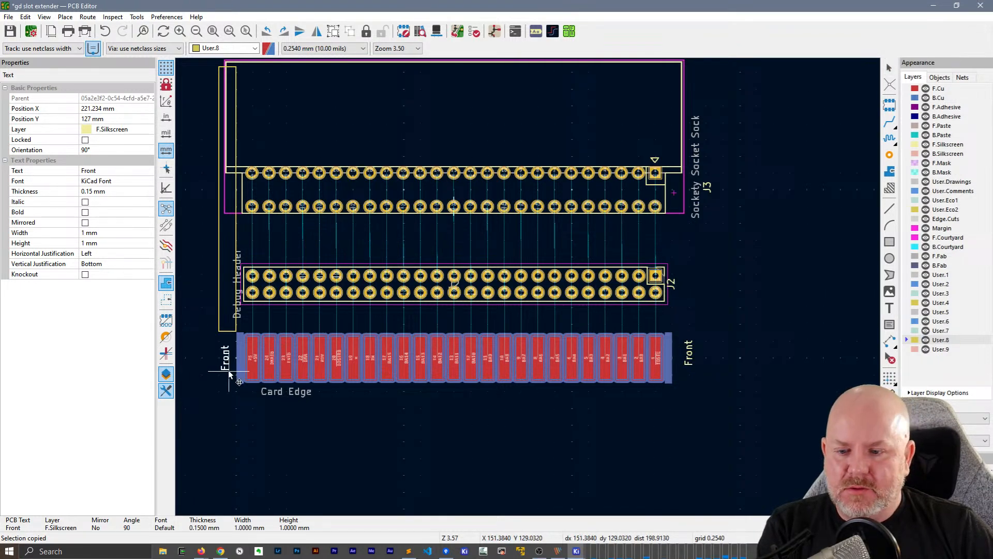
double_click(226, 362)
text(Rear)
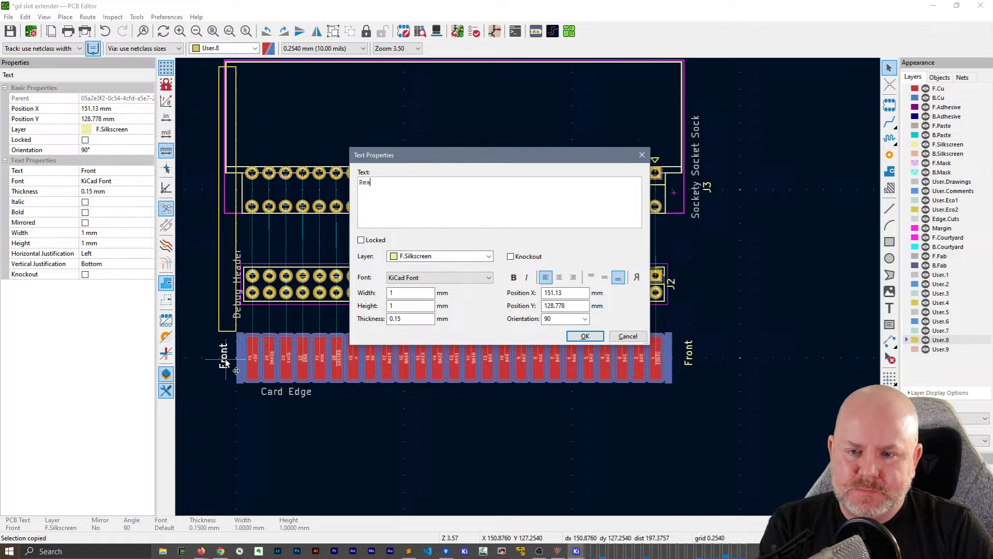
click(584, 337)
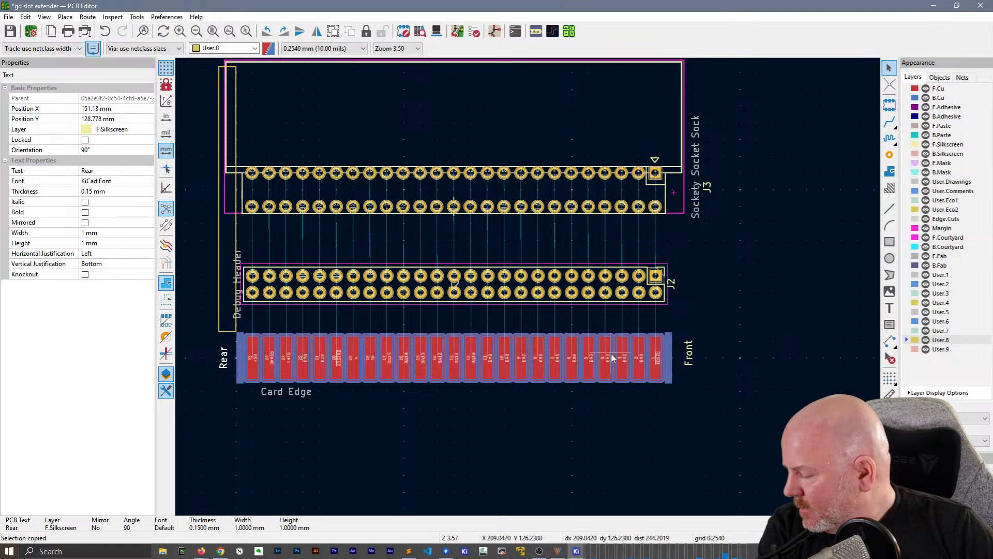
click(864, 364)
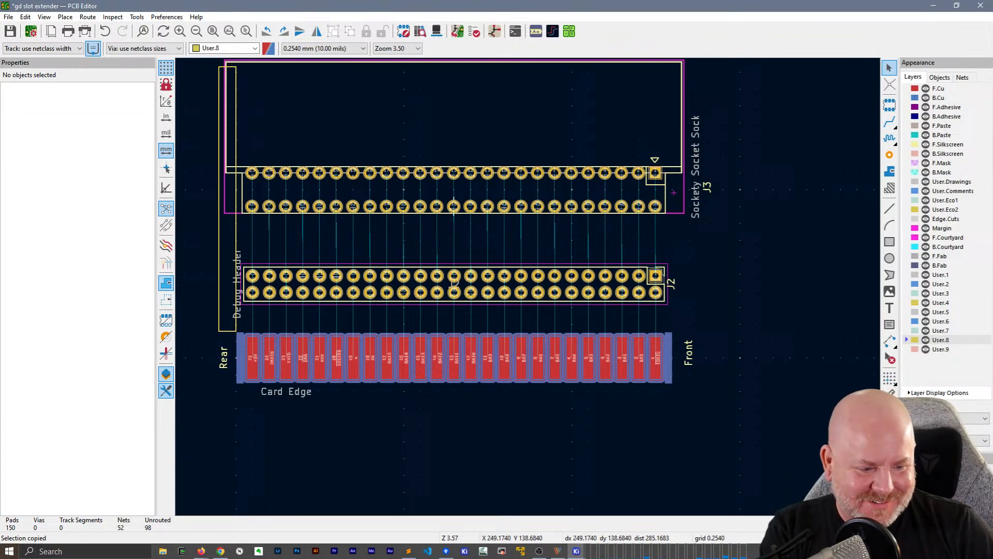
Change the Front label's text to "Keyboard" and move it down to sit alongside the card edge's pin 1 end
click(693, 361)
double_click(694, 361)
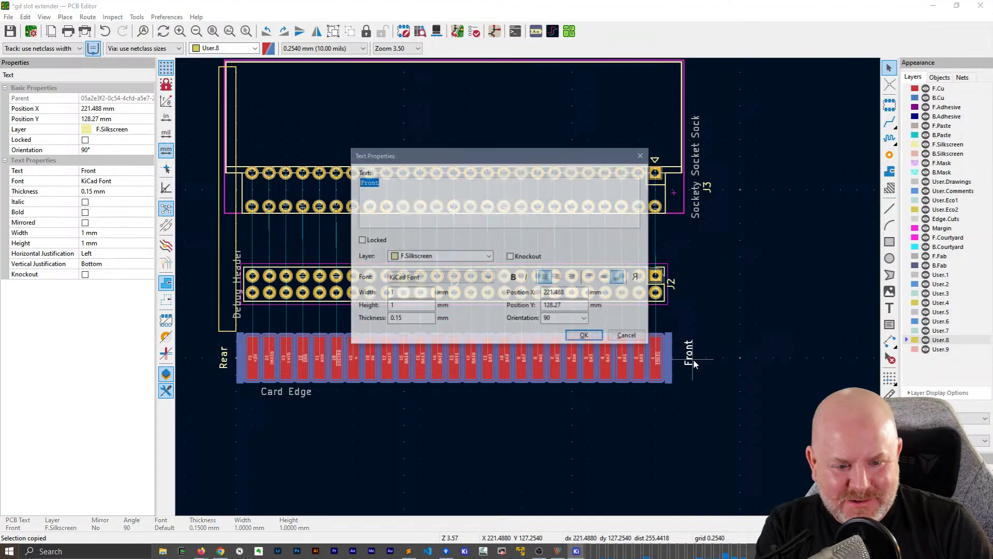
text(Keyboard)
click(585, 336)
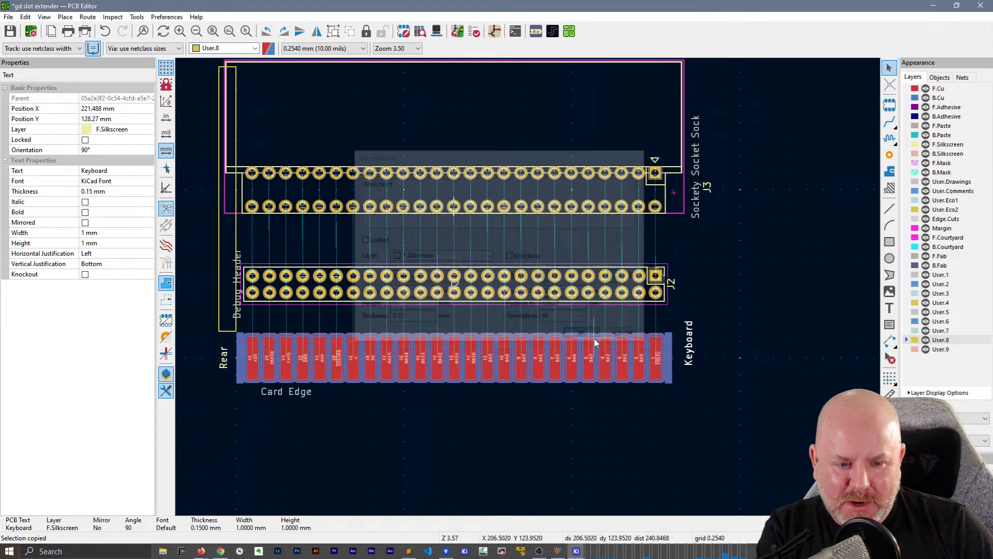
key(m)
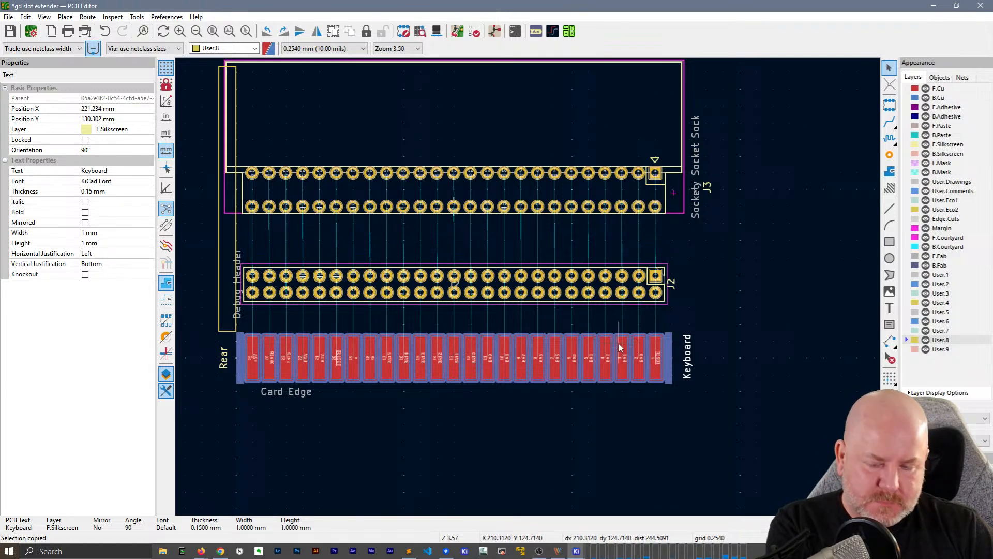
scroll(349, 247, up, 2)
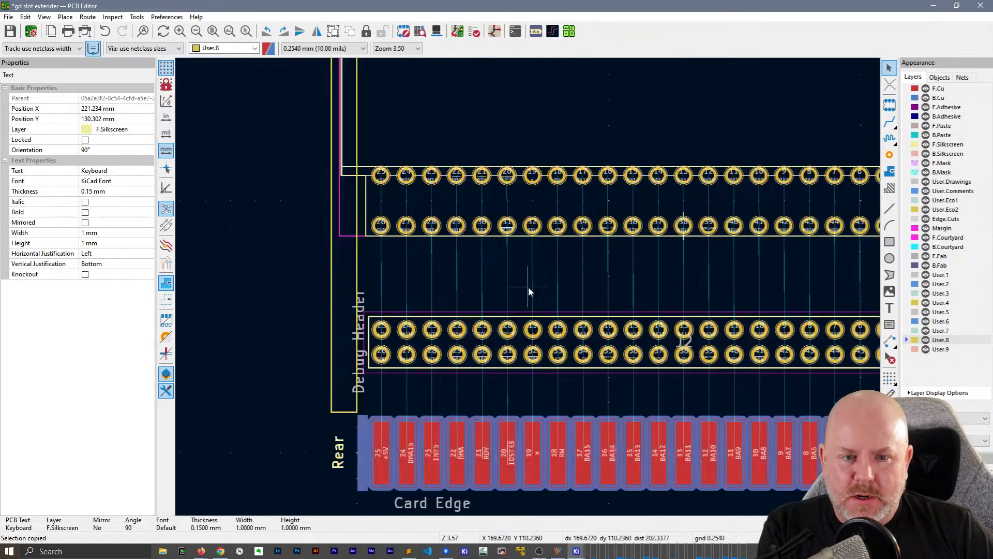
key(Escape)
middle_drag(584, 268, 443, 219)
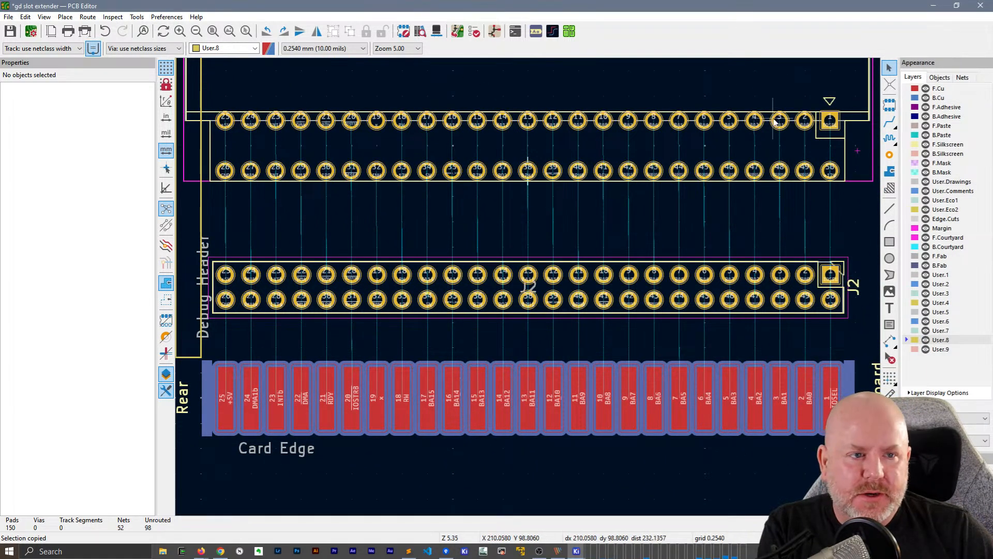
click(889, 122)
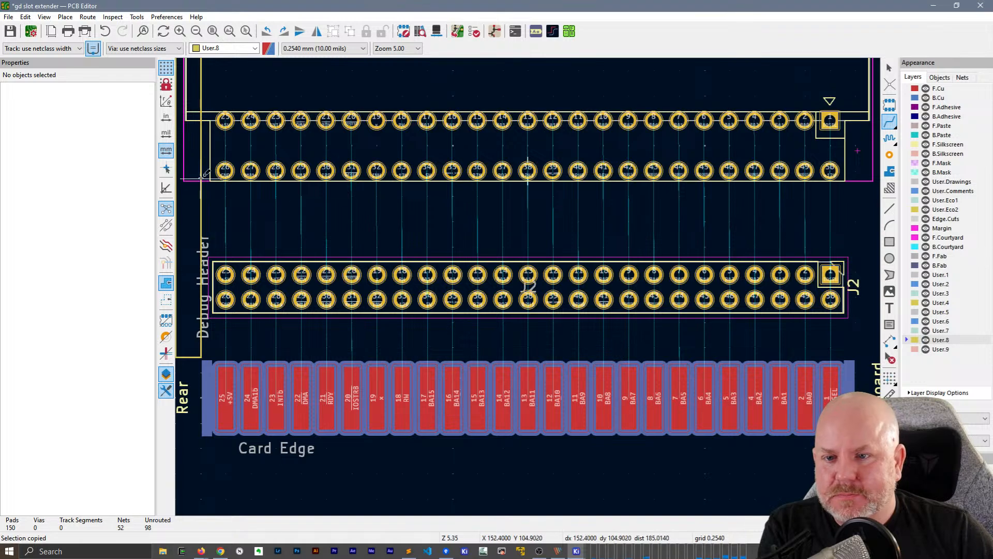
click(225, 170)
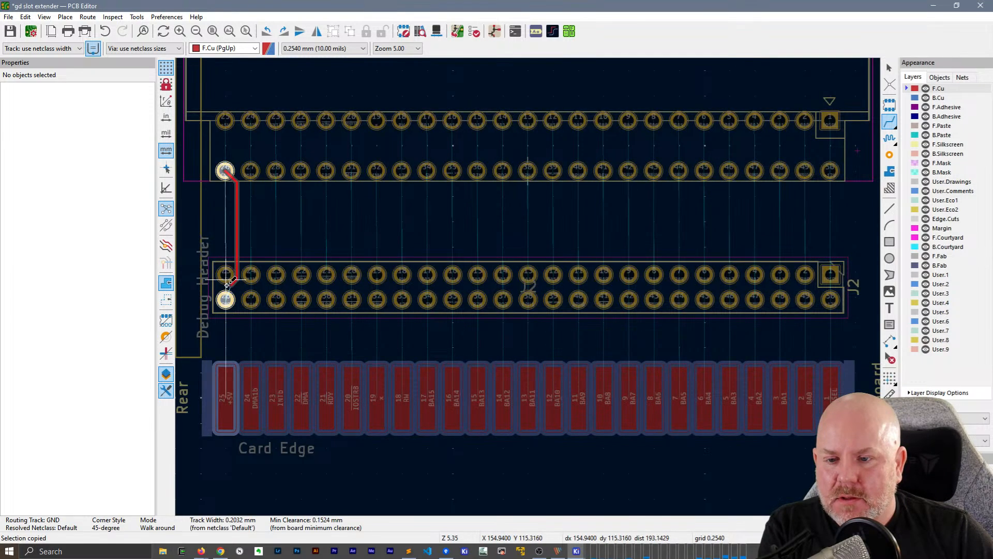
key(Escape)
key(Escape)
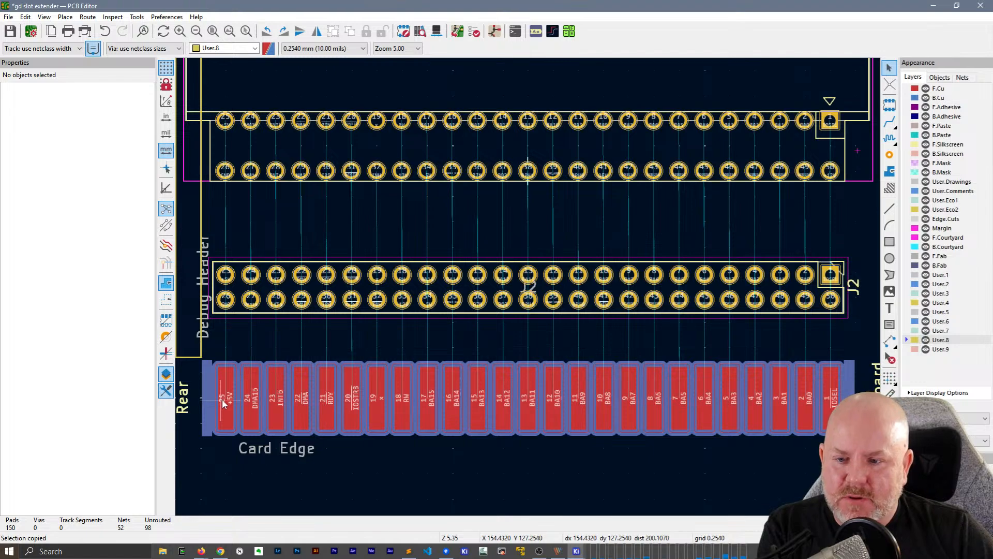
Route F.Cu tracks from card edge pads 25 through 21 to the same-numbered Debug Header pins
key(x)
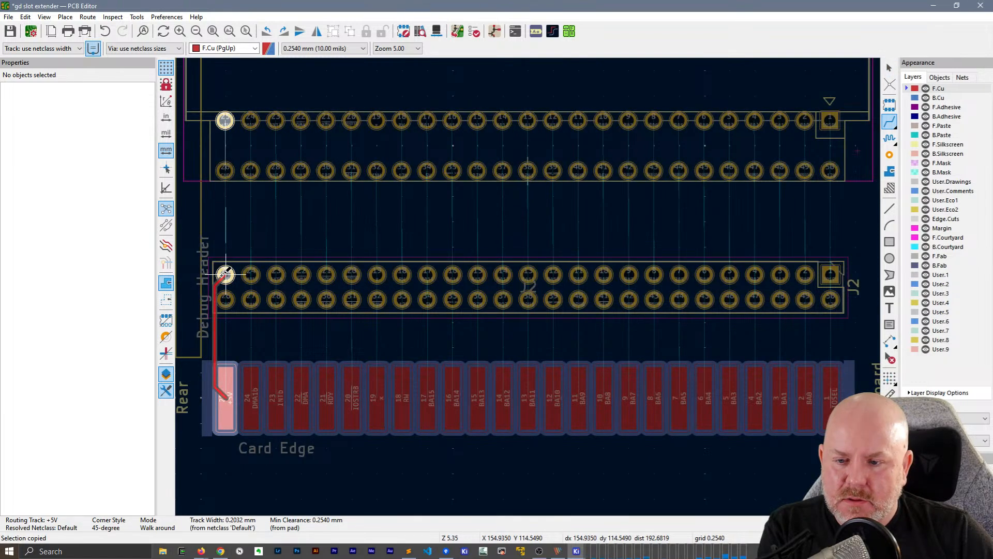
click(225, 275)
key(x)
click(251, 274)
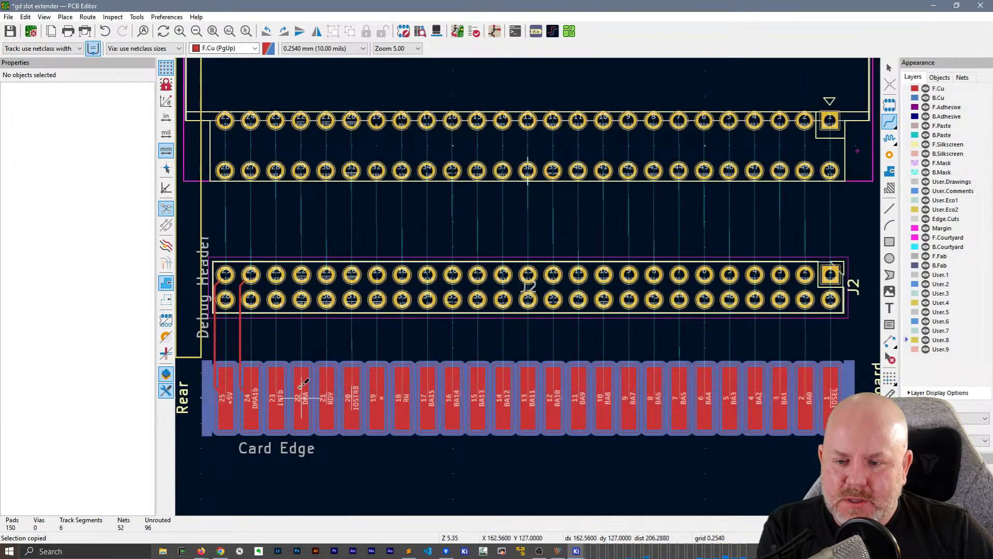
key(x)
click(276, 274)
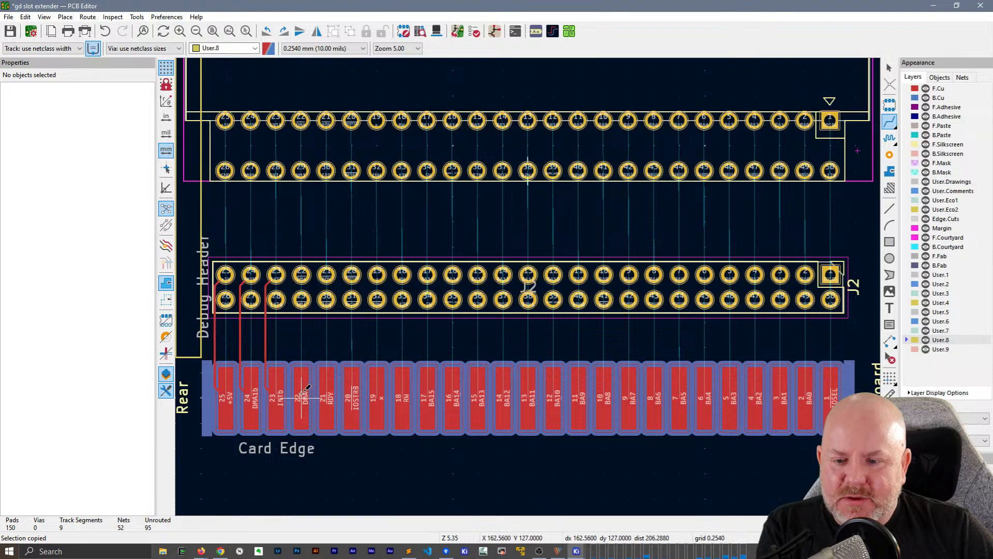
key(x)
click(301, 274)
key(x)
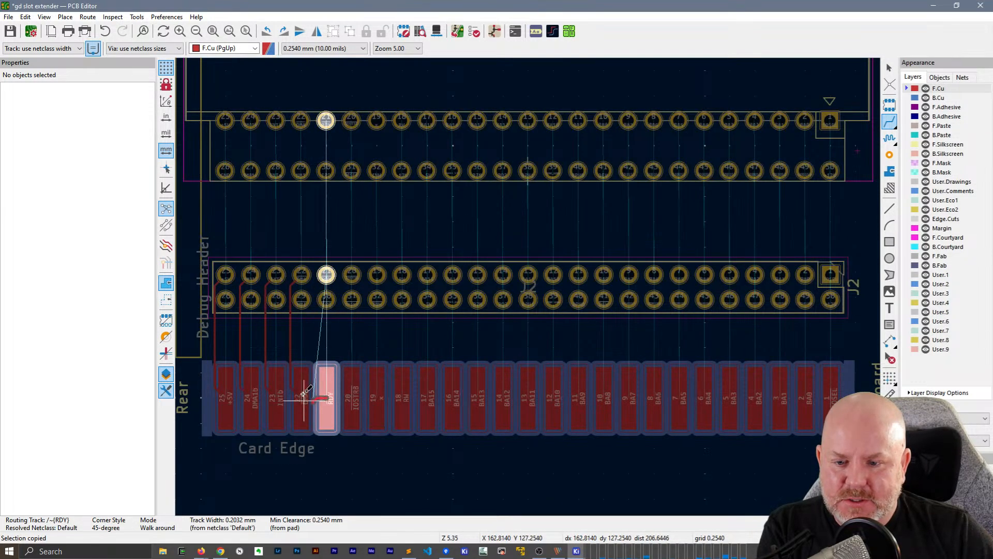
click(326, 275)
key(Escape)
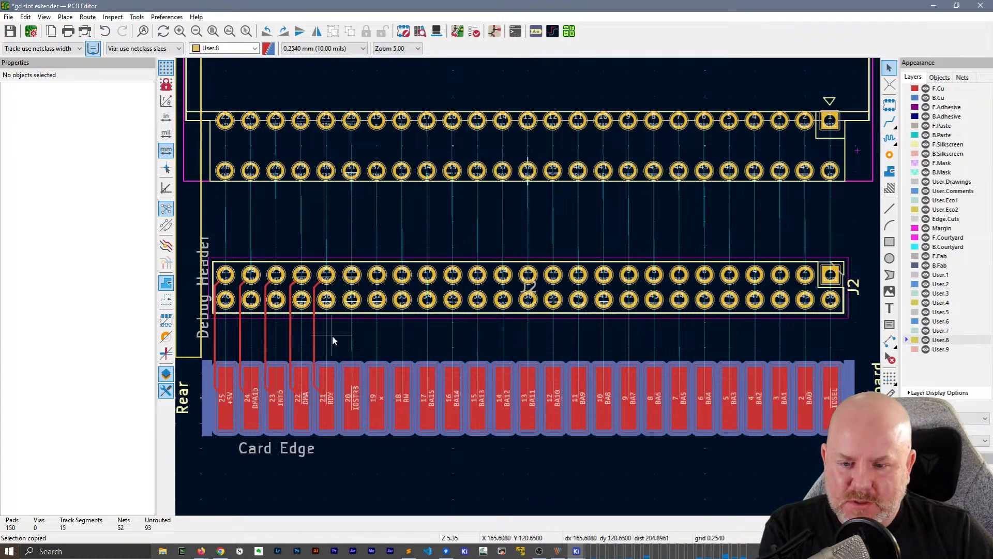
Undo the tracks just routed to Debug Header pins 24 through 21
scroll(332, 340, up, 4)
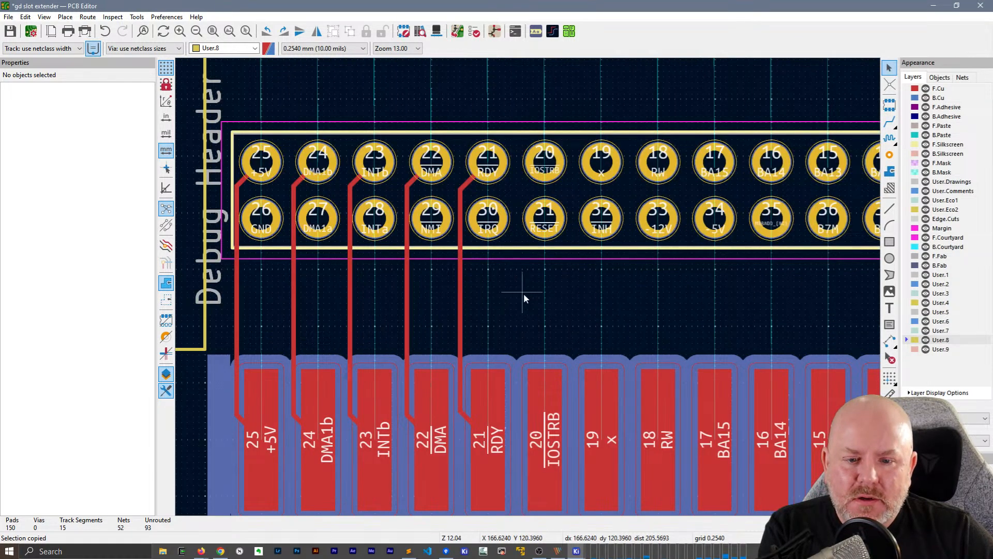
key(x)
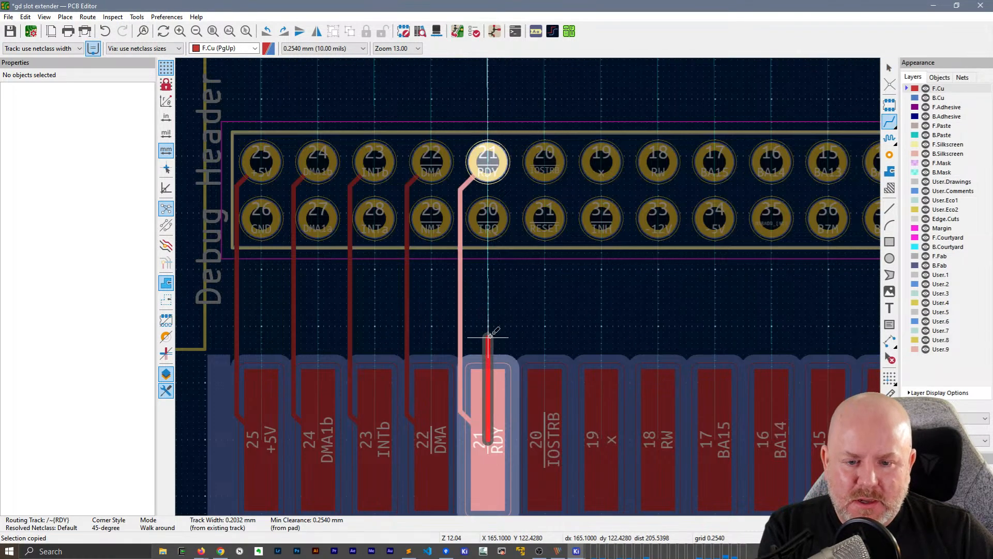
key(Escape)
key(ctrl+z)
key(ctrl+z)
key(ctrl+z)
key(ctrl+z)
key(ctrl+z)
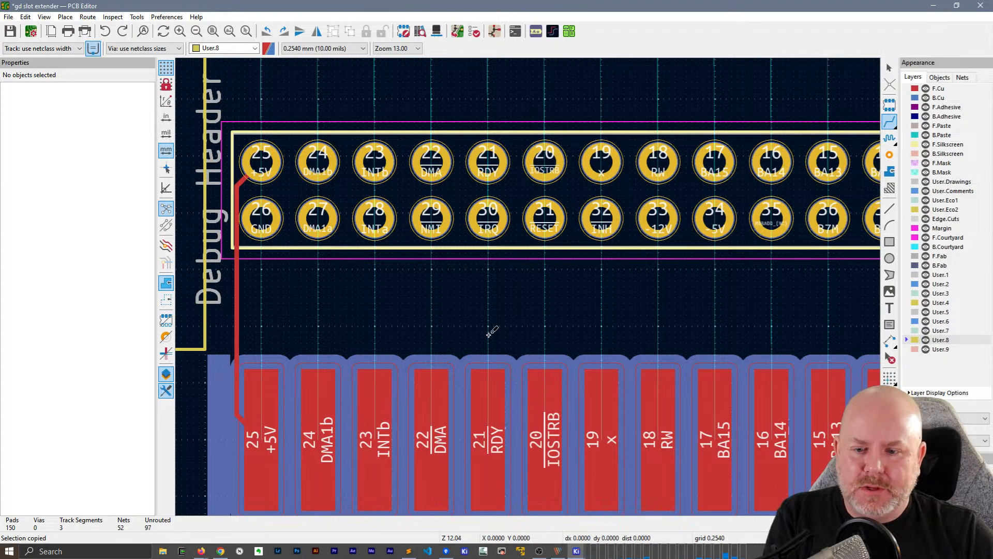
Route card edge pads 25, 24 and 23 to their Debug Header pins on F.Cu, leaving each pad straight before jogging toward the Rear side
click(261, 437)
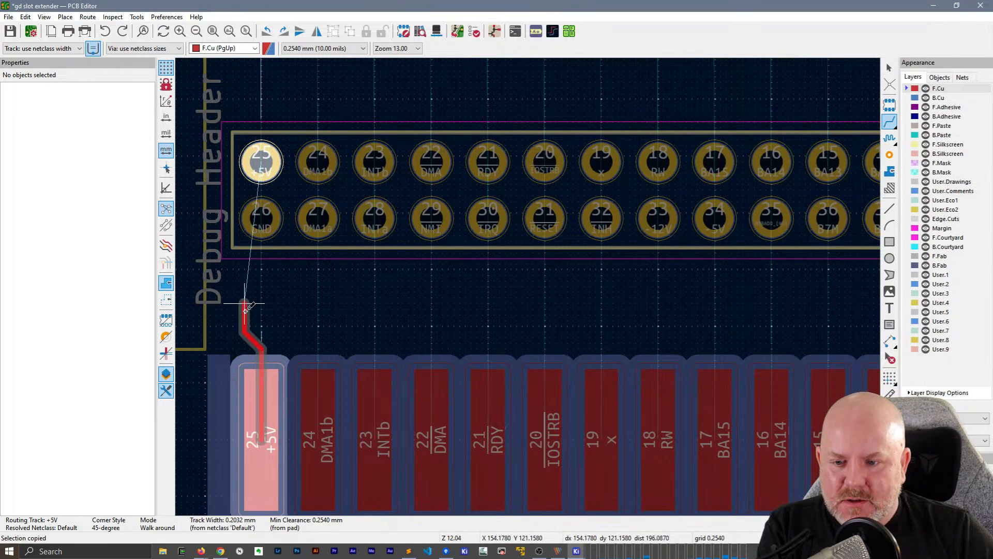
click(260, 160)
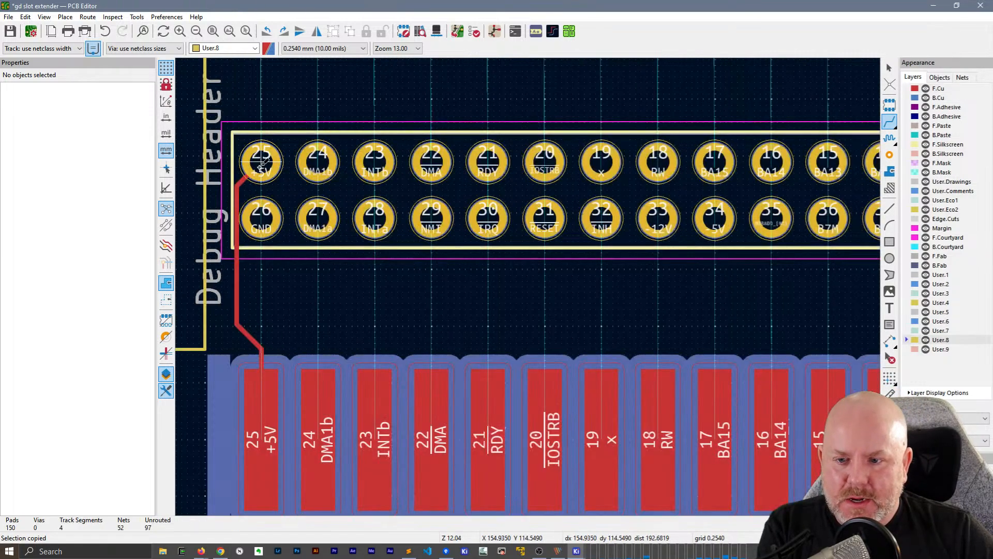
click(318, 437)
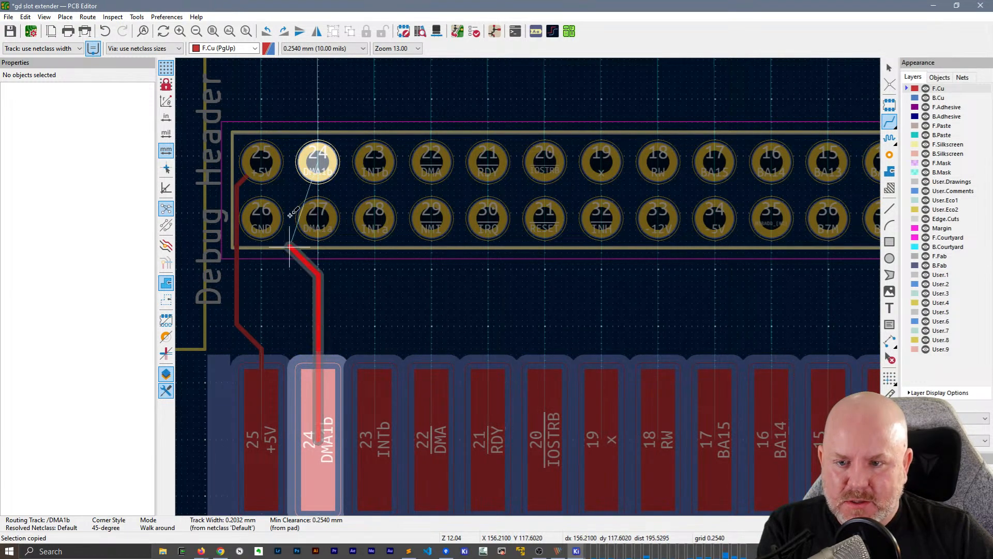
click(317, 161)
click(372, 433)
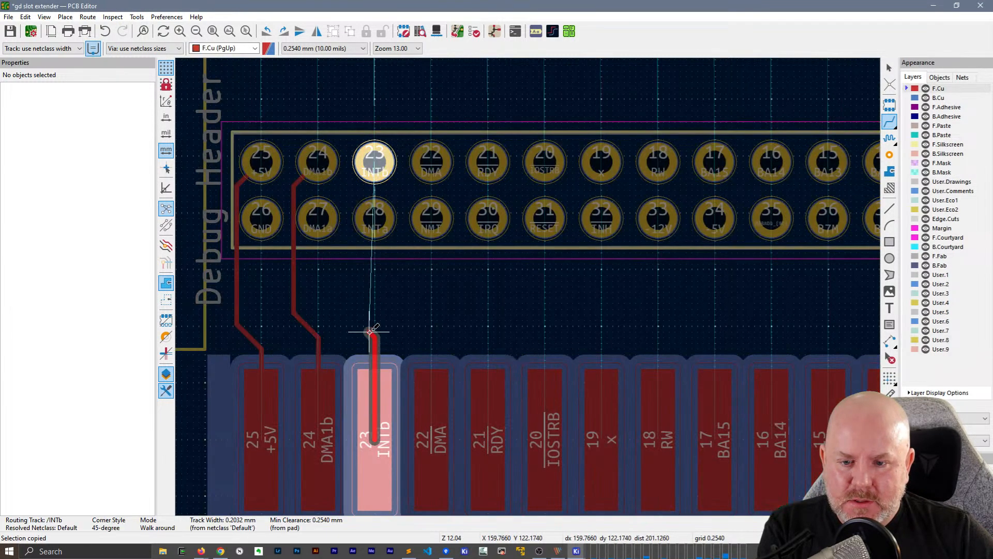
click(373, 161)
Route card edge pads 22 (DMA), 21 (RDY) and 20 (IOSTRB) to their Debug Header pins with the same jogged F.Cu path
click(434, 439)
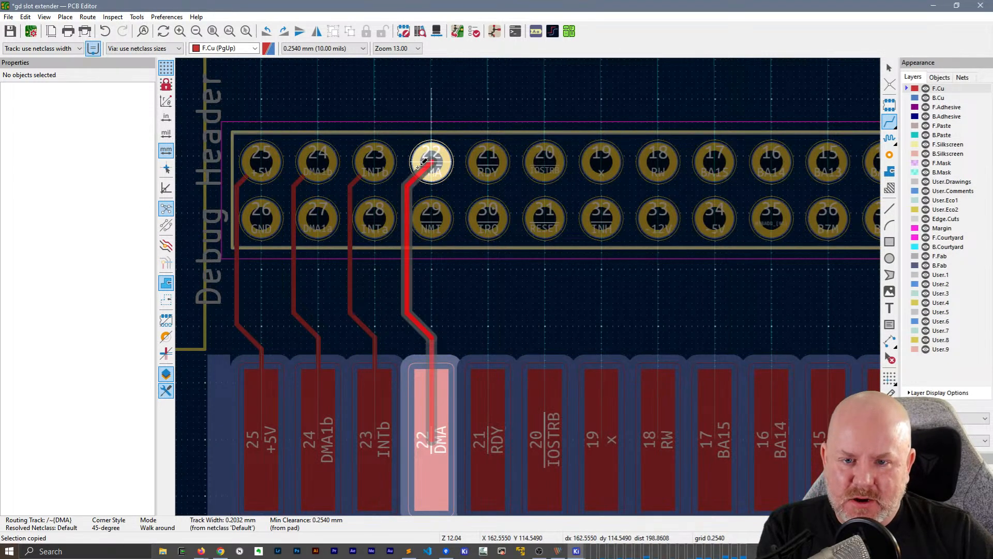
click(431, 161)
click(491, 420)
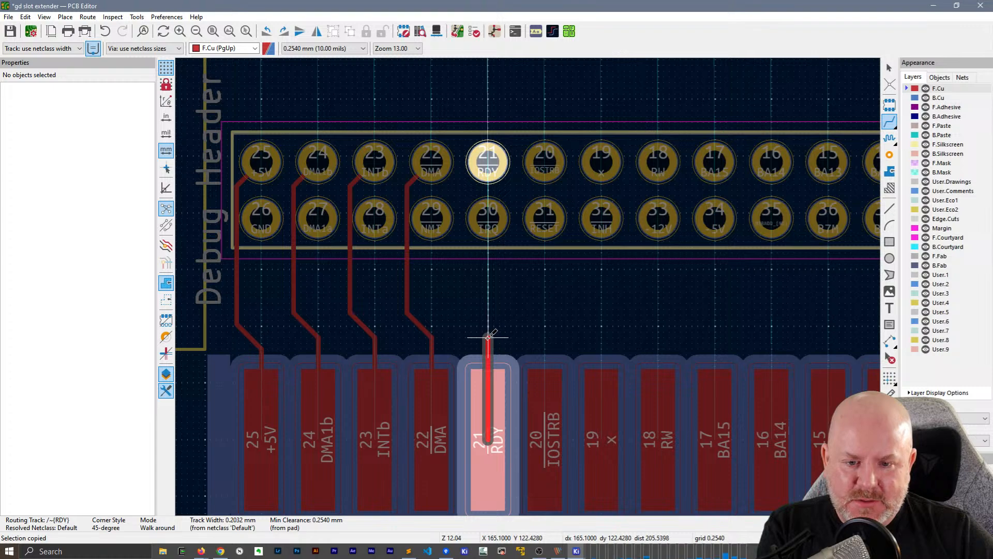
click(487, 161)
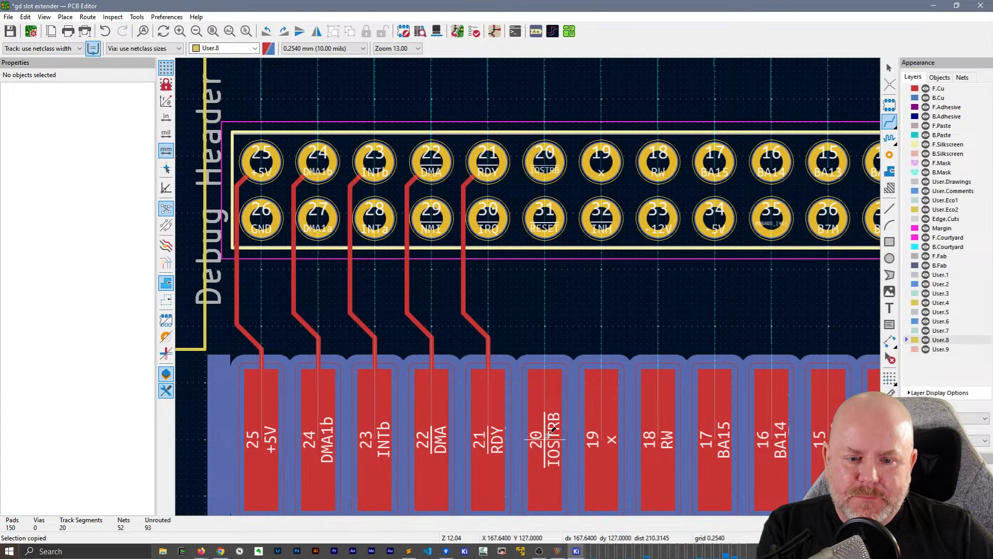
click(548, 432)
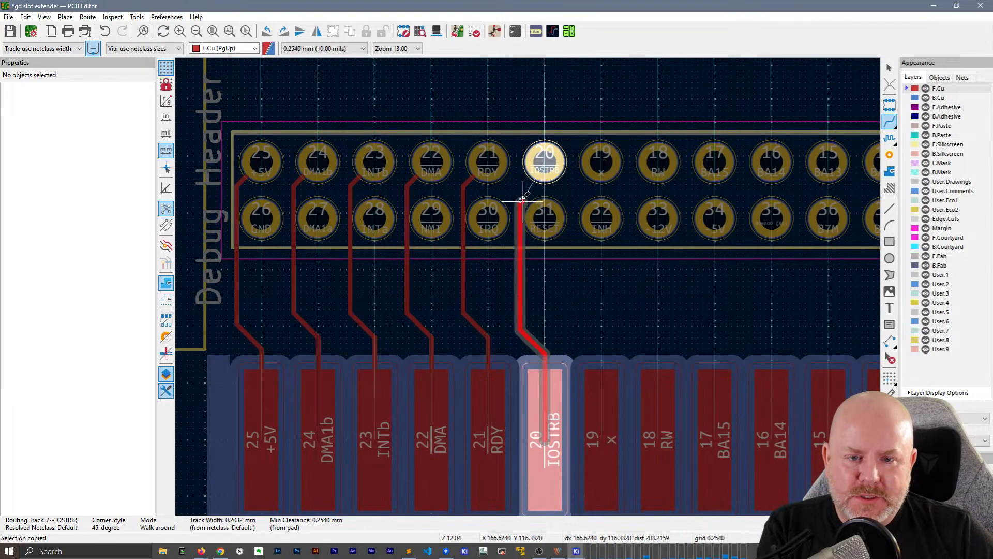
click(545, 161)
Try to route the unconnected card edge pad 19 to Debug Header pin 19, starting with a short straight F.Cu segment out of the pad
middle_drag(589, 275, 437, 261)
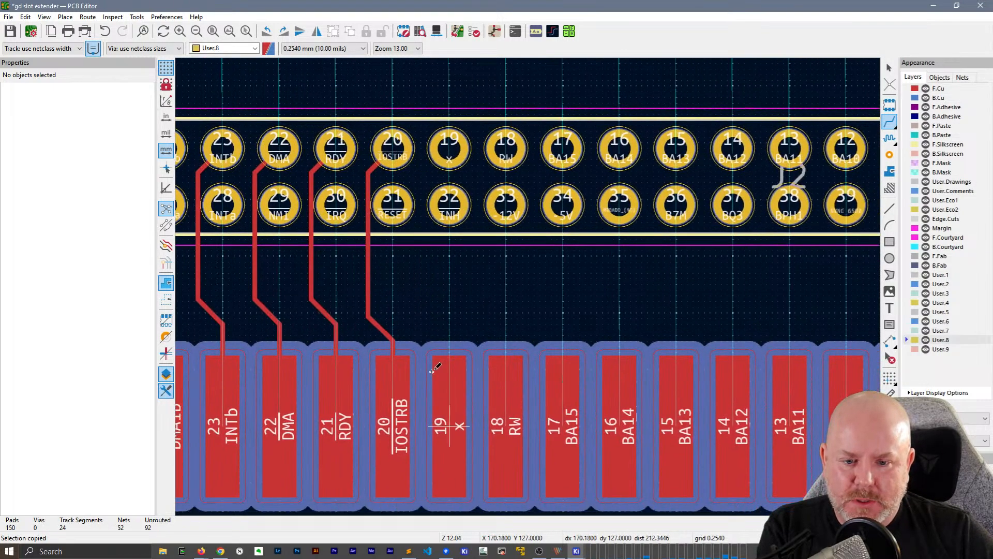
click(443, 427)
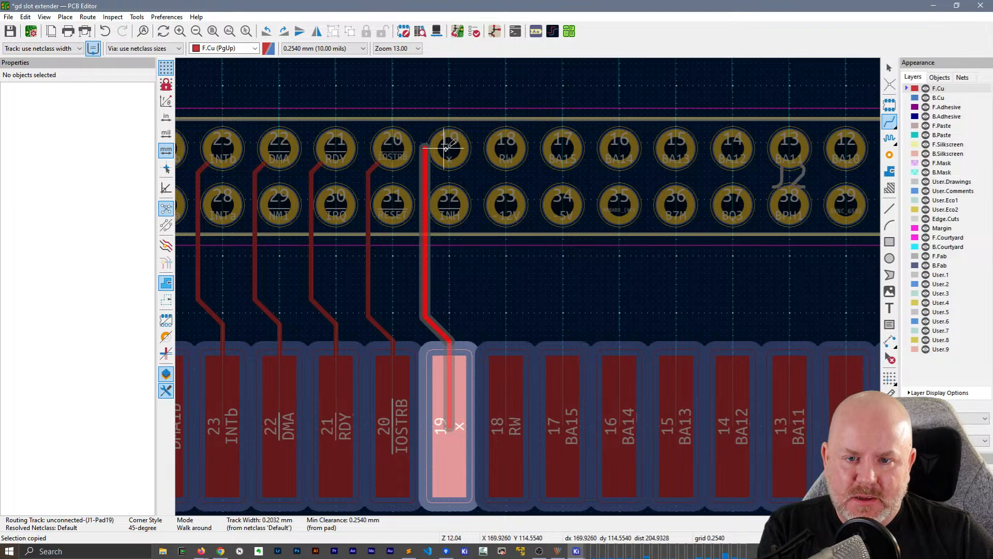
key(Escape)
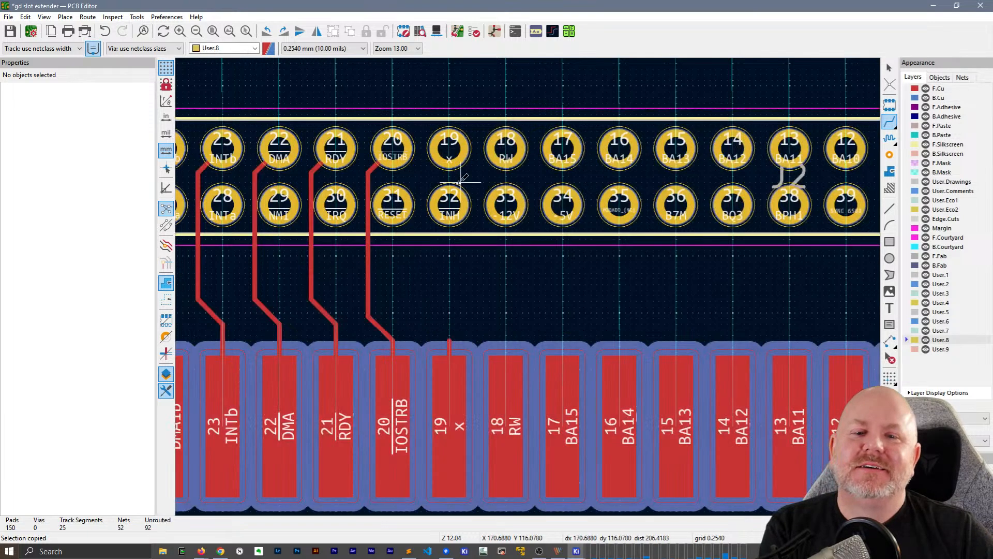
Route card edge pads 18 (RW) and 17 (BA15) to their Debug Header pins on F.Cu, jogging each track between the lower-row pins
click(502, 343)
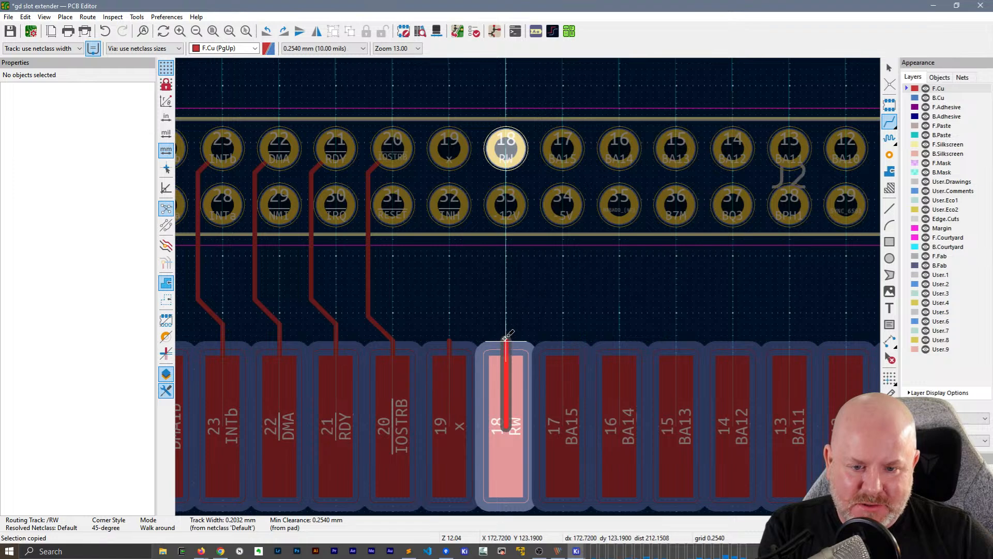
click(503, 147)
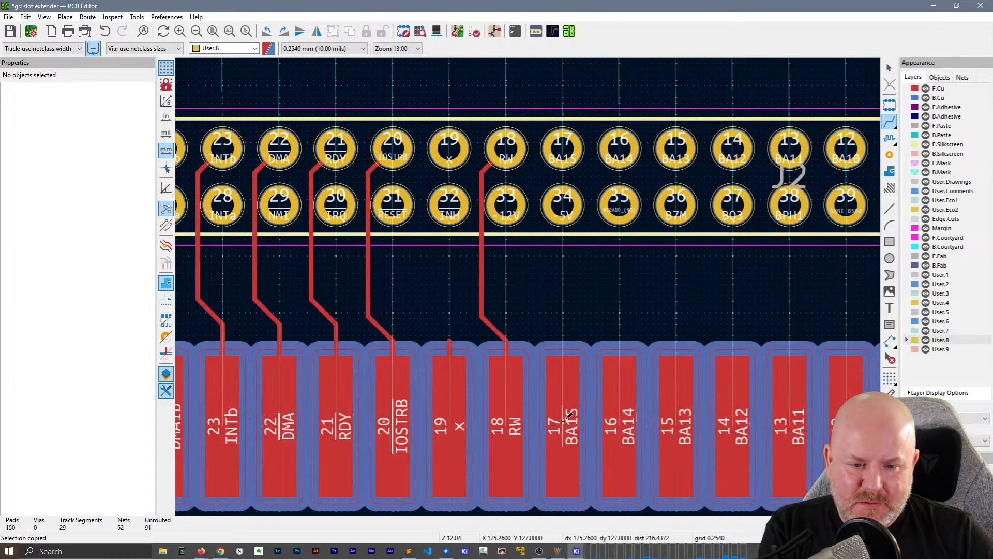
click(564, 423)
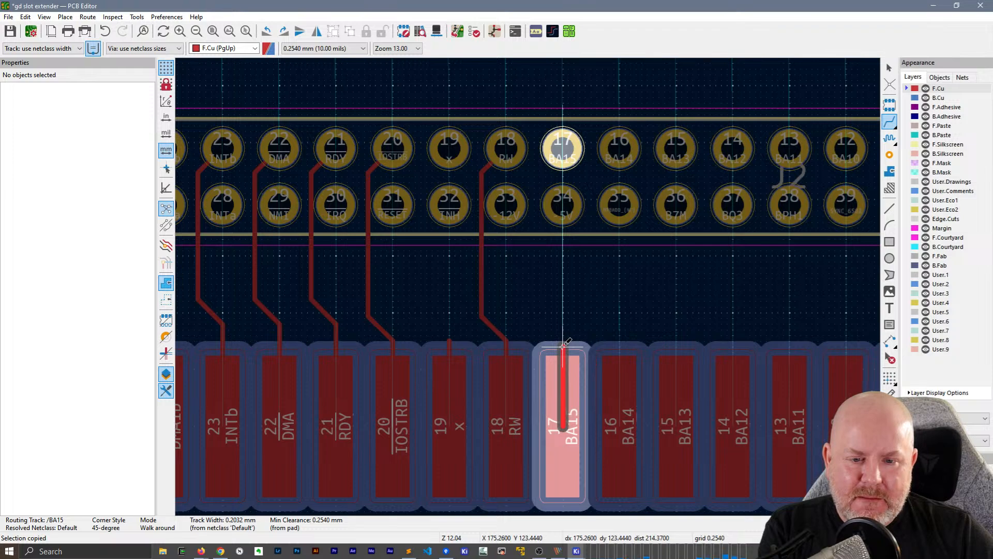
click(562, 149)
Draw short straight F.Cu track stubs from card edge pads 16, 15 and 14, ending each at the same height just beyond the pad
middle_drag(645, 273, 393, 286)
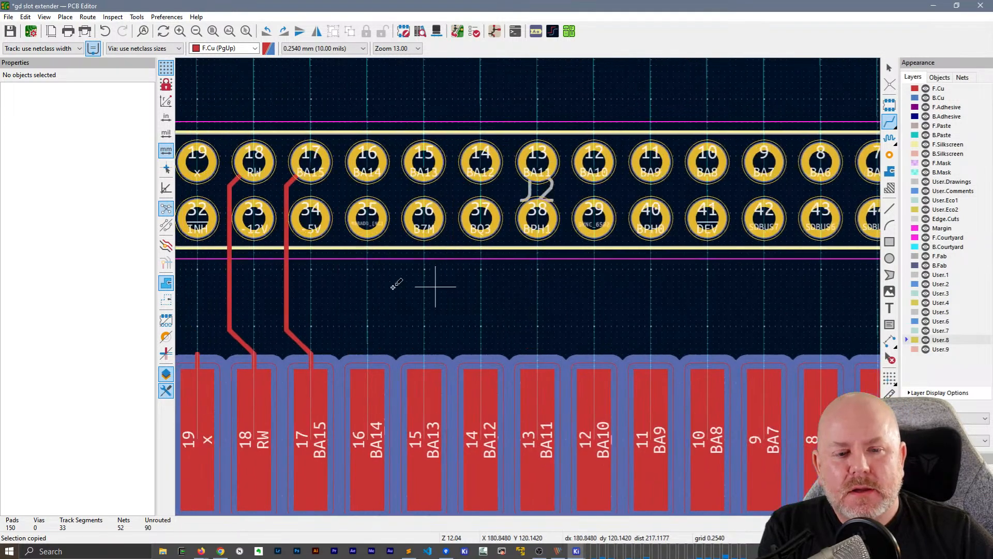
click(343, 422)
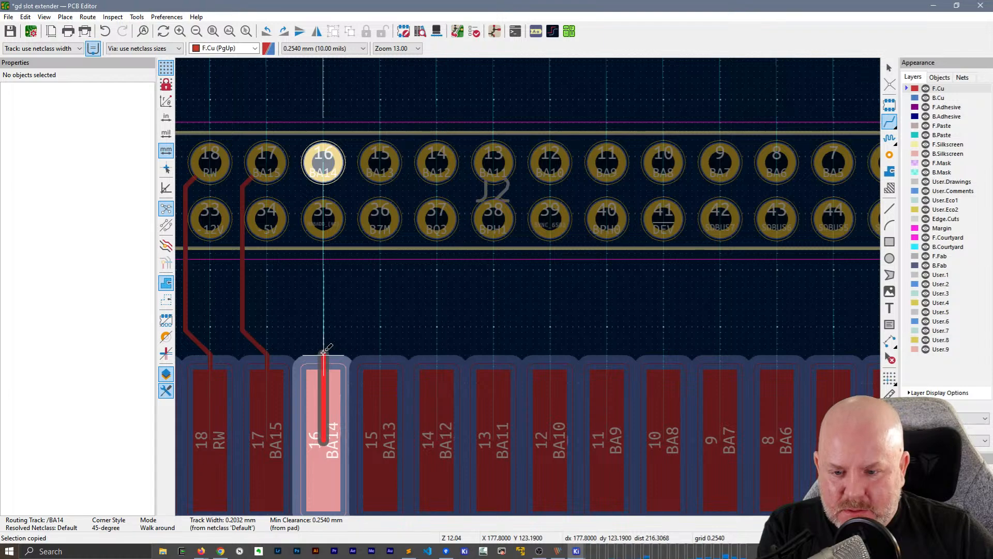
key(Escape)
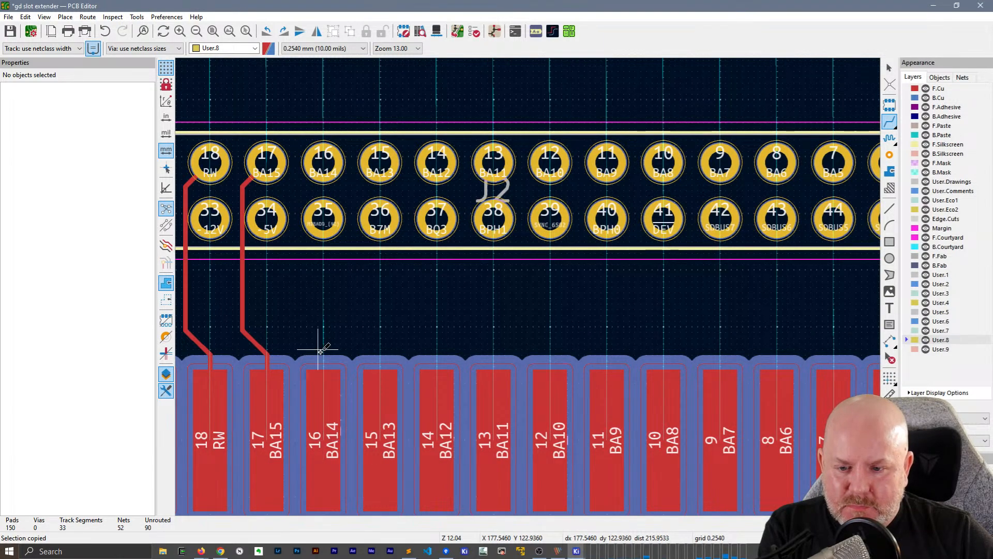
click(334, 432)
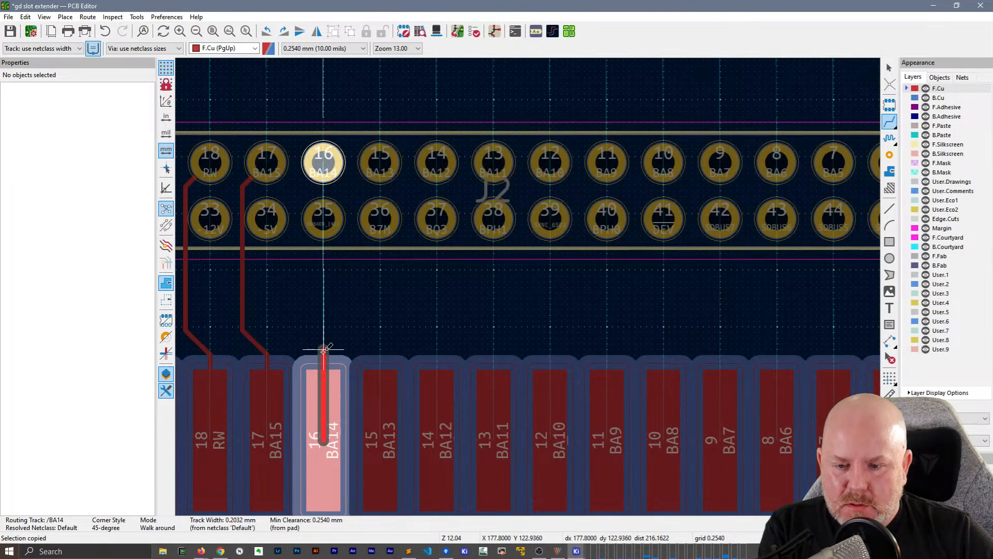
double_click(323, 349)
click(380, 409)
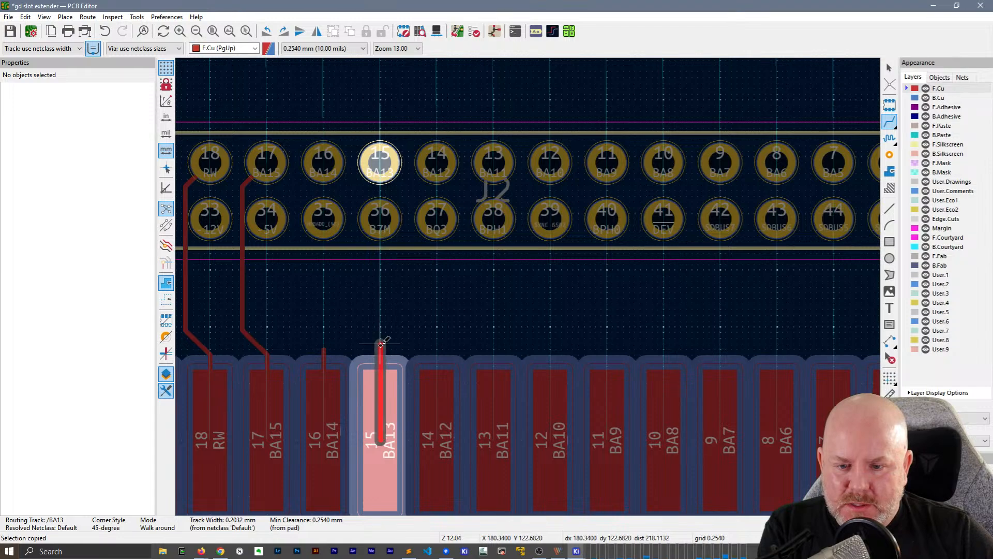
double_click(380, 349)
click(438, 434)
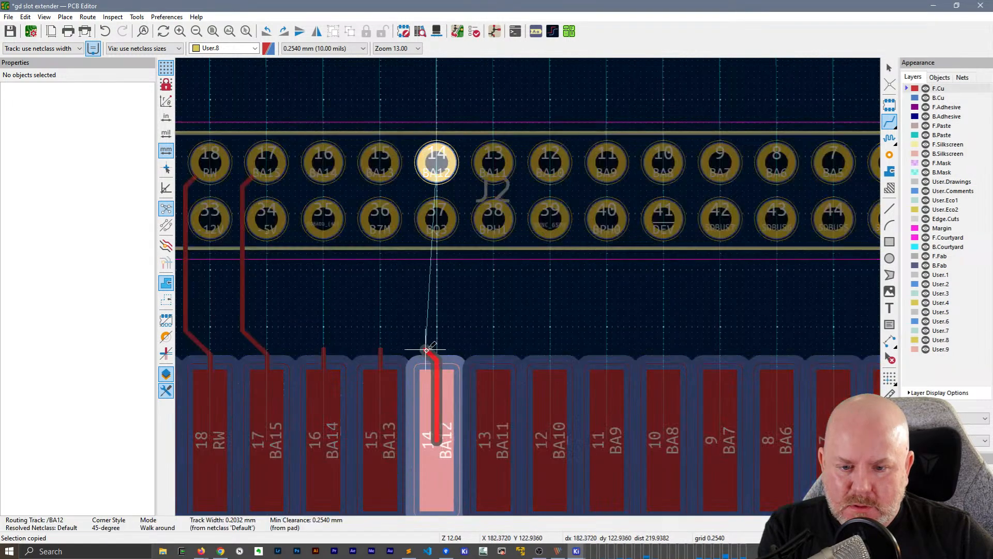
double_click(437, 349)
key(Escape)
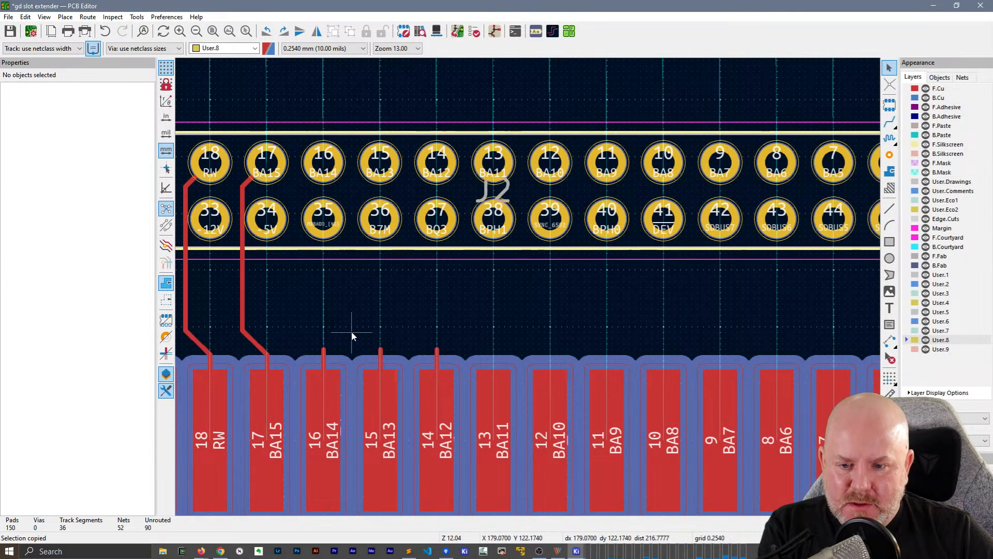
click(323, 358)
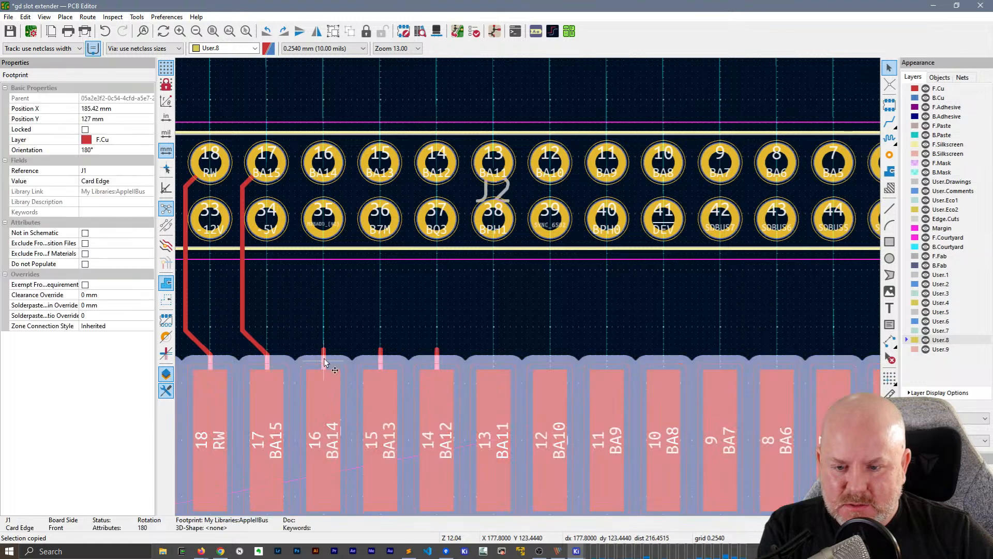
key(Escape)
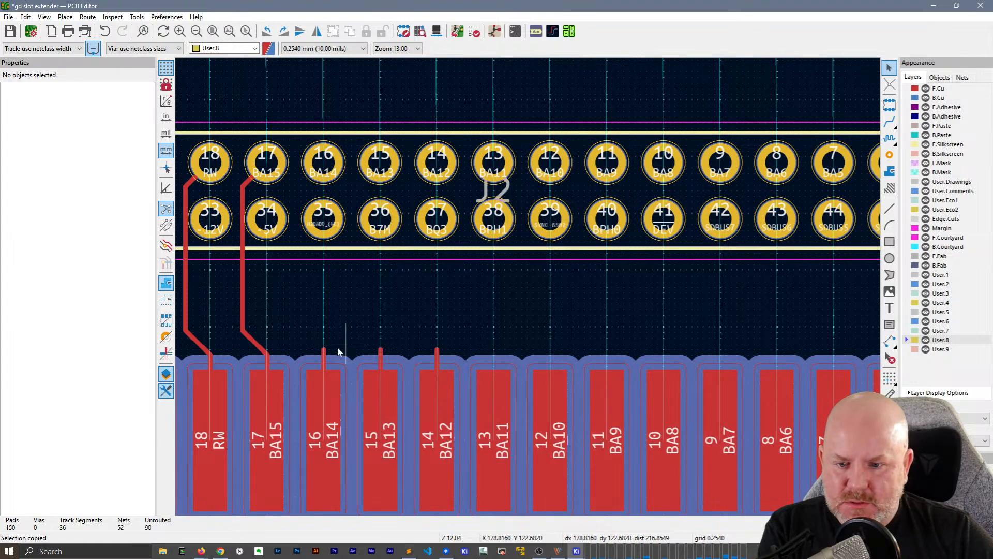
Select the F.Cu stubs on card edge pads 16, 15 and 14 and auto-finish their routing to the Debug Header pins
click(324, 357)
shift+click(381, 357)
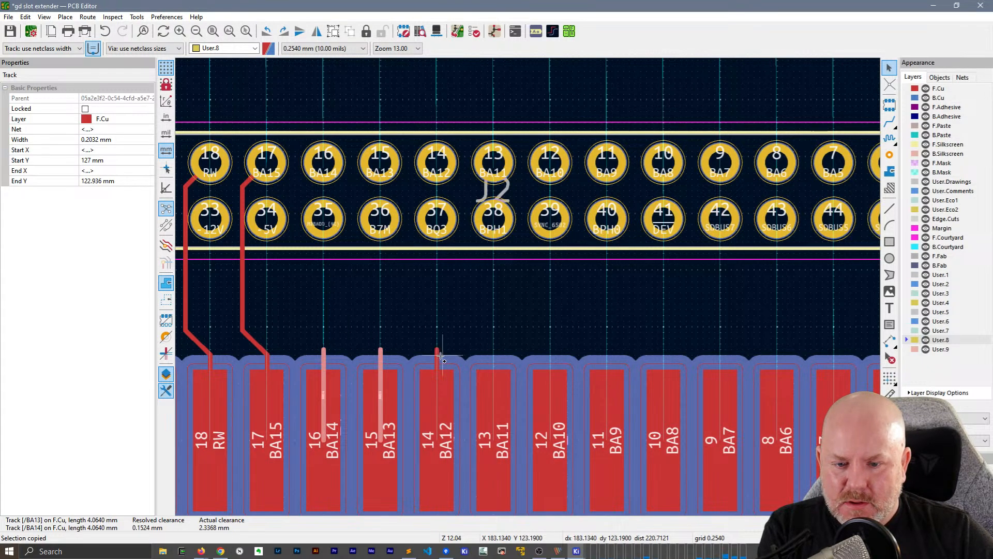
shift+click(437, 357)
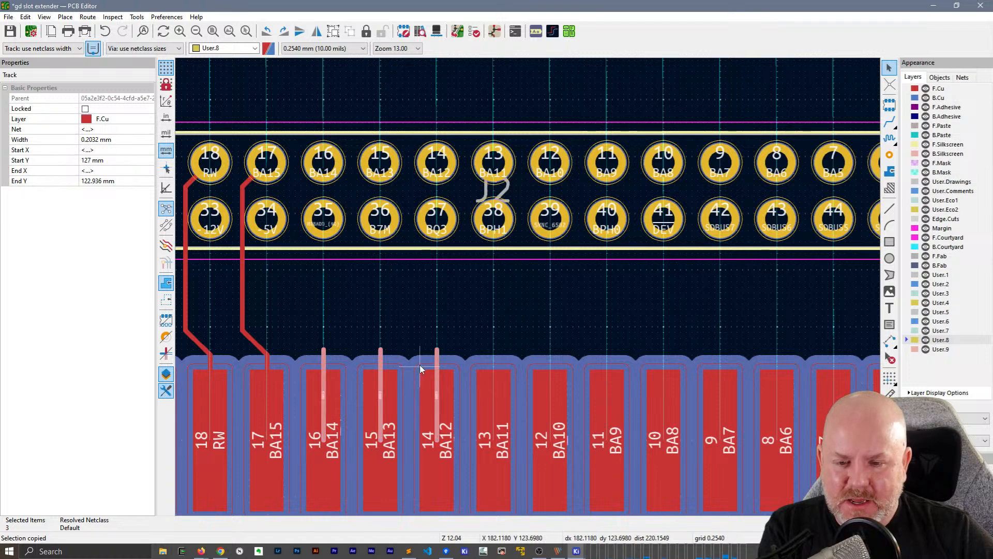
key(shift+f)
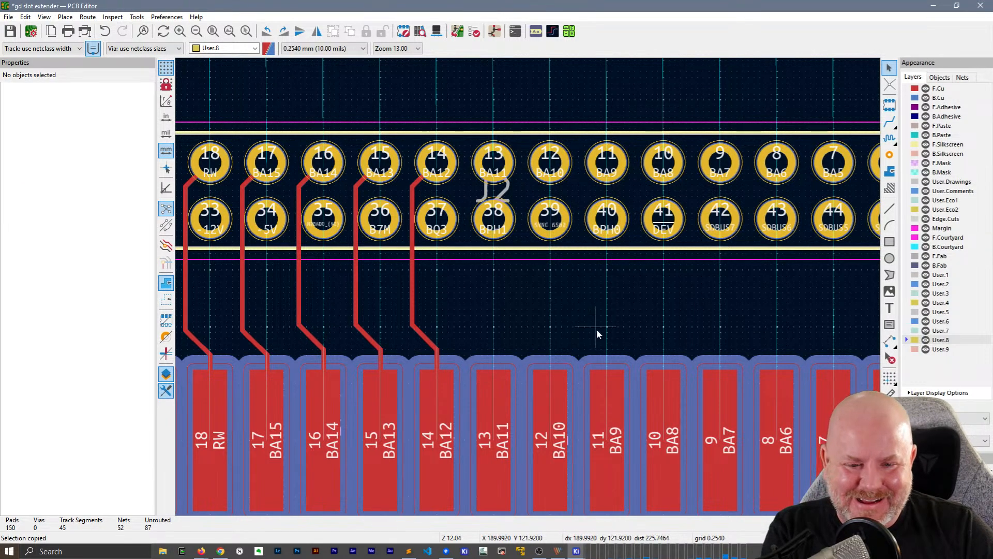
Draw straight F.Cu track stubs from card edge pads 13, 12, 11 and 10, ending each just beyond the pad at Y 122.936 mm
middle_drag(597, 331, 522, 314)
key(x)
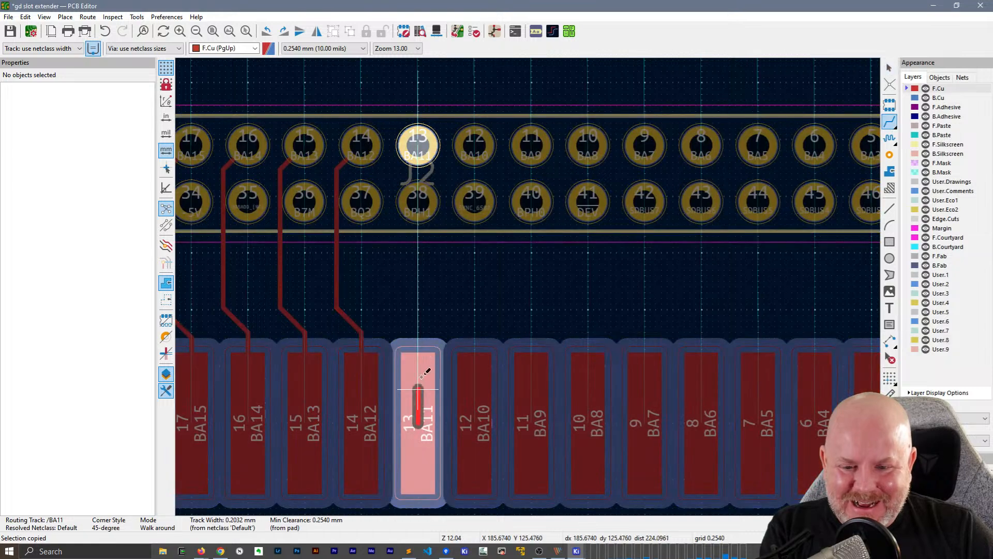
double_click(417, 334)
click(474, 423)
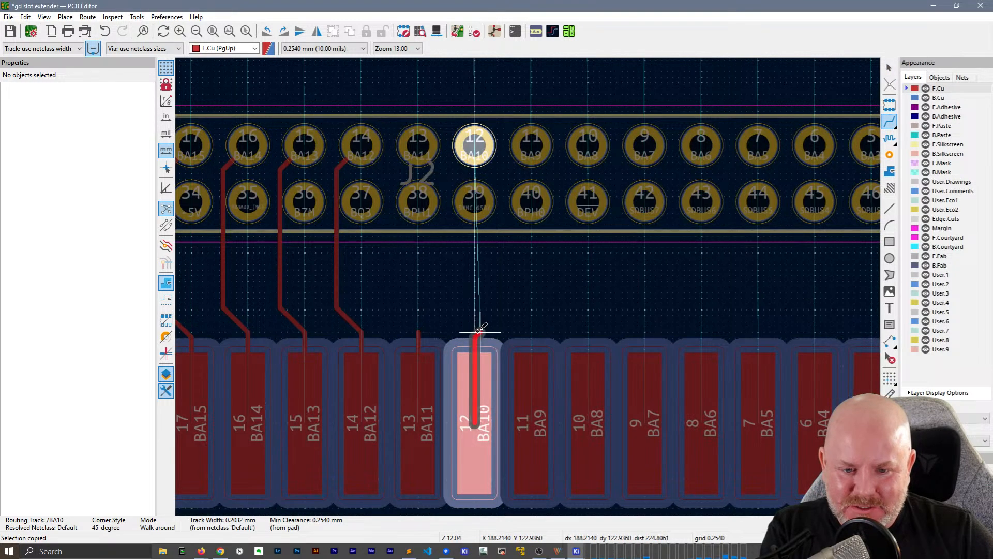
double_click(475, 333)
click(533, 424)
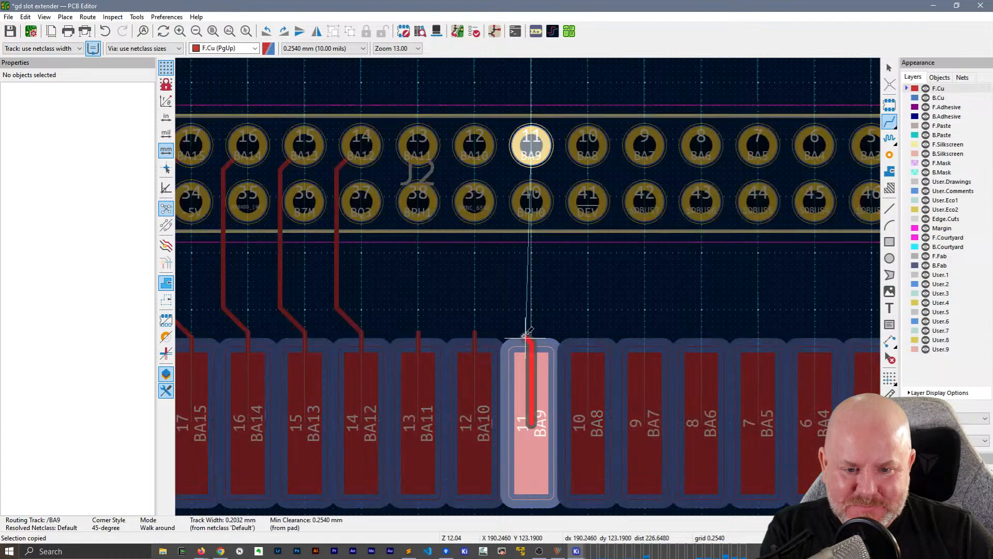
double_click(531, 334)
click(590, 423)
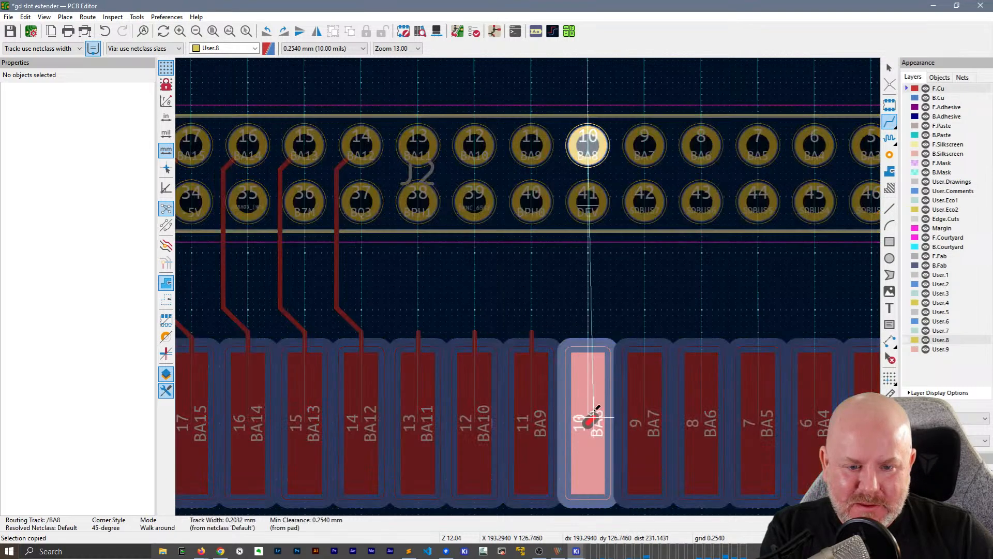
double_click(589, 332)
Draw matching straight F.Cu stubs from card edge pads 9, 8, 7, 6 and 5, ending each at Y 122.936 mm
middle_drag(700, 311, 508, 283)
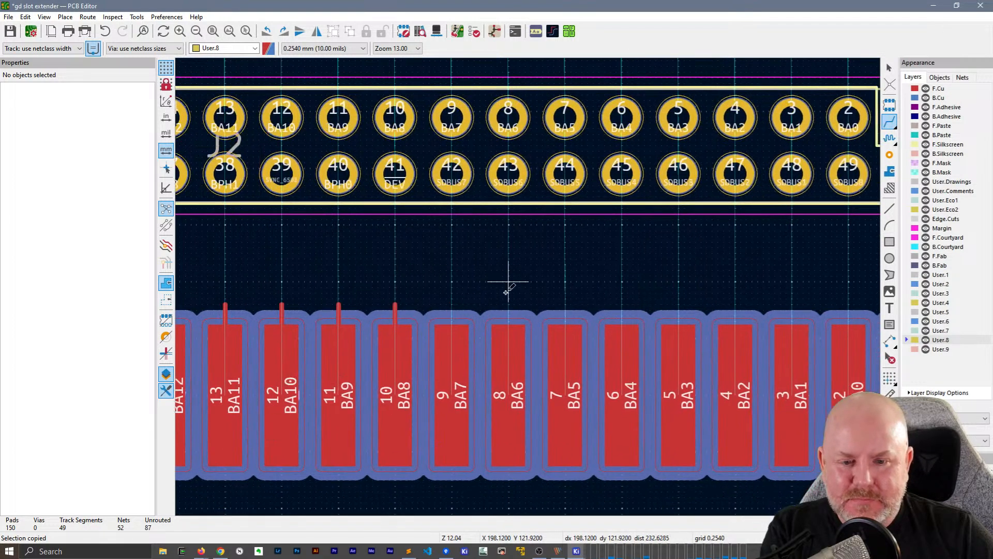
click(453, 396)
double_click(453, 305)
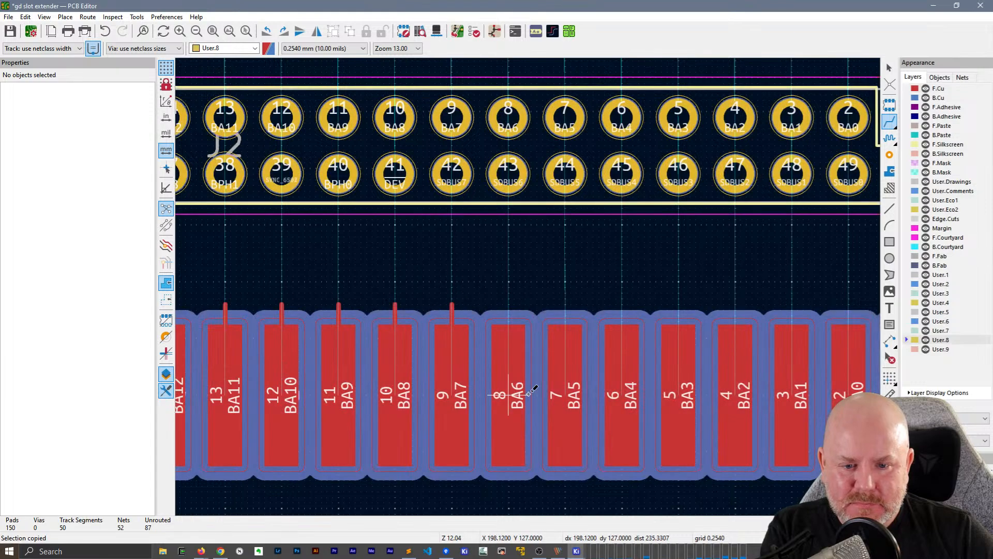
click(509, 396)
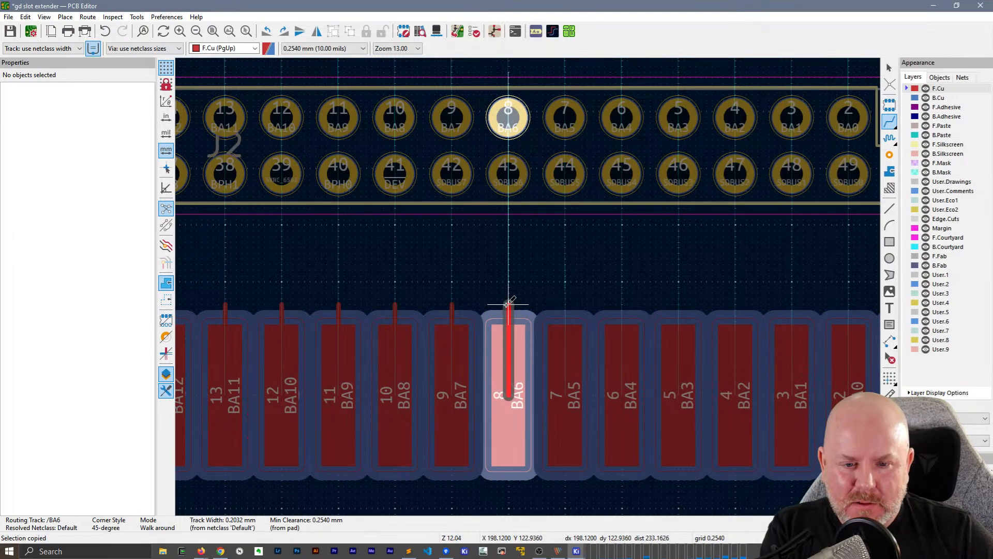
double_click(508, 304)
double_click(565, 305)
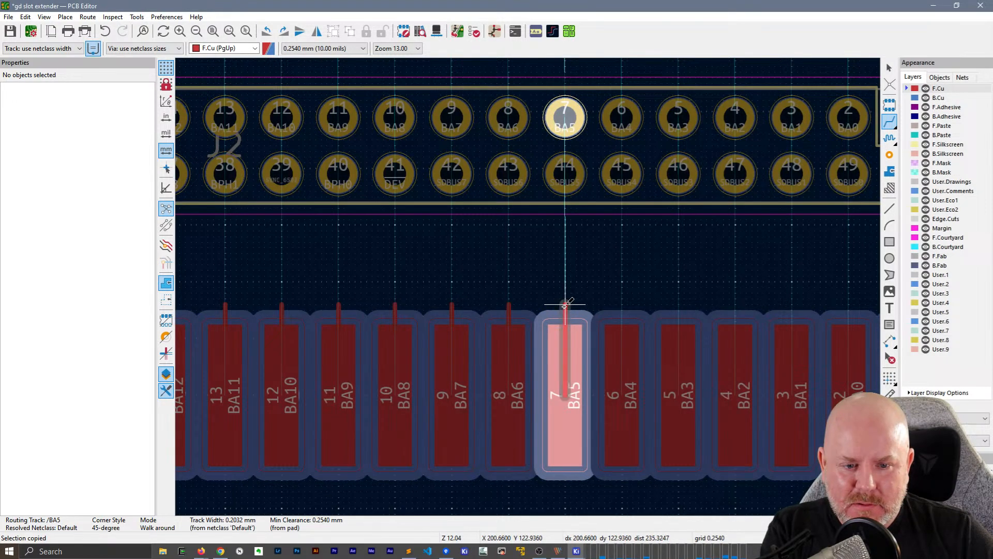
click(622, 388)
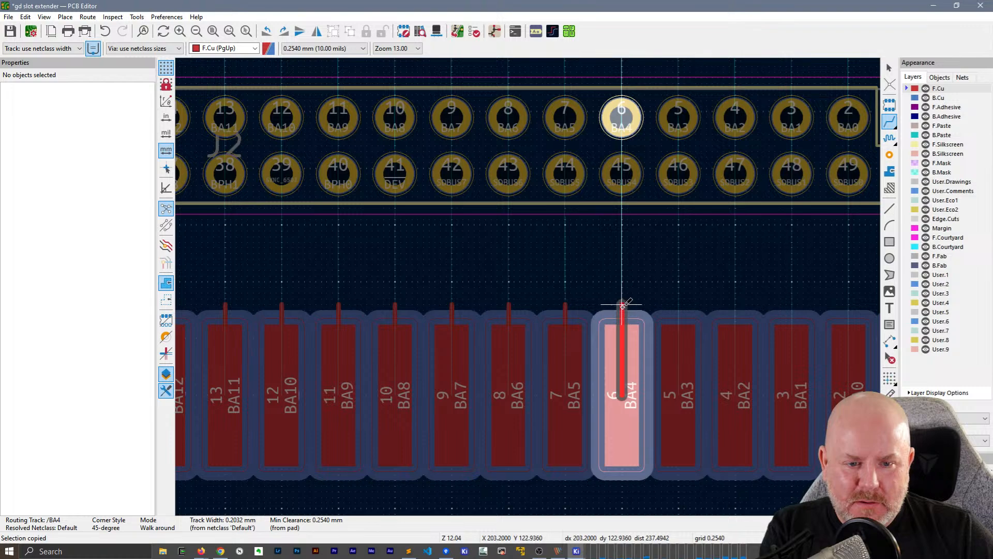
double_click(622, 305)
click(680, 337)
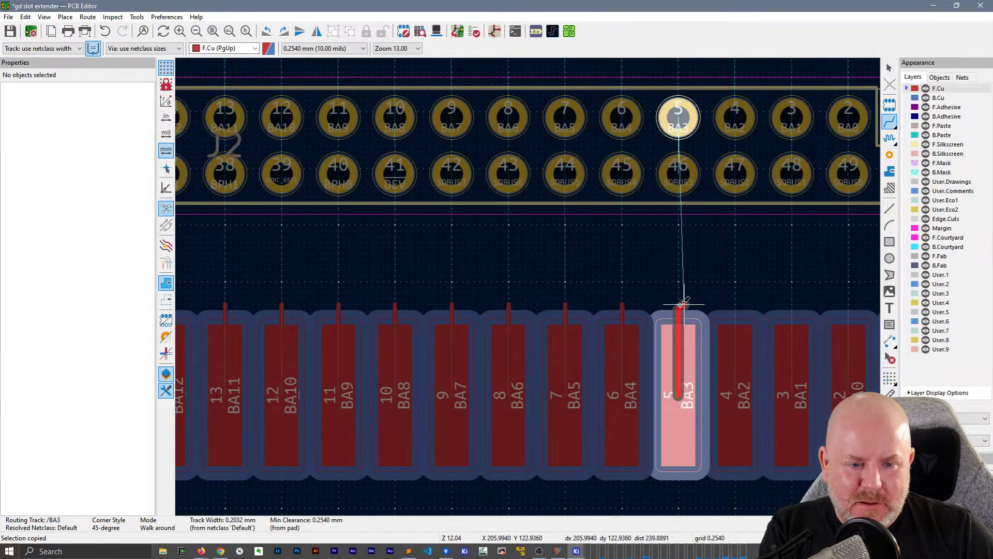
double_click(680, 305)
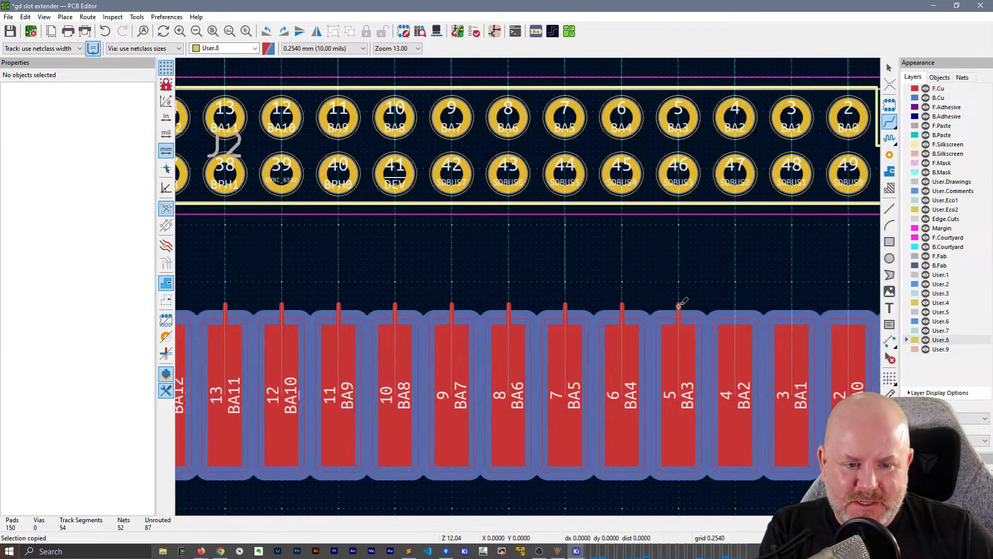
Draw straight F.Cu stubs from card edge pads 4, 3 and 2, extending the pad 4 stub to the same height as its neighbours
click(735, 395)
double_click(736, 307)
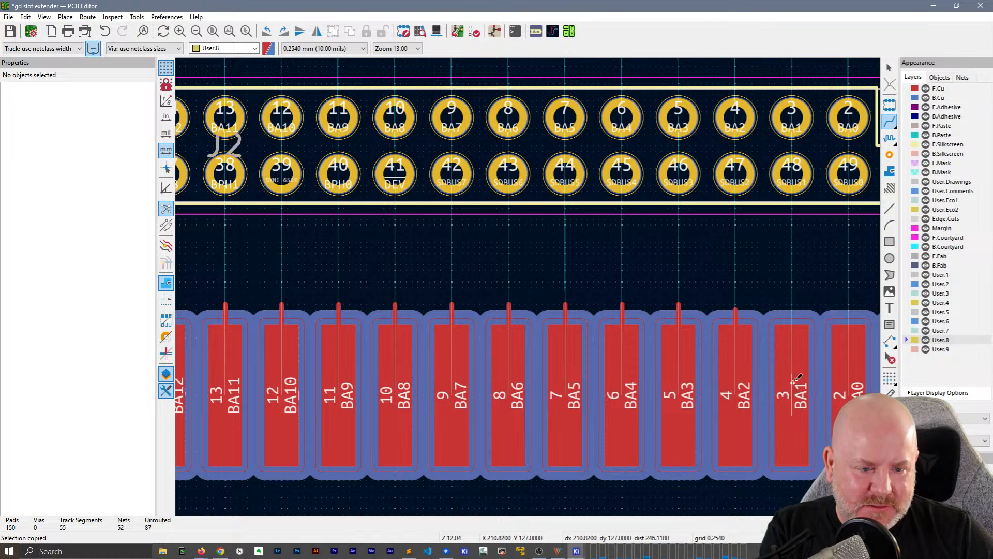
click(735, 308)
double_click(735, 307)
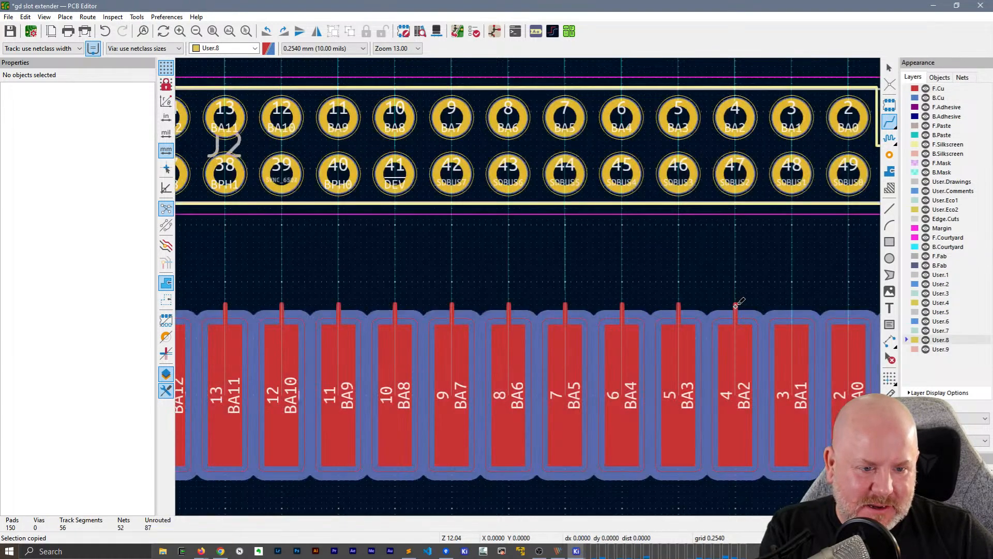
click(791, 395)
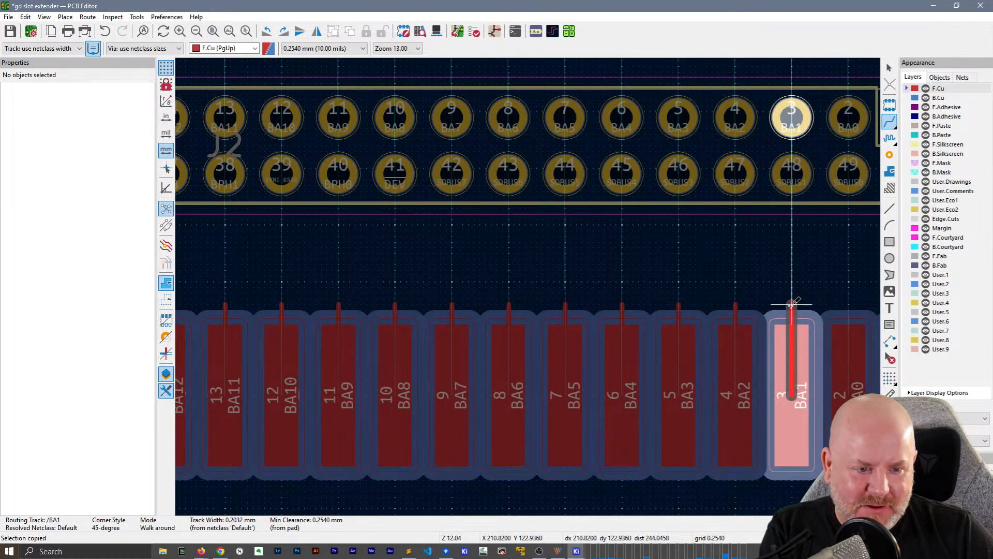
double_click(791, 305)
click(848, 395)
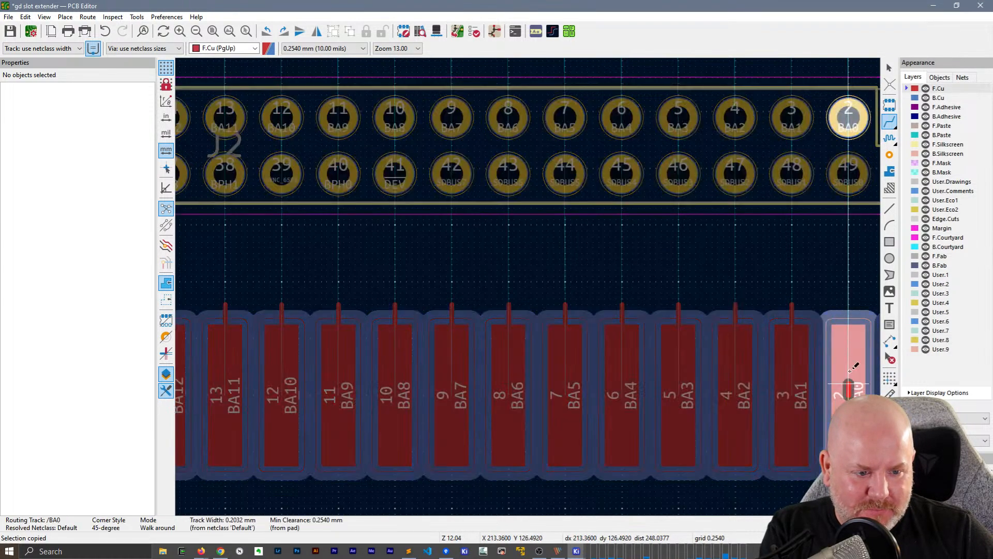
double_click(849, 305)
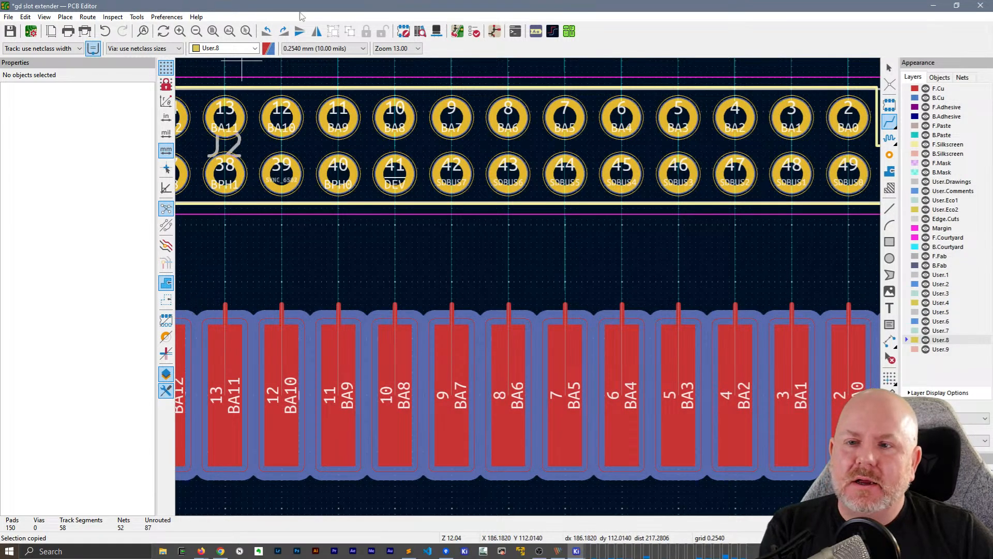
Hide the object properties to widen the canvas and draw a matching F.Cu stub from card edge pad 1 (IOSEL)
click(166, 391)
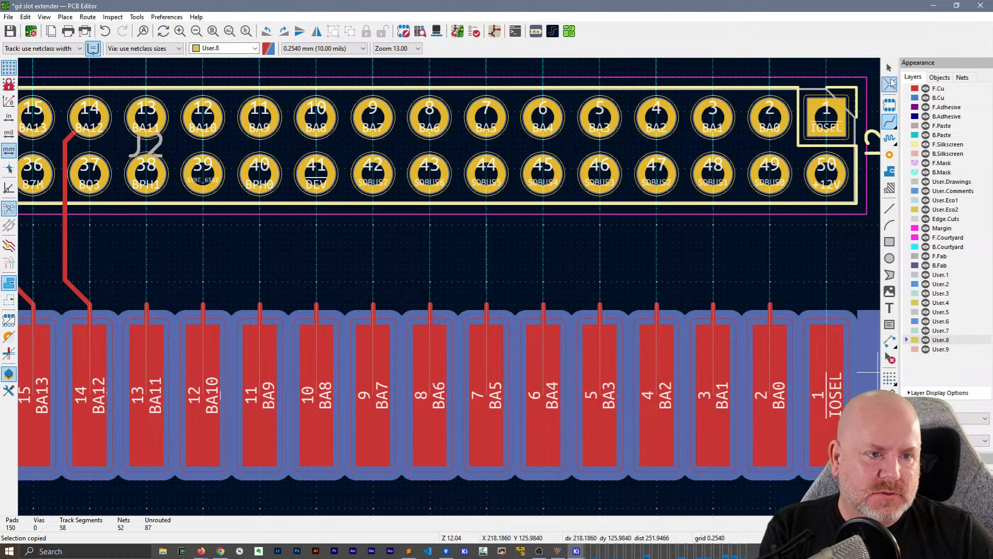
middle_drag(700, 243, 514, 253)
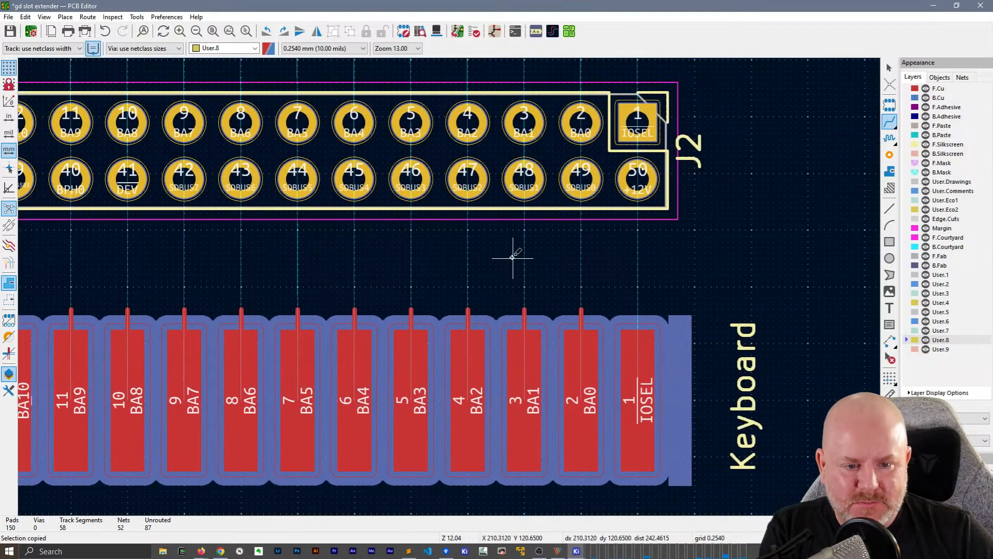
click(638, 312)
double_click(638, 308)
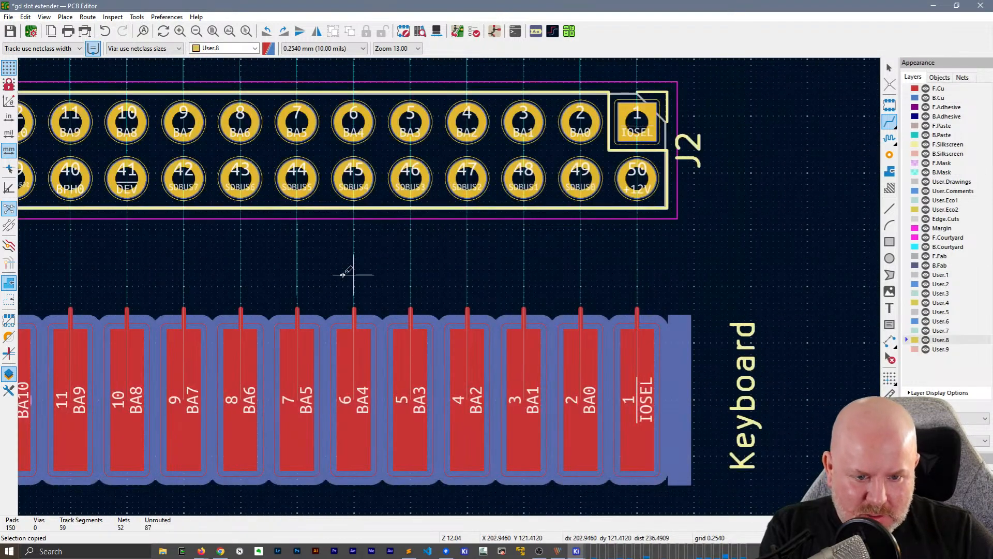
Select the stubs on card edge pads 13 through 1, auto-finish their routing to the Debug Header pins, and save the board
middle_drag(237, 295, 371, 251)
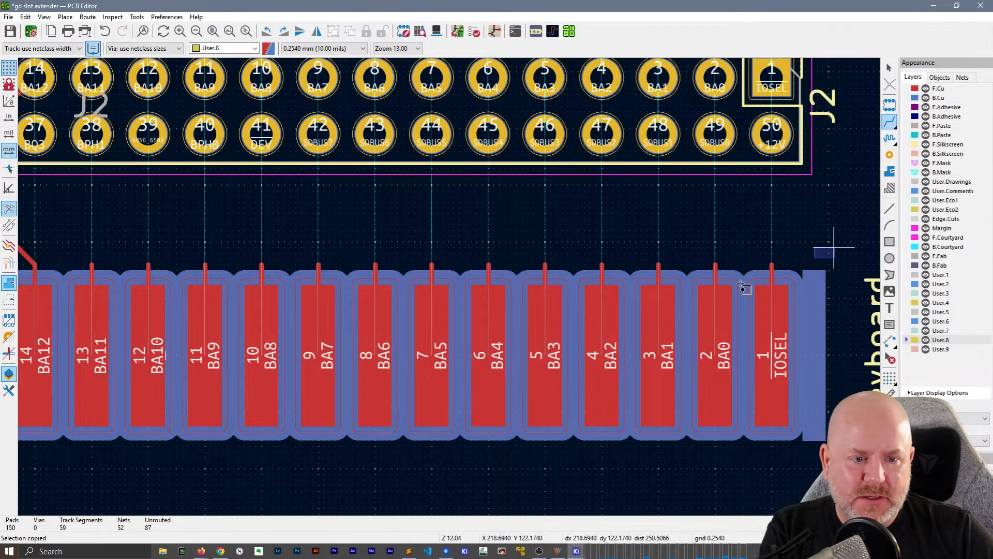
drag(834, 247, 61, 306)
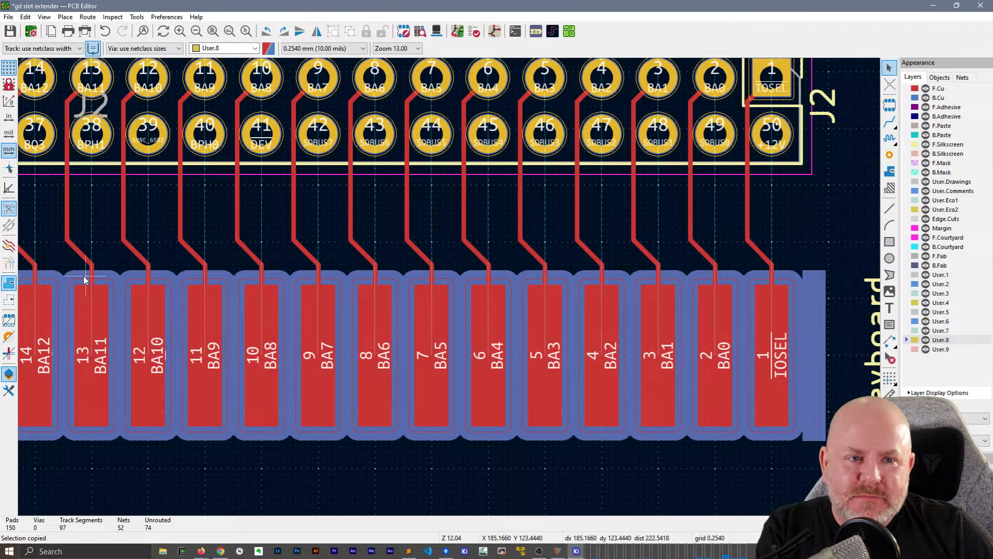
mouse_move(262, 246)
middle_down()
mouse_move(383, 259)
mouse_move(506, 254)
middle_up()
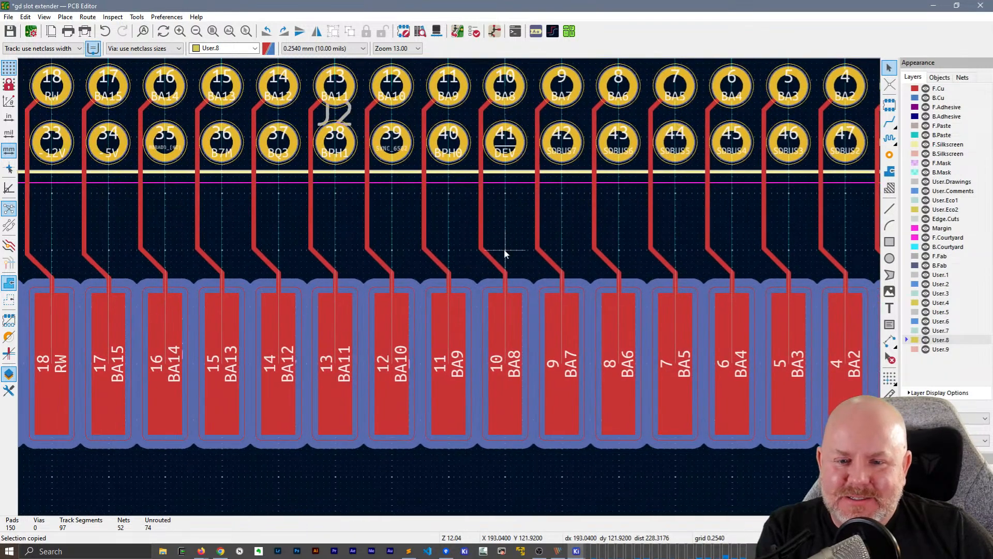
key(ctrl+s)
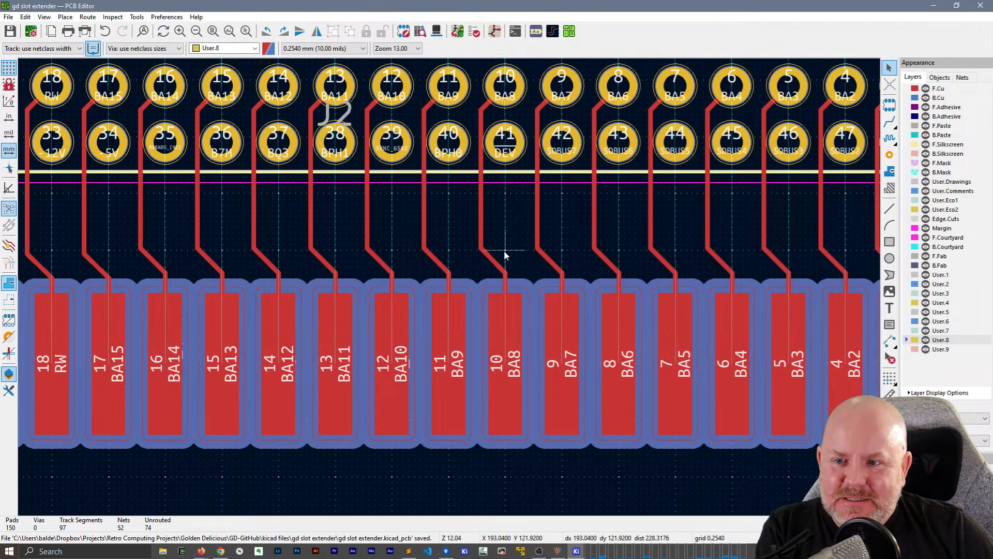
Check the unrouted pad 19 on the board, then switch to the Schematic Editor and maximise its window with nothing selected
middle_drag(305, 250, 440, 257)
middle_drag(226, 250, 271, 280)
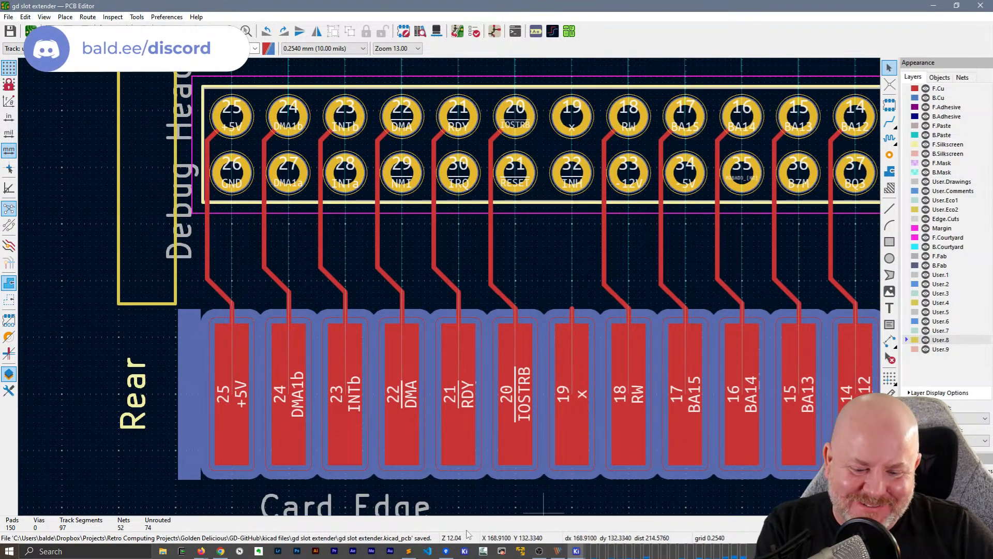
click(576, 551)
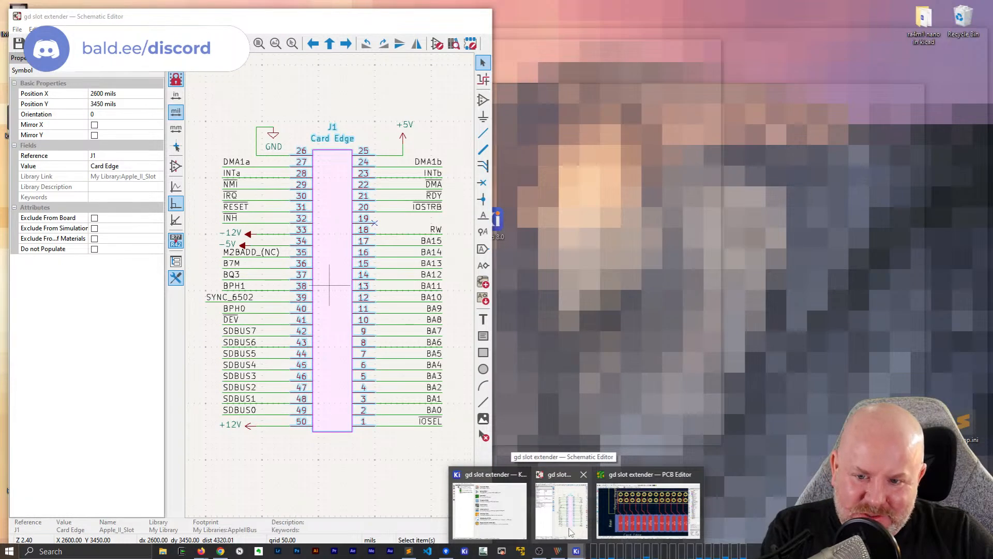
click(557, 528)
click(381, 224)
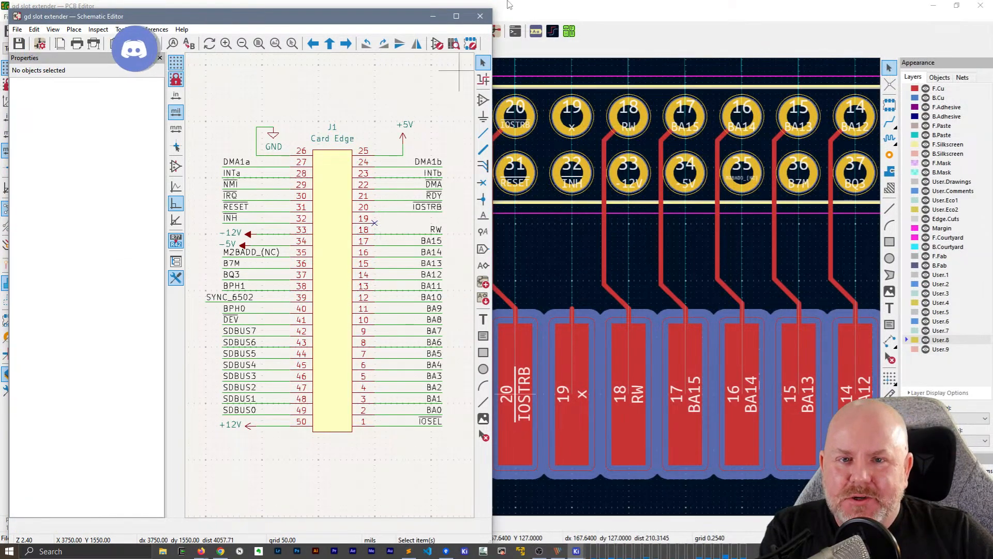
click(456, 17)
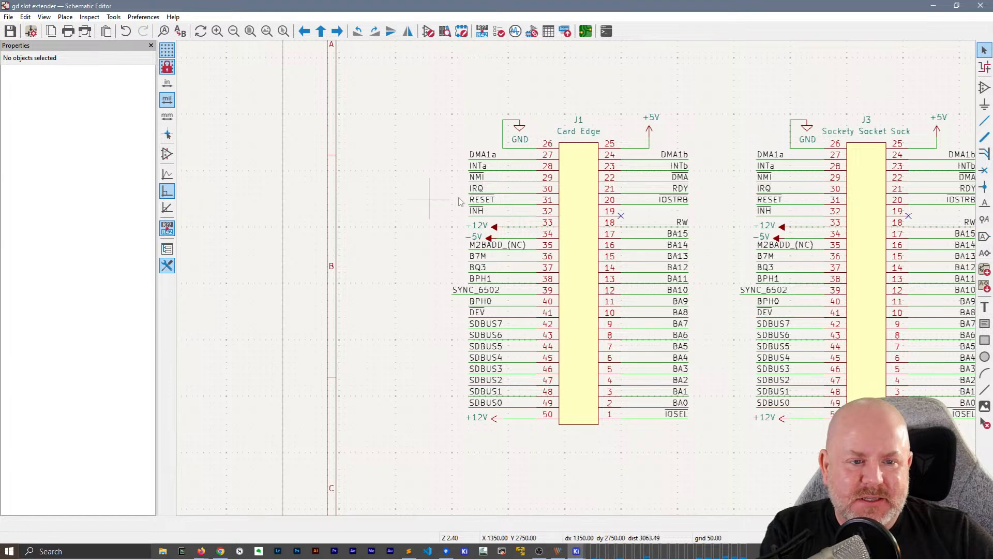
Delete the no-connect flags on pin 19 of the Card Edge, Sockety Socket Sock and Debug Header symbols
click(480, 157)
click(740, 76)
middle_drag(803, 83, 507, 100)
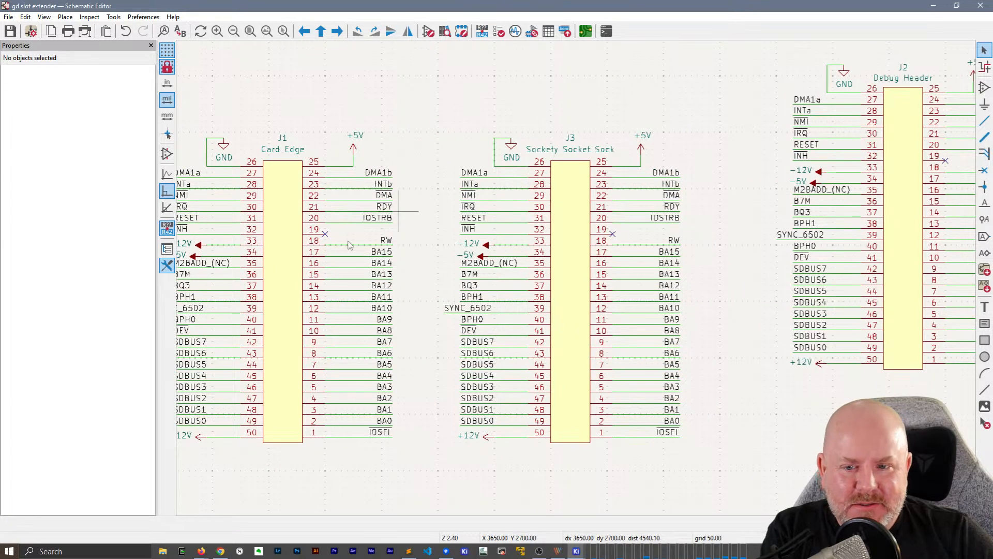
key(Delete)
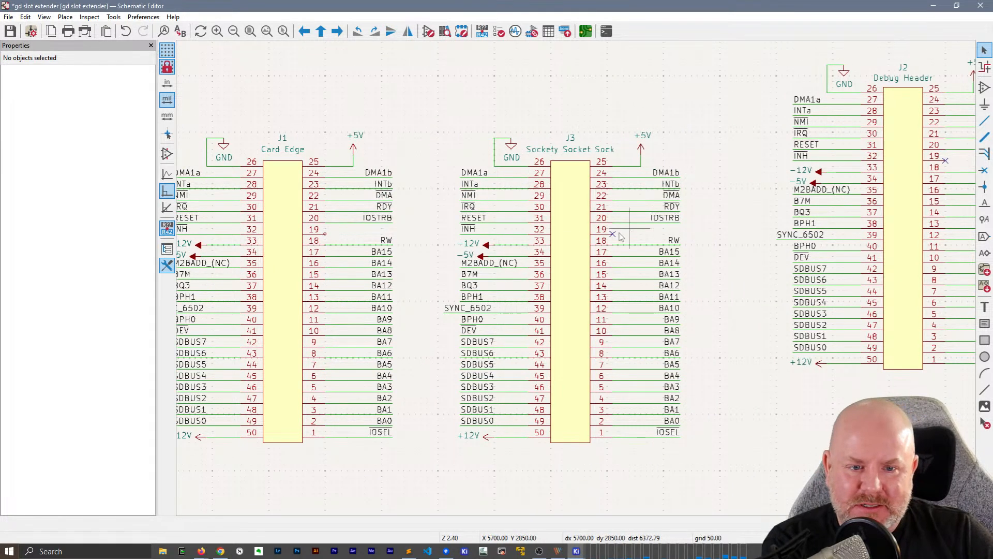
click(615, 232)
key(Delete)
middle_drag(906, 166, 699, 212)
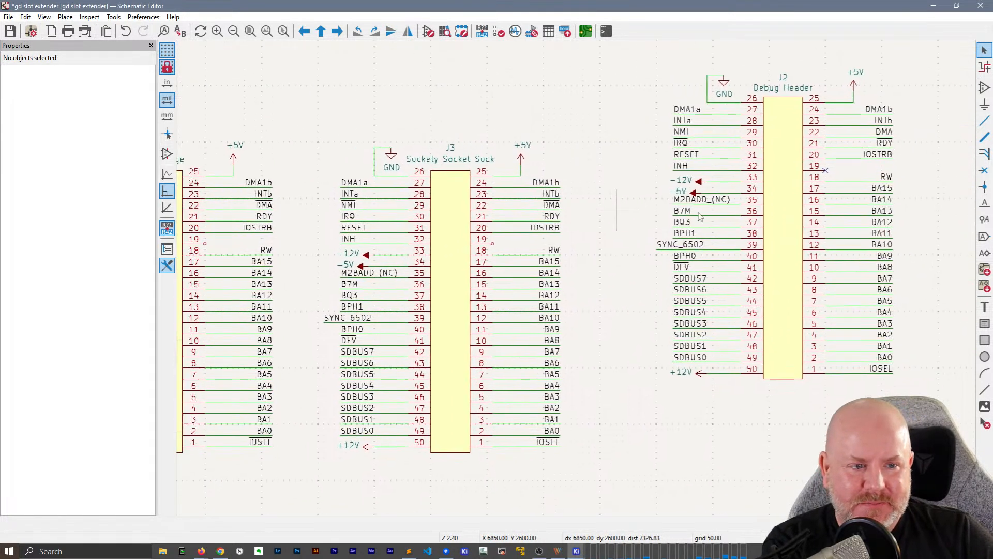
click(825, 174)
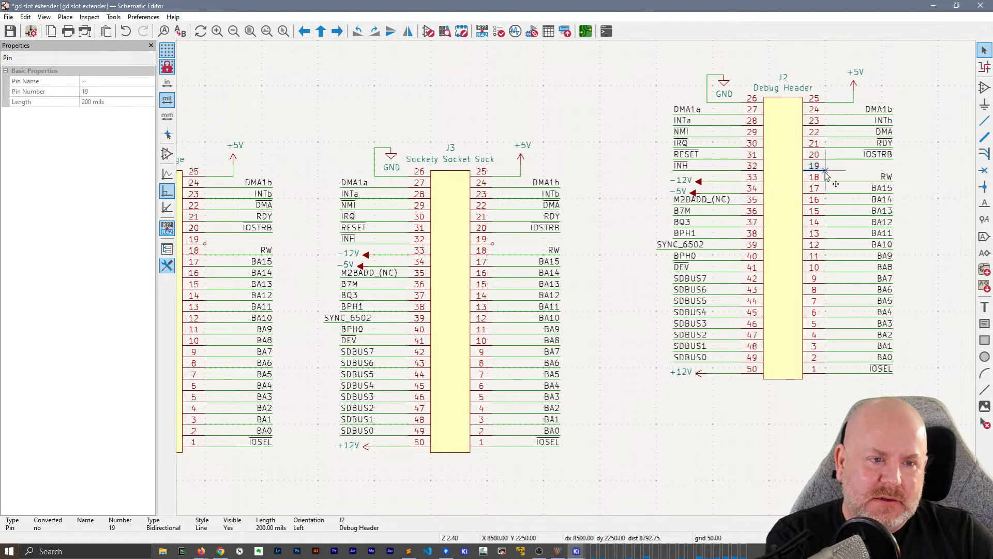
click(827, 171)
key(Delete)
middle_drag(375, 114, 492, 127)
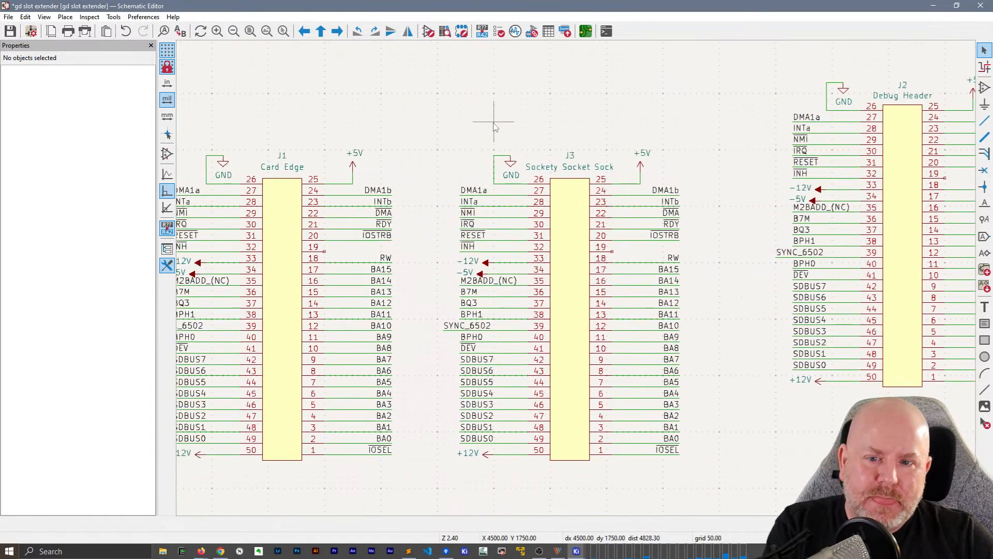
Draw a wire from pin 19 of the Card Edge symbol, ending in line with the neighbouring pin wires
scroll(340, 243, up, 4)
middle_drag(577, 277, 463, 275)
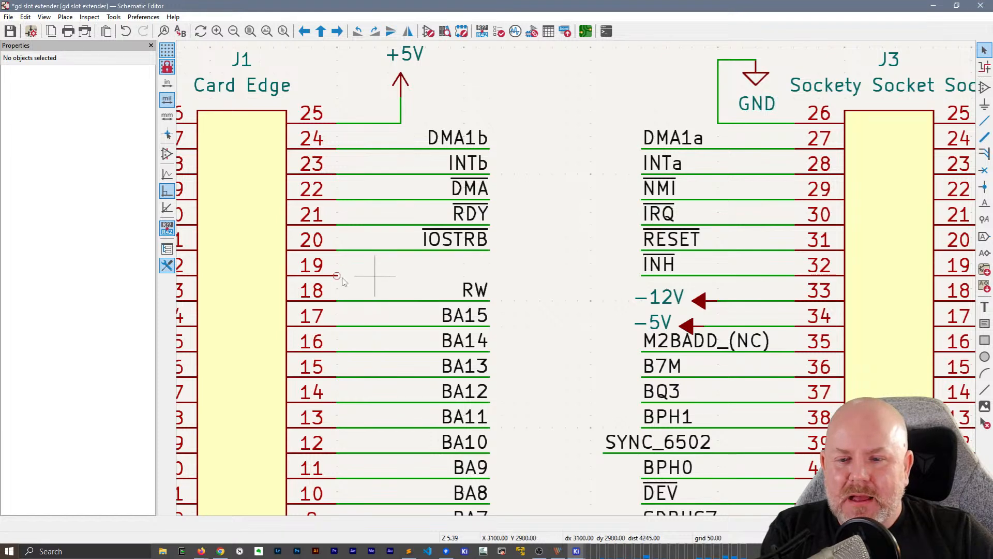
key(a)
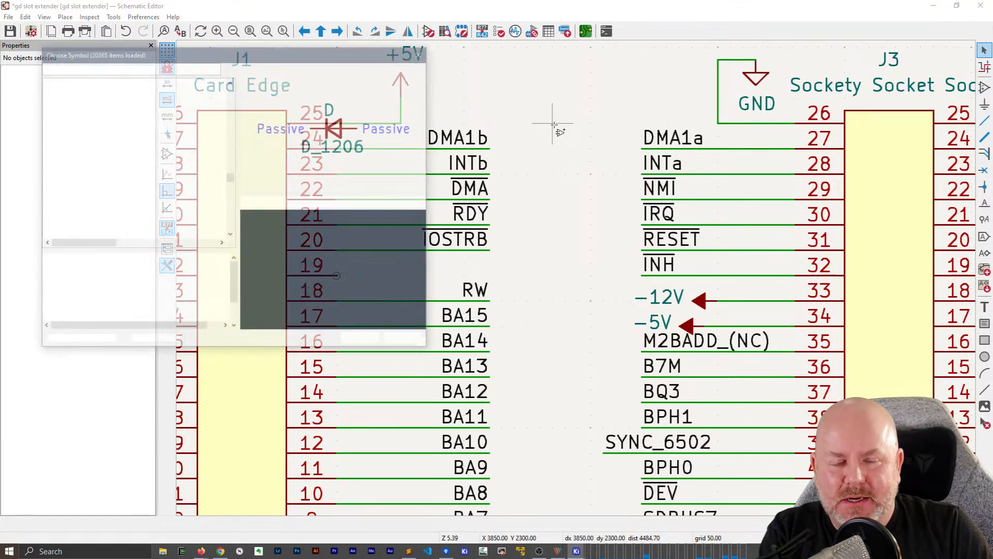
key(Escape)
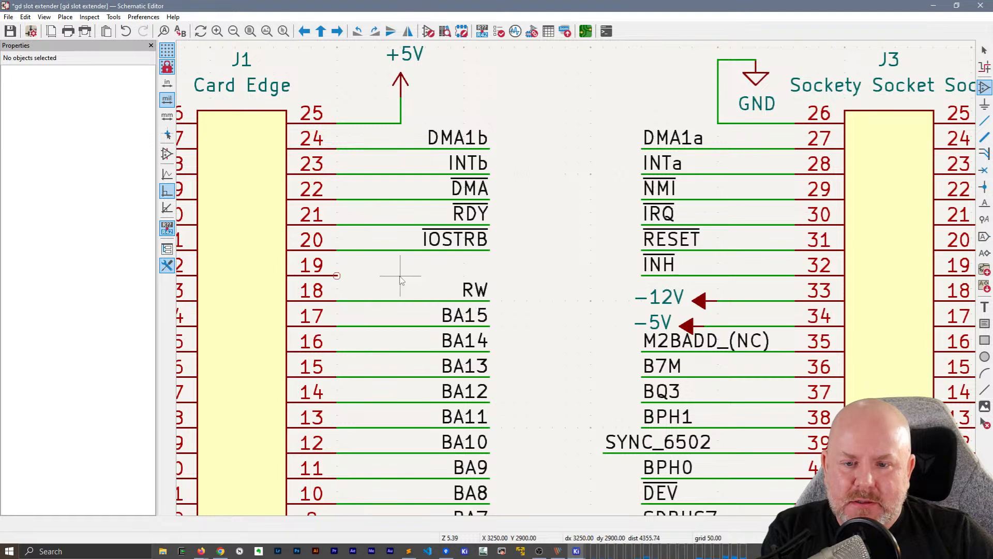
key(Escape)
click(336, 276)
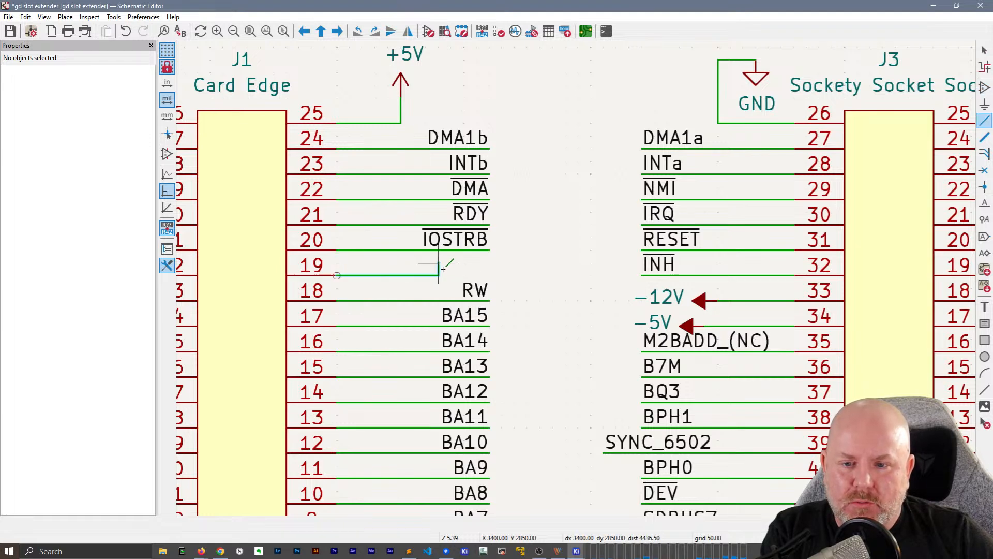
double_click(485, 273)
Duplicate the RW net label onto the Card Edge pin 19 wire and rename the copy NC
click(476, 288)
key(ctrl+d)
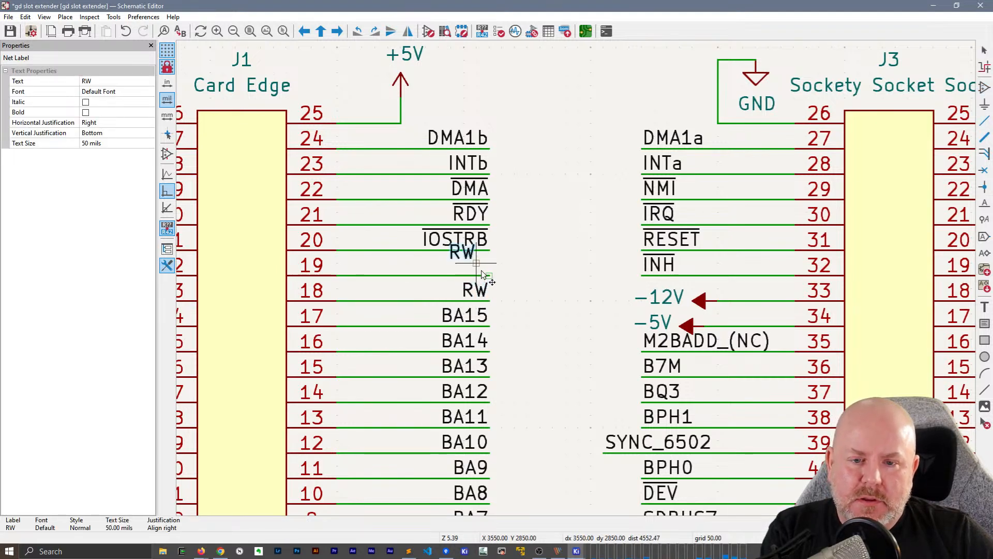
click(488, 274)
double_click(480, 267)
text(NC)
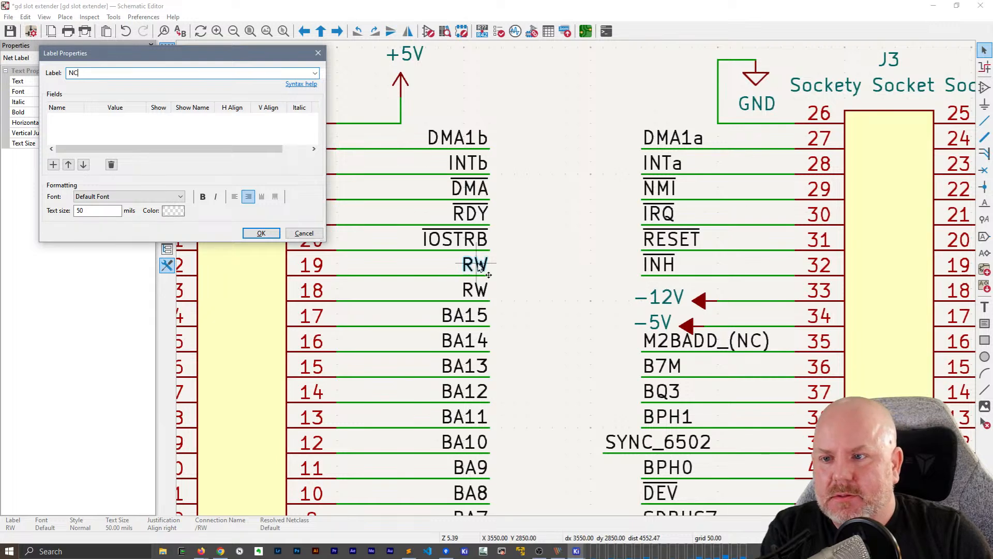
key(Return)
Draw a wire from pin 19 of the Sockety Socket Sock symbol, matching the length of its neighbours
click(626, 214)
middle_drag(627, 214, 456, 229)
middle_drag(863, 215, 671, 209)
click(620, 284)
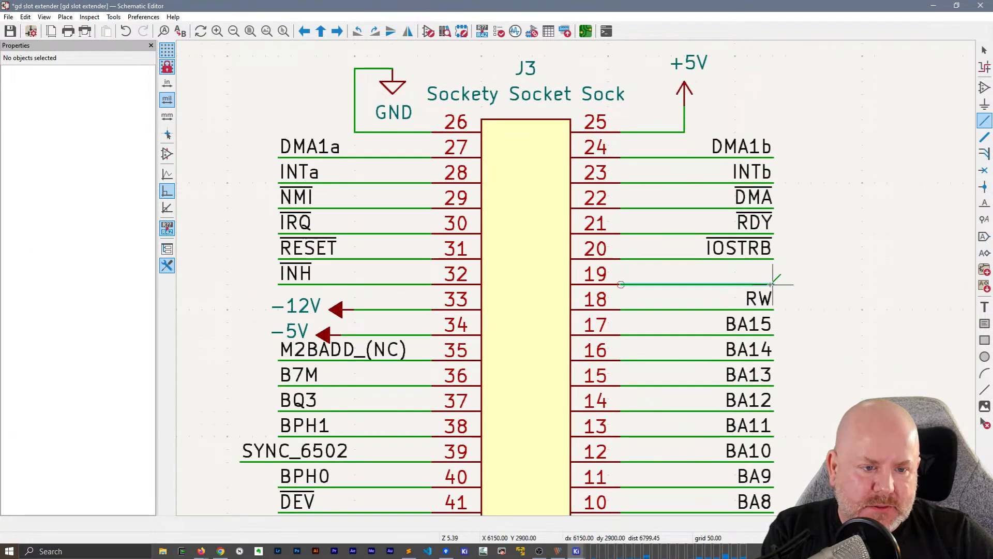
key(Escape)
Duplicate the RW net label onto the Sockety Socket Sock pin 19 wire and rename the copy NC
click(758, 299)
key(ctrl+d)
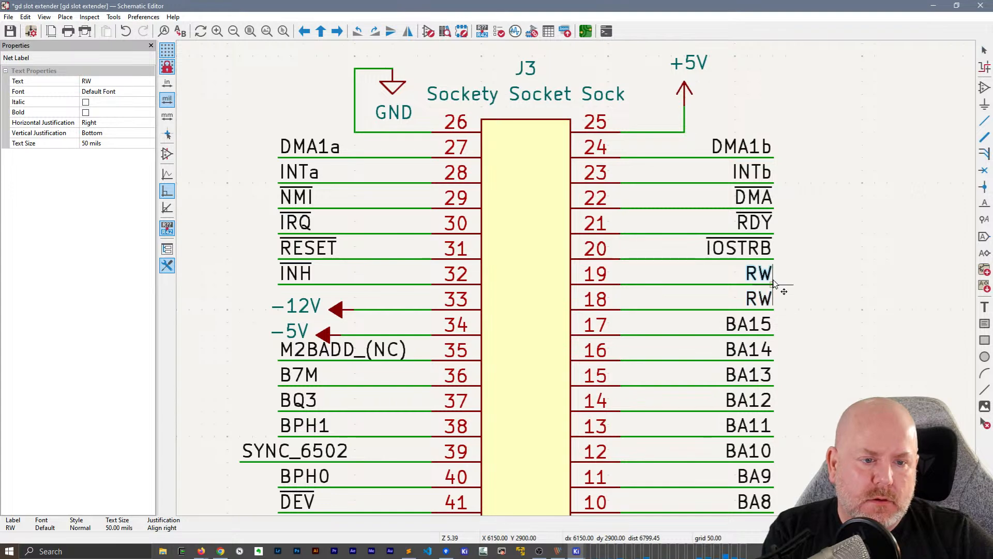
click(763, 273)
text(eNC)
key(Return)
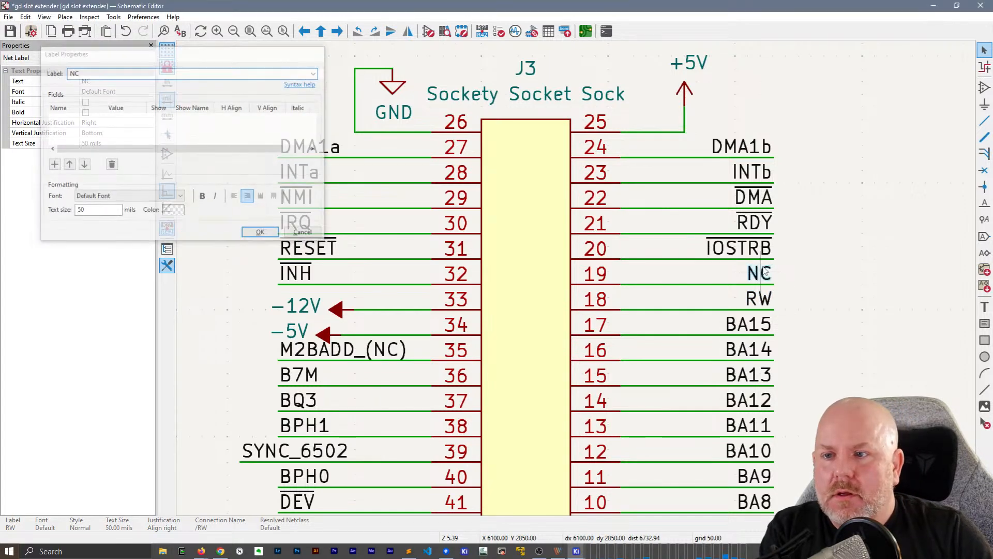
Draw a wire from pin 19 of the Debug Header symbol, ending in line with the neighbouring pin wires
middle_drag(884, 259, 410, 223)
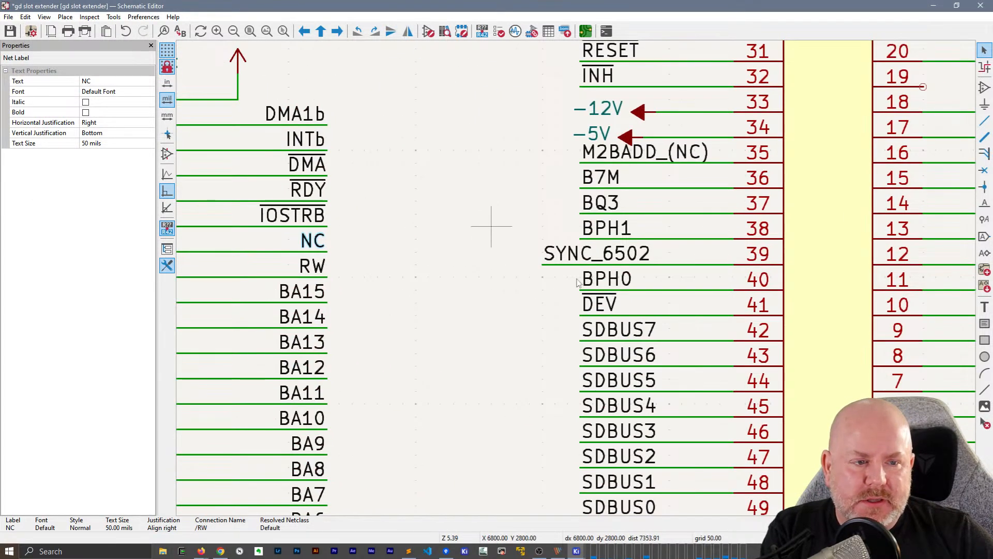
scroll(577, 283, down, 2)
middle_drag(716, 241, 594, 270)
scroll(663, 247, up, 1)
middle_drag(683, 279, 601, 302)
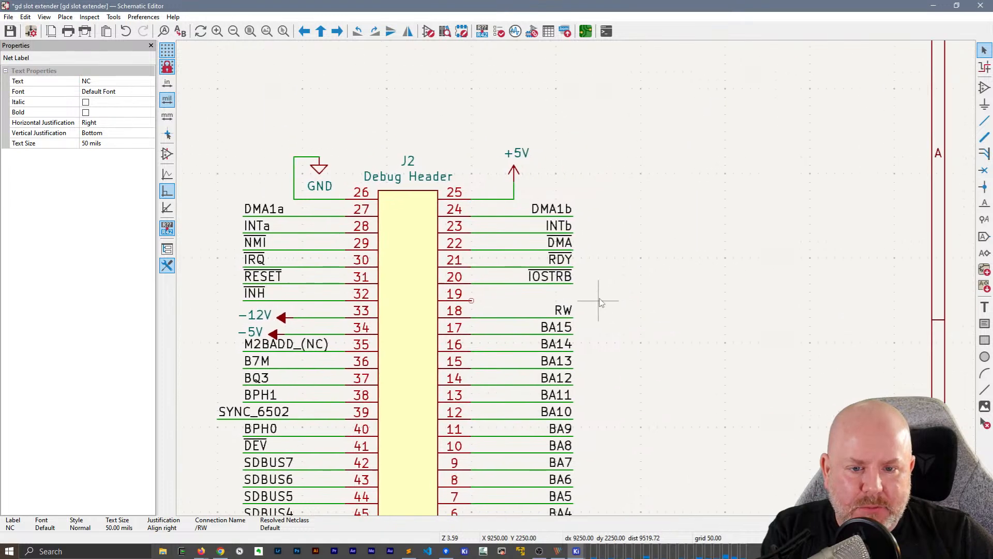
click(471, 300)
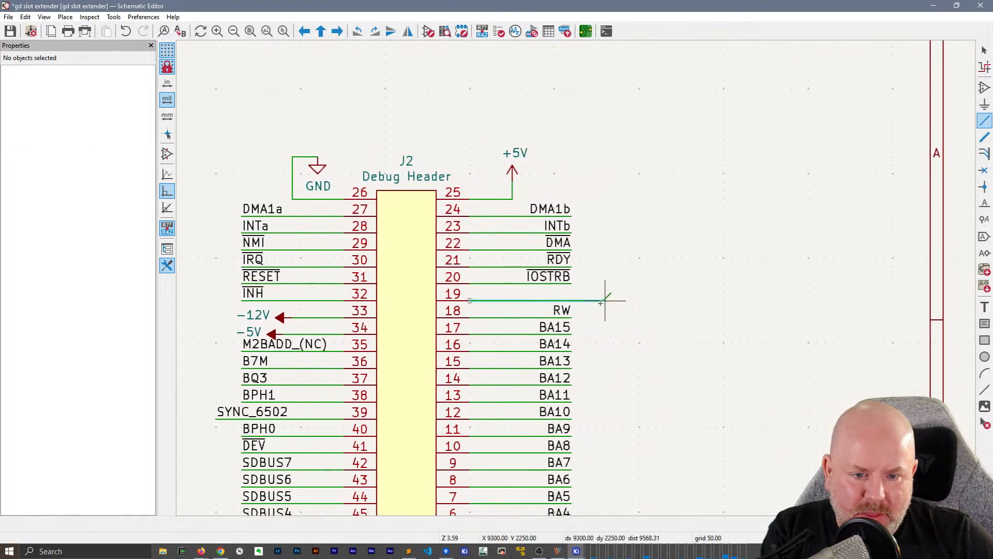
double_click(573, 300)
key(Escape)
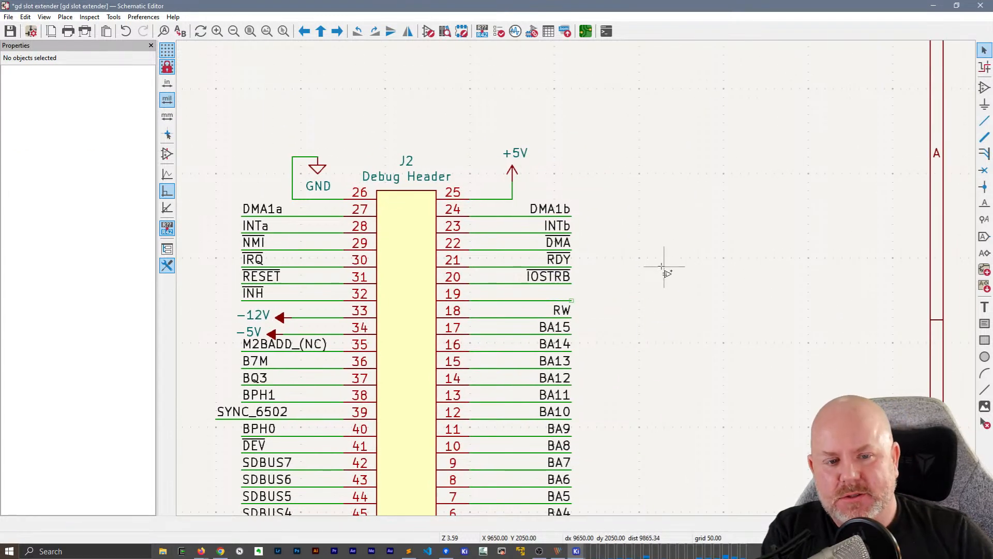
Find the Jumper_2_Bridged symbol and place it with pin 1 on the end of the Debug Header pin 19 wire
key(a)
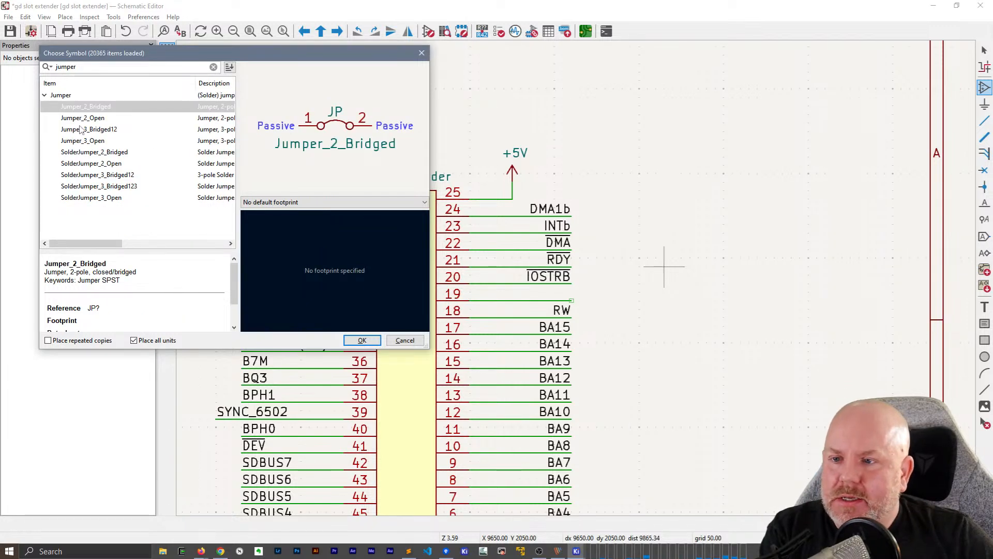
double_click(91, 106)
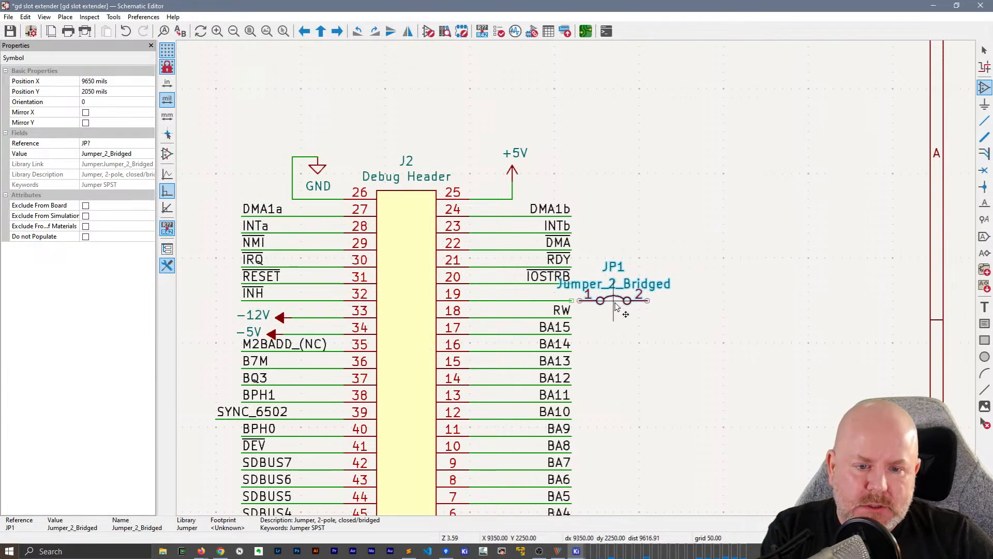
click(606, 307)
key(Escape)
Hide the Jumper_2_Bridged value text on the jumper symbol
click(615, 273)
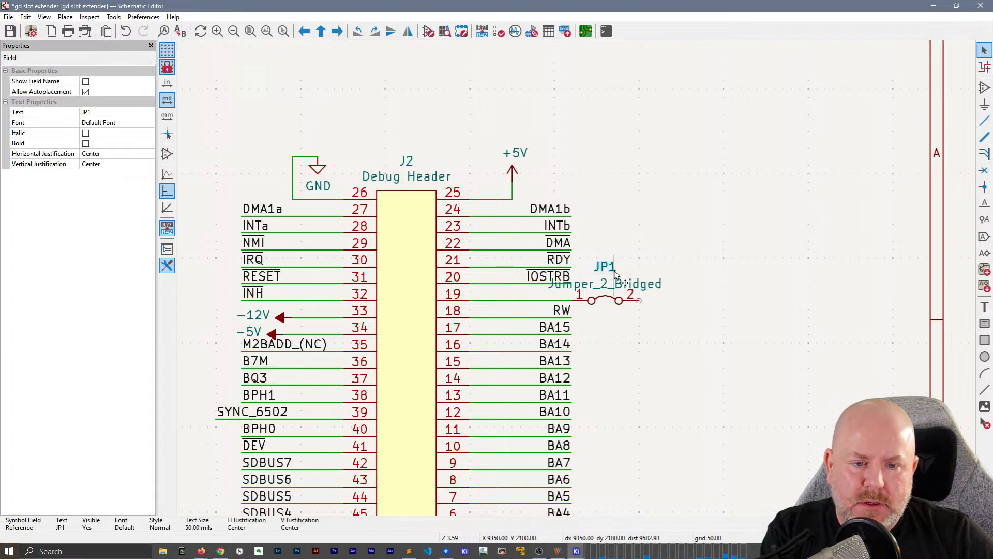
double_click(613, 287)
click(66, 87)
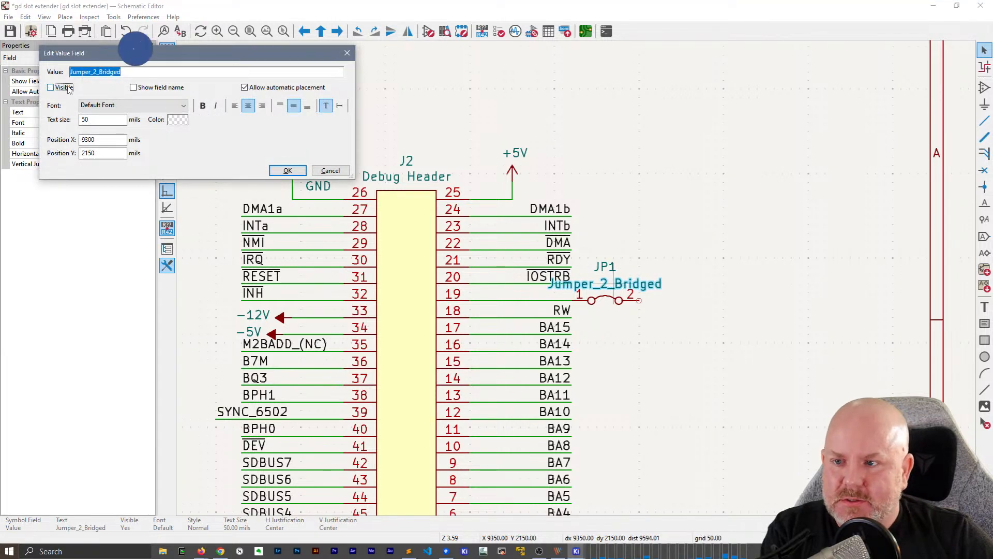
click(286, 171)
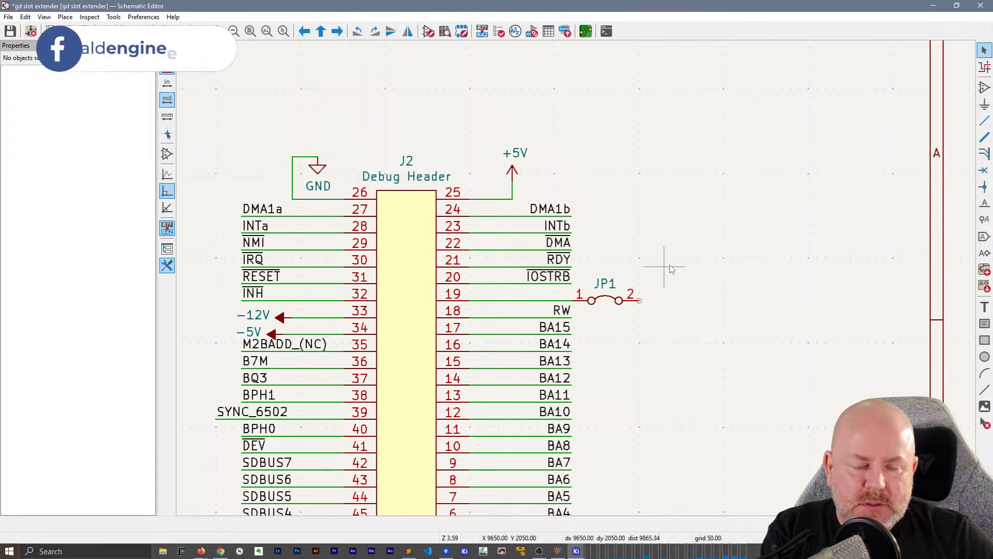
Draw a short wire outward from pin 2 of jumper JP1
click(639, 300)
scroll(667, 292, up, 4)
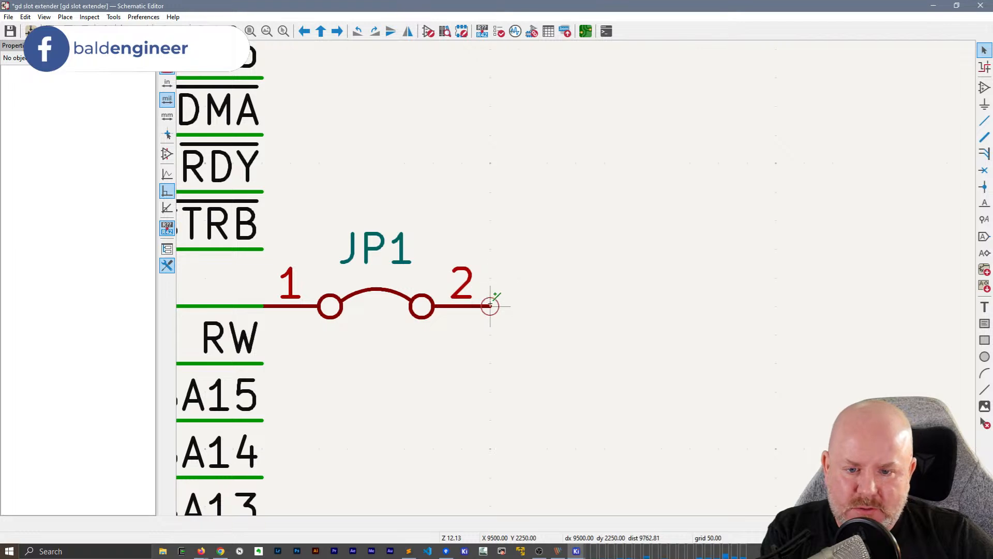
key(Escape)
Copy the RW net label onto the end of the JP1 pin 2 wire, rename the copy NC, and clear the selection
click(226, 344)
key(ctrl+c)
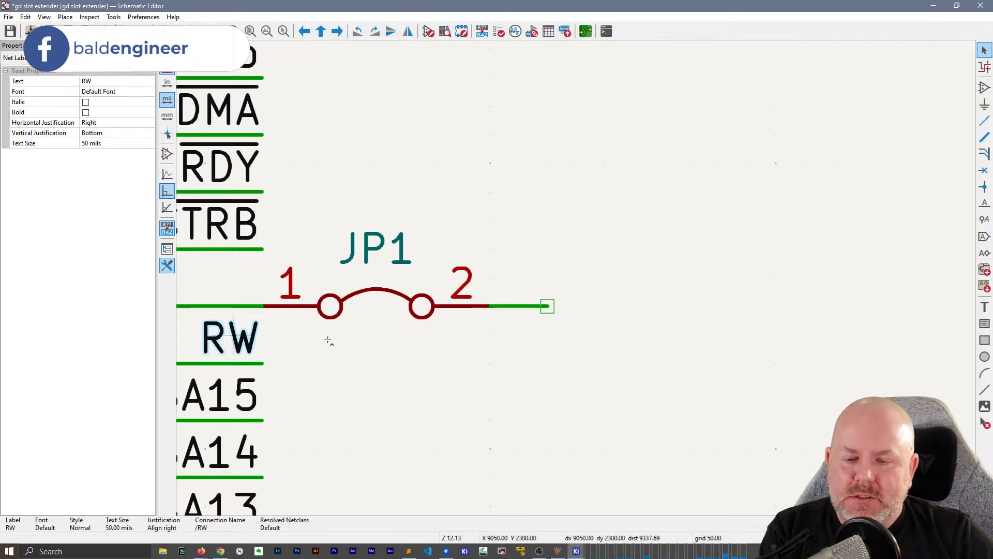
key(ctrl+v)
click(575, 306)
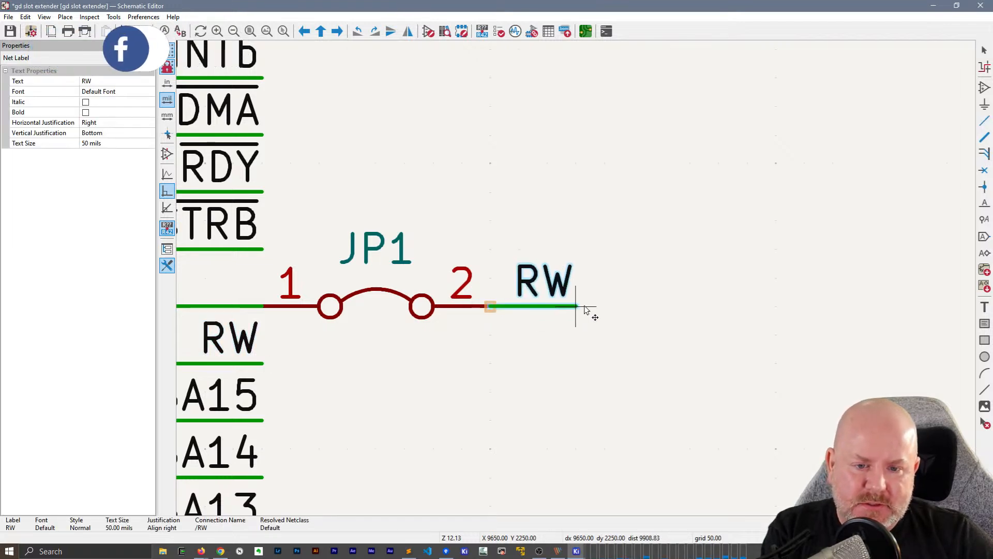
double_click(539, 288)
text(NC)
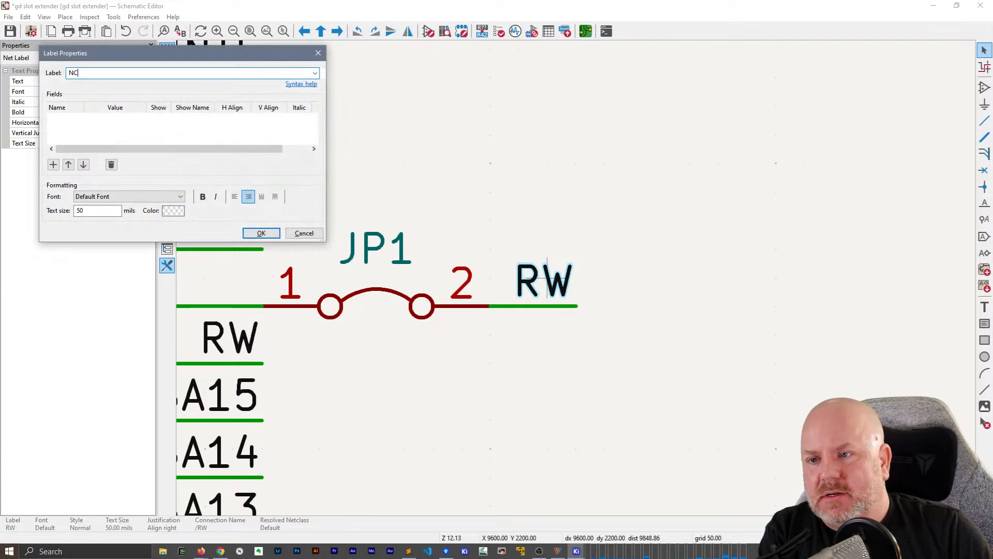
key(Return)
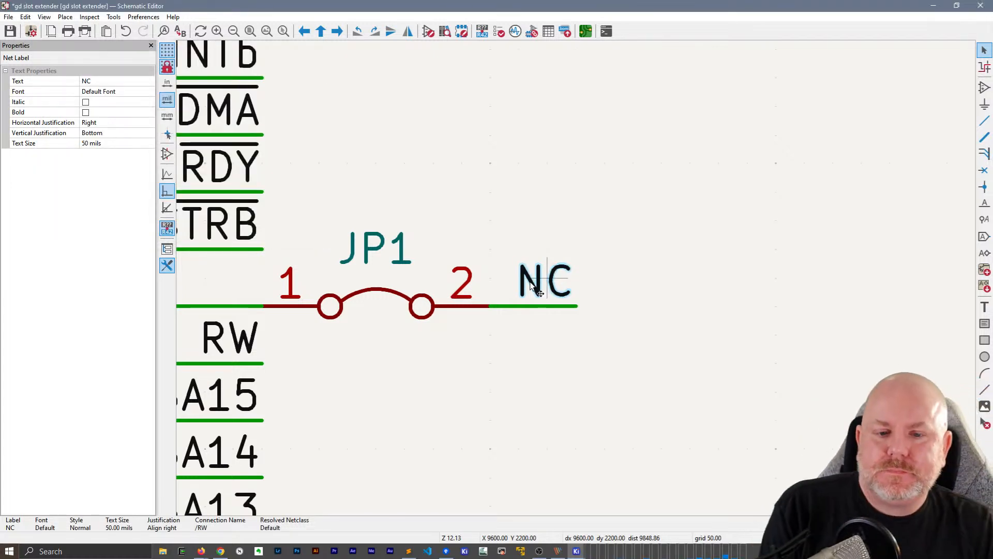
click(354, 278)
key(Escape)
Open the footprint chooser for JP1 from the Symbol Fields Table and search for Jumper
click(113, 16)
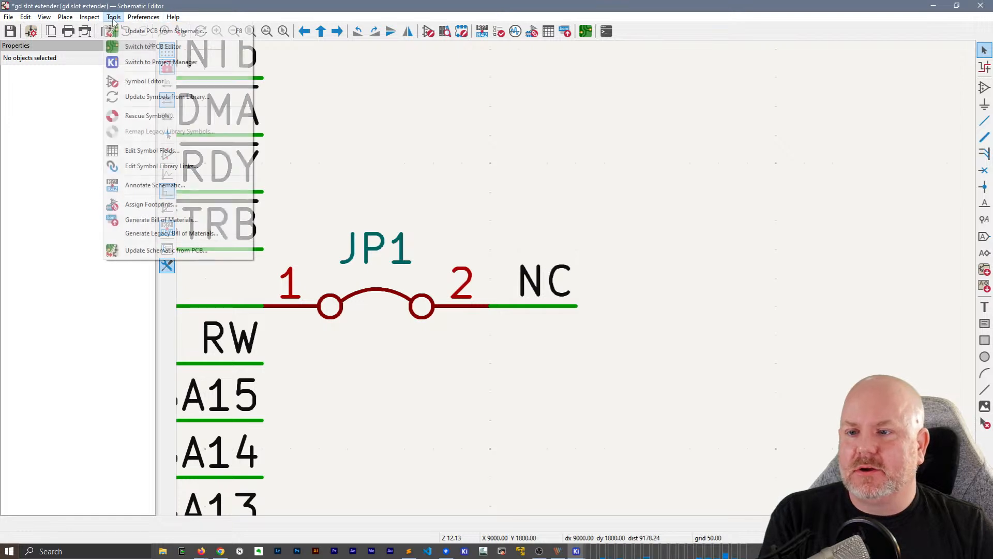
click(152, 150)
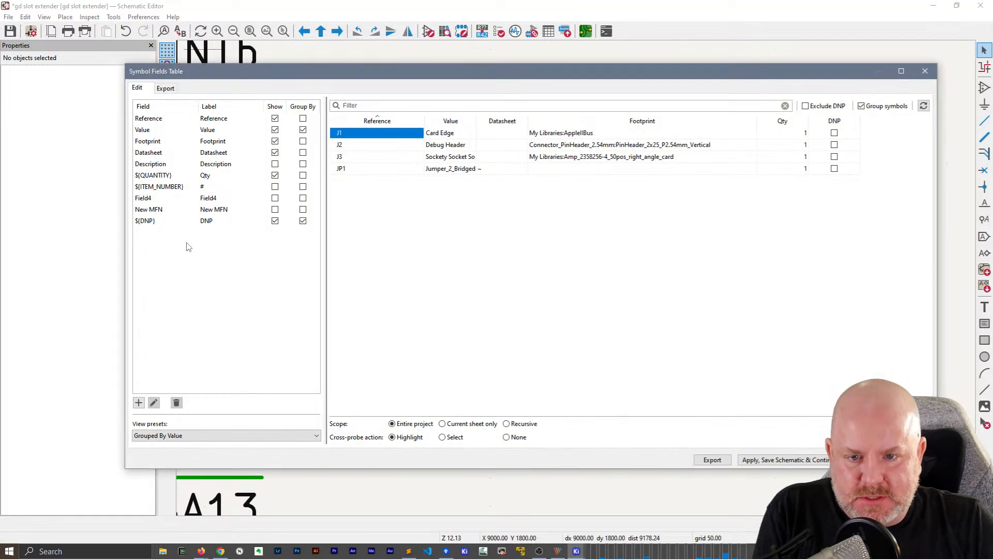
double_click(559, 170)
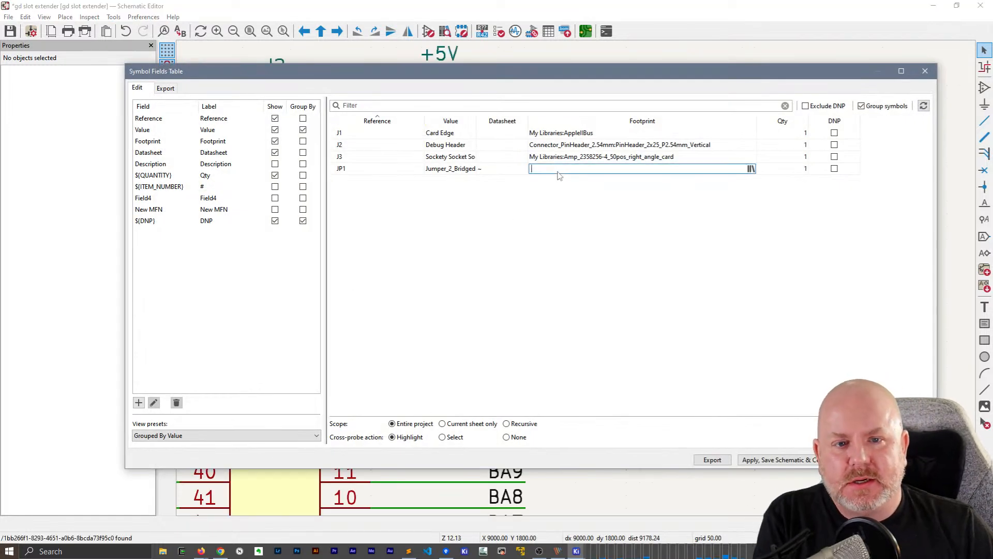
click(751, 170)
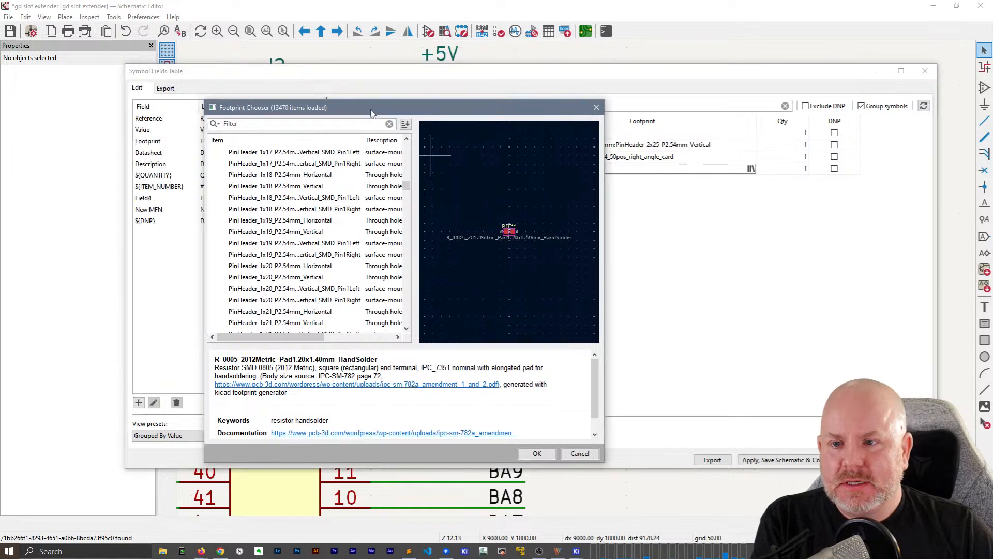
scroll(311, 167, up, 8)
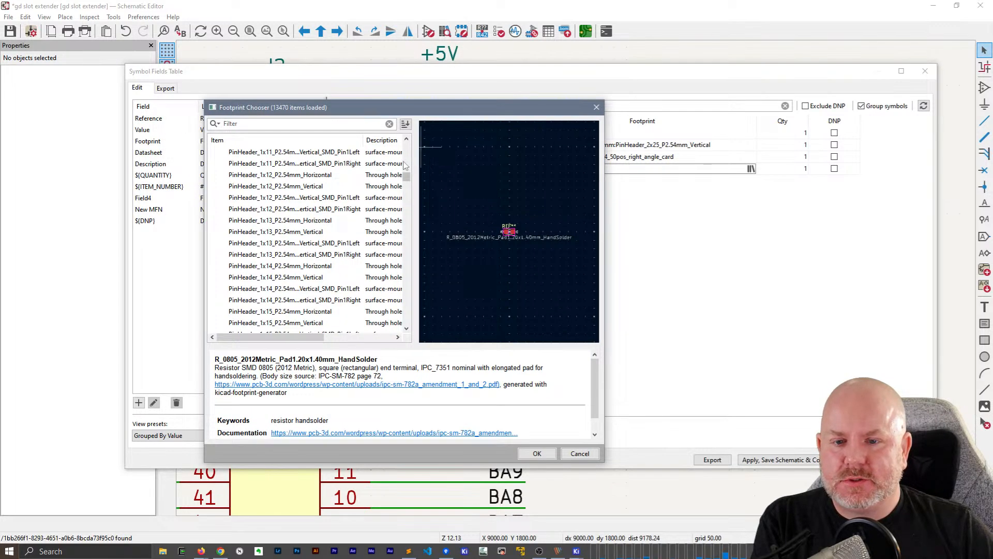
drag(406, 177, 406, 143)
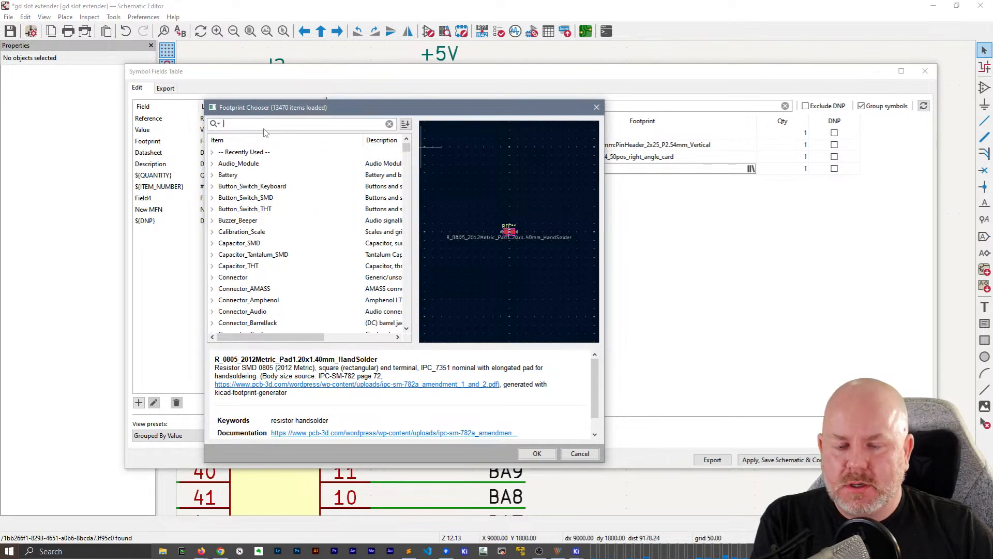
text(Jumper)
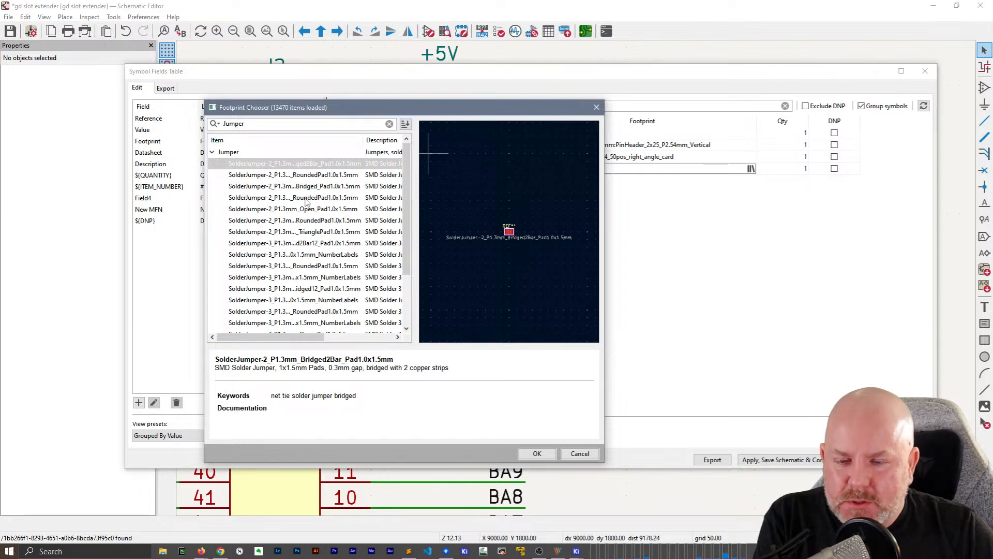
Widen the footprint chooser and its name column, and compare previews of the two-pad bridged solder jumper footprints
drag(607, 464, 790, 469)
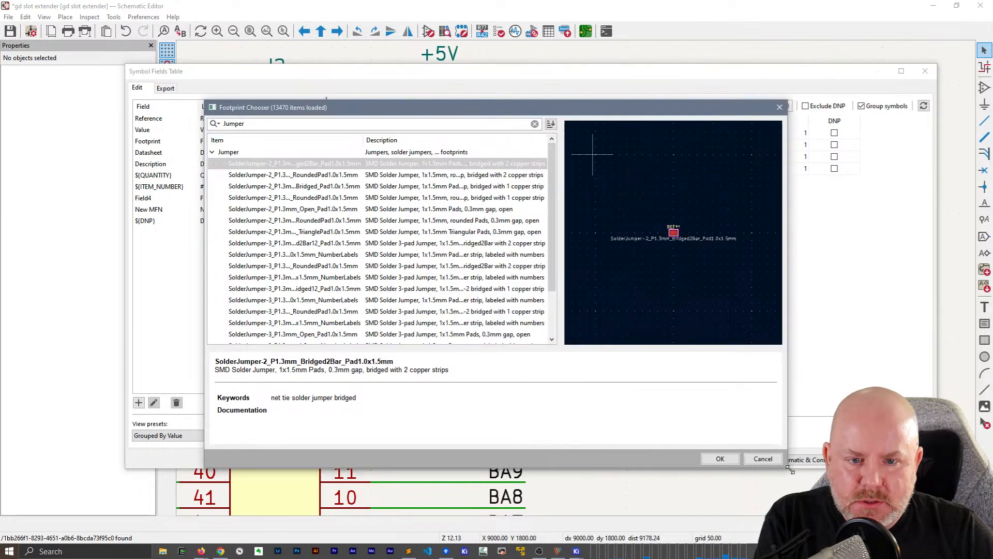
click(334, 176)
scroll(682, 238, up, 5)
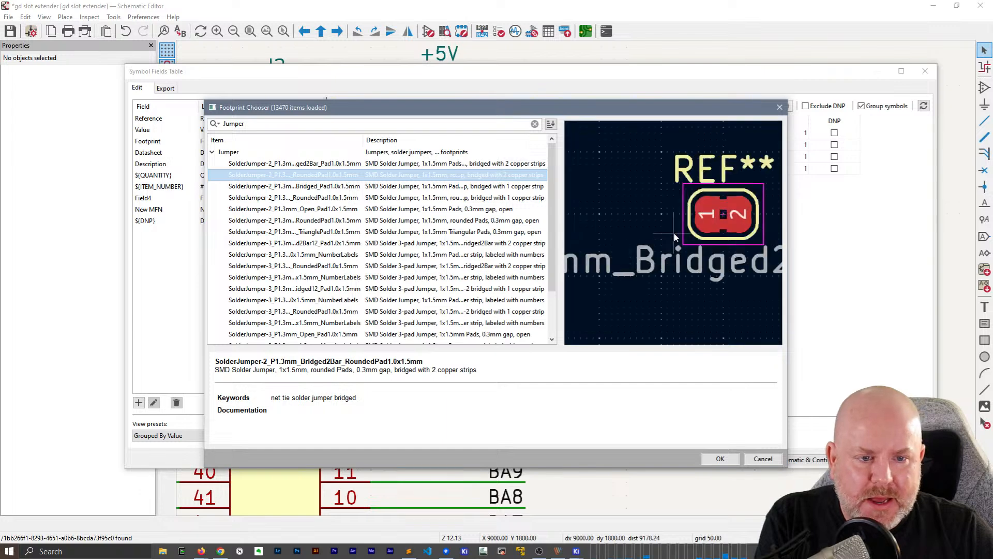
click(313, 165)
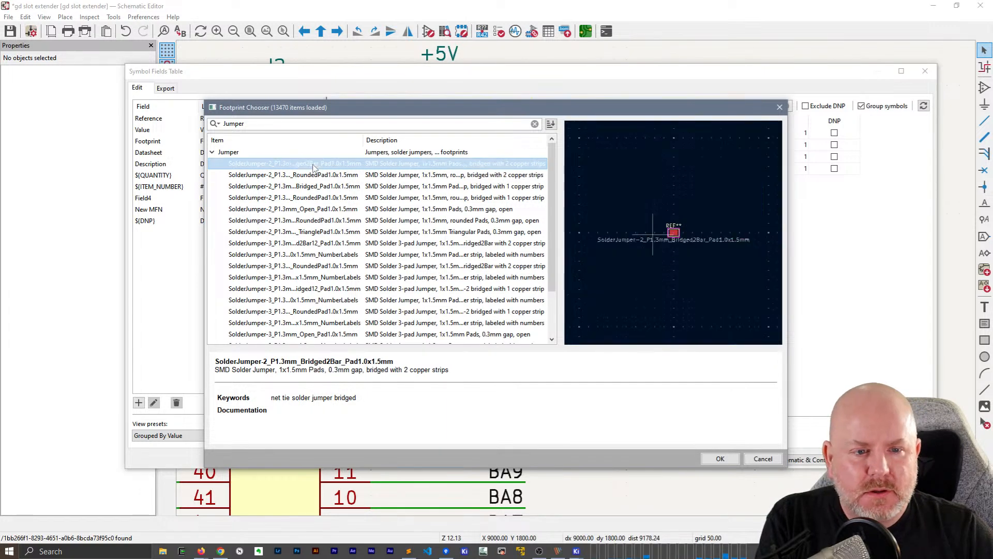
scroll(675, 236, up, 5)
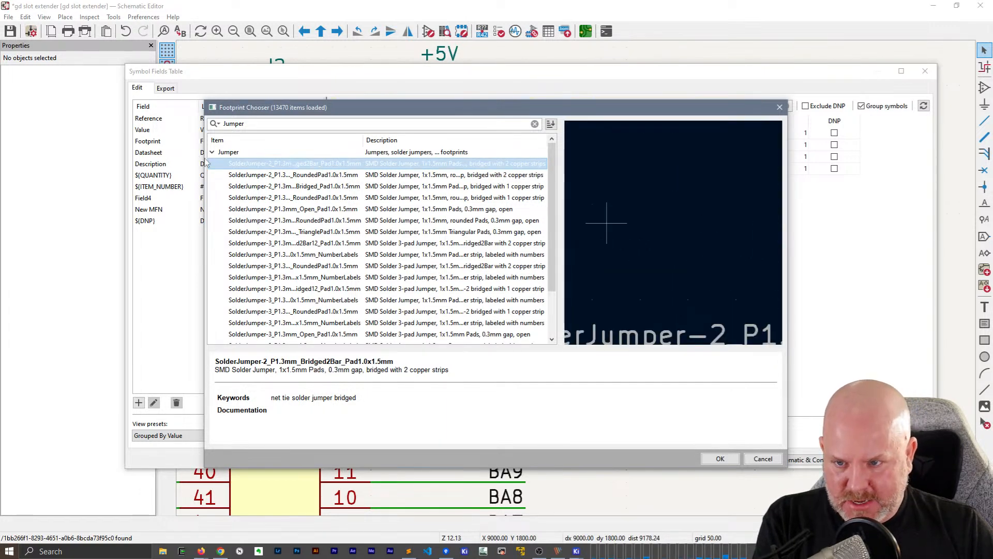
drag(201, 162, 65, 160)
drag(221, 144, 299, 145)
click(221, 190)
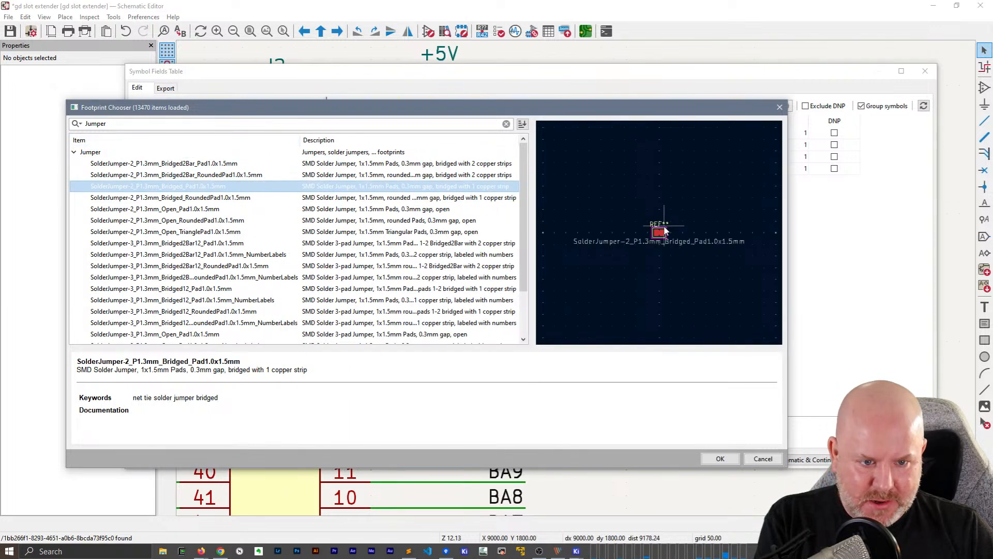
scroll(665, 231, up, 5)
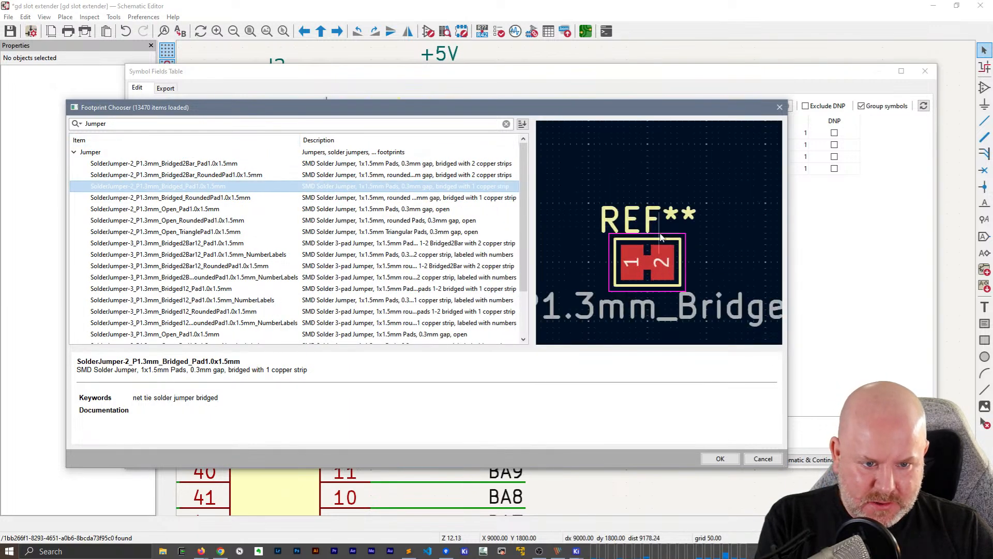
Assign the SolderJumper-2_P1.3mm_Bridged_RoundedPad1.0x1.5mm footprint to JP1 and accept the symbol field changes
click(177, 200)
scroll(663, 238, up, 5)
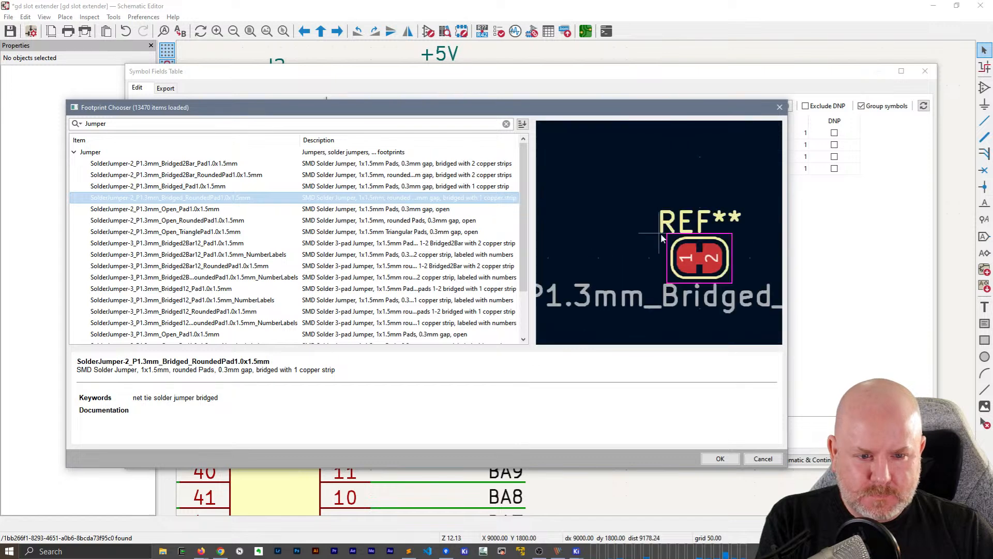
click(720, 458)
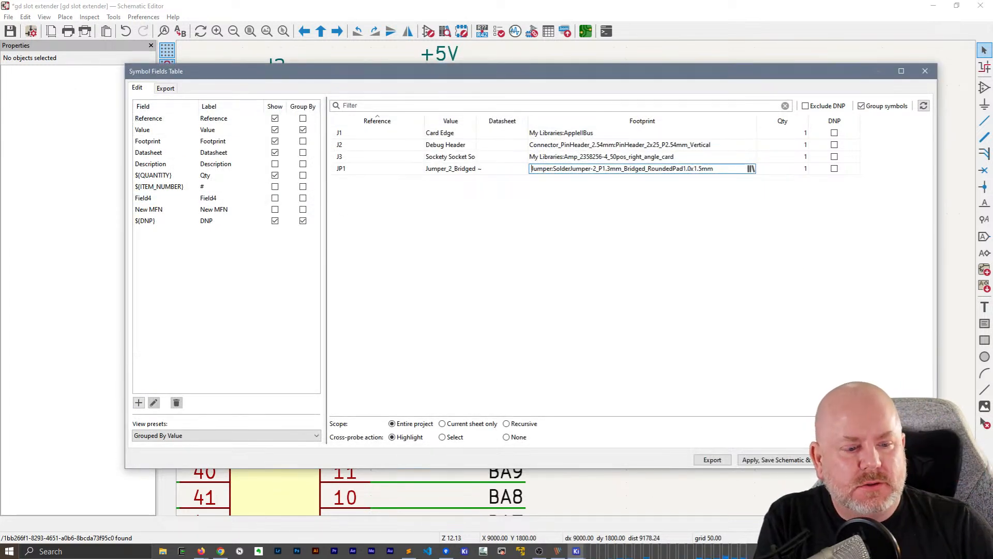
click(867, 460)
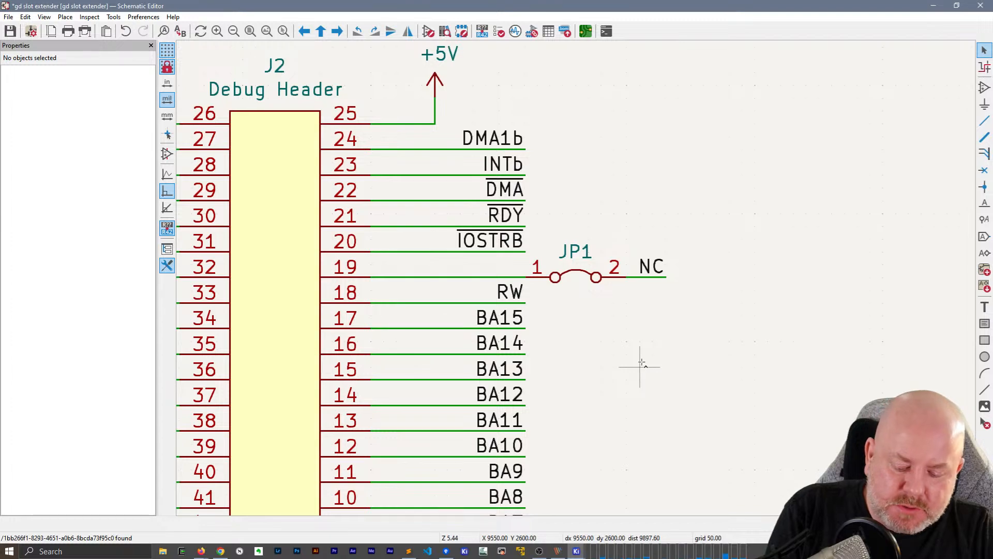
Update the PCB from the schematic to bring in jumper JP1, and cancel its immediate placement
key(F8)
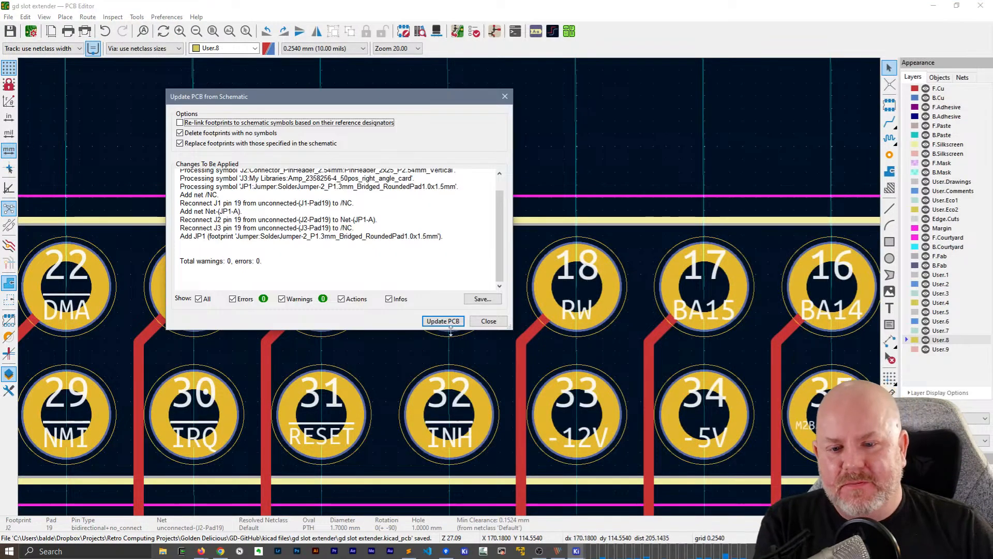
click(444, 321)
click(489, 321)
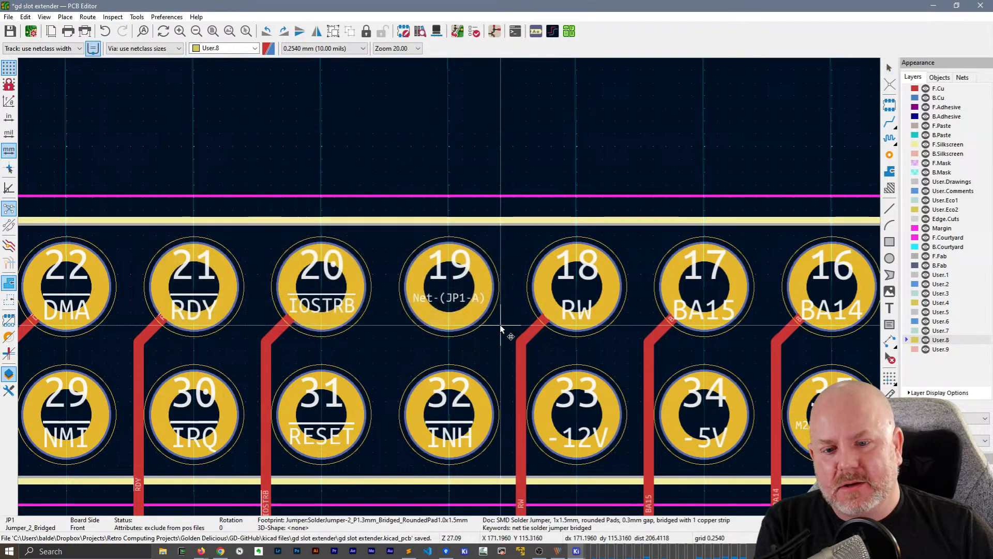
scroll(477, 324, down, 4)
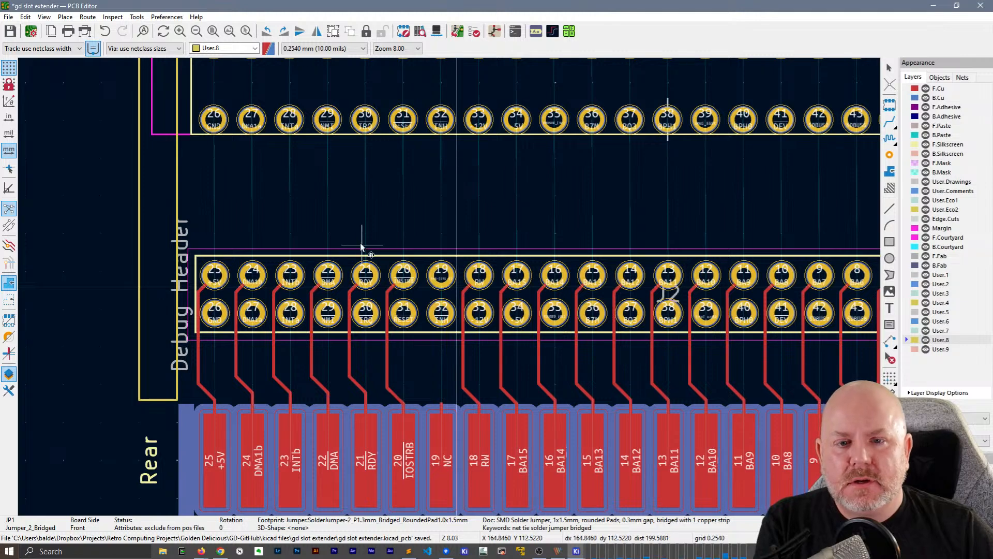
key(Escape)
Move jumper JP1 from the sheet corner into the gap between debug header J2 and the socket connector J3
middle_drag(446, 371, 450, 289)
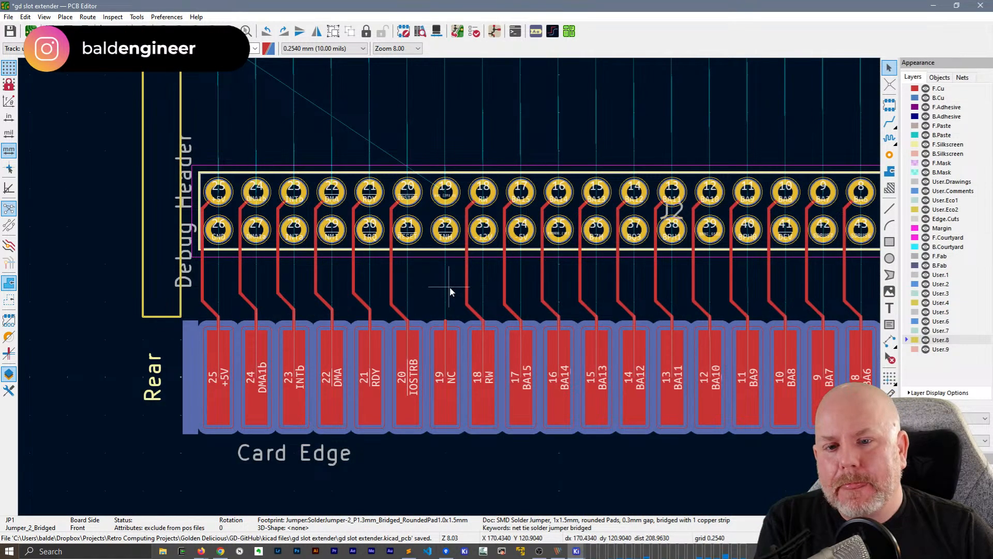
click(478, 140)
middle_drag(534, 126, 591, 300)
scroll(592, 301, down, 2)
scroll(449, 286, down, 5)
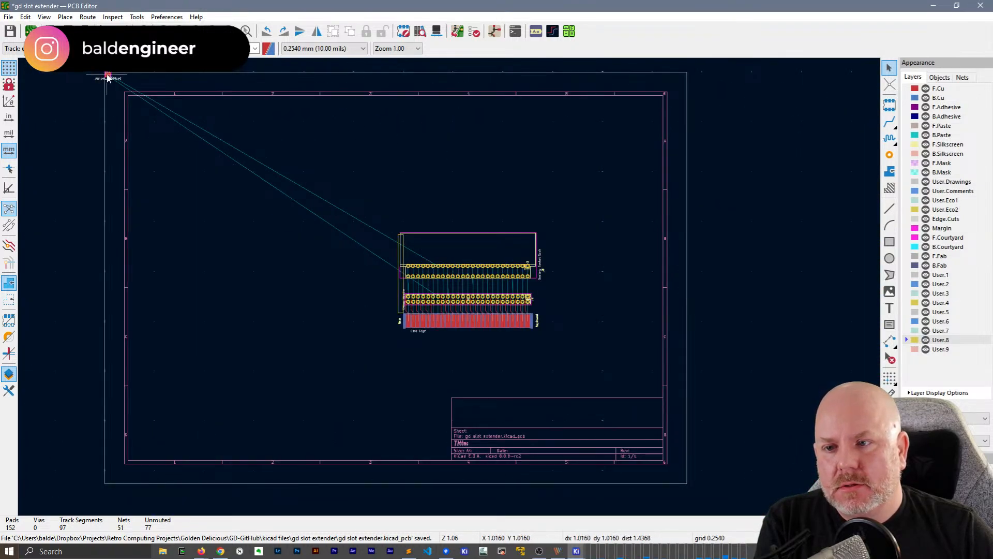
scroll(108, 77, up, 10)
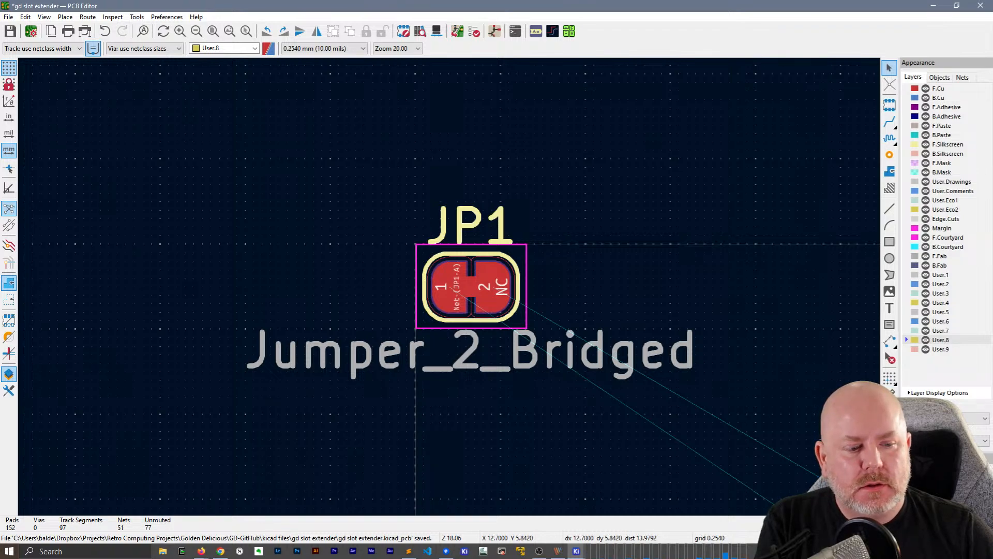
click(462, 304)
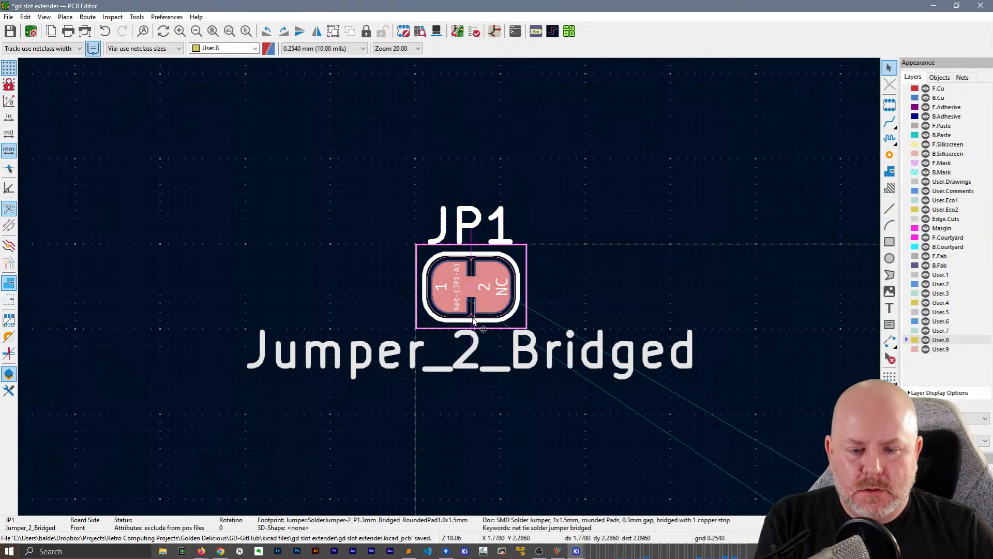
scroll(462, 307, down, 15)
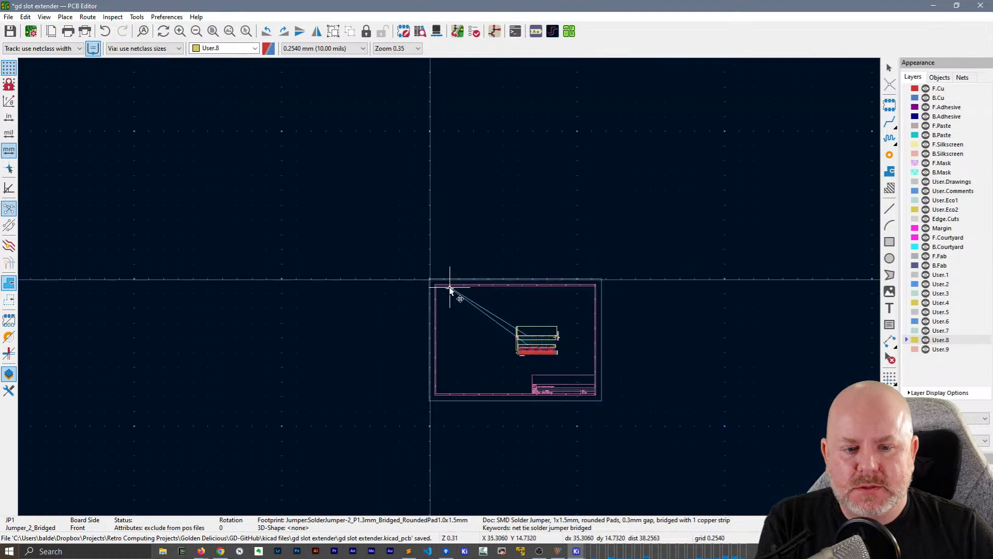
scroll(489, 353, up, 12)
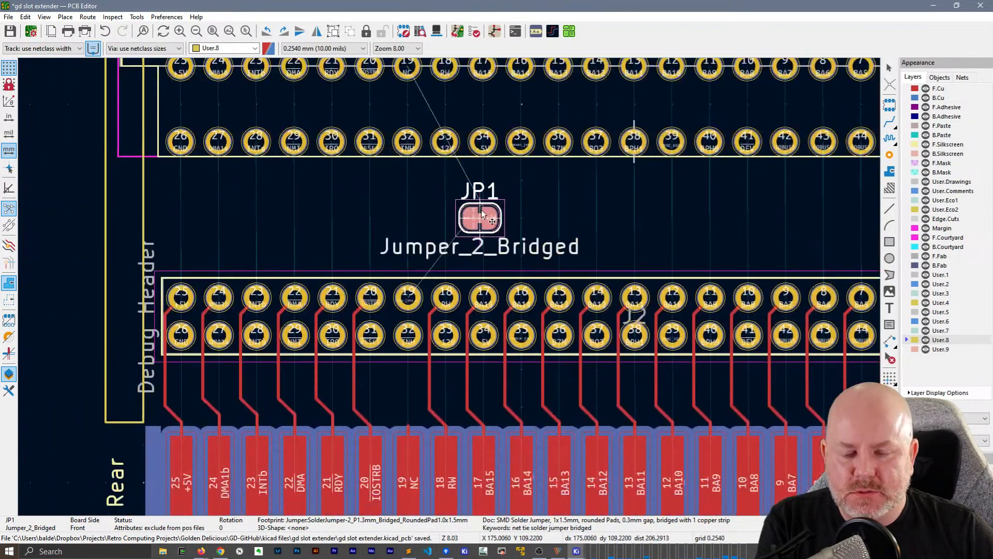
scroll(501, 207, up, 2)
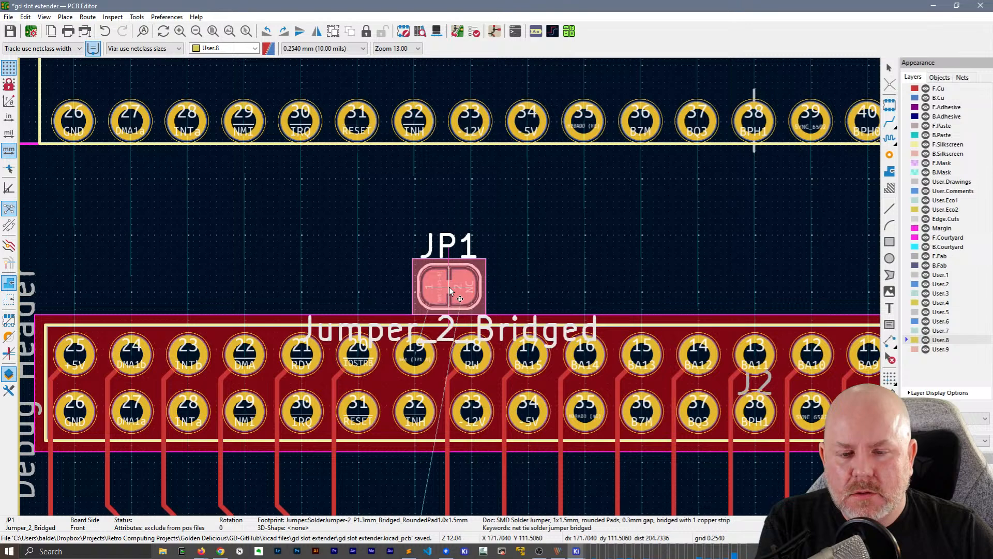
middle_drag(399, 467, 424, 299)
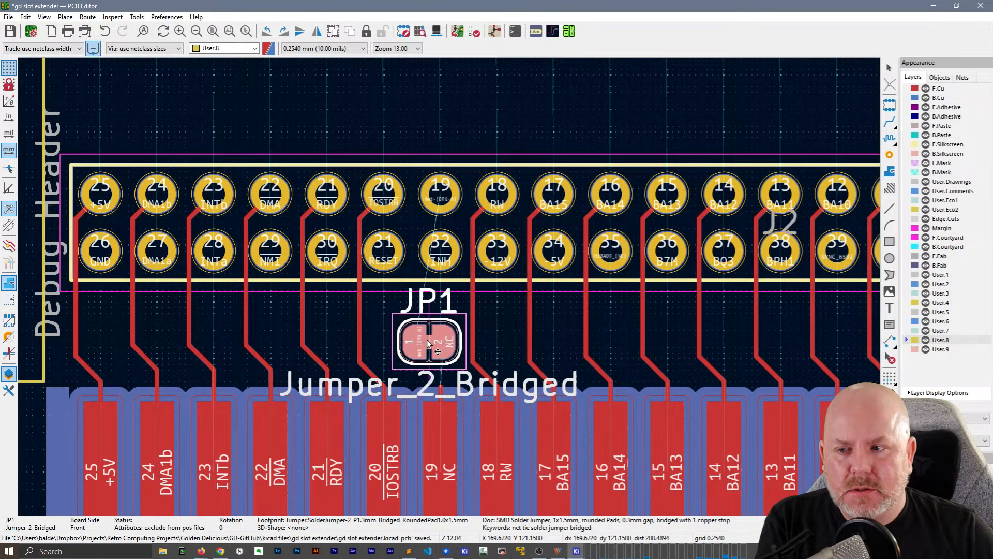
click(489, 106)
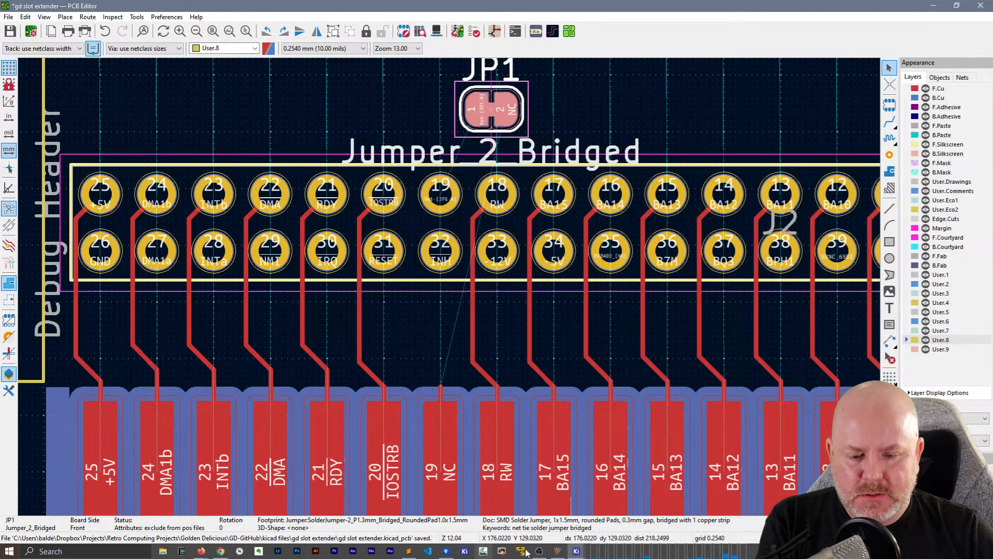
Switch to the Schematic Editor and move connector J3 with its wires and labels to the right side of debug header J2
mouse_move(522, 551)
click(581, 512)
scroll(579, 282, down, 3)
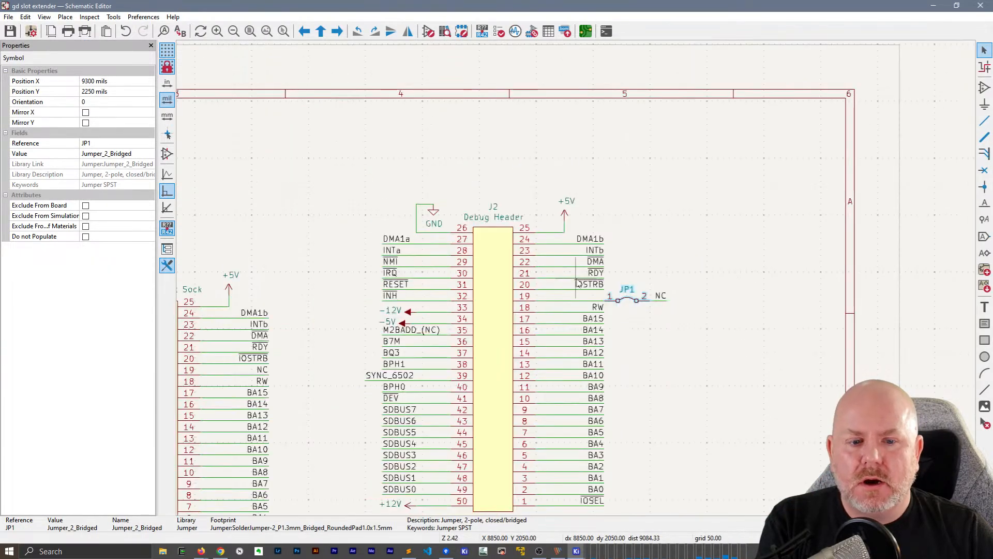
click(695, 283)
scroll(695, 284, down, 4)
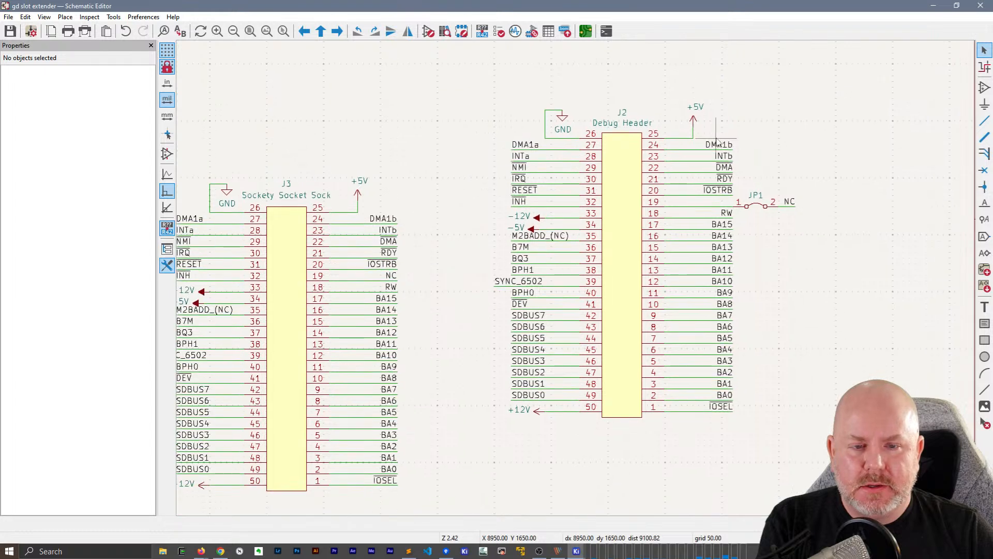
scroll(582, 278, up, 2)
drag(601, 384, 466, 205)
drag(510, 288, 863, 267)
middle_drag(787, 365, 623, 367)
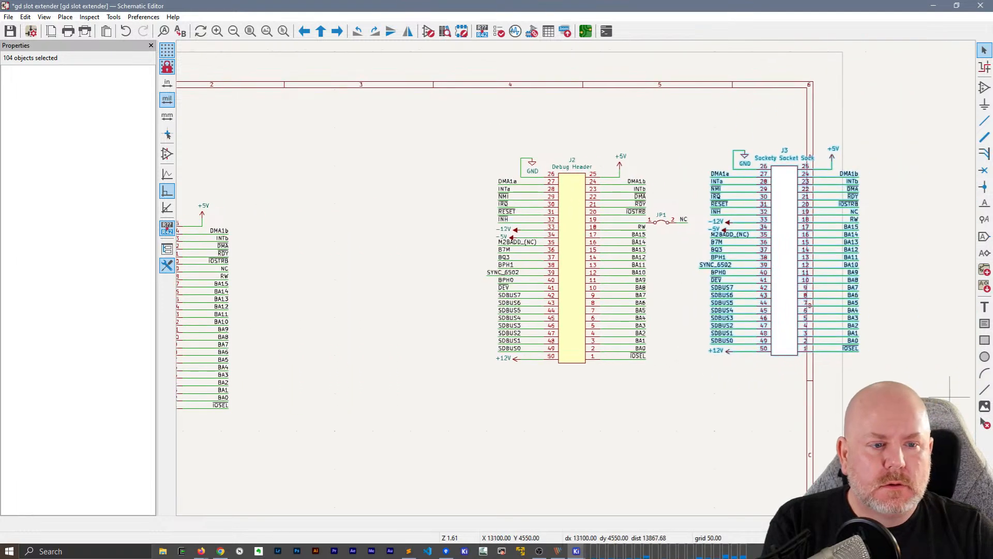
Shift J2 and J3 with their wires and labels back inside the sheet border, and nudge J3 down roughly level with J2
drag(926, 405, 455, 133)
drag(556, 213, 304, 272)
drag(701, 428, 576, 278)
scroll(459, 175, up, 2)
middle_drag(625, 338, 543, 134)
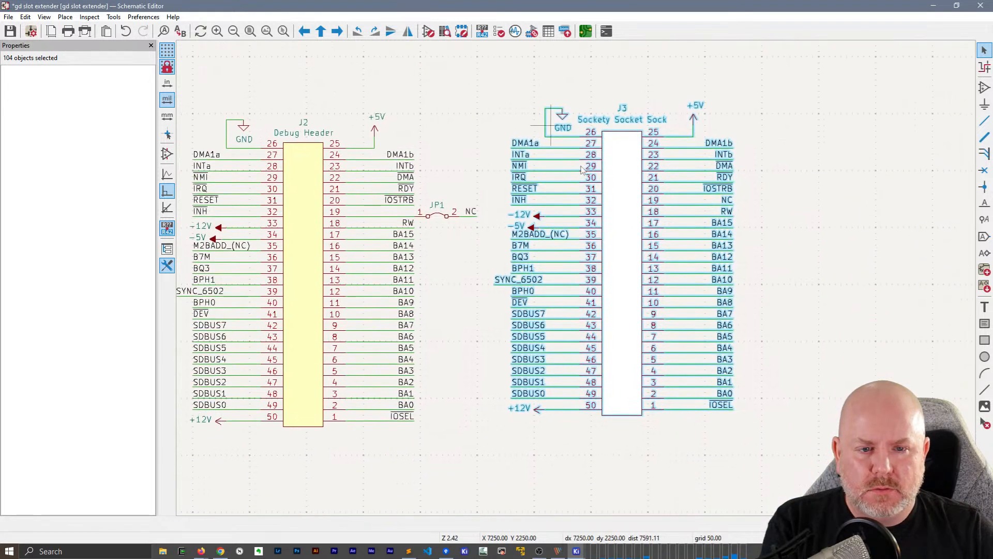
drag(619, 268, 614, 284)
click(813, 284)
drag(813, 447, 534, 131)
click(791, 166)
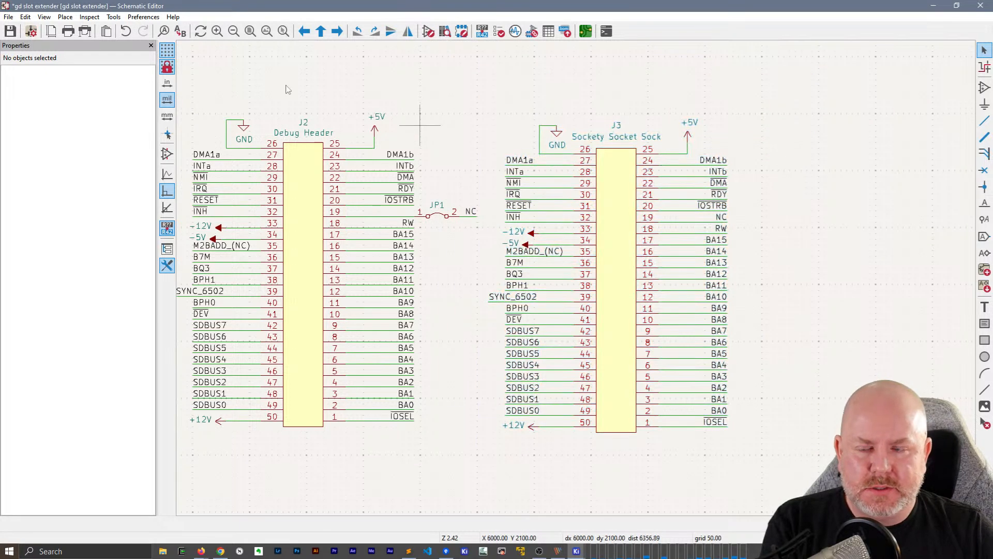
Move jumper JP1 with its wire and NC label from J2 to the pin 19 wire of J3, and delete J3's original NC label
drag(485, 232, 417, 167)
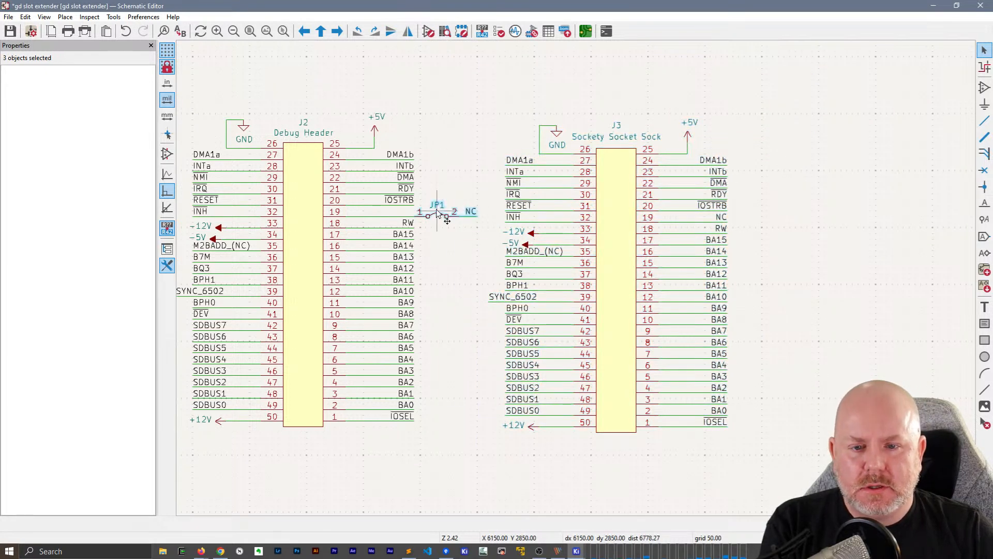
drag(437, 220, 761, 214)
click(722, 220)
key(Delete)
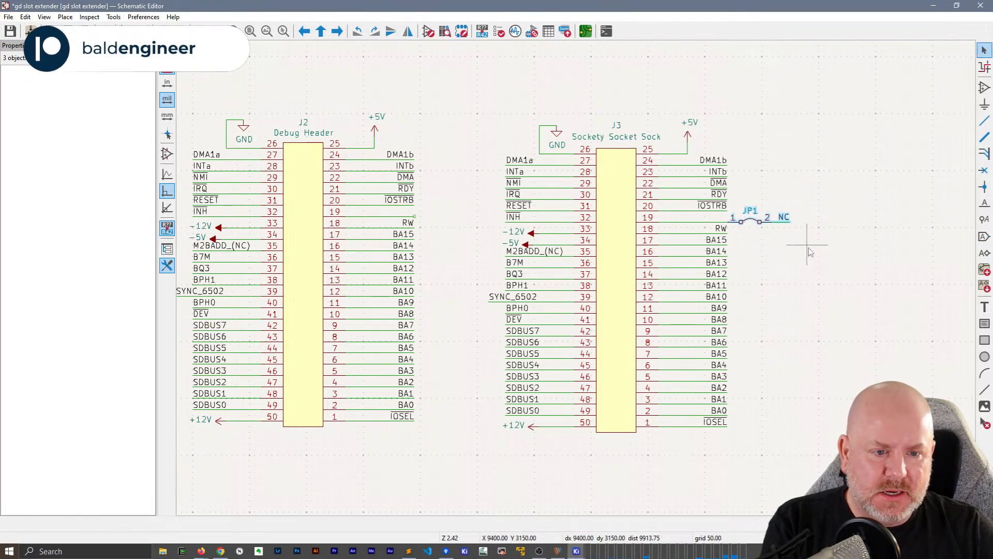
click(807, 245)
Duplicate the NC net label onto the end of the pin 19 wire of debug header J2
click(785, 217)
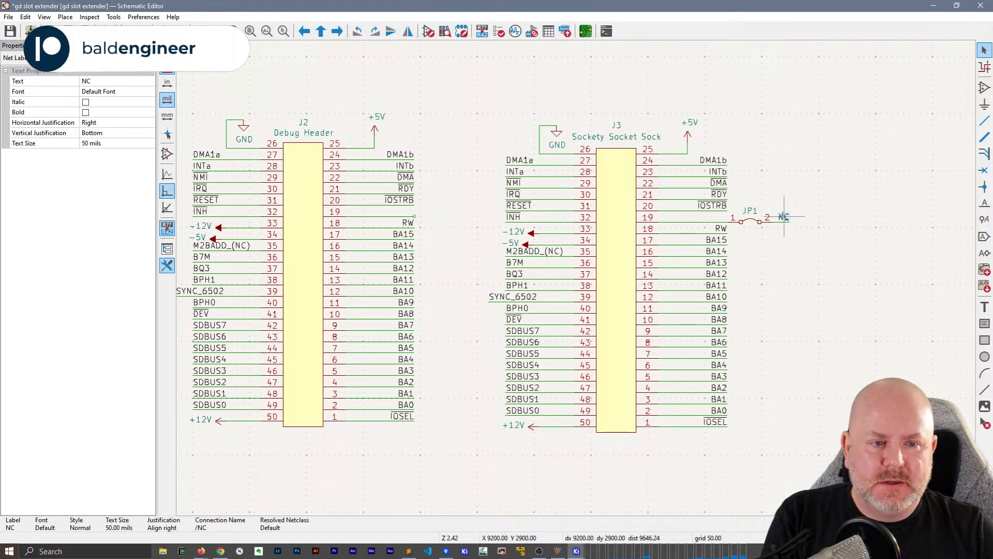
key(ctrl+d)
click(414, 221)
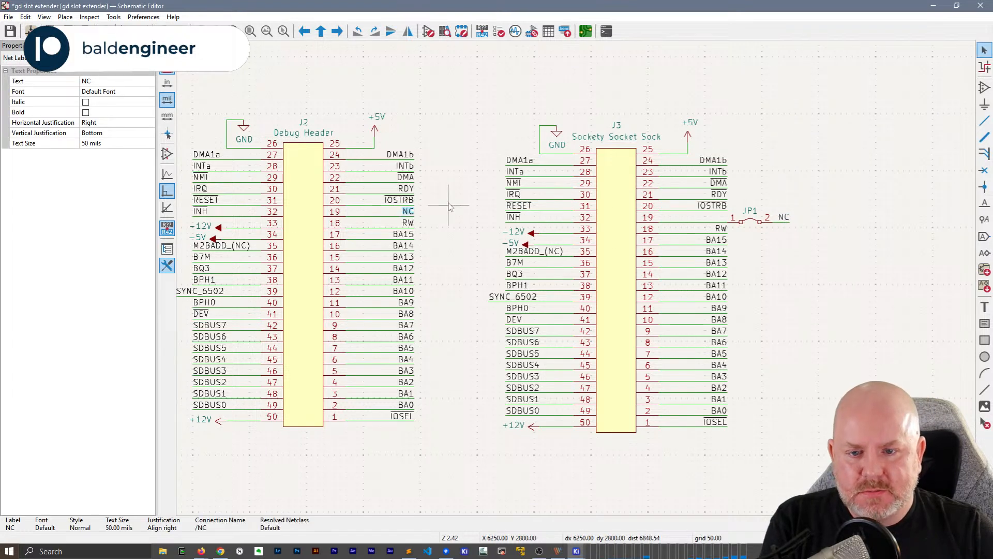
Save the schematic and update the PCB with the changed pin 19 connections
key(ctrl+s)
key(F8)
click(444, 318)
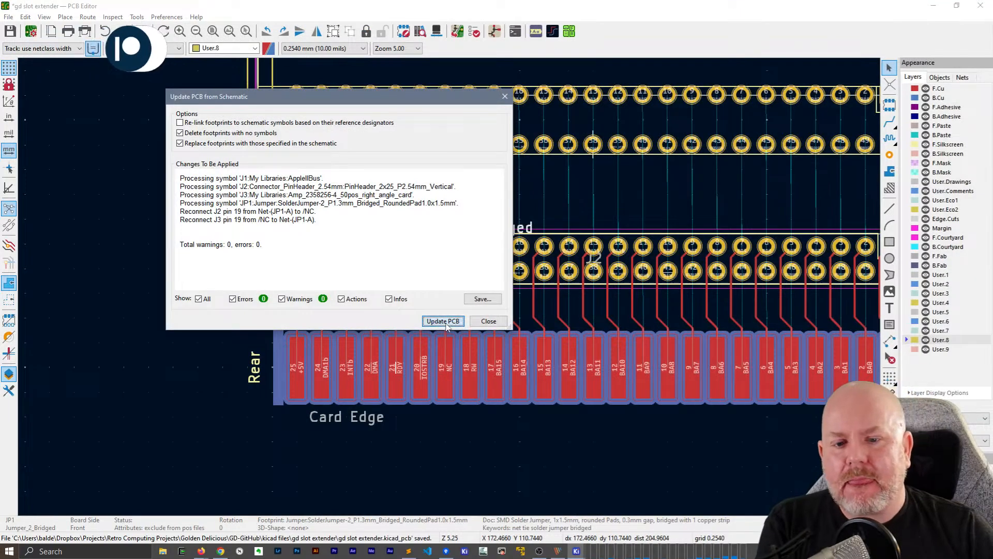
click(499, 320)
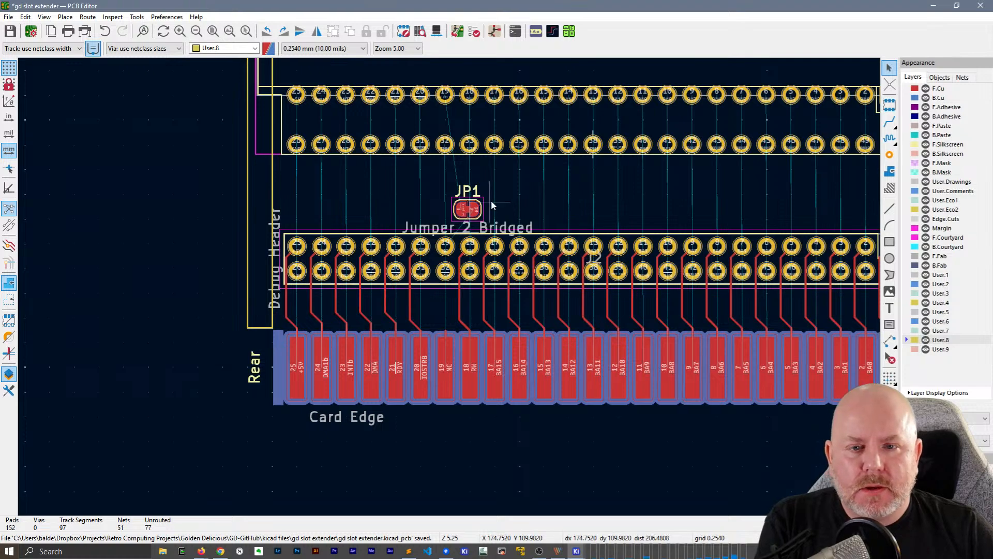
Rotate jumper JP1 to -90° and place it in line with pin 19 between J2 and J3
scroll(491, 204, up, 3)
click(403, 299)
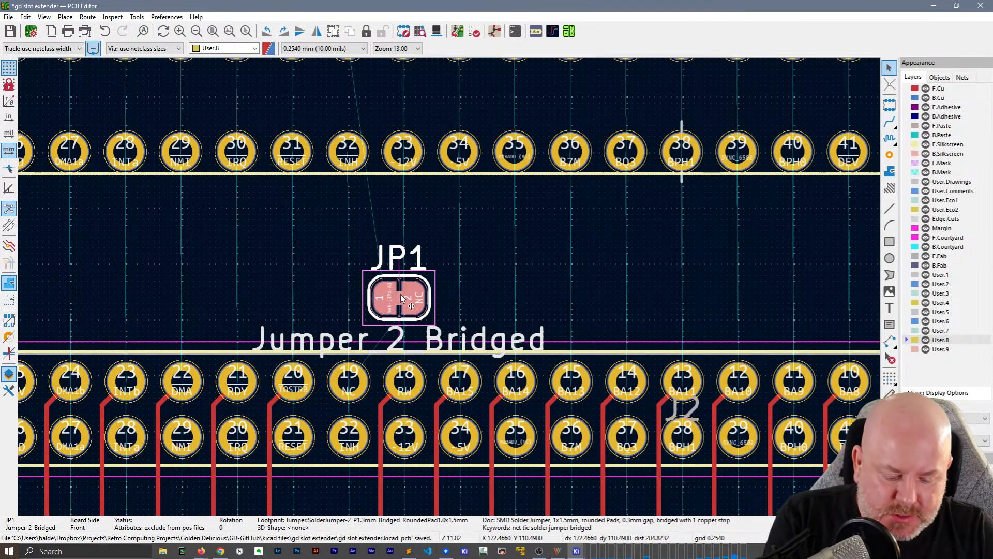
key(r)
key(r)
key(r)
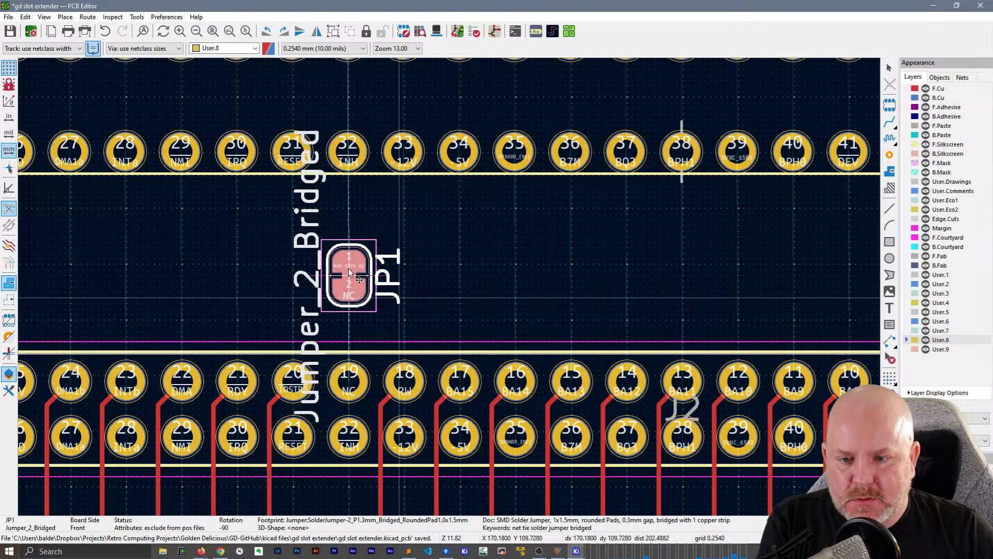
click(349, 256)
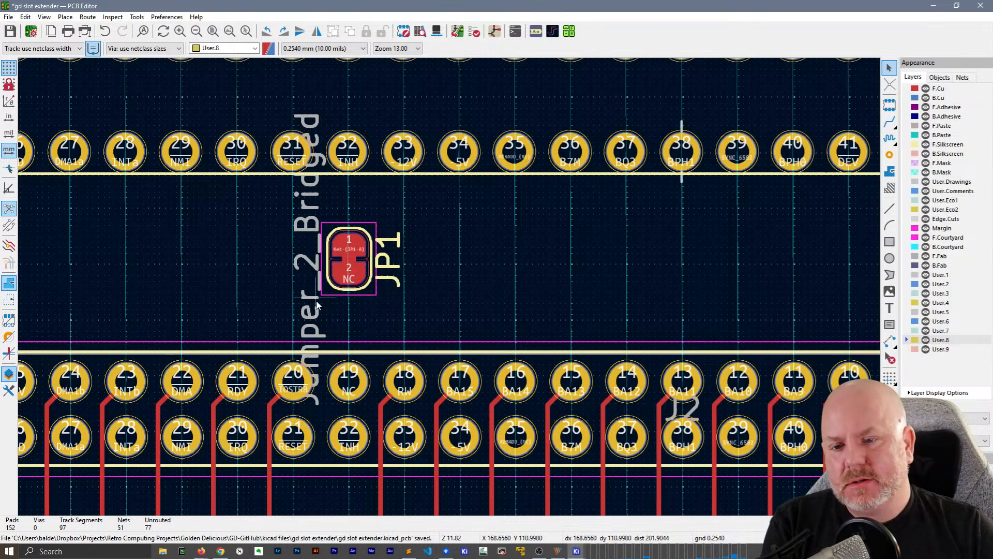
Finish routing the NC track stub from card edge pad 19 to pin 19 of debug header J2 with automatic completion
scroll(345, 310, down, 2)
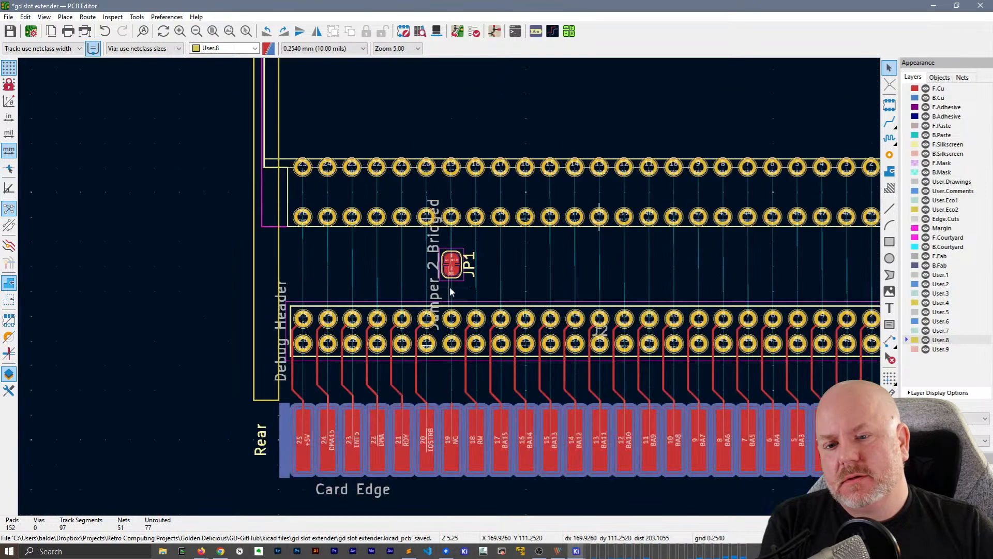
middle_drag(510, 378, 510, 311)
scroll(438, 373, up, 2)
middle_drag(457, 204, 395, 300)
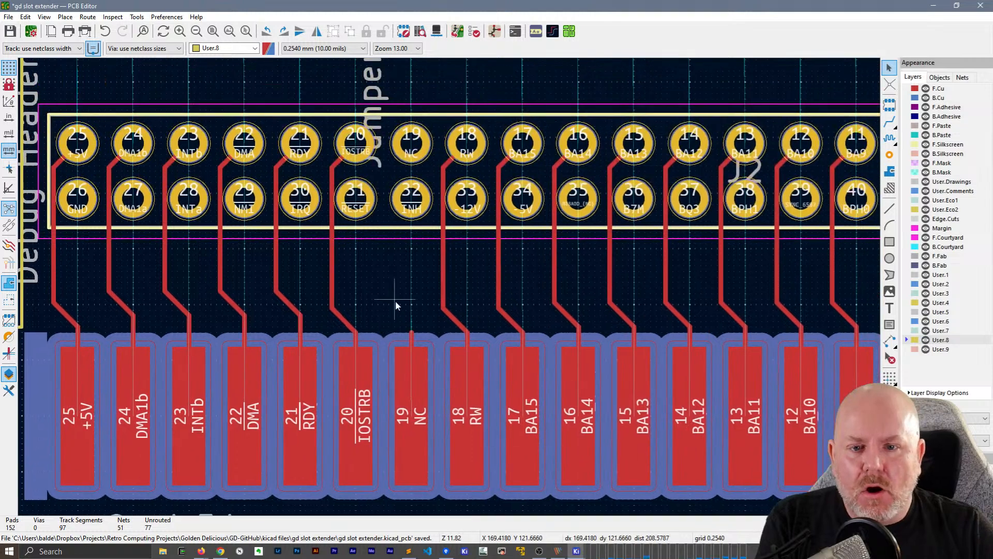
click(408, 331)
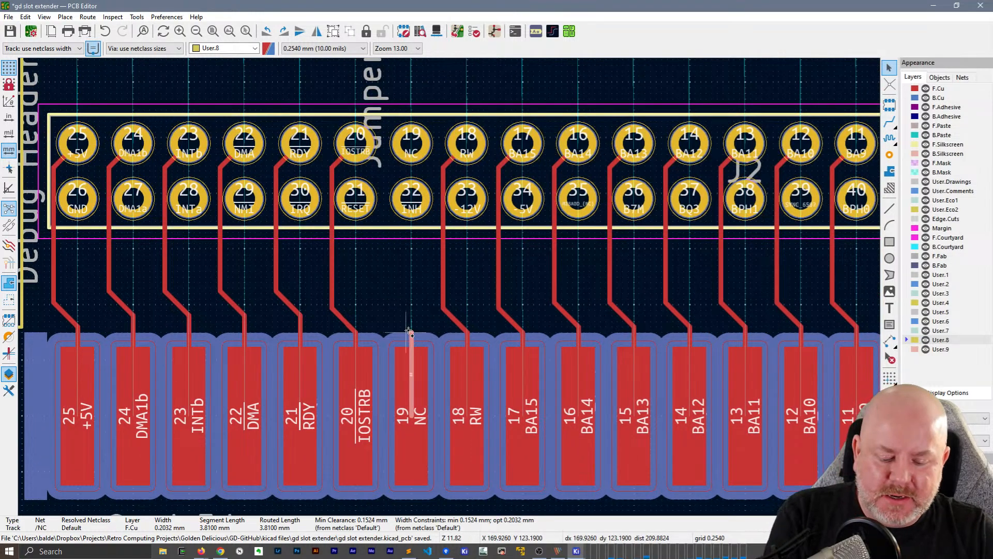
key(shift+f)
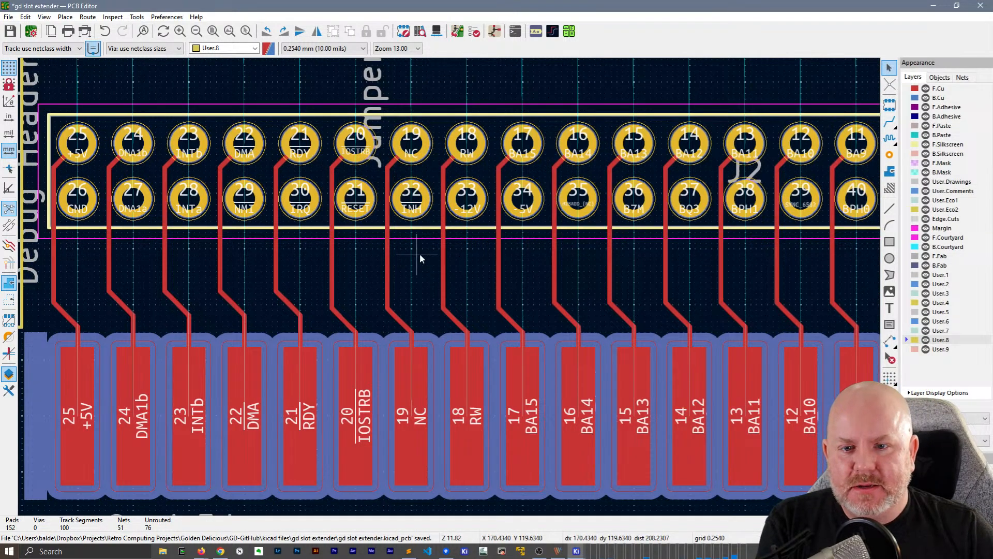
Shift the vertical track segments of pins 25 (+5V), 24 (DMA1b) and 23 (INTb) at J2 slightly left, away from the lower-row pads
scroll(420, 253, down, 3)
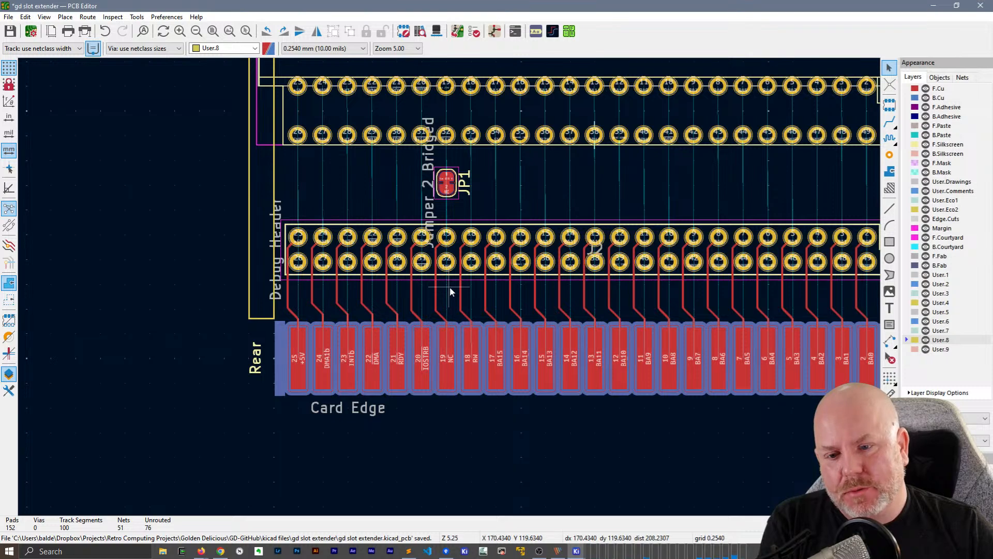
scroll(310, 268, up, 3)
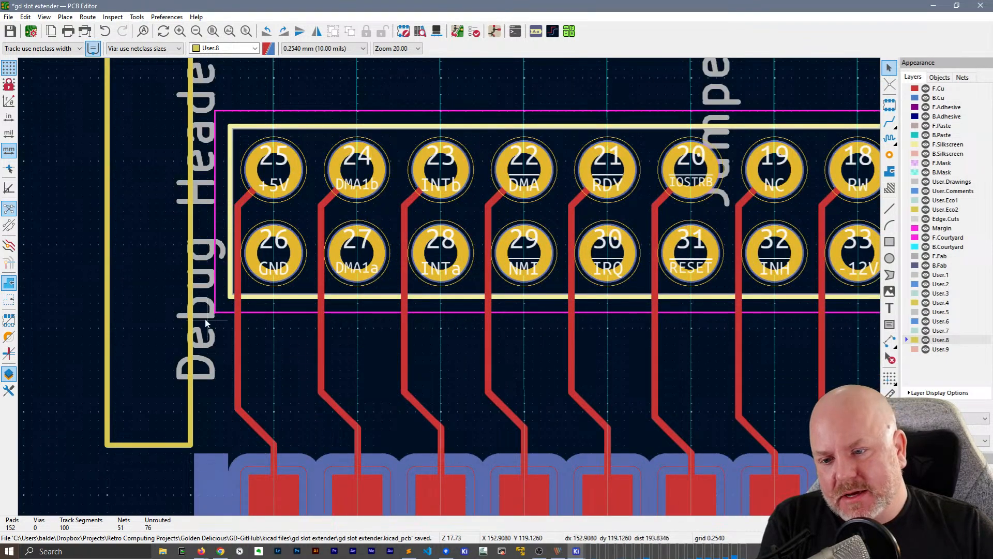
click(236, 336)
key(d)
click(232, 336)
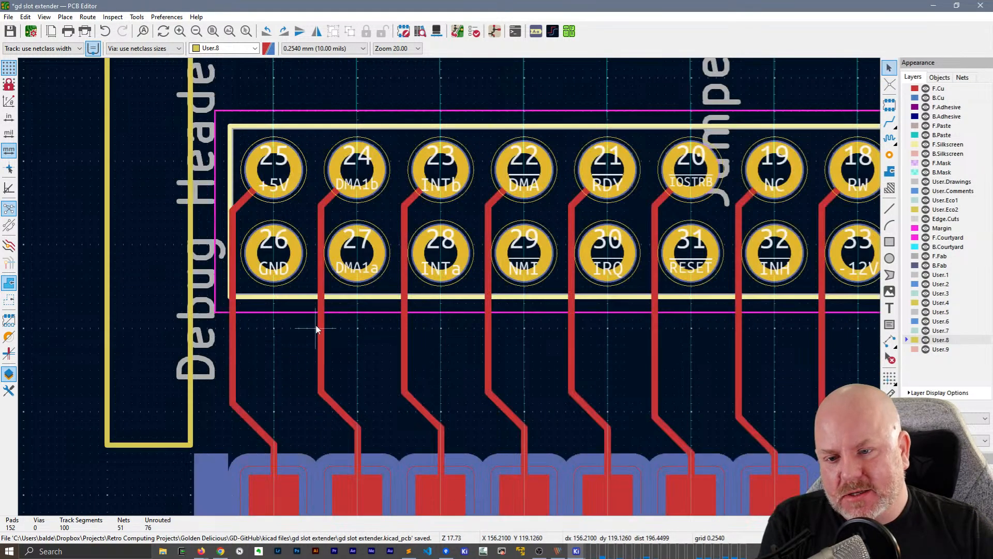
click(316, 327)
key(d)
click(315, 330)
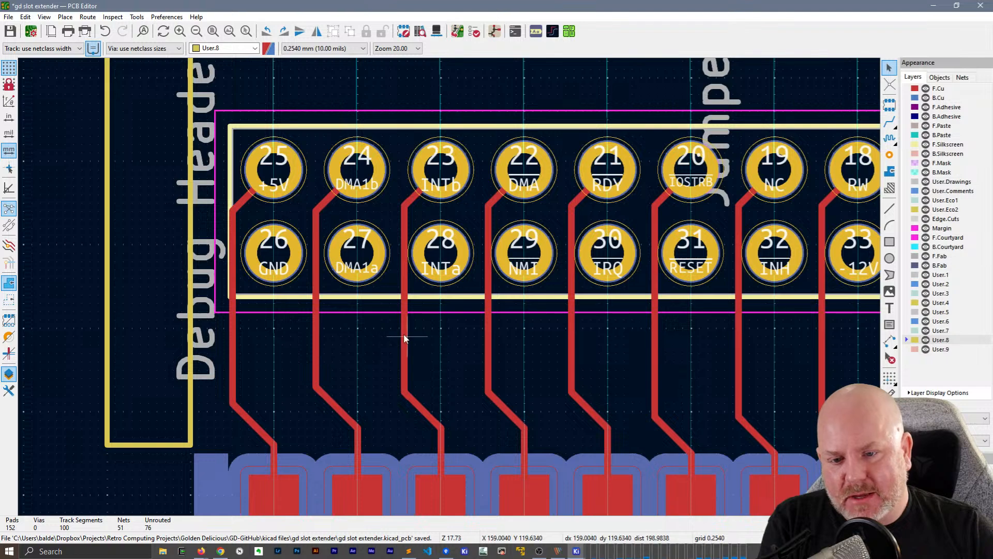
click(404, 337)
key(d)
click(399, 335)
Shift the vertical track segments of pins 22 (DMA), 21 (RDY) and 20 (IOSTRB) at J2 slightly left to match their neighbours
click(489, 331)
key(d)
click(483, 337)
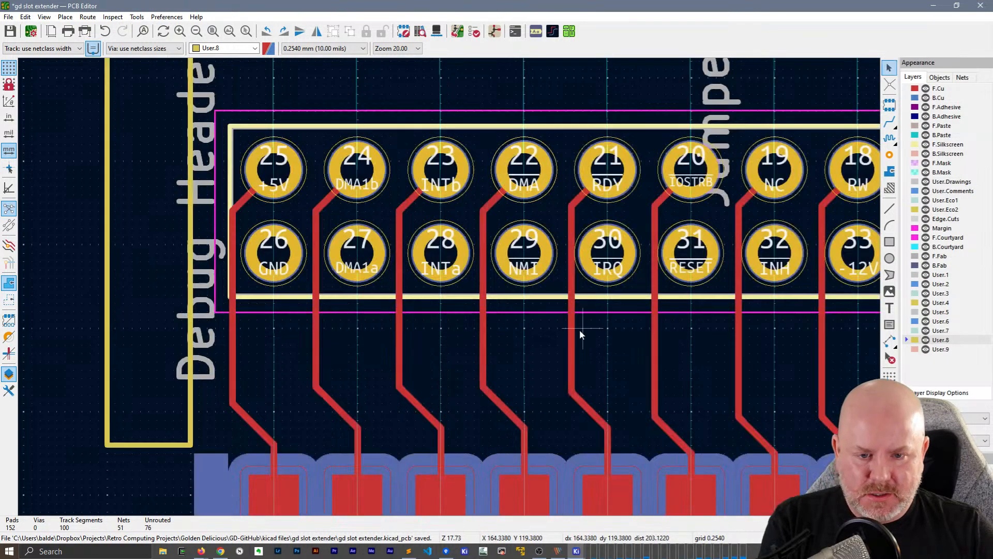
click(573, 334)
key(d)
click(565, 338)
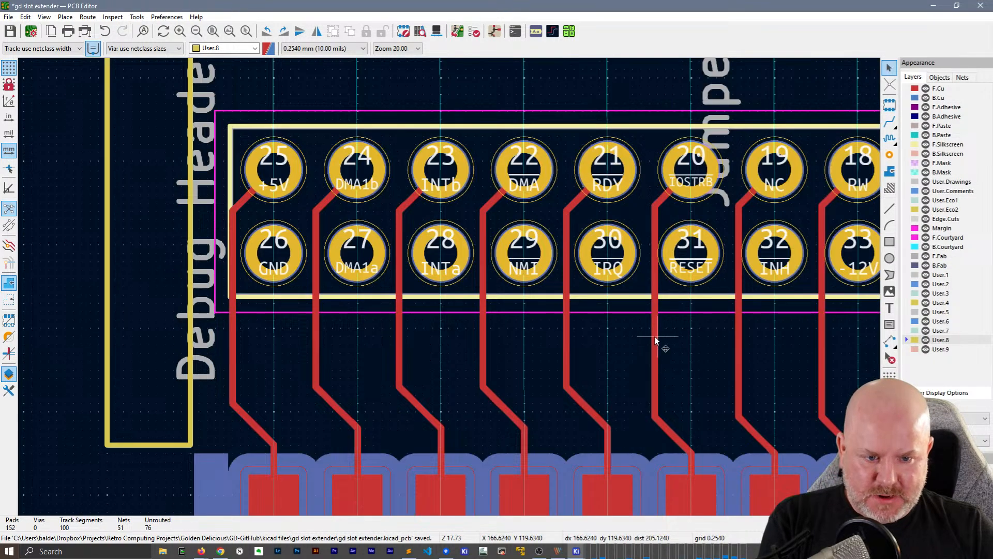
click(654, 339)
key(d)
click(651, 337)
Select the vertical track segments of pins 19 (NC), 18 (RW) and 17 (BA15) at J2 together
middle_drag(651, 337, 113, 300)
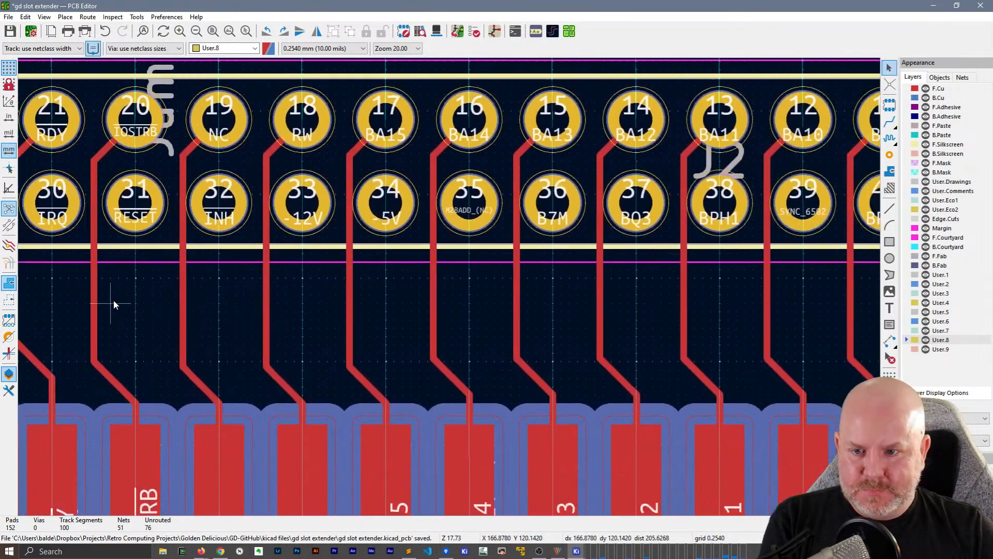
click(184, 303)
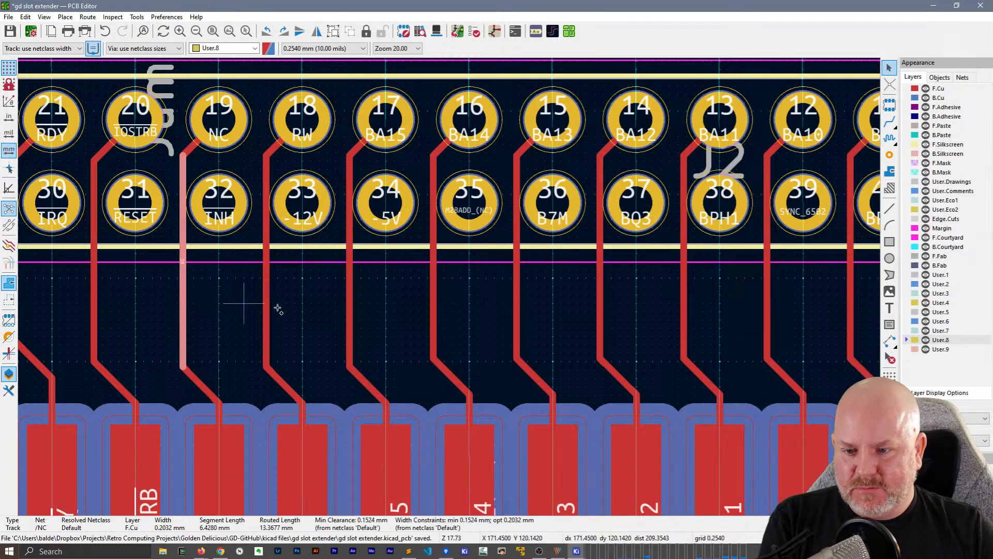
shift+click(265, 311)
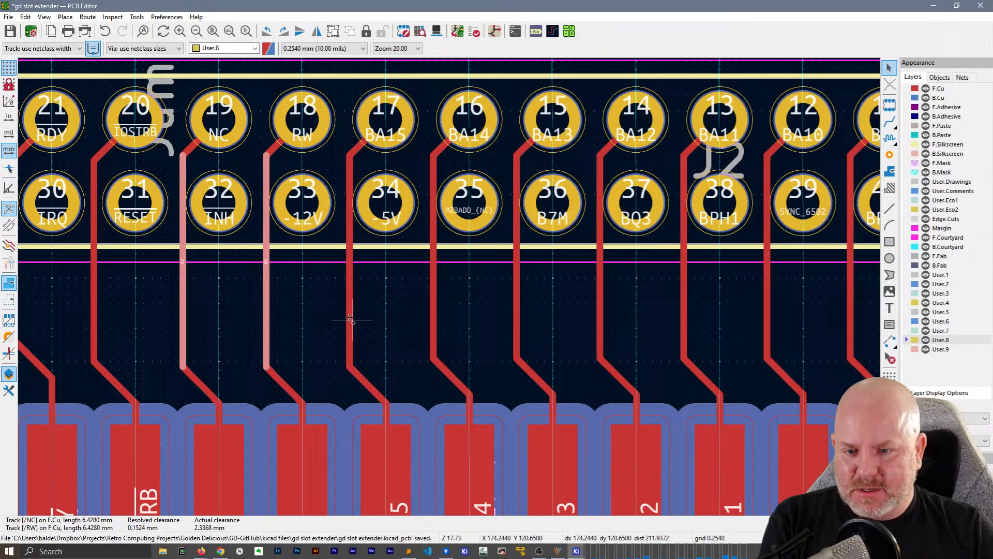
shift+click(349, 320)
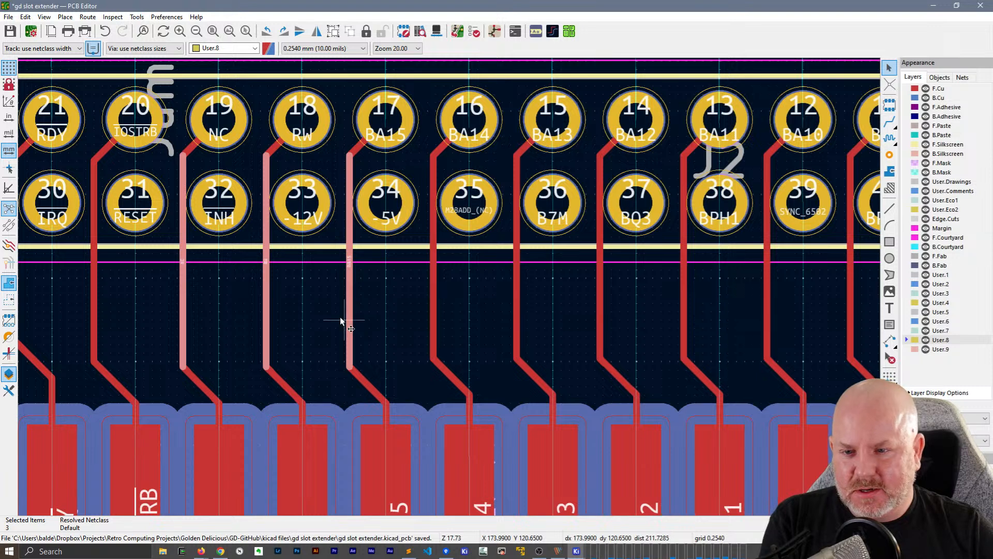
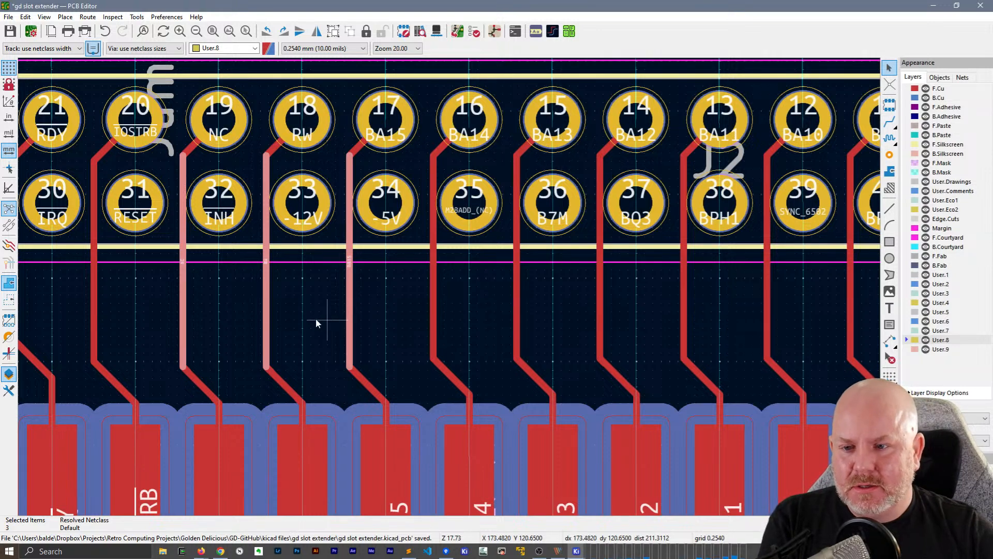
Shift the vertical track segments of pins 19 (NC), 18 (RW) and 17 (BA15) at J2 slightly left to match their neighbours
click(242, 321)
click(182, 296)
key(d)
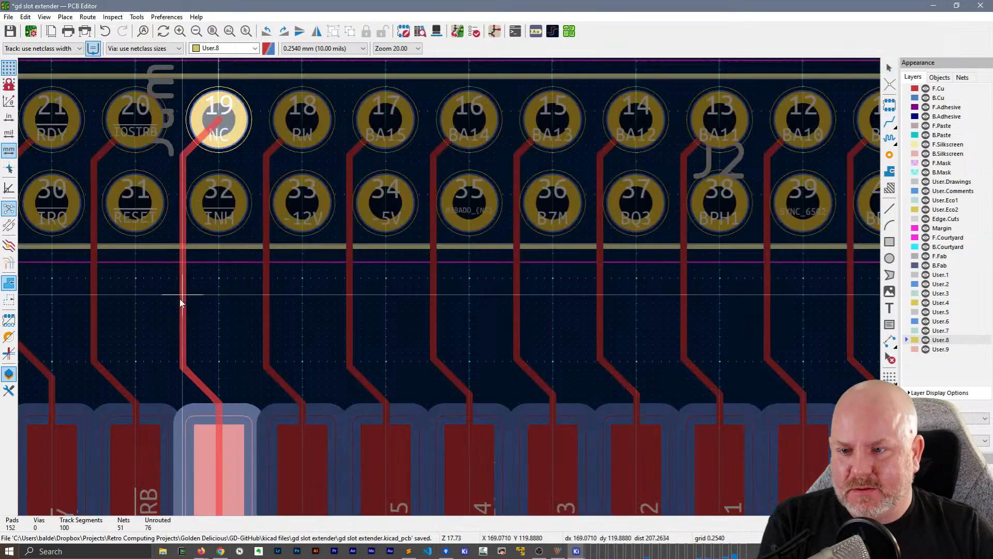
click(177, 298)
click(265, 302)
key(d)
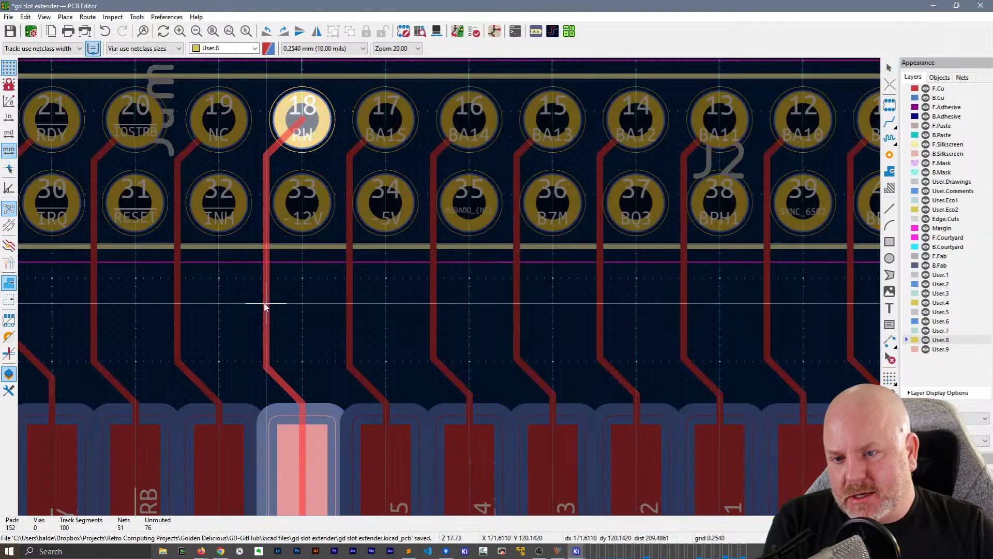
click(261, 302)
click(354, 306)
key(d)
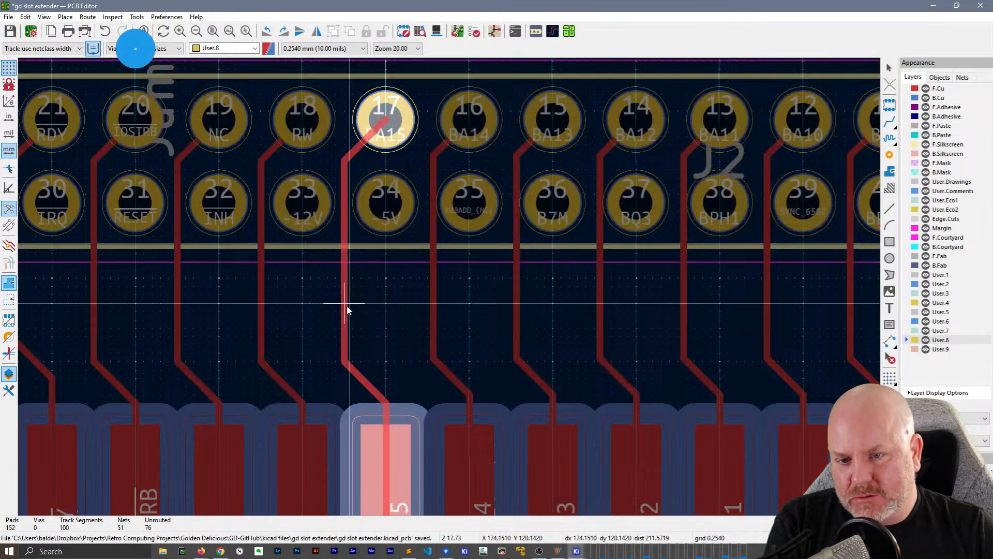
click(349, 305)
Shift the vertical track segments of pins 16 (BA14), 15 (BA13), 14 (BA12) and 13 (BA11) at J2 slightly left
click(435, 312)
key(d)
click(430, 312)
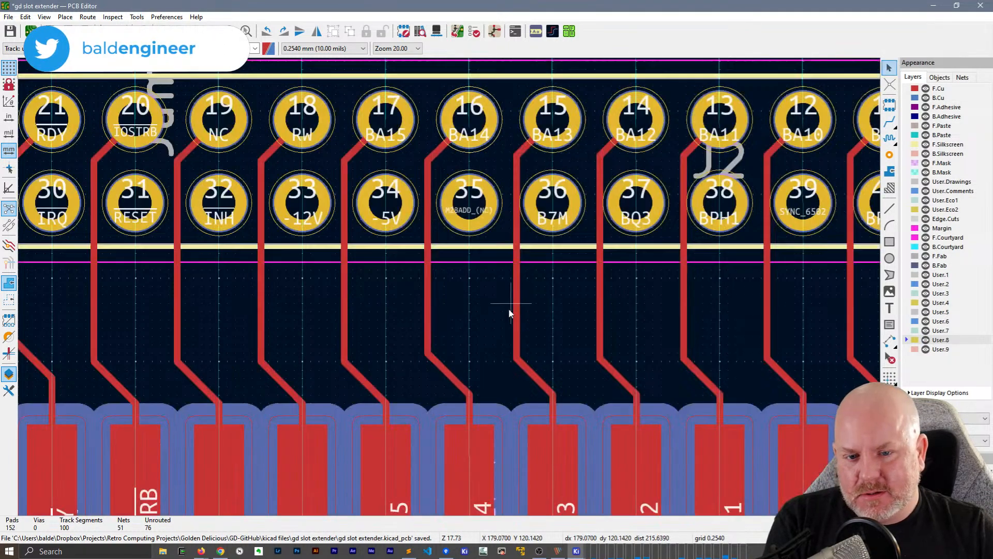
click(512, 312)
key(d)
click(512, 312)
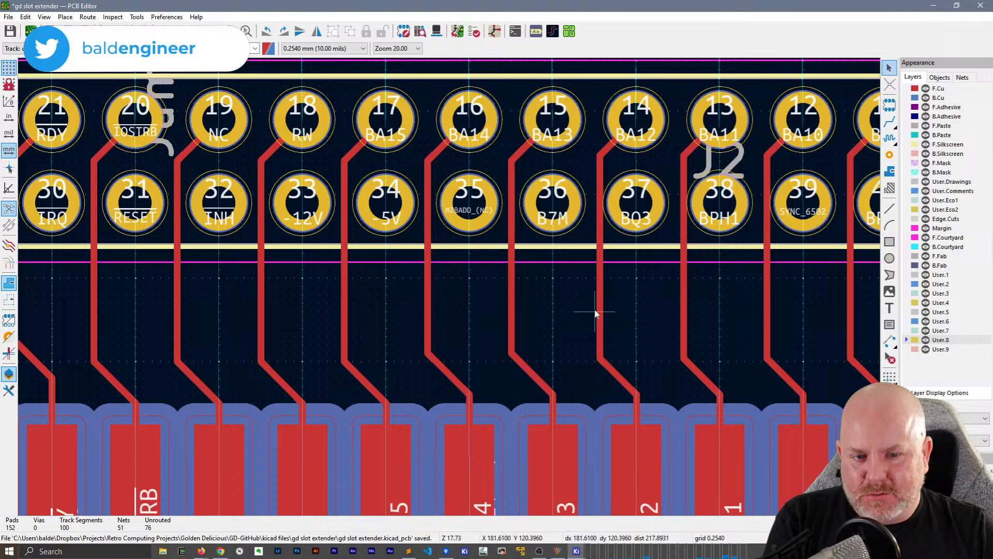
click(595, 313)
key(d)
click(592, 312)
click(683, 312)
key(d)
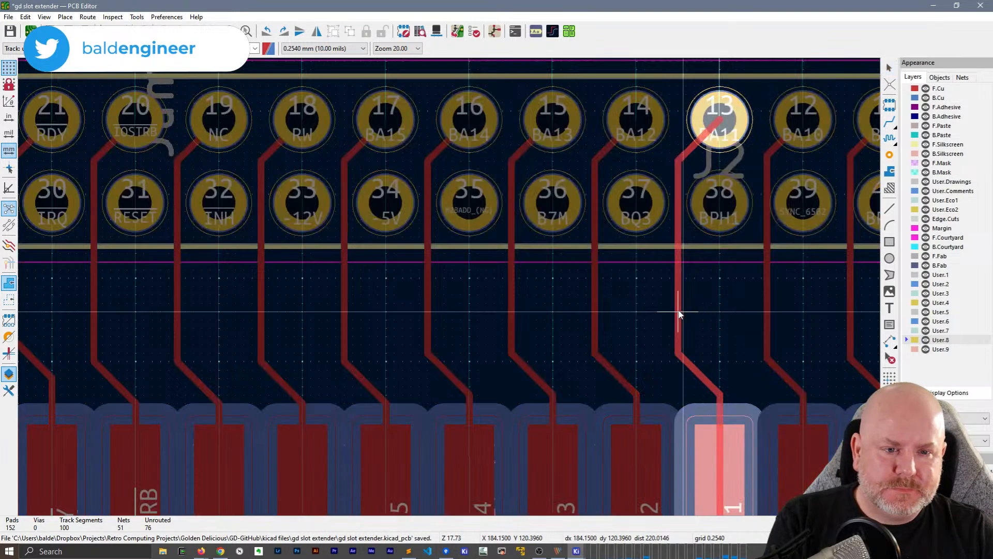
click(679, 313)
Shift the vertical track segments of pins 12 (BA10), 11 (BA9) and 10 (BA8) at J2 slightly left, evening out their spacing
middle_drag(682, 305, 283, 290)
click(372, 282)
key(d)
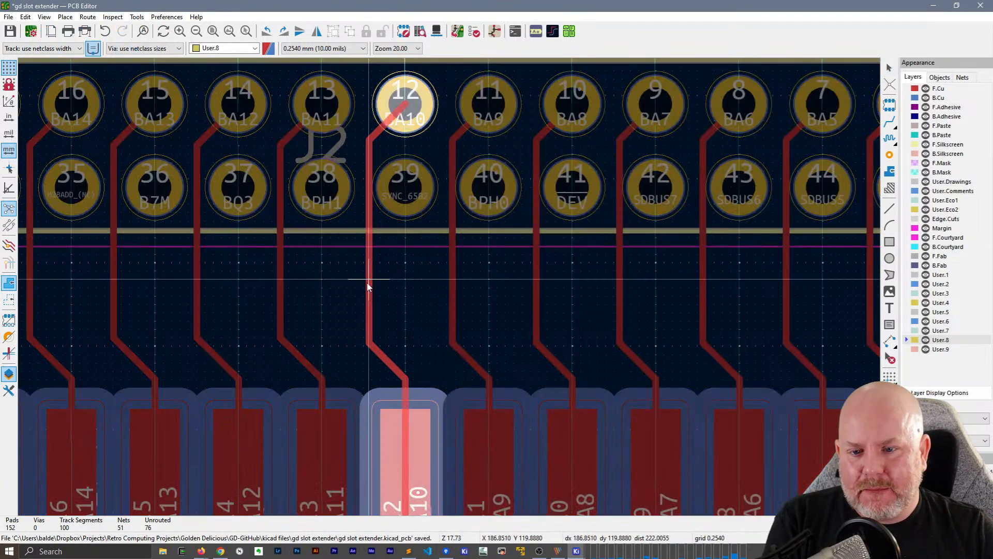
click(368, 283)
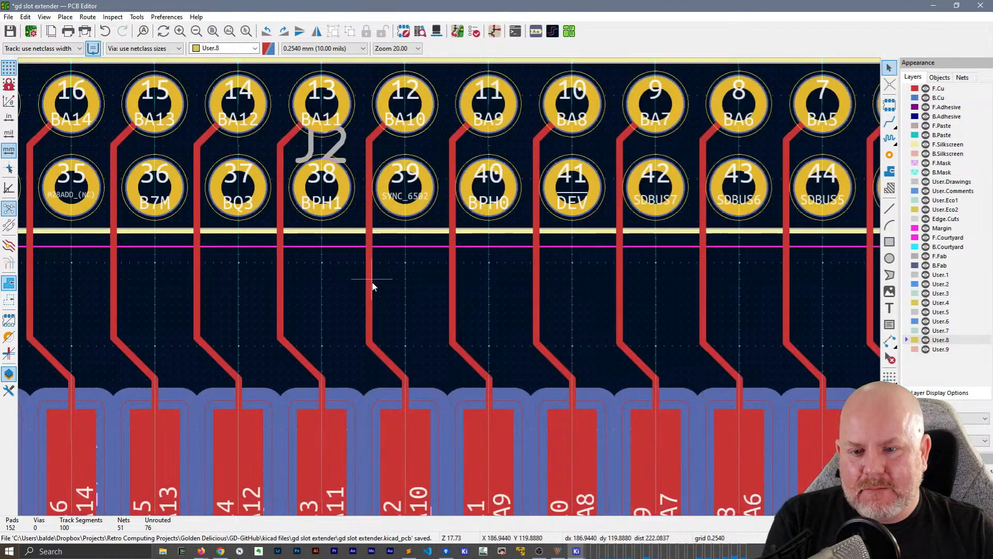
click(372, 283)
key(d)
click(364, 283)
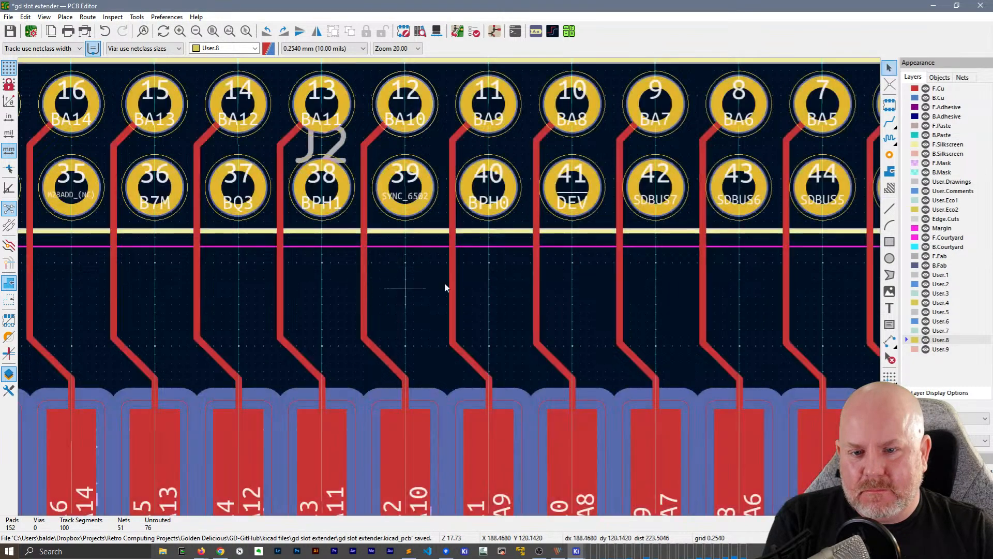
click(451, 286)
key(d)
click(446, 287)
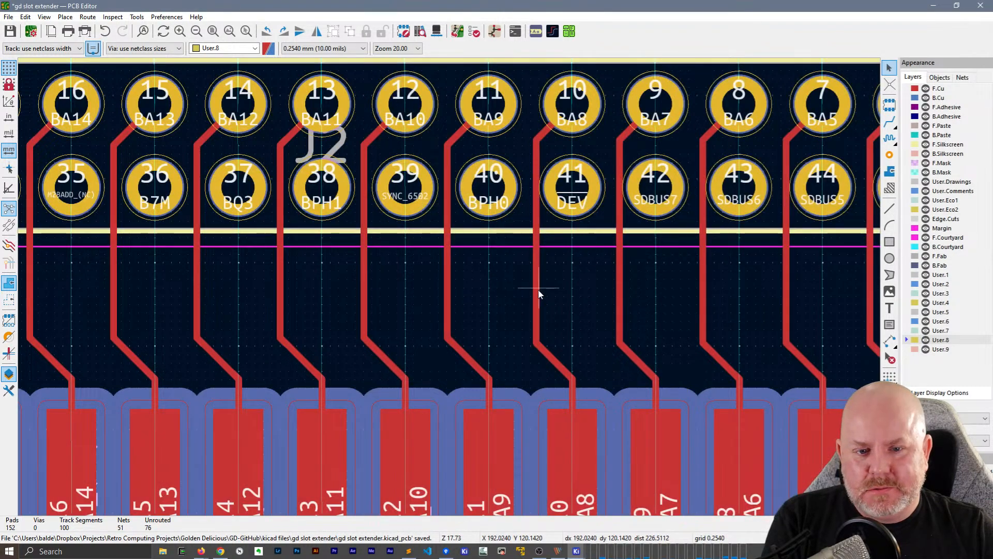
click(538, 289)
key(d)
click(531, 297)
Shift the vertical track segments of pins 9 (BA7), 8 (BA6) and 7 (BA5) at J2 slightly left
click(617, 296)
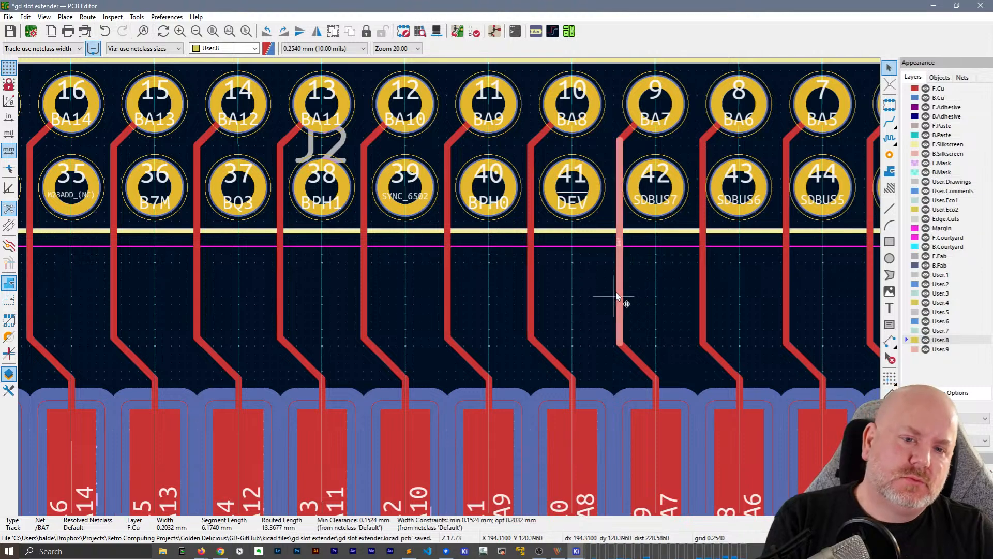
key(d)
click(613, 296)
middle_drag(698, 296, 434, 306)
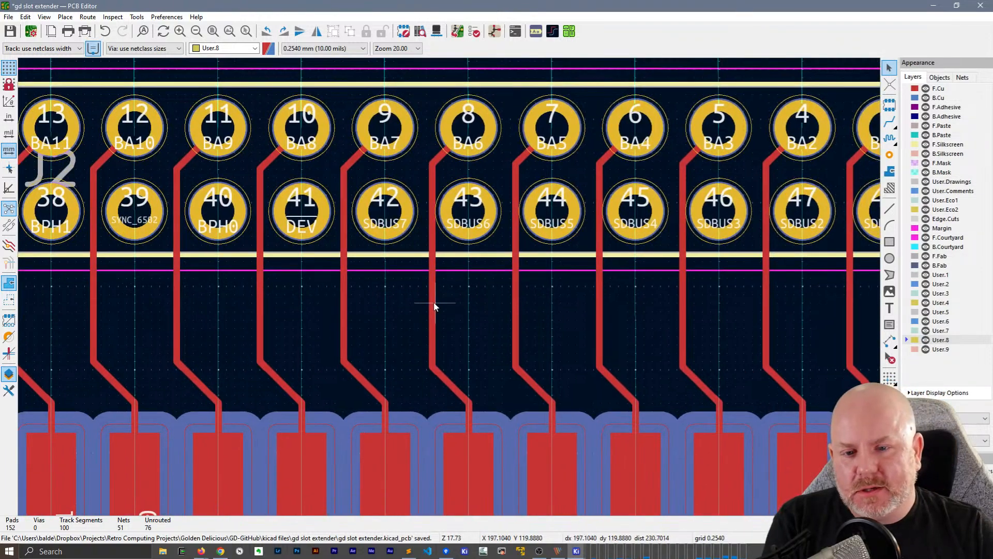
key(d)
click(427, 306)
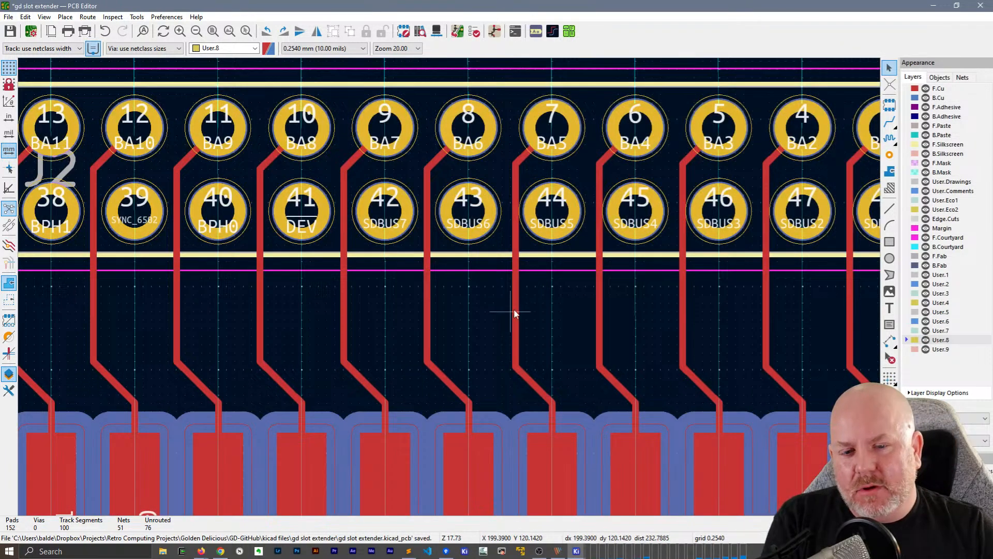
click(515, 309)
key(d)
click(511, 308)
Shift the vertical track segments of pins 6 (BA4), 5 (BA3) and 4 (BA2) at J2 slightly left
click(594, 312)
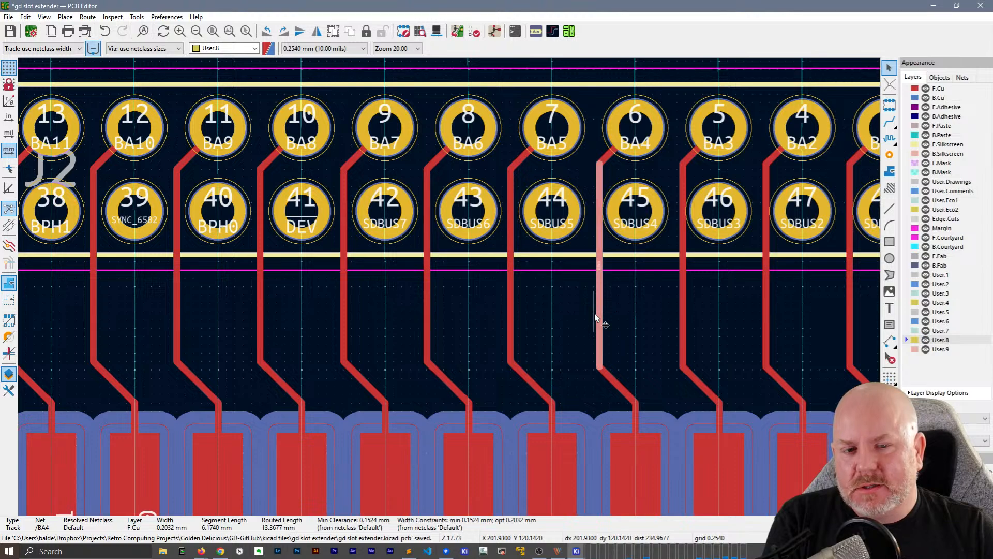
key(d)
click(593, 312)
click(681, 317)
key(d)
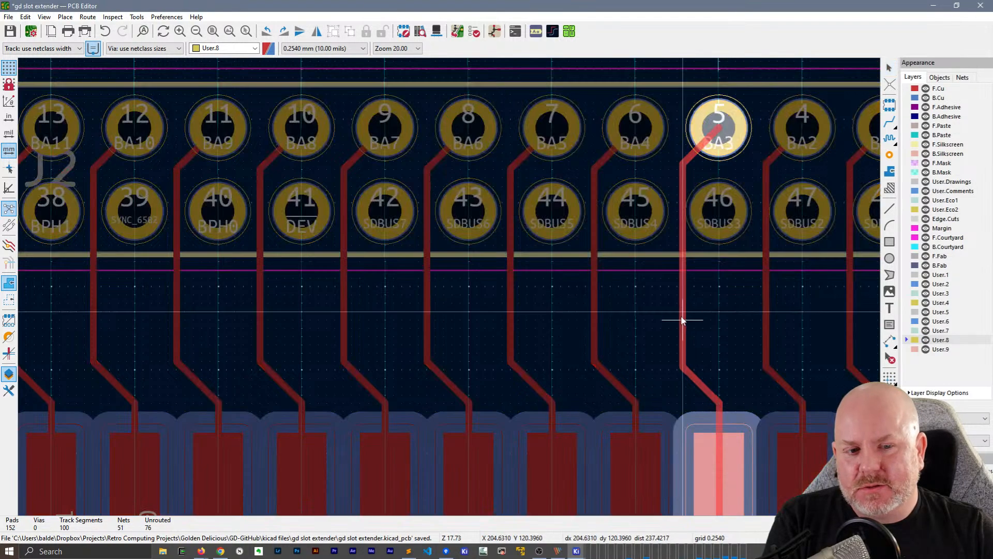
click(679, 318)
middle_drag(679, 318, 528, 350)
click(575, 334)
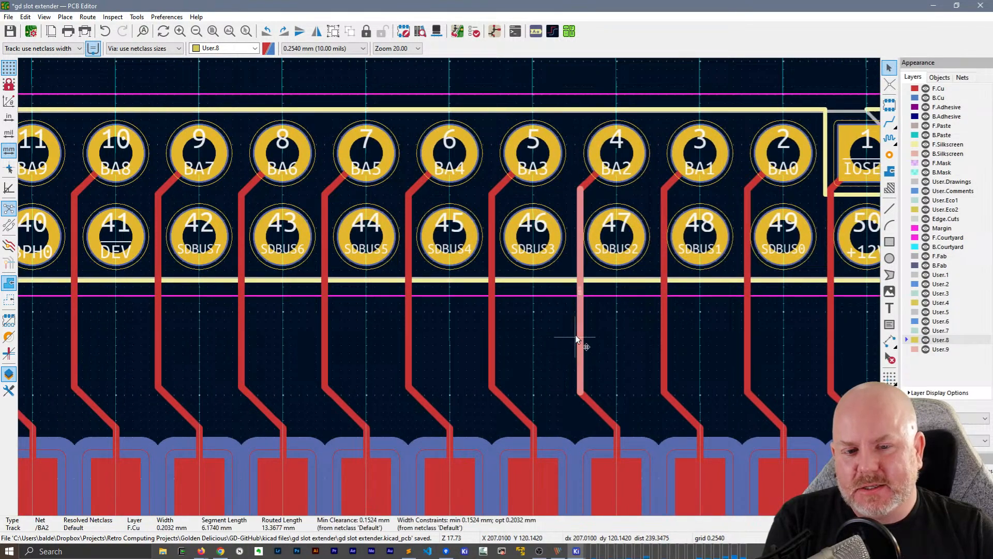
key(d)
click(573, 336)
Shift the vertical track segments of the last pins 3 (BA1), 2 (BA0) and 1 (IOSEL) at J2 slightly left
click(665, 339)
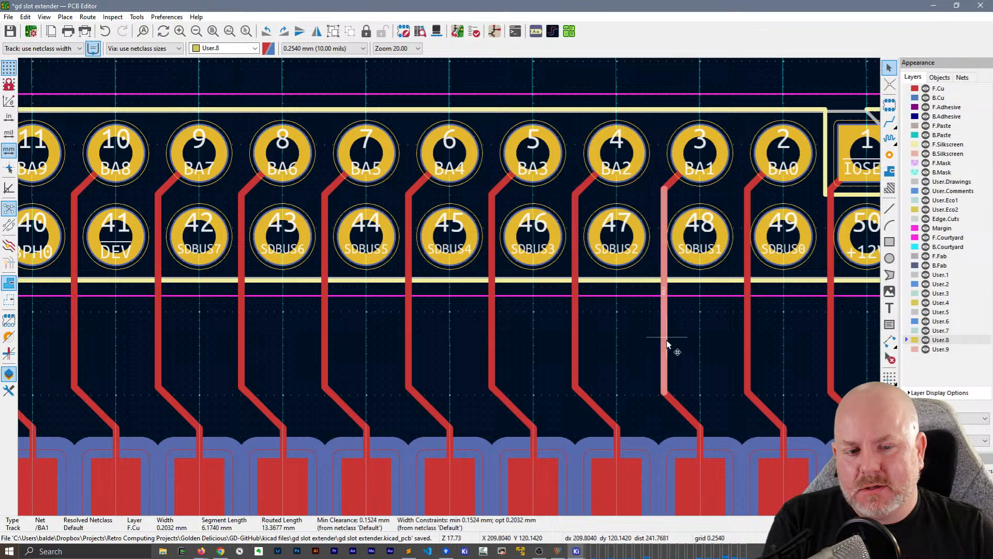
key(d)
click(661, 339)
middle_drag(660, 337, 321, 321)
click(407, 302)
key(d)
click(401, 305)
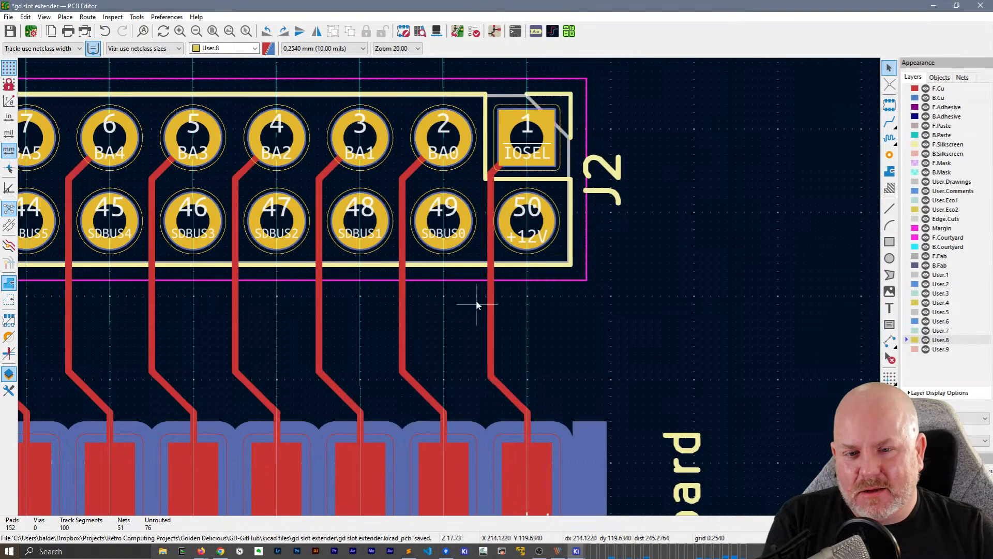
click(492, 313)
key(d)
click(486, 312)
Check the evened-out front tracks between J2 and the card edge, and save the board
scroll(483, 286, down, 4)
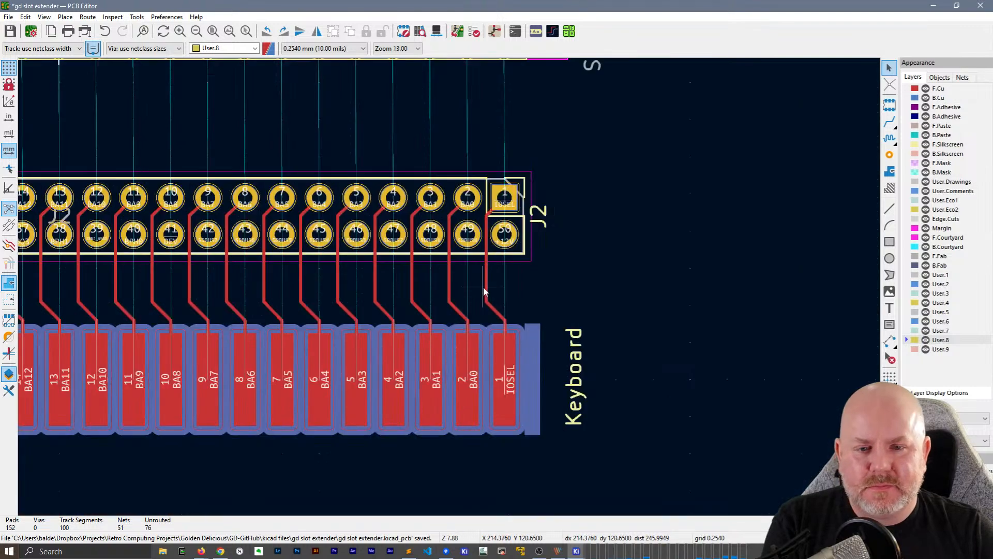
scroll(483, 287, up, 2)
middle_drag(263, 292, 494, 273)
key(ctrl+s)
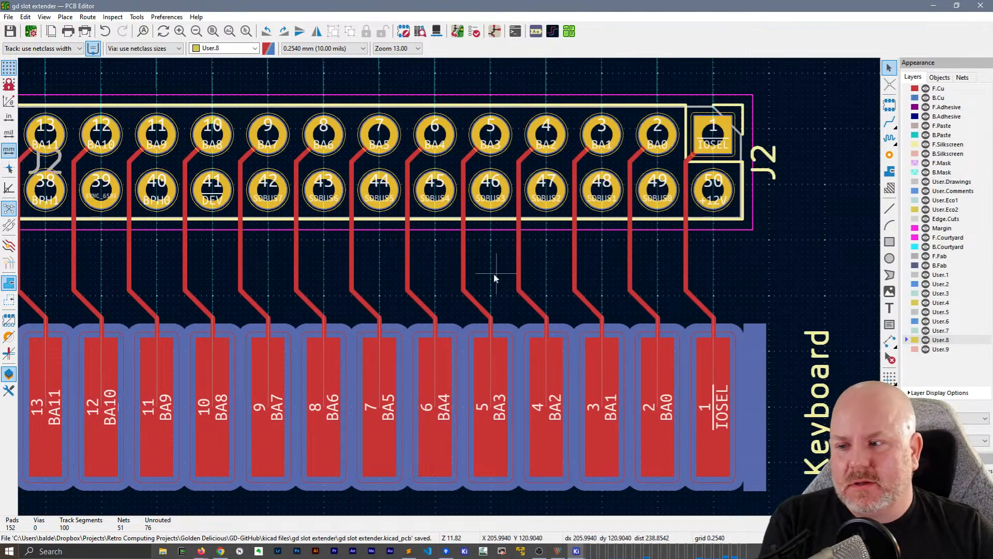
Flip the board view to the back side and show only the back layers
middle_drag(215, 261, 594, 224)
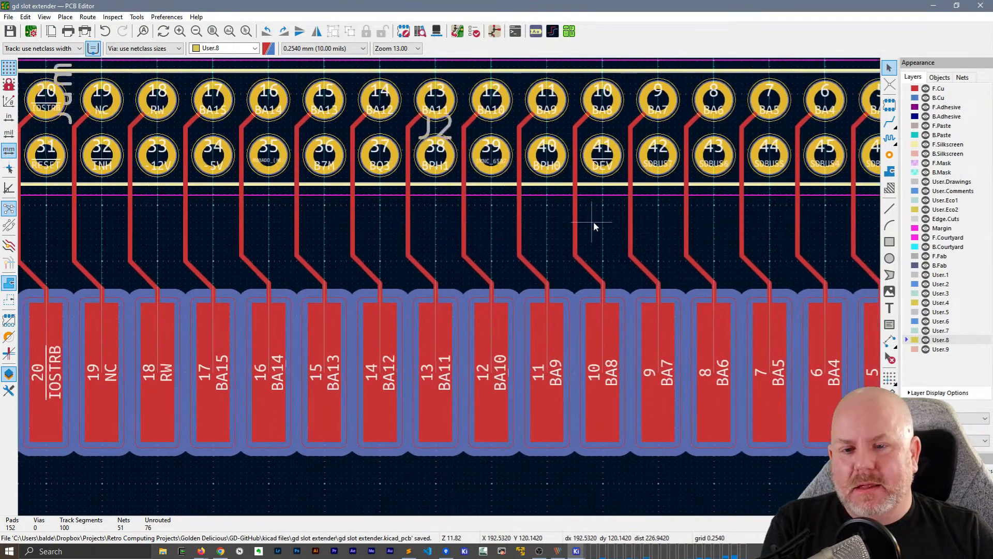
scroll(383, 241, down, 4)
click(44, 17)
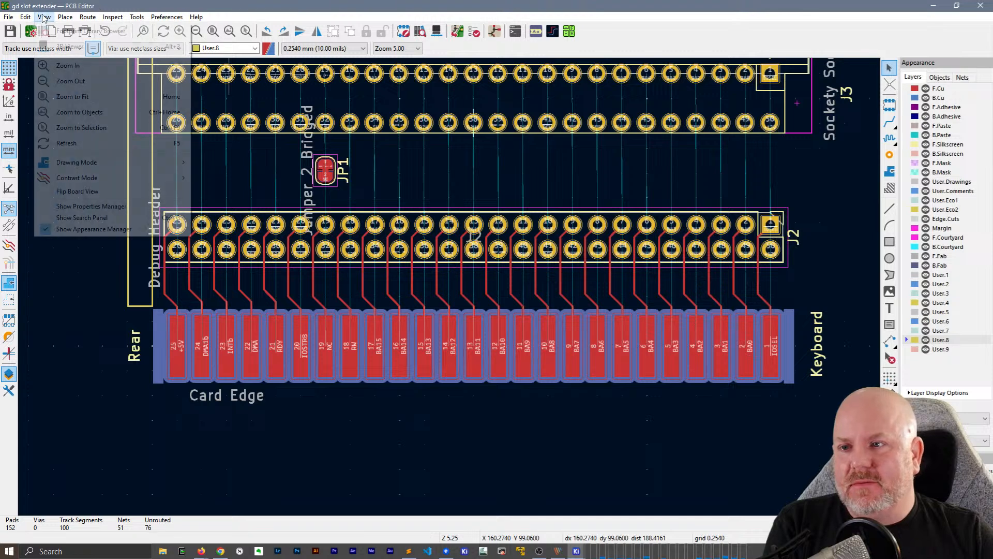
click(62, 190)
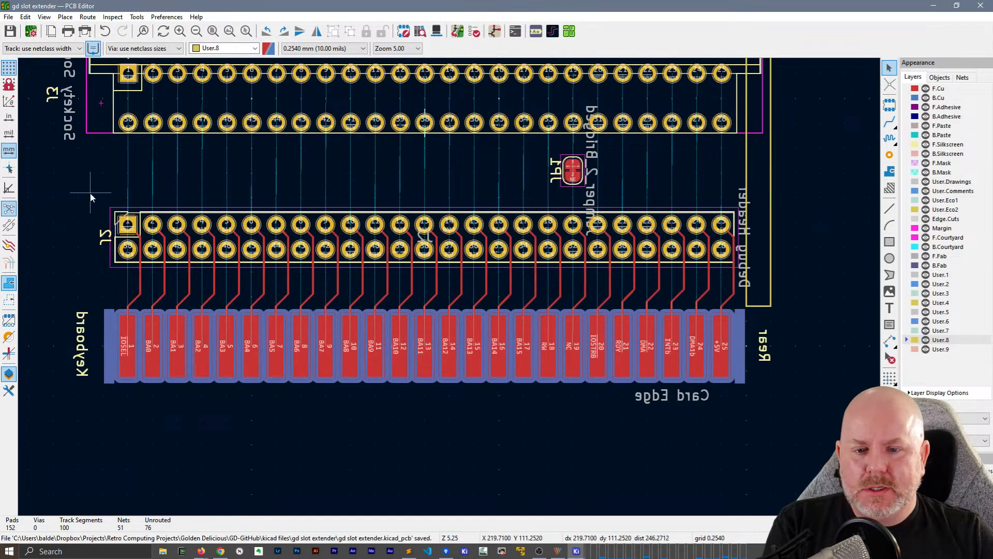
right_click(925, 97)
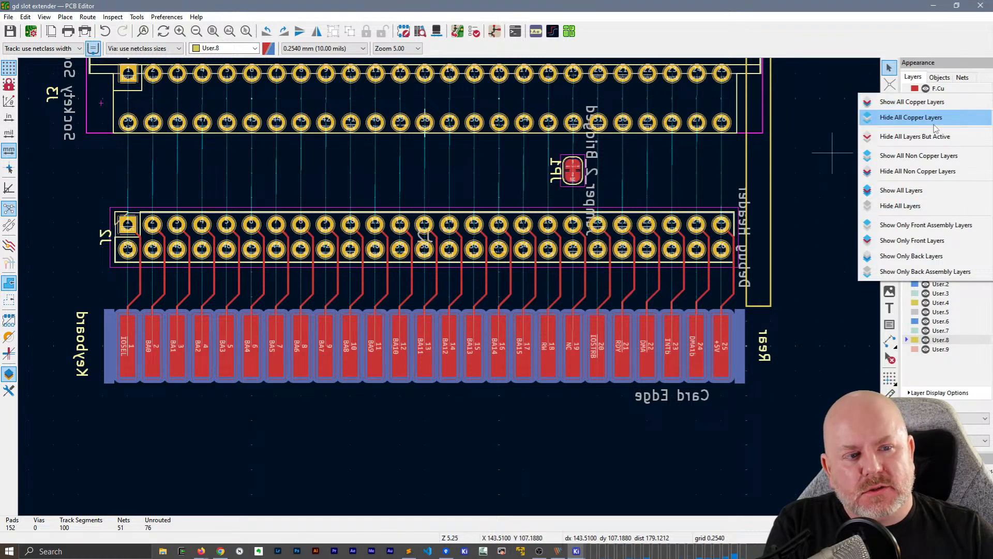
click(909, 257)
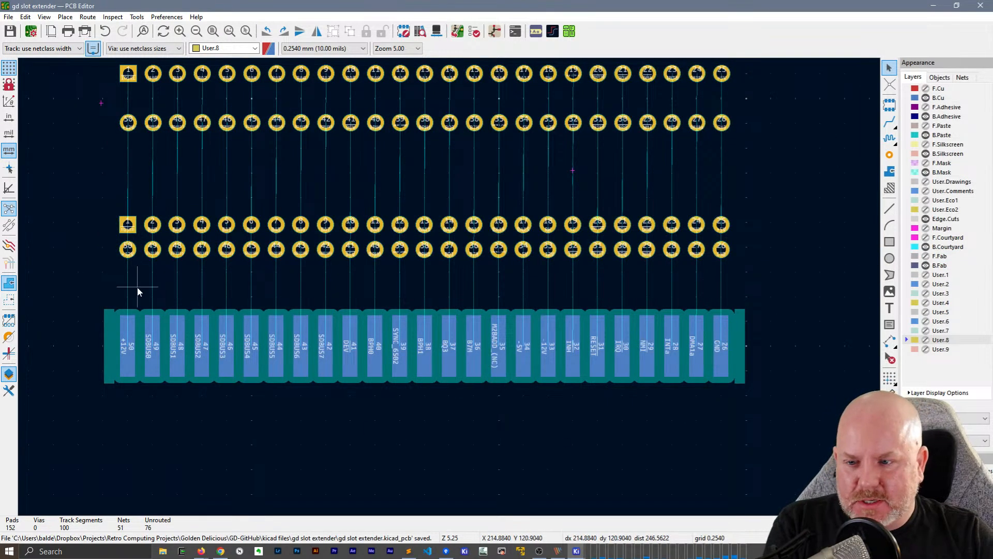
click(926, 89)
click(926, 89)
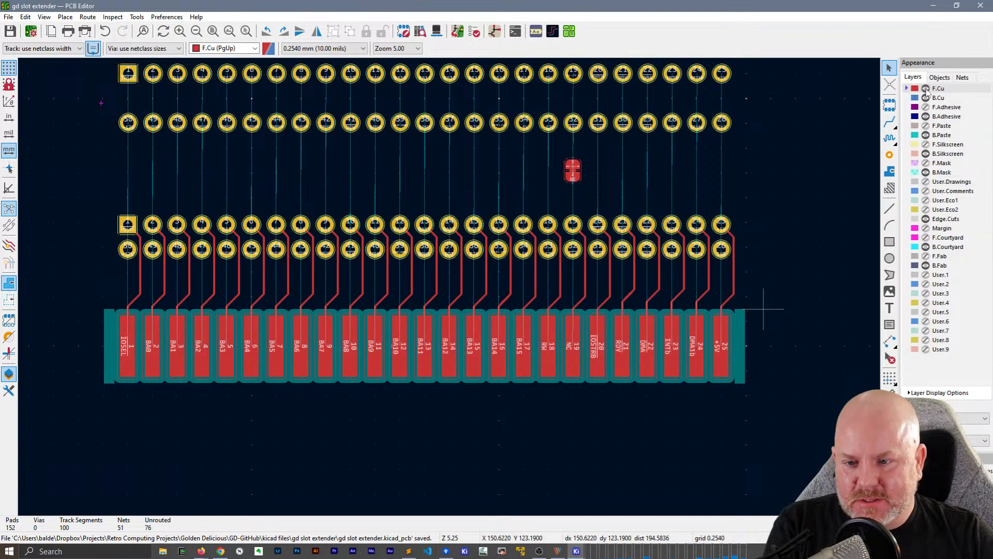
click(926, 89)
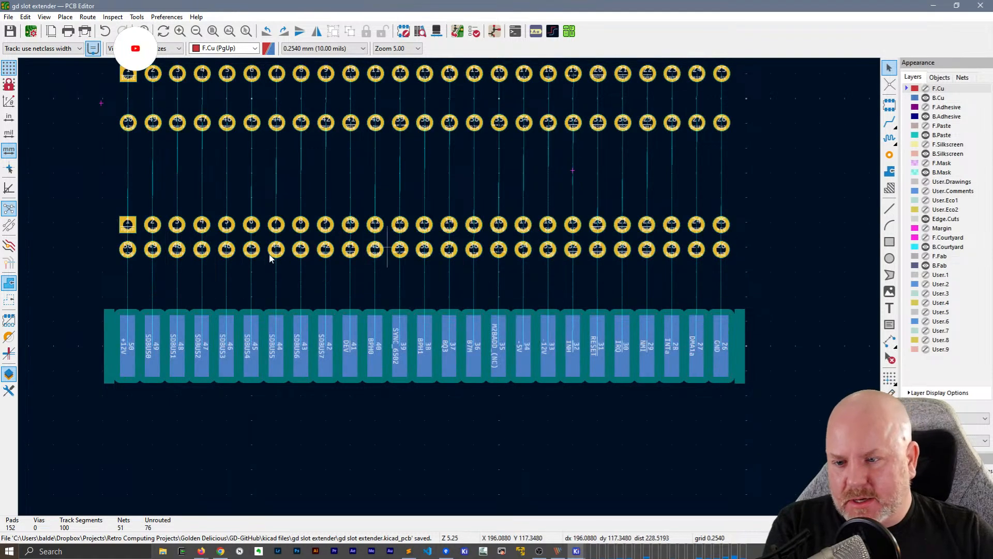
Route short vertical B.Cu stubs, about 4 mm long, from card edge pads 50 (+12V), 49 (SDBUS0) and 48 (SDBUS1) towards J2
scroll(450, 287, up, 5)
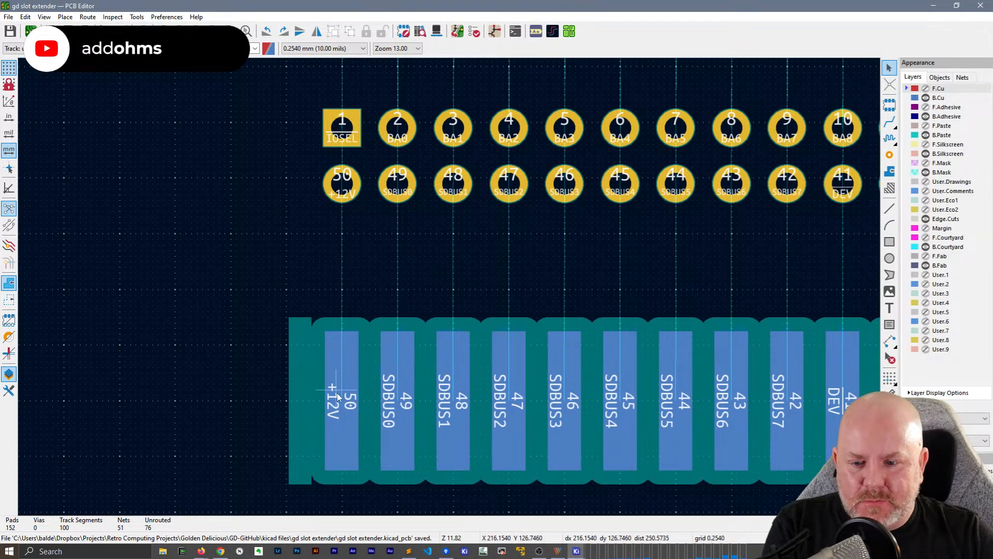
key(x)
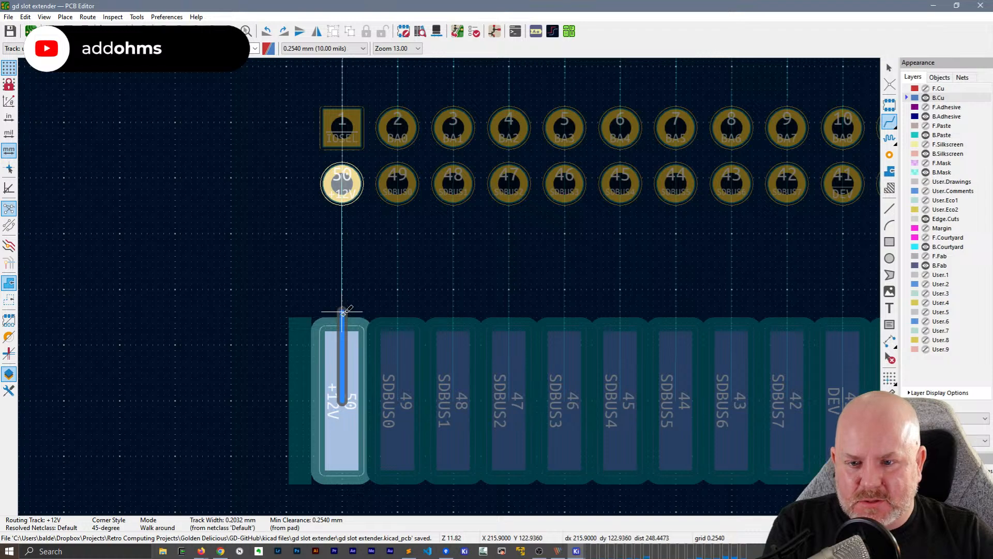
key(Escape)
key(x)
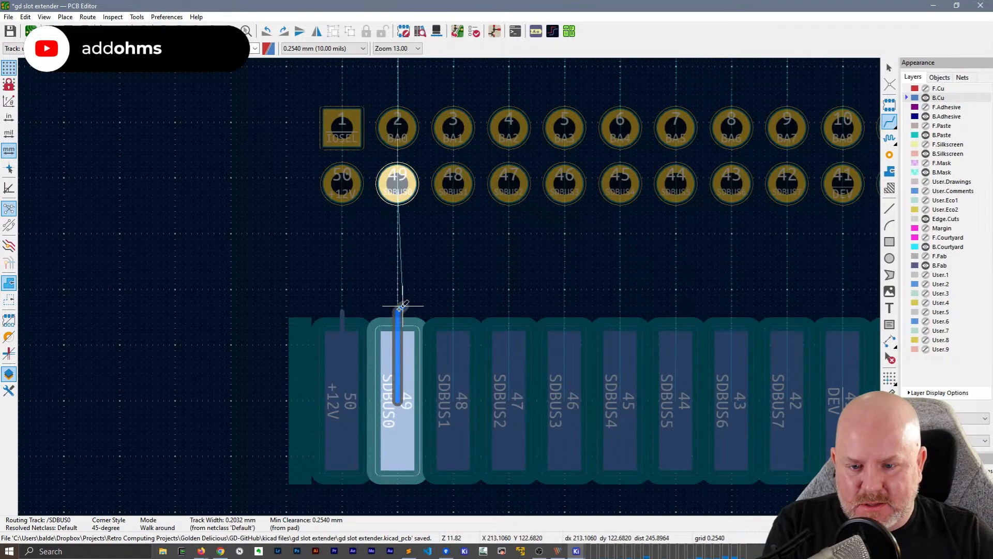
double_click(399, 311)
click(456, 334)
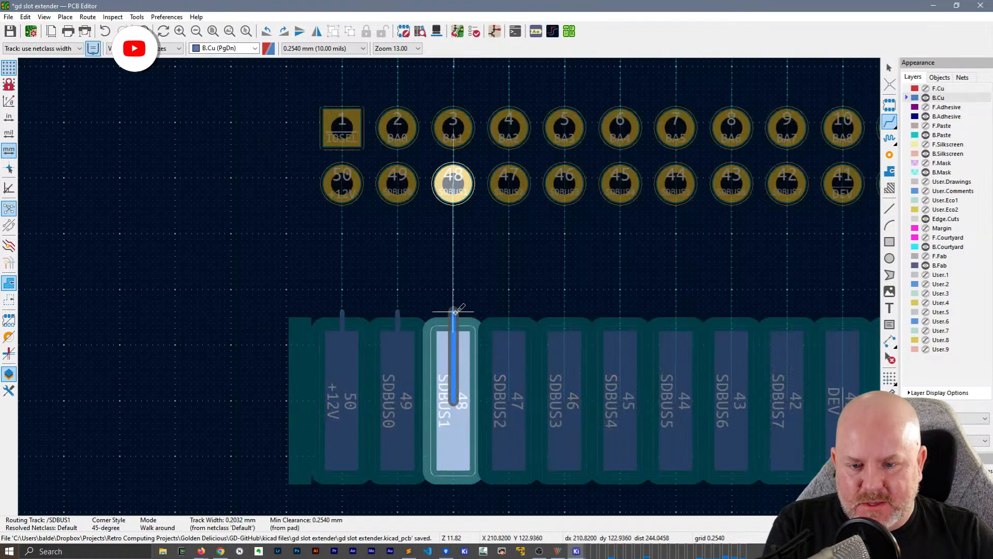
double_click(456, 311)
Route matching B.Cu stubs about 4 mm long from card edge pads 47 (SDBUS2) and 46 (SDBUS3) towards J2
click(509, 333)
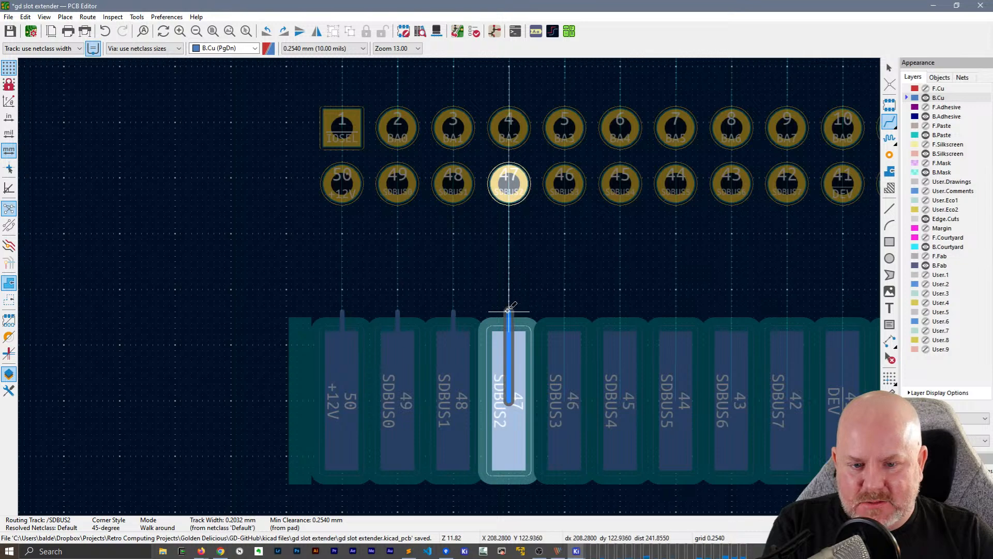
double_click(509, 311)
click(564, 334)
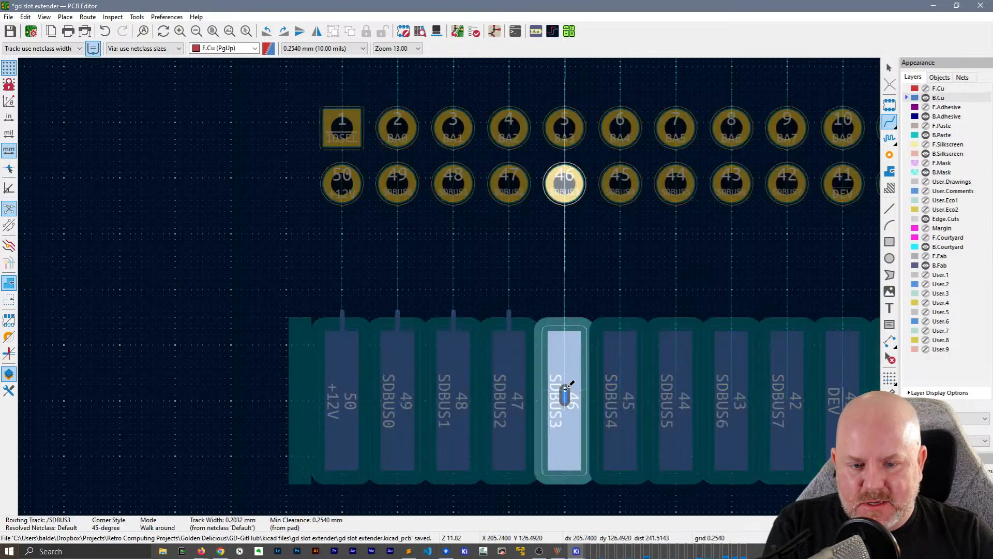
double_click(566, 311)
double_click(568, 312)
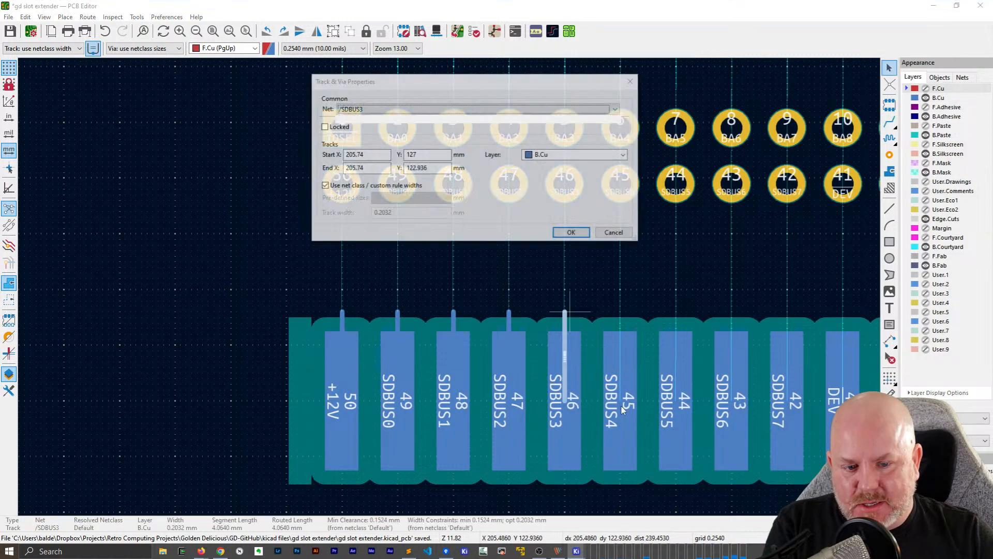
key(Escape)
Route a matching vertical B.Cu stub about 4 mm long from card edge pad 45 (SDBUS4) towards J2
key(x)
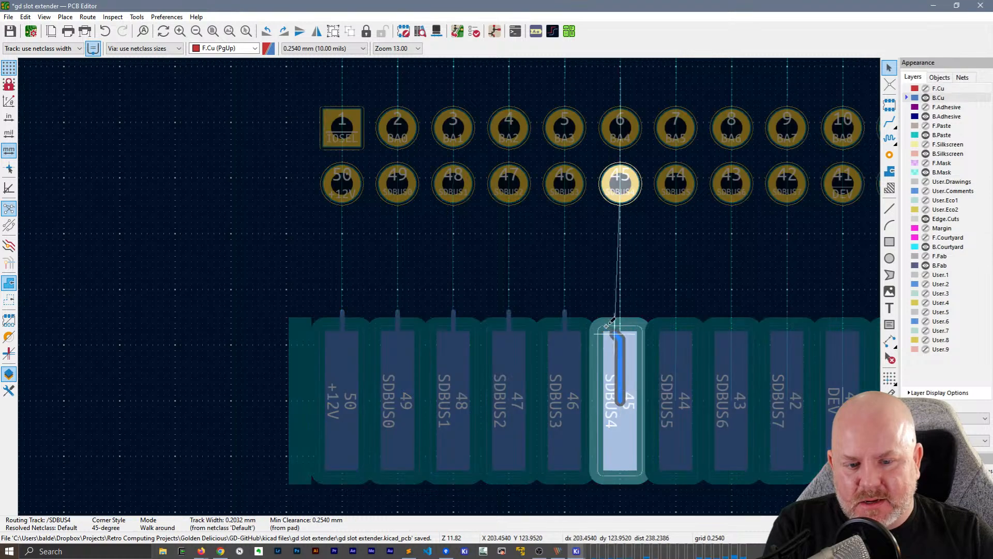
double_click(621, 311)
key(Page_Up)
middle_drag(630, 286, 443, 270)
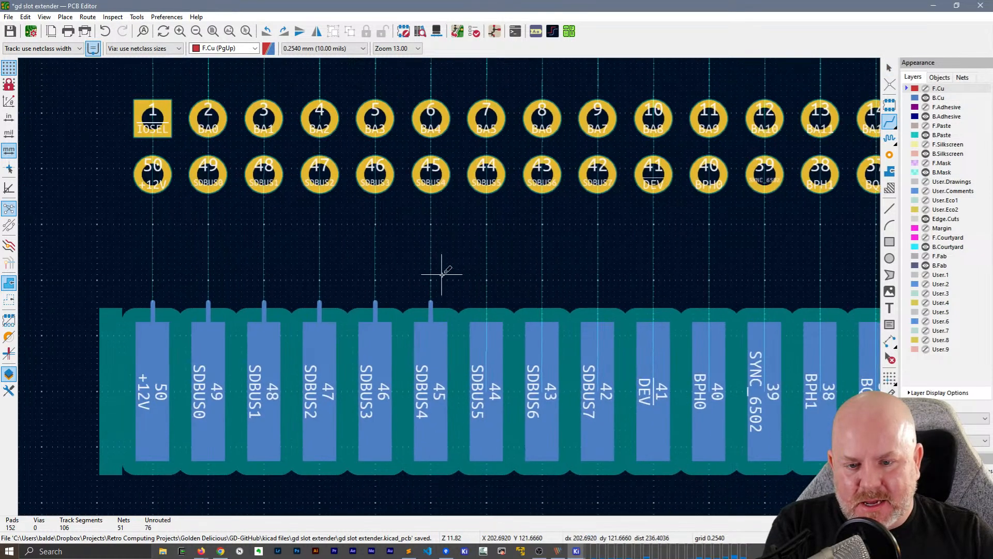
Select the six B.Cu stubs on card edge pads 50 to 45 and auto-finish their routing to J2's lower row
drag(525, 264, 109, 308)
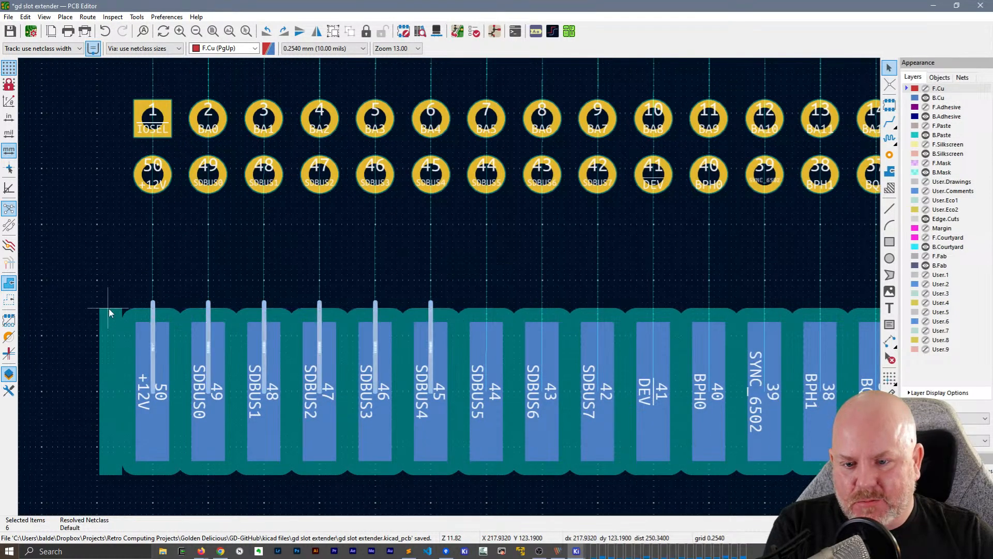
key(f)
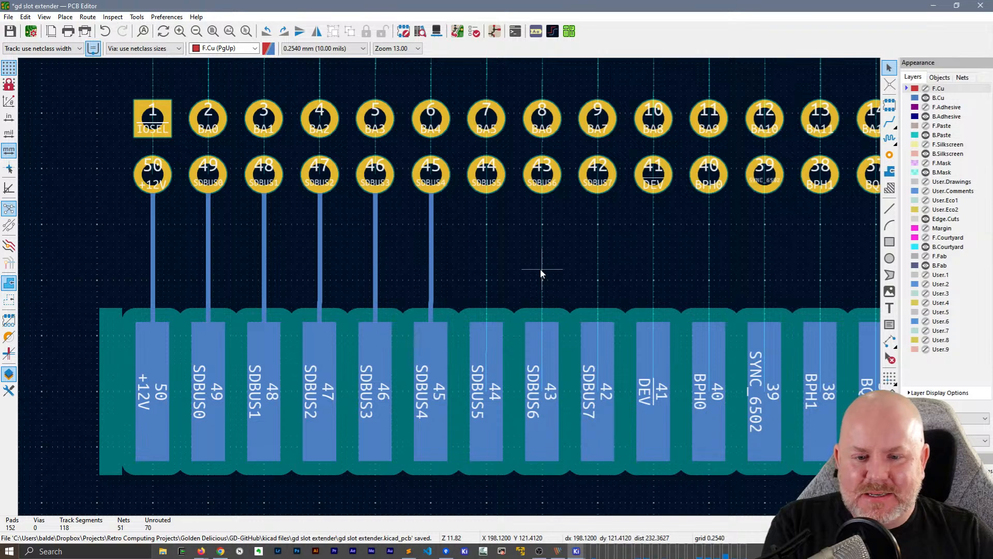
scroll(535, 283, down, 5)
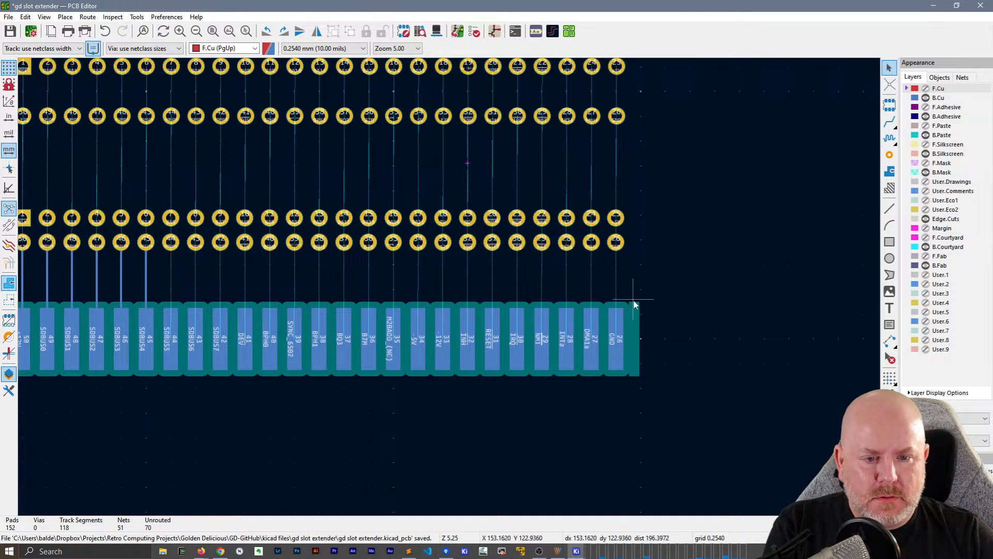
Delete the six B.Cu tracks between J2 and card edge pads 50 to 45, including their short stubs
middle_drag(461, 370, 634, 332)
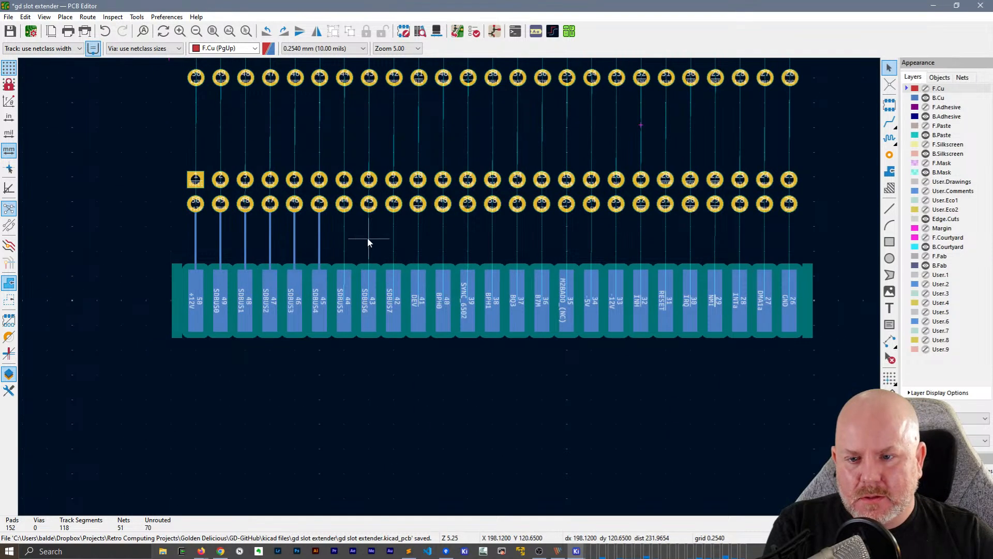
drag(368, 237, 161, 218)
key(Delete)
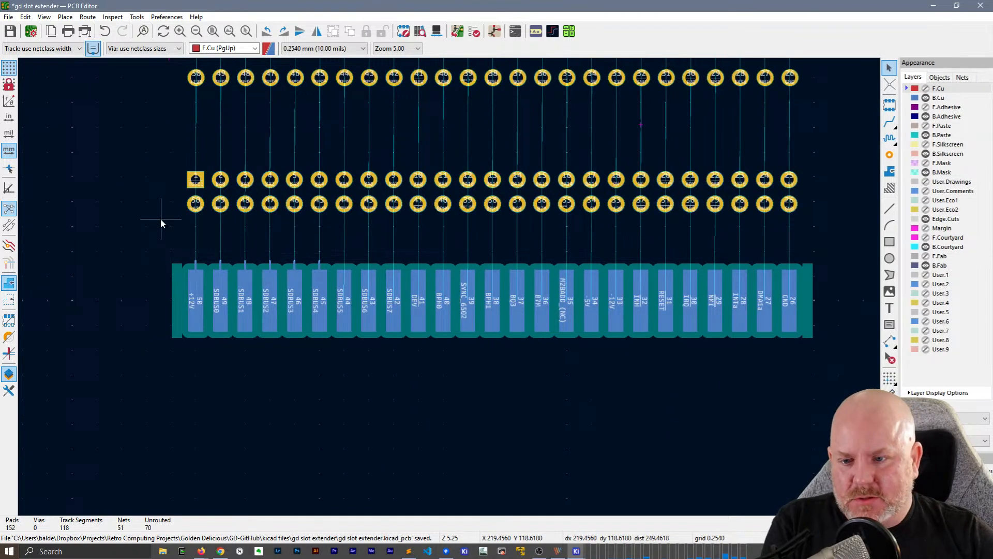
key(ctrl+z)
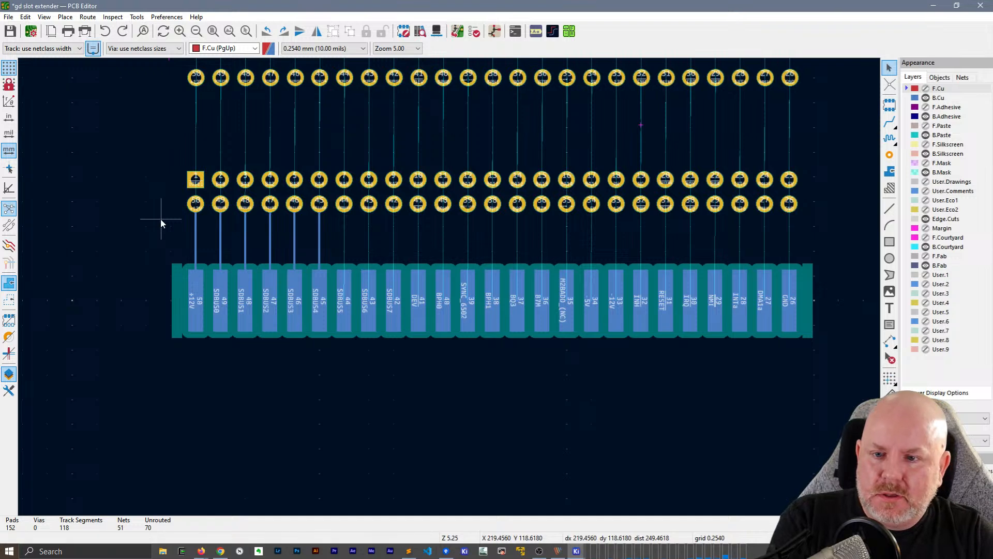
drag(393, 248, 133, 223)
click(133, 223)
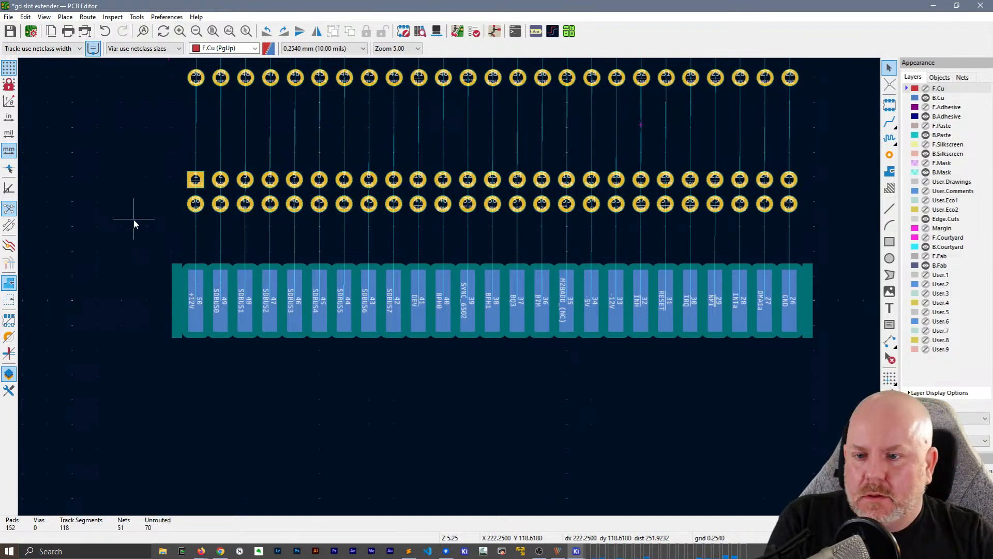
drag(146, 147, 843, 374)
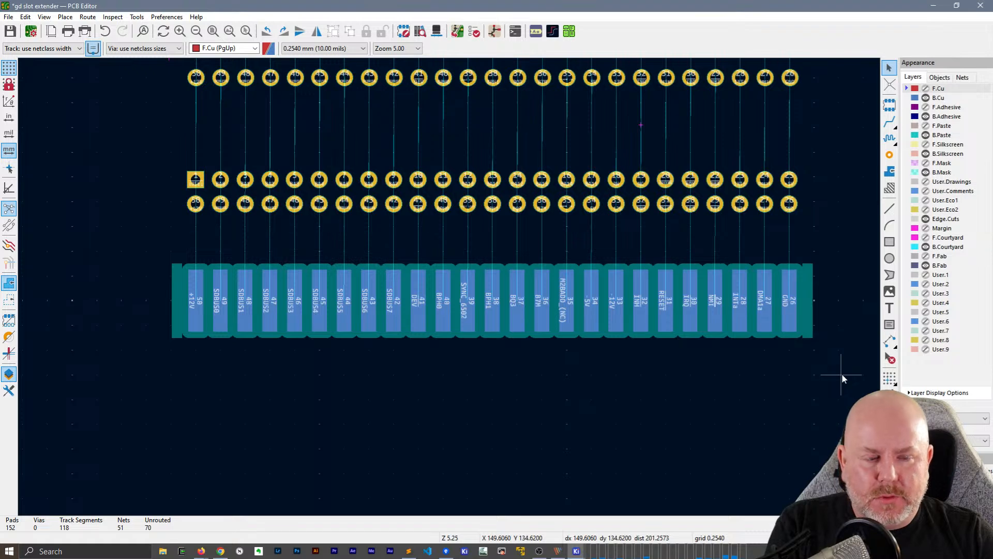
middle_drag(826, 358, 692, 349)
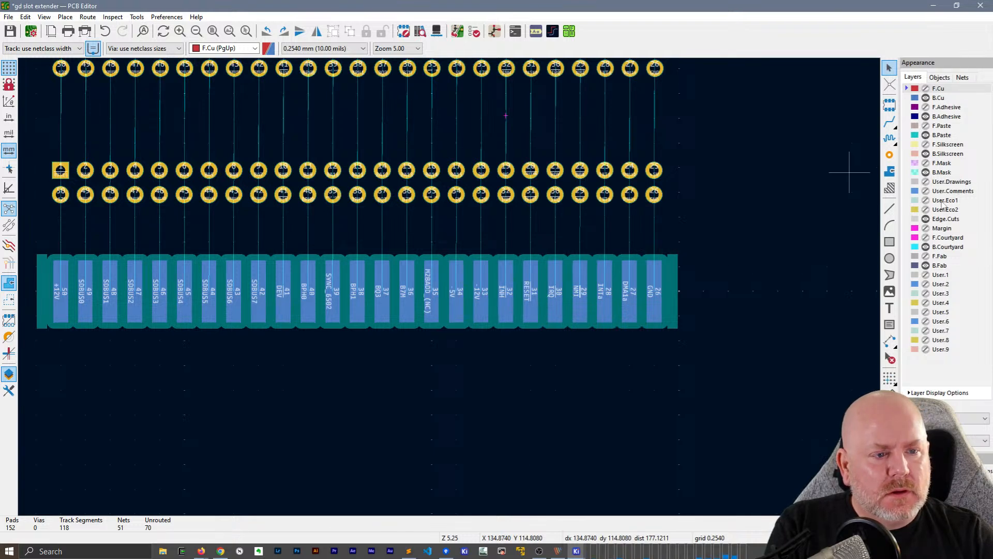
click(926, 89)
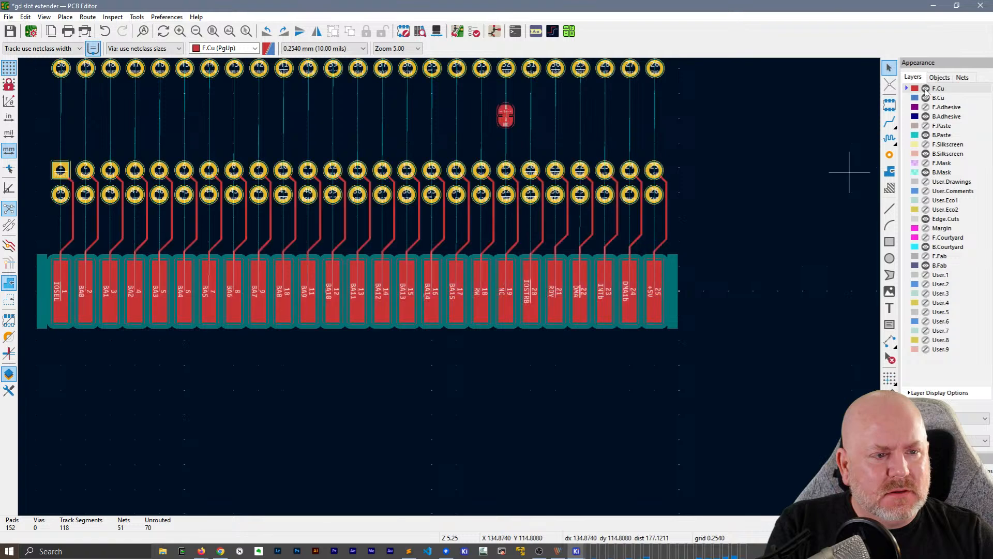
click(926, 89)
click(926, 89)
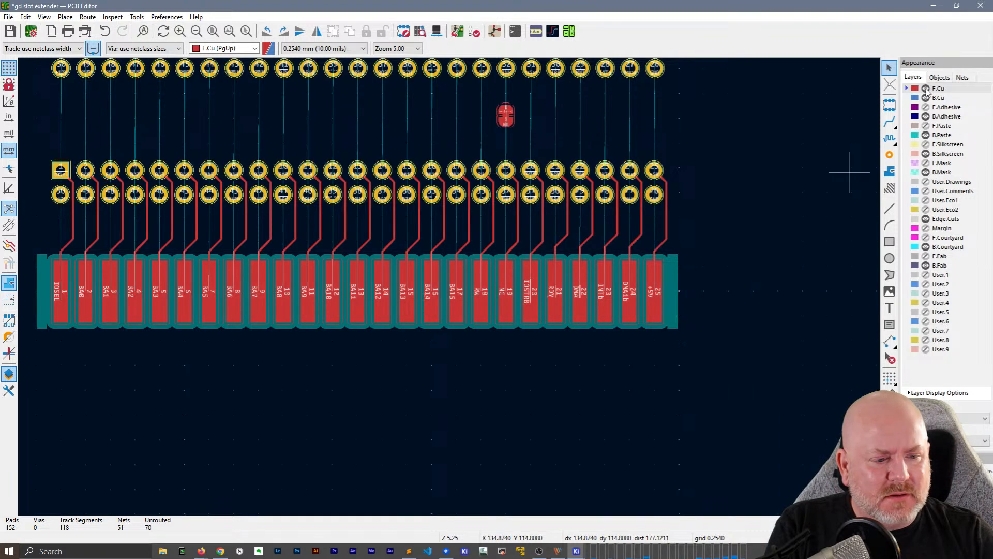
click(926, 89)
Show all layers and select both the J1 card edge footprint and the J2 header footprint
click(950, 418)
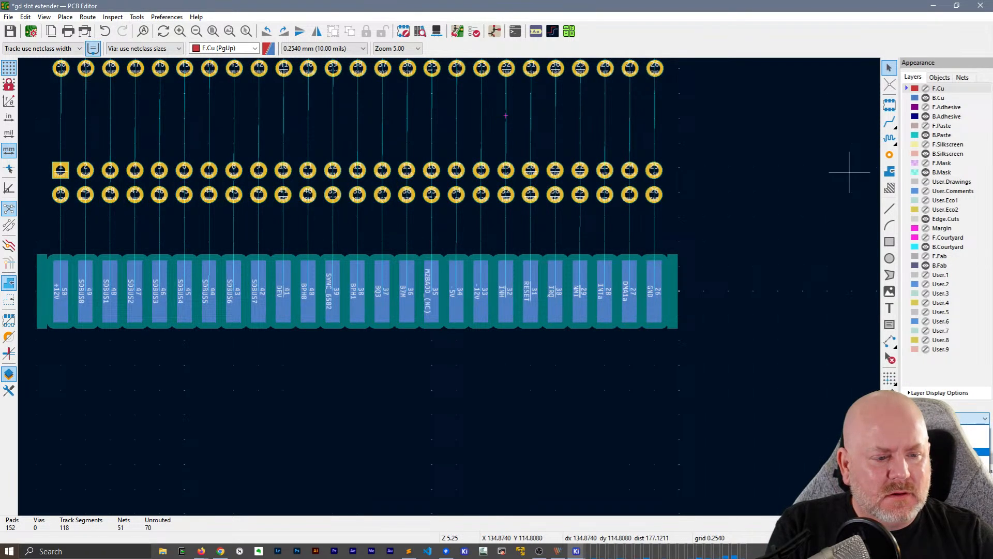
click(950, 429)
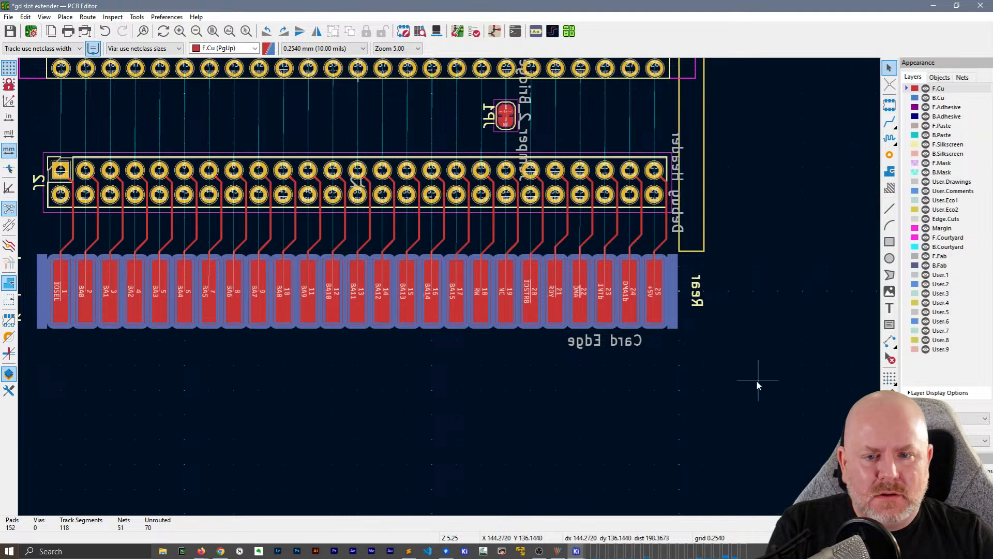
click(465, 309)
shift+click(481, 188)
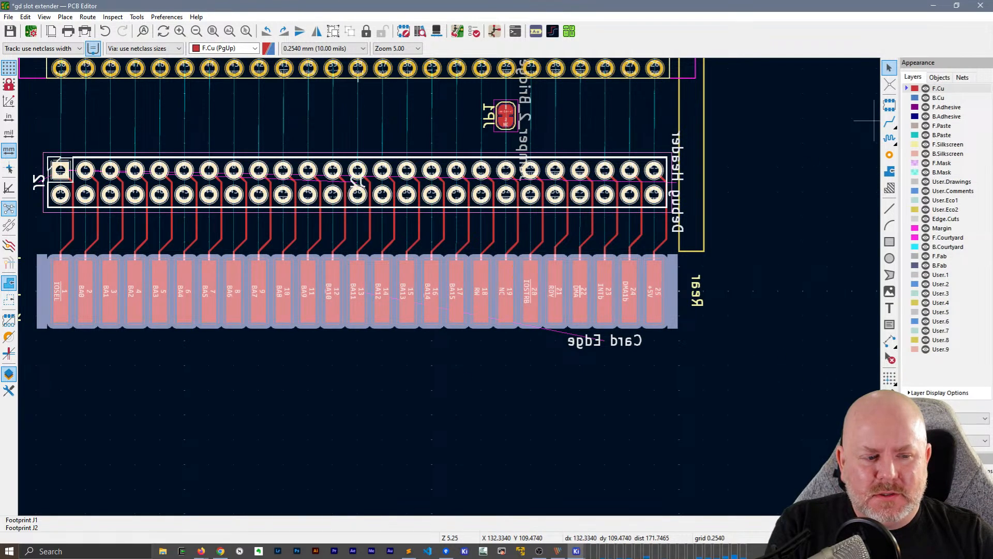
Return to the back layers view and autoroute the selected footprints, connecting the card edge pads to J2's lower row on B.Cu
click(951, 419)
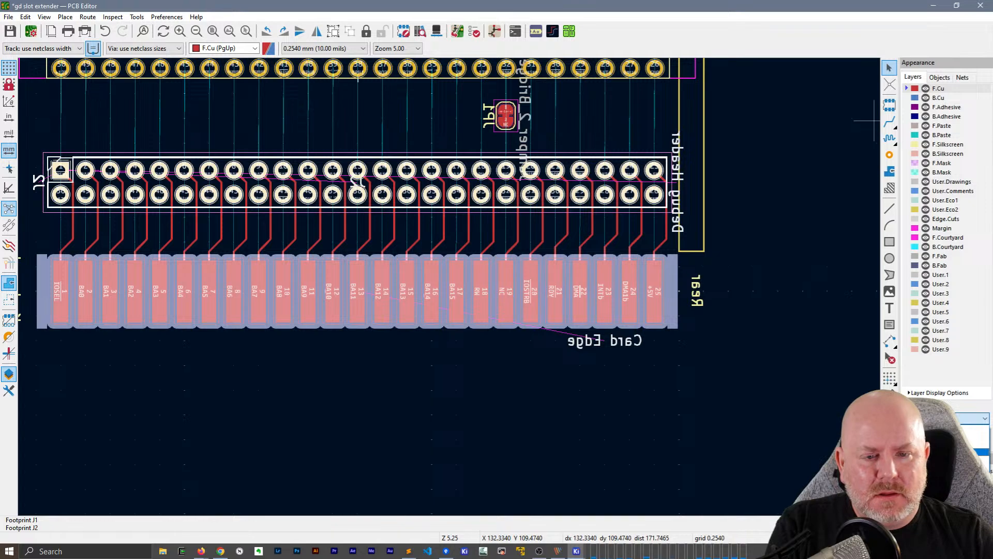
click(978, 452)
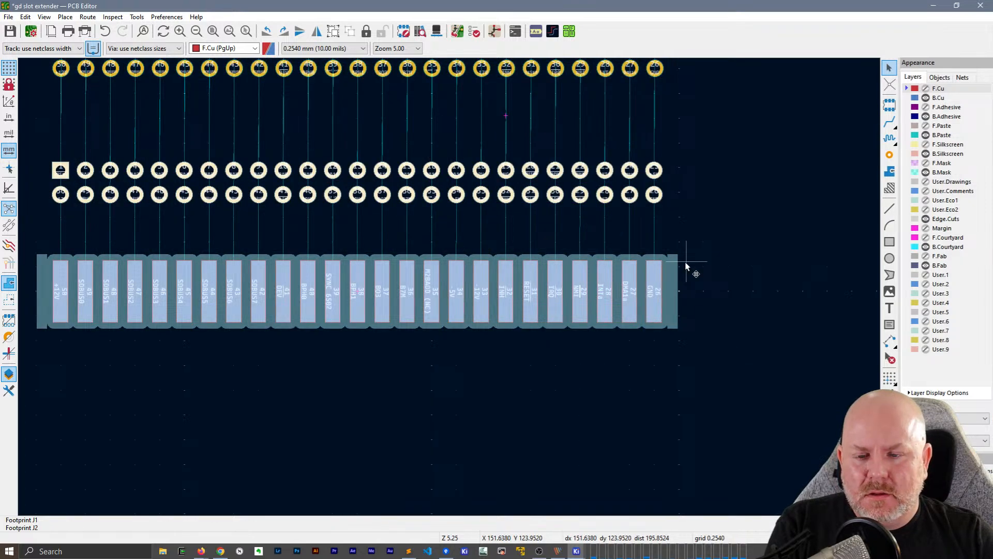
key(shift+f)
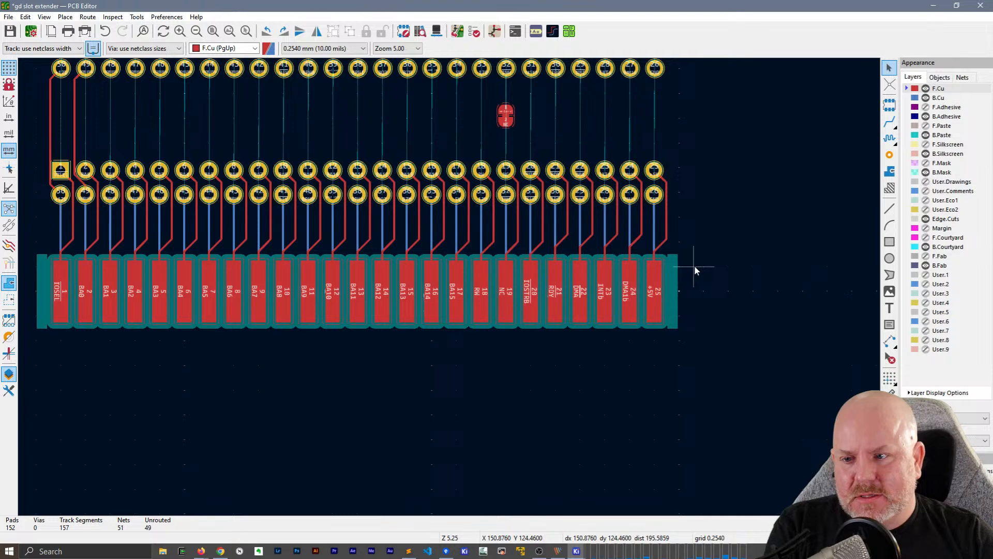
Delete the two stray F.Cu tracks running from J2 pads 50 and 49 up to the connector above
middle_drag(309, 429, 385, 506)
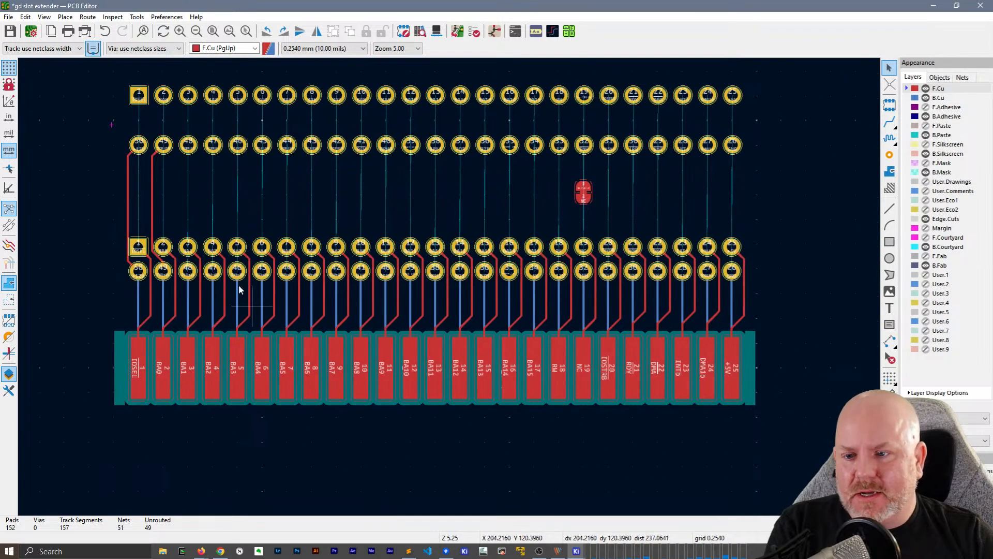
drag(192, 214, 77, 186)
key(u)
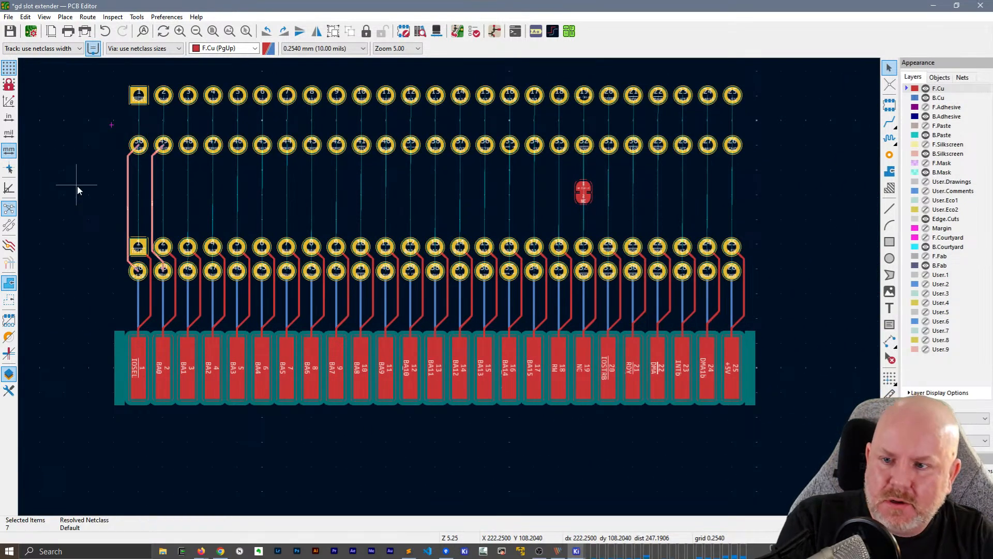
key(Delete)
Hide the F.Cu layer and examine the B.Cu tracks along the whole card edge and the unrouted connections above J2
scroll(451, 290, up, 5)
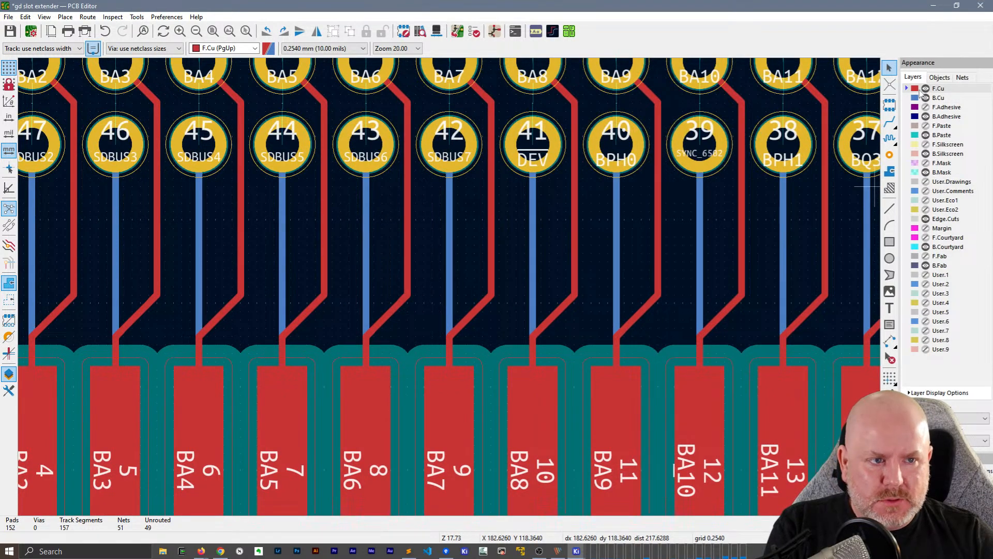
click(924, 88)
scroll(362, 293, down, 2)
middle_drag(306, 322, 330, 282)
middle_drag(727, 263, 376, 253)
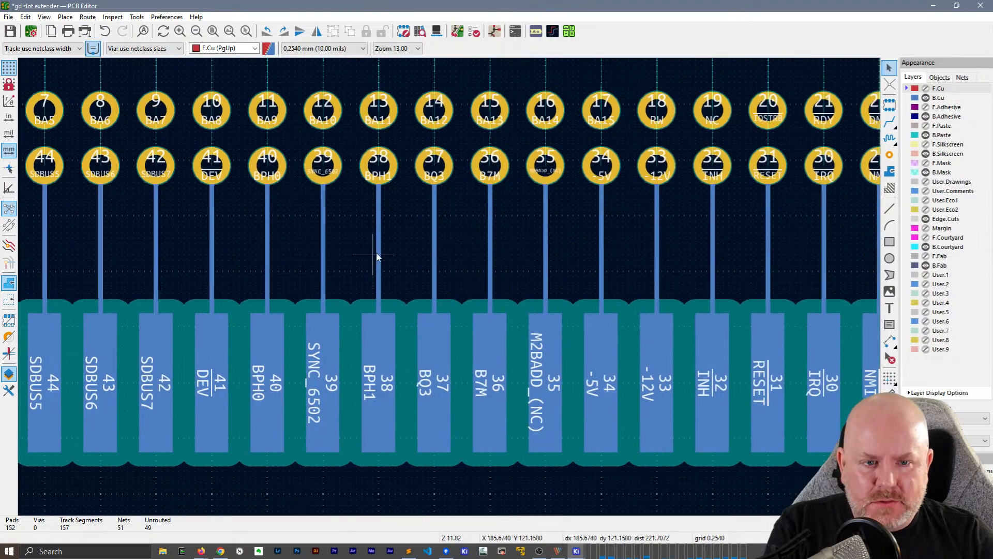
middle_drag(798, 244, 449, 288)
scroll(450, 288, down, 3)
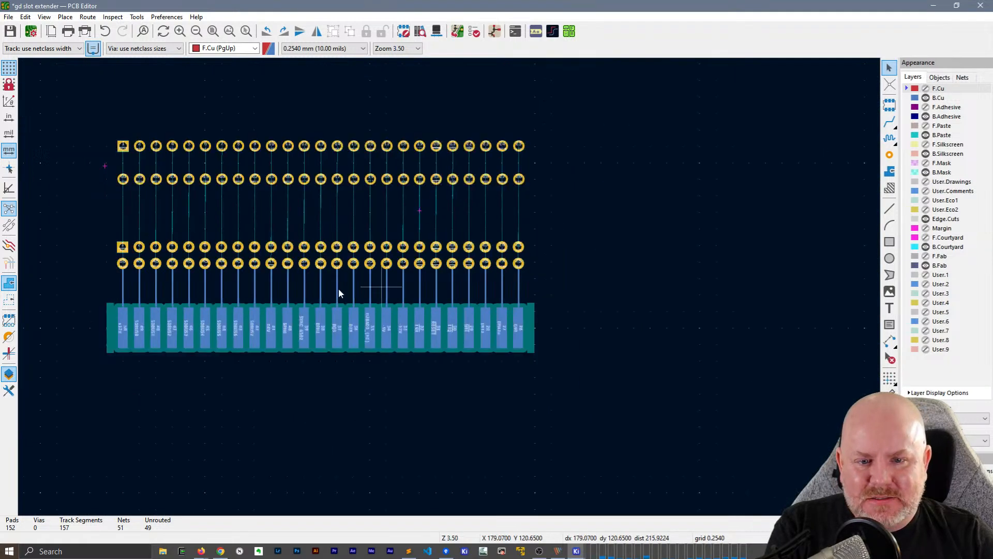
middle_drag(338, 293, 461, 324)
scroll(449, 286, up, 2)
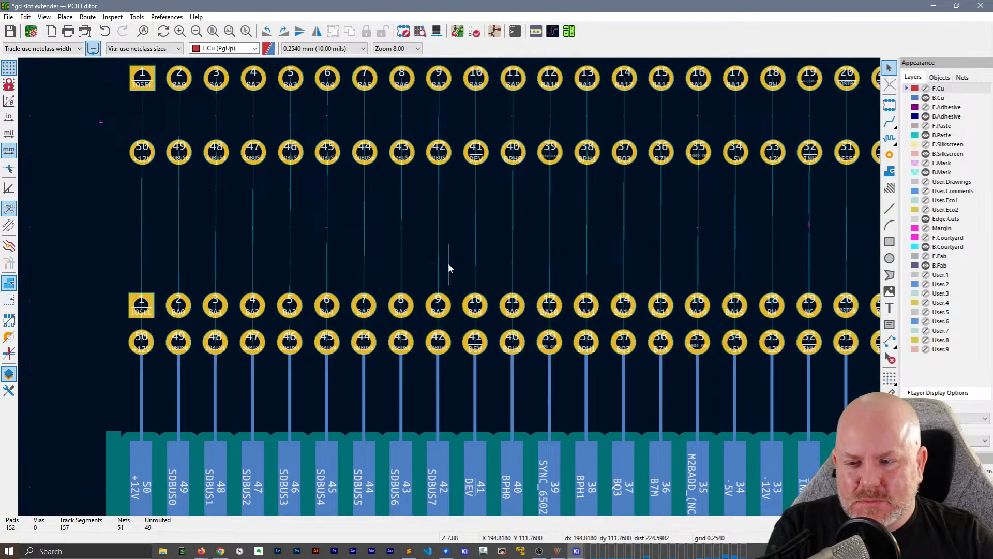
middle_drag(449, 264, 328, 272)
scroll(327, 273, down, 1)
middle_drag(509, 285, 406, 280)
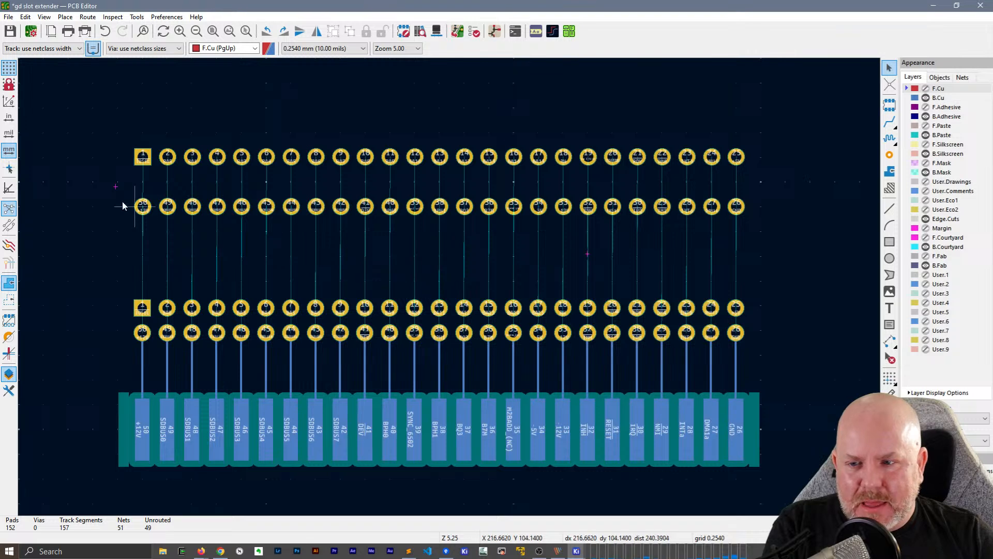
Select the upper connector's lower pad row and J2's upper pad row, autoroute them on F.Cu, and stop the routing partway
drag(105, 192, 838, 269)
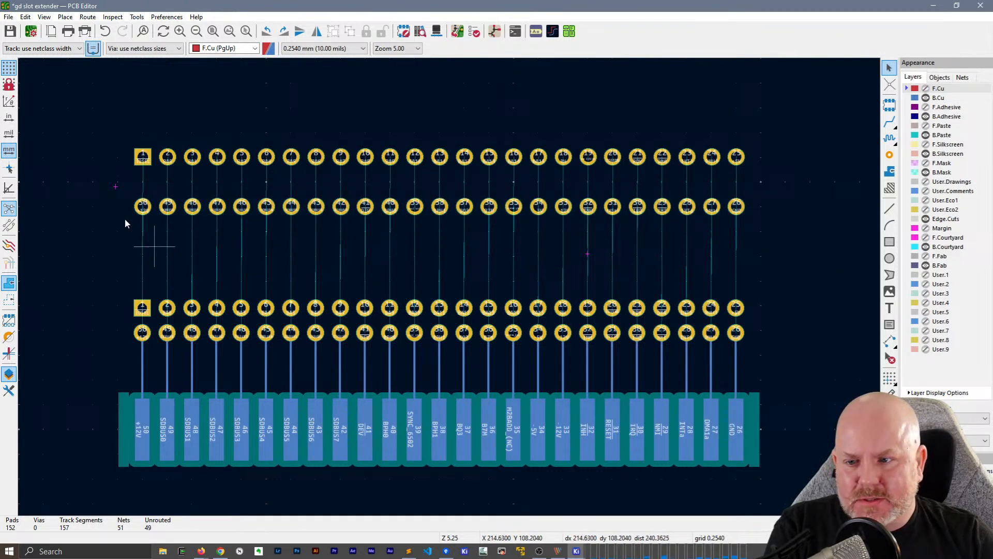
drag(98, 195, 781, 319)
scroll(449, 286, up, 2)
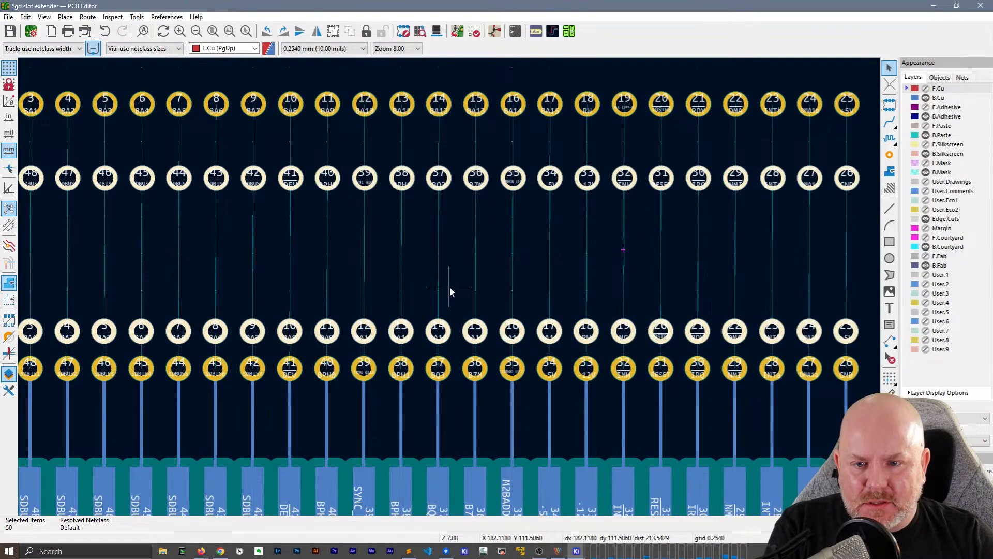
key(shift+f)
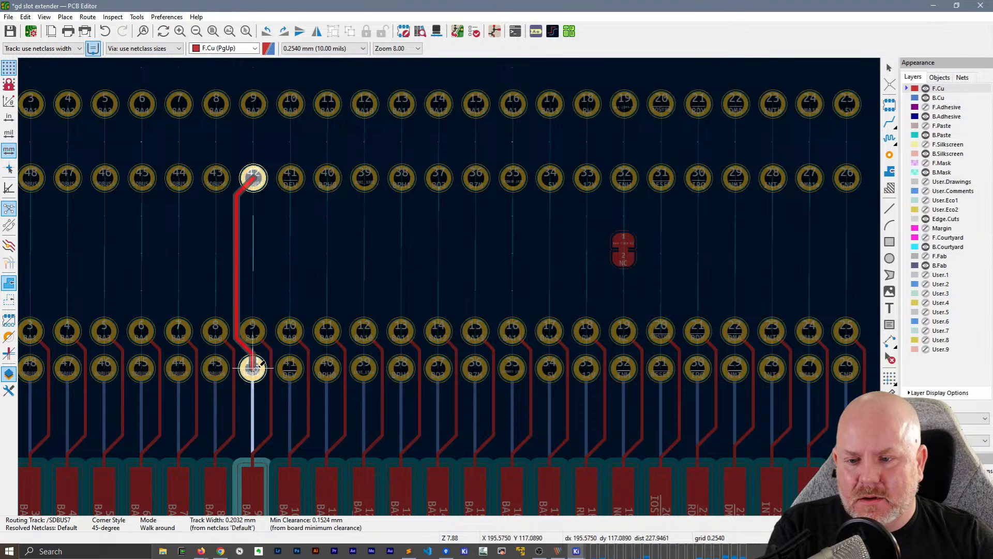
click(253, 369)
click(402, 368)
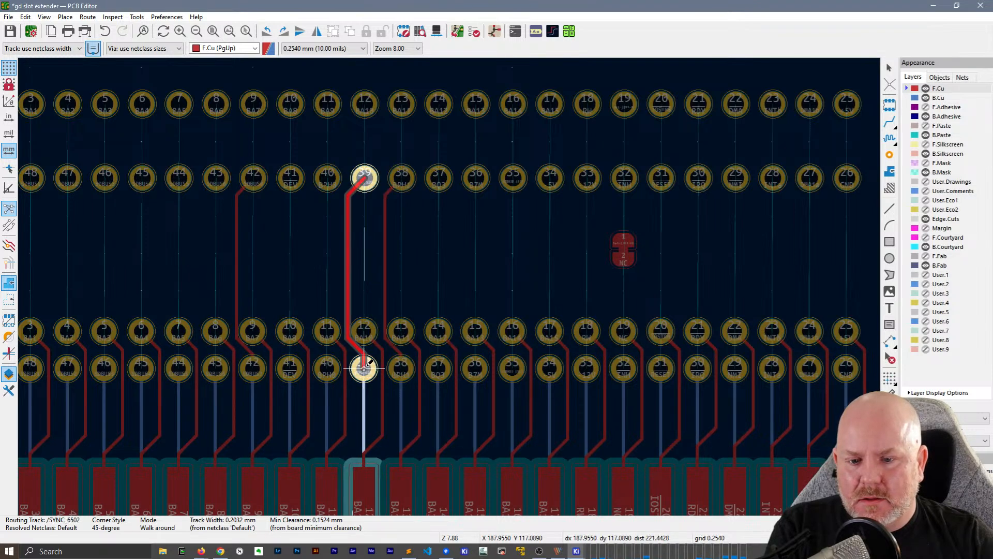
click(364, 368)
click(327, 369)
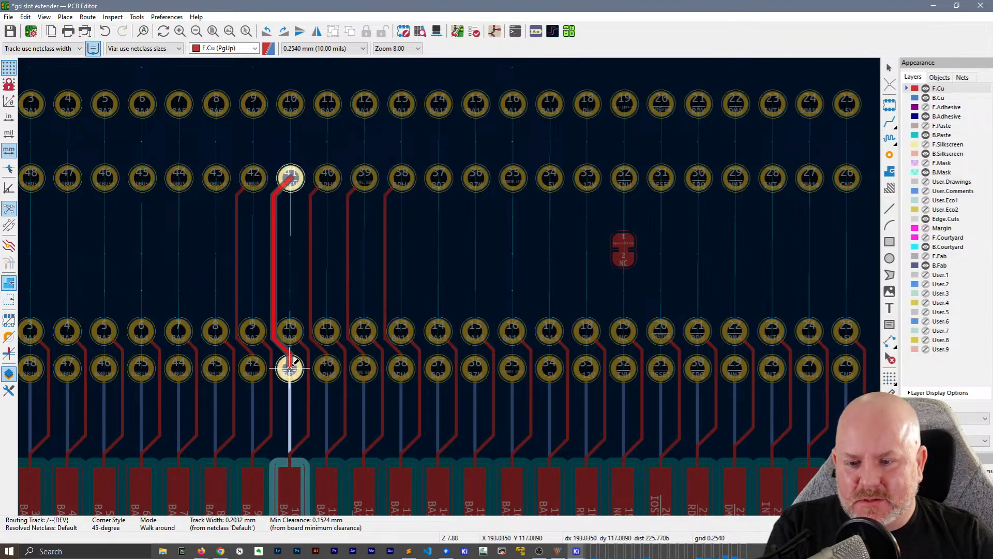
click(290, 369)
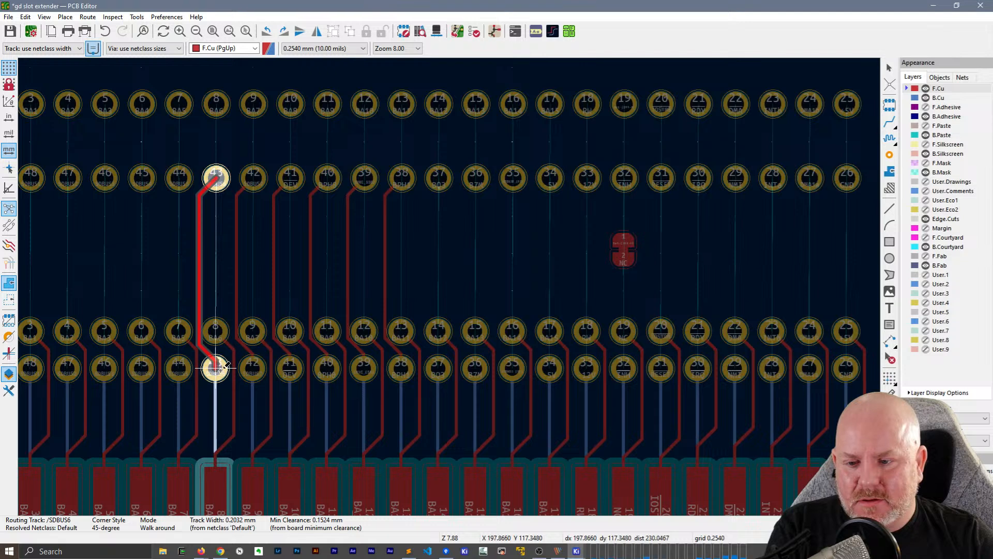
click(216, 368)
click(439, 368)
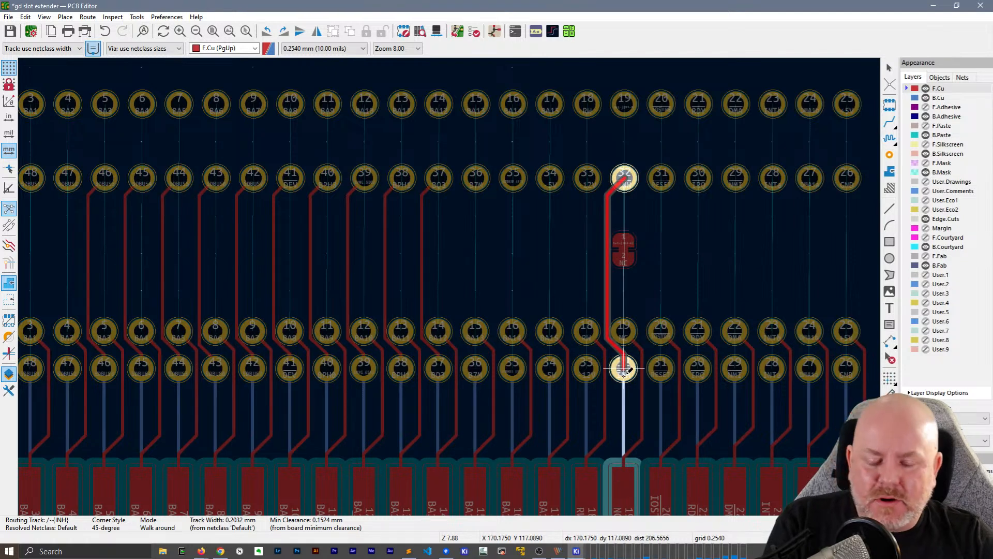
key(Escape)
key(Escape)
key(Escape)
key(Escape)
key(Escape)
key(Escape)
key(Escape)
key(Escape)
key(Escape)
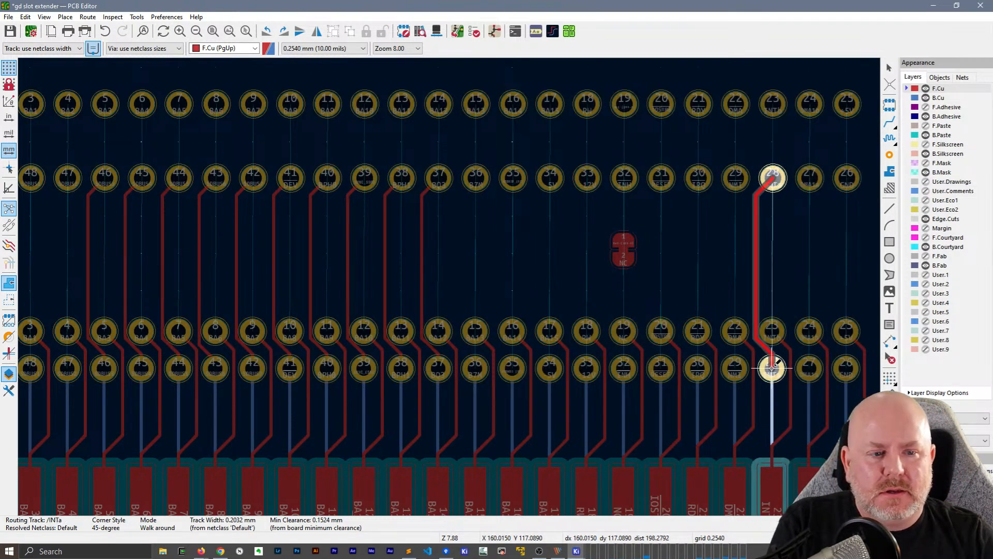
scroll(476, 371, down, 4)
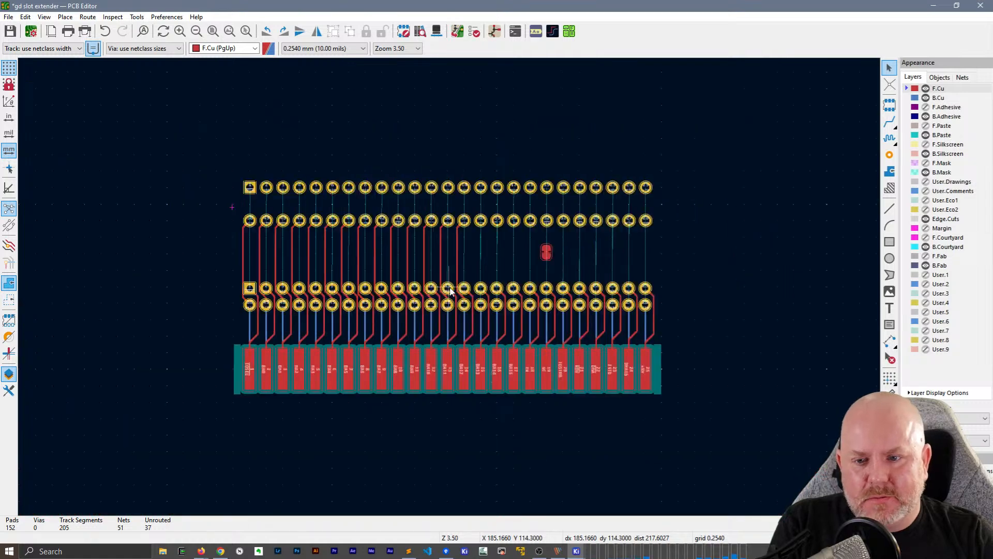
Try to autoroute J2, the solder jumper and the remaining connections up to the upper connector with F.Cu active
scroll(495, 257, up, 2)
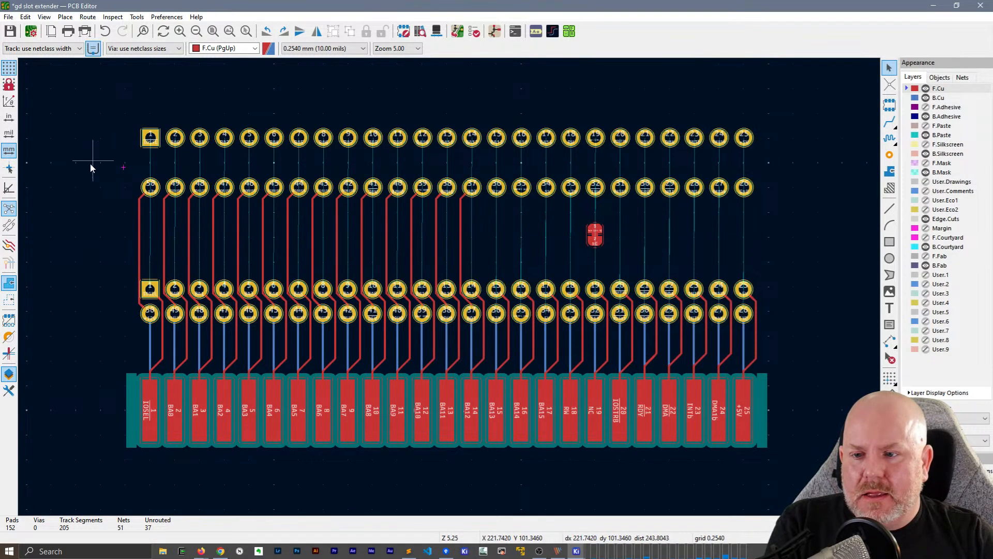
drag(89, 165, 773, 329)
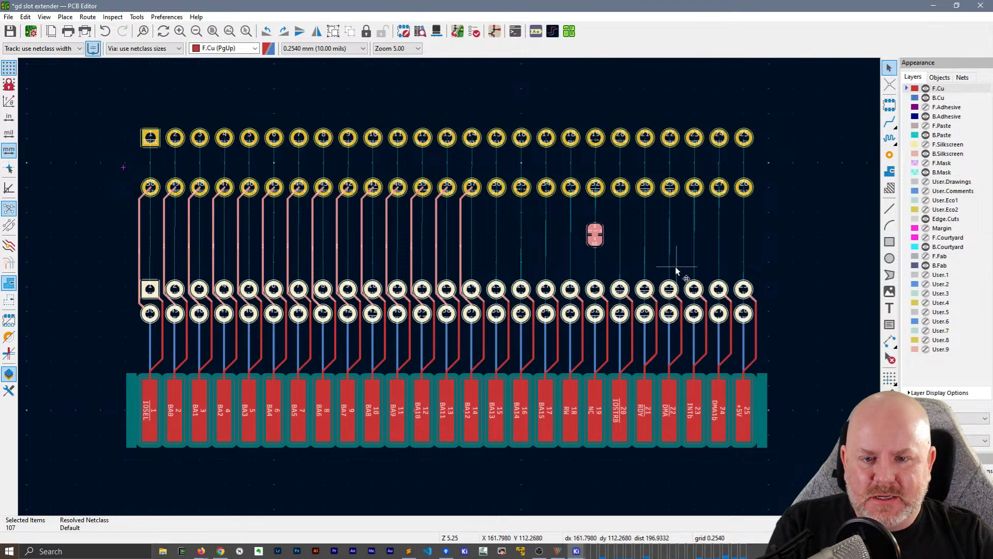
key(shift+f)
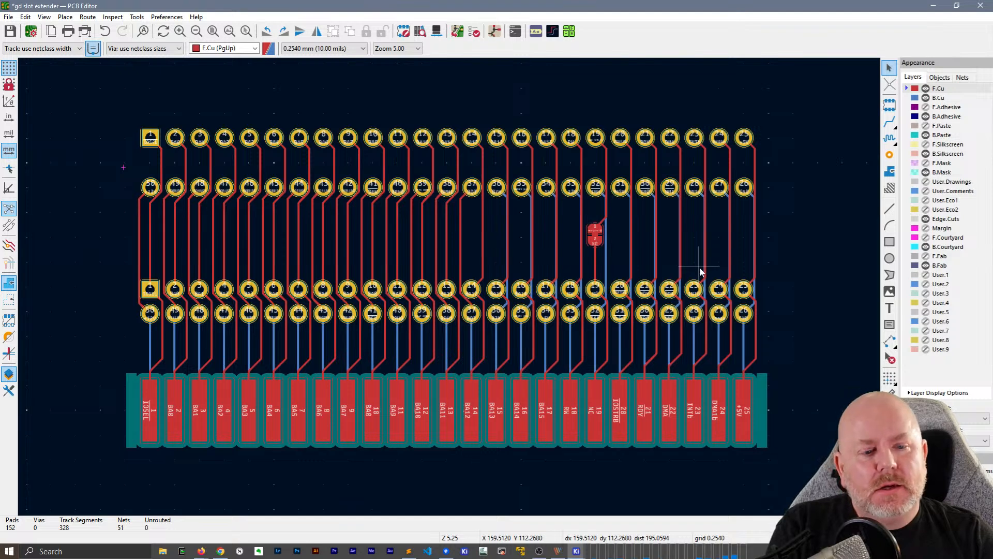
Undo all autorouted tracks between J2 and the upper connector, keeping the card edge tracks, and save the board
key(ctrl+z)
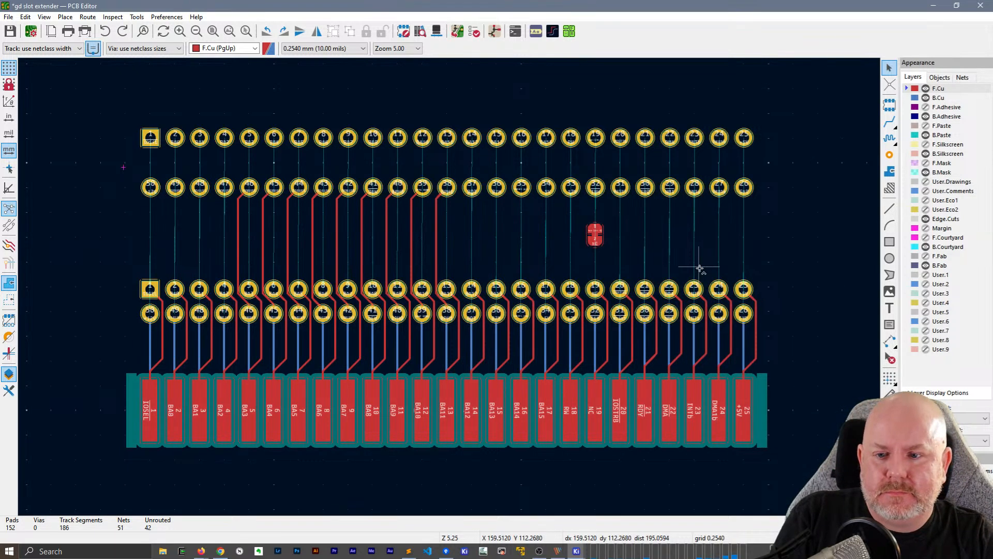
key(ctrl+z)
key(ctrl+z)
key(ctrl+z)
key(ctrl+z)
key(ctrl+z)
key(ctrl+z)
key(ctrl+z)
key(ctrl+z)
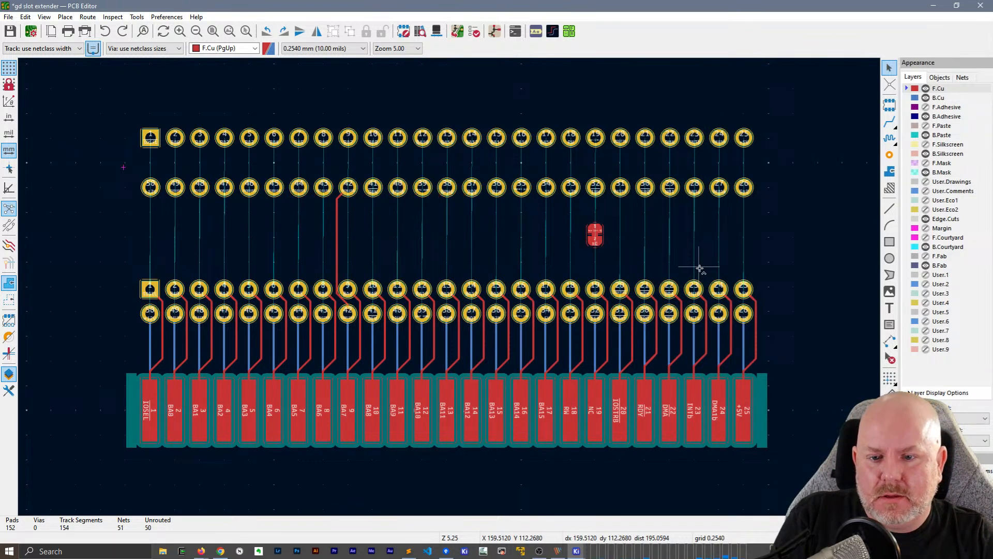
key(ctrl+z)
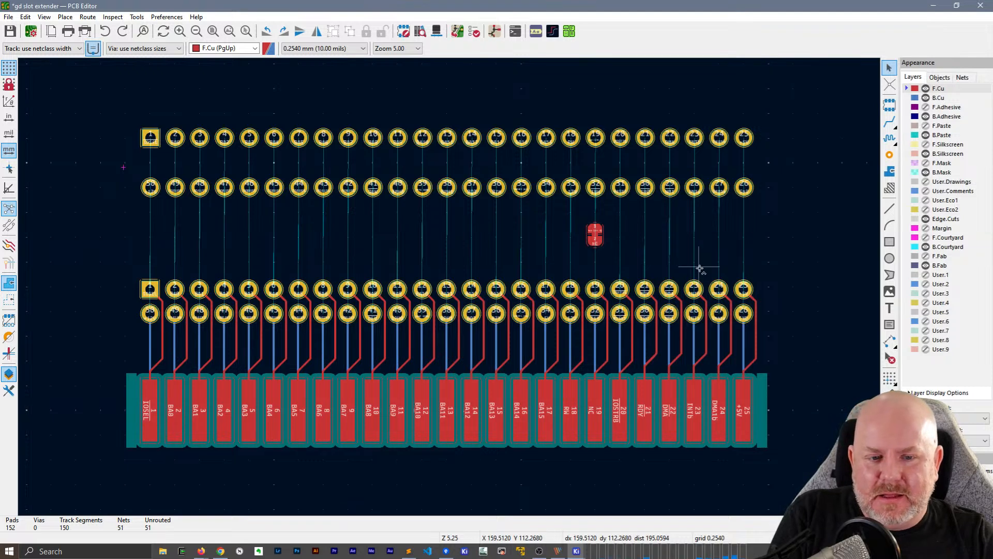
key(ctrl+s)
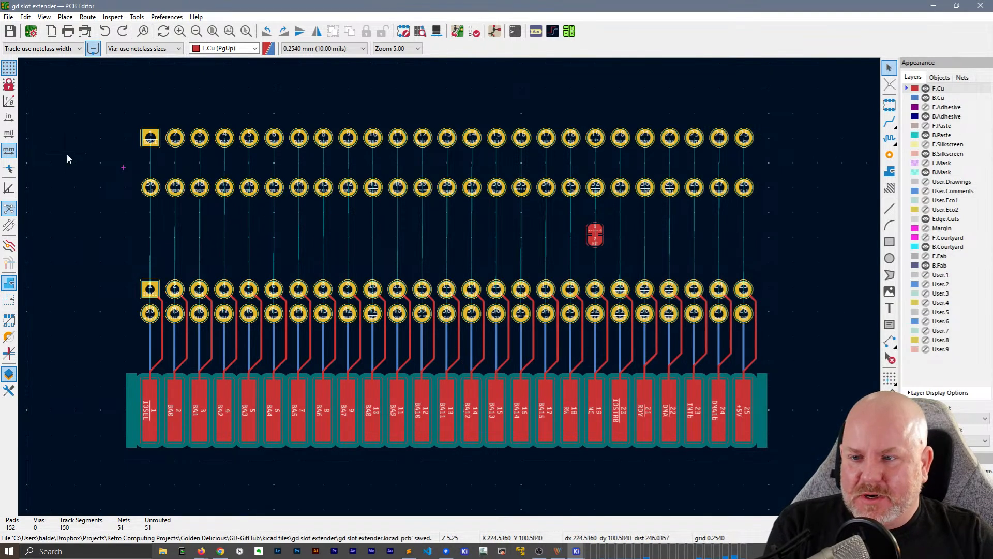
Select footprints J3 and J2 and route their connections on F.Cu, linking the upper pad rows
drag(111, 112, 841, 341)
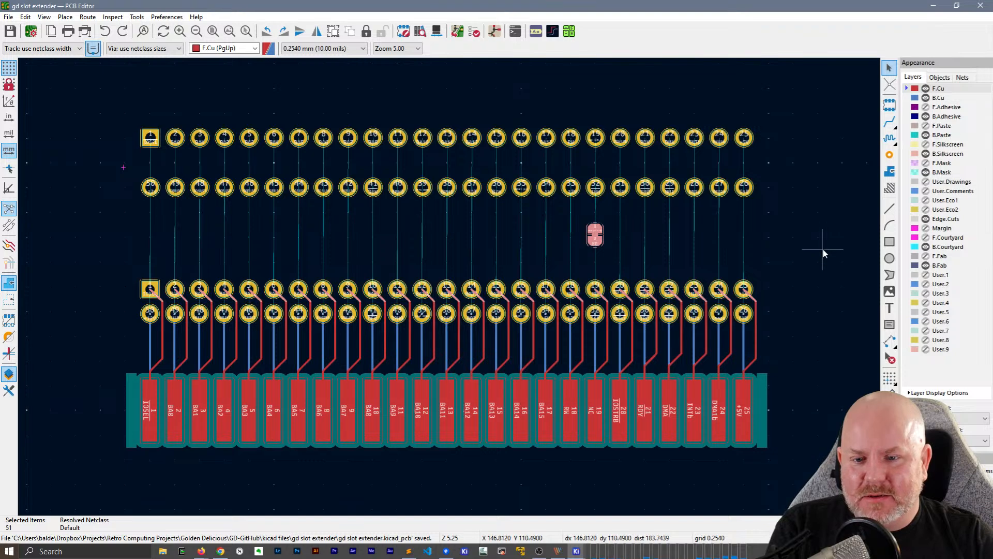
click(822, 247)
click(522, 137)
click(554, 128)
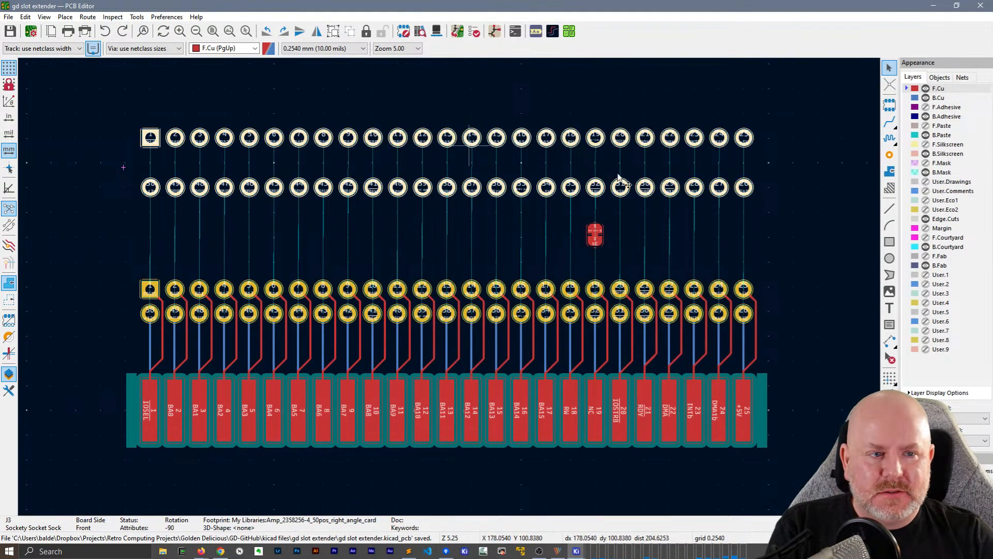
shift+click(445, 305)
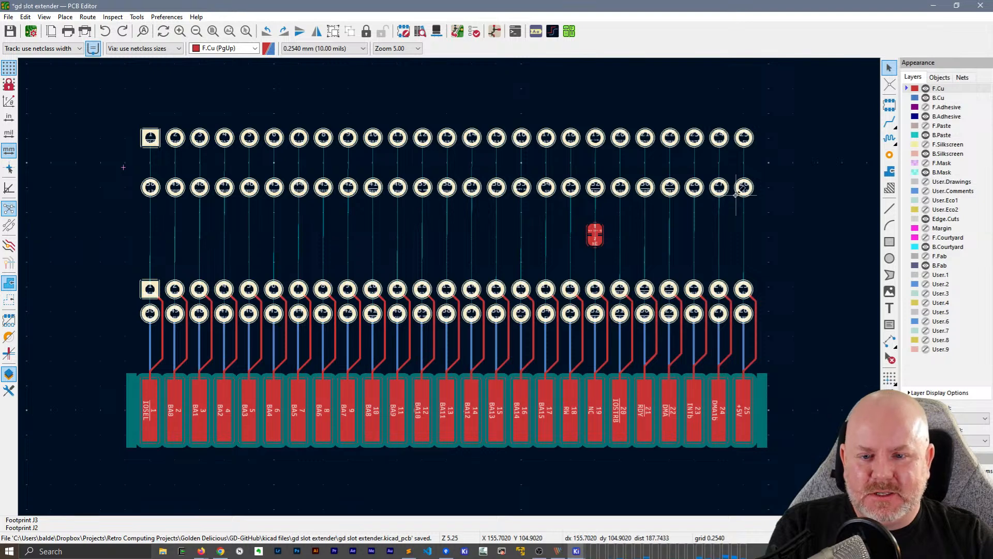
key(x)
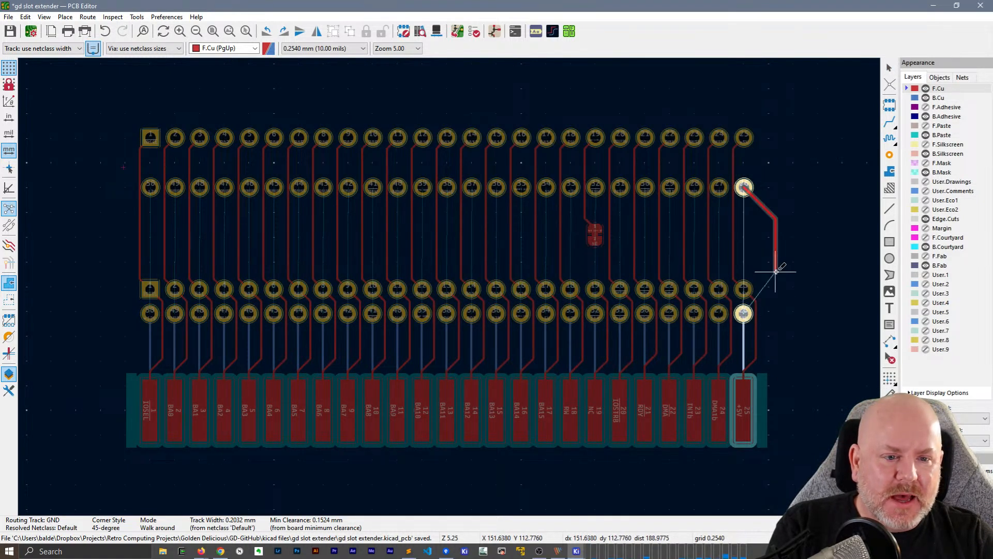
Skip the pending F.Cu routes for the lower pad rows one after another, from GND through to +12V
key(Escape)
key(Escape)
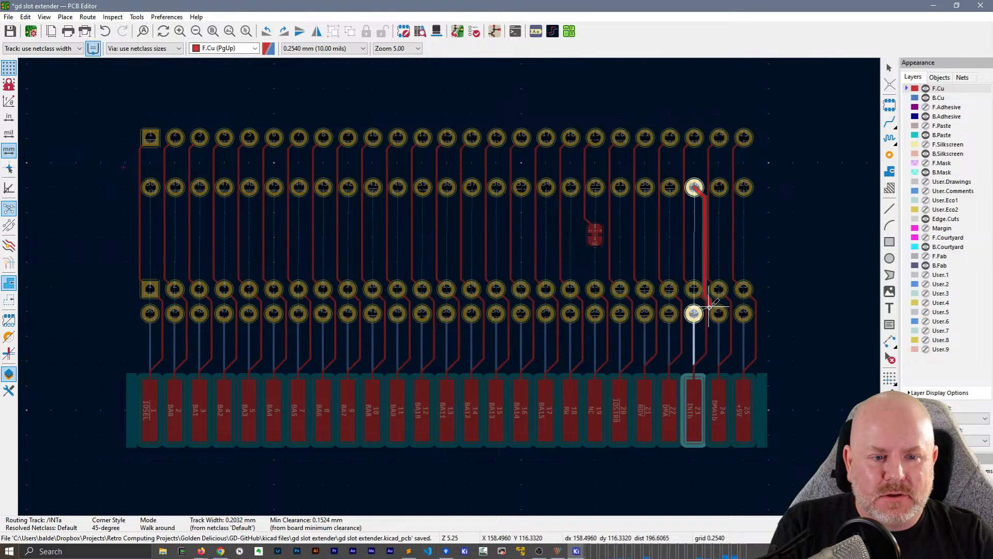
key(Escape)
key(Escape)
key(Escape)
key(Escape)
key(Escape)
key(Escape)
key(Escape)
key(Escape)
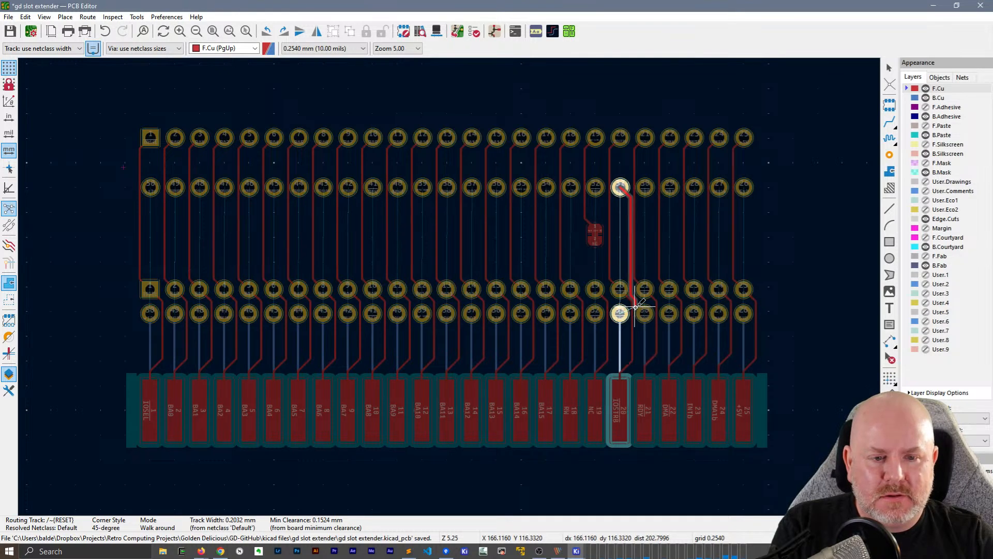
key(Escape)
key(Escape)
key(Escape)
key(Escape)
key(Escape)
key(Escape)
key(Escape)
key(Escape)
key(Escape)
key(Escape)
key(Escape)
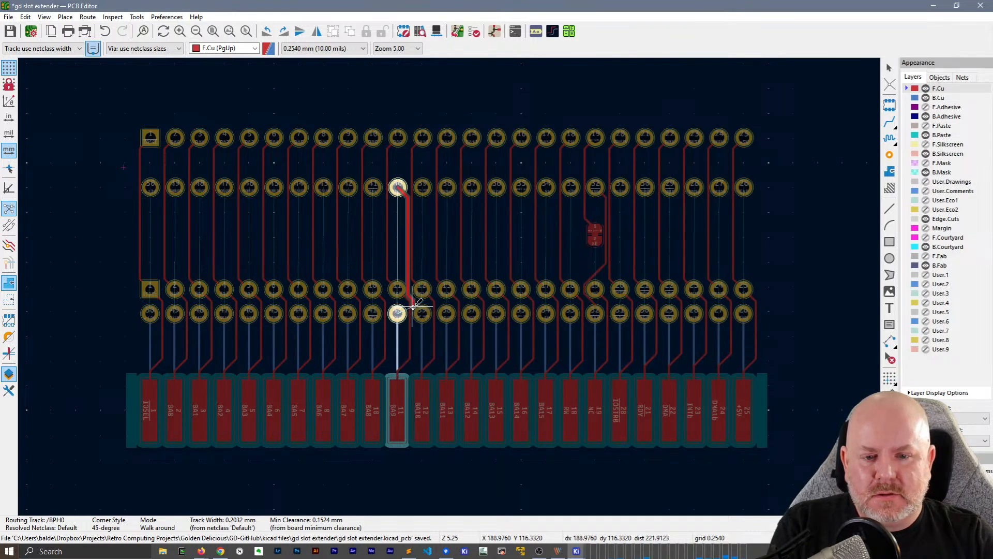
key(Escape)
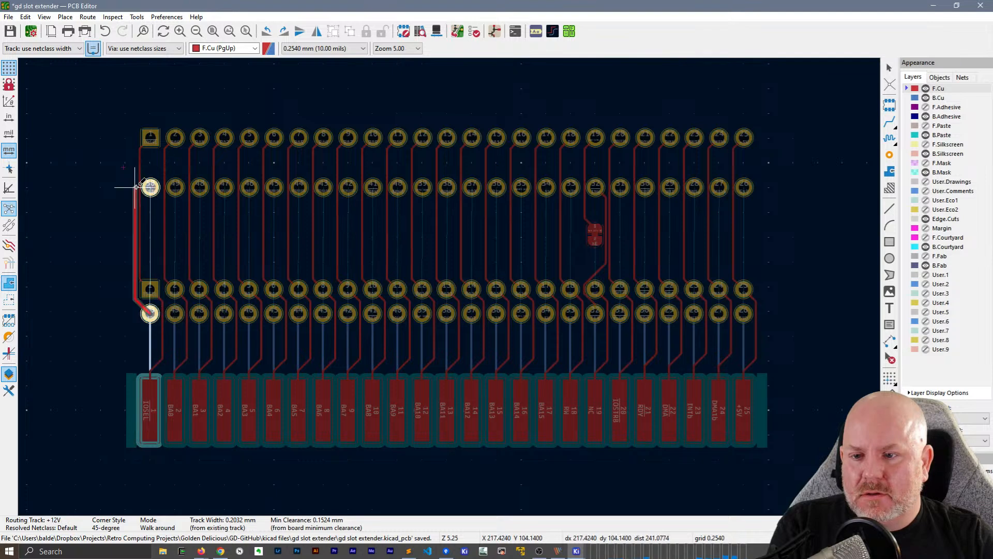
key(Escape)
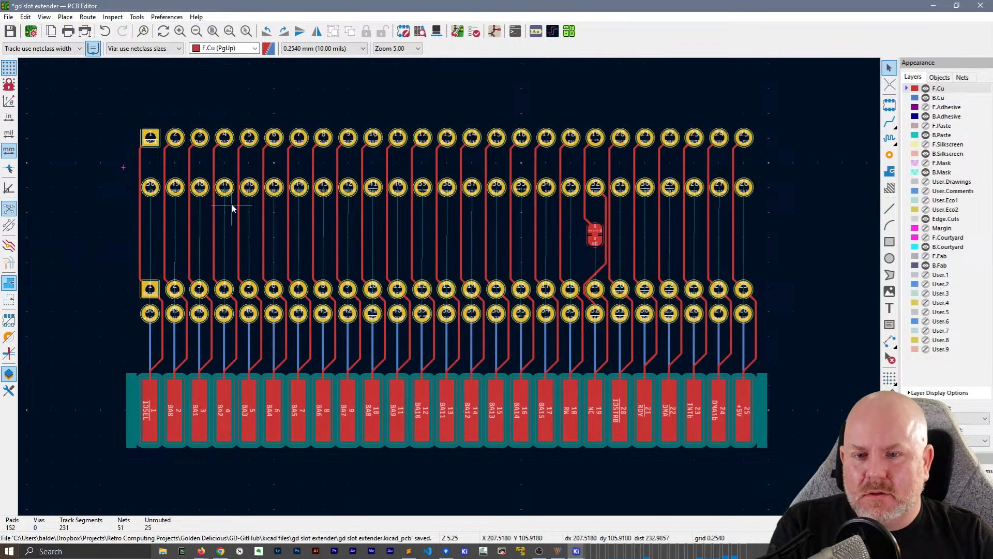
Hide the F.Cu layer and make B.Cu the active layer for track routing
scroll(233, 209, up, 3)
scroll(449, 287, down, 3)
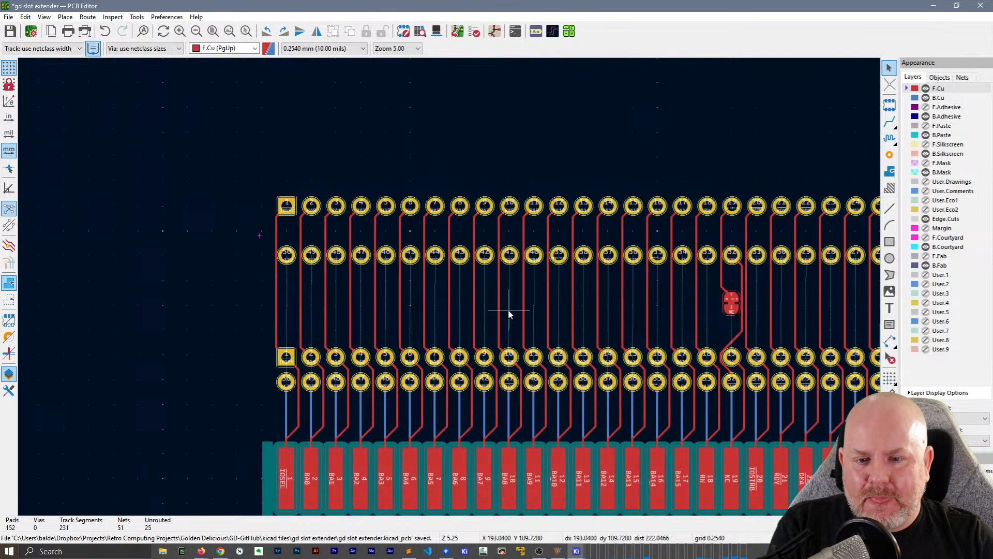
click(926, 89)
middle_drag(338, 308, 306, 293)
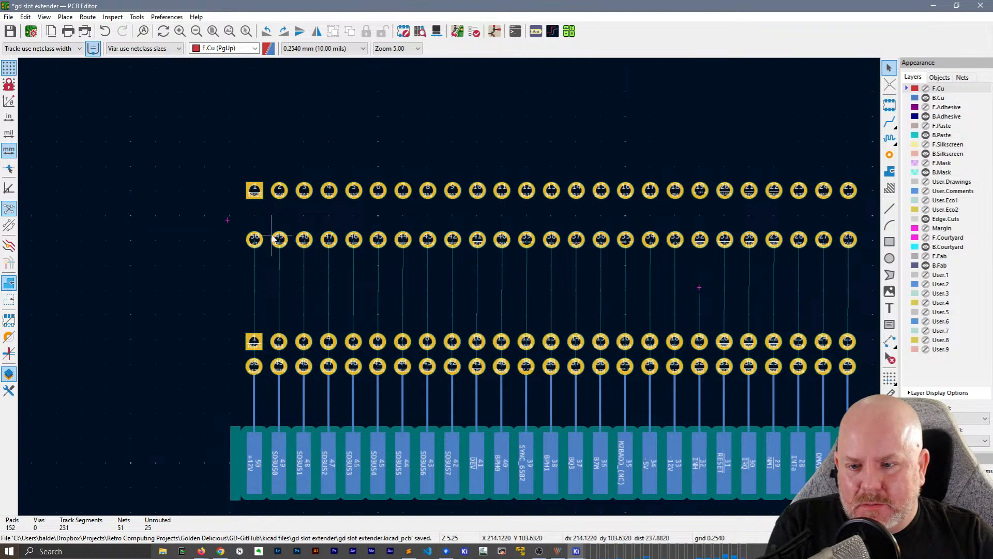
key(x)
key(Escape)
key(Page_Down)
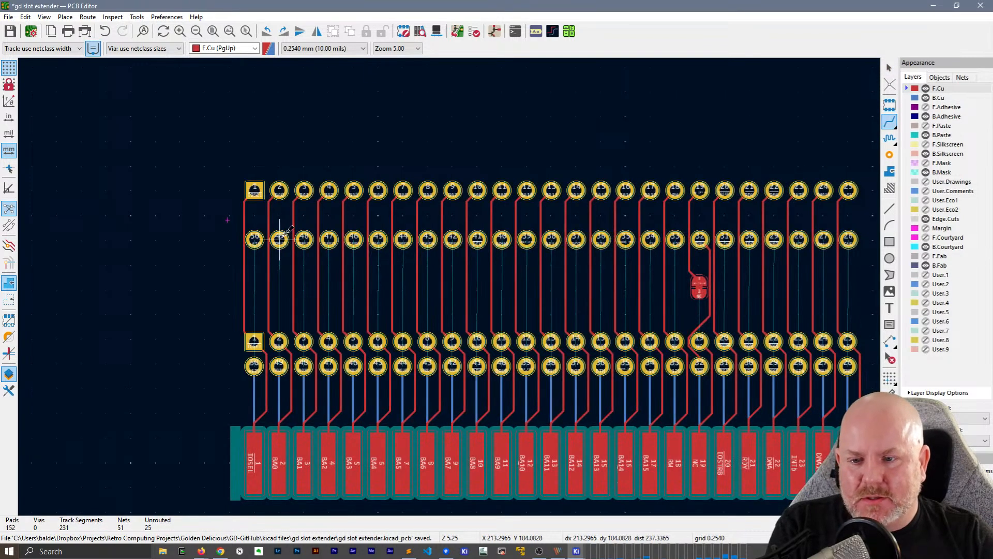
click(926, 88)
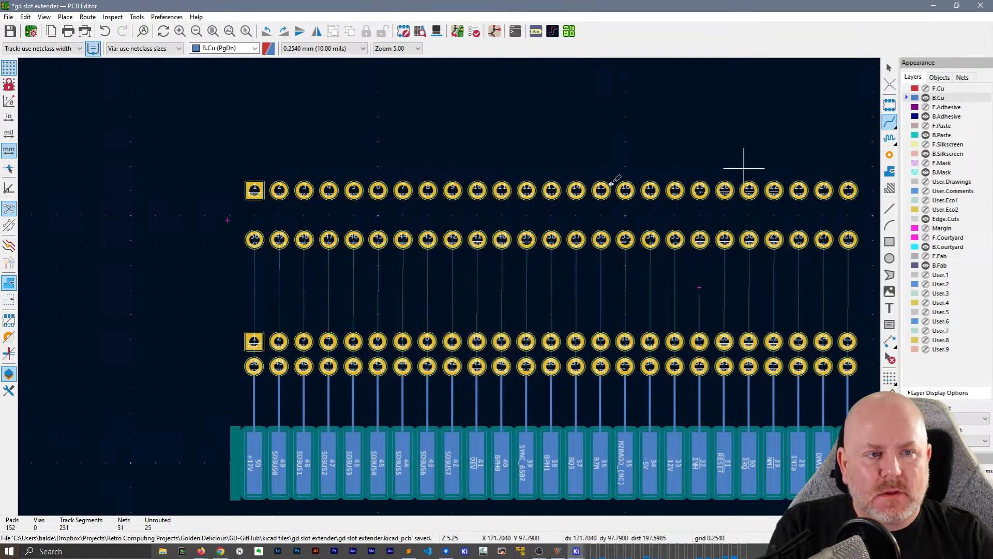
Route J3 pads 50 (+12V) and 49 (SDBUS0) to the matching J2 pads on B.Cu, passing around J2's upper pads
click(254, 240)
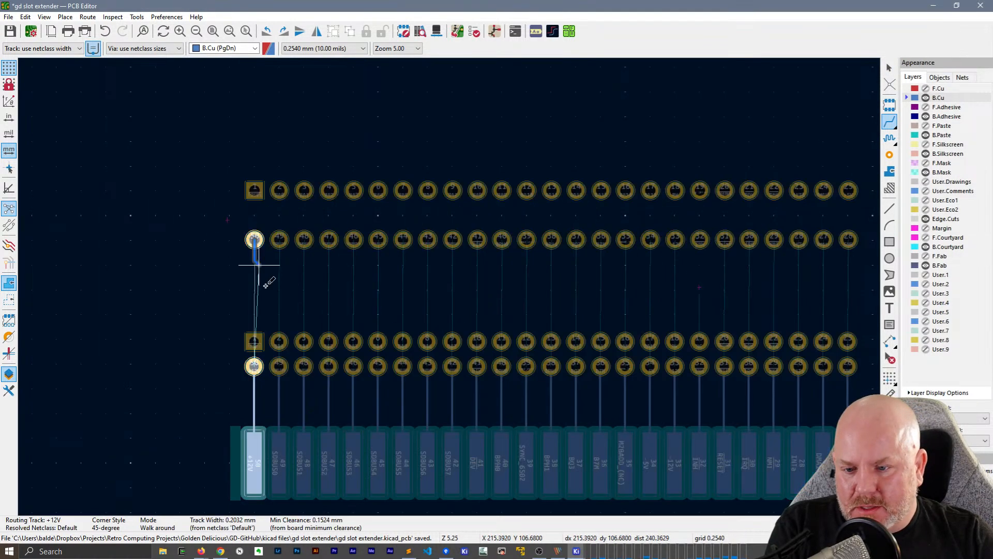
click(254, 366)
click(279, 240)
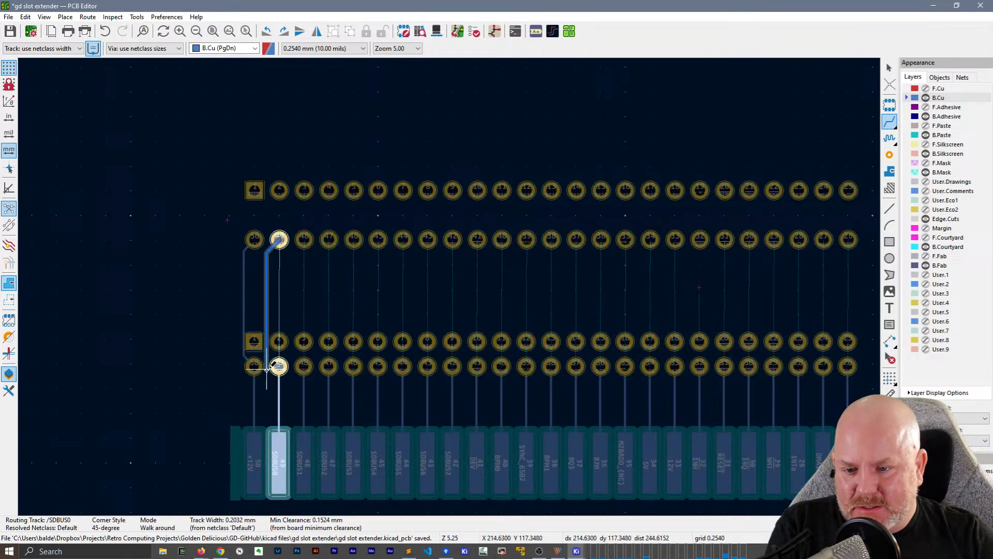
click(280, 366)
key(Escape)
middle_drag(372, 255, 262, 214)
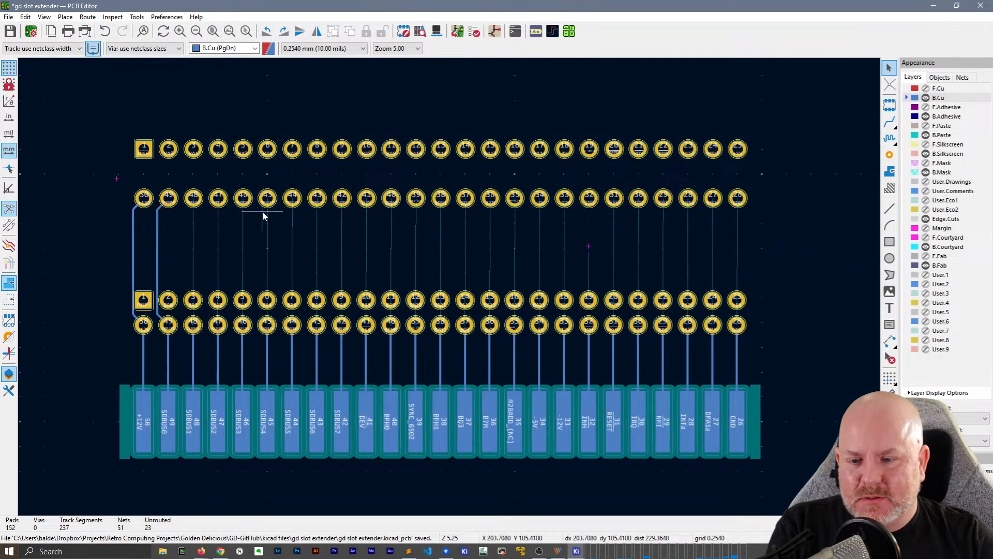
drag(124, 191, 762, 210)
drag(109, 179, 778, 216)
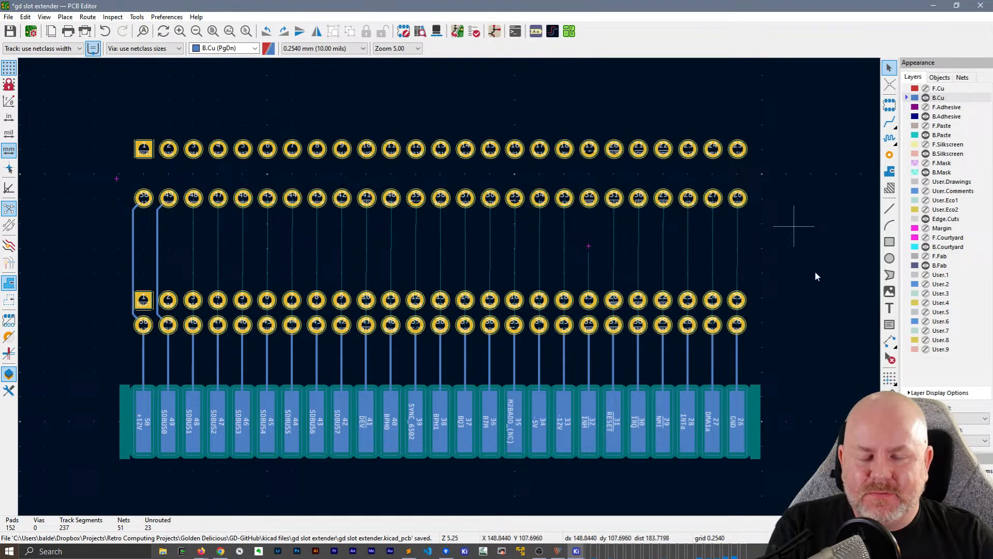
click(926, 89)
drag(120, 180, 771, 225)
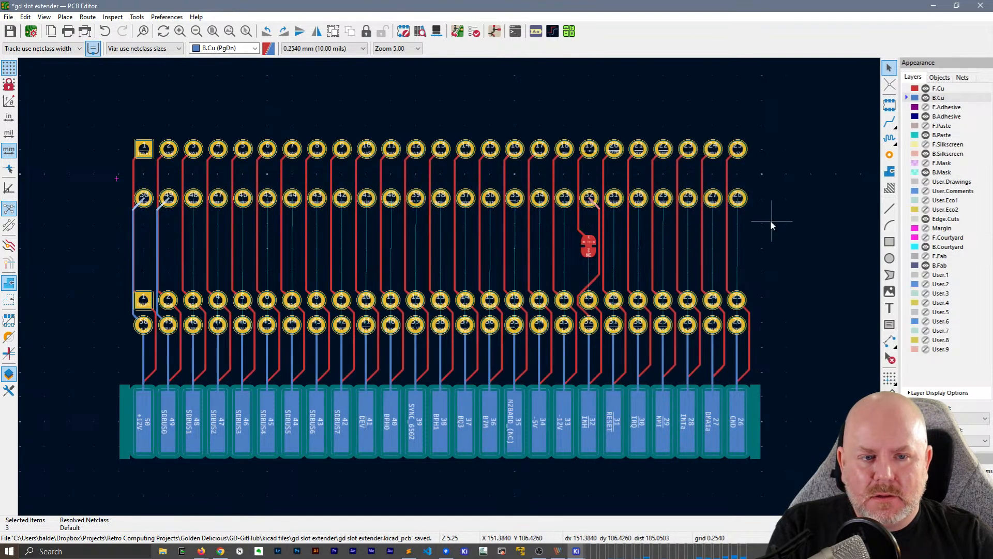
click(926, 89)
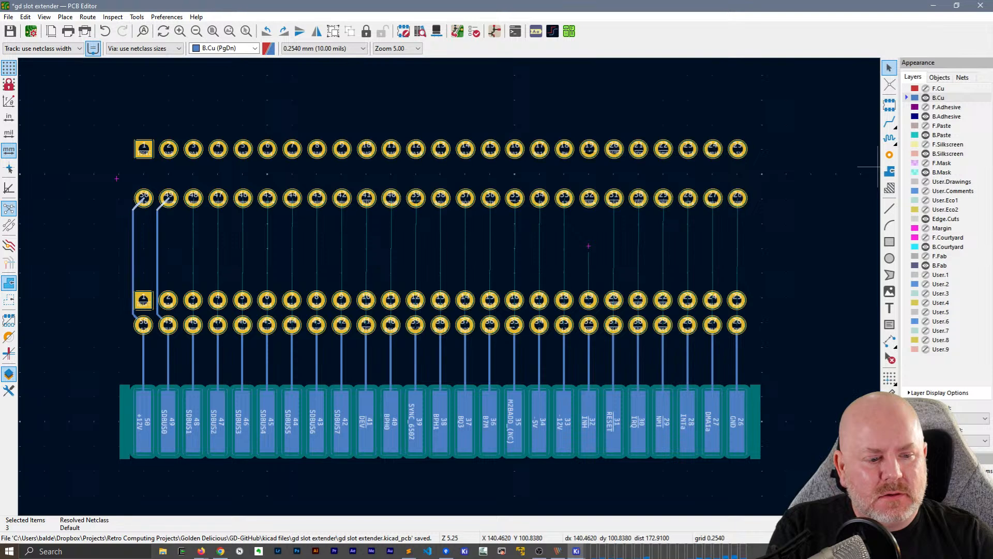
click(496, 224)
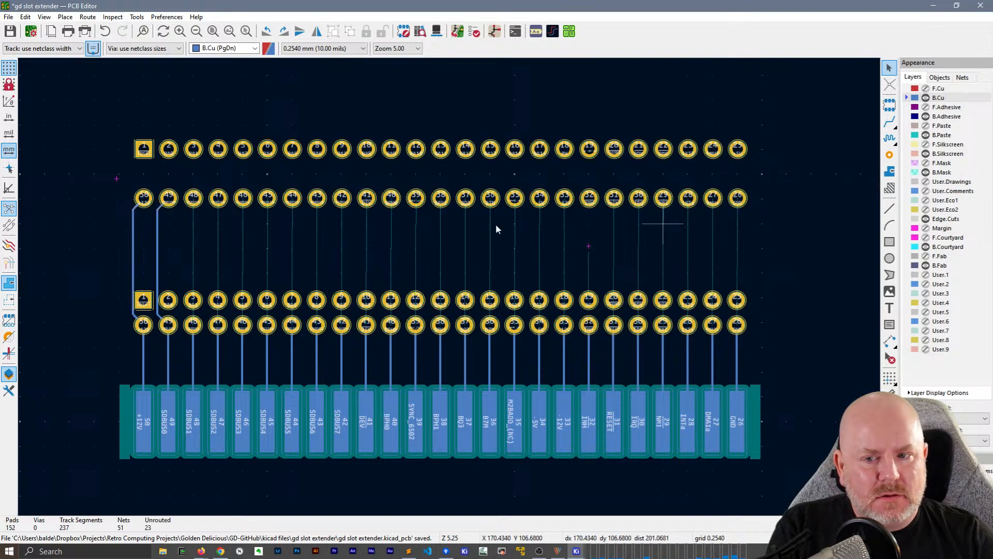
Select the lower pad rows of J3 and J2 and autoroute the connections between them on B.Cu
drag(788, 213, 119, 181)
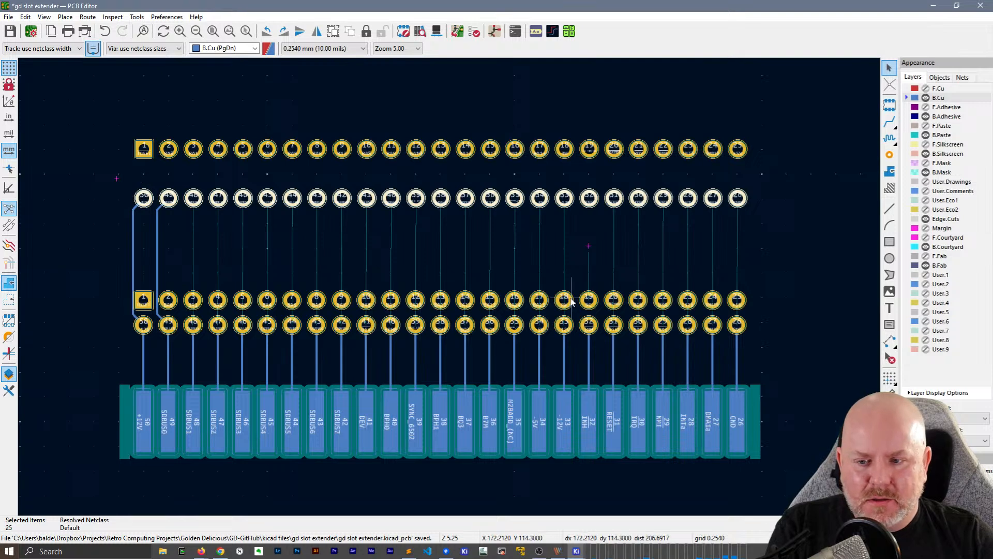
drag(757, 342, 113, 310)
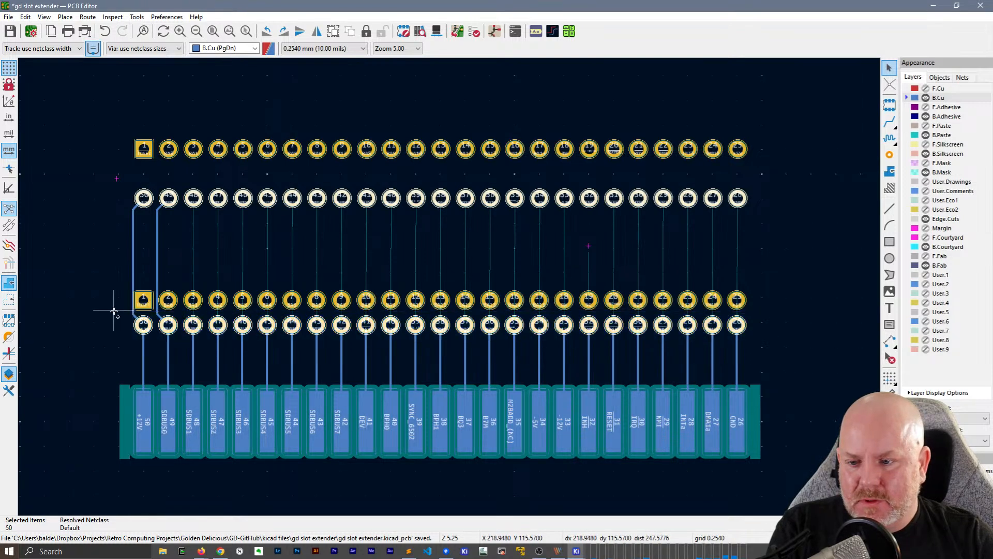
key(shift+f)
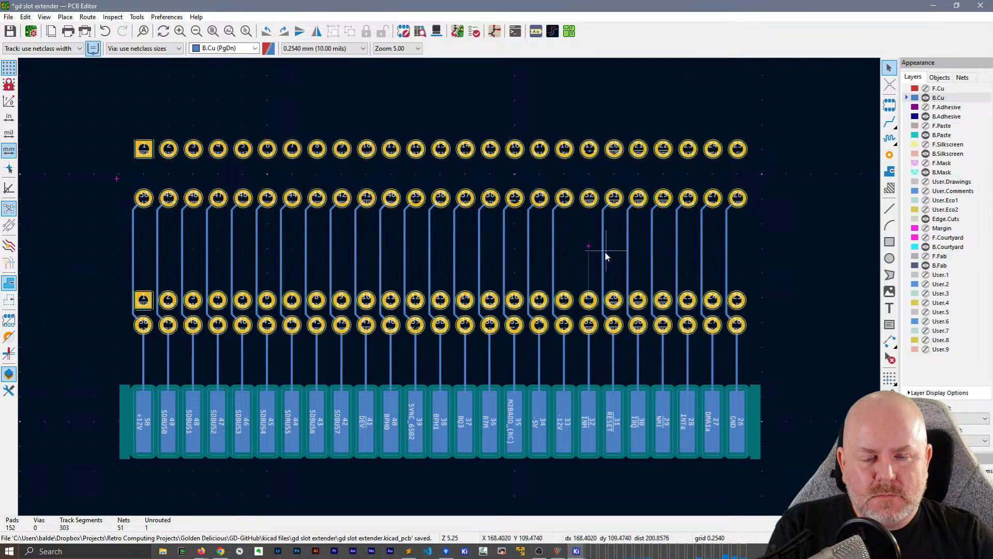
Show the F.Cu layer again and examine the tracks around the solder jumper between J3 pad 32 and J2 pad 19
scroll(591, 250, up, 2)
scroll(449, 287, up, 1)
scroll(449, 287, down, 1)
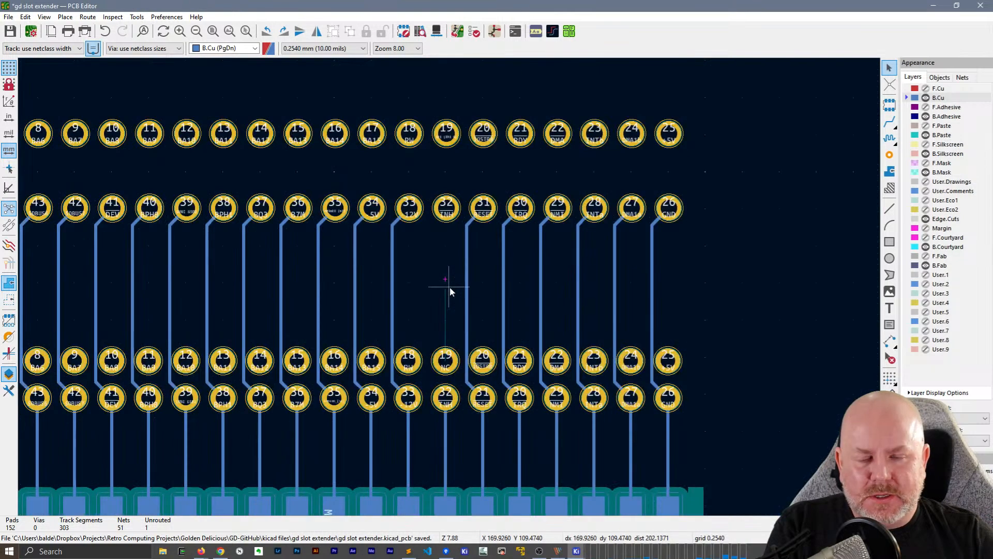
click(925, 88)
middle_drag(434, 224, 523, 156)
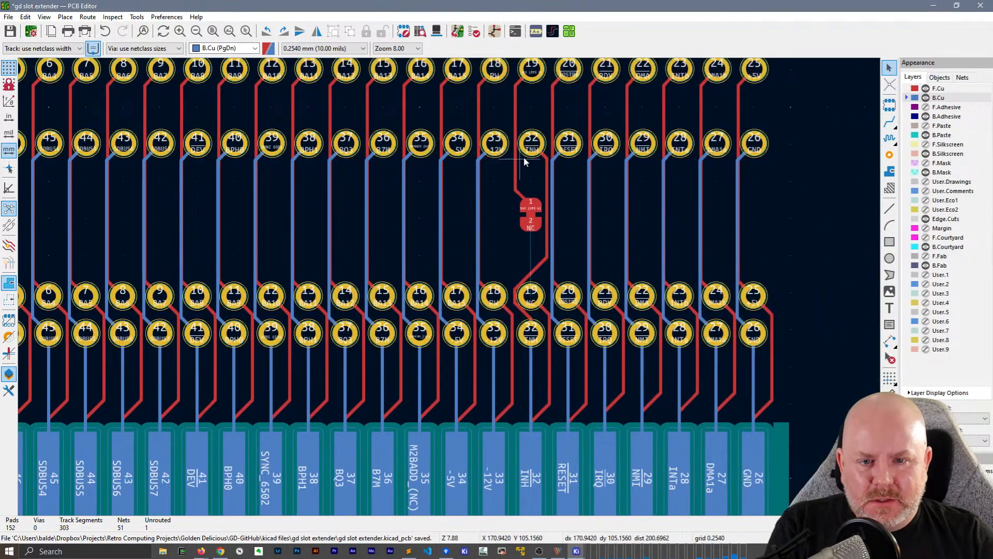
scroll(536, 204, up, 3)
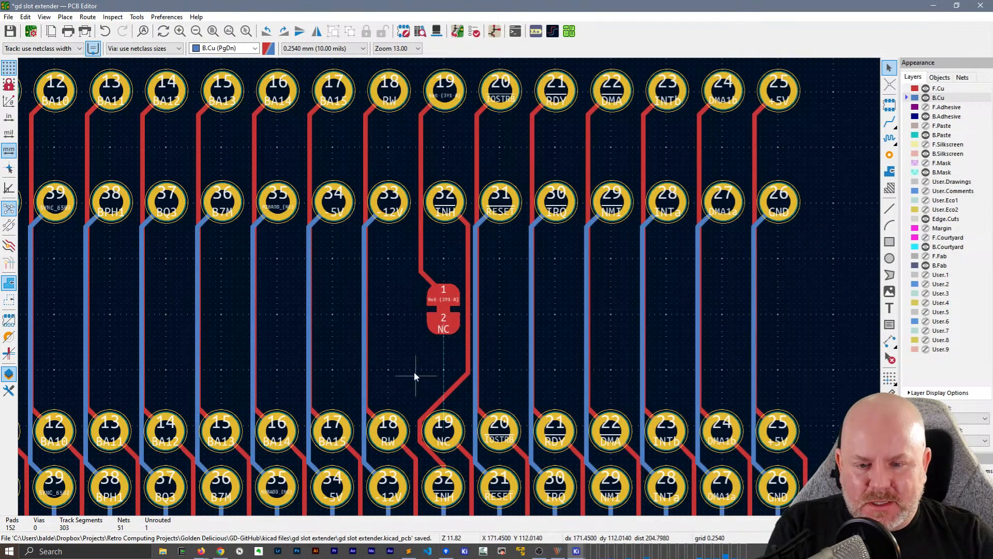
middle_drag(414, 372, 414, 313)
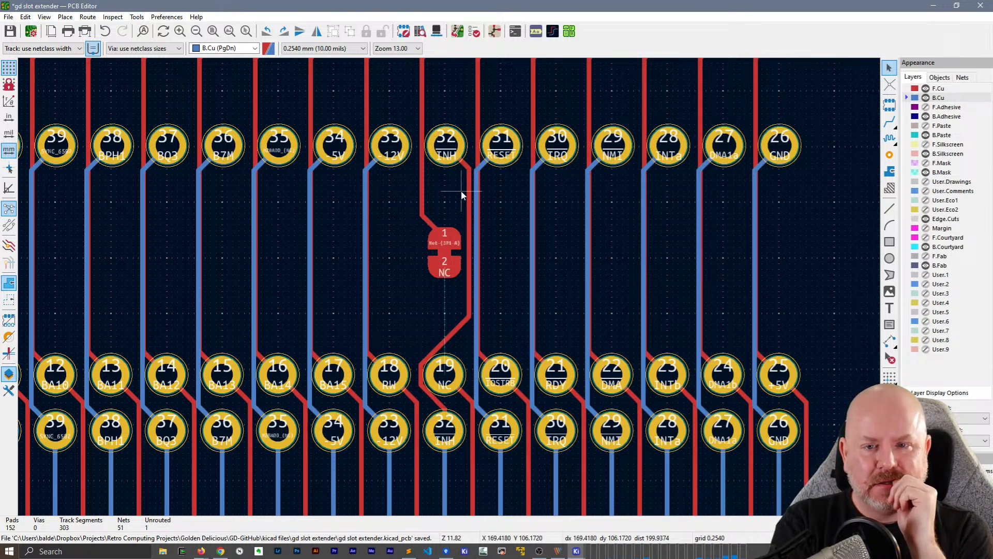
scroll(432, 214, down, 2)
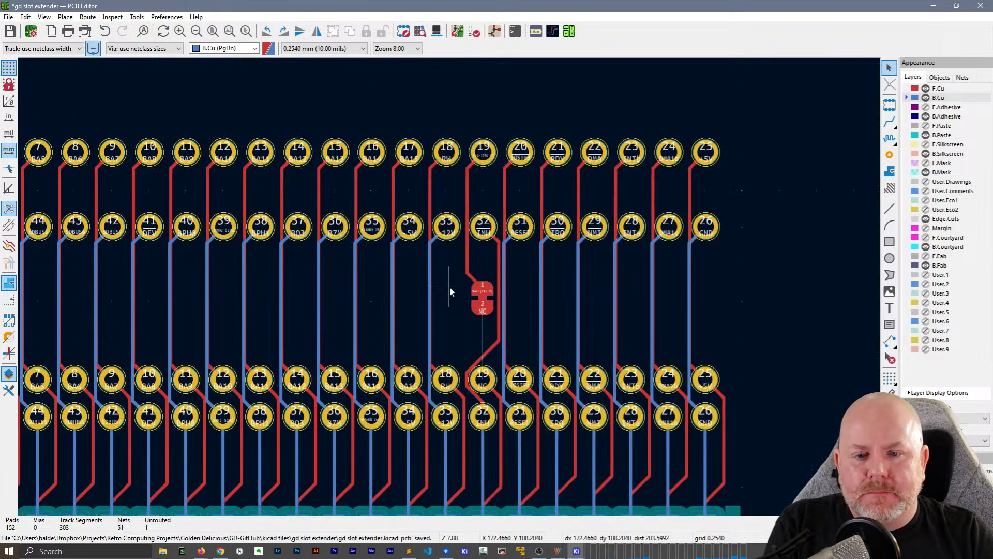
Flip solder jumper JP1 to the back side of the board so its pads are on B.Cu
click(378, 314)
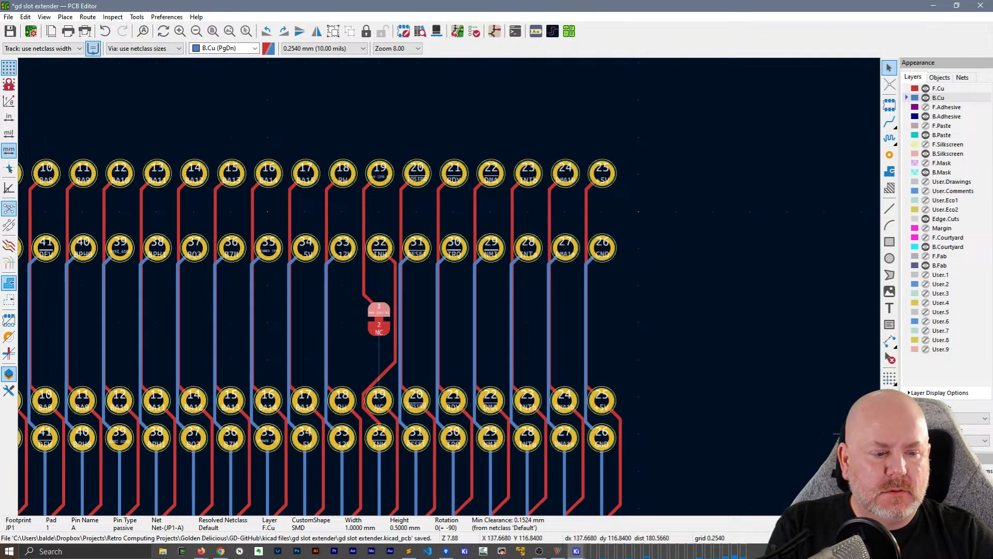
click(378, 321)
key(f)
scroll(378, 324, up, 5)
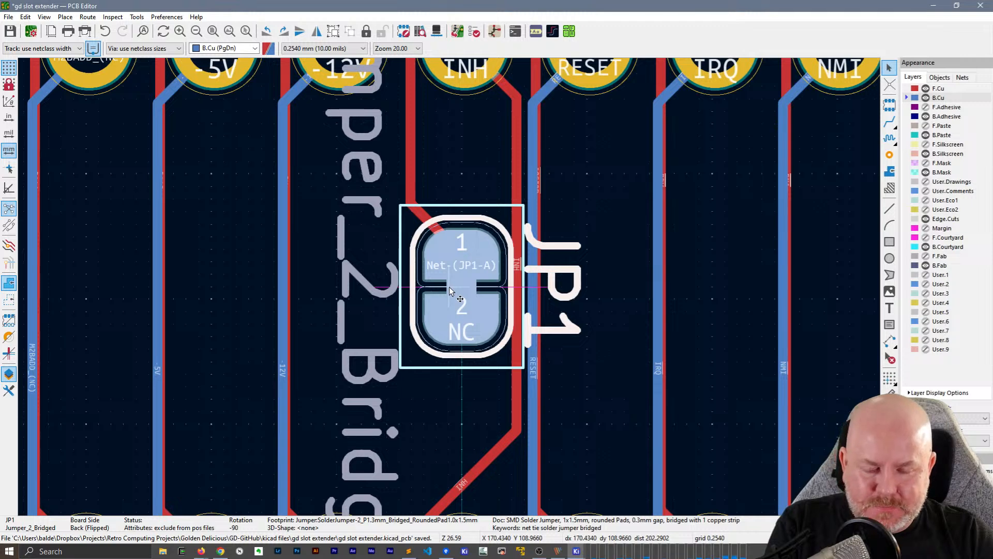
scroll(449, 287, down, 3)
click(529, 278)
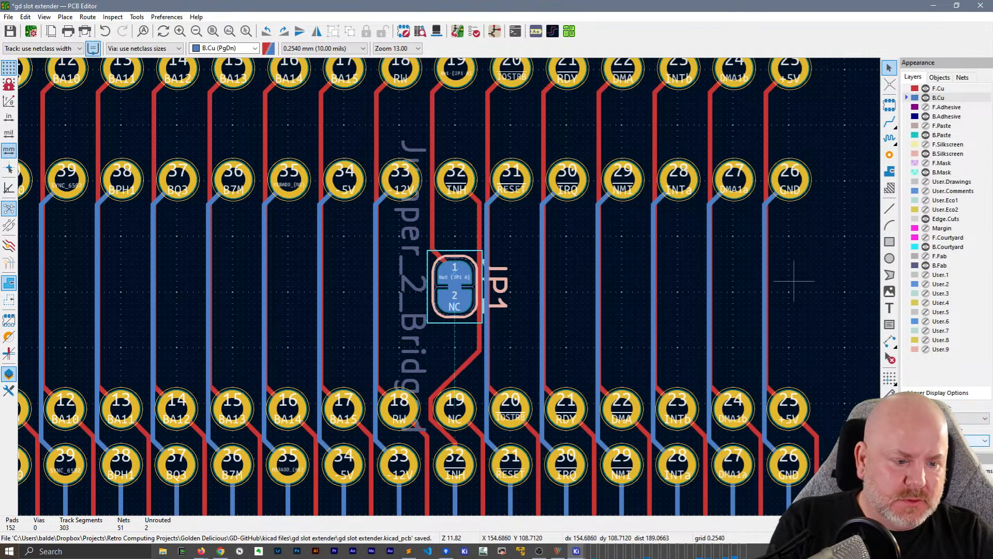
Delete the F.Cu track between J3 pad 19 and JP1 pad 1 and reroute that connection on B.Cu
click(432, 132)
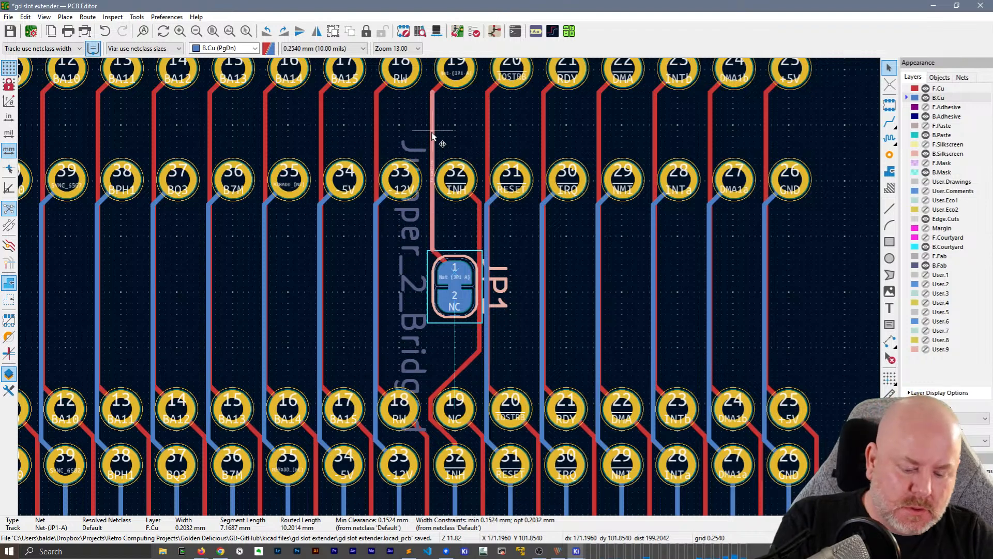
key(Delete)
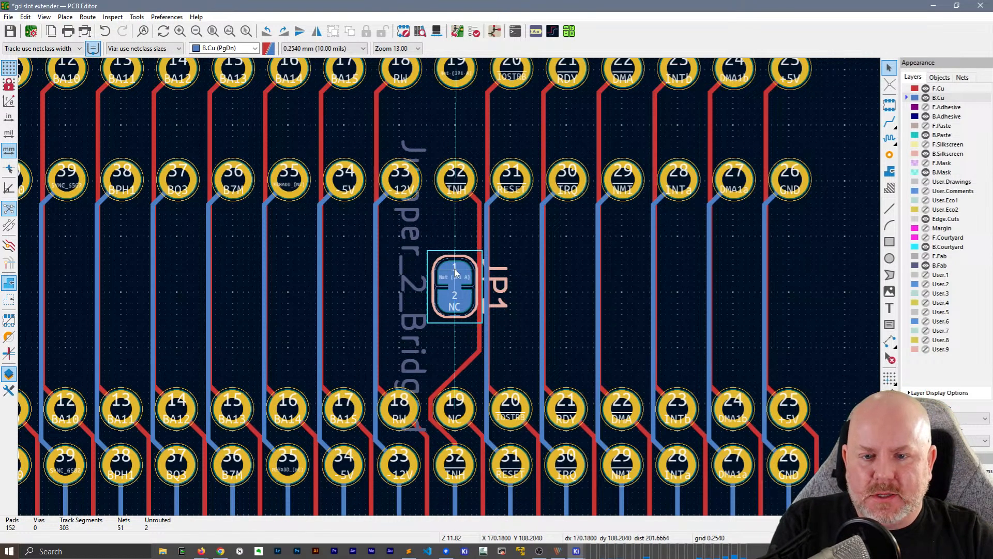
key(x)
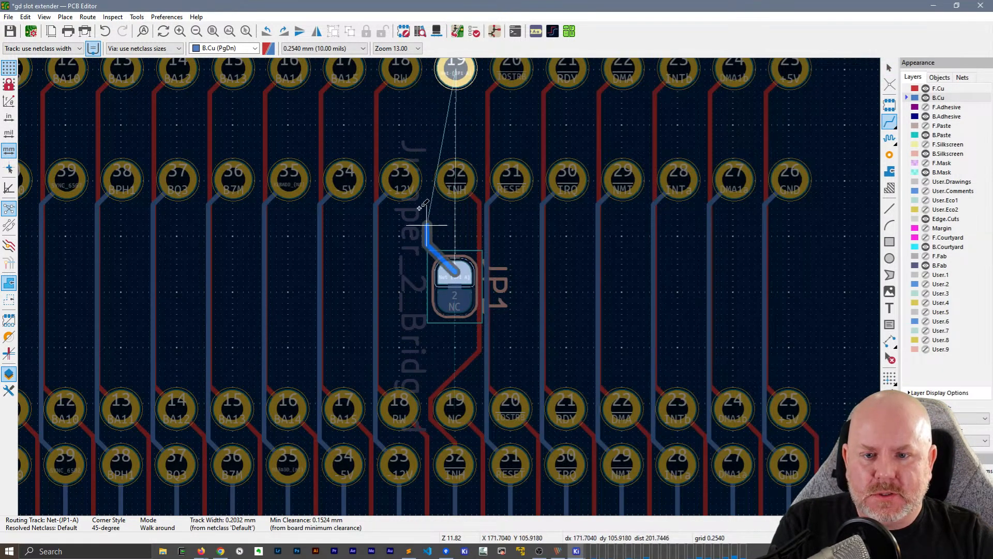
click(450, 72)
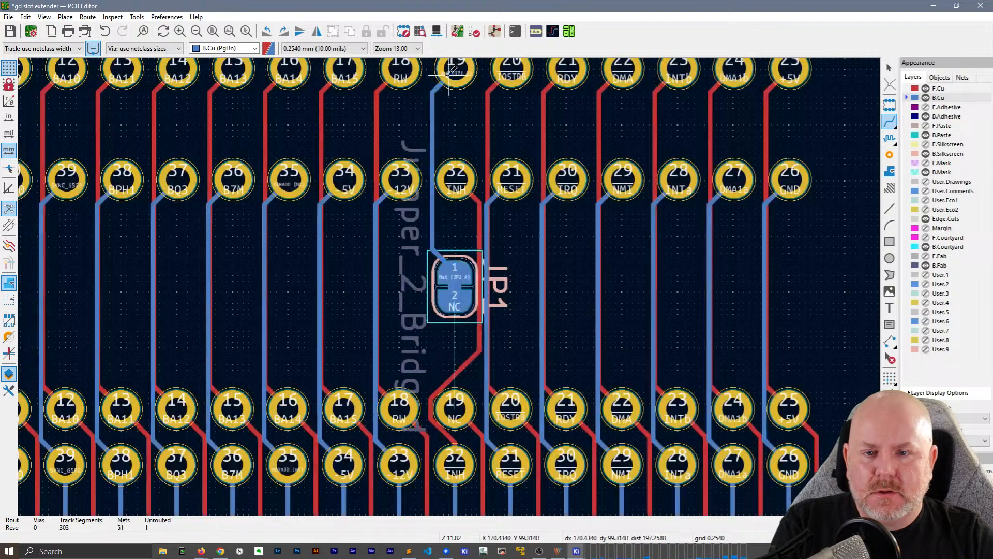
key(Escape)
Shift the vertical B.Cu track between J3 pad 19 and JP1 slightly toward J3 pad 33
click(433, 194)
key(d)
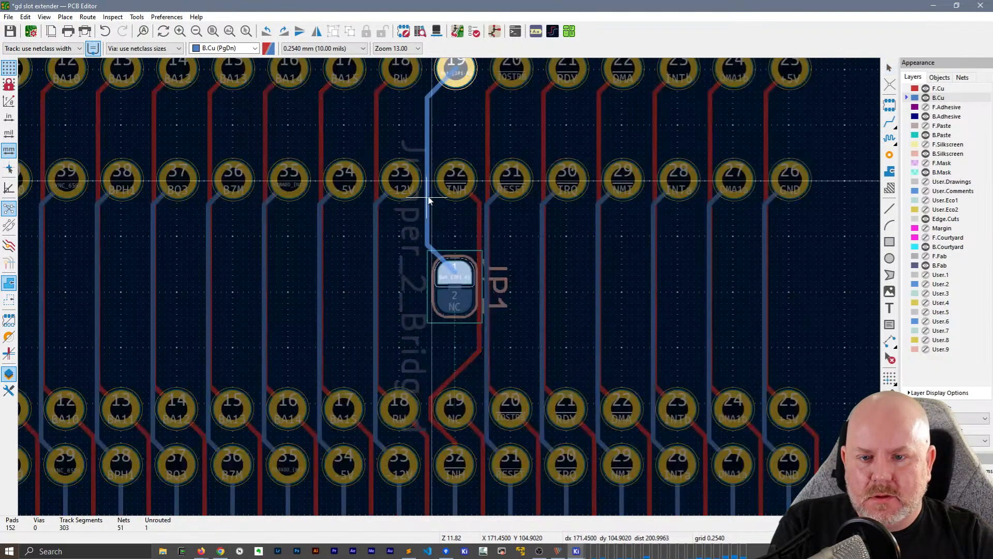
click(428, 200)
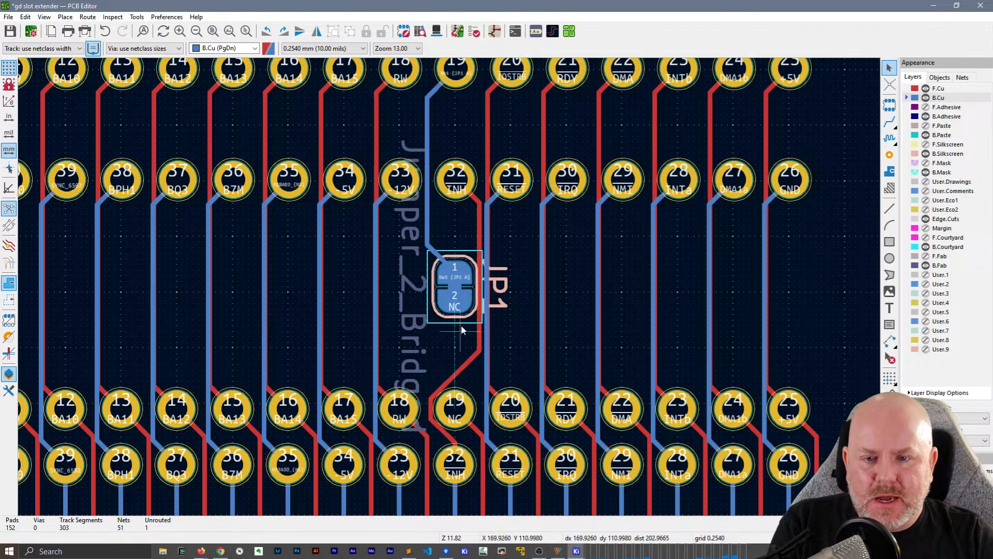
Delete the whole F.Cu track that joins the INH pads 32 of J3 and J2
click(452, 440)
key(shift+Delete)
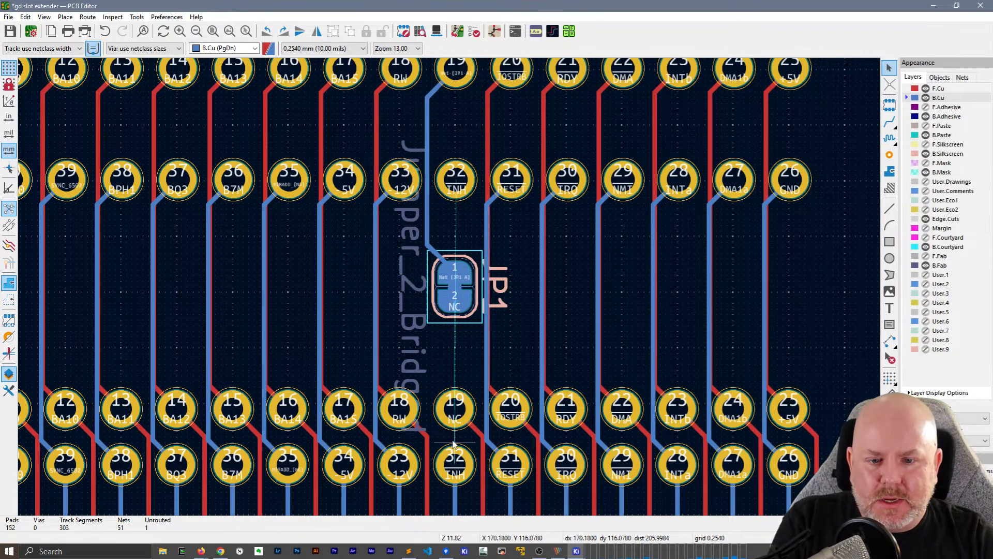
key(x)
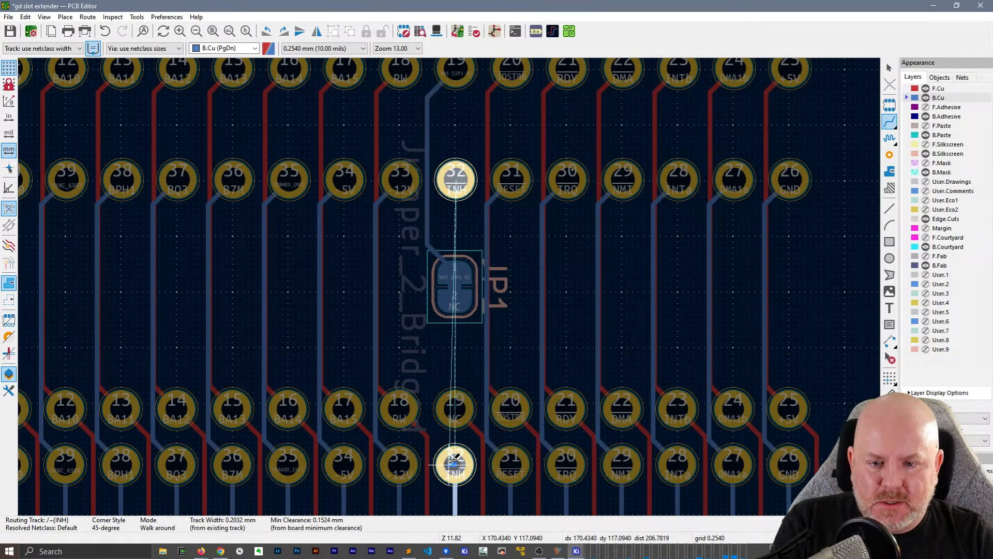
key(Escape)
key(Escape)
Move jumper JP1 about 2 mm sideways toward the pad 33 column, clear of the line between the INH pads
click(464, 288)
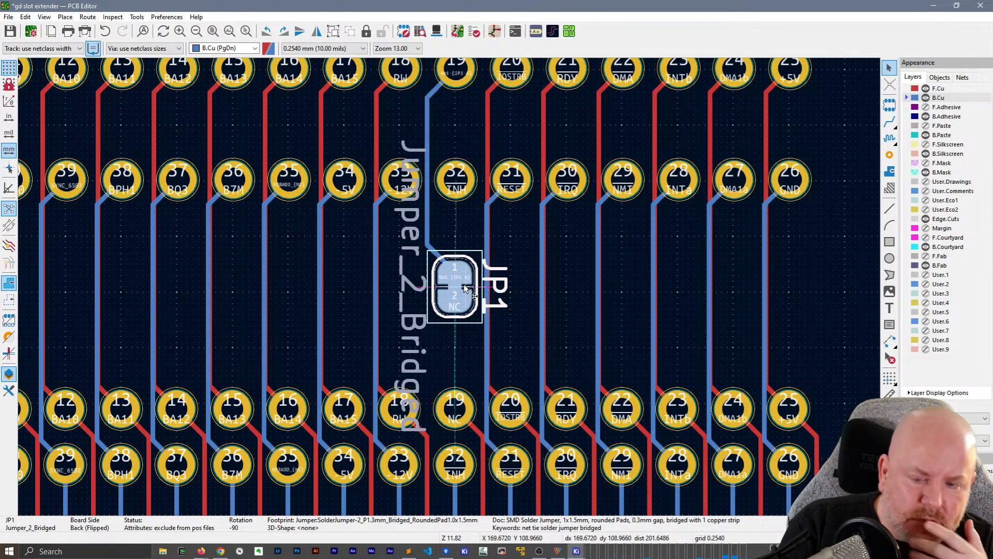
key(m)
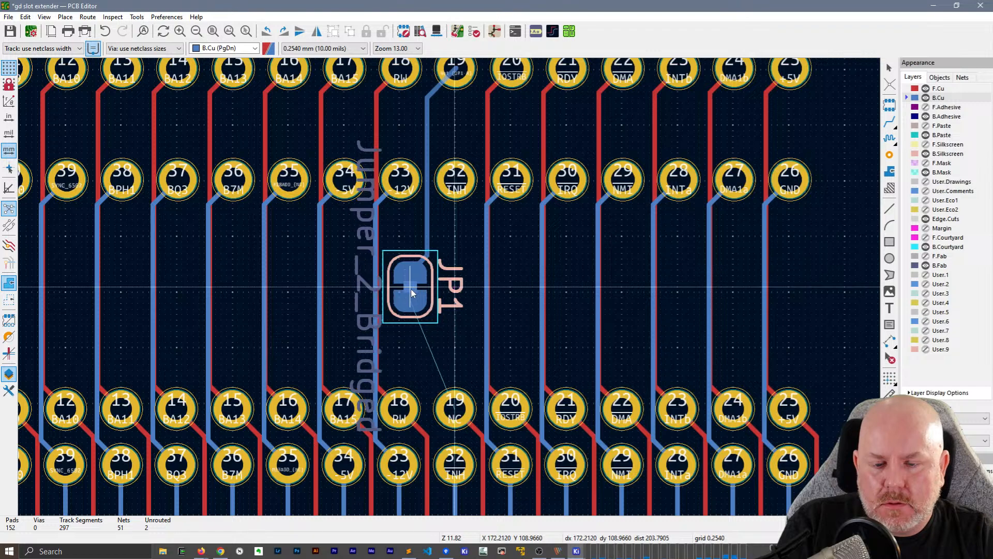
click(411, 288)
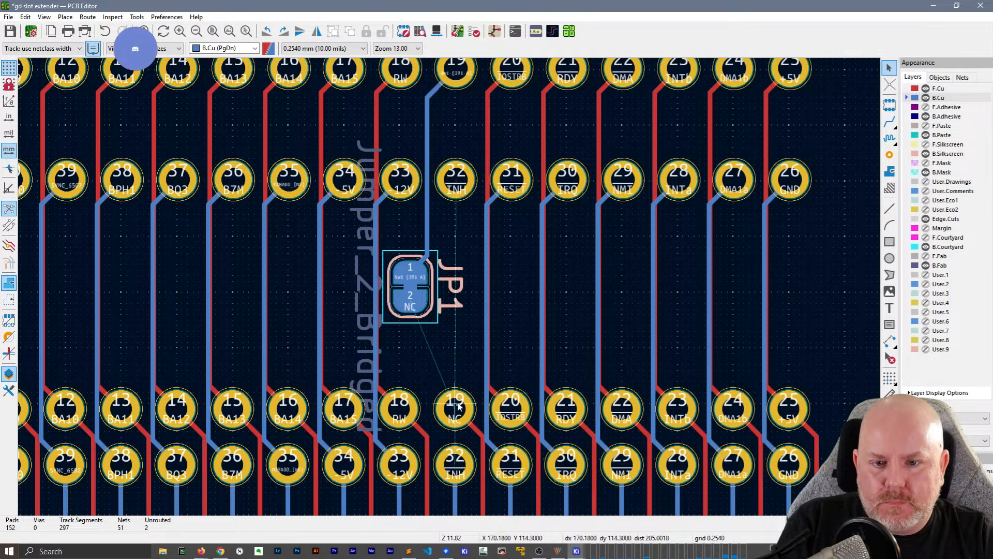
Route INH on B.Cu from J2 pad 32 to J3 pad 32 around J2 pad 19, and shift its diagonal segment farther from pad 19
key(x)
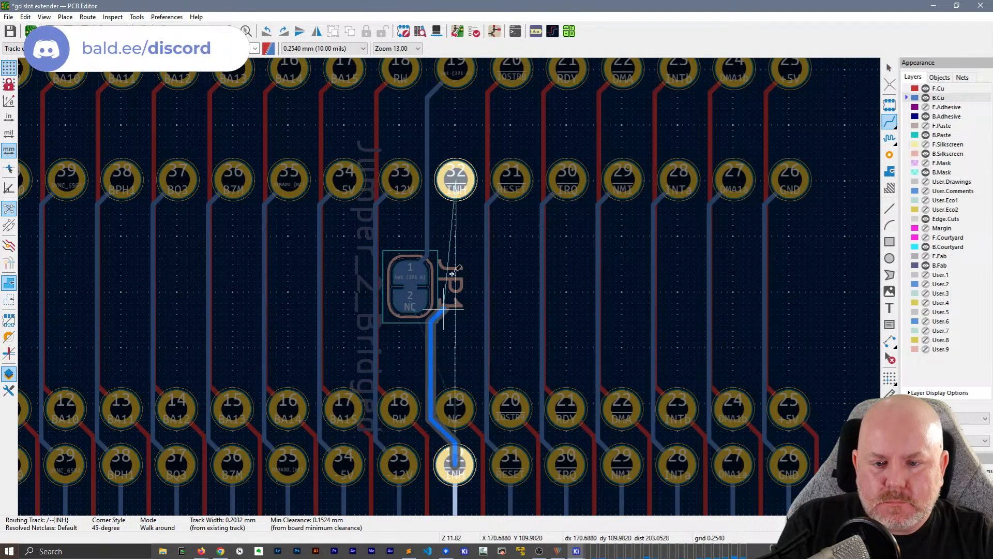
click(455, 179)
scroll(435, 369, up, 2)
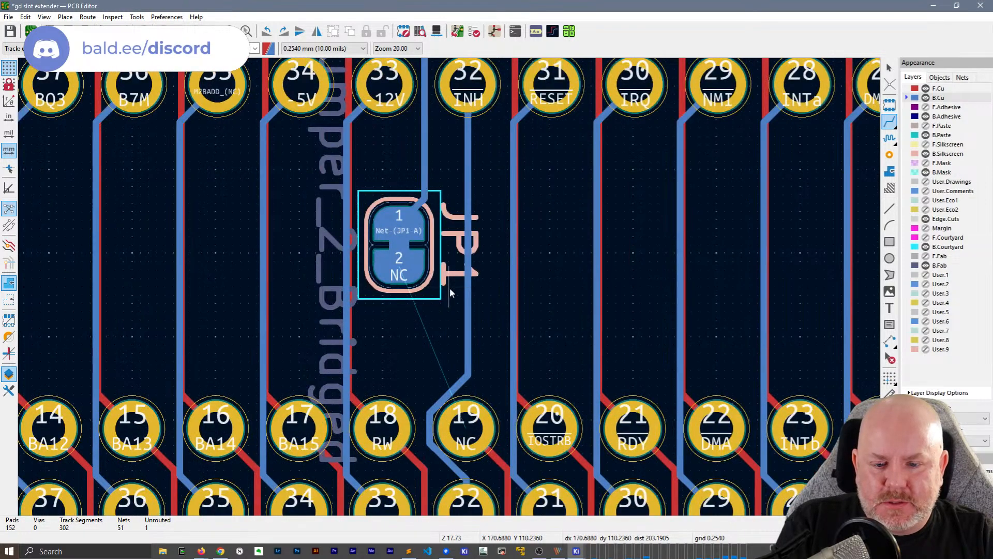
key(Escape)
drag(453, 397, 422, 394)
Shift the vertical B.Cu tracks of J2 pads 50 (+12V), 49 (SDBUS0) and 48 (SDBUS1) away from the neighbouring F.Cu tracks
scroll(448, 359, down, 5)
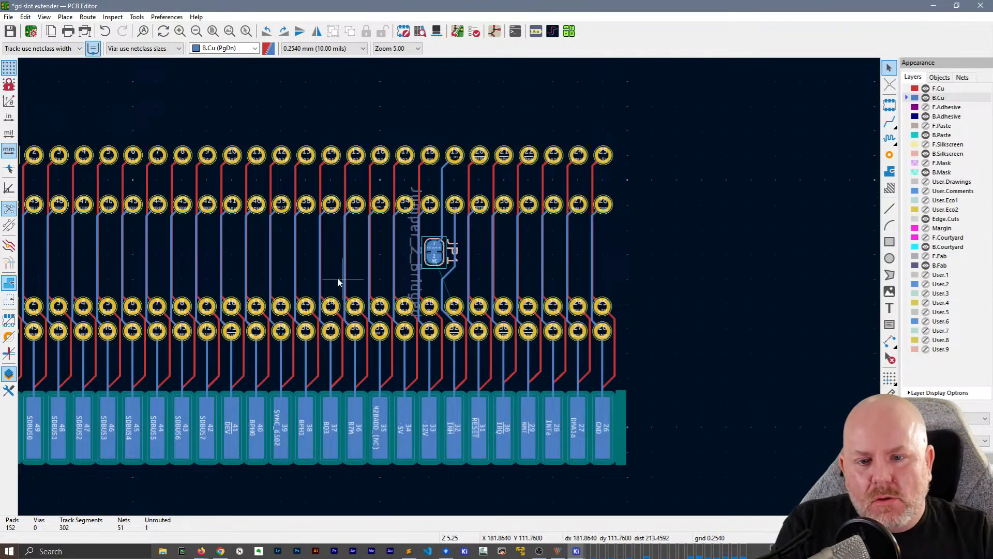
scroll(208, 237, up, 5)
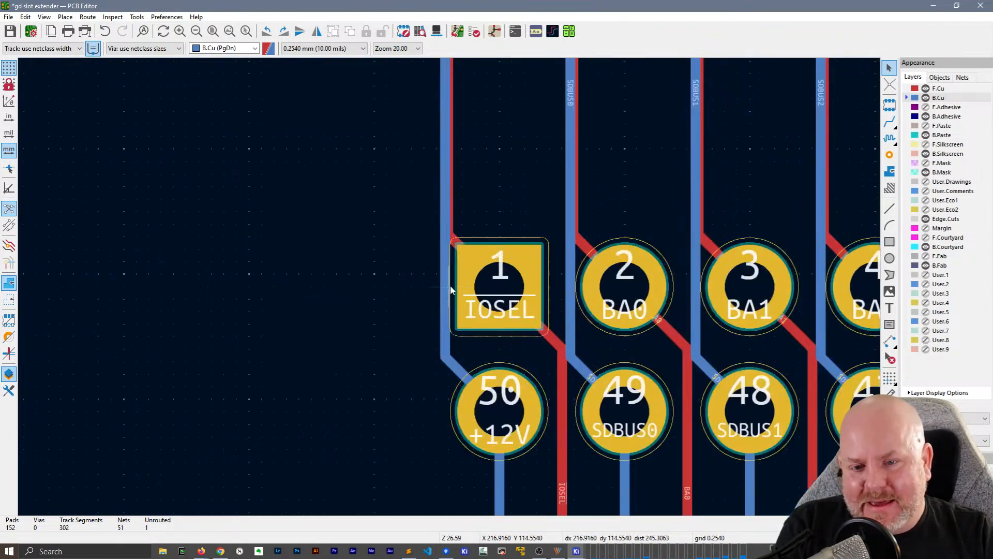
middle_drag(562, 149, 497, 162)
drag(381, 229, 372, 228)
click(516, 212)
drag(507, 212, 497, 213)
drag(629, 223, 623, 217)
middle_drag(713, 205, 348, 144)
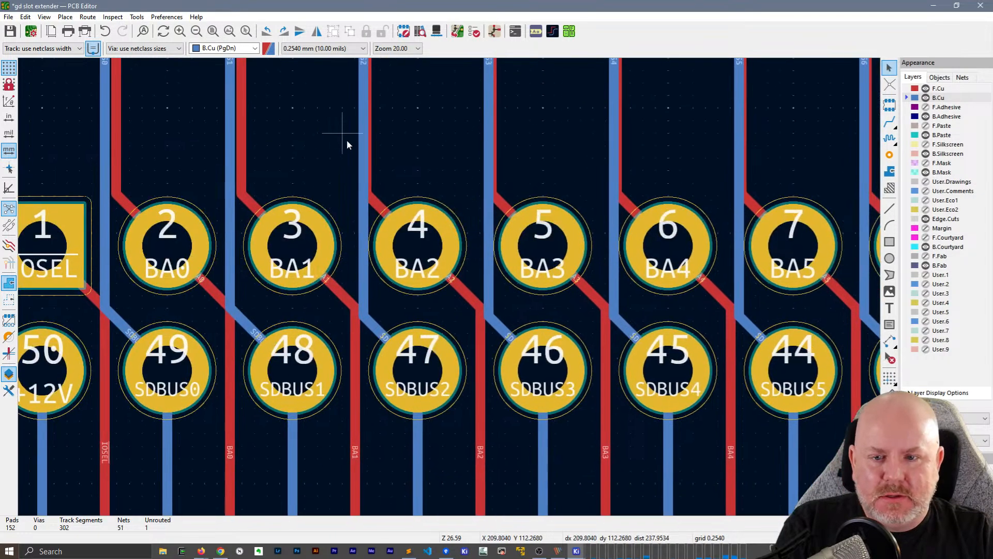
Shift the vertical B.Cu tracks of J2 pads 47 to 44 (SDBUS2 to SDBUS5) away from the F.Cu tracks beside them
drag(362, 166, 355, 166)
drag(481, 180, 481, 184)
click(613, 185)
drag(613, 186, 608, 187)
middle_drag(608, 187, 295, 132)
click(249, 155)
drag(249, 155, 248, 156)
drag(382, 158, 377, 160)
drag(507, 163, 507, 171)
middle_drag(498, 174, 444, 176)
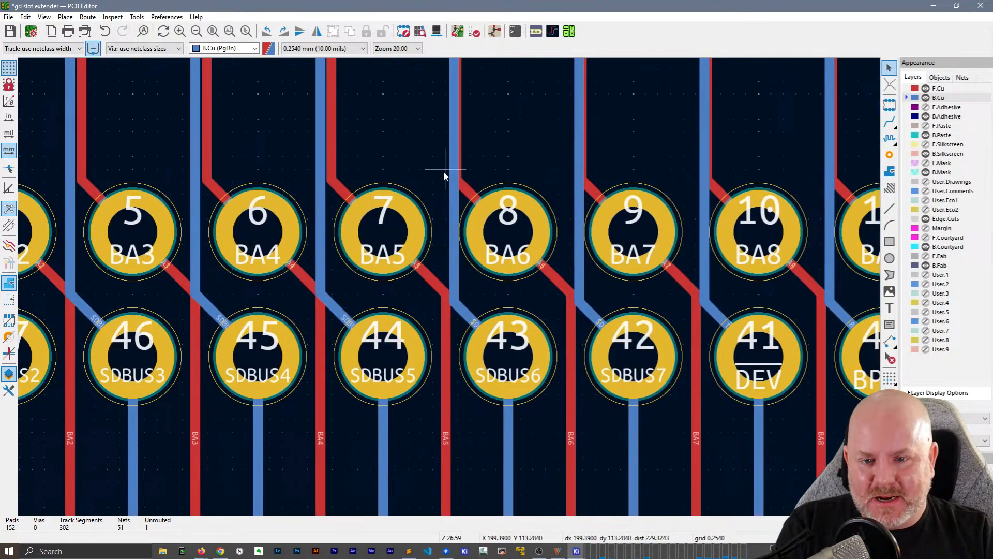
Shift the vertical B.Cu tracks of J2 pads 43 (SDBUS6), 42 (SDBUS7), 41 (DEV) and 40 (BPH0) away from the adjacent F.Cu tracks
drag(455, 171, 455, 178)
scroll(455, 178, down, 5)
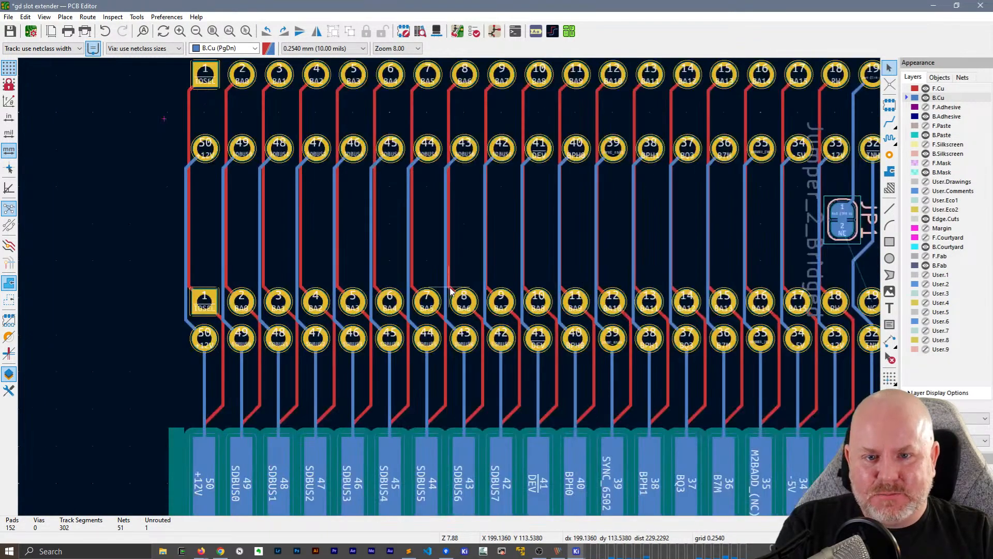
scroll(468, 299, up, 4)
middle_drag(555, 277, 515, 280)
drag(493, 278, 486, 277)
drag(573, 272, 569, 273)
middle_drag(660, 251, 411, 252)
drag(409, 258, 404, 259)
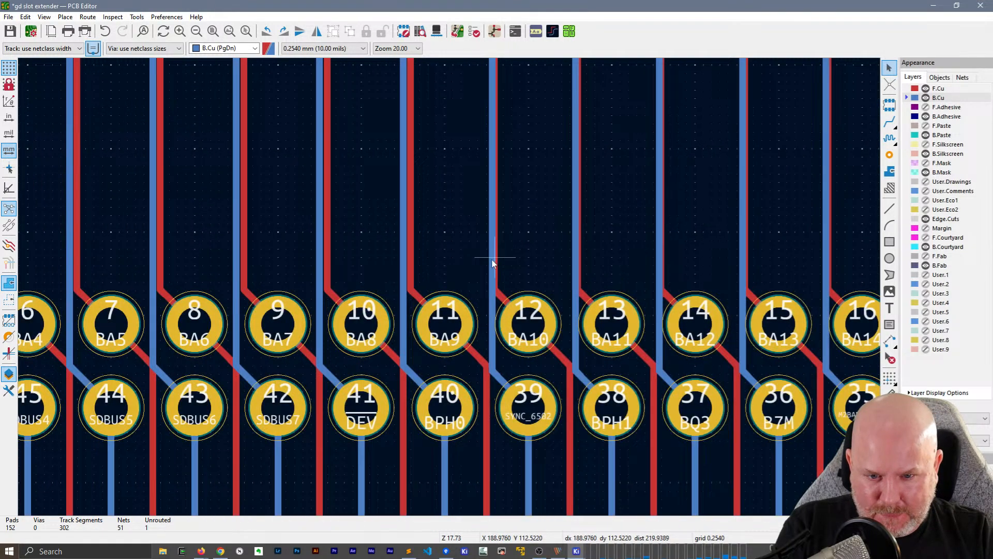
Shift the vertical B.Cu tracks of J2 pads 39 (SYNC_6502), 38 (BPH1), 37 (BQ3) and 36 (B7M) away from the adjacent F.Cu tracks
drag(497, 256, 488, 256)
drag(576, 254, 571, 252)
middle_drag(592, 248, 462, 238)
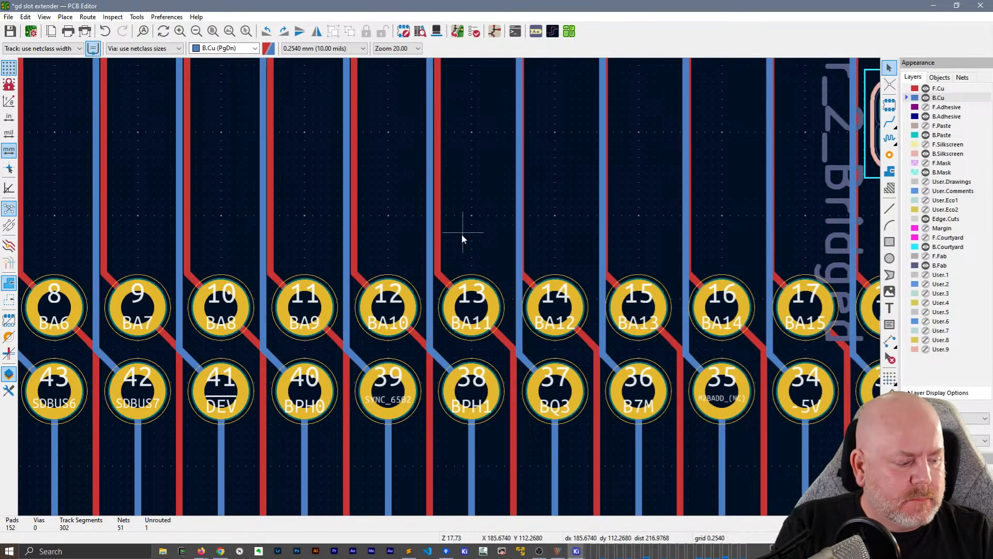
drag(519, 251, 517, 257)
drag(611, 259, 599, 281)
middle_drag(598, 282, 427, 247)
Shift the vertical B.Cu tracks of J2 pads 35 (M2BADD_(NC)), 34 (-5V) and 33 (-12V) away from the adjacent F.Cu tracks
drag(442, 253, 437, 255)
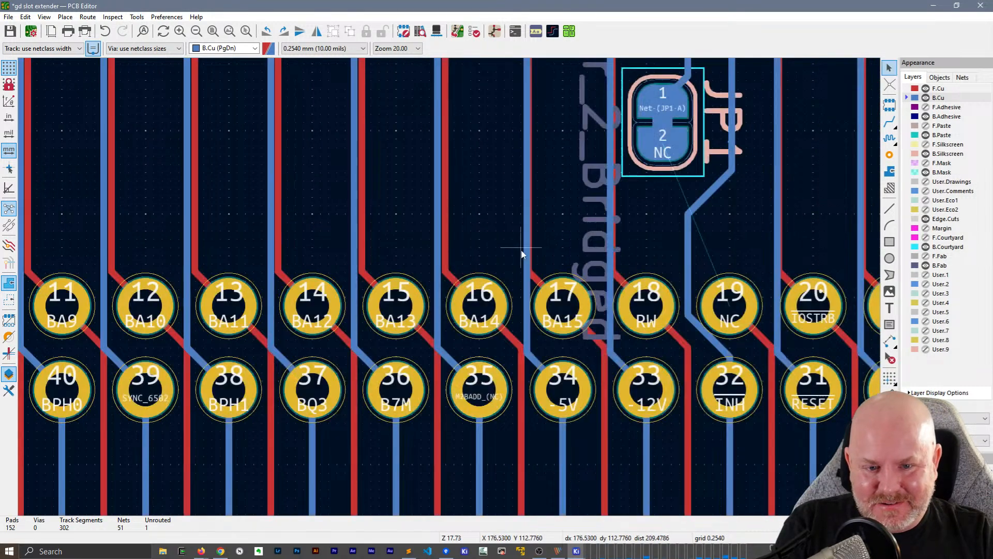
drag(529, 253, 521, 255)
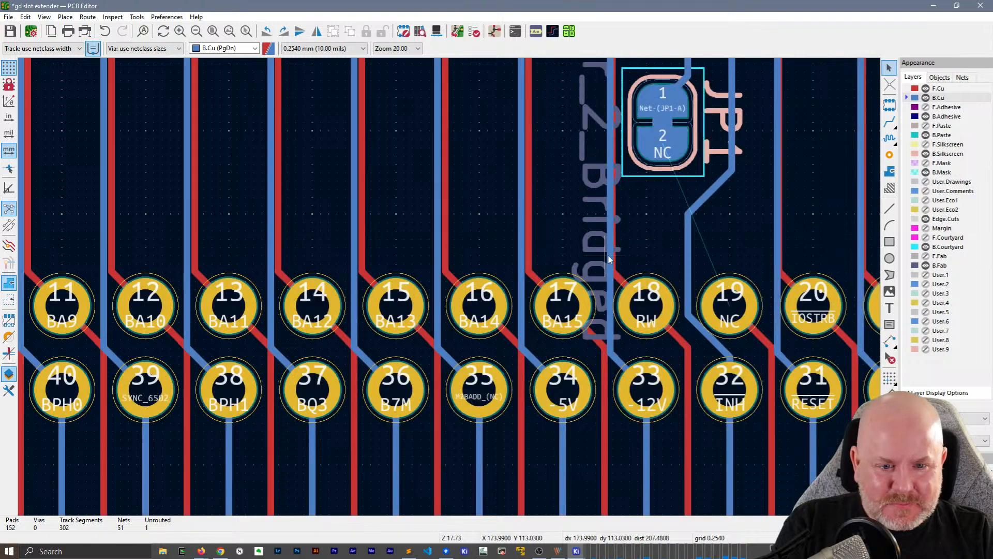
click(608, 255)
key(d)
click(606, 255)
middle_drag(605, 256, 302, 235)
Shift the vertical B.Cu tracks of J2 pads 31 to 26 (RESET, IRQ, NMI, INTa, DMA1a and GND) away from the adjacent F.Cu tracks
drag(473, 242, 470, 239)
drag(557, 243, 550, 244)
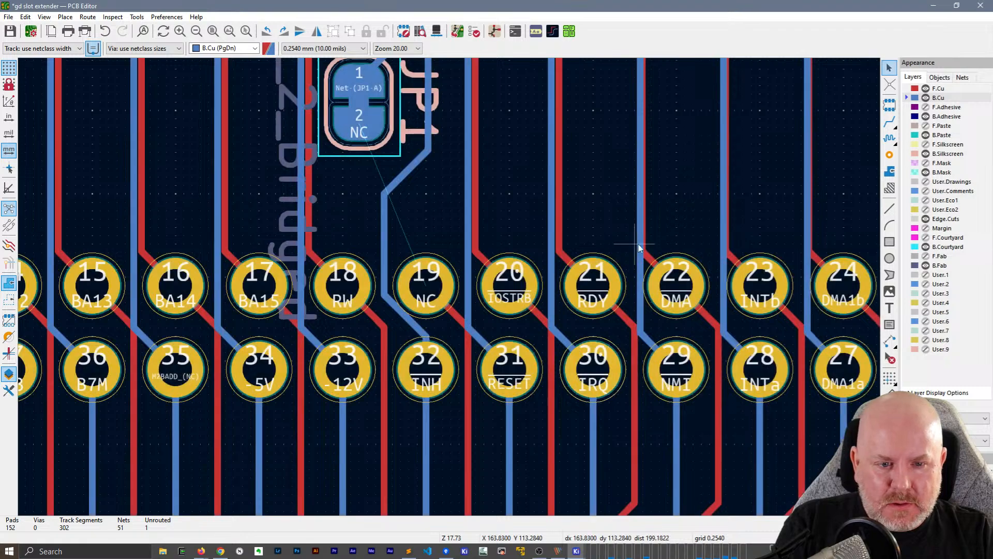
drag(637, 250, 631, 250)
drag(724, 247, 718, 251)
middle_drag(820, 246, 512, 253)
drag(500, 258, 493, 260)
mouse_move(583, 254)
mouse_down()
mouse_move(573, 253)
mouse_move(583, 260)
mouse_up()
scroll(621, 248, down, 2)
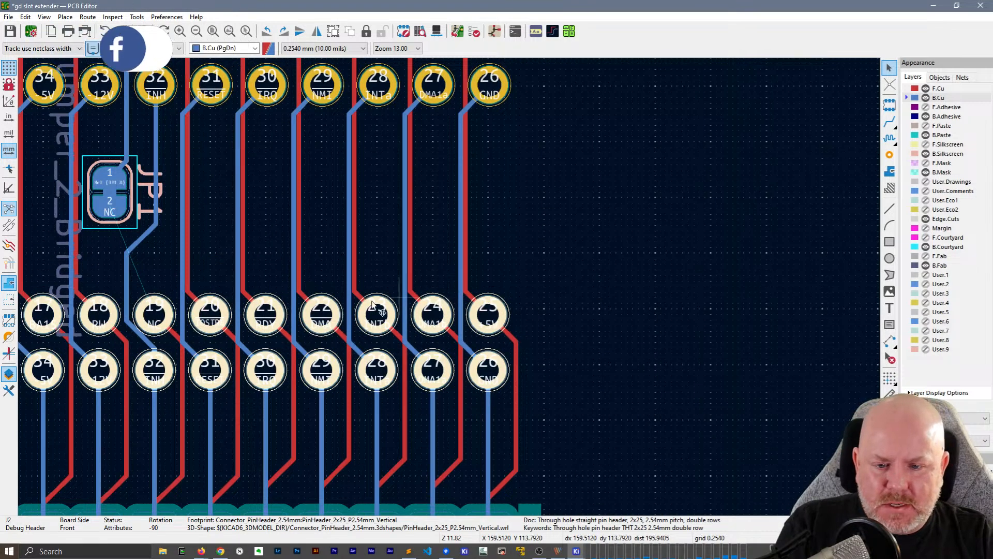
Shift the diagonal B.Cu segments at J2 pads 48, 49 and 47 toward J3, off the F.Cu diagonals they overlap
middle_drag(340, 293, 451, 302)
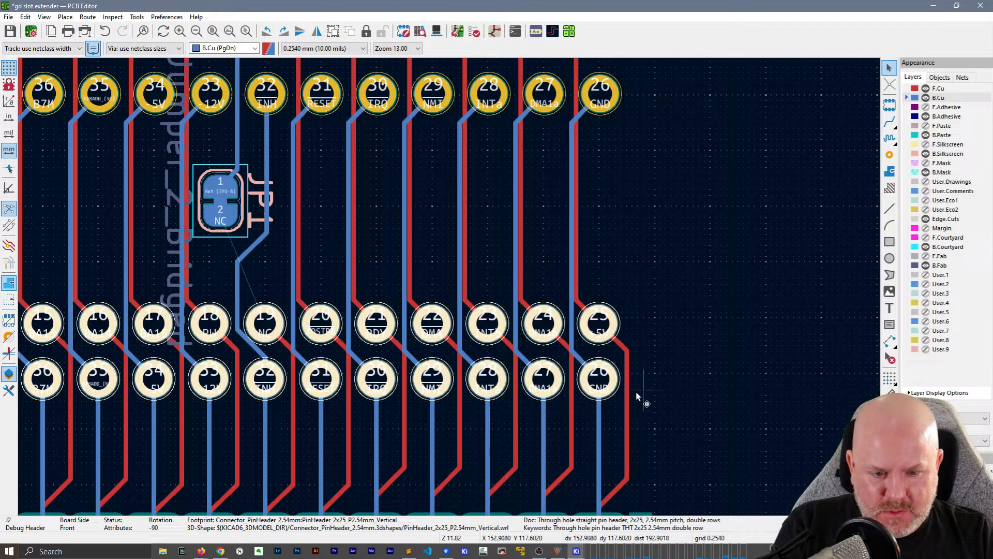
middle_drag(45, 376, 685, 377)
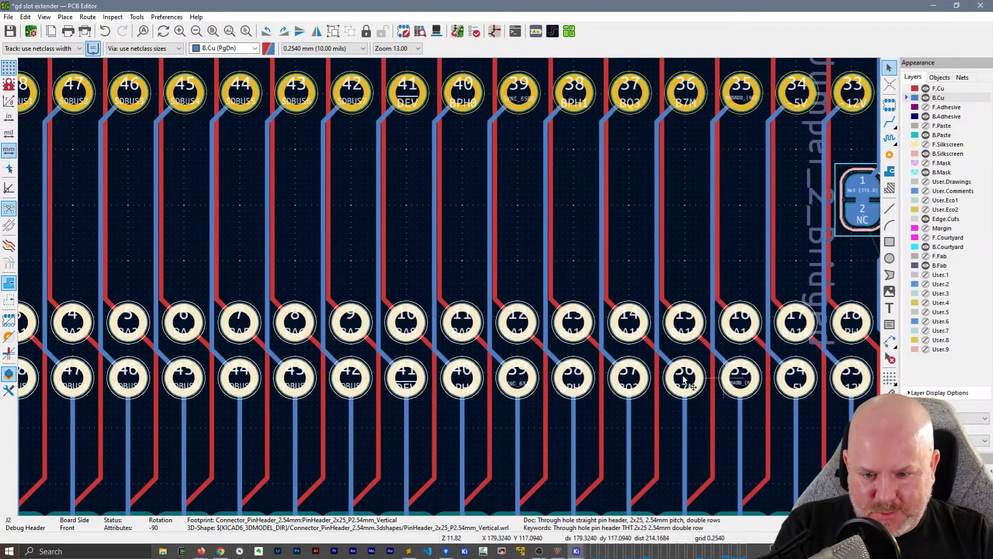
middle_drag(197, 365, 545, 365)
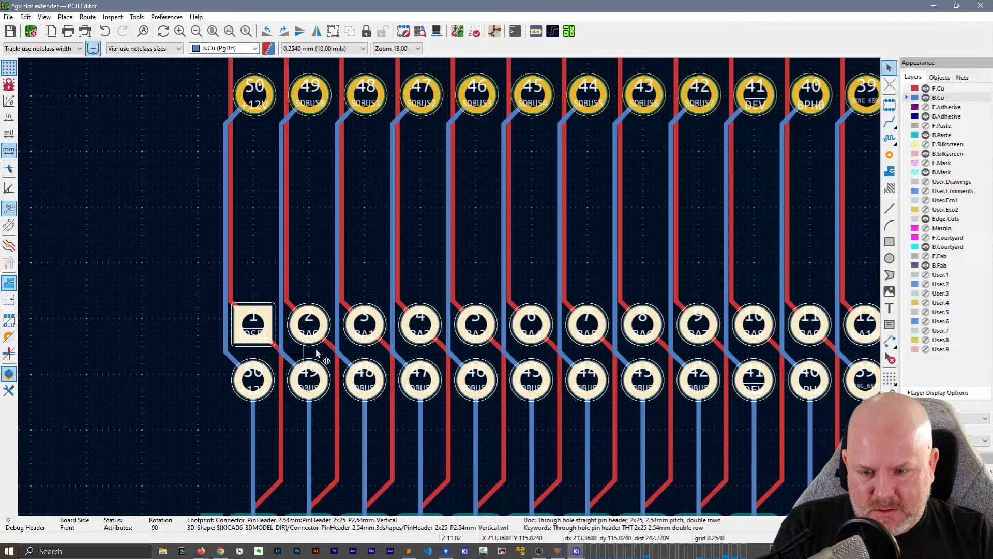
scroll(332, 348, up, 2)
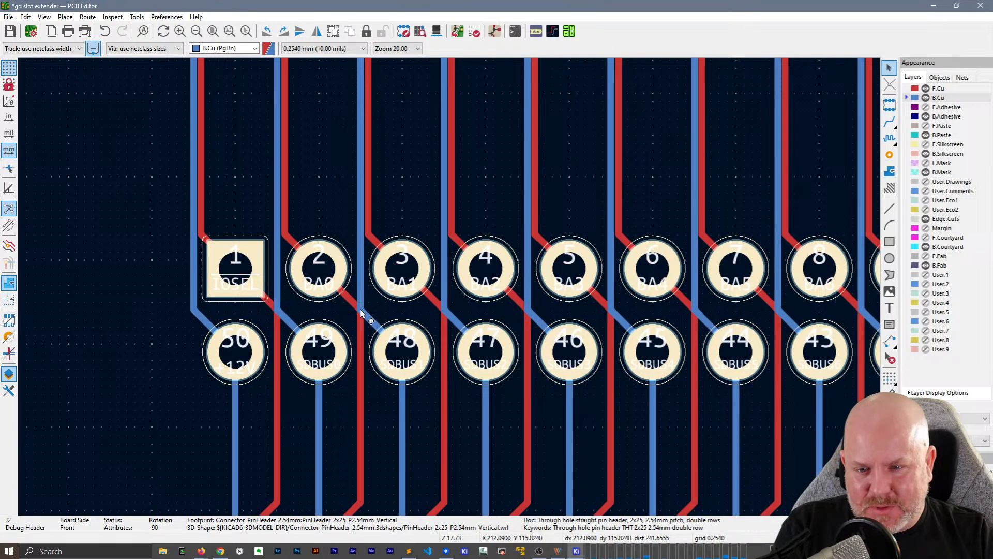
click(361, 312)
click(368, 321)
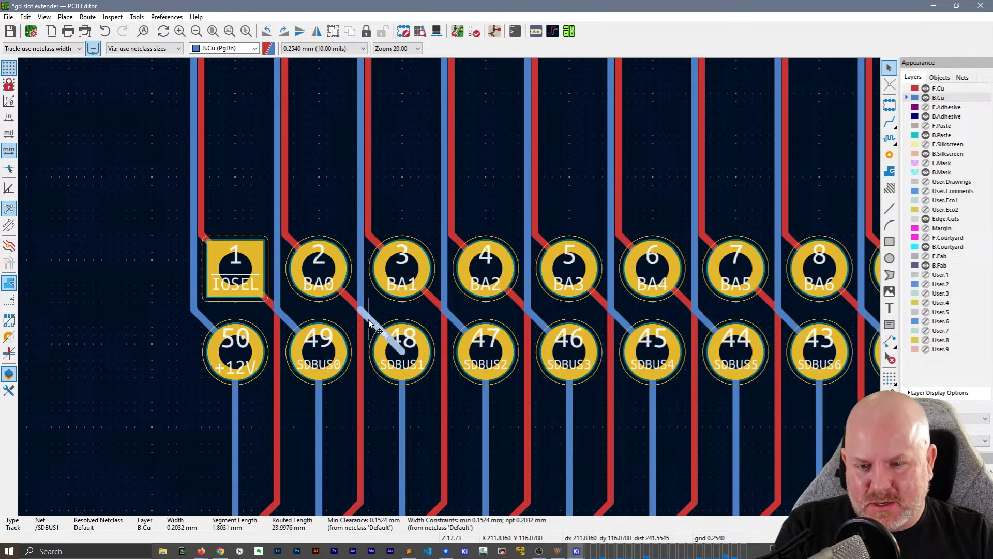
drag(369, 320, 377, 311)
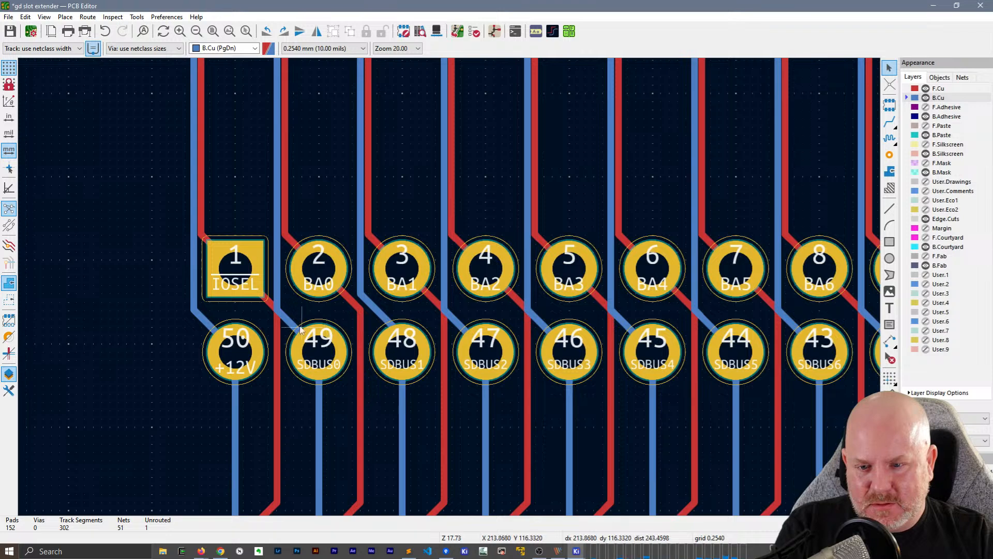
drag(284, 318, 291, 311)
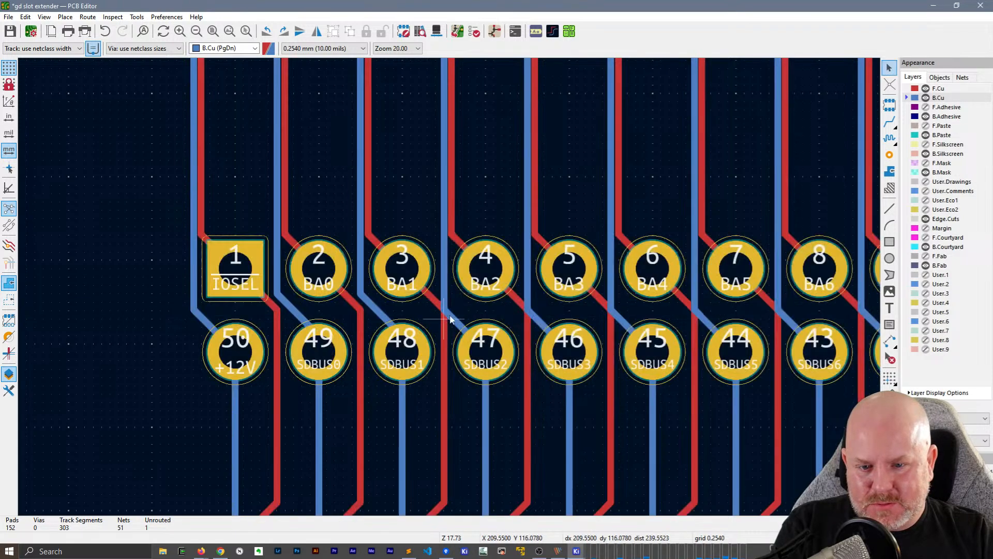
drag(461, 311, 462, 309)
middle_drag(563, 320, 266, 295)
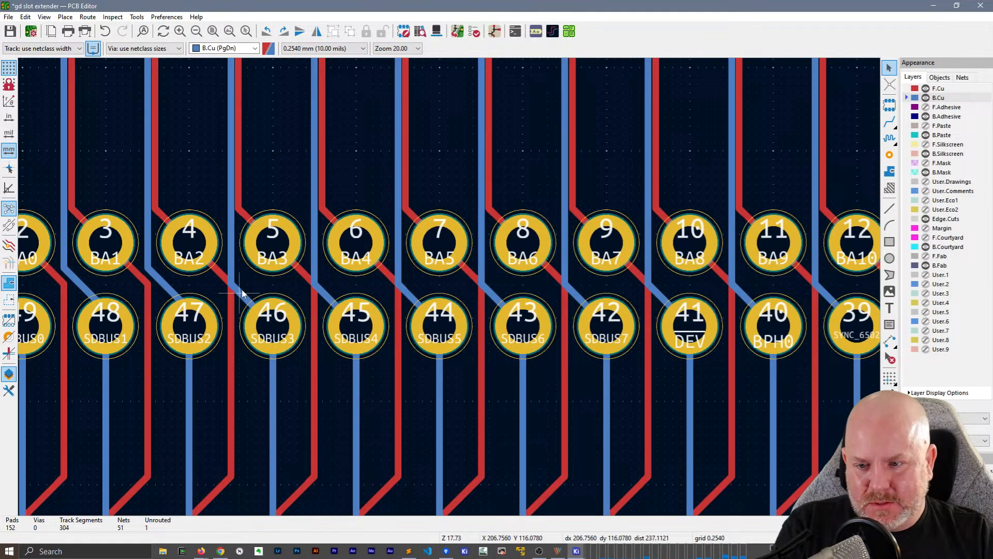
Shift the diagonal B.Cu segments at J2 pads 46, 45, 44 and 43 (SDBUS3 to SDBUS6) toward J3, off the overlapping F.Cu diagonals
drag(242, 294, 251, 287)
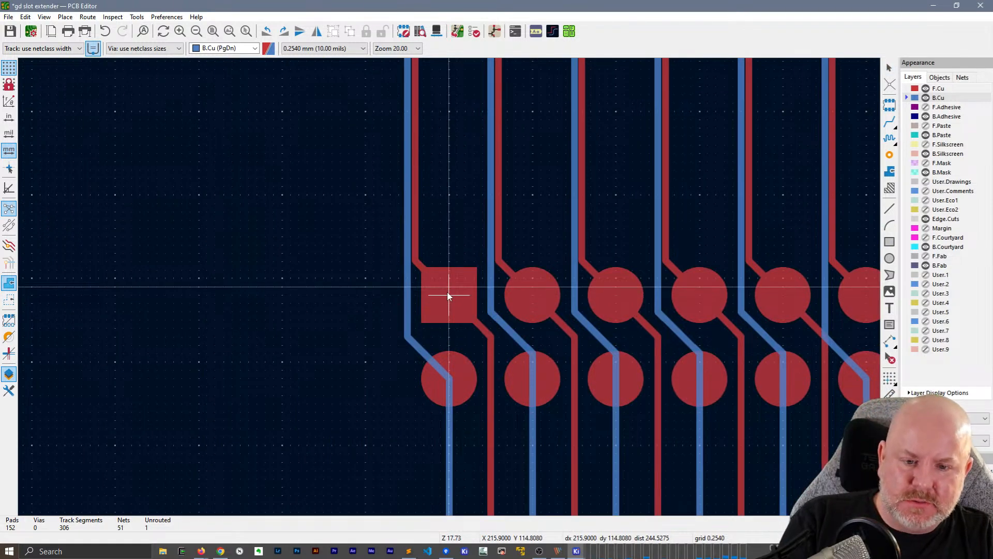
key(Escape)
scroll(448, 296, down, 3)
scroll(451, 292, up, 3)
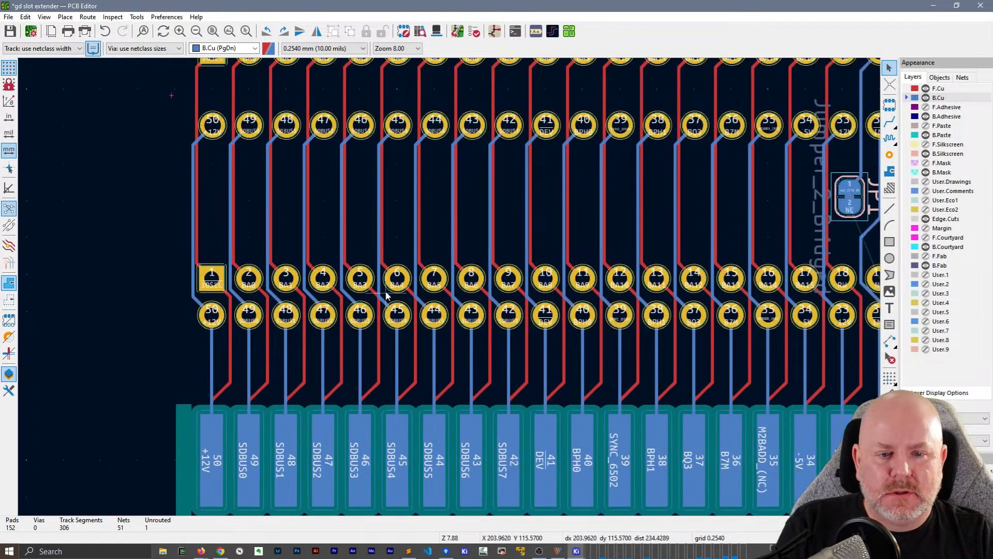
middle_drag(375, 296, 424, 304)
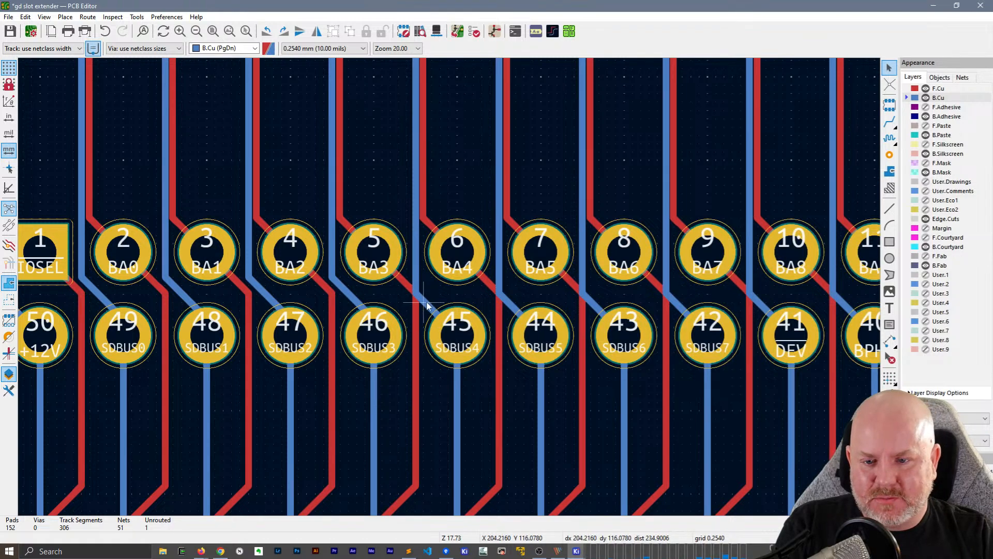
drag(426, 302, 437, 297)
drag(504, 301, 517, 294)
drag(599, 303, 605, 305)
Shift the diagonal B.Cu segments at J2 pads 42 (SDBUS7), 41 (DEV) and 40 (BPH0) toward J3, off the F.Cu diagonals
middle_drag(681, 300, 368, 294)
drag(368, 294, 377, 296)
drag(442, 289, 455, 285)
drag(527, 294, 541, 293)
middle_drag(541, 294, 357, 274)
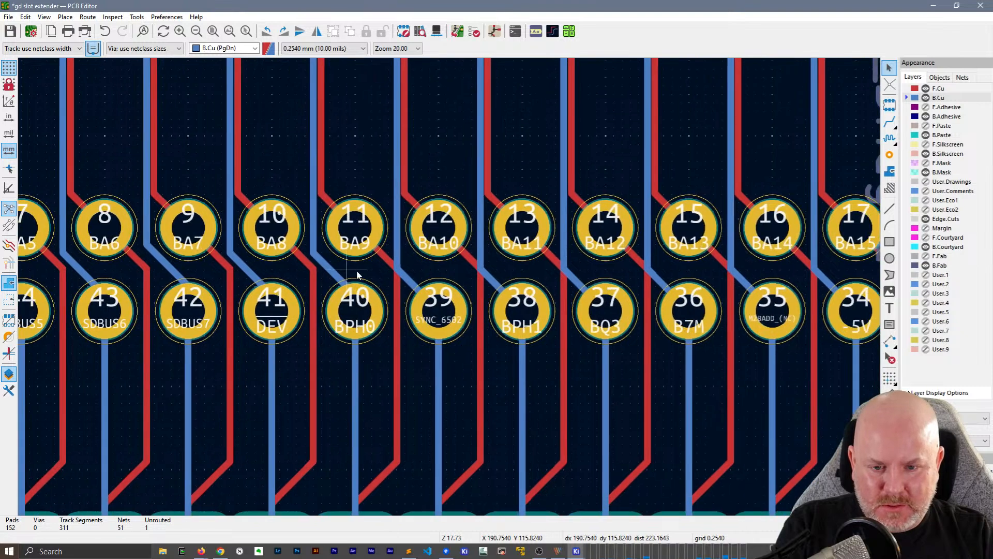
Shift the diagonal B.Cu segments at J2 pads 39 to 35 (SYNC_6502, BPH1, BQ3, B7M, M2BADD_(NC)) toward J3, off the F.Cu diagonals
drag(402, 281, 417, 278)
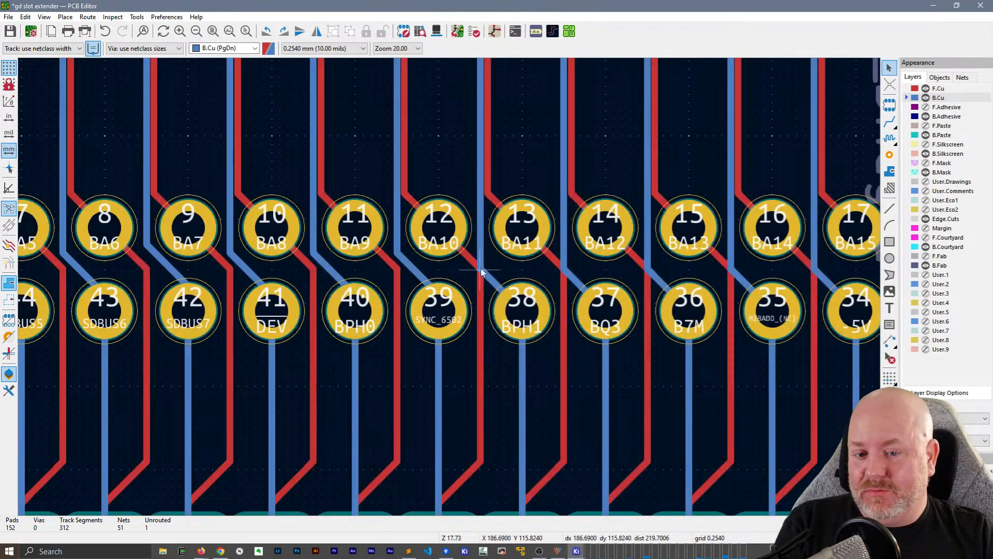
drag(486, 270, 489, 272)
middle_drag(490, 271, 404, 312)
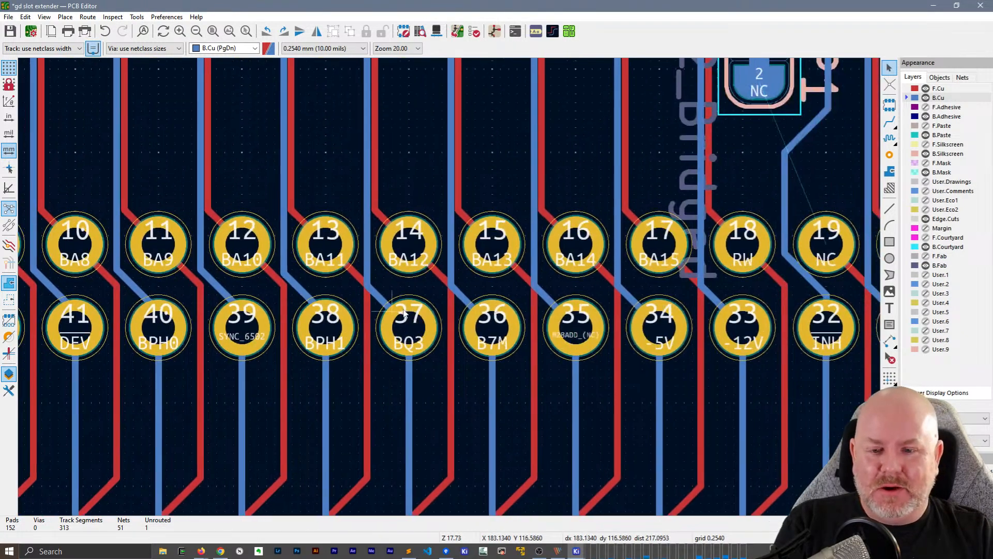
drag(383, 296, 425, 292)
middle_drag(474, 290, 390, 278)
drag(421, 293, 436, 289)
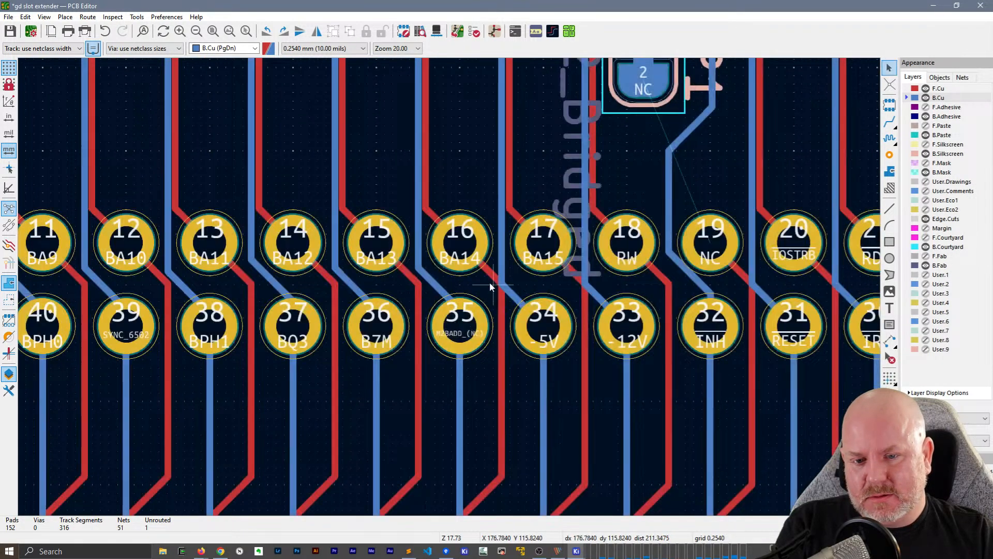
Shift the diagonal B.Cu segments at J2 pads 34 (-5V) and 33 (-12V) toward J3, off the F.Cu diagonals
click(501, 283)
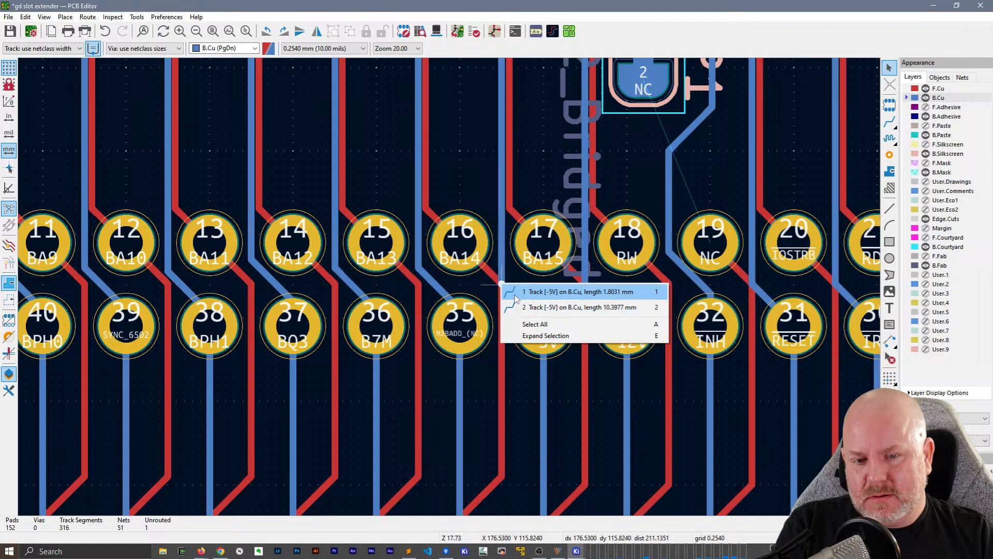
click(548, 307)
drag(521, 289, 520, 289)
middle_drag(589, 296, 348, 281)
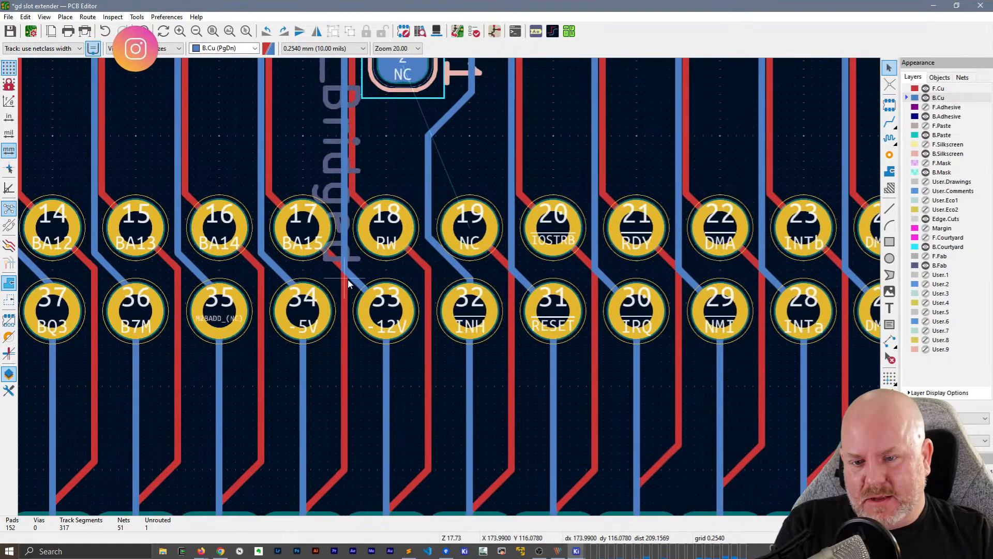
drag(353, 278, 451, 274)
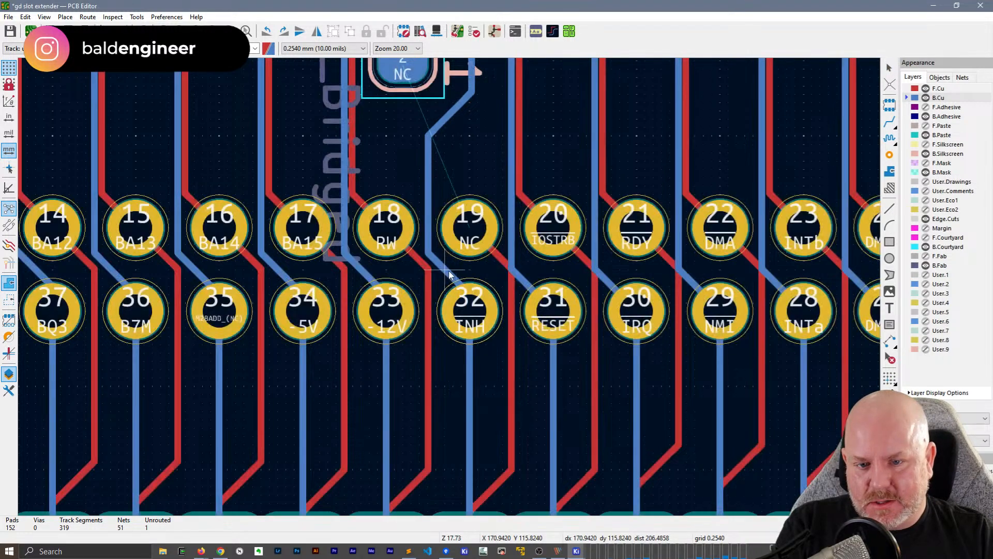
Shift the diagonal B.Cu segments at J2 pads 31 to 26 toward J3, off the F.Cu diagonals, and save the board
middle_drag(451, 275, 310, 277)
drag(378, 287, 391, 280)
drag(460, 283, 475, 279)
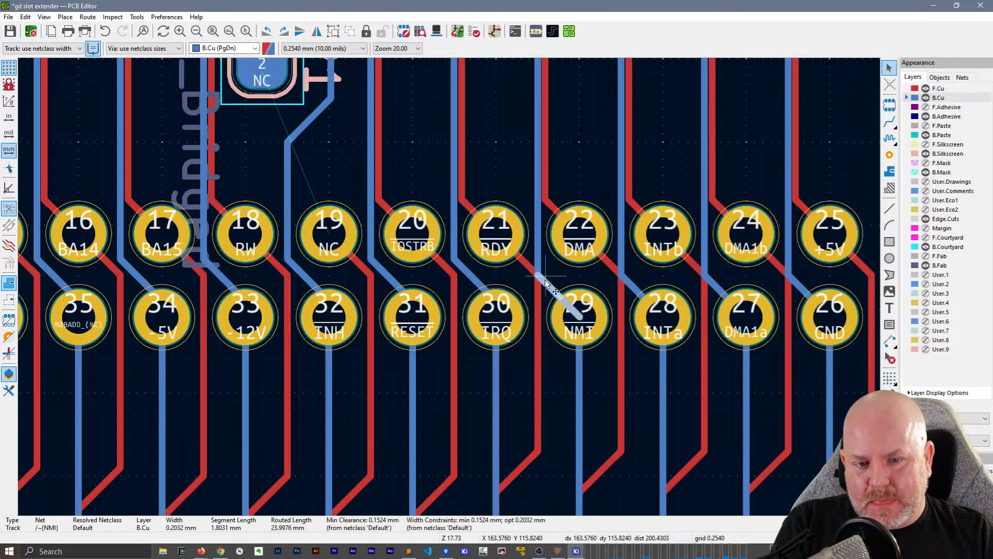
drag(549, 283, 553, 280)
middle_drag(634, 301, 450, 293)
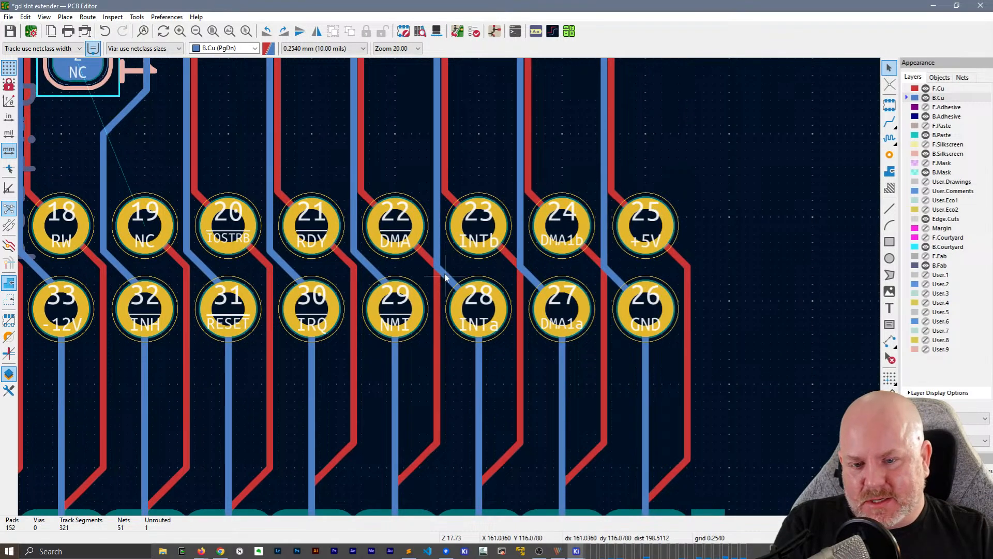
drag(445, 276, 536, 280)
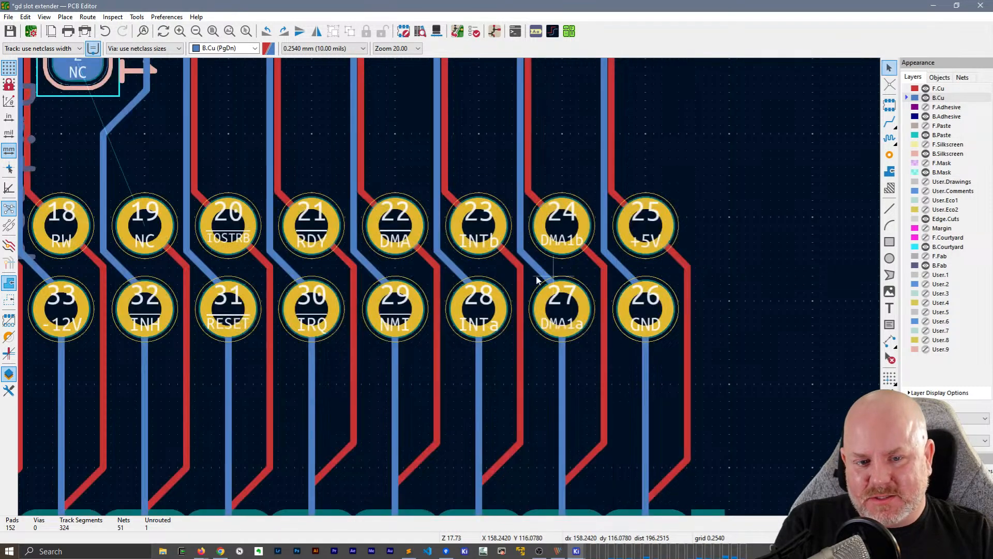
scroll(537, 280, down, 2)
key(ctrl+s)
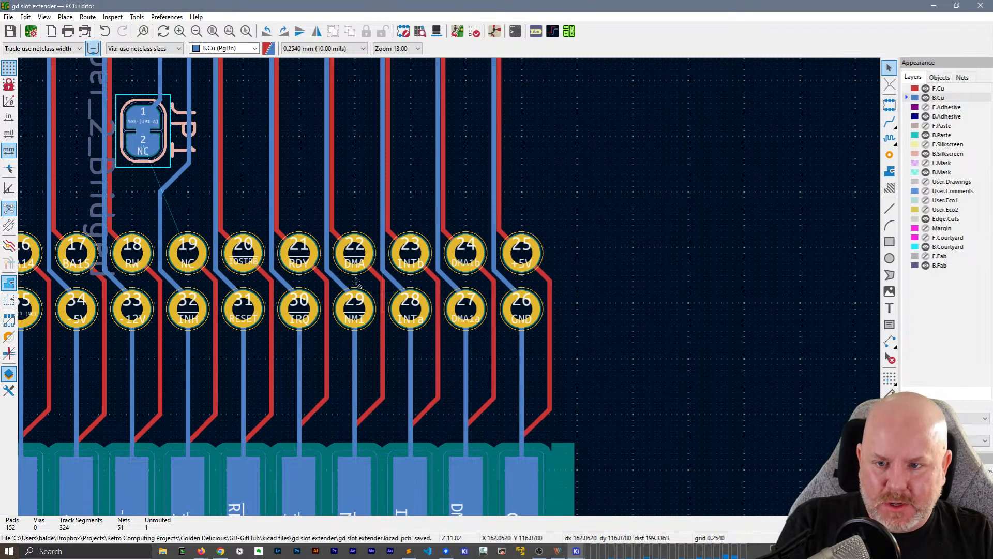
Examine the spacing of the B.Cu and F.Cu tracks along the J2 pads and up to J3
middle_drag(219, 341, 471, 289)
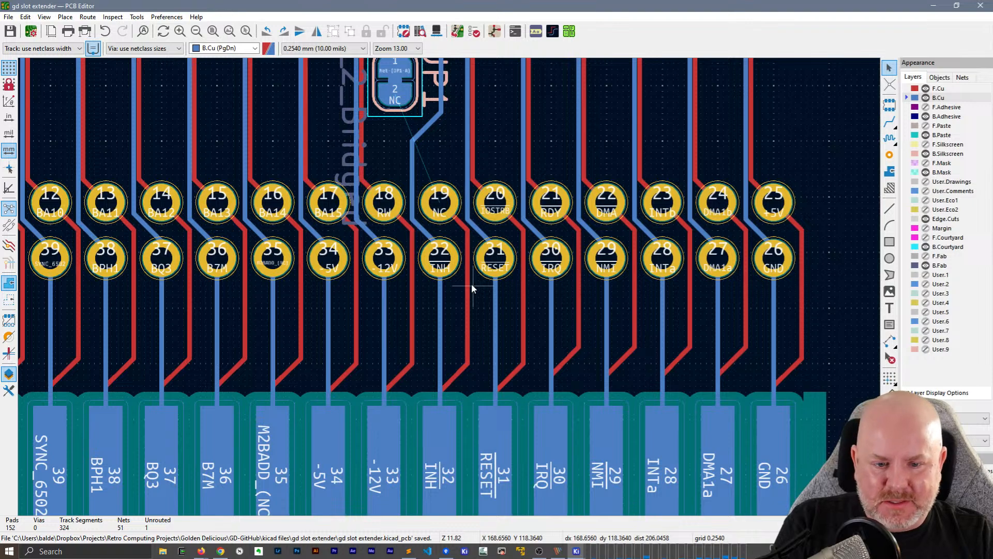
middle_drag(257, 324, 532, 317)
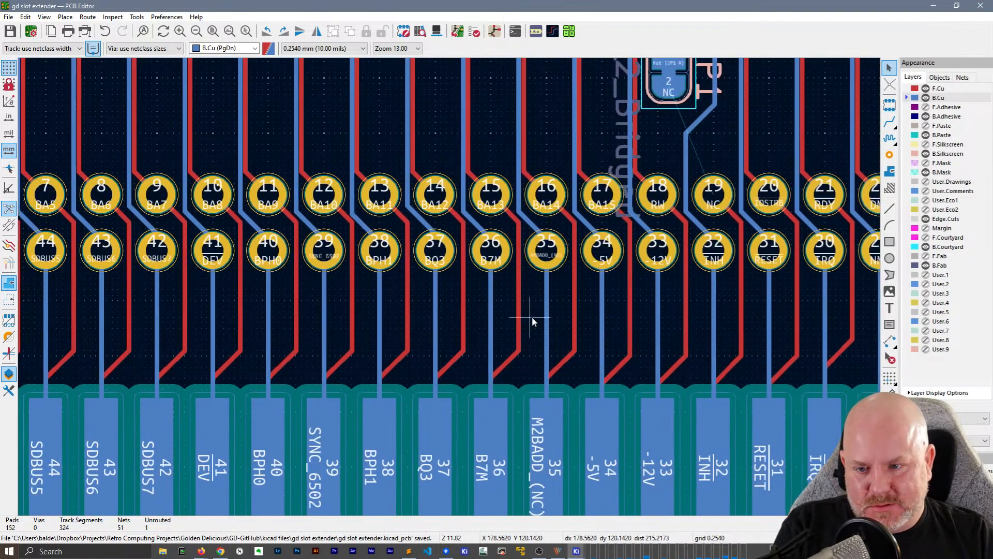
middle_drag(215, 160, 306, 250)
mouse_move(144, 165)
middle_down()
mouse_move(237, 248)
mouse_move(538, 277)
mouse_move(291, 270)
middle_up()
scroll(242, 194, up, 2)
scroll(512, 328, down, 4)
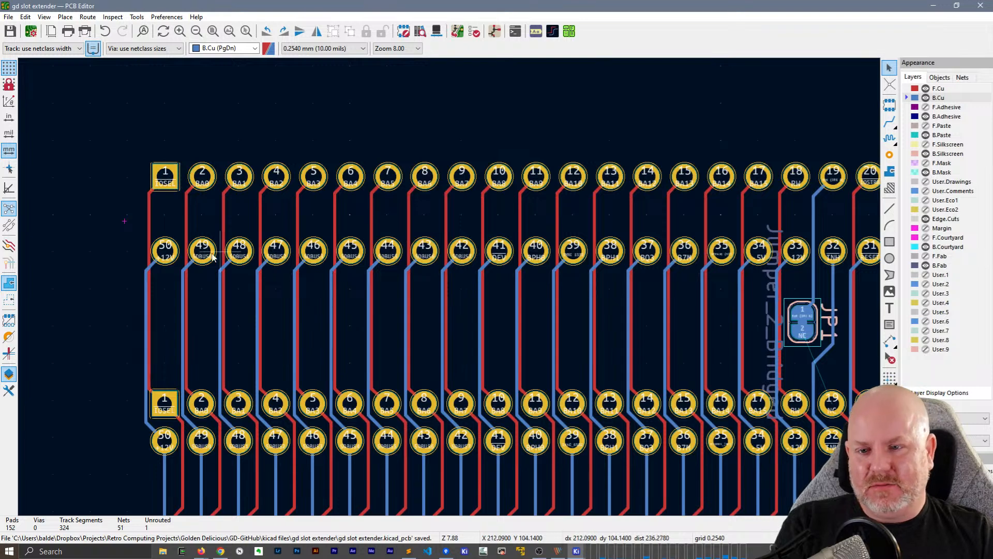
scroll(188, 232, up, 2)
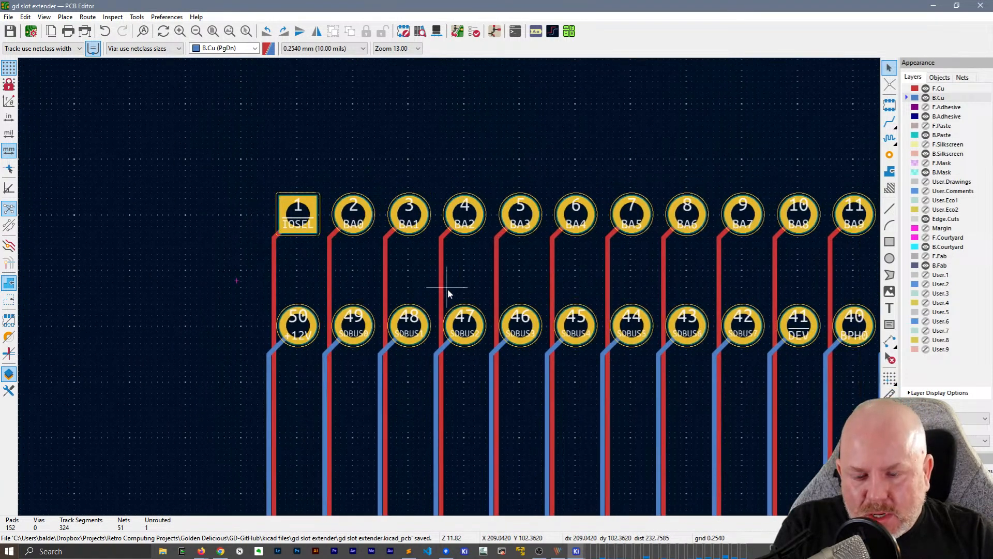
Shift the vertical F.Cu tracks of J3 pads 1 to 4, clearing the +12V track and aligning BA0 to BA2 with the B.Cu tracks below
drag(271, 294, 263, 295)
click(328, 277)
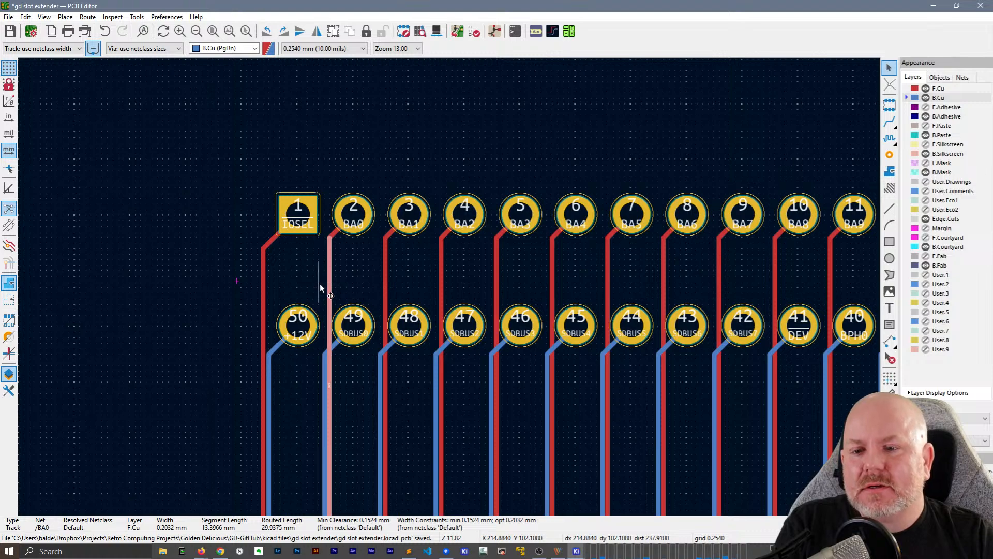
click(322, 284)
drag(325, 283, 327, 289)
drag(390, 283, 436, 284)
click(440, 288)
middle_drag(579, 282, 384, 273)
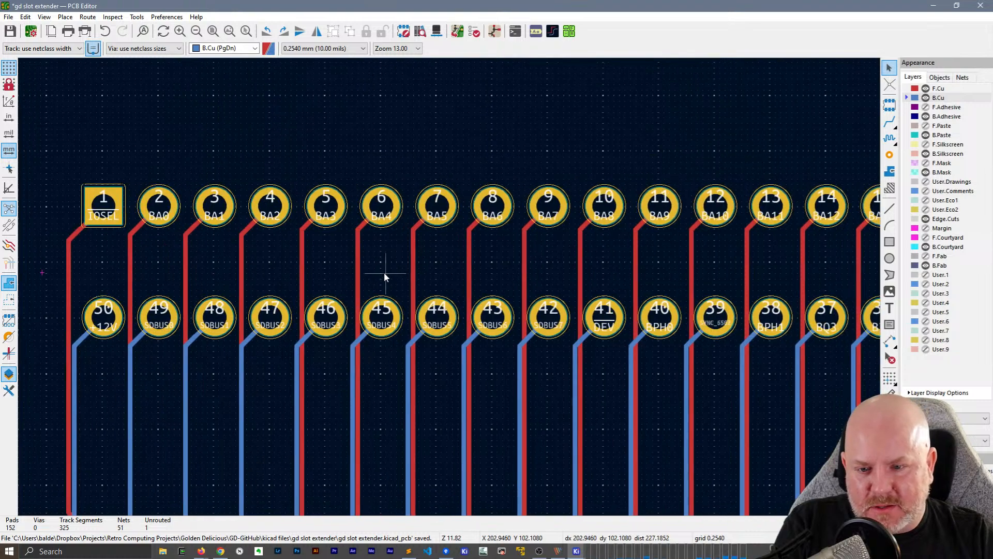
Shift the vertical F.Cu tracks of J3 pads 5 to 9 (BA3 to BA7) in line with the vertical B.Cu tracks
drag(304, 266, 297, 265)
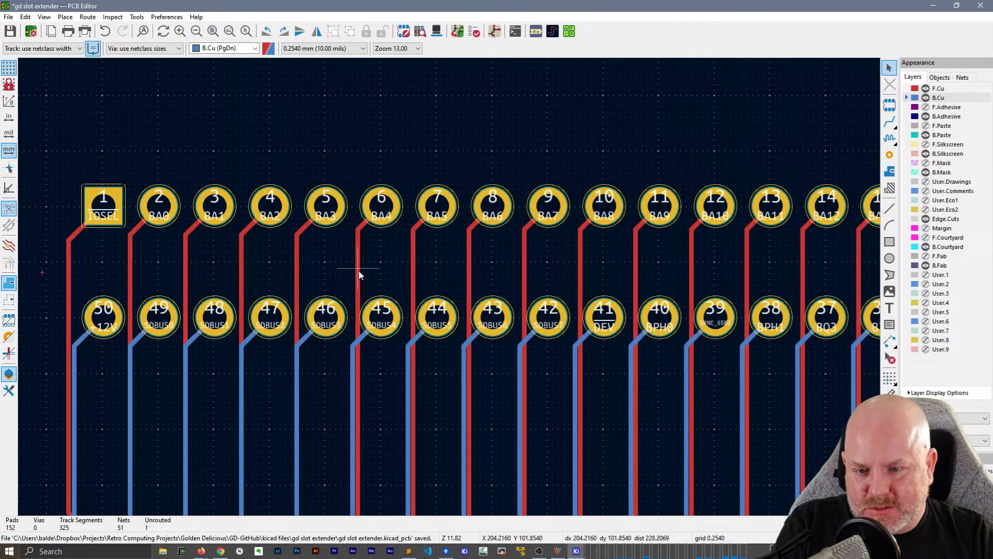
drag(358, 271, 463, 289)
click(412, 277)
click(524, 279)
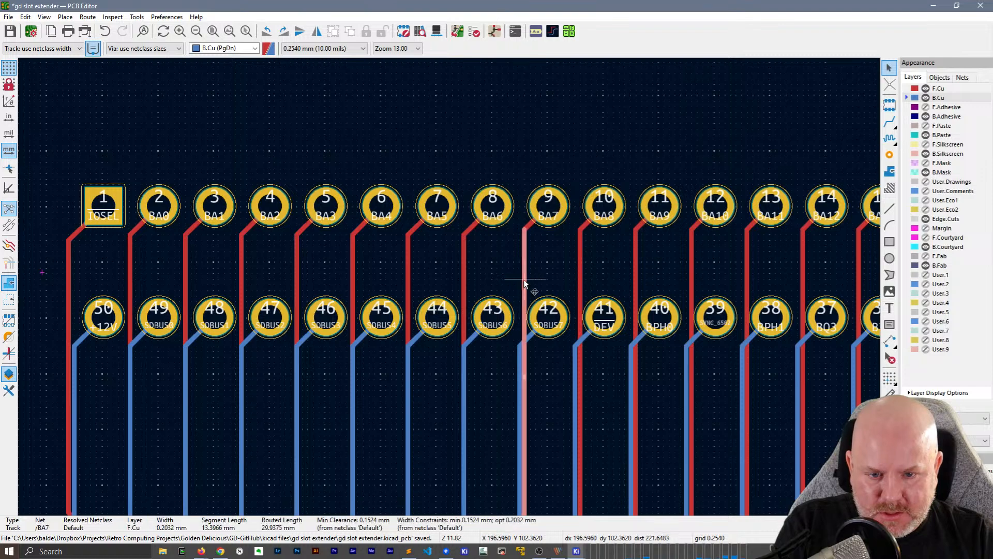
drag(523, 280, 521, 281)
Shift the vertical F.Cu tracks of J3 pads 10 to 12 (BA8, BA9, BA10) in line with the vertical B.Cu tracks
middle_drag(628, 279, 461, 276)
click(414, 272)
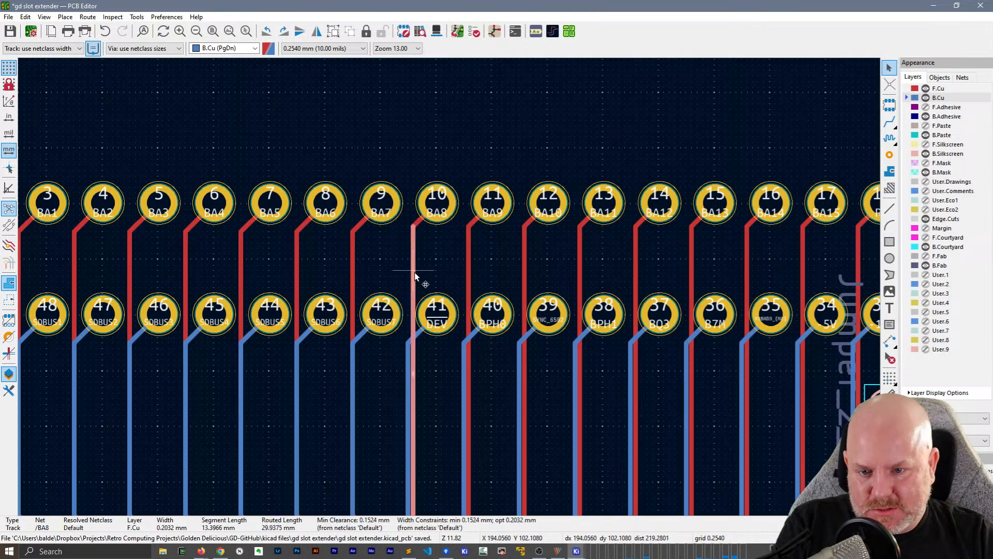
drag(414, 272, 410, 278)
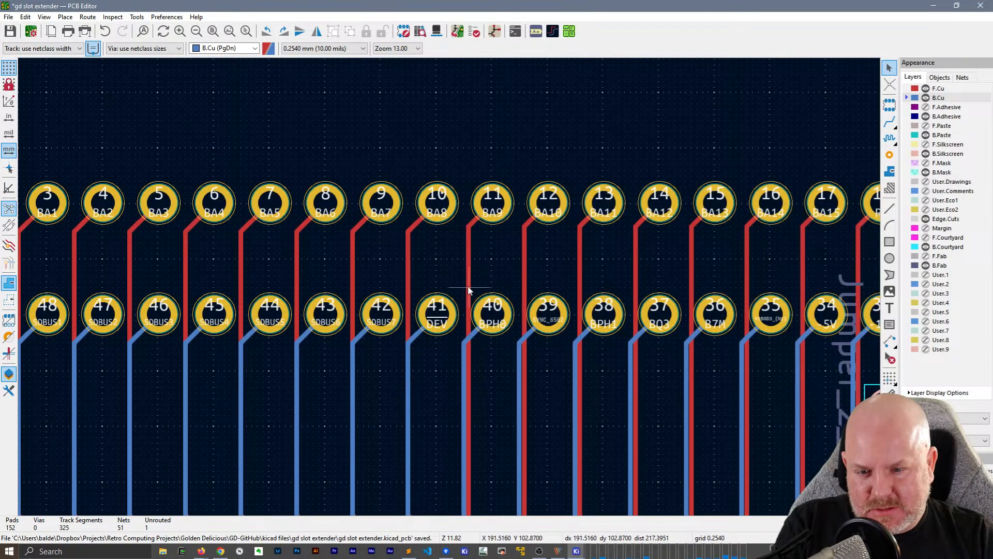
drag(469, 290, 464, 291)
drag(522, 283, 521, 284)
Shift the vertical F.Cu tracks of J3 pads 13 to 17 (BA11 to BA15) in line with the vertical B.Cu tracks
middle_drag(521, 284, 309, 273)
drag(328, 278, 384, 275)
drag(384, 275, 488, 284)
middle_drag(524, 275, 346, 257)
scroll(347, 253, up, 3)
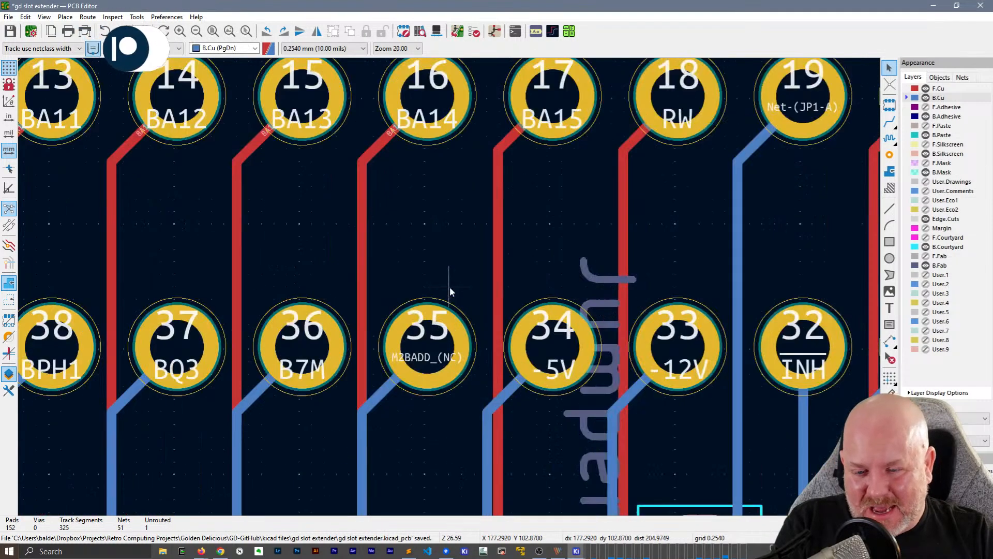
drag(363, 280, 386, 305)
scroll(428, 266, down, 3)
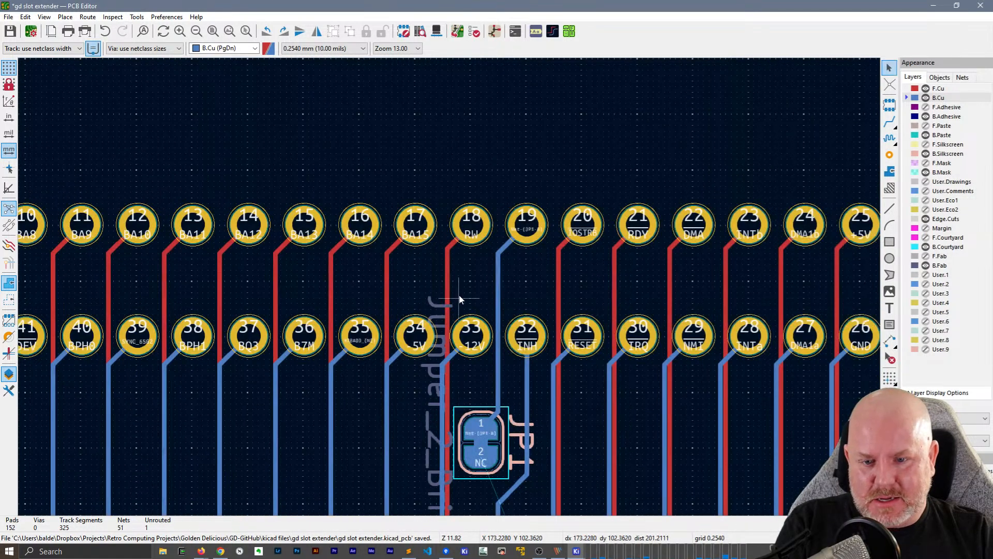
Shift the vertical F.Cu tracks of J3 pads 18 (RW), 20 (IOSTRB), 21 (RDY) and 22 (DMA) in line with the B.Cu tracks
drag(449, 295, 444, 291)
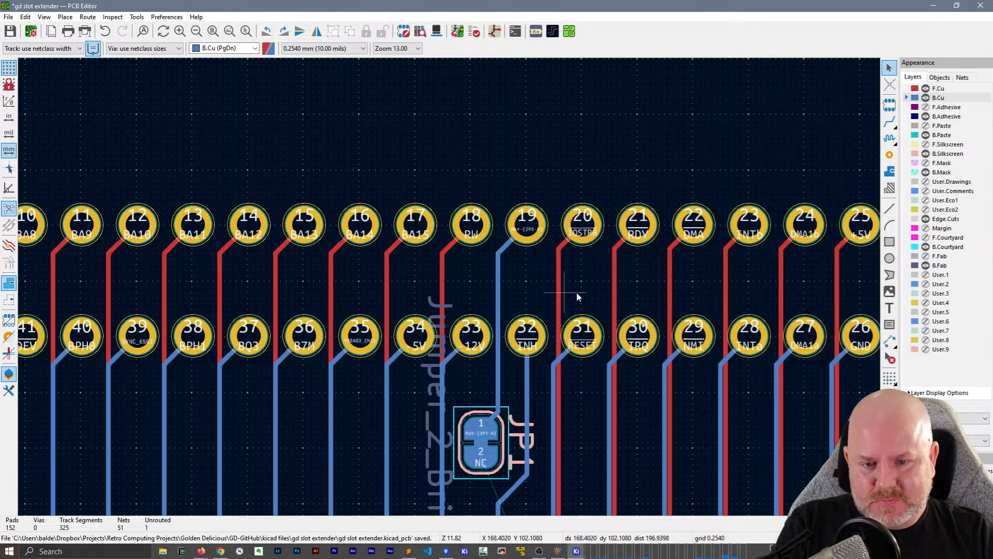
drag(560, 293, 555, 296)
middle_drag(556, 296, 339, 309)
drag(394, 309, 446, 310)
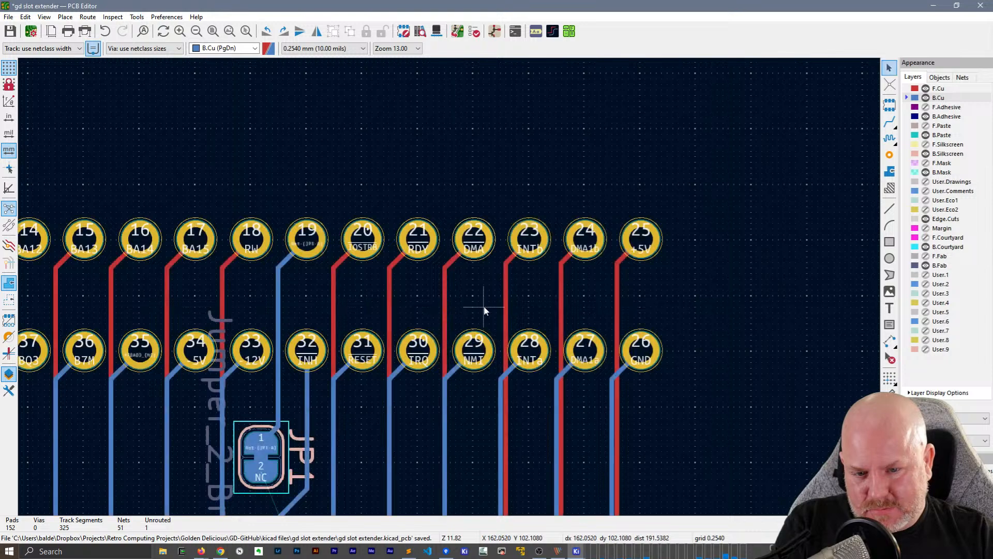
Align the vertical F.Cu tracks of J3 pads 23 (INTb) and 24 (DMA1b) with the B.Cu tracks, try pad 25 (+5V) too, and save
drag(506, 309, 556, 306)
drag(618, 306, 614, 302)
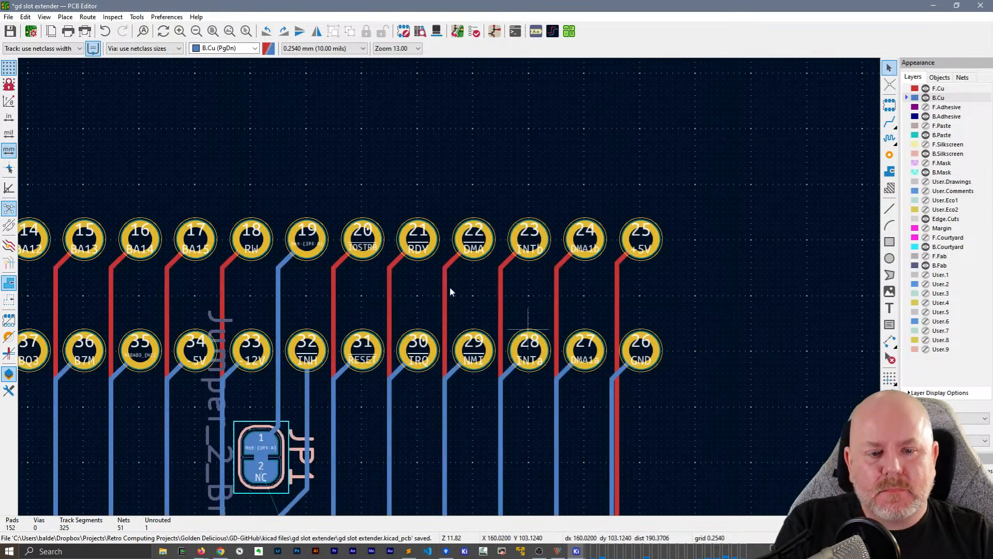
scroll(449, 287, down, 4)
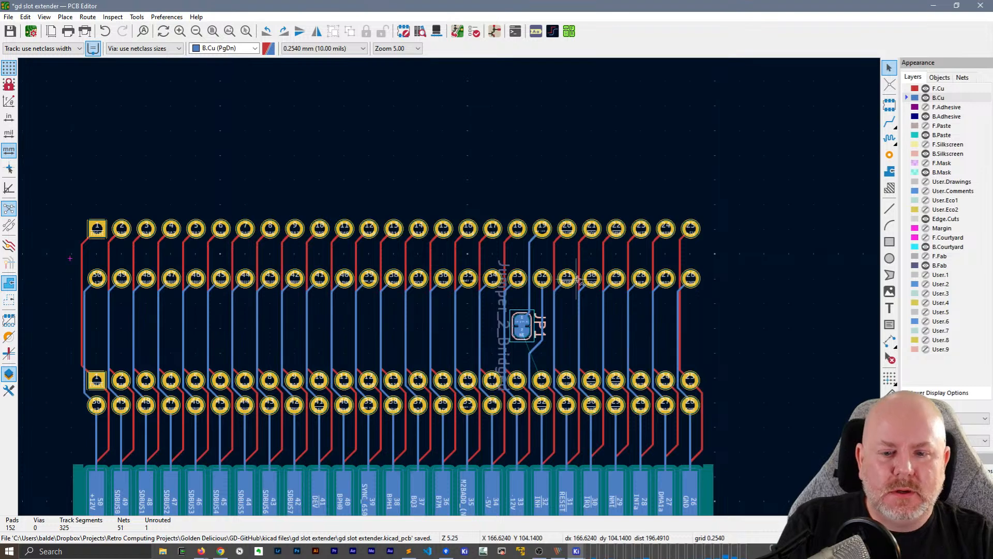
key(ctrl+s)
Make all board layers visible again, including the silkscreen, courtyard, fabrication and user layers
middle_drag(483, 301, 540, 182)
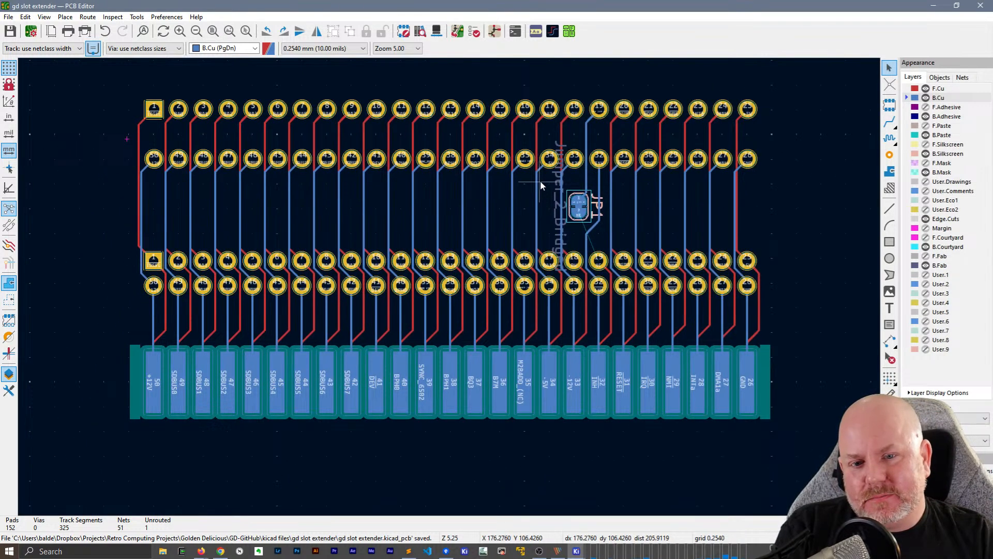
middle_drag(483, 218, 469, 249)
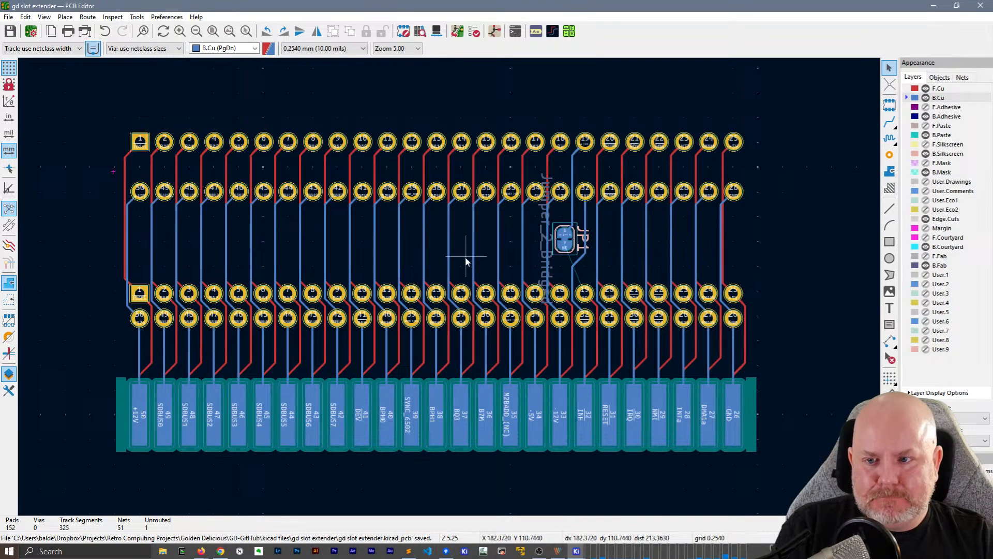
mouse_move(465, 257)
middle_down()
mouse_move(464, 291)
mouse_move(467, 266)
middle_up()
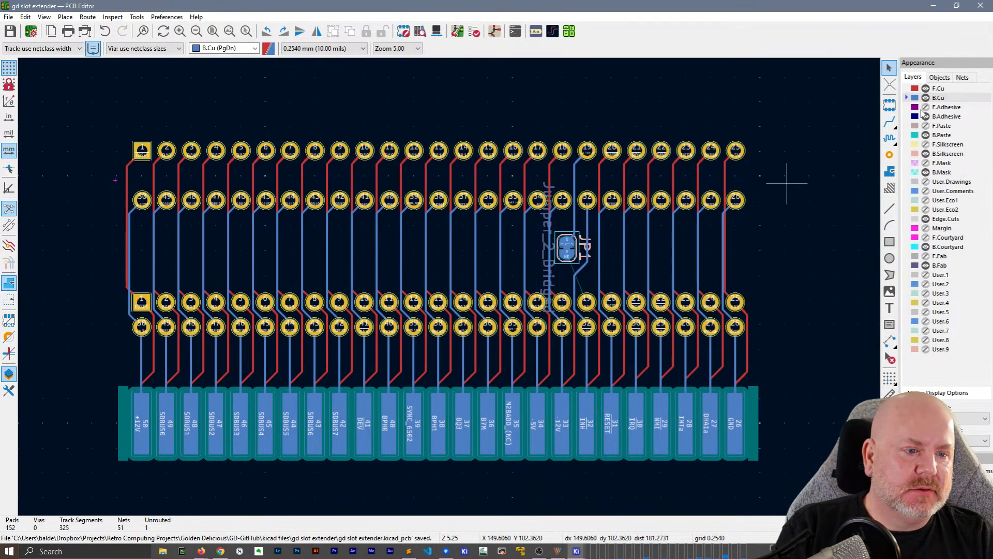
right_click(923, 292)
click(921, 392)
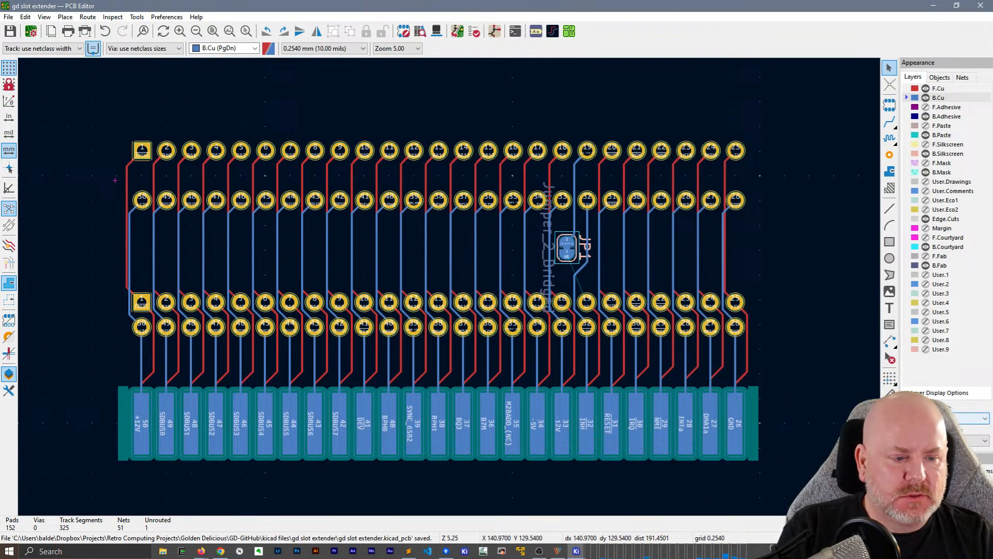
scroll(941, 440, up, 3)
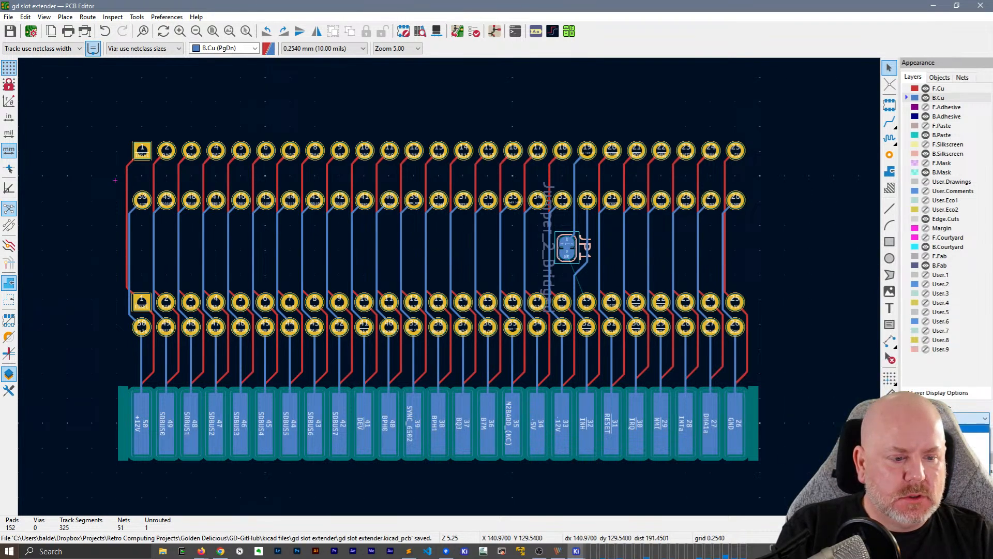
click(936, 428)
scroll(698, 391, down, 2)
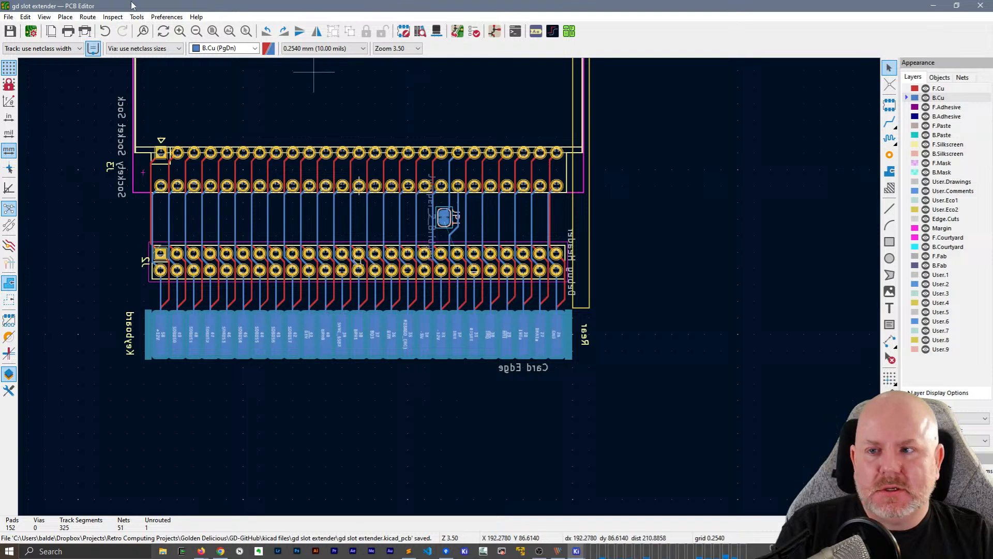
Turn off the flipped board view so the board is seen from the front
click(44, 17)
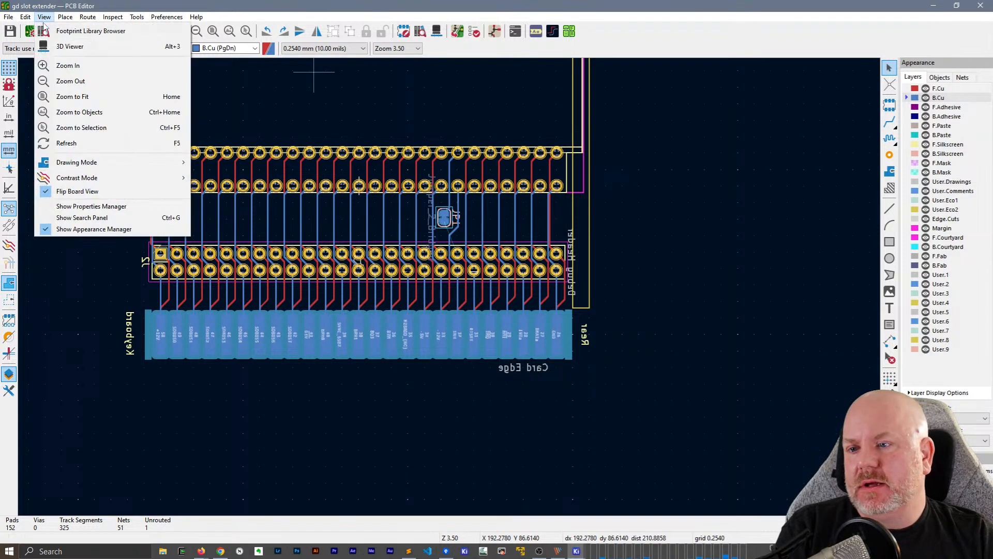
click(76, 190)
middle_drag(362, 213, 420, 218)
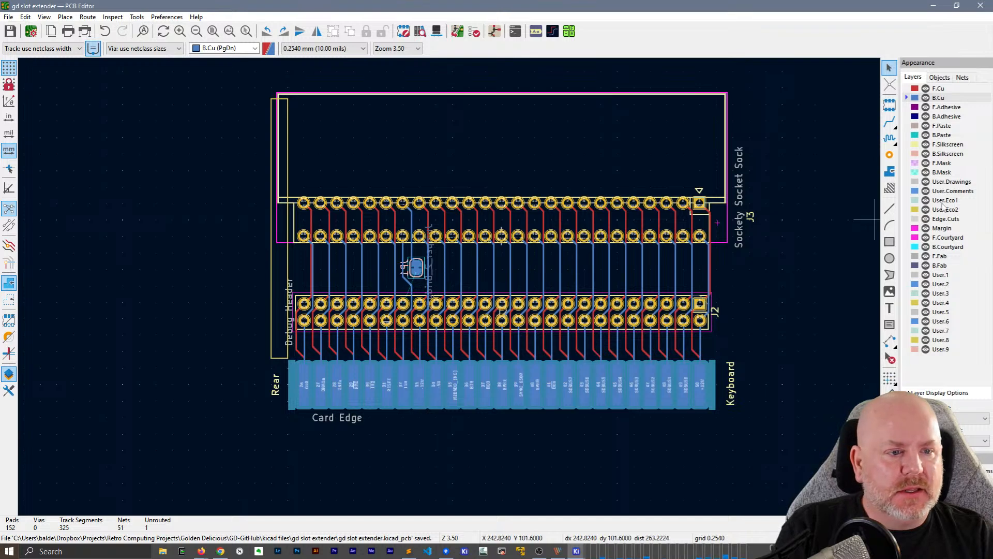
Draw a board outline rectangle about 66.8 by 32.5 mm on Edge.Cuts, from the card edge up past J3's upper pad row, and save
click(947, 219)
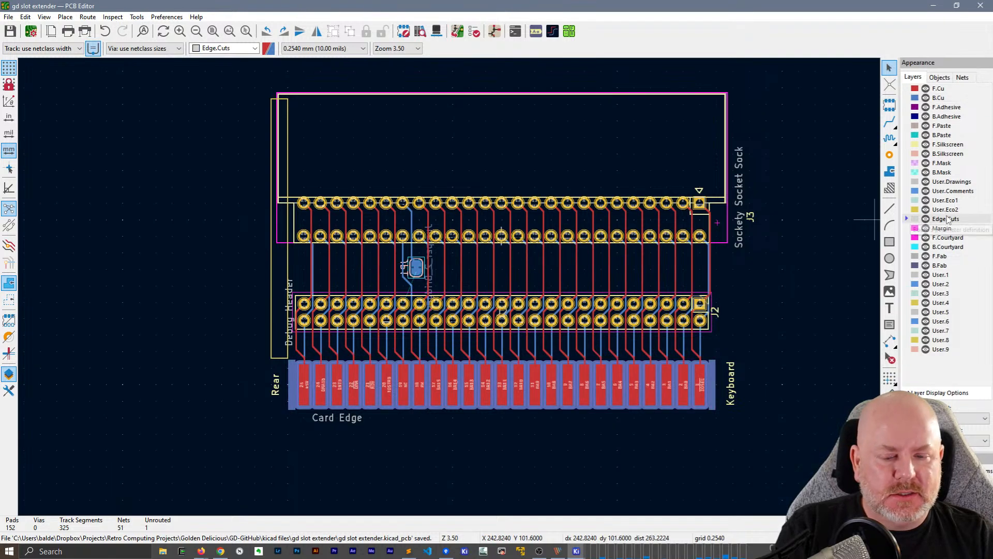
click(889, 242)
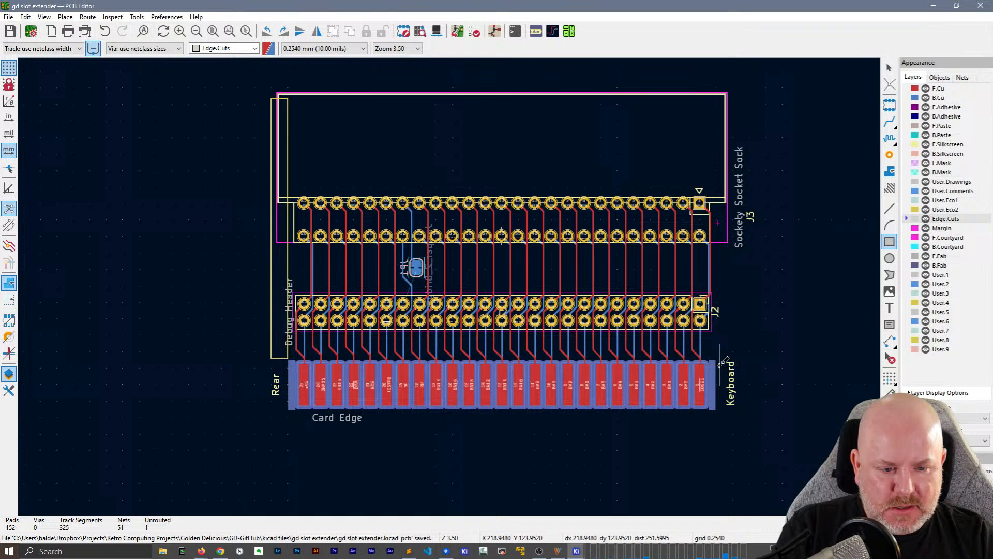
click(722, 404)
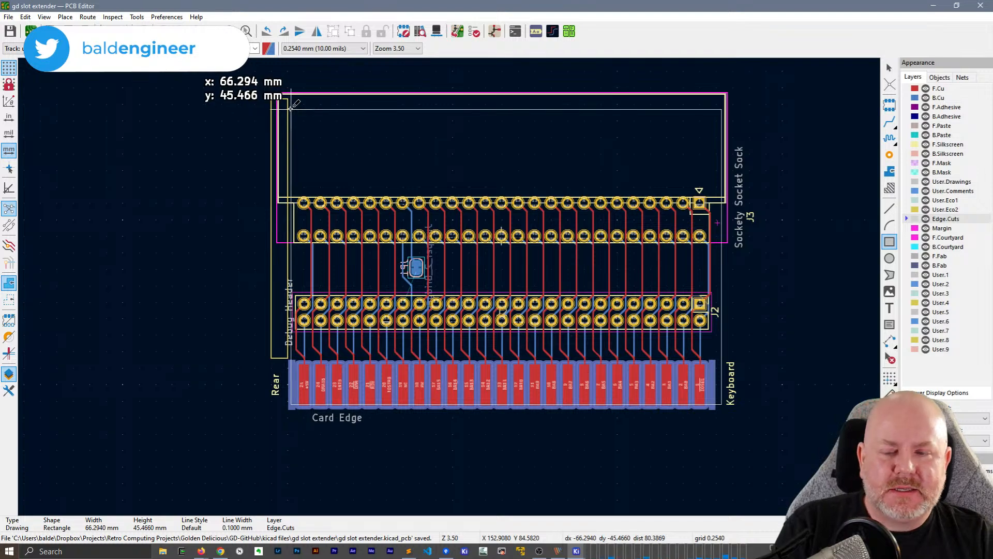
scroll(293, 192, up, 4)
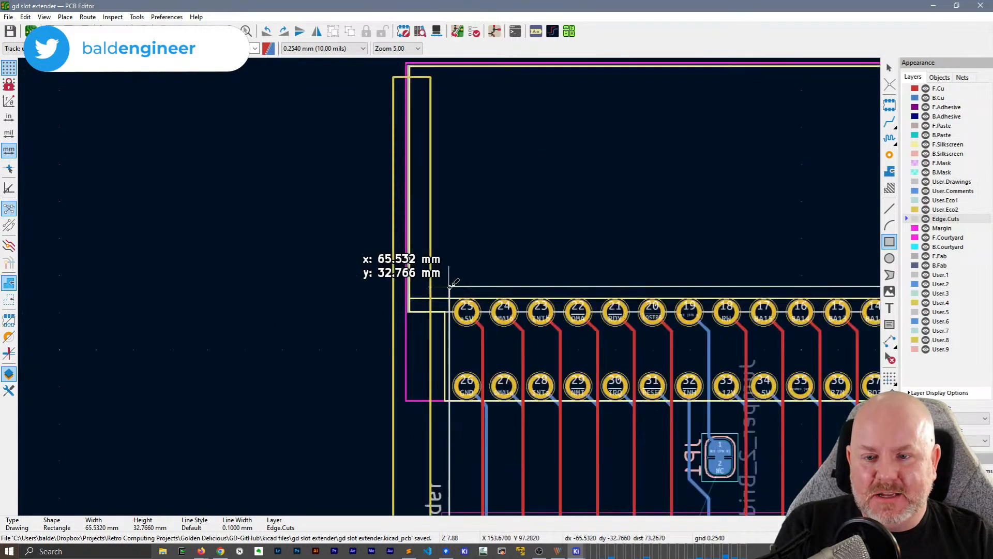
scroll(472, 284, down, 5)
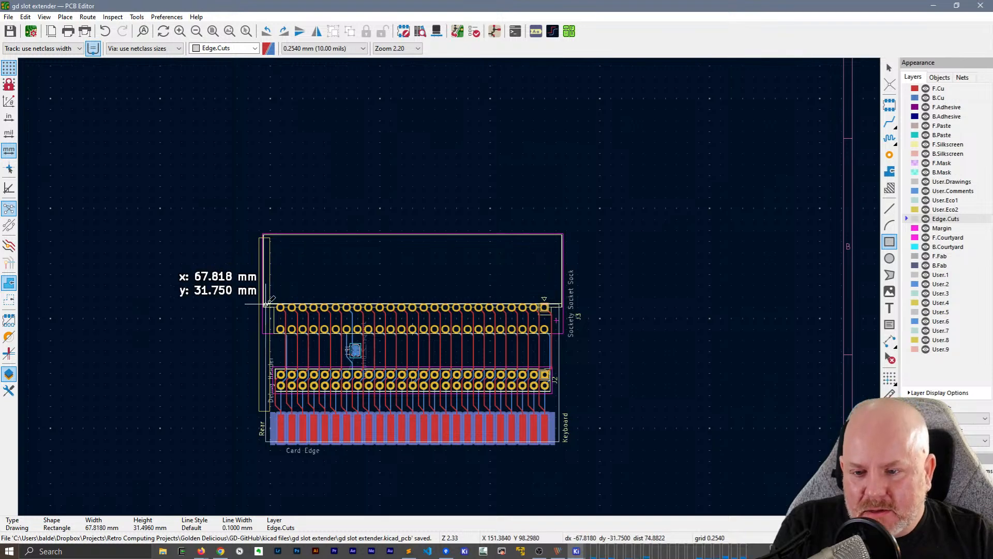
scroll(263, 286, up, 3)
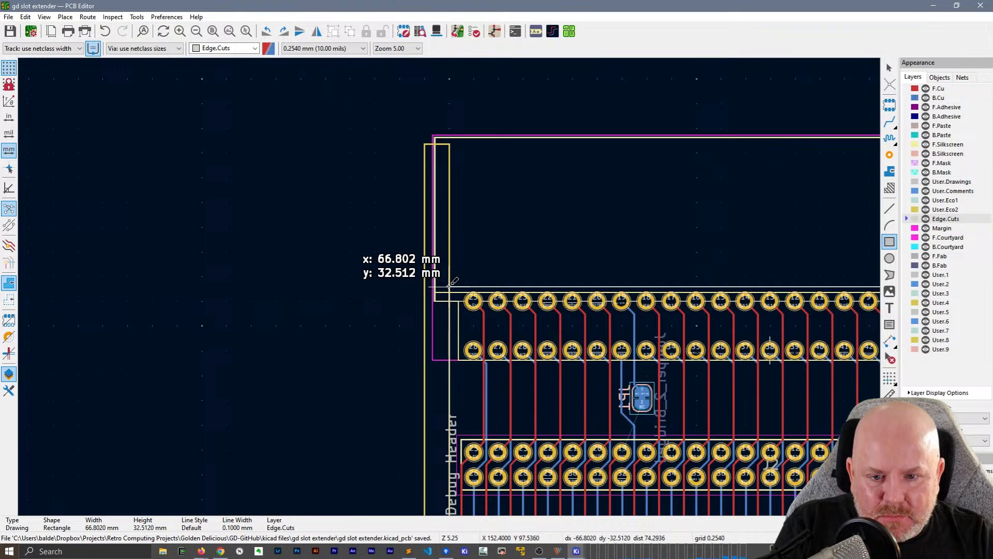
click(449, 287)
key(Escape)
middle_drag(578, 200, 336, 125)
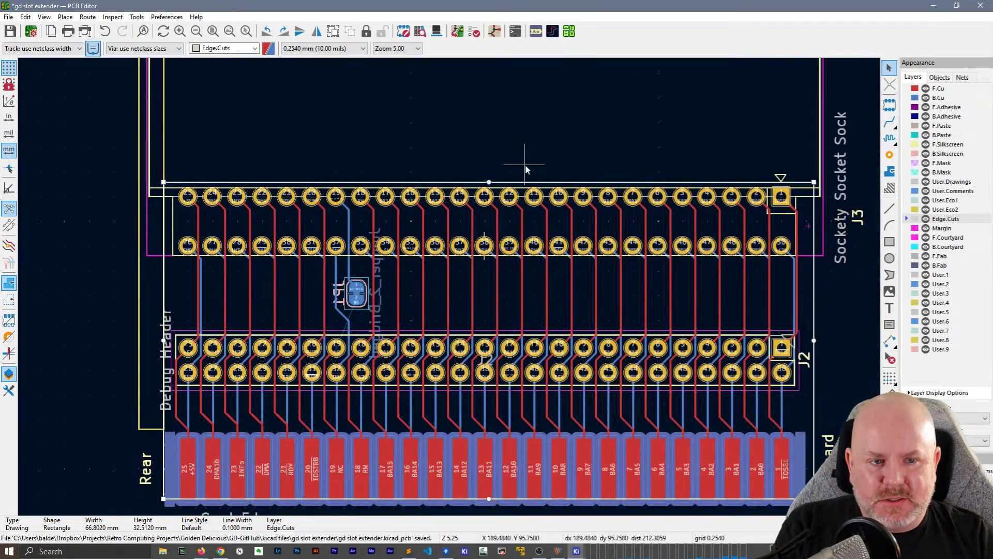
click(833, 323)
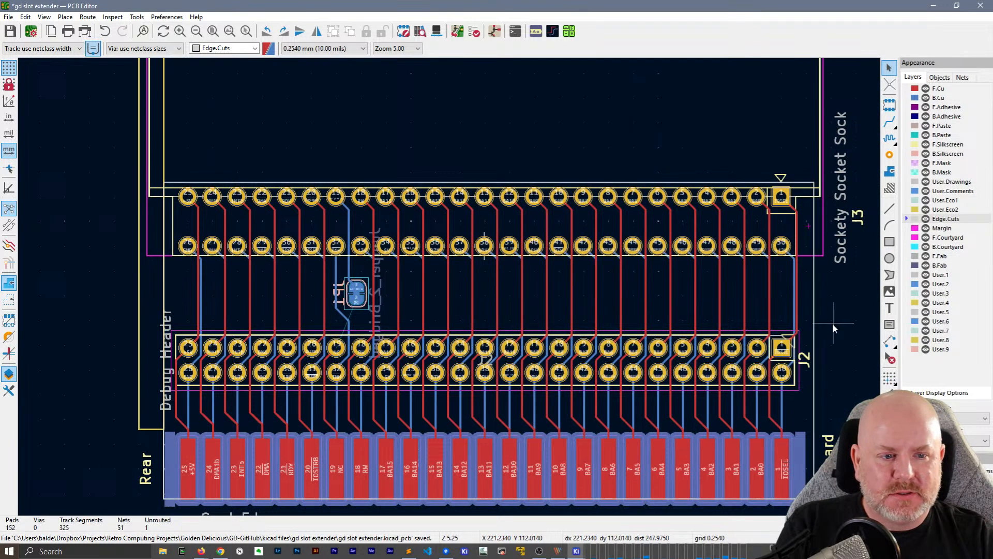
key(ctrl+s)
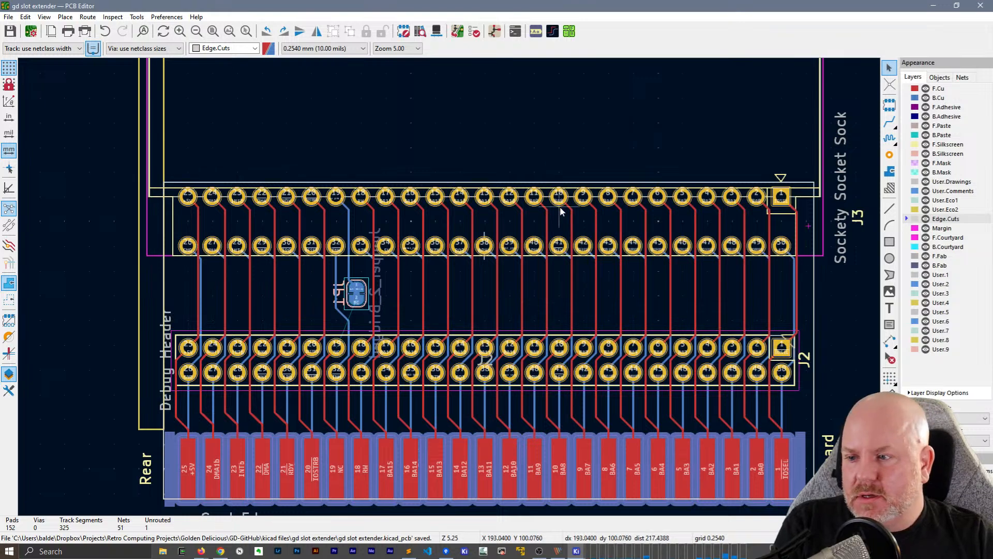
Examine the outlined board in a maximized 3D view and close the viewer
key(alt+3)
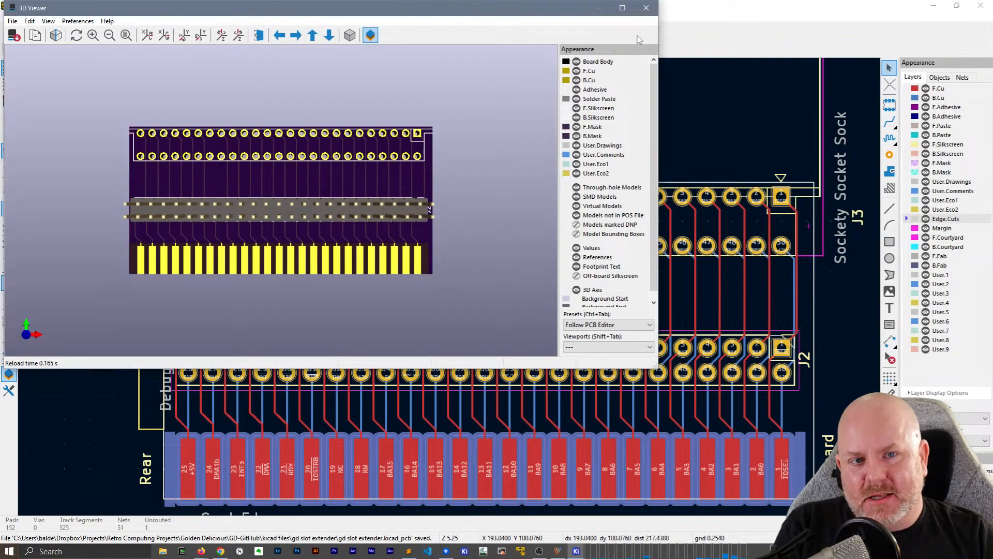
click(622, 8)
drag(690, 355, 827, 289)
click(980, 5)
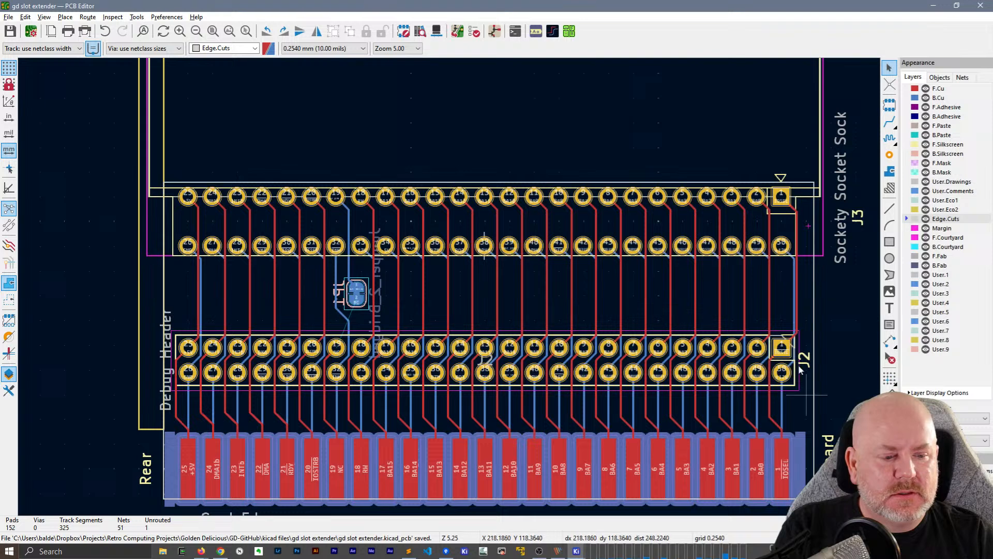
Show the properties of the Edge.Cuts outline rectangle and look through its line style options
click(814, 321)
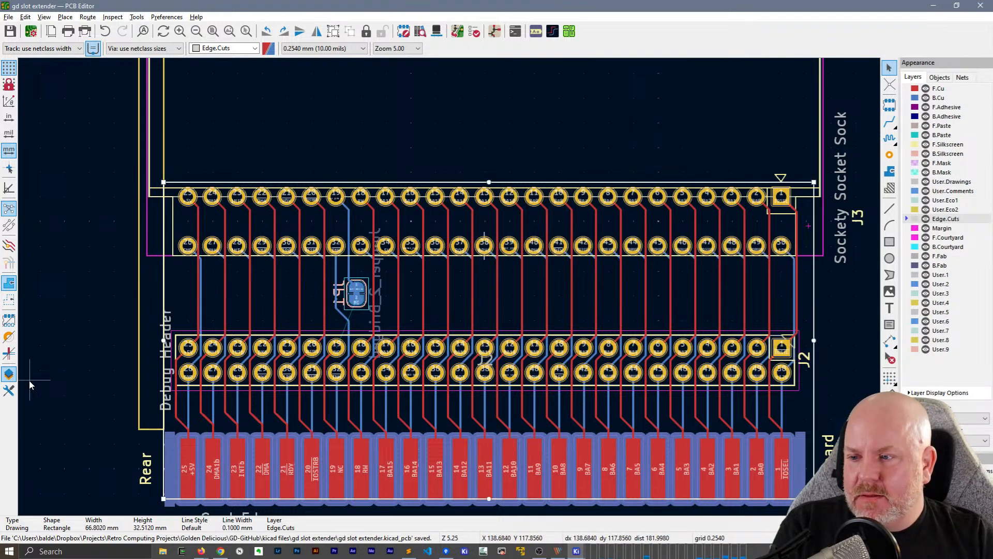
click(10, 393)
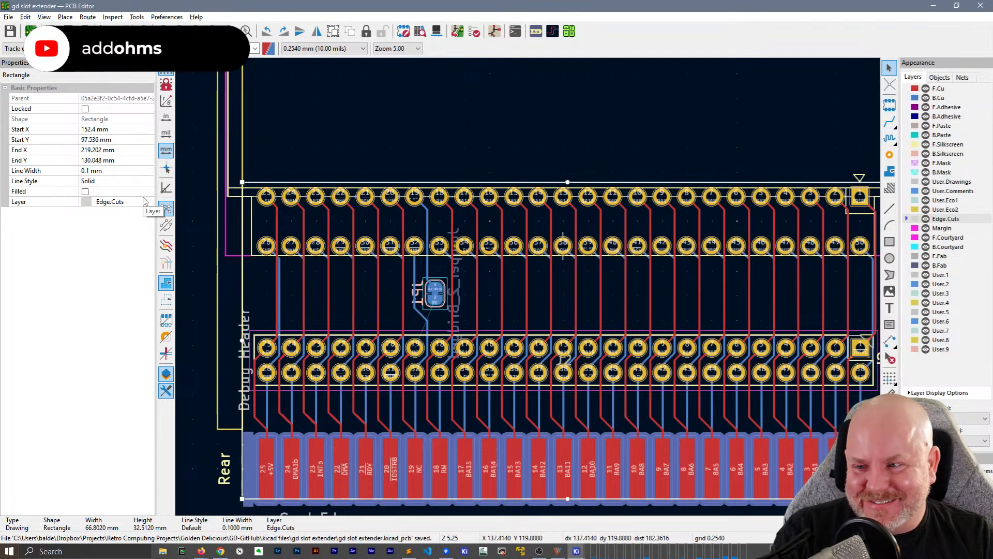
click(124, 181)
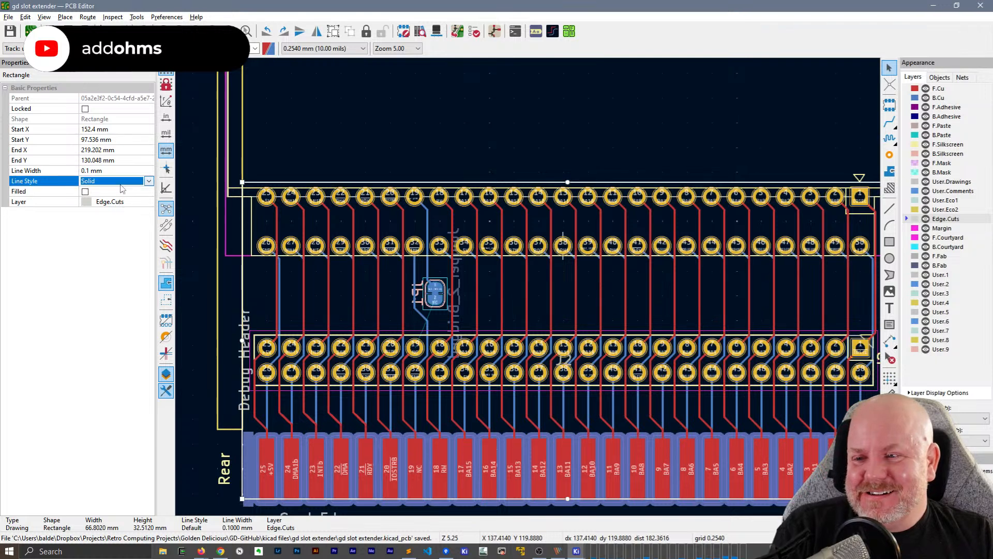
click(149, 181)
click(149, 182)
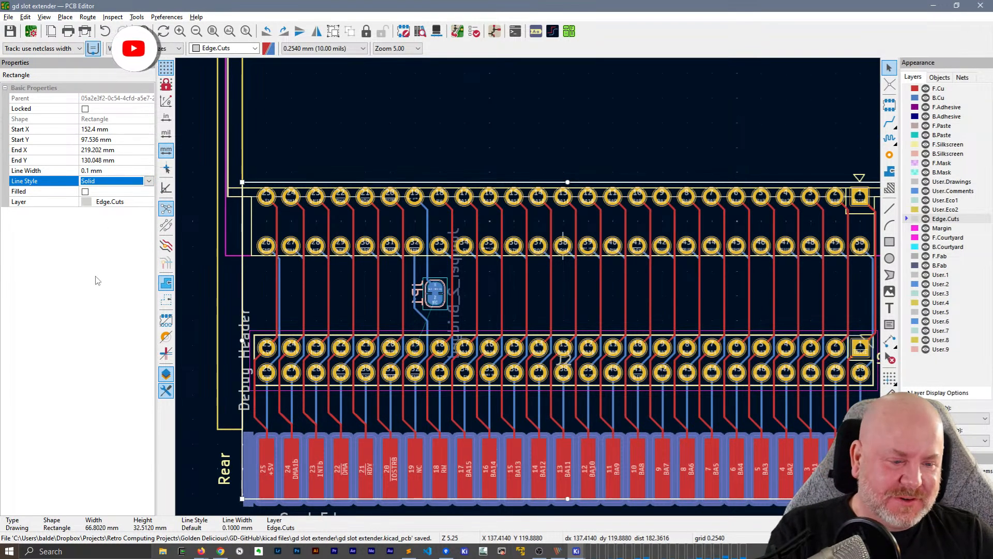
middle_drag(645, 262, 467, 243)
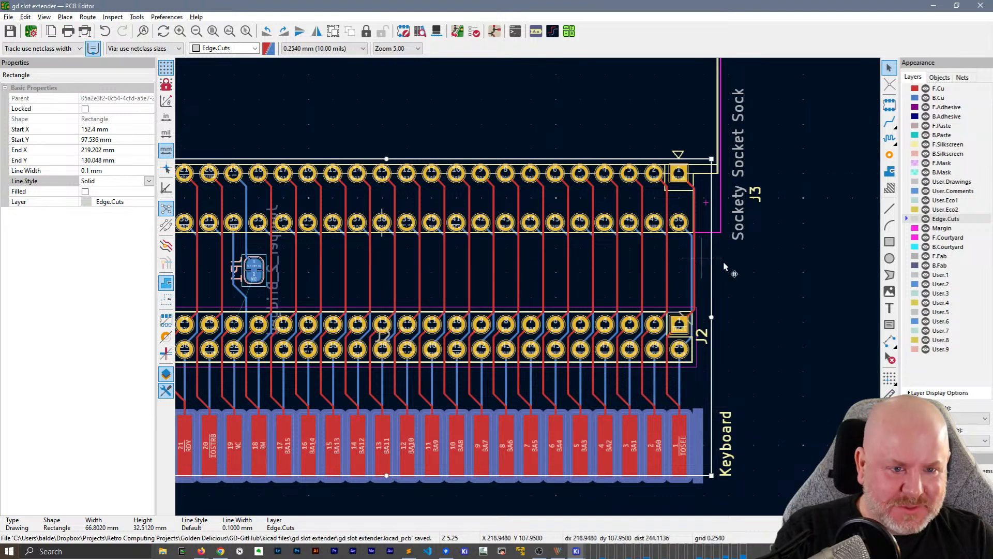
click(777, 263)
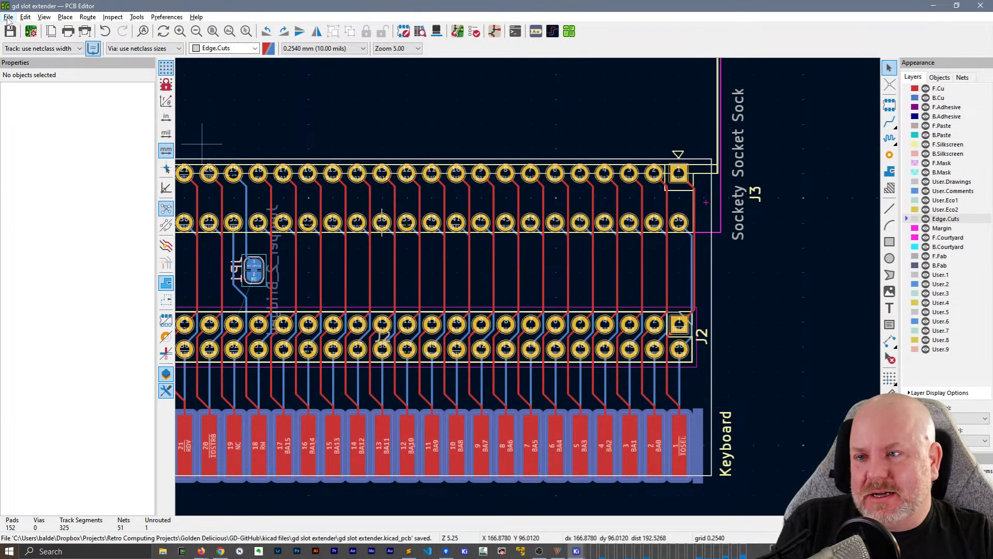
Print the F.Cu, B.Cu and Edge.Cuts layers in color at 1:1 scale
scroll(504, 223, down, 3)
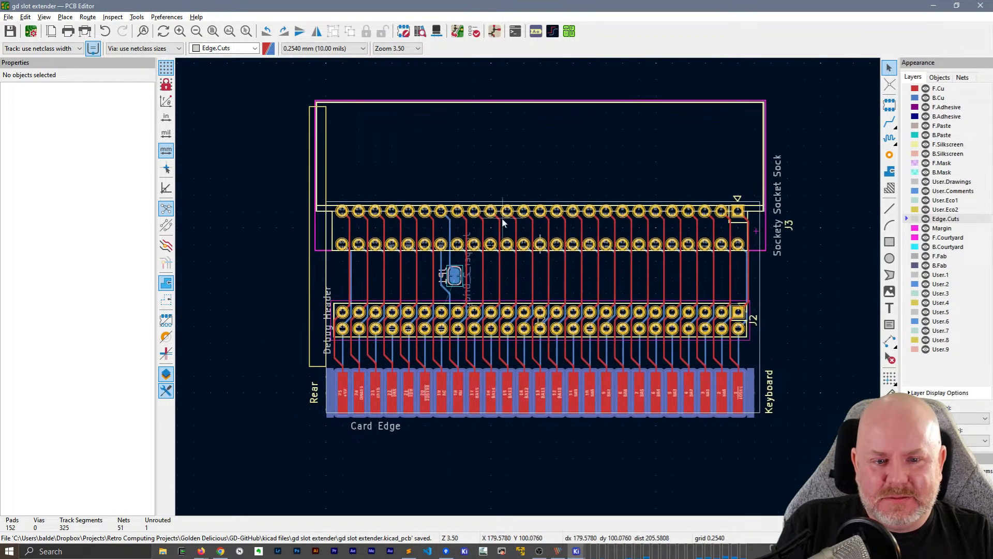
click(9, 16)
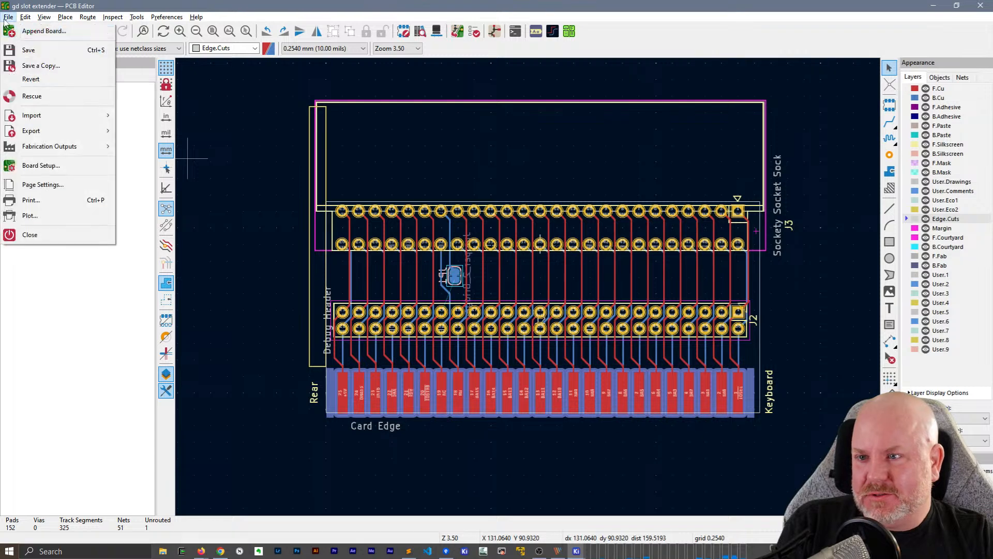
click(31, 200)
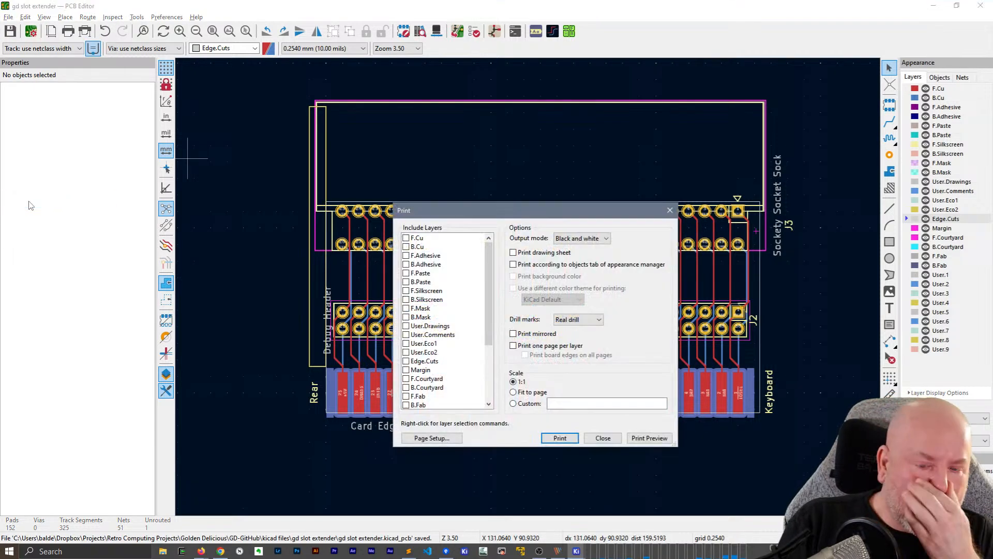
scroll(454, 344, down, 5)
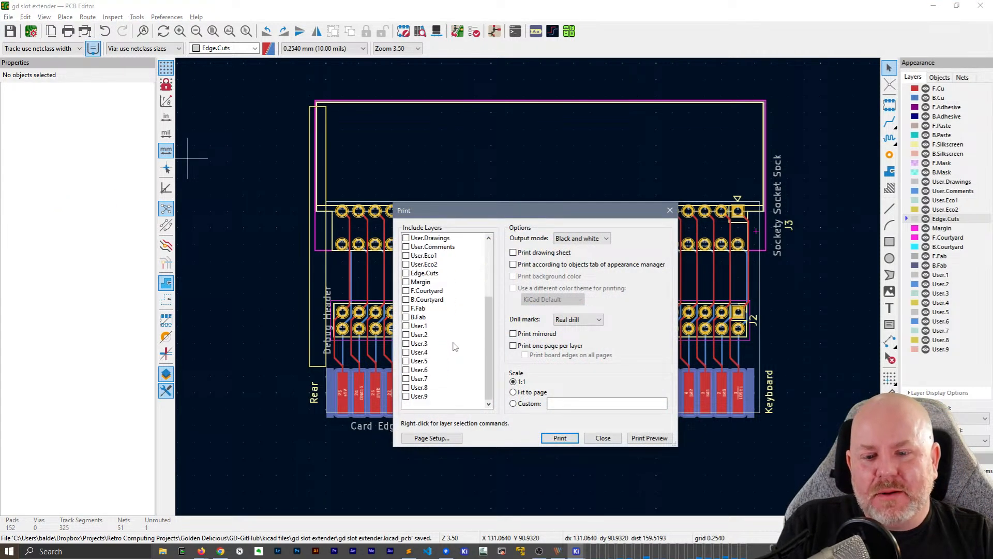
scroll(456, 343, up, 5)
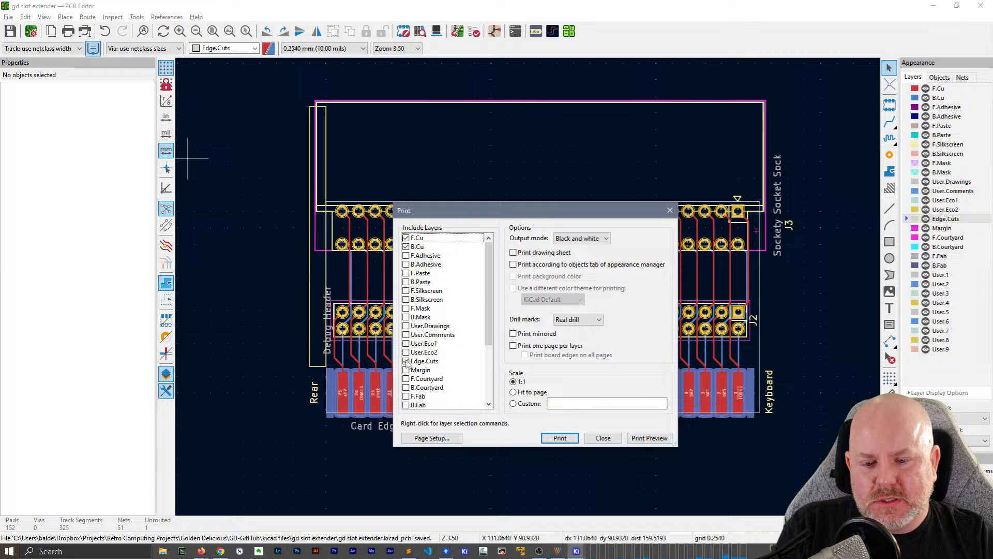
click(592, 238)
click(590, 249)
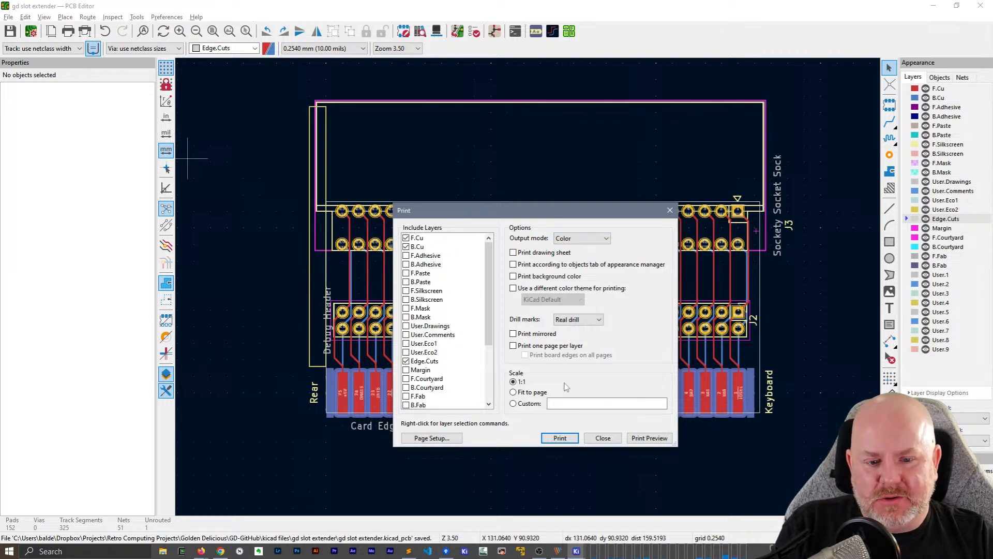
click(560, 438)
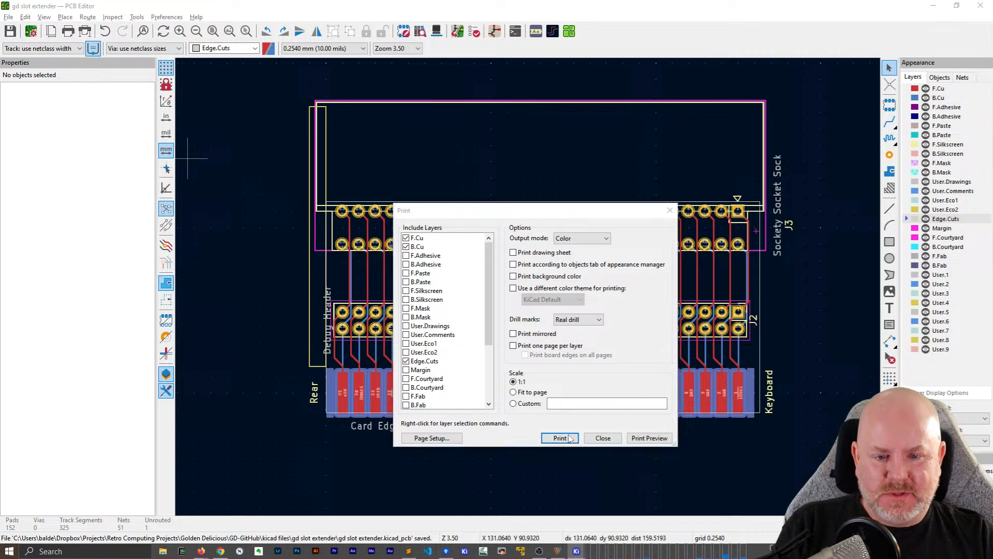
click(573, 419)
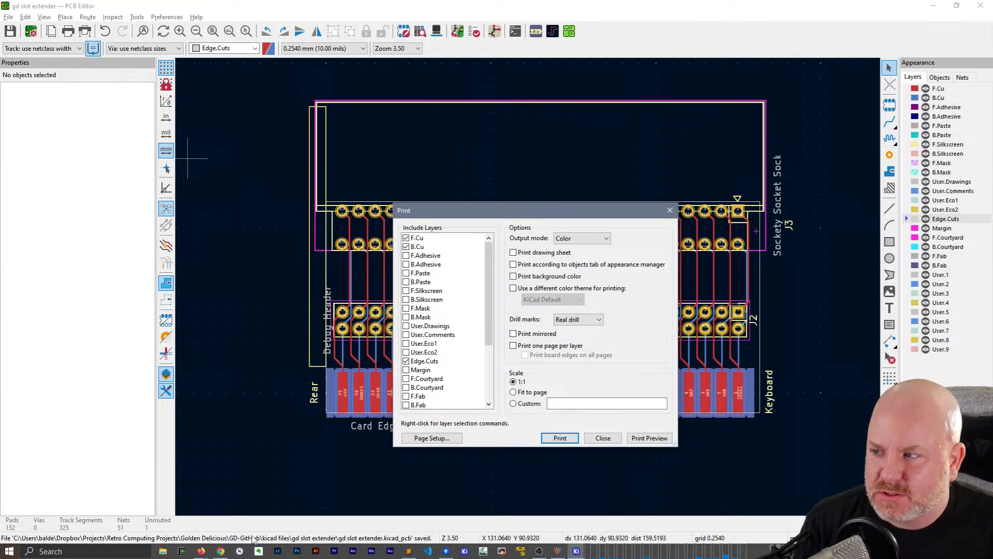
click(162, 550)
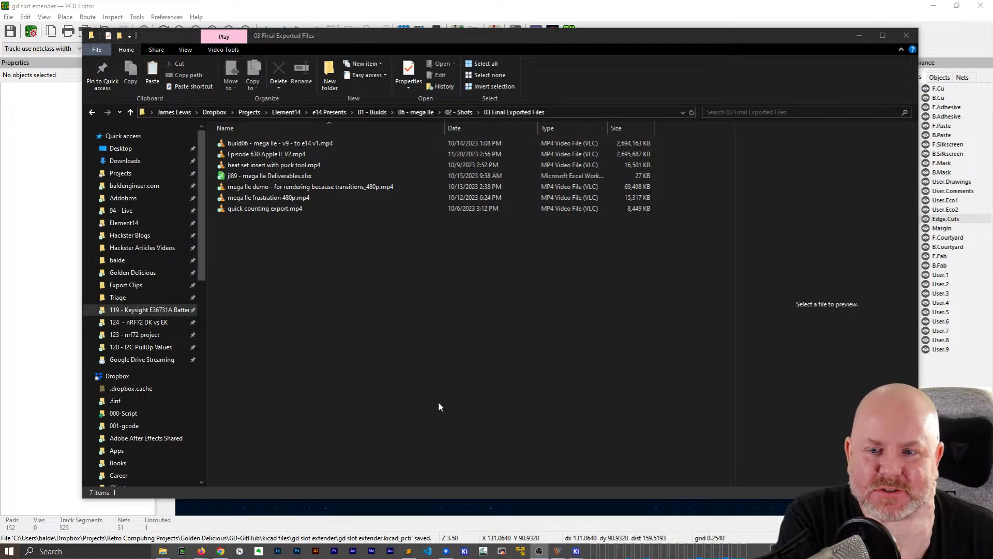
click(906, 35)
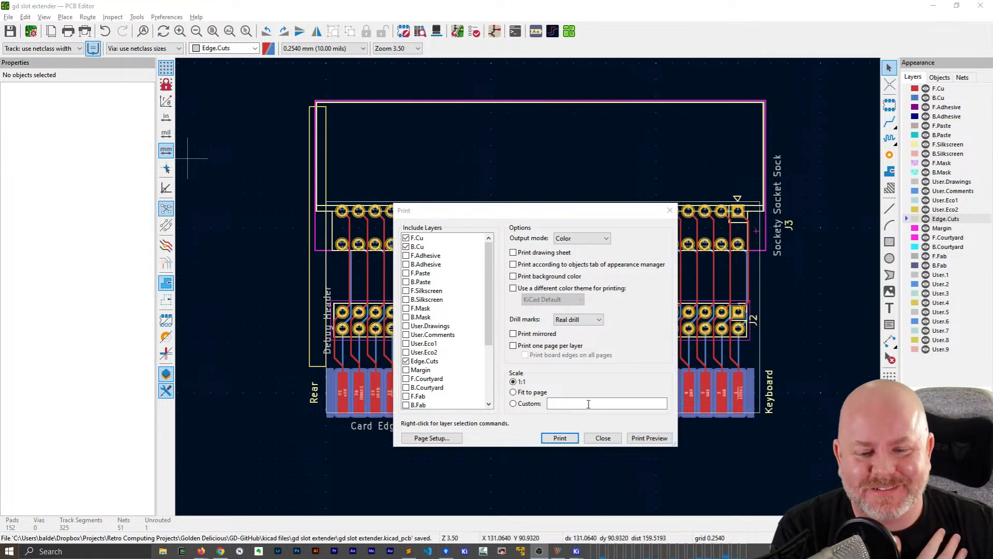
Set the print paper size to Letter and start another print of the board
click(446, 439)
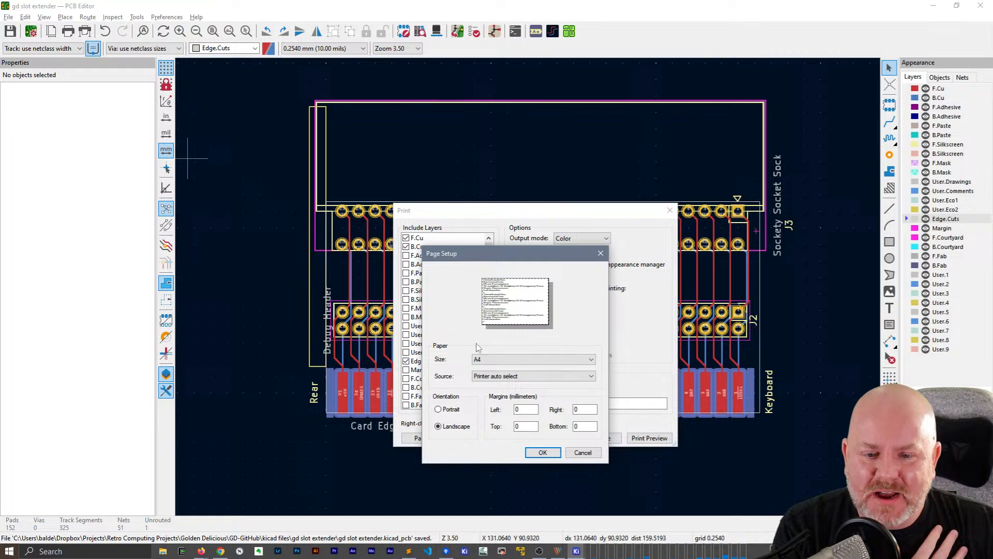
click(481, 359)
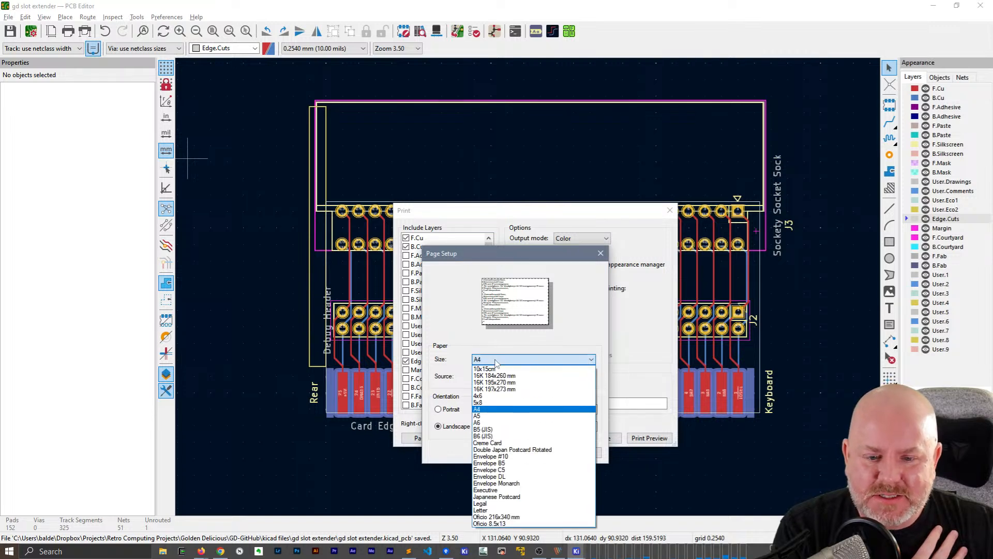
click(517, 511)
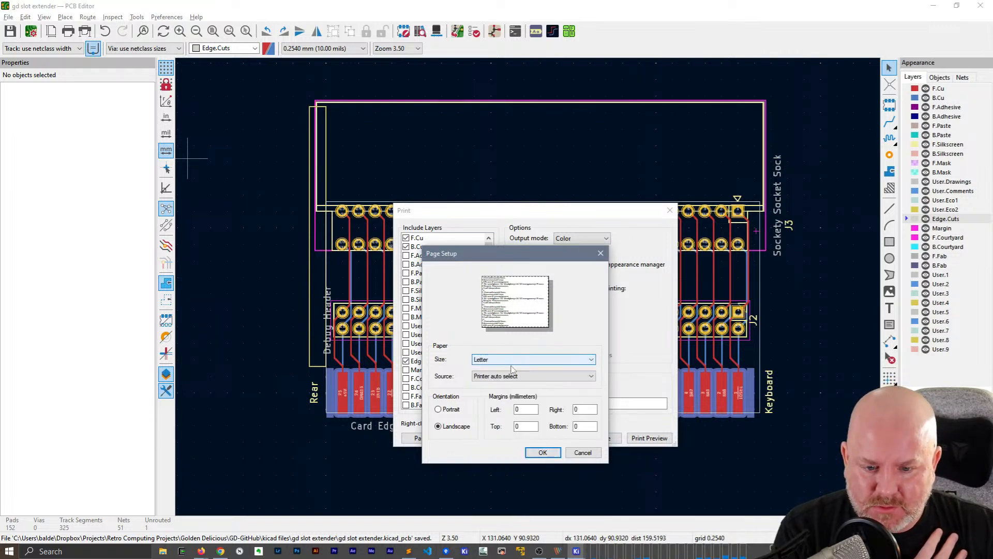
click(542, 452)
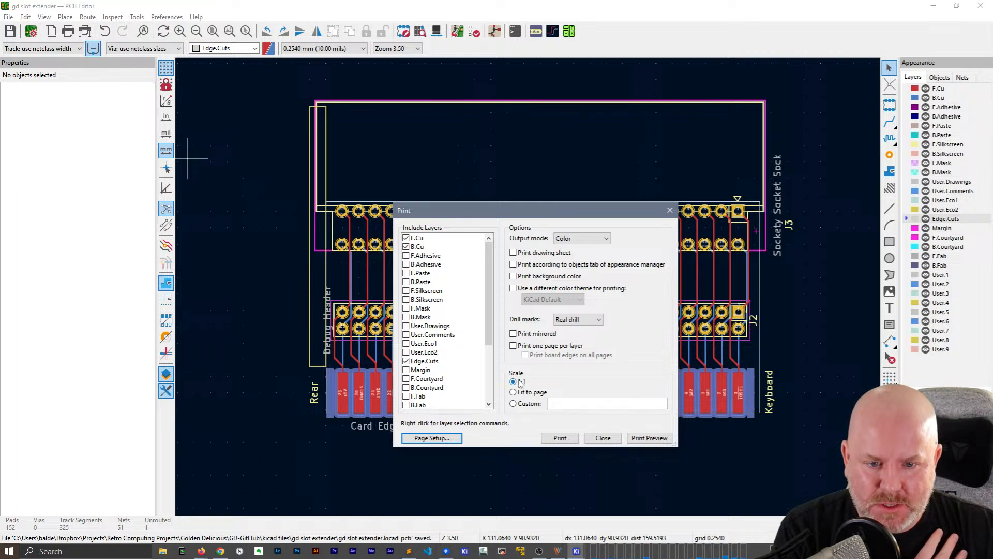
click(551, 439)
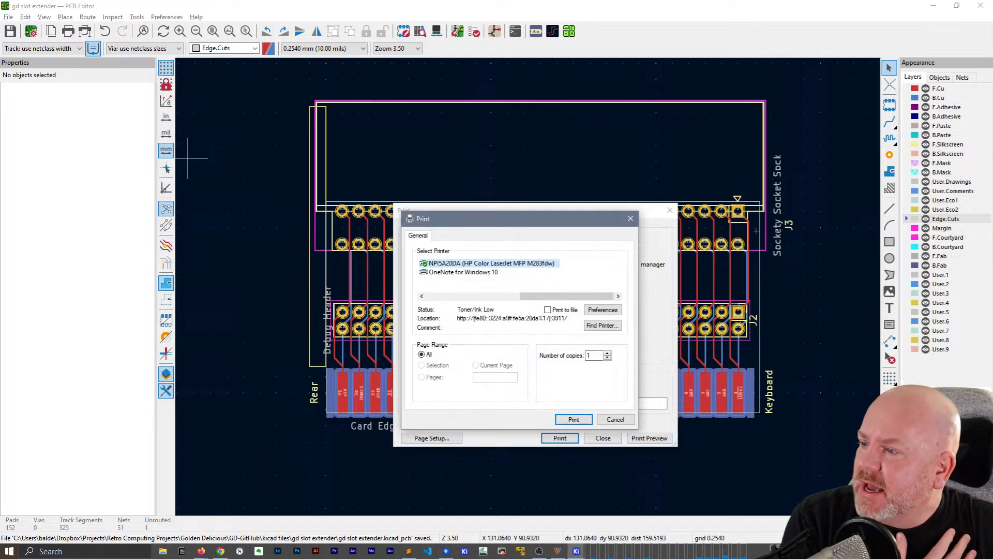
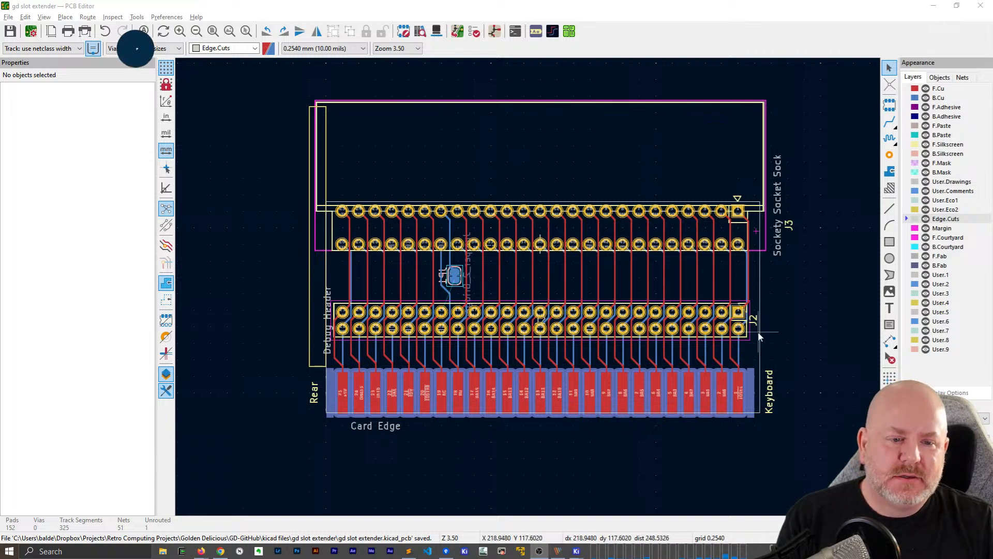
Narrow the Edge.Cuts outline rectangle beside J2 so its right edge ends at X 218.44 mm, and save the board
click(759, 310)
drag(763, 309, 754, 310)
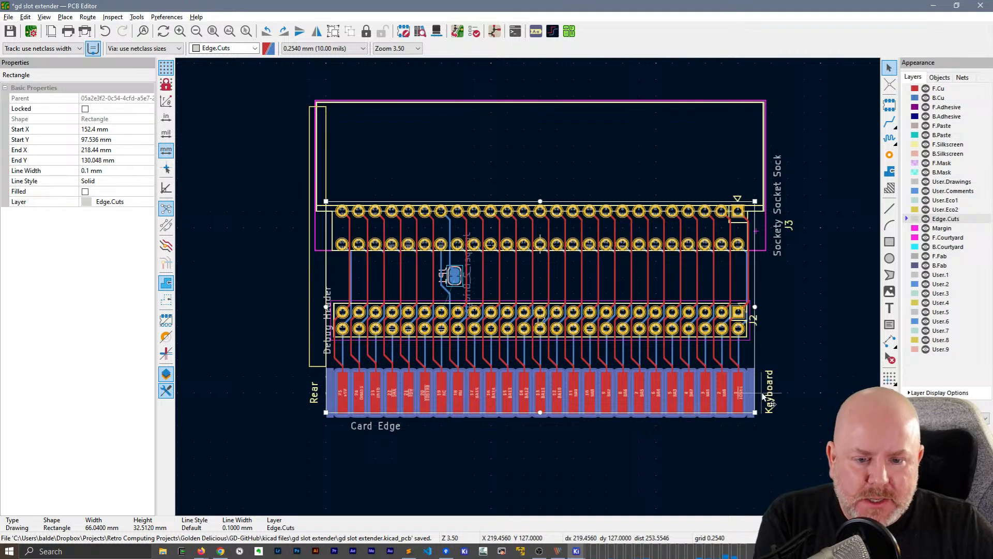
click(809, 383)
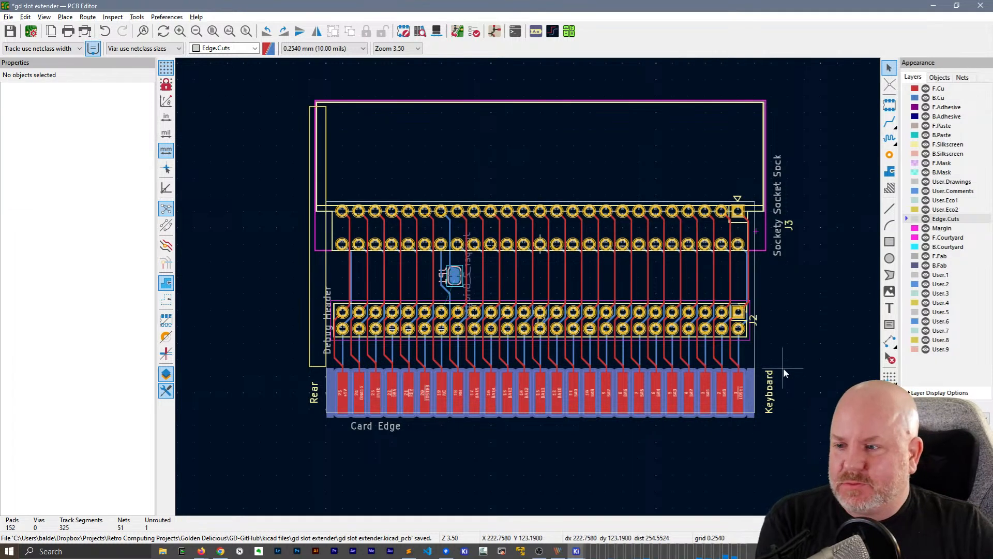
key(ctrl+s)
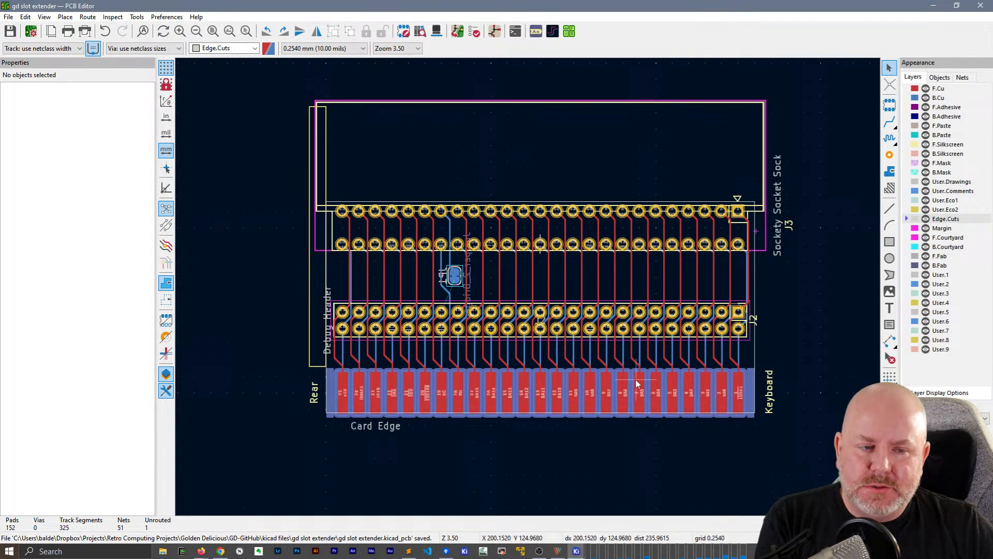
Draw a horizontal line about 11 mm long in the empty area above J3 on the Edge.Cuts layer
click(890, 208)
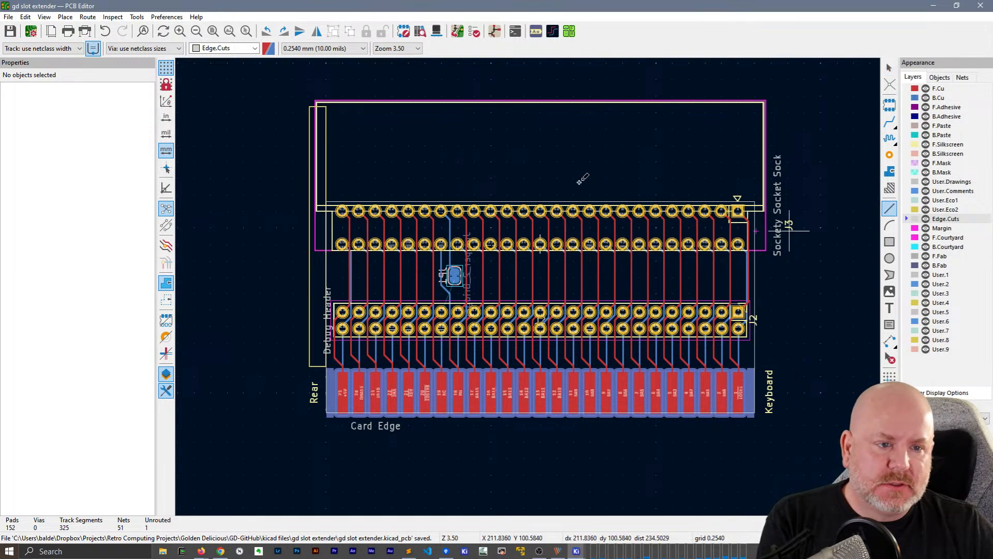
click(395, 160)
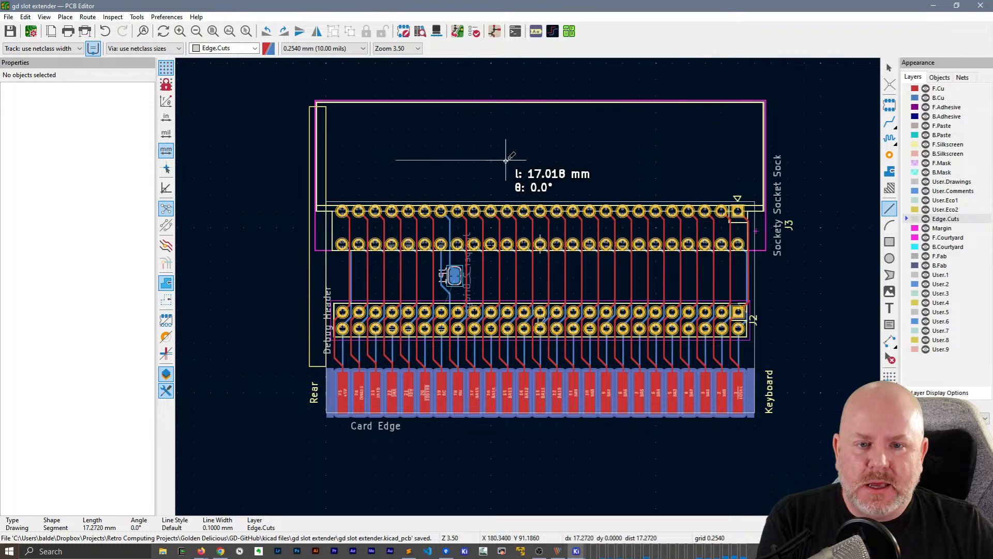
click(468, 160)
key(Escape)
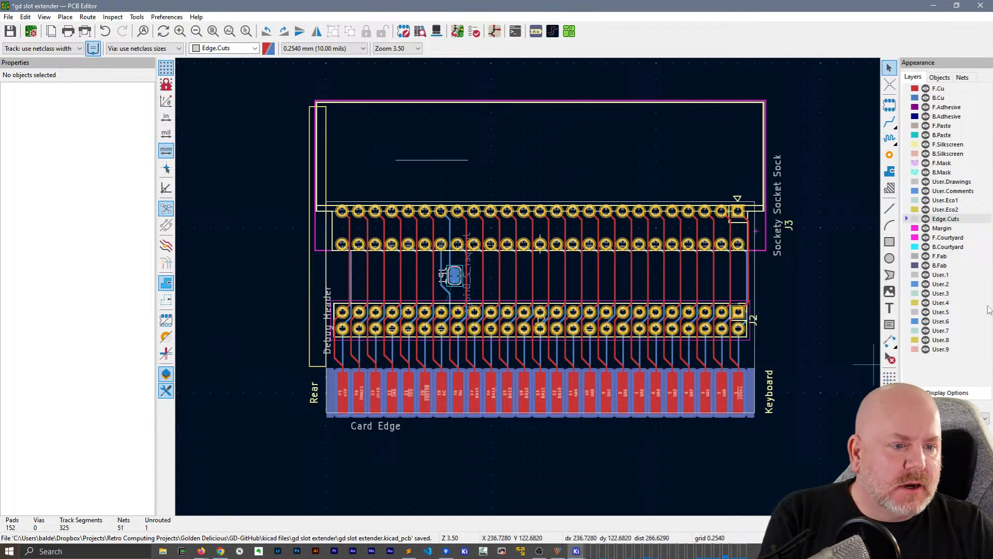
Move the horizontal line above J3 to the User.9 layer and set its line width to 1 mm
click(426, 160)
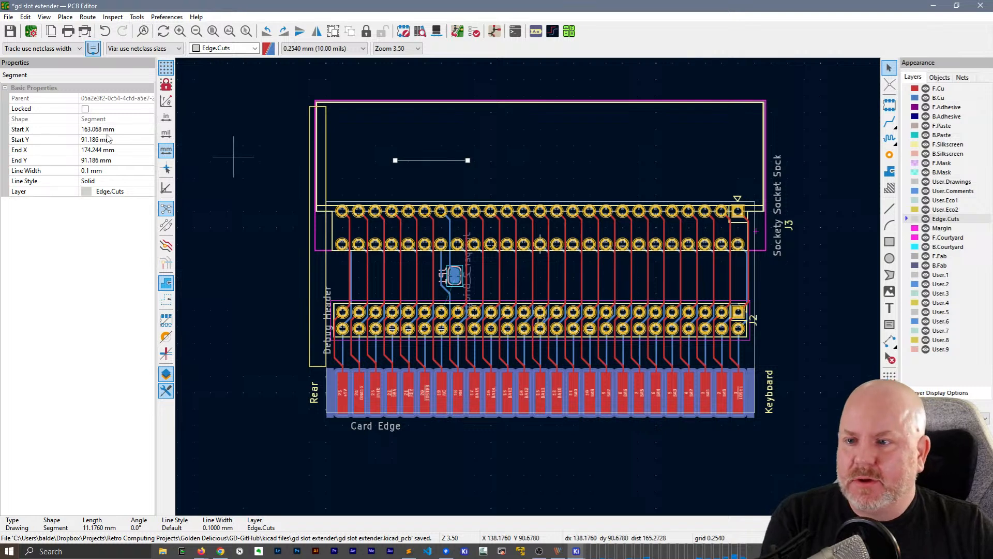
click(149, 191)
click(149, 192)
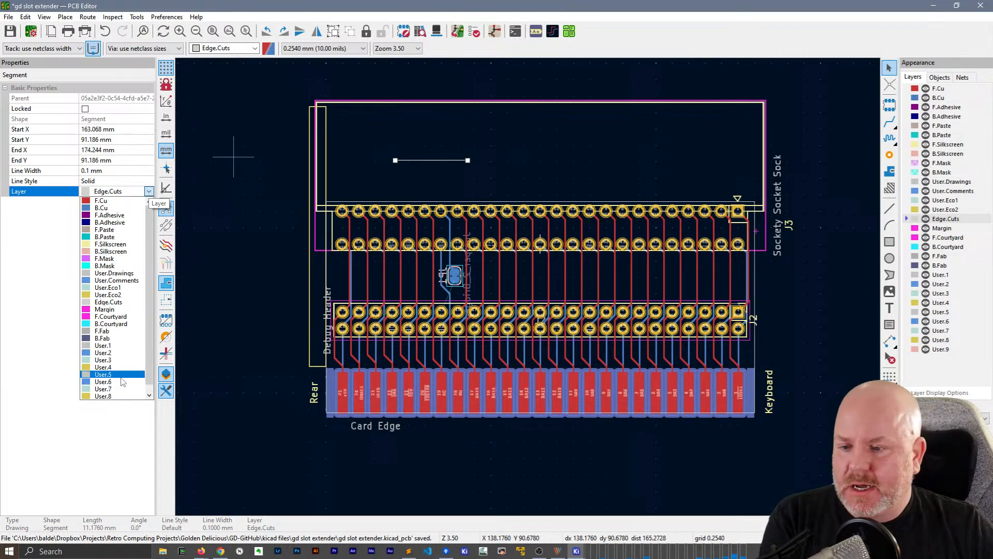
scroll(113, 398, down, 1)
click(113, 396)
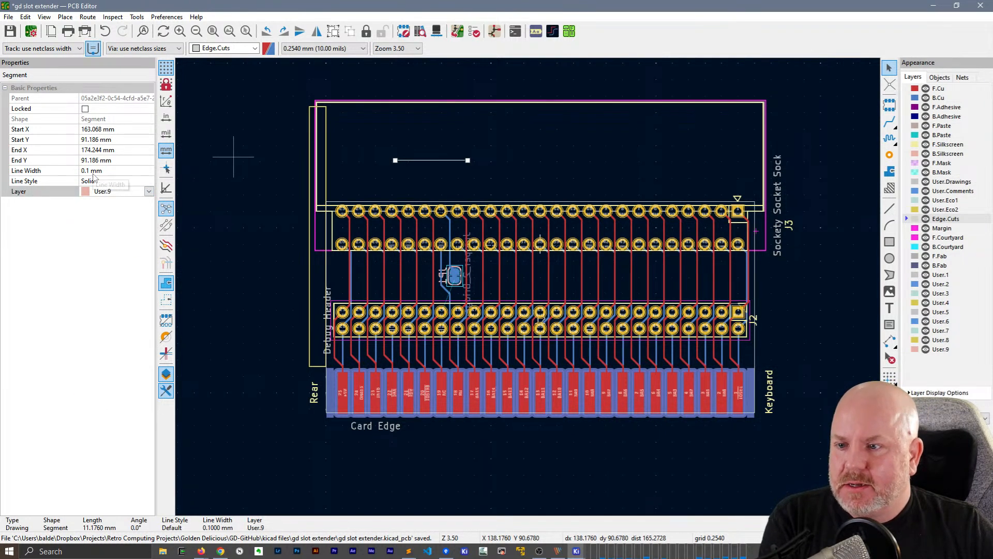
click(94, 171)
text(1m)
key(Return)
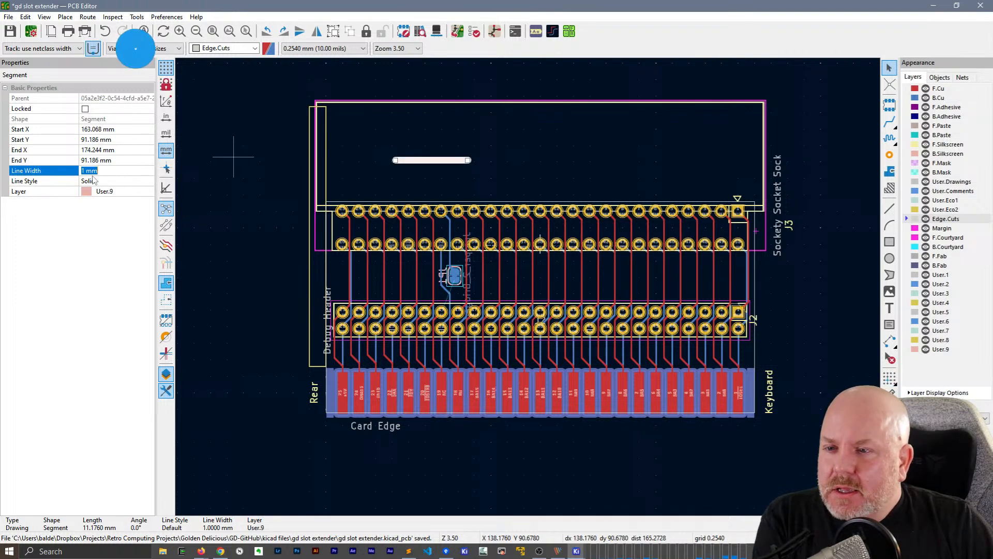
Make the line above J3 exactly 10 mm long by setting its End X to its Start X plus 10
click(114, 131)
key(ctrl+c)
click(115, 150)
key(ctrl+v)
key(BackSpace)
key(BackSpace)
key(BackSpace)
key(BackSpace)
text(8+10)
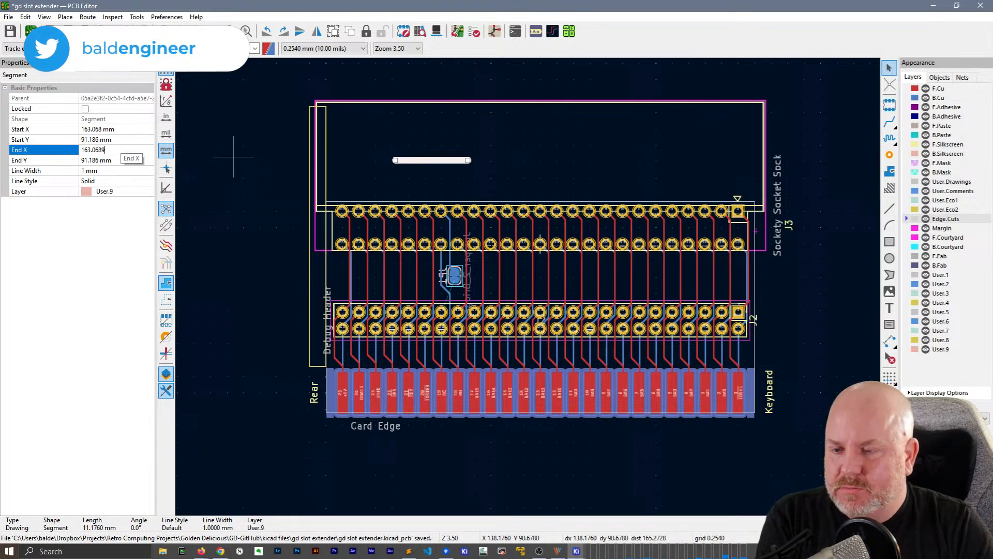
key(Return)
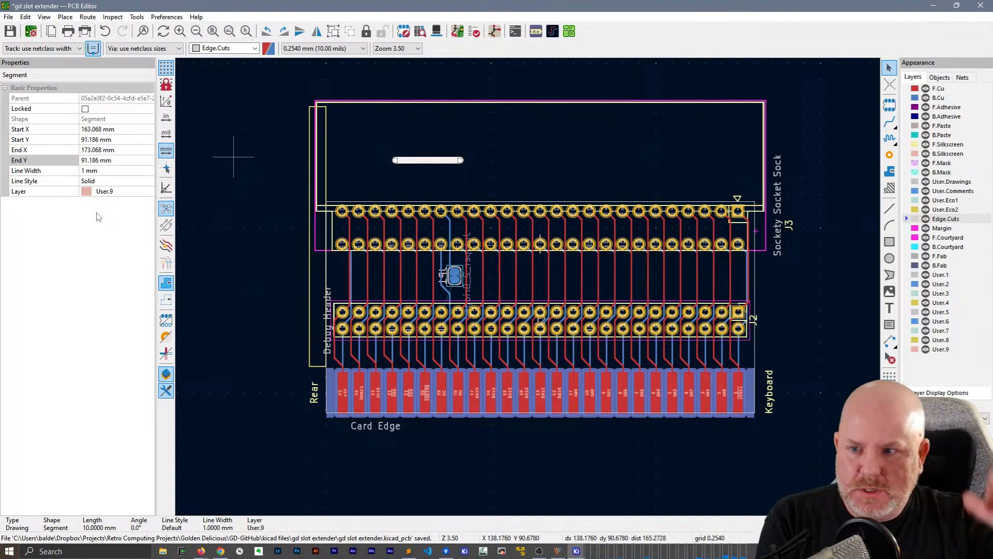
click(487, 136)
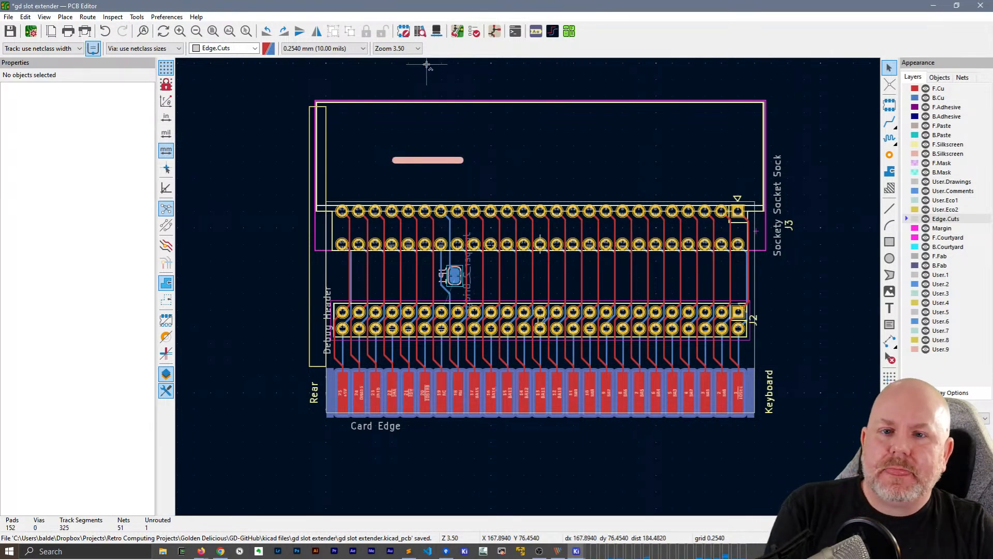
Save the board and print it in color at 1:1 on landscape Letter paper with the User.9 layer also included
click(8, 17)
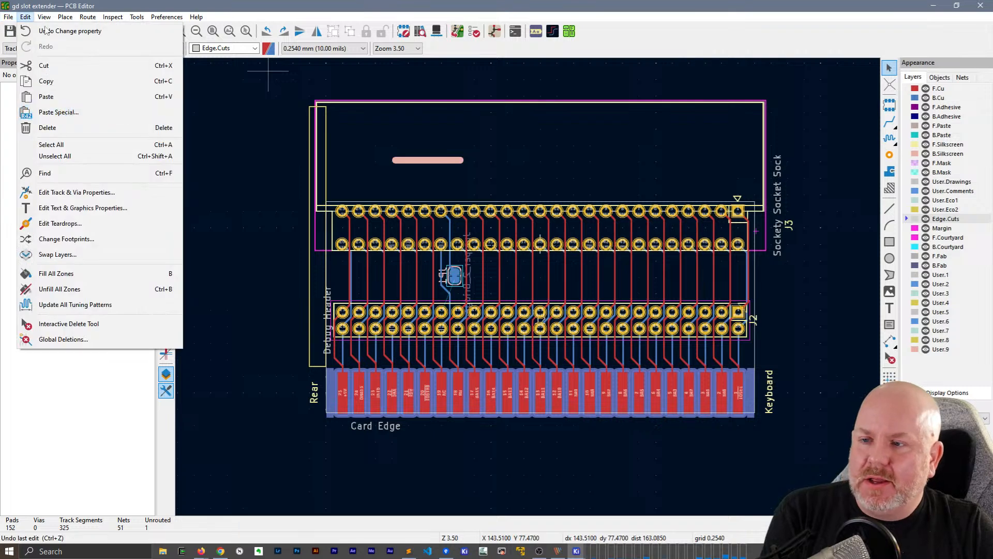
click(31, 202)
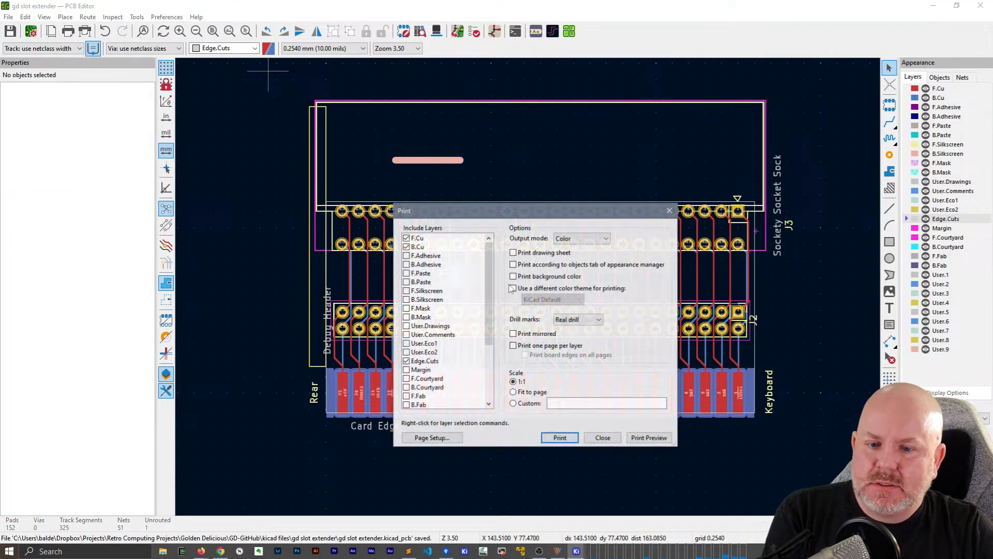
scroll(460, 378, down, 1)
scroll(462, 370, down, 3)
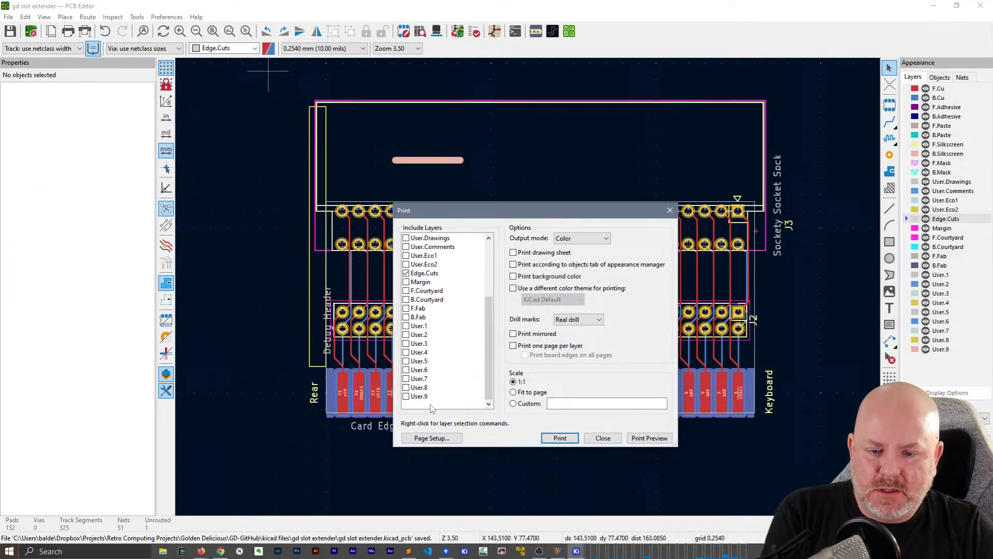
click(429, 397)
click(406, 397)
click(441, 437)
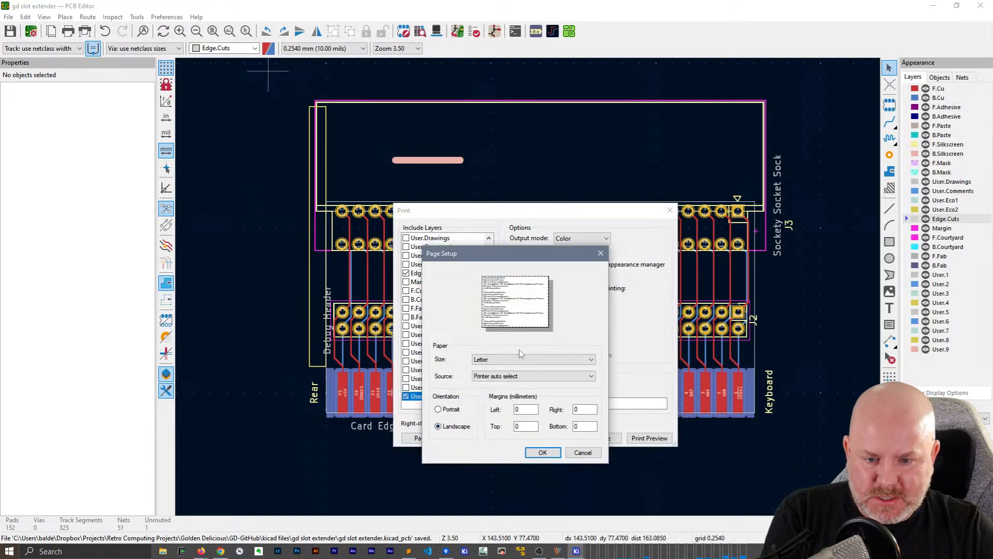
click(542, 453)
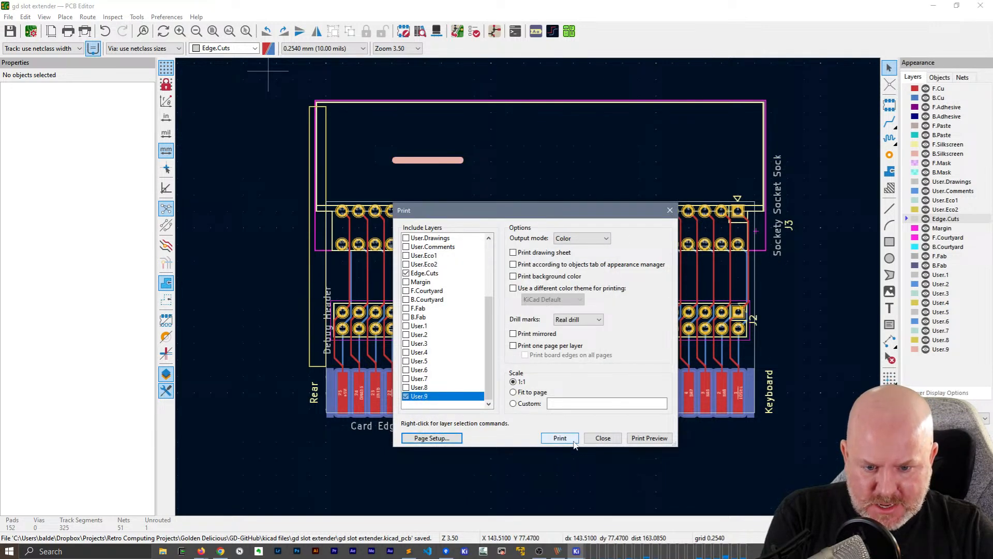
click(560, 438)
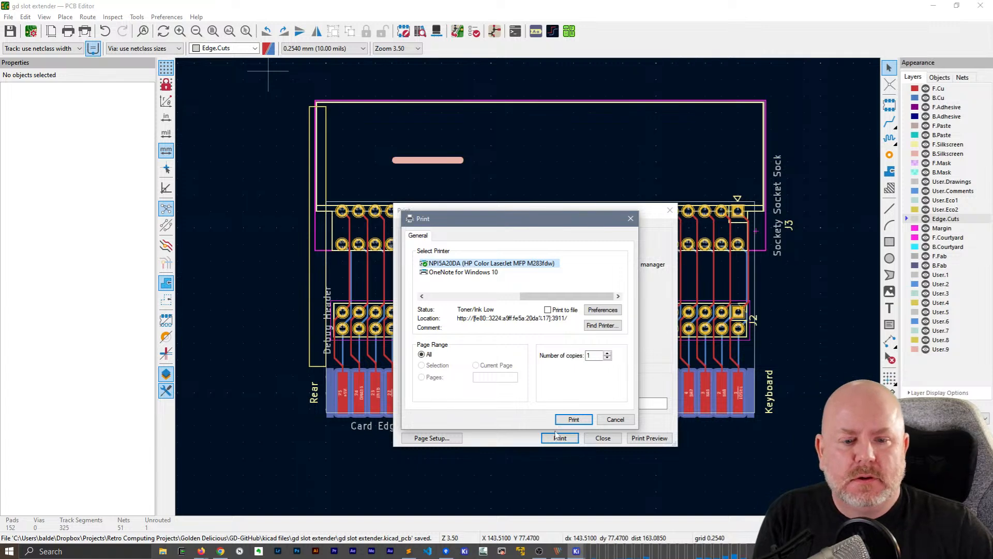
click(564, 420)
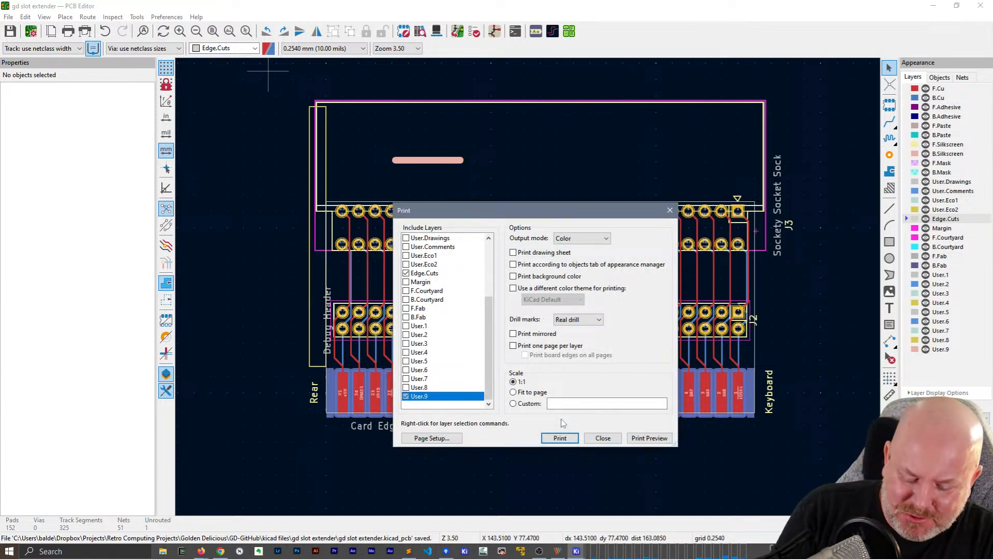
Search Windows for "remove pr" and open the match, and close the board's Print dialog
key(super)
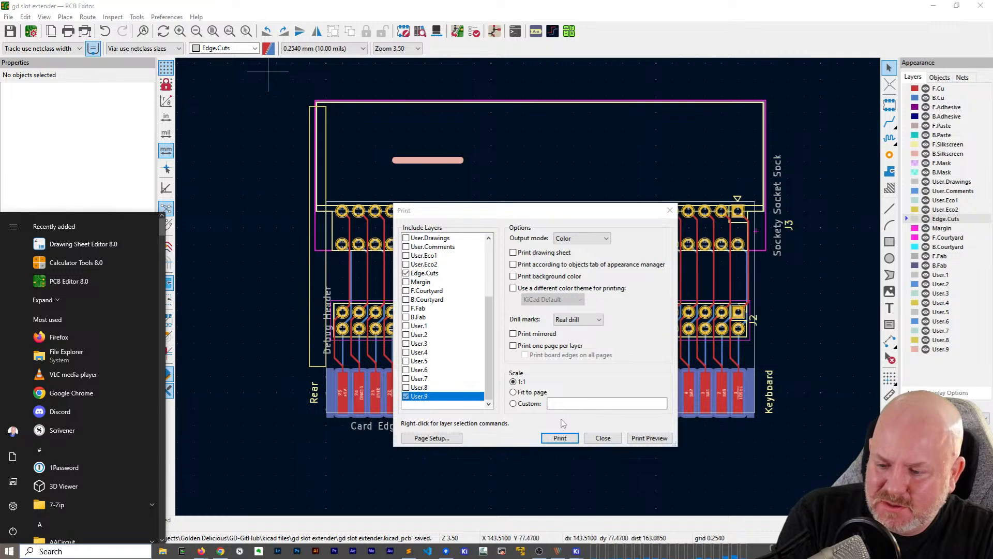
text(remove pr)
key(Return)
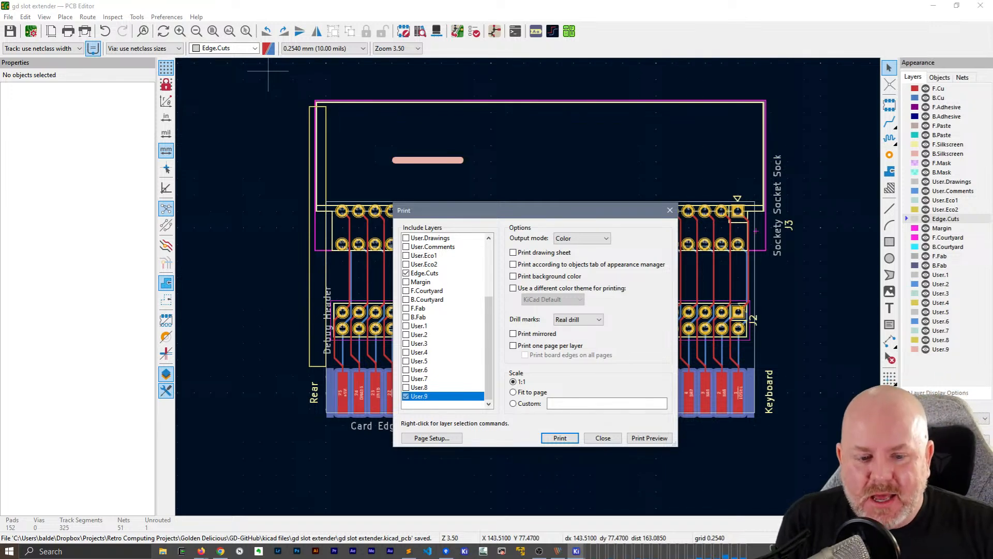
click(603, 438)
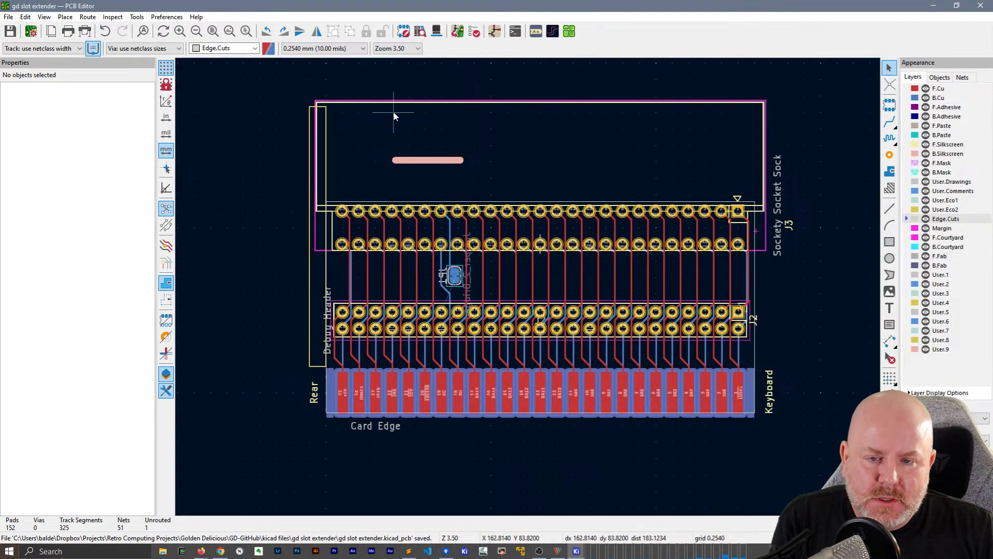
Check the properties of the reference line above J3 and the tall narrow rectangle, and hide the User.9 and User.8 layers
click(418, 161)
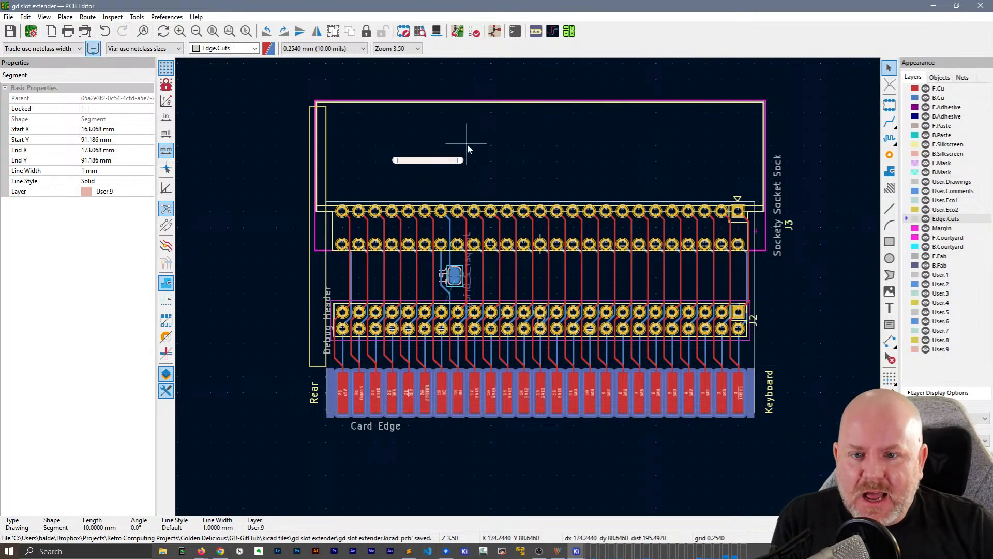
click(440, 137)
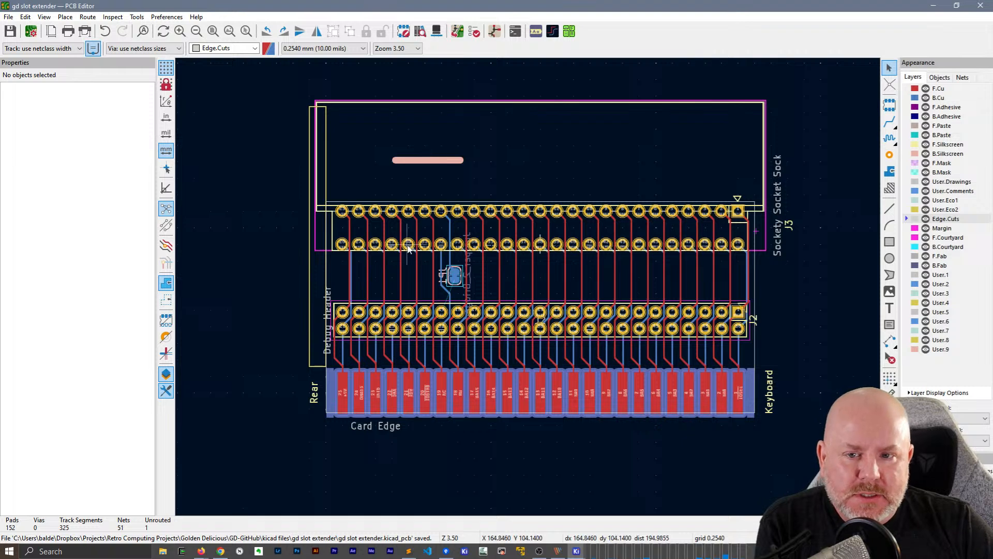
click(314, 365)
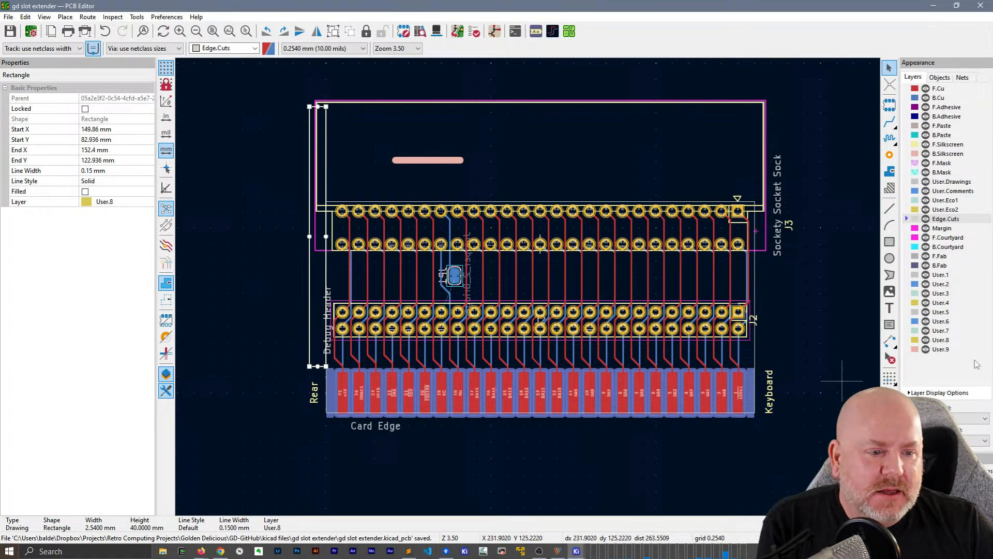
click(925, 349)
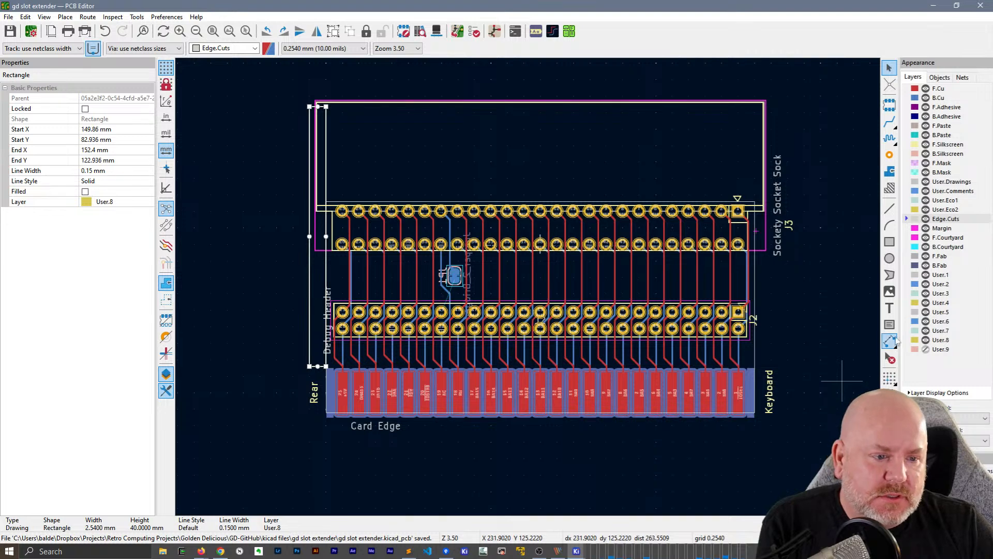
click(926, 340)
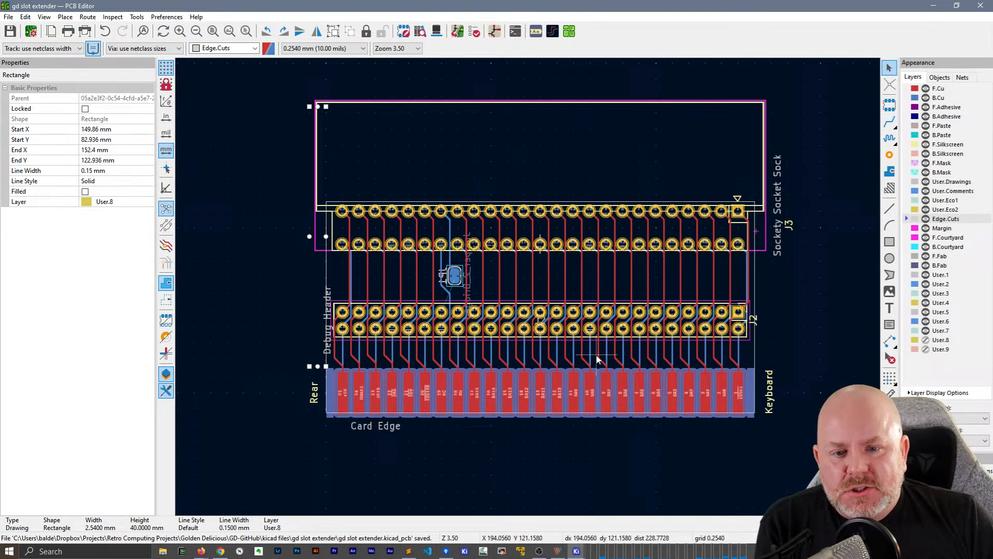
Examine the traces running between J3, J2 and the card edge, from the rear side to the keyboard side
scroll(528, 286, up, 3)
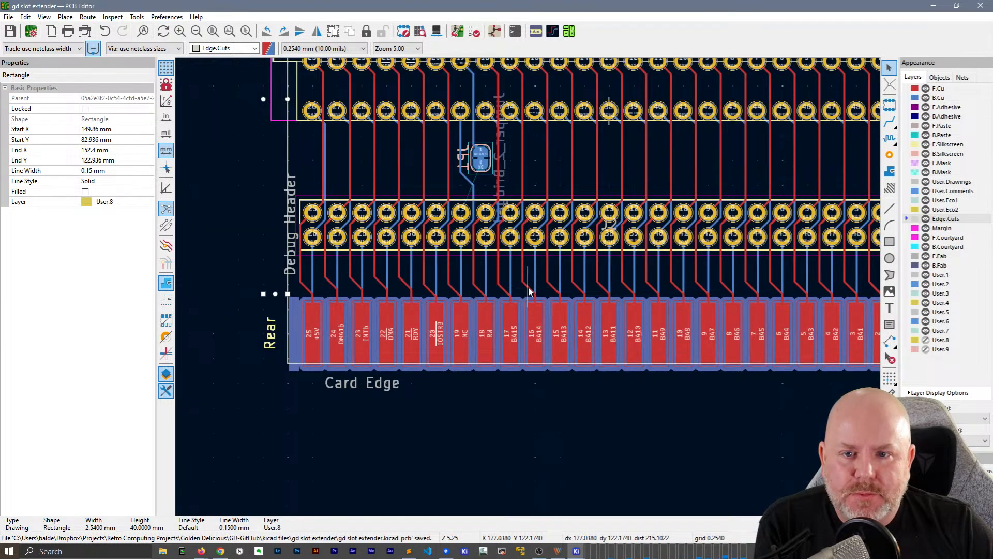
click(544, 149)
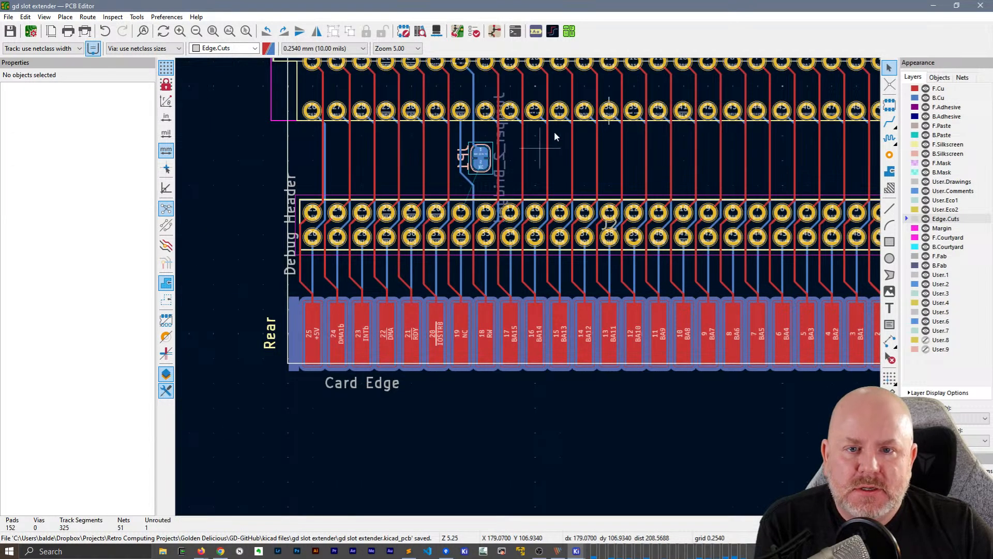
middle_drag(543, 149, 523, 194)
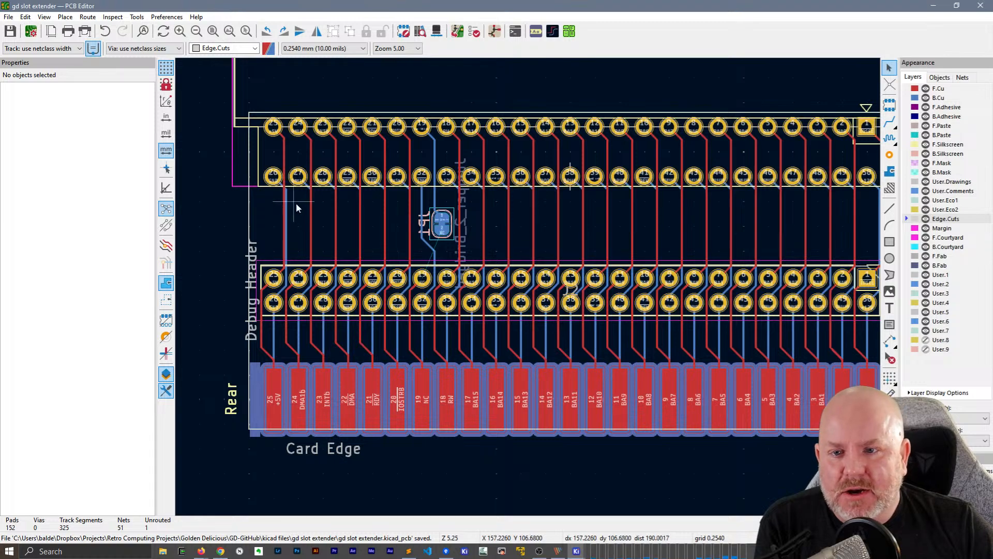
scroll(528, 287, up, 5)
scroll(701, 270, down, 3)
scroll(701, 270, down, 2)
middle_drag(678, 310, 596, 290)
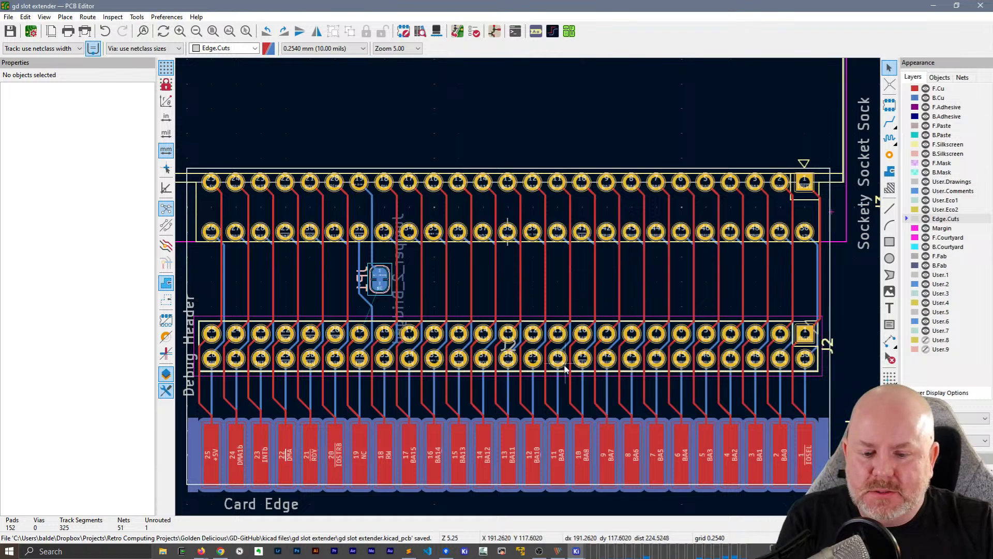
Switch to the gd io proto pcb project and open gd io proto pcb.kicad_pcb in the PCB Editor
click(468, 551)
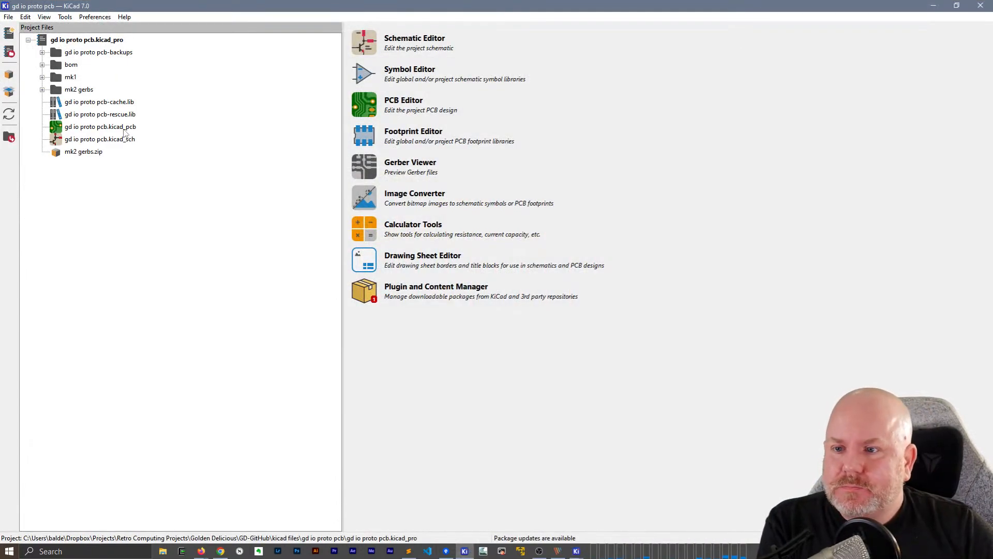
click(123, 129)
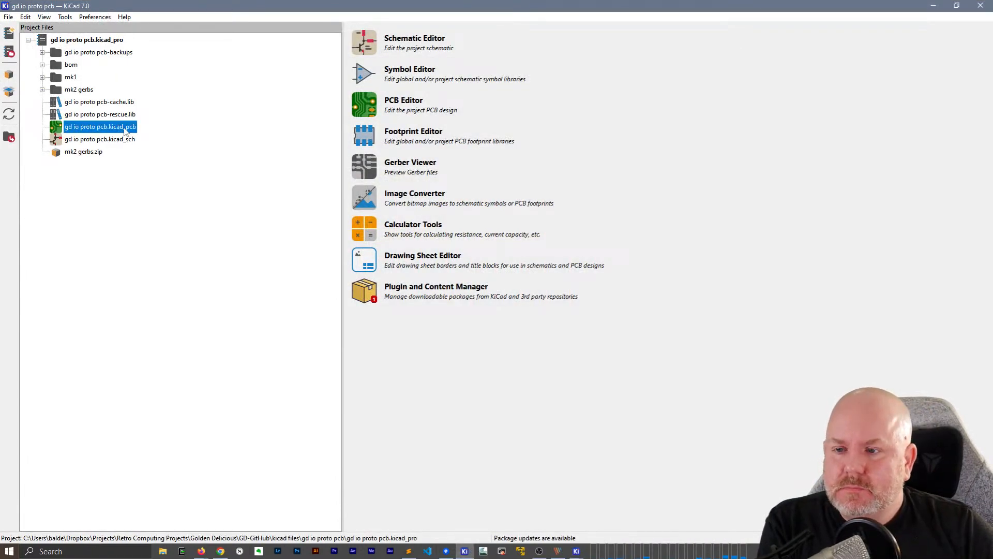
double_click(121, 127)
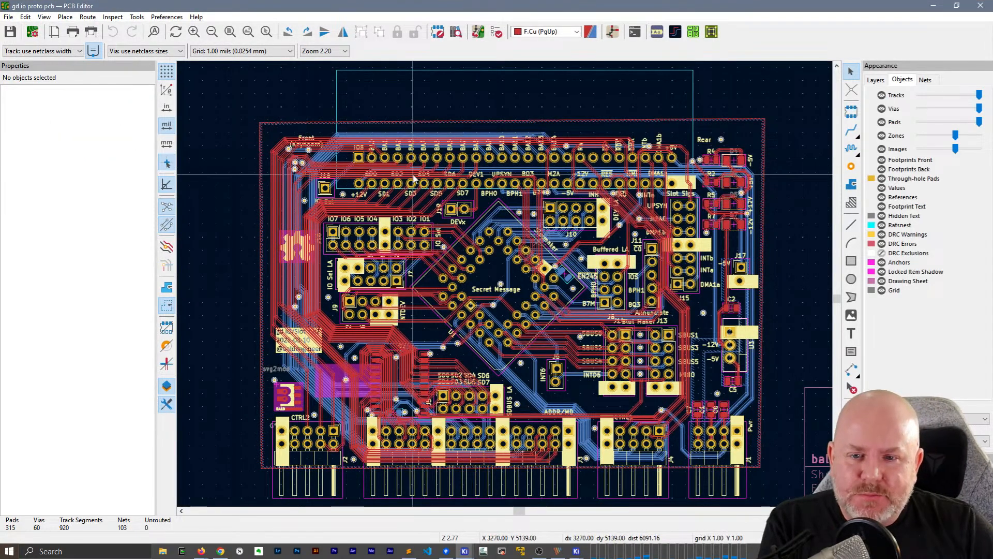
Inspect the 50-pin slot connector on the gd io proto board and hide the F.Cu and B.Cu layers
scroll(438, 177, up, 3)
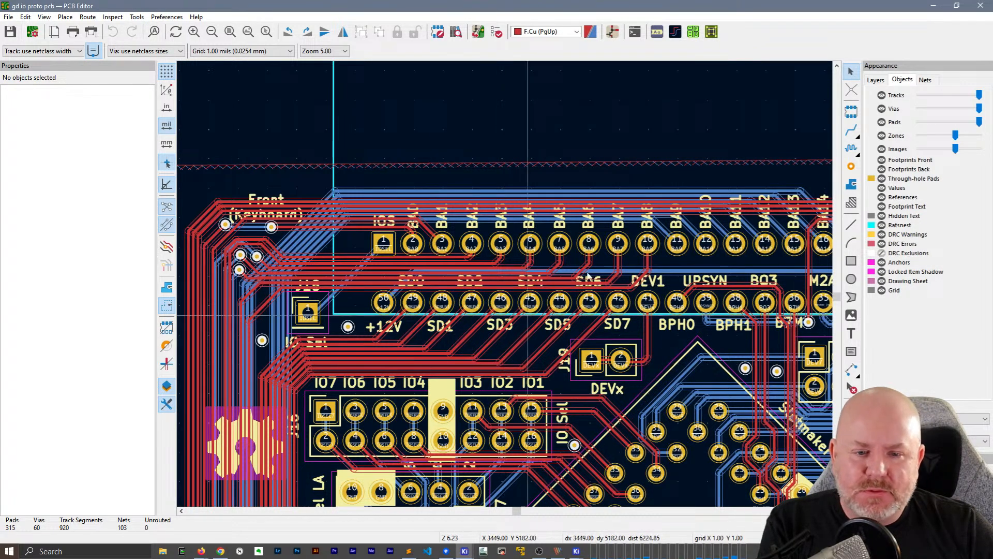
scroll(559, 263, down, 1)
middle_drag(574, 286, 452, 248)
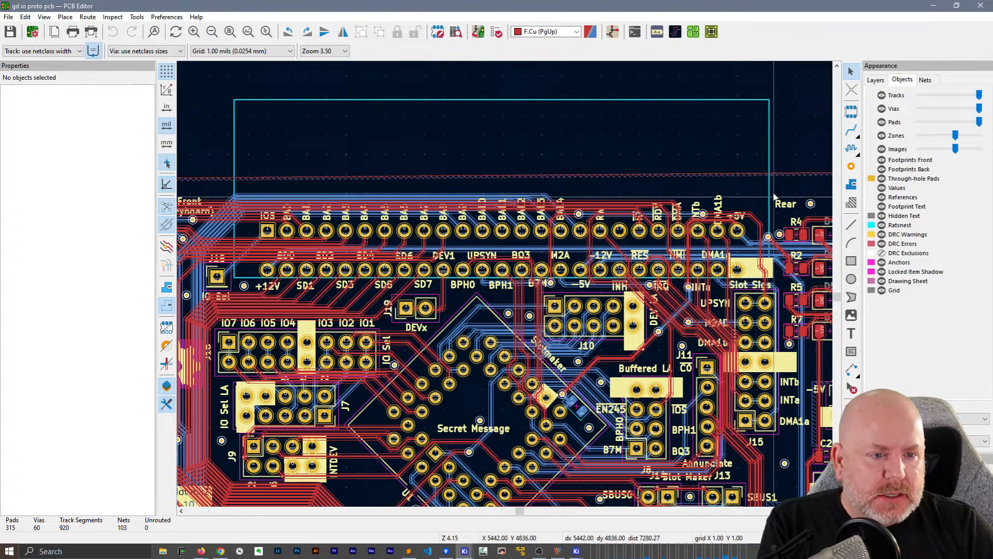
click(879, 83)
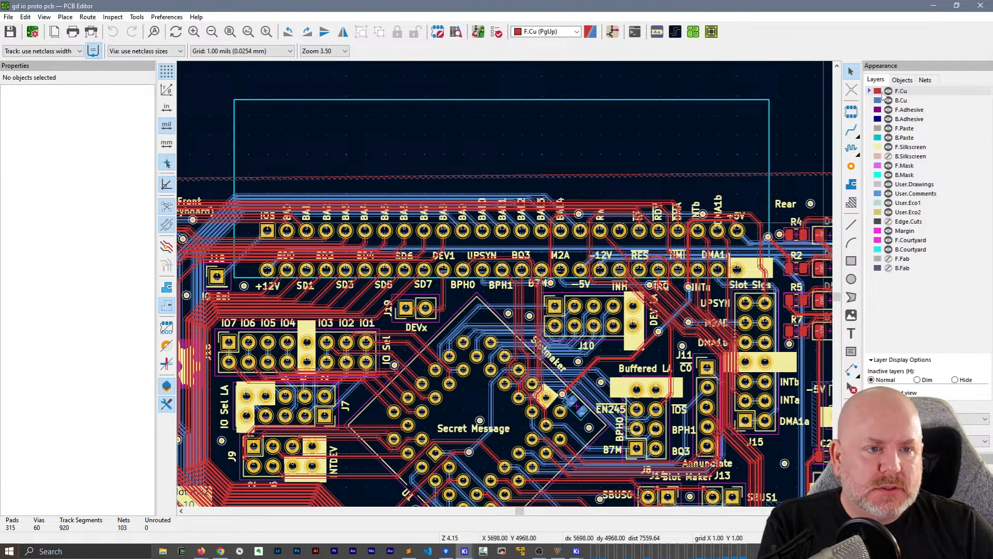
right_click(882, 102)
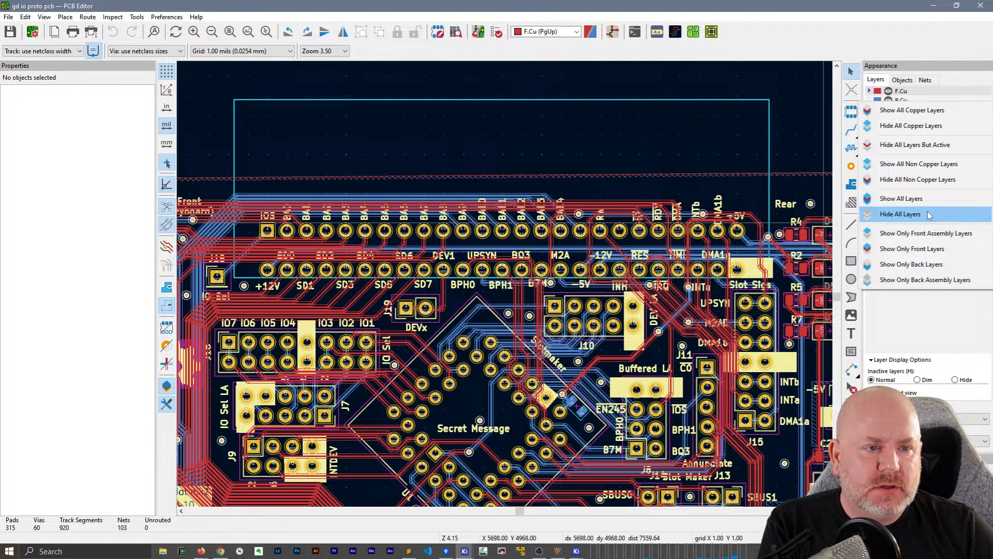
click(889, 91)
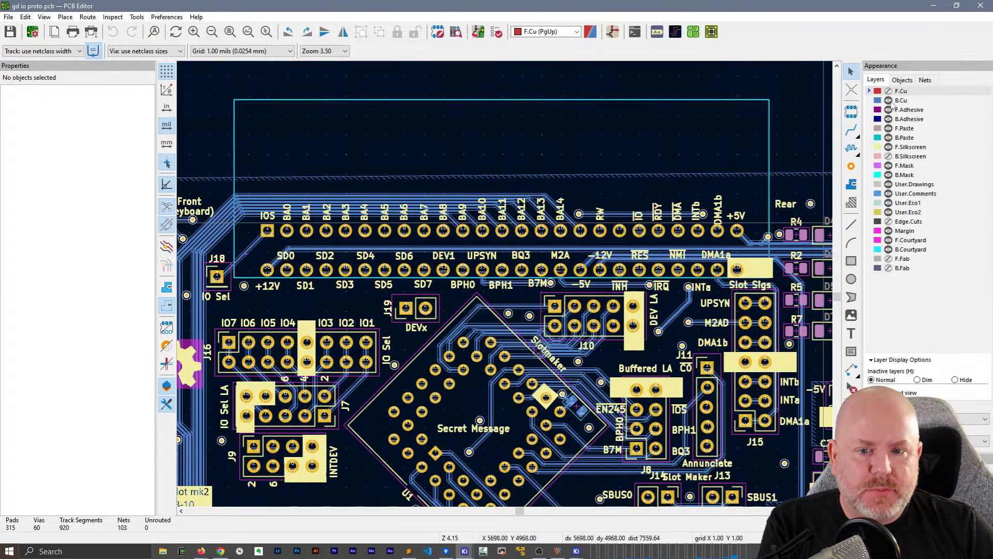
click(889, 101)
Copy the silkscreen signal labels around the slot connector's lower pin row, from +12V to DMA1a, and switch to the gd slot extender board
click(267, 288)
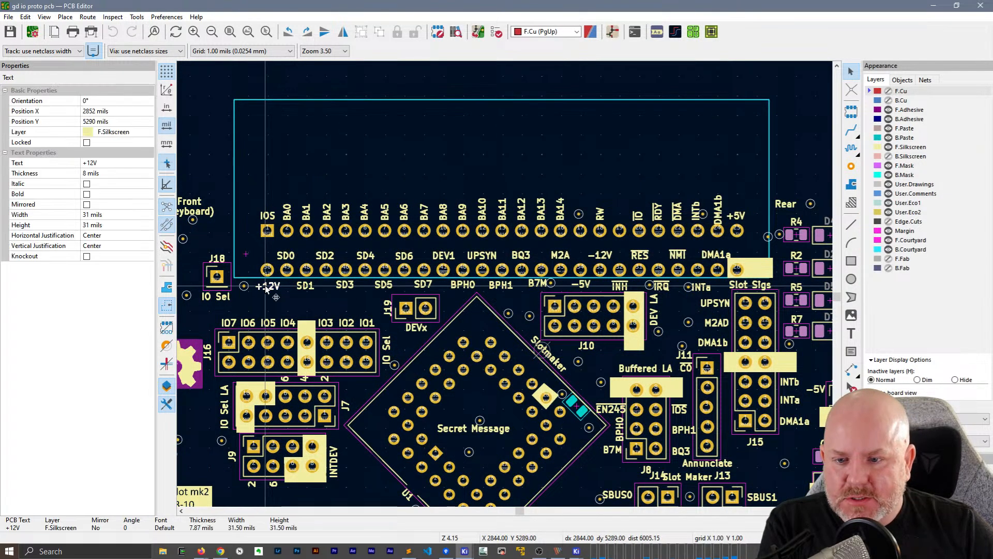
shift+click(325, 258)
shift+click(347, 286)
shift+click(367, 255)
shift+click(385, 285)
shift+click(405, 256)
shift+click(425, 285)
shift+click(443, 256)
shift+click(463, 285)
shift+click(482, 256)
shift+click(501, 285)
shift+click(525, 256)
shift+click(532, 285)
shift+click(564, 256)
shift+click(583, 284)
shift+click(600, 256)
shift+click(621, 286)
shift+click(642, 256)
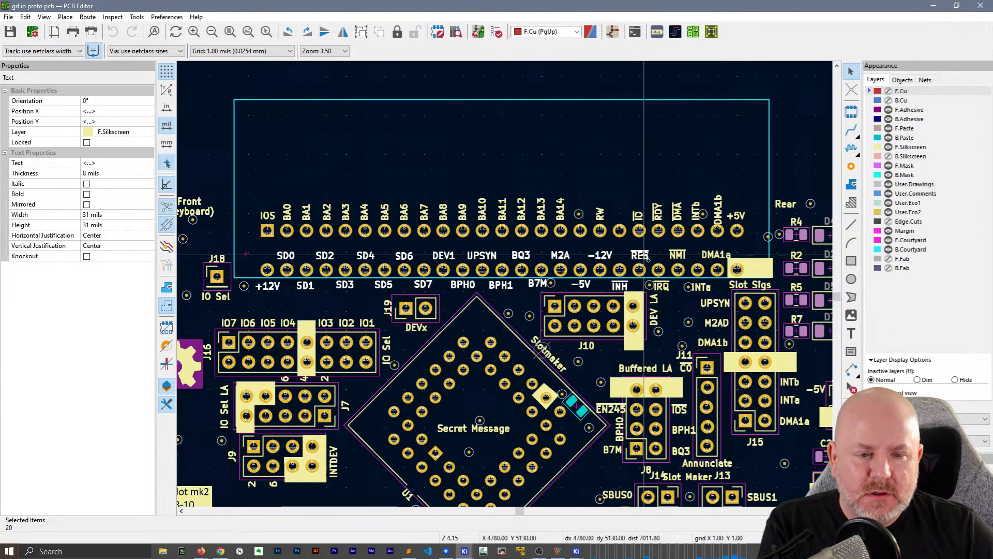
shift+click(667, 286)
shift+click(677, 255)
shift+click(702, 287)
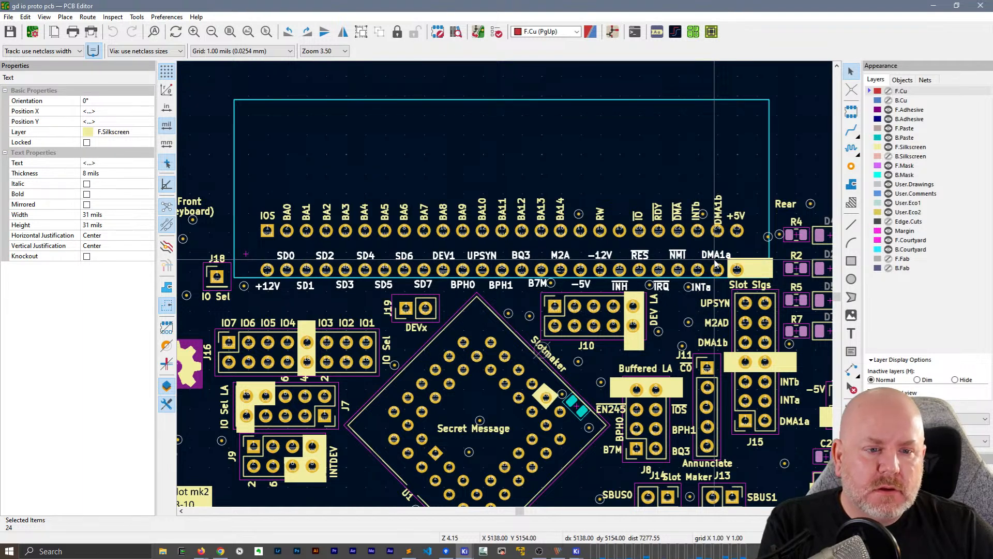
key(ctrl+c)
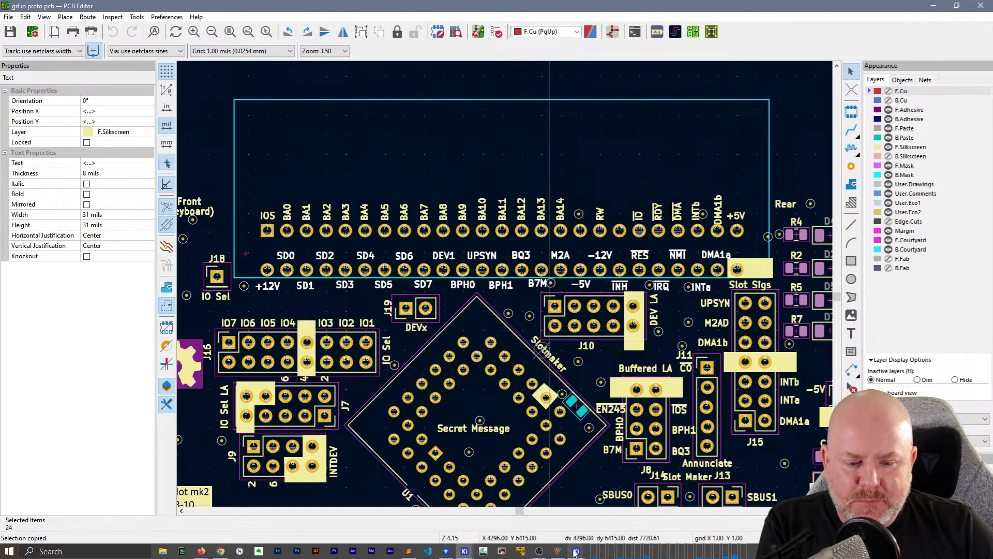
mouse_move(574, 553)
click(629, 534)
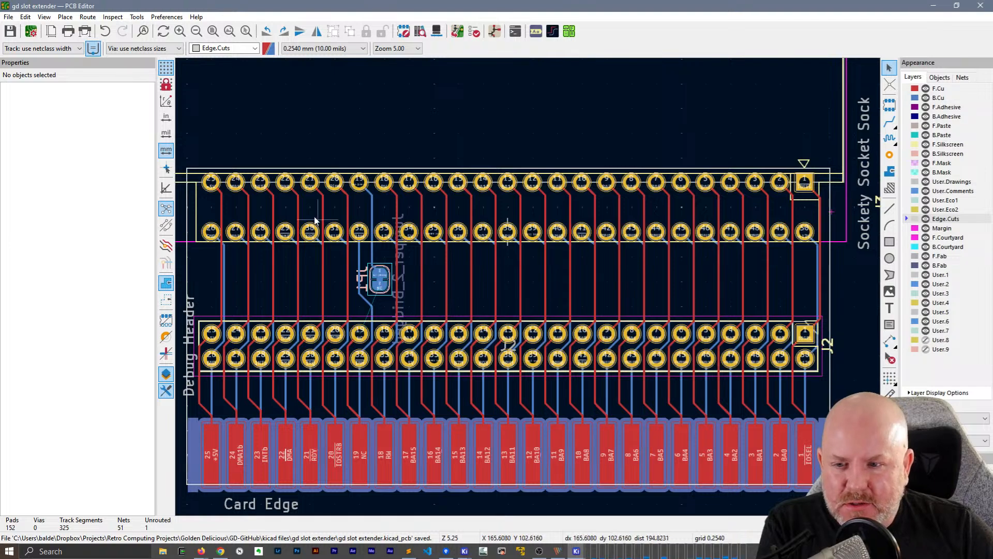
scroll(321, 224, up, 2)
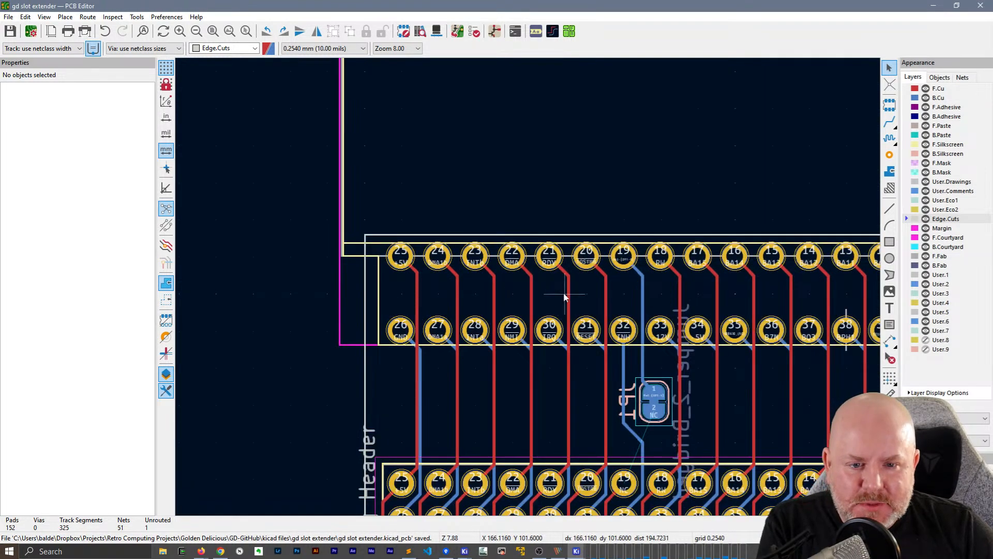
scroll(568, 284, right, 2)
key(ctrl+v)
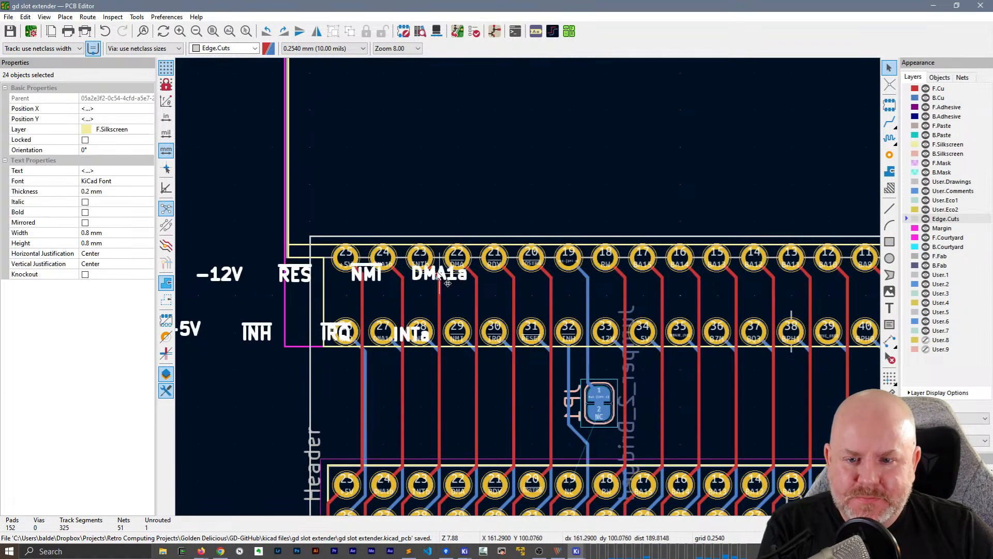
scroll(712, 284, down, 2)
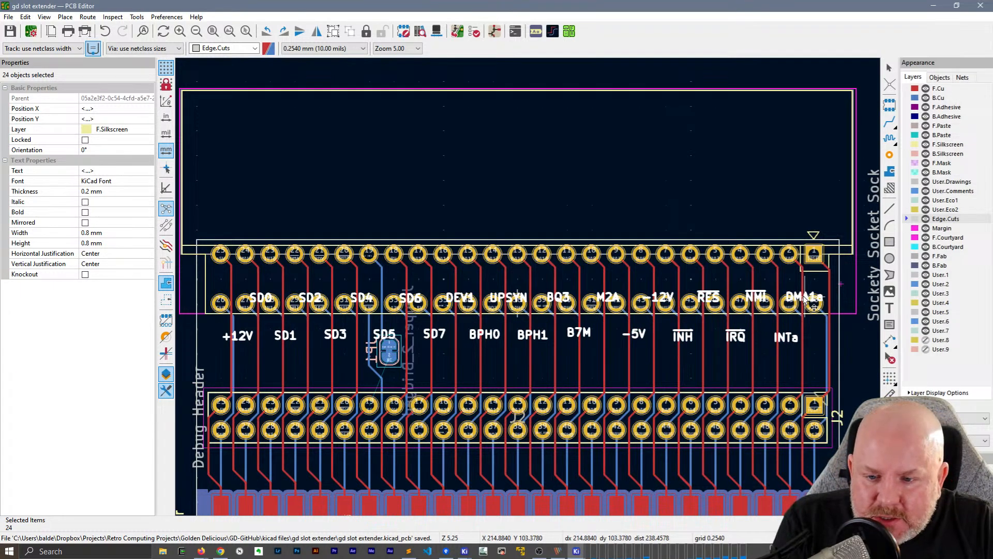
scroll(814, 305, up, 4)
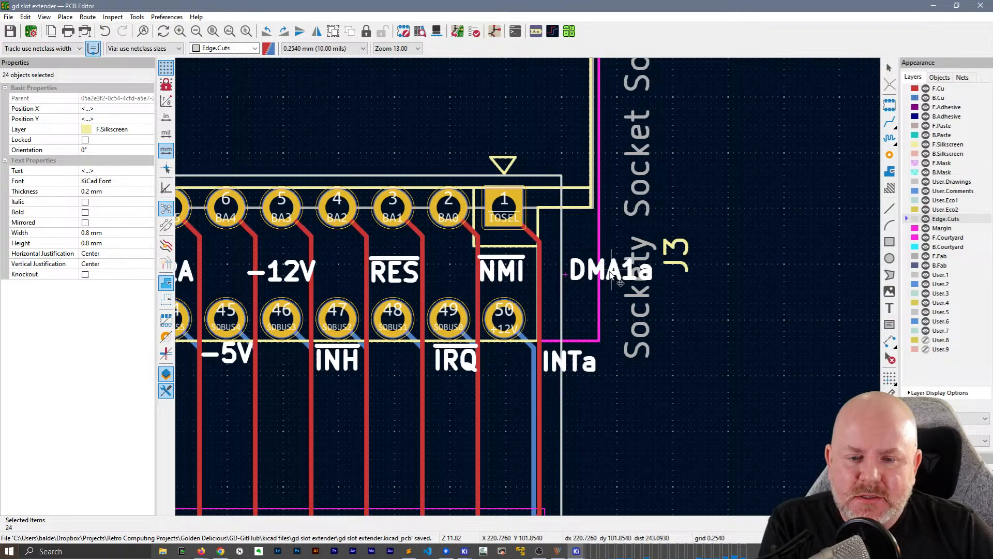
scroll(619, 283, down, 4)
middle_drag(550, 329, 676, 216)
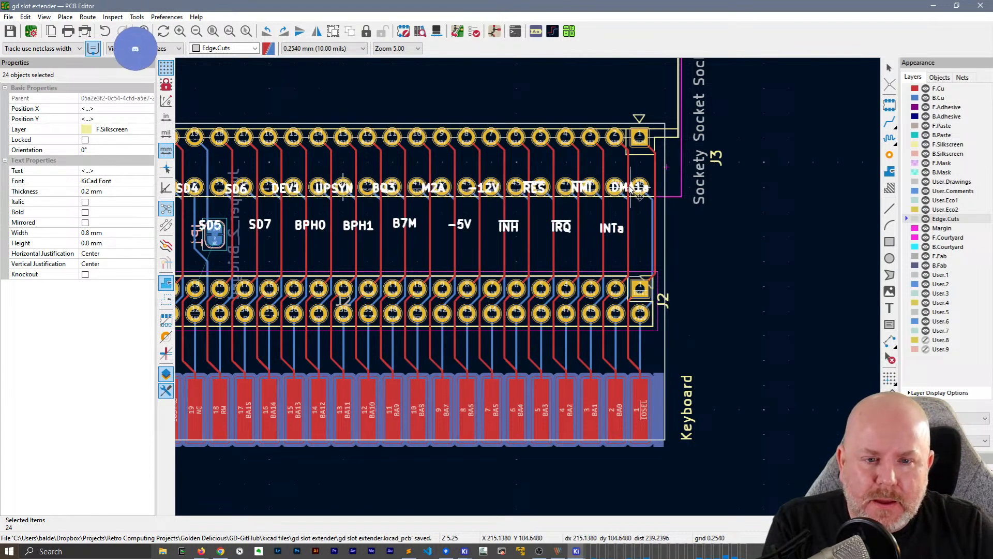
scroll(633, 192, up, 4)
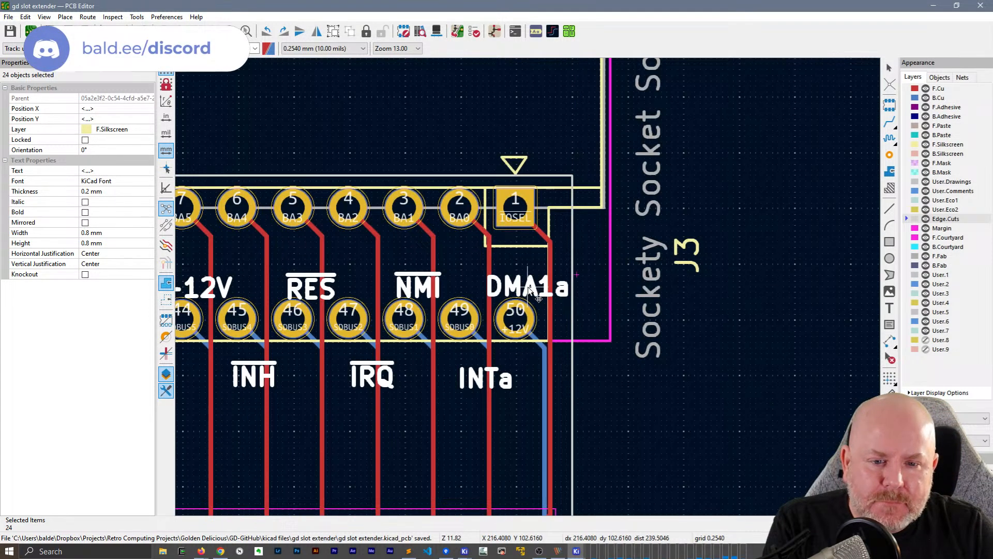
key(f)
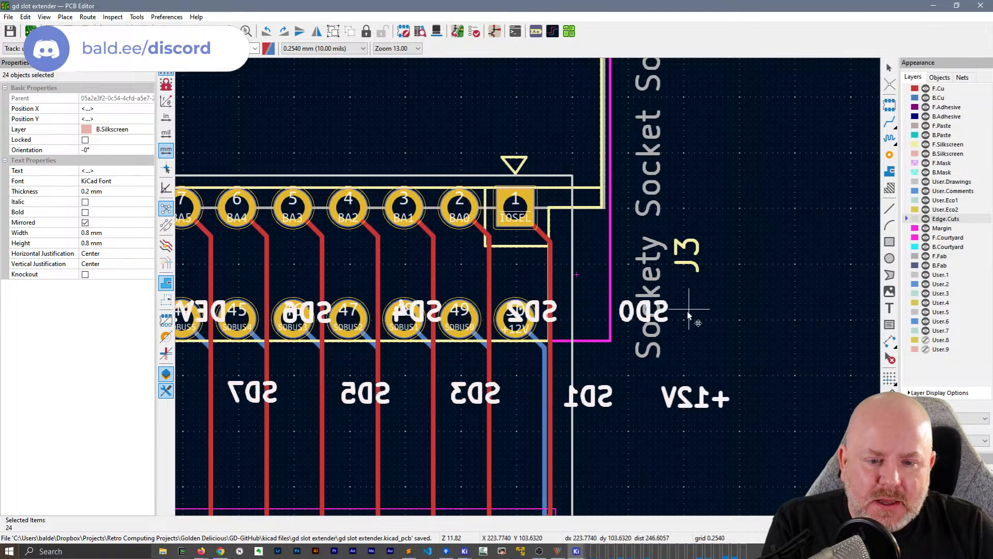
key(f)
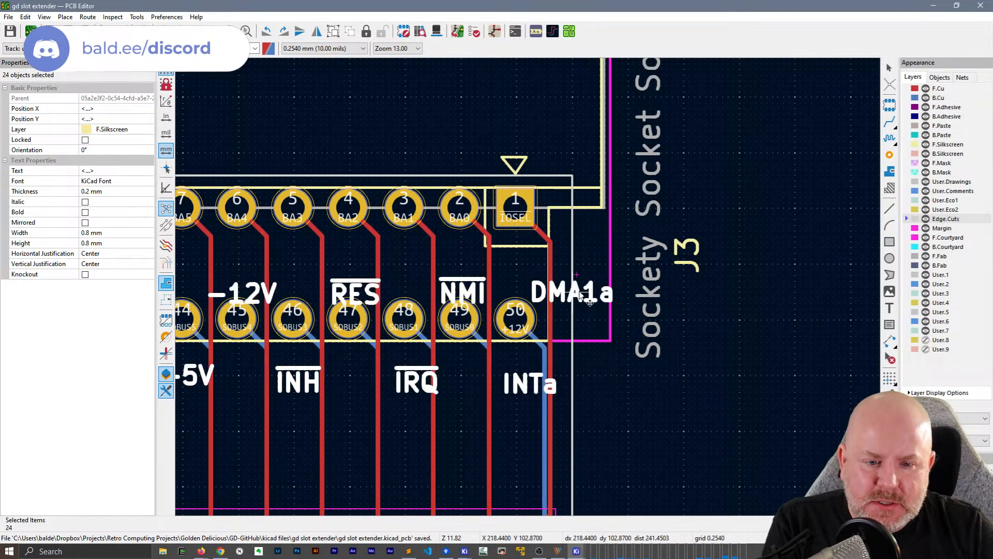
scroll(590, 294, down, 5)
scroll(364, 257, up, 2)
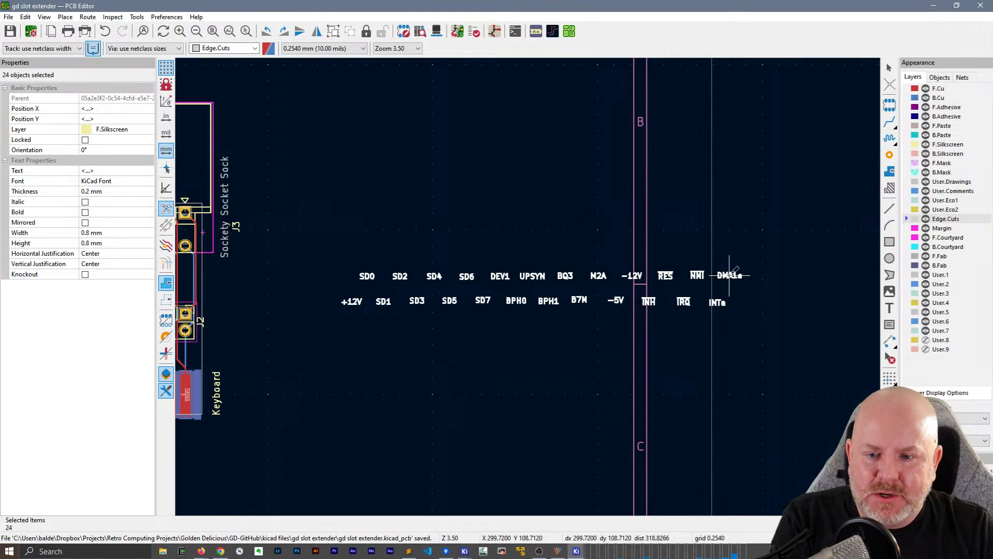
key(Escape)
key(x)
scroll(528, 293, down, 3)
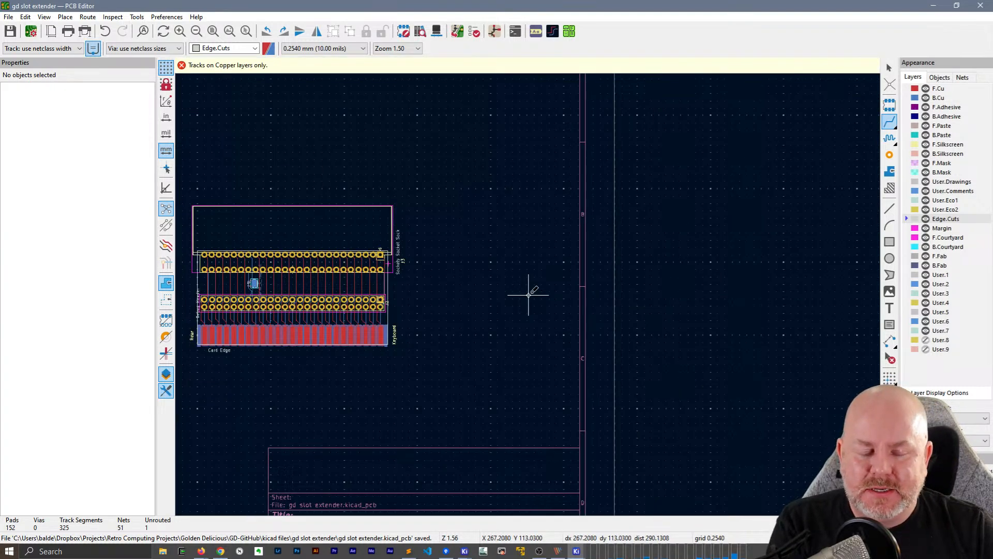
key(Escape)
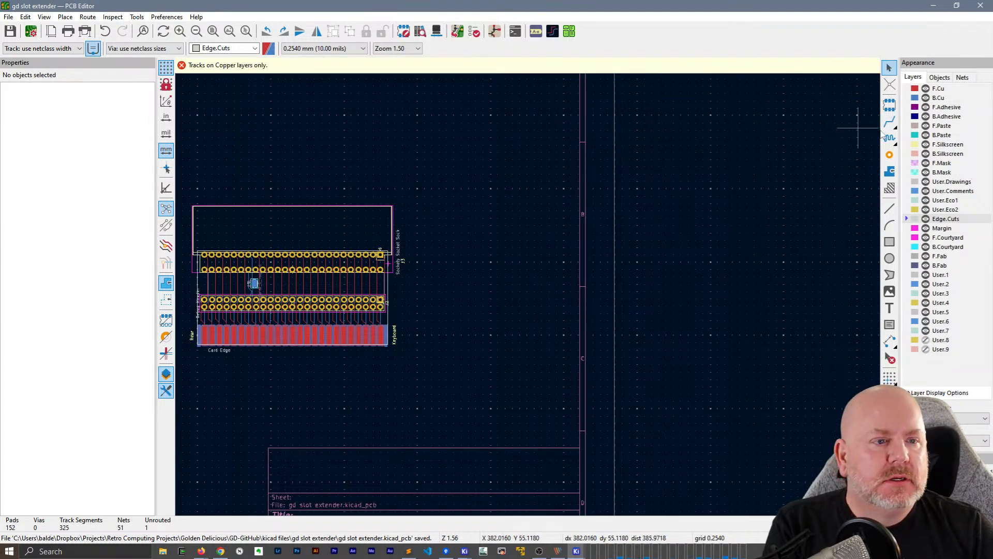
Make F.Silkscreen the active layer and paste the copied signal labels in the empty area beside the board
click(948, 145)
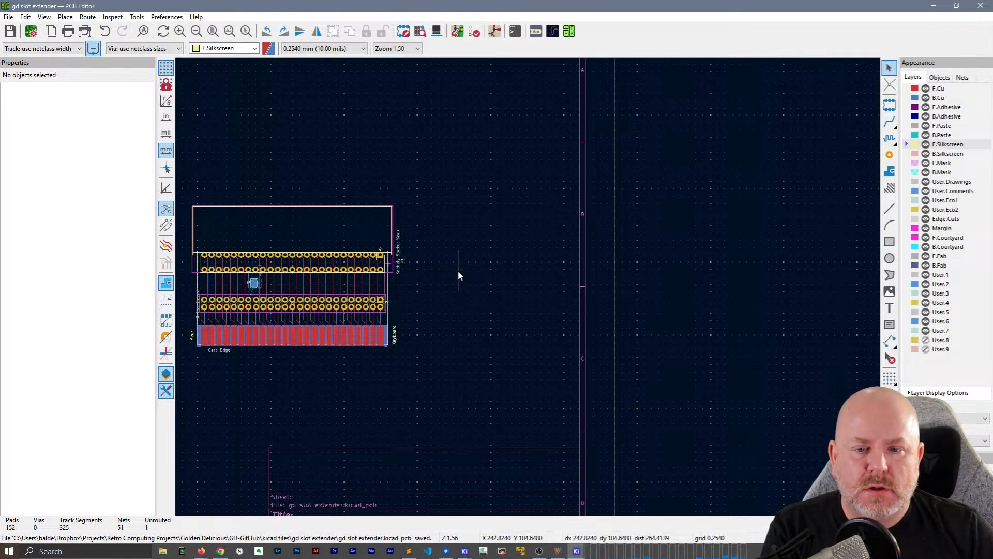
key(ctrl+v)
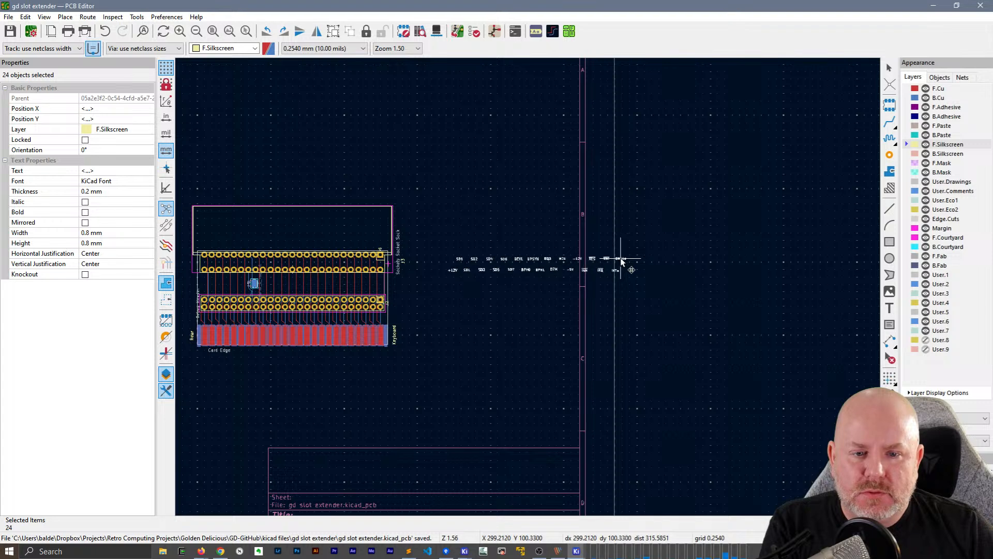
click(622, 262)
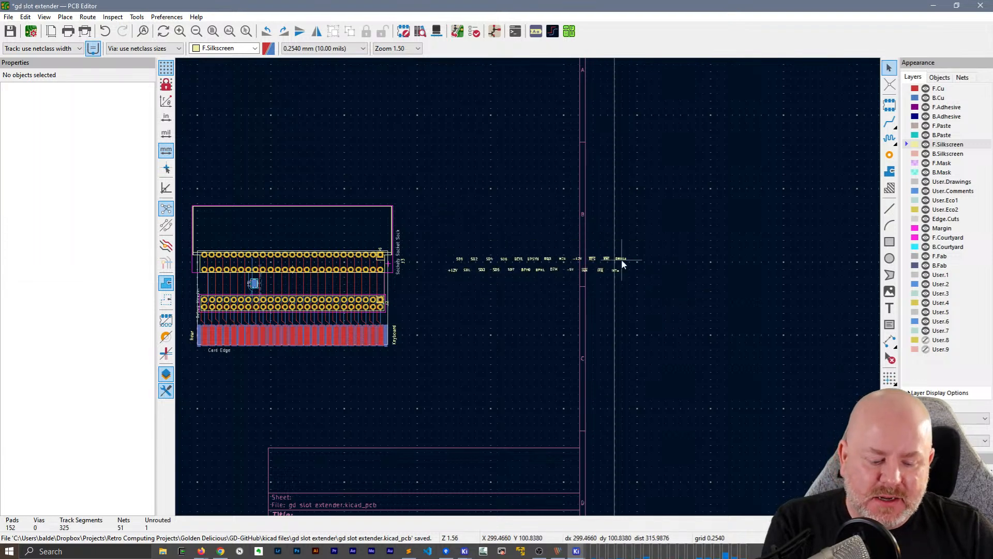
Select both rows of pasted signal labels beside the board and flip them to reverse their order
scroll(622, 262, up, 3)
drag(246, 262, 667, 400)
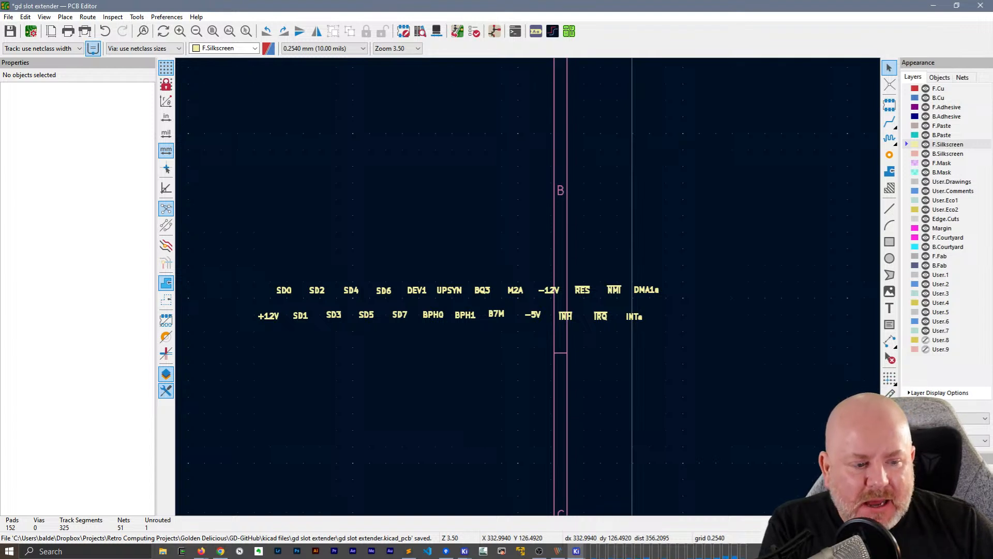
scroll(518, 284, down, 4)
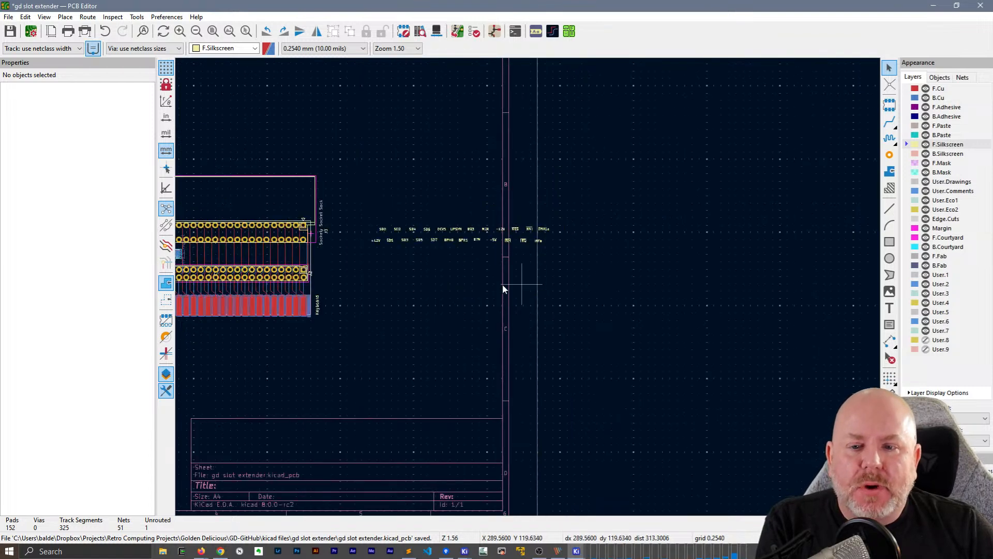
scroll(528, 287, up, 5)
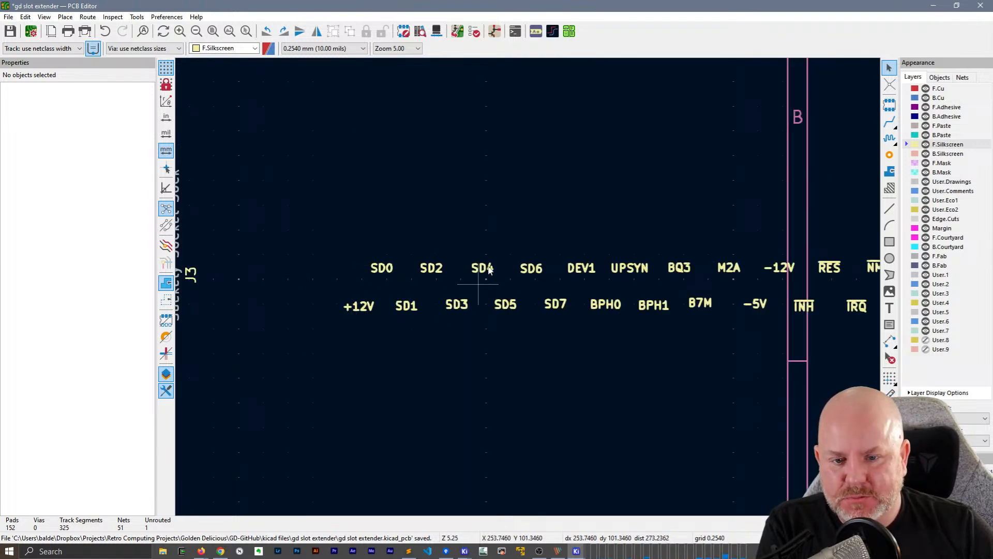
middle_drag(351, 354, 698, 284)
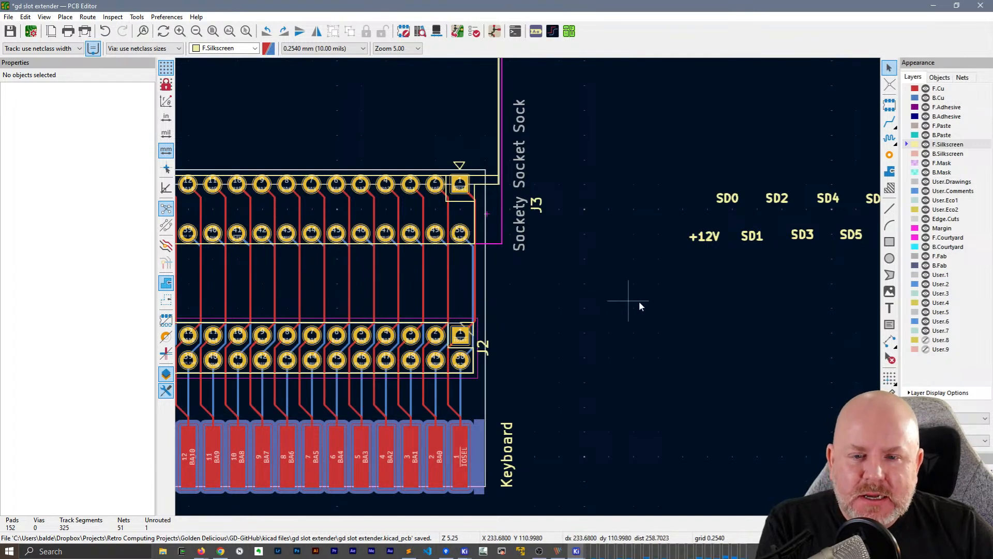
scroll(430, 234, up, 3)
scroll(527, 287, down, 3)
middle_drag(768, 292, 356, 269)
scroll(573, 265, down, 1)
middle_drag(554, 282, 600, 287)
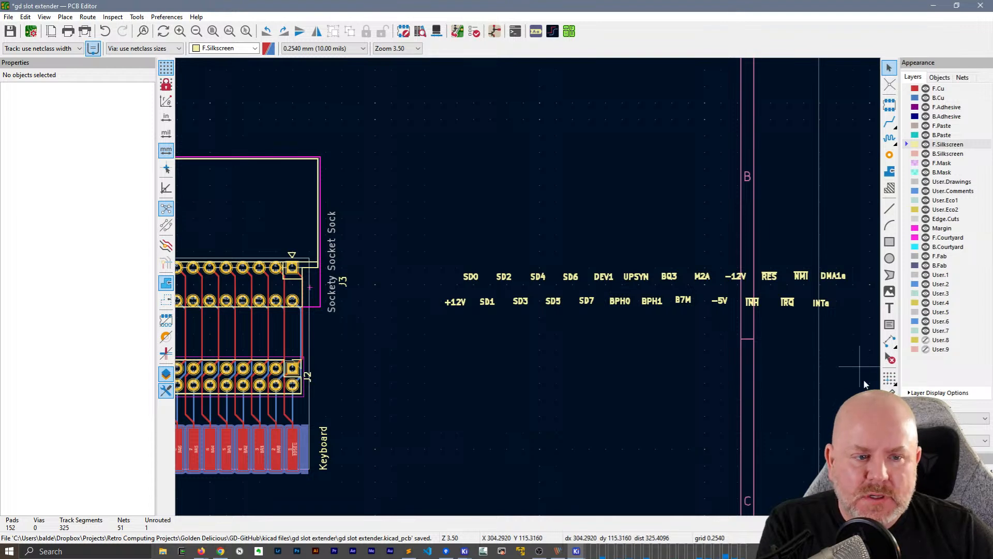
middle_drag(761, 370, 663, 358)
drag(328, 215, 759, 336)
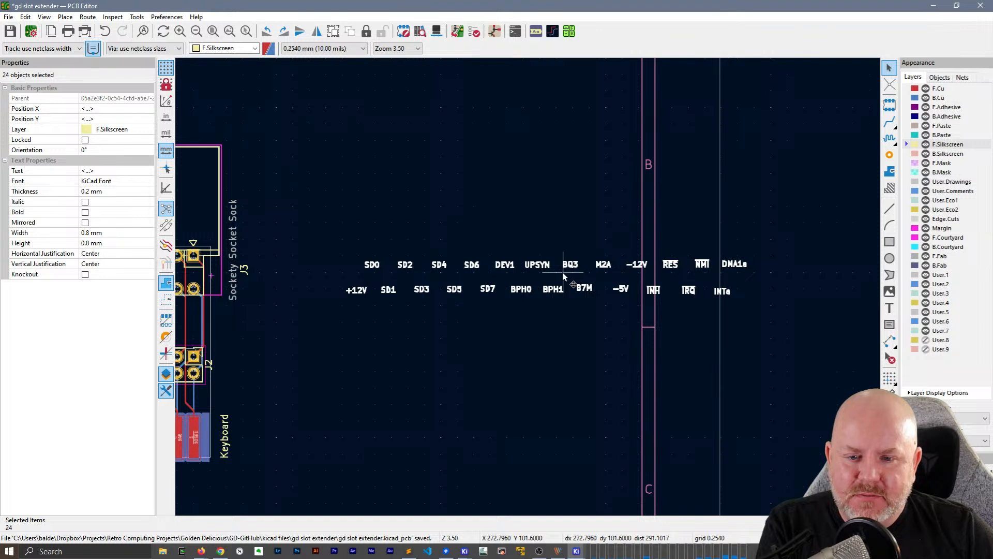
key(f)
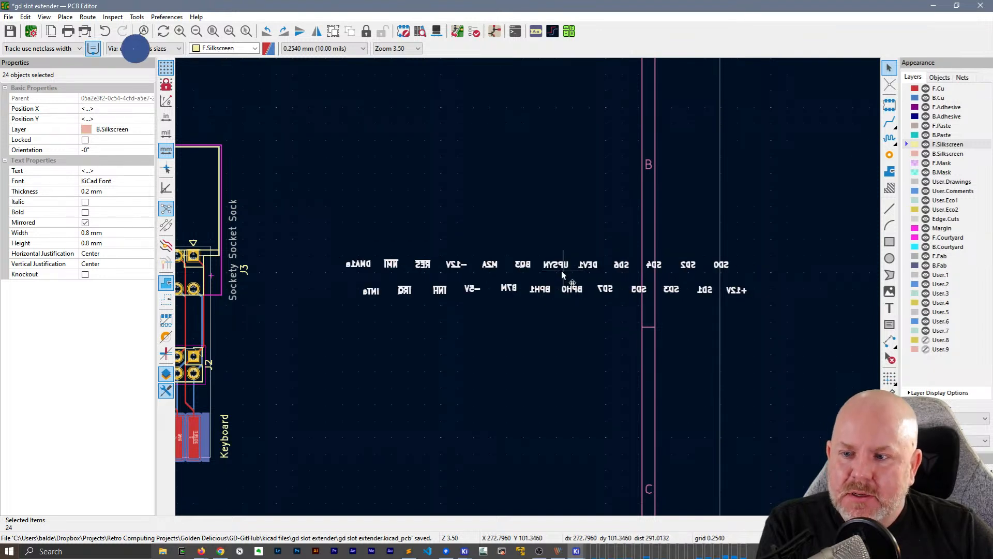
Set the flipped labels' layer back to F.Silkscreen and turn off their Mirrored property
click(127, 129)
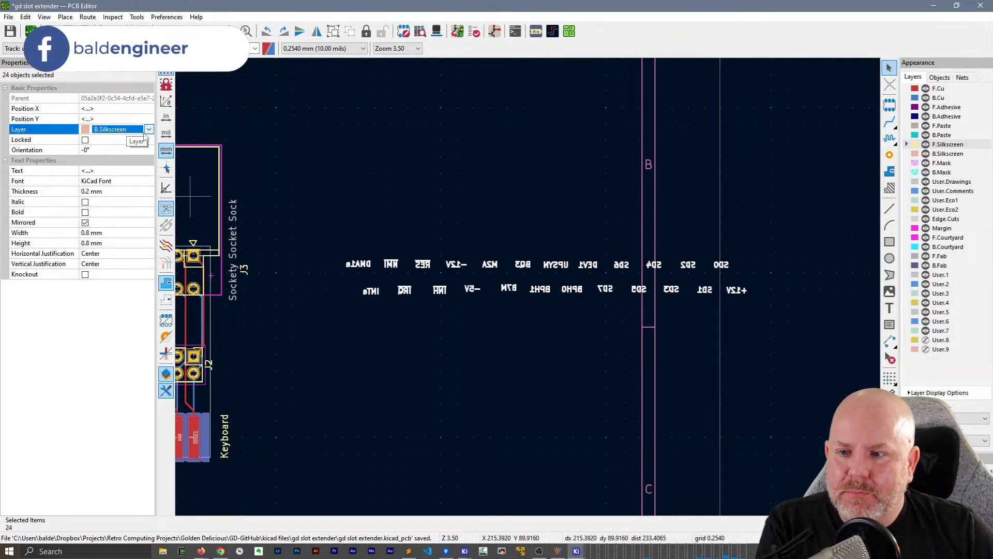
click(149, 130)
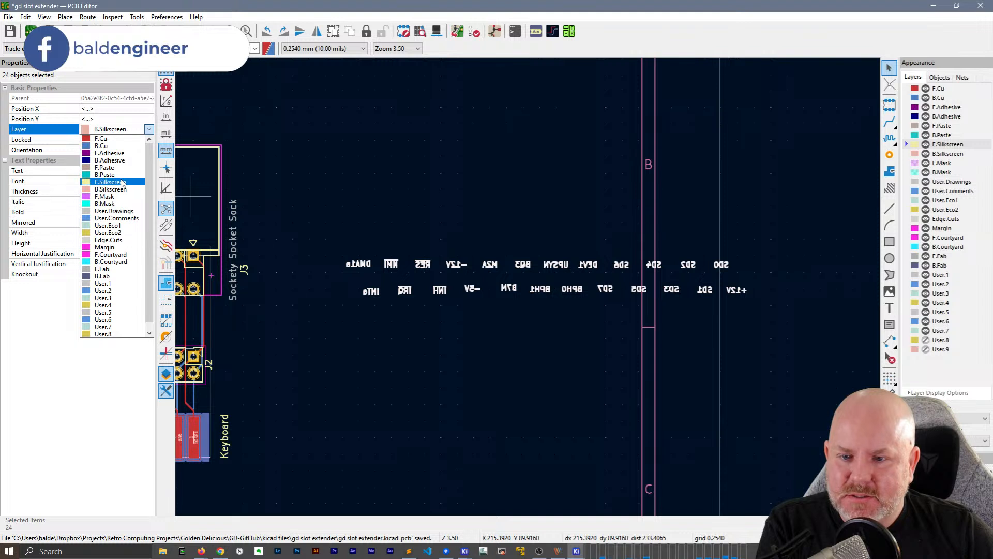
click(122, 182)
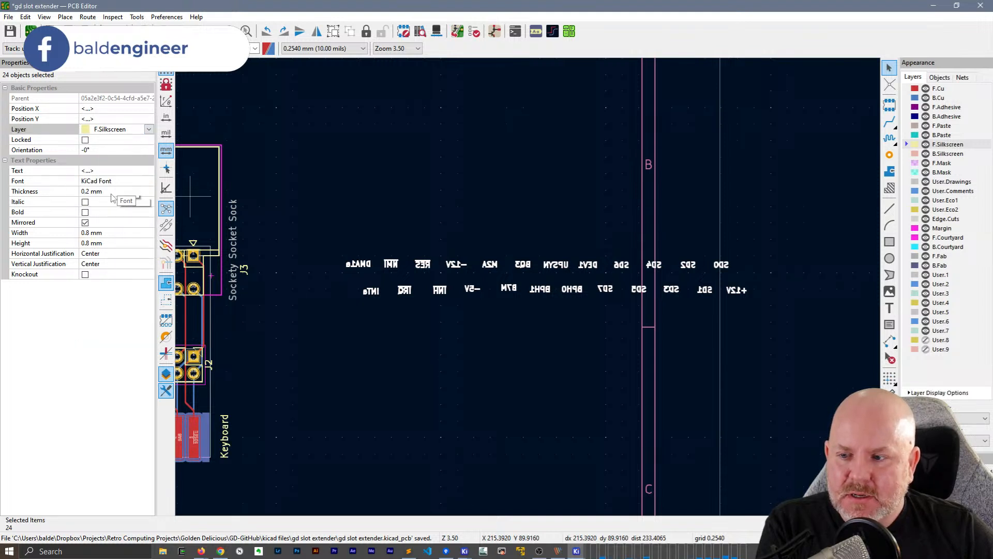
click(85, 223)
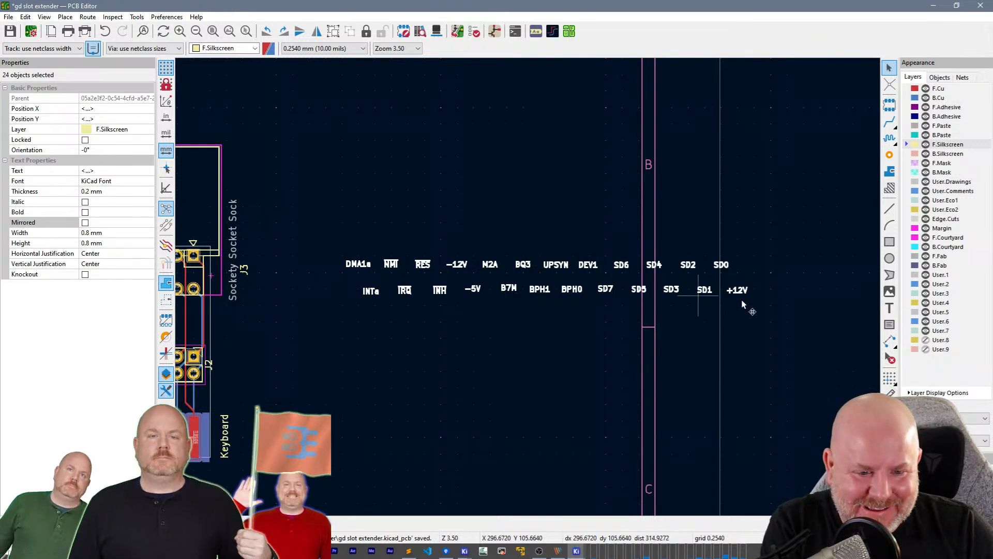
Try placing the two rows of reversed labels around J3's lower pin row, with +12V below pin 50
key(m)
middle_drag(431, 256, 850, 240)
scroll(593, 283, up, 3)
middle_drag(593, 284, 528, 287)
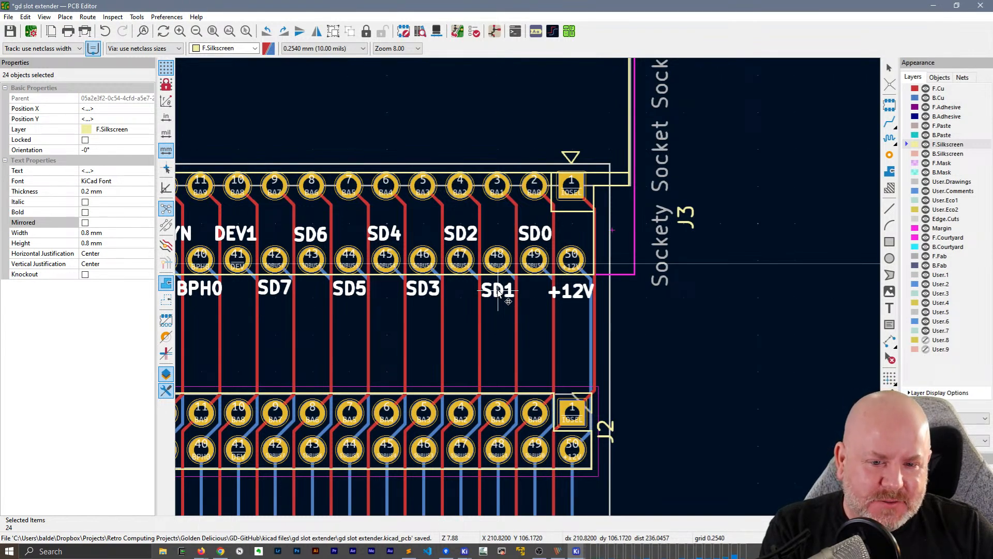
click(696, 391)
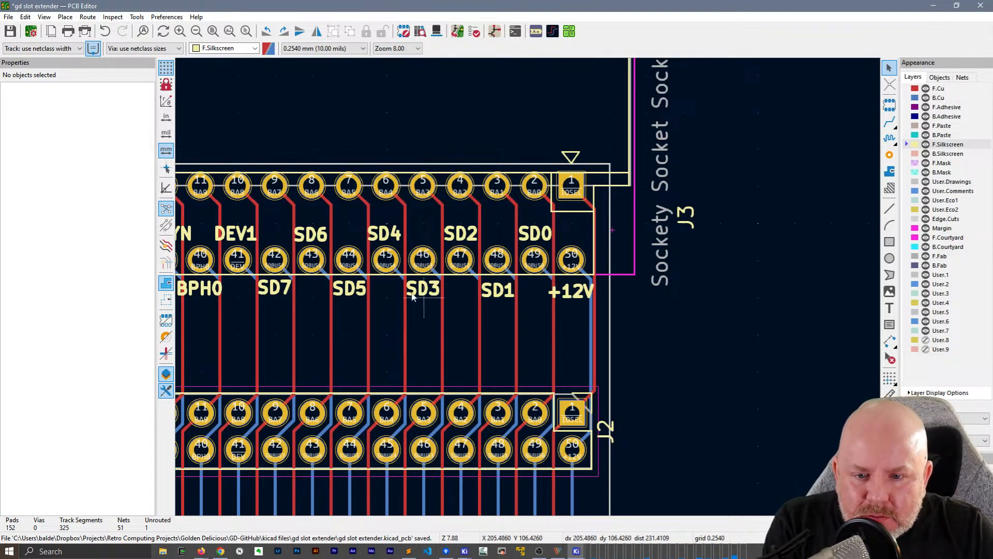
Compare the order and position of the labels along J3 with those on the gd io proto board
mouse_move(317, 300)
middle_down()
mouse_move(643, 349)
mouse_move(324, 302)
middle_up()
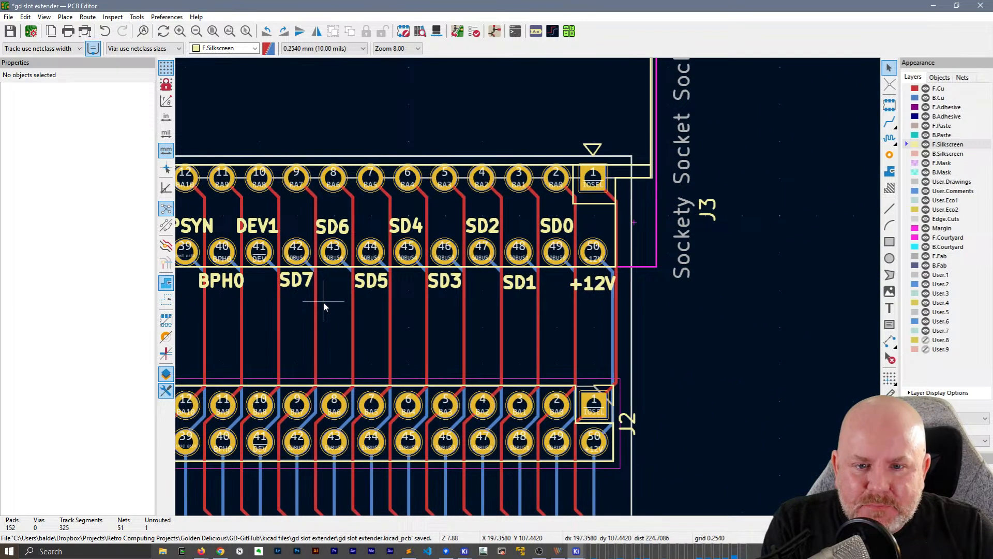
scroll(529, 287, down, 4)
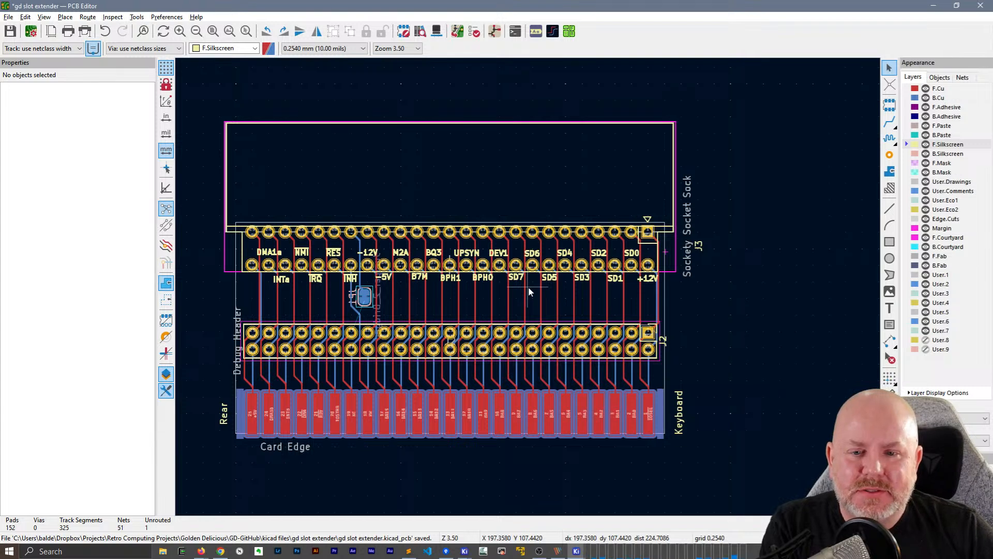
click(464, 551)
click(521, 509)
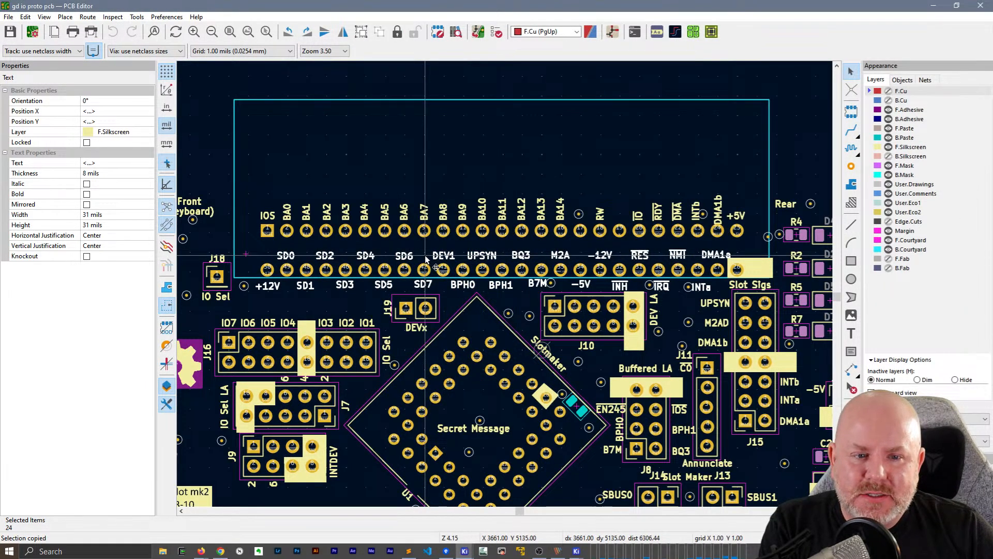
click(934, 6)
scroll(468, 303, up, 5)
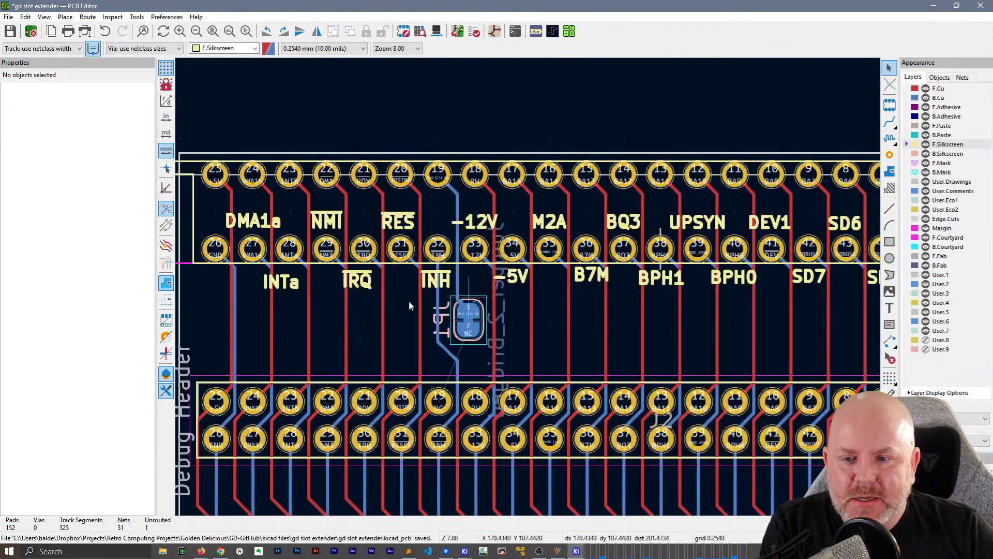
ctrl+scroll(599, 299, right, 10)
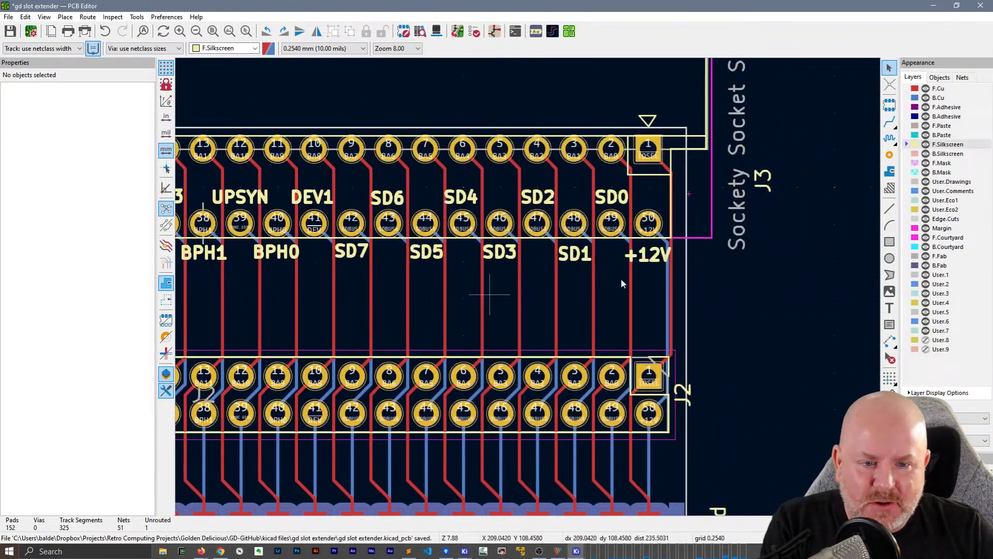
scroll(551, 266, down, 3)
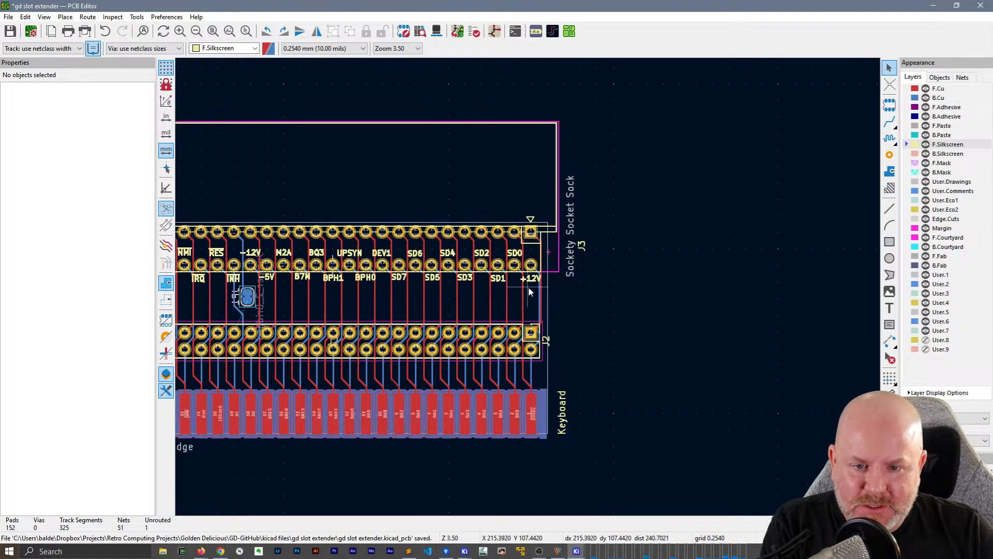
Undo the label move so both rows are back beside the board
key(ctrl+z)
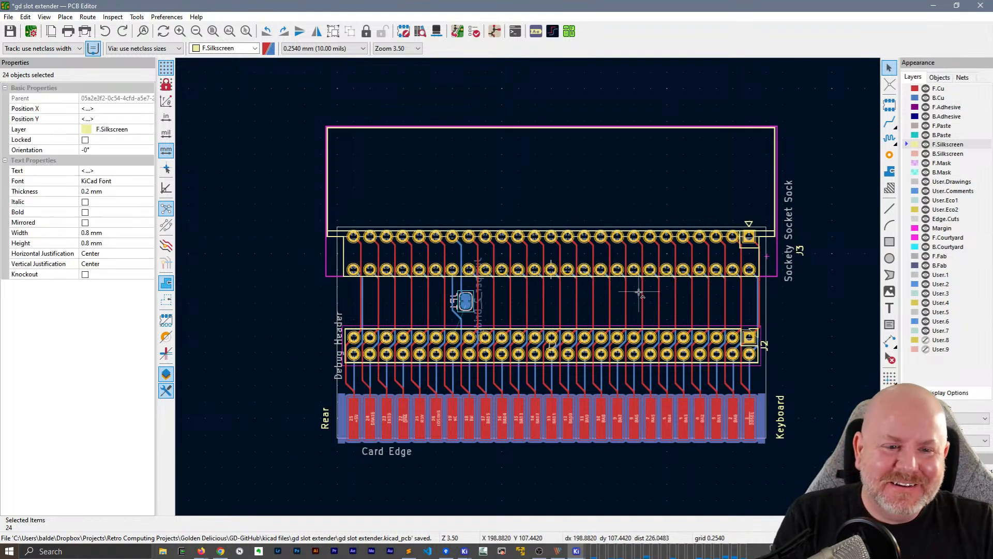
middle_drag(824, 300, 276, 285)
click(600, 309)
Try rotating both rows of labels together as one selection
drag(352, 212, 849, 321)
key(r)
key(r)
Rotate each label of the lower row individually to 90°, from +12V through INTa
key(r)
key(r)
click(703, 328)
drag(777, 293, 752, 279)
key(r)
click(715, 276)
key(r)
click(681, 276)
click(649, 274)
key(r)
click(616, 273)
key(r)
click(582, 274)
key(r)
click(519, 274)
key(r)
click(413, 275)
key(r)
click(381, 275)
Rotate each label of the upper row individually to 90°, from DMA1a through SD0
key(r)
click(370, 251)
key(r)
click(401, 249)
key(r)
click(433, 249)
key(r)
click(500, 249)
key(r)
click(533, 249)
key(r)
click(566, 249)
key(r)
click(599, 249)
key(r)
click(632, 250)
key(r)
click(665, 250)
key(r)
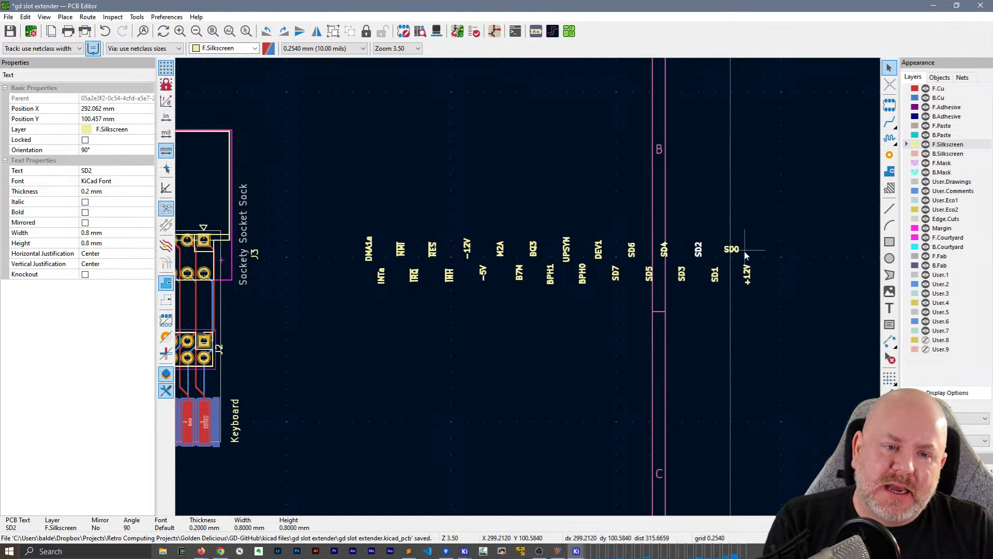
key(r)
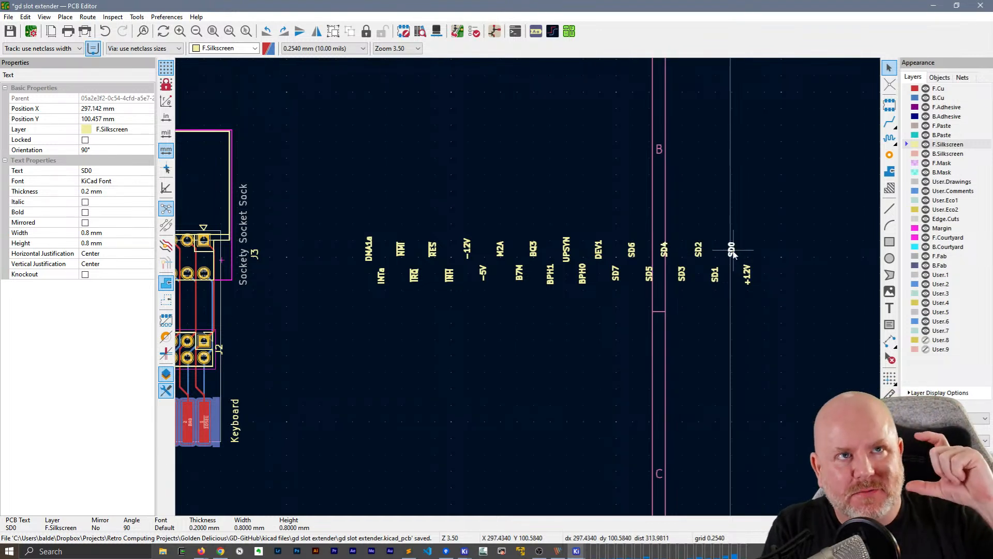
Select both rows of rotated labels, align them by their bottom edges into one row, and move it closer to the board
drag(770, 310, 338, 192)
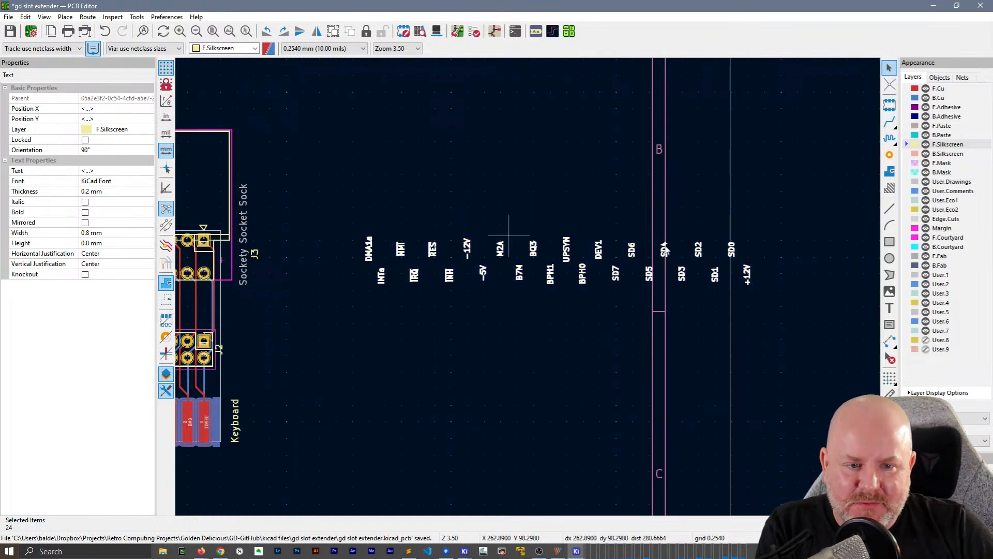
right_click(731, 250)
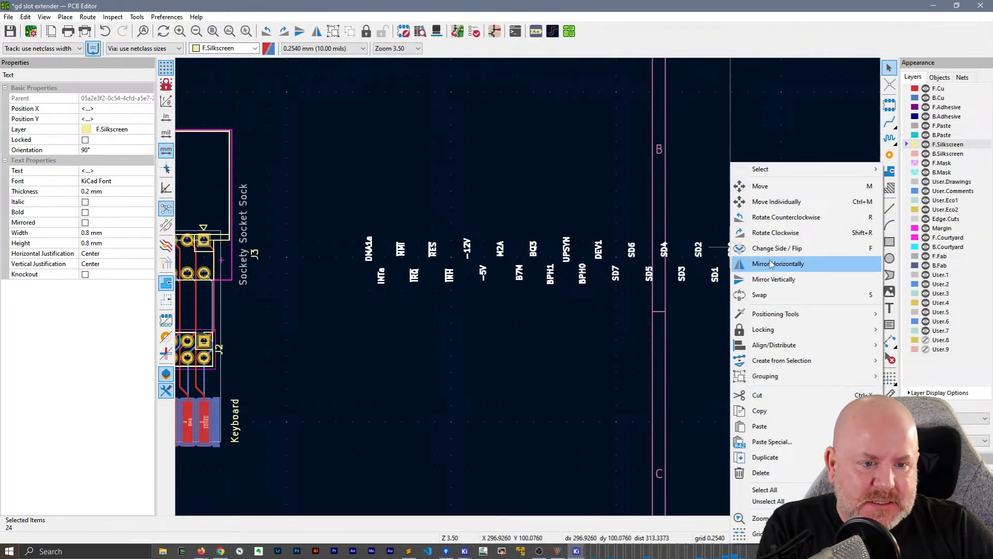
mouse_move(779, 312)
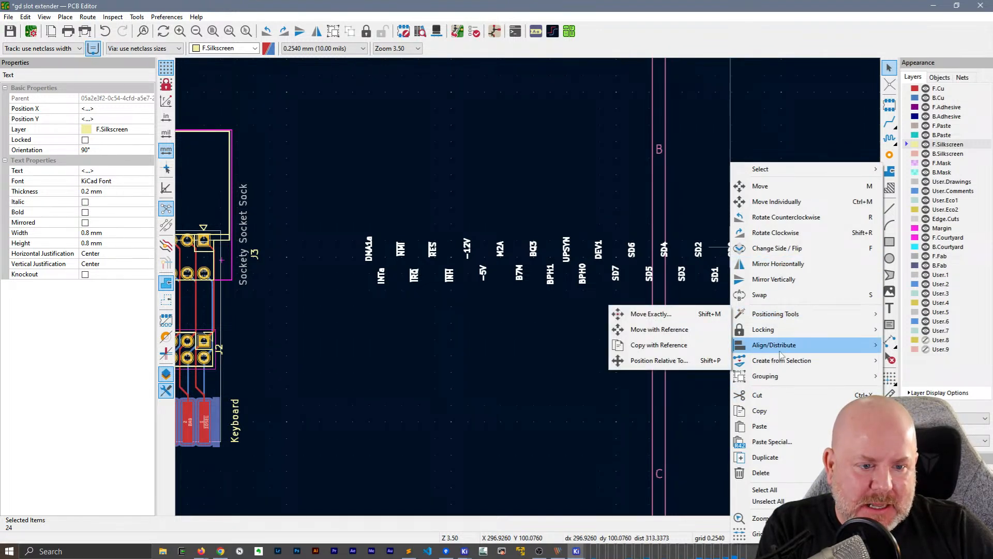
mouse_move(812, 345)
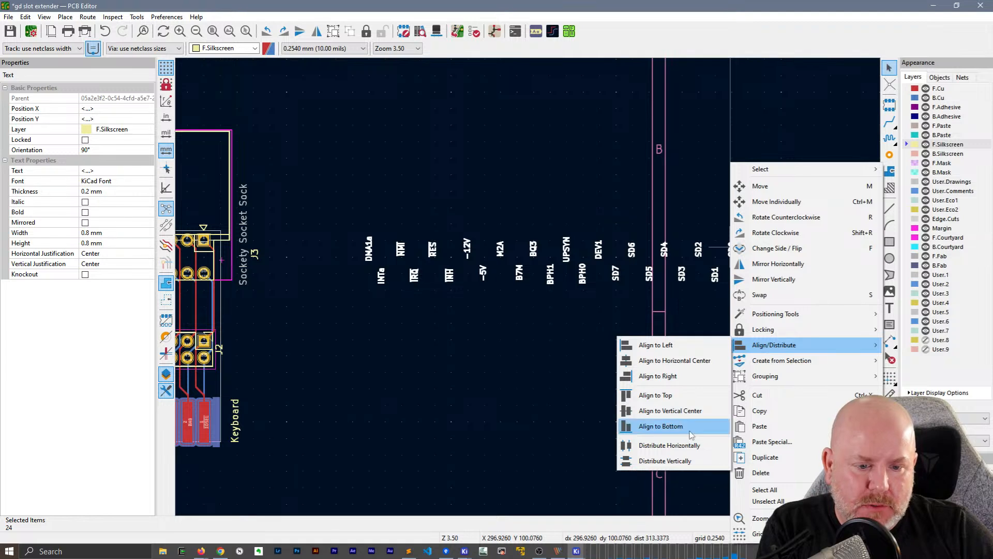
click(672, 425)
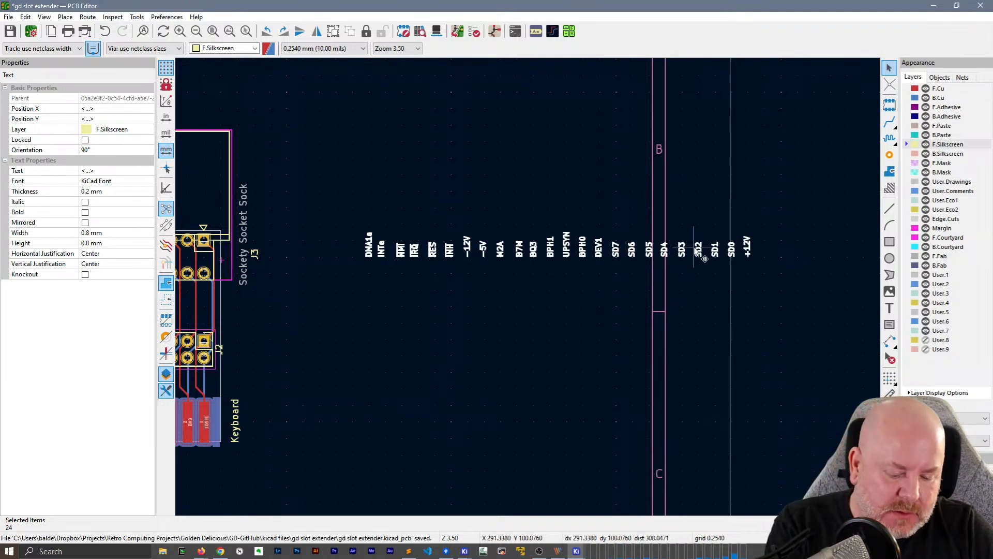
scroll(705, 258, down, 3)
scroll(589, 300, up, 3)
middle_drag(614, 274, 611, 272)
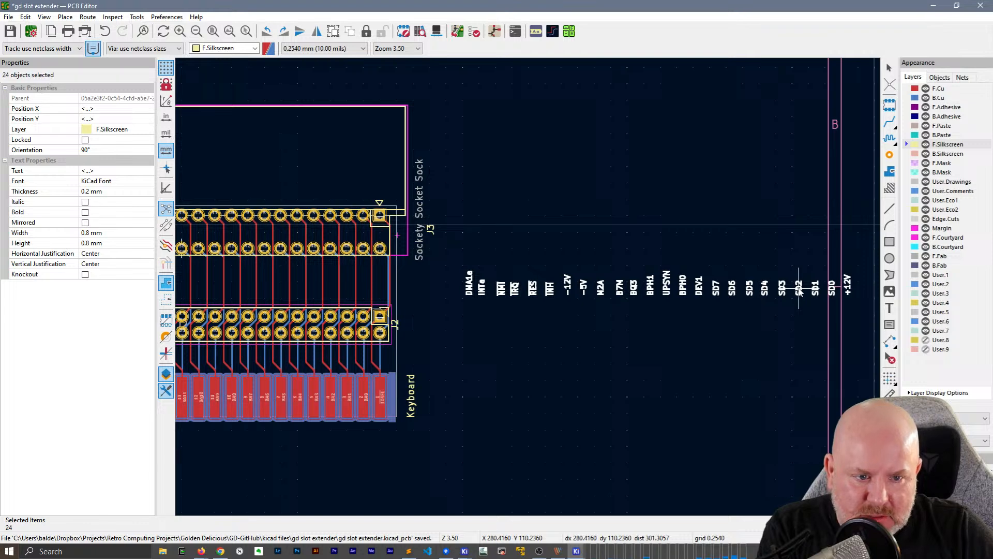
click(809, 299)
Align all the selected signal labels by their top edges
right_click(749, 289)
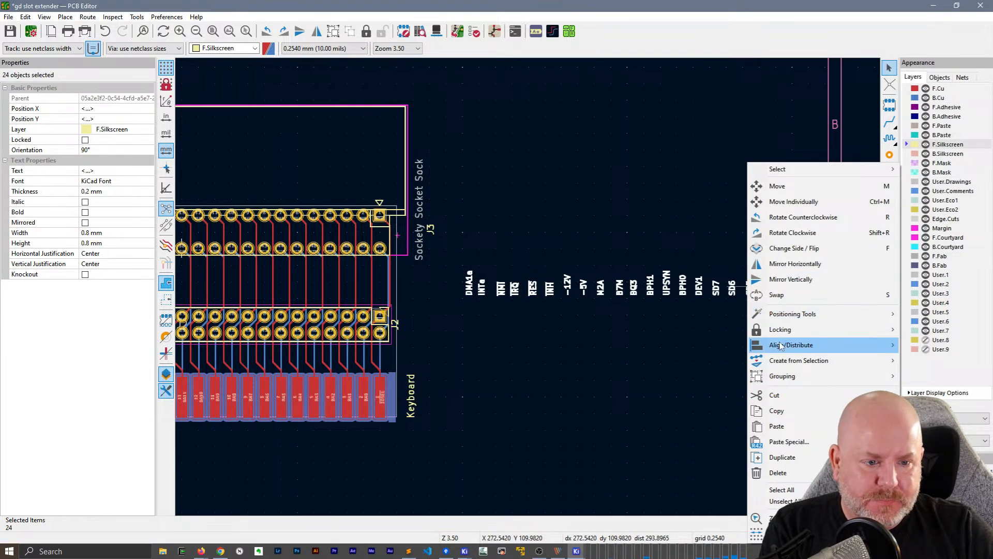
mouse_move(781, 346)
click(684, 396)
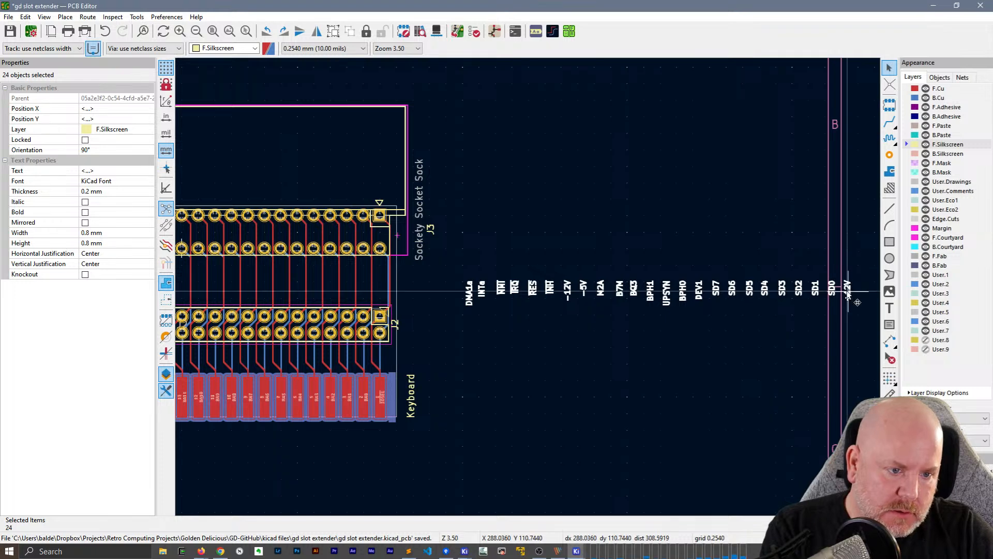
Place the label row just below J3's lower pins, with +12V under pin 50, and check the labels against the pins
key(m)
middle_drag(402, 270, 455, 349)
scroll(455, 349, up, 4)
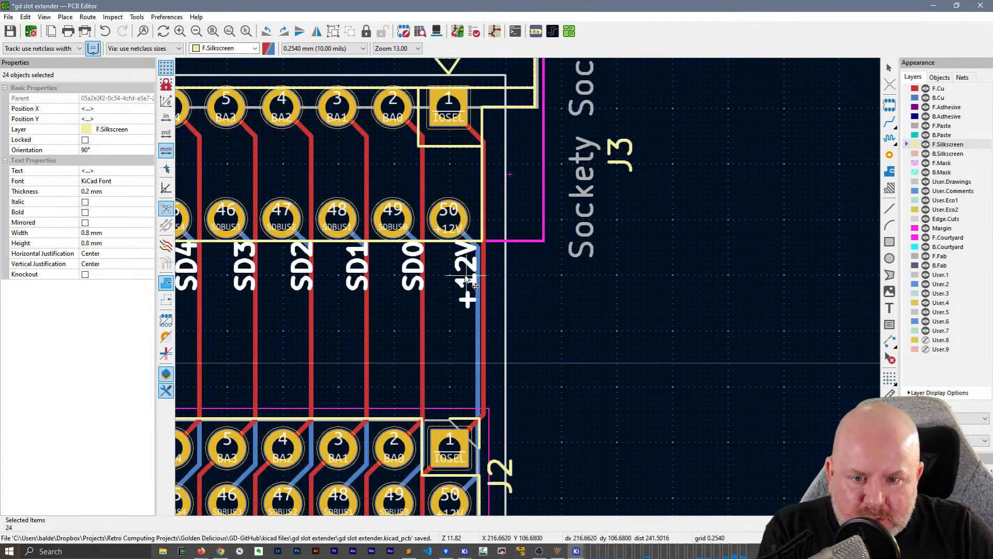
click(450, 288)
click(470, 288)
middle_drag(211, 347, 672, 349)
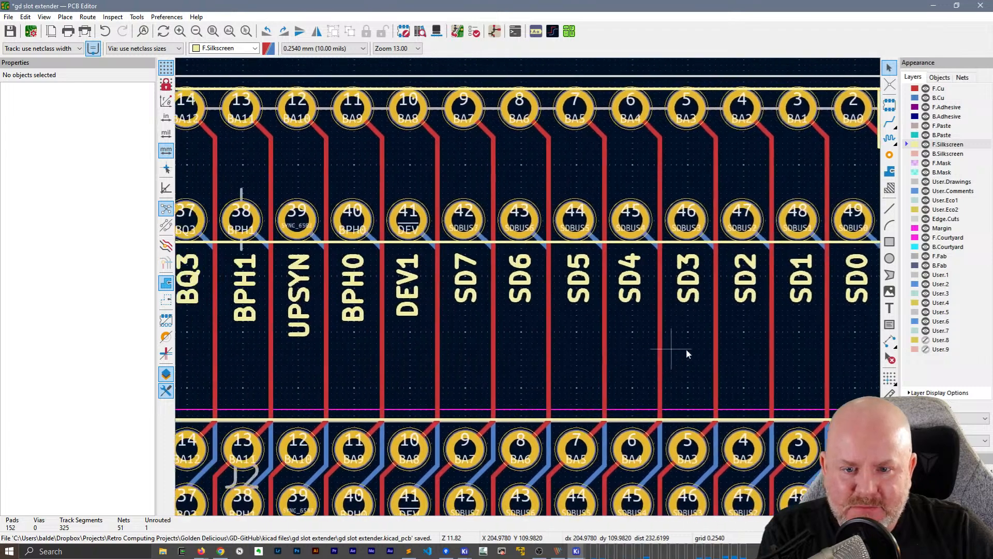
middle_drag(311, 338, 646, 344)
middle_drag(255, 332, 640, 327)
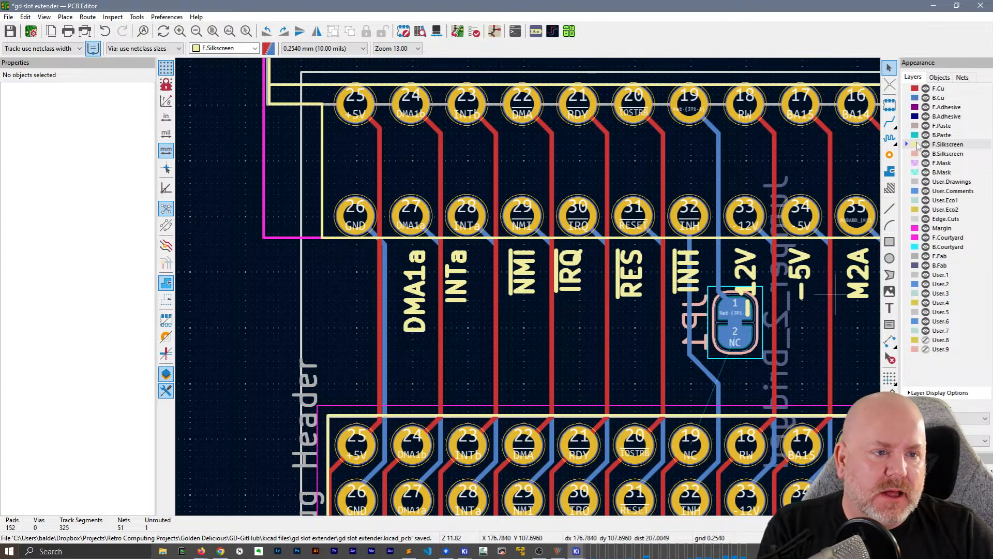
Draw a filled F.Silkscreen rectangle about 2.54 mm wide and 6.6 mm tall over and below J3's GND pin 26
click(889, 242)
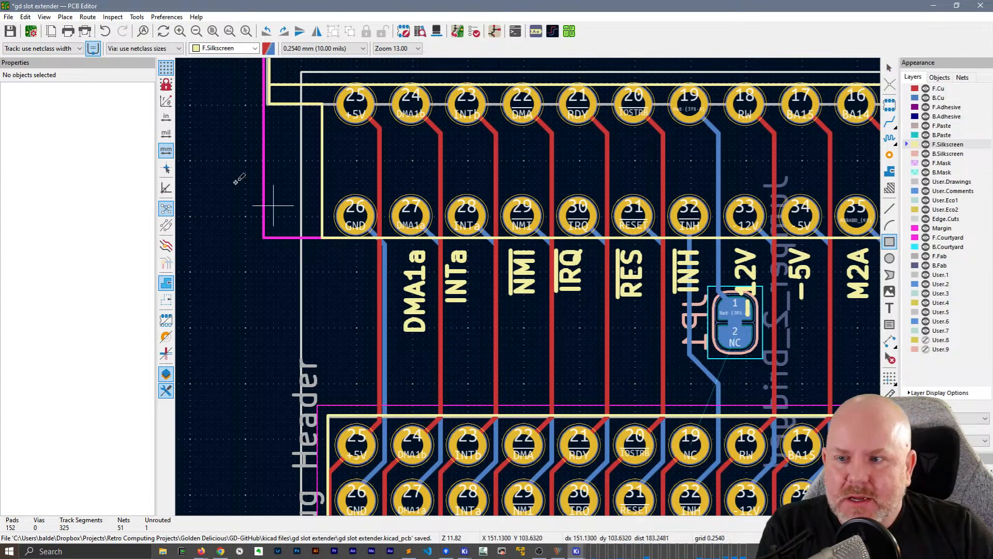
click(380, 187)
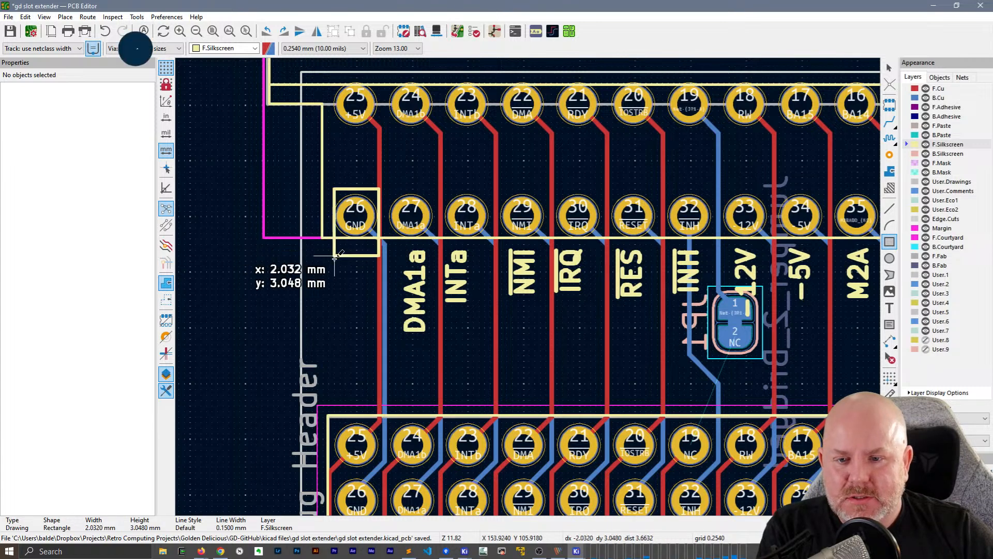
click(329, 333)
key(Page_Up)
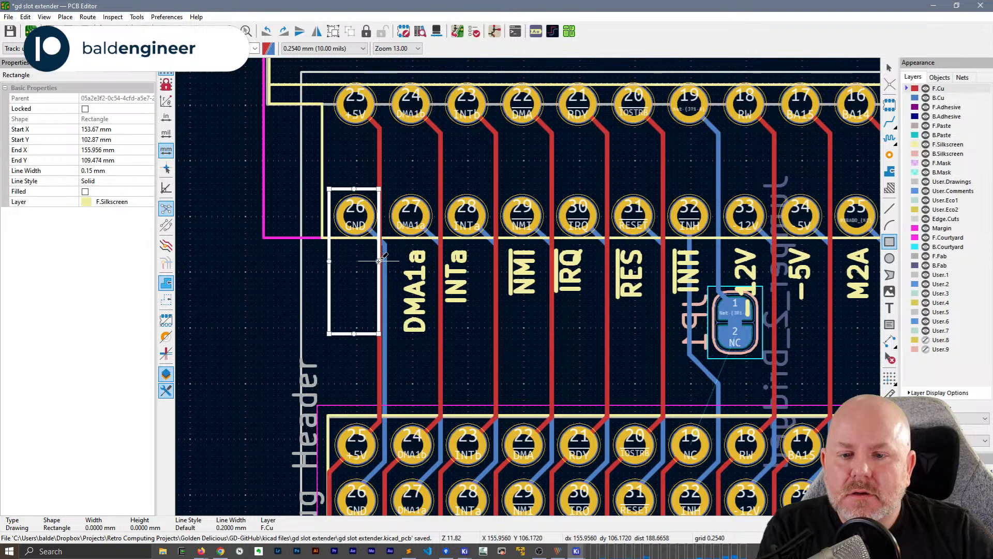
drag(381, 261, 385, 260)
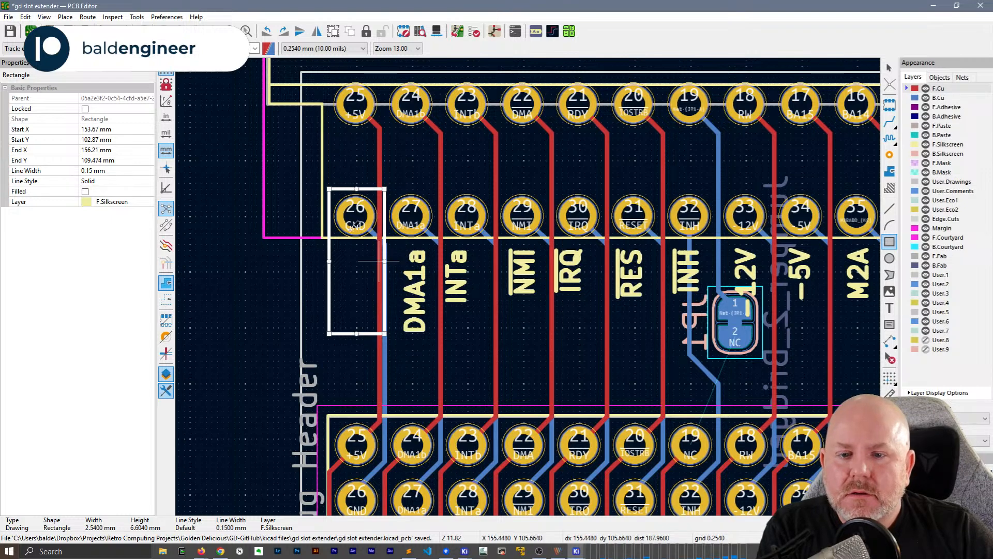
click(84, 192)
key(Escape)
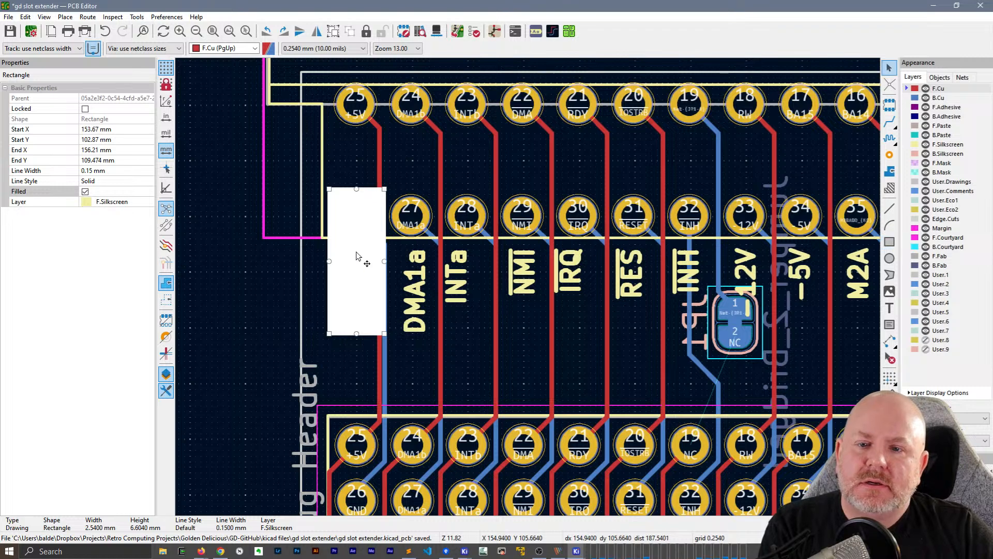
Copy the filled rectangle, flip the copy to B.Silkscreen, and place it directly over the original at pin 26
key(ctrl+c)
key(ctrl+v)
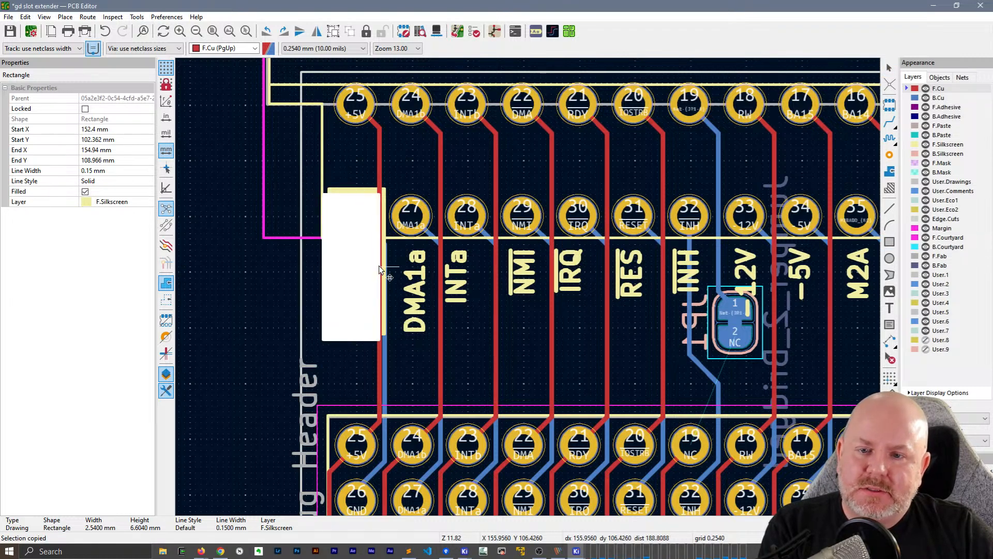
key(f)
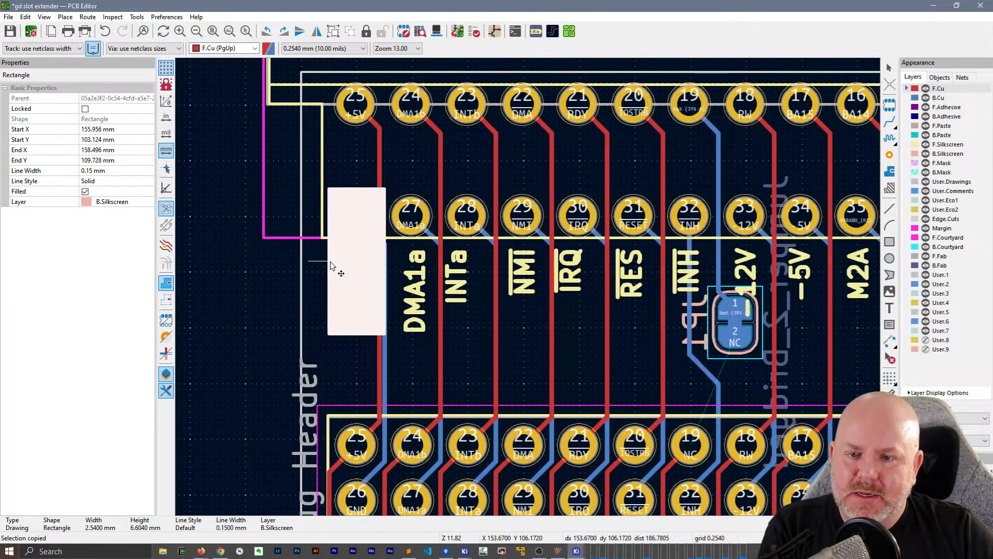
Place an F.Silkscreen copy of the rectangle over the debug header's GND pin 26 and shorten it to 3.81 mm
scroll(334, 276, down, 5)
key(f)
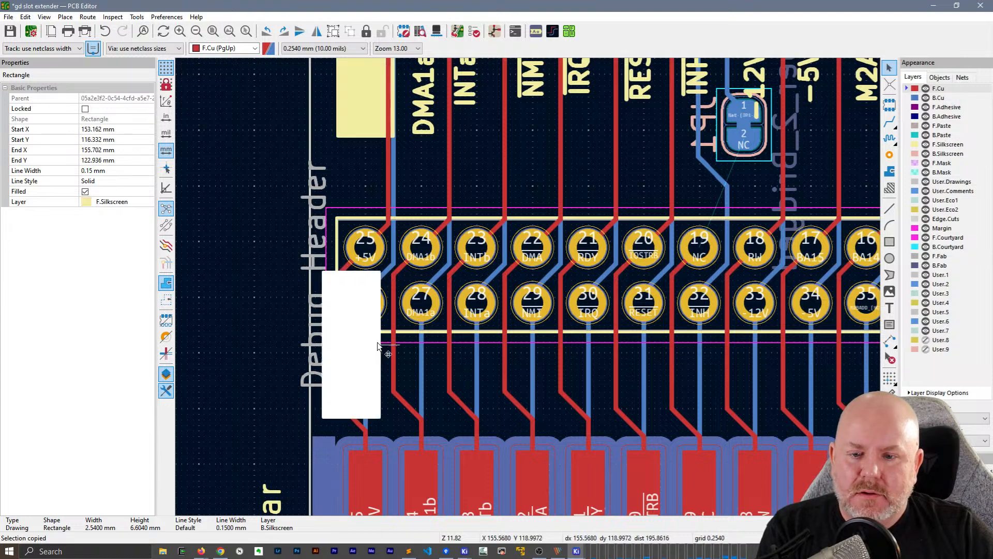
click(398, 356)
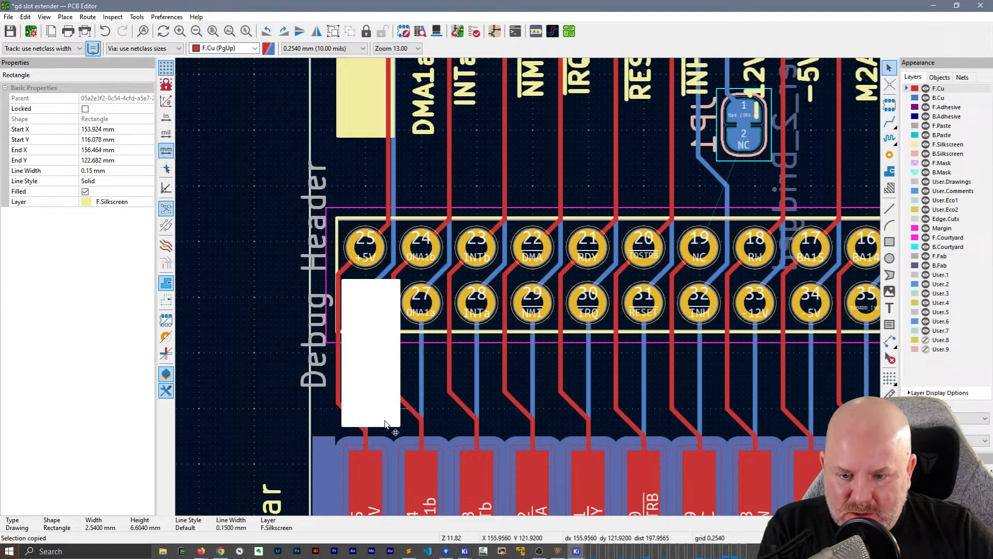
click(375, 425)
drag(370, 426, 380, 365)
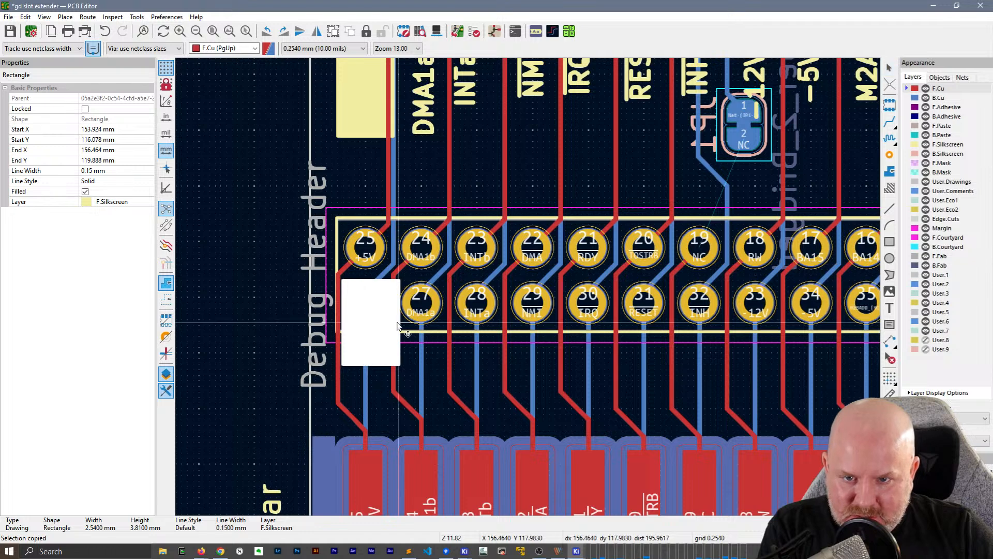
Nudge the shortened rectangle to X 153.67 mm over pin 26 and place a B.Silkscreen copy on top of it
key(Escape)
click(371, 347)
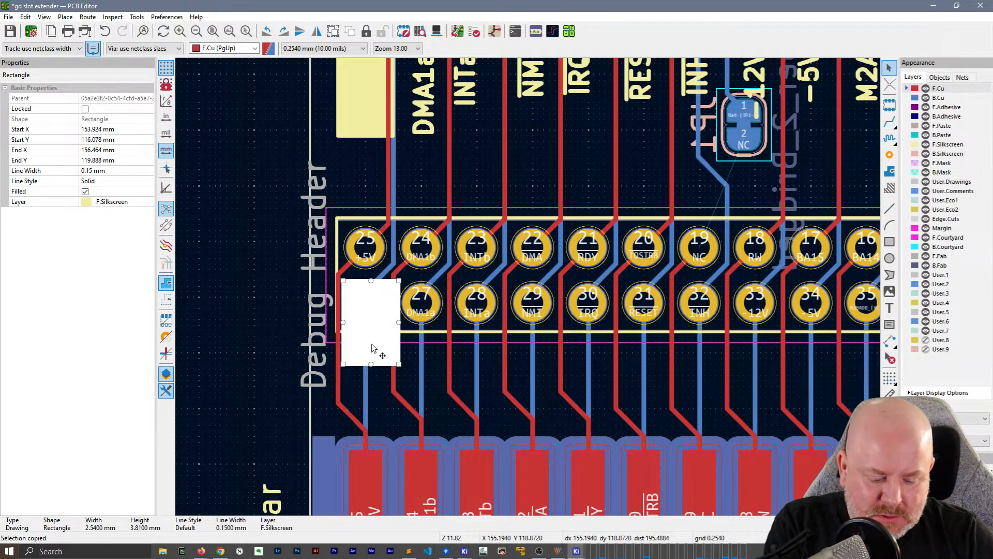
key(Left)
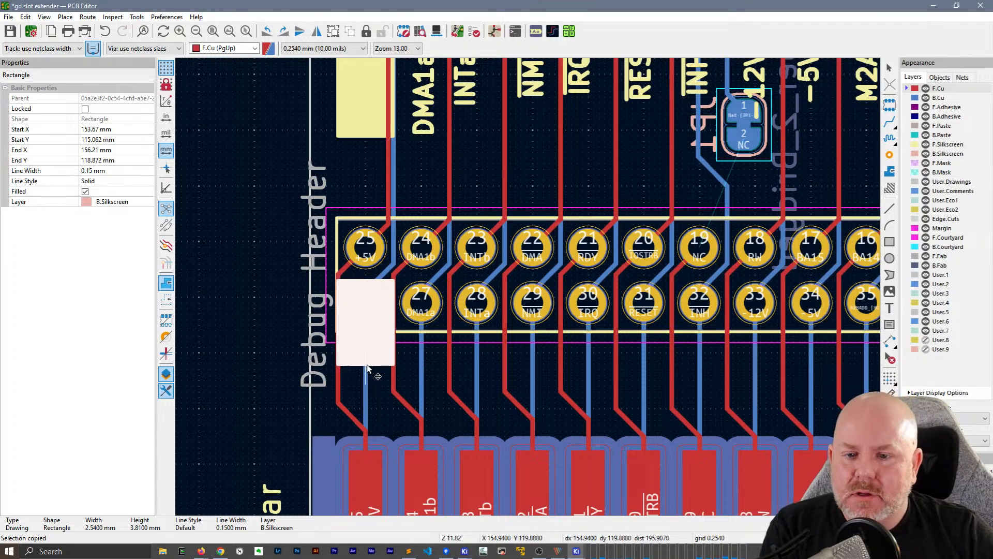
key(Escape)
scroll(356, 324, right, 5)
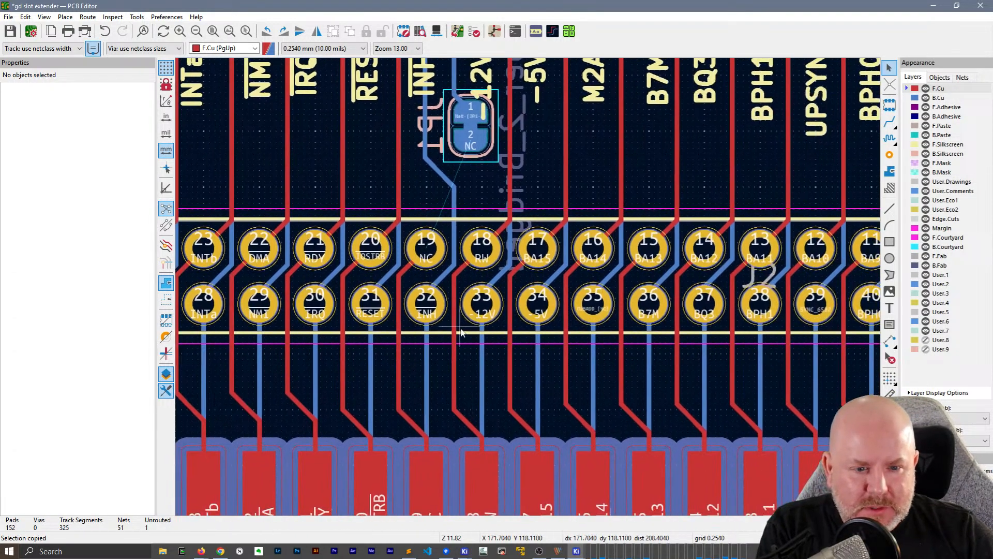
Look over the signal labels along J2 and J3 and save the slot extender board
scroll(718, 308, right, 10)
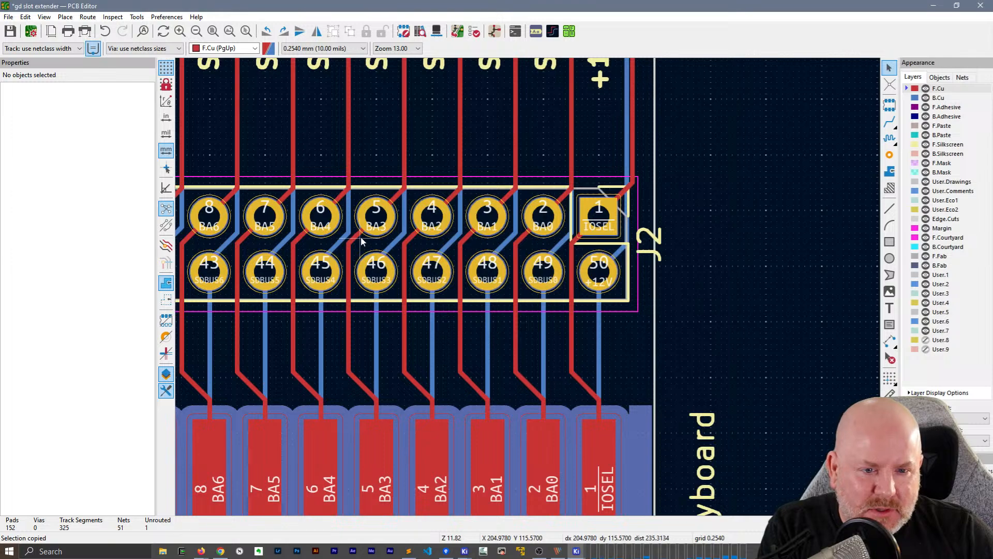
middle_drag(361, 240, 580, 280)
scroll(529, 292, down, 2)
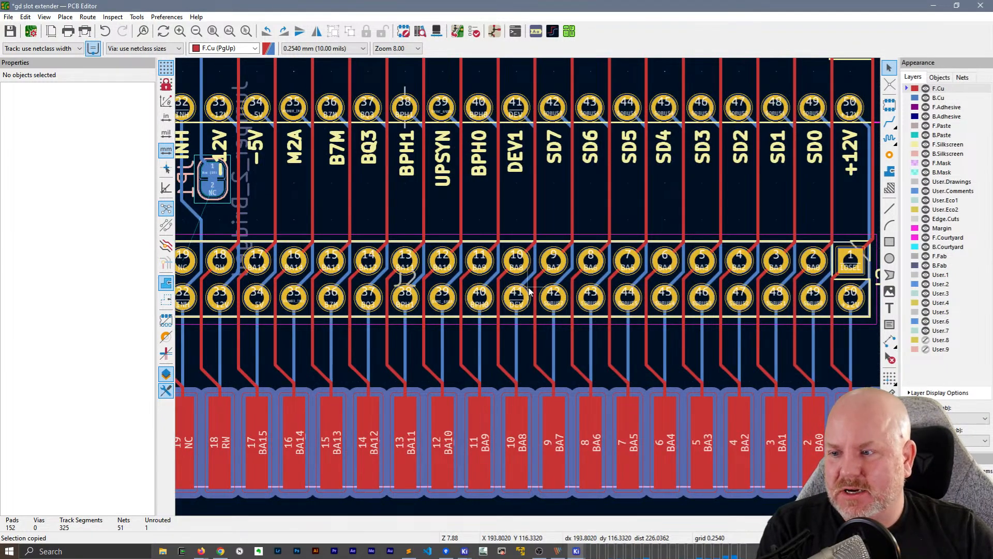
middle_drag(554, 208, 714, 334)
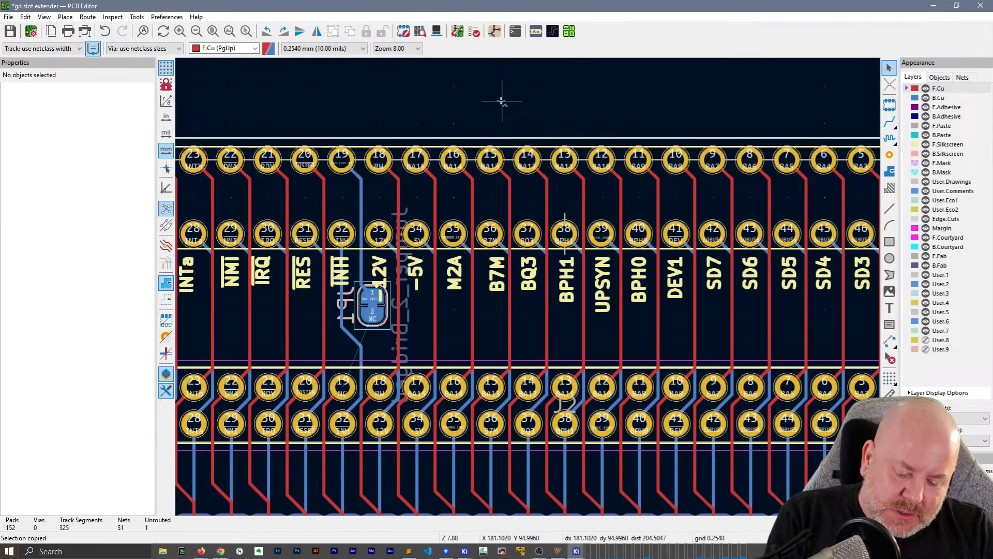
key(ctrl+s)
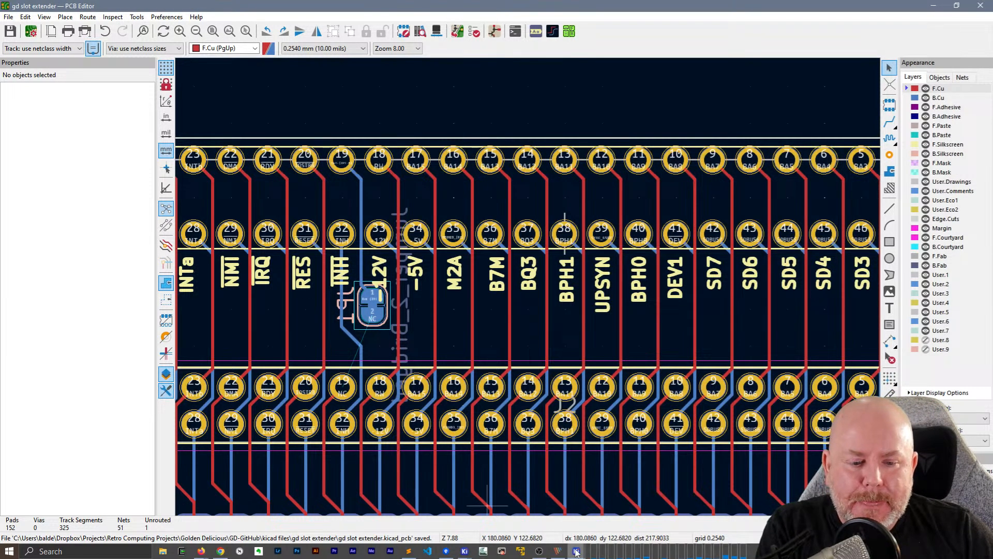
Copy the upper row of F.Silkscreen labels, IOS through +5V, from the gd io proto pcb board and place it above J3
mouse_move(576, 552)
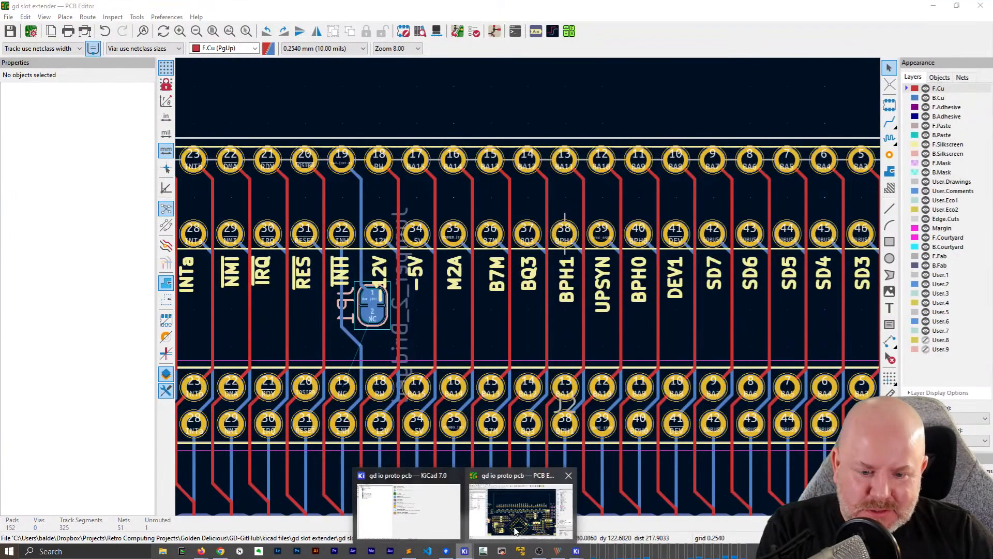
click(515, 528)
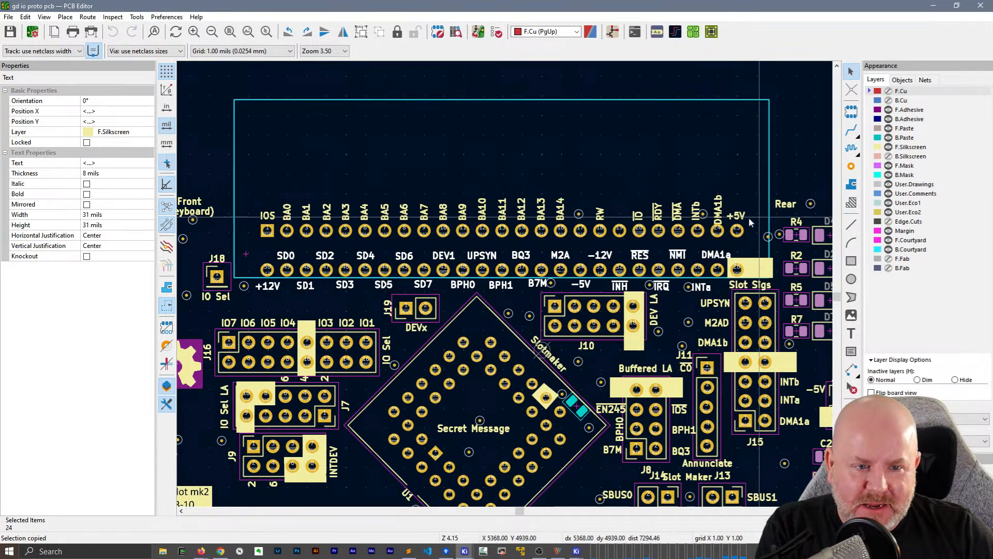
drag(752, 213, 370, 187)
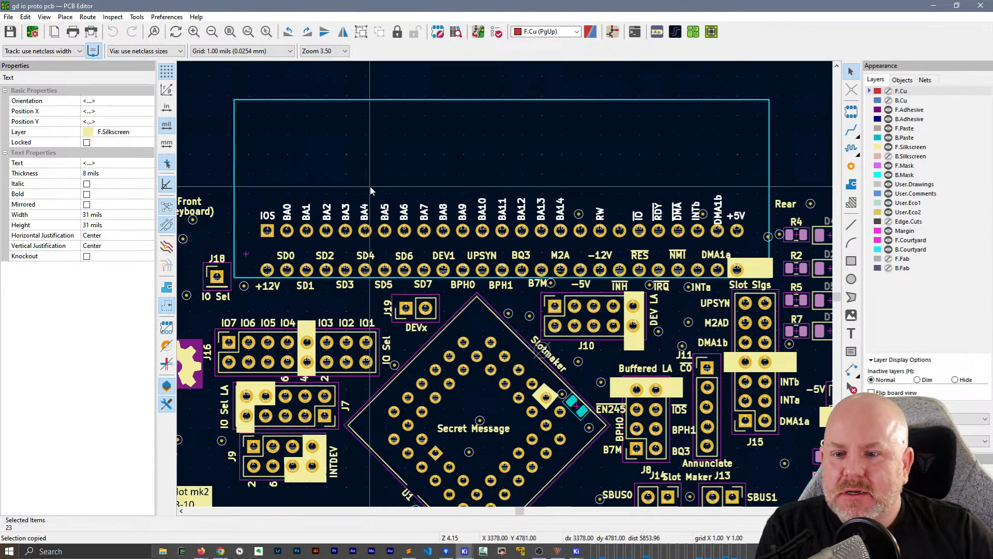
click(936, 9)
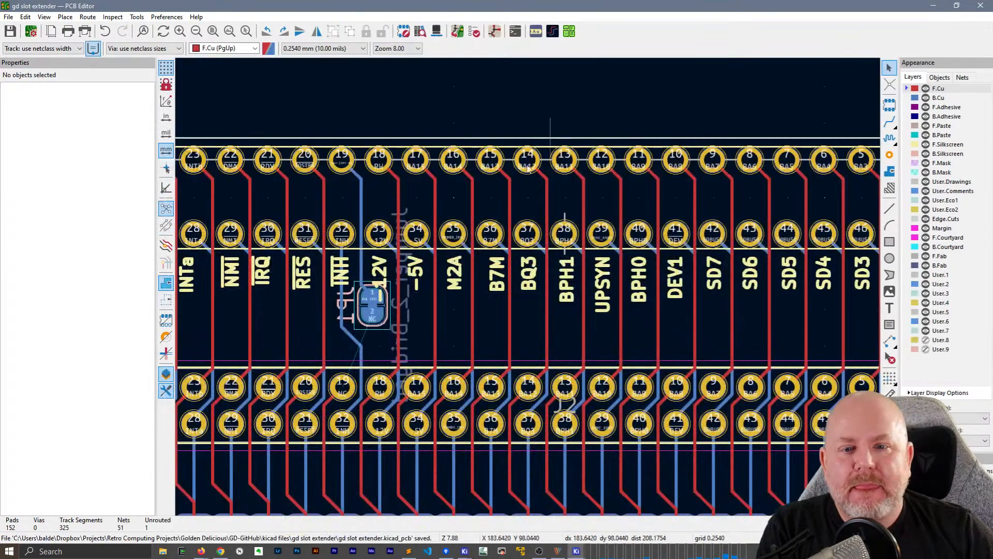
scroll(529, 187, down, 2)
key(ctrl+v)
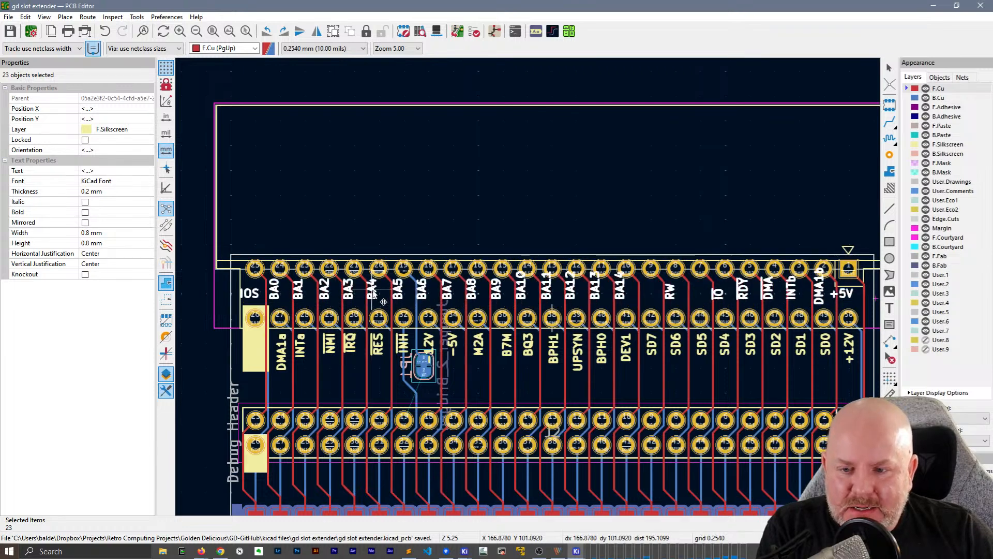
click(382, 222)
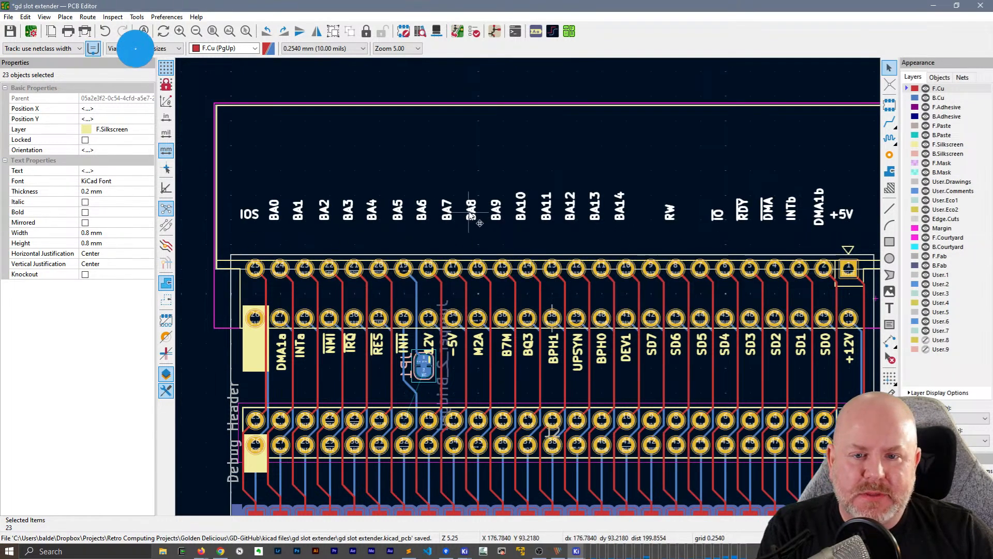
Align the pasted row of signal labels to their top edges
right_click(473, 210)
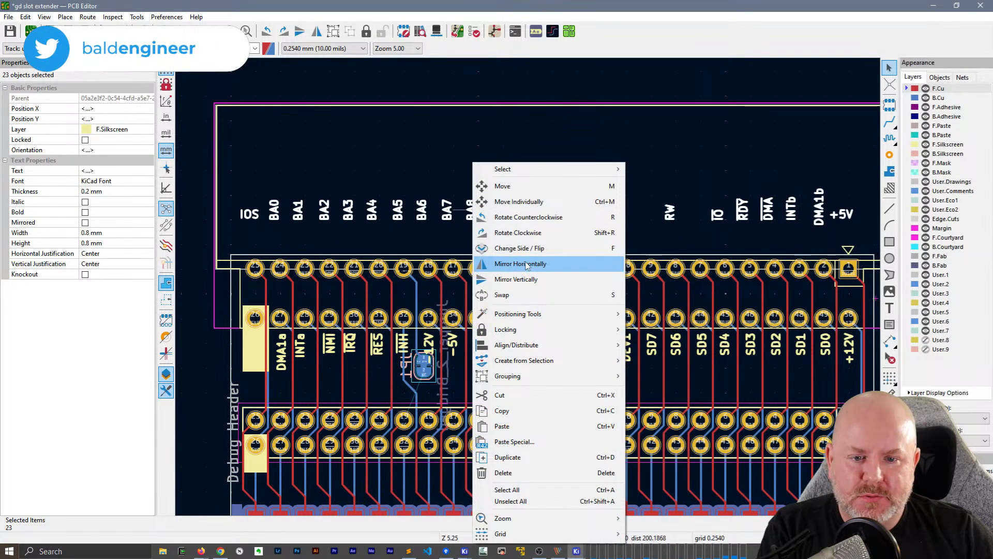
mouse_move(517, 345)
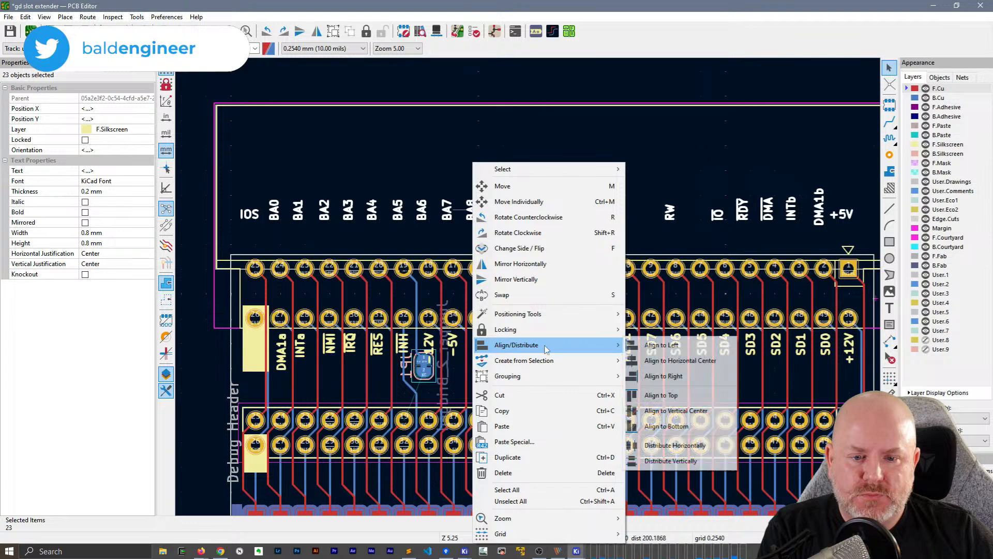
click(667, 396)
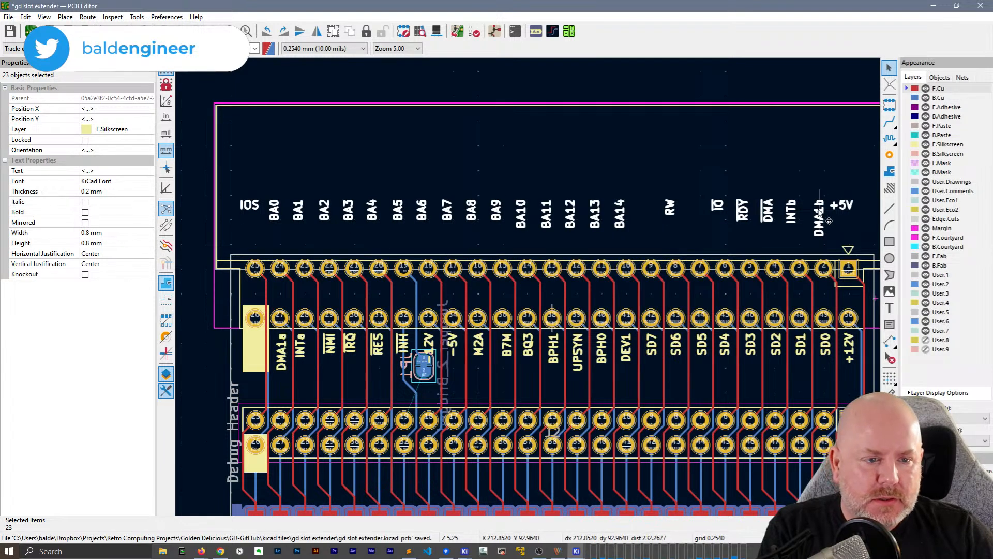
Try placing the aligned label row between J3's two pin rows, check its DMA1b label, and undo the move
drag(819, 211, 825, 299)
click(781, 175)
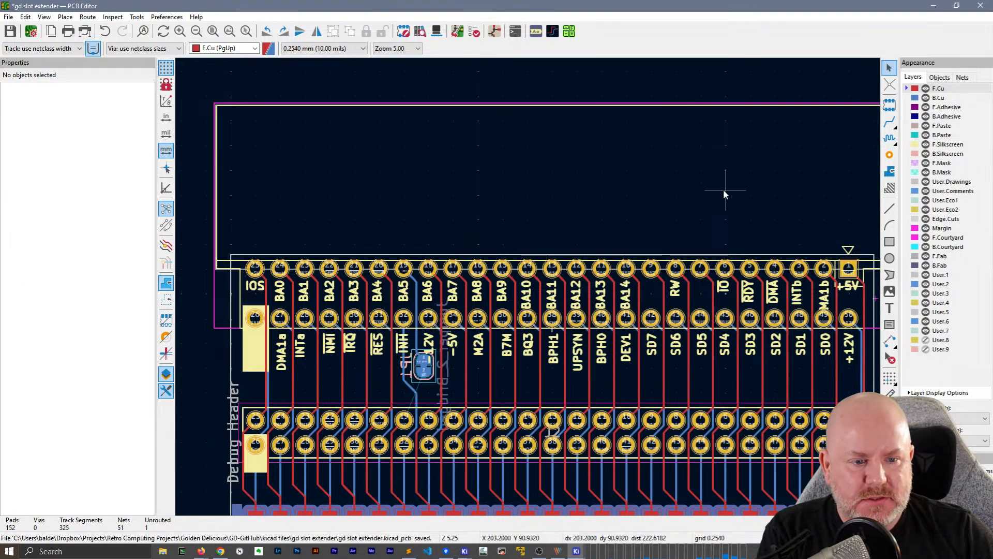
middle_drag(739, 212, 419, 153)
scroll(546, 197, up, 4)
click(410, 325)
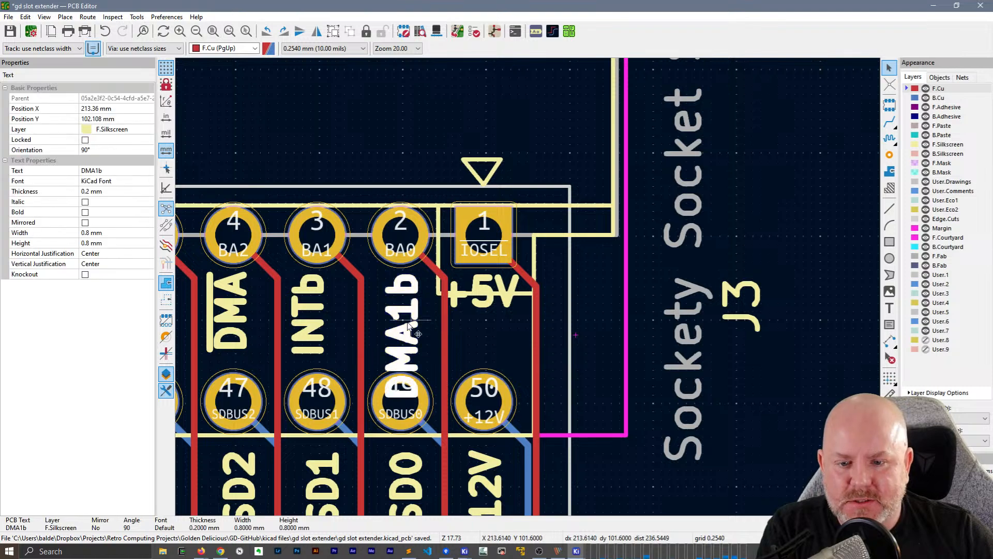
scroll(407, 324, down, 2)
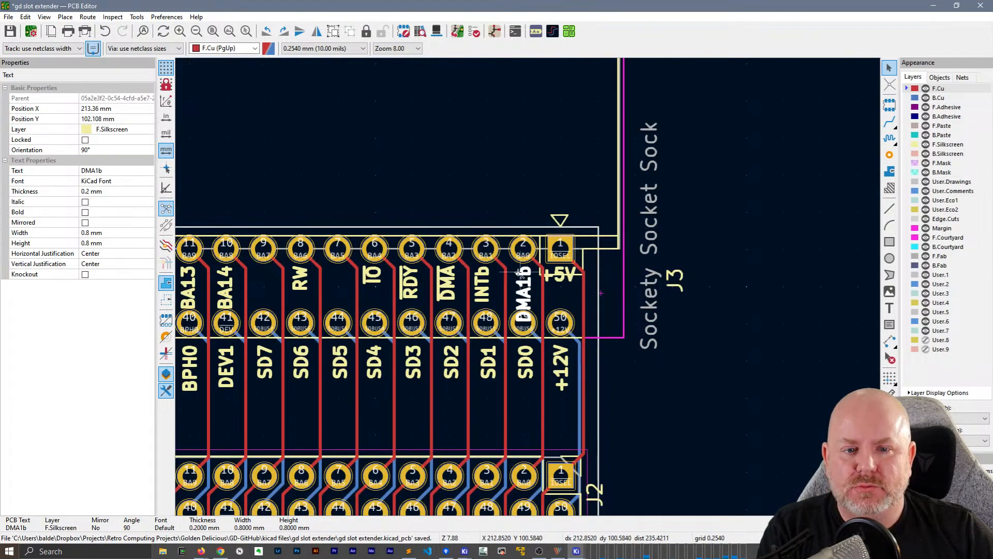
key(ctrl+z)
Flip the pasted labels to reverse their order, set their layer back to F.Silkscreen, and turn off mirroring
middle_drag(466, 230, 680, 251)
scroll(486, 282, down, 2)
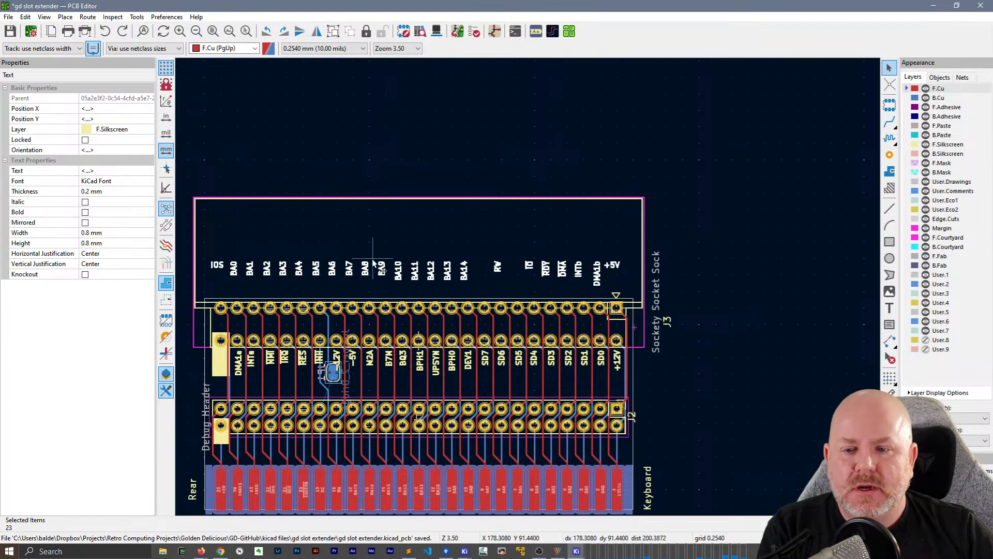
key(f)
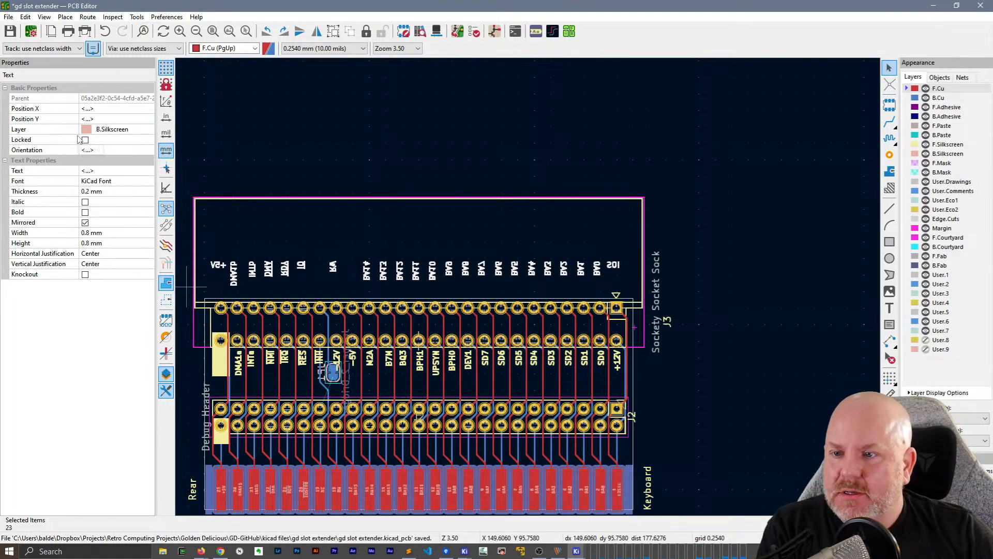
click(106, 129)
click(109, 129)
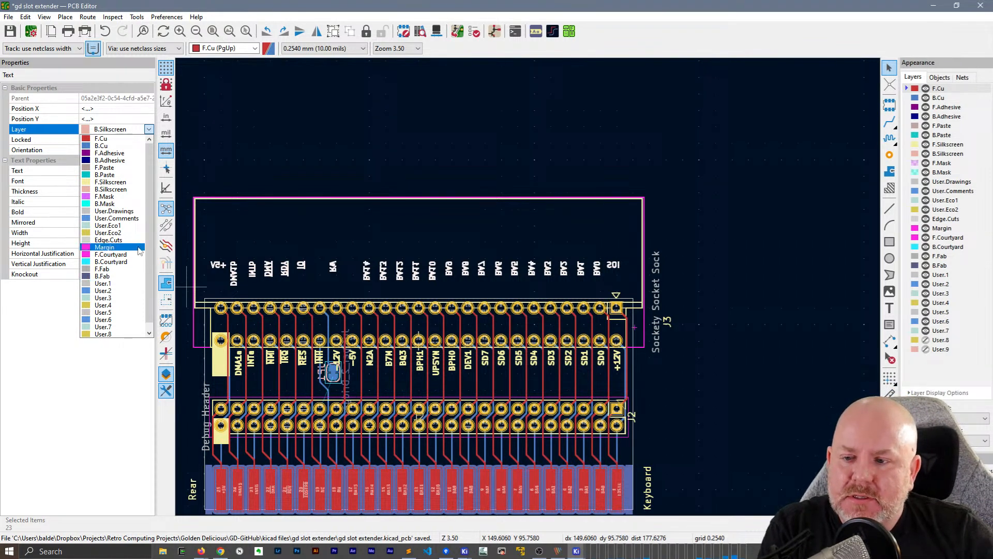
click(118, 183)
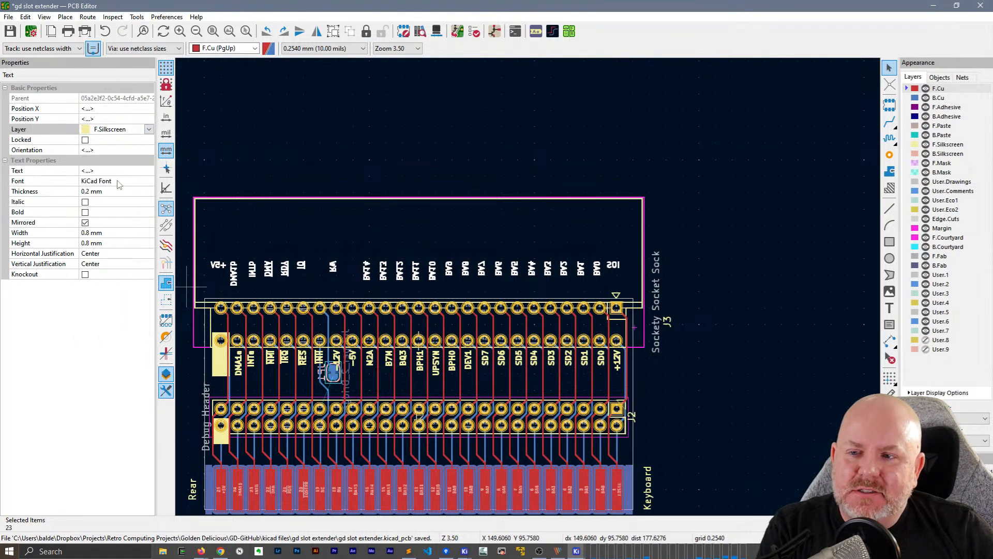
click(85, 223)
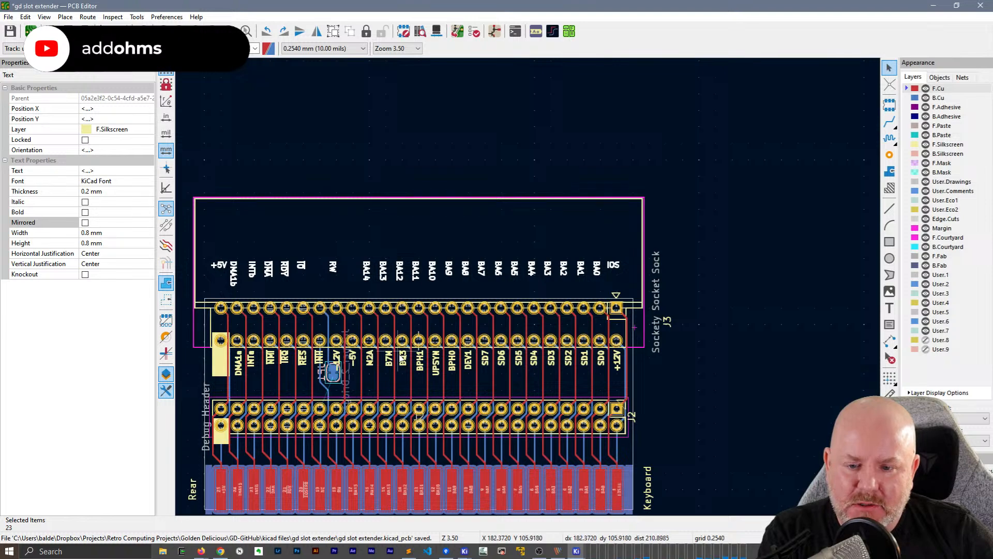
Hide the F.Fab, B.Fab and B.Silkscreen layers so only the front labels can be selected
middle_drag(399, 354, 448, 192)
scroll(530, 288, up, 3)
scroll(530, 287, down, 1)
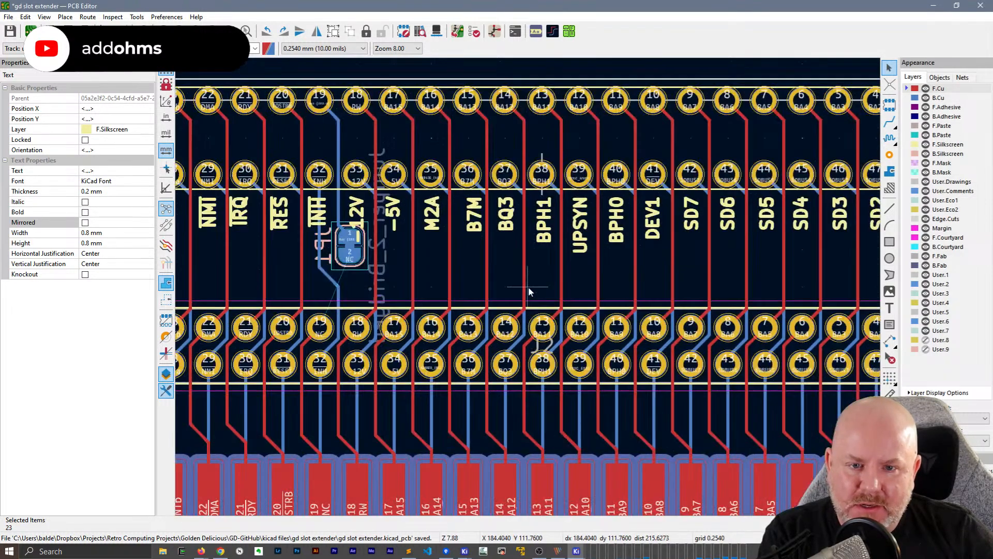
scroll(529, 287, down, 2)
scroll(529, 288, up, 2)
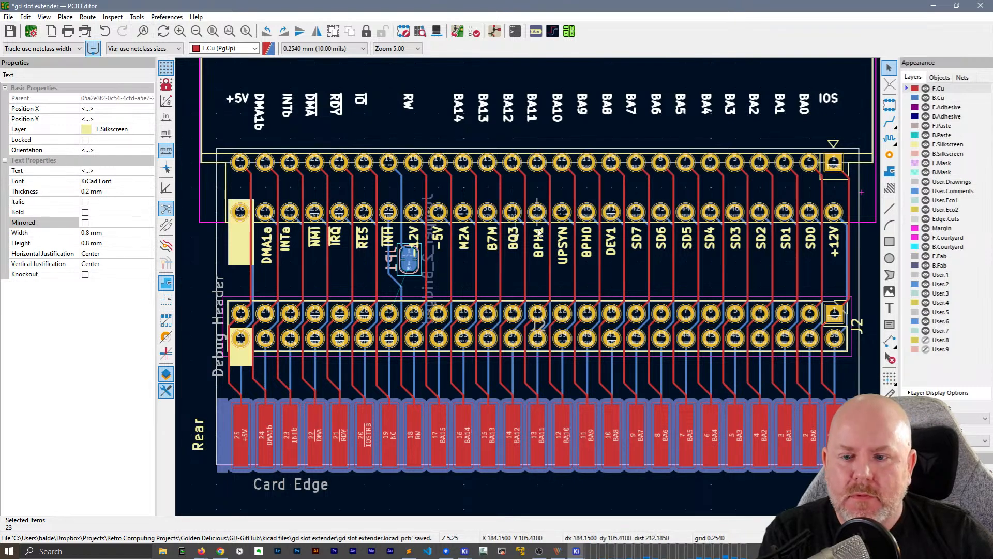
middle_drag(671, 252, 622, 237)
drag(818, 247, 196, 206)
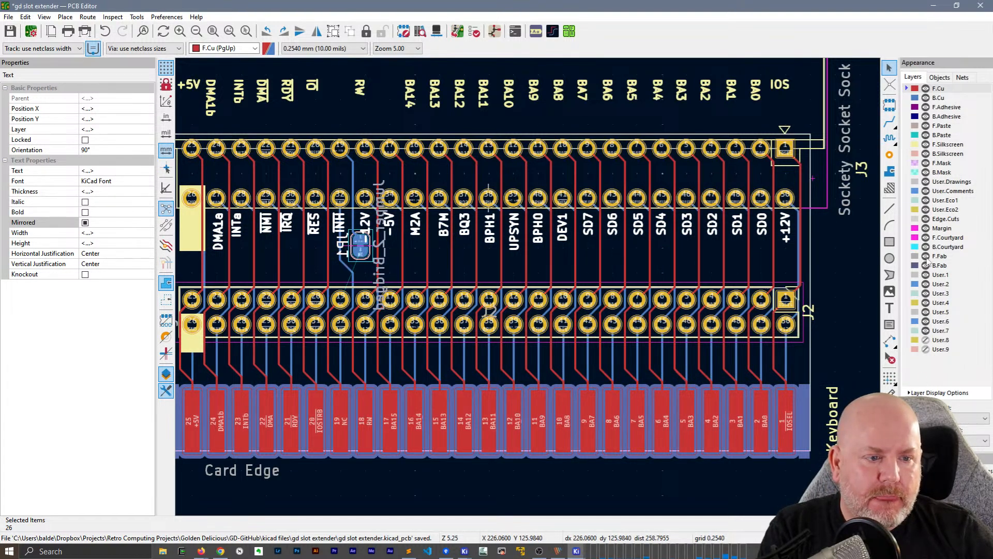
click(857, 329)
click(926, 256)
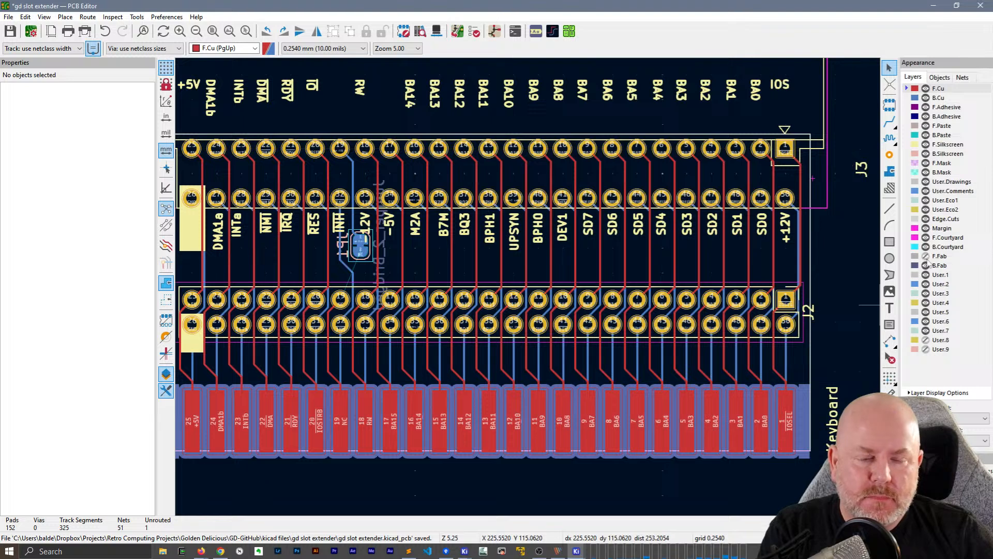
click(926, 266)
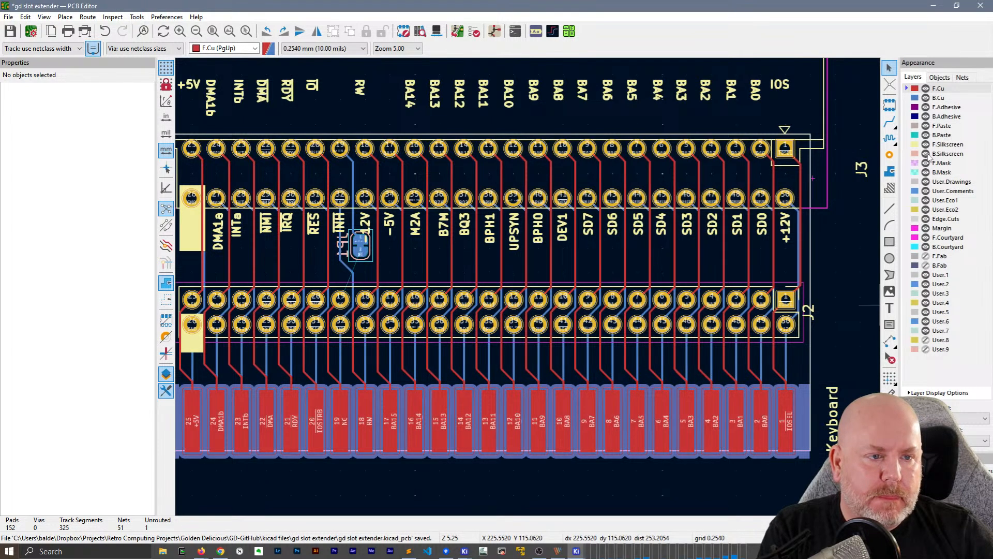
click(926, 153)
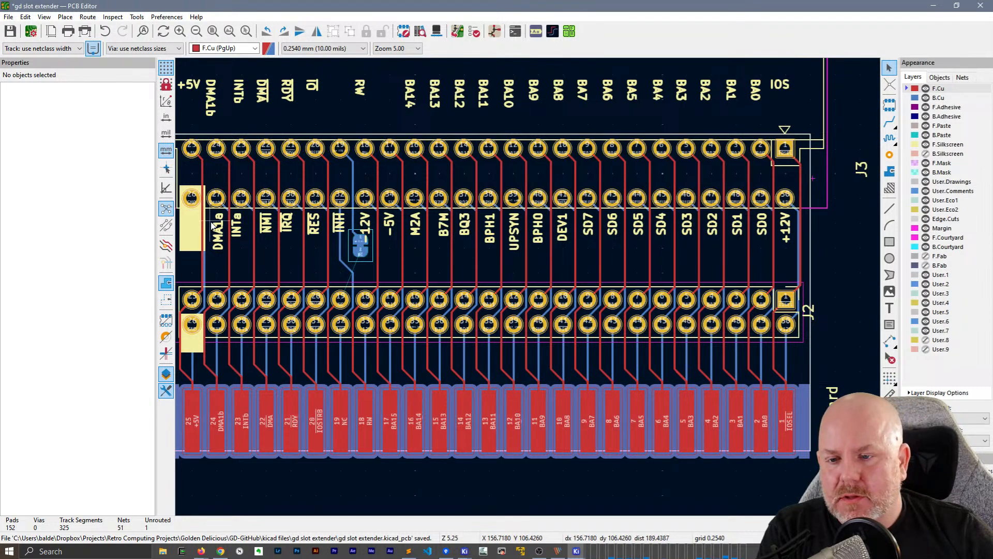
Move the F.Silkscreen labels DMA1a through +12V from below J3 to just below J2's lower pin row and save the board
drag(818, 232, 214, 220)
key(ctrl+c)
key(ctrl+v)
key(Escape)
drag(818, 224, 215, 225)
drag(458, 236, 452, 367)
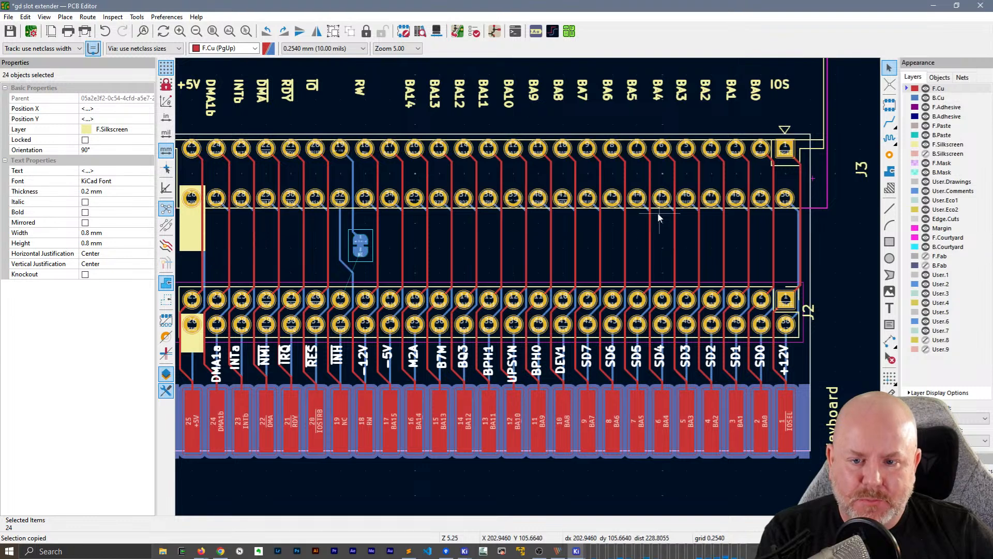
click(549, 285)
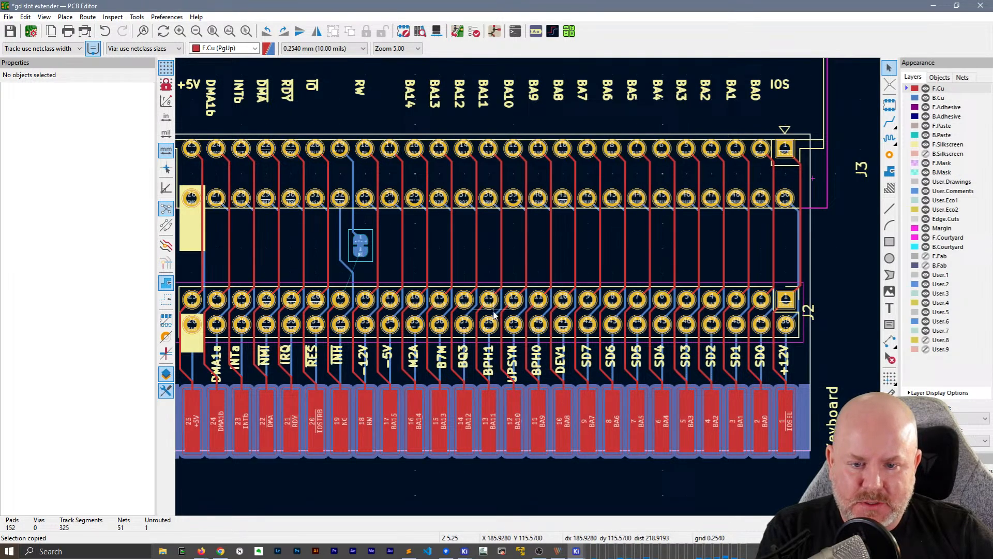
key(ctrl+s)
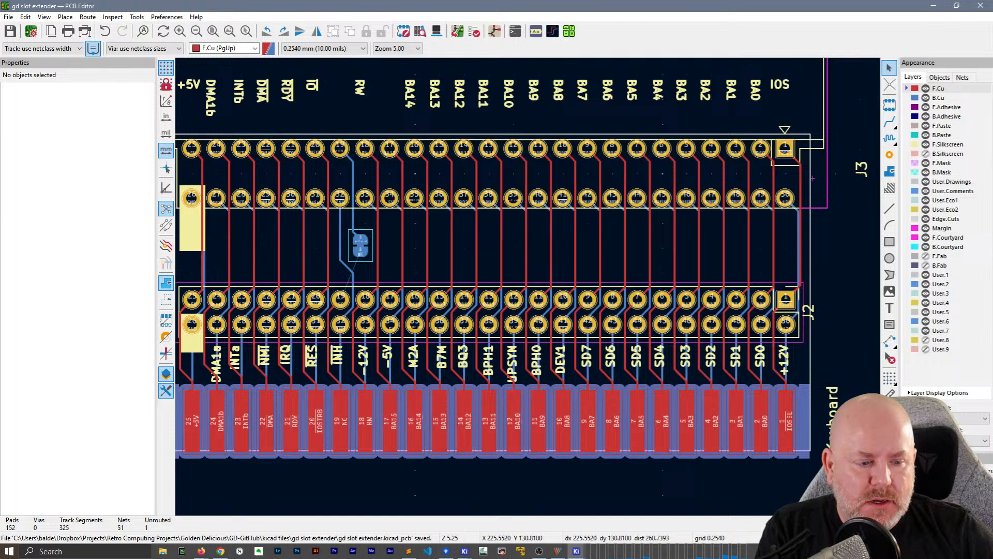
Move debug header J2 about 2 mm up toward J3 with its tracks attached, and check the pins at both ends
click(431, 316)
key(m)
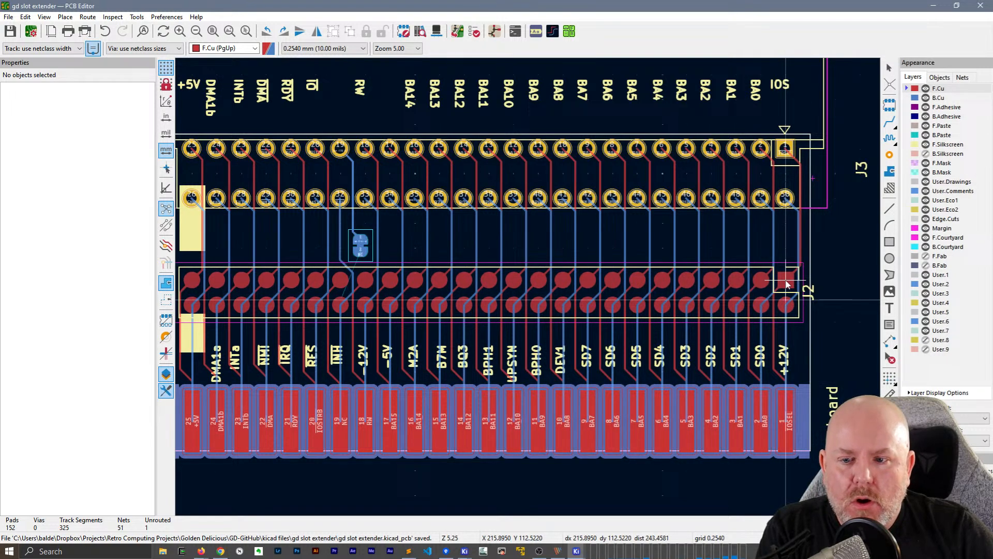
click(787, 283)
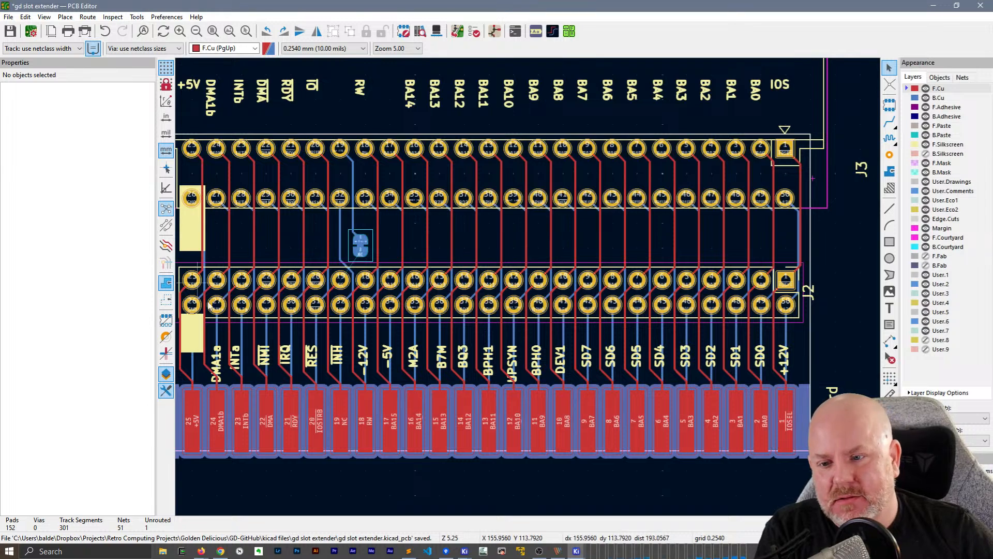
scroll(198, 292, up, 3)
scroll(485, 253, up, 2)
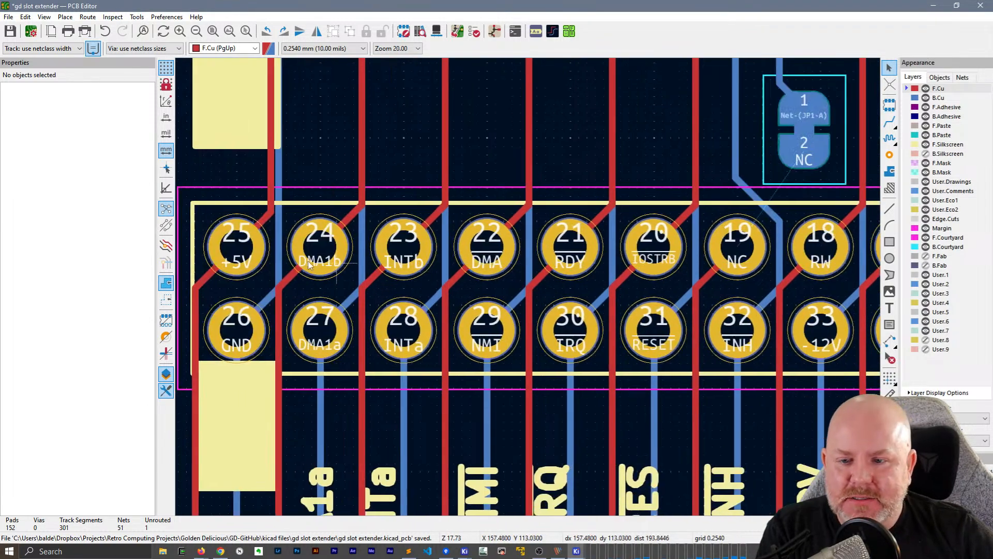
key(m)
key(Escape)
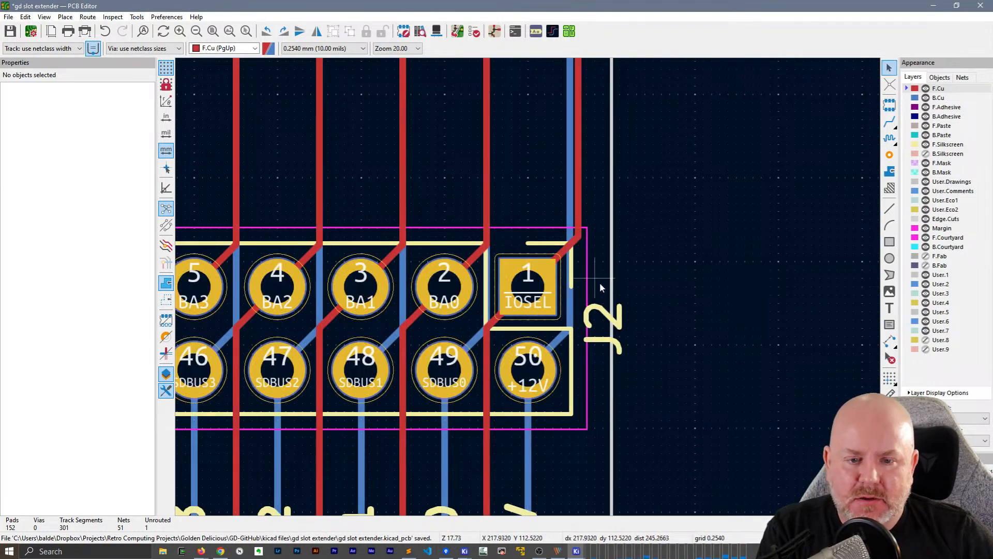
scroll(619, 317, down, 5)
middle_drag(259, 293, 761, 256)
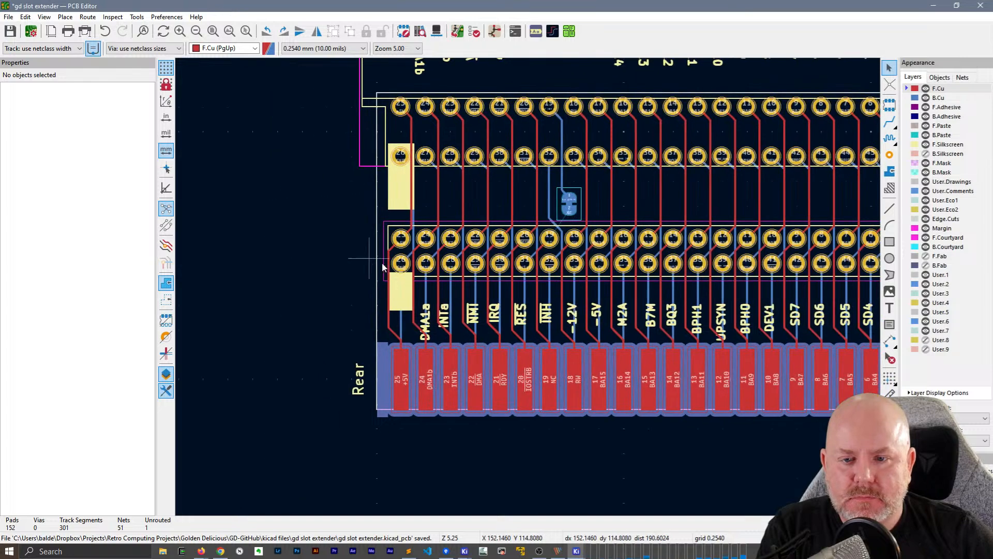
Shift the short diagonal F.Cu tracks between J2's two pin rows slightly away from the neighbouring upper pads, from pin 24 to pin 12
scroll(381, 263, up, 5)
middle_drag(656, 269, 387, 269)
scroll(392, 248, up, 2)
middle_drag(585, 266, 465, 261)
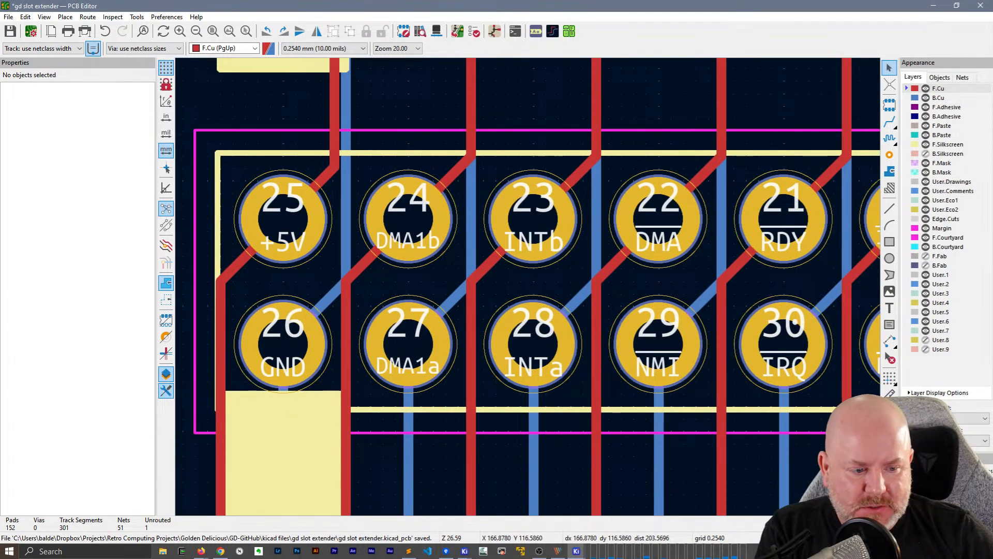
drag(332, 279, 363, 293)
drag(484, 270, 505, 281)
middle_drag(505, 281, 269, 241)
drag(334, 239, 344, 255)
mouse_move(465, 250)
mouse_down()
mouse_move(455, 240)
mouse_move(469, 255)
mouse_up()
middle_drag(600, 232, 255, 200)
drag(360, 212, 398, 217)
drag(490, 205, 500, 221)
middle_drag(504, 211, 317, 190)
drag(422, 179, 441, 197)
drag(536, 195, 563, 200)
middle_drag(528, 173, 393, 127)
drag(393, 128, 411, 144)
drag(507, 142, 529, 144)
middle_drag(551, 163, 369, 90)
drag(346, 78, 359, 93)
middle_drag(483, 129, 432, 283)
drag(421, 237, 424, 241)
Shift the remaining diagonal F.Cu tracks between J2's pin rows in the same way, from pin 11 to pin 1
scroll(595, 326, down, 4)
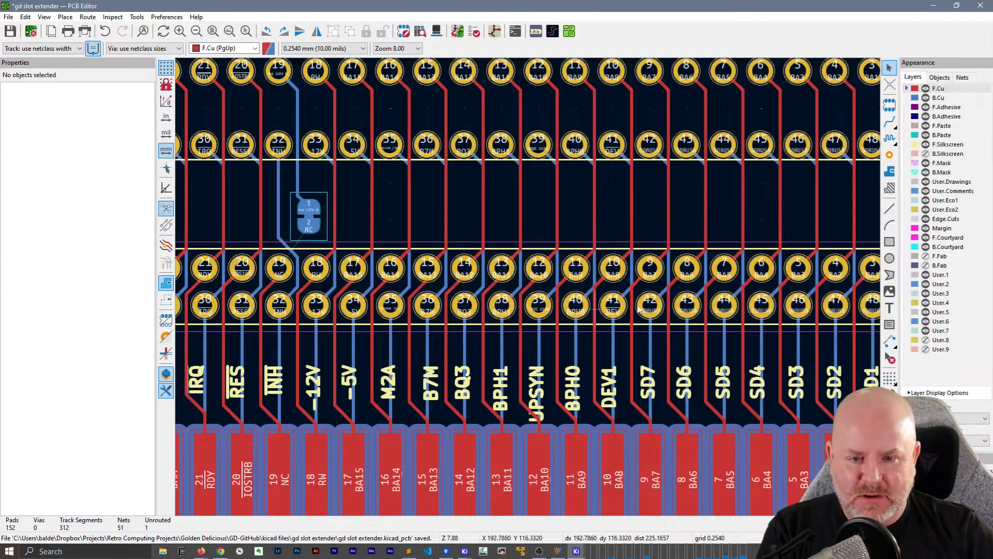
scroll(476, 298, up, 4)
middle_drag(590, 298, 297, 268)
drag(396, 243, 400, 251)
drag(475, 246, 481, 256)
drag(557, 247, 567, 259)
drag(642, 246, 647, 255)
mouse_move(735, 245)
mouse_down()
mouse_move(745, 254)
mouse_move(737, 252)
mouse_up()
middle_drag(773, 239, 328, 206)
drag(364, 214, 374, 222)
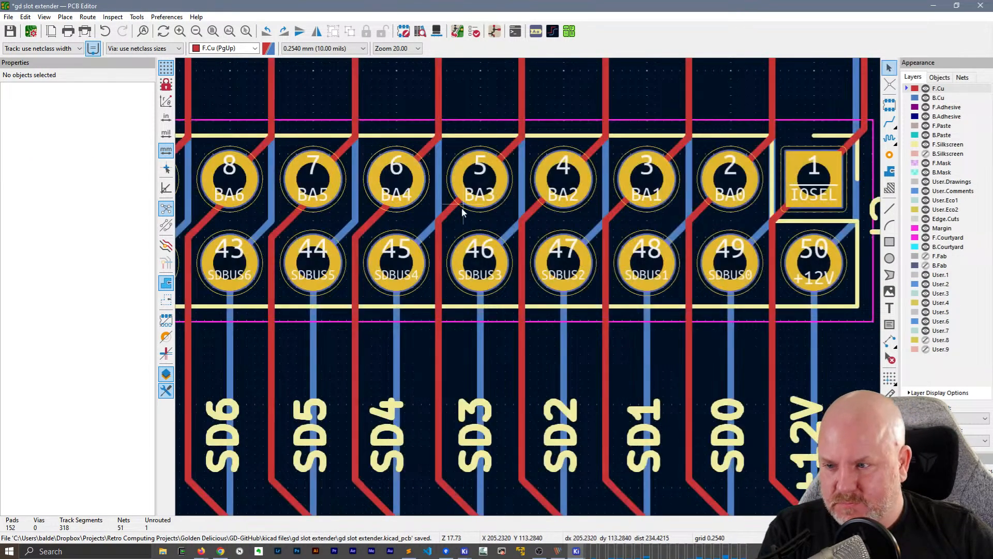
drag(444, 214, 463, 217)
drag(537, 216, 542, 215)
drag(614, 215, 626, 217)
drag(698, 214, 705, 217)
drag(779, 216, 782, 220)
key(Escape)
key(Escape)
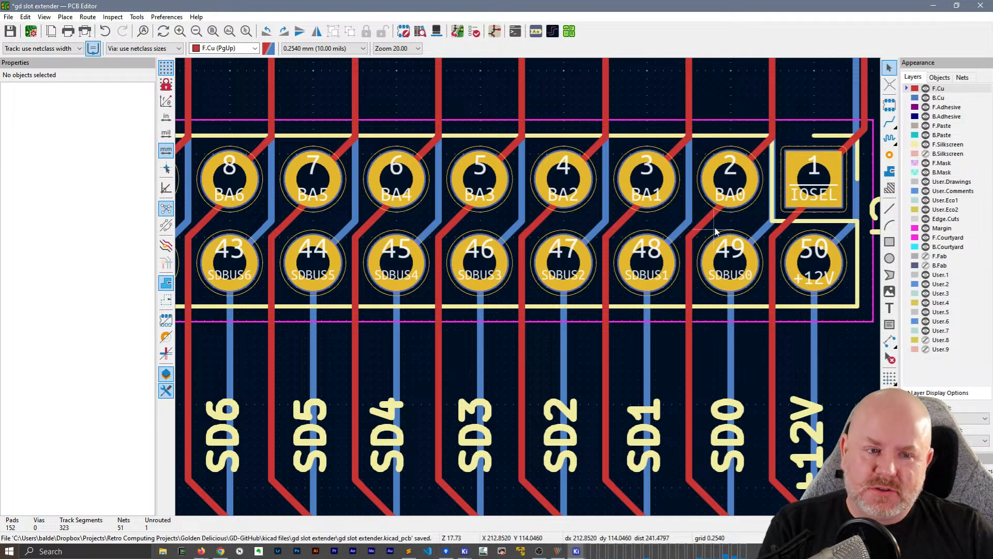
Delete the F.Cu tracks of BA14 and BA13 between J3 and J2
scroll(715, 232, down, 2)
middle_drag(302, 182, 614, 196)
middle_drag(433, 195, 532, 339)
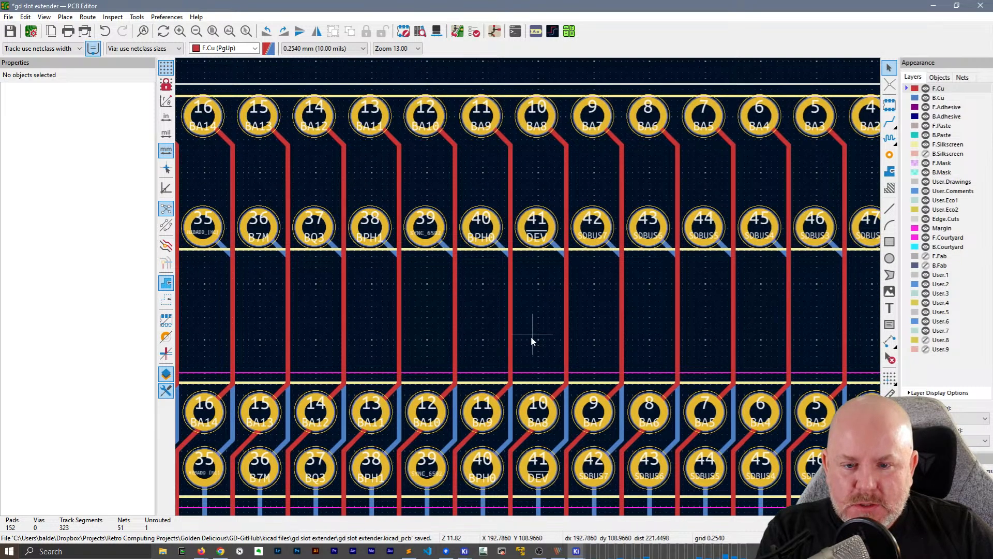
click(456, 331)
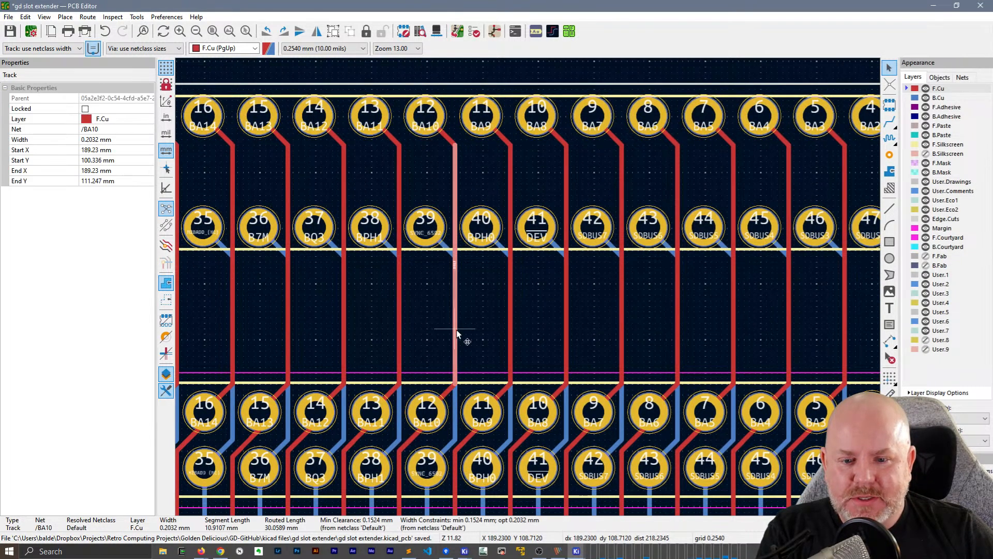
middle_drag(337, 306, 448, 267)
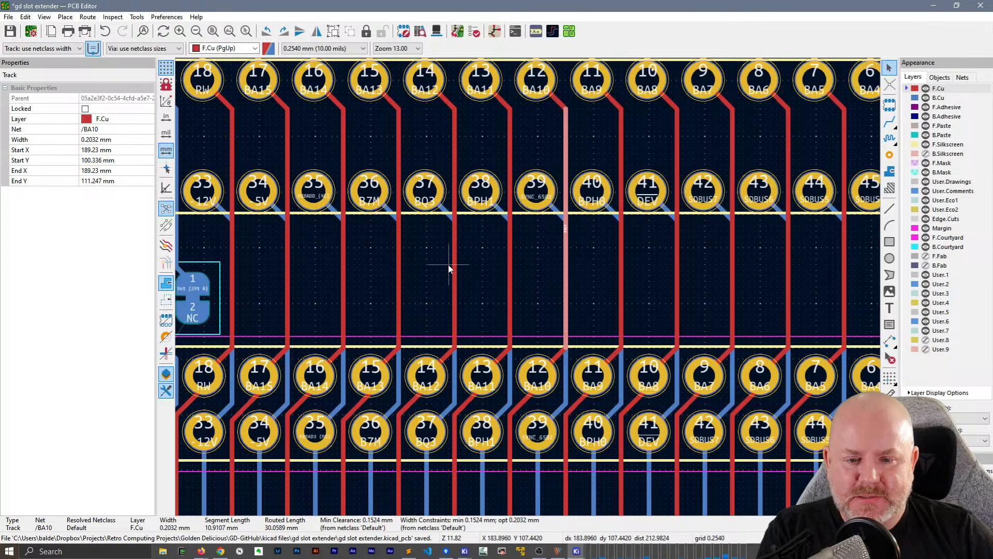
scroll(448, 263, down, 2)
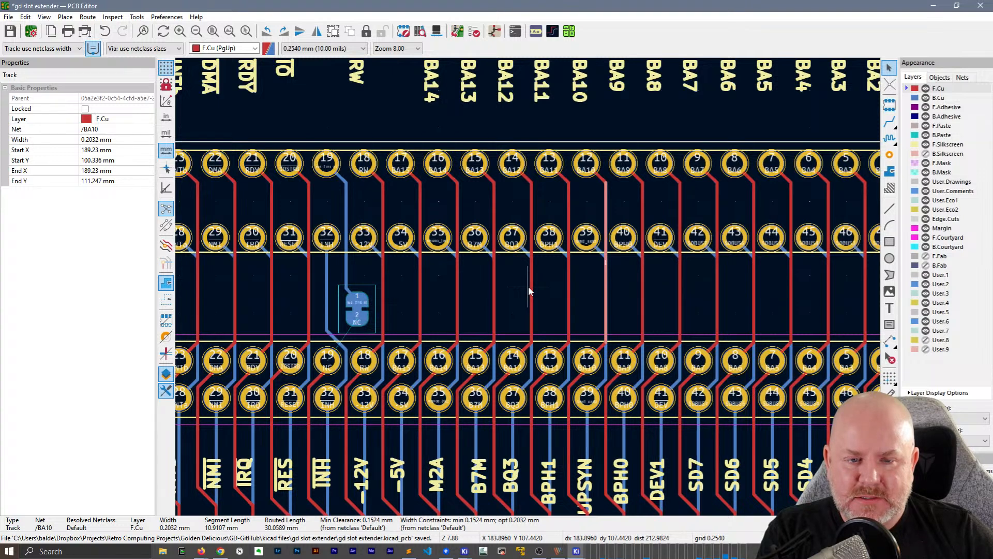
click(458, 194)
key(shift+Delete)
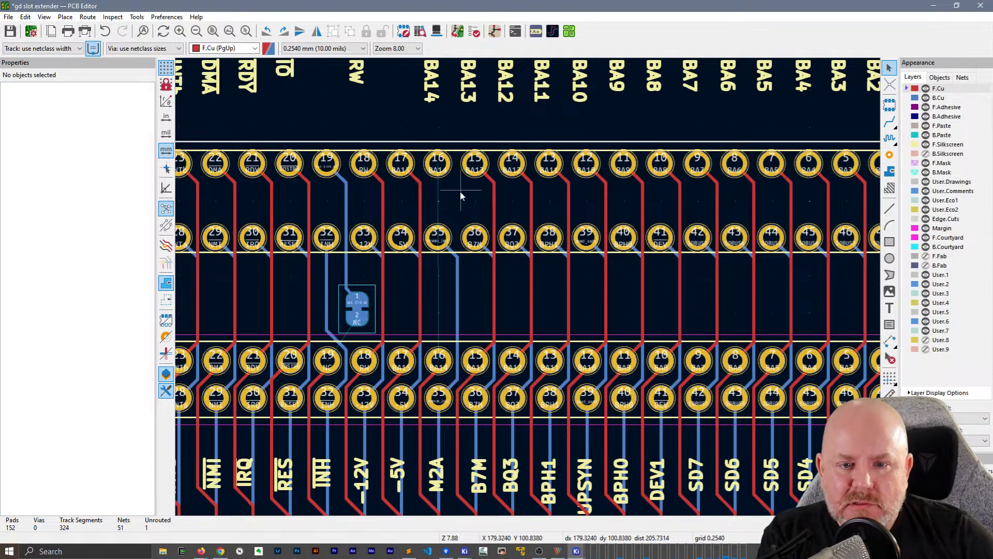
click(495, 197)
key(shift+Delete)
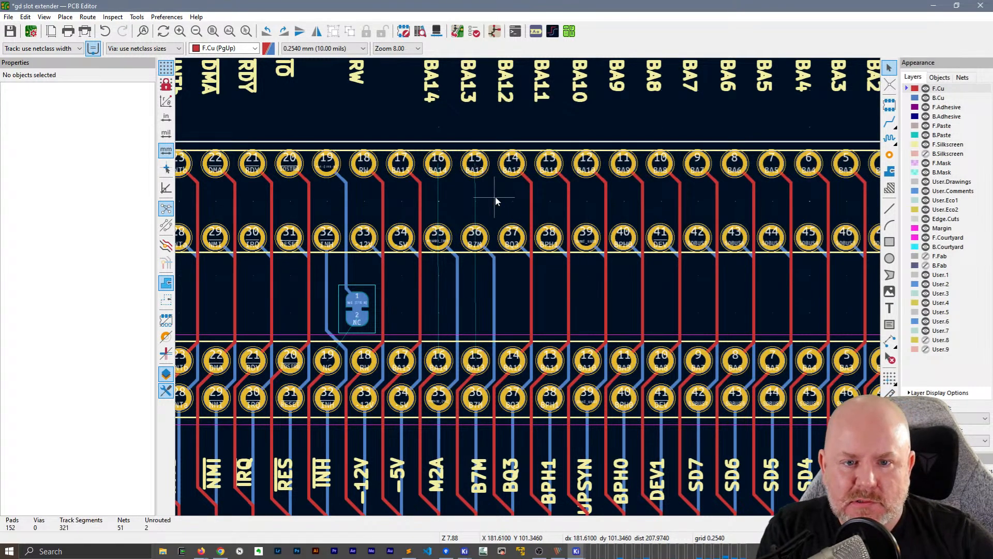
Try to reroute BA14 and BA13 on F.Cu from J2 to J3, passing BA13 between J3 pins 16 and 15
click(889, 122)
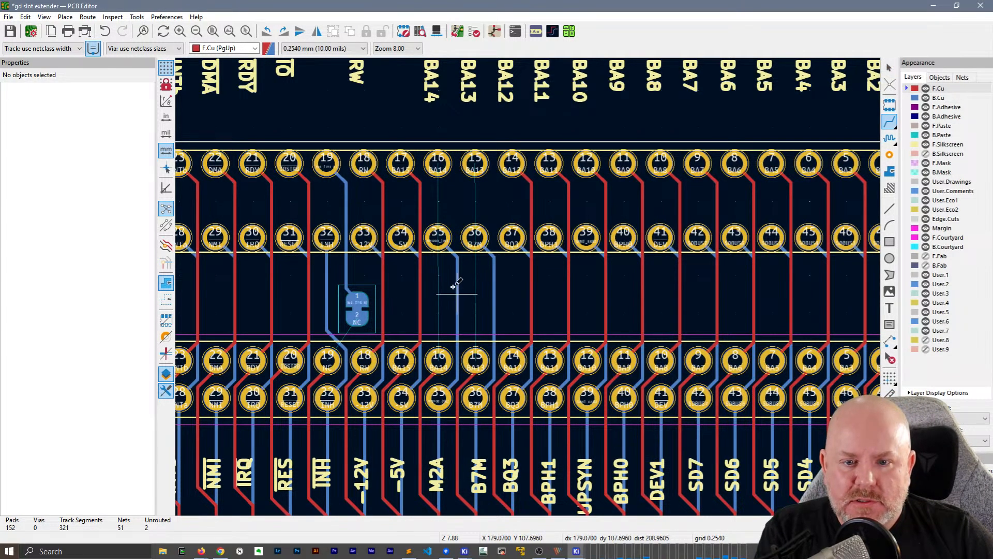
scroll(458, 293, up, 3)
click(390, 479)
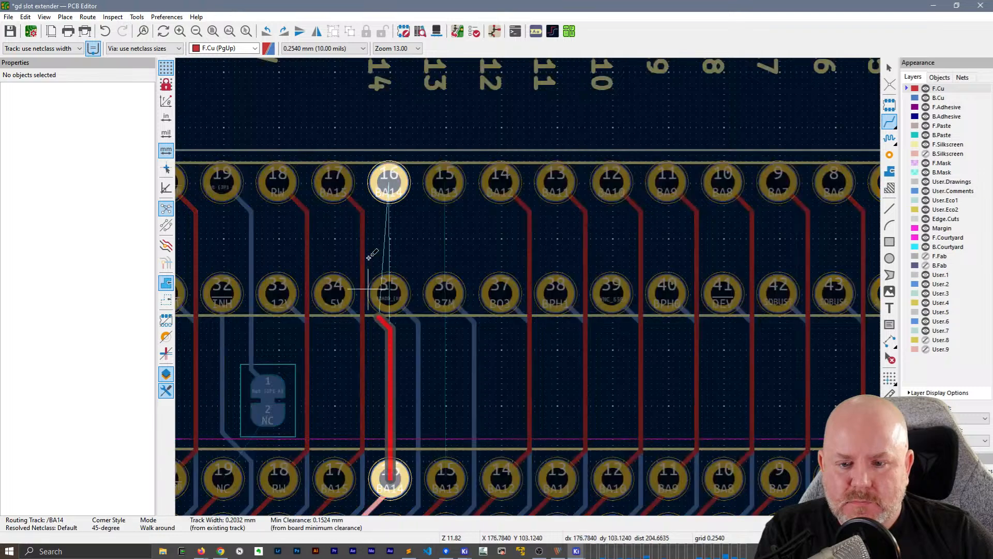
key(Escape)
click(445, 478)
click(444, 163)
click(439, 180)
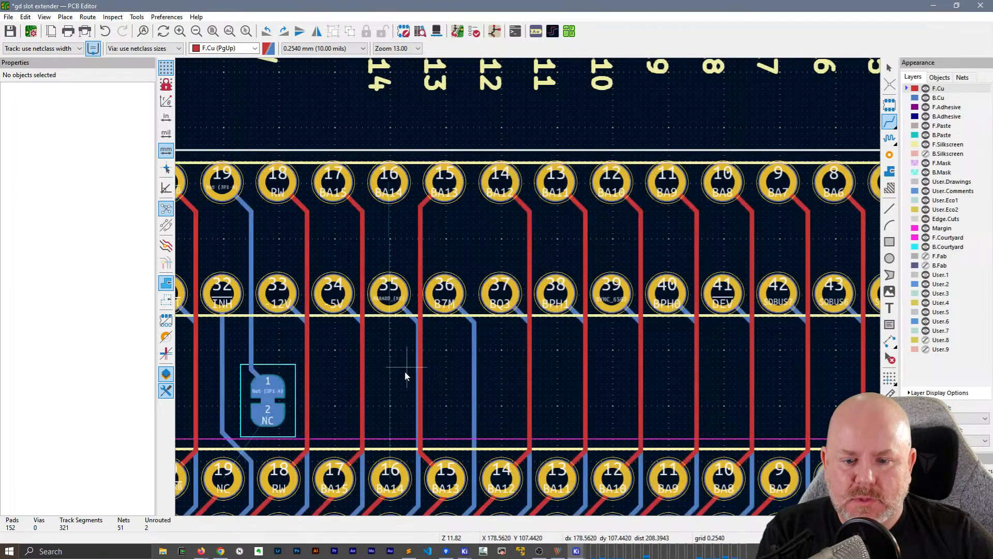
key(Escape)
drag(418, 383, 412, 383)
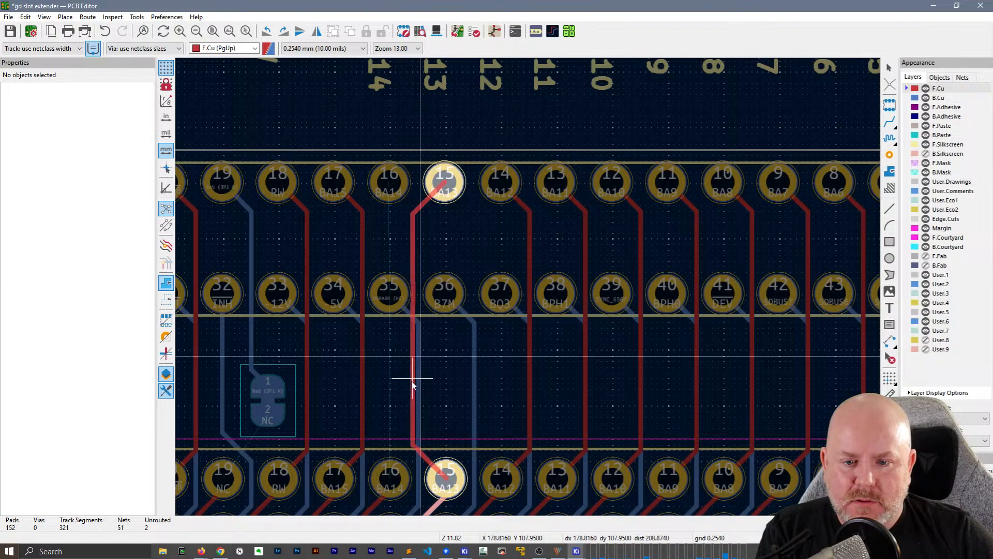
key(Escape)
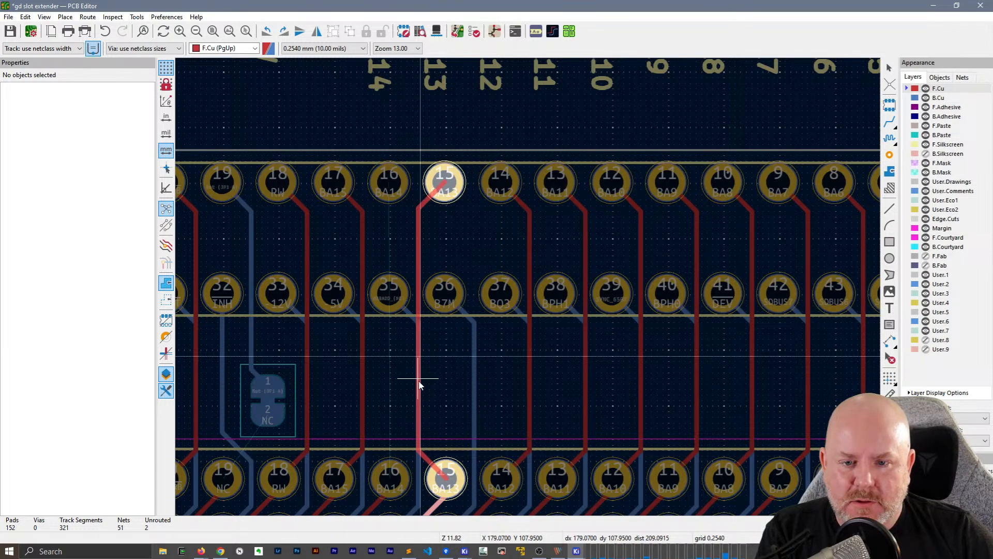
Undo the BA13 reroute and the deletion of the BA14 and BA13 tracks
key(ctrl+z)
key(ctrl+z)
key(ctrl+z)
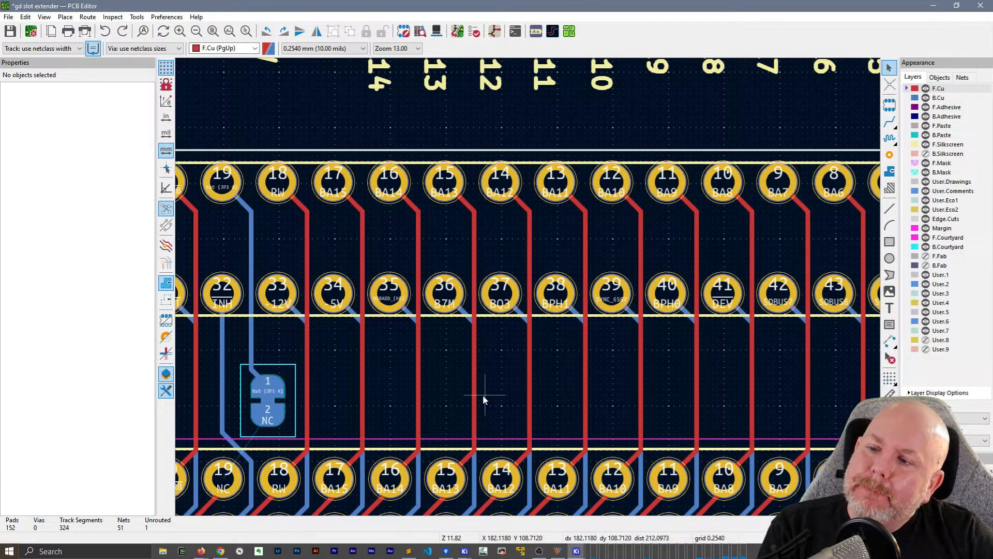
Move solder jumper JP1 about 1.27 mm up toward J3 with its track attached
middle_drag(401, 395, 562, 163)
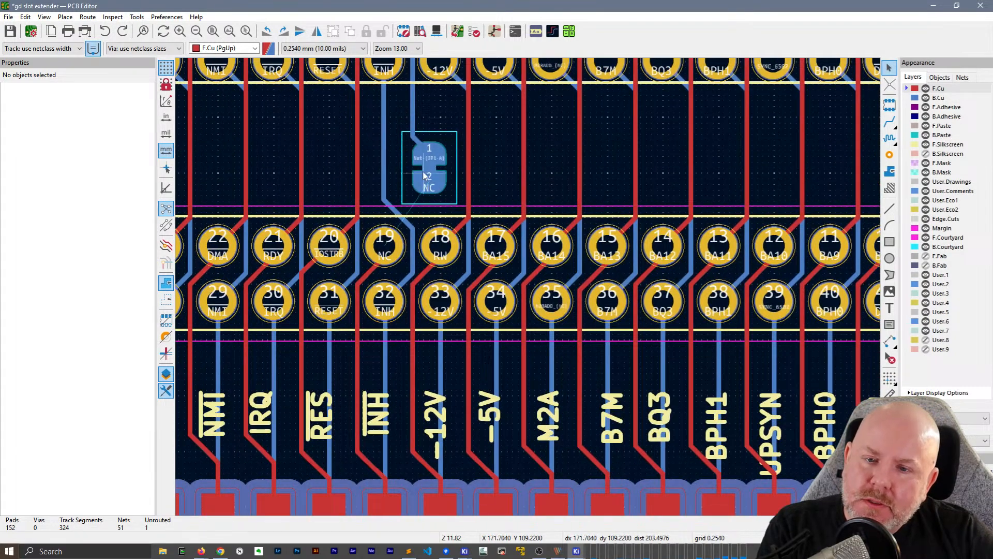
middle_drag(506, 145, 596, 238)
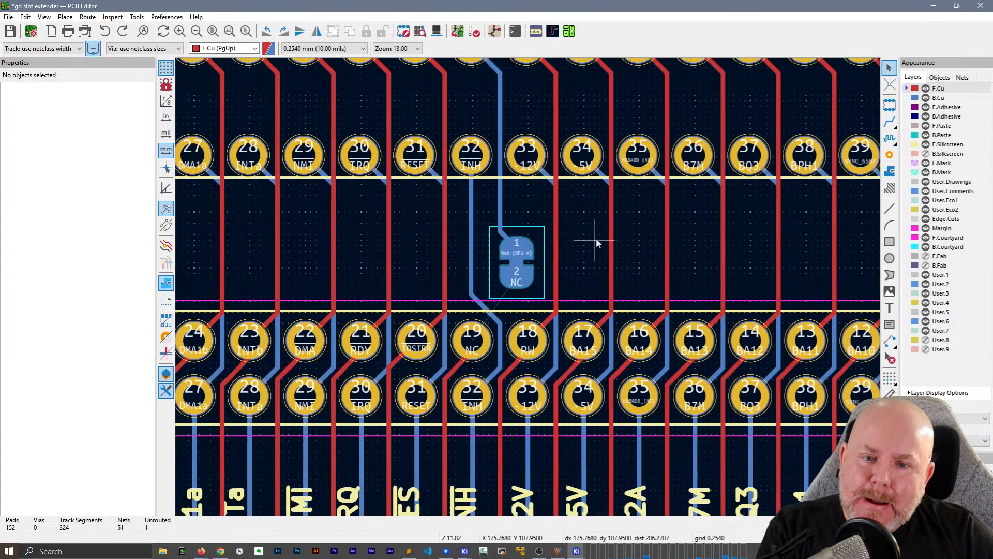
scroll(517, 228, up, 1)
scroll(528, 287, down, 1)
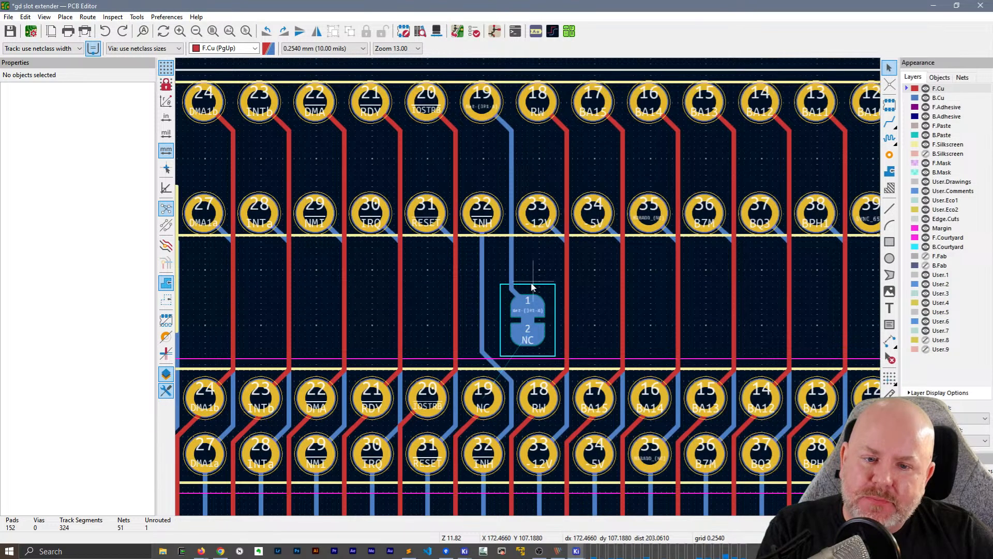
scroll(535, 286, up, 1)
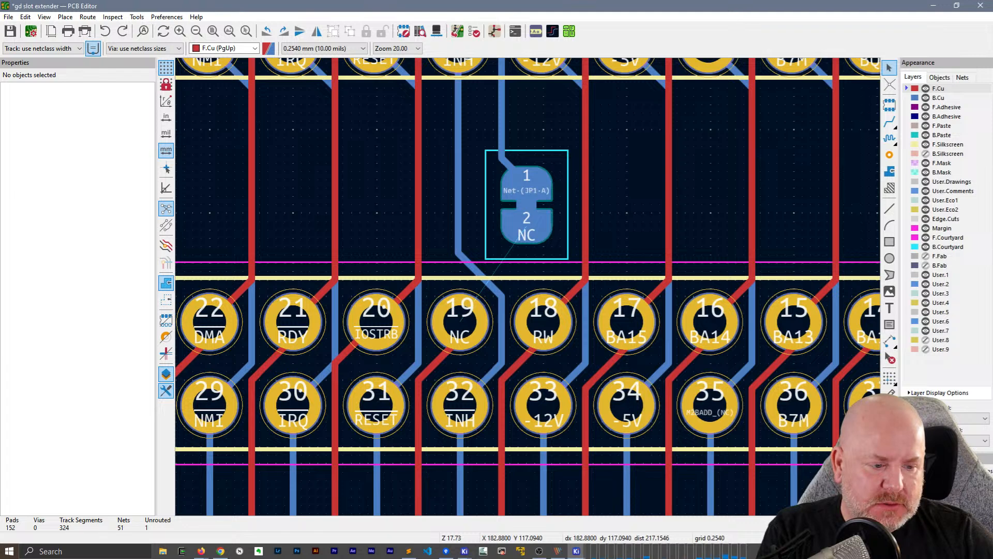
click(521, 199)
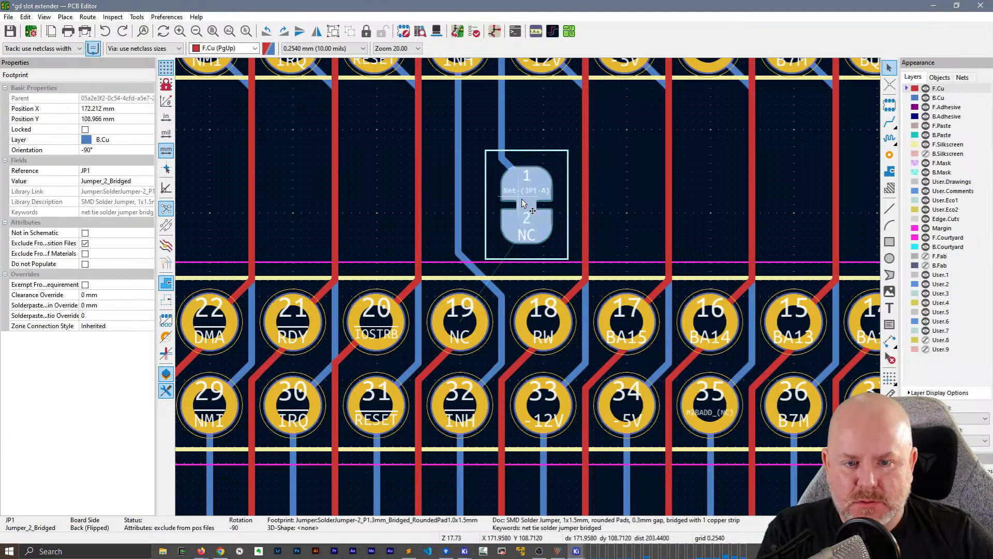
key(d)
click(530, 163)
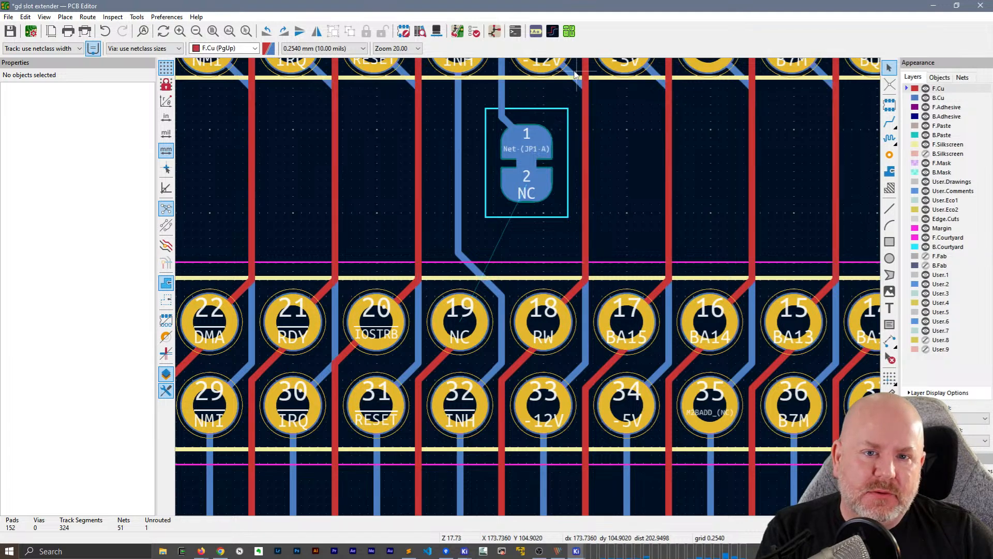
Route NC from J2 pin 19 on F.Cu to a via just below JP1 and on B.Cu to JP1 pad 2
key(x)
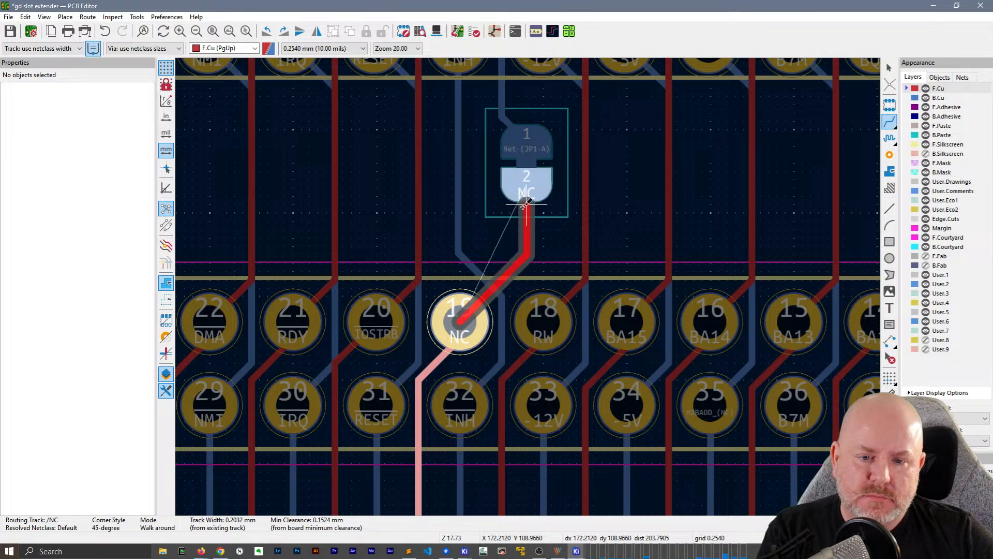
key(v)
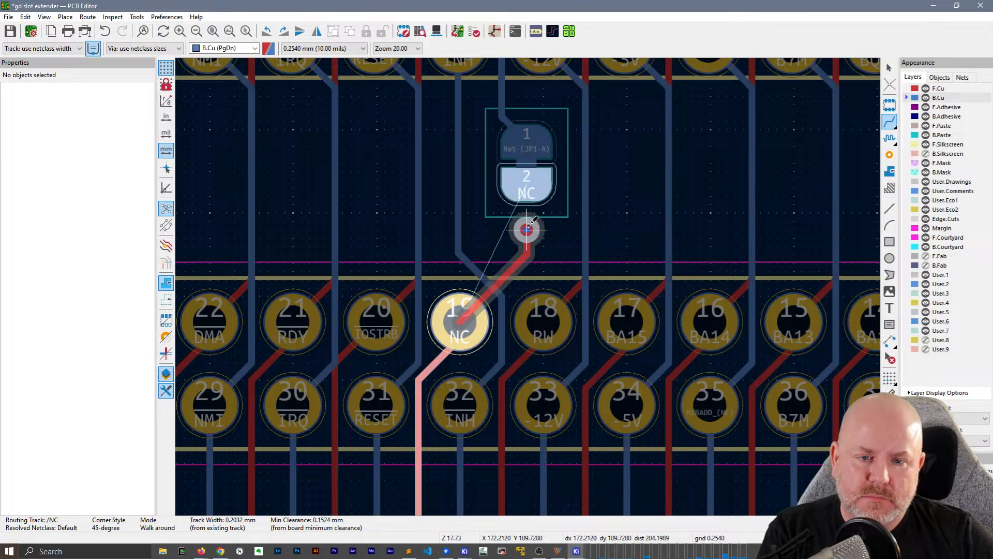
click(527, 194)
scroll(458, 151, down, 3)
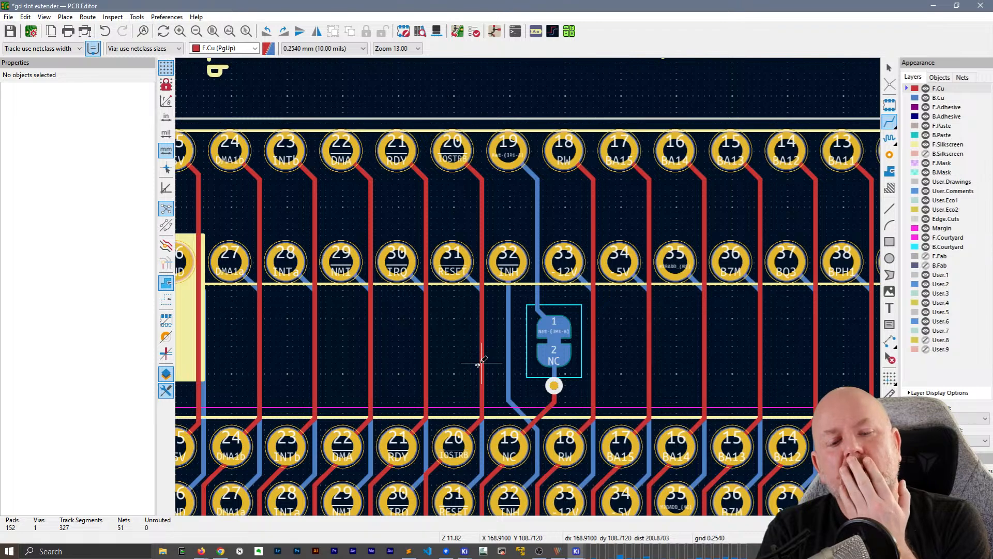
key(Escape)
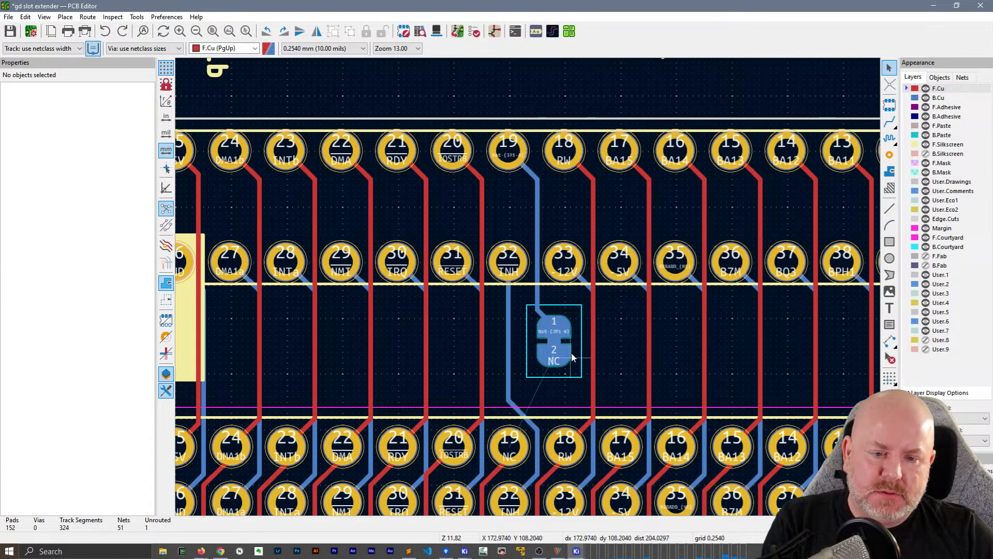
Flip JP1 to the front side and route NC on F.Cu between J2 pin 19 and JP1 pad 2
click(555, 349)
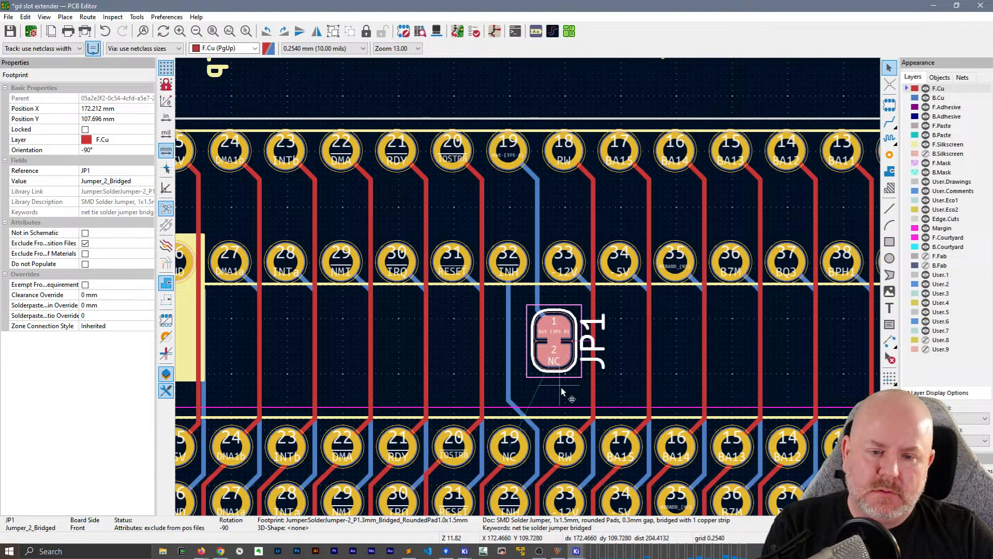
key(x)
click(555, 362)
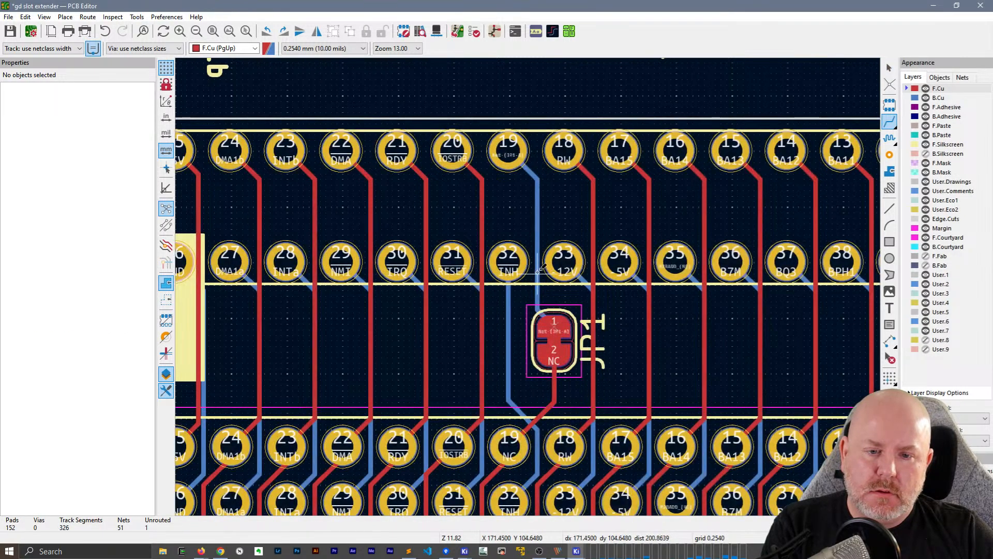
Replace the B.Cu track between JP1 pad 1 and J3 pin 19 with an evenly spaced F.Cu track, and save the board
click(538, 274)
key(Delete)
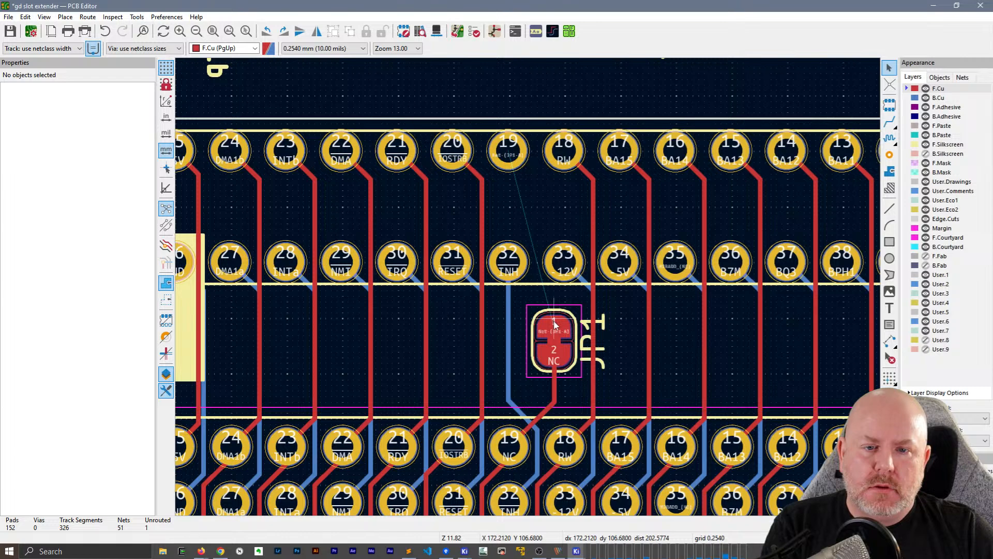
key(x)
click(519, 161)
key(Escape)
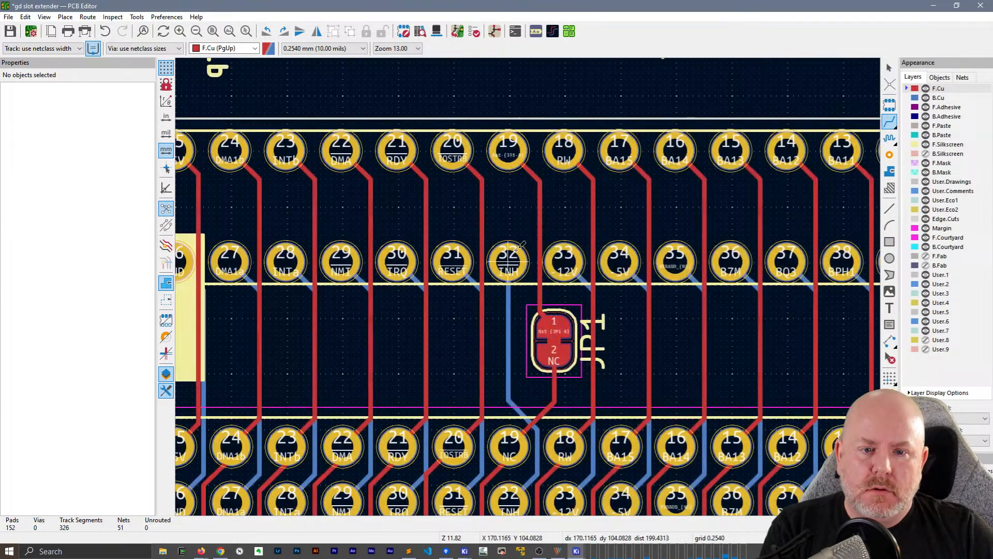
click(539, 252)
key(Escape)
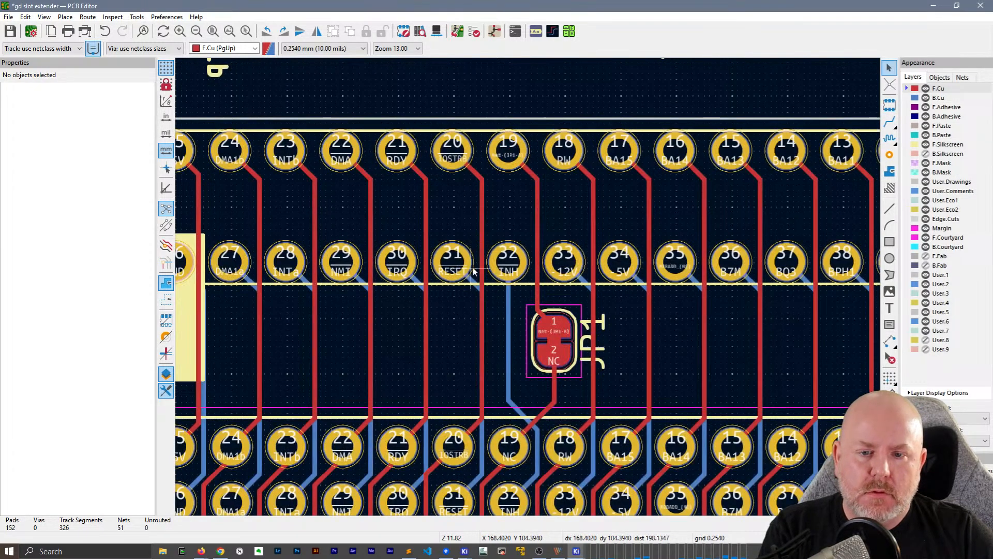
scroll(529, 294, down, 3)
middle_drag(576, 318, 437, 211)
key(ctrl+s)
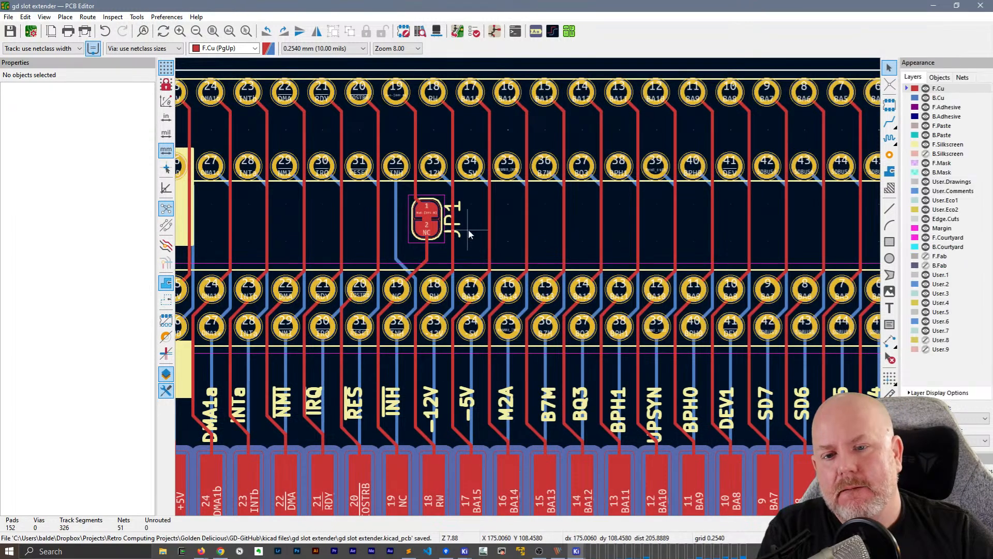
Hide JP1's reference text on F.Silkscreen
click(453, 222)
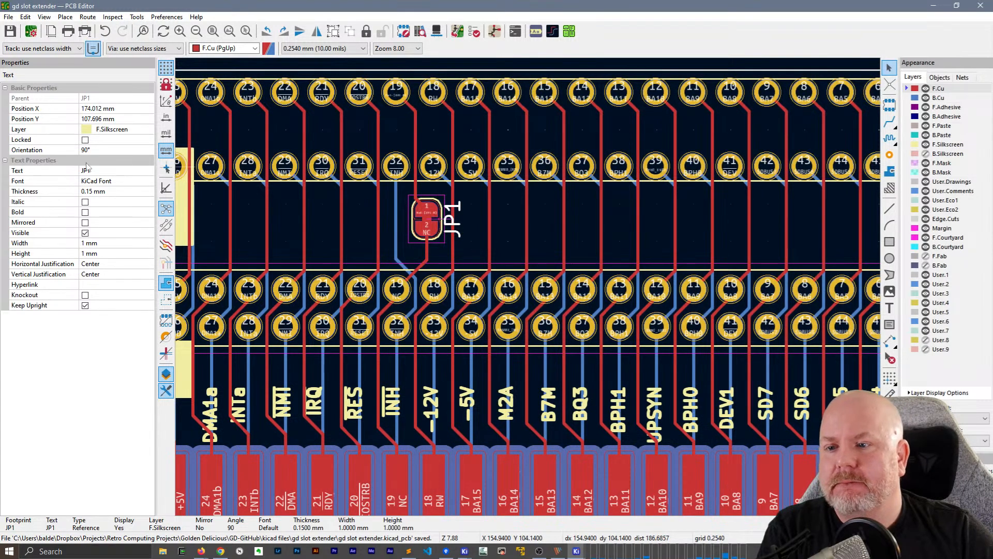
click(84, 233)
click(482, 211)
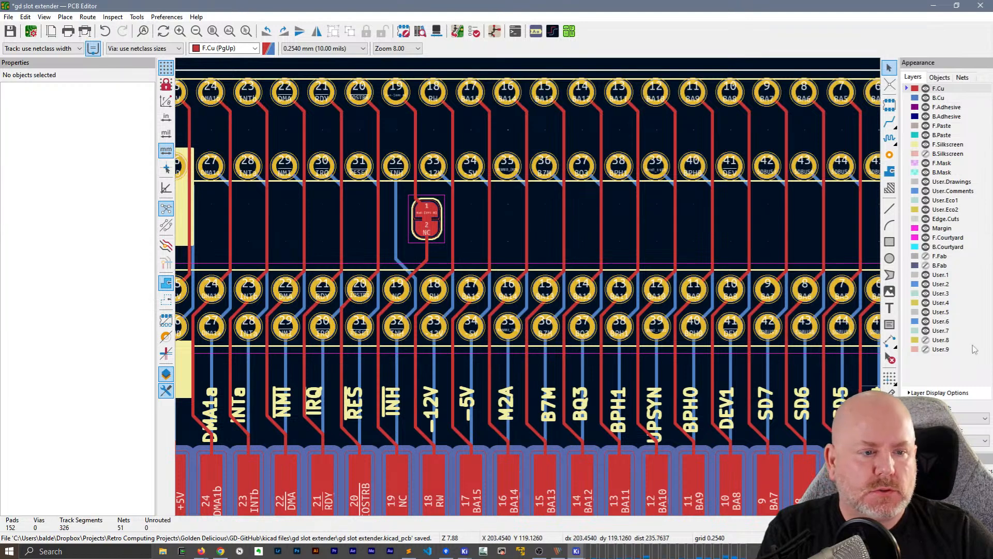
click(745, 271)
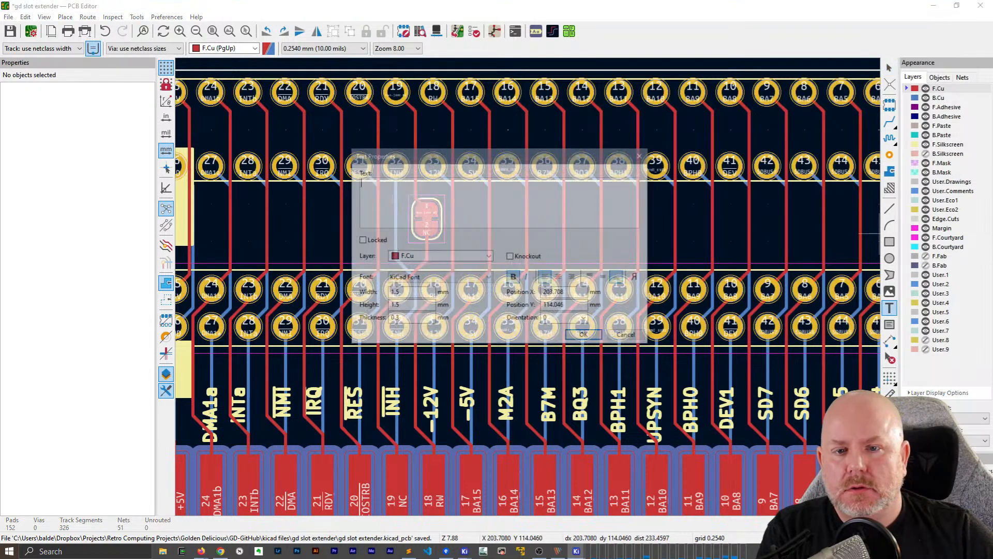
key(Escape)
key(Escape)
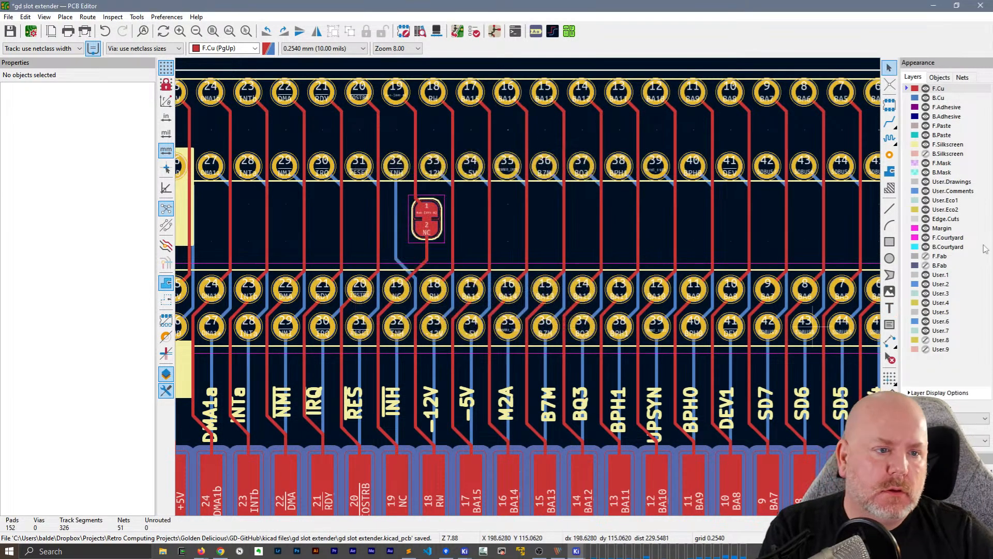
Add the text "NC" on F.Silkscreen, rotated to 90° and placed just beside jumper JP1
click(948, 145)
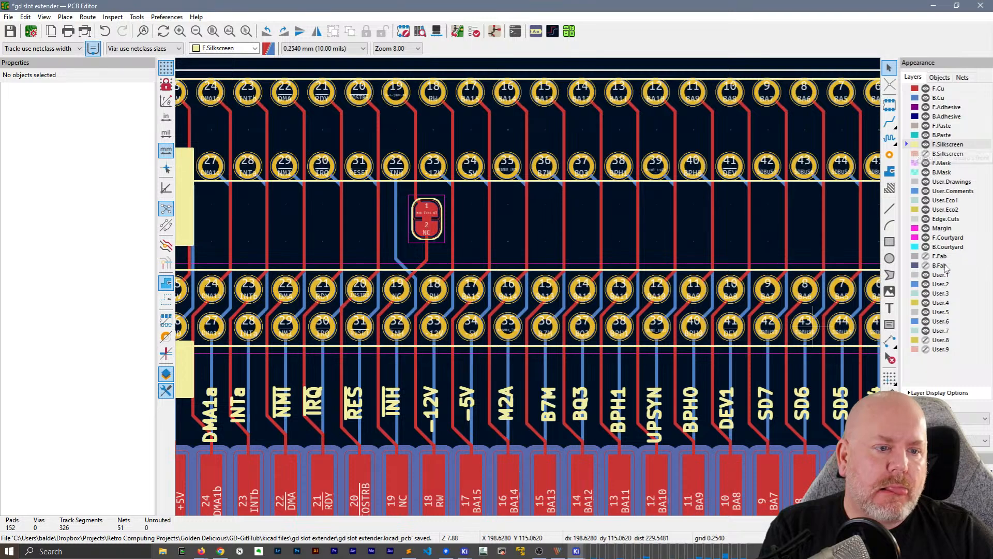
click(460, 216)
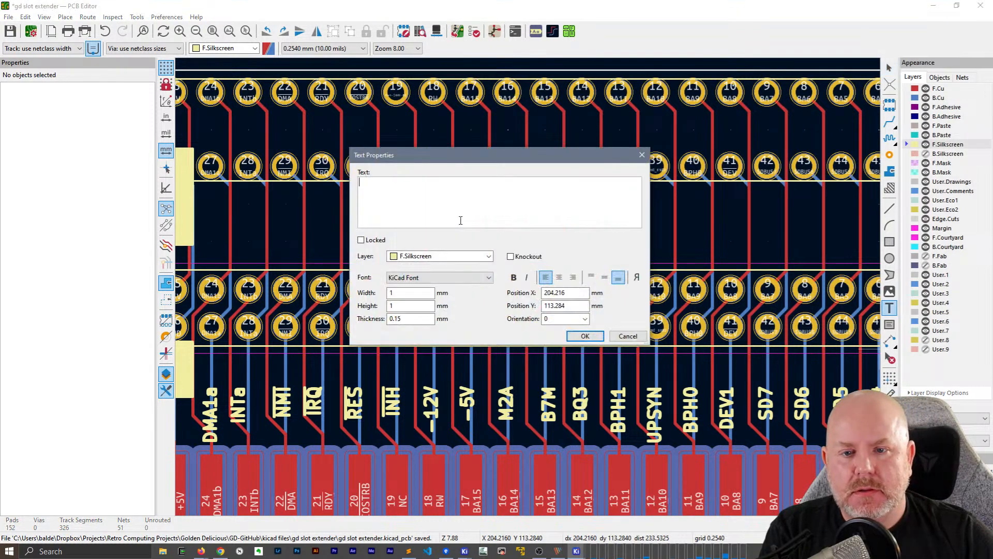
text(NC)
click(584, 336)
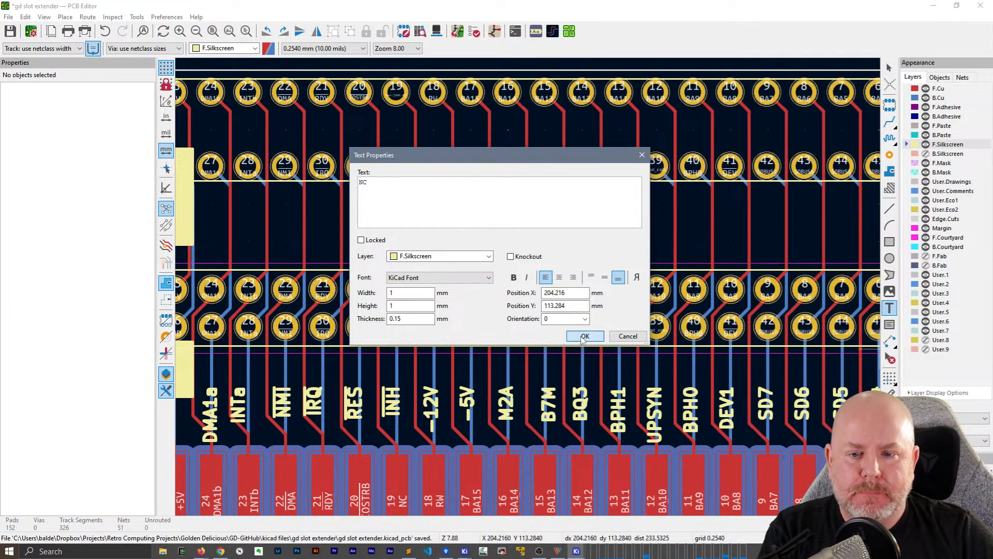
key(r)
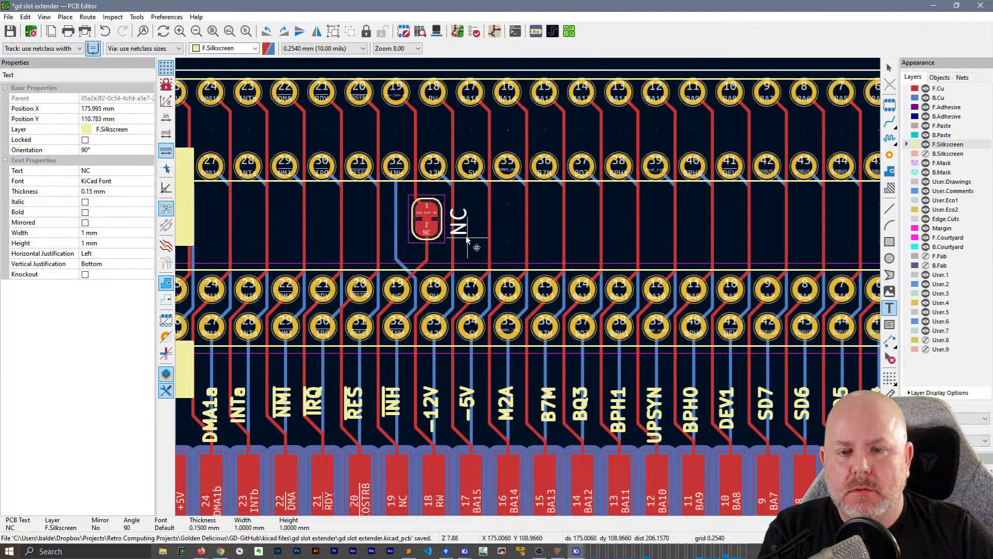
click(465, 237)
key(Escape)
Check the M2A label's text formatting and set the NC label's thickness to 0.2 mm
click(504, 409)
double_click(504, 409)
key(Escape)
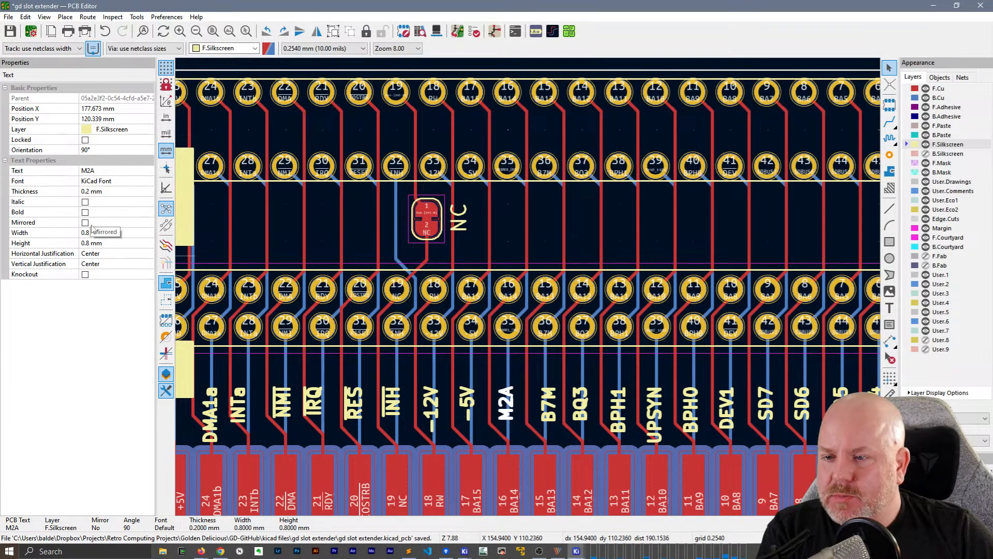
click(455, 223)
key(e)
key(Escape)
click(104, 192)
text(.82)
key(Return)
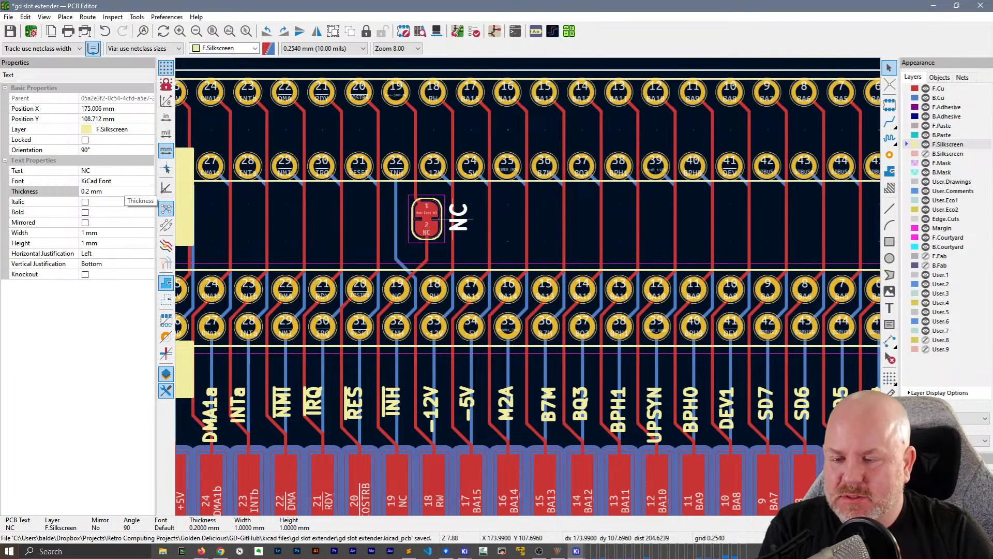
Set the NC label's text width and height to 0.8 mm each
click(110, 233)
text(.8)
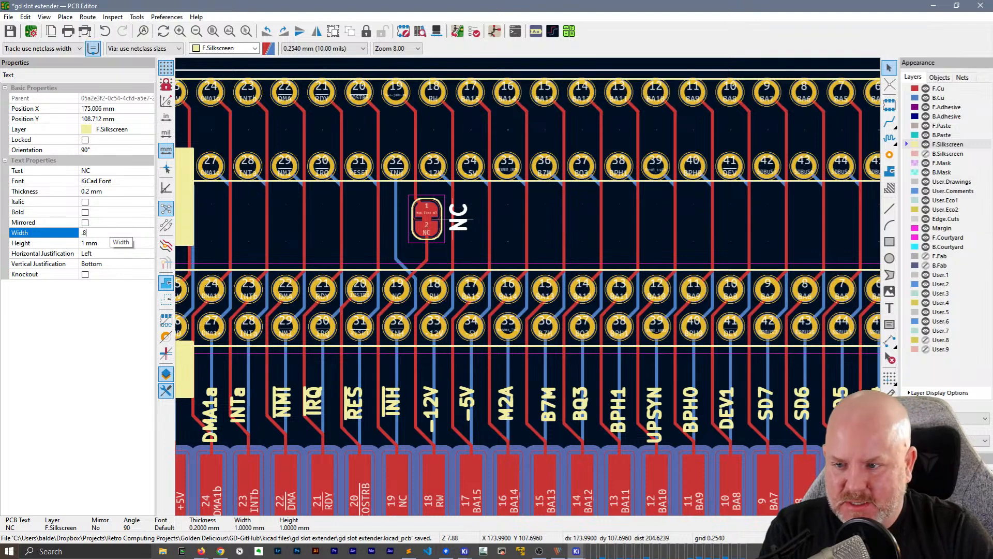
key(Return)
click(106, 244)
text(.8)
key(Return)
scroll(416, 338, down, 1)
middle_drag(668, 343, 358, 307)
key(Escape)
click(252, 298)
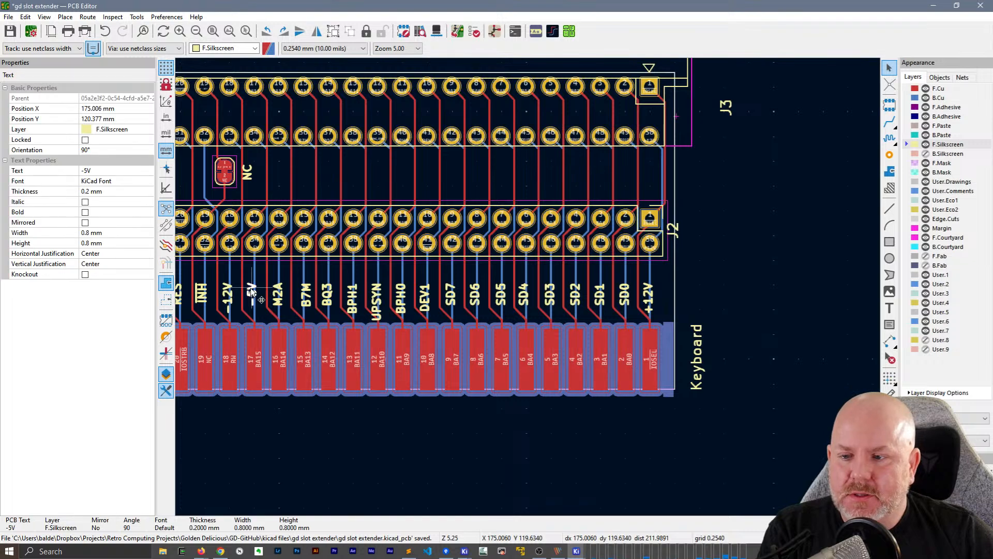
shift+click(648, 297)
middle_drag(383, 273, 571, 356)
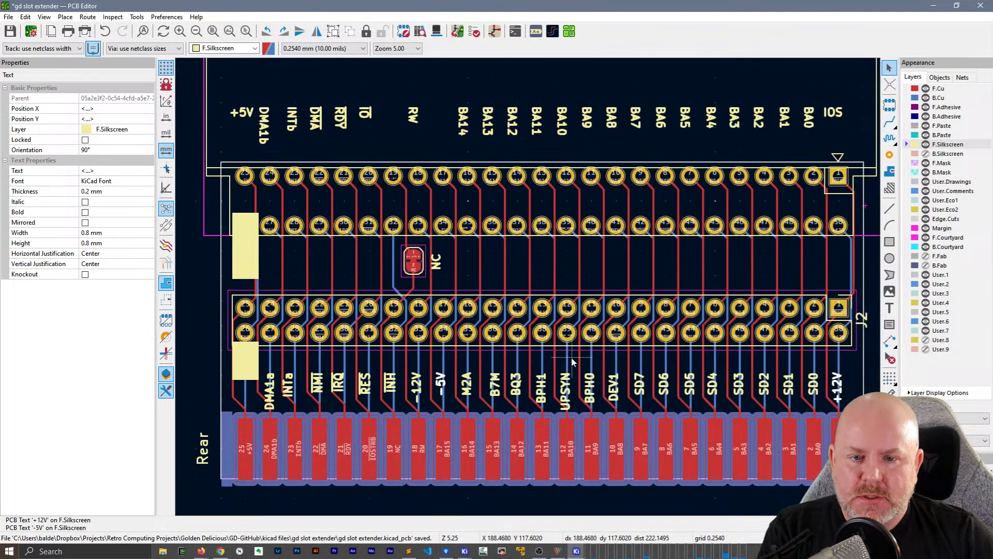
click(571, 358)
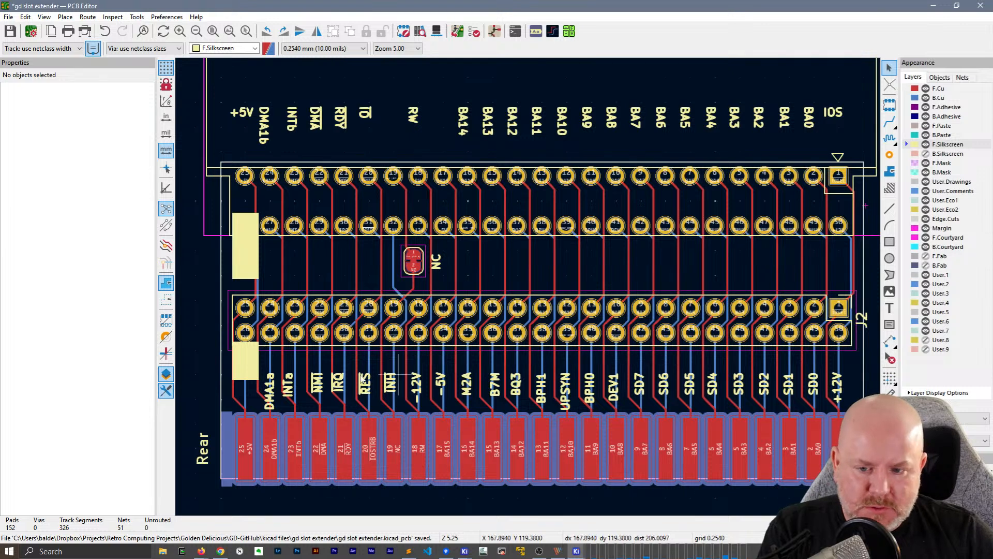
Move the whole row of signal labels from DMA1a to +12V about 1.9 mm closer to J2, keeping its horizontal alignment
drag(866, 390, 258, 347)
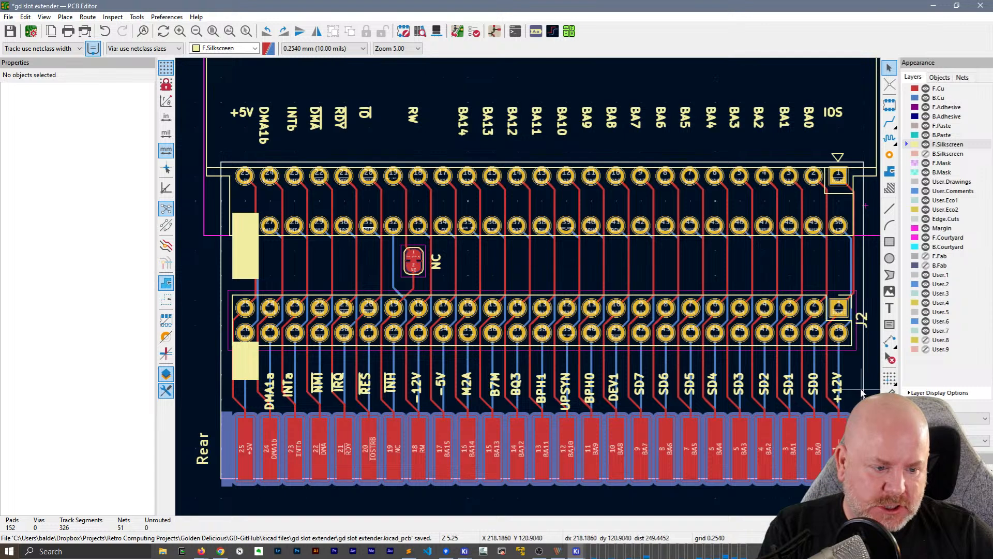
drag(863, 383, 253, 352)
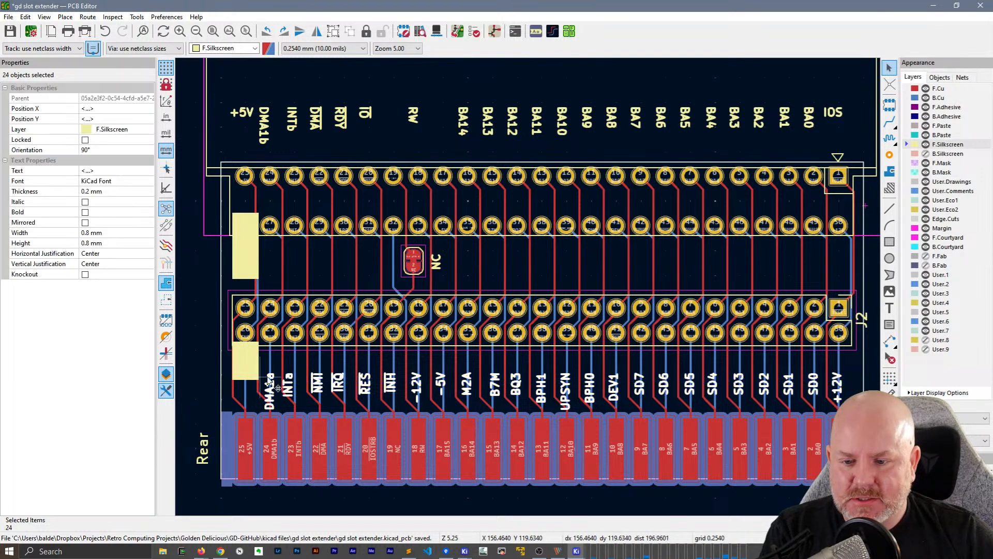
drag(318, 380, 314, 365)
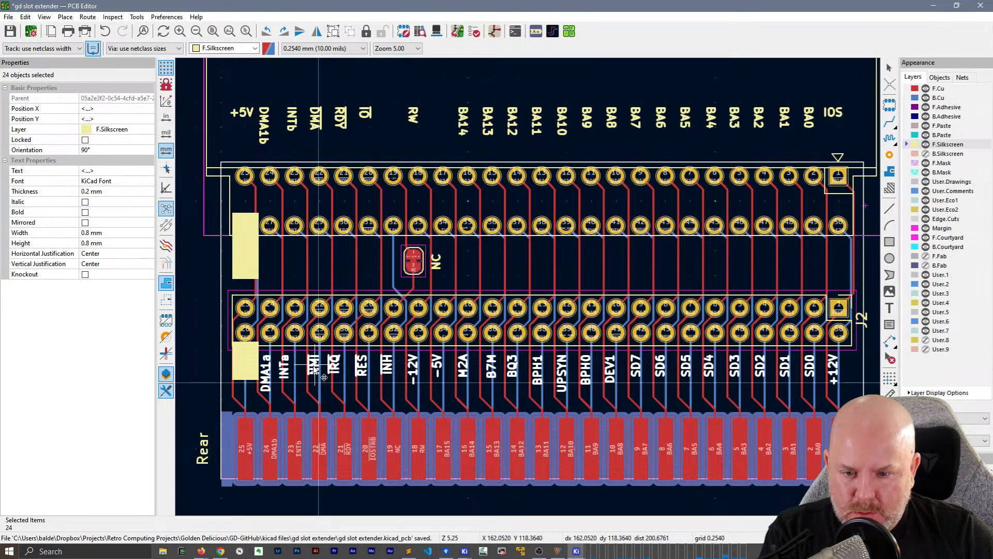
drag(314, 367, 319, 368)
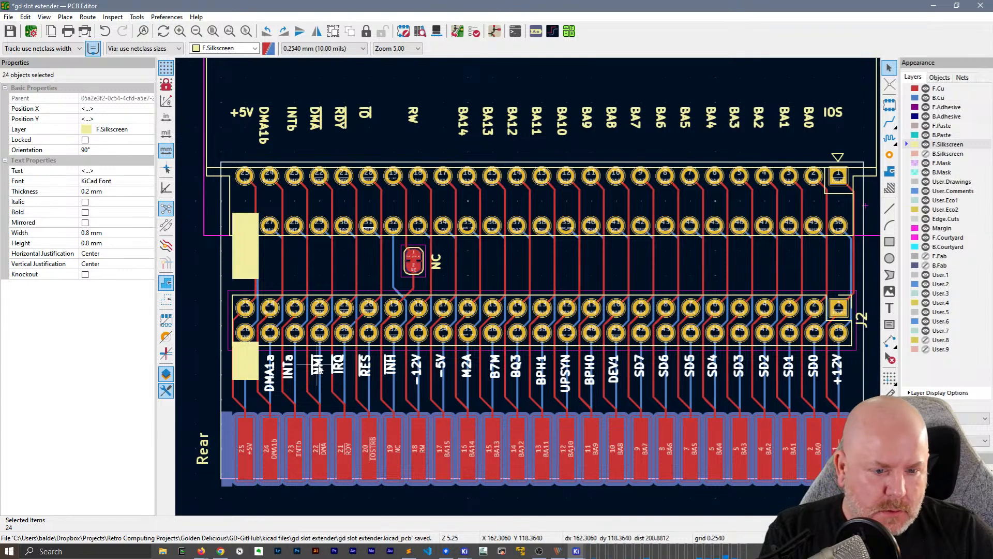
click(194, 364)
Change the text of the DMA1a silkscreen label under J2 pin 27 to "DMAa"
scroll(293, 360, up, 5)
middle_drag(555, 278, 481, 288)
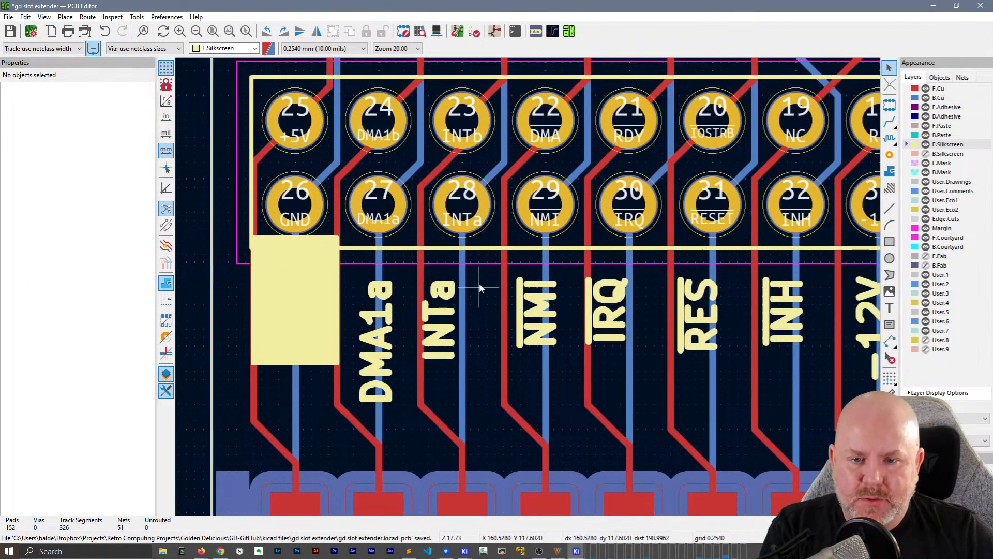
click(387, 322)
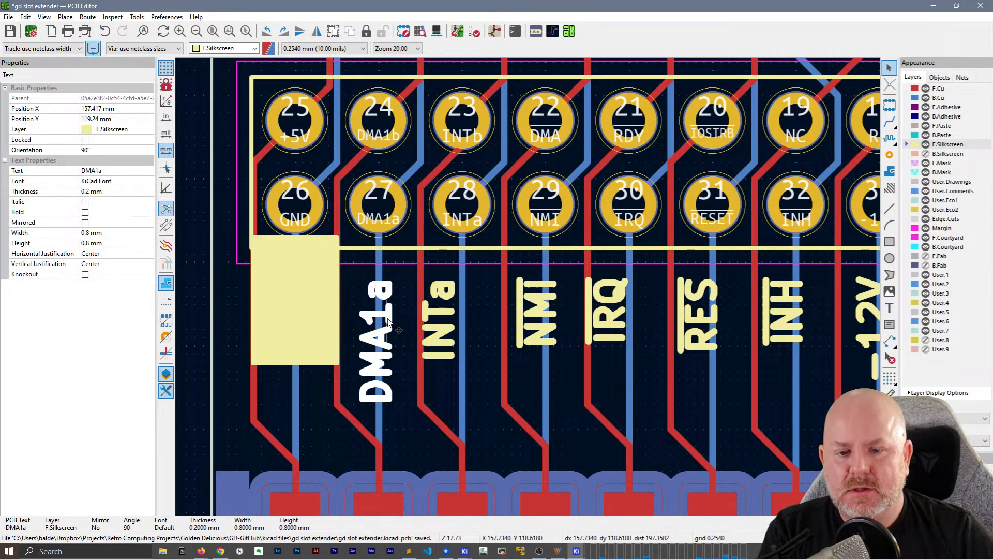
double_click(387, 321)
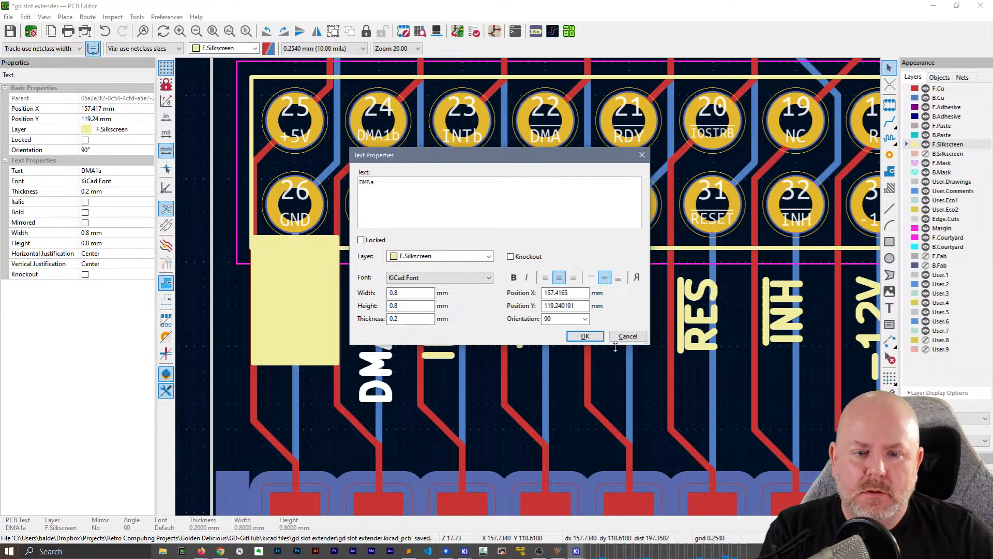
click(594, 339)
Align the DMAa label's upper edge with that of the neighbouring INTa label
click(449, 330)
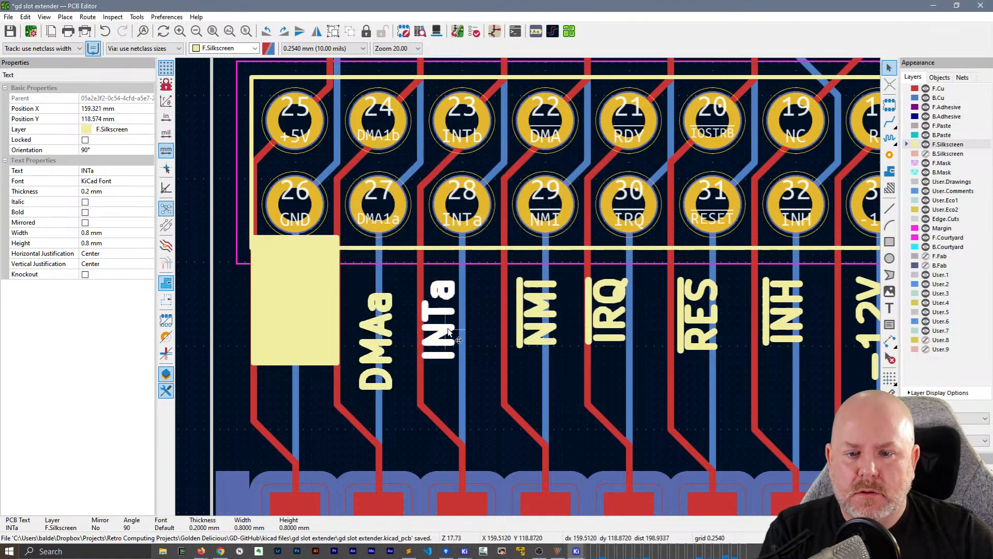
click(392, 315)
shift+click(439, 301)
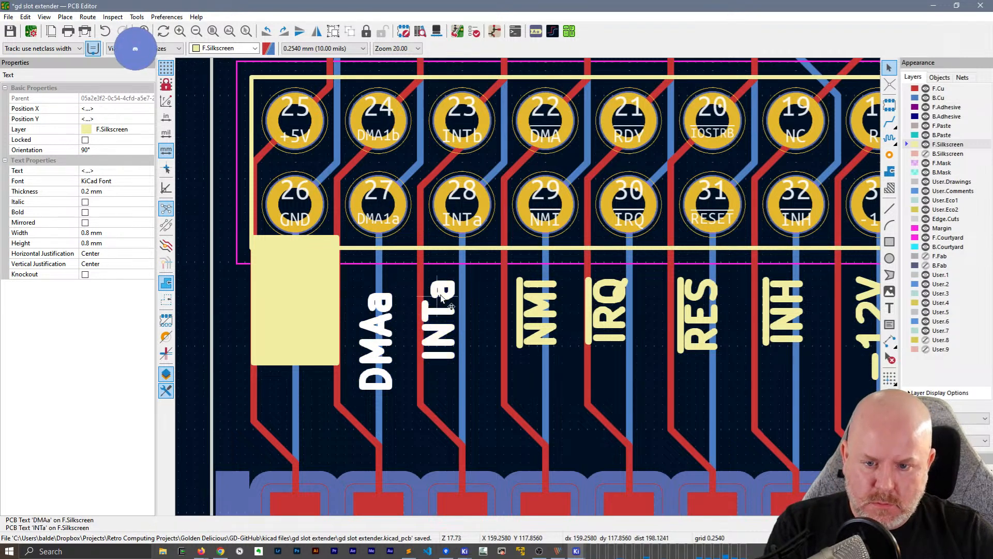
right_click(441, 302)
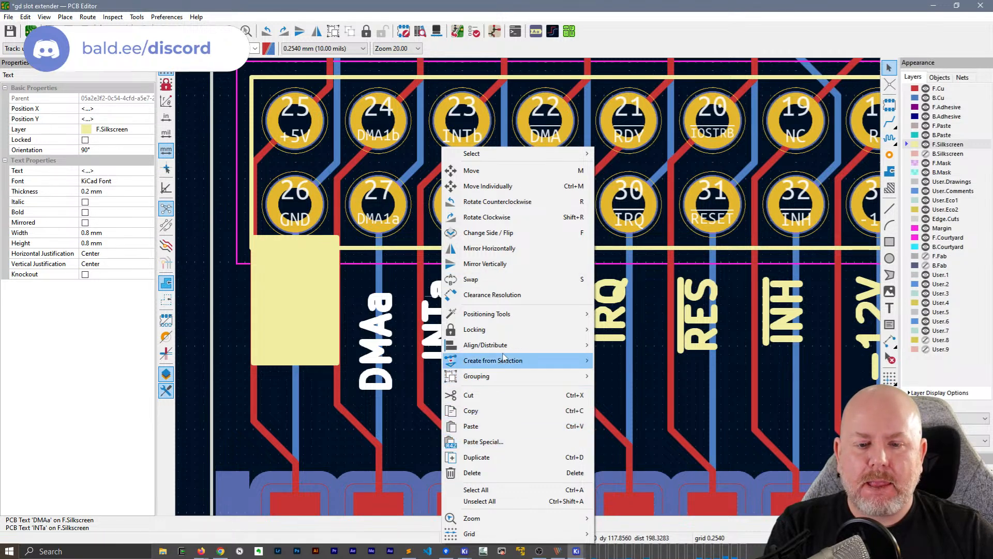
mouse_move(505, 345)
click(628, 395)
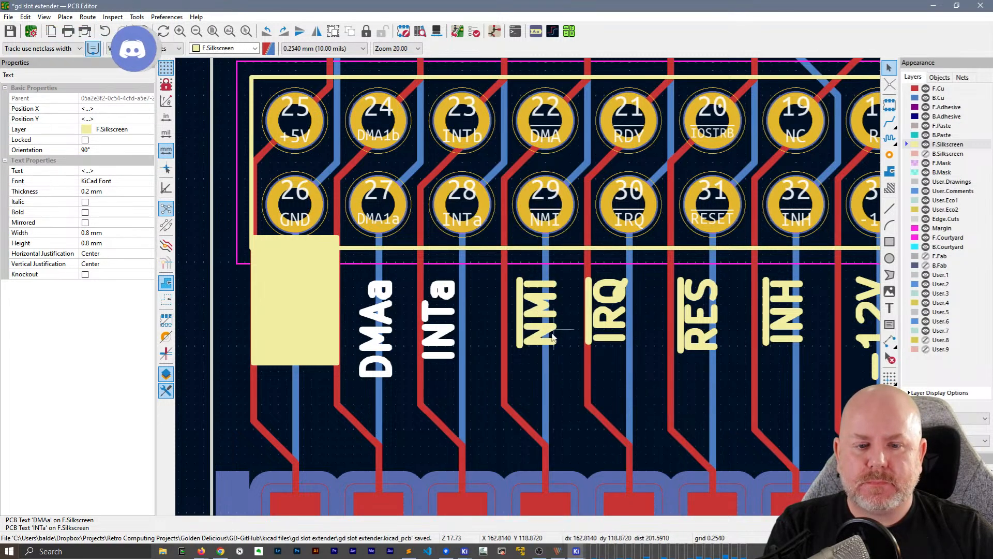
click(540, 327)
Enable Knockout on the -5V, +12V and -12V silkscreen labels below J2
scroll(496, 335, down, 4)
middle_drag(675, 248, 329, 306)
click(319, 342)
shift+click(709, 338)
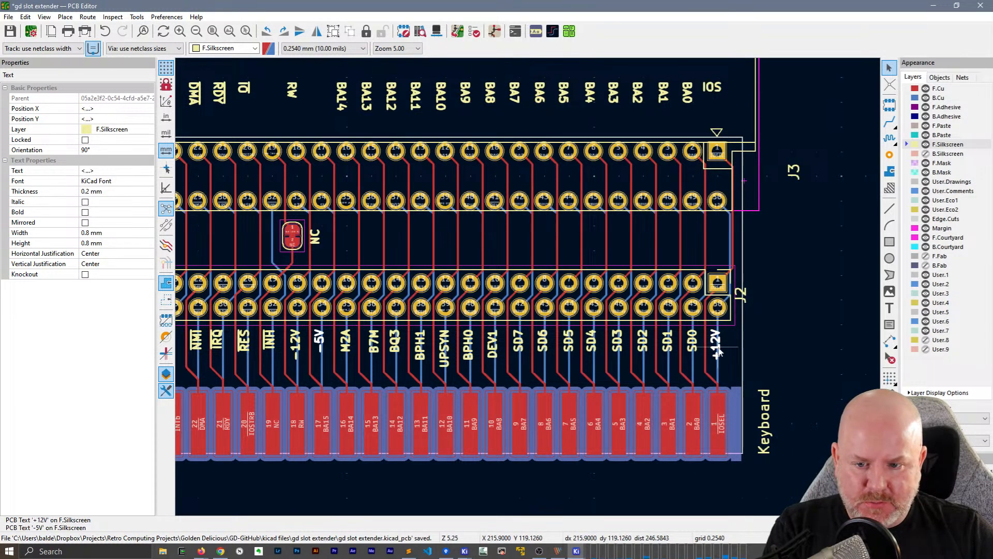
click(84, 275)
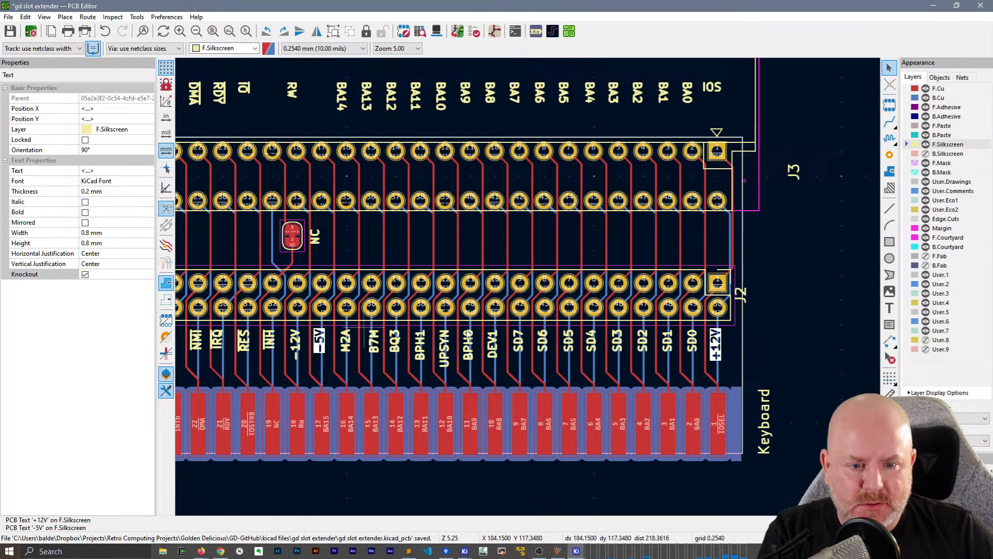
middle_drag(353, 350, 525, 348)
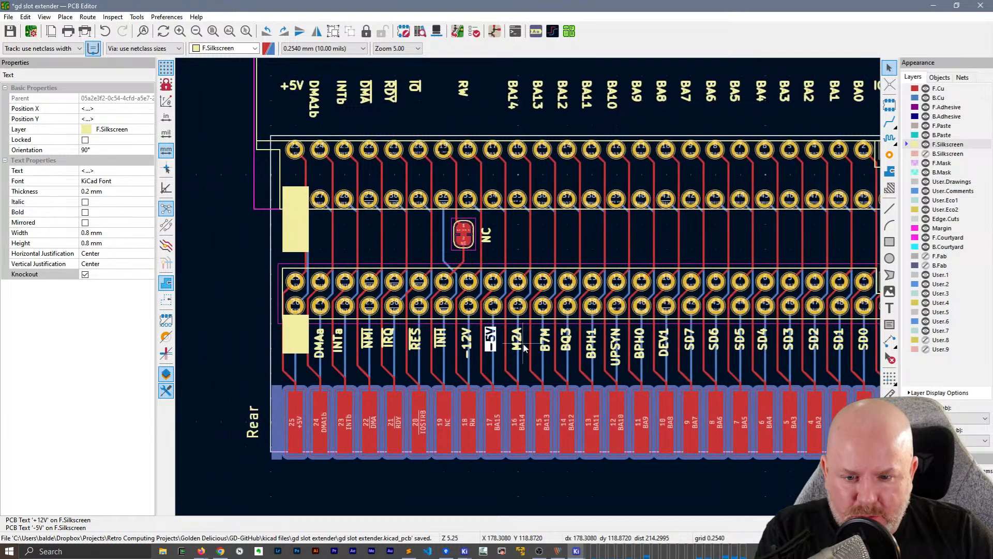
click(469, 348)
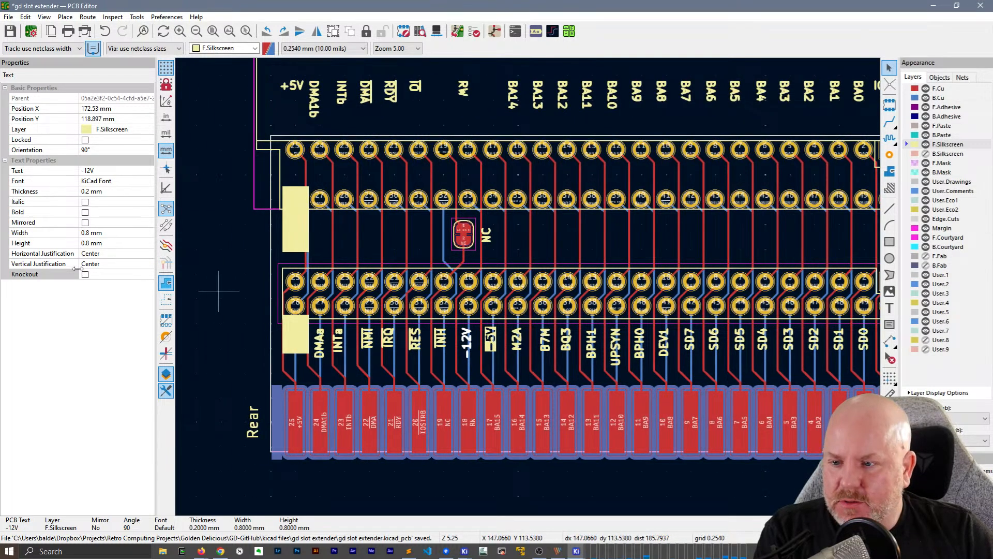
click(86, 275)
Move the INTa and NMI labels sideways so they are centred on the tracks from J2 pins 28 and 29
scroll(320, 345, up, 8)
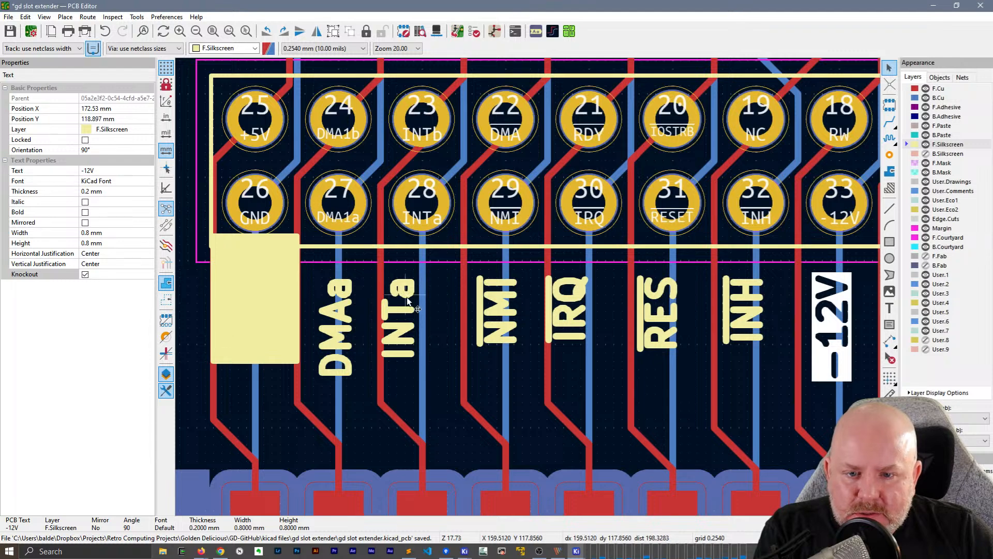
click(407, 302)
key(m)
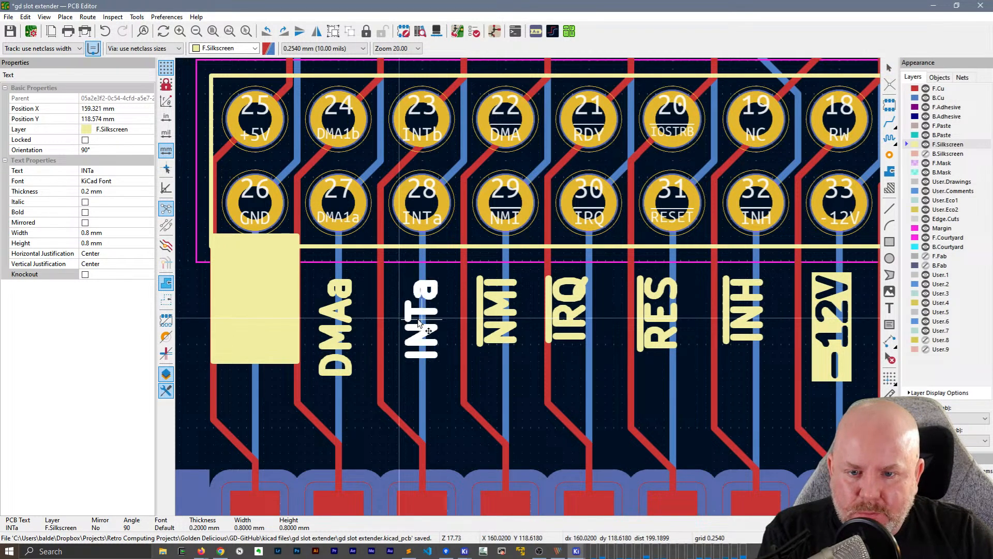
click(411, 319)
middle_drag(528, 304, 366, 302)
click(339, 304)
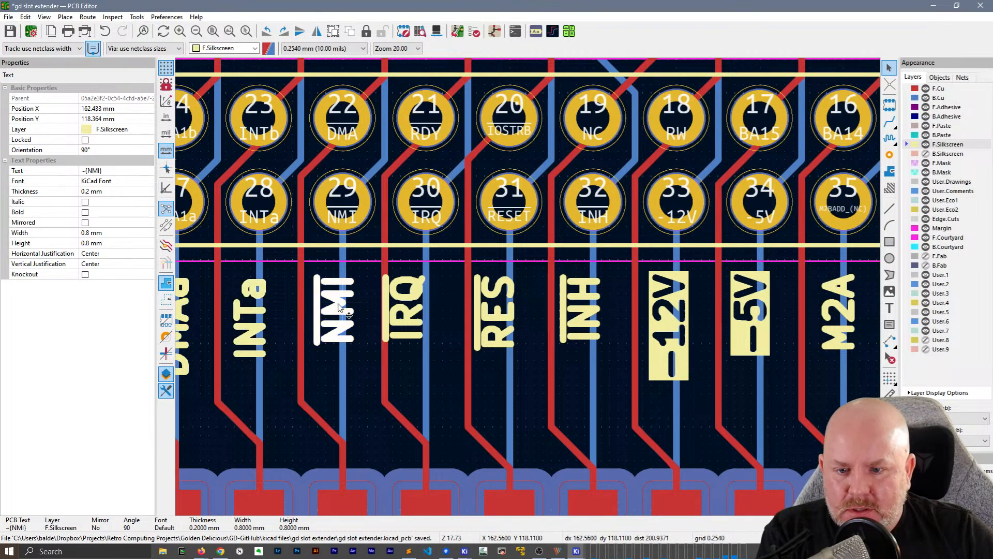
key(m)
Shift the IRQ, RES and INH labels sideways to centre them beneath J2 pins 30, 31 and 32
click(429, 295)
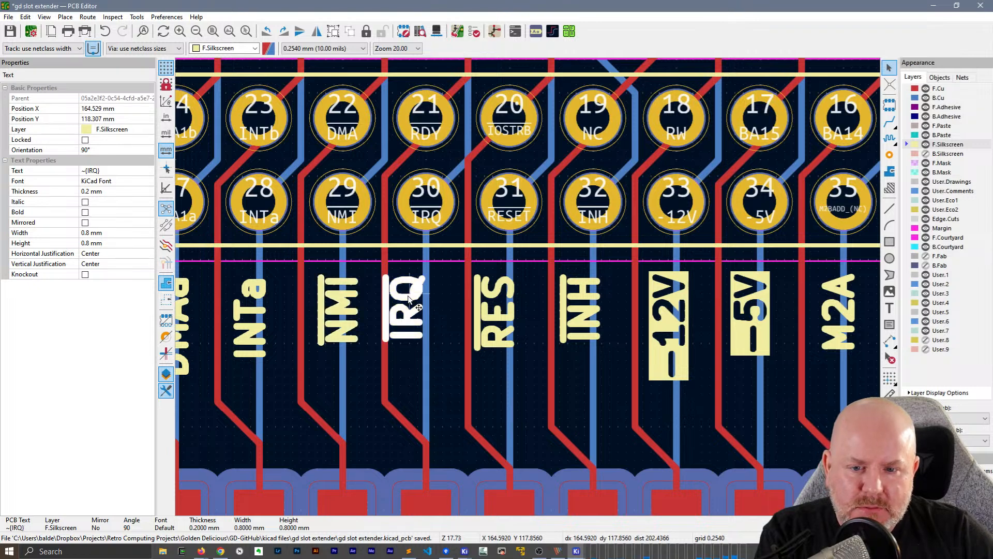
drag(429, 296, 448, 297)
click(509, 313)
drag(510, 313, 520, 314)
drag(586, 310, 595, 310)
Centre the knockout labels -12V and -5V on the tracks below J2 pins 33 and 34
middle_drag(671, 290, 310, 305)
drag(321, 323, 328, 324)
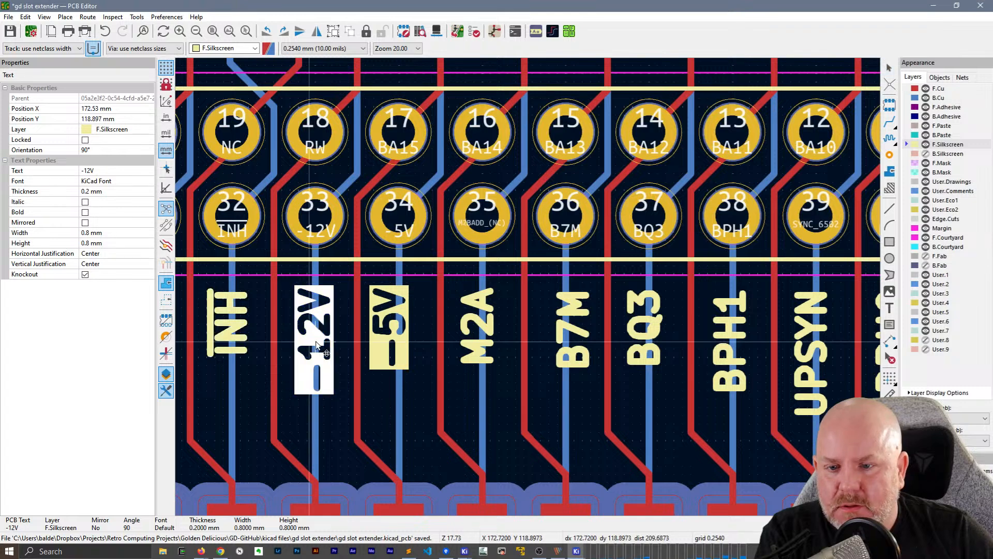
click(394, 331)
drag(394, 331, 401, 331)
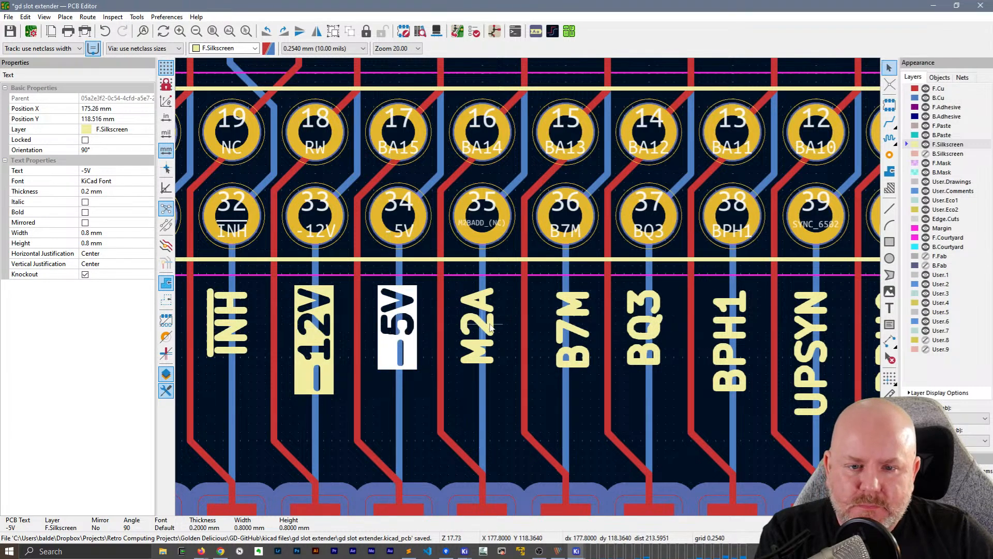
Shift the M2A and B7M silkscreen labels sideways to centre them on the tracks below J2 pins 35 and 36
middle_drag(512, 313, 412, 312)
click(377, 328)
drag(377, 328, 384, 328)
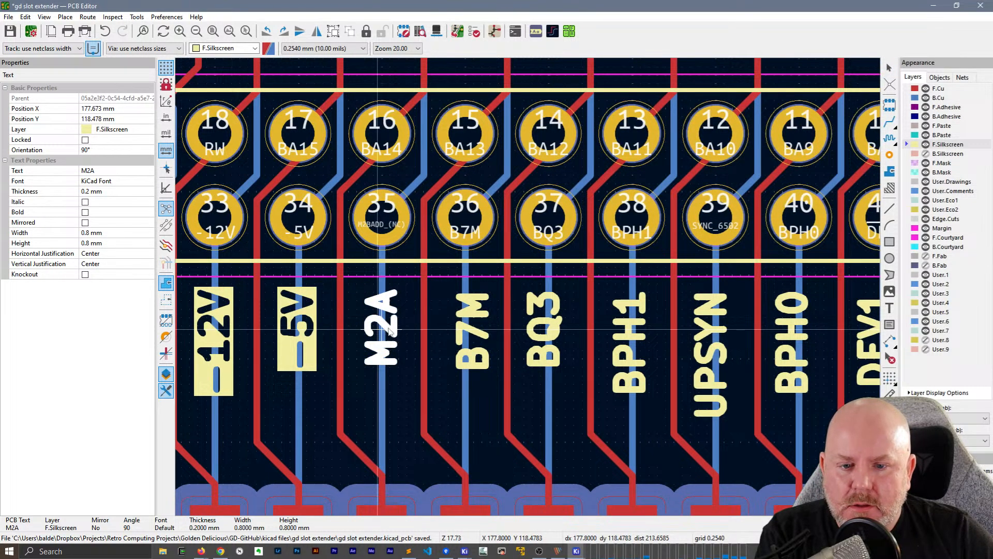
click(471, 331)
drag(471, 331, 464, 331)
click(539, 333)
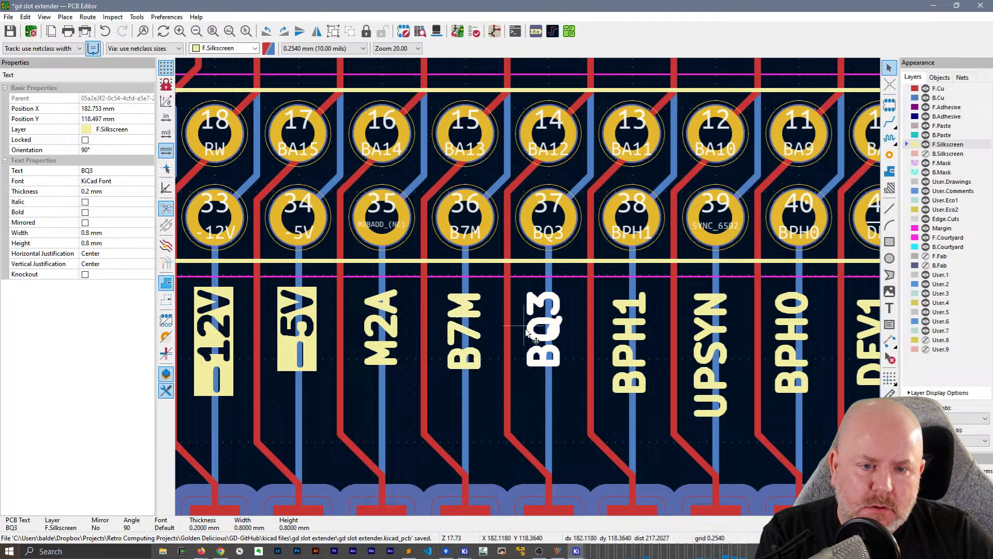
Centre the UPSYN label on the track below J2 pin 39 and nudge it slightly down
middle_drag(609, 306, 332, 293)
click(444, 346)
drag(439, 340, 443, 336)
middle_drag(605, 313, 559, 321)
drag(426, 343, 425, 350)
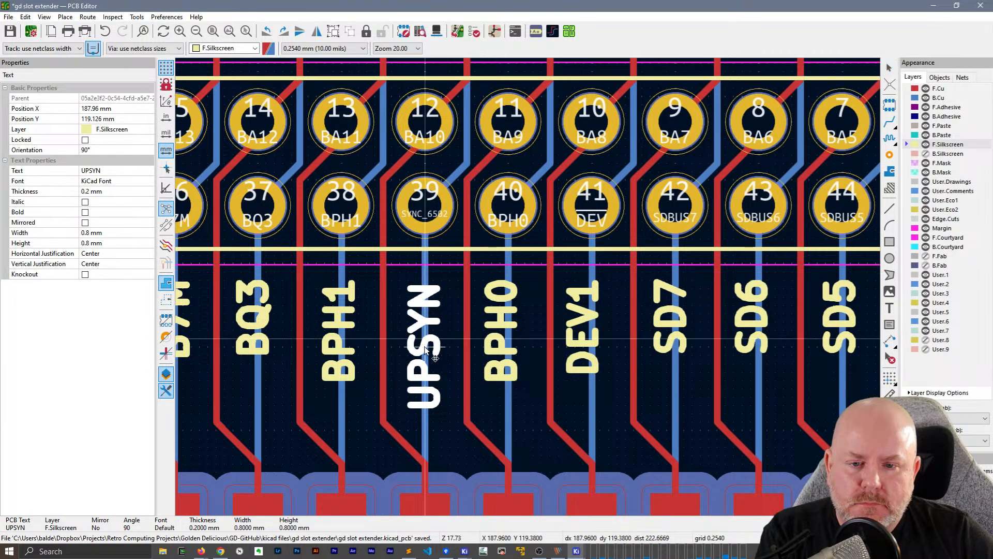
Move the DEV1 and BPH0 labels sideways to centre them on the tracks below J2 pins 41 and 40
middle_drag(621, 319, 504, 328)
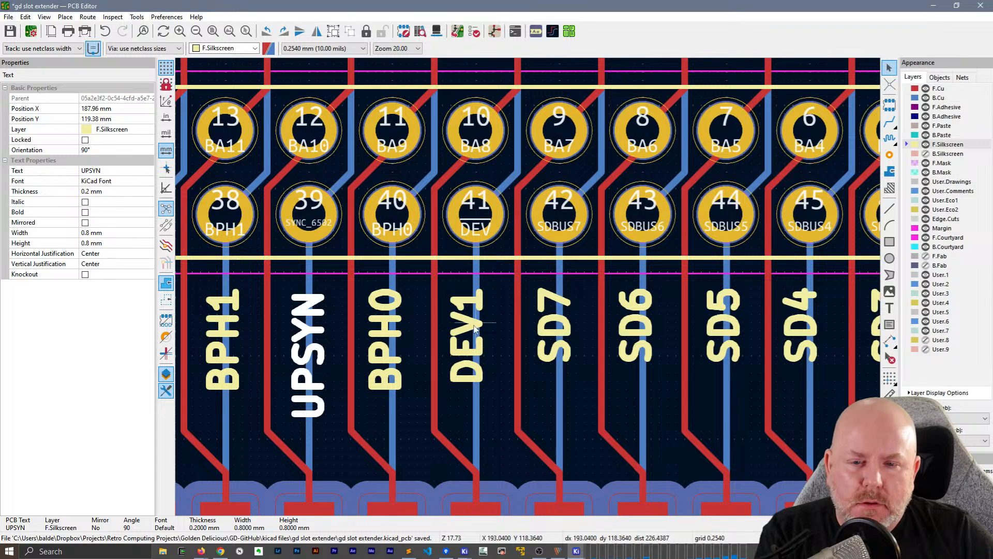
drag(466, 336, 473, 337)
click(386, 344)
drag(386, 343, 393, 347)
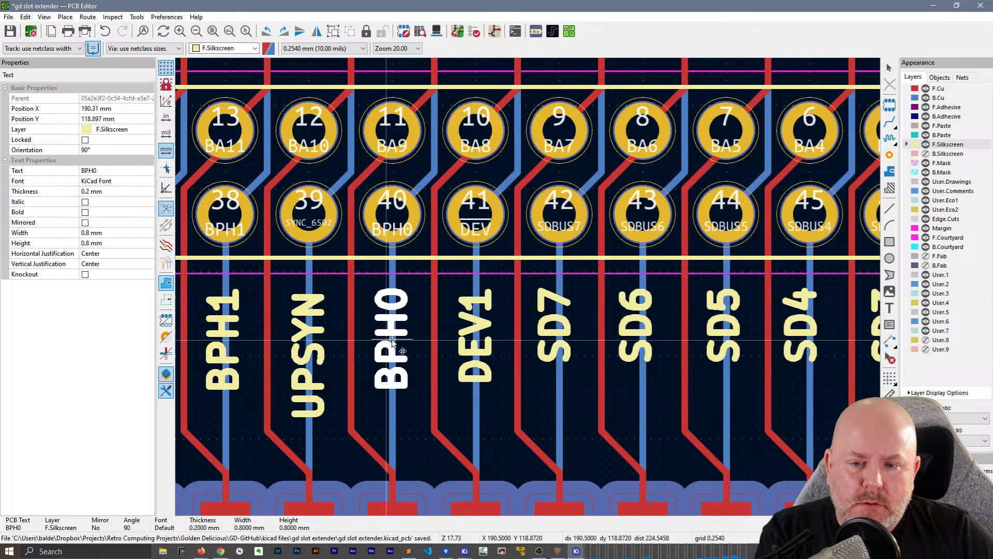
Centre the SD7 and SD4 labels on the tracks below J2 pins 42 and 45
middle_drag(656, 339, 459, 348)
click(356, 336)
drag(356, 337, 363, 333)
middle_drag(633, 358, 492, 360)
click(455, 338)
drag(455, 337, 454, 340)
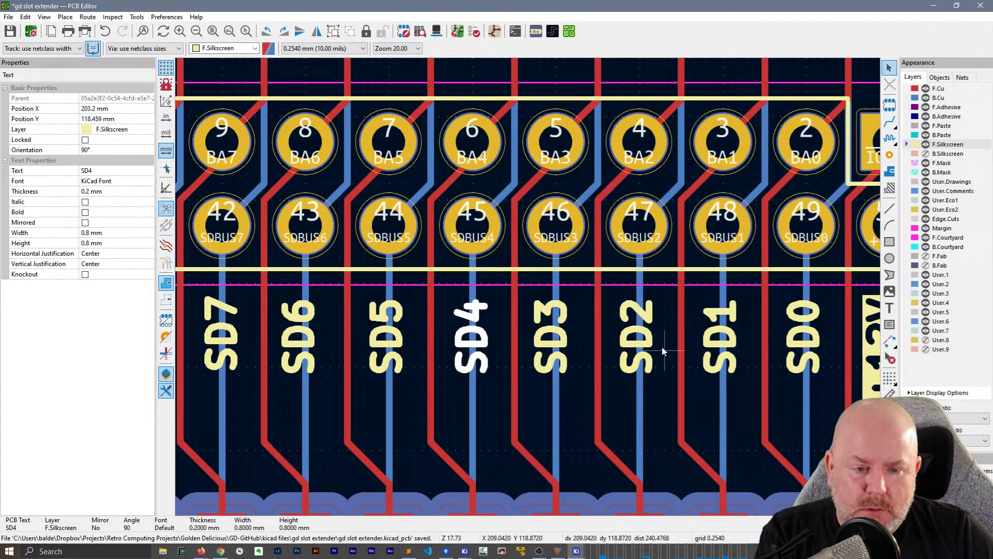
Shift the knockout +12V label sideways to centre it on the track below J2 pin 50
middle_drag(662, 346, 413, 343)
click(634, 352)
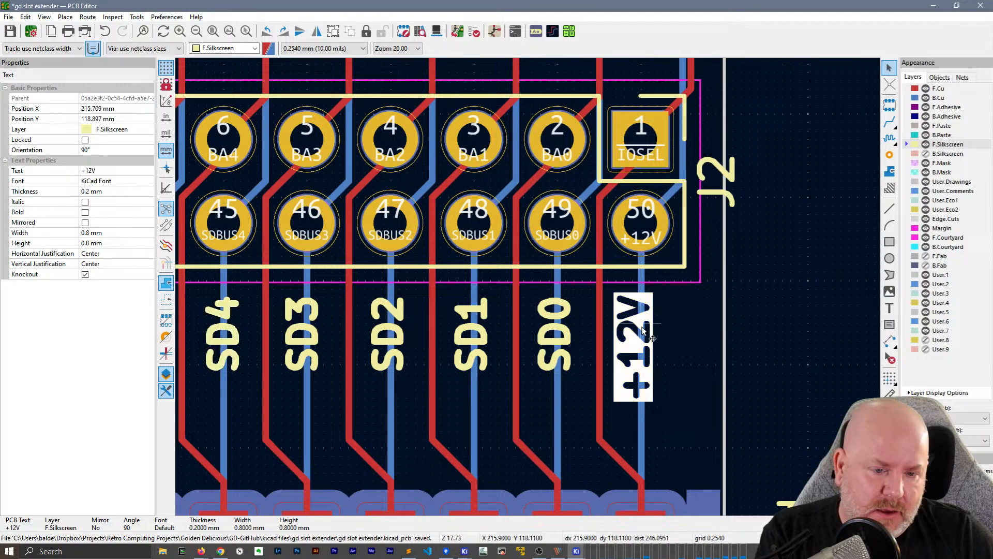
drag(633, 352, 641, 351)
click(641, 352)
scroll(646, 362, down, 5)
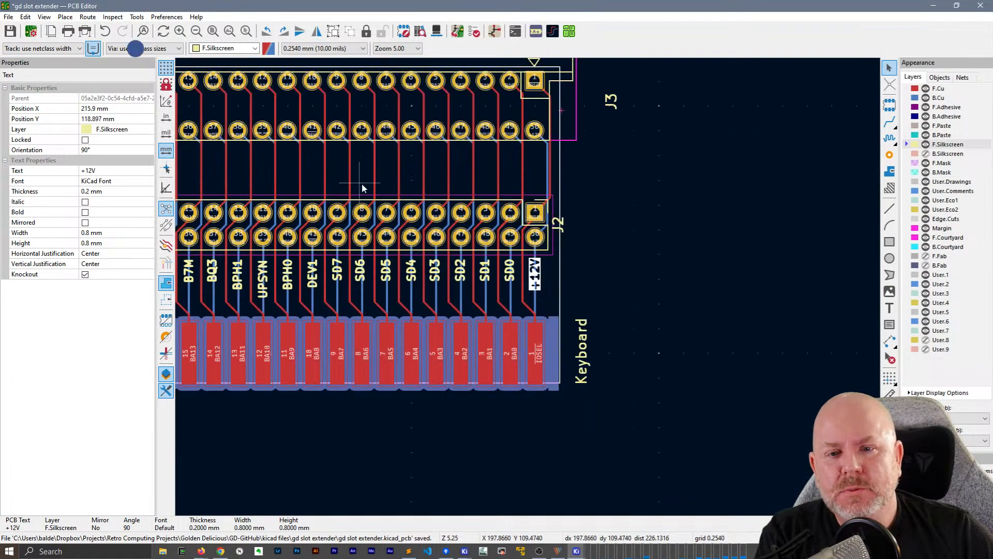
scroll(555, 223, down, 2)
drag(646, 179, 242, 145)
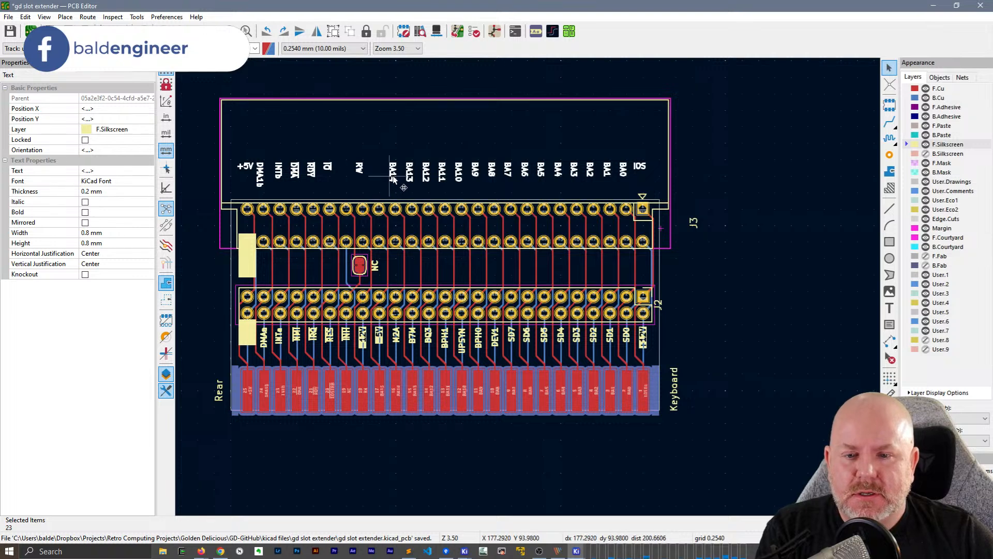
right_click(408, 174)
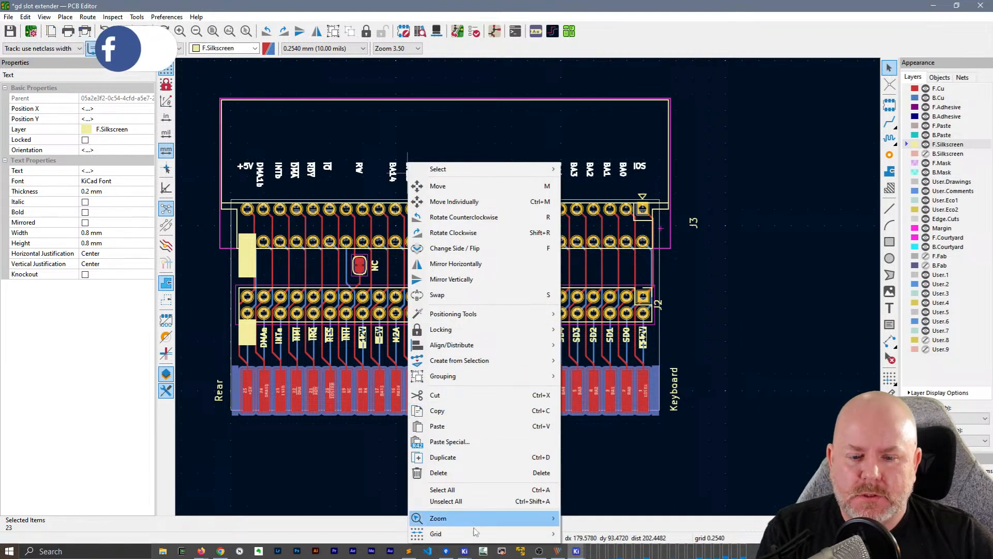
click(769, 220)
click(769, 220)
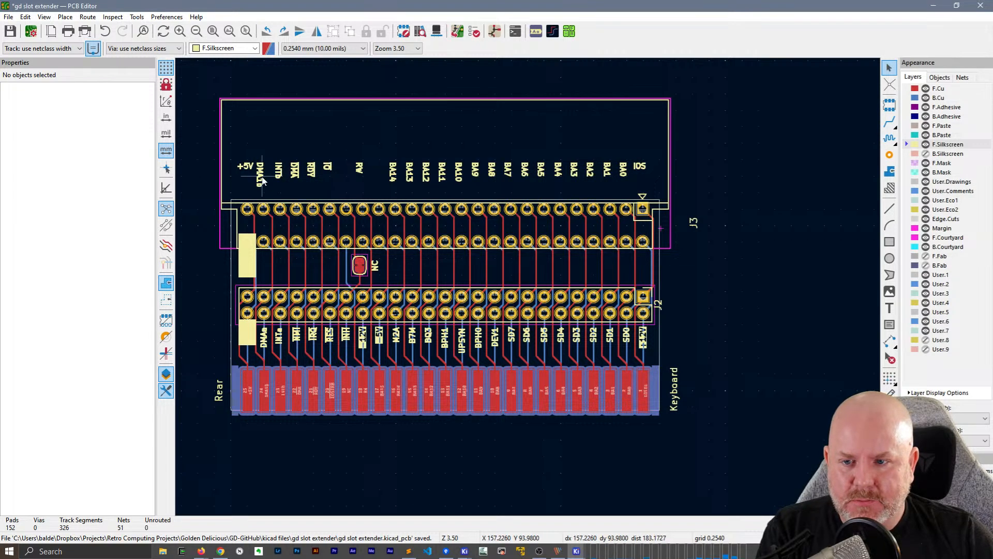
Rotate the silkscreen labels from DMA1b through BA5 above J3 by 180°, one label at a time
drag(259, 176, 293, 173)
click(327, 166)
click(357, 168)
click(393, 174)
click(443, 175)
key(r)
key(r)
click(459, 174)
key(r)
key(r)
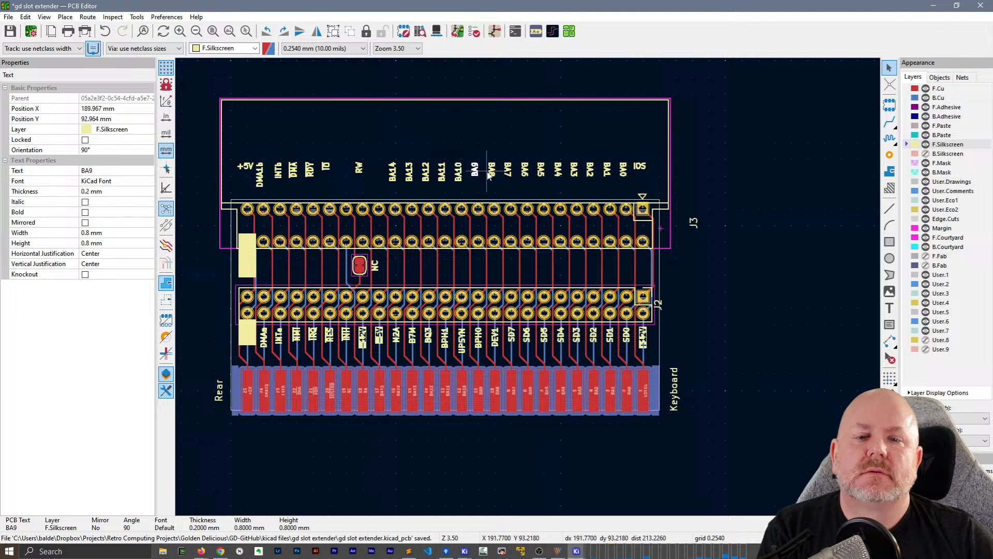
click(508, 172)
key(r)
click(524, 171)
key(r)
key(r)
click(542, 170)
key(m)
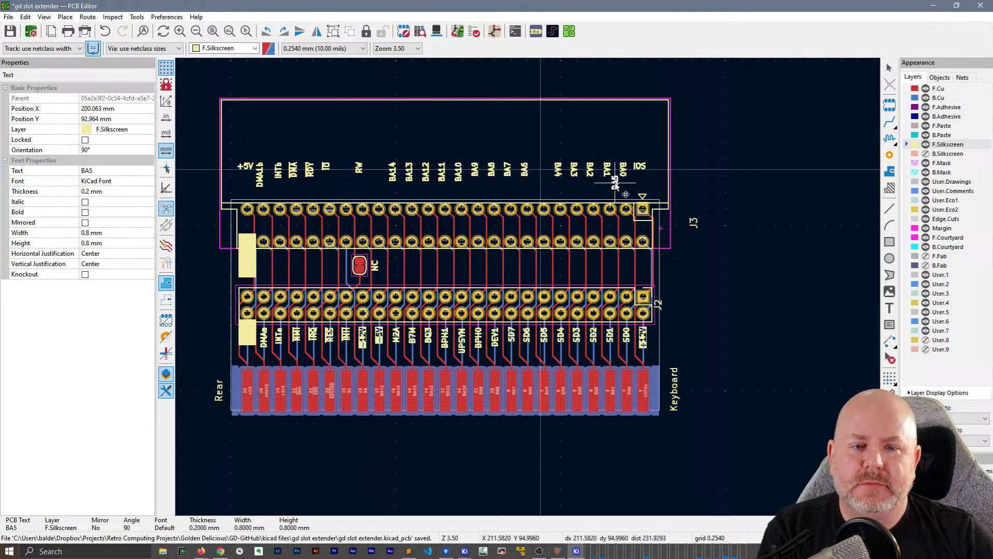
key(Escape)
Set the orientation of the BA4 to BA0 and IOS labels above J3, and of the +5V label, to 90°
drag(550, 157, 656, 184)
click(103, 151)
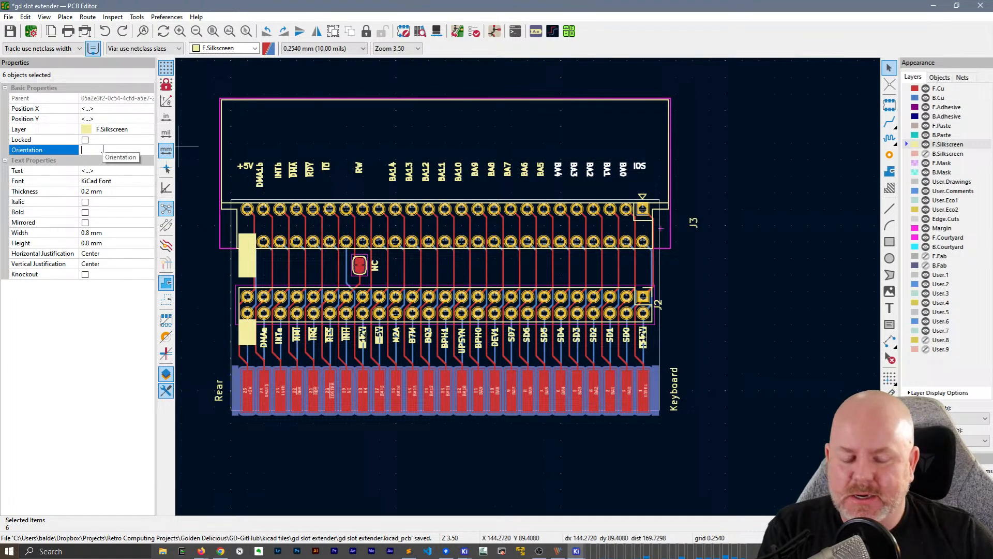
text(90)
key(Return)
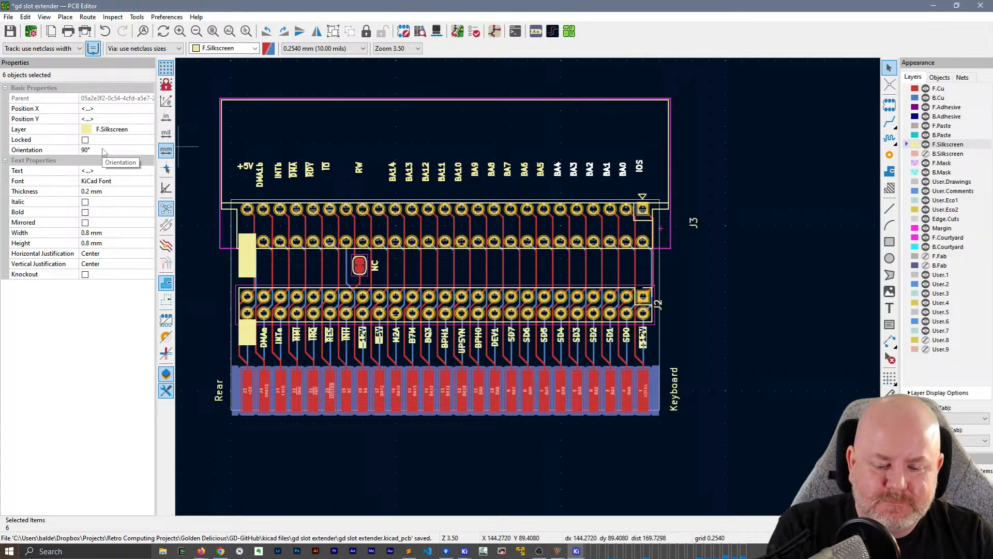
click(735, 196)
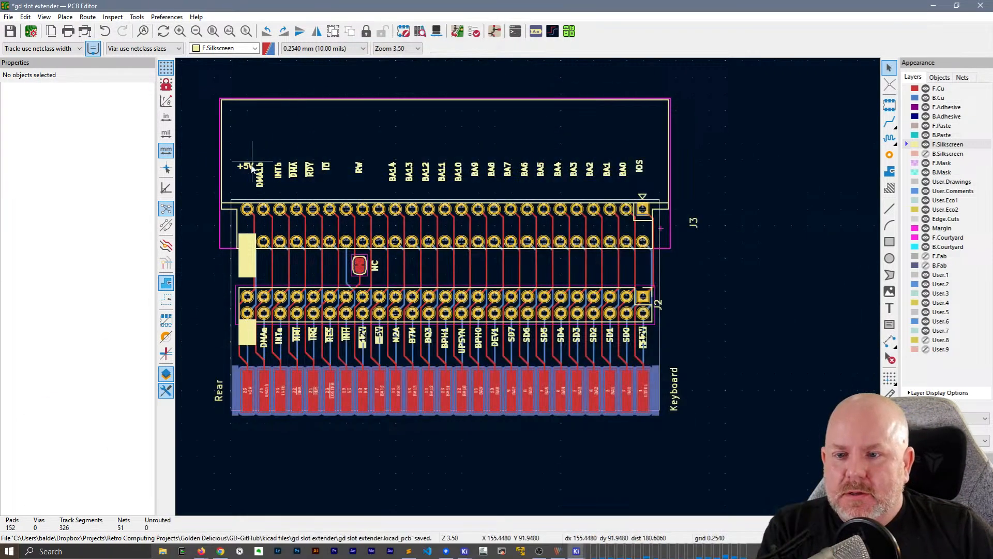
click(248, 166)
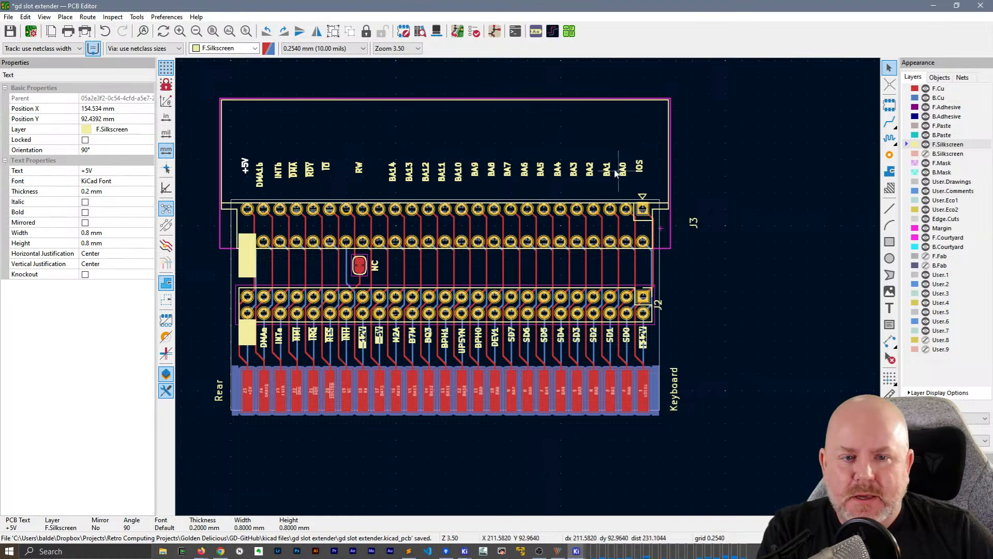
Align all the signal labels above J3, from +5V to IOS, to their bottom edges
drag(658, 190, 213, 116)
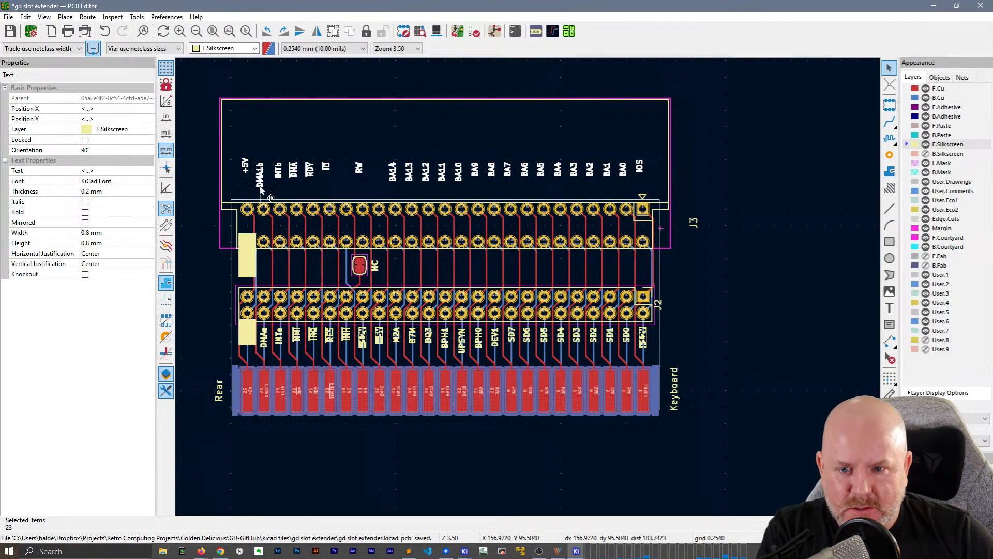
right_click(261, 188)
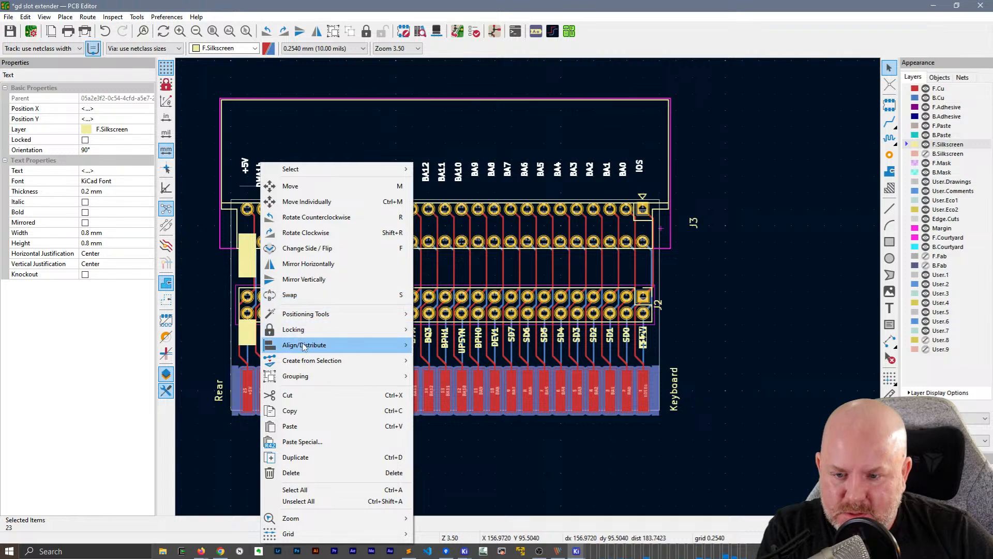
mouse_move(304, 346)
click(467, 427)
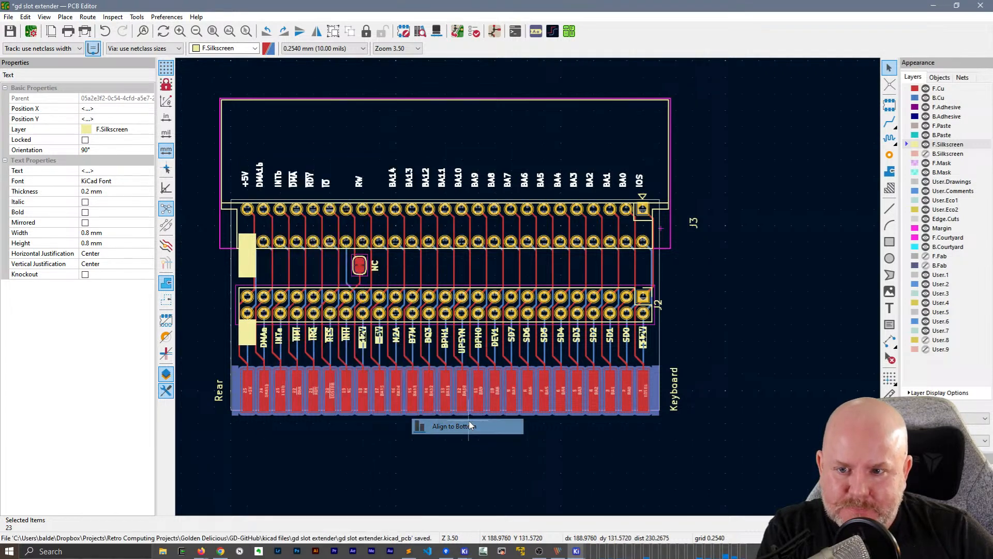
Move the aligned row of labels down into the gap between J3 and J2, just above J2's upper pin row
drag(439, 181, 444, 247)
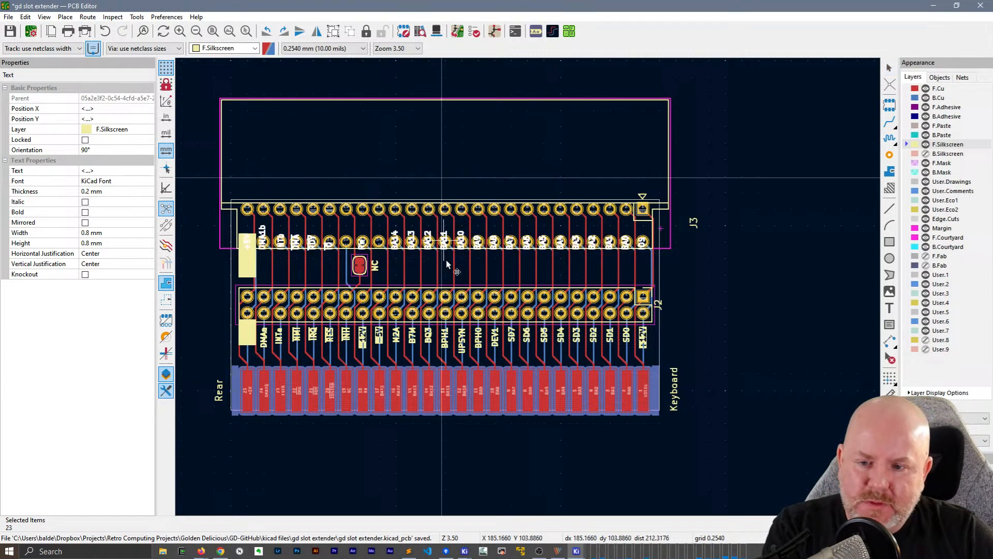
scroll(438, 288, up, 2)
middle_drag(534, 261, 680, 253)
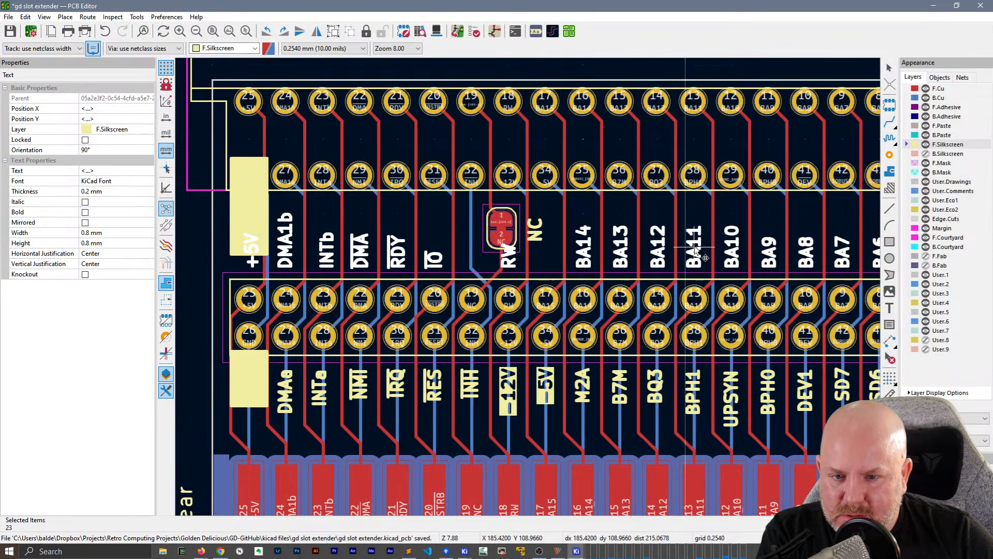
click(695, 250)
key(Escape)
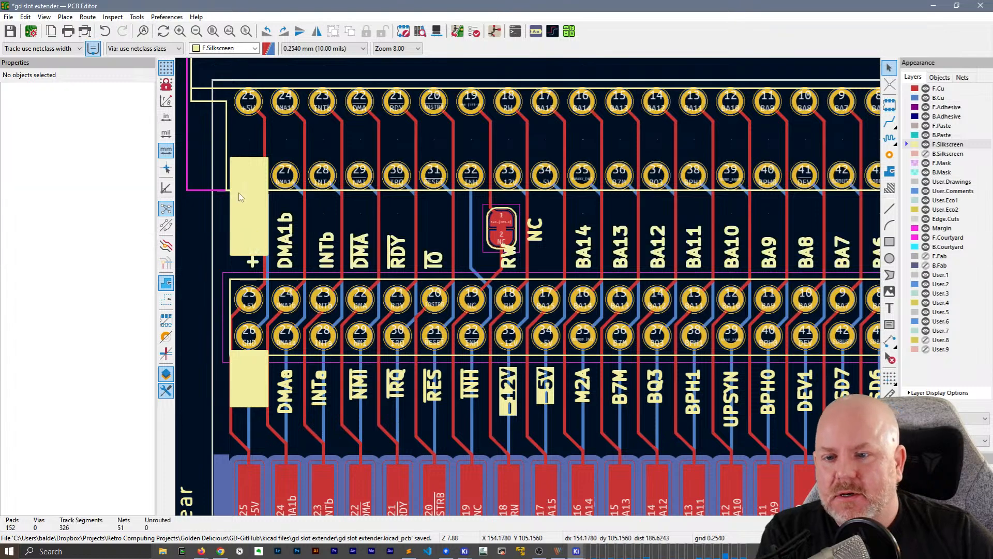
Shorten the filled front and back silkscreen rectangles above the +5V label to a height of 3.556 mm each
click(256, 249)
key(Escape)
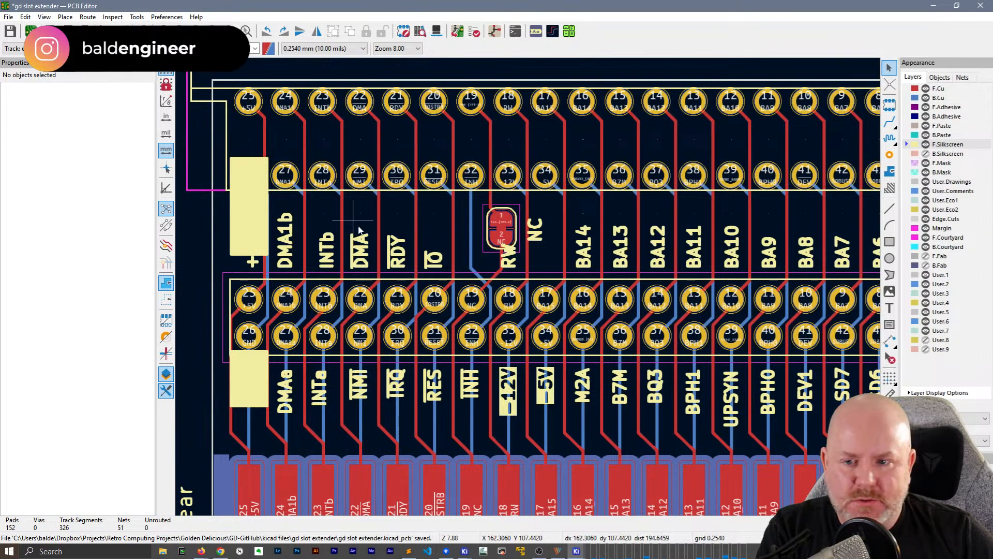
click(257, 218)
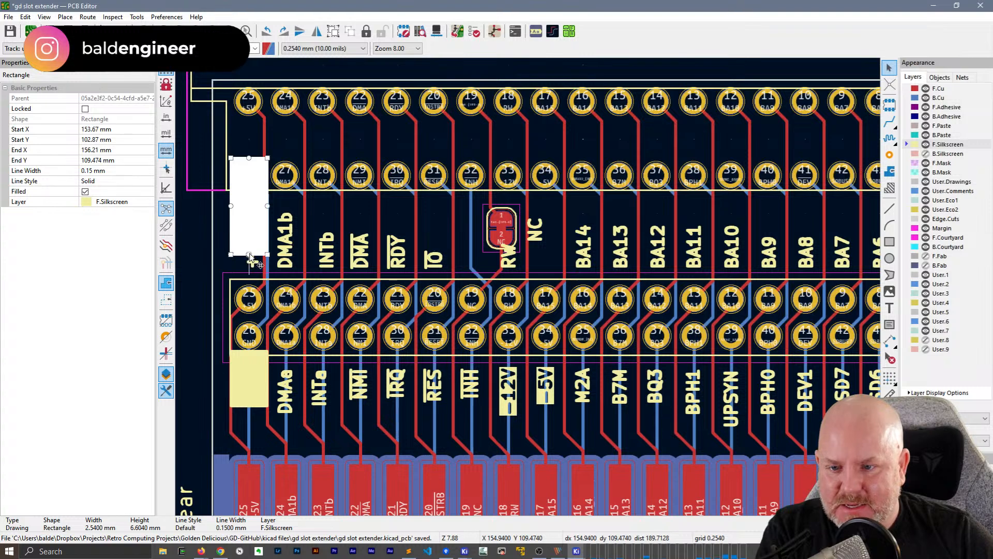
drag(254, 220, 252, 214)
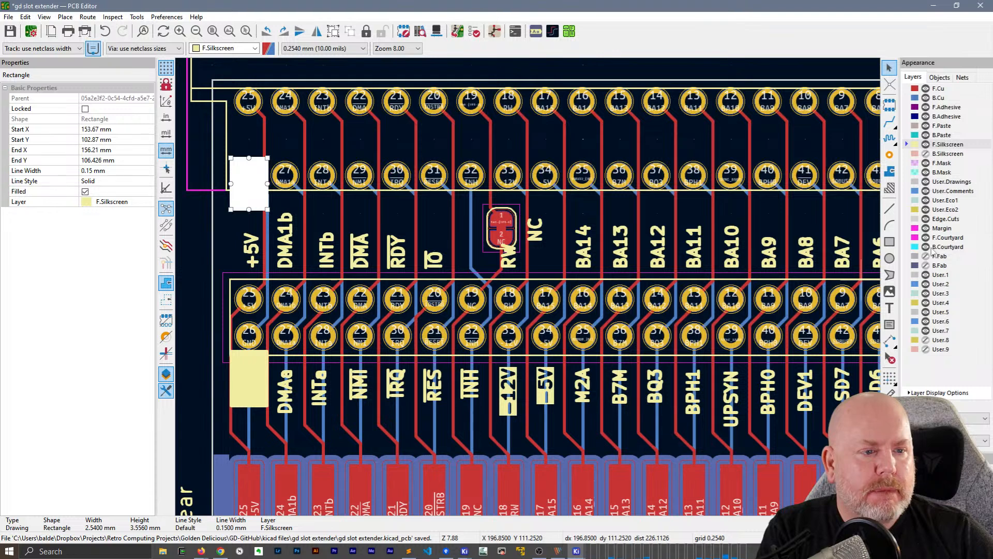
click(253, 222)
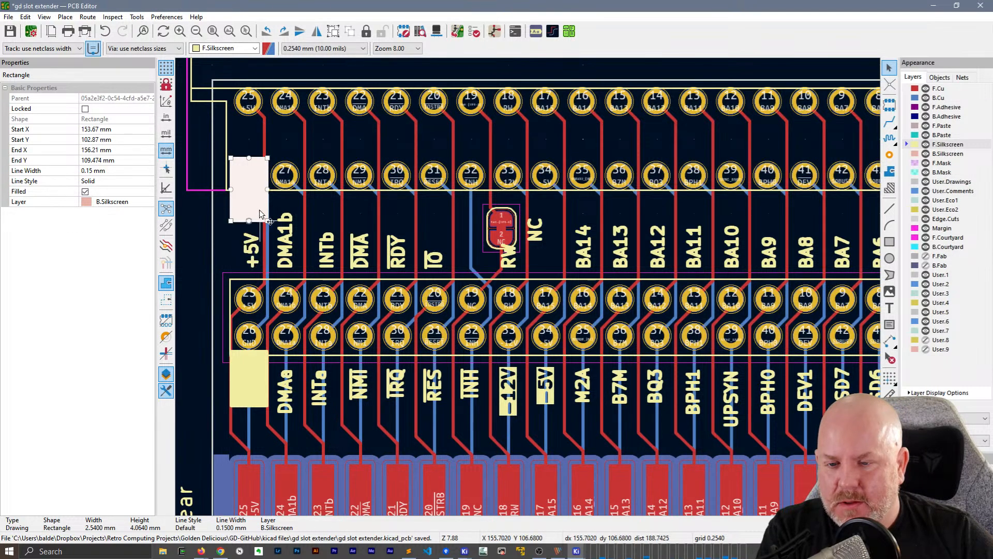
drag(260, 210, 260, 210)
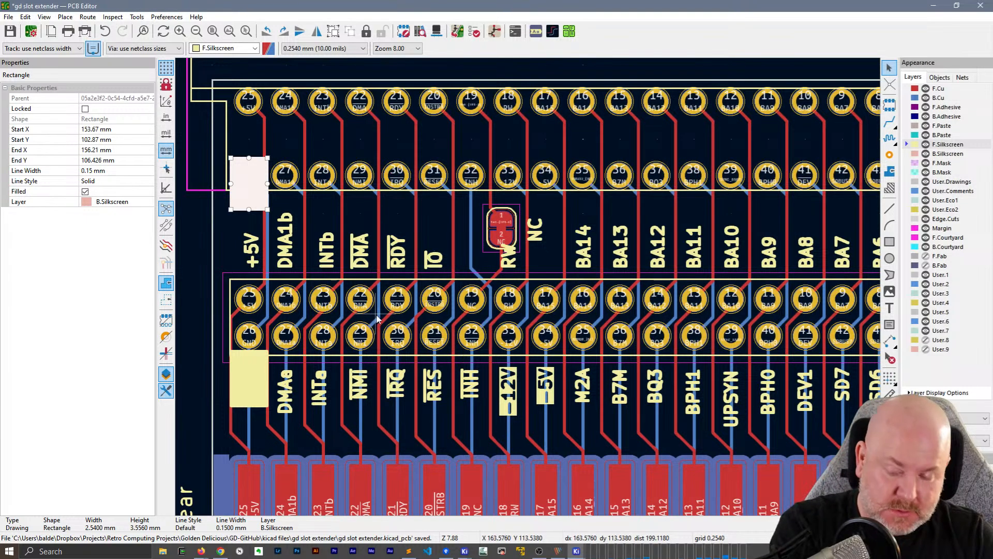
Move the NC label from beside jumper JP1 to above J2 pin 19, in line with the row of signal labels
middle_drag(562, 237, 485, 241)
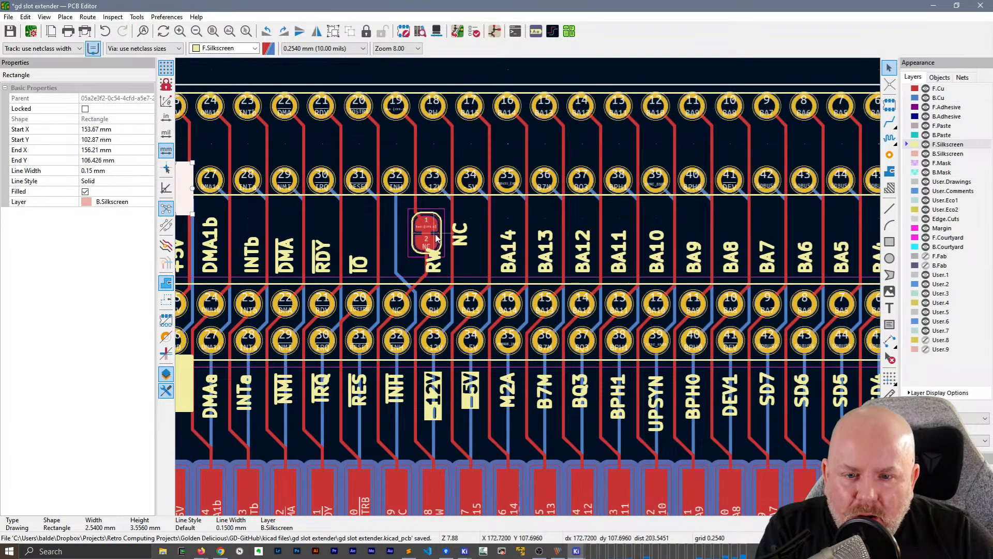
key(Escape)
scroll(434, 232, up, 3)
scroll(528, 291, down, 2)
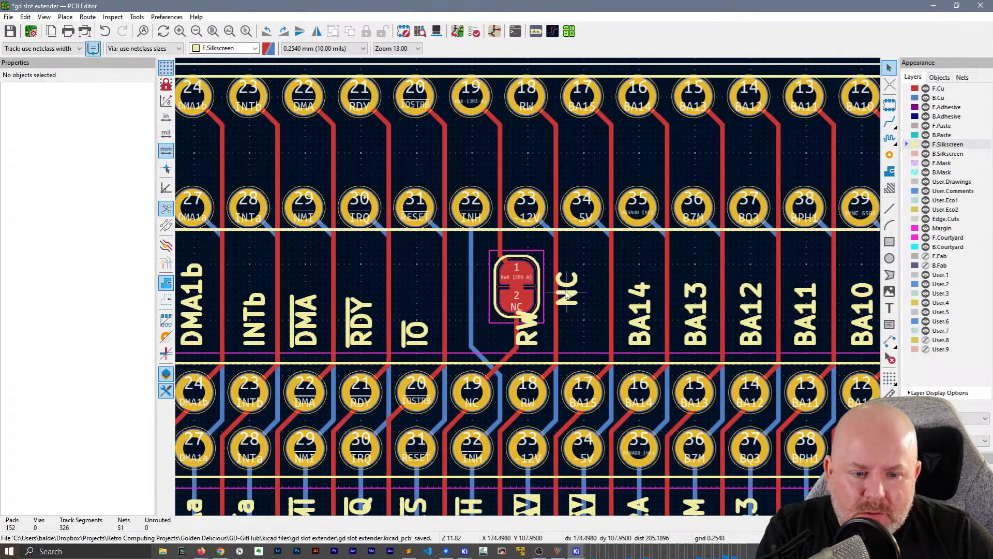
click(572, 299)
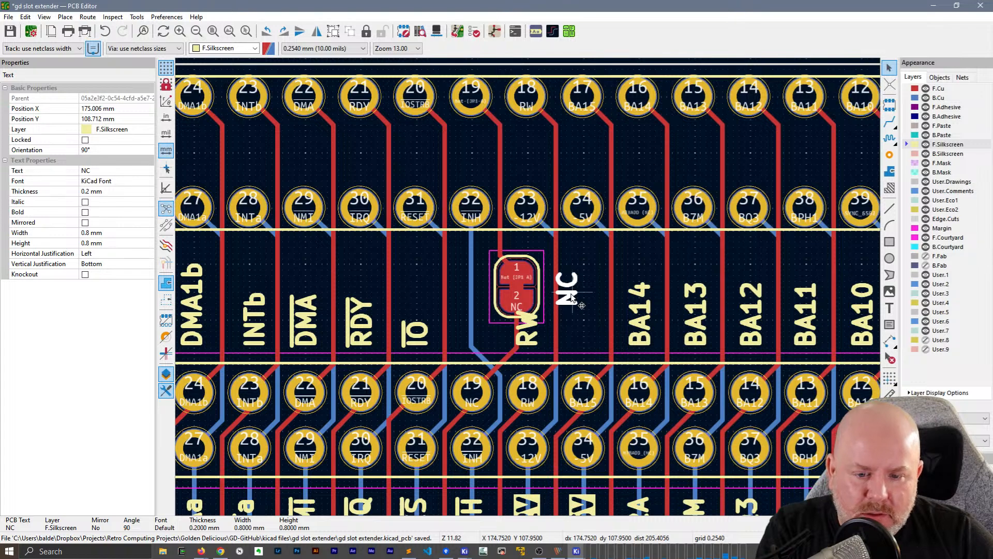
drag(572, 299, 477, 351)
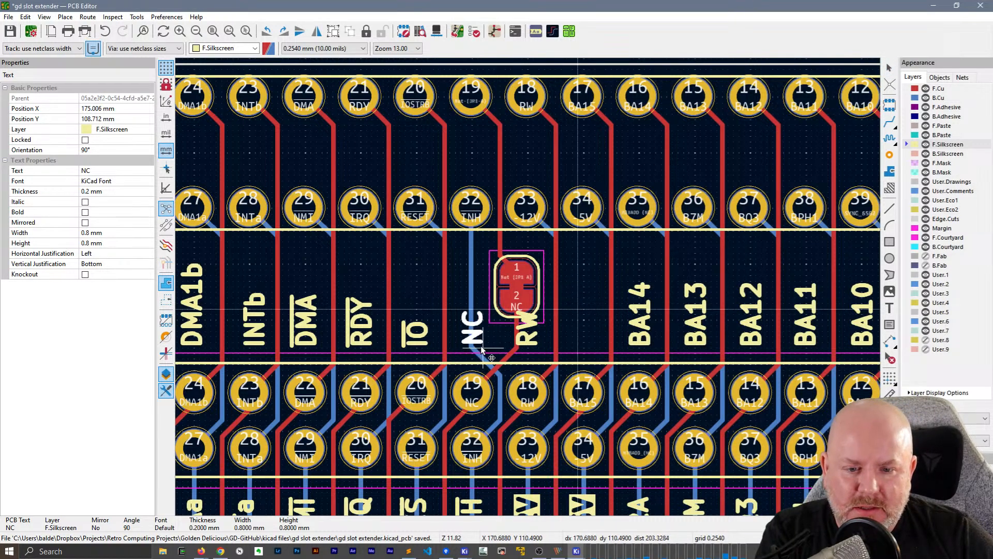
click(482, 347)
Move jumper JP1 up, with its traces attached, so it clears the RW label between J3 and J2
middle_drag(565, 318, 433, 320)
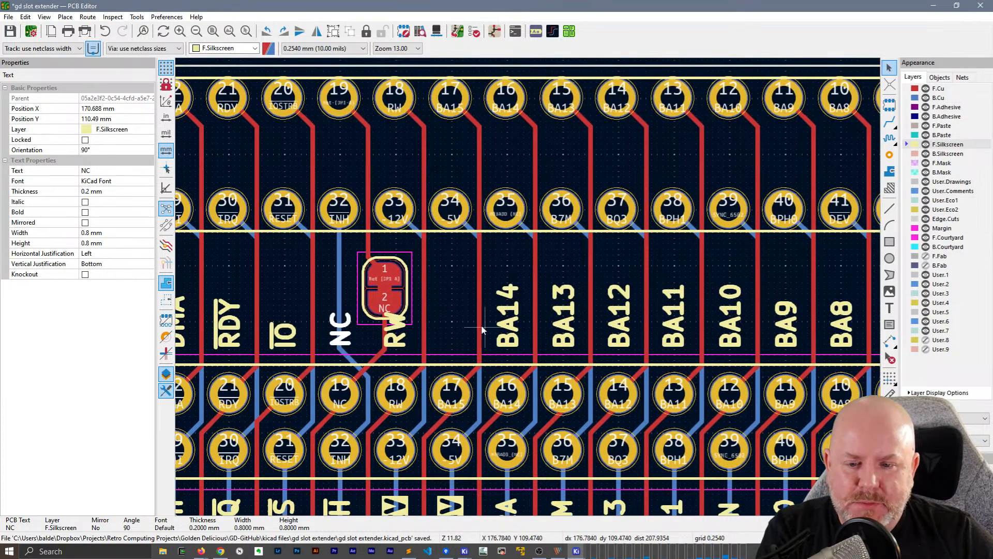
key(Escape)
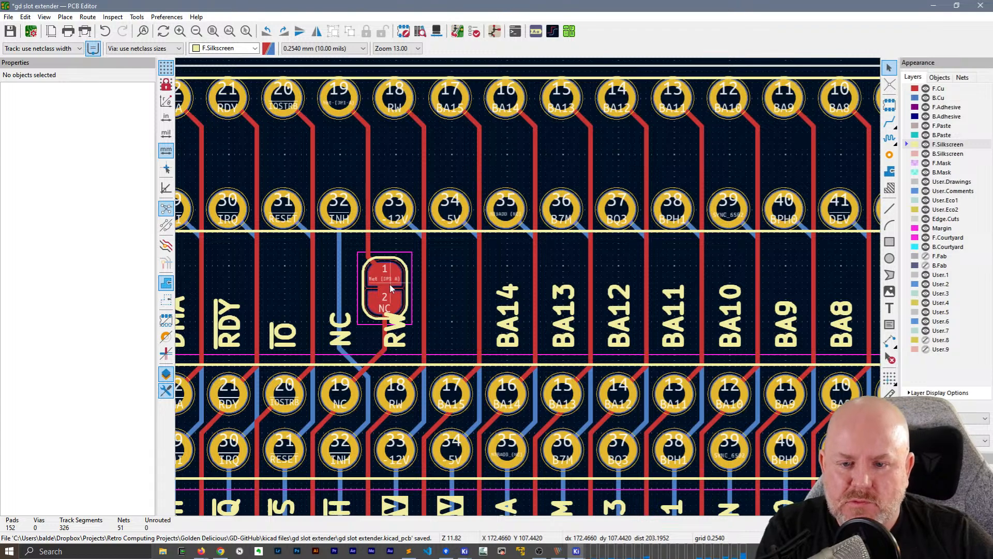
key(d)
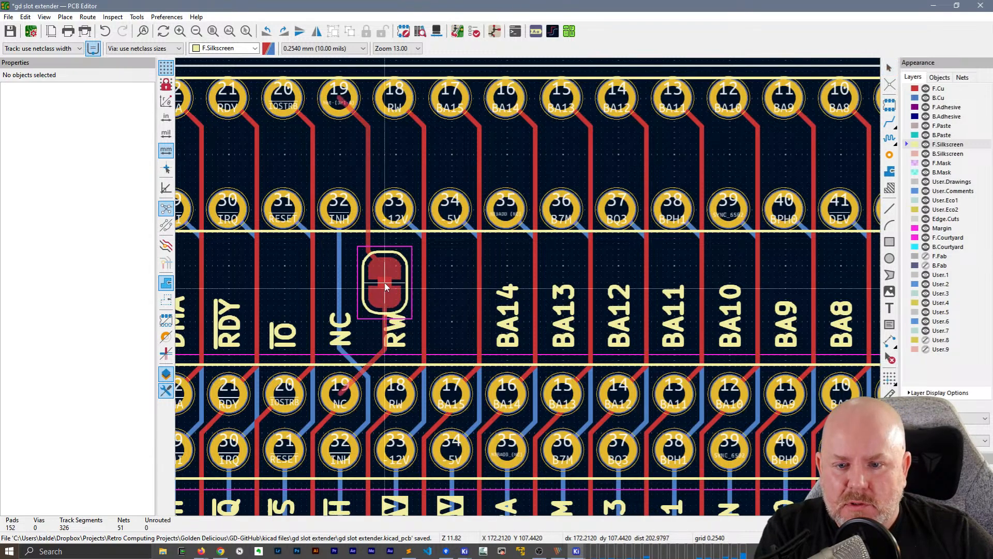
click(383, 274)
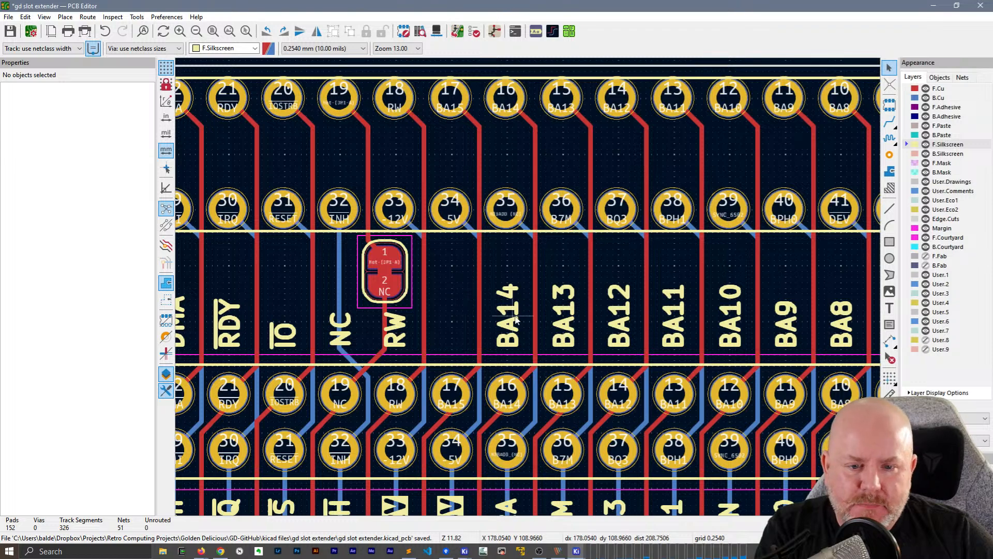
Copy the BA14 label to the empty spot above J2 pin 17 and change the copy's text to BA15
click(477, 321)
key(ctrl+c)
key(ctrl+v)
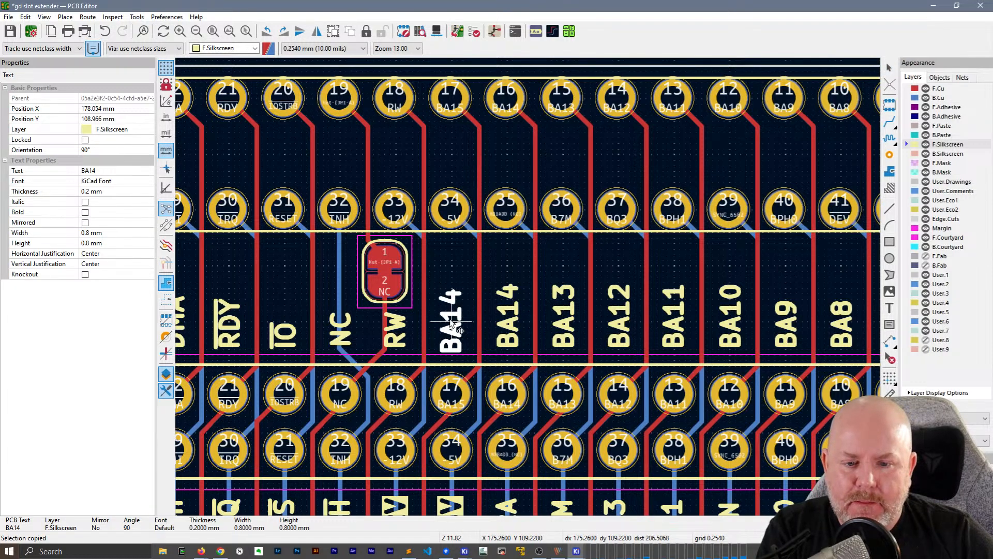
double_click(450, 321)
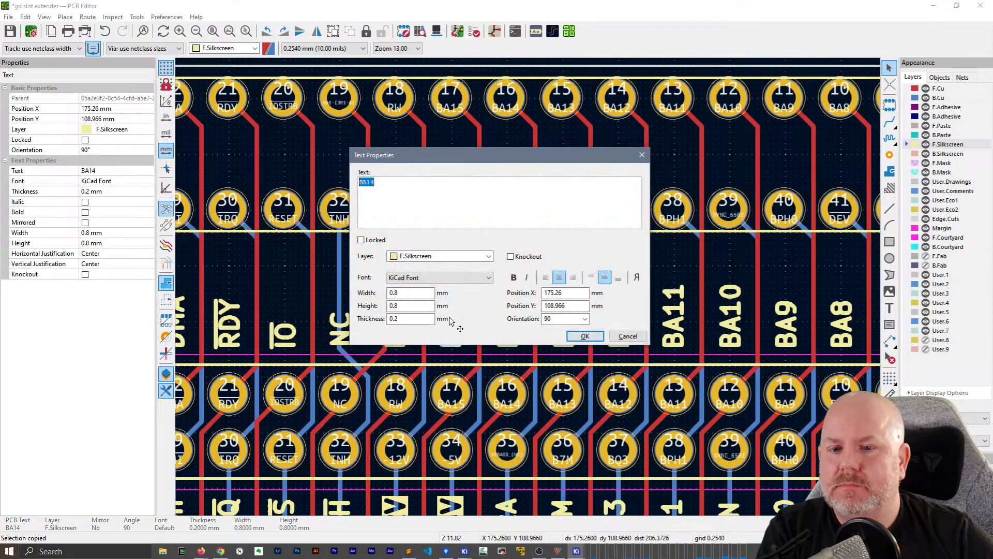
click(586, 336)
Change the IOS label above J2 pin 1 to IOSEL and shift it up in line with the neighbouring labels
scroll(635, 303, right, 3)
scroll(636, 303, right, 8)
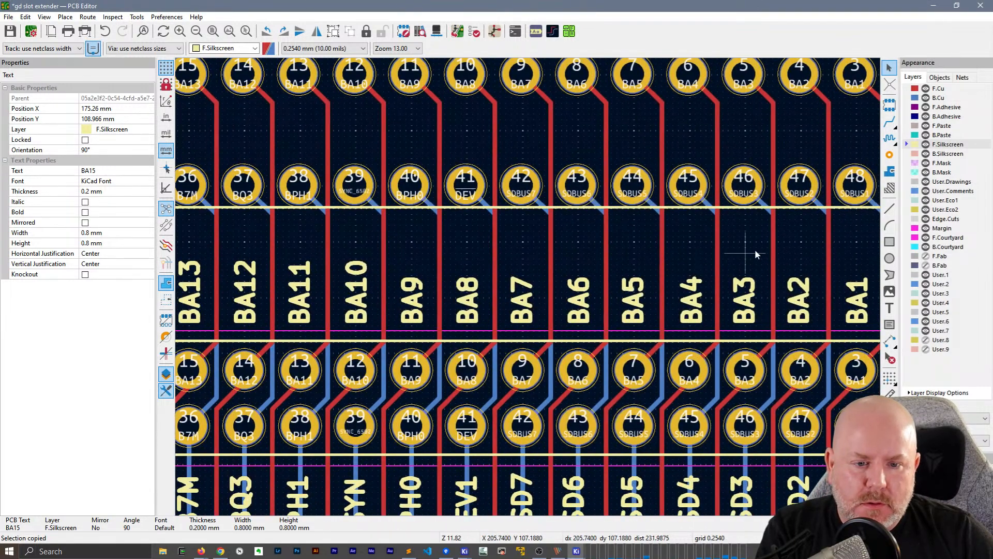
middle_drag(777, 247, 445, 234)
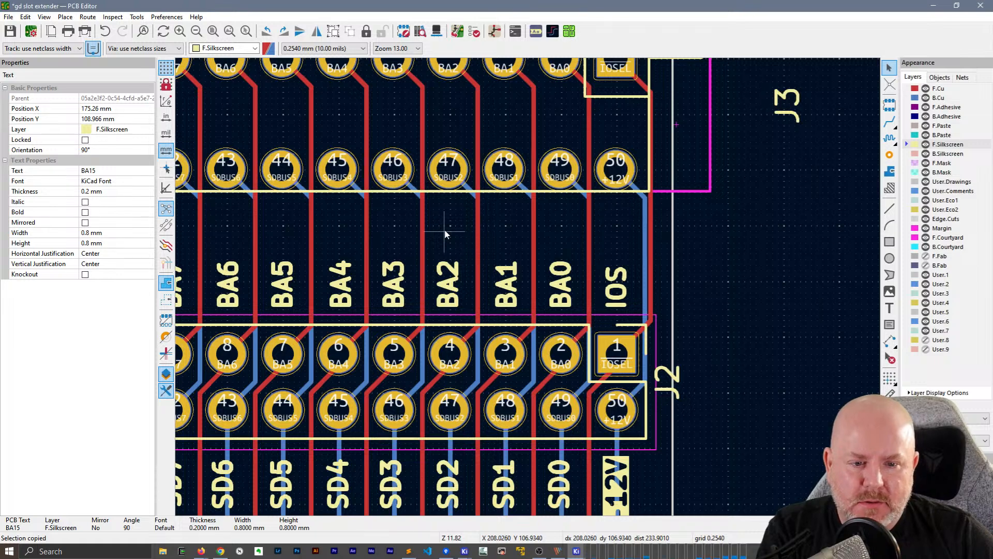
click(614, 281)
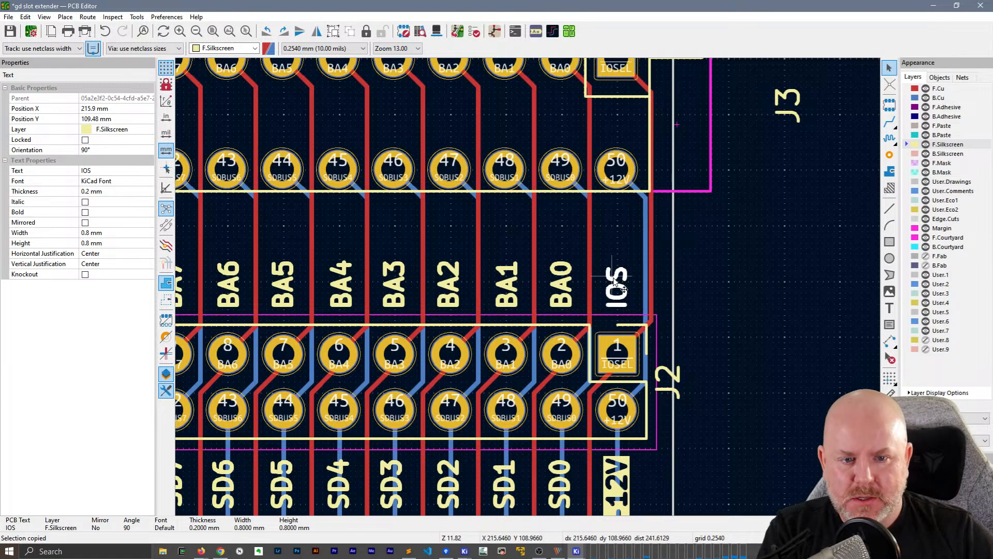
double_click(615, 280)
key(End)
text(EL)
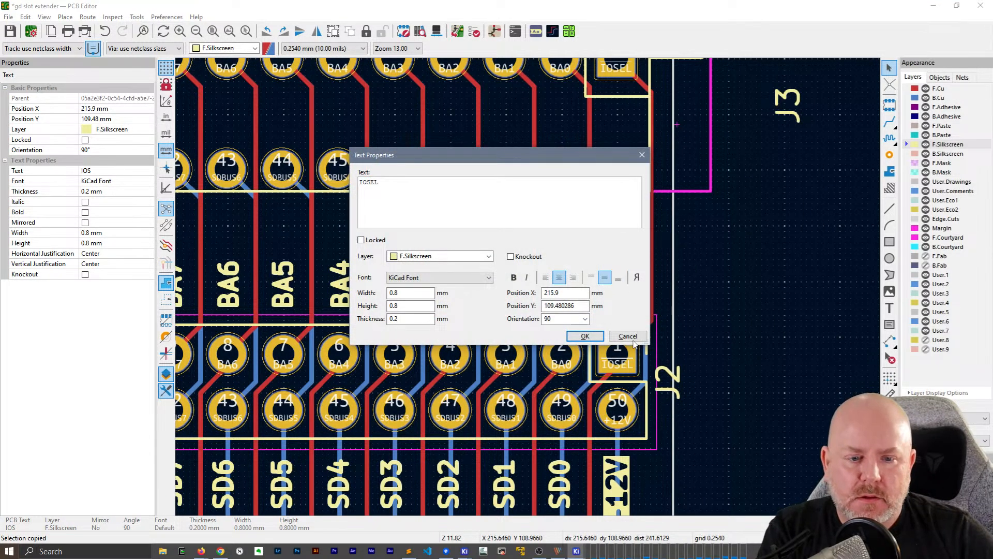
click(585, 336)
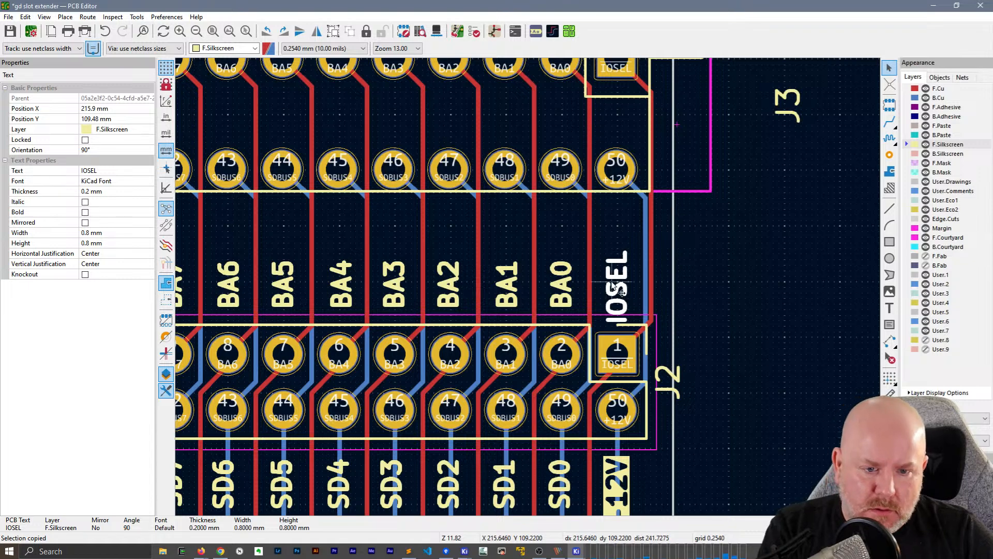
drag(614, 287, 620, 278)
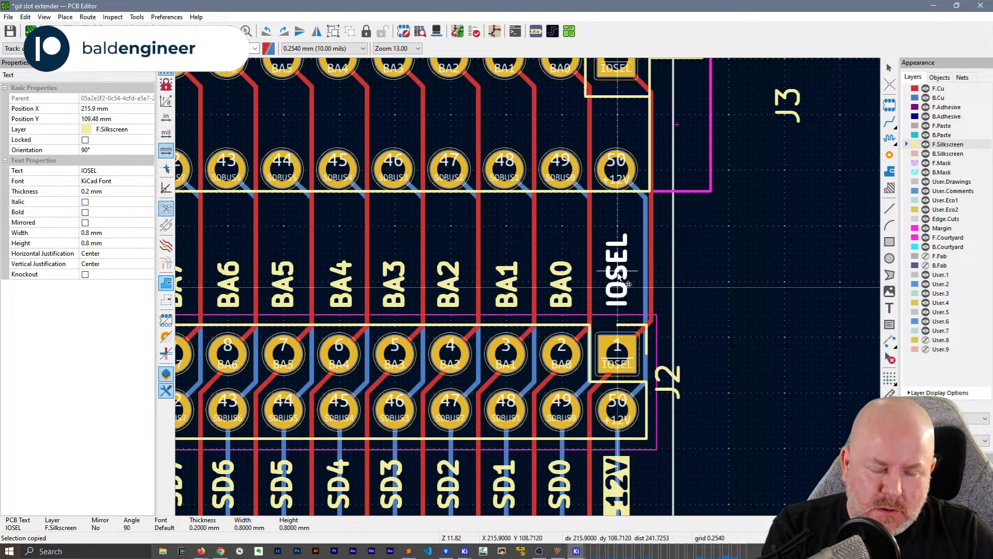
click(620, 277)
Turn on knockout for the +5V label above J2
scroll(450, 241, down, 3)
middle_drag(359, 280, 667, 272)
click(334, 292)
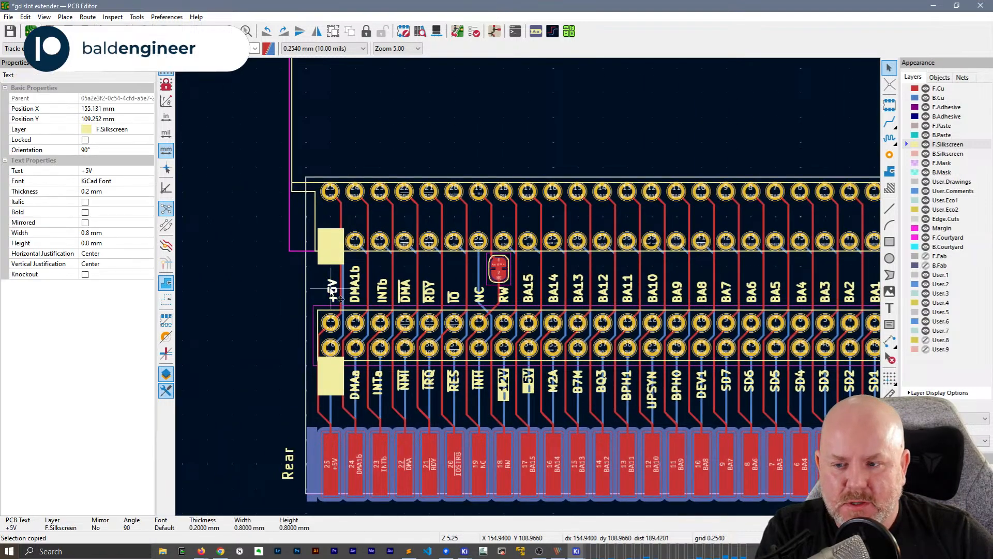
click(86, 276)
Duplicate the row of signal labels below J2, flip the copies to the back silkscreen and rotate them 180° below the board
scroll(288, 260, down, 2)
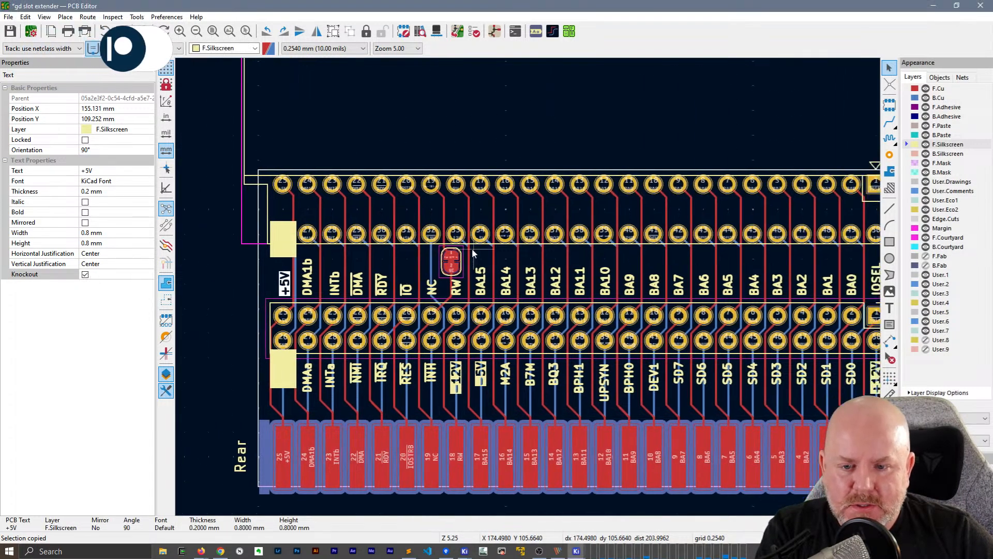
middle_drag(700, 292, 452, 241)
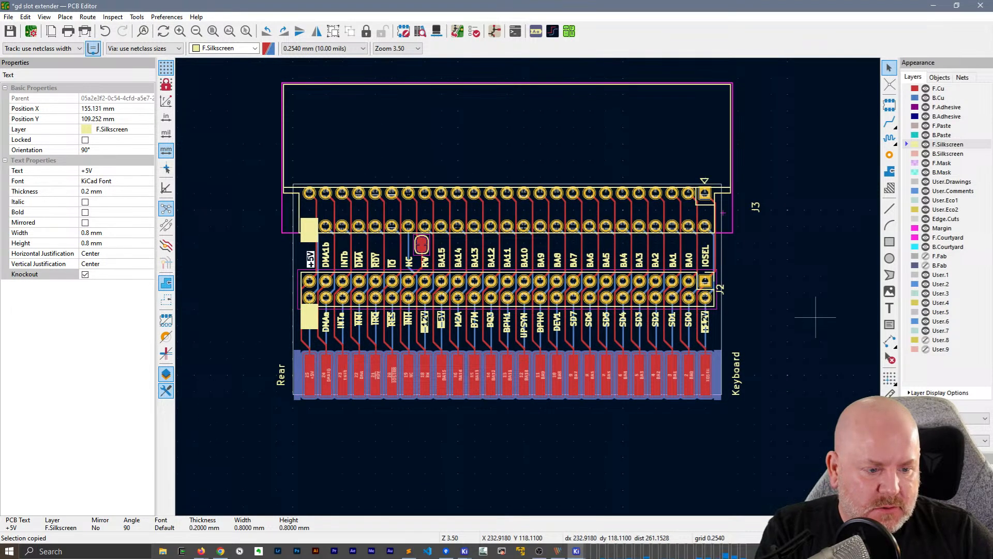
drag(273, 253, 760, 256)
mouse_move(260, 311)
mouse_down()
mouse_move(352, 328)
mouse_move(753, 340)
mouse_move(362, 290)
mouse_move(264, 304)
mouse_up()
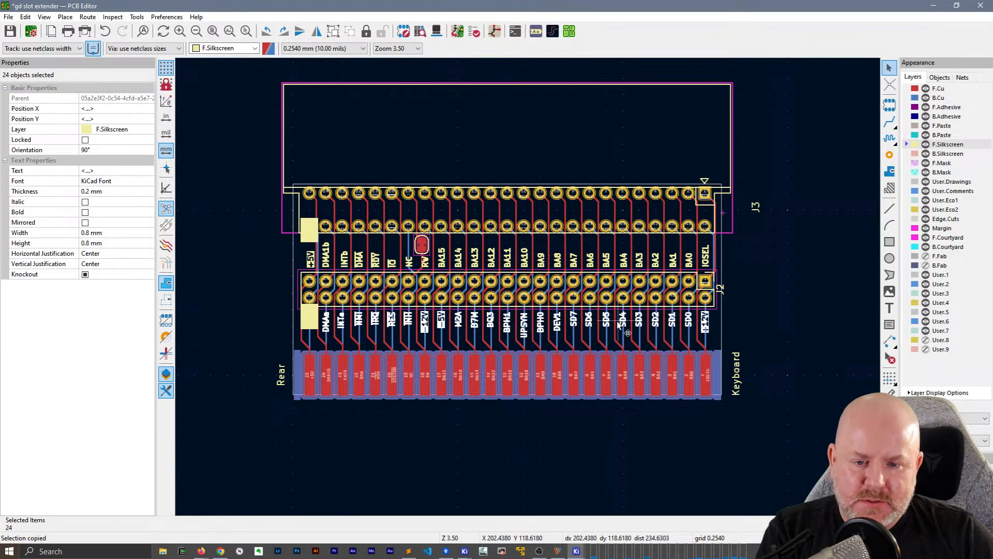
key(ctrl+v)
key(f)
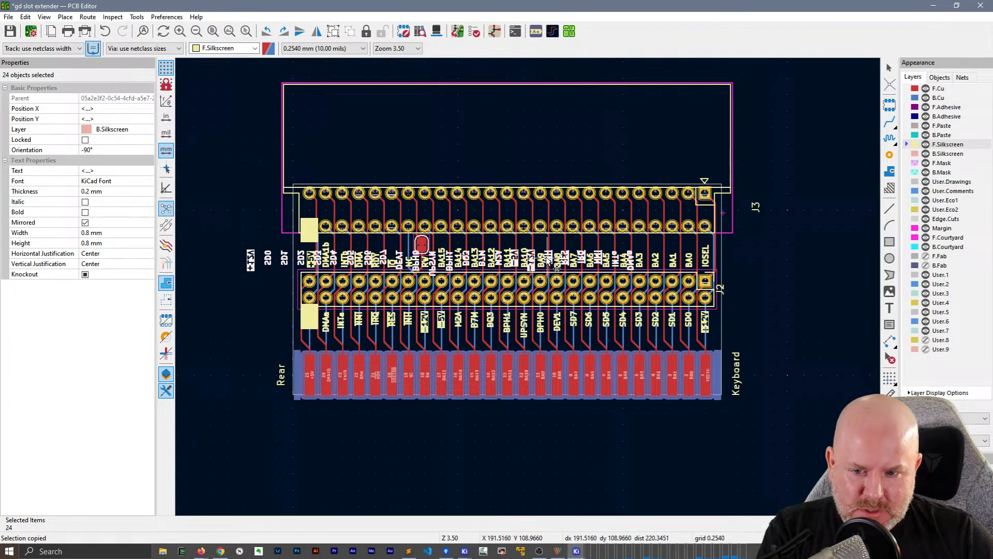
key(r)
key(r)
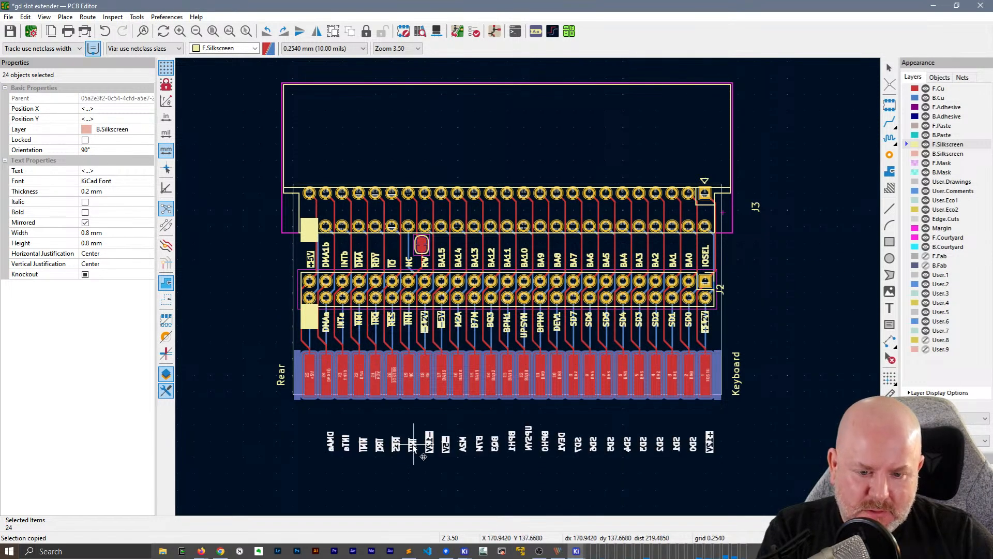
Align the flipped label copies to their top edges and place them over the matching front labels below J2
right_click(414, 448)
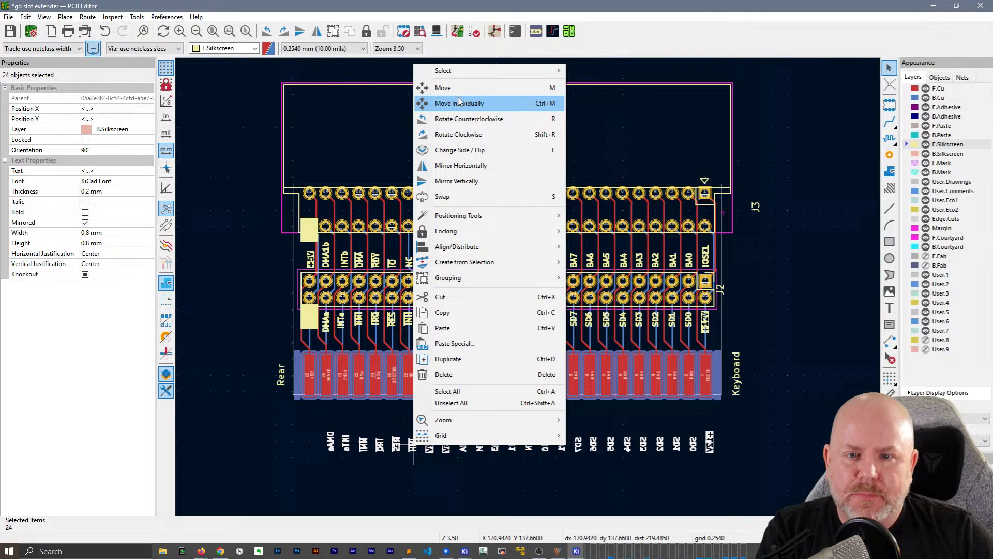
mouse_move(467, 247)
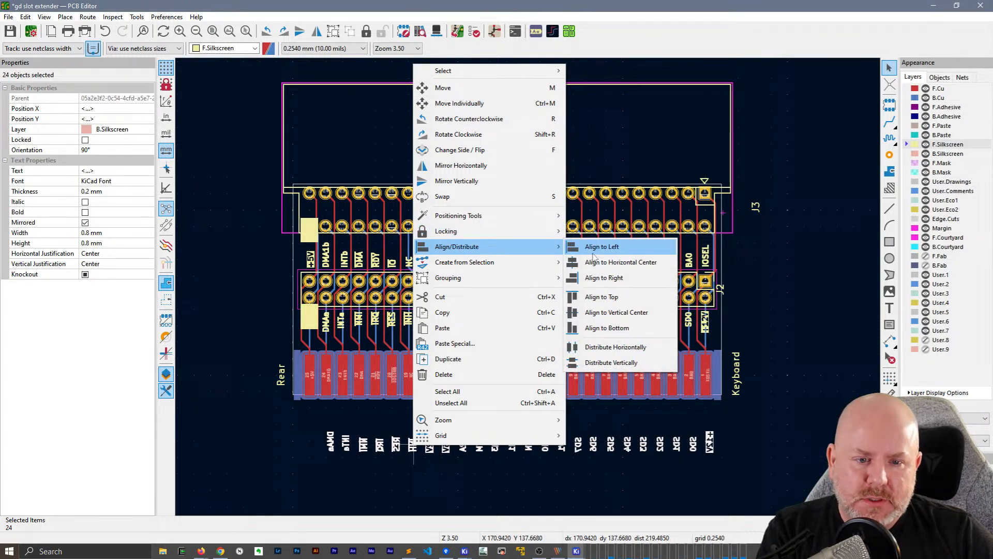
click(599, 298)
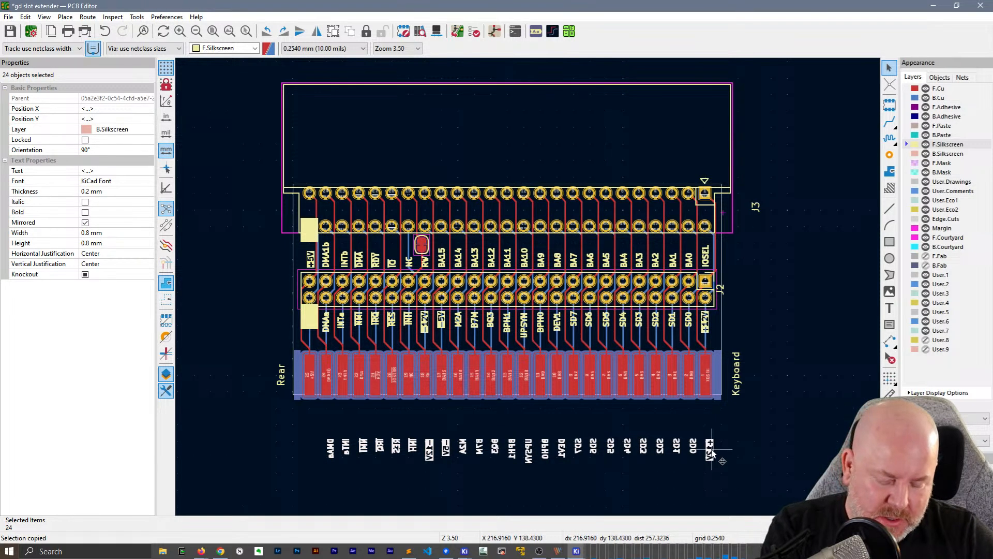
scroll(703, 323, up, 3)
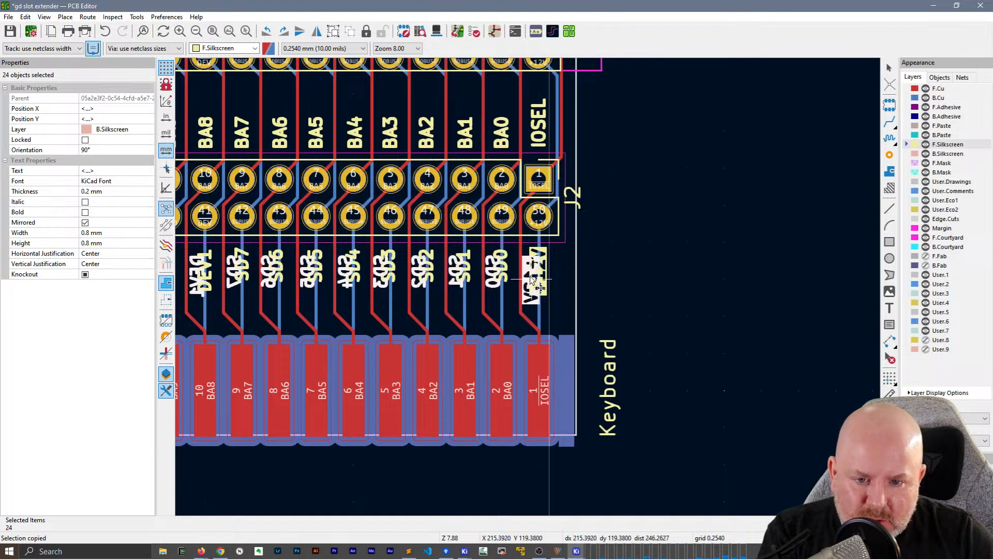
click(541, 273)
click(628, 245)
Duplicate the +5V to IOSEL labels above J2, flip the copies to the back silkscreen and rotate them 180° below the board
scroll(627, 239, down, 2)
middle_drag(256, 257, 533, 273)
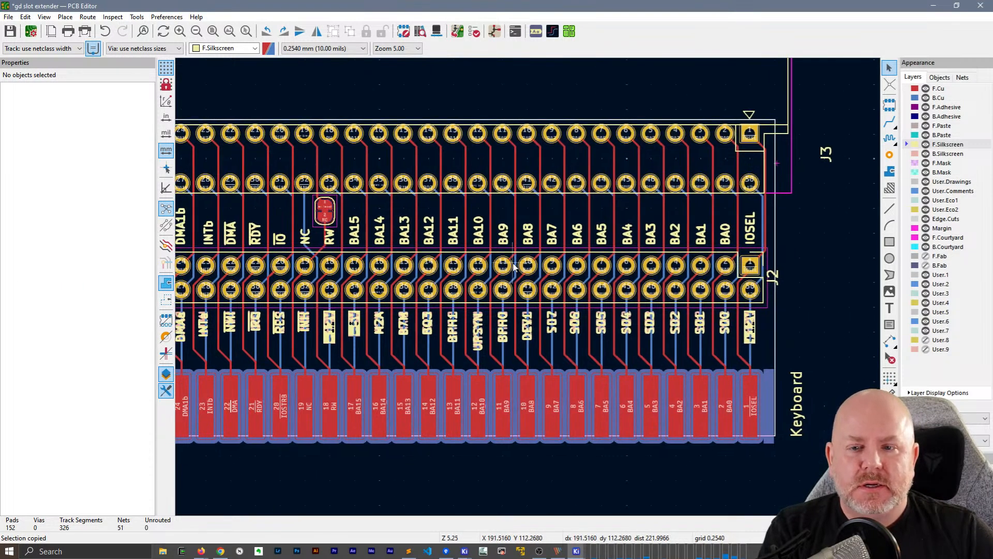
scroll(515, 266, down, 1)
drag(726, 275, 238, 265)
key(ctrl+v)
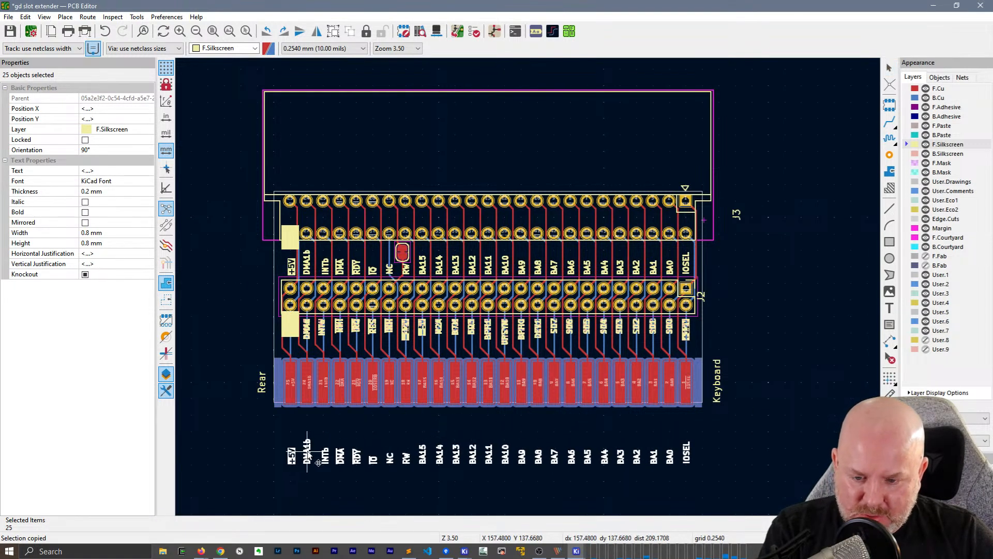
key(f)
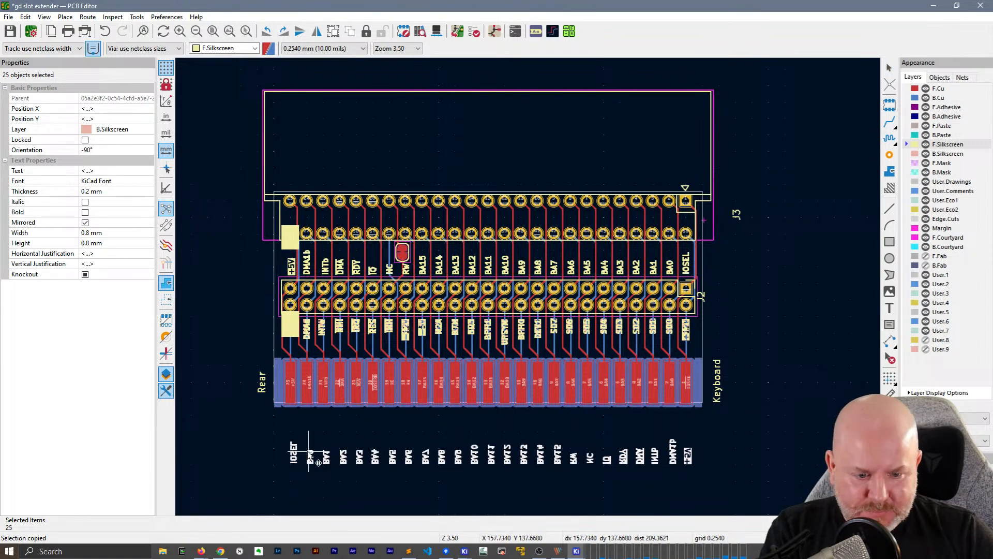
key(r)
key(r)
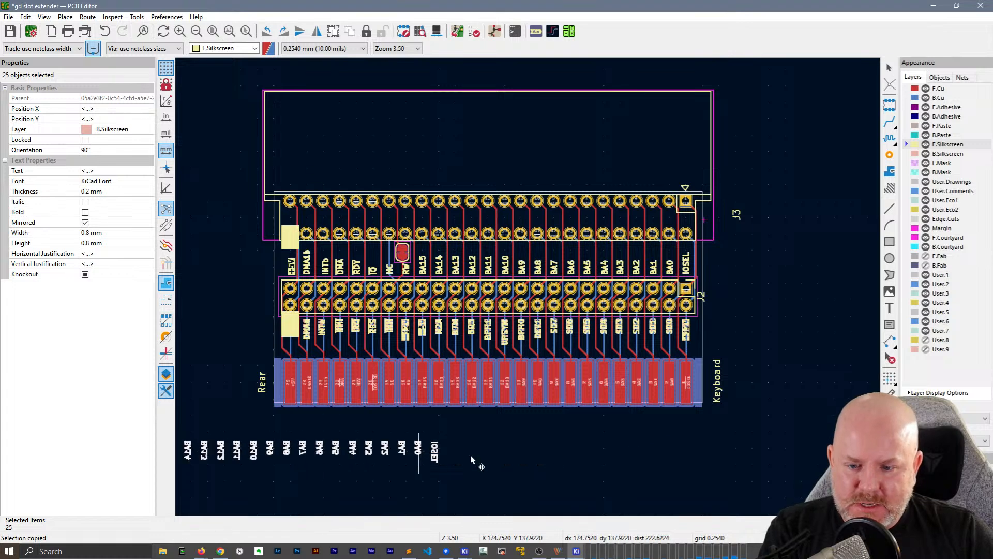
Align the flipped +5V to IOSEL copies to their bottom edges over the matching front labels above J2, and save the board
right_click(665, 455)
mouse_move(703, 252)
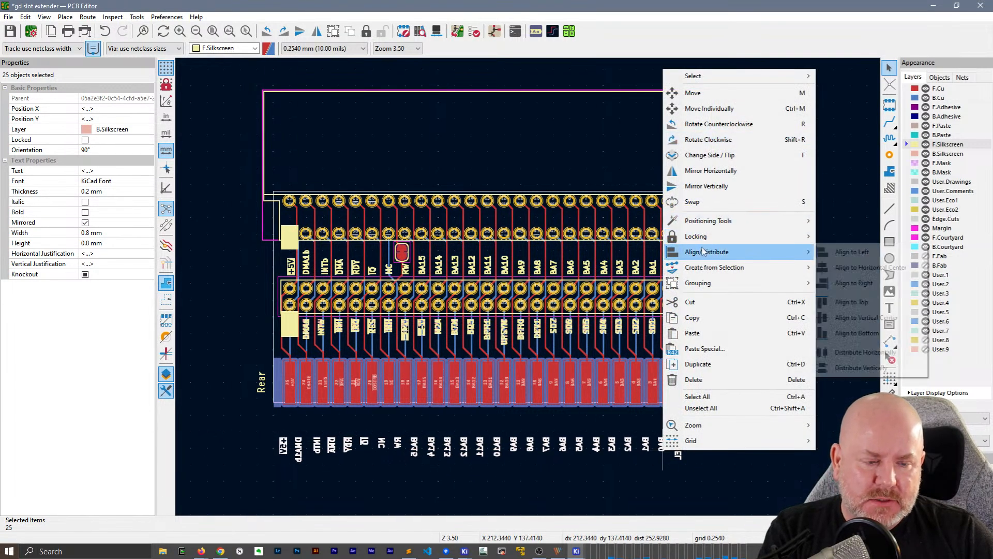
click(856, 333)
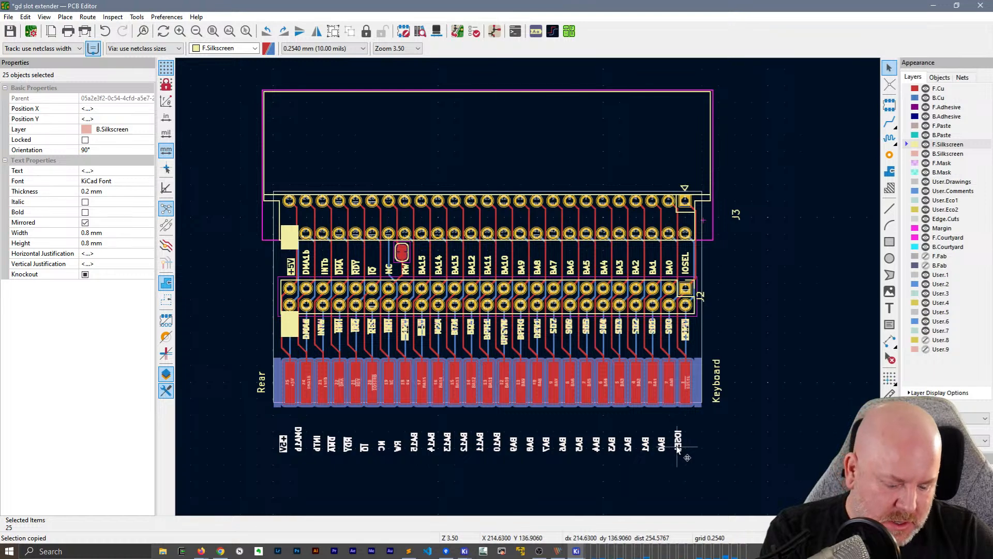
scroll(679, 449, up, 4)
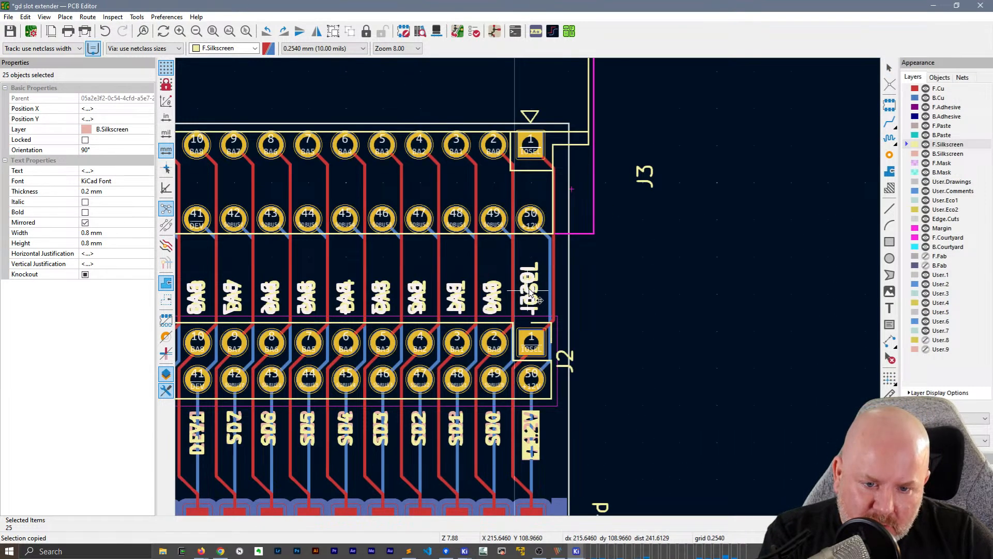
click(658, 306)
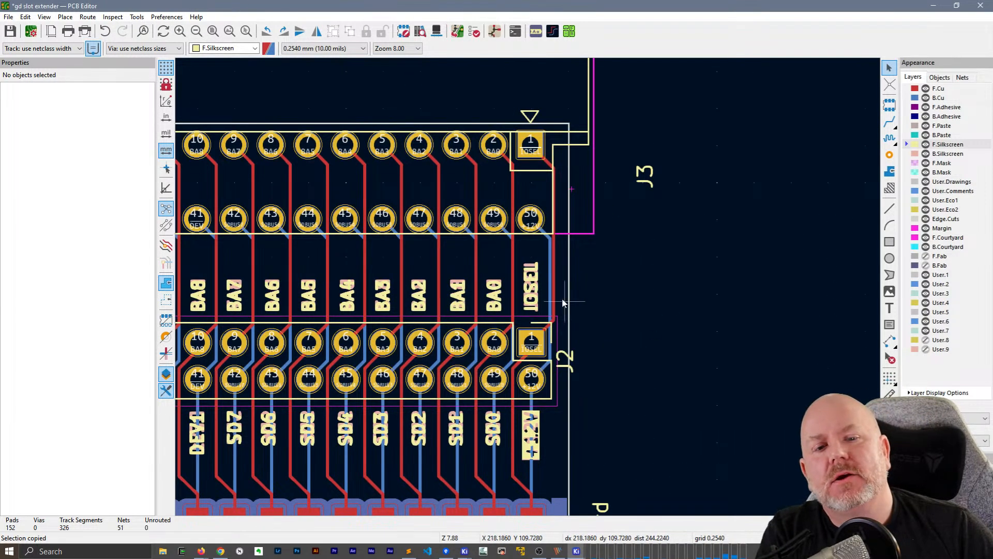
scroll(566, 308, down, 4)
key(ctrl+s)
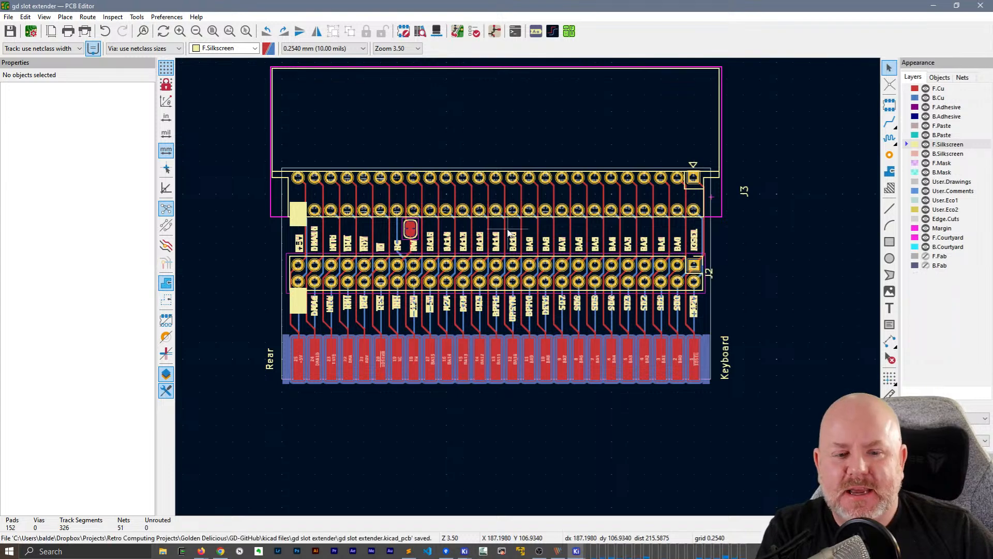
Select both the Keyboard and Rear silkscreen labels and set their text thickness to 0.2 mm
scroll(666, 346, up, 4)
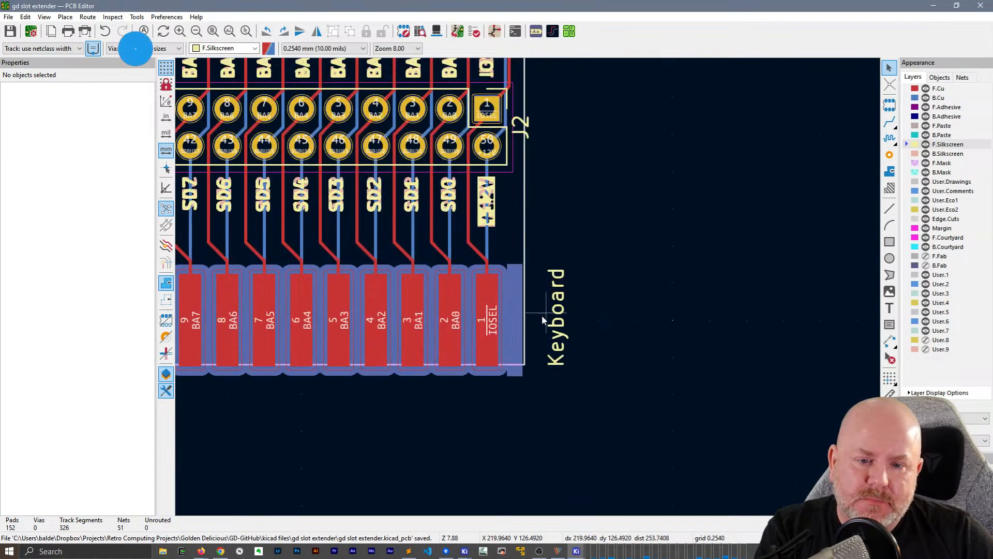
click(544, 318)
scroll(533, 290, down, 4)
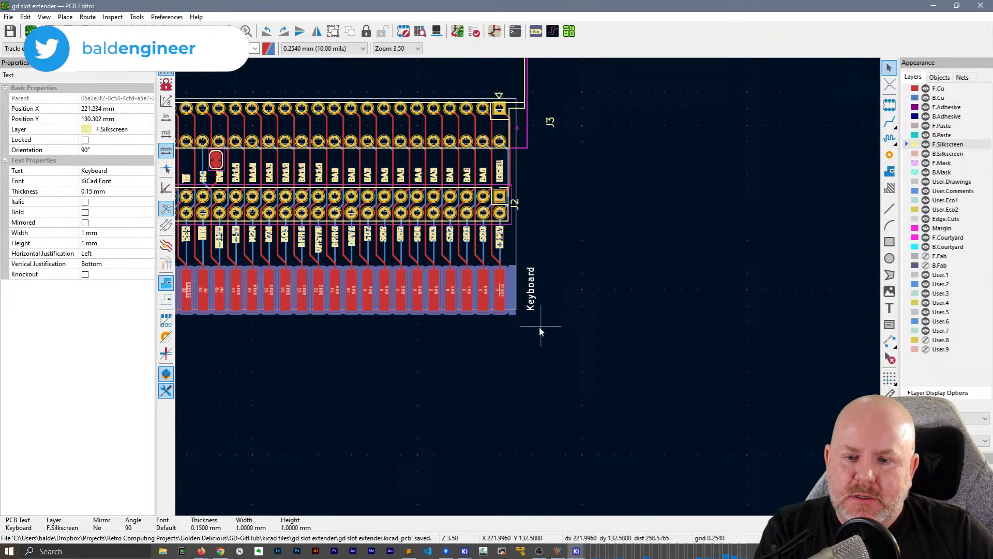
scroll(501, 204, down, 2)
shift+click(218, 264)
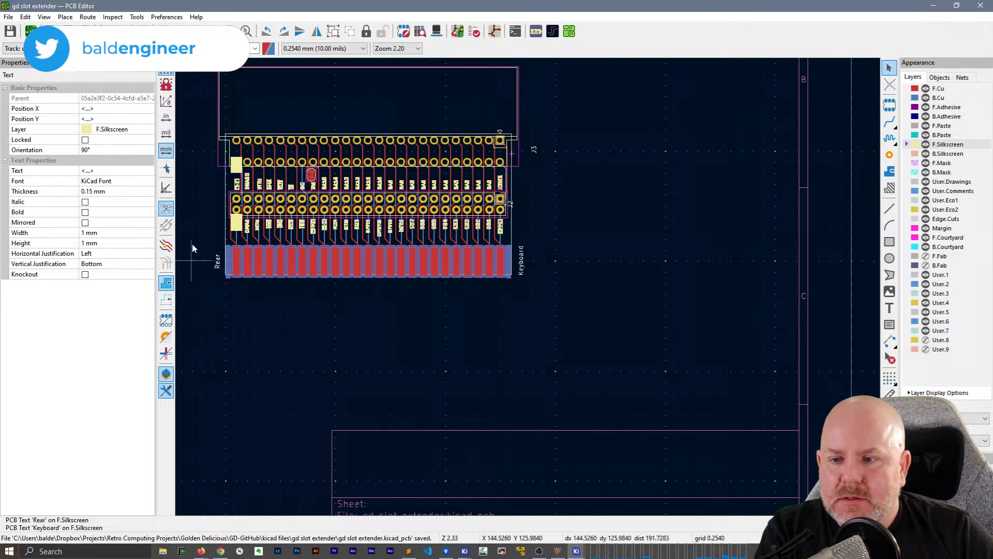
click(108, 192)
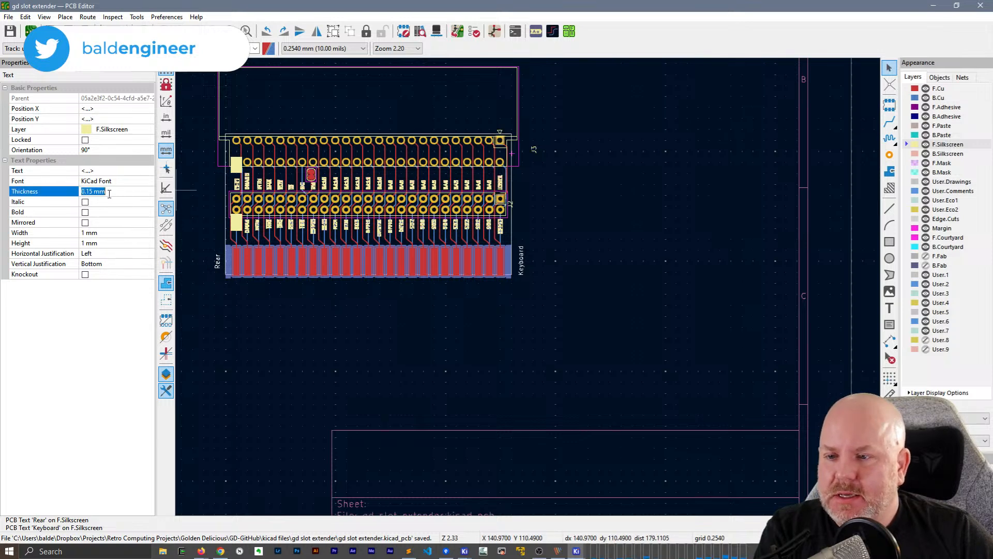
Set the Rear and Keyboard labels' text width and height to 0.8 mm and enable knockout for both
click(116, 233)
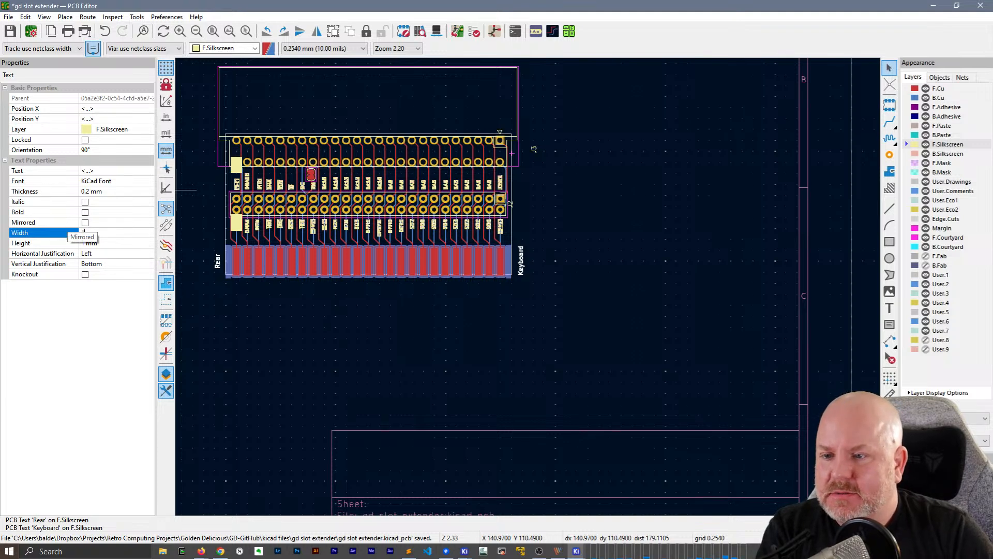
key(Return)
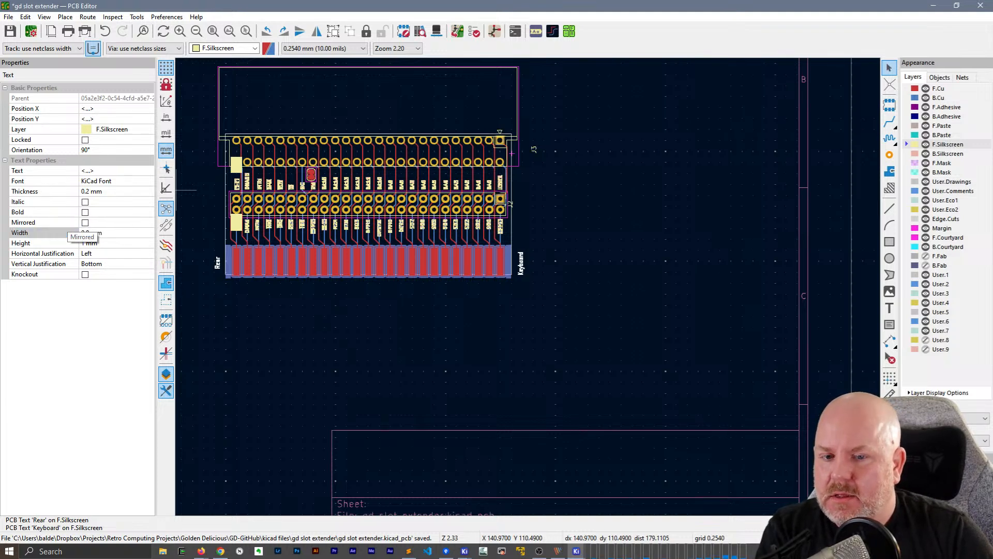
click(114, 242)
text(0.8)
key(Tab)
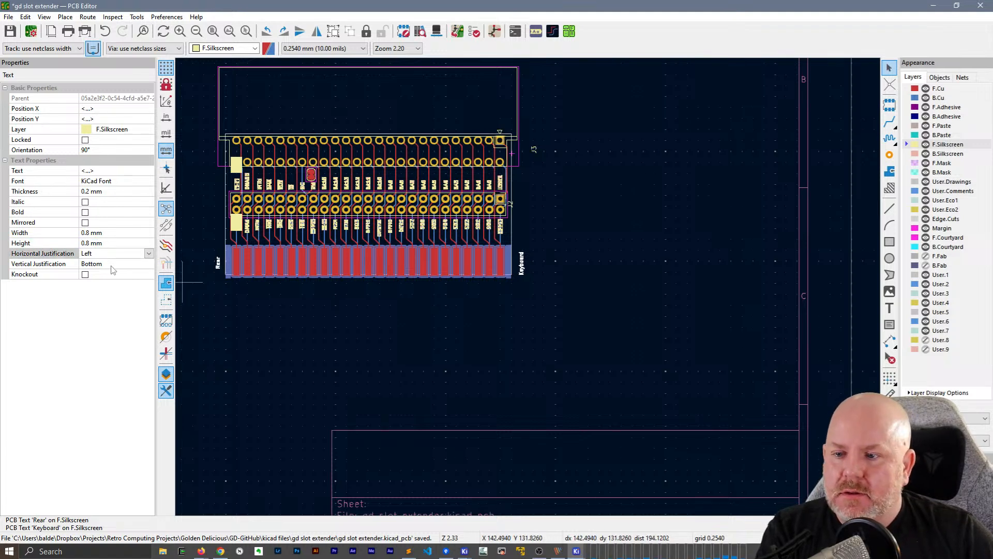
click(496, 331)
Move the Keyboard label inside the board outline, beside the IOSEL contact of the edge connector
scroll(517, 311, up, 5)
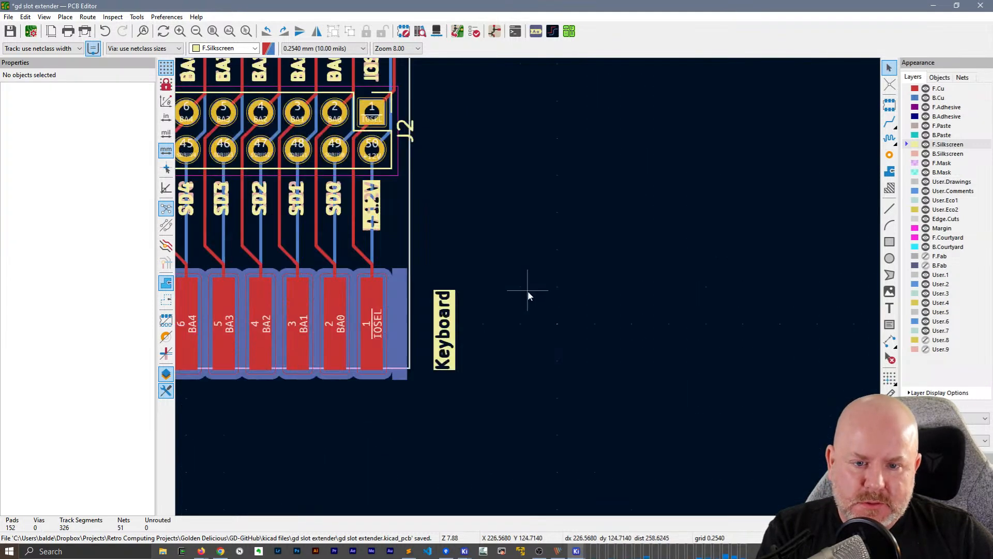
click(451, 335)
drag(446, 373, 405, 359)
Move the Rear label inside the opposite end of the board outline, at X 153.67 mm and Y 128.524 mm
click(385, 457)
middle_drag(385, 458, 771, 375)
scroll(455, 352, down, 3)
scroll(237, 235, up, 5)
click(532, 336)
drag(532, 336, 589, 330)
scroll(455, 336, down, 1)
middle_drag(576, 267, 185, 213)
middle_drag(802, 227, 389, 268)
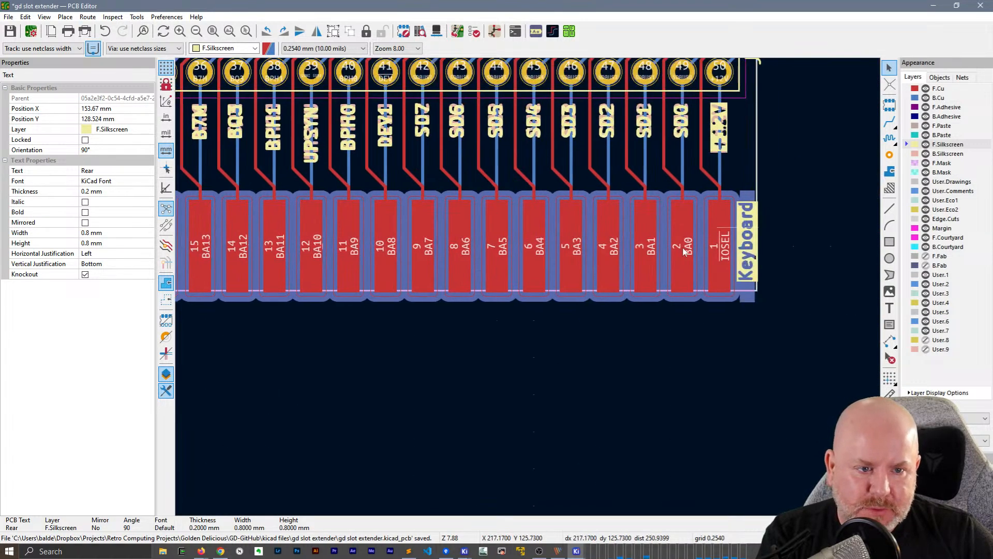
Try to widen the Edge.Cuts board outline to 66.294 mm by moving its edge near J2 outward
middle_drag(782, 153, 598, 218)
click(578, 220)
middle_drag(659, 185, 616, 346)
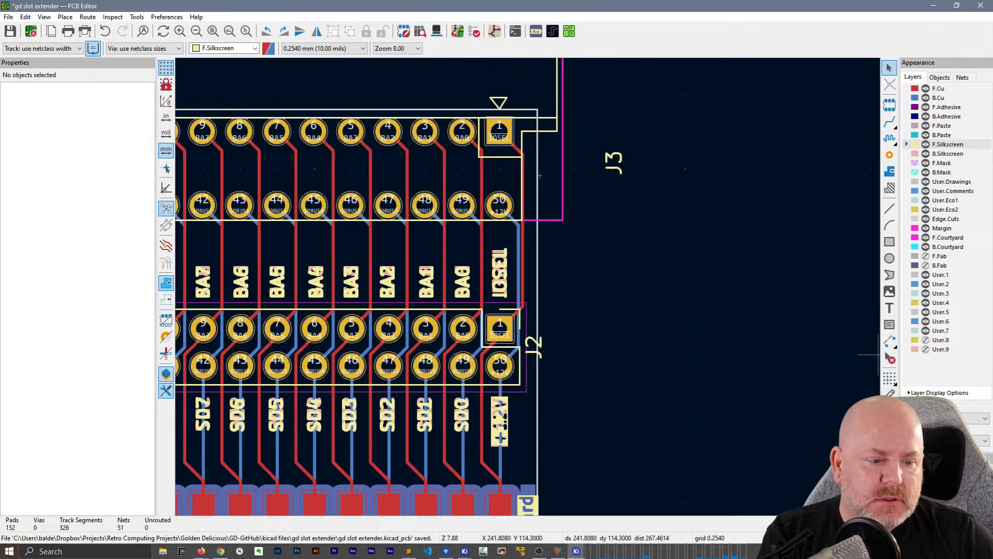
click(538, 309)
drag(536, 347, 541, 349)
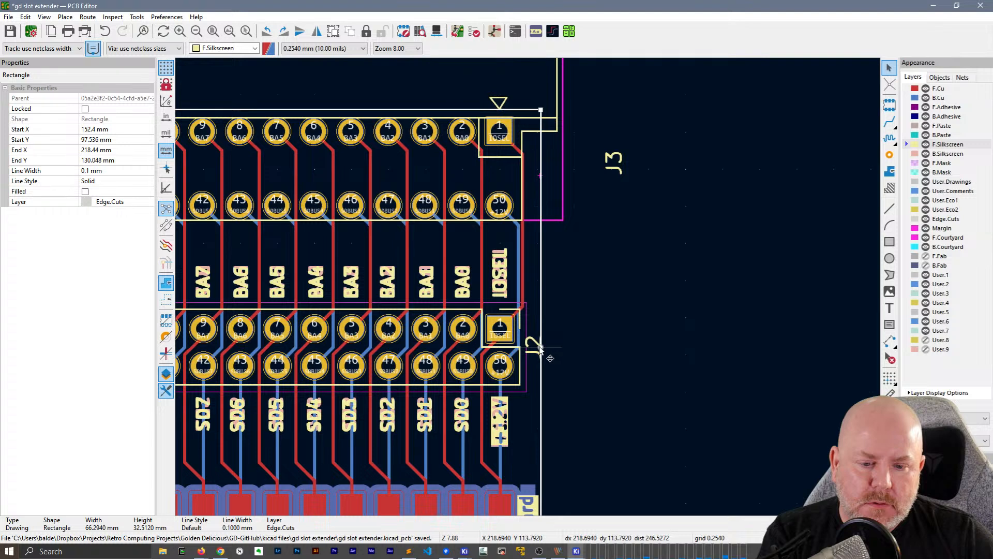
key(Escape)
scroll(529, 286, down, 5)
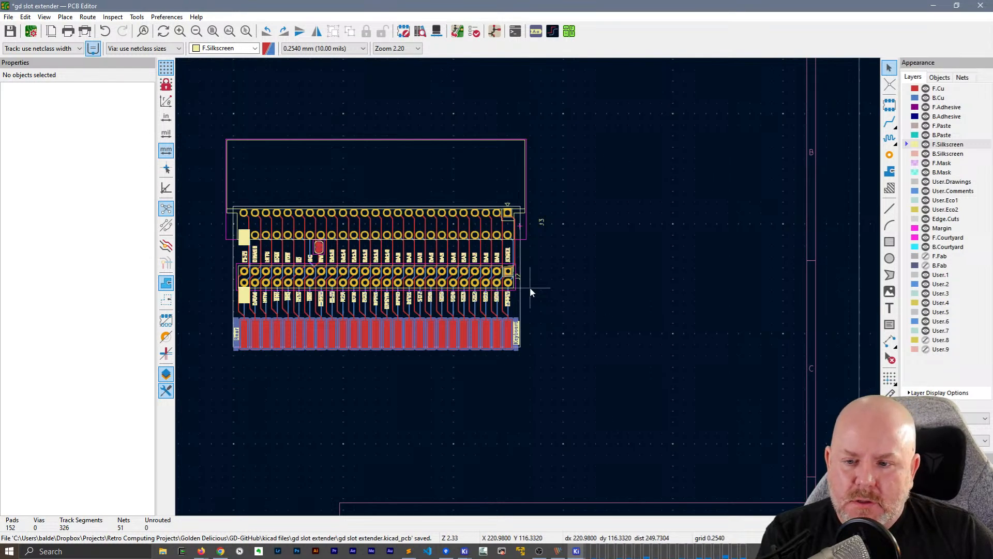
click(524, 275)
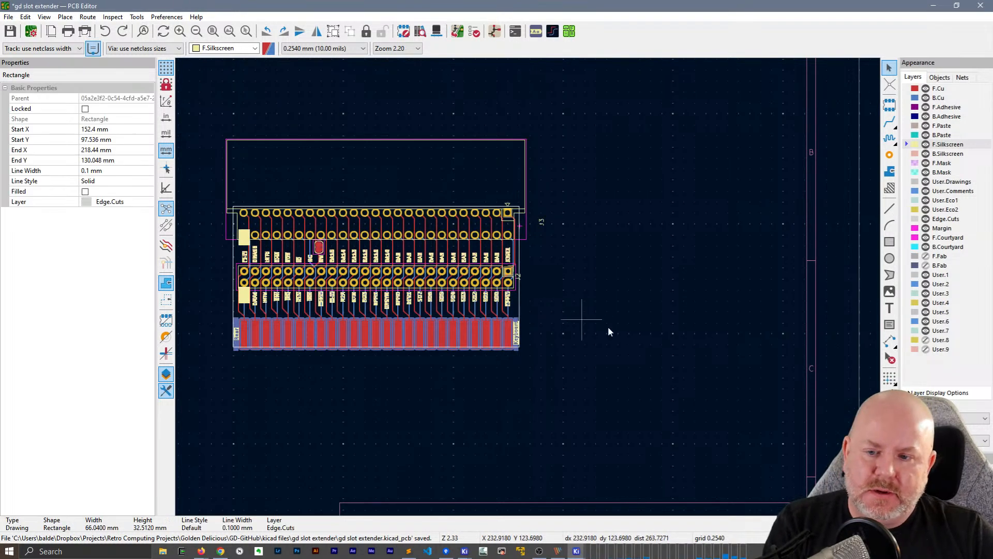
Deselect the board outline and open the board in the 3D Viewer
click(392, 381)
middle_drag(392, 381, 471, 385)
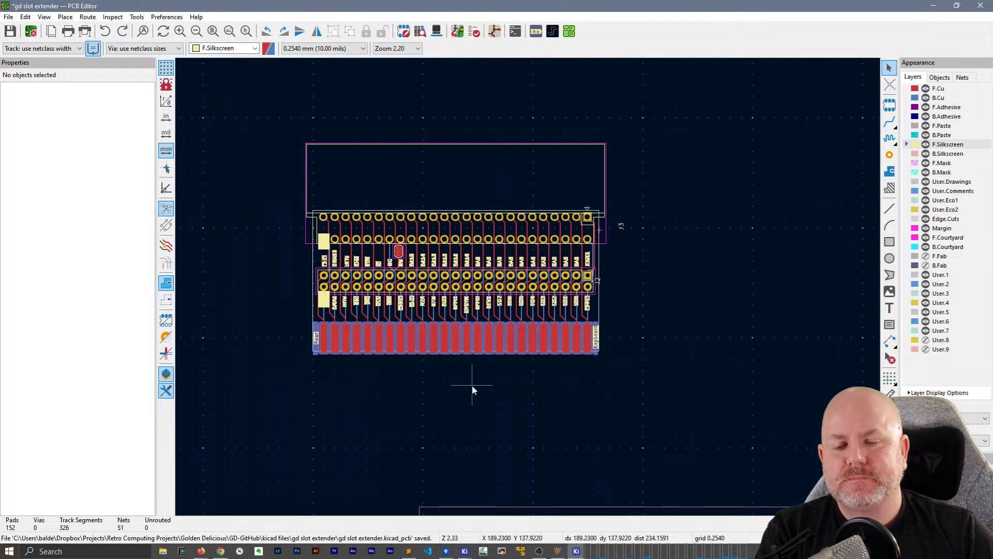
key(alt+3)
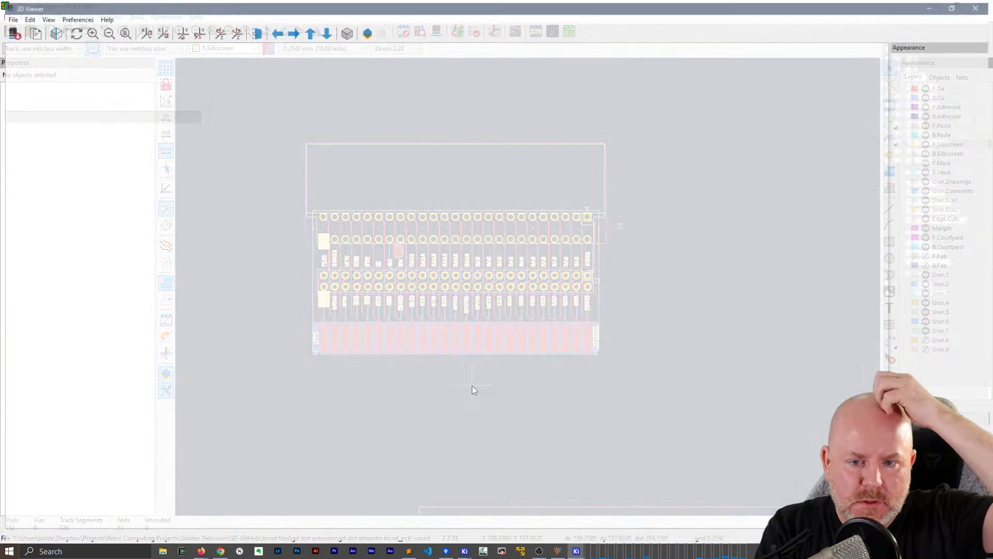
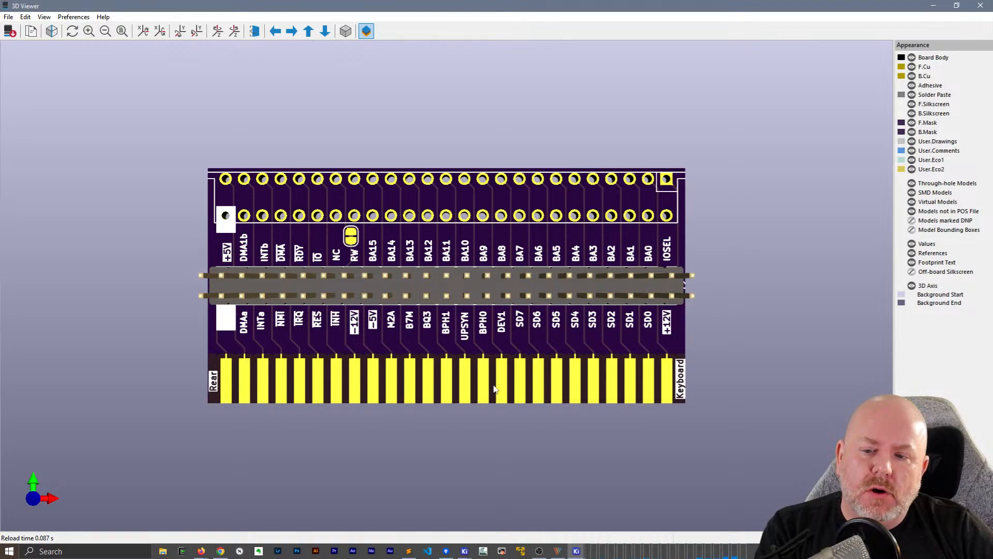
Inspect the Rear and Keyboard labels and both faces of the board in 3D, and return to the layout
drag(647, 375, 496, 370)
scroll(641, 383, up, 5)
scroll(641, 384, down, 5)
drag(641, 383, 228, 139)
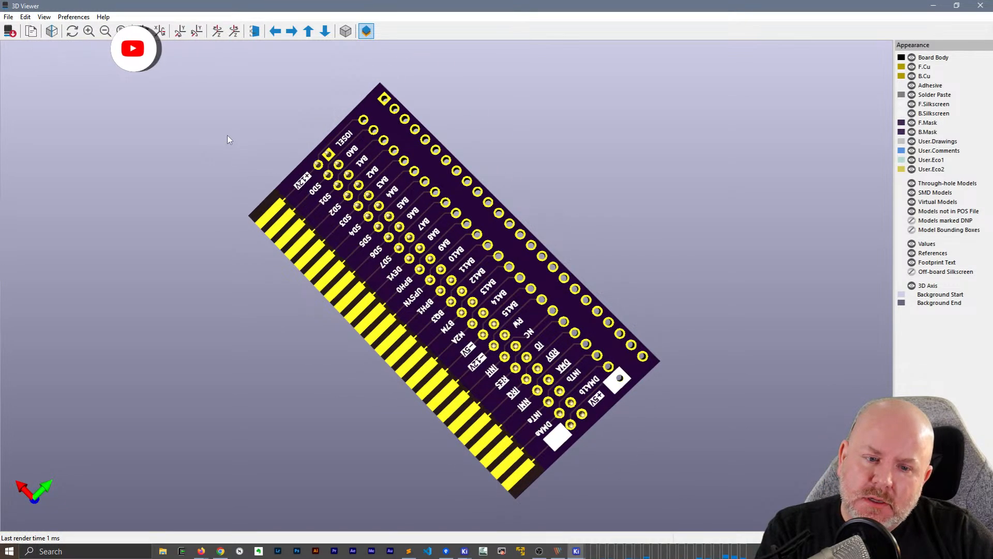
drag(228, 135, 380, 380)
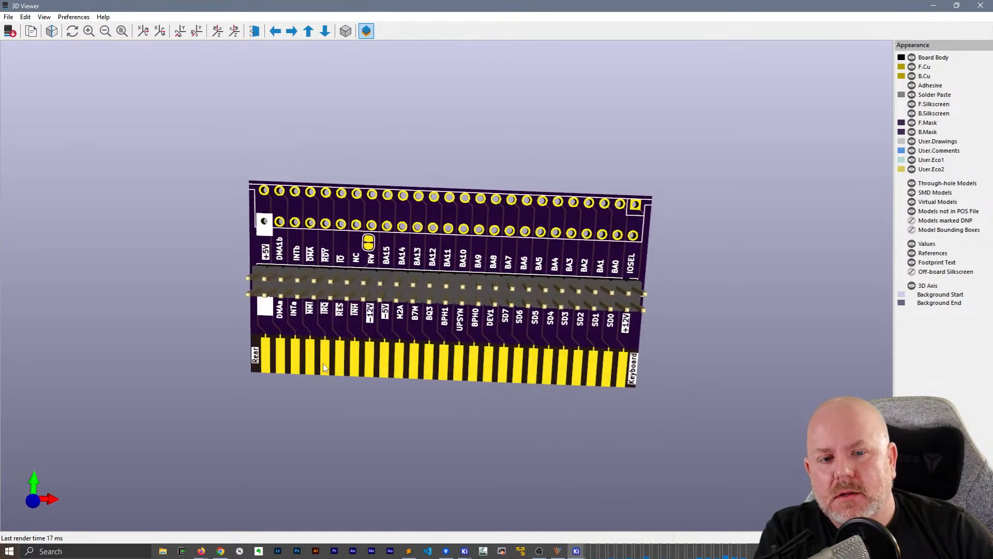
click(980, 5)
Rotate the Keyboard label to 0° and place it above the edge connector contacts near IOSEL, at X 210.832 mm and Y 122.078 mm
scroll(529, 287, up, 5)
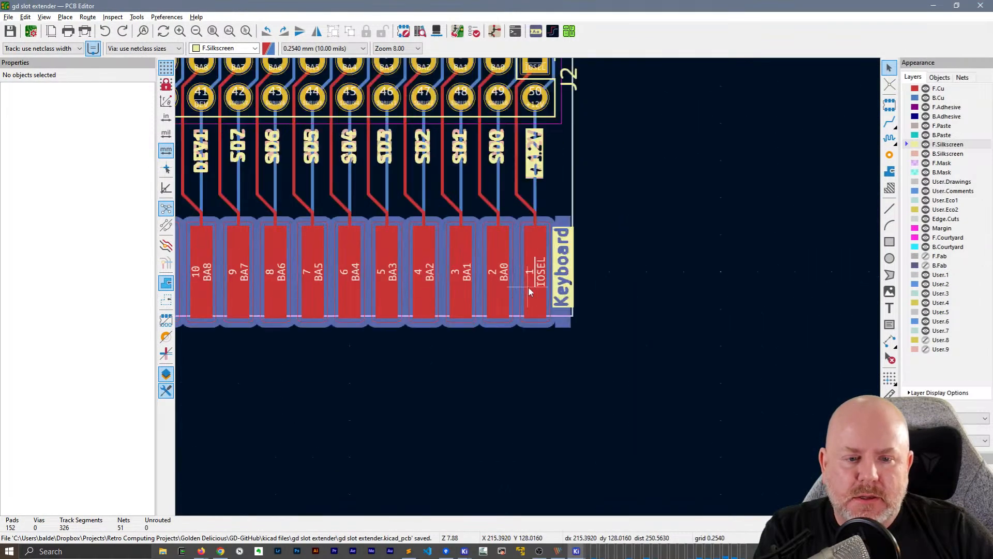
scroll(530, 289, down, 2)
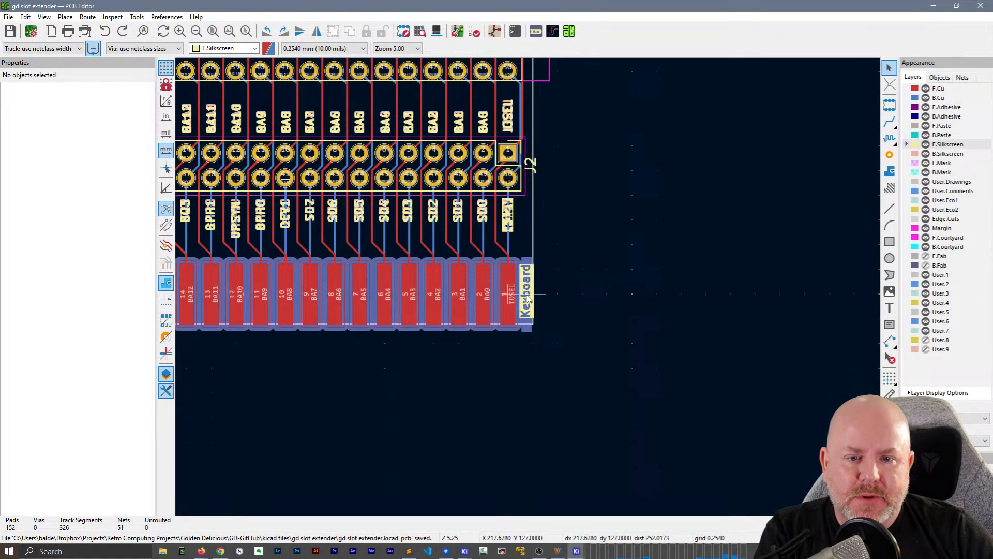
click(527, 300)
key(m)
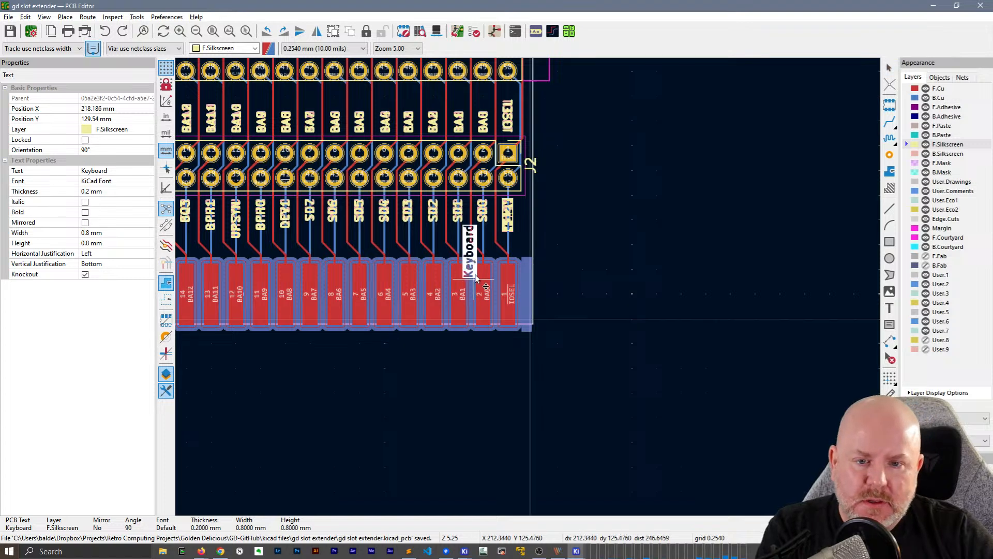
key(r)
key(r)
key(r)
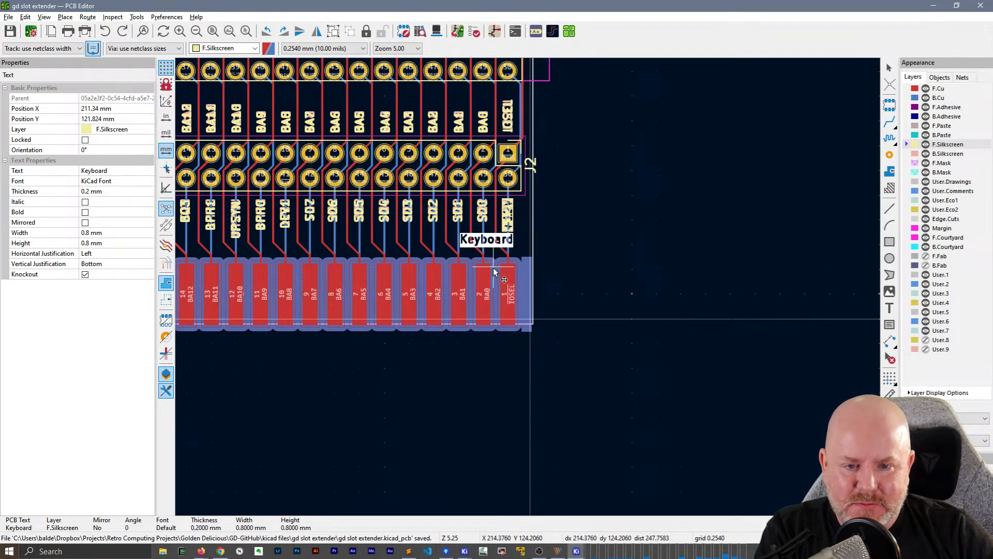
click(494, 273)
Rotate the Rear label to 0° and place it above the +5V contact, at about X 152.5 mm and Y 121.9 mm
middle_drag(286, 289, 706, 277)
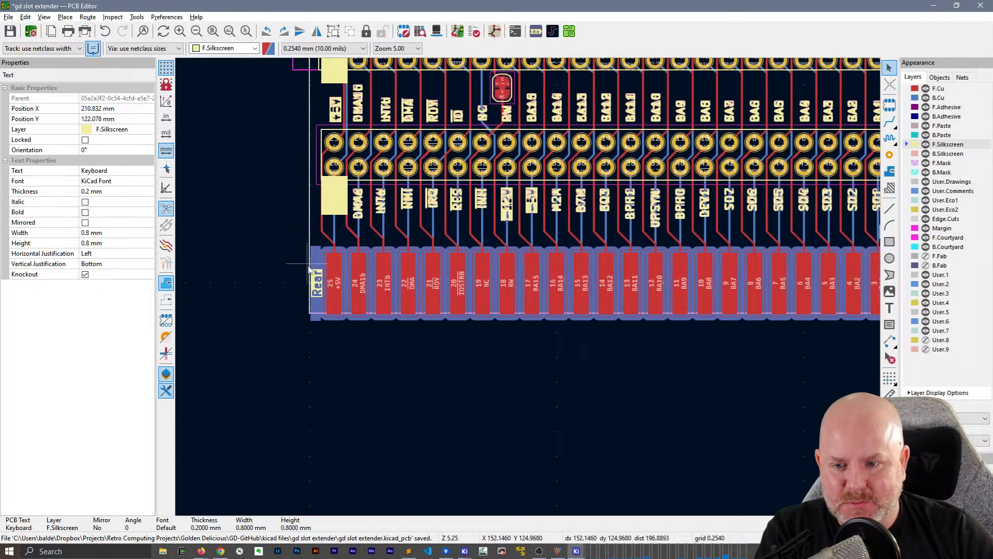
click(319, 286)
key(m)
key(r)
key(r)
key(r)
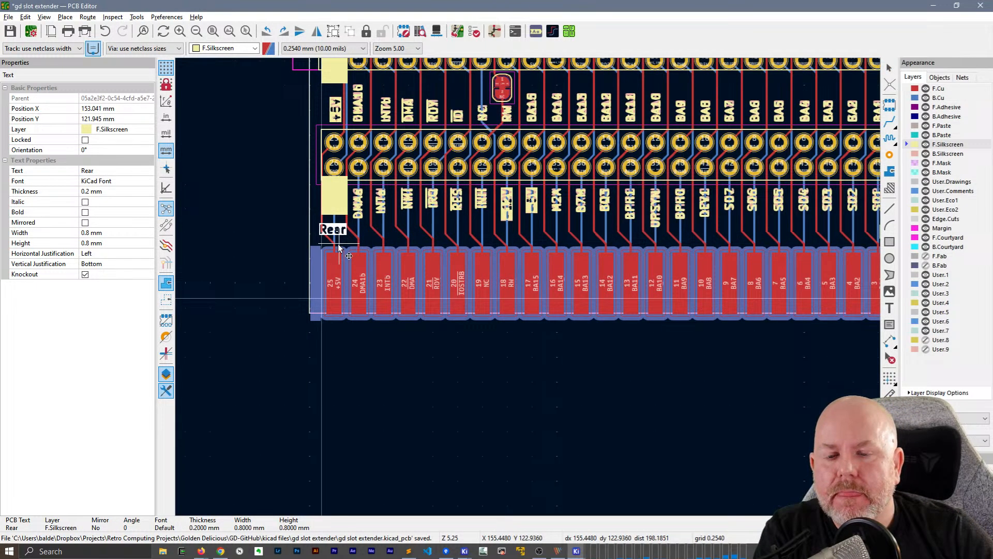
click(327, 245)
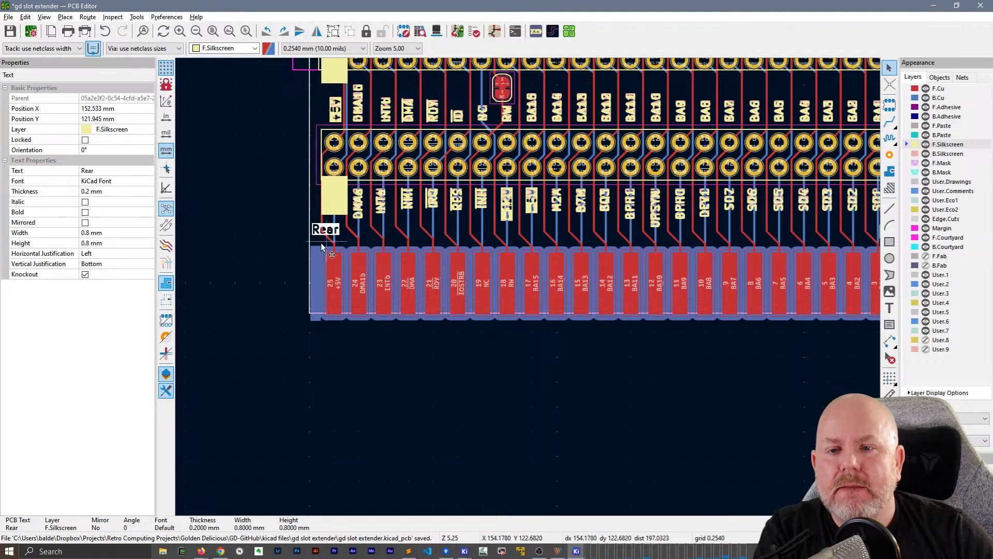
click(256, 222)
Copy the Rear label and place a flipped, mirrored duplicate over it on the back silkscreen
click(327, 231)
key(ctrl+c)
key(ctrl+v)
key(f)
click(342, 234)
Place a flipped, mirrored duplicate of the Keyboard label over the original on B.Silkscreen
middle_drag(632, 411, 234, 442)
middle_drag(551, 436, 560, 424)
click(538, 252)
key(f)
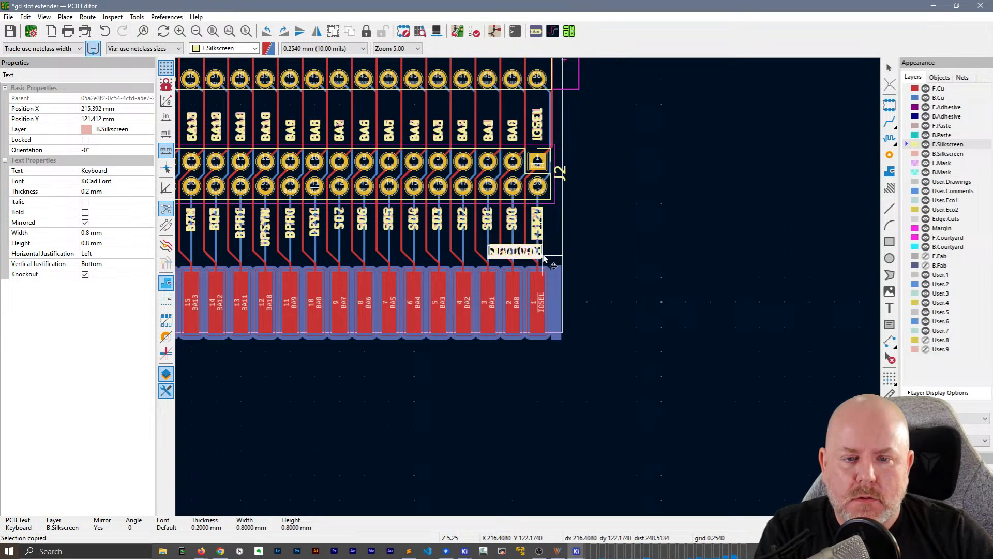
click(643, 259)
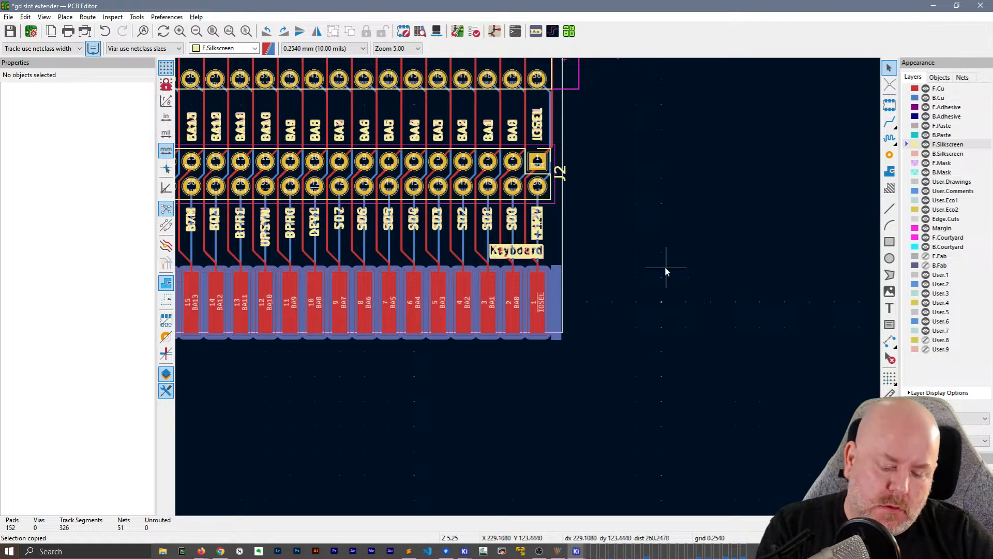
Check the horizontal Rear and Keyboard labels on both sides of the board in the 3D Viewer
key(alt+3)
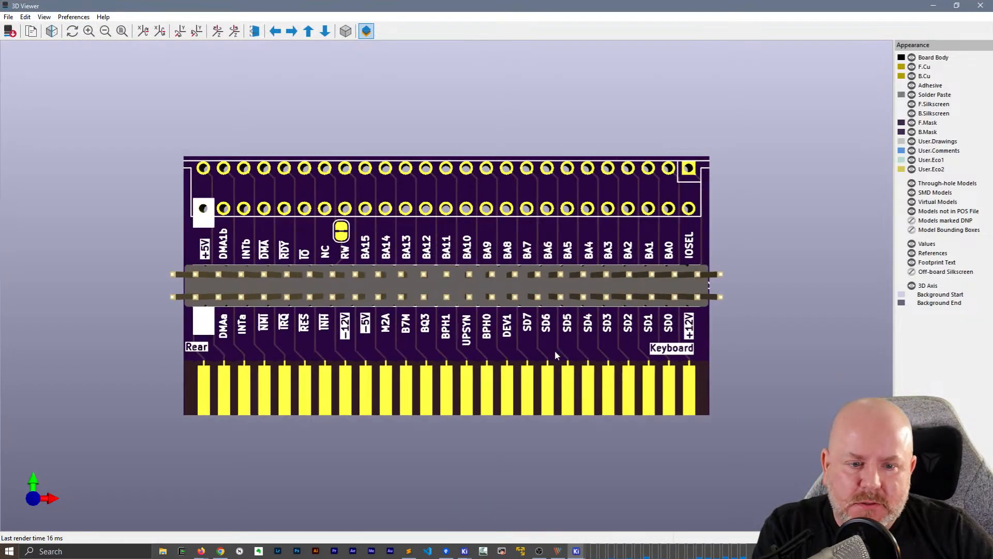
drag(555, 350, 363, 259)
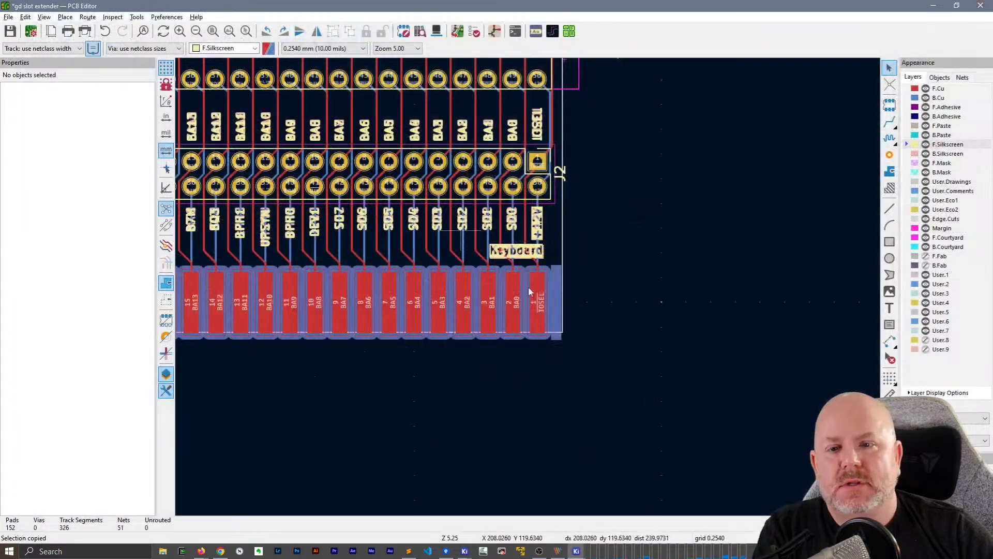
scroll(529, 286, down, 3)
scroll(528, 289, up, 3)
middle_drag(616, 297, 552, 220)
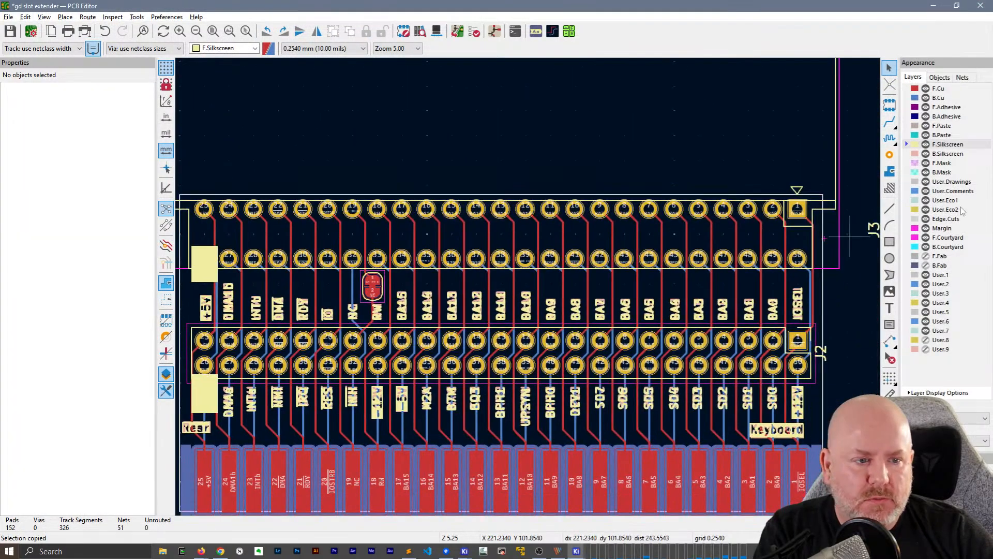
Create a B.Silkscreen text reading "gd slot exp, rev1," followed by the designer's handle, 1 mm wide and high with 0.15 mm thickness
click(952, 154)
click(890, 308)
click(533, 212)
text(gd)
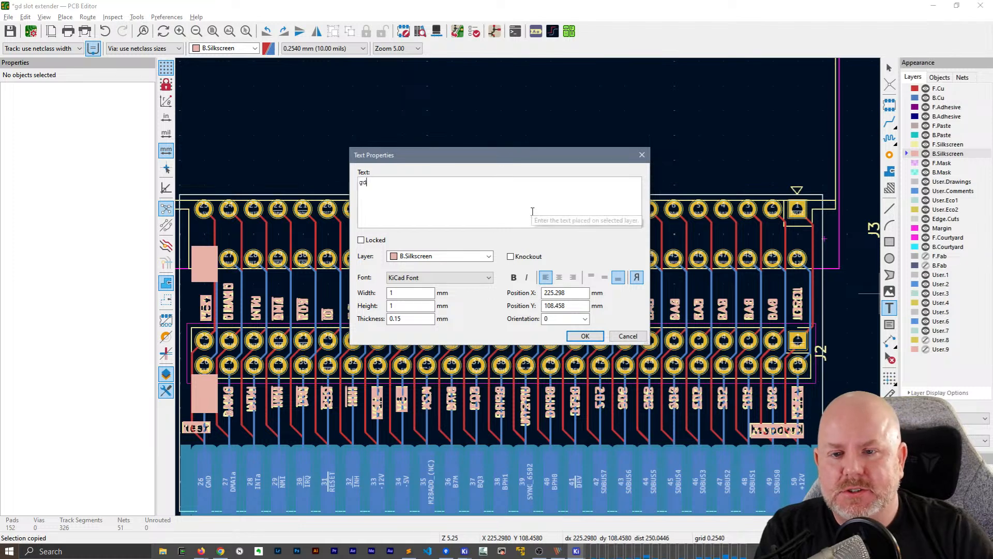
key(BackSpace)
key(BackSpace)
key(BackSpace)
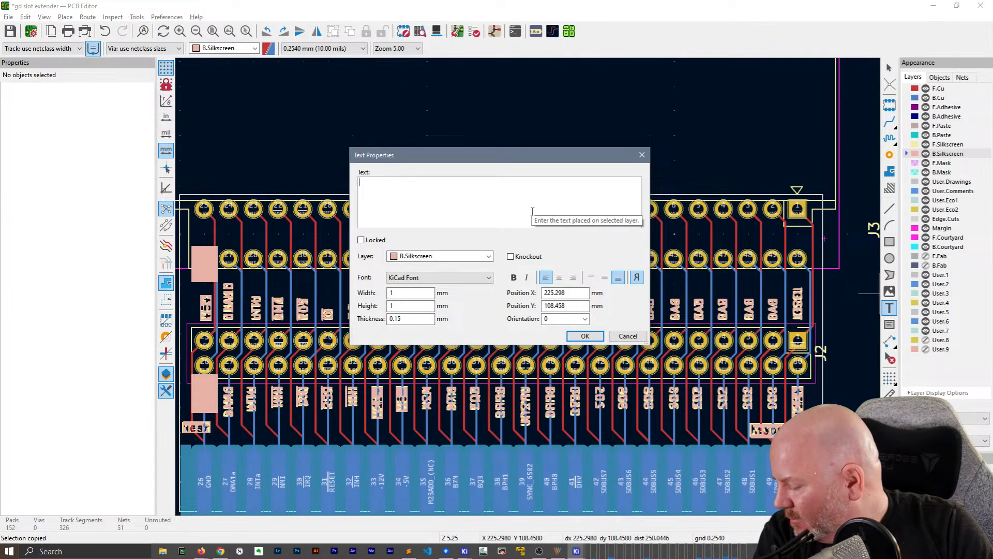
text(gd slot ex)
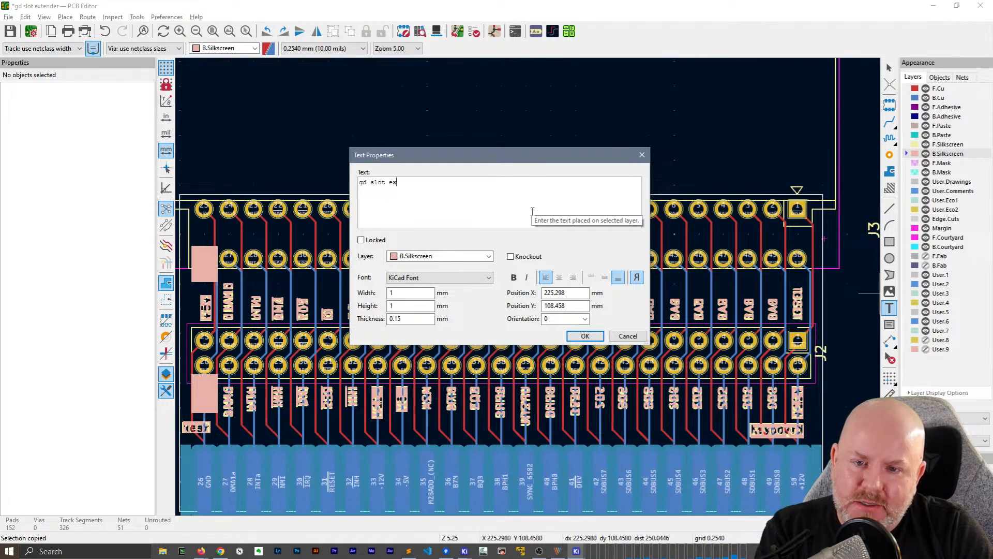
text(pa)
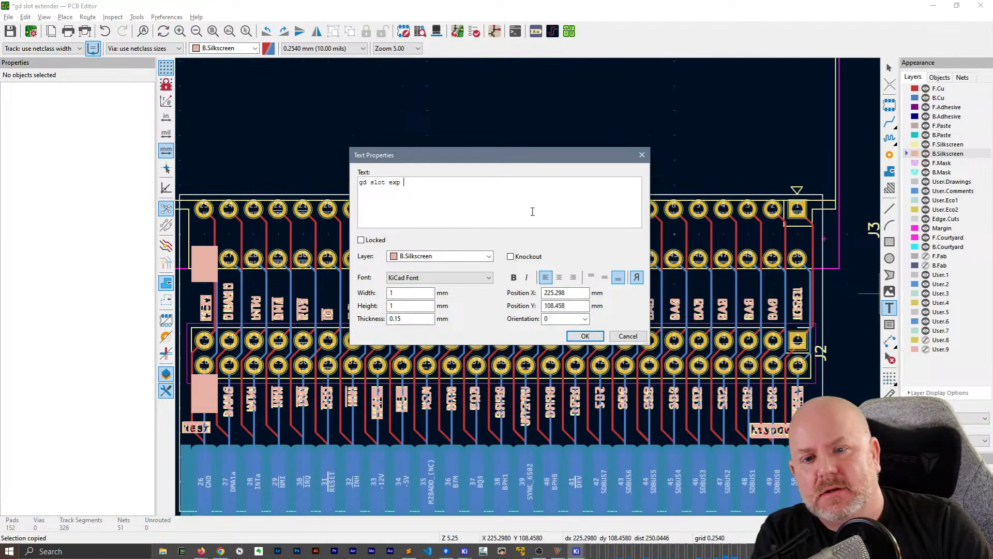
key(BackSpace)
text(rev1, @baldengineer)
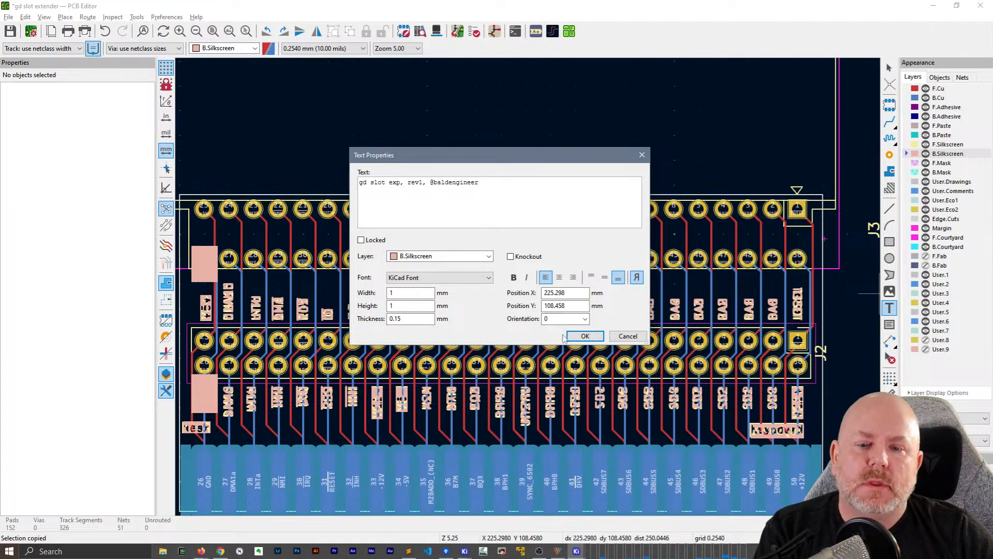
click(585, 337)
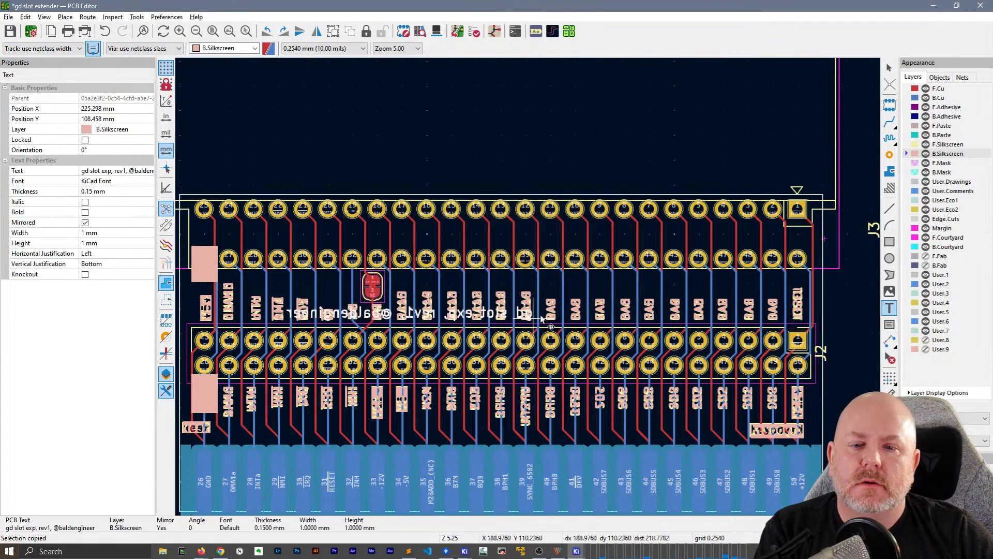
Place the board title text between J3's two pad rows, at X 195.58 mm and Y 102.108 mm
click(600, 240)
key(e)
key(Escape)
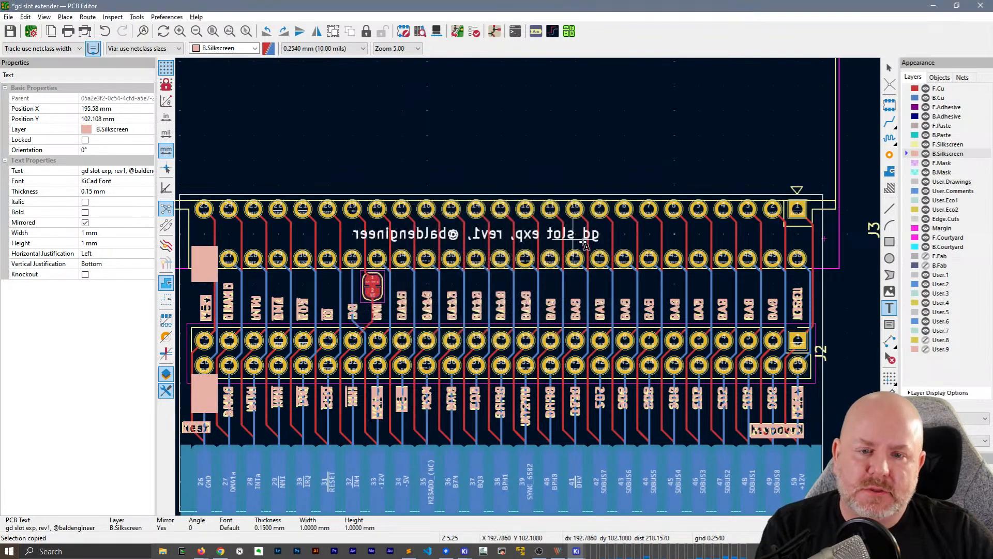
Examine the board title text on the back side in the 3D Viewer, and return to the layout
key(alt+3)
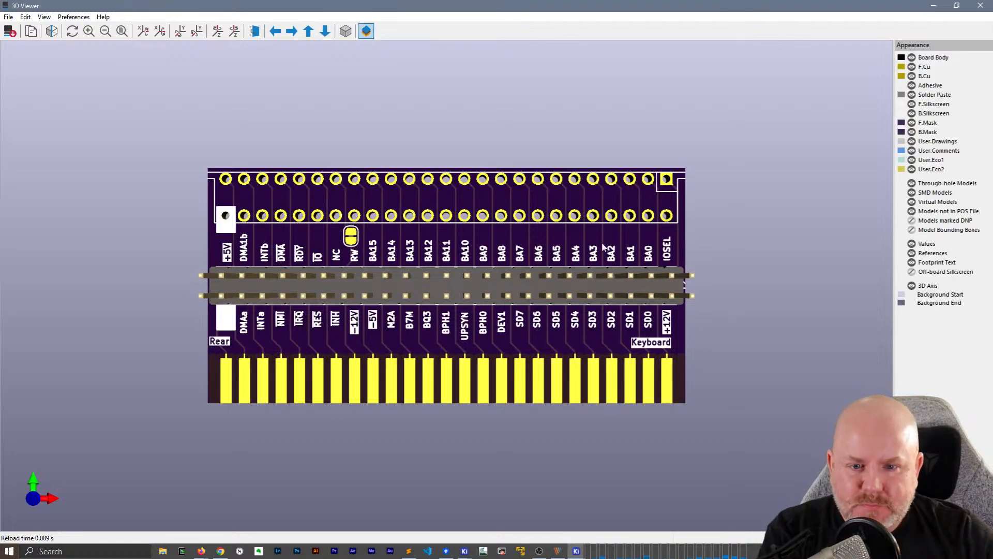
drag(679, 228, 328, 289)
drag(266, 370, 516, 275)
click(989, 4)
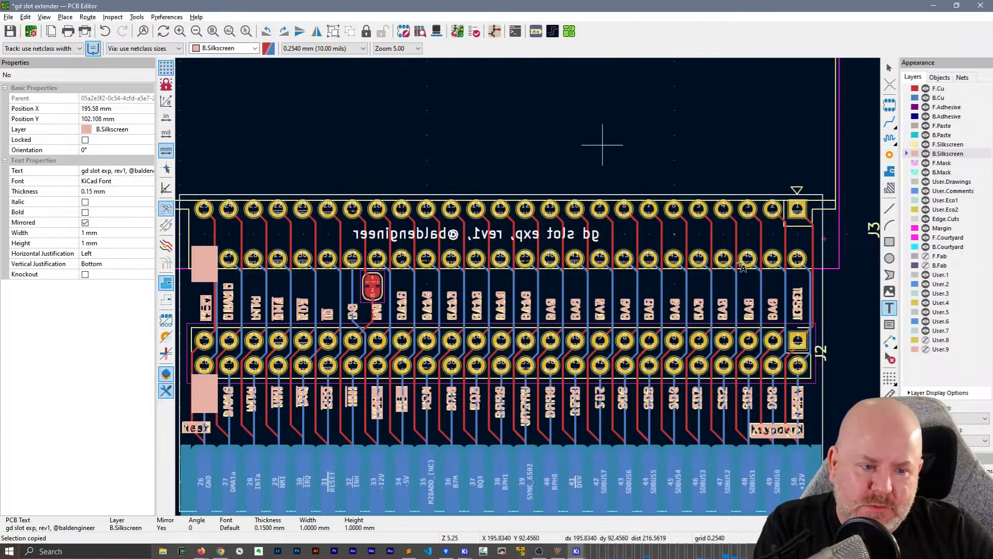
key(ctrl+shift+t)
click(602, 145)
key(Escape)
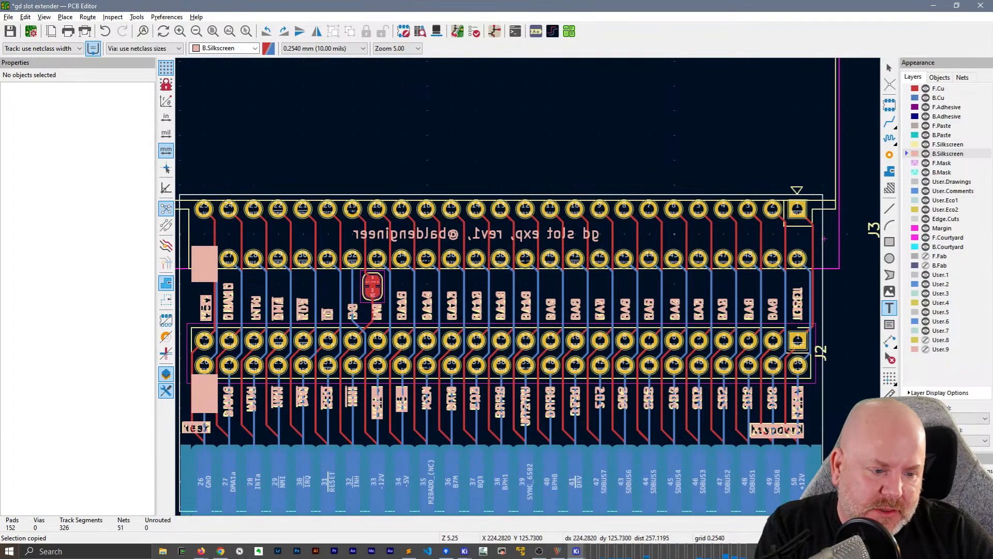
click(559, 239)
key(Escape)
key(Escape)
Select the board title text together with footprint J3 and align them to their horizontal center
click(557, 238)
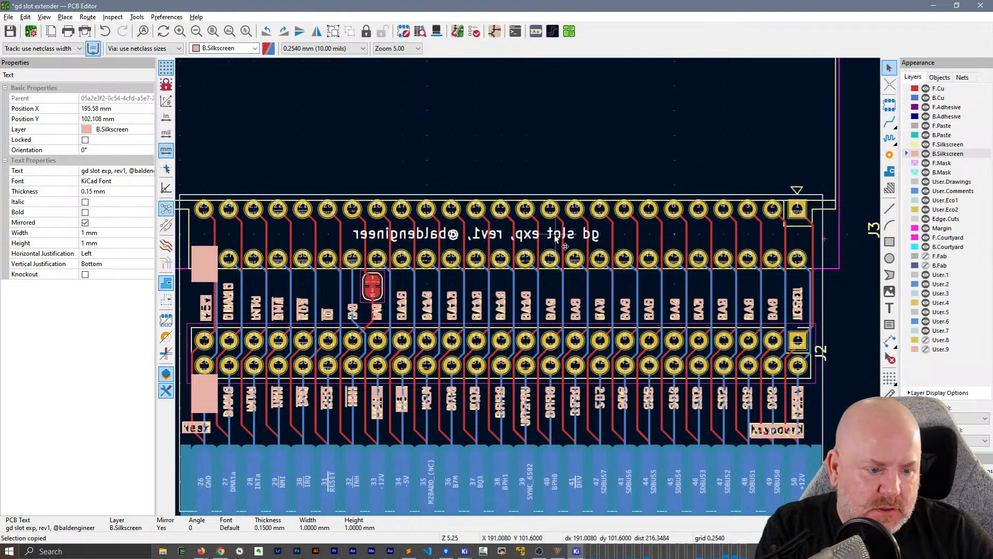
shift+click(649, 219)
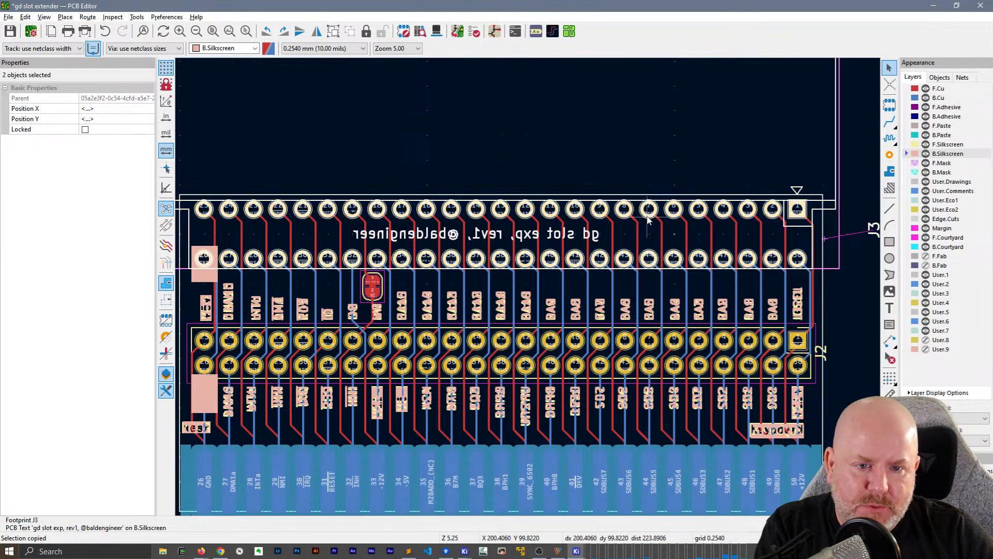
right_click(649, 220)
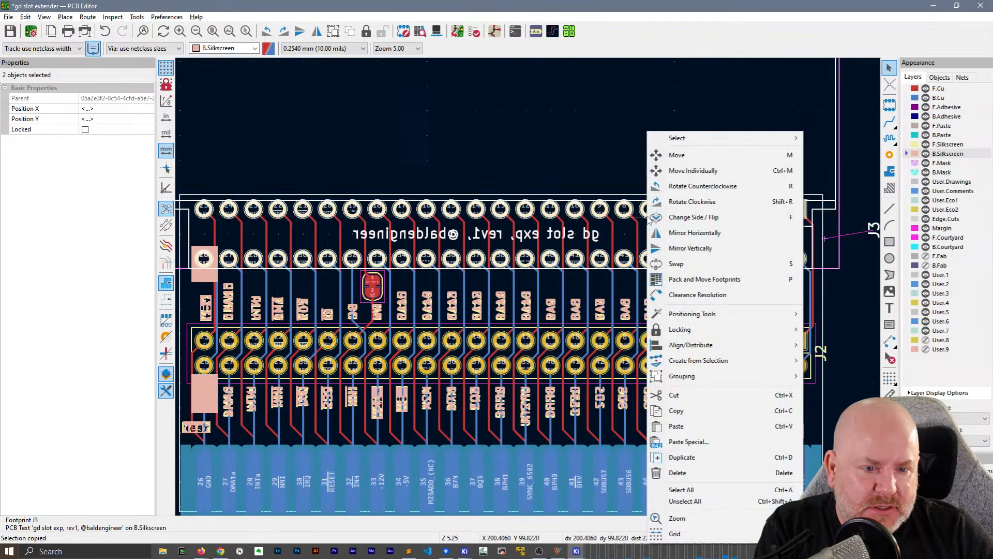
mouse_move(730, 345)
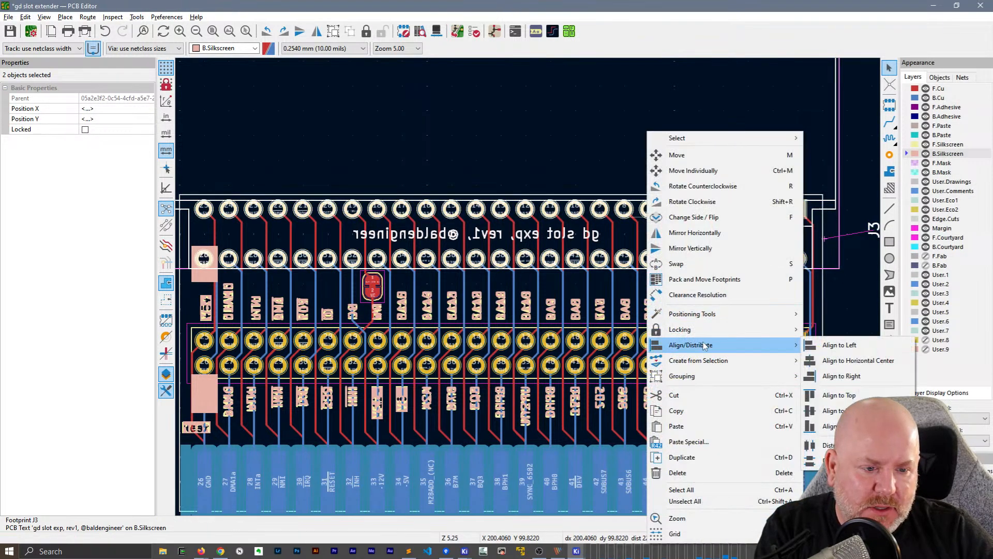
click(858, 362)
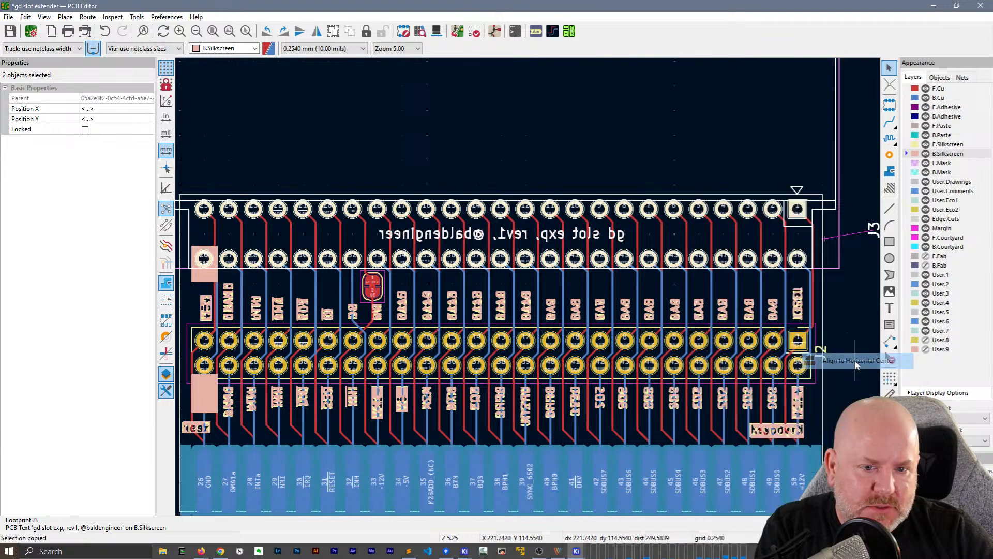
Try to align the title text and J3 vertically by their centers, undo it, and clear the selection
right_click(704, 213)
mouse_move(776, 345)
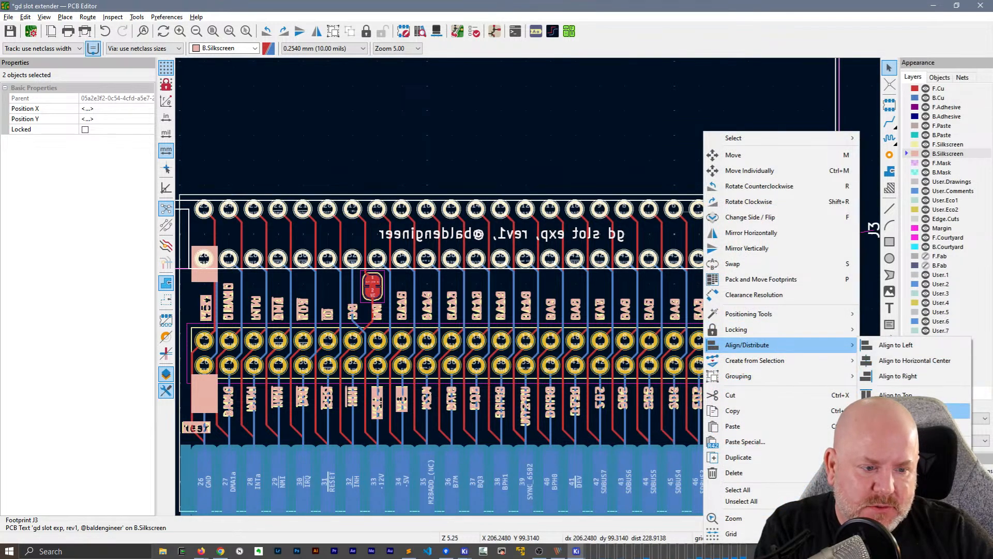
click(891, 411)
key(ctrl+z)
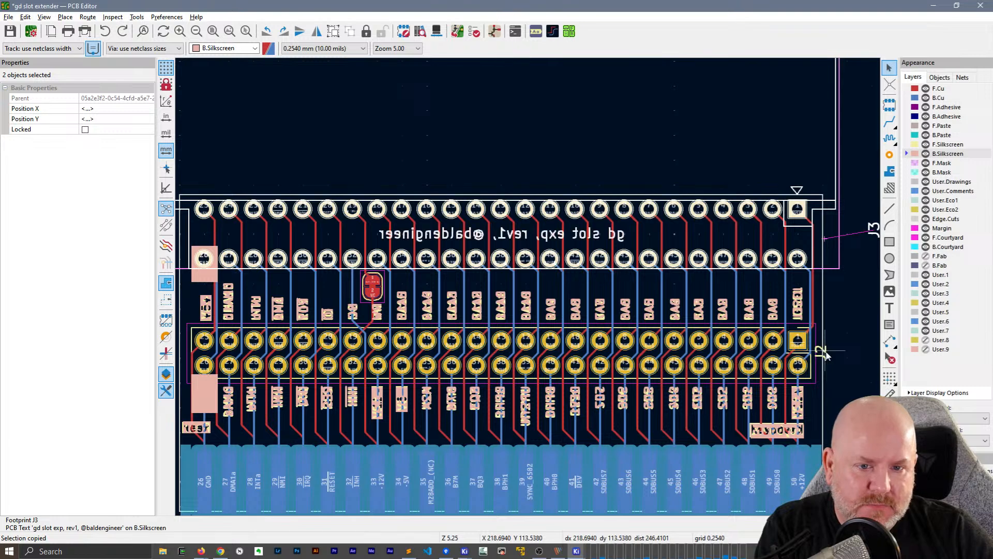
key(Escape)
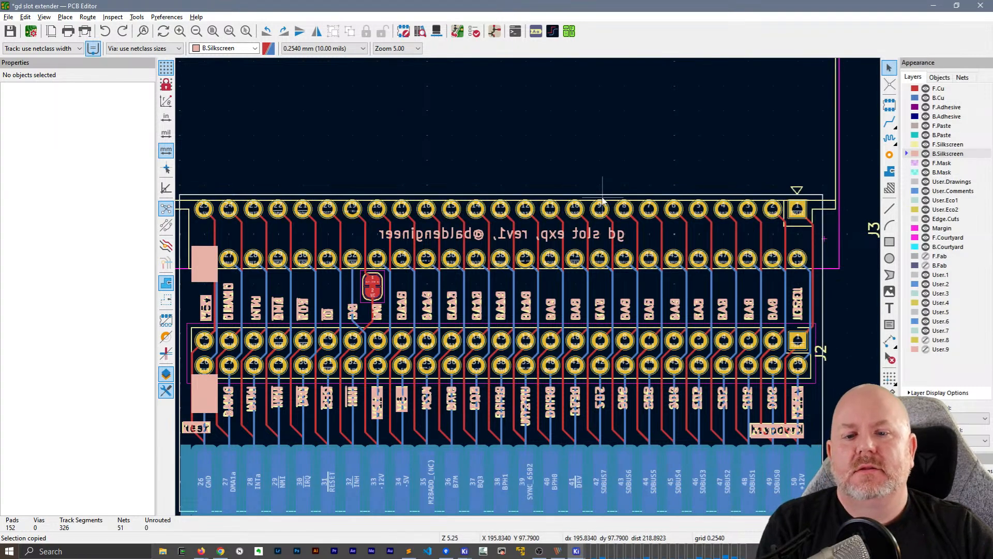
Inspect the horizontally aligned title text and the rest of the board from both sides in 3D, and close the viewer
key(alt+3)
drag(602, 201, 364, 194)
drag(363, 194, 551, 231)
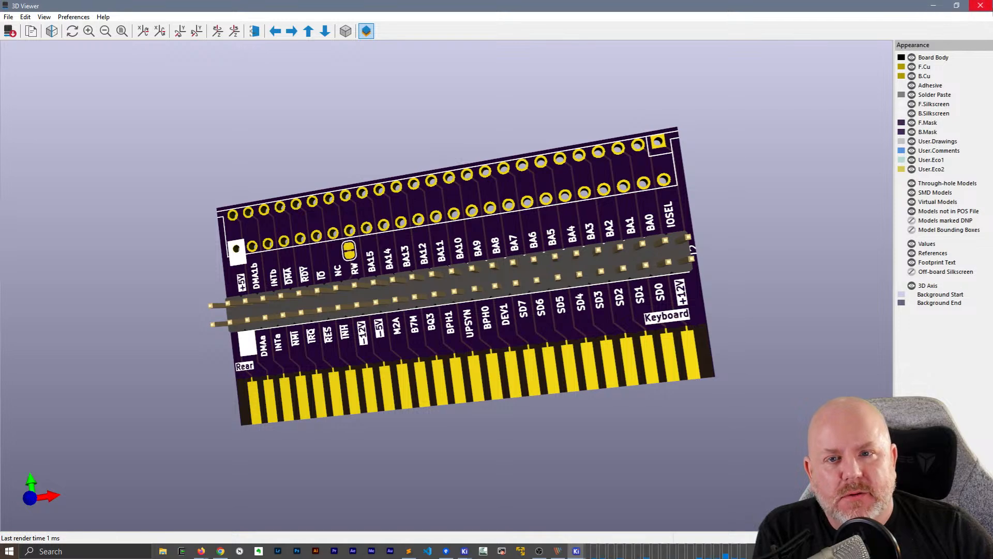
click(981, 6)
Open the 3D model settings of footprint J3 and bring up an enlarged model file browser
click(626, 211)
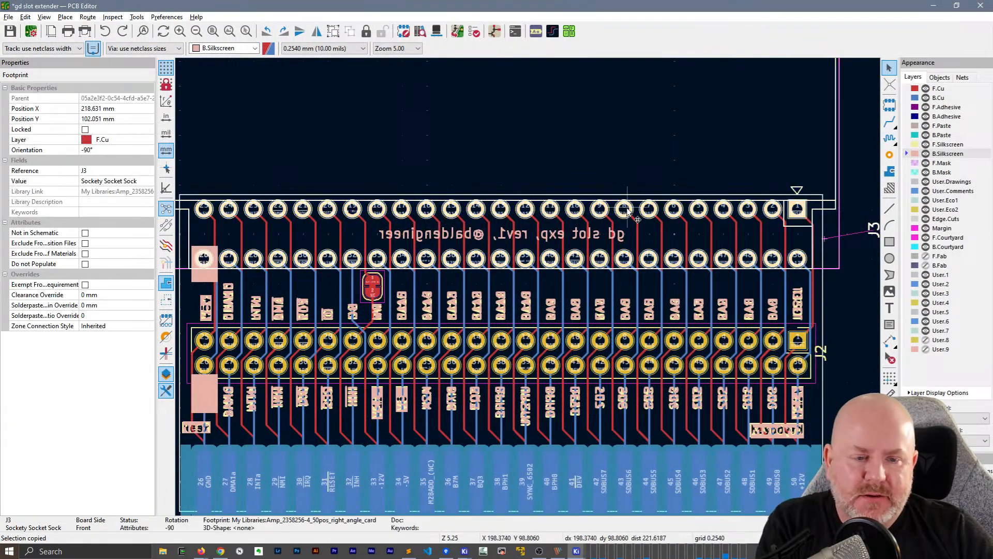
double_click(614, 212)
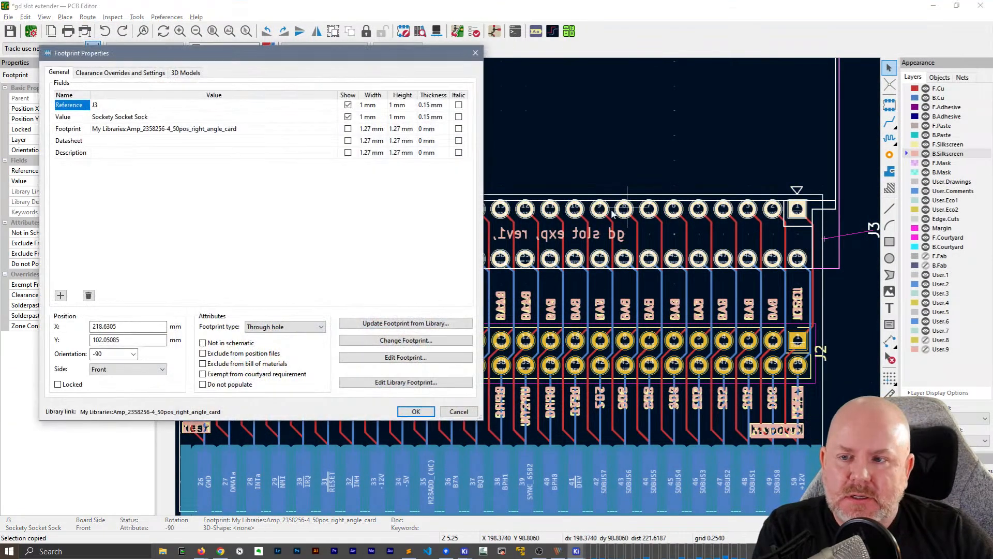
click(186, 72)
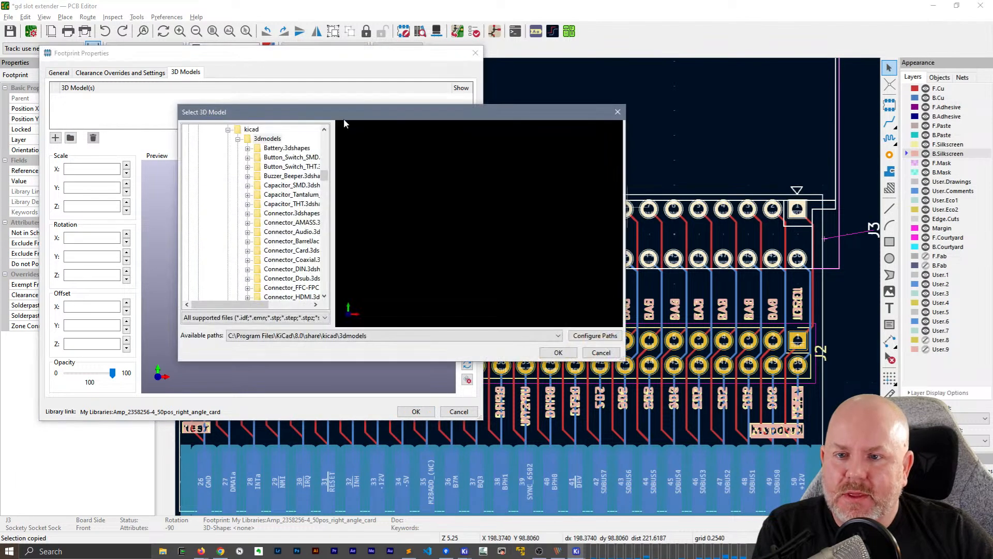
drag(340, 114, 412, 107)
drag(701, 359, 914, 500)
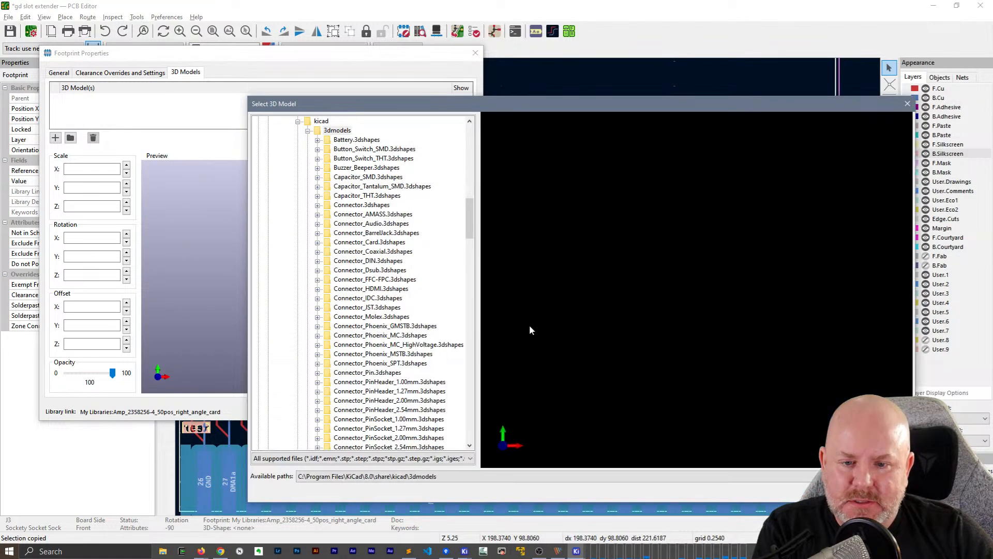
Browse from drive C's user folder to Dropbox/KiCad/Component STEP Files to look for the socket's model
drag(470, 222, 460, 129)
click(259, 214)
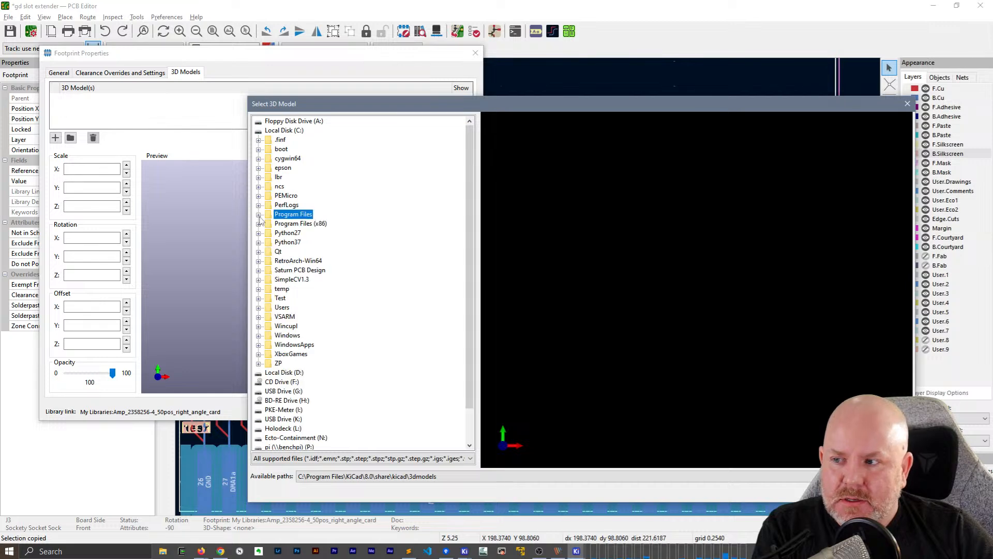
click(259, 307)
click(268, 316)
scroll(349, 367, down, 10)
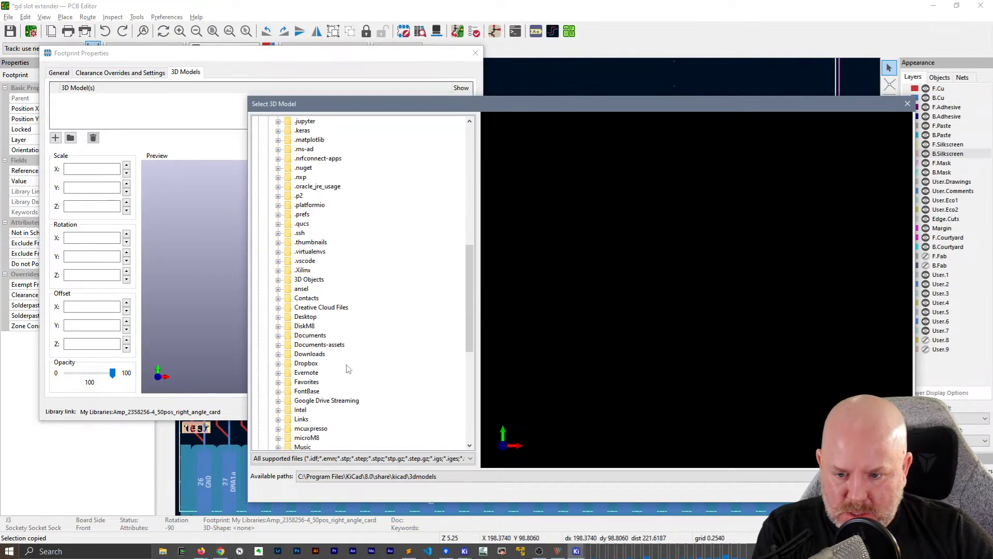
scroll(349, 368, up, 5)
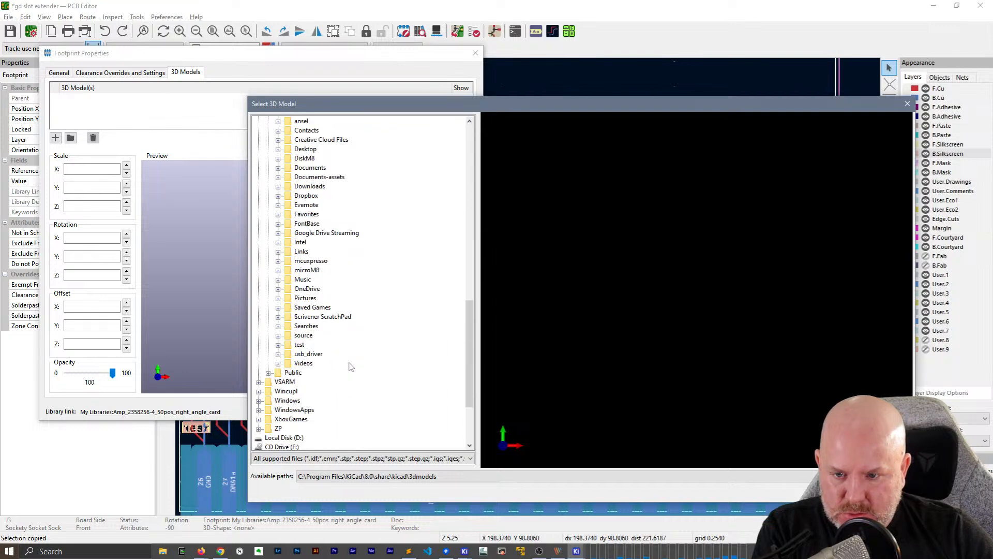
click(309, 309)
click(279, 309)
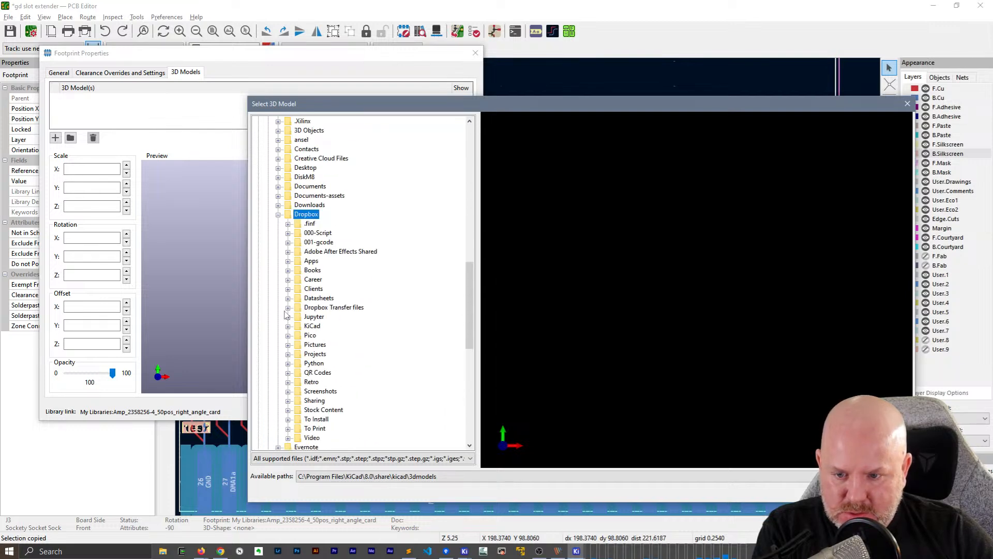
click(313, 326)
click(288, 327)
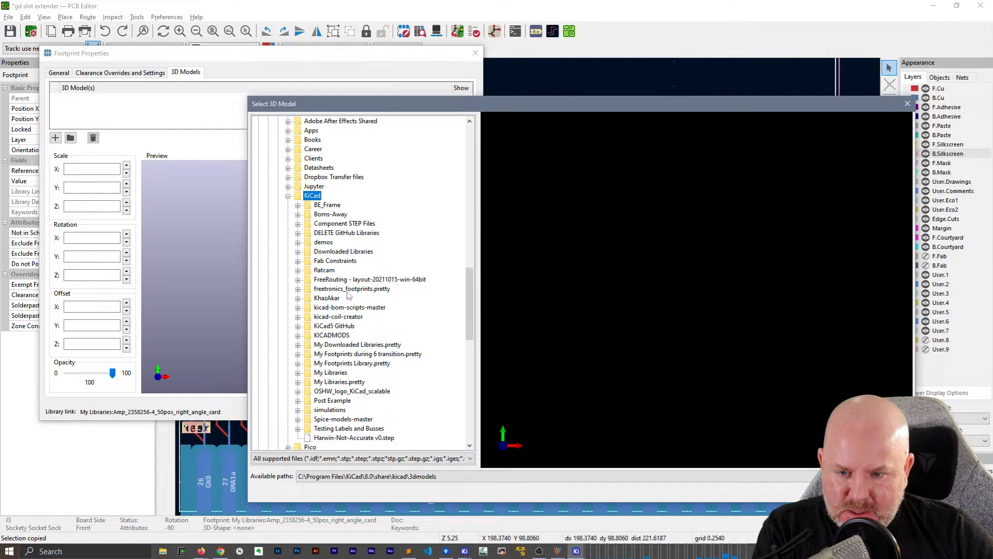
click(344, 224)
click(299, 224)
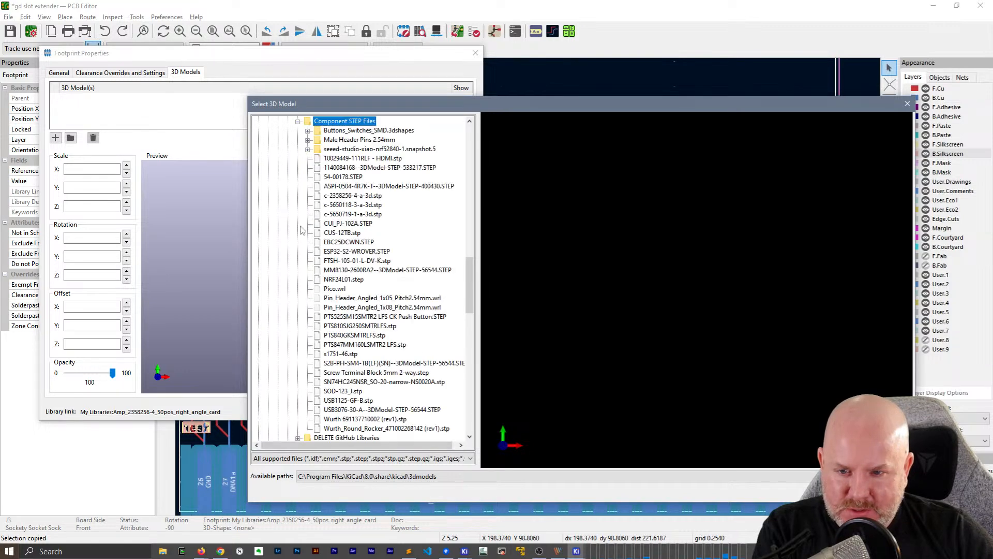
Preview several connector and pin header models in the Component STEP Files folder, and cancel the model selection
click(353, 159)
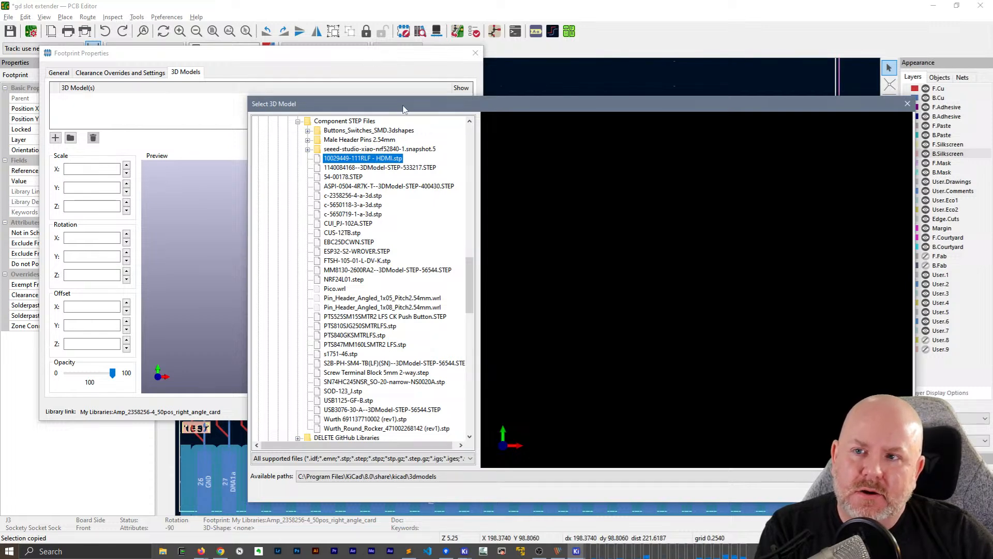
drag(404, 108, 355, 95)
click(306, 163)
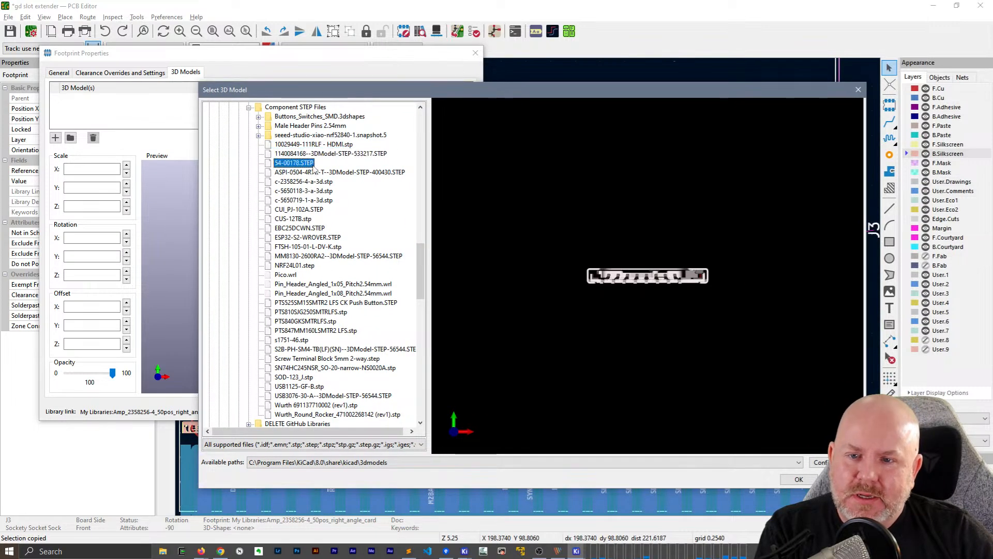
key(Down)
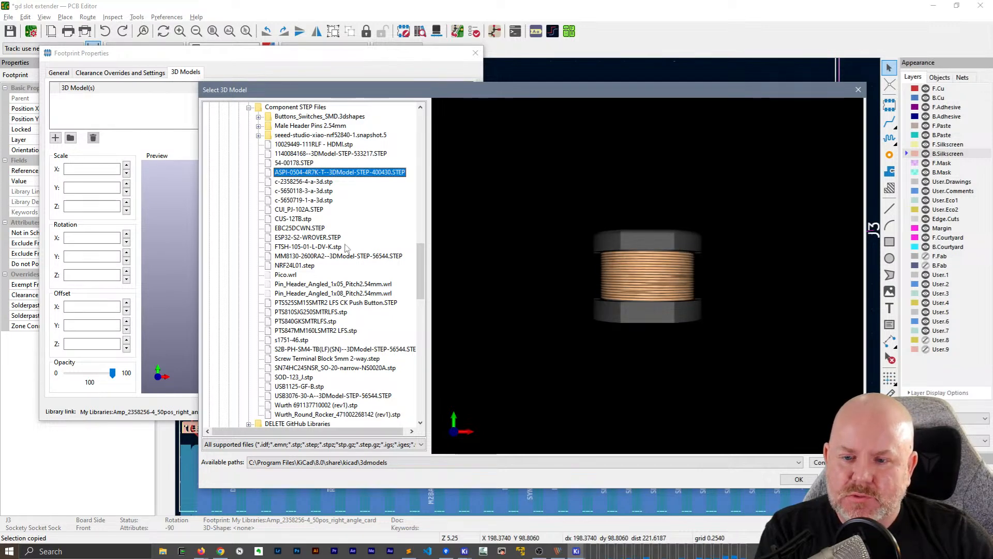
scroll(346, 247, down, 1)
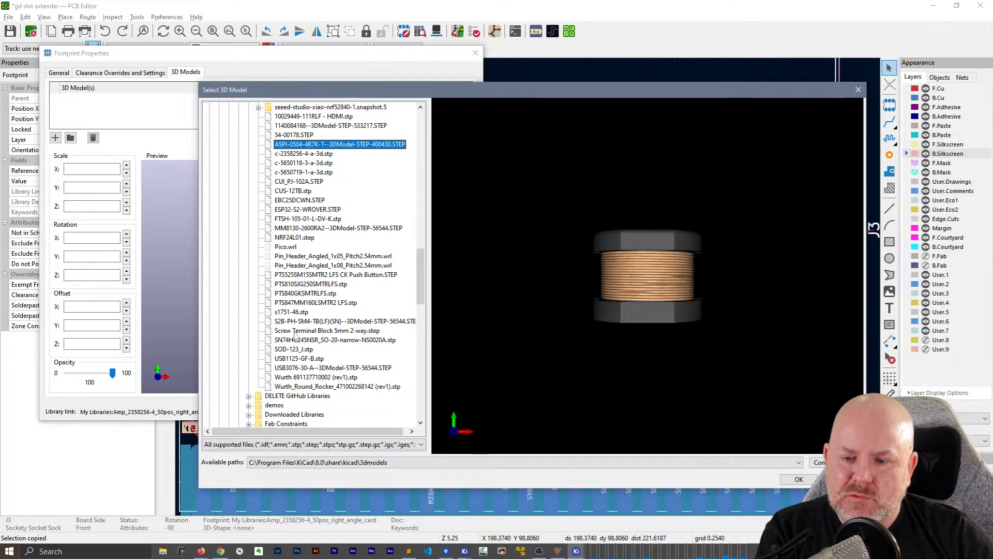
click(294, 322)
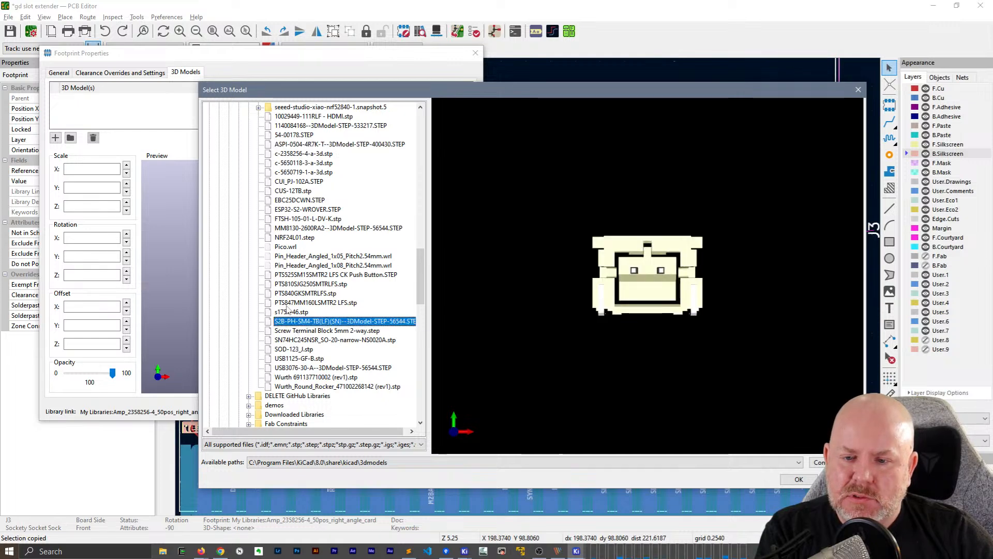
click(296, 266)
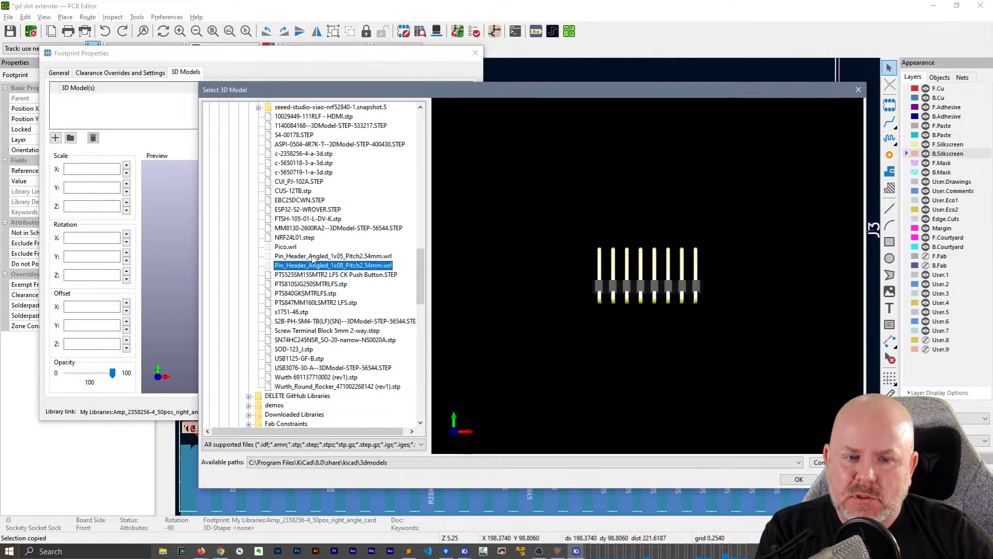
click(313, 257)
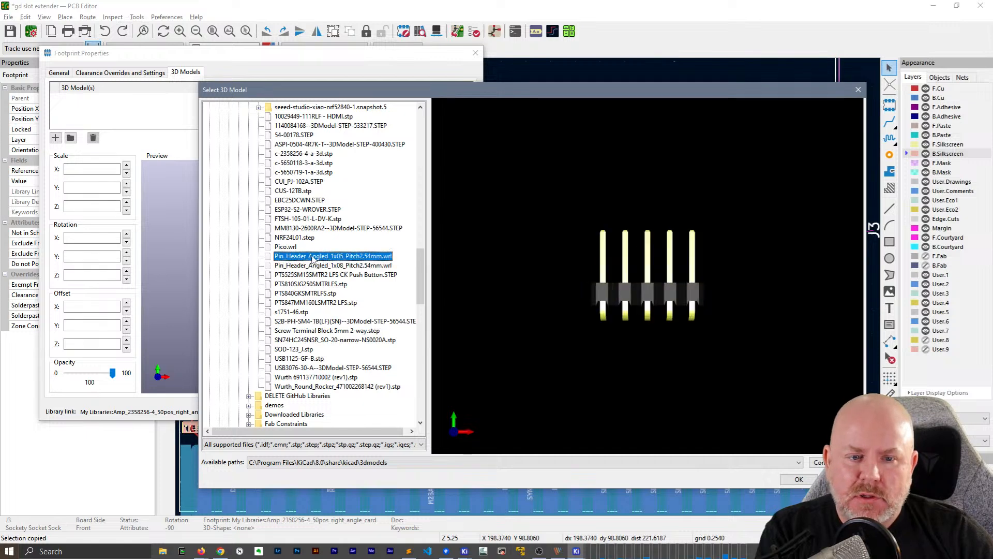
click(304, 218)
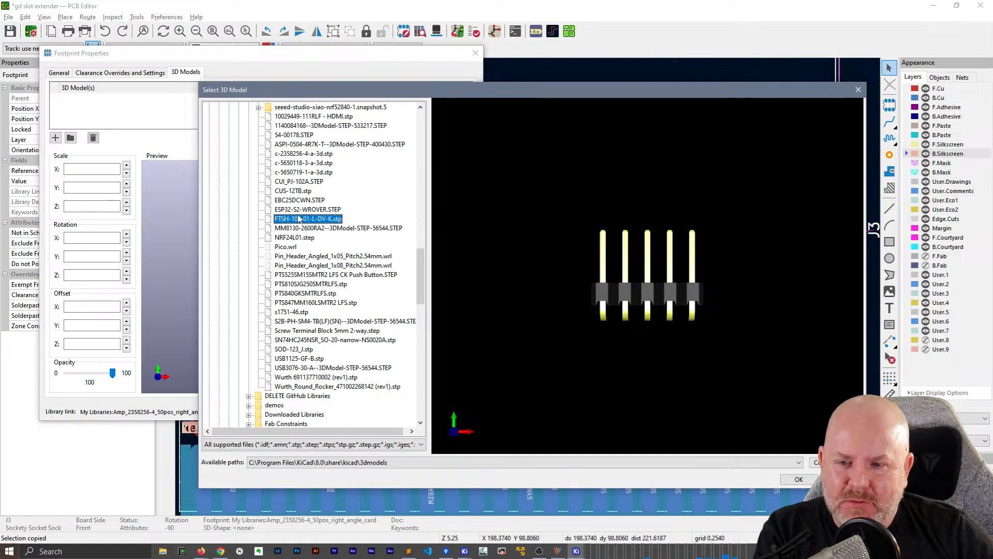
click(304, 211)
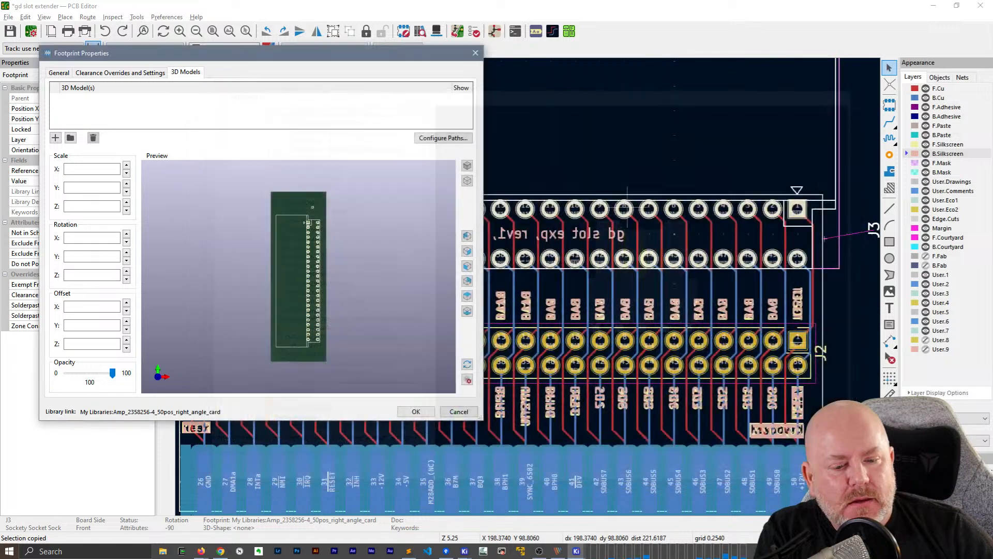
key(Escape)
Switch to the gd io proto pcb layout, copy the 3D model path from the Apple_II_Slot footprint's properties, and cancel the dialog
mouse_move(464, 551)
click(512, 504)
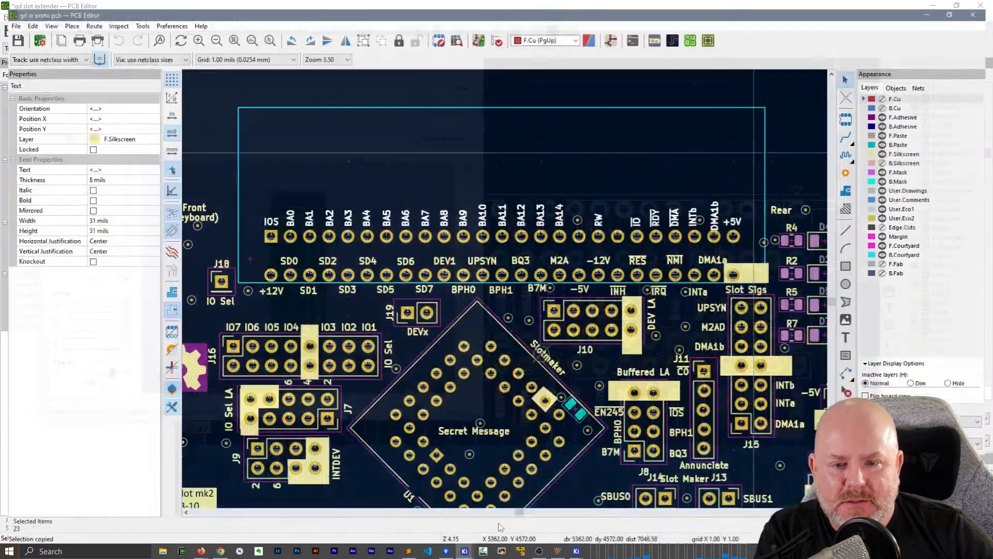
click(584, 191)
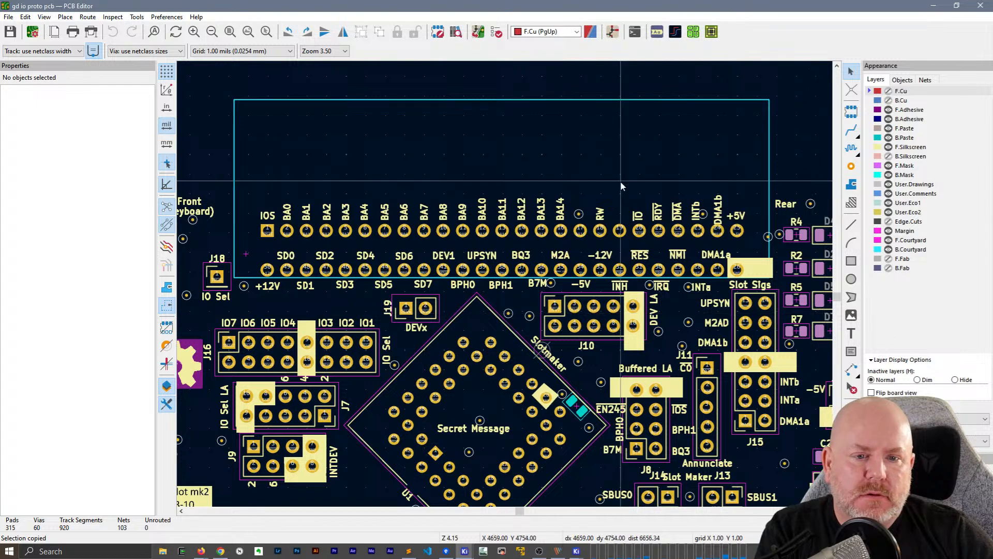
click(618, 241)
double_click(617, 241)
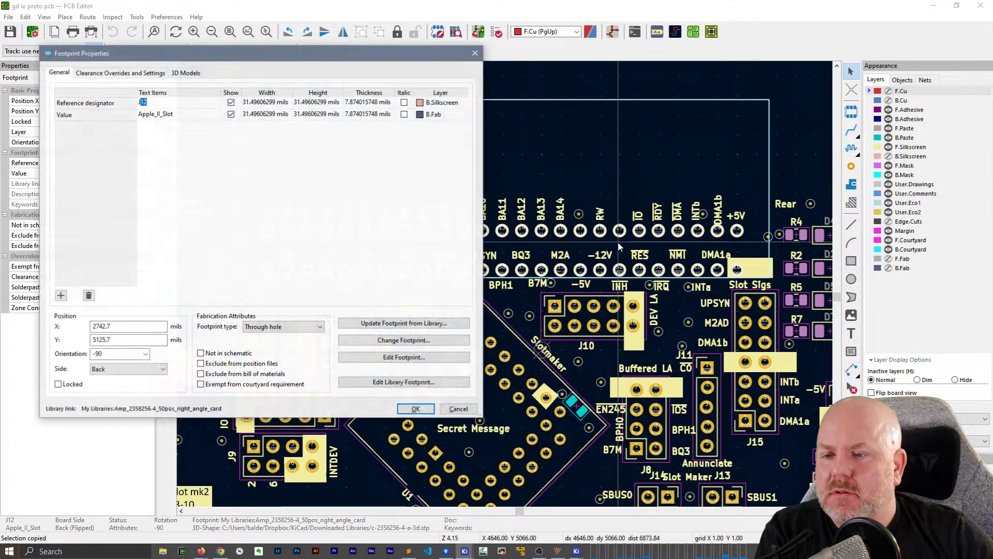
click(196, 72)
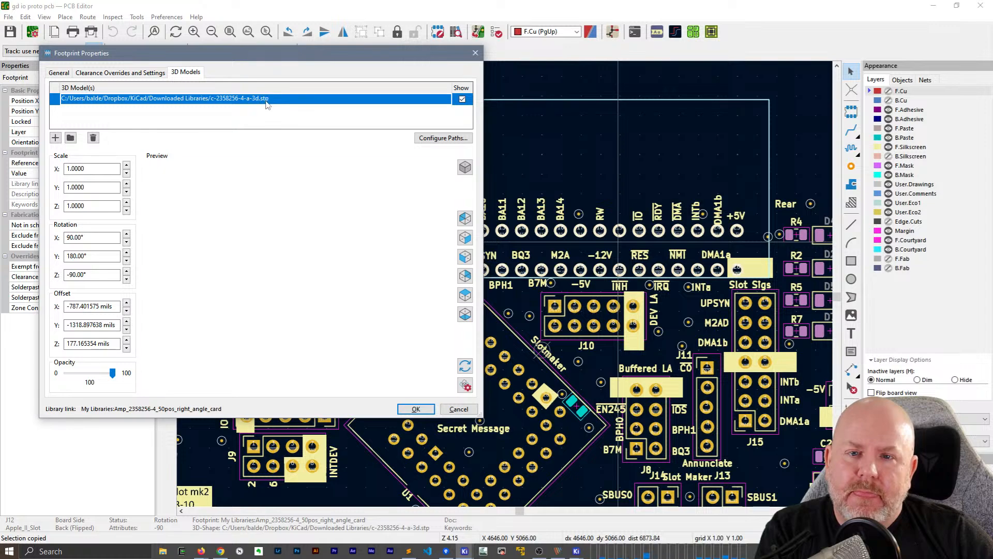
click(285, 98)
key(ctrl+c)
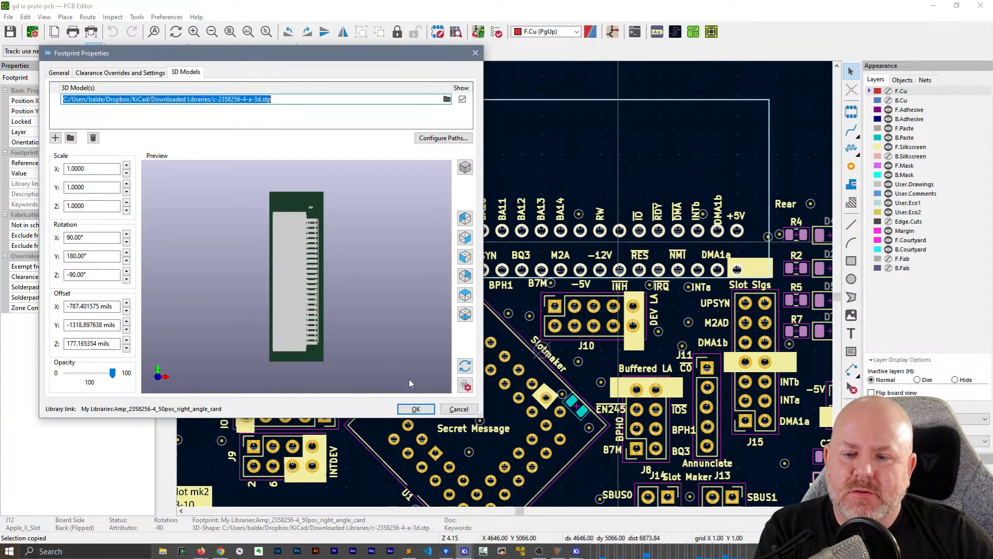
click(458, 409)
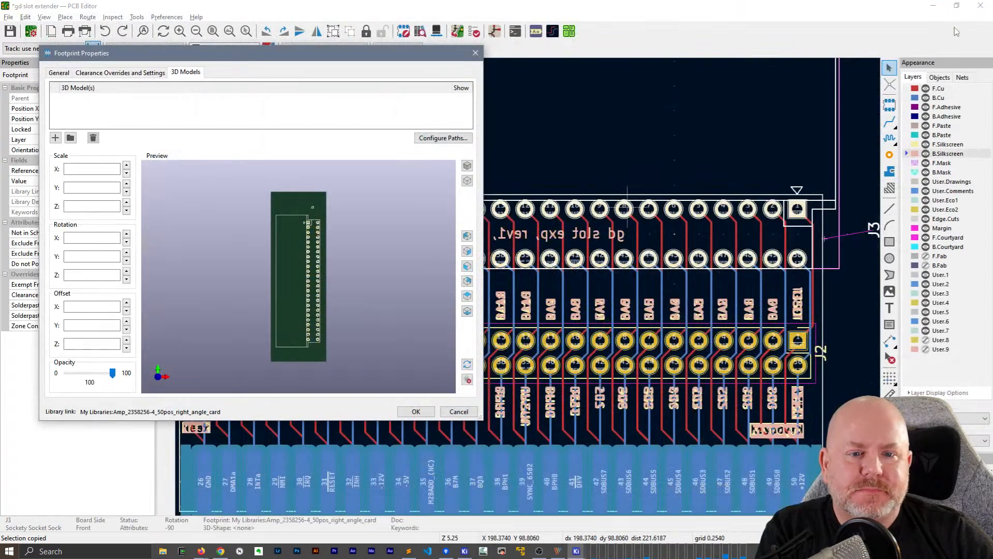
Add a 3D model to J3 using the copied path to c-2358256-4-a-3d.stp in Downloaded Libraries
click(56, 138)
key(ctrl+v)
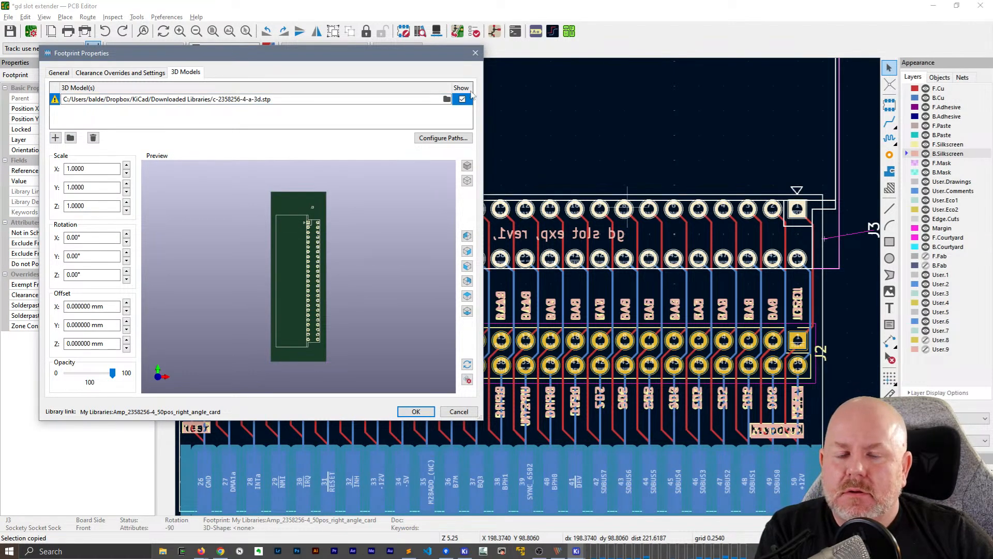
click(291, 101)
key(Return)
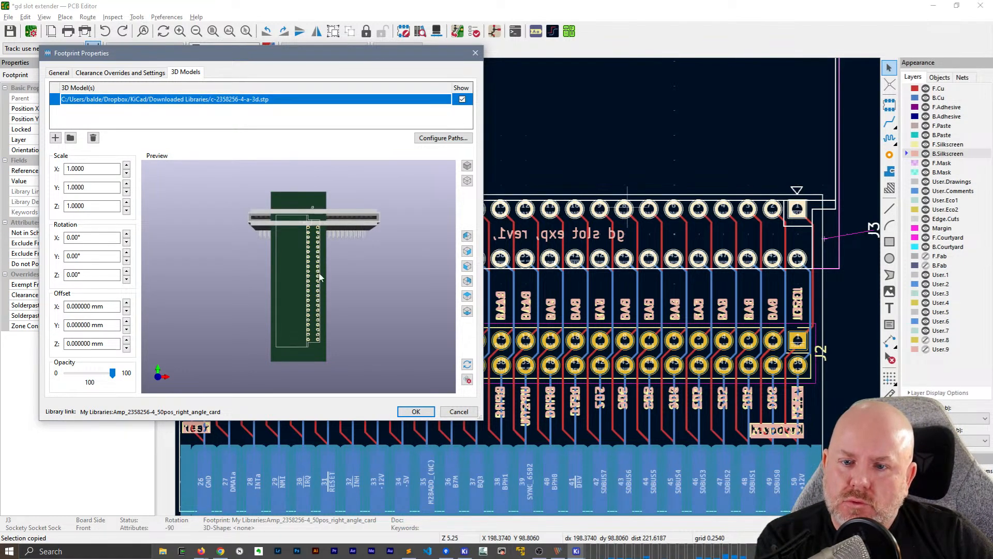
Set the rotation of J3's socket model to -90° in X, 0° in Y and 90° in Z
scroll(320, 273, up, 2)
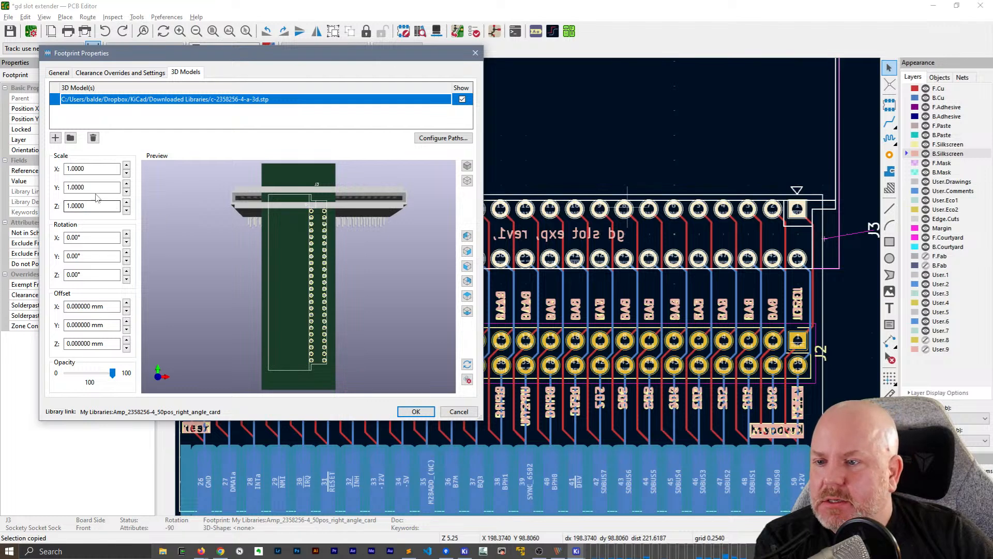
click(96, 174)
click(98, 238)
scroll(98, 238, up, 1)
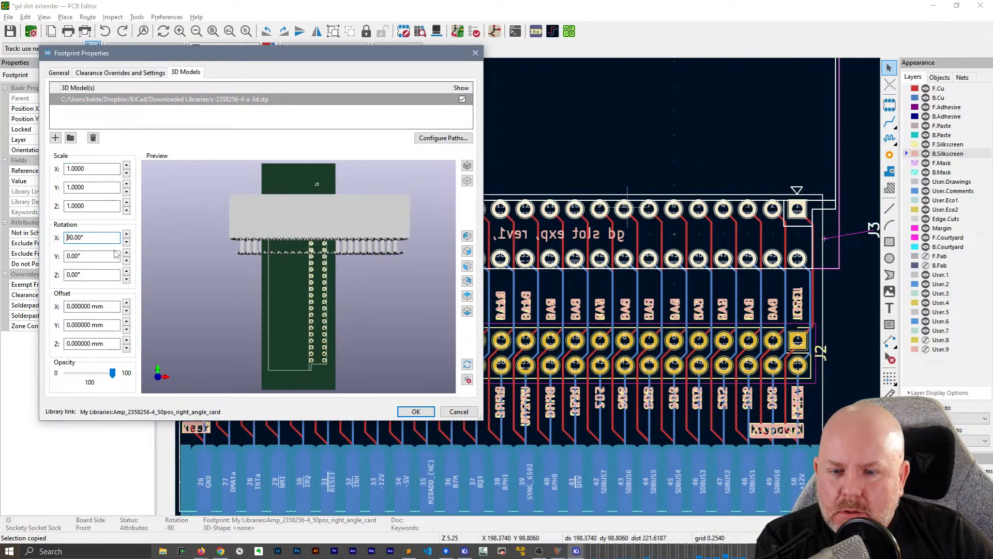
scroll(100, 237, down, 2)
click(99, 256)
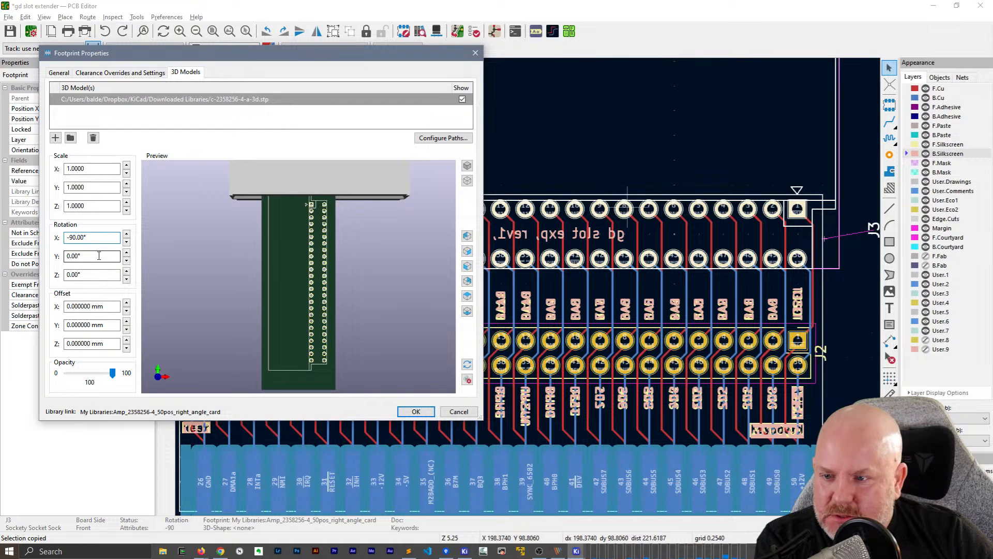
scroll(99, 255, up, 1)
scroll(99, 256, up, 1)
scroll(99, 256, down, 2)
click(98, 275)
scroll(98, 275, up, 1)
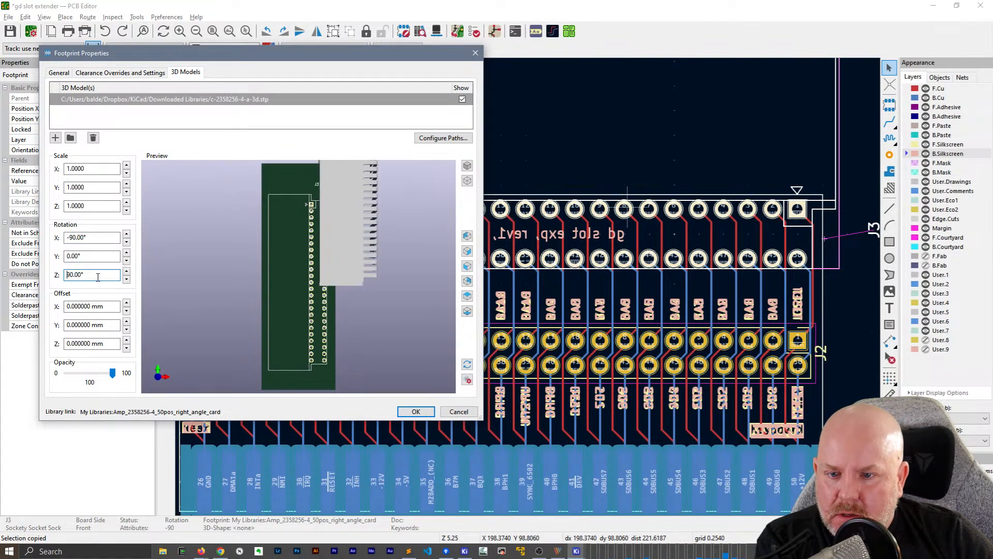
Offset J3's socket model by -19.5 mm in X and -32.5 mm in Y
click(104, 303)
scroll(104, 303, down, 15)
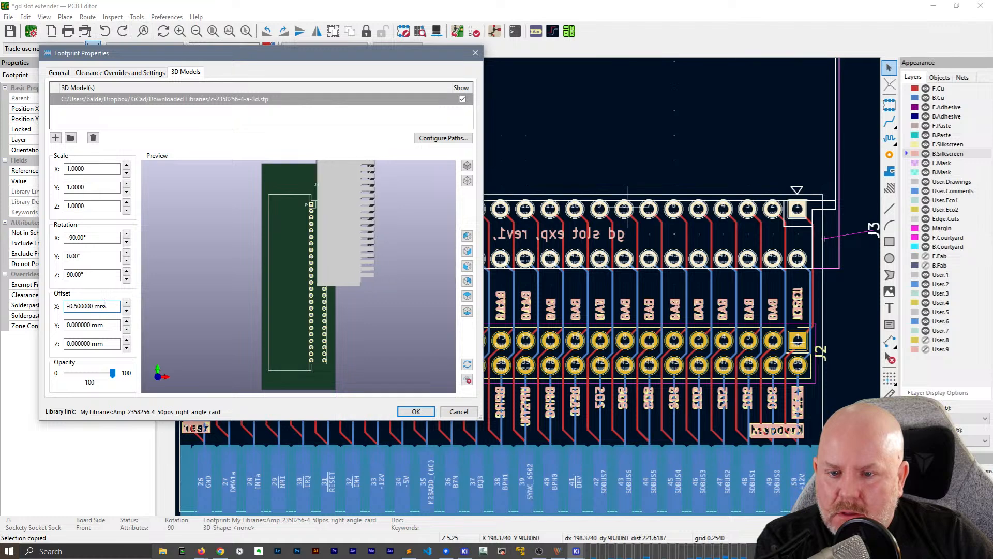
scroll(104, 302, down, 20)
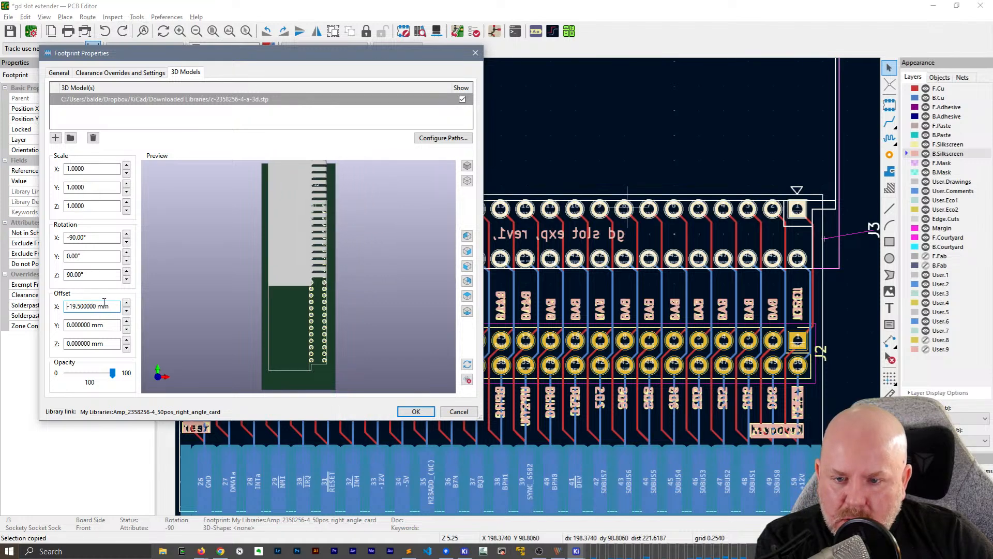
scroll(108, 327, down, 20)
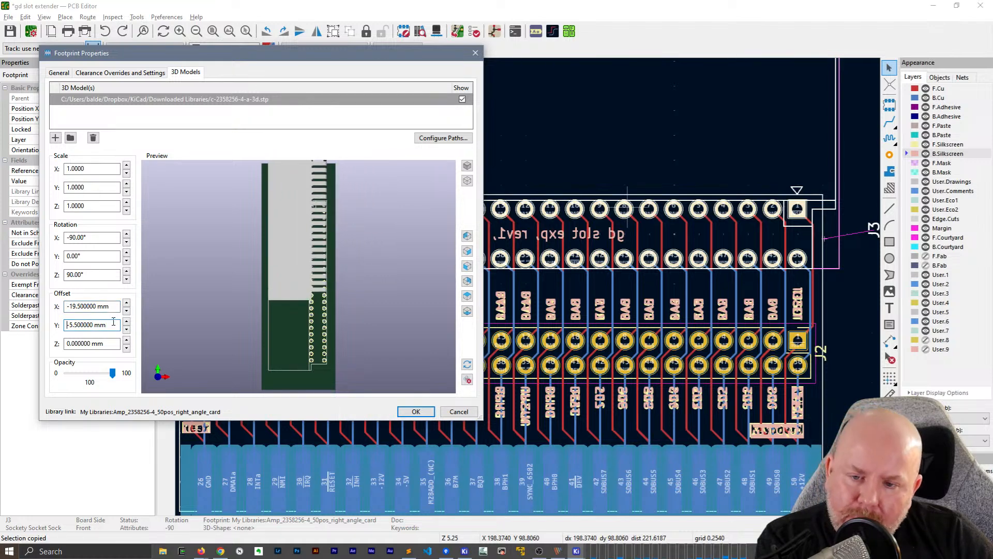
scroll(114, 322, down, 20)
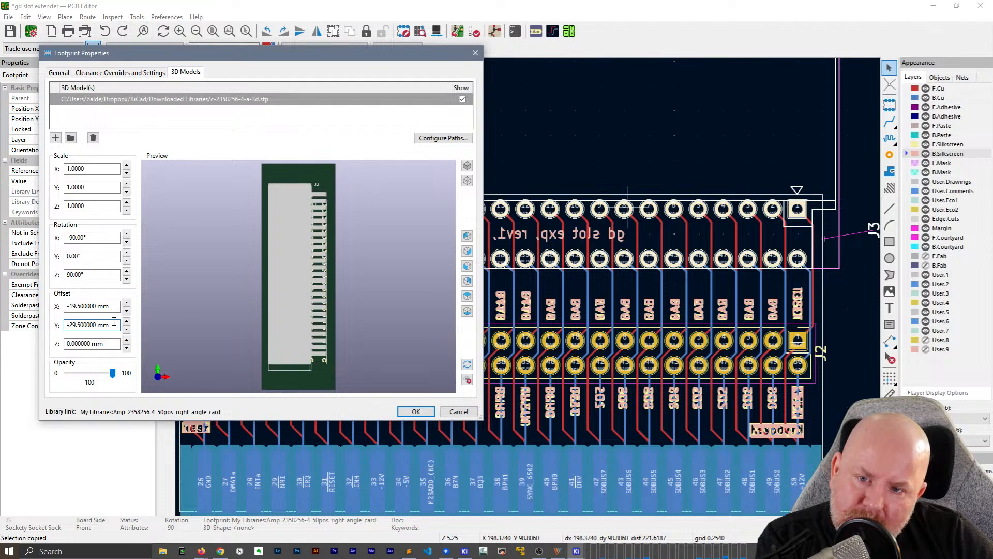
Adjust the offset of J3's socket model to -20 mm in X and 2.5 mm in Z
drag(365, 335, 352, 272)
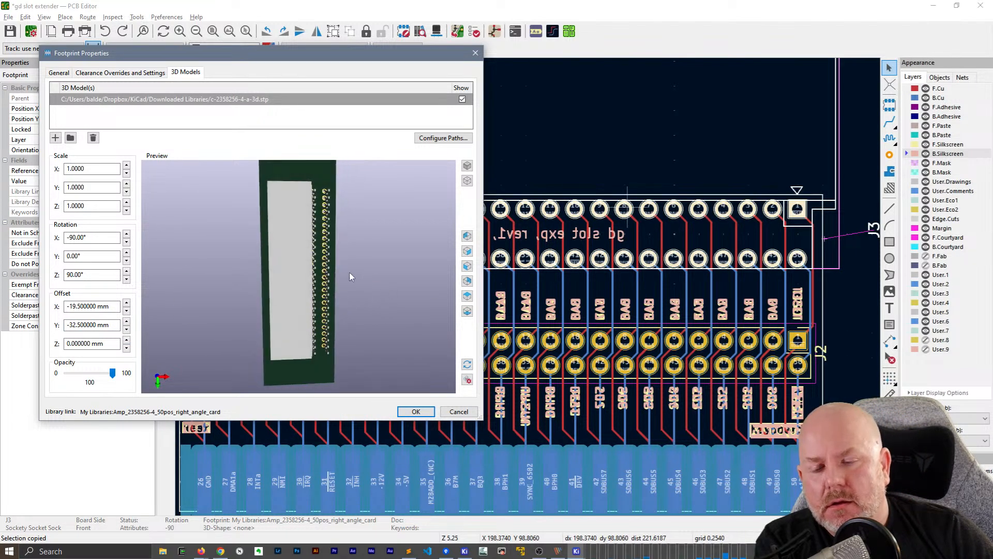
scroll(342, 239, up, 5)
drag(341, 236, 405, 231)
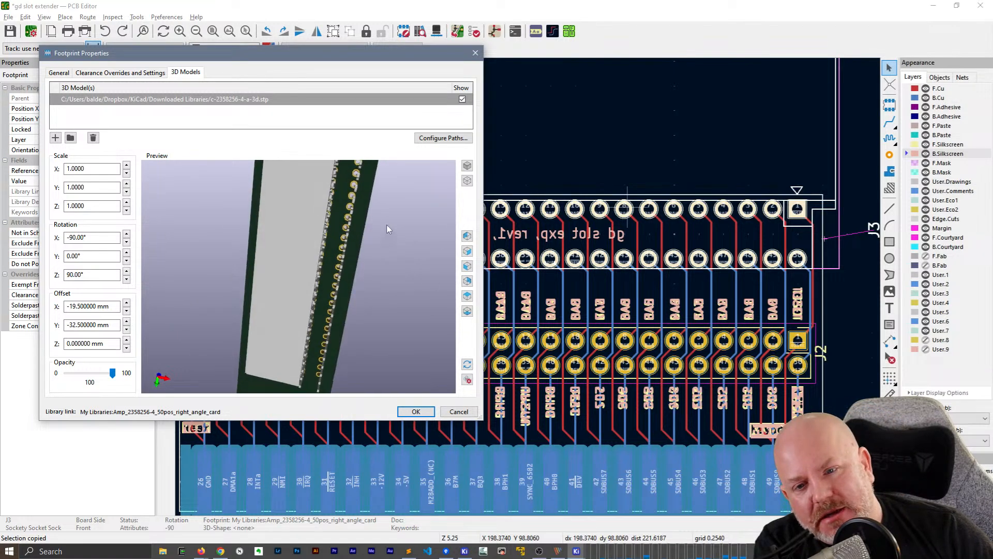
scroll(405, 231, up, 2)
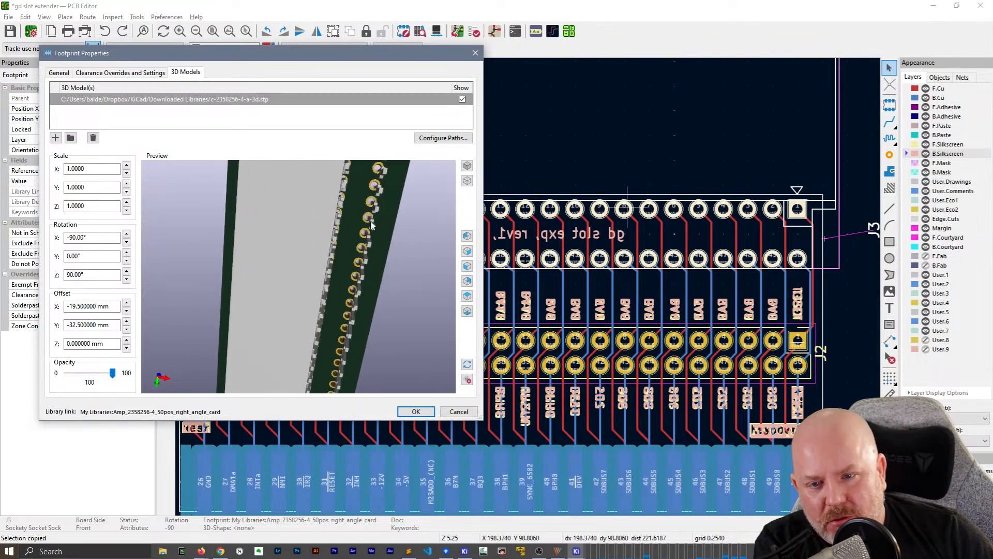
click(127, 310)
click(126, 348)
click(126, 348)
click(126, 348)
click(127, 348)
click(127, 340)
click(127, 341)
click(126, 341)
click(126, 341)
Set the Z offset of J3's socket model to 4.5 mm, checking its height against the board
click(126, 340)
click(126, 341)
click(126, 341)
click(126, 341)
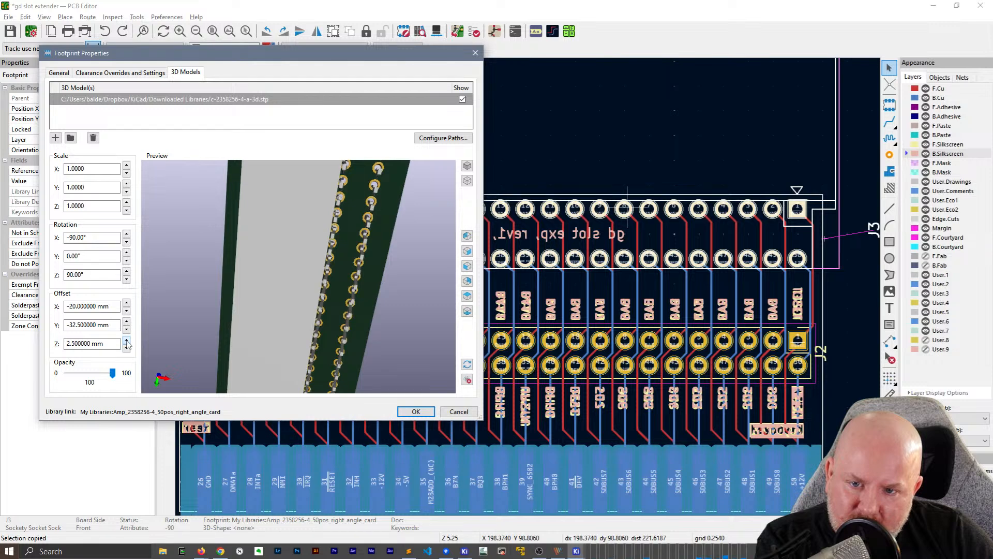
click(126, 340)
click(126, 341)
click(126, 341)
click(127, 340)
mouse_move(241, 264)
mouse_down()
mouse_move(160, 269)
mouse_move(249, 270)
mouse_move(233, 257)
mouse_move(228, 264)
mouse_up()
click(126, 347)
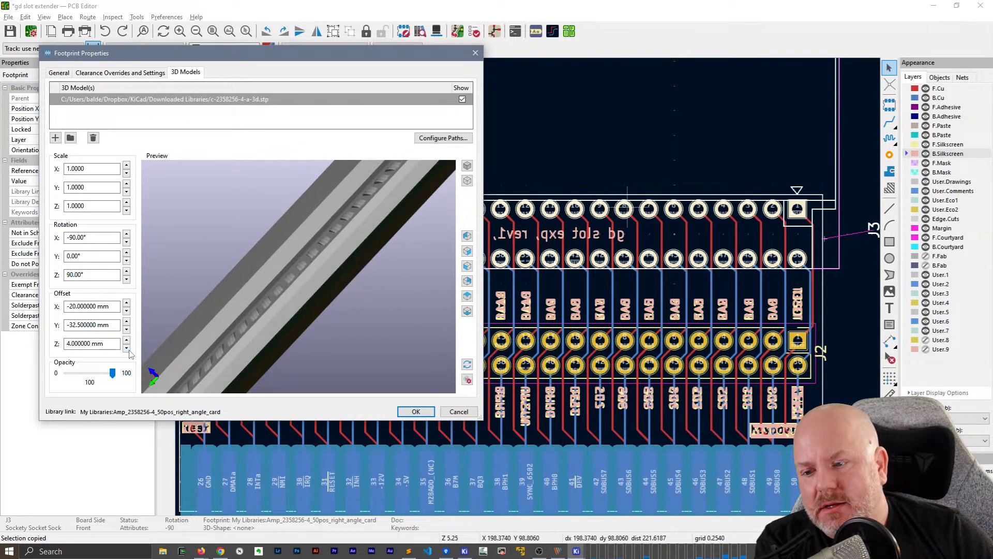
click(126, 341)
click(126, 341)
click(126, 341)
click(127, 340)
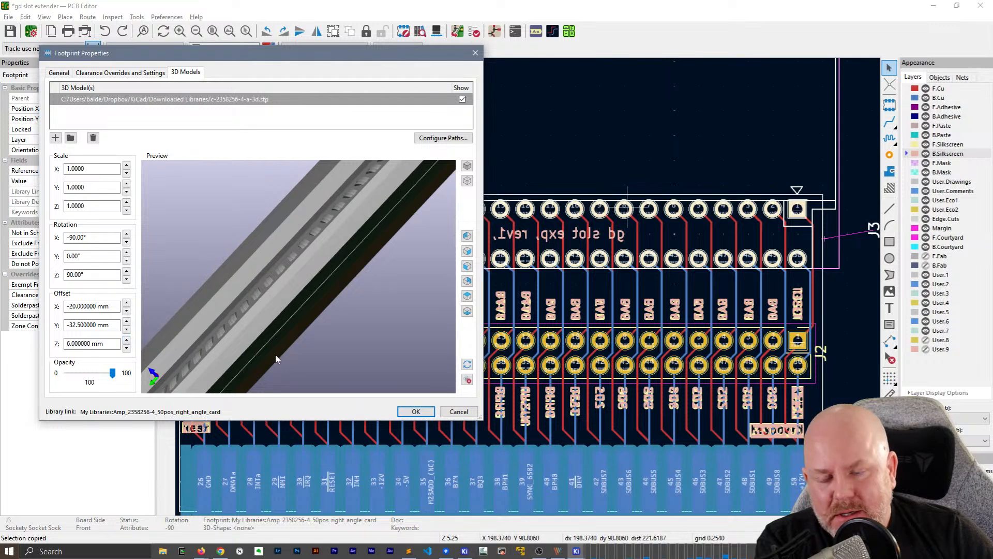
drag(303, 347, 305, 355)
click(126, 348)
click(126, 347)
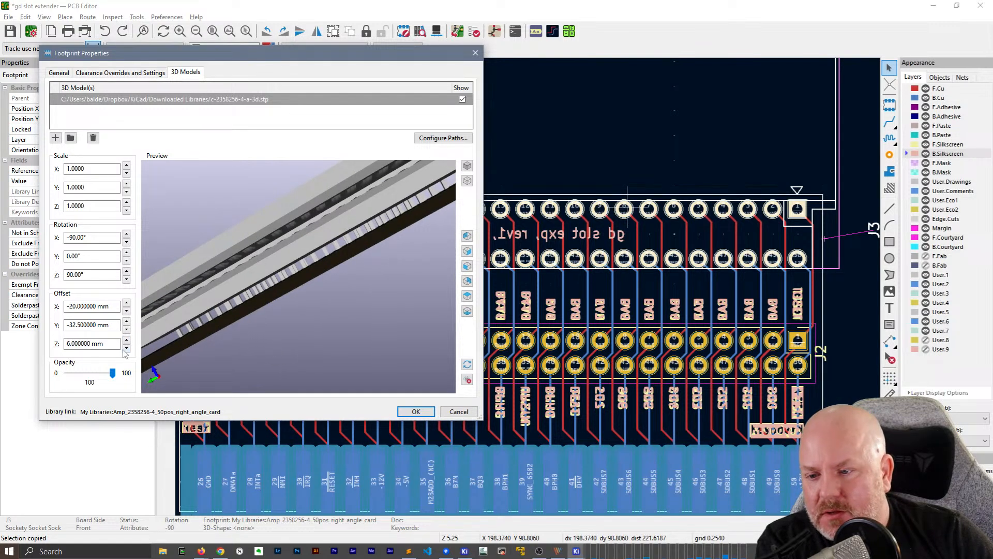
click(126, 348)
Fine-tune the Y offset of J3's model to align its pins with the pad holes, and apply the footprint properties
drag(365, 342, 145, 315)
click(127, 329)
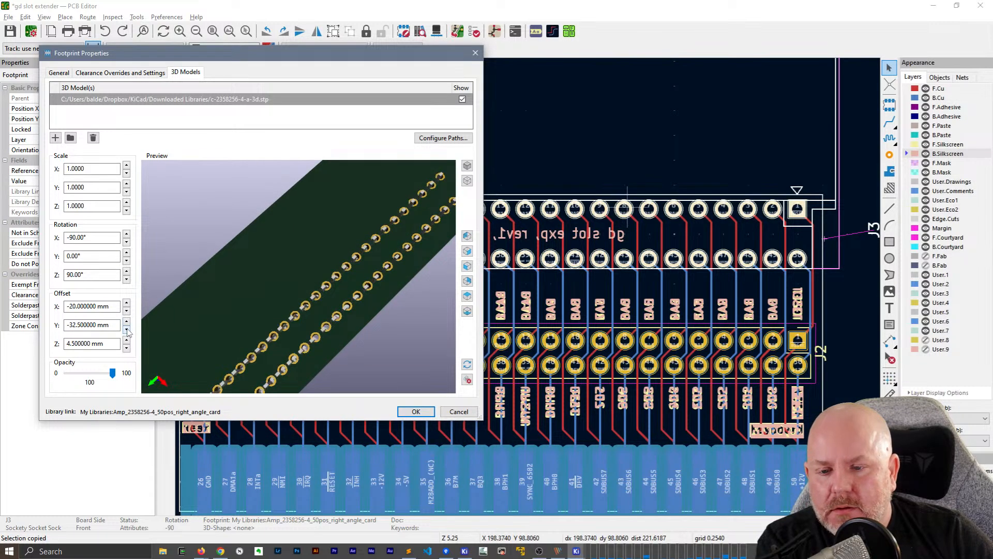
click(126, 329)
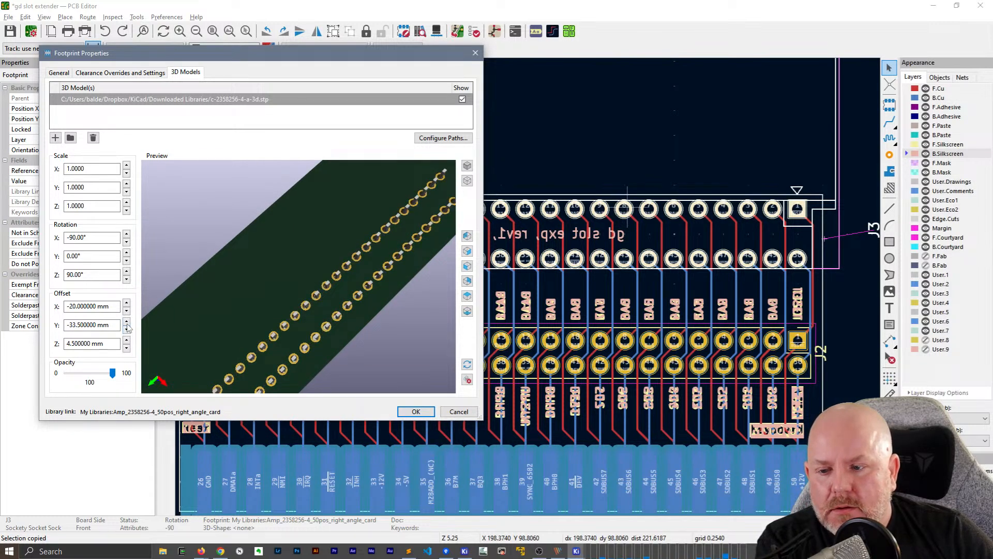
click(126, 322)
click(415, 410)
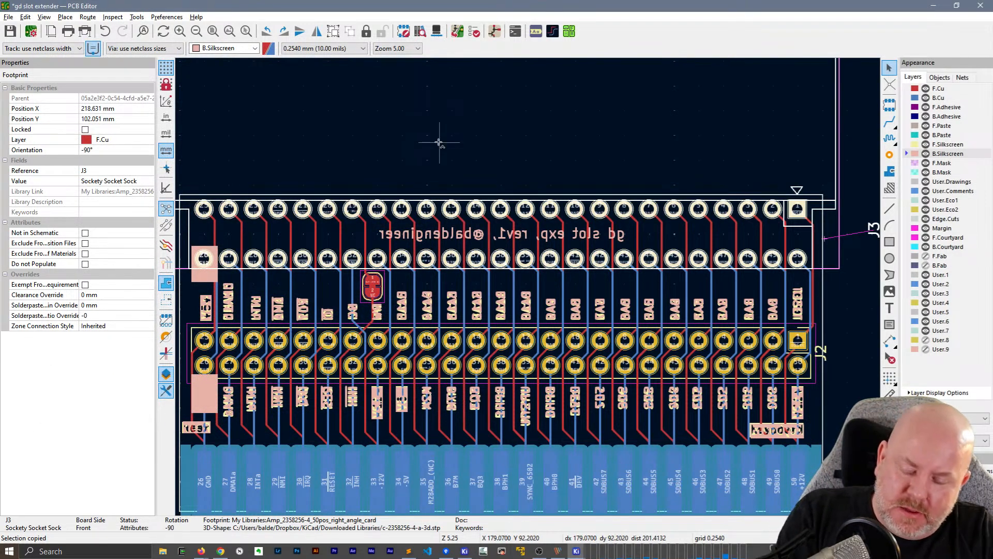
Save the board and inspect J3's socket model on it from an angle in the 3D view
key(ctrl+s)
key(alt+3)
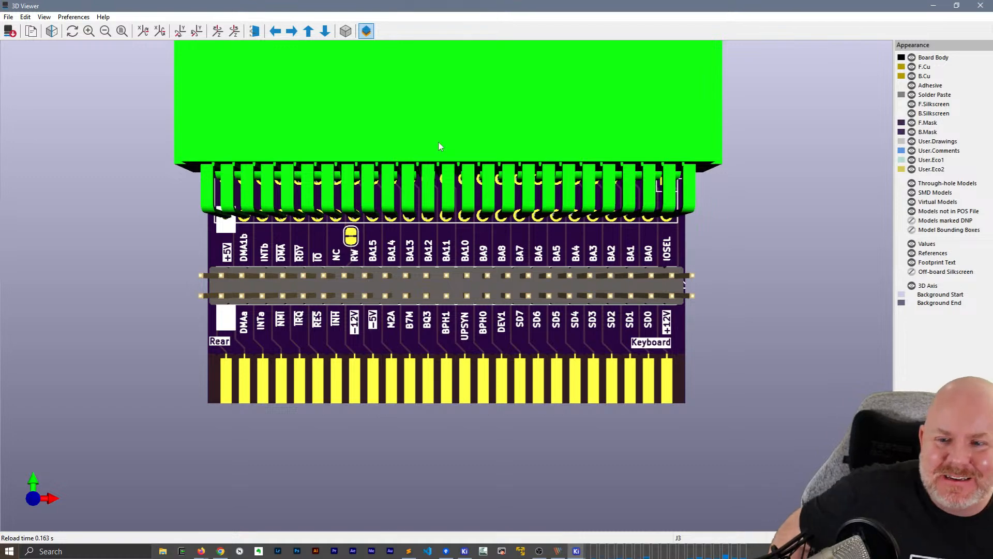
drag(450, 331, 315, 244)
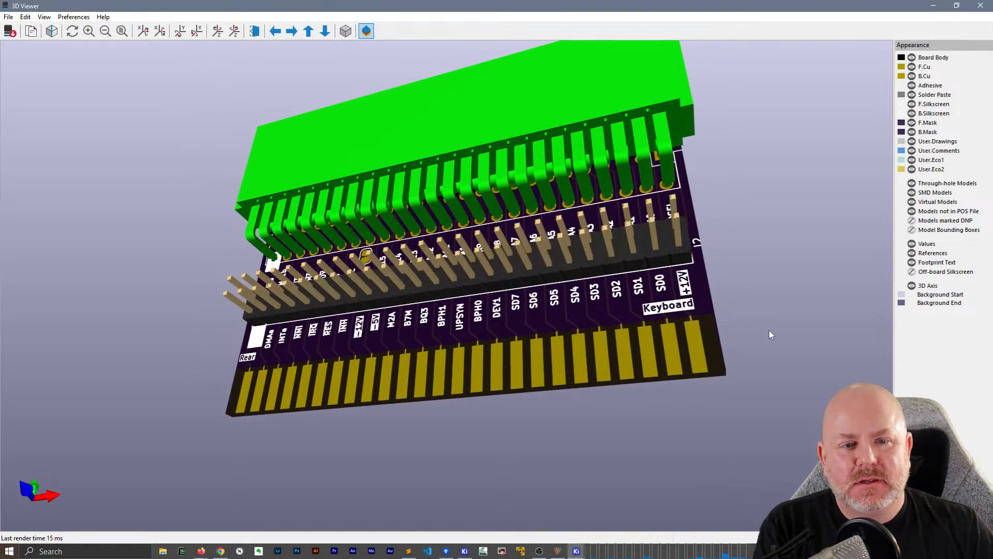
Return to the slot extender's PCB layout and deselect socket J3
click(582, 553)
click(648, 423)
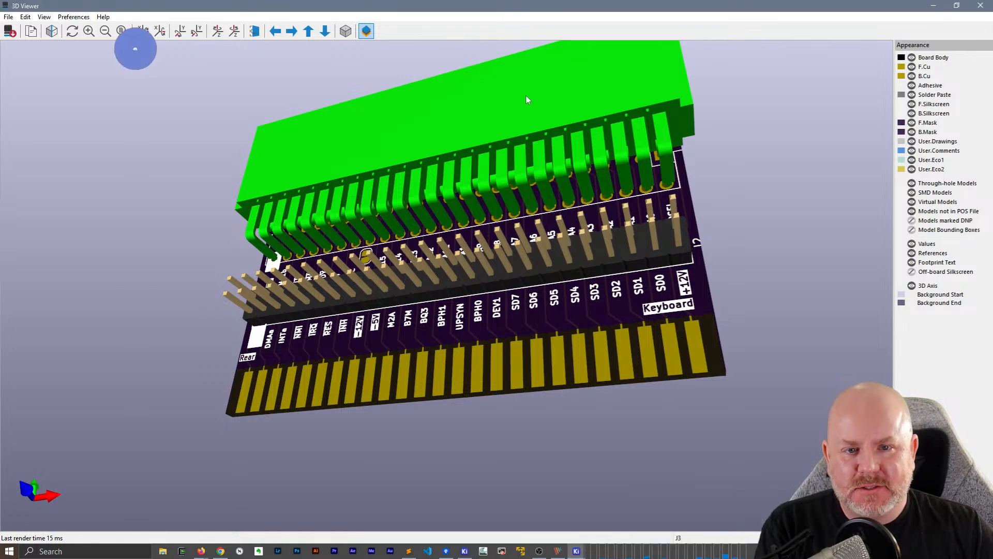
click(579, 553)
click(617, 504)
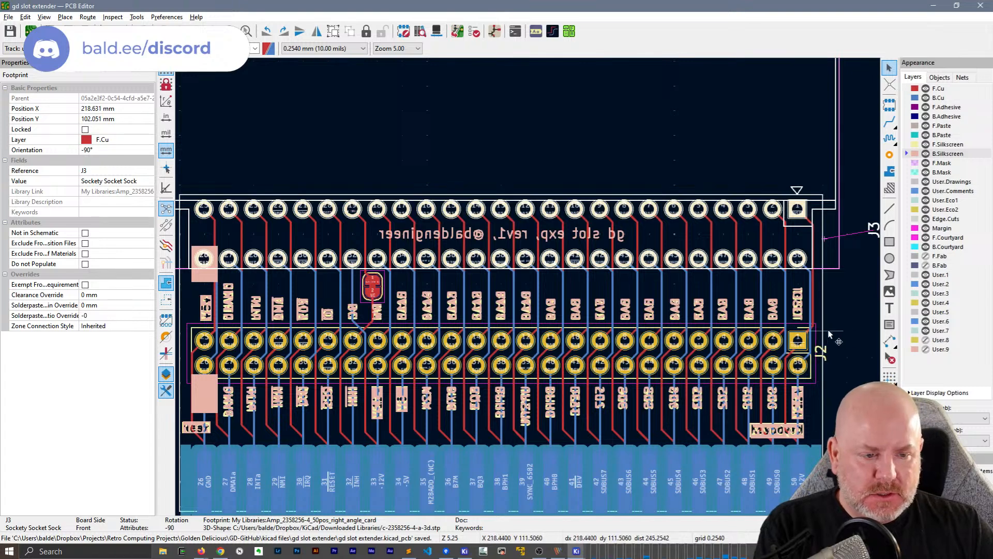
click(855, 323)
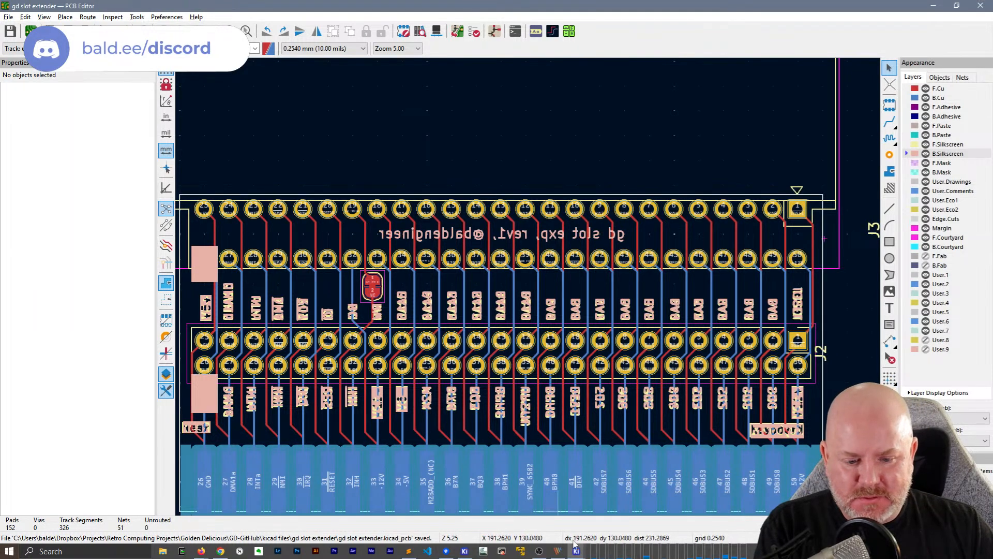
Examine the socket and debug header in the 3D view from the side and the front
mouse_move(576, 551)
click(743, 527)
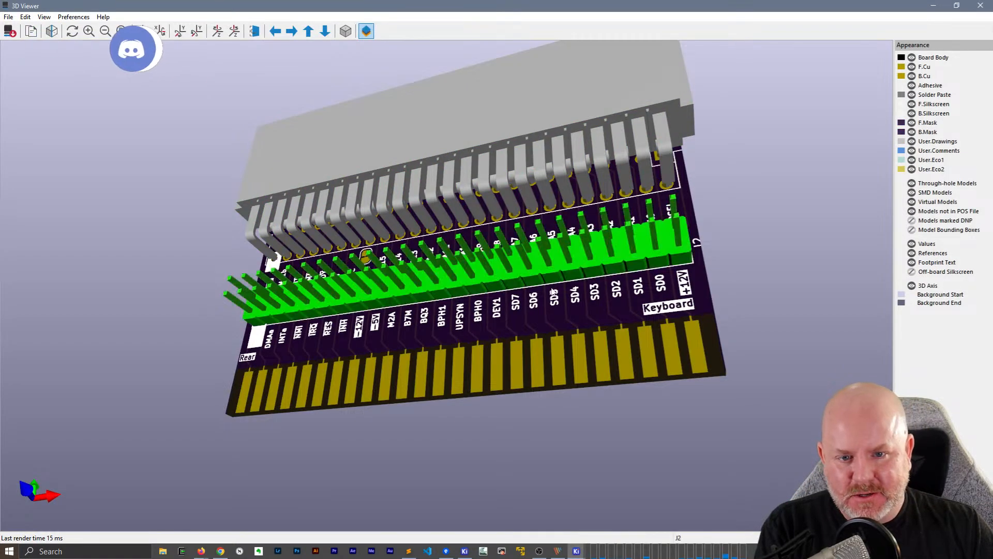
drag(558, 244, 410, 207)
scroll(410, 207, down, 8)
drag(642, 227, 582, 226)
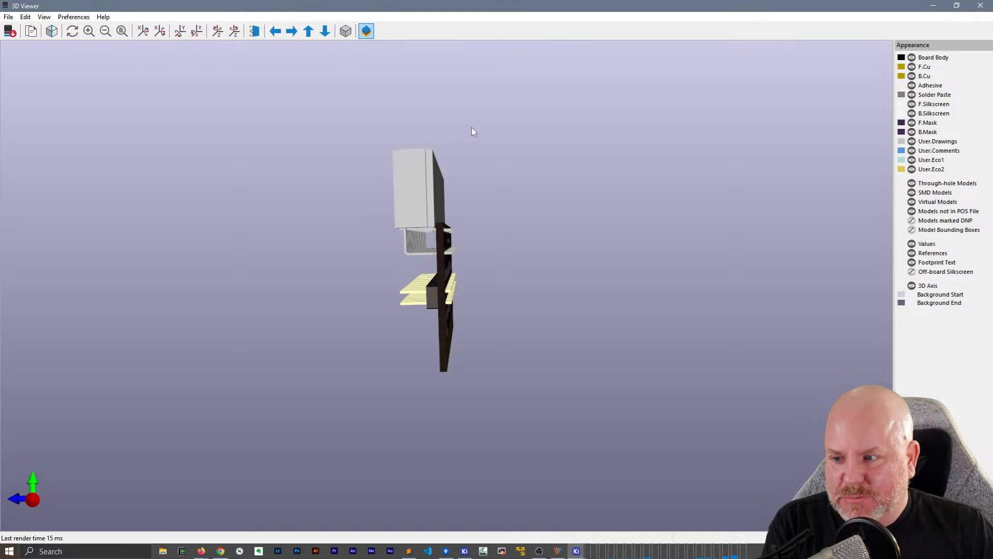
drag(405, 280, 487, 369)
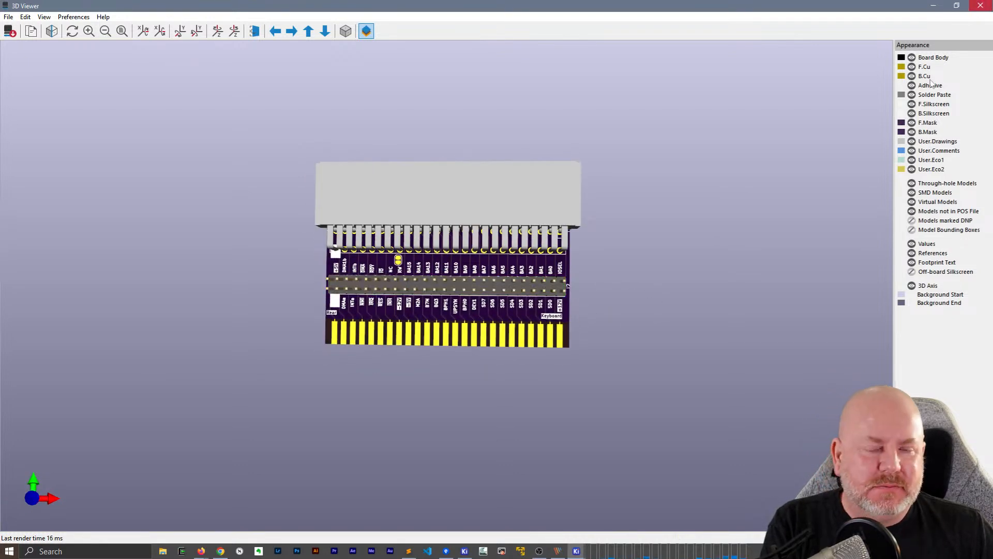
Hide the PinHeader_2x25 3D model of debug header J2 in its footprint properties
mouse_move(576, 551)
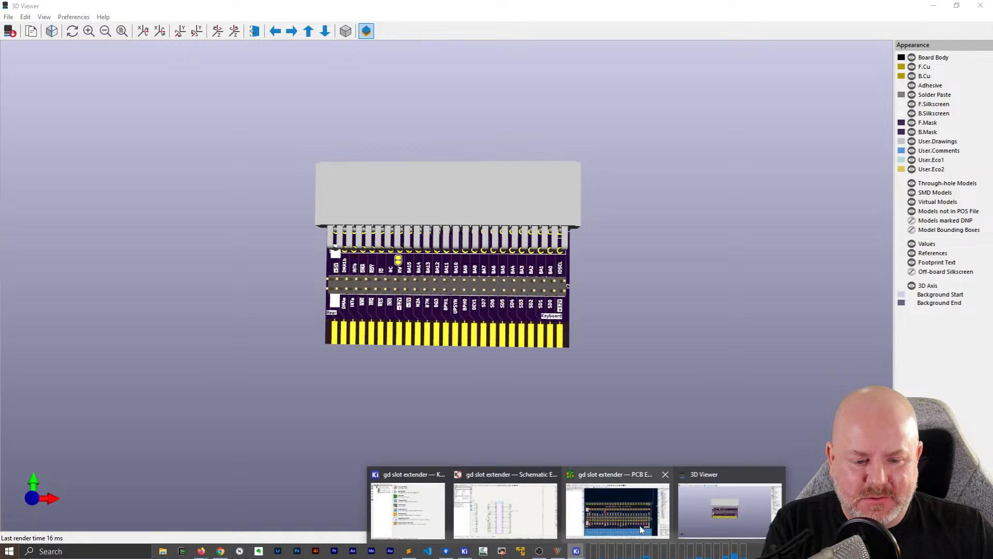
click(616, 507)
click(569, 343)
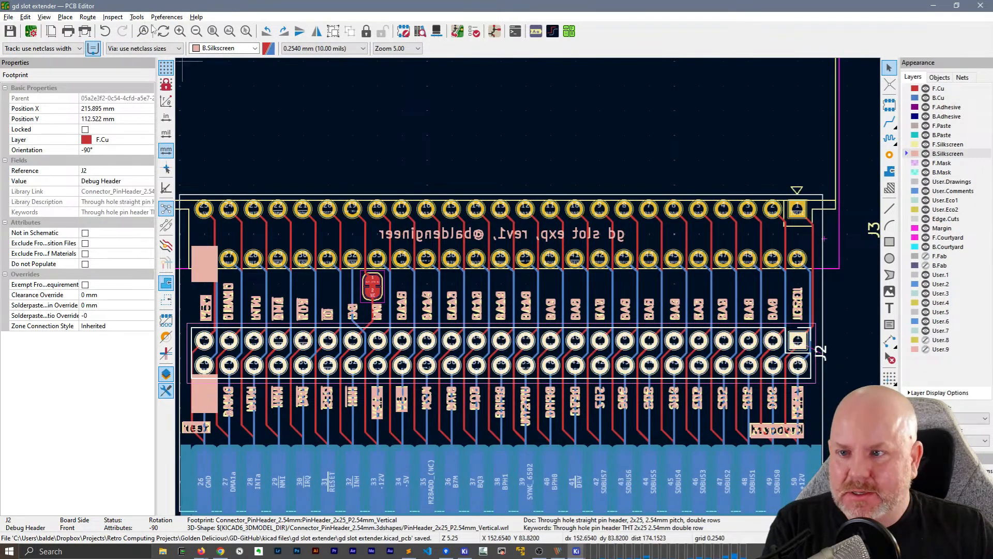
key(e)
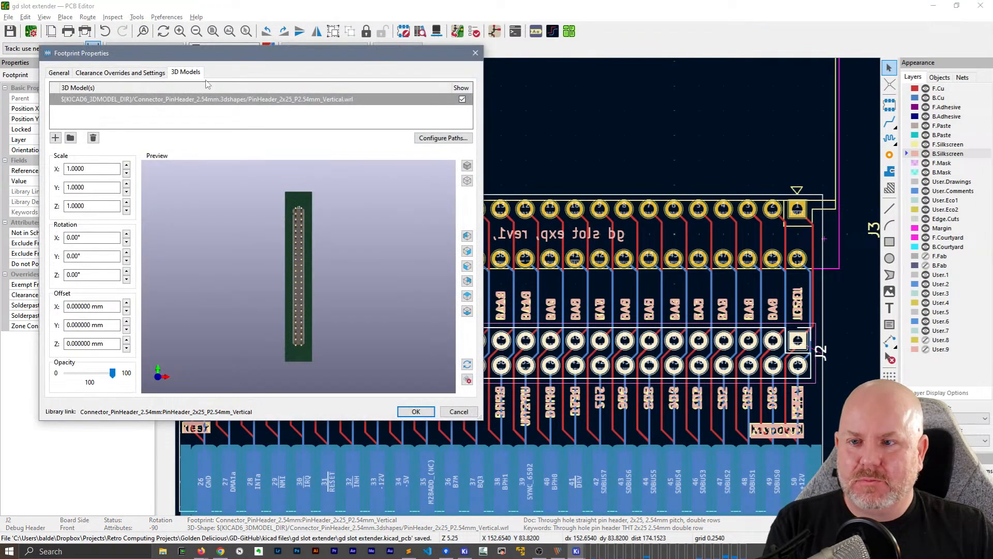
click(462, 99)
click(429, 412)
Inspect the silkscreen labels around J2 up close in the 3D view, and close the viewer
mouse_move(576, 551)
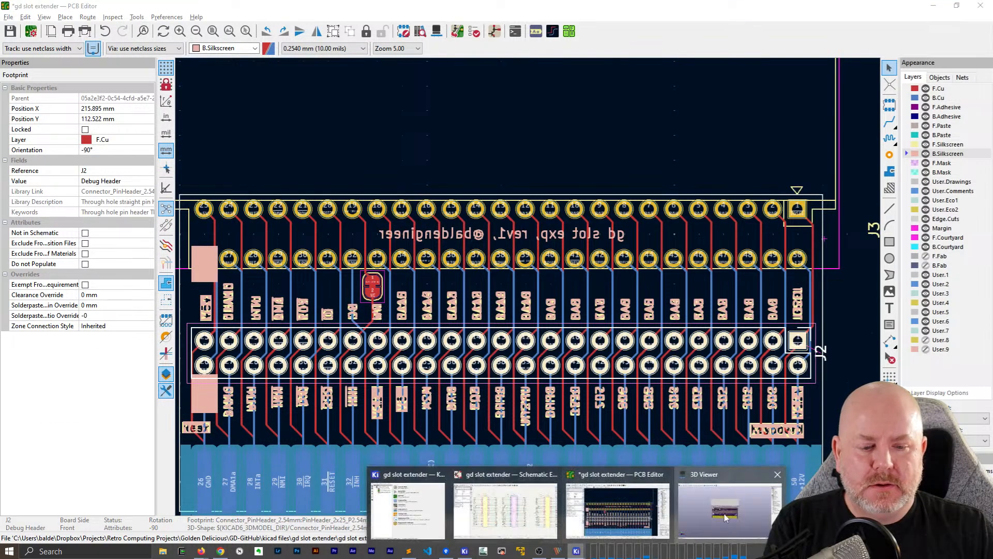
click(662, 517)
drag(407, 347, 720, 398)
scroll(399, 266, up, 3)
scroll(399, 267, up, 3)
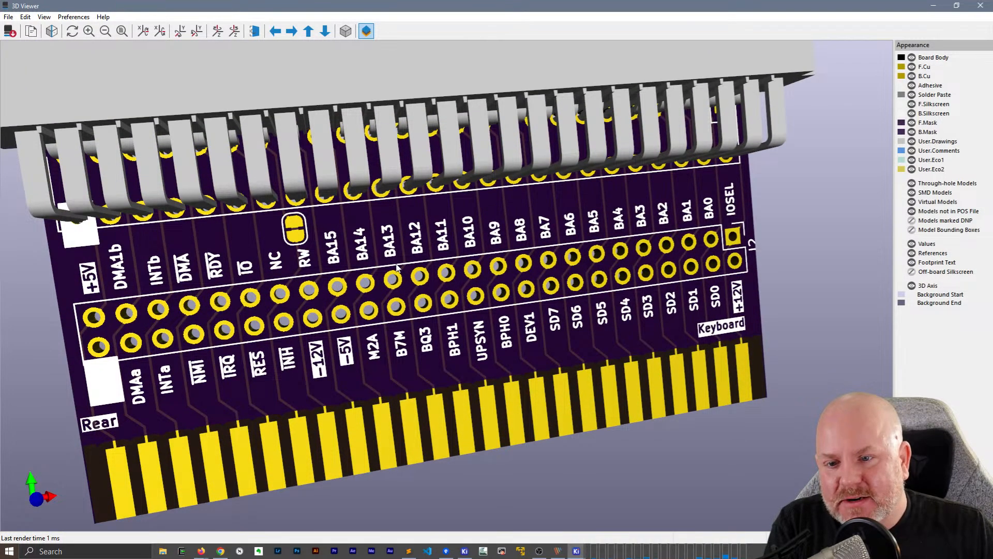
click(981, 5)
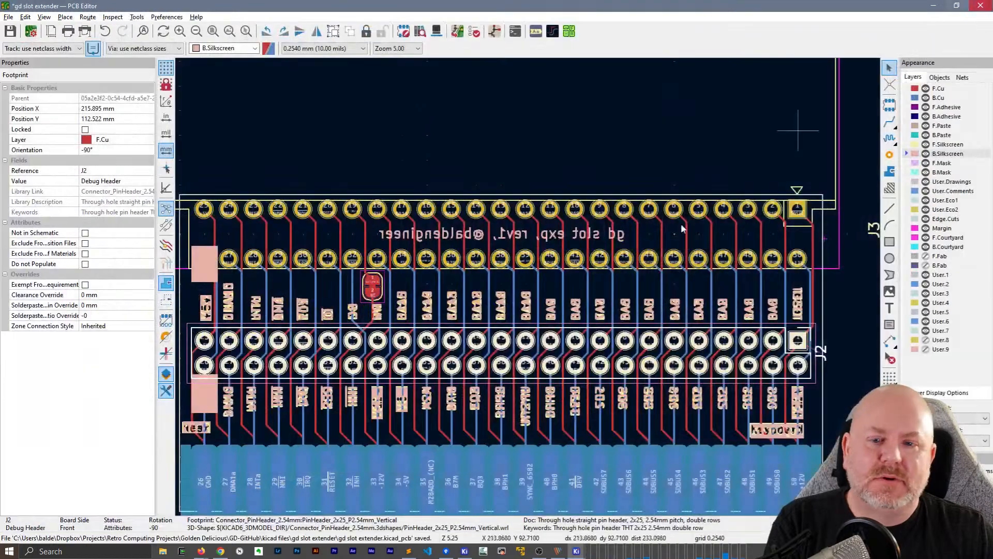
Move solder jumper JP1 with its tracks to just above the NC label, at X 170.434 mm and Y 106.934 mm
scroll(366, 286, up, 5)
key(Escape)
click(539, 294)
key(d)
click(483, 304)
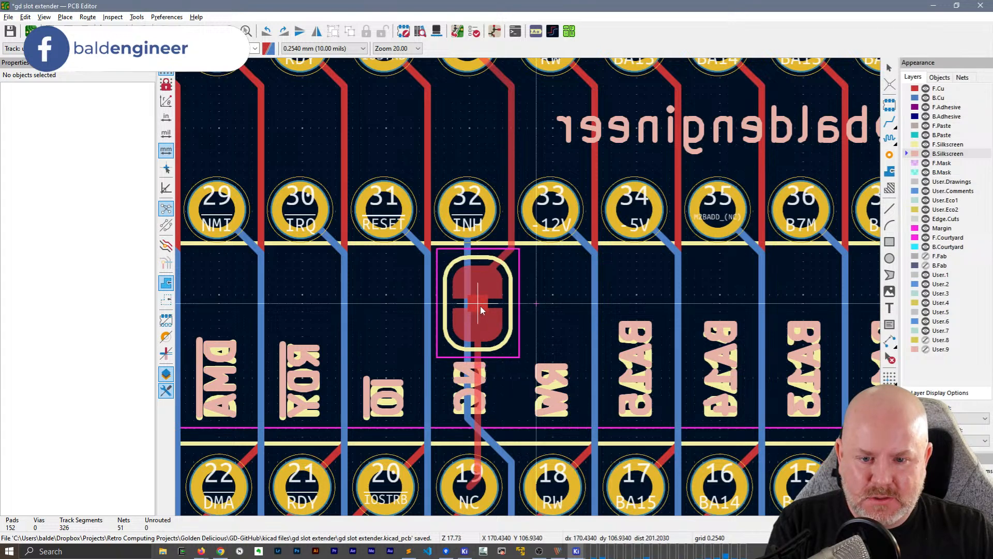
click(480, 306)
click(471, 417)
click(529, 354)
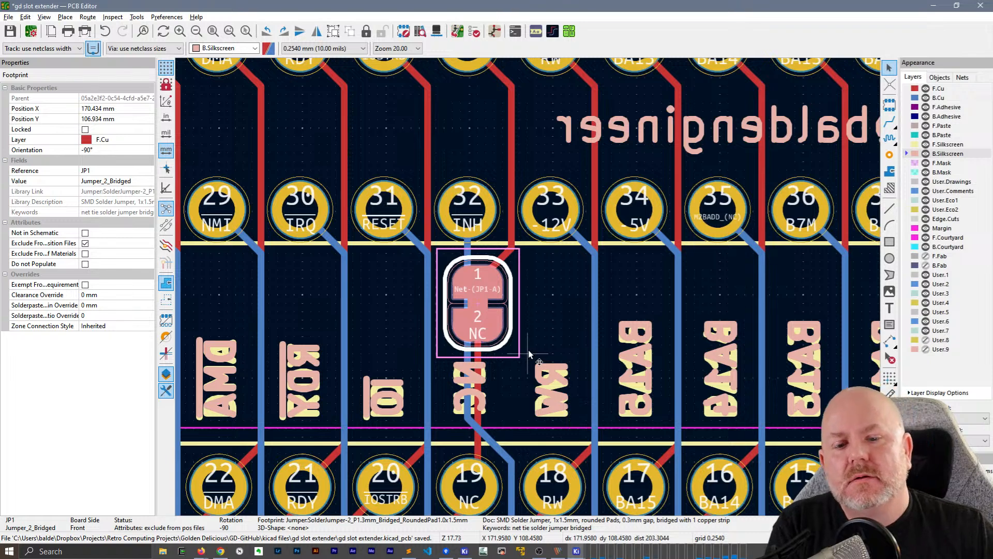
Check JP1's placement above the NC label in the 3D view, and close the viewer
key(alt+3)
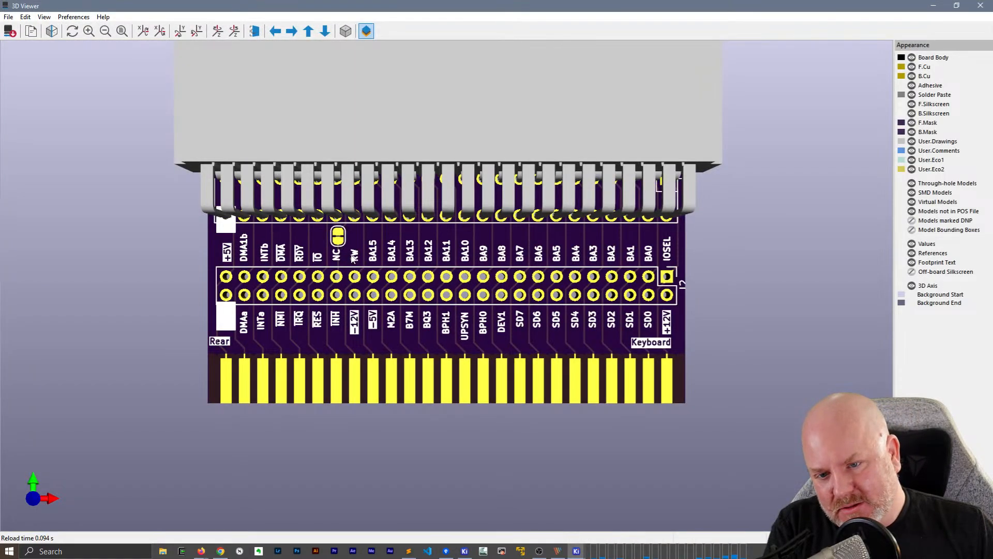
scroll(353, 255, up, 2)
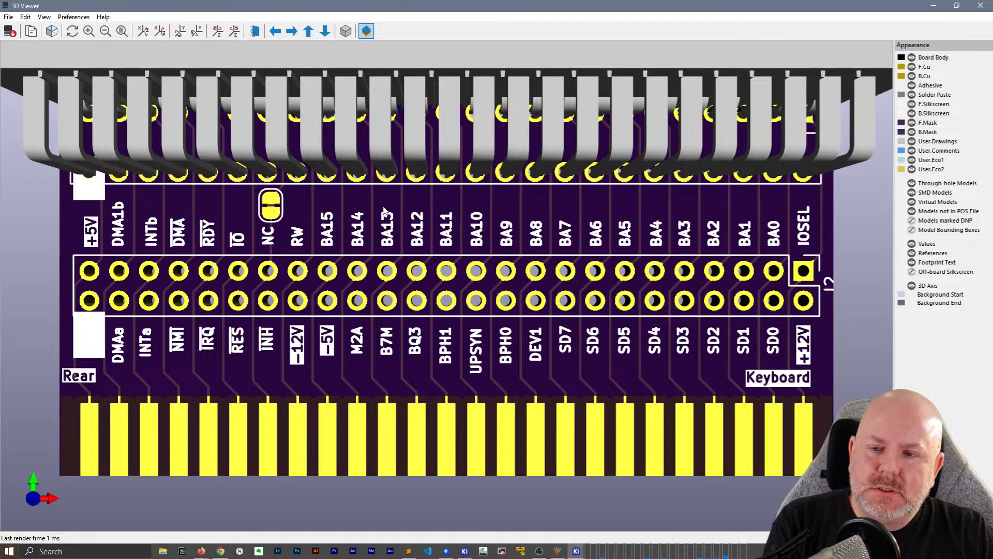
click(981, 6)
Look over the whole slot extender layout and save the board
scroll(528, 287, down, 3)
scroll(528, 269, up, 2)
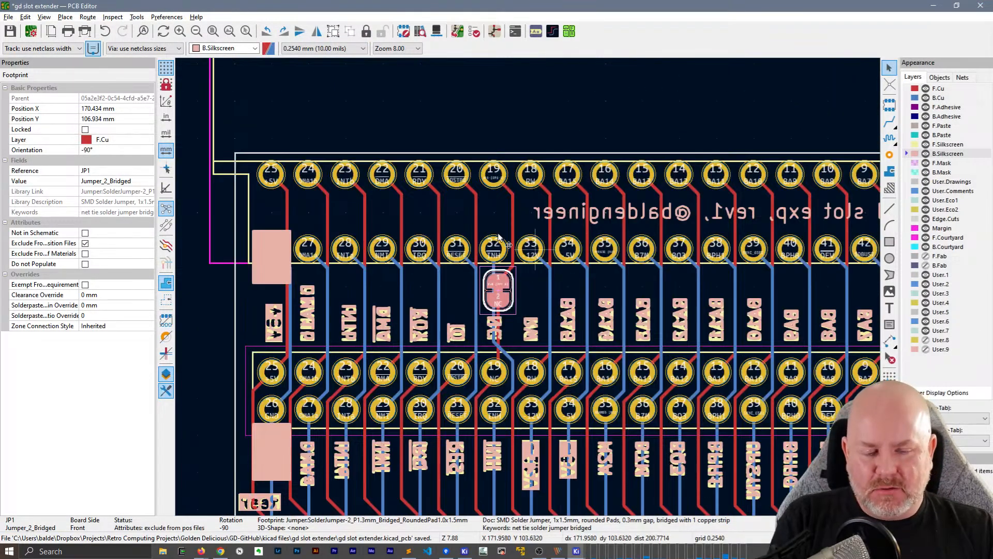
scroll(528, 250, down, 3)
scroll(454, 242, up, 1)
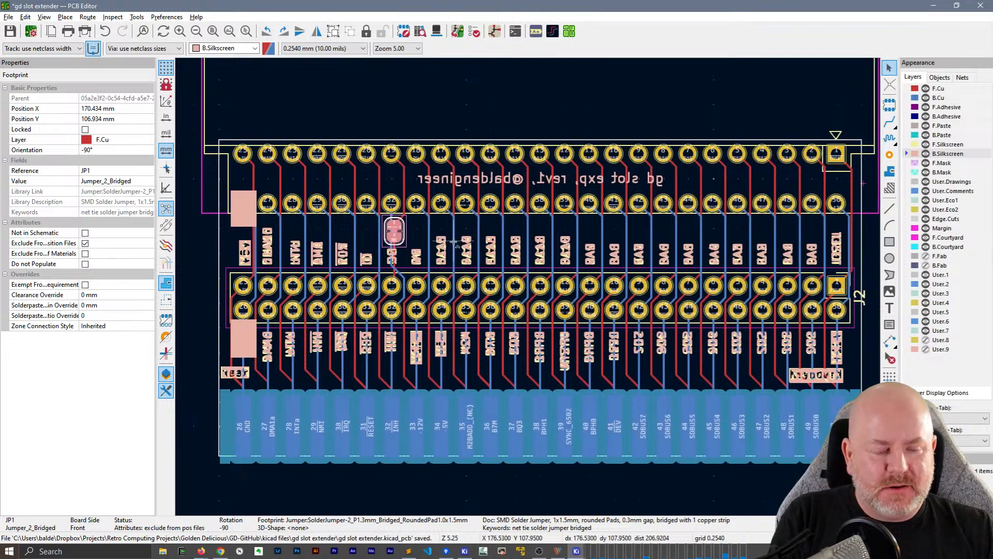
key(ctrl+s)
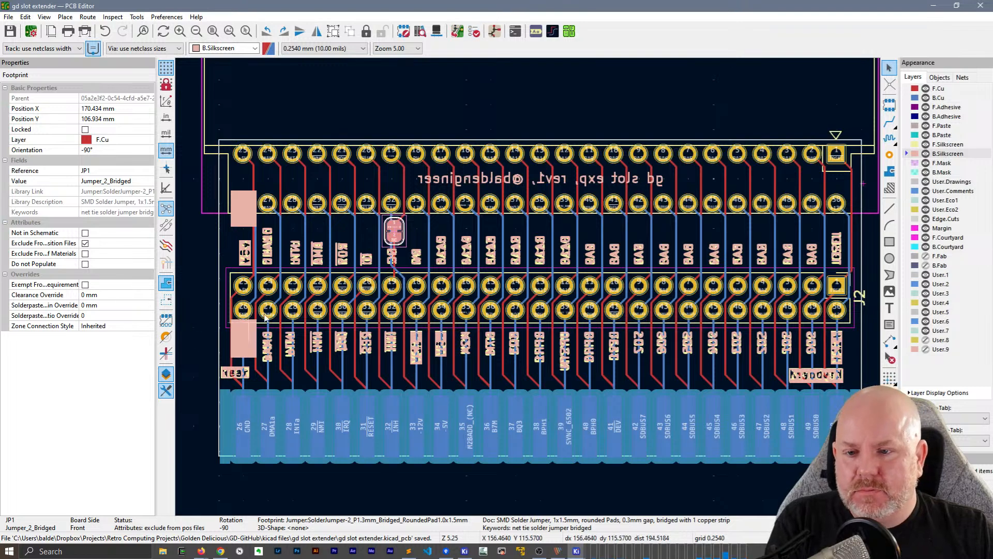
Move the front and back silkscreen rectangles below J2's pin 26 (GND) up together so that they cover that pin
scroll(268, 310, up, 3)
click(495, 331)
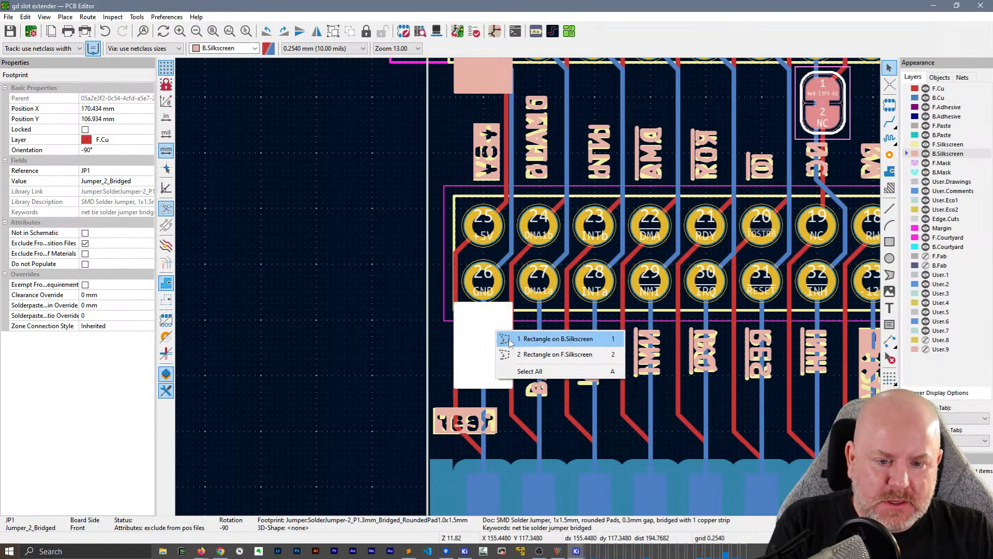
click(522, 371)
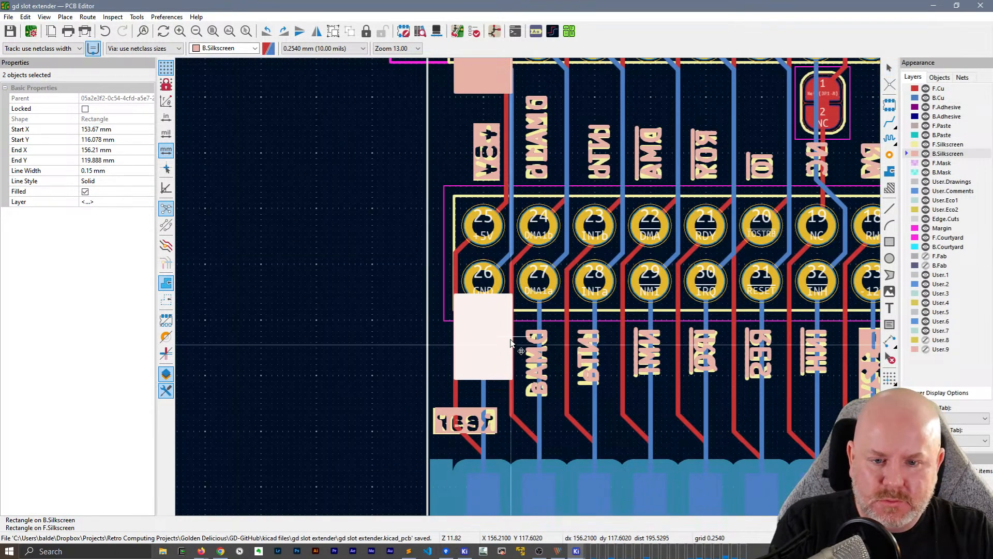
drag(510, 337, 511, 304)
click(278, 239)
Look over the silkscreen labels and pads across the whole slot extender layout, and save the board
scroll(360, 235, down, 1)
middle_drag(798, 224, 405, 201)
middle_drag(765, 199, 410, 181)
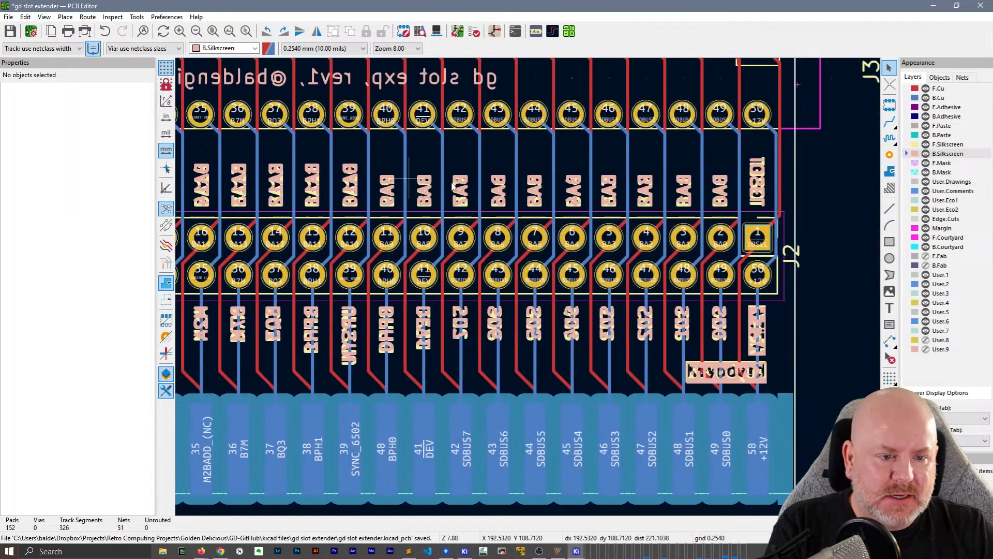
scroll(576, 193, down, 3)
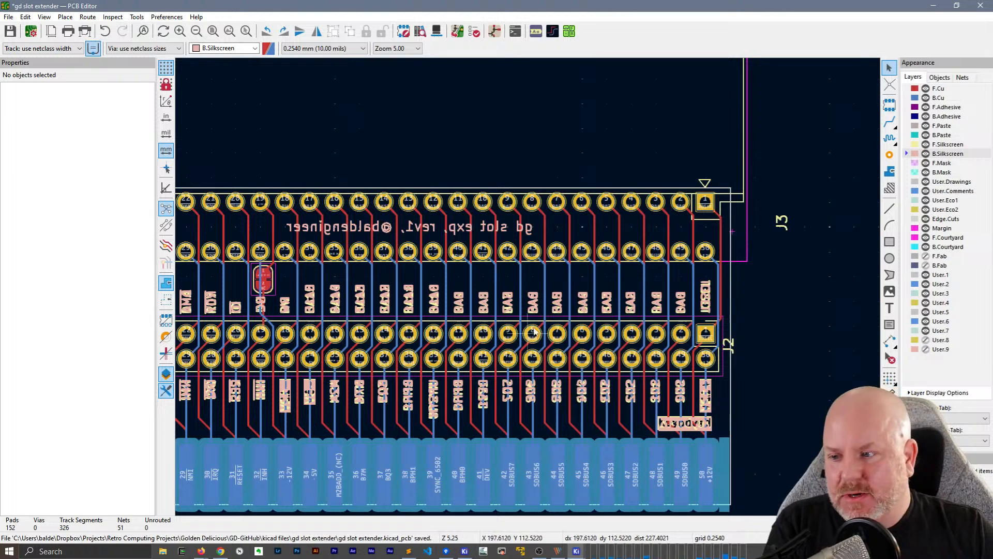
scroll(631, 268, up, 1)
middle_drag(631, 267, 637, 265)
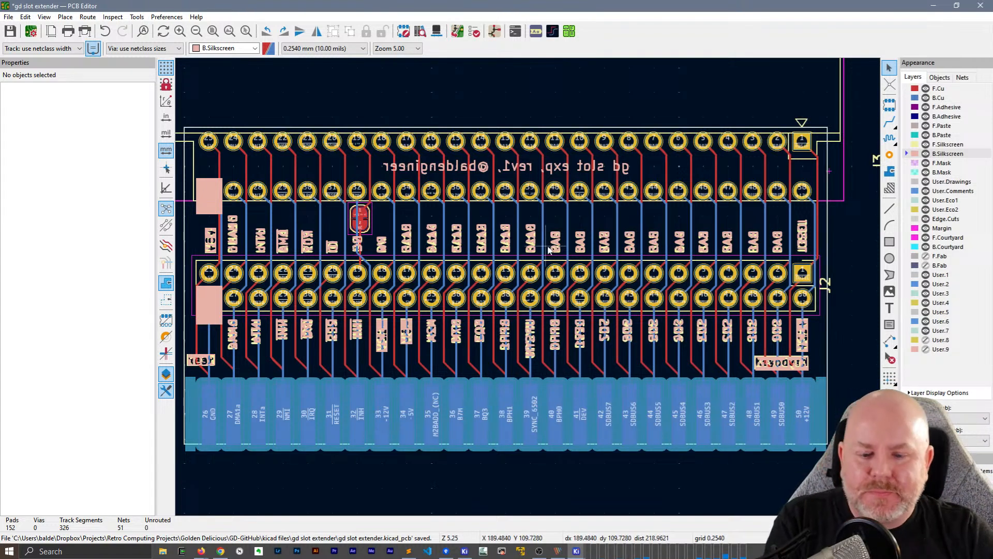
key(ctrl+s)
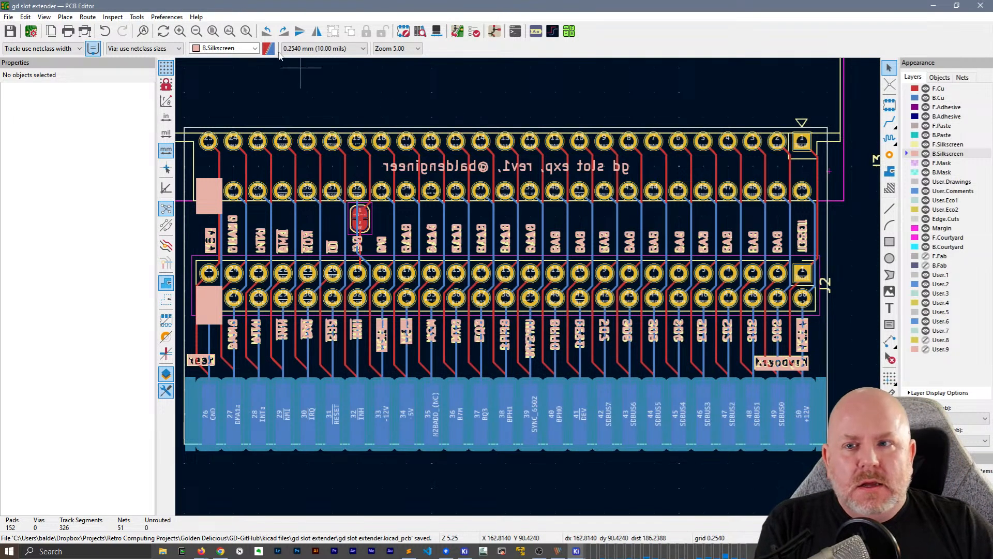
Run the design rules check and filter its violations to errors only by hiding the warnings
click(473, 32)
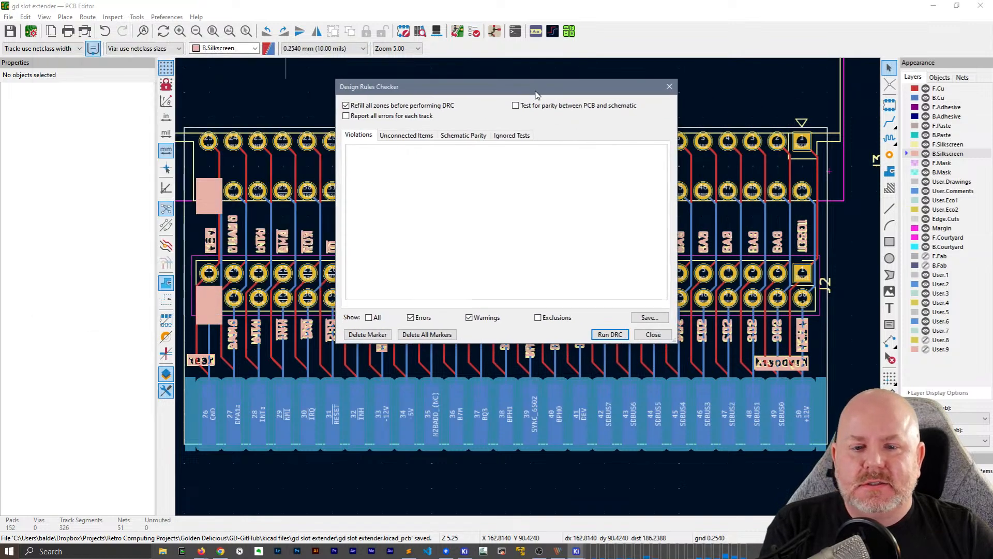
click(609, 334)
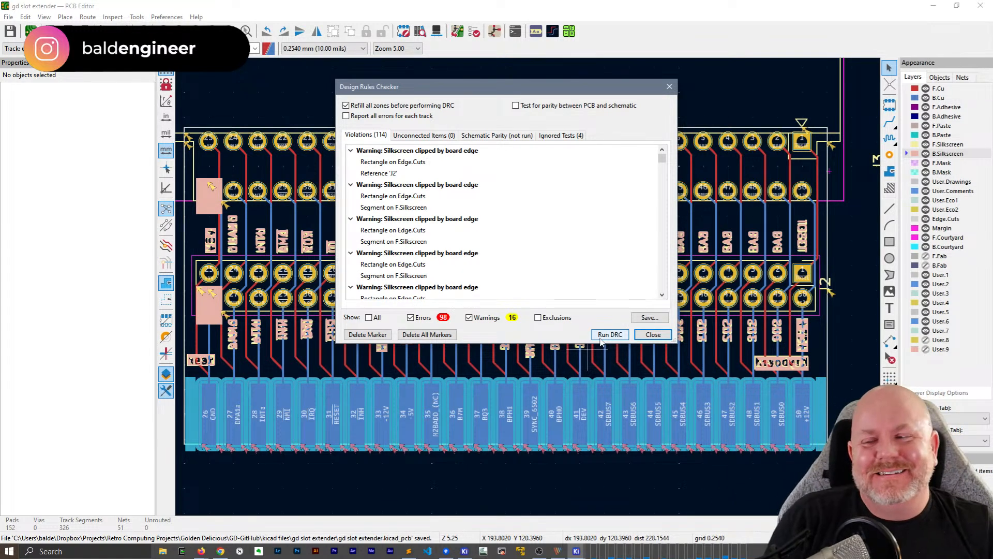
click(486, 318)
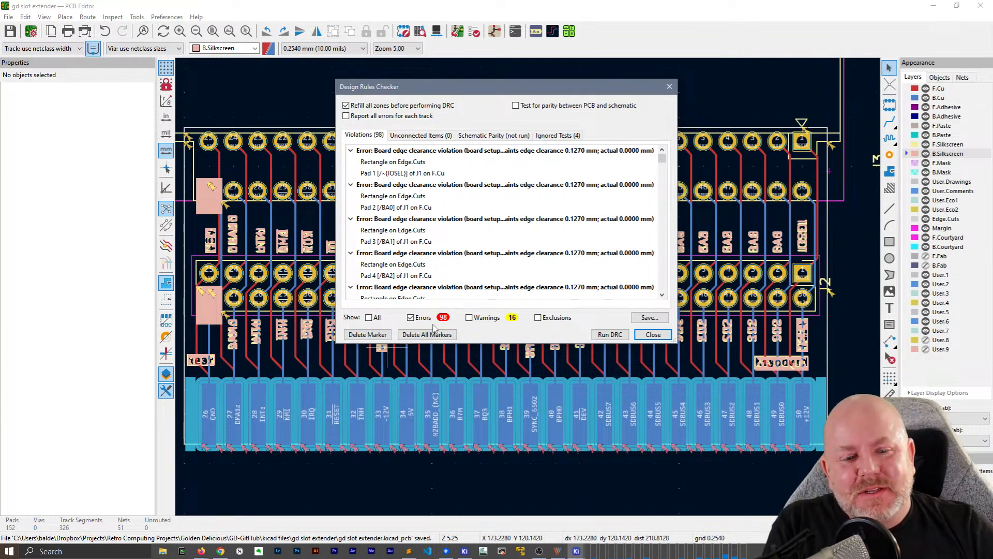
click(664, 335)
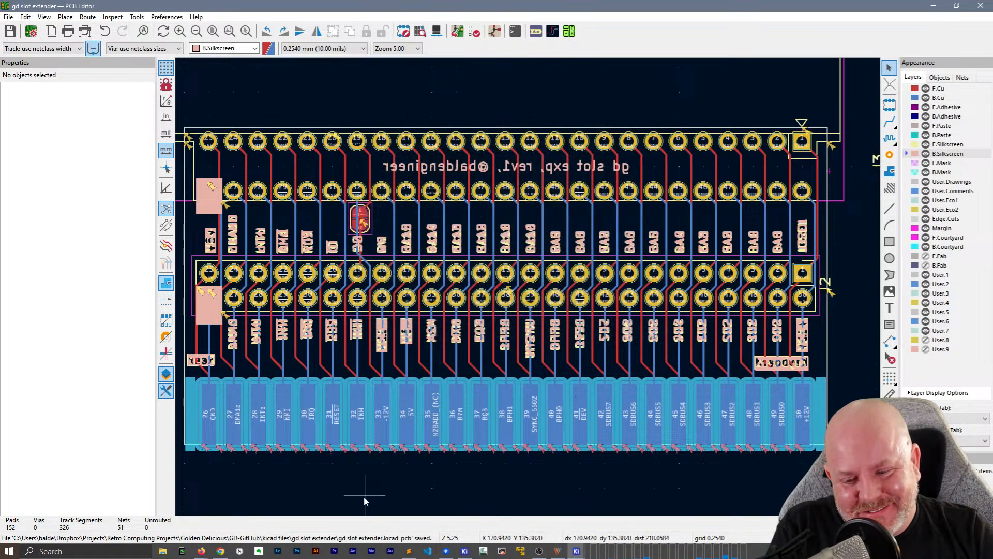
Extend the board outline rectangle on Edge.Cuts slightly downward along the edge-connector side, away from the J1 pads
scroll(461, 446, up, 5)
click(458, 270)
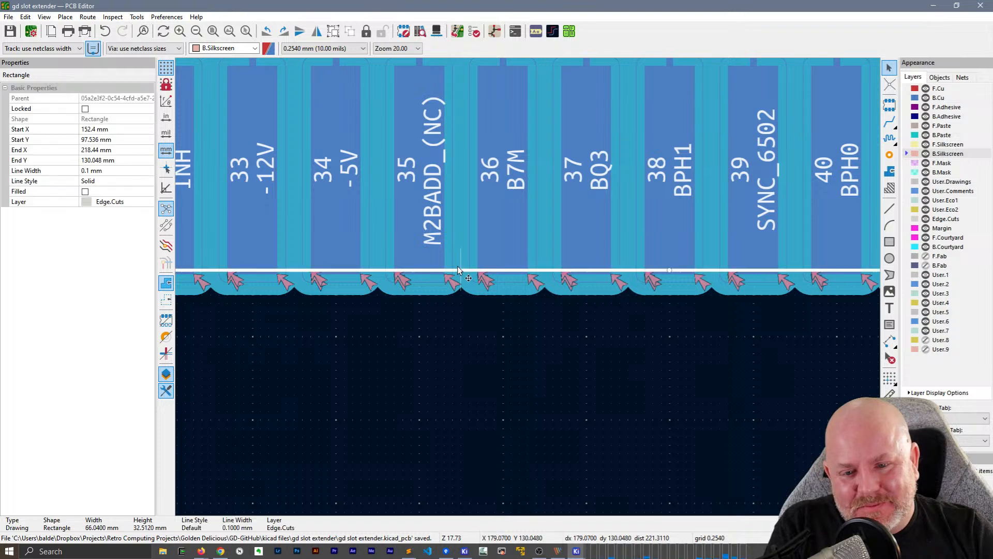
scroll(474, 273, down, 4)
drag(618, 286, 619, 290)
click(579, 330)
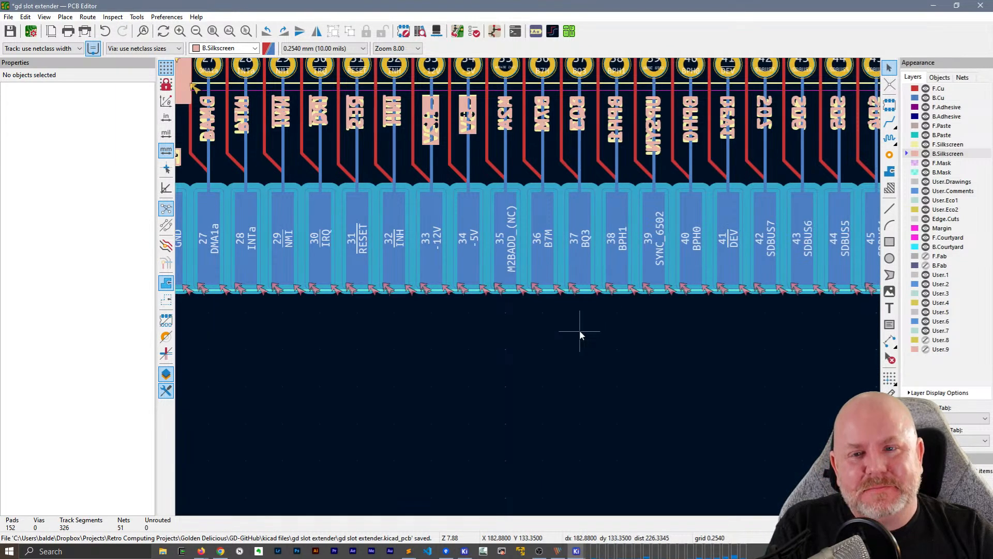
Rerun the design rules check and locate J1 pad 1's front solder mask bridging error on the board
click(474, 31)
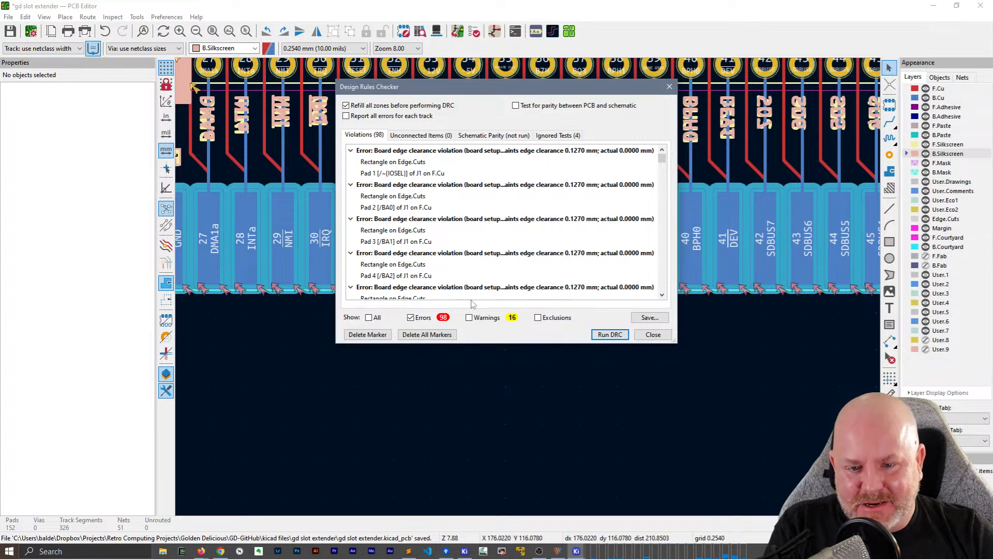
click(610, 335)
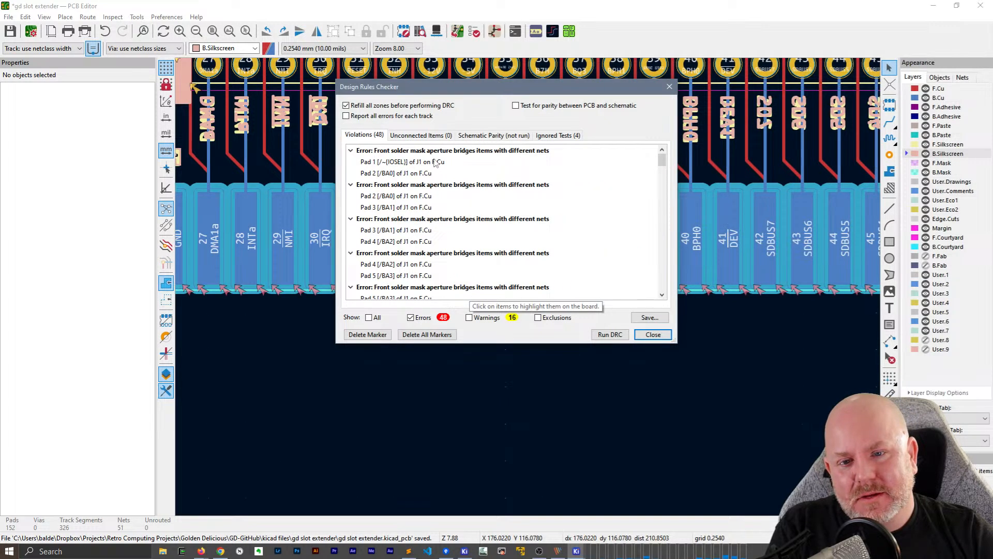
click(435, 162)
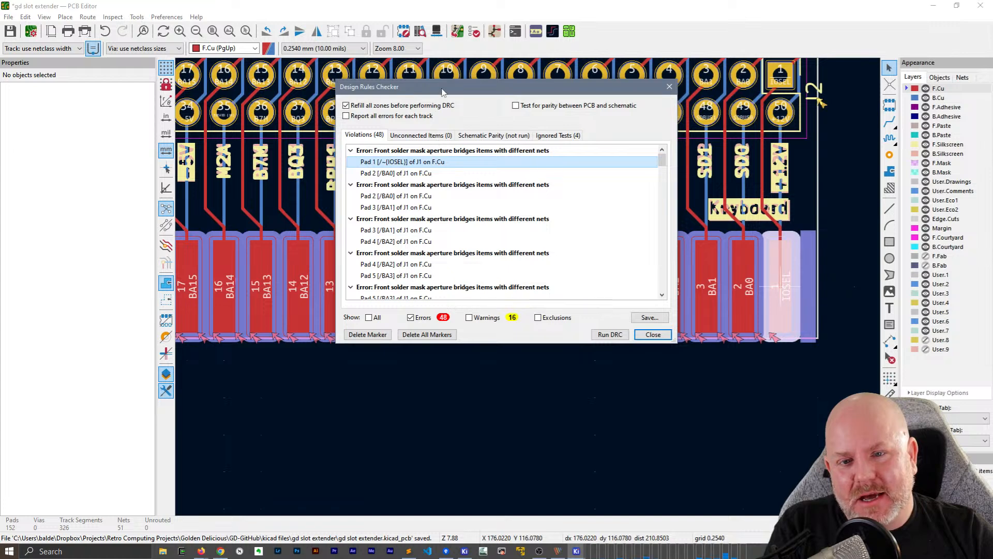
drag(442, 87, 567, 109)
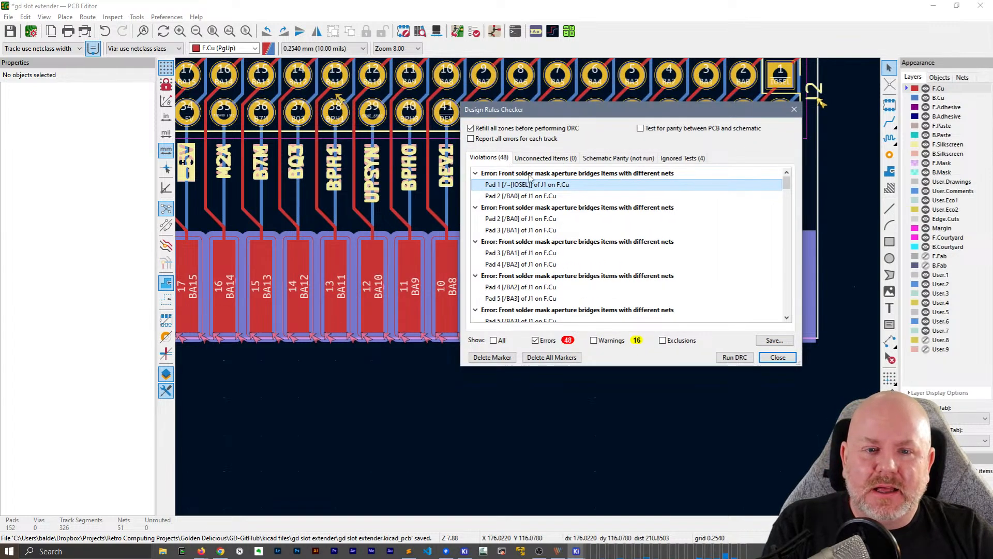
Exclude all violations of the rule 'board setup solder mask min width' and rerun the design rules check
click(550, 174)
right_click(551, 176)
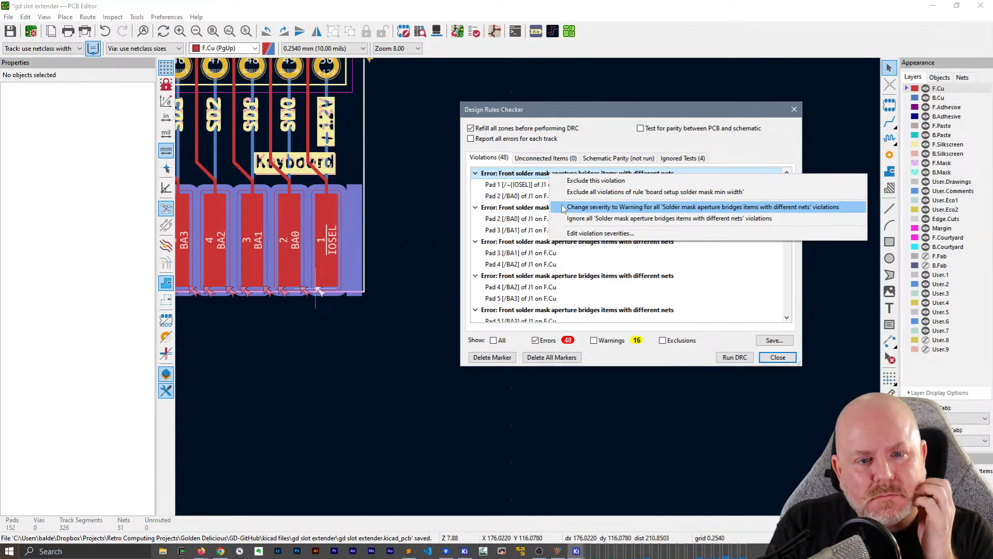
click(719, 193)
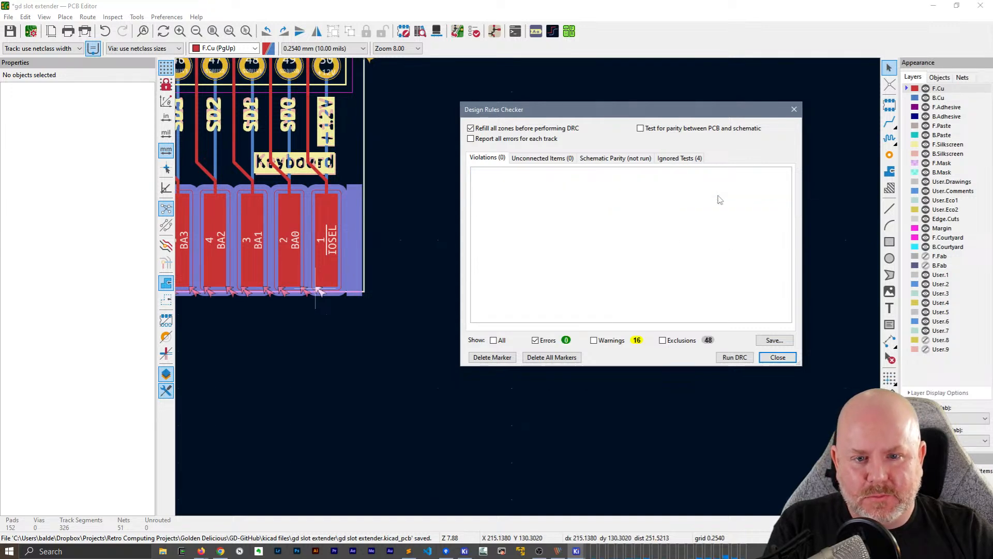
click(731, 357)
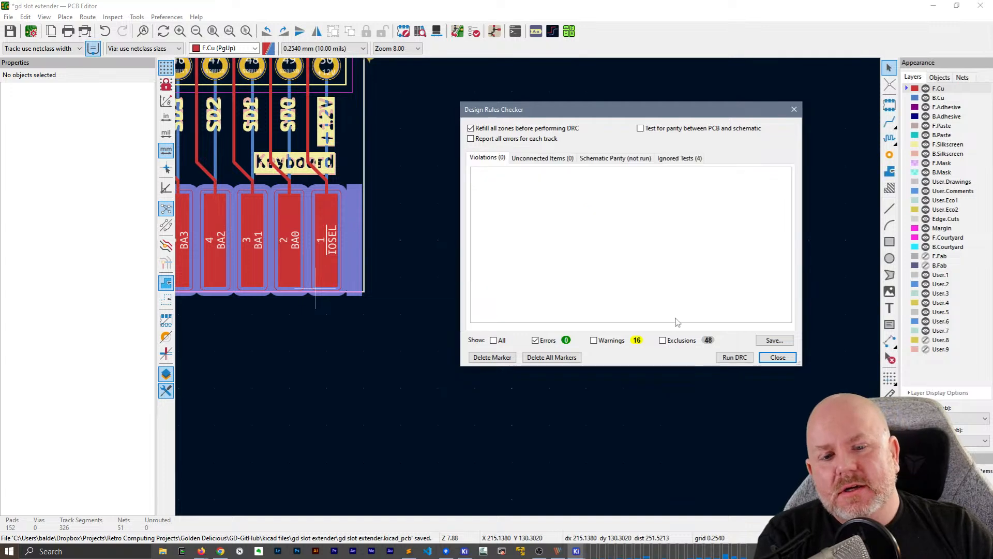
click(681, 158)
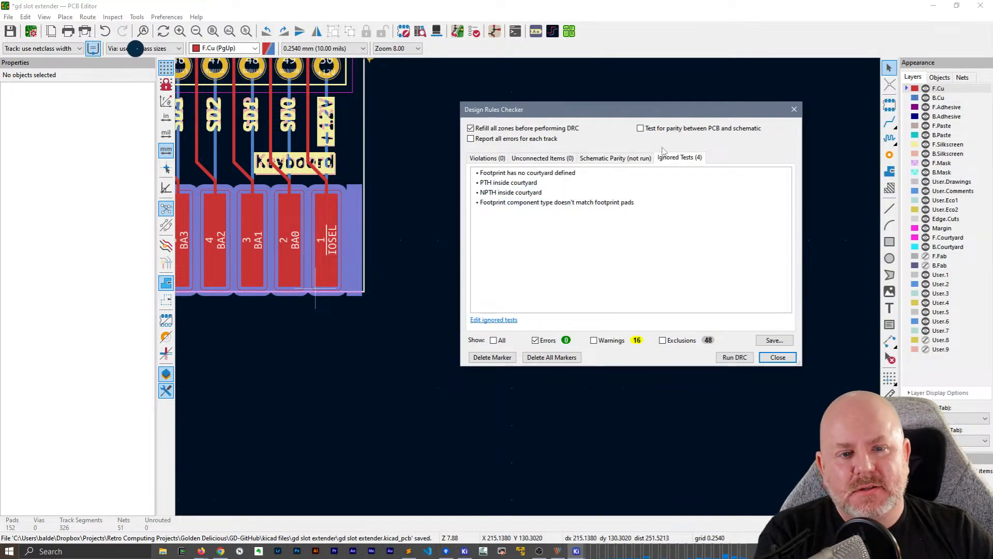
click(777, 357)
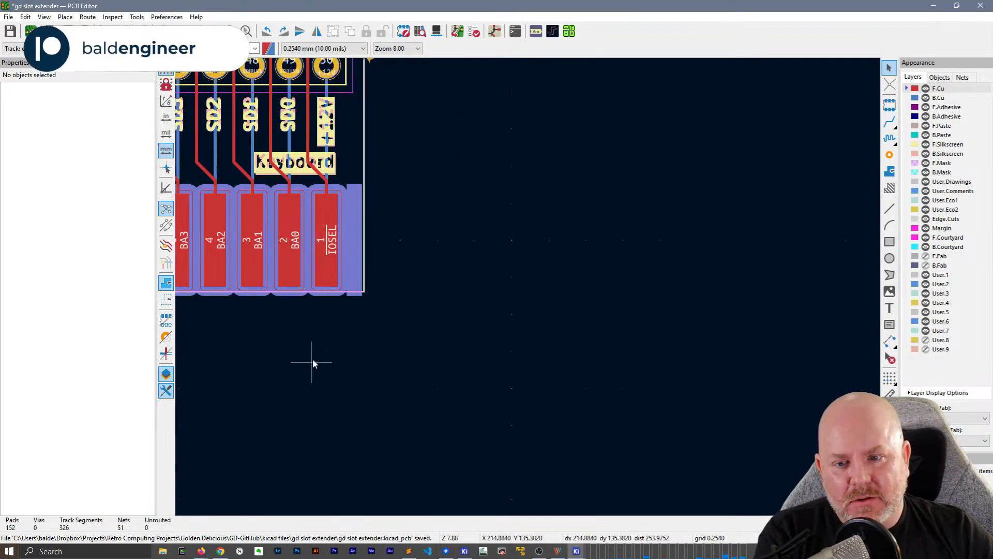
middle_drag(311, 362, 630, 334)
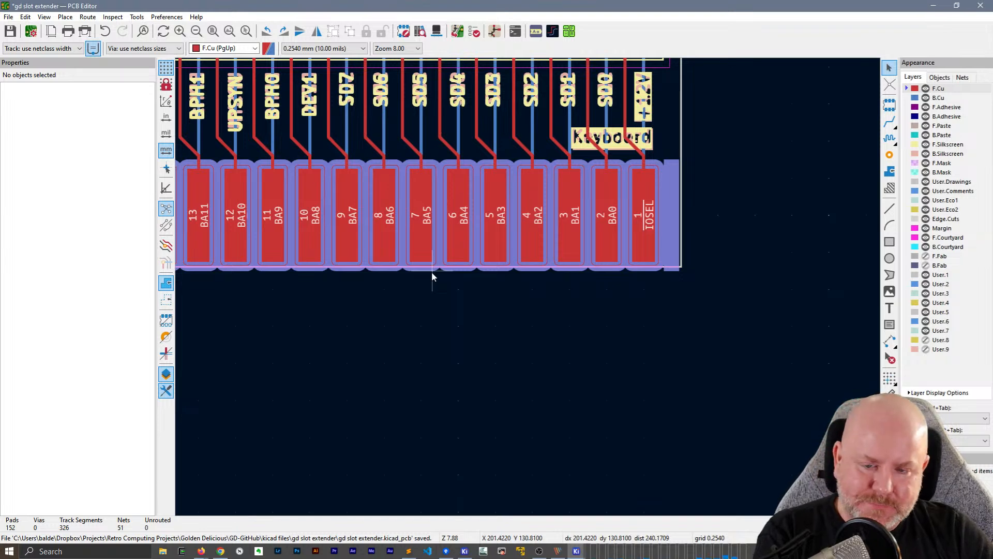
middle_drag(341, 301, 536, 321)
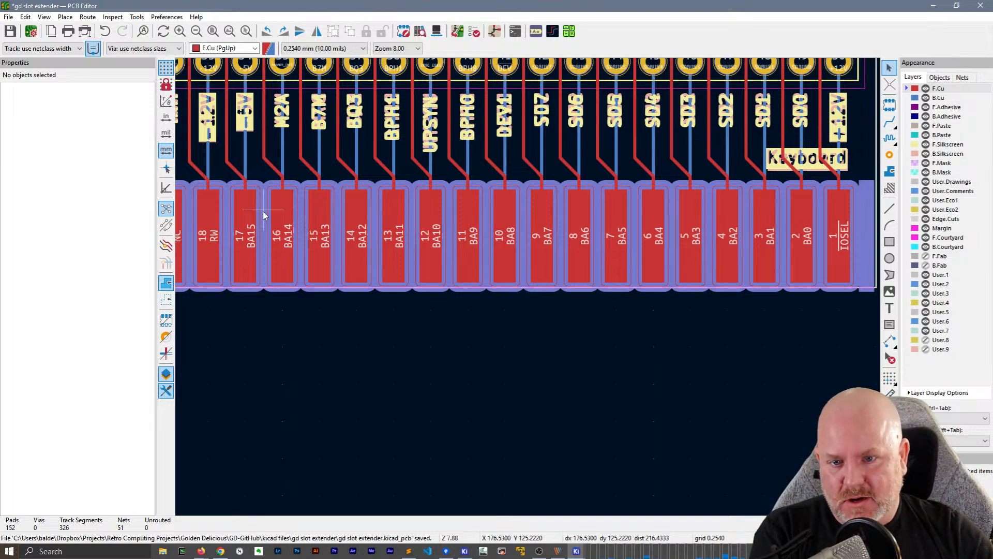
scroll(264, 215, down, 2)
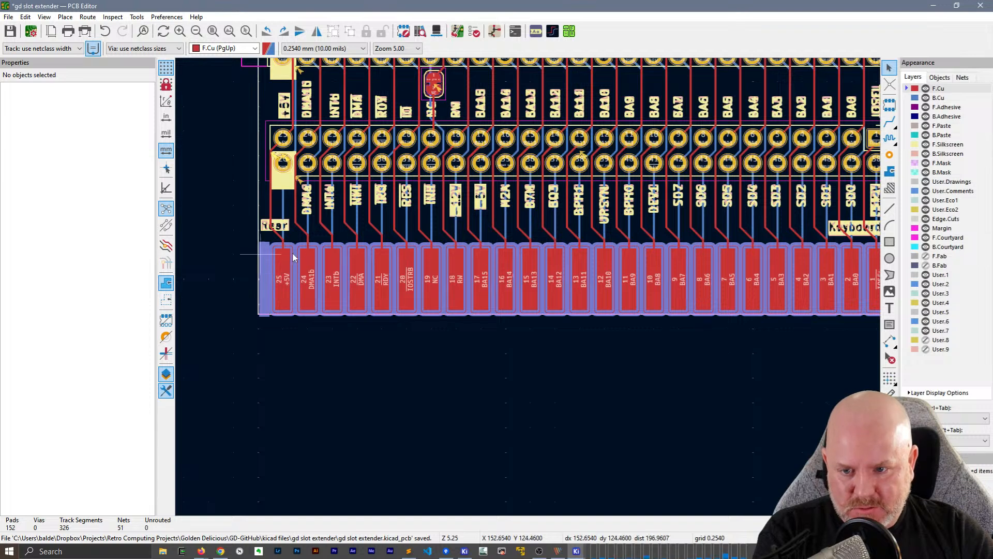
middle_drag(592, 394, 491, 430)
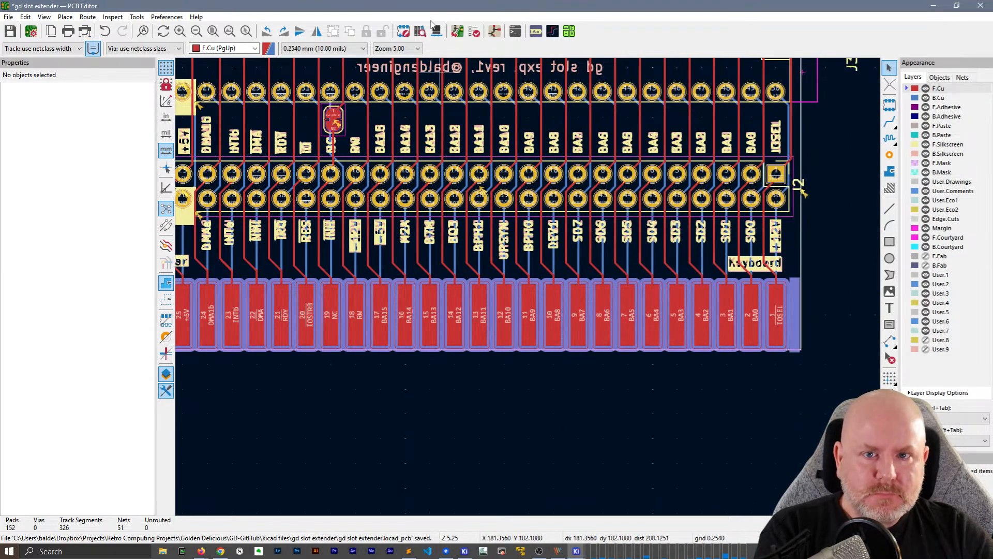
List the design rules warnings and locate the J2 reference's silkscreen clipped by board edge warning on the board
click(473, 31)
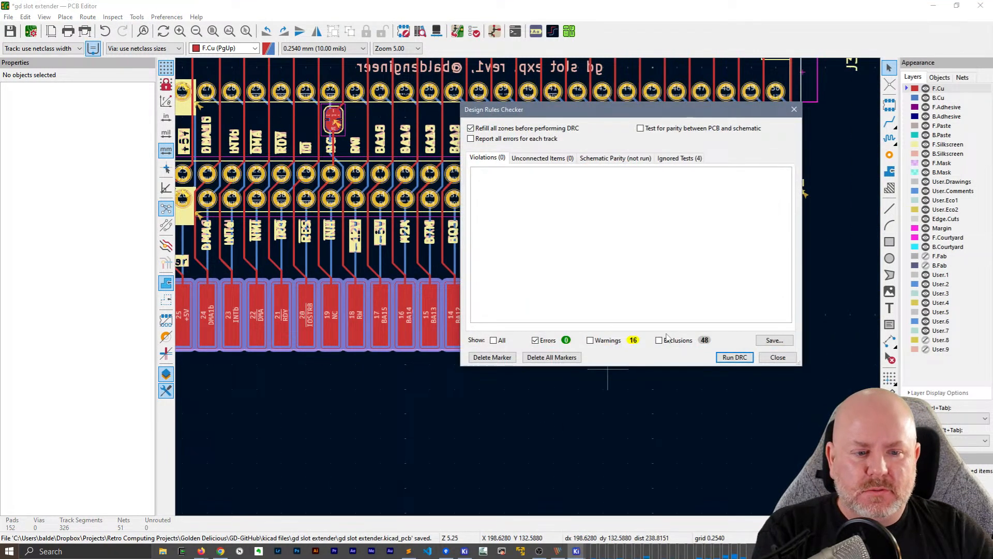
click(590, 340)
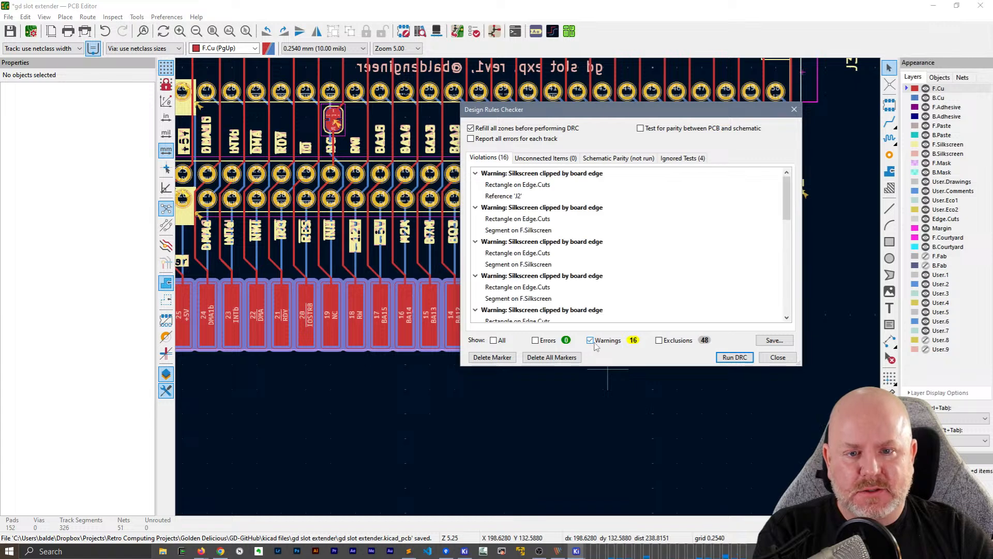
click(541, 174)
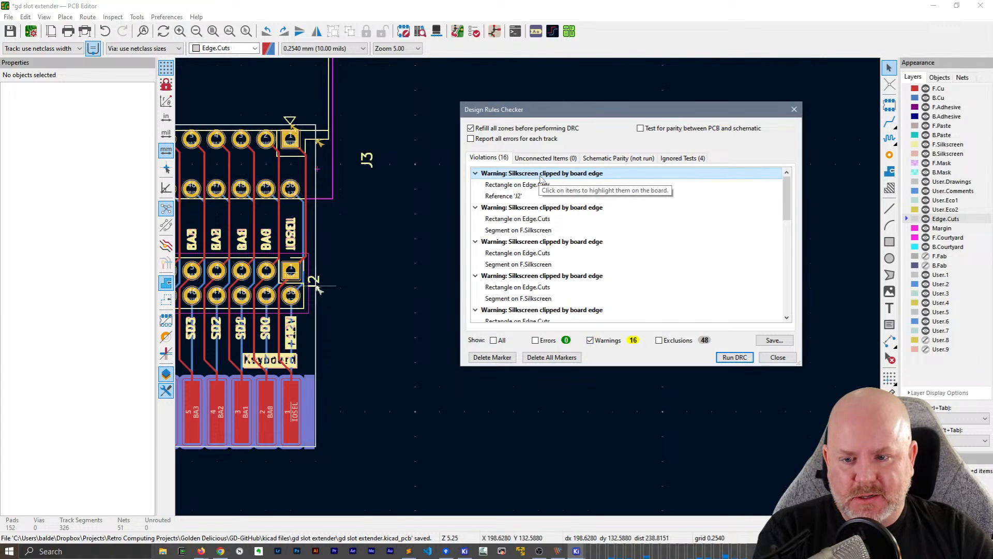
click(777, 357)
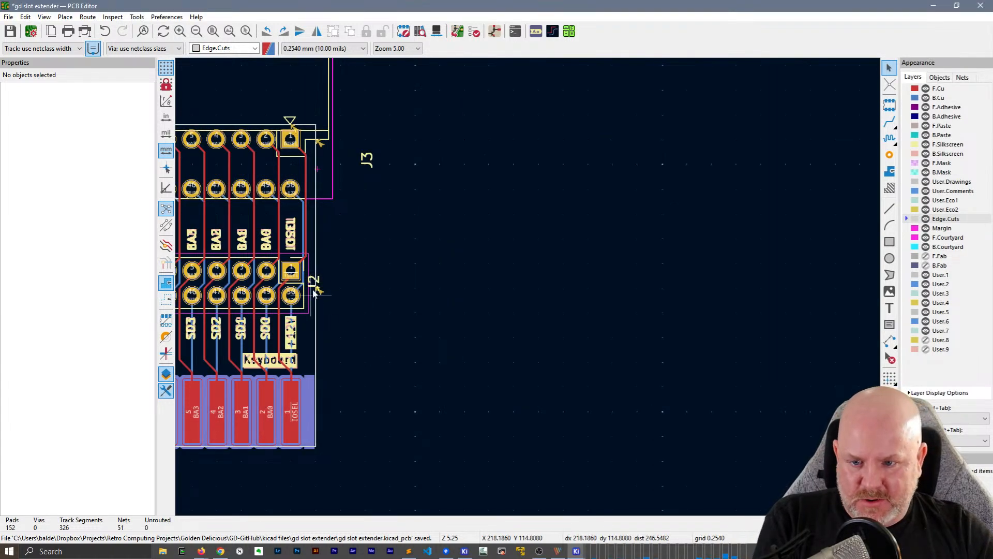
Hide the J2 and J3 reference designators on the front silkscreen by turning off their visibility
click(314, 281)
click(85, 233)
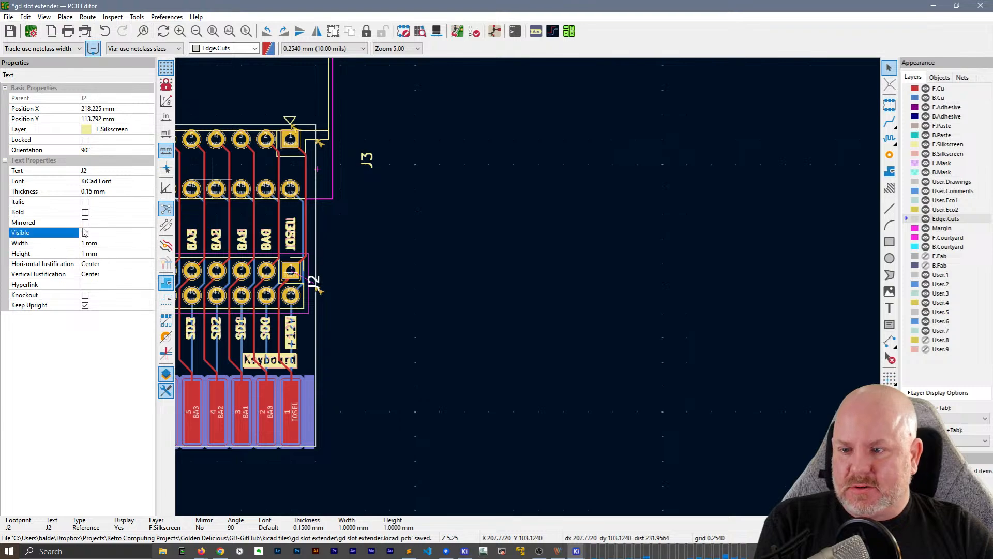
click(84, 233)
Rerun the design rules check and locate the first remaining silkscreen clipped by board edge warning
middle_drag(440, 269, 872, 231)
middle_drag(336, 296, 376, 259)
click(456, 31)
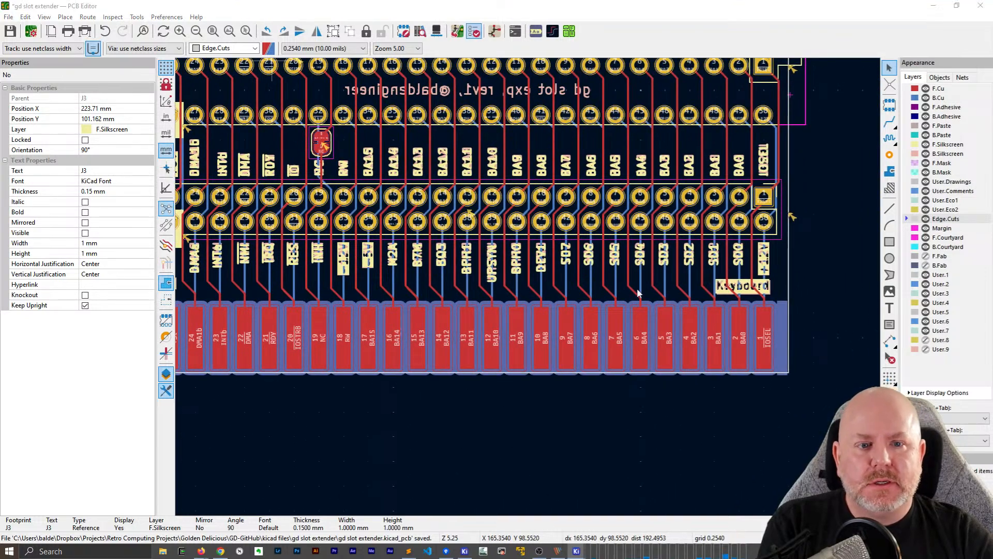
click(735, 357)
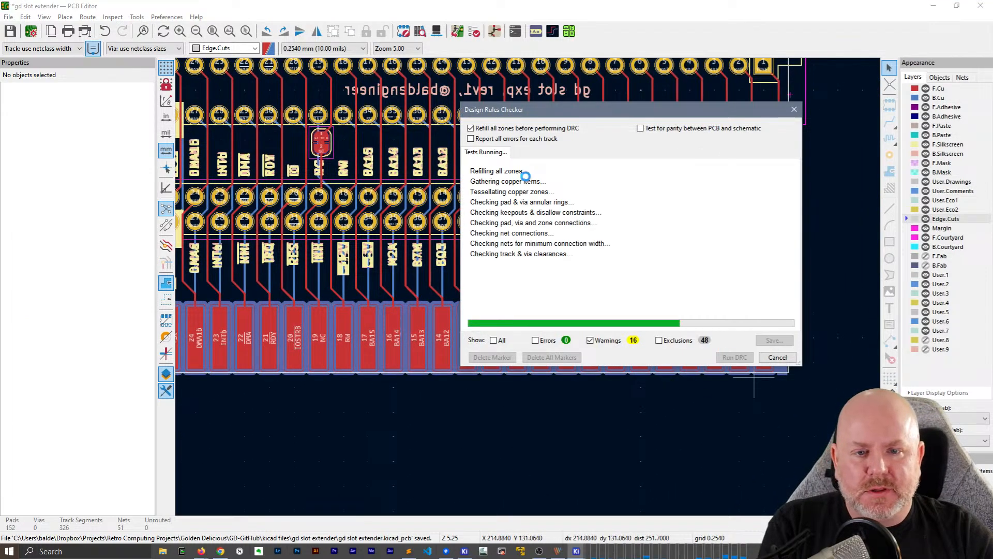
click(525, 184)
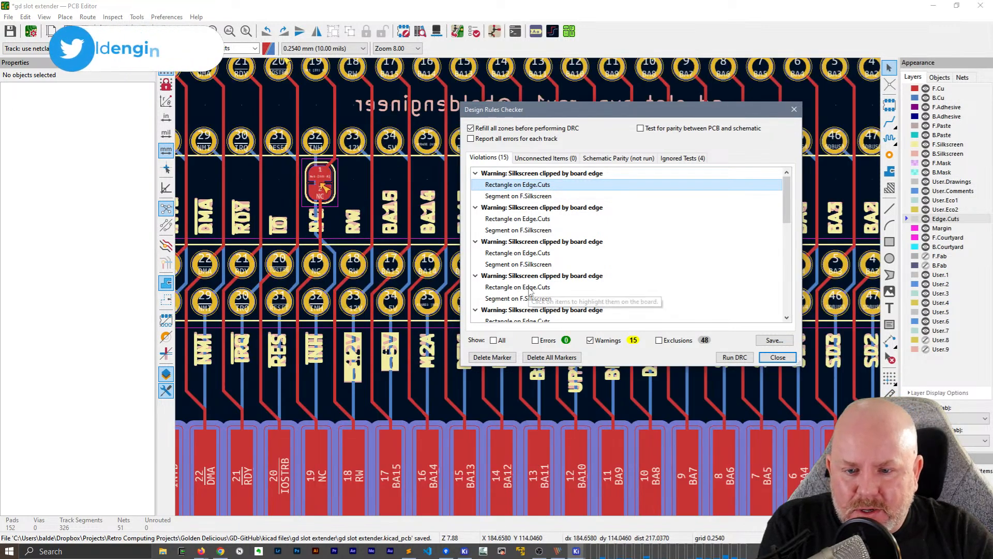
Review the remaining warnings and examine the marker beside J2's pin 38 with the checker window moved clear of it
scroll(529, 291, down, 2)
drag(583, 109, 721, 106)
click(544, 291)
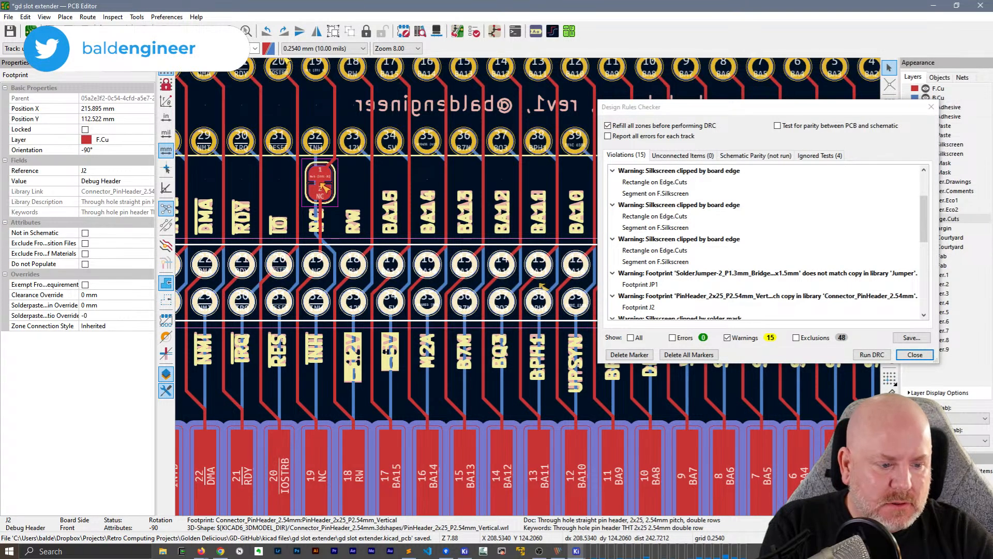
key(Escape)
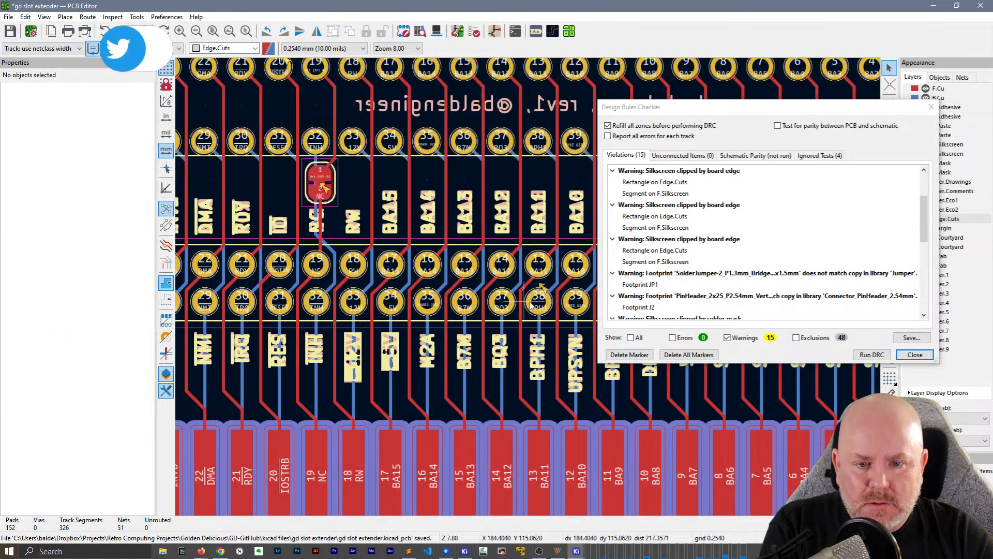
Exclude the warning that J2's PinHeader_2x25 footprint does not match its library copy
click(543, 291)
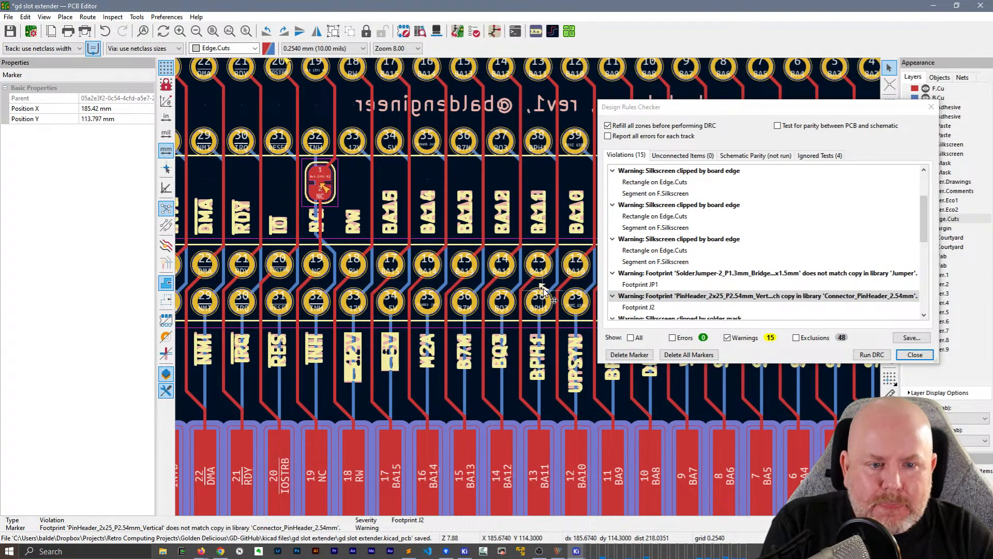
scroll(765, 277, down, 1)
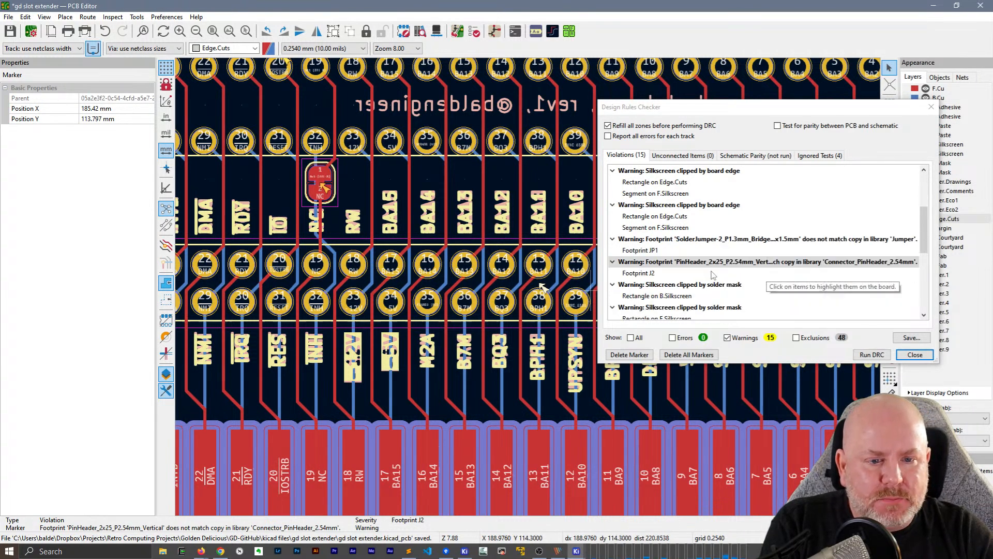
right_click(698, 265)
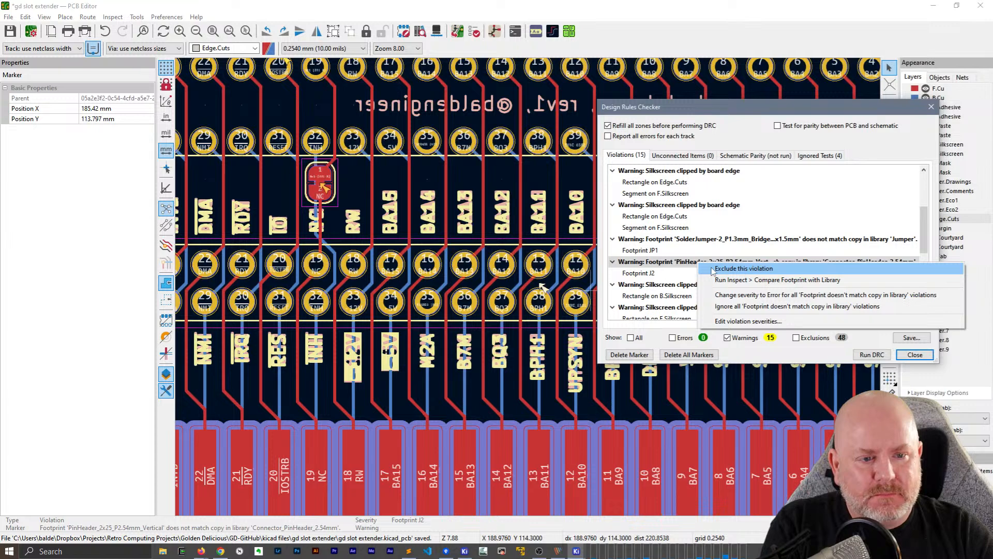
click(714, 269)
click(331, 277)
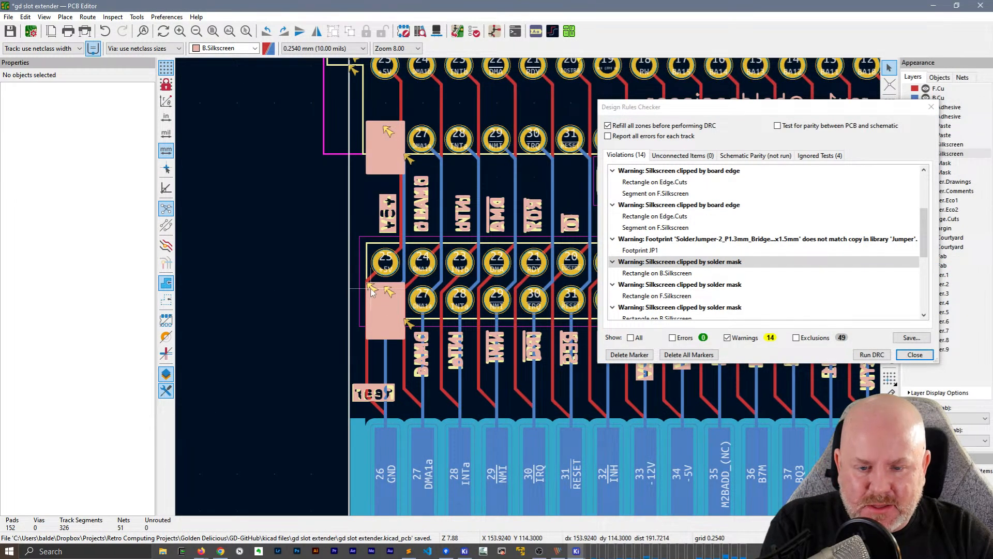
Locate the JP1 footprint mismatch warning and update the selected JP1 solder jumper footprint from the library
click(692, 241)
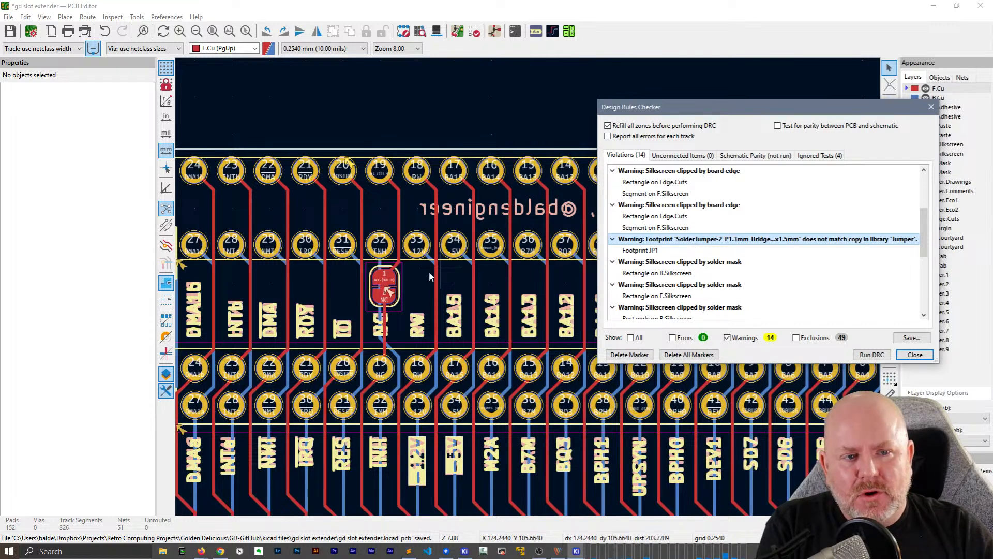
click(398, 288)
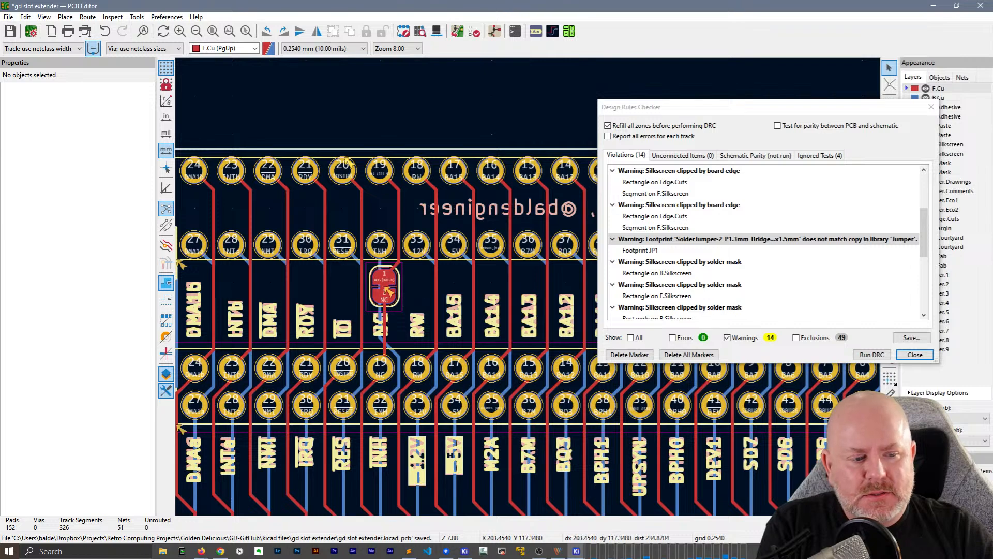
click(391, 291)
right_click(398, 291)
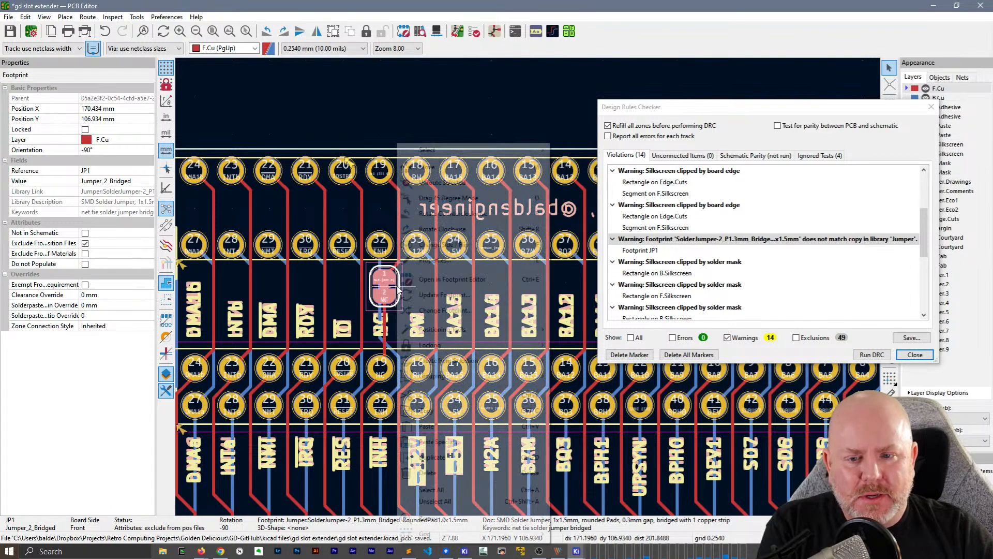
mouse_move(442, 352)
click(443, 295)
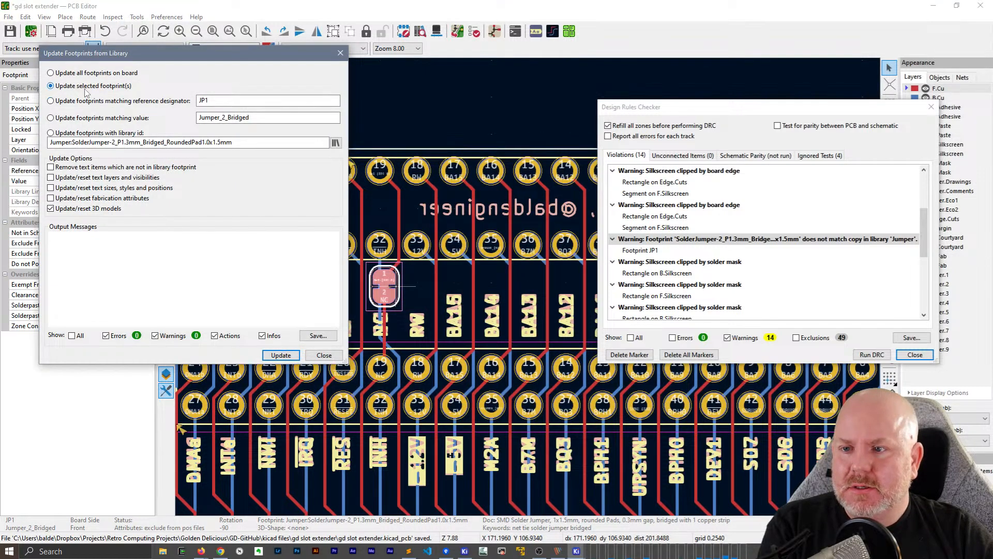
click(282, 355)
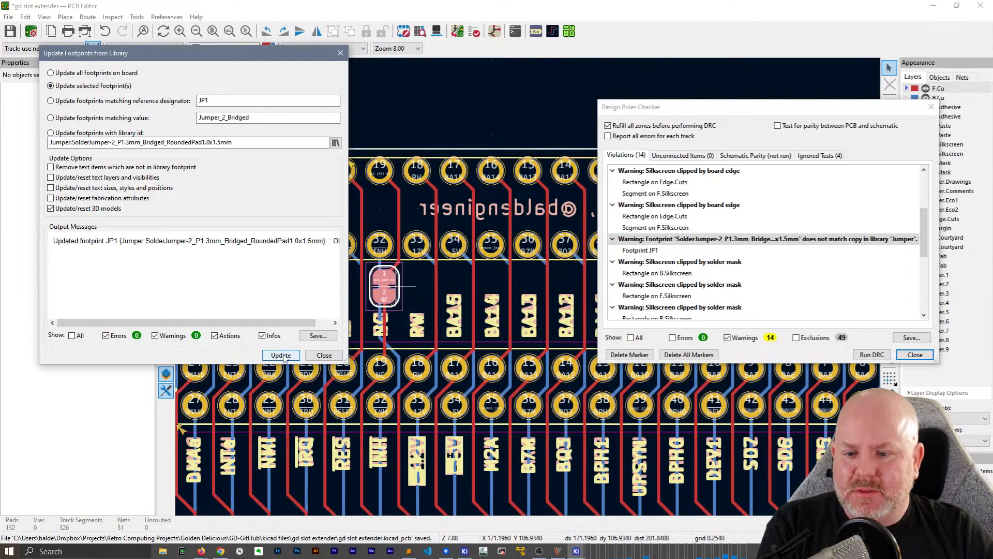
click(324, 355)
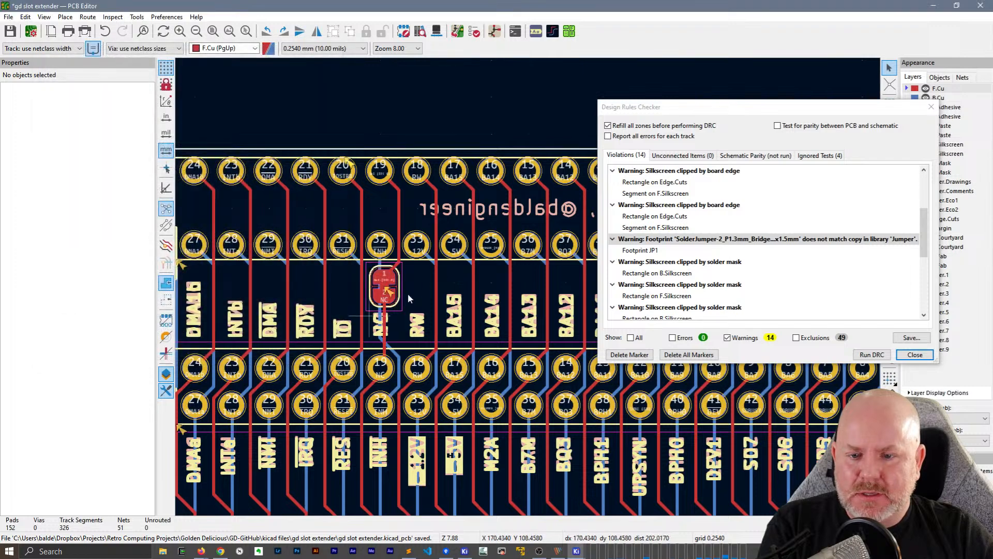
Rerun the design rules check and examine JP1's footprint mismatch warning with the checker window enlarged to show its full text
click(872, 355)
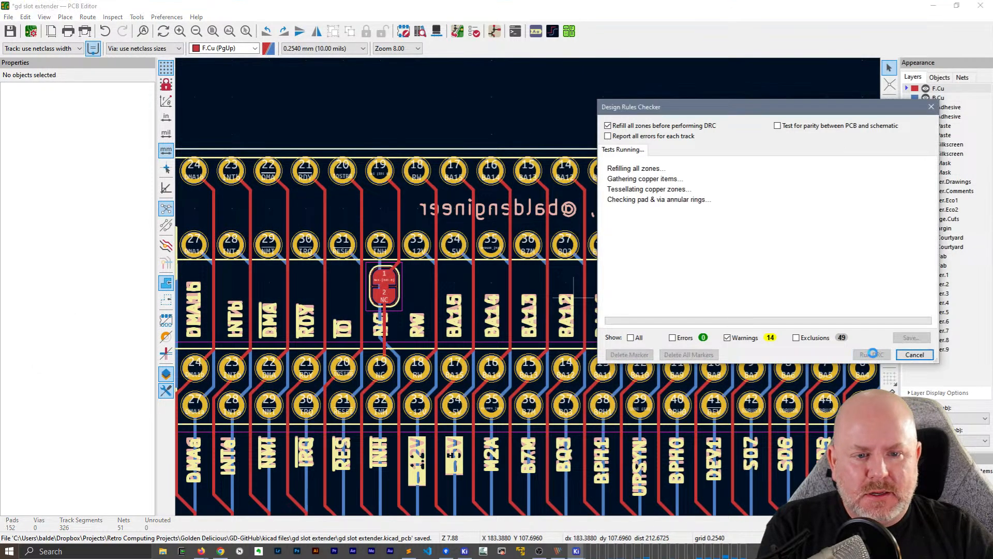
click(390, 291)
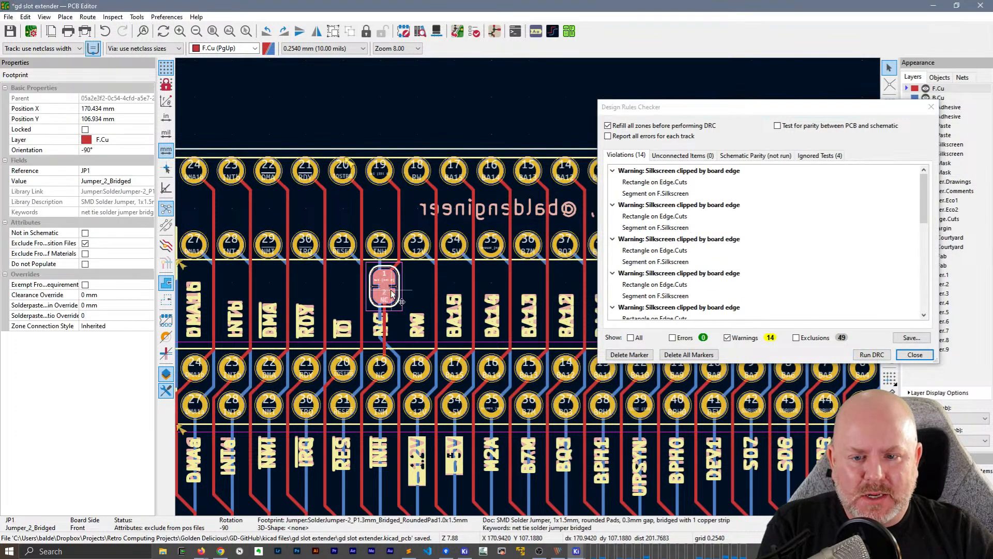
click(430, 290)
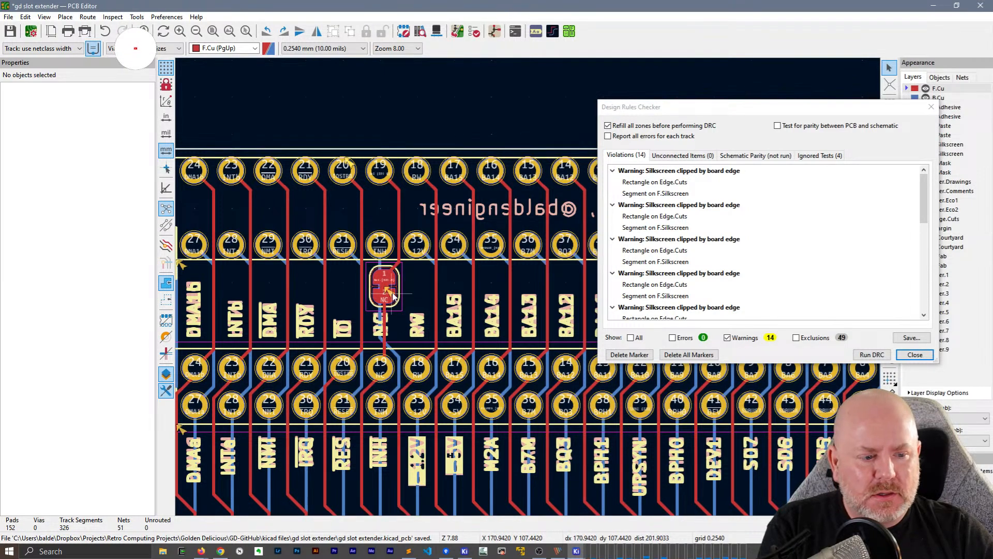
click(392, 293)
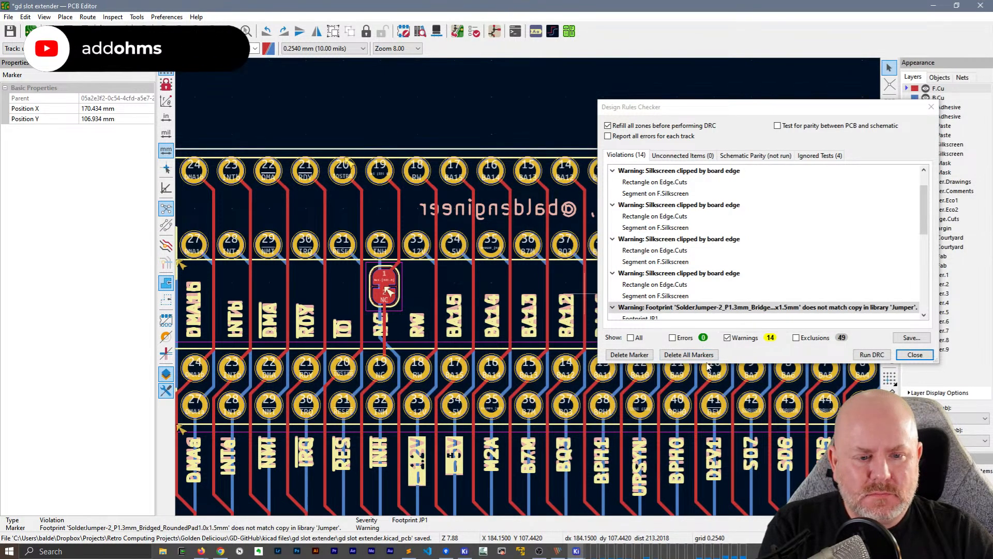
drag(707, 364, 707, 438)
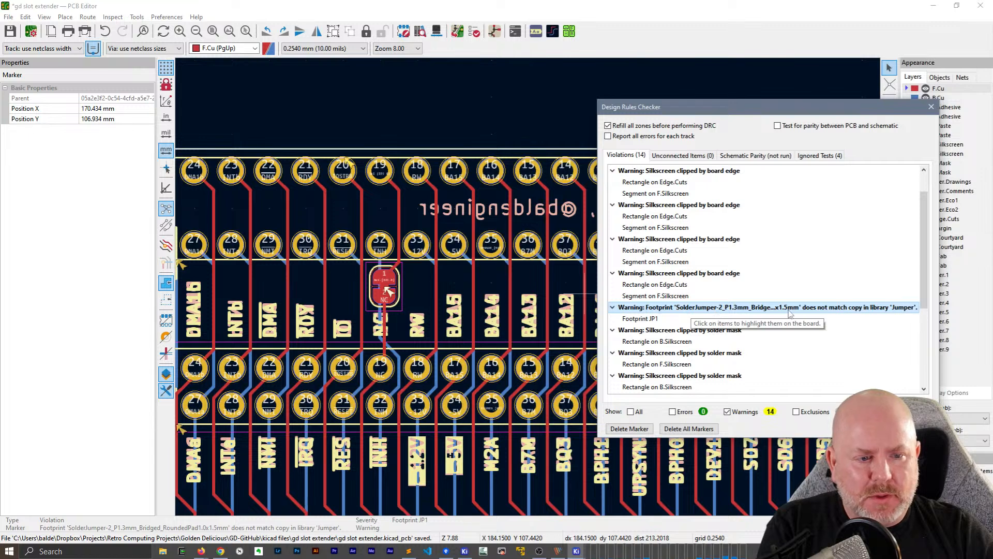
drag(937, 312, 989, 311)
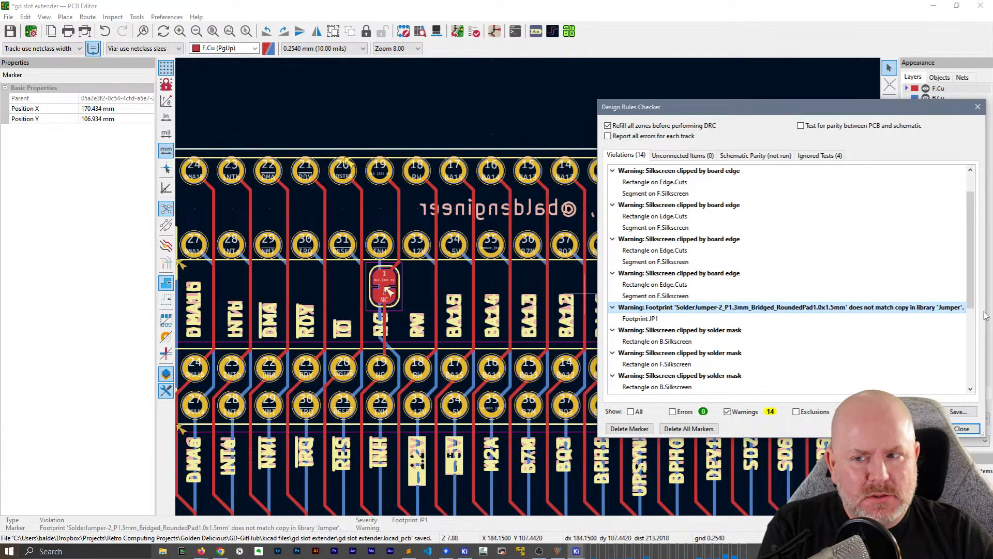
click(399, 285)
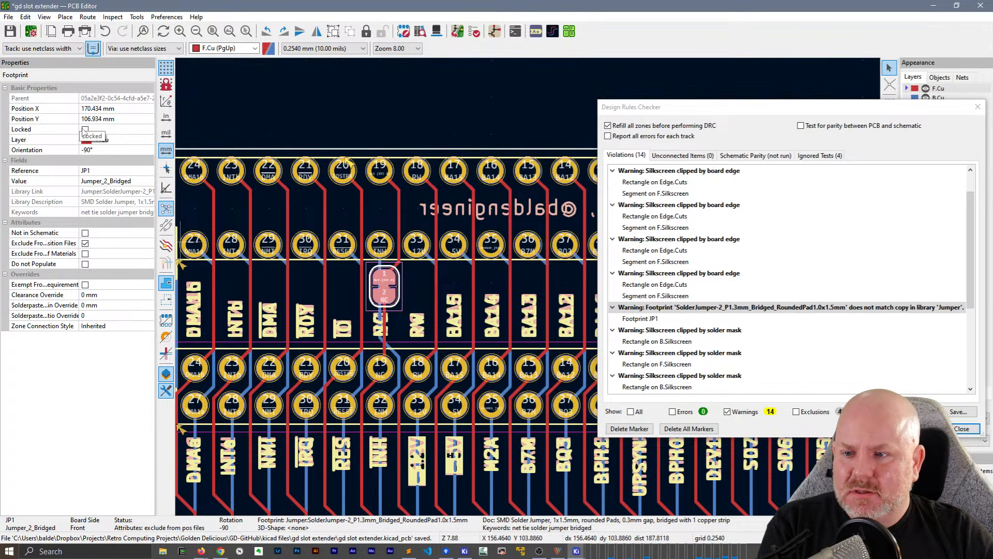
double_click(392, 286)
click(54, 72)
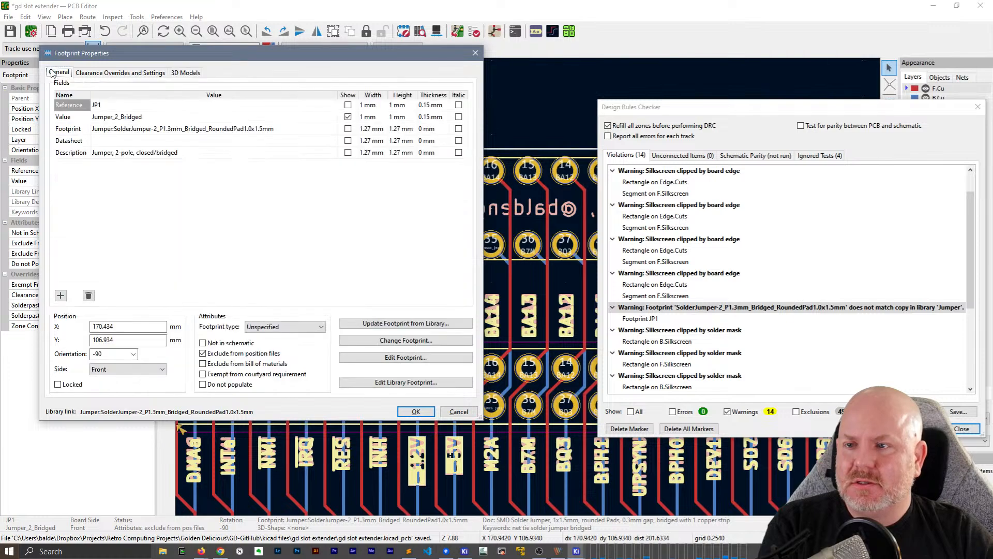
key(Escape)
key(Escape)
Try making JP1's reference designator visible and rerun the design rules check
double_click(396, 288)
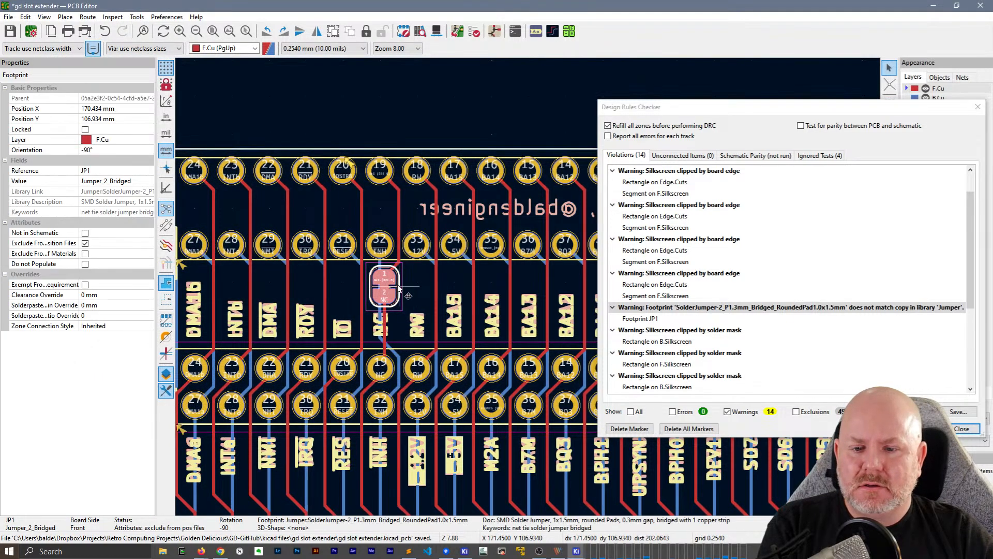
click(348, 105)
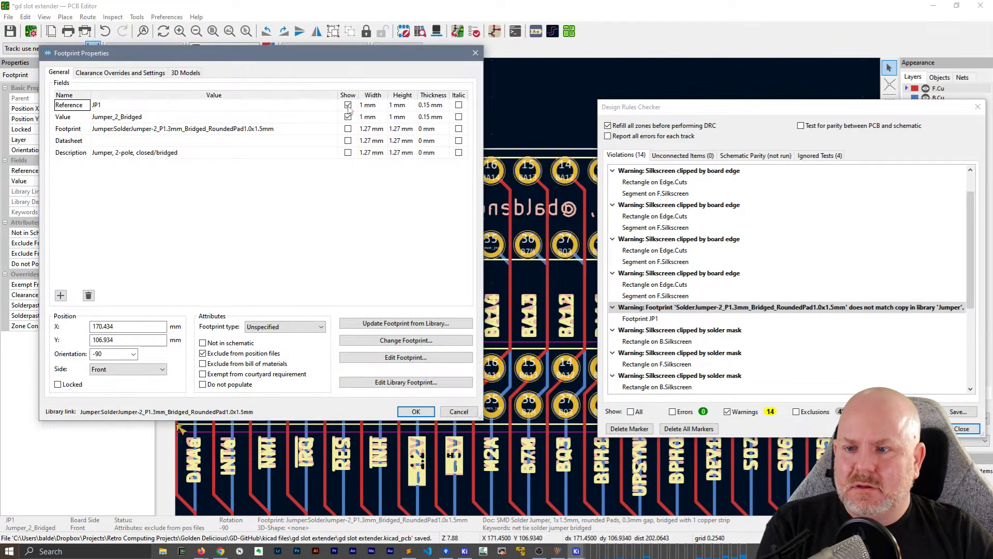
click(416, 411)
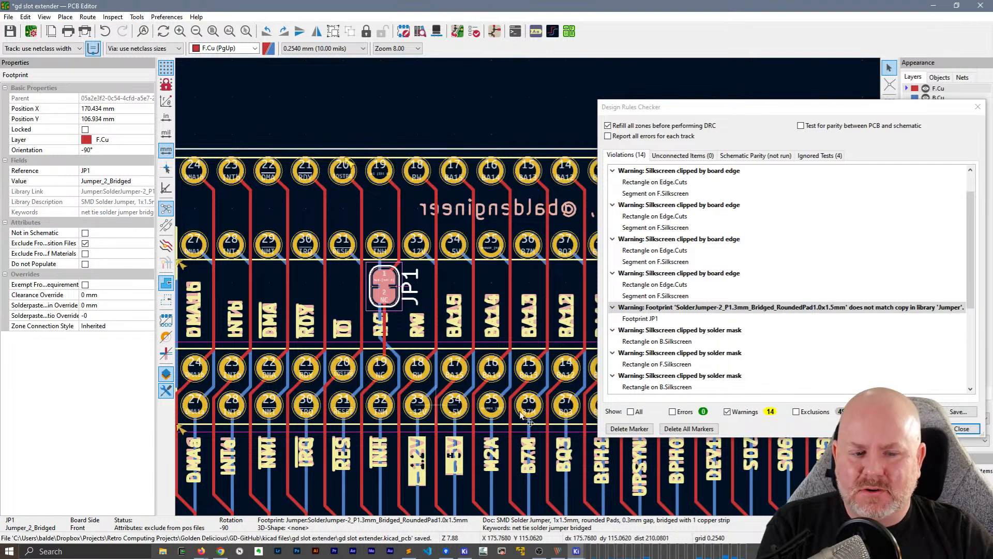
click(919, 429)
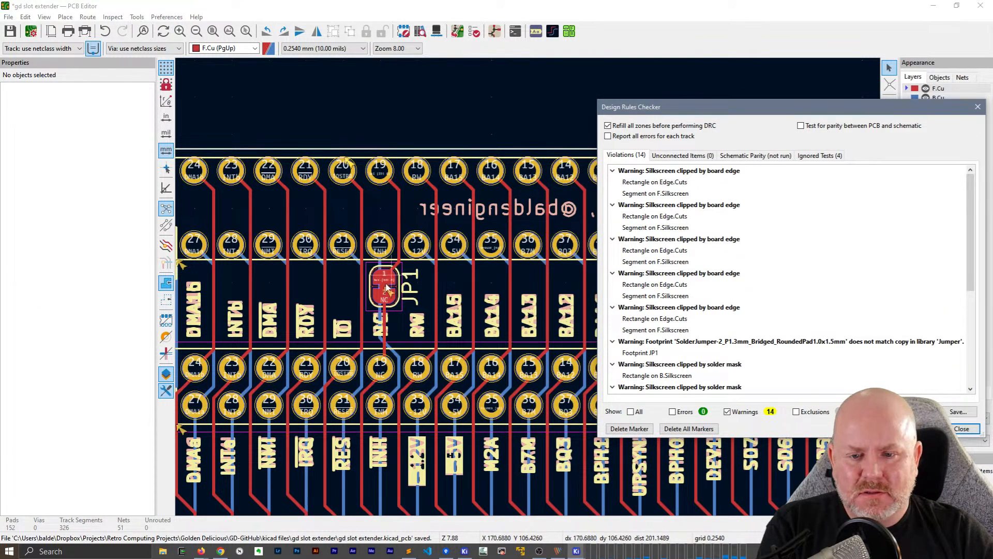
click(410, 296)
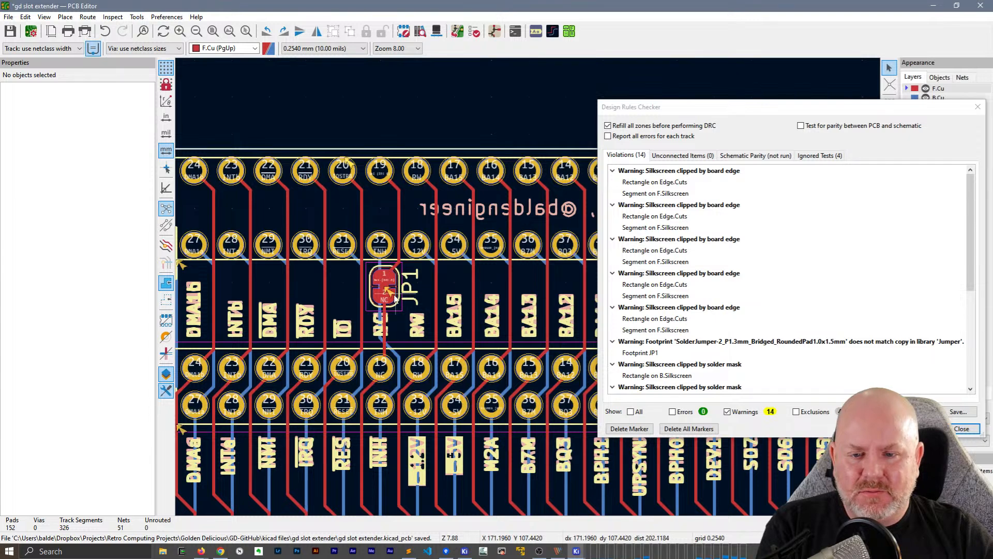
Turn JP1's reference designator visibility back off in its footprint properties
click(395, 292)
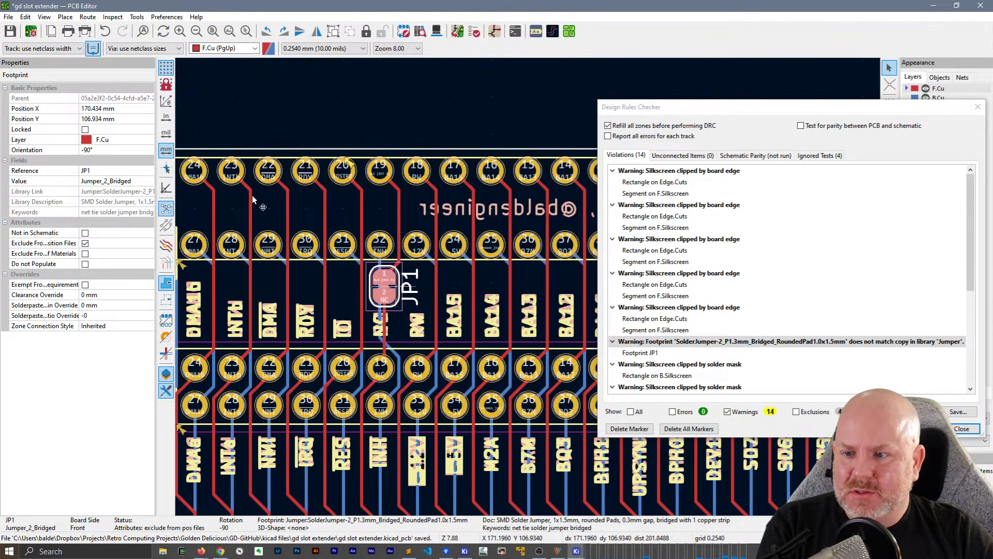
key(e)
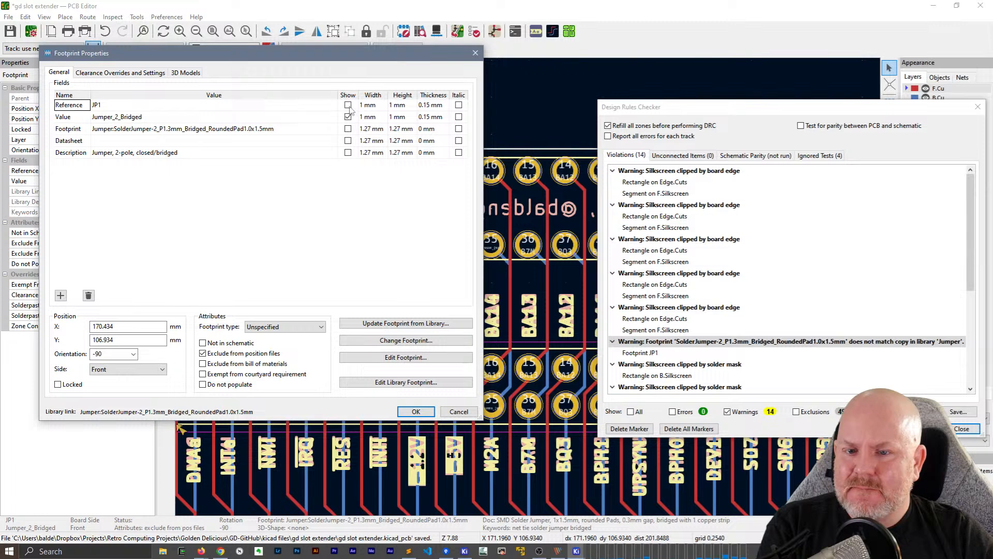
click(409, 412)
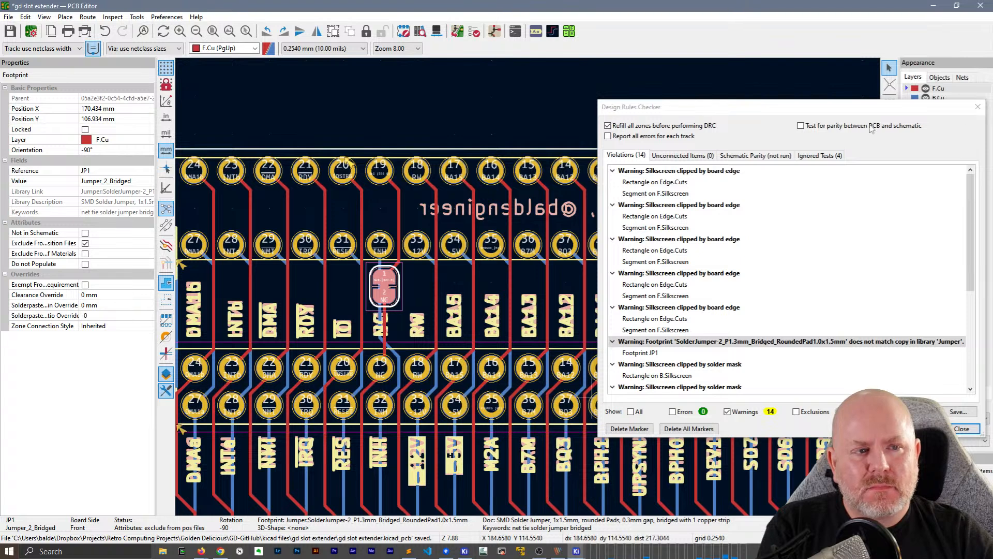
Locate each of the five silkscreen clipped by board edge warnings on the board
click(710, 308)
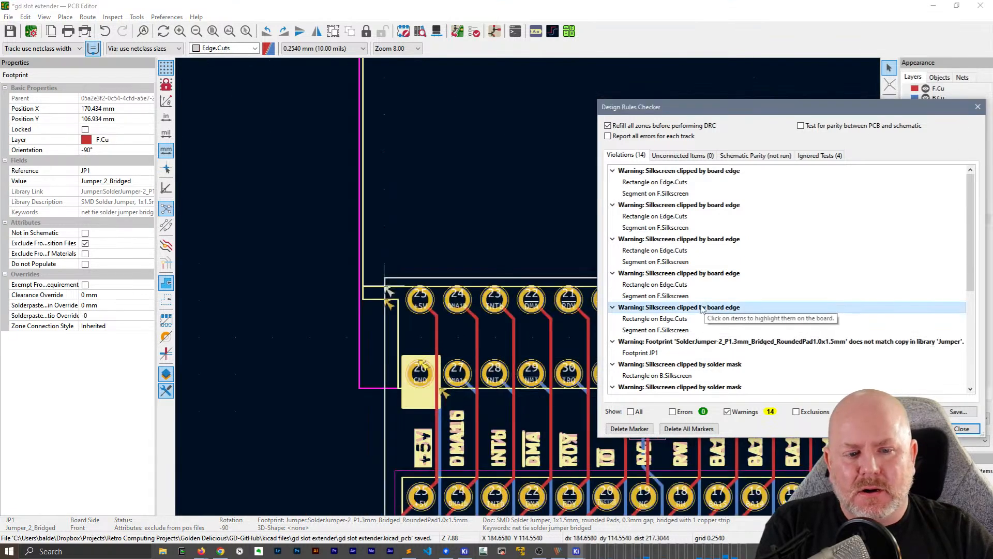
click(684, 274)
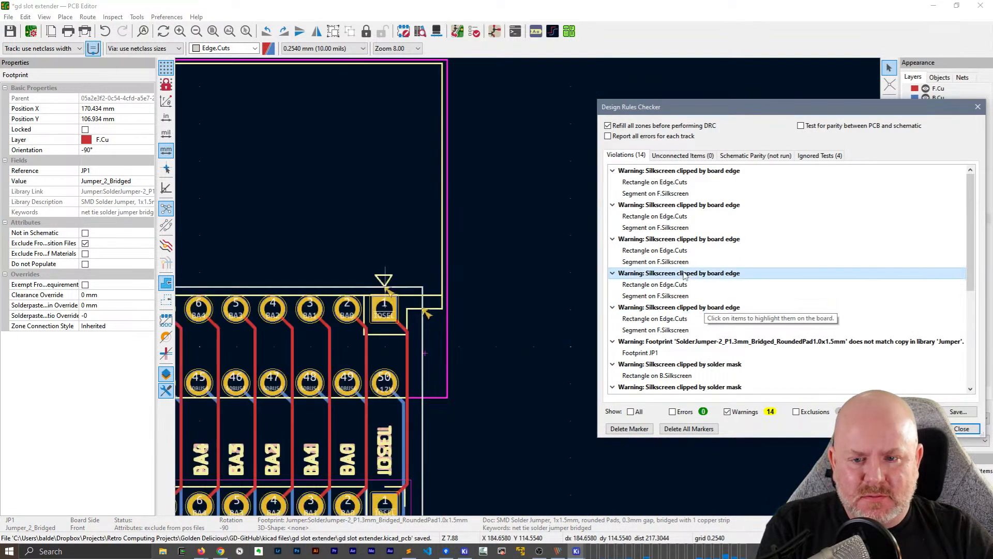
click(682, 240)
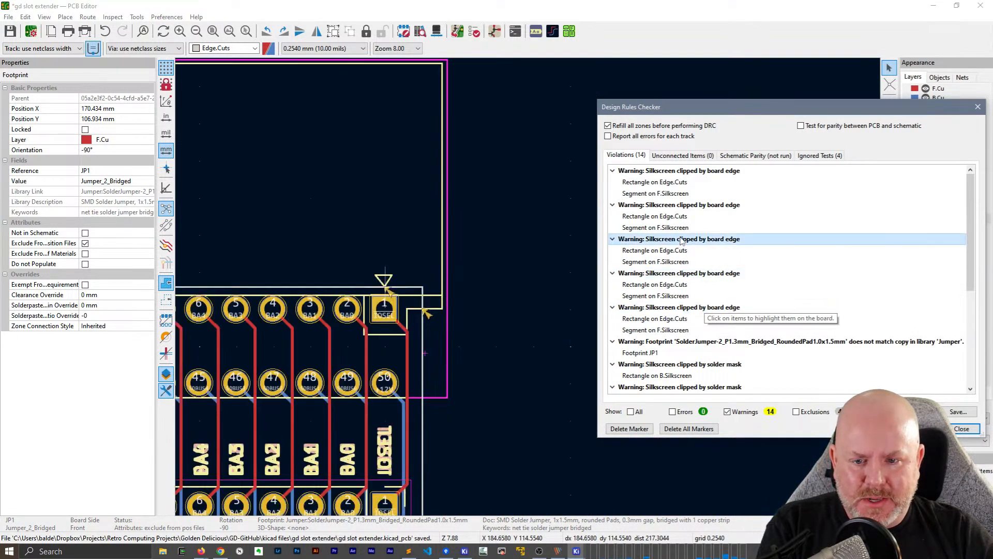
click(684, 204)
click(687, 172)
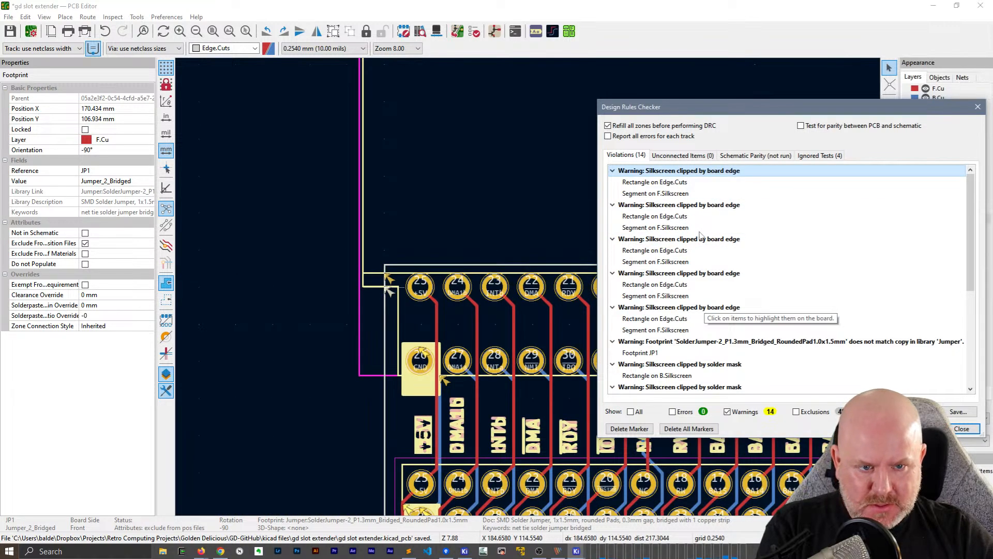
Examine the silkscreen clipped by solder mask warnings and the last silkscreen overlap warning on the board
scroll(699, 252, down, 2)
click(698, 298)
click(705, 318)
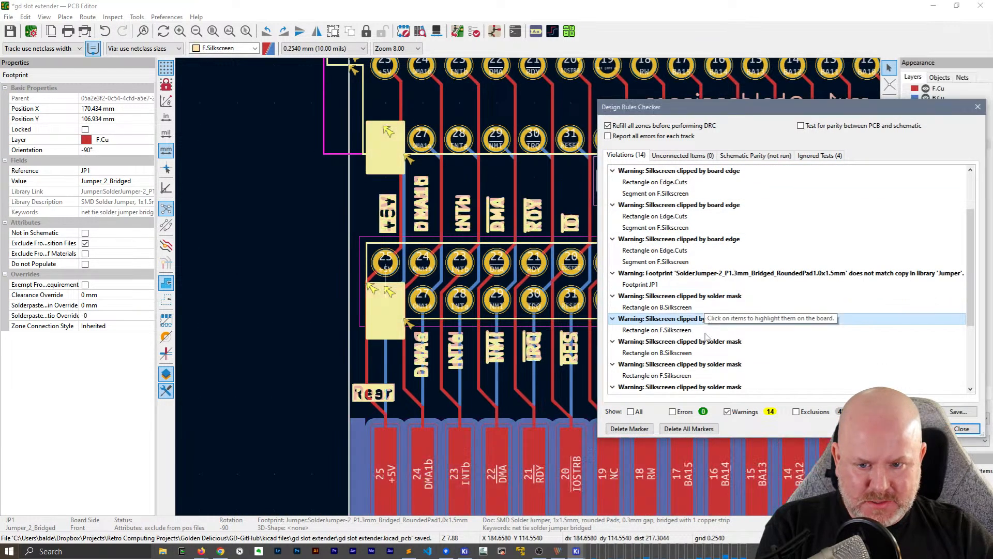
click(707, 342)
click(706, 364)
click(703, 388)
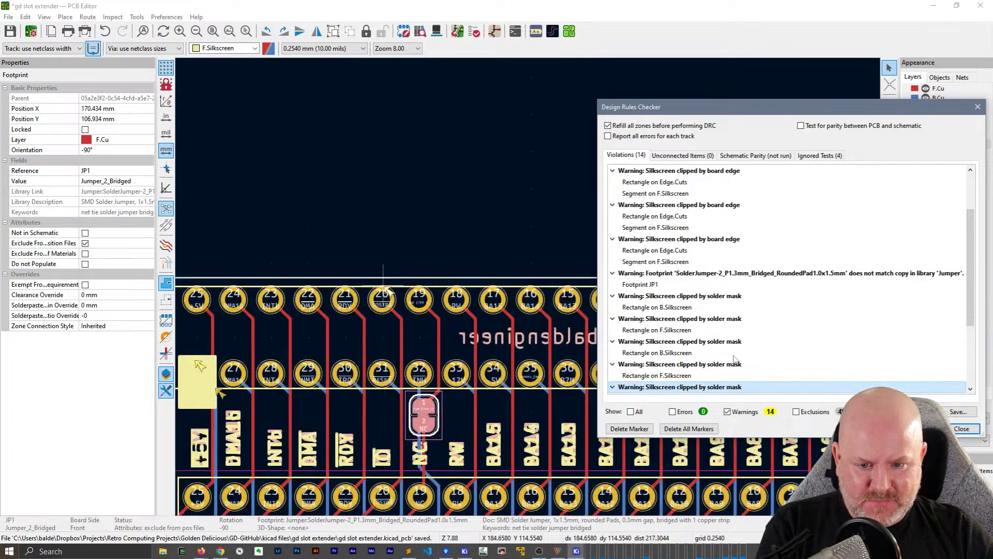
scroll(735, 359, down, 3)
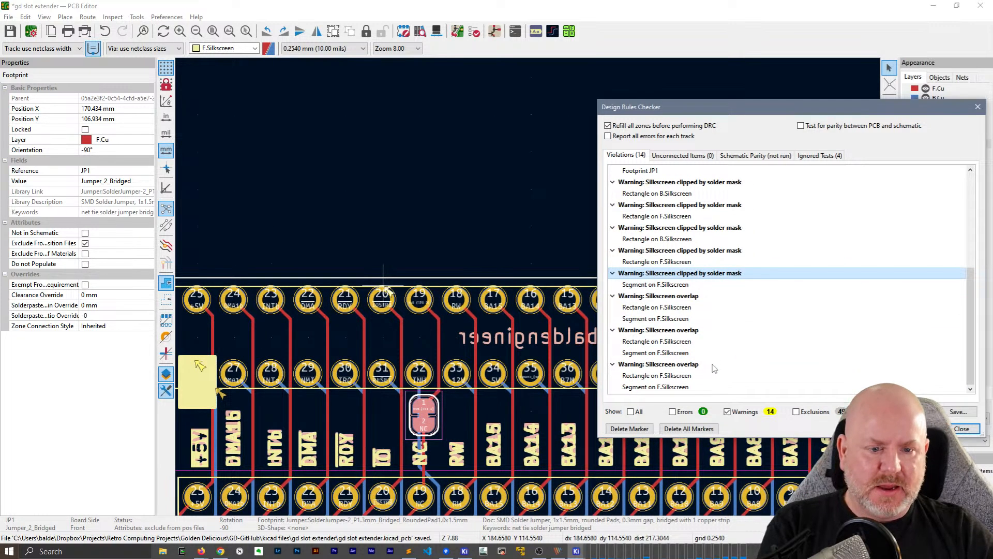
click(688, 364)
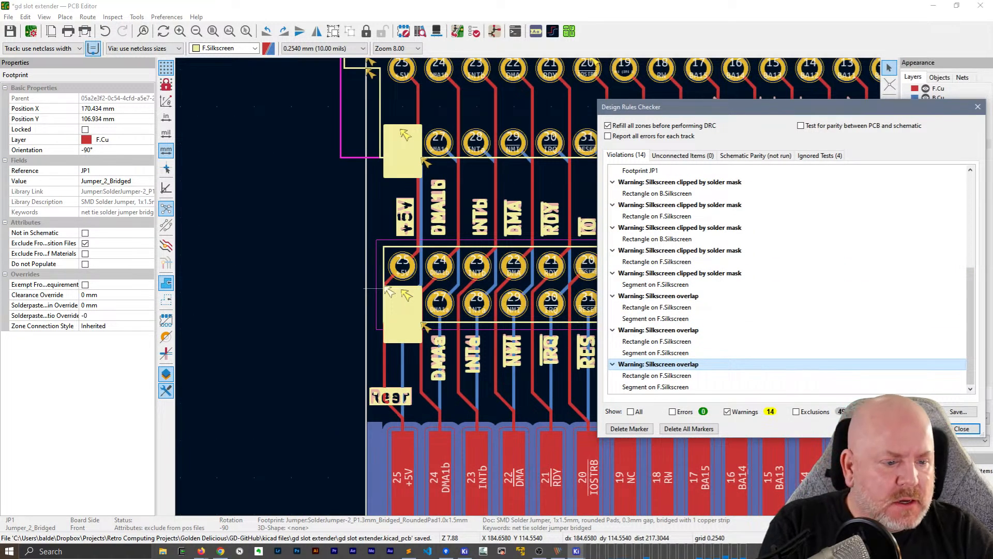
Ignore all silkscreen clipped by solder mask, silkscreen overlap and silkscreen clipped by board edge violations in the design rules checker
right_click(711, 277)
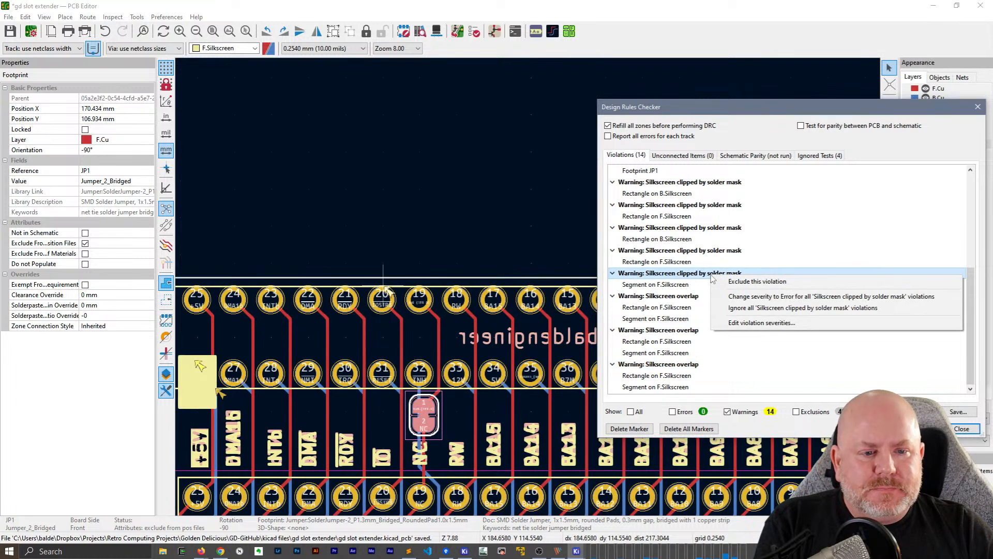
click(732, 310)
right_click(677, 299)
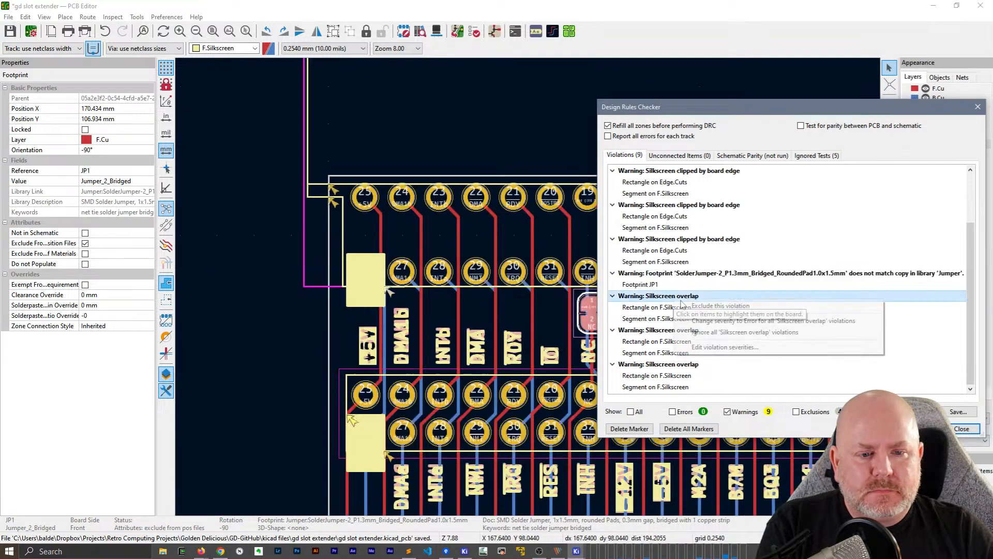
click(694, 335)
right_click(704, 174)
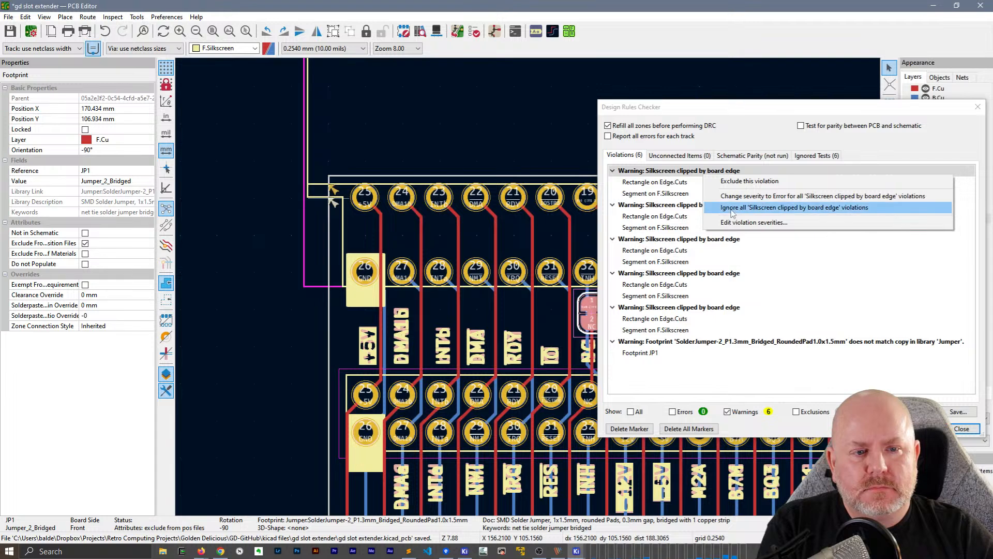
click(733, 208)
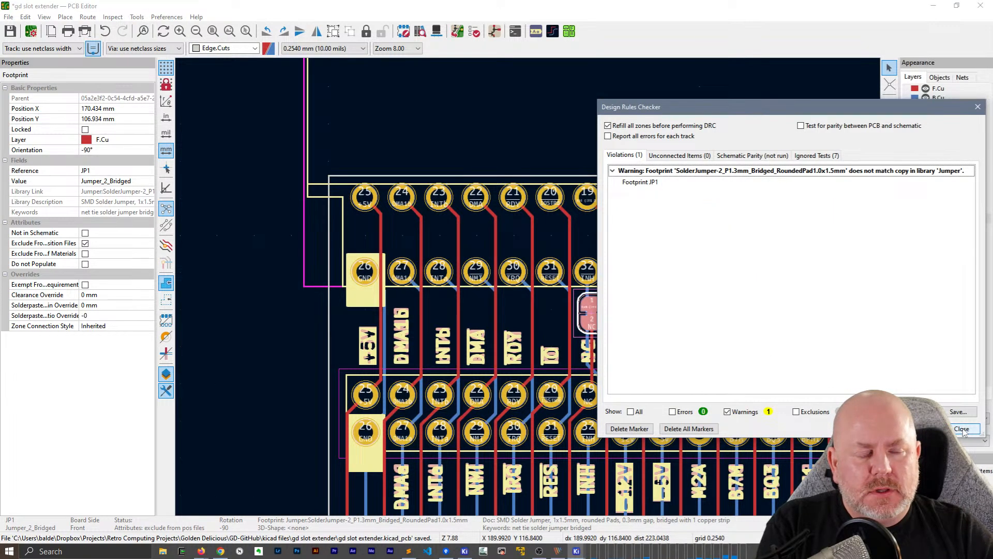
click(962, 429)
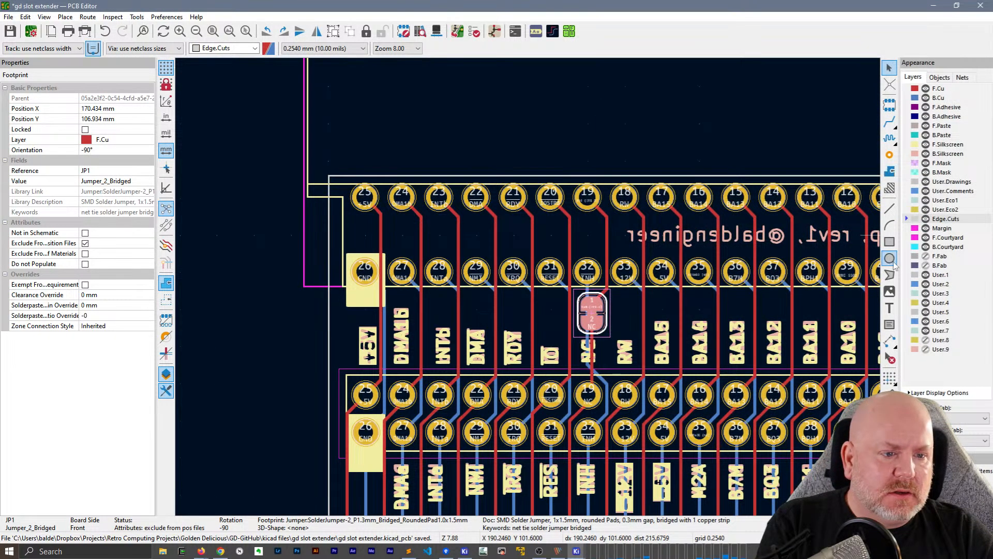
Preview the bridged two-pad solder jumper footprints in the Jumper library without placing one
click(889, 105)
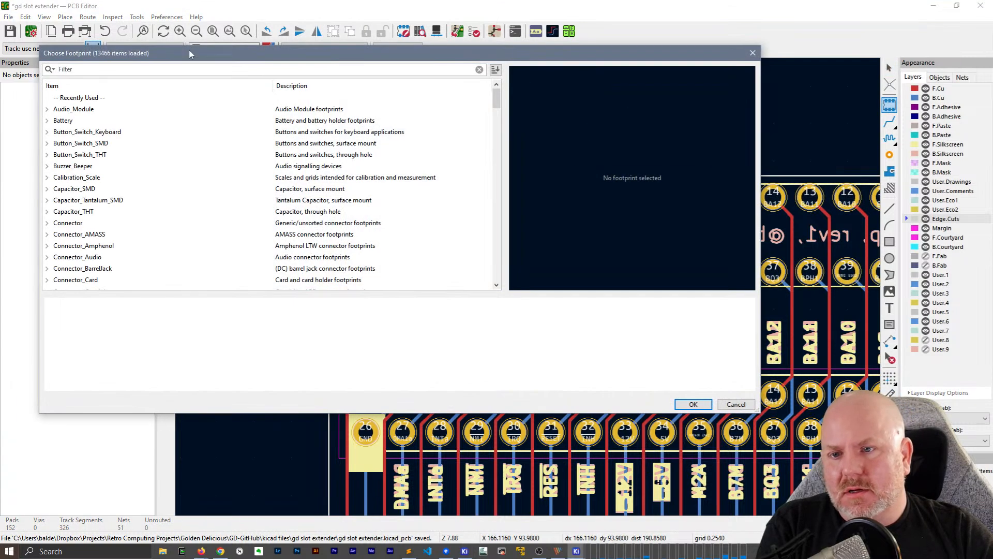
drag(189, 50, 339, 74)
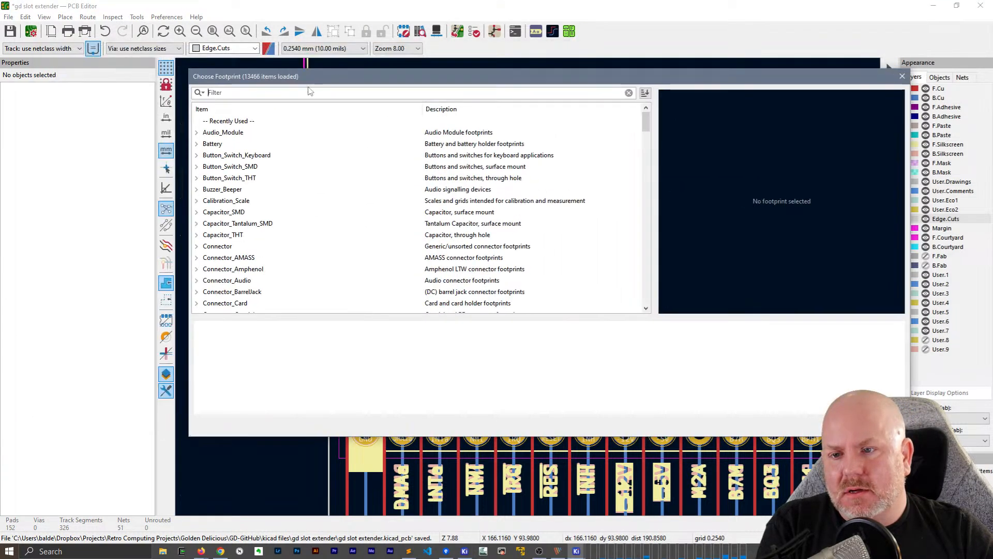
scroll(244, 203, down, 20)
scroll(255, 207, up, 1)
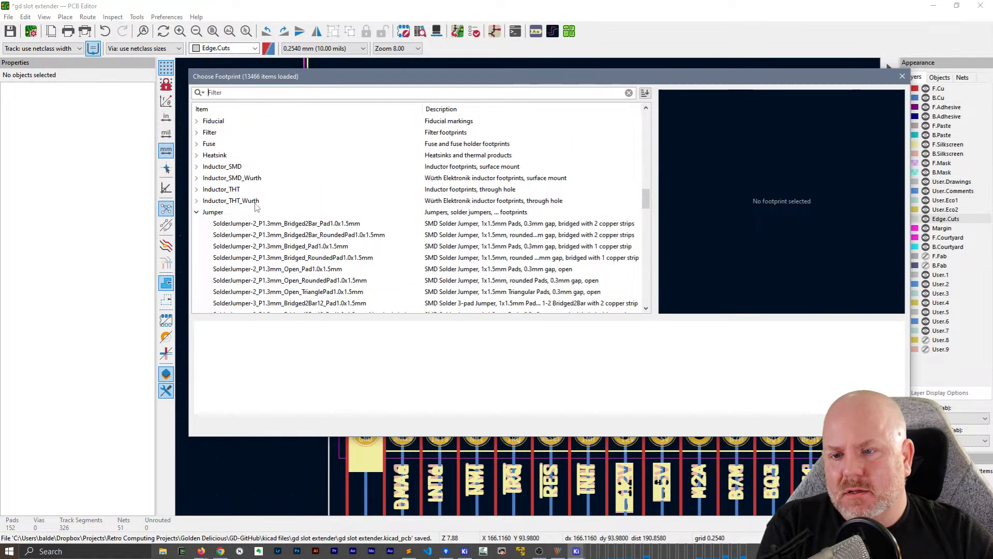
click(243, 247)
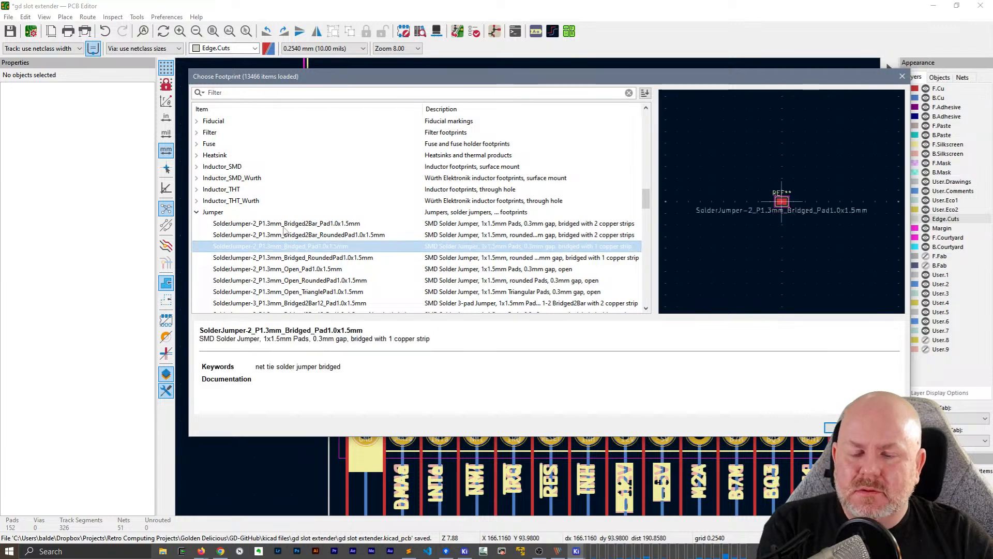
click(284, 227)
click(883, 427)
click(754, 166)
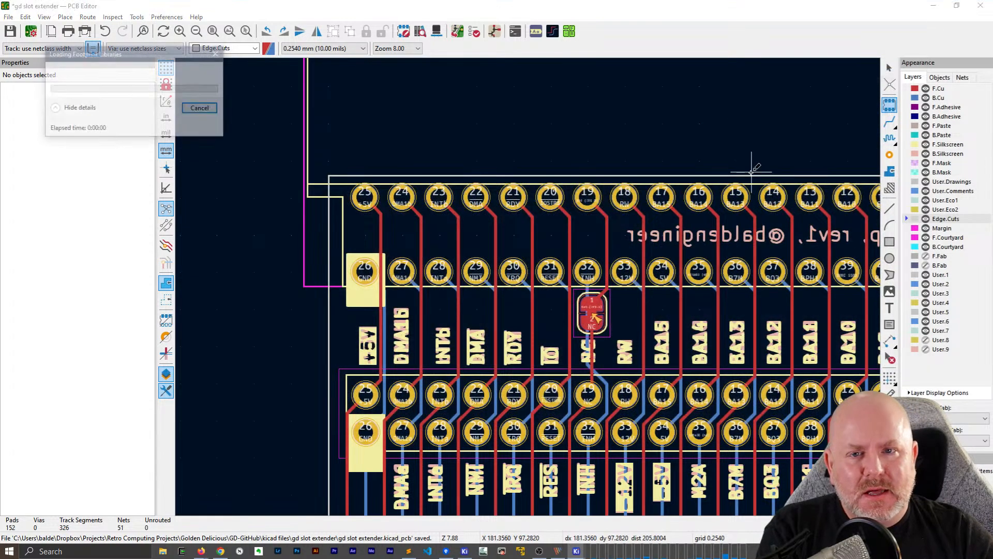
key(Escape)
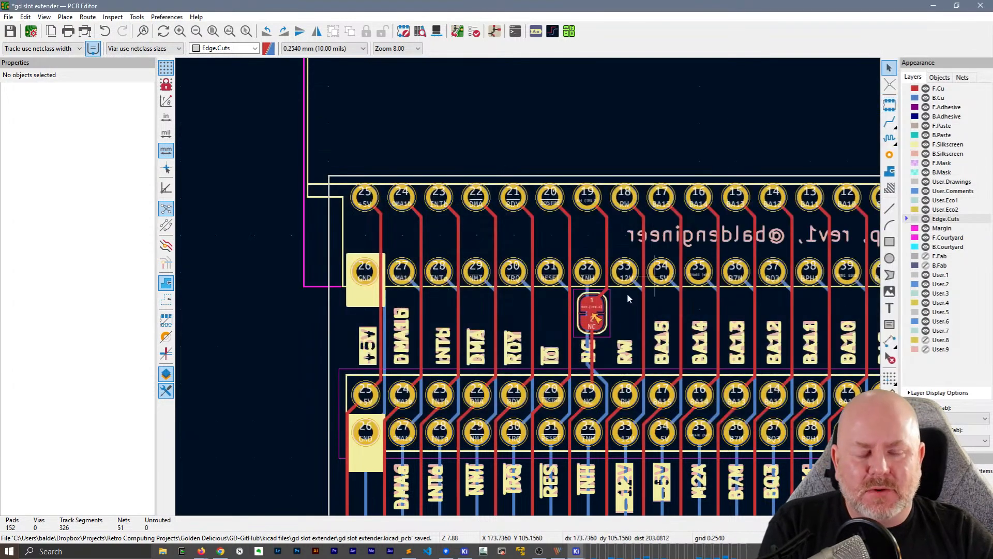
Update only the JP1 jumper's footprint from the library, resetting its 3D model
click(606, 317)
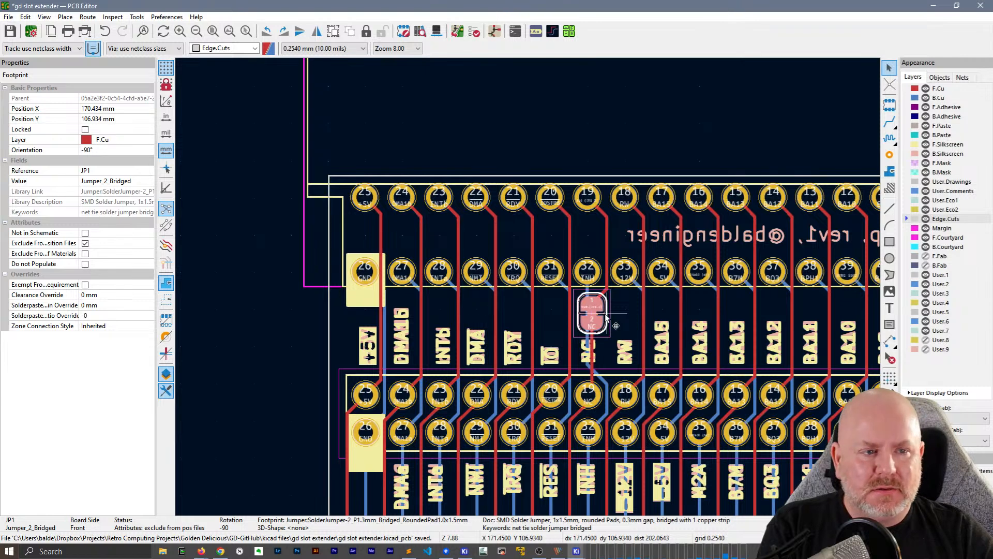
double_click(606, 317)
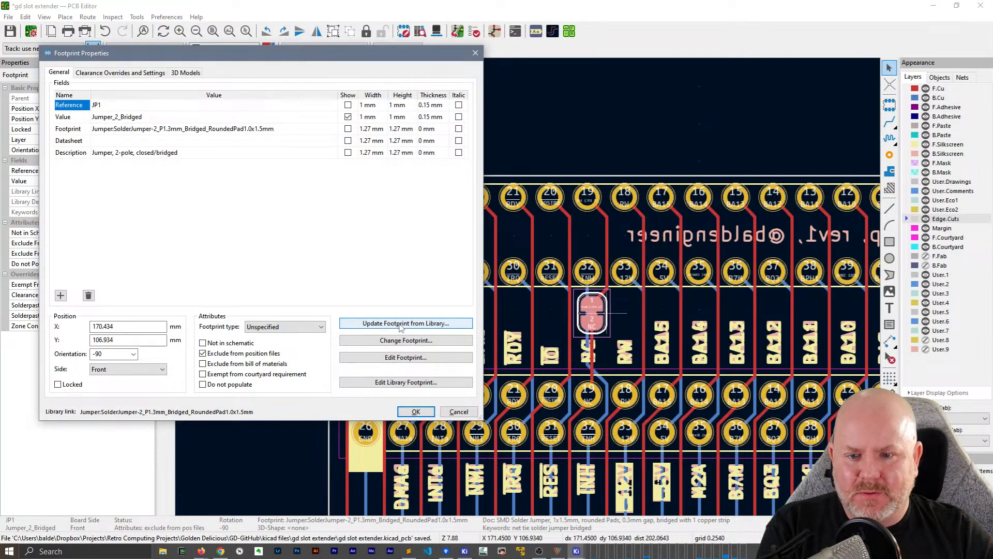
click(399, 324)
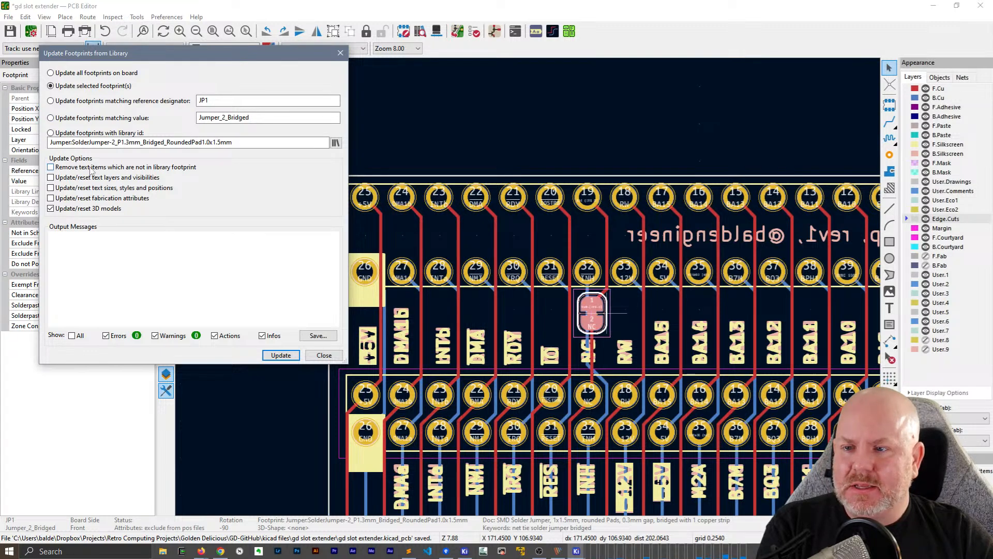
click(280, 356)
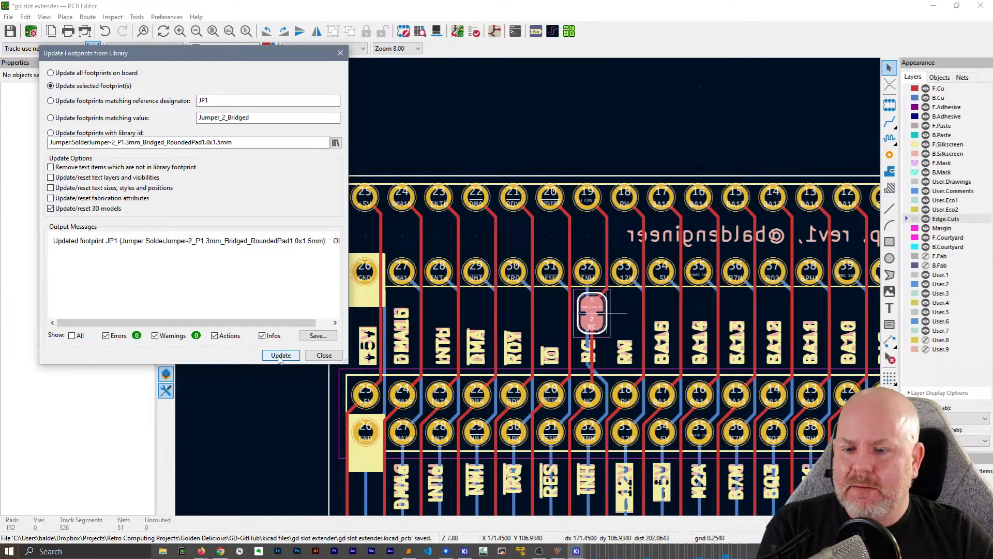
click(324, 355)
Rerun the design rules check and locate the remaining JP1 library mismatch warning on the board
click(473, 31)
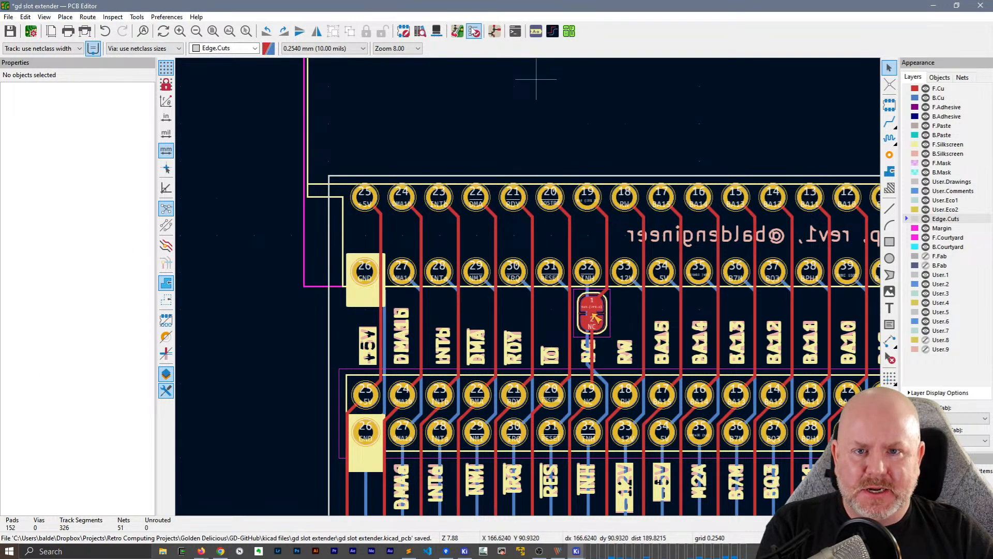
click(916, 428)
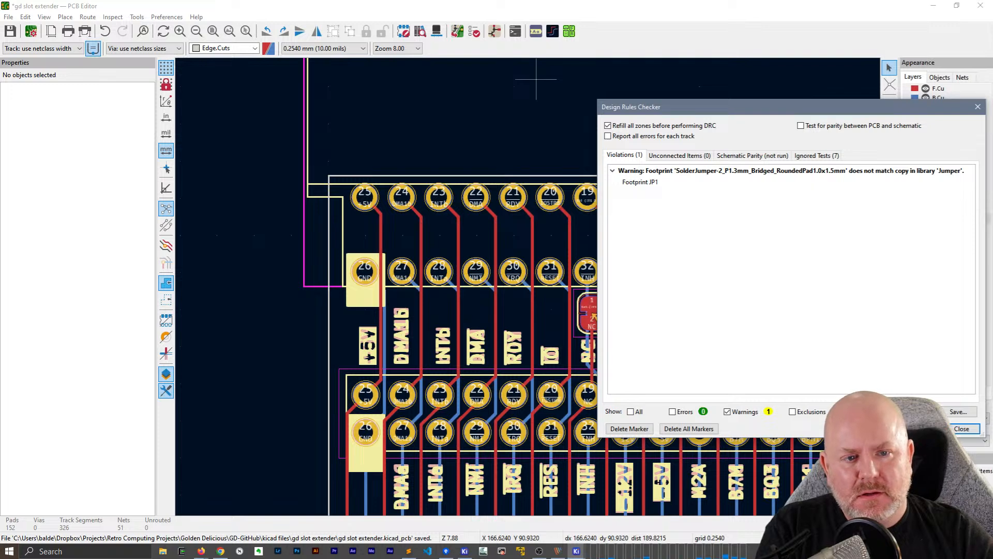
click(742, 172)
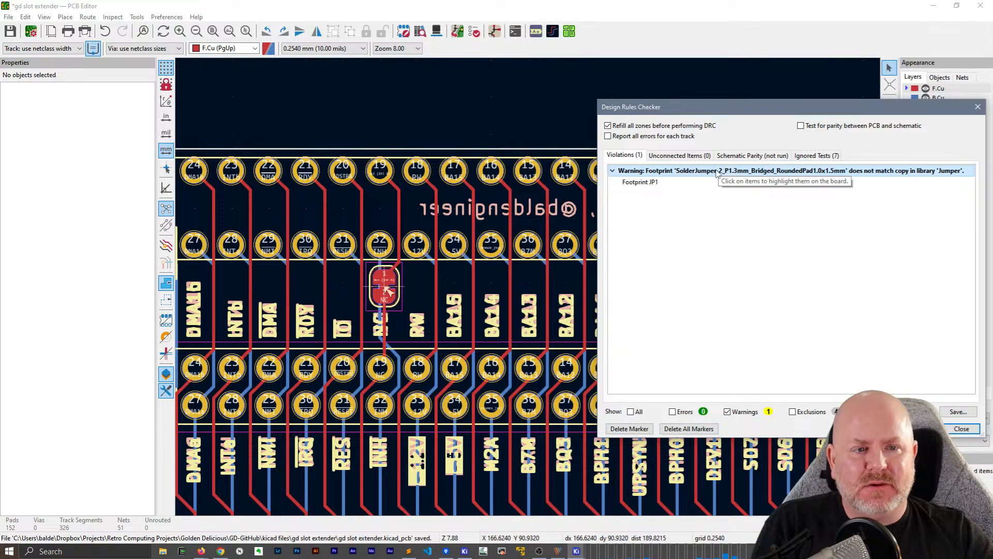
click(962, 428)
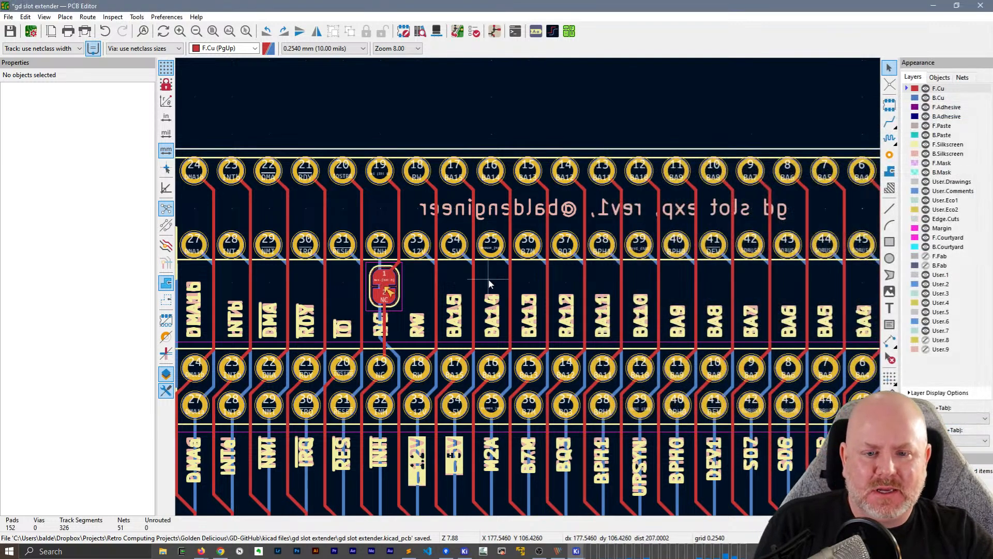
Show the board in 3D, angled with the edge connector in front, and render it with raytracing
key(Home)
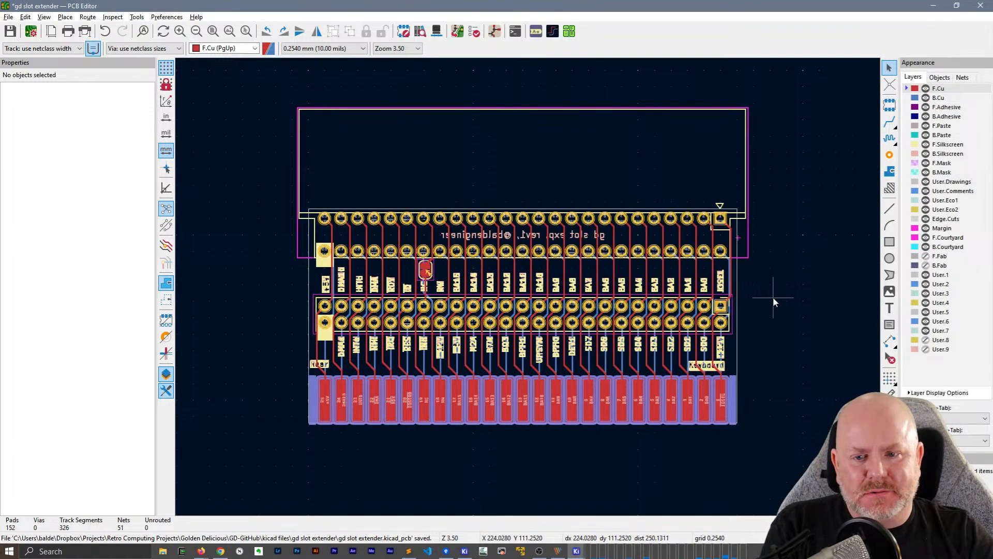
key(alt+3)
drag(778, 377, 299, 207)
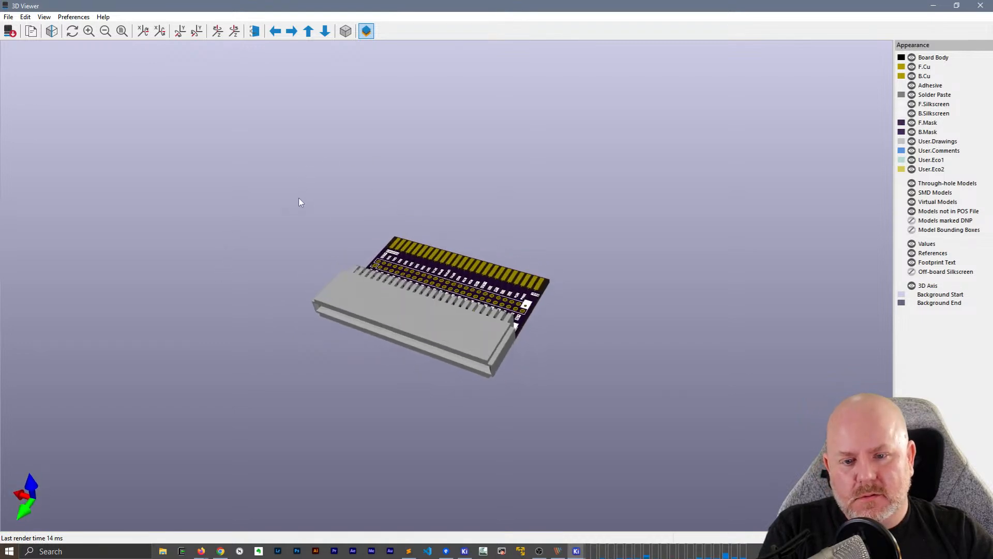
scroll(497, 357, up, 3)
scroll(503, 359, up, 1)
middle_drag(681, 438, 713, 365)
drag(637, 296, 739, 325)
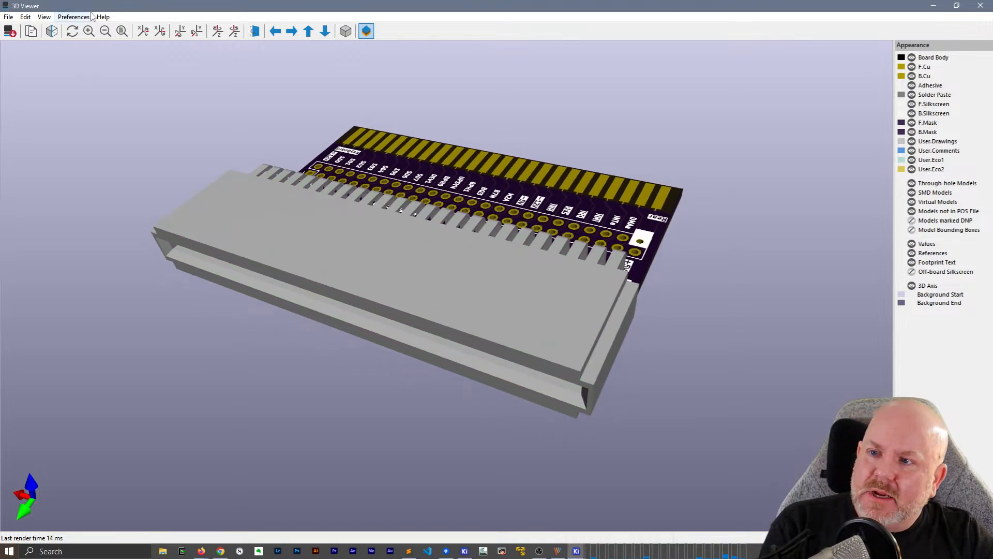
click(48, 34)
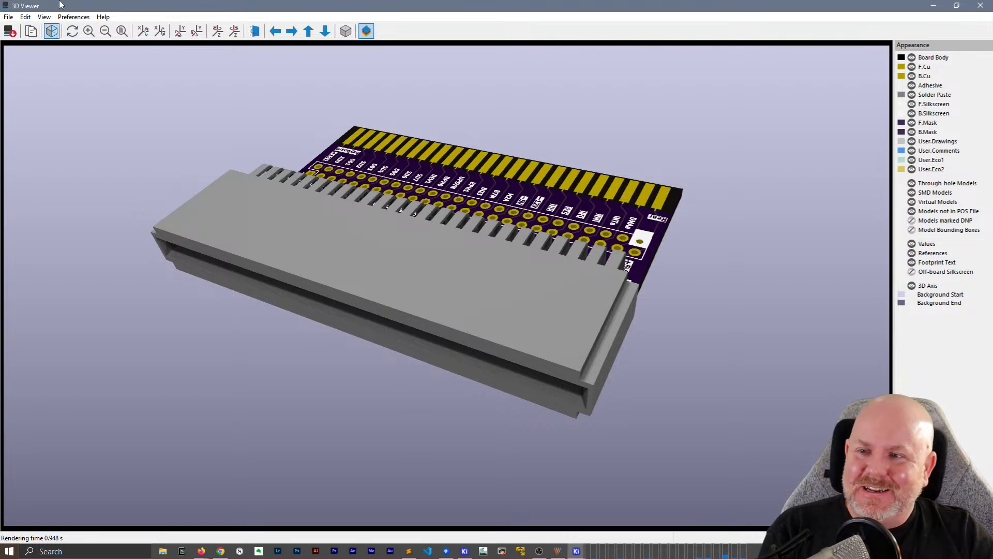
Set the raytracing renderer's ambient camera light to grey #787878FF in the 3D viewer preferences
click(73, 18)
click(94, 44)
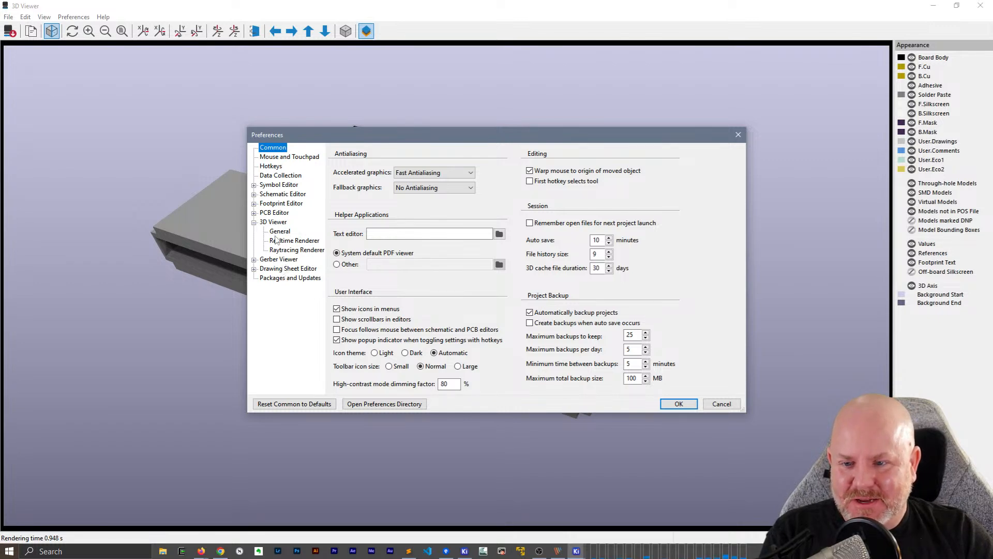
click(293, 250)
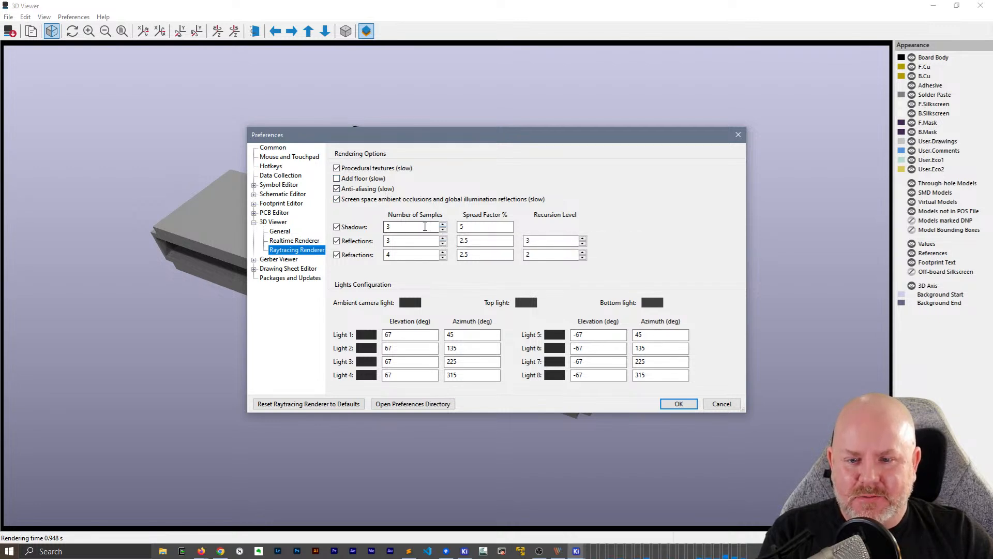
click(411, 303)
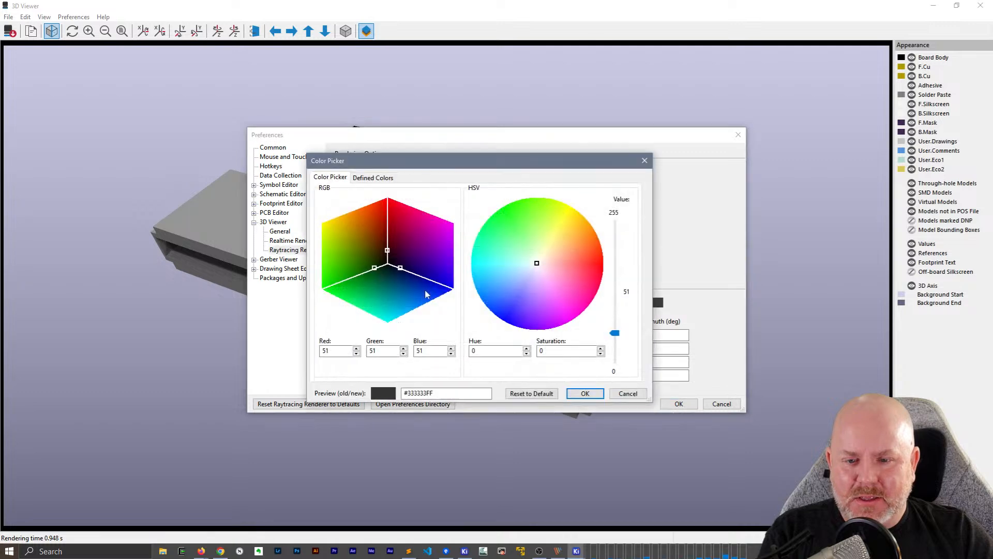
drag(618, 317, 623, 300)
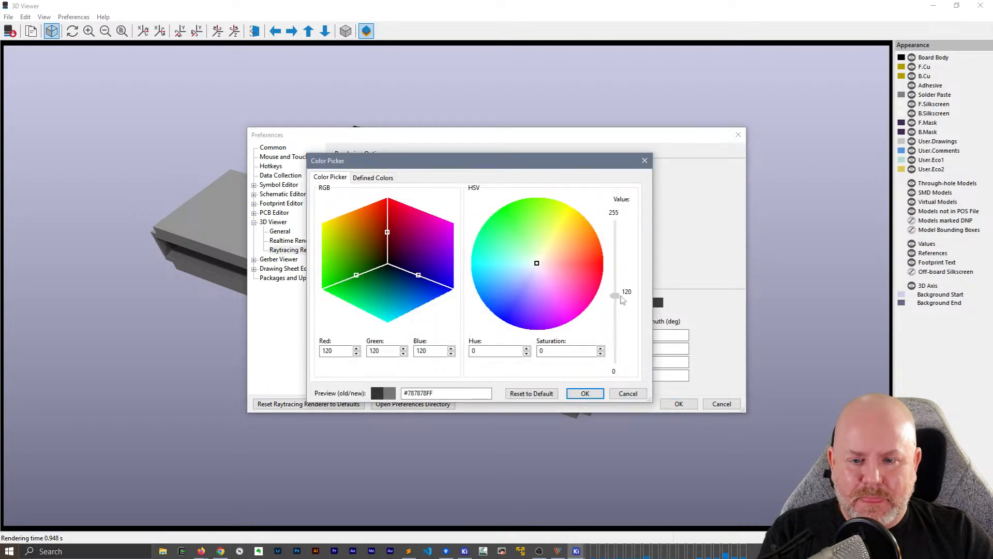
click(585, 394)
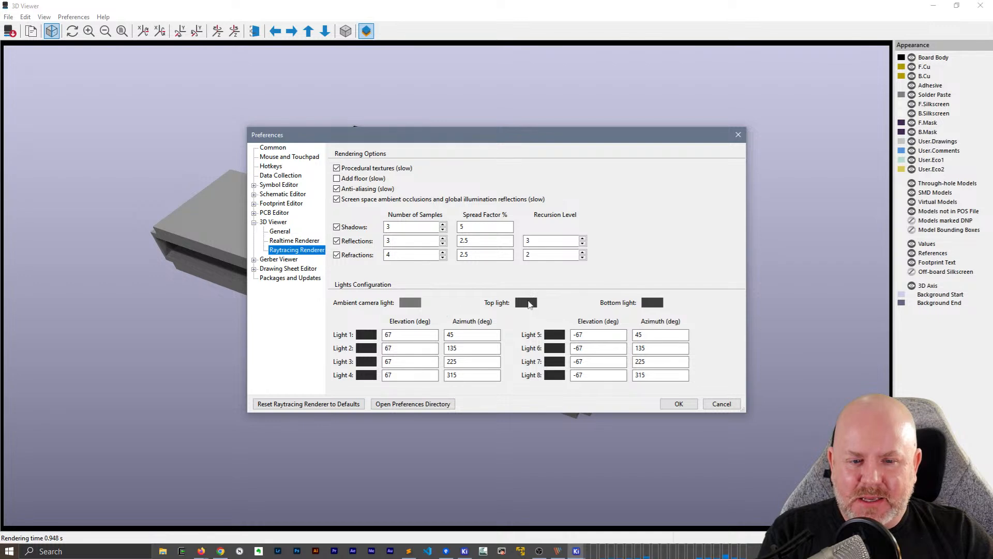
Set the raytracing shadow and reflection samples to 6, raise the refraction samples and both recursion levels, and save the preferences
click(443, 226)
click(444, 226)
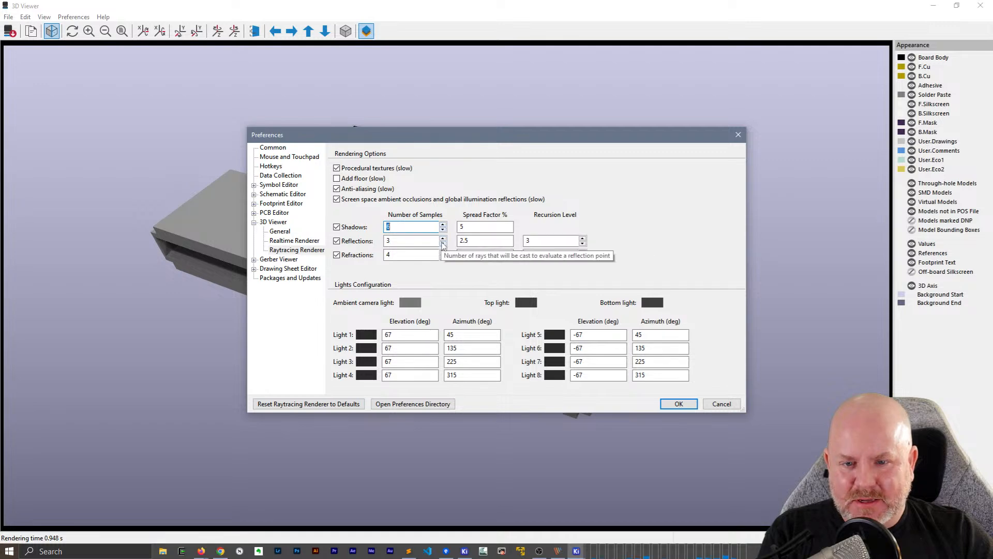
click(443, 253)
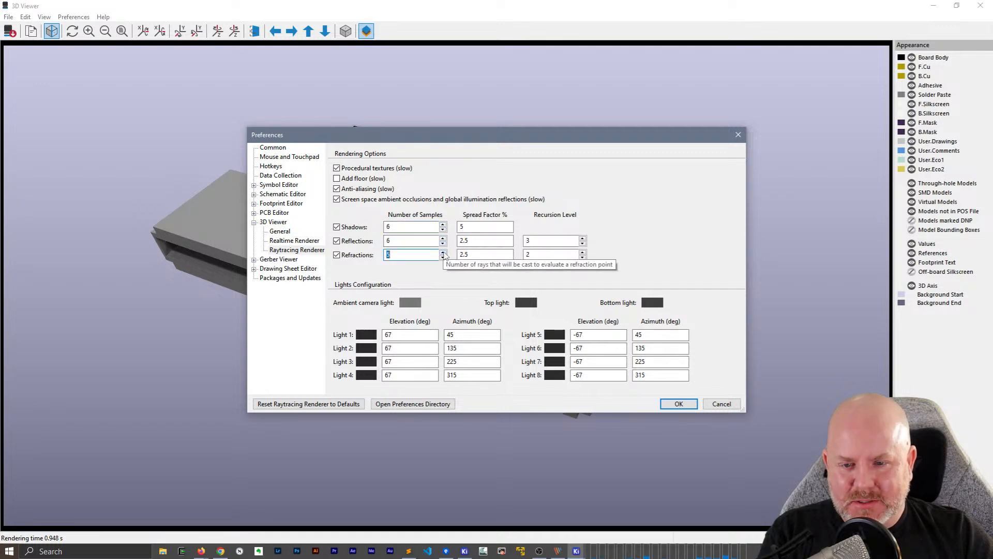
click(583, 238)
click(583, 252)
click(683, 410)
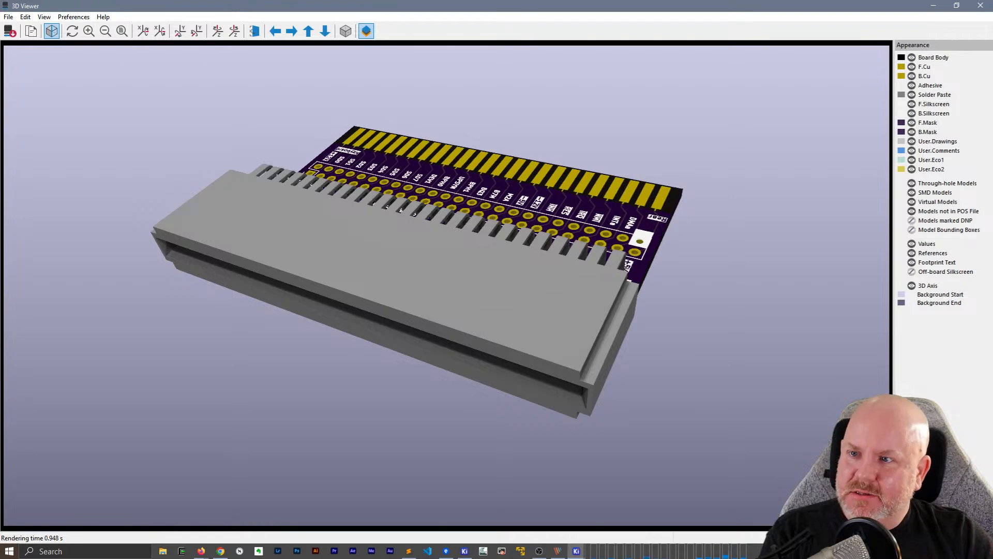
Re-render the 3D view and export it as the JPEG image gd slot extender.jpg in the project folder
click(122, 31)
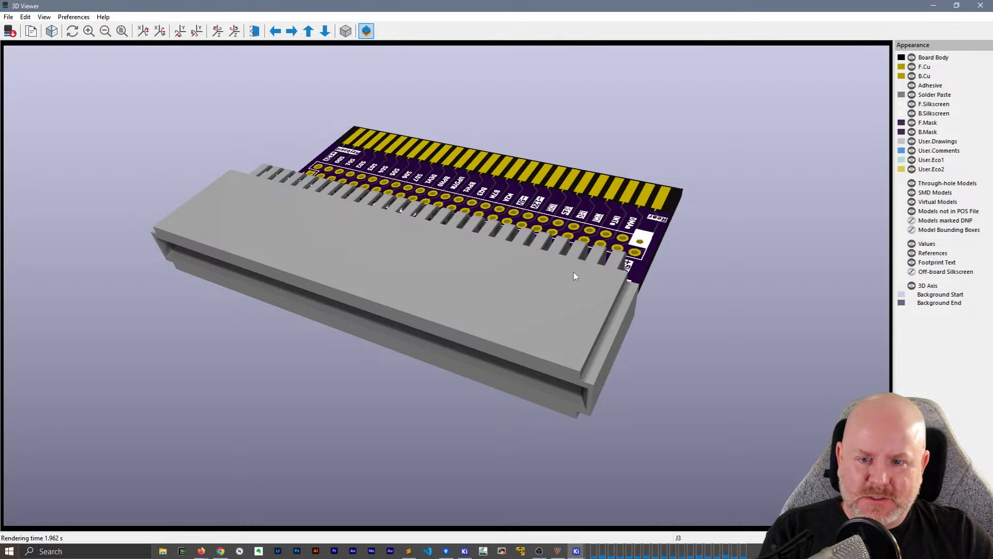
click(8, 17)
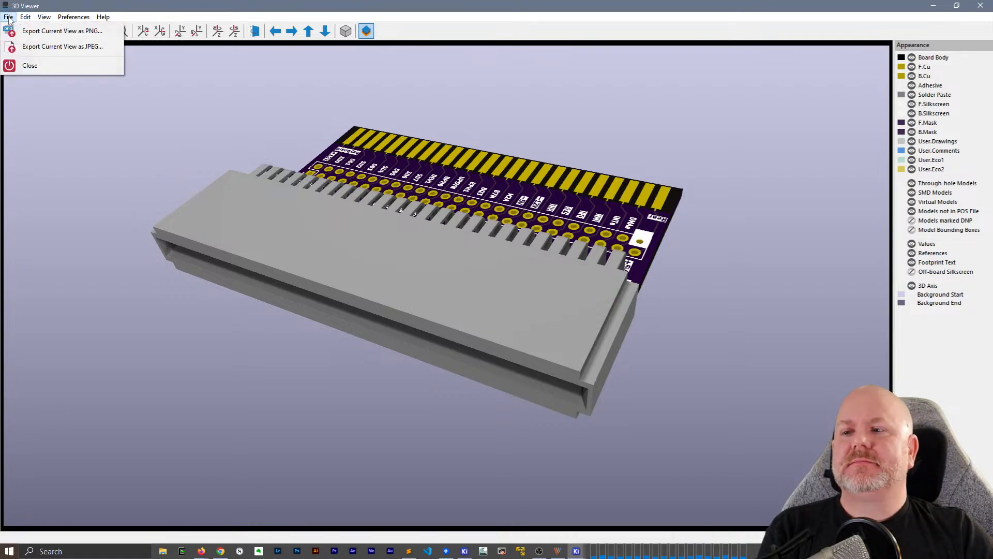
click(35, 46)
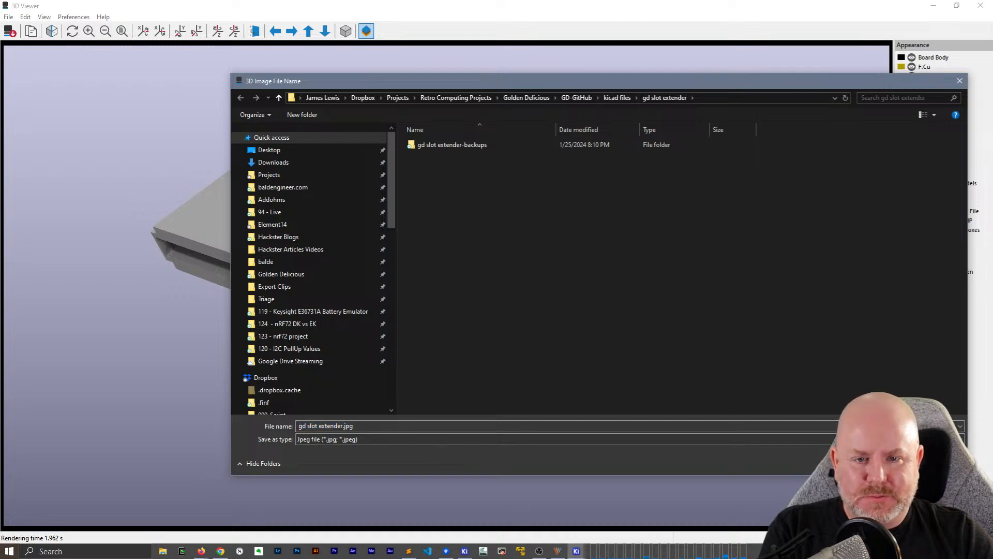
key(Return)
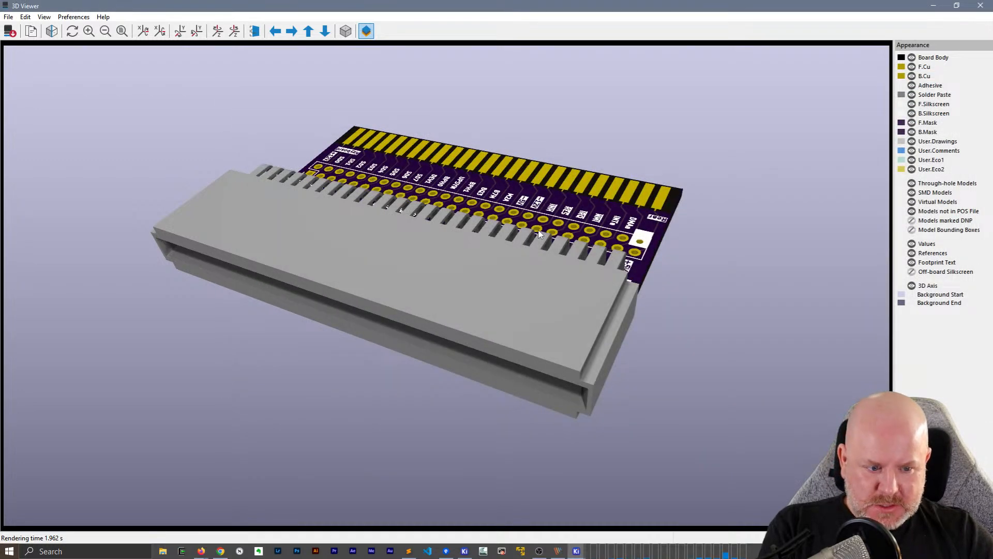
View the board from the edge finger side in 3D, render that angle with raytracing, and orbit around it in the standard view
key(shift+z)
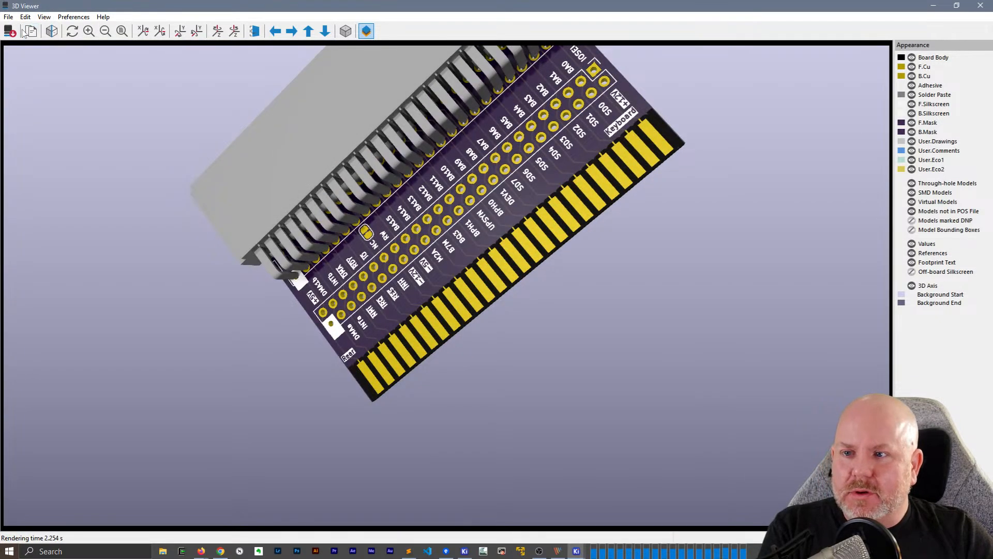
click(53, 31)
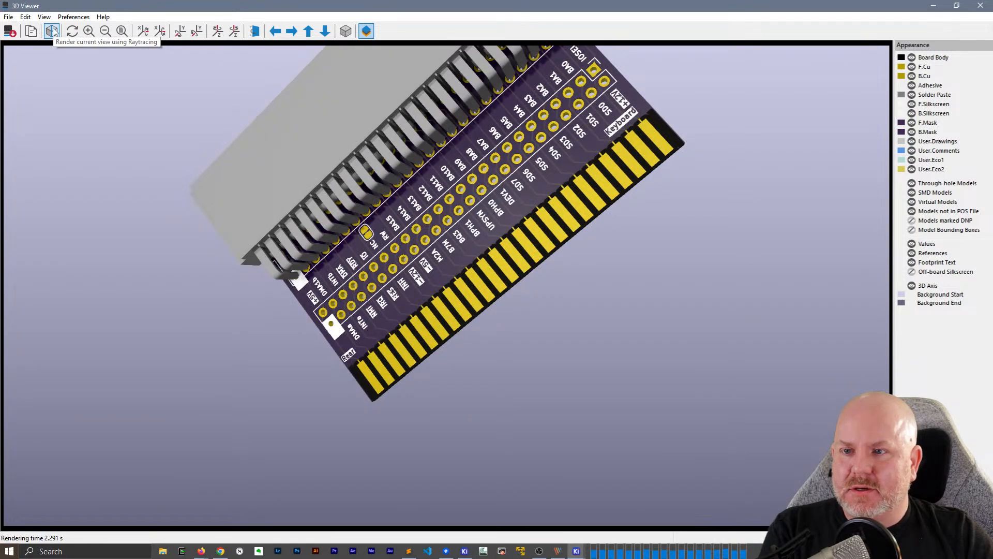
click(53, 32)
drag(449, 256, 214, 347)
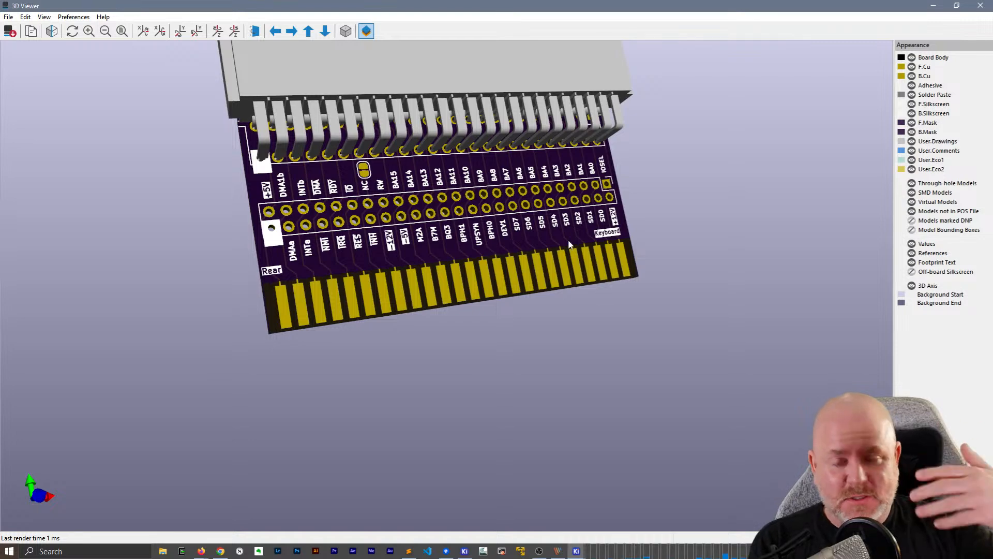
drag(488, 207, 572, 337)
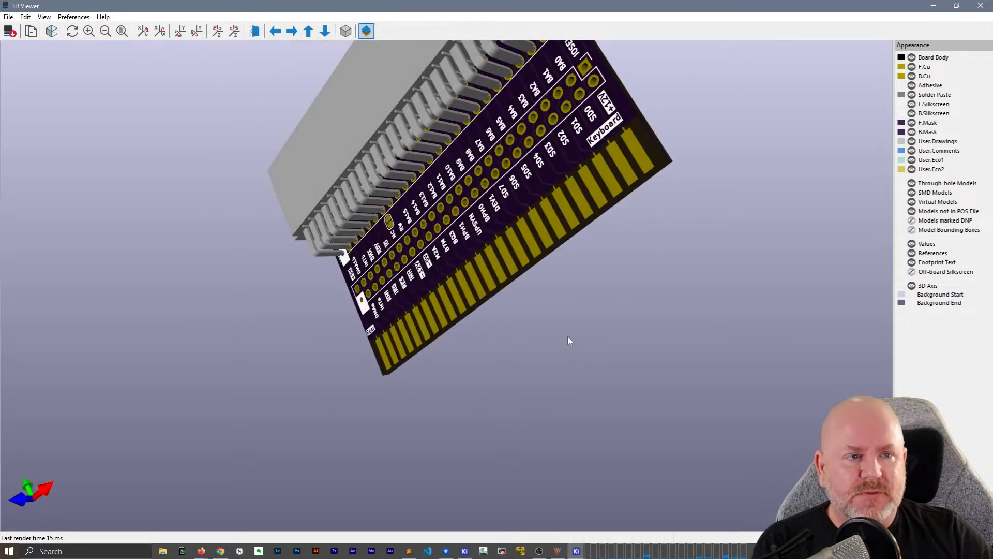
Close the 3D viewer and the PCB editor, saving the changes to gd slot extender.kicad_pcb
click(981, 5)
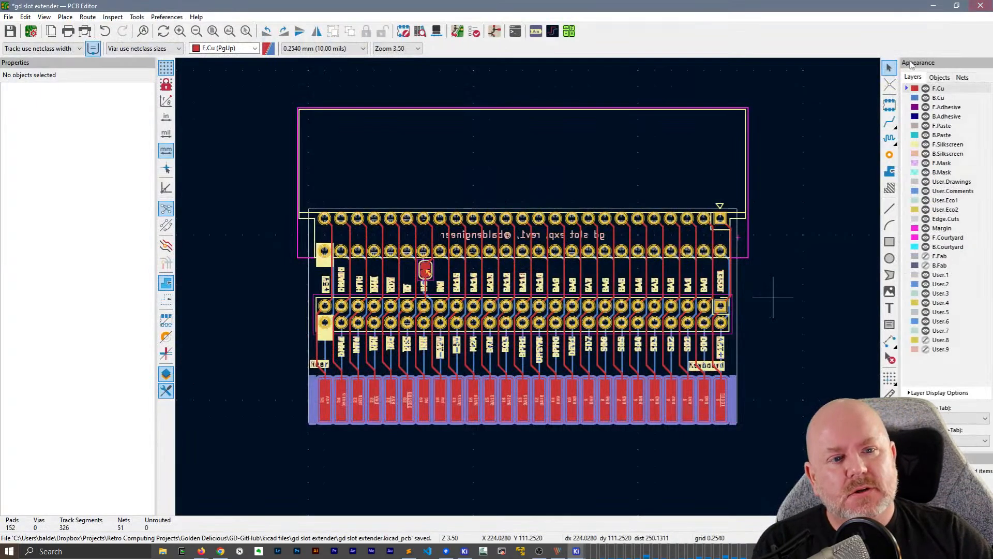
click(981, 5)
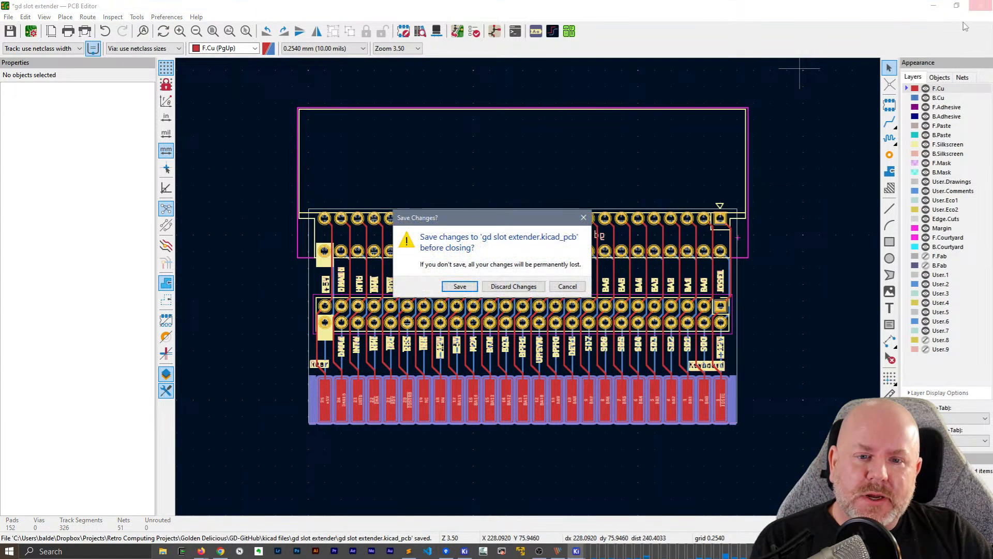
click(456, 285)
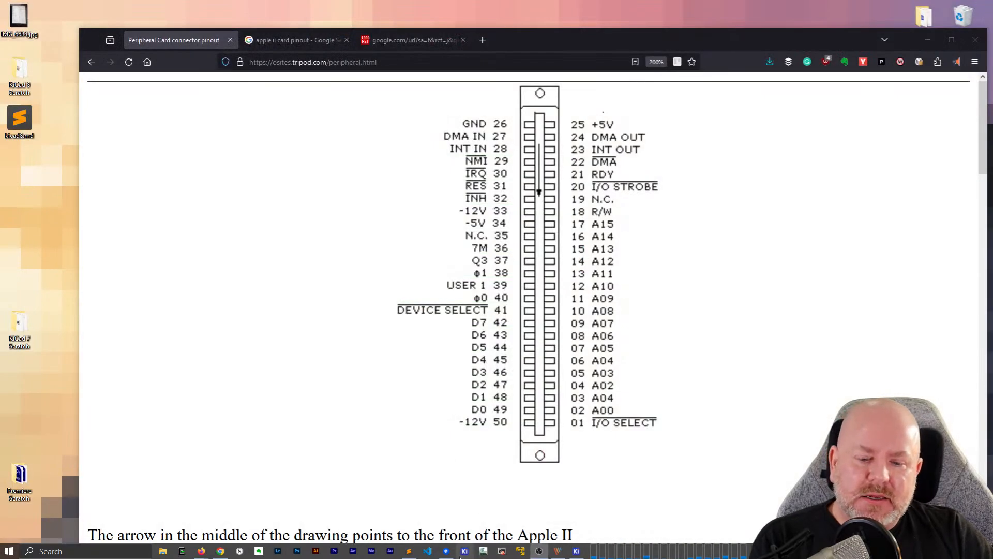
Open the gd slot extender schematic and open the Card Edge symbol J1 in the Symbol Editor
click(577, 551)
double_click(307, 121)
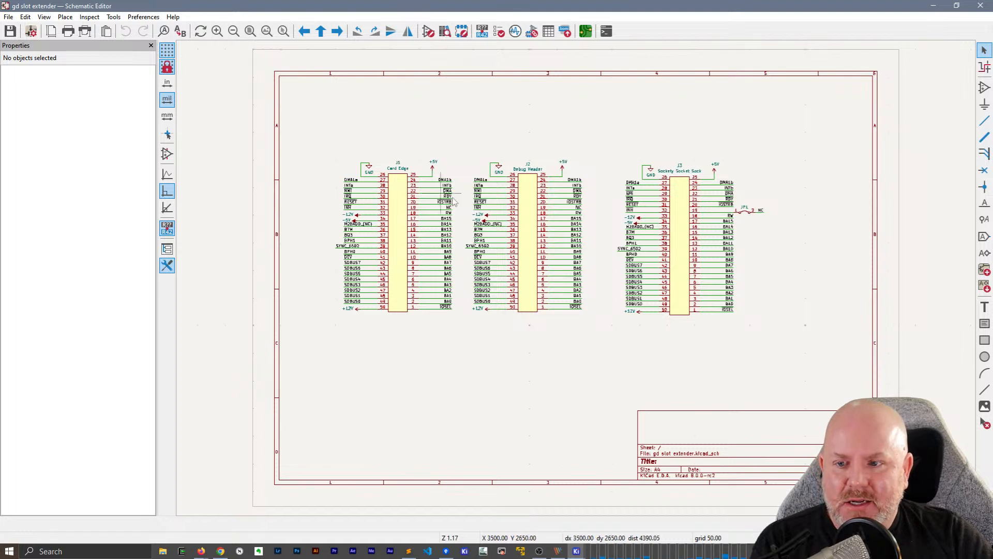
click(405, 224)
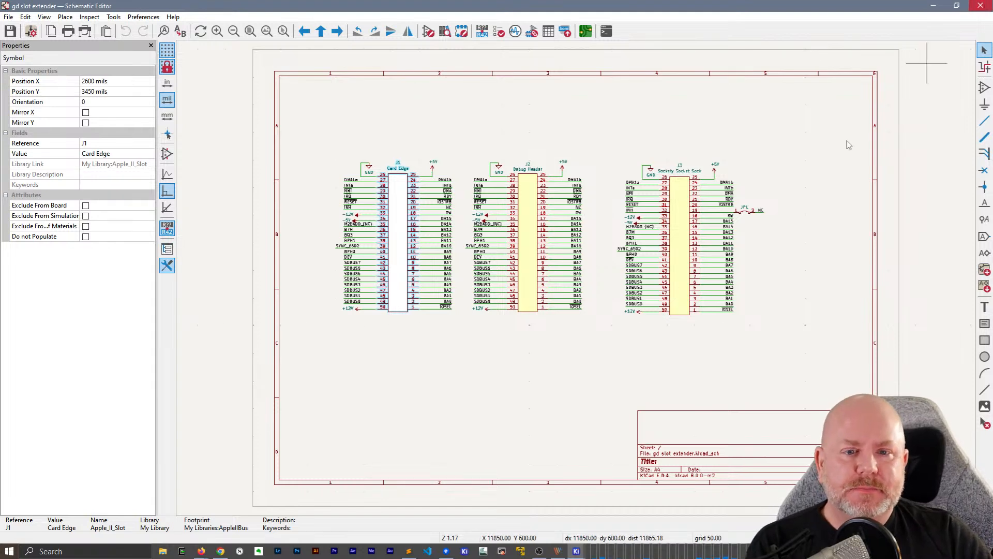
scroll(405, 241, up, 3)
scroll(563, 270, down, 1)
scroll(563, 270, up, 1)
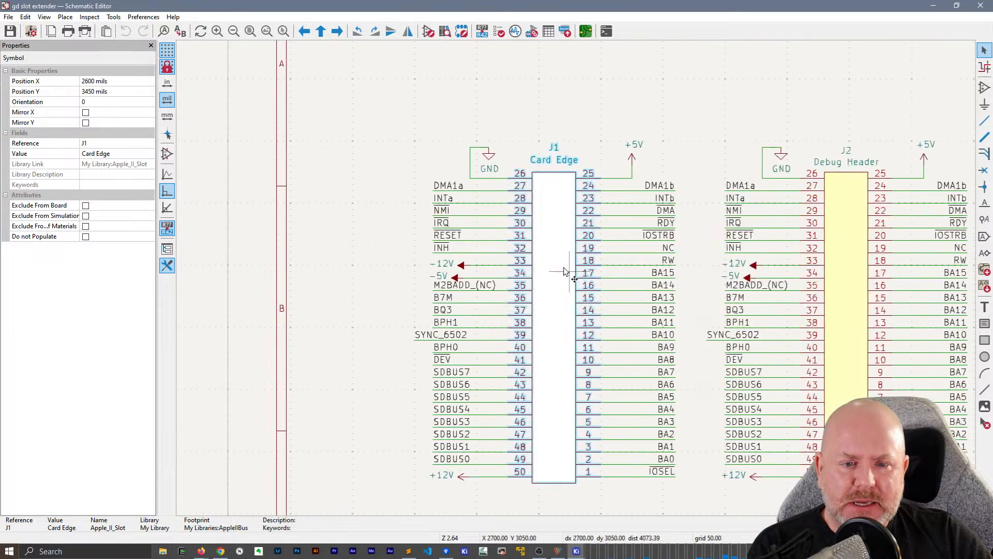
right_click(562, 270)
click(595, 329)
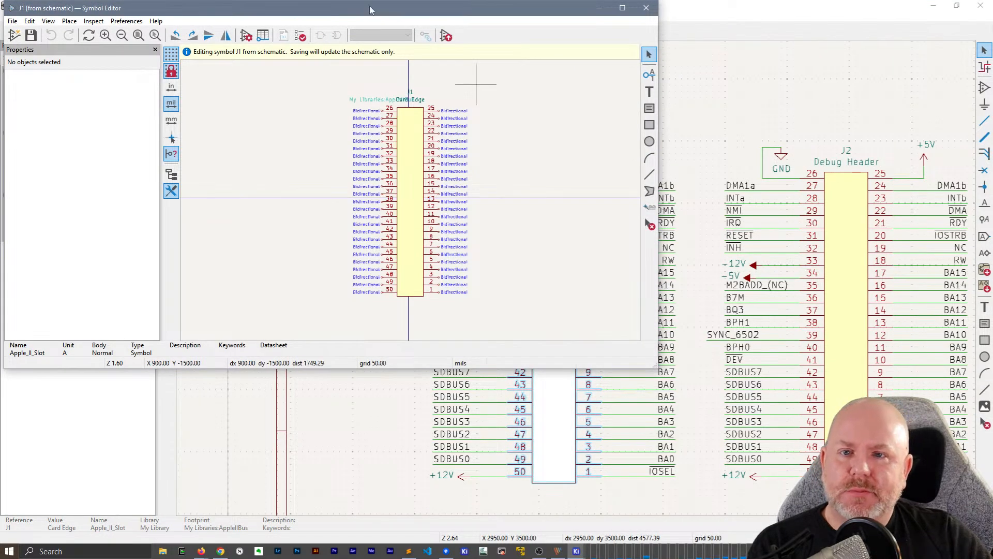
Maximize the Symbol Editor and examine the body rectangle and pins of symbol J1
double_click(369, 10)
click(580, 235)
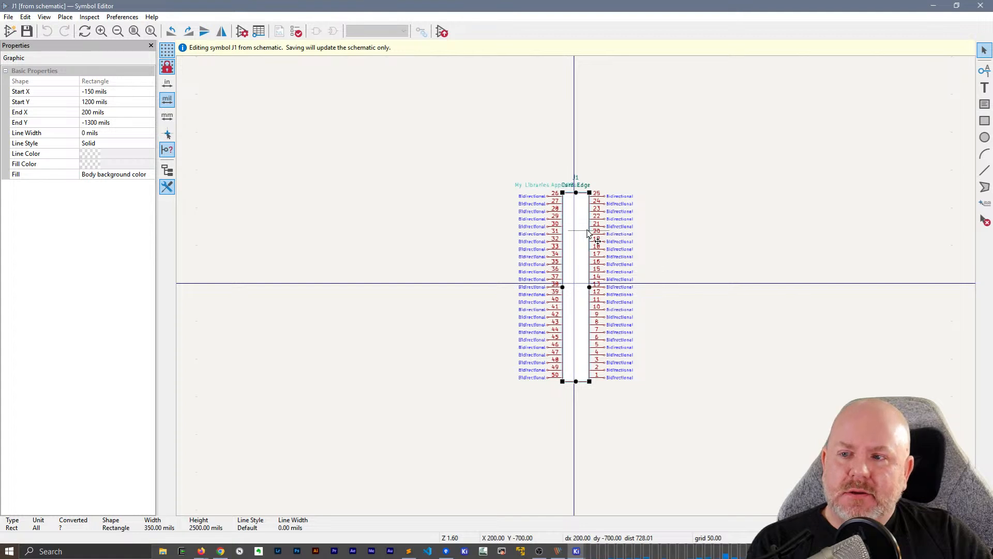
click(677, 244)
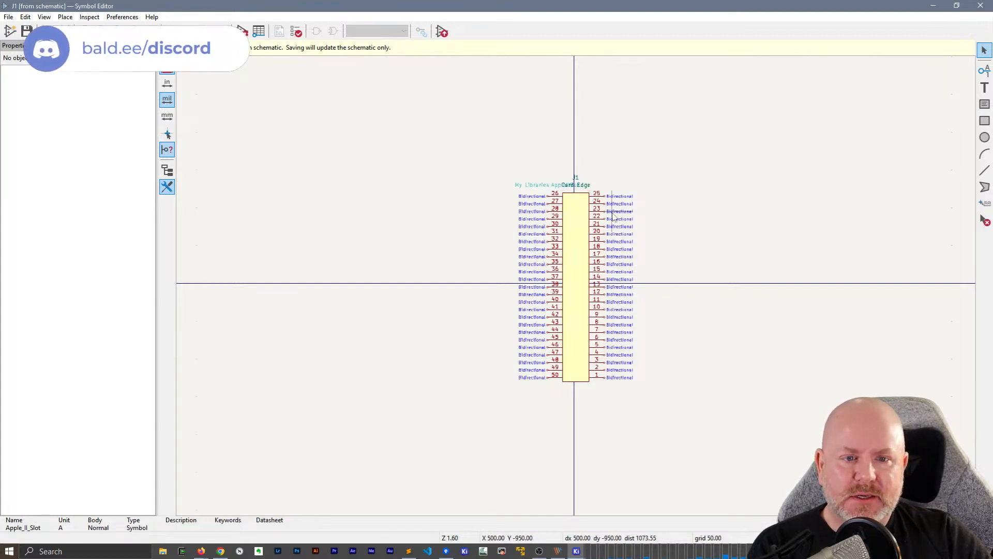
click(598, 218)
click(571, 222)
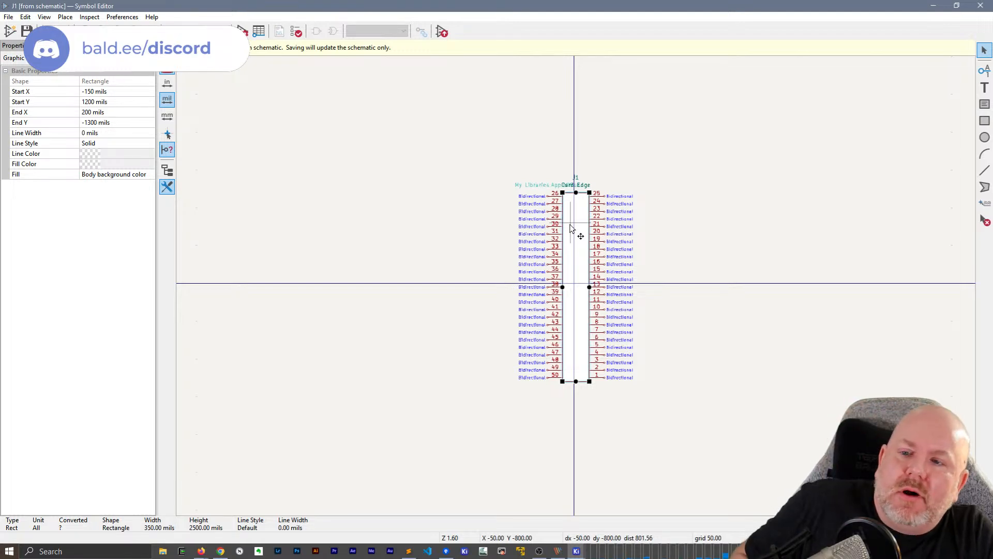
Close the Symbol Editor, the gd slot extender schematic and the KiCad project manager
click(980, 5)
click(781, 140)
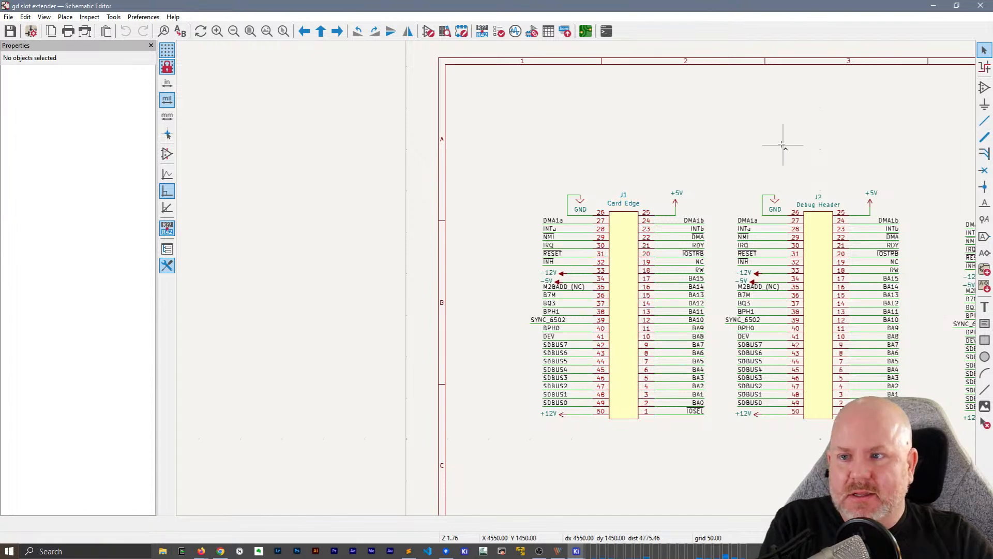
click(980, 5)
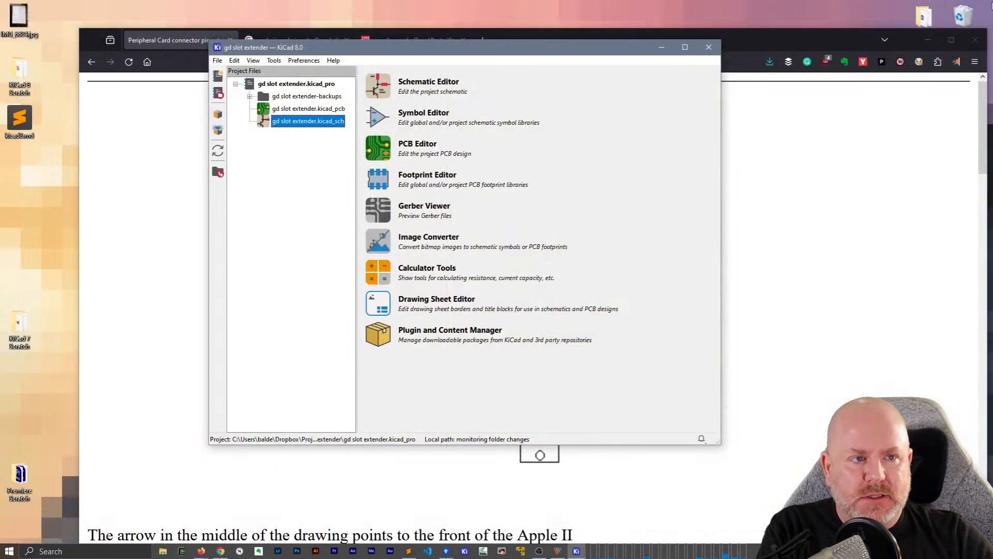
click(709, 48)
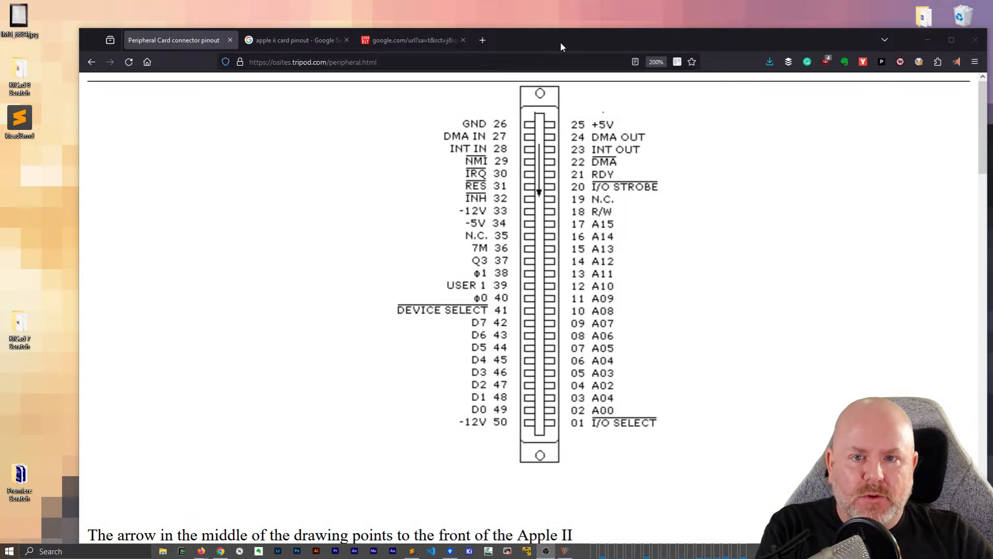
Close the three browser tabs with the Apple II card pinout references and move the kicad8.md notes window up on the desktop
click(418, 39)
key(ctrl+w)
key(ctrl+w)
key(ctrl+w)
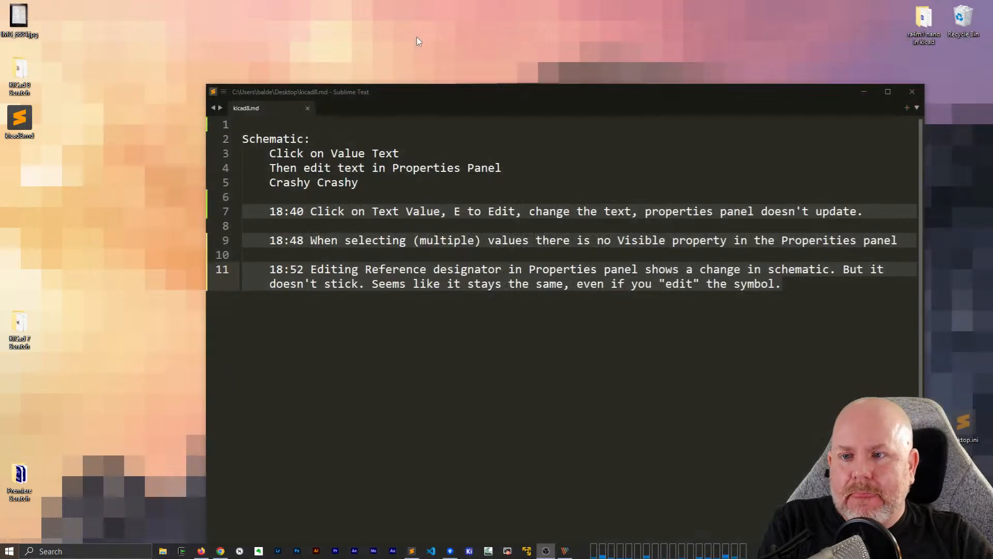
click(524, 135)
drag(661, 98, 560, 31)
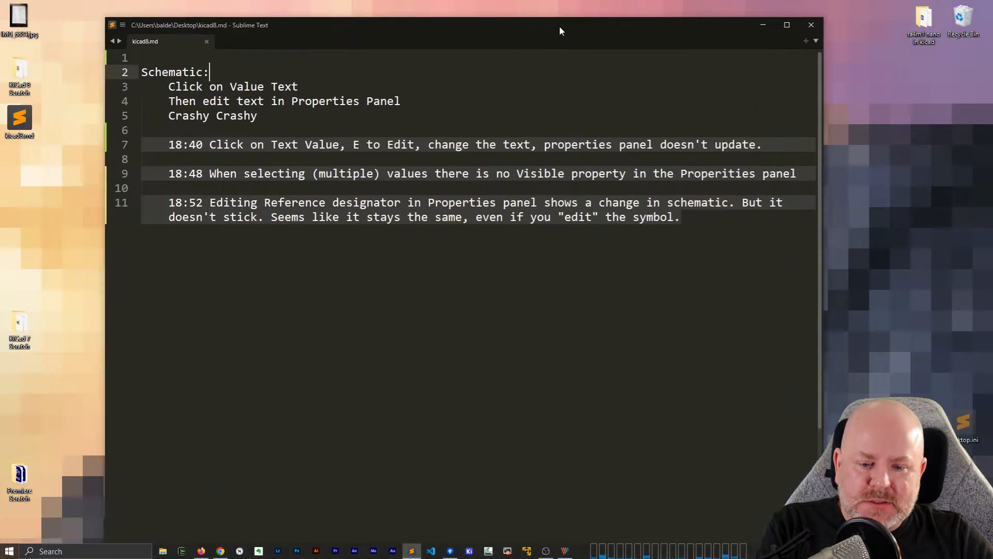
Switch to the Git client, stage all changed slot extender files, and commit them as "rev1 ready for fab" with immediate push to origin/slot_expansion
click(450, 551)
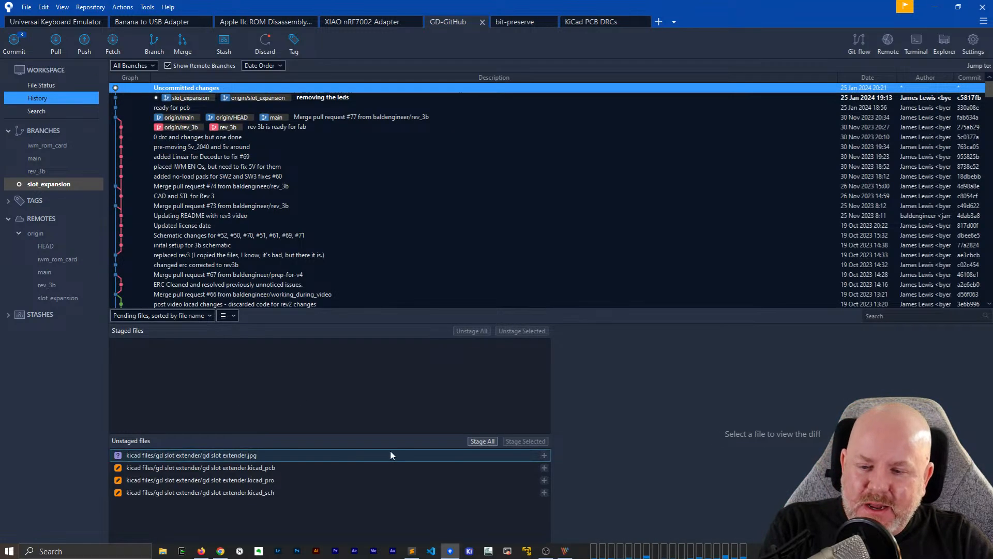
click(483, 441)
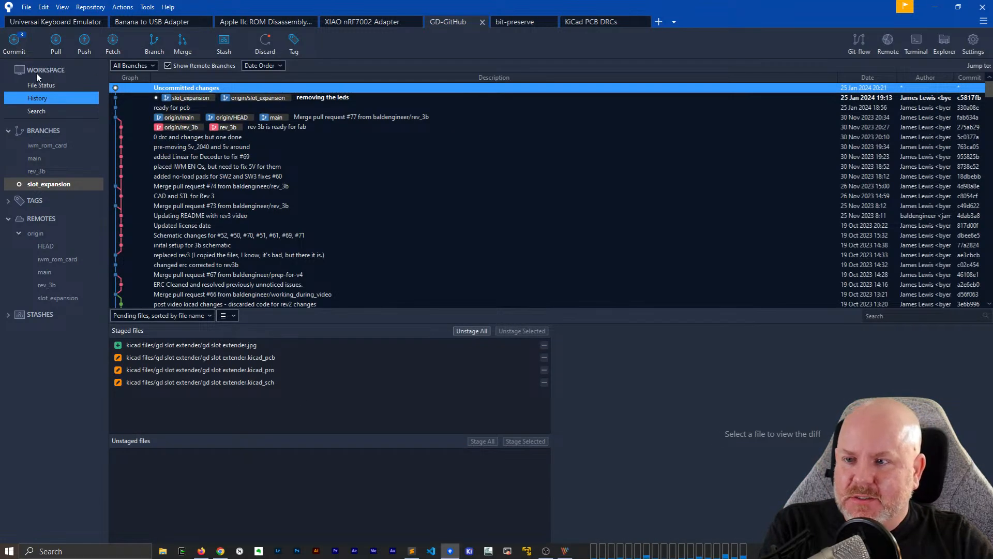
click(42, 87)
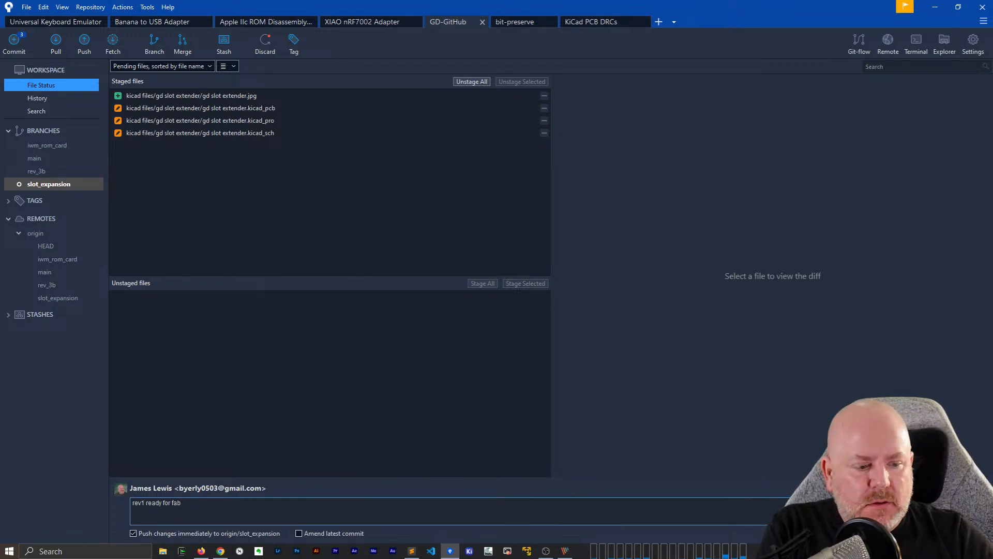
key(ctrl+Return)
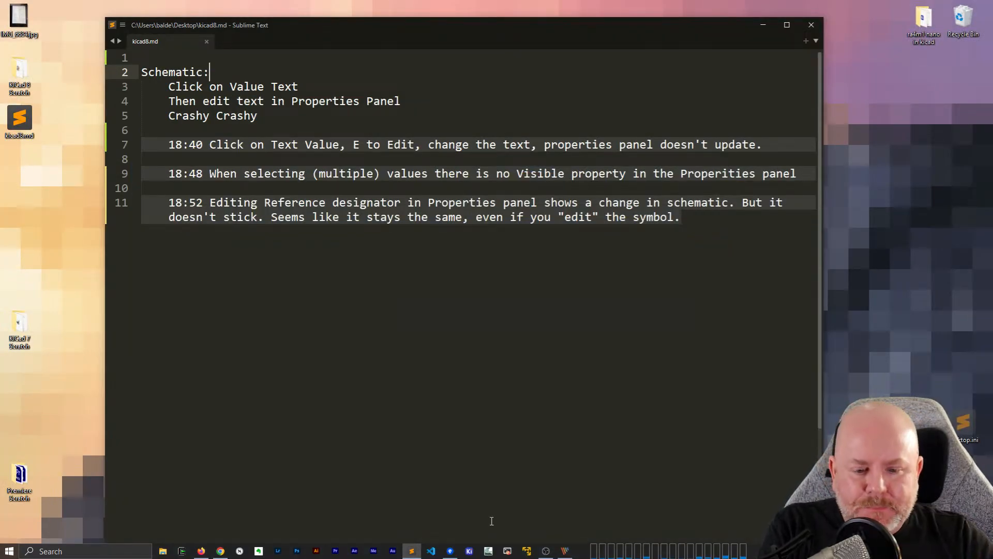
Put the notes window away, start KiCad, reopen the recent project KiCad 8 Scratch and open its schematic
click(770, 27)
double_click(483, 219)
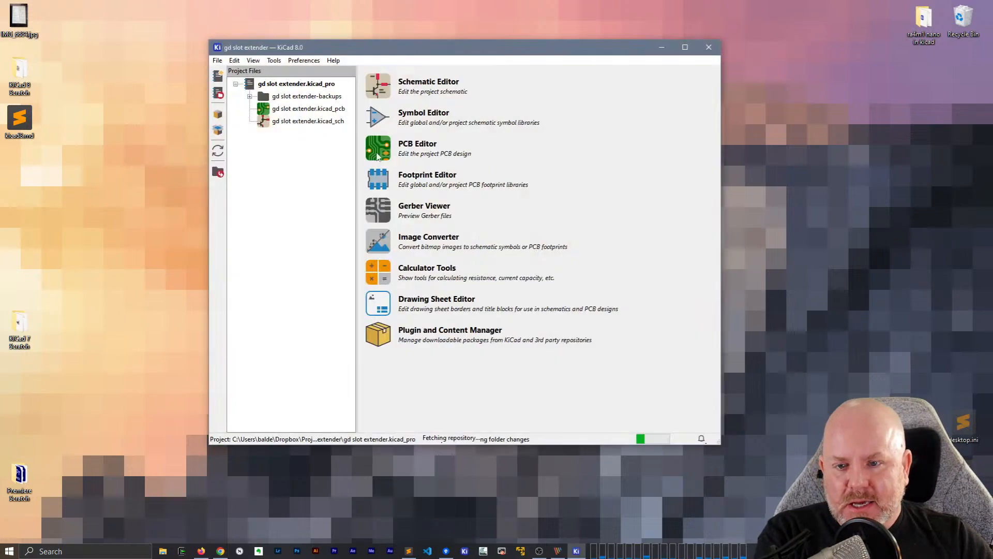
click(217, 60)
mouse_move(258, 152)
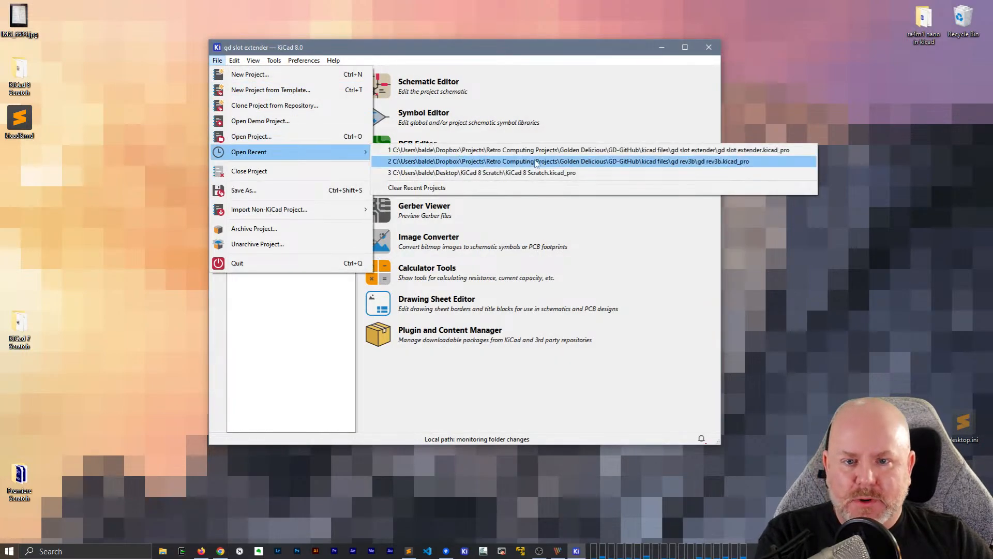
click(538, 172)
click(302, 122)
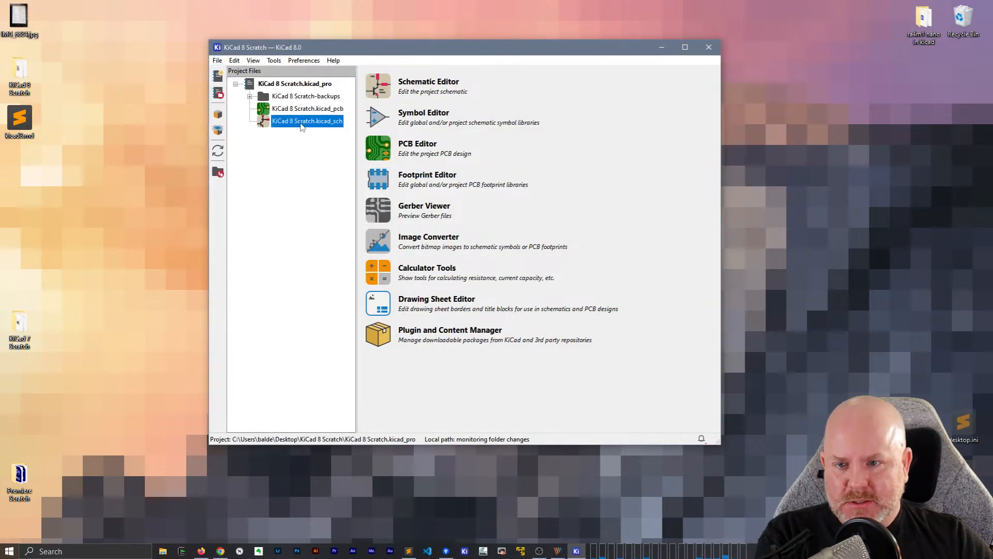
double_click(293, 120)
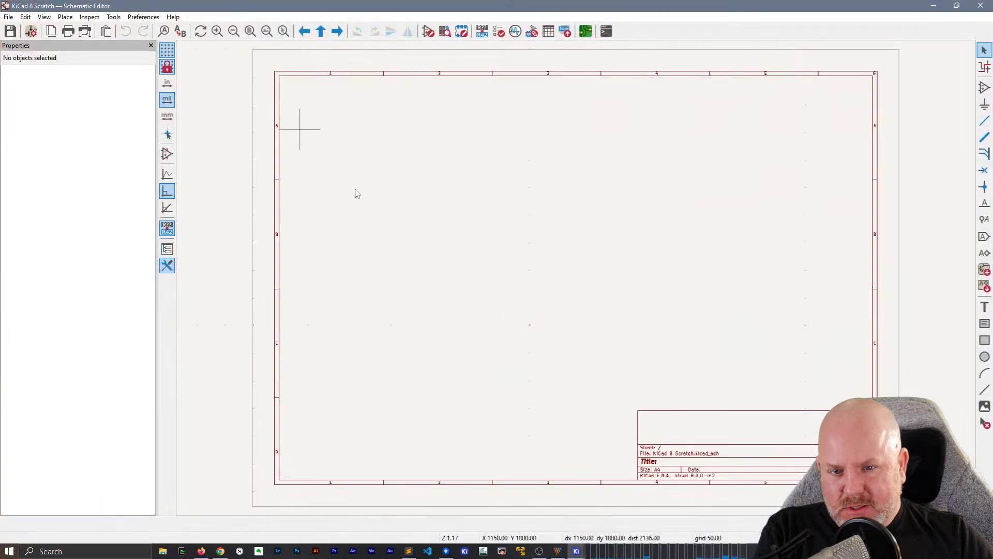
Place an RP2040 microcontroller symbol from the MCU_RaspberryPi library in the middle of the blank sheet
scroll(524, 259, up, 2)
key(a)
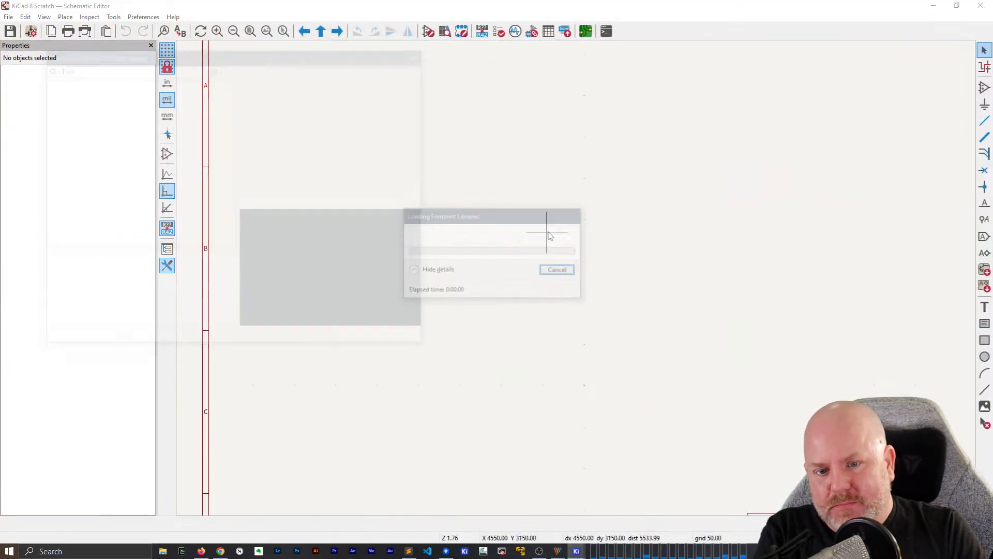
text(rp2040)
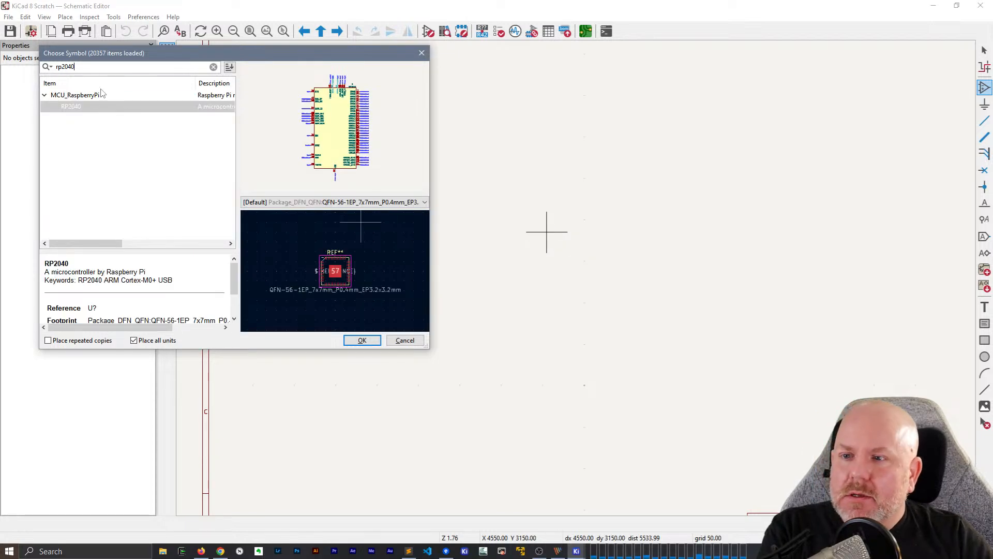
double_click(72, 108)
click(586, 273)
key(Escape)
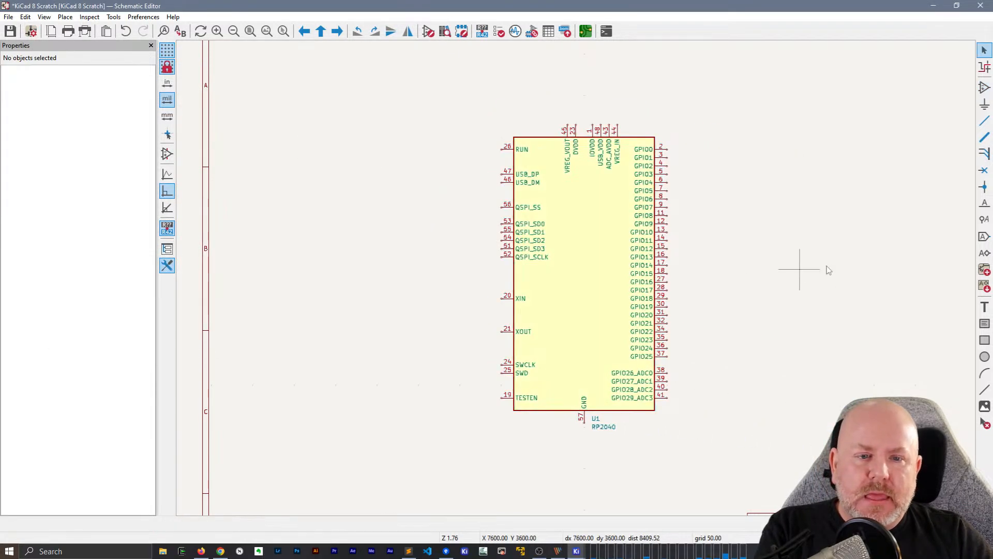
Open the placed RP2040 symbol U1 in the Symbol Editor from its properties and examine its GPIO pins
middle_drag(749, 232, 709, 233)
click(578, 218)
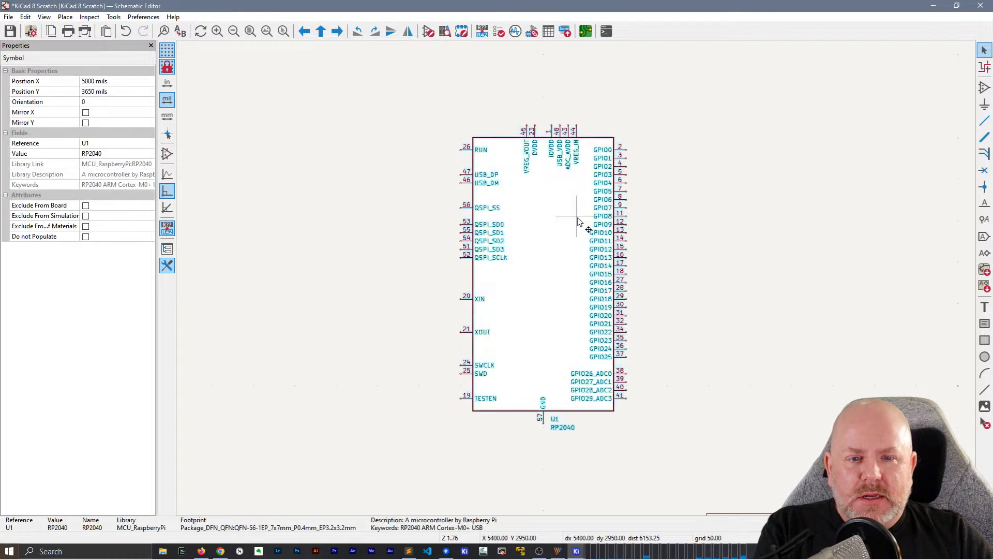
double_click(579, 222)
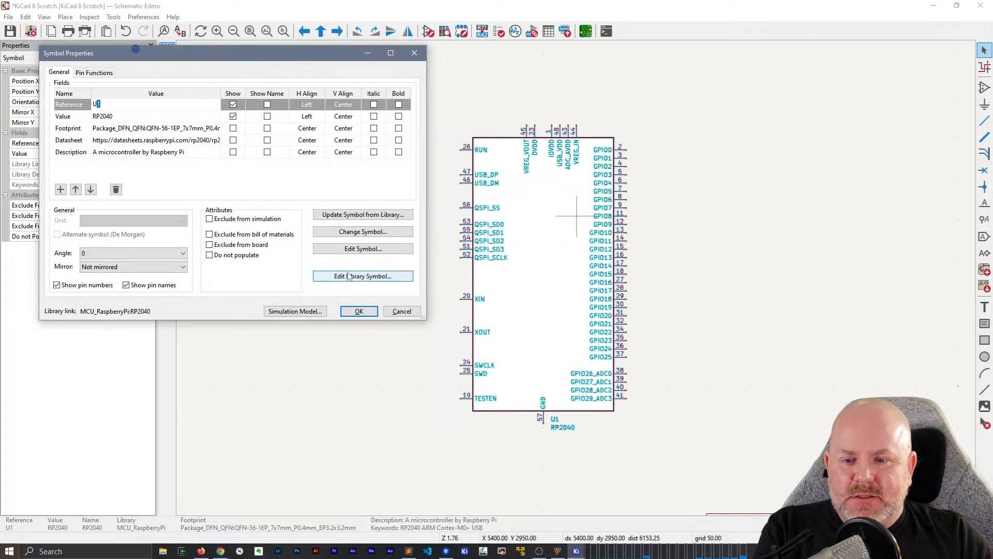
click(363, 248)
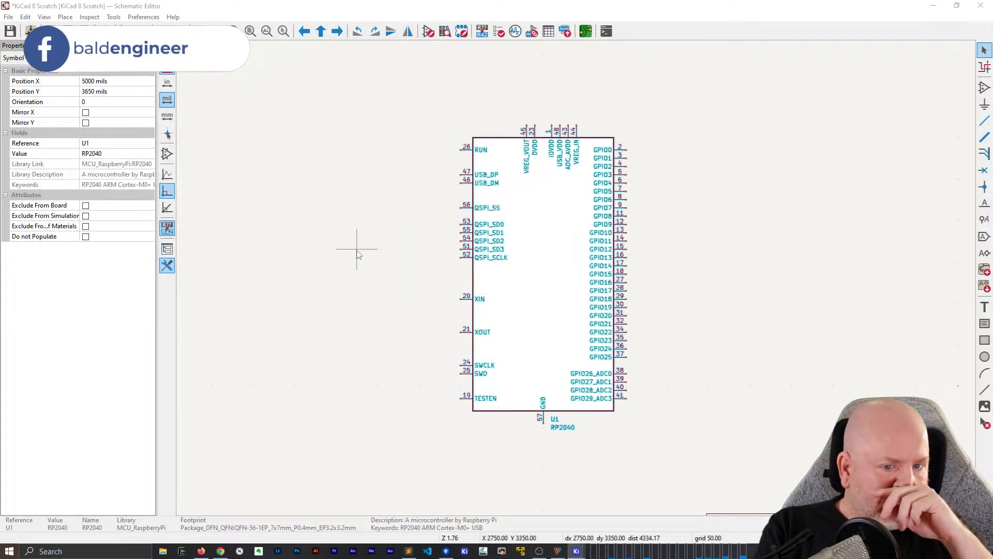
scroll(577, 284, up, 3)
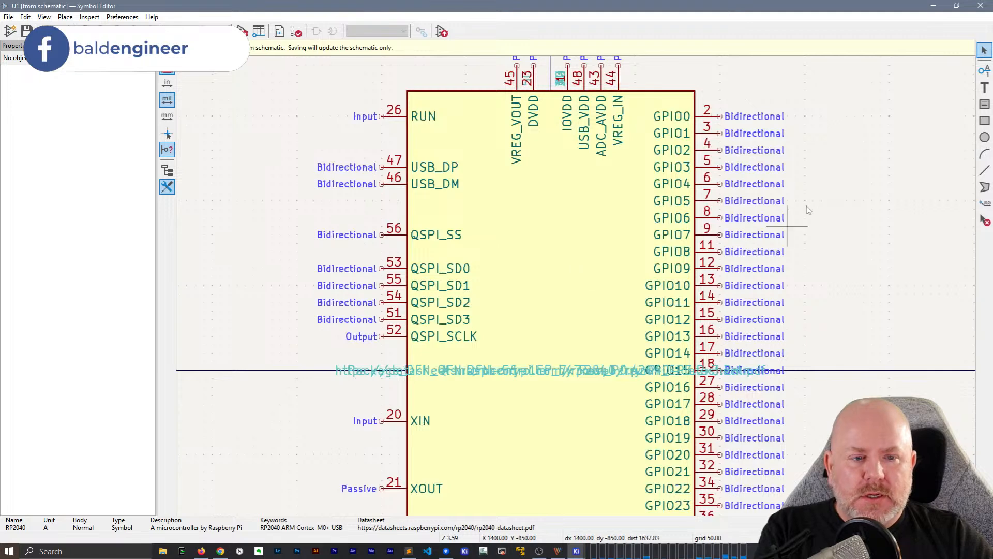
scroll(691, 192, up, 1)
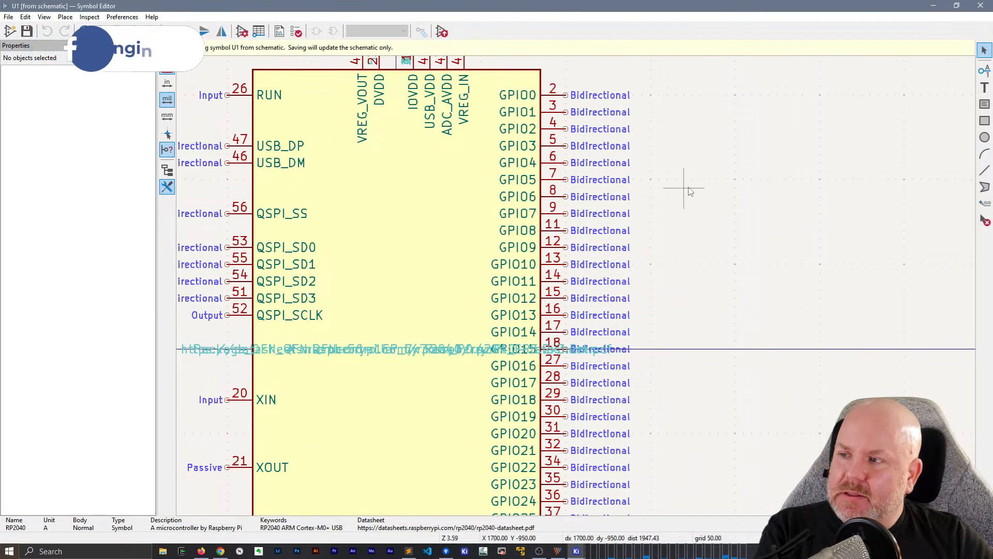
Set the RP2040 body rectangle to a custom fill and pick red (#FF2828FF) as its color
click(535, 75)
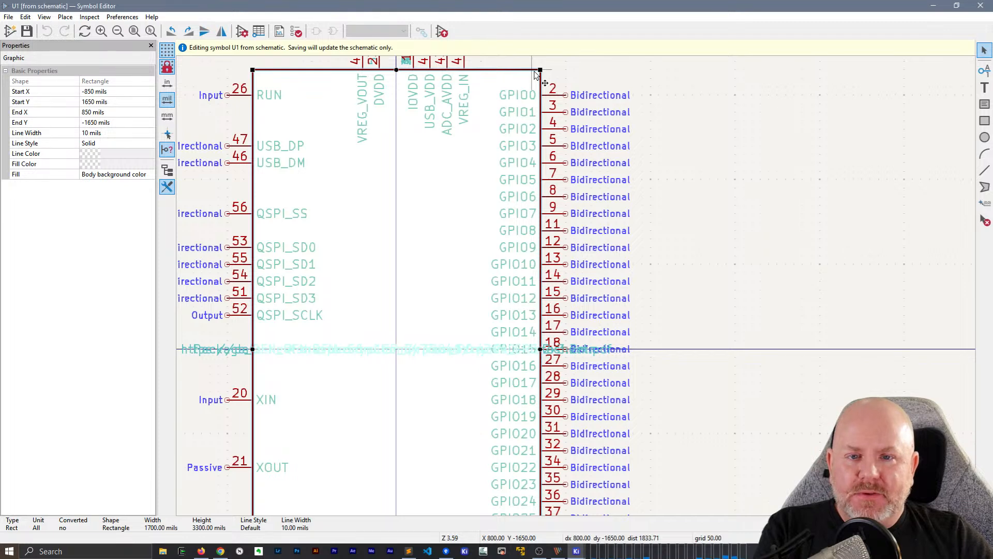
double_click(536, 78)
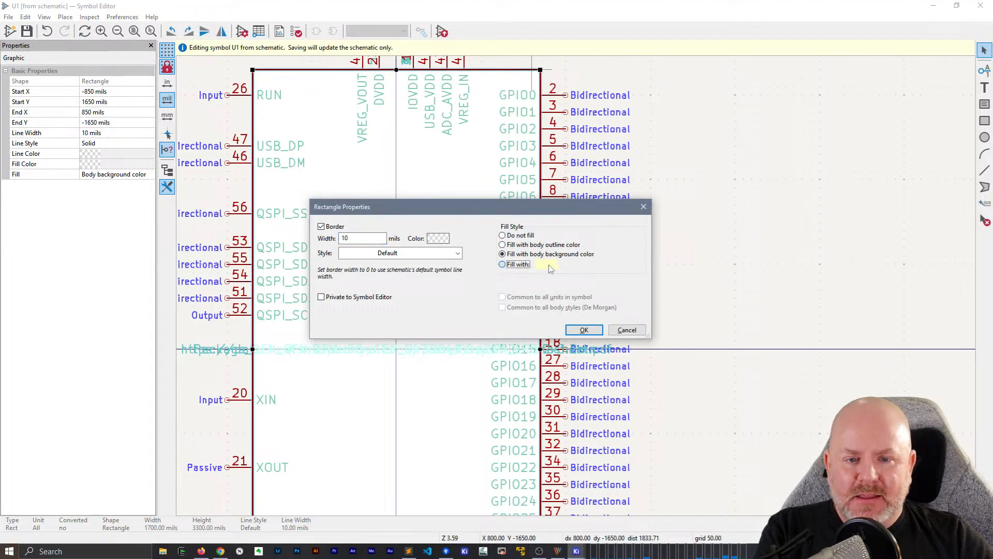
double_click(548, 265)
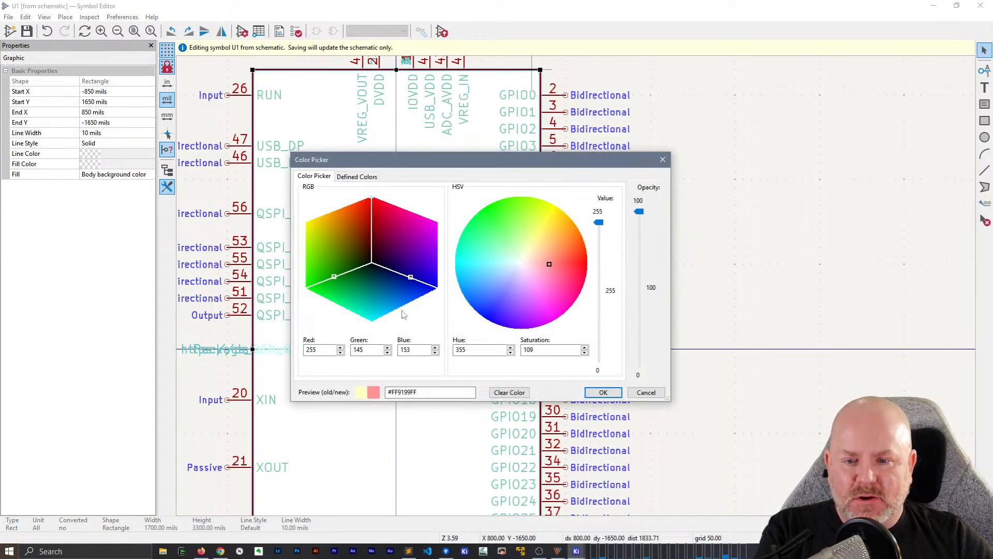
click(571, 241)
click(576, 261)
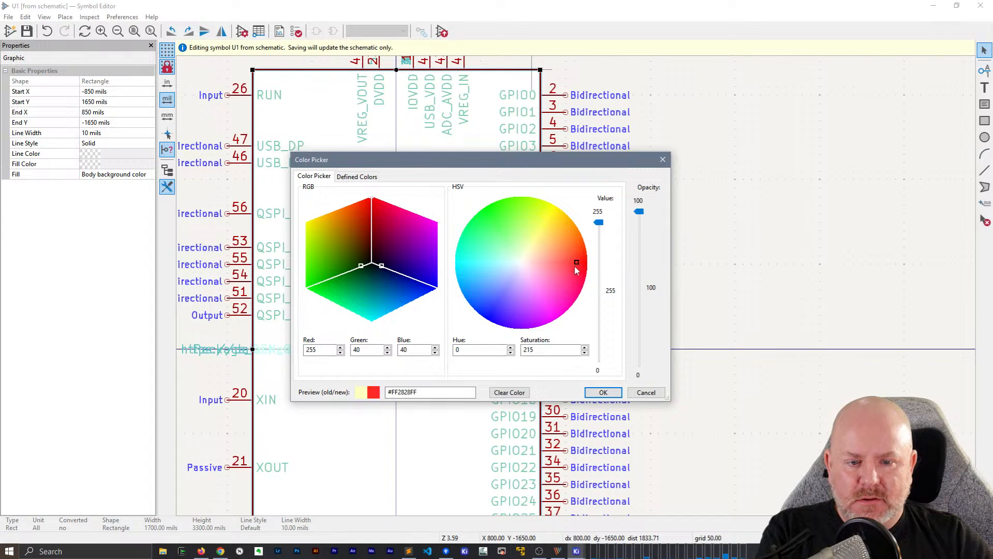
click(600, 392)
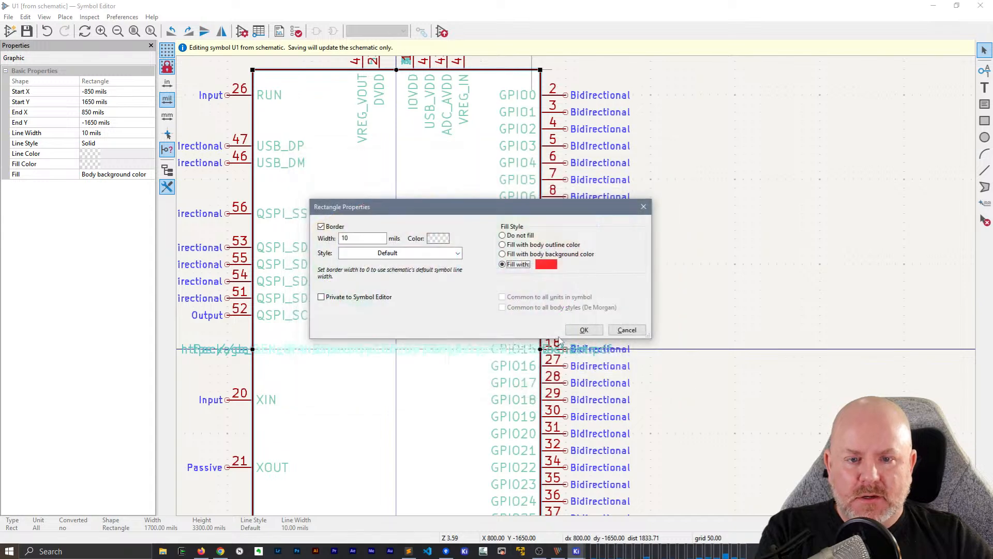
Change the body rectangle's custom fill color to orange and apply it to the symbol
double_click(547, 264)
drag(579, 257, 568, 243)
click(603, 392)
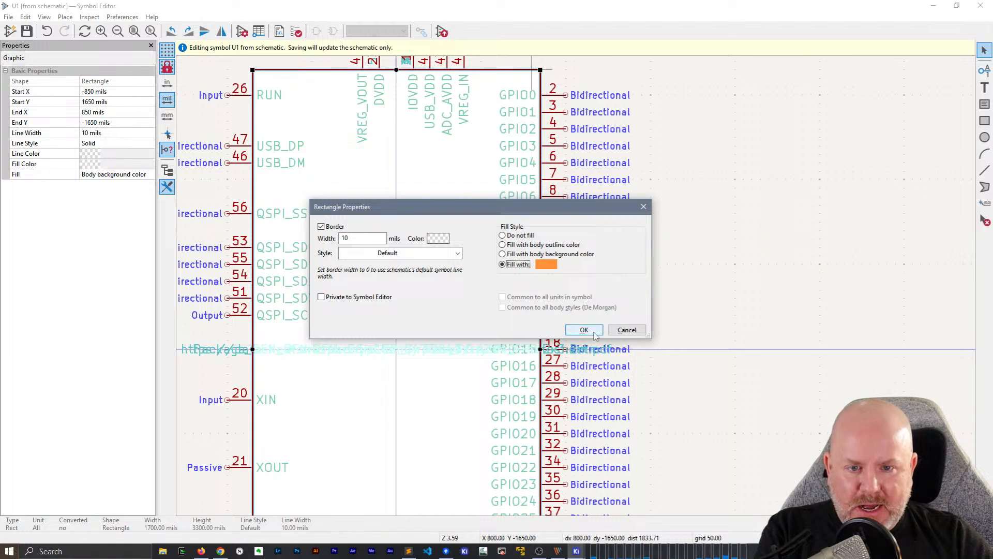
click(584, 330)
click(701, 270)
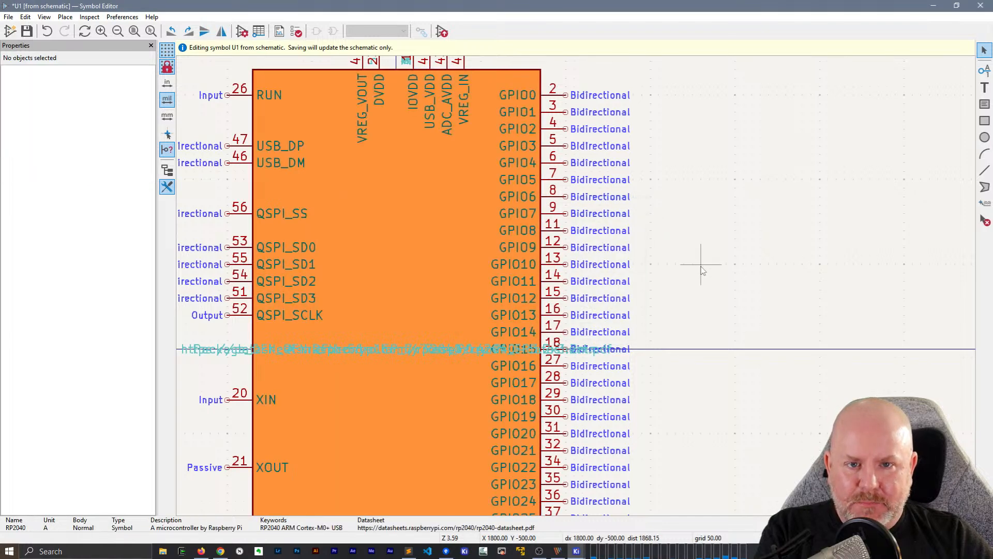
Save the orange-filled symbol U1 back to the schematic and close the Symbol Editor
click(509, 236)
click(701, 228)
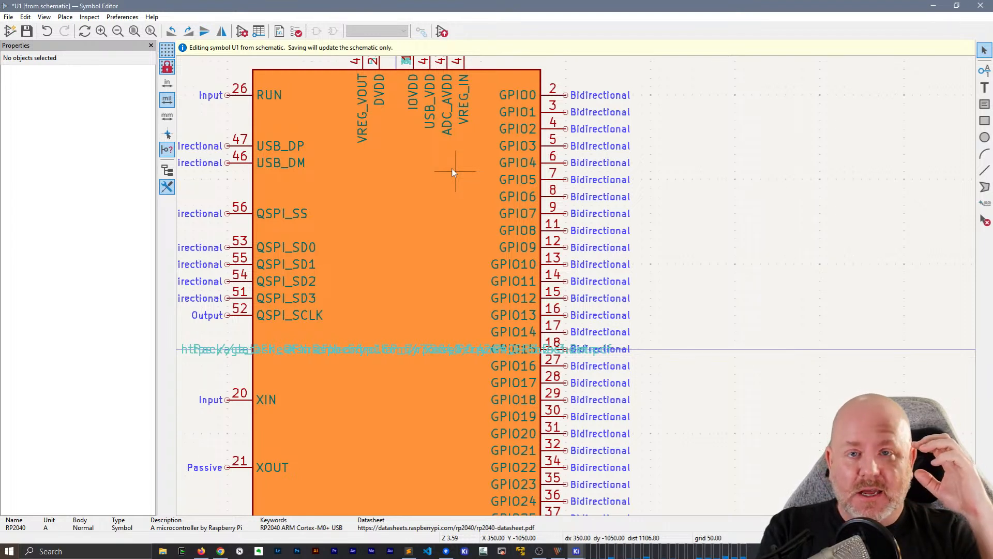
click(514, 143)
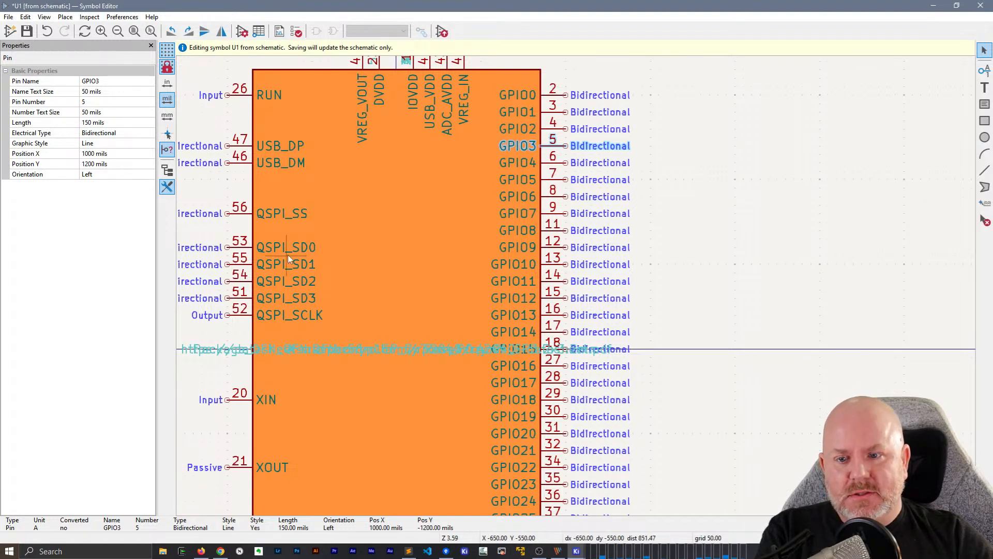
click(793, 220)
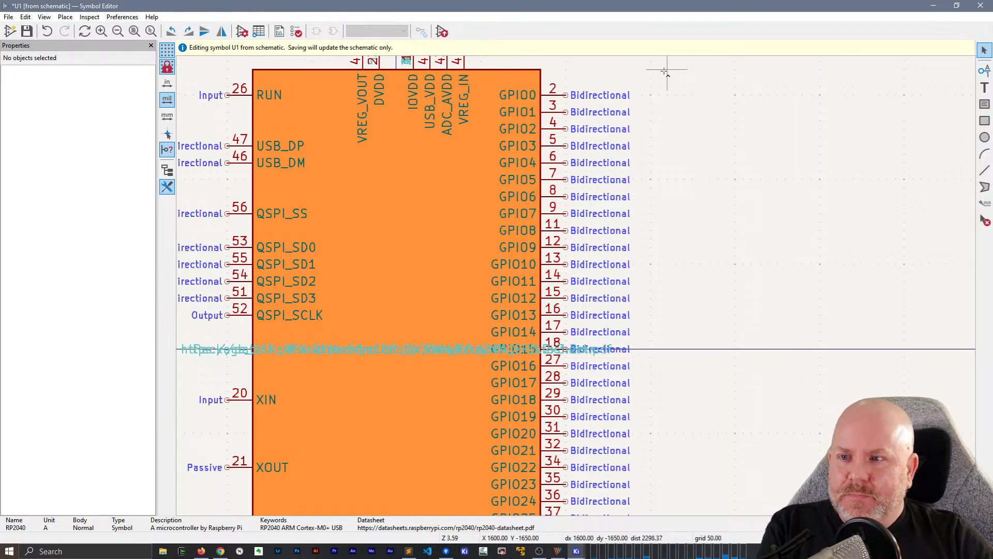
click(979, 6)
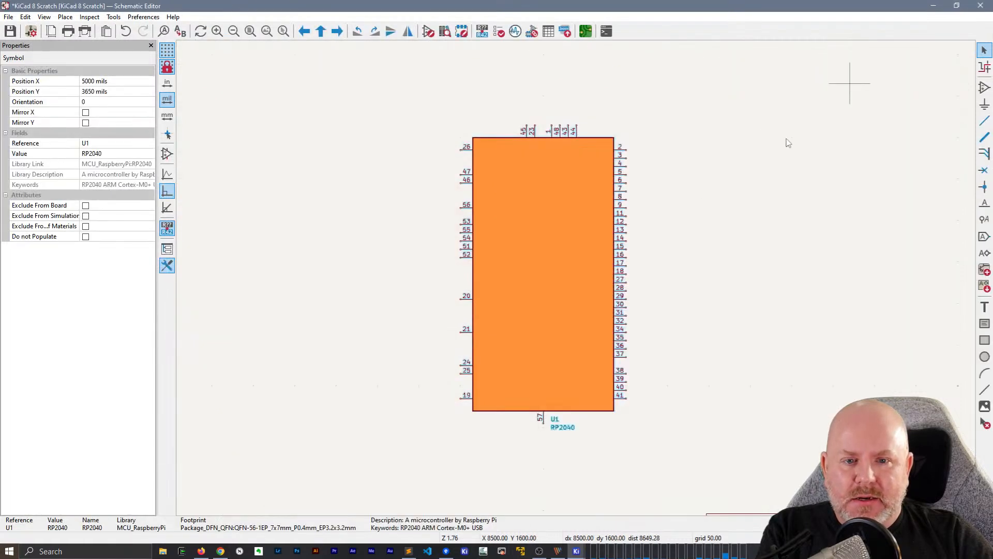
Check how the orange-filled symbol U1 and its pins are drawn in the schematic
click(572, 258)
click(731, 279)
click(484, 228)
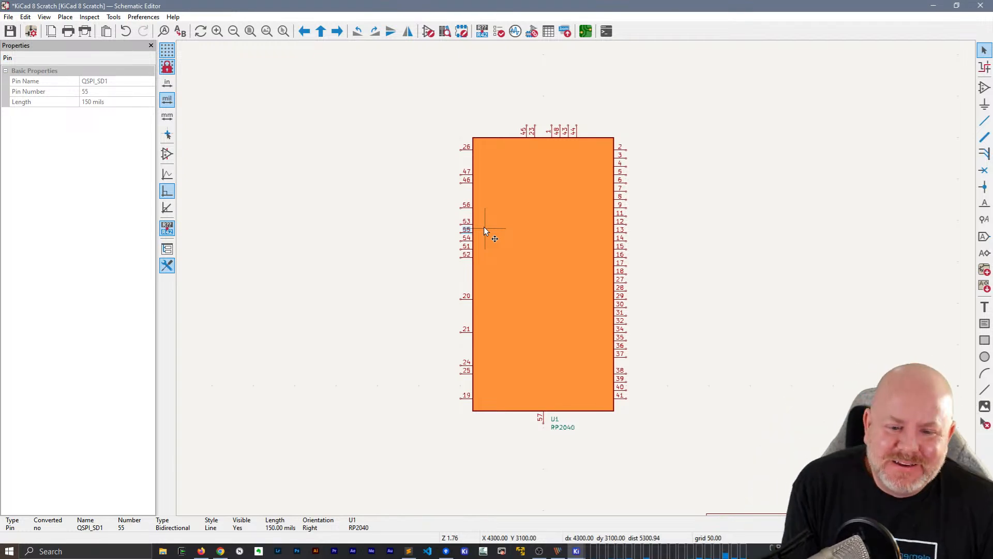
click(528, 219)
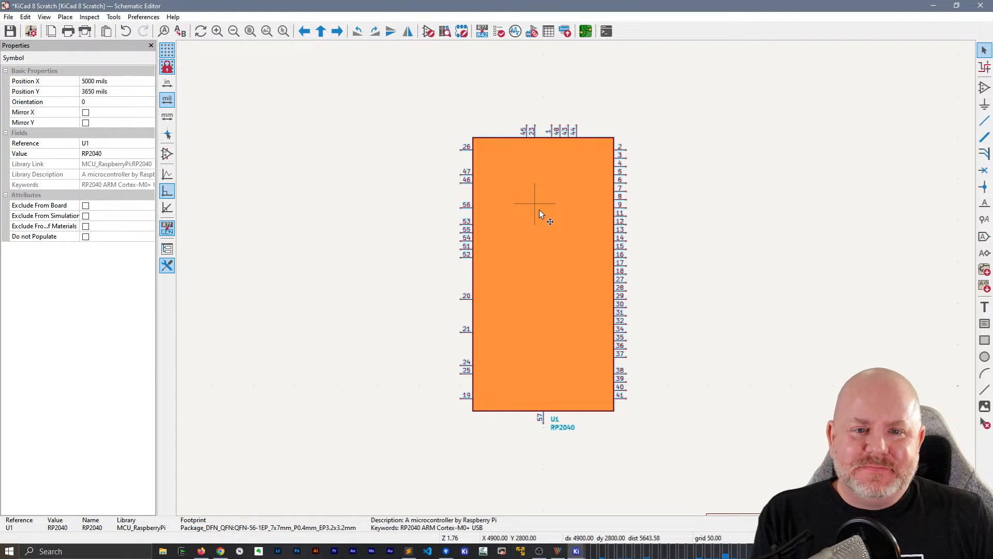
Reopen symbol U1 in the Symbol Editor from its properties
double_click(539, 206)
click(367, 251)
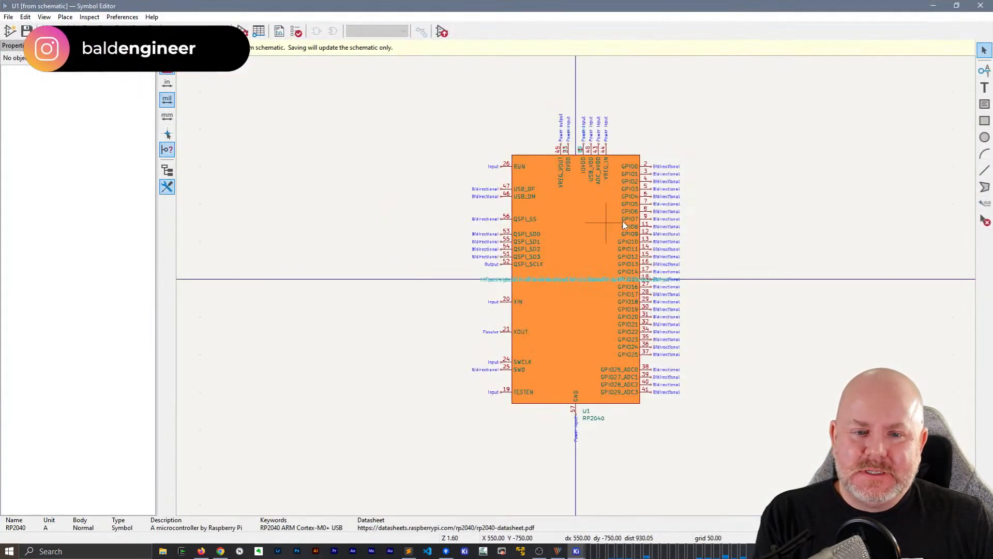
click(622, 221)
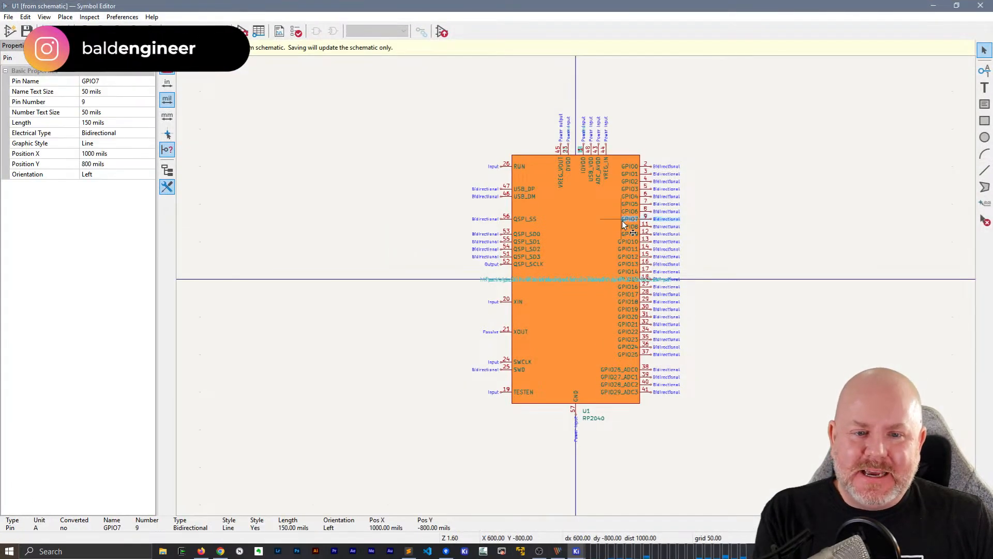
Reset the body rectangle of U1 to the body background color, save it to the schematic and close the Symbol Editor
click(532, 162)
double_click(533, 165)
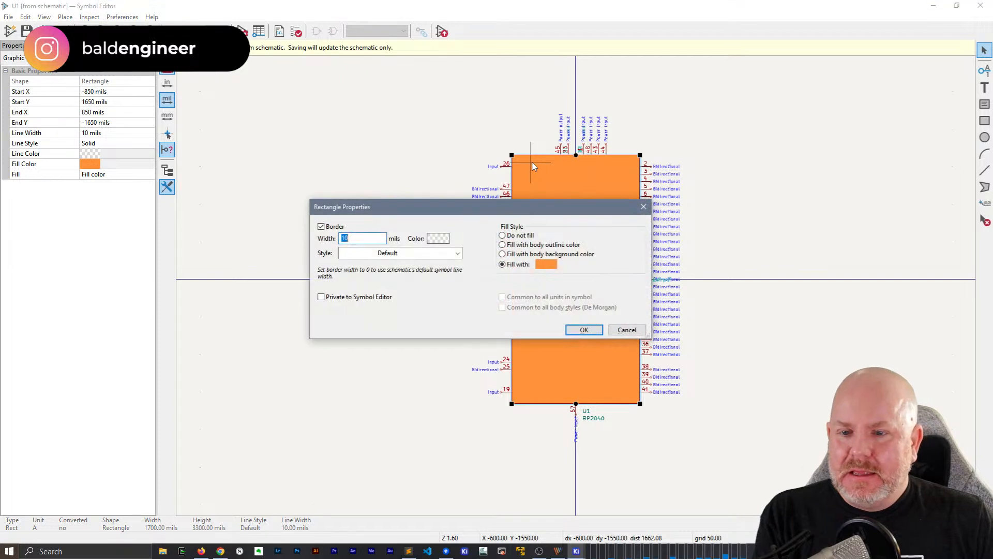
click(536, 254)
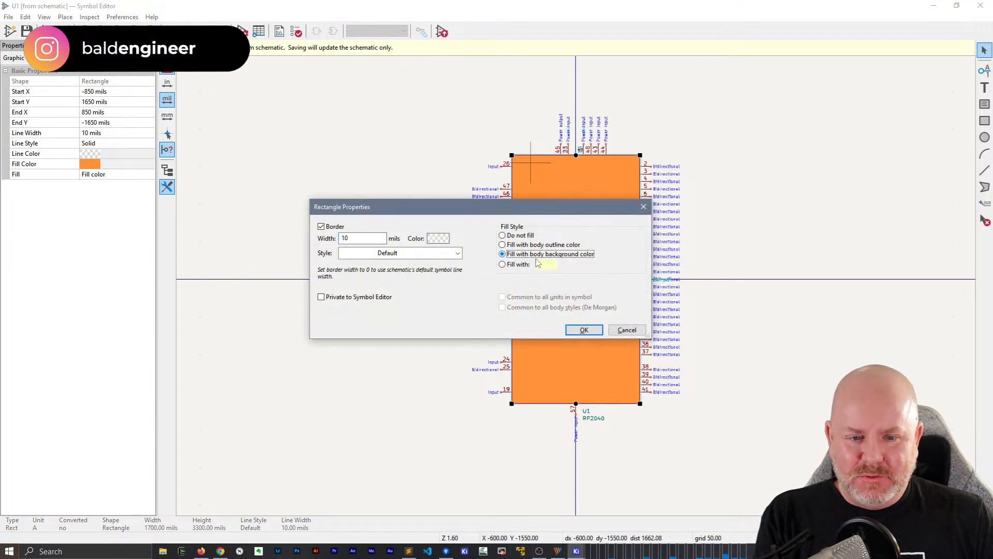
click(584, 331)
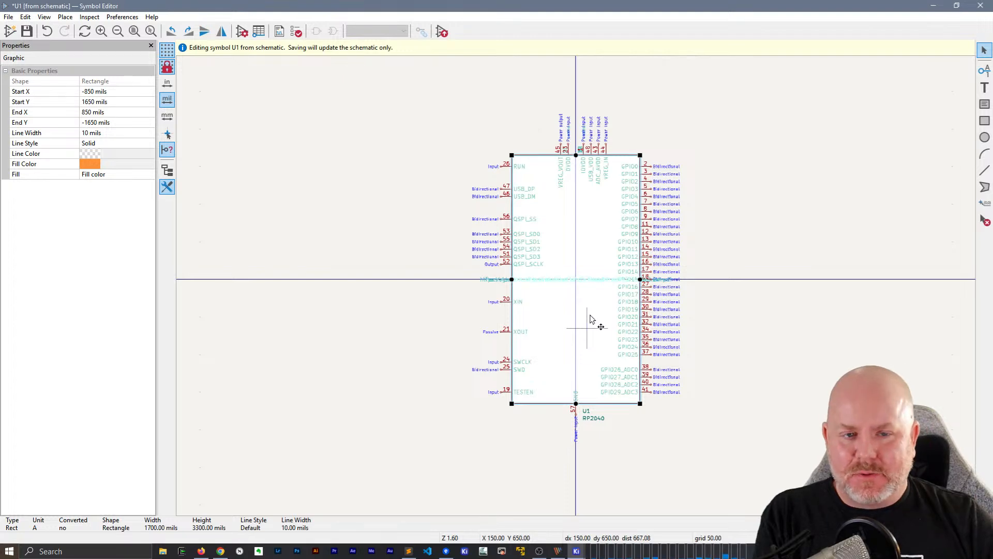
click(662, 208)
click(771, 182)
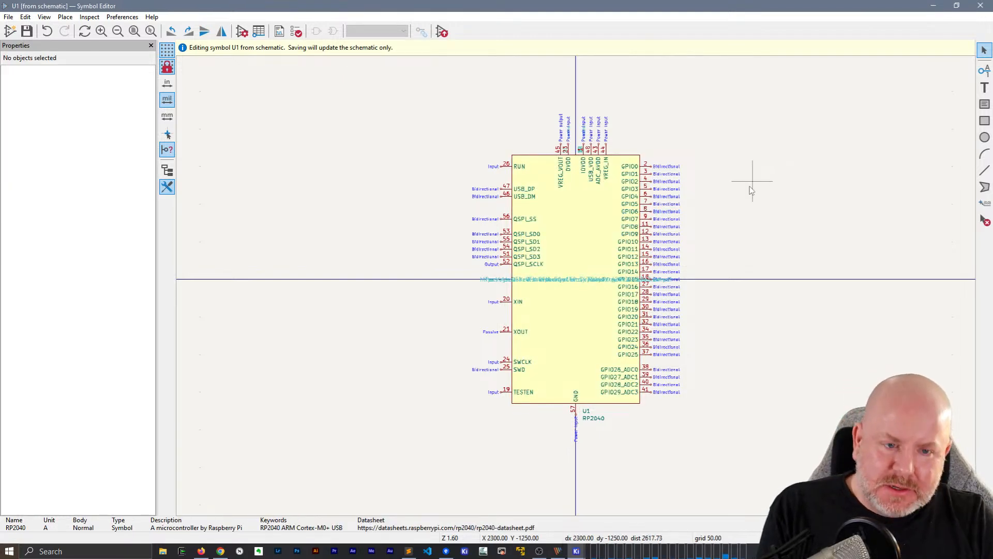
click(980, 6)
key(Escape)
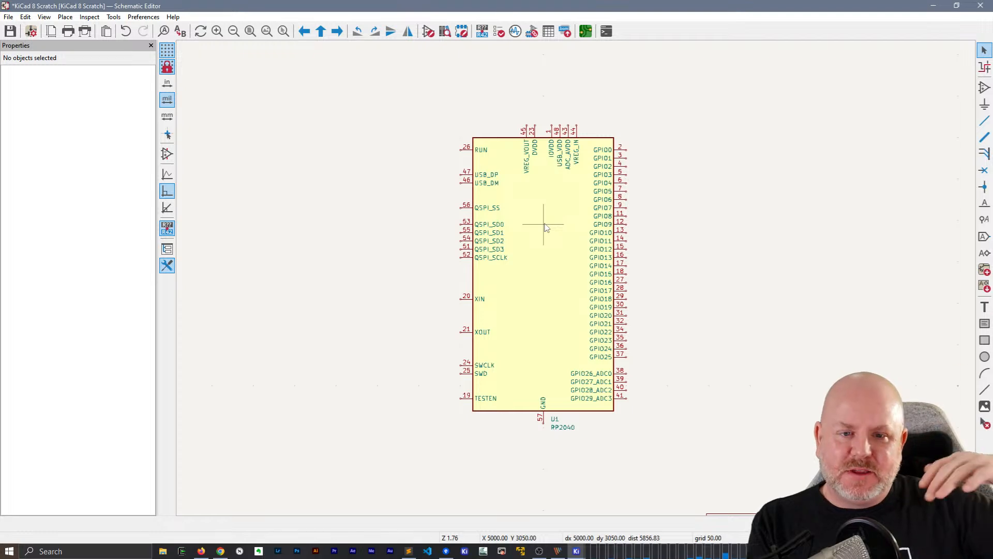
Open the Spice Simulator from the RP2040 schematic and look over its empty plot and signal areas
scroll(557, 240, up, 2)
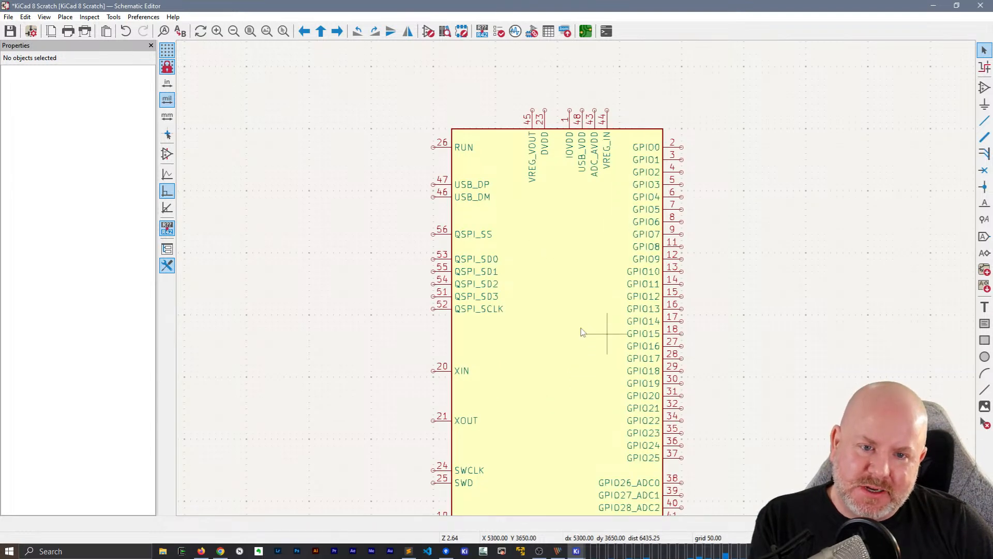
scroll(578, 281, up, 2)
middle_drag(575, 242, 563, 375)
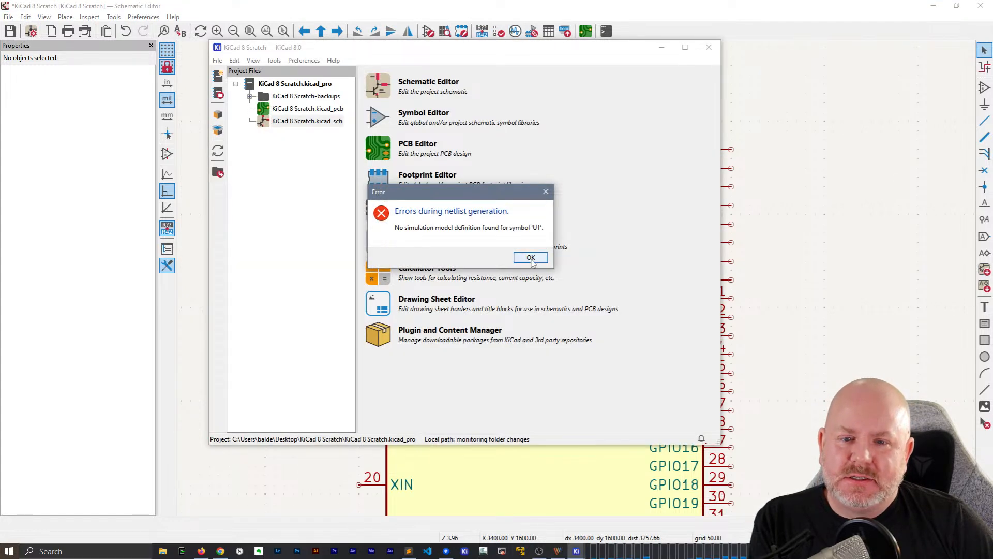
click(530, 258)
drag(254, 205, 678, 431)
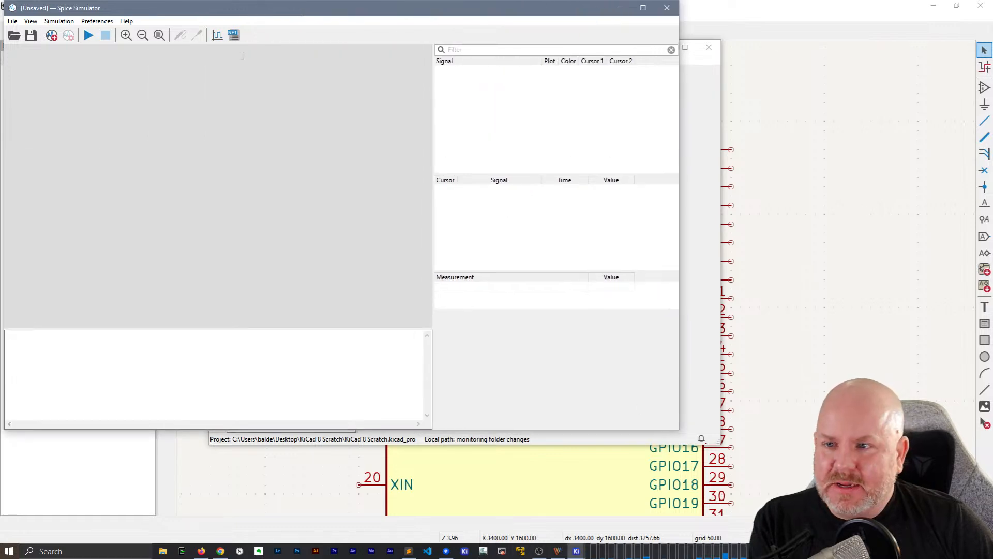
Close the Spice Simulator and exit KiCad together with the KiCad 8 Scratch project
click(666, 8)
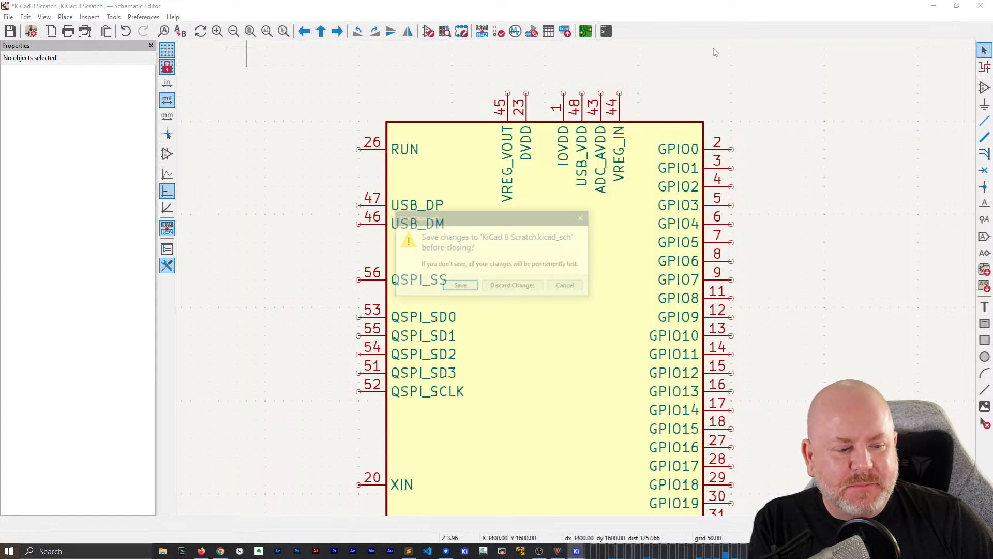
click(713, 48)
click(527, 285)
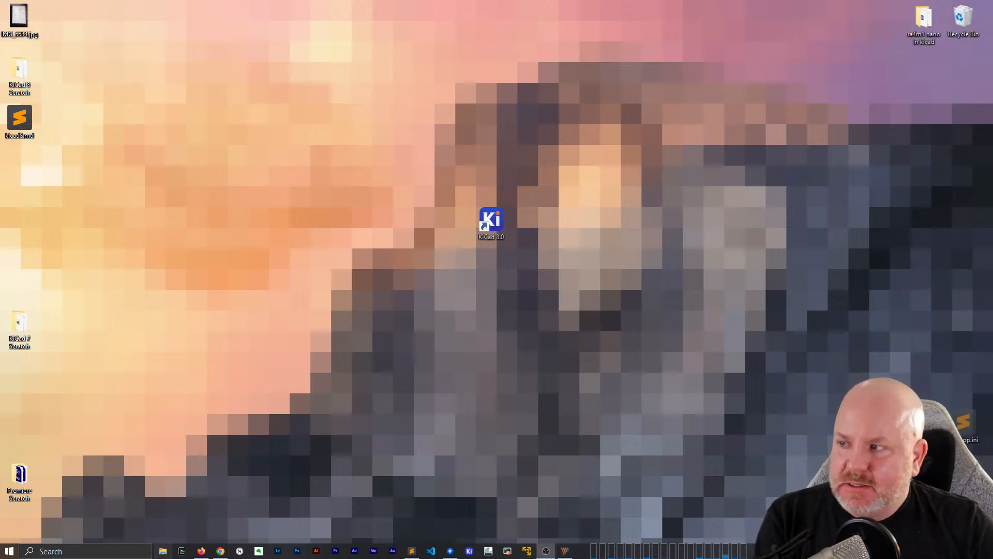
Switch to File Explorer and browse to the kicad files folder inside Golden Delicious, GD-GitHub
click(163, 551)
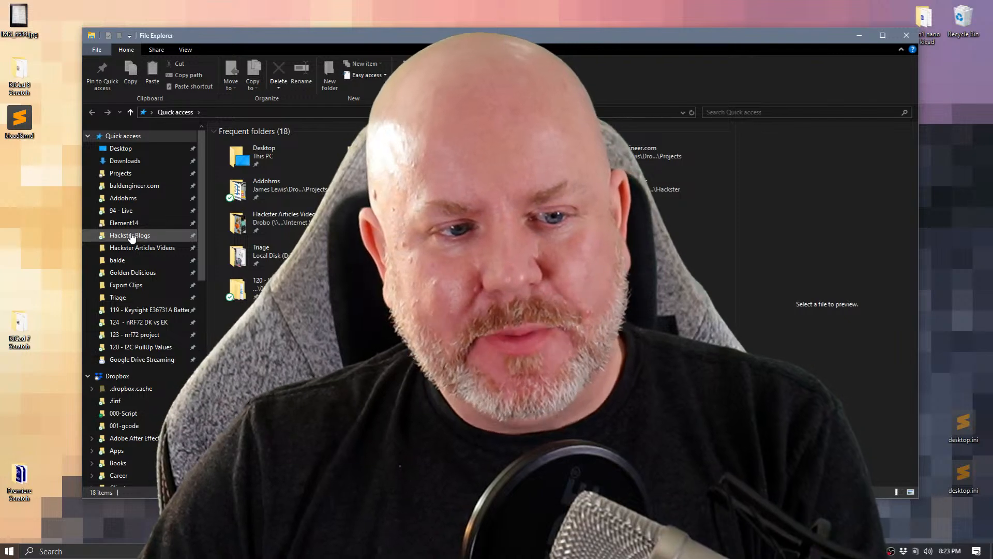
click(132, 274)
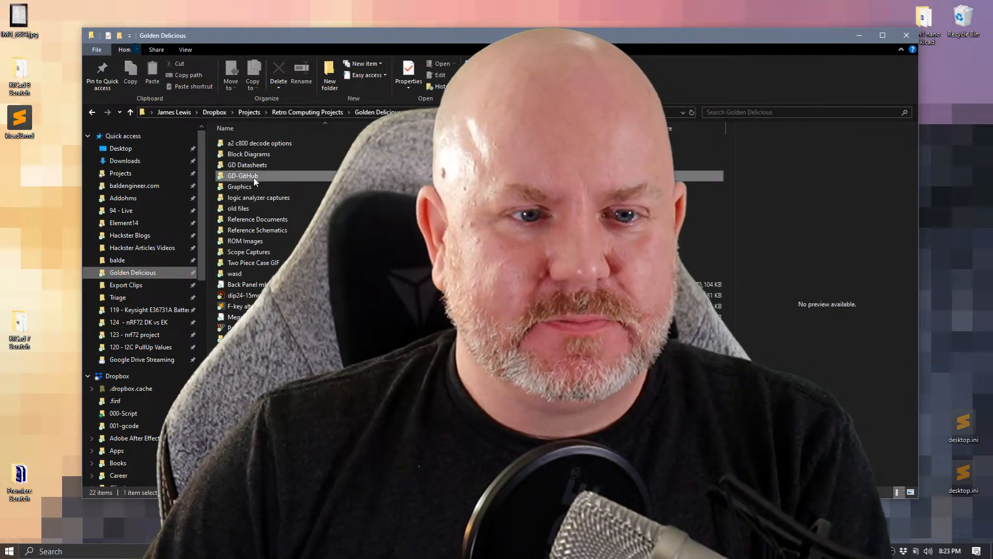
double_click(251, 181)
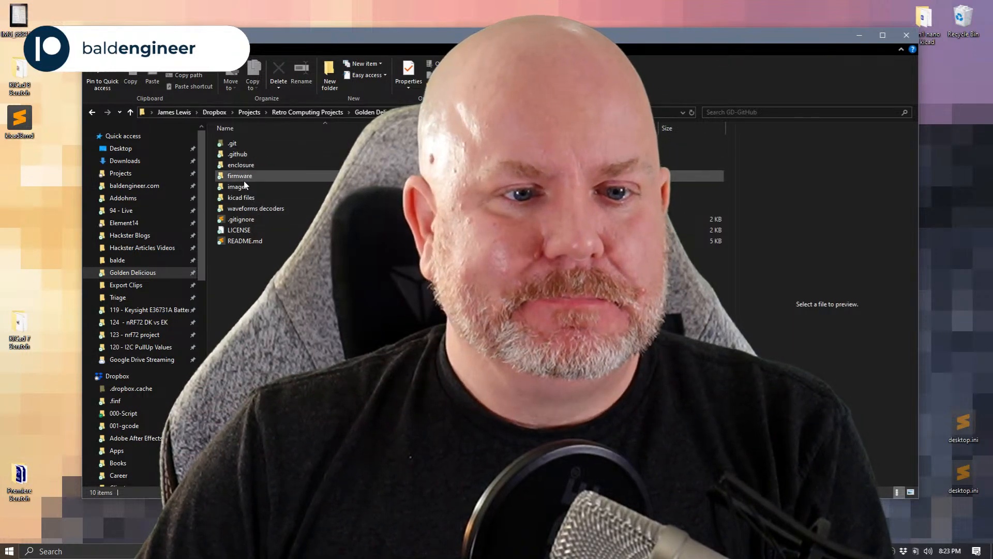
click(257, 195)
double_click(257, 197)
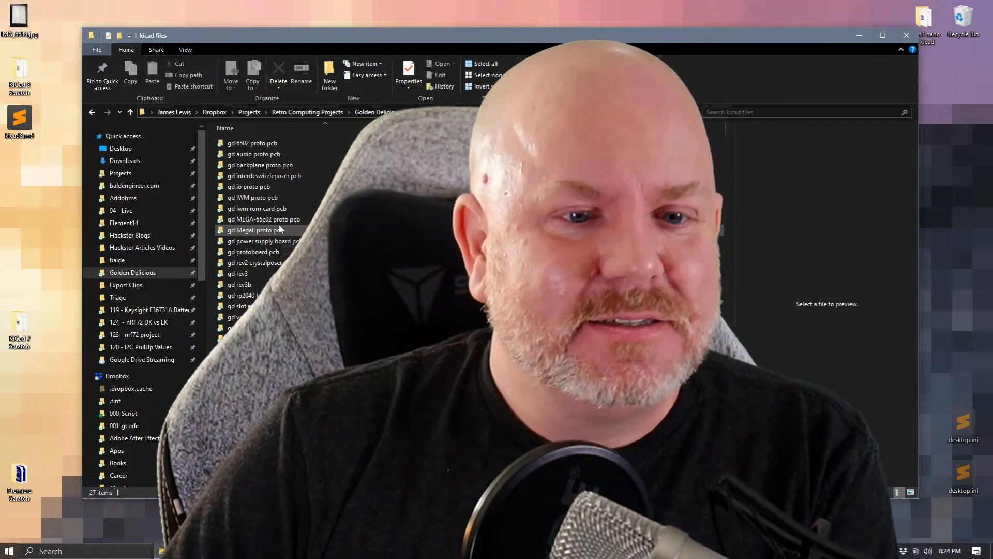
Open the gd slot extender folder and view the render gd slot extender.jpg in PicPick
double_click(267, 187)
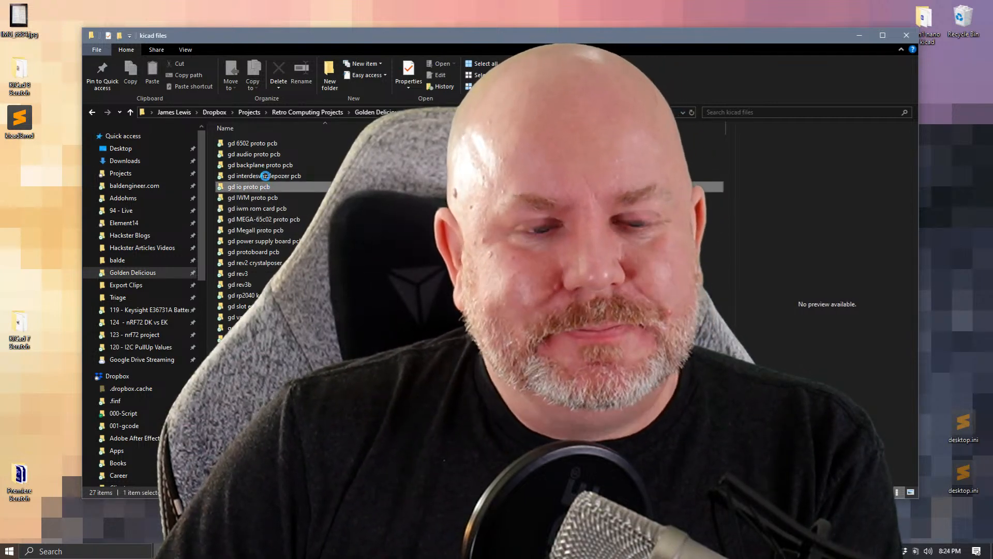
key(alt+Up)
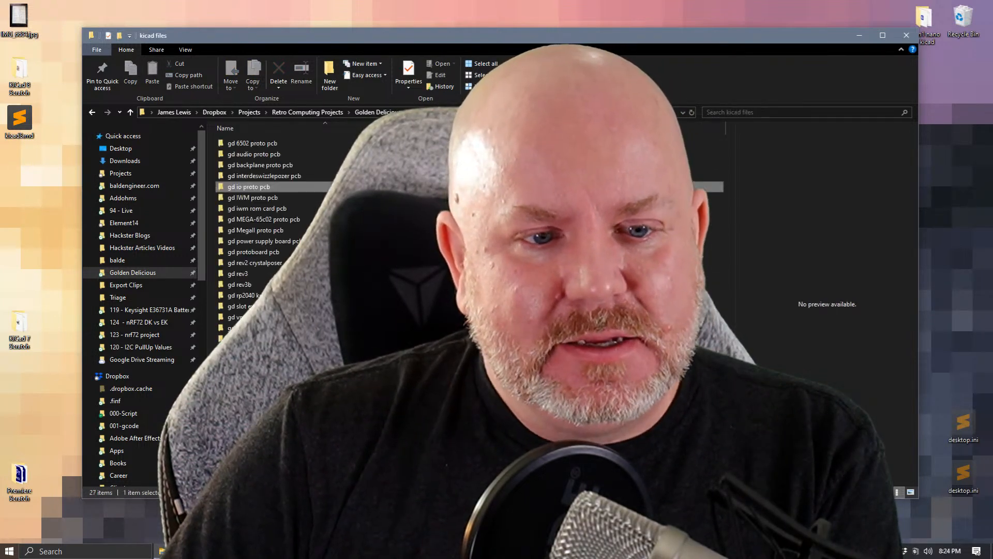
double_click(270, 306)
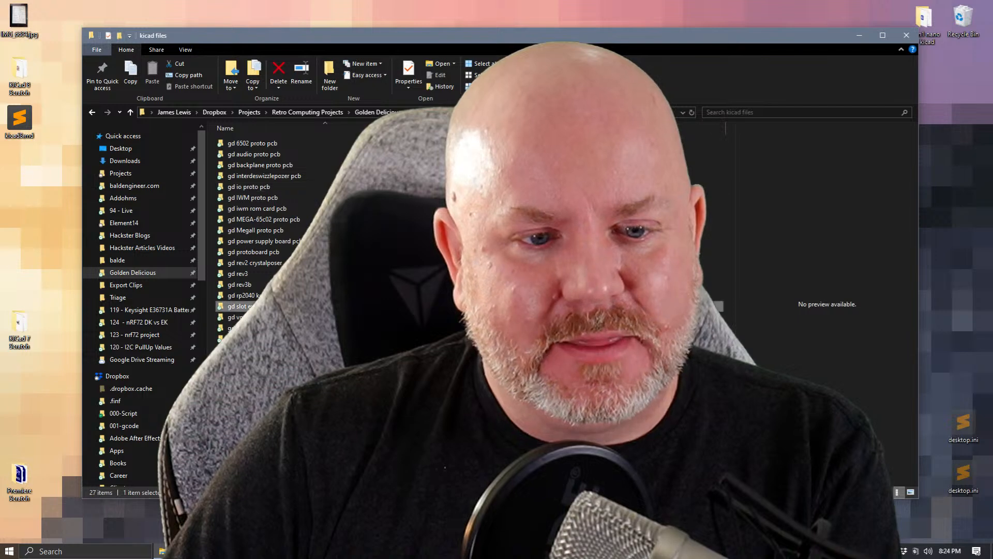
click(265, 165)
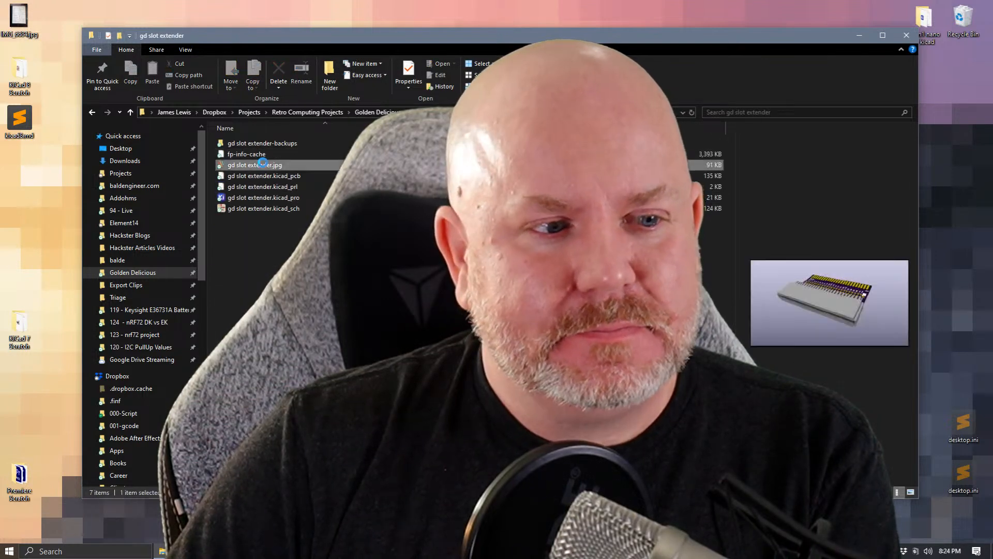
double_click(264, 165)
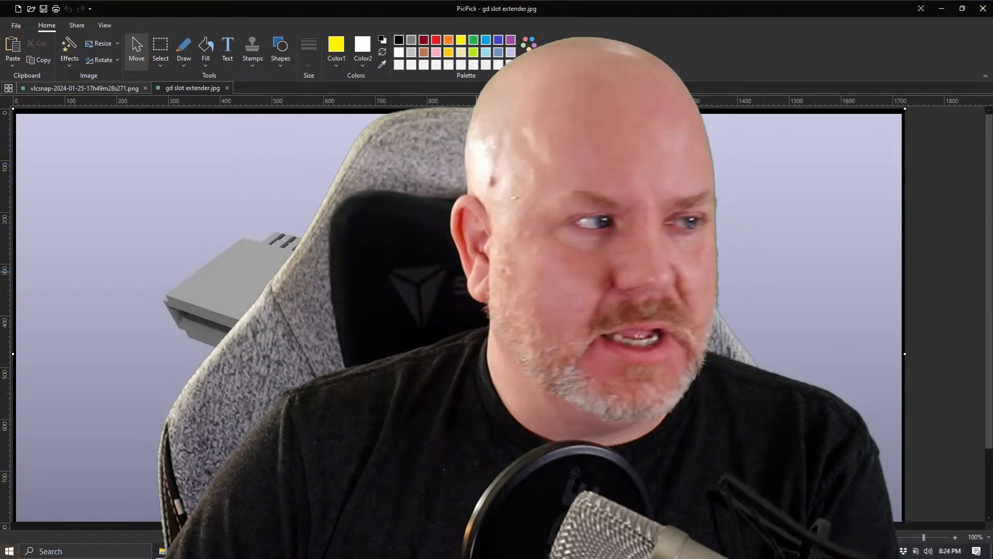
Close the vlcsnap screenshot, then exit PicPick and close the File Explorer window
scroll(459, 315, down, 2)
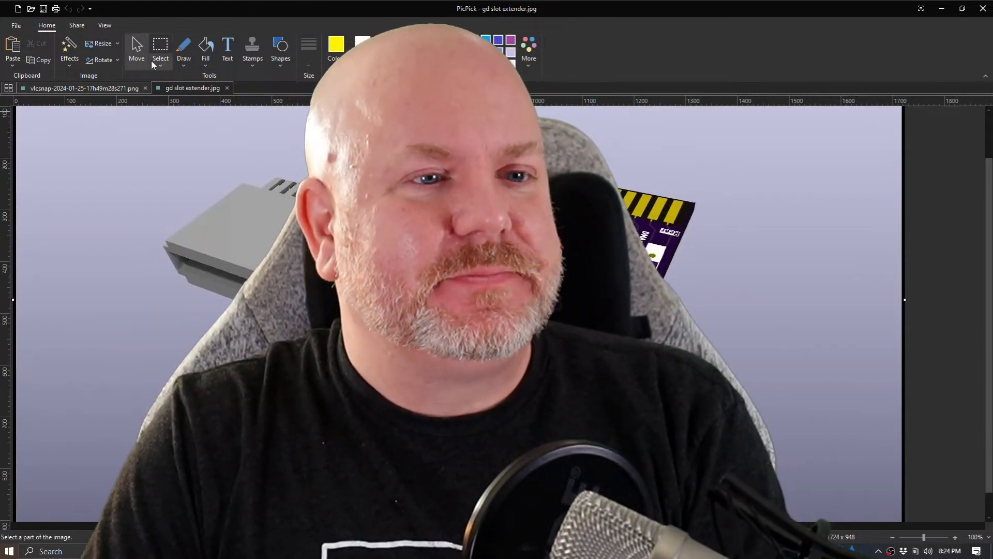
click(146, 88)
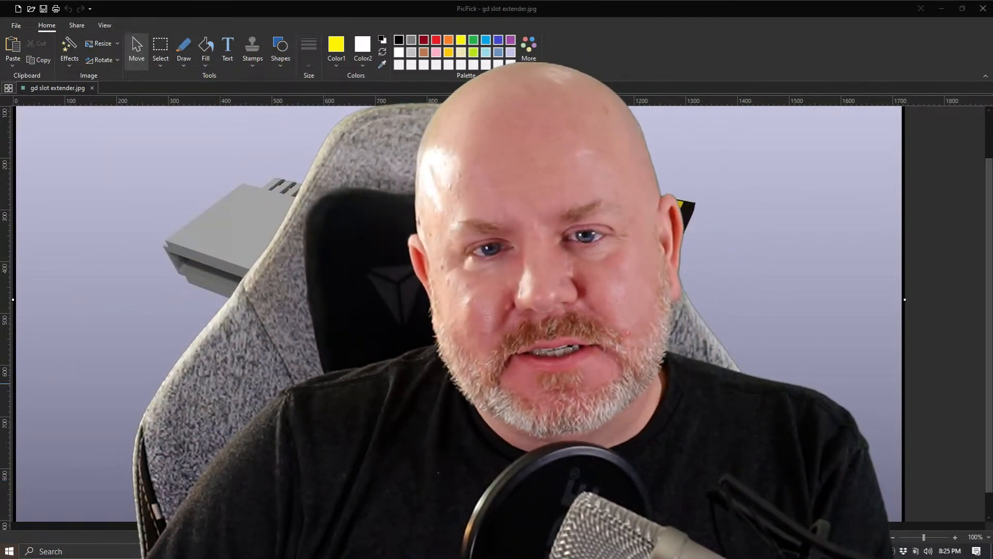
click(986, 13)
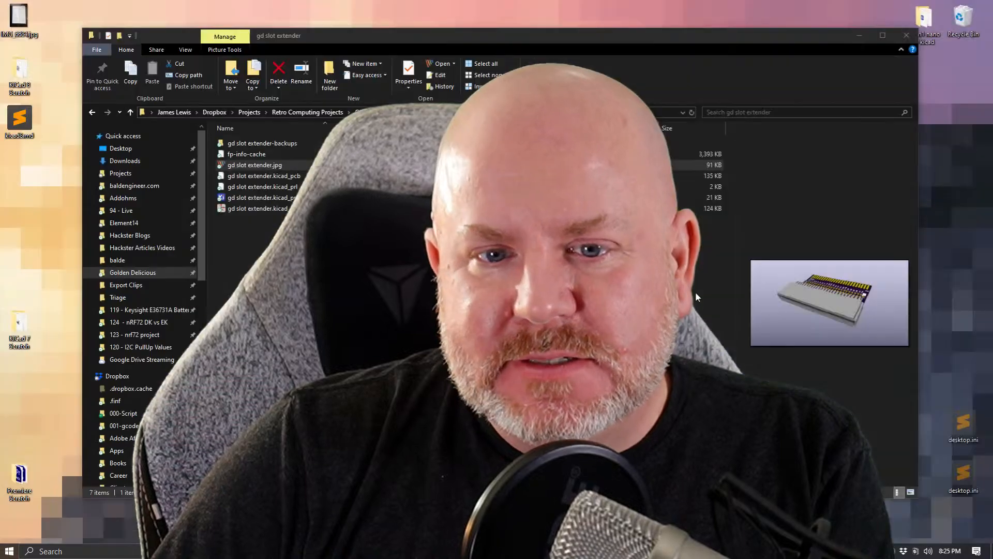
click(906, 35)
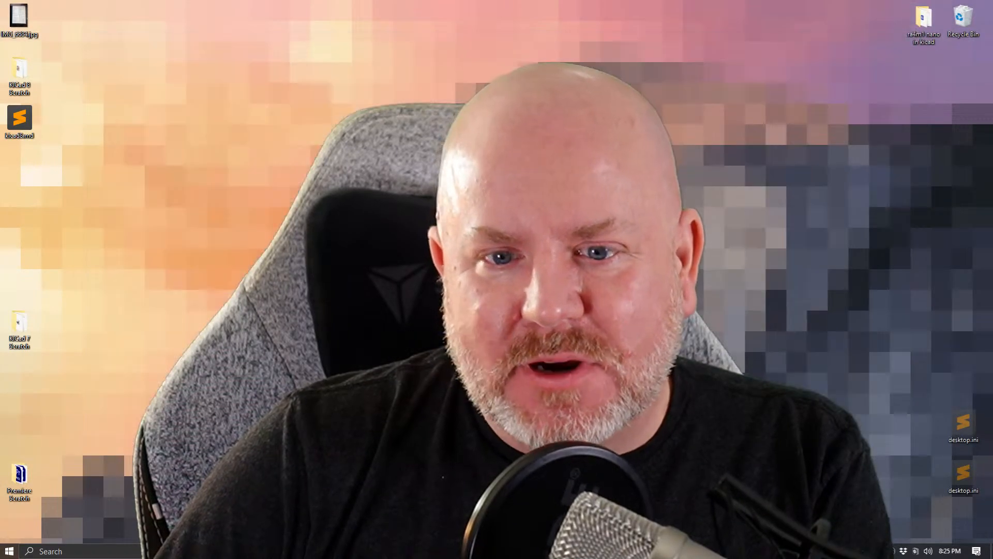